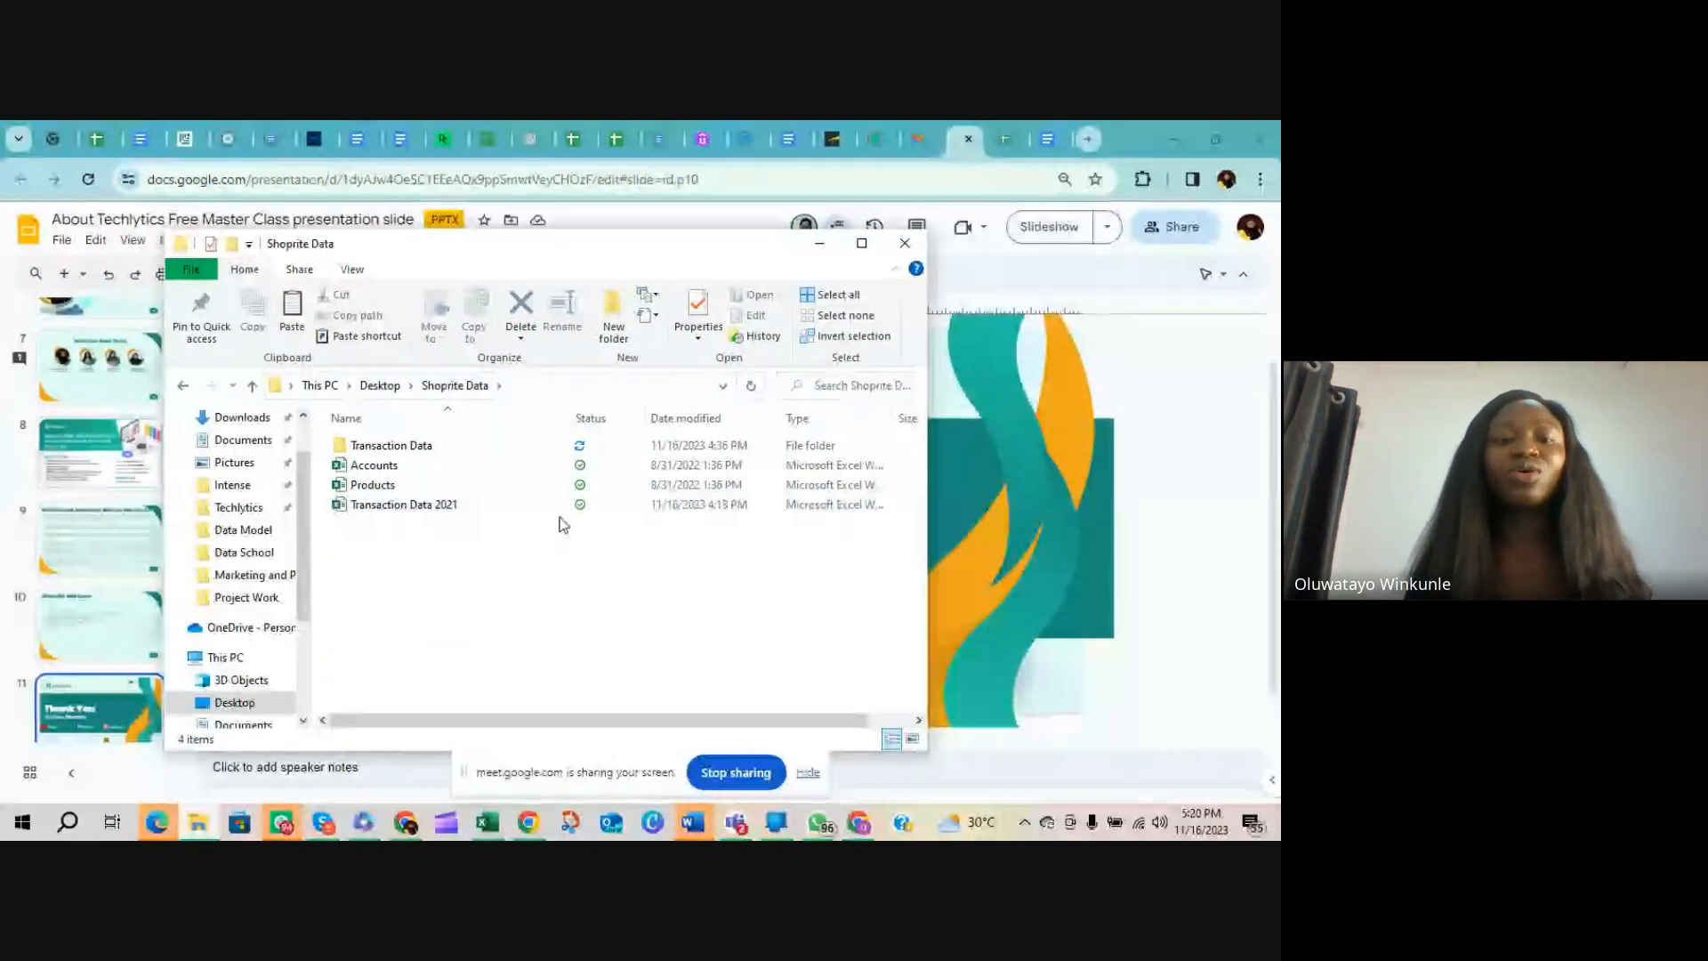
# Open the Transaction Data 2020 workbook from the Transaction Data folder and review its TransID, AcctNo and Amount columns
pyautogui.doubleClick(479, 449)
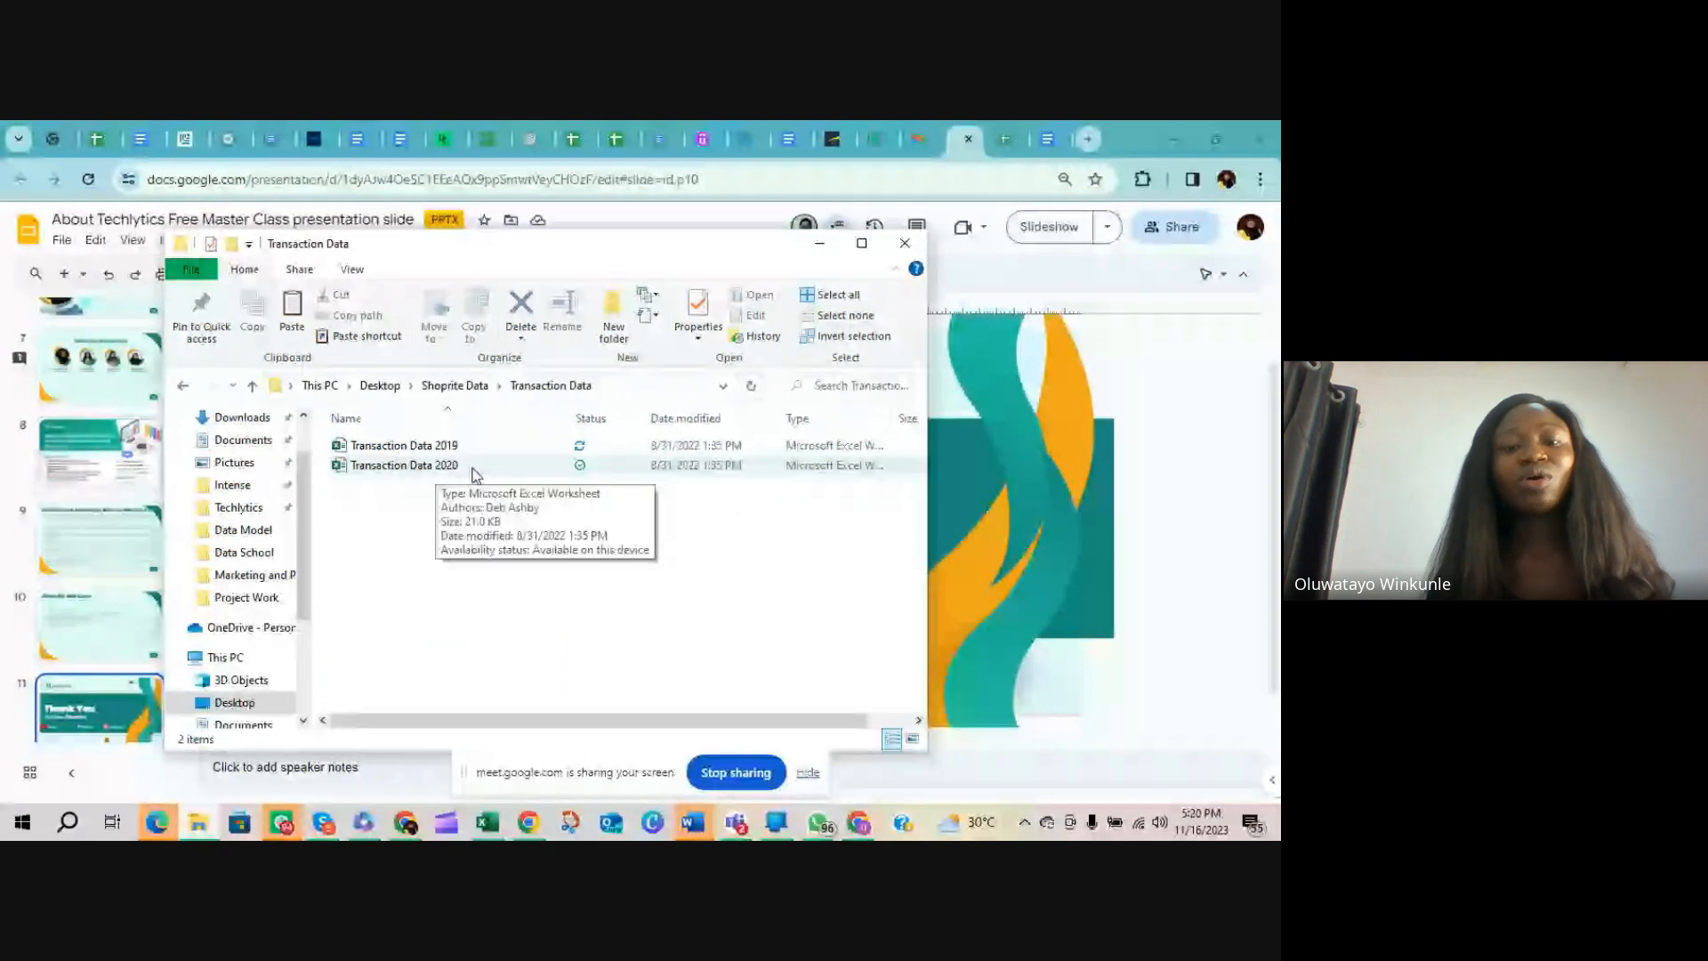
pyautogui.click(476, 474)
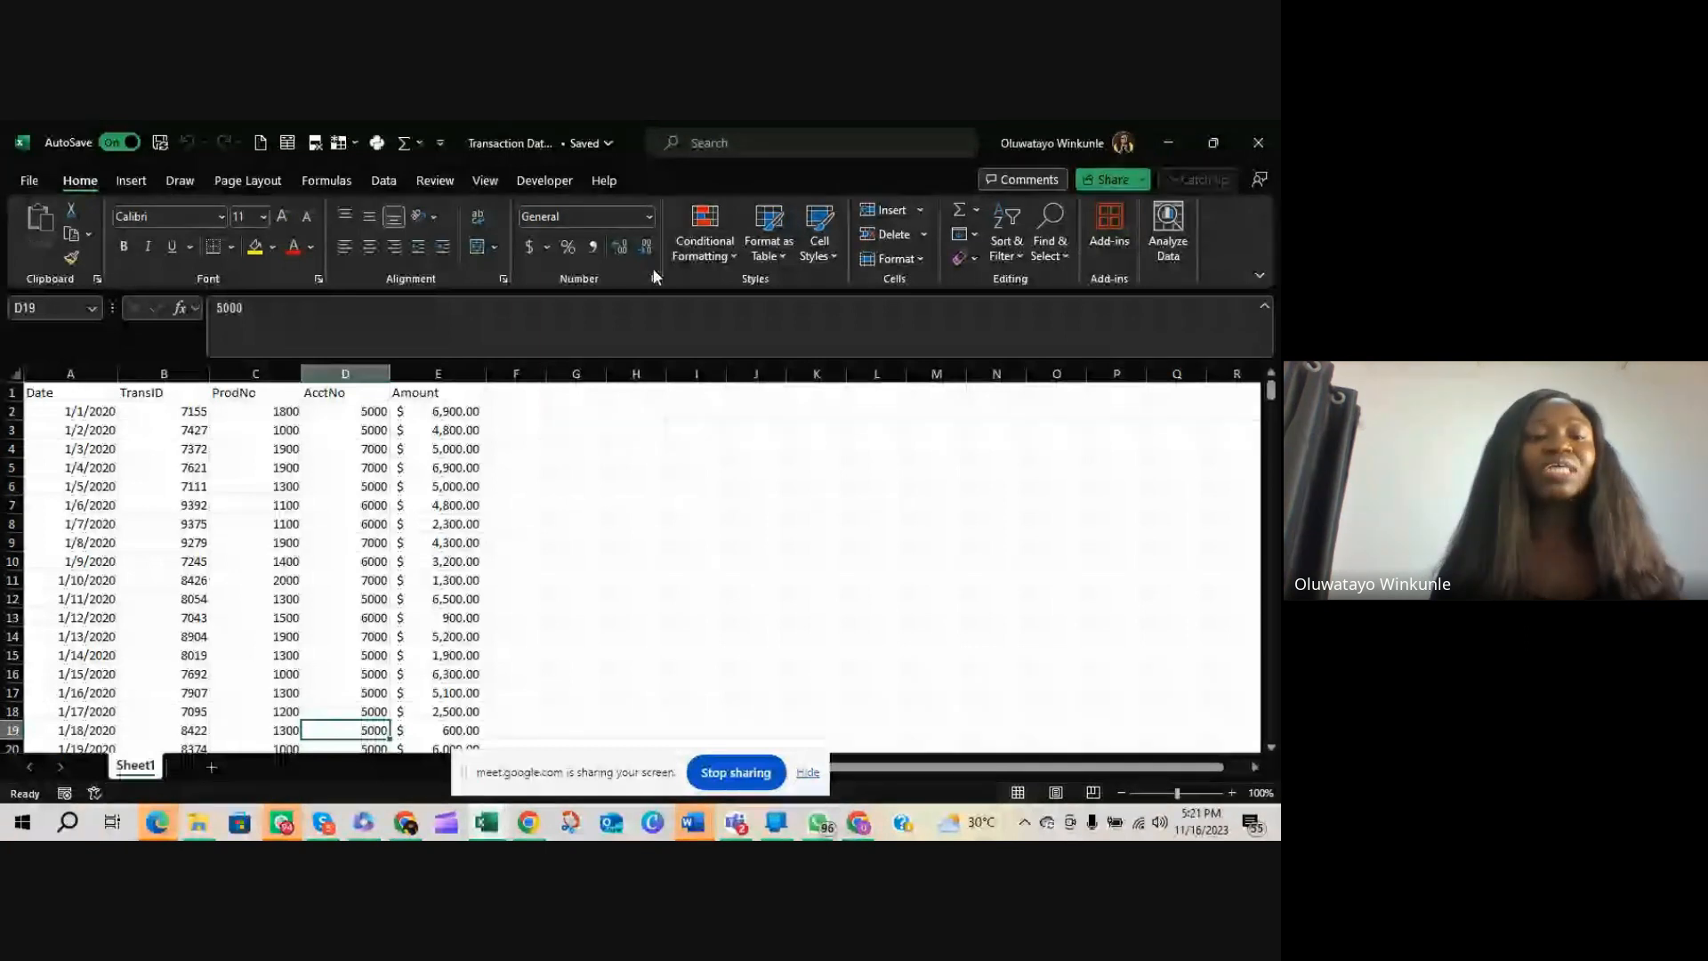
pyautogui.click(154, 444)
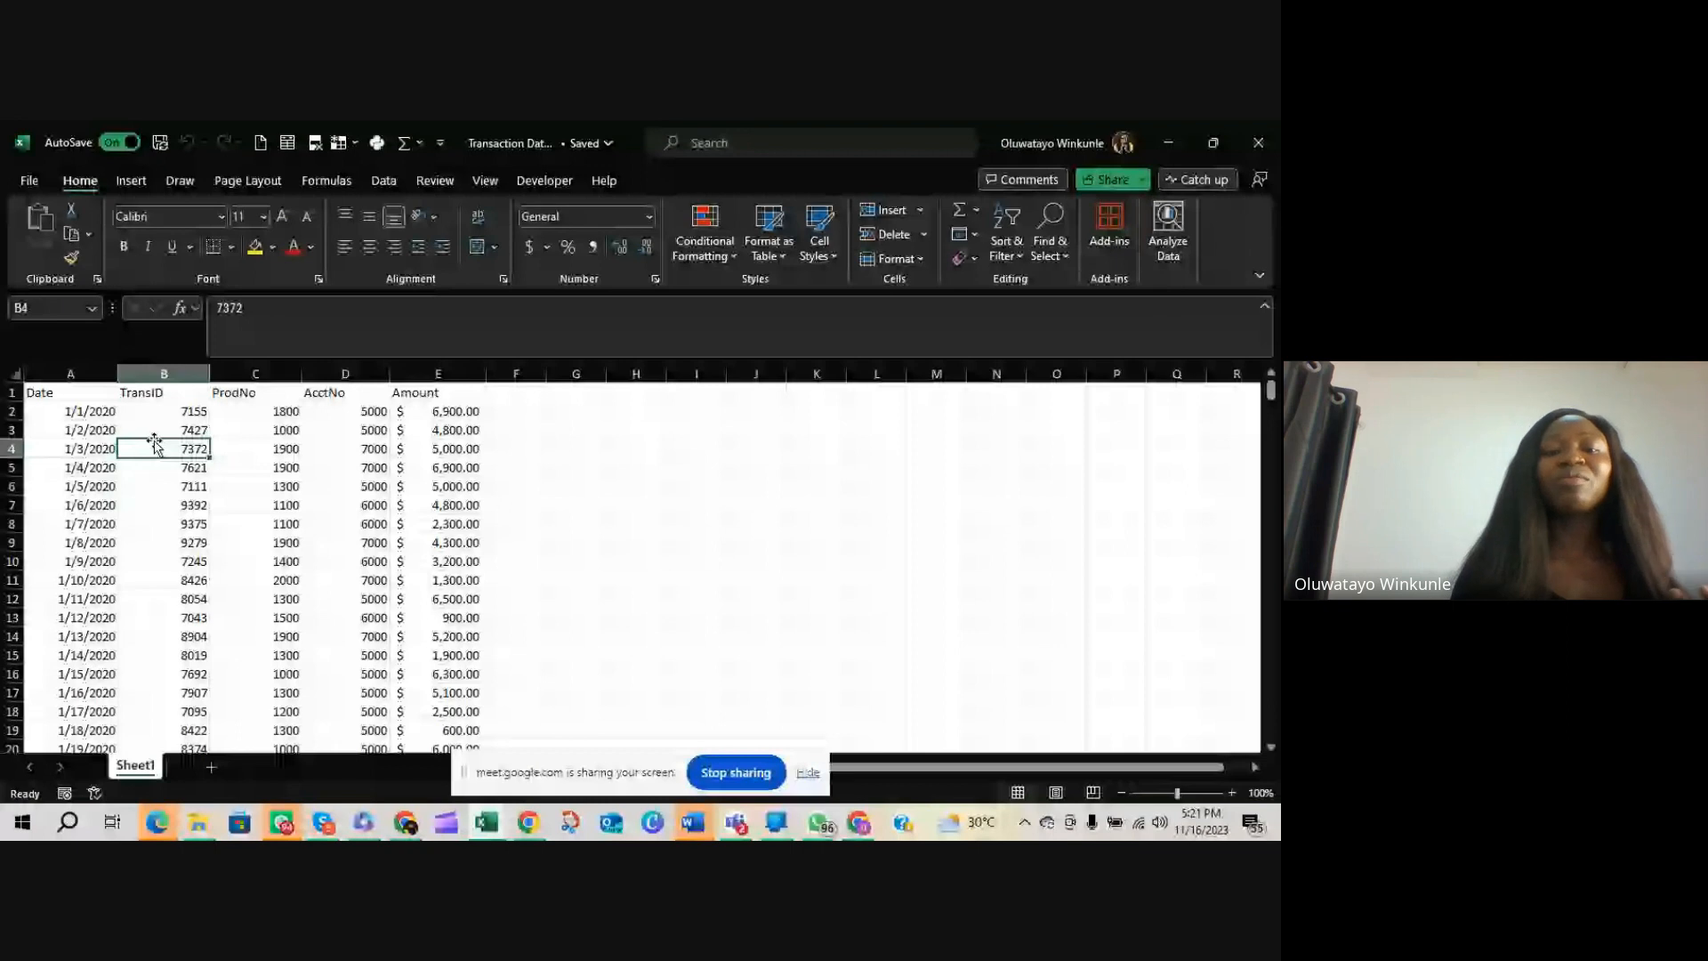
pyautogui.click(365, 414)
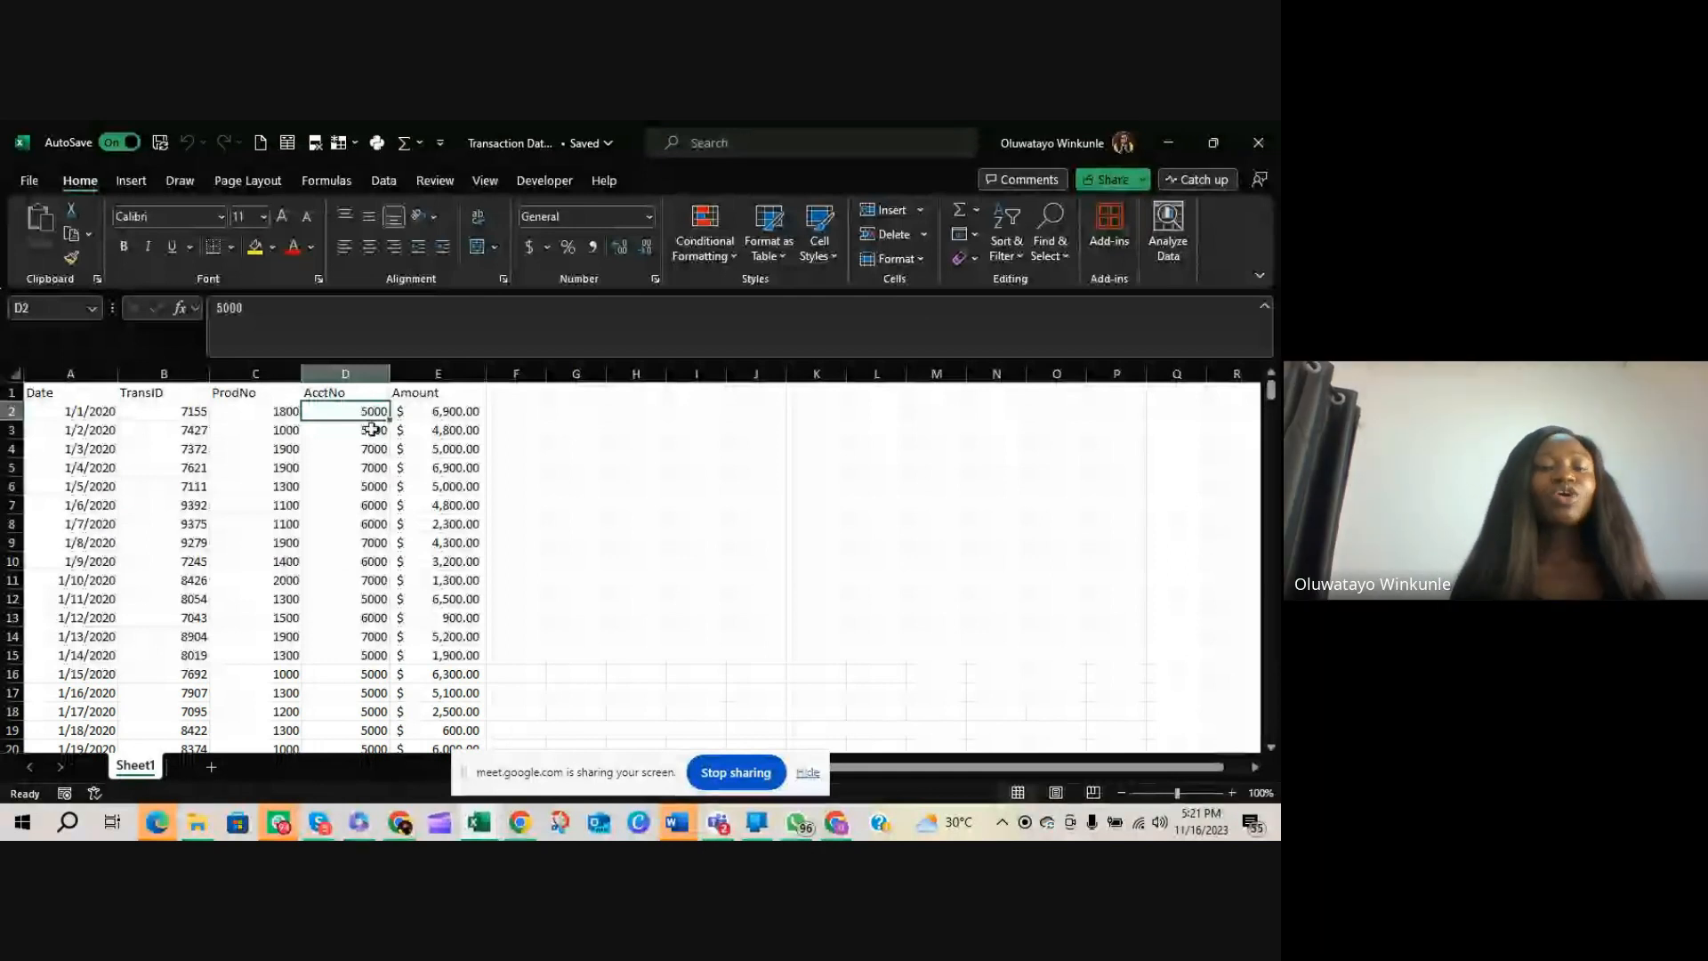
pyautogui.click(436, 430)
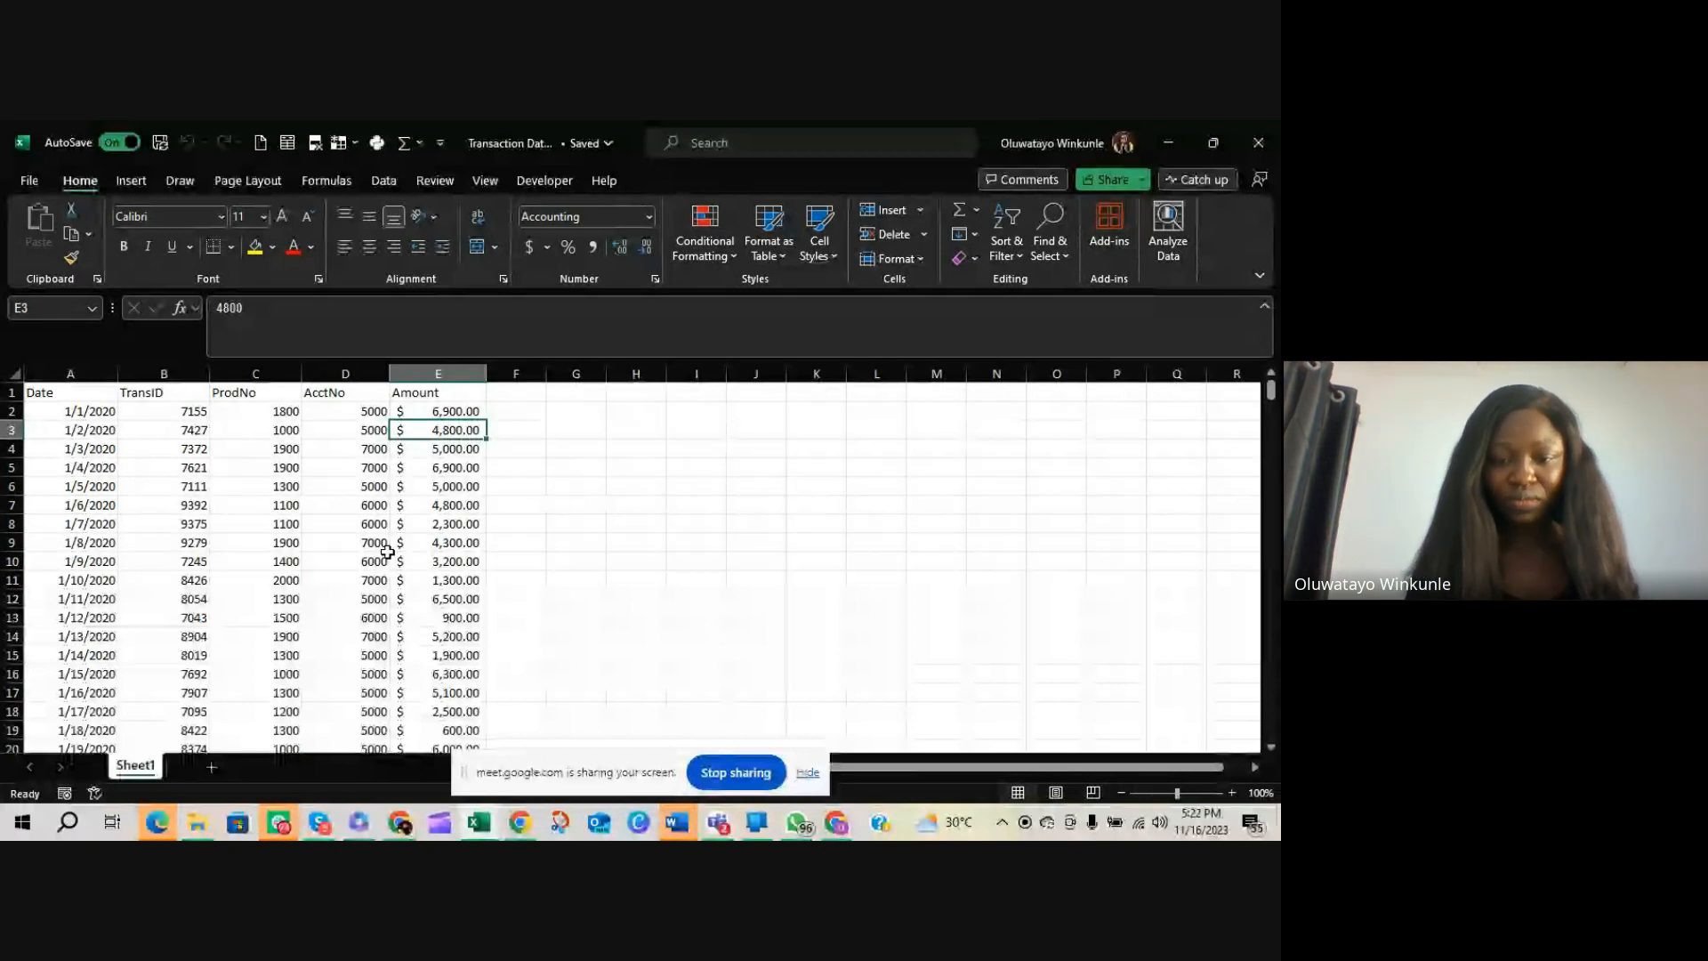
# Create a PivotTable on a new worksheet from the transaction data range Sheet1!$A$1:$E$366
pyautogui.click(285, 545)
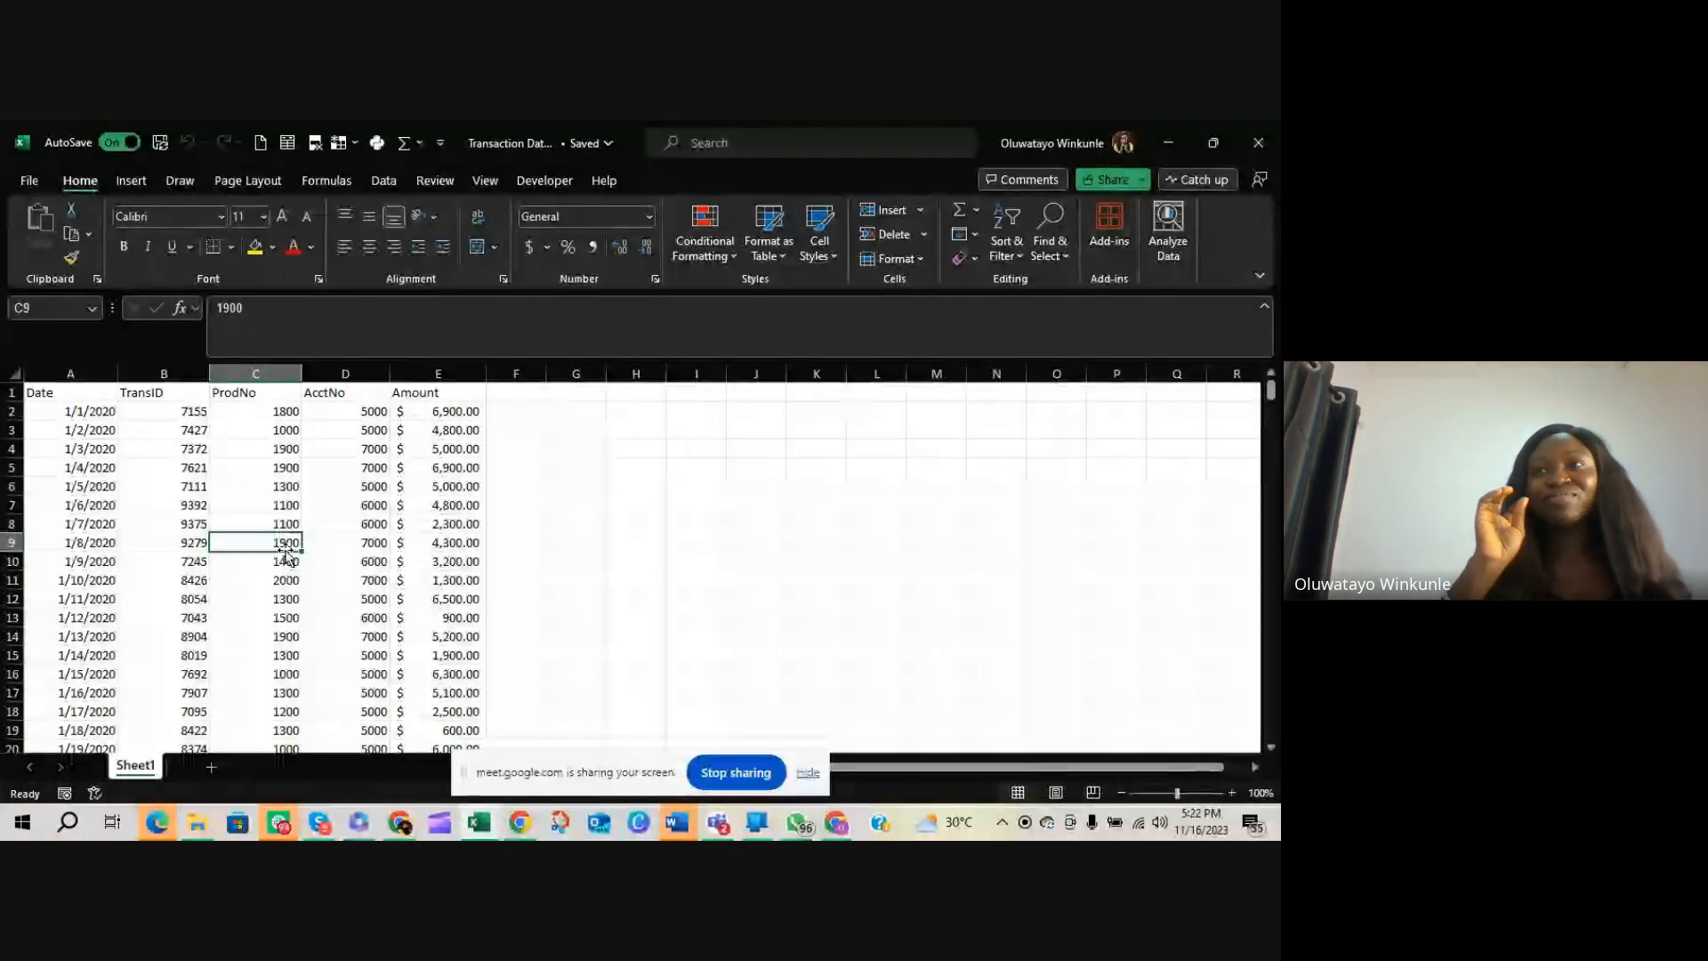
pyautogui.hotkey('alt', 'n')
pyautogui.press('v')
pyautogui.press('t')
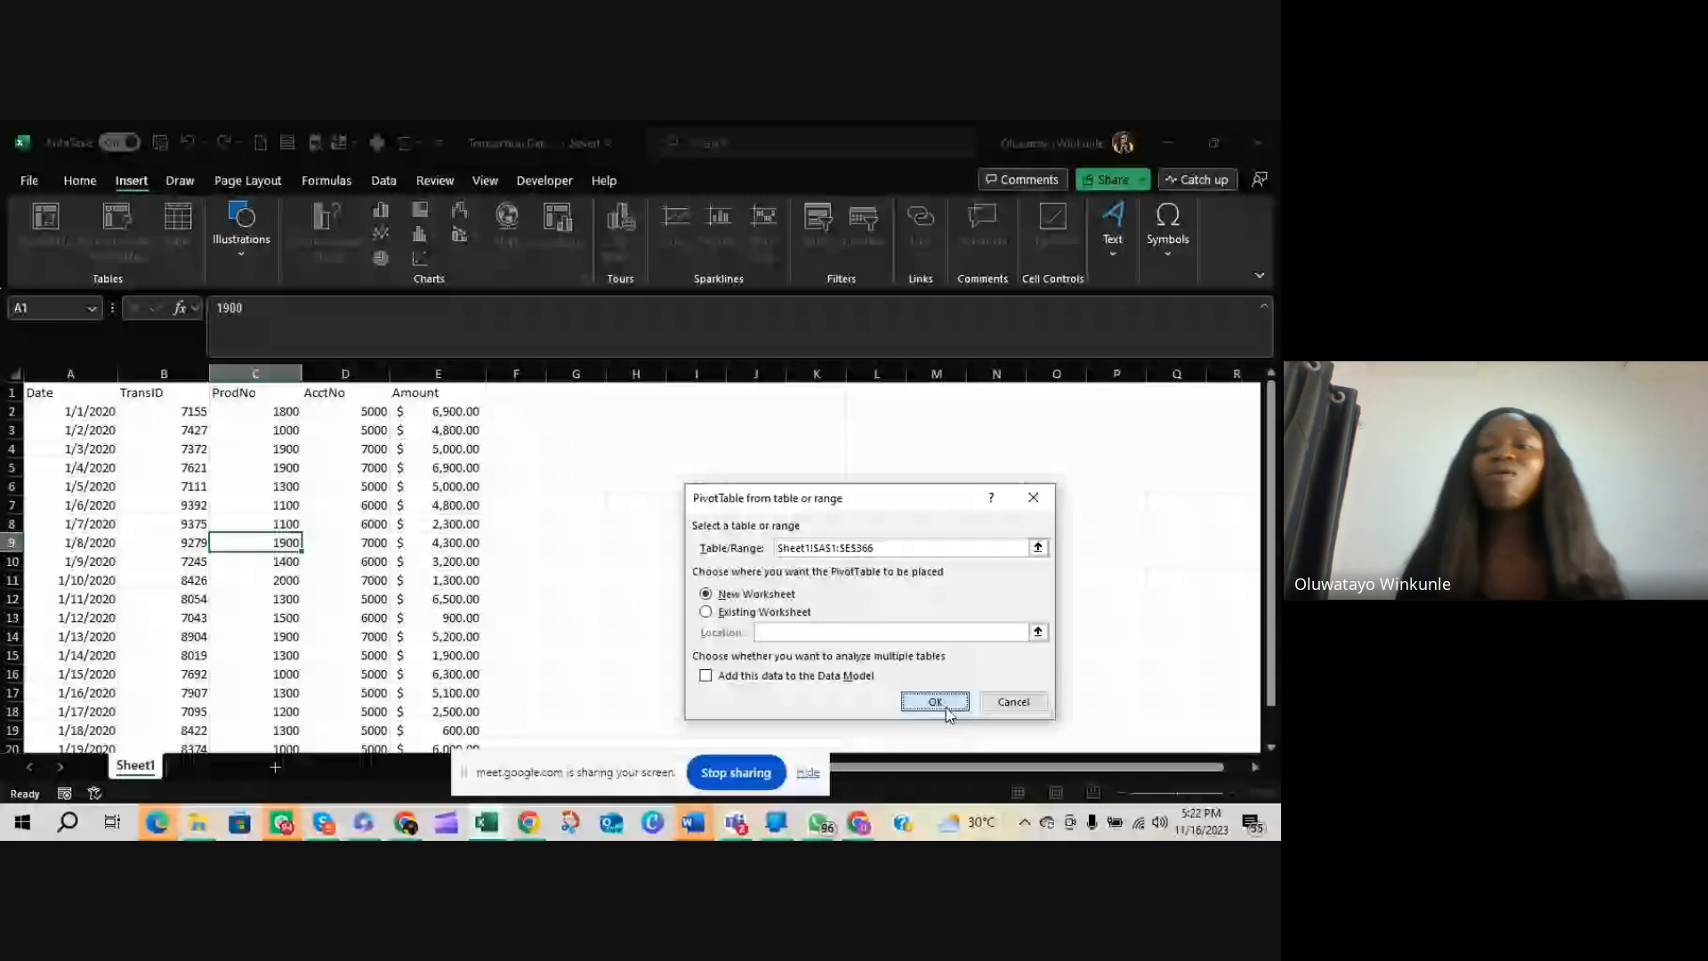
pyautogui.click(936, 702)
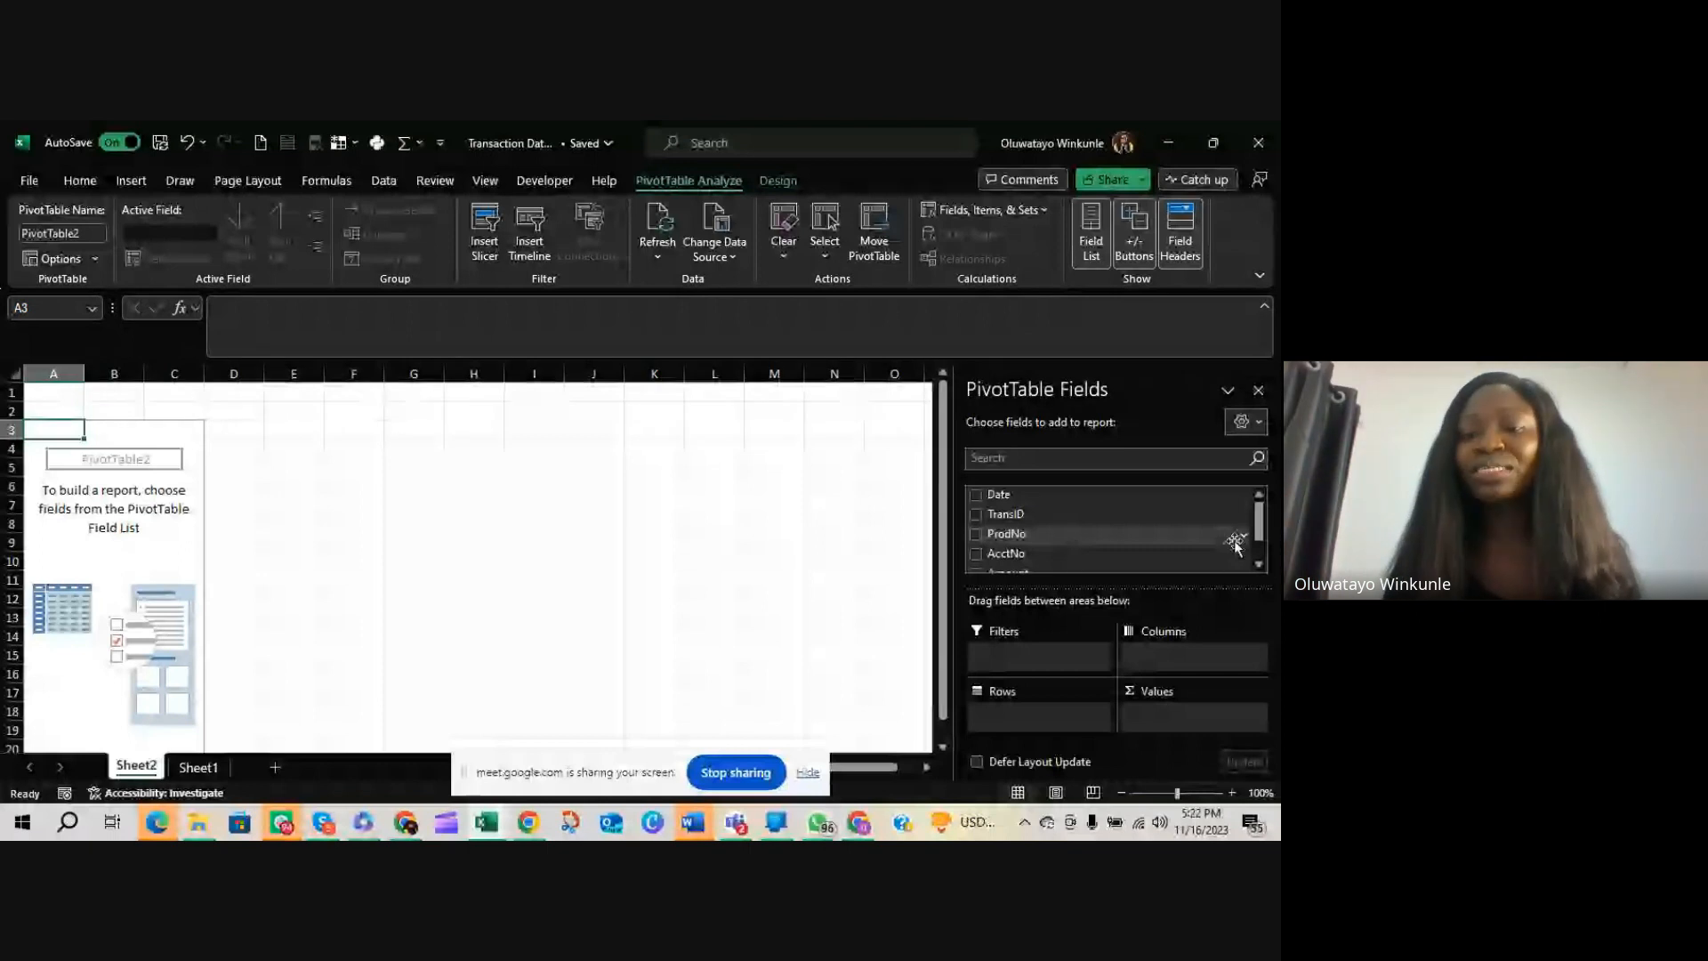
# Set ProdNo as the PivotTable's row field and add Amount as a summed value
pyautogui.click(976, 534)
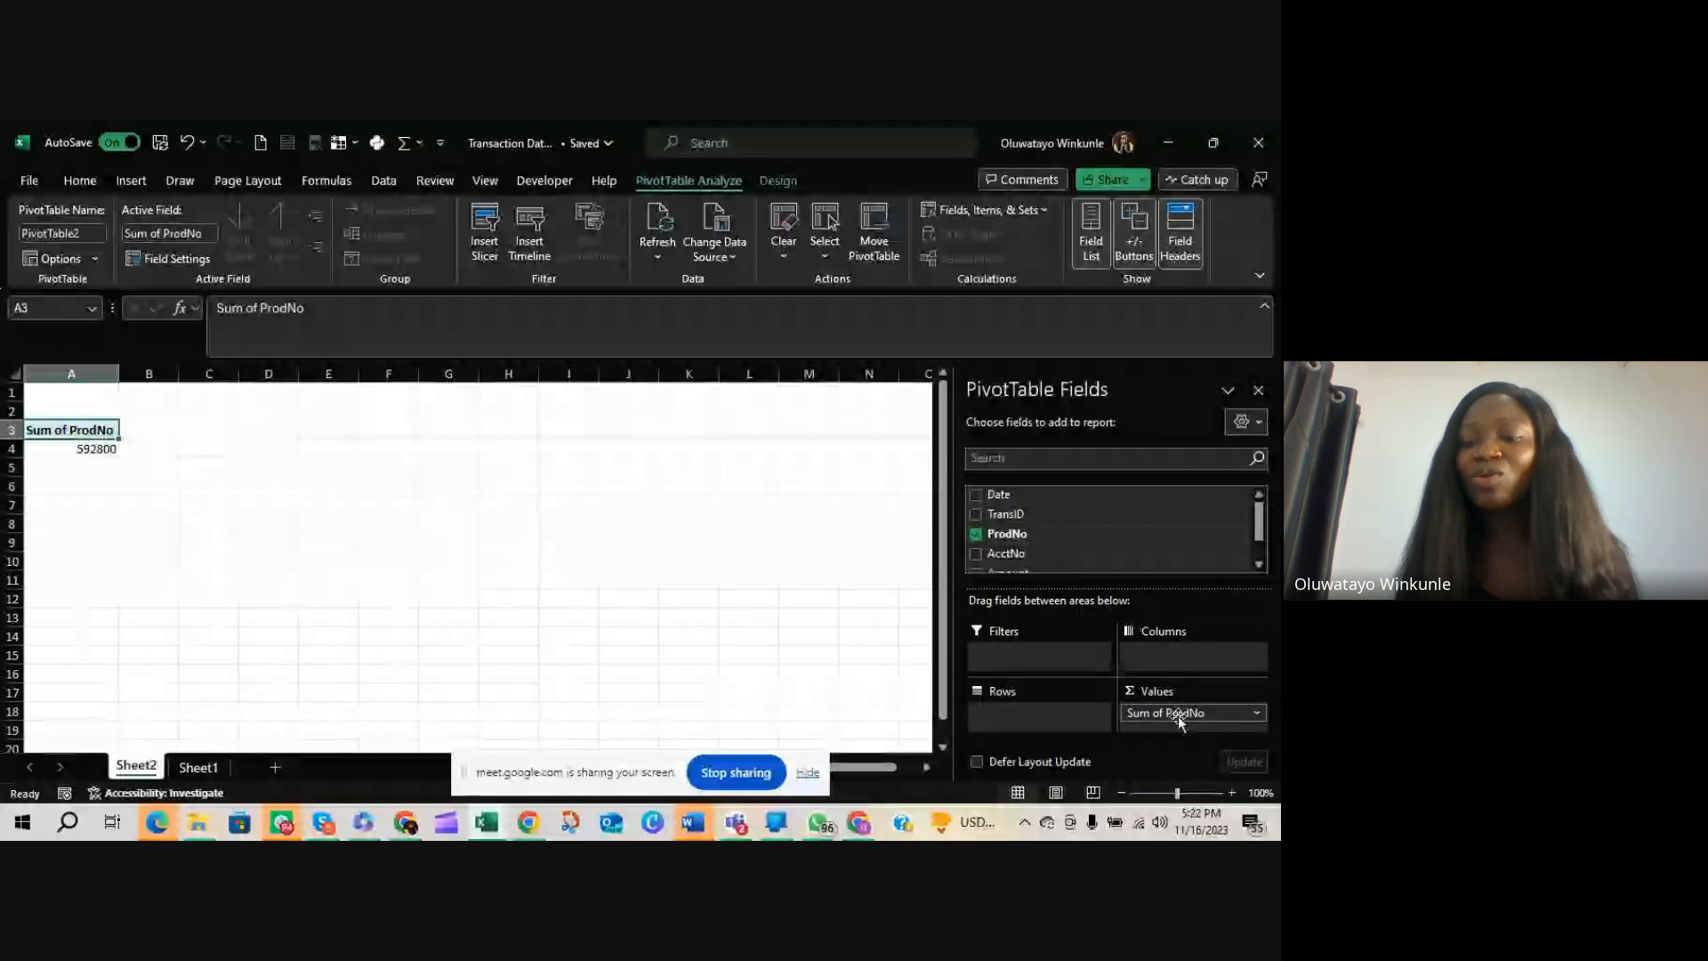
pyautogui.moveTo(1177, 712); pyautogui.dragTo(1019, 723)
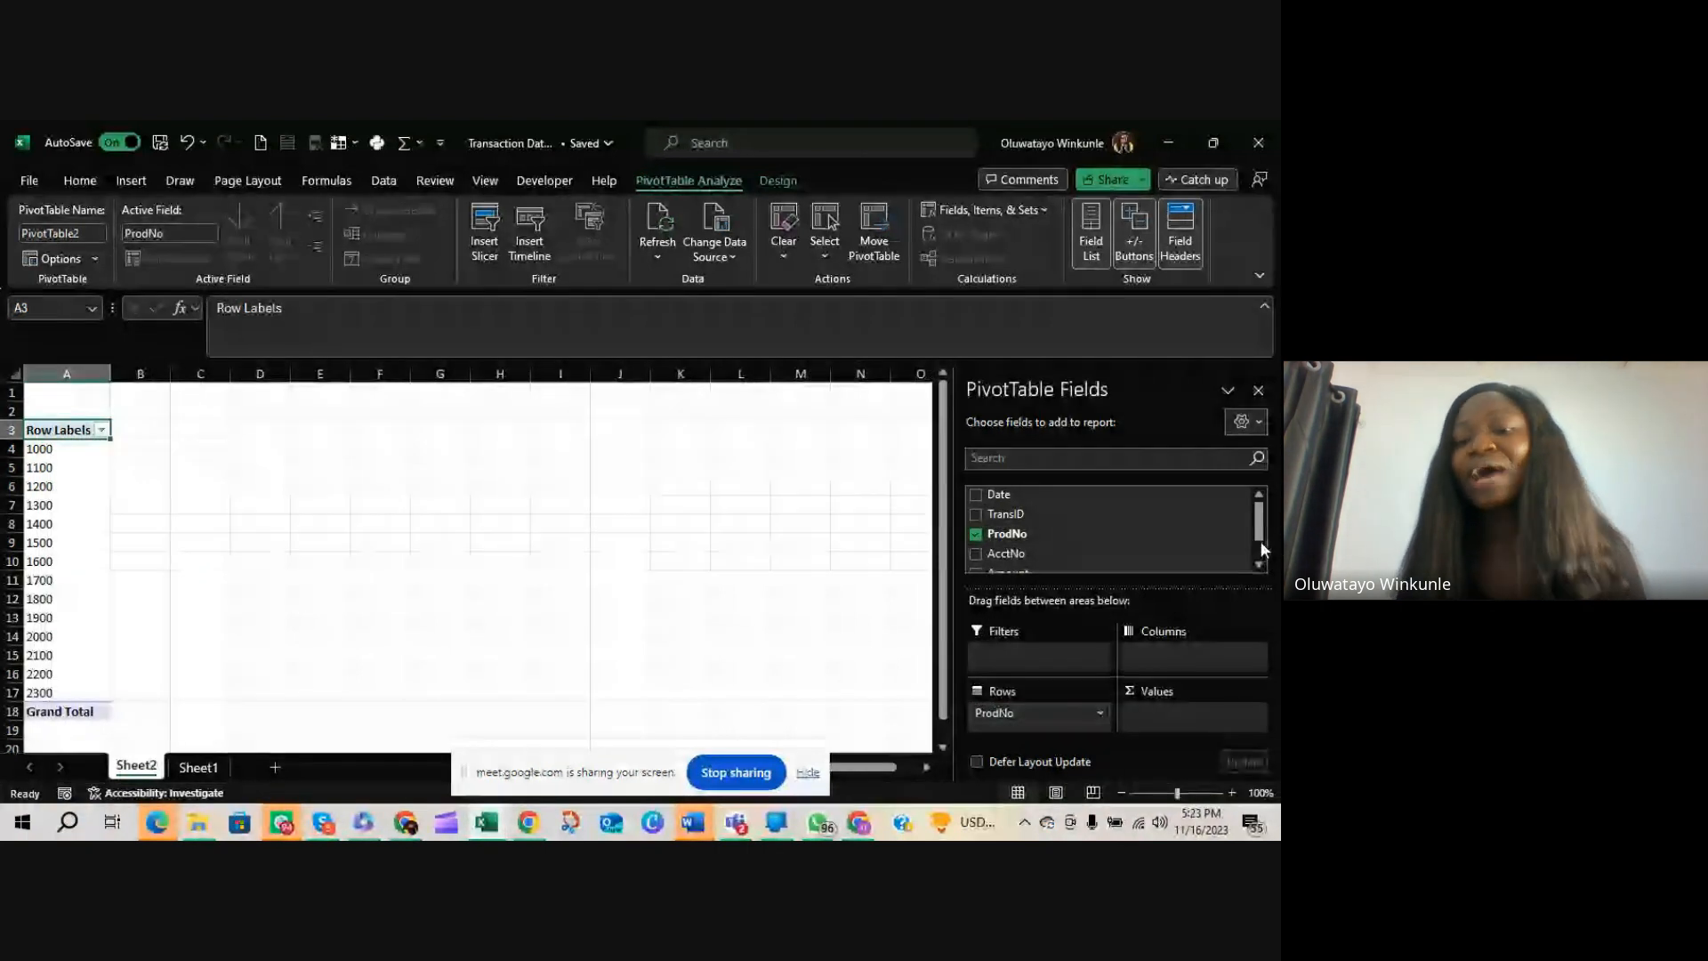
pyautogui.click(1256, 564)
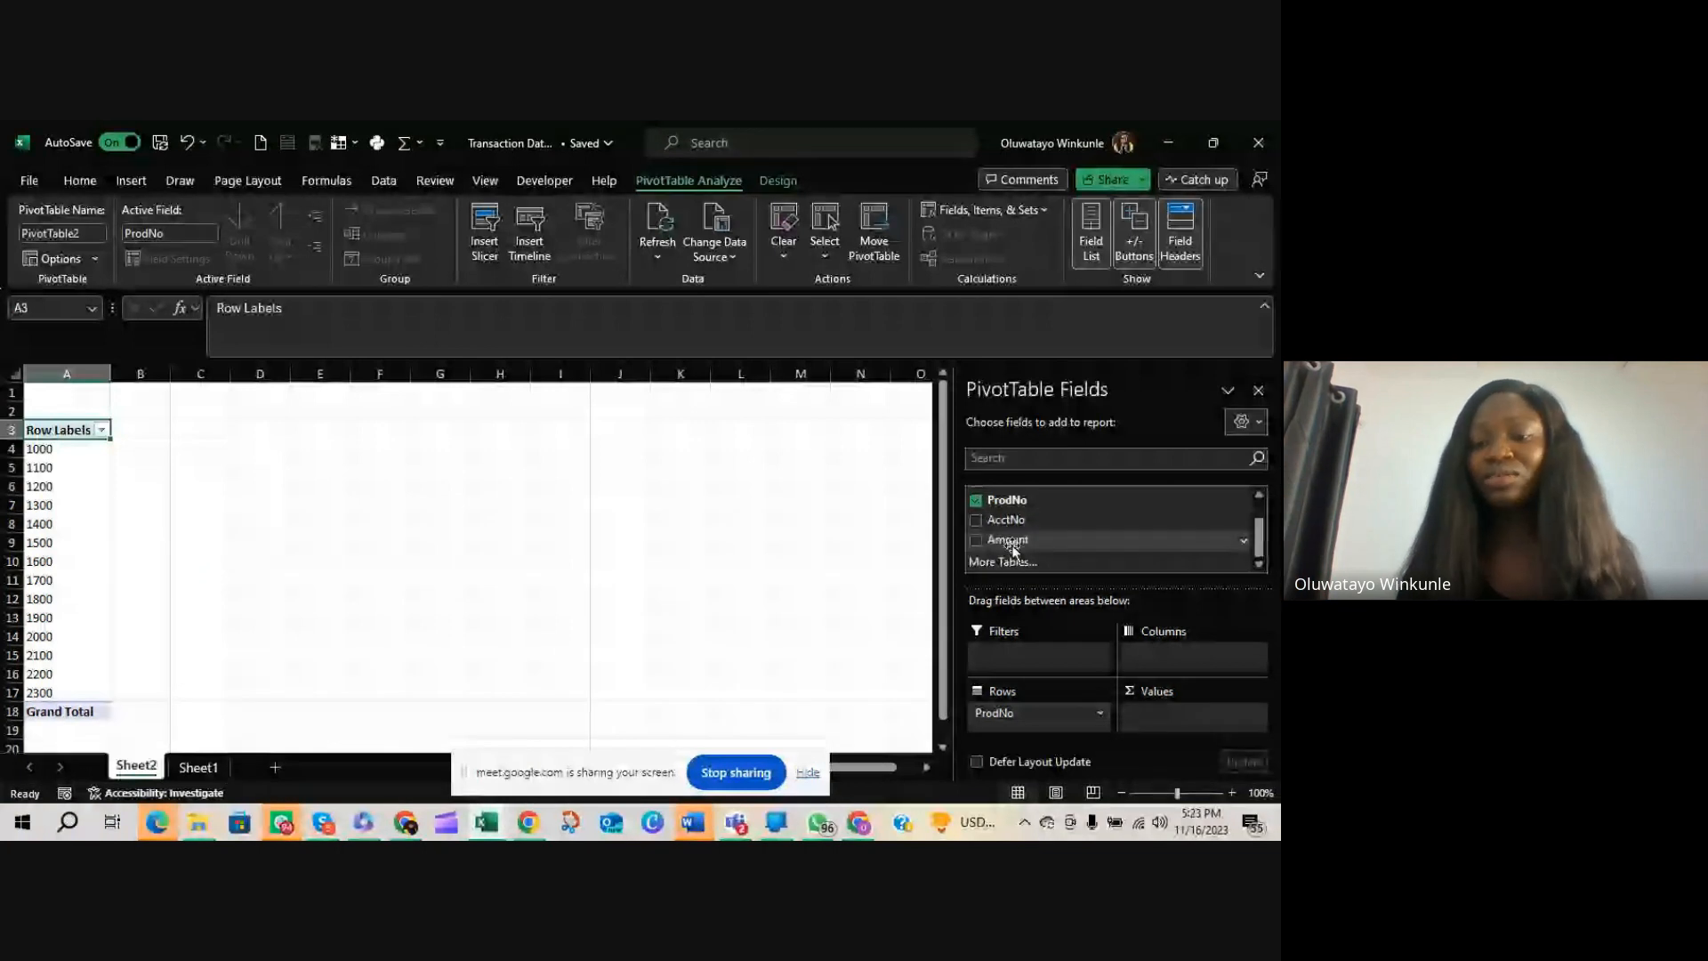
pyautogui.moveTo(1012, 549); pyautogui.dragTo(1156, 721)
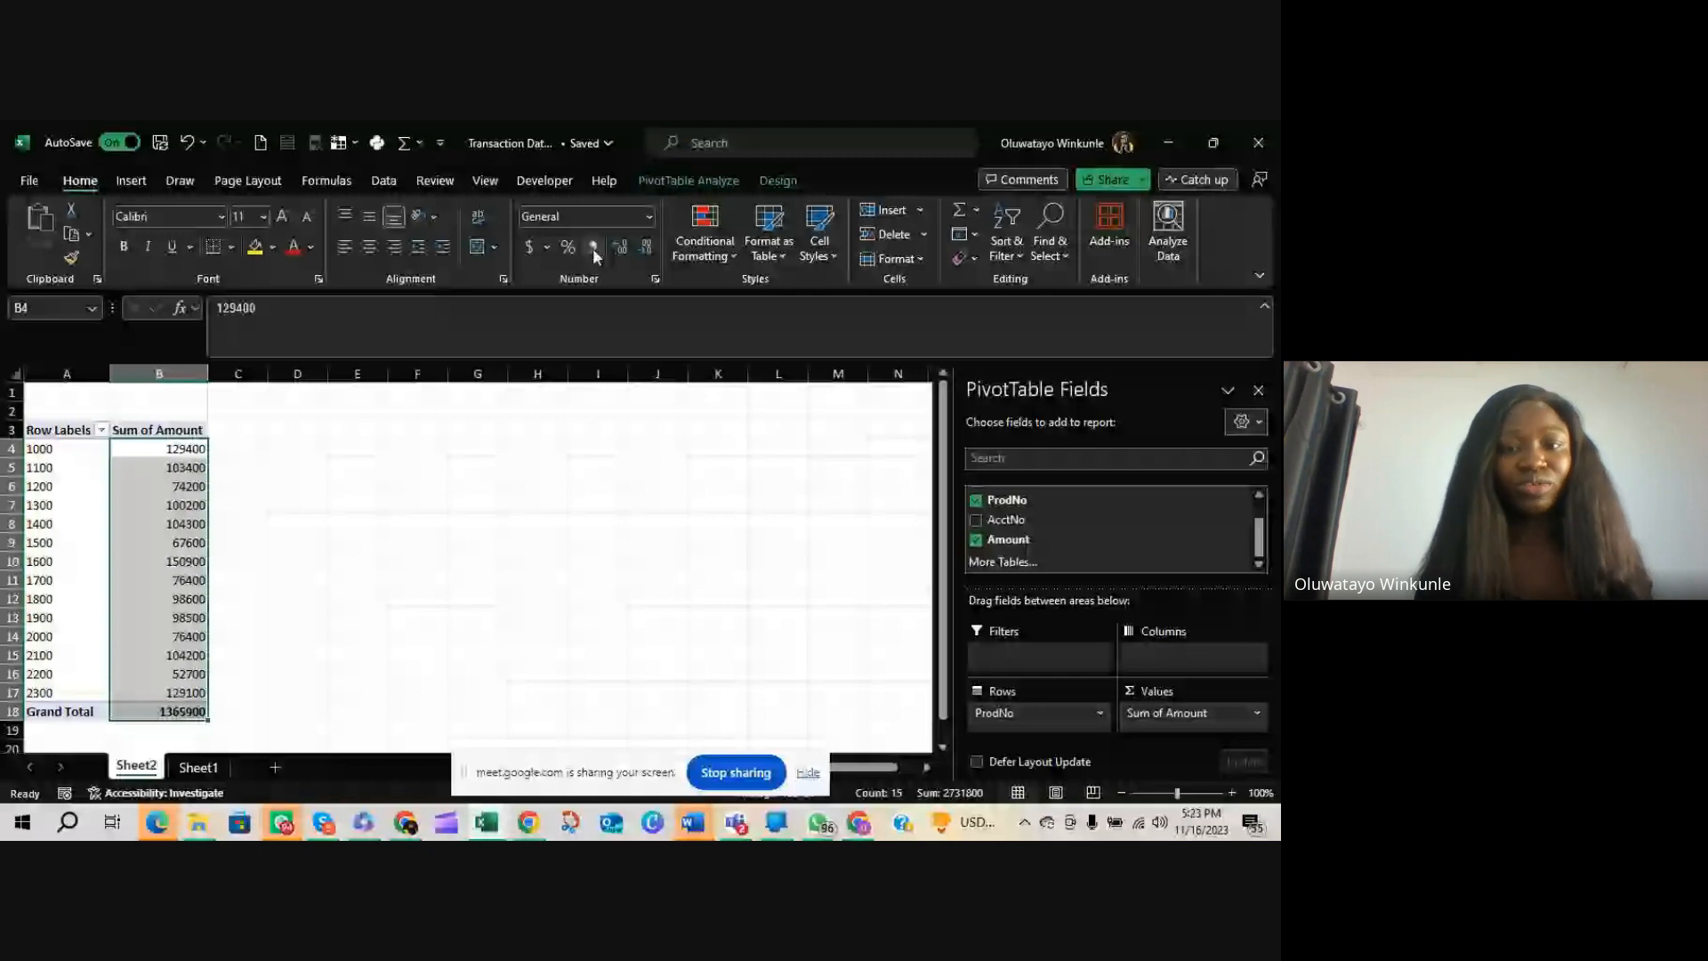
# Format the Sum of Amount values with thousands separators and no decimal places
pyautogui.click(592, 248)
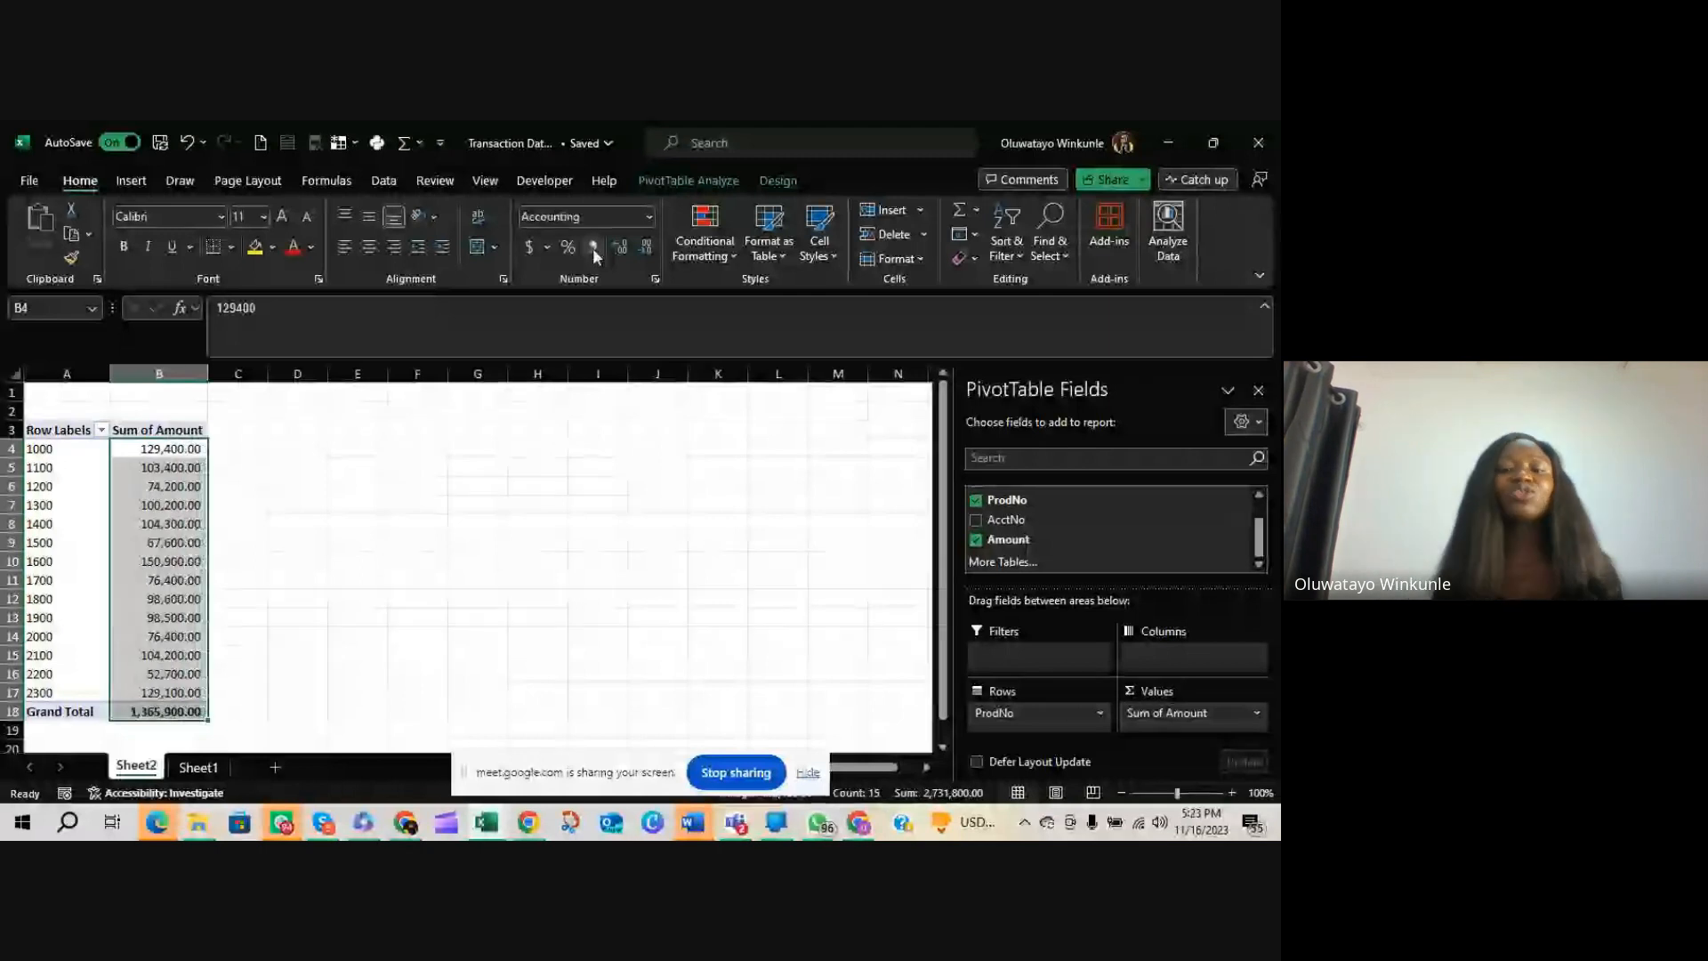
pyautogui.click(646, 247)
pyautogui.click(646, 248)
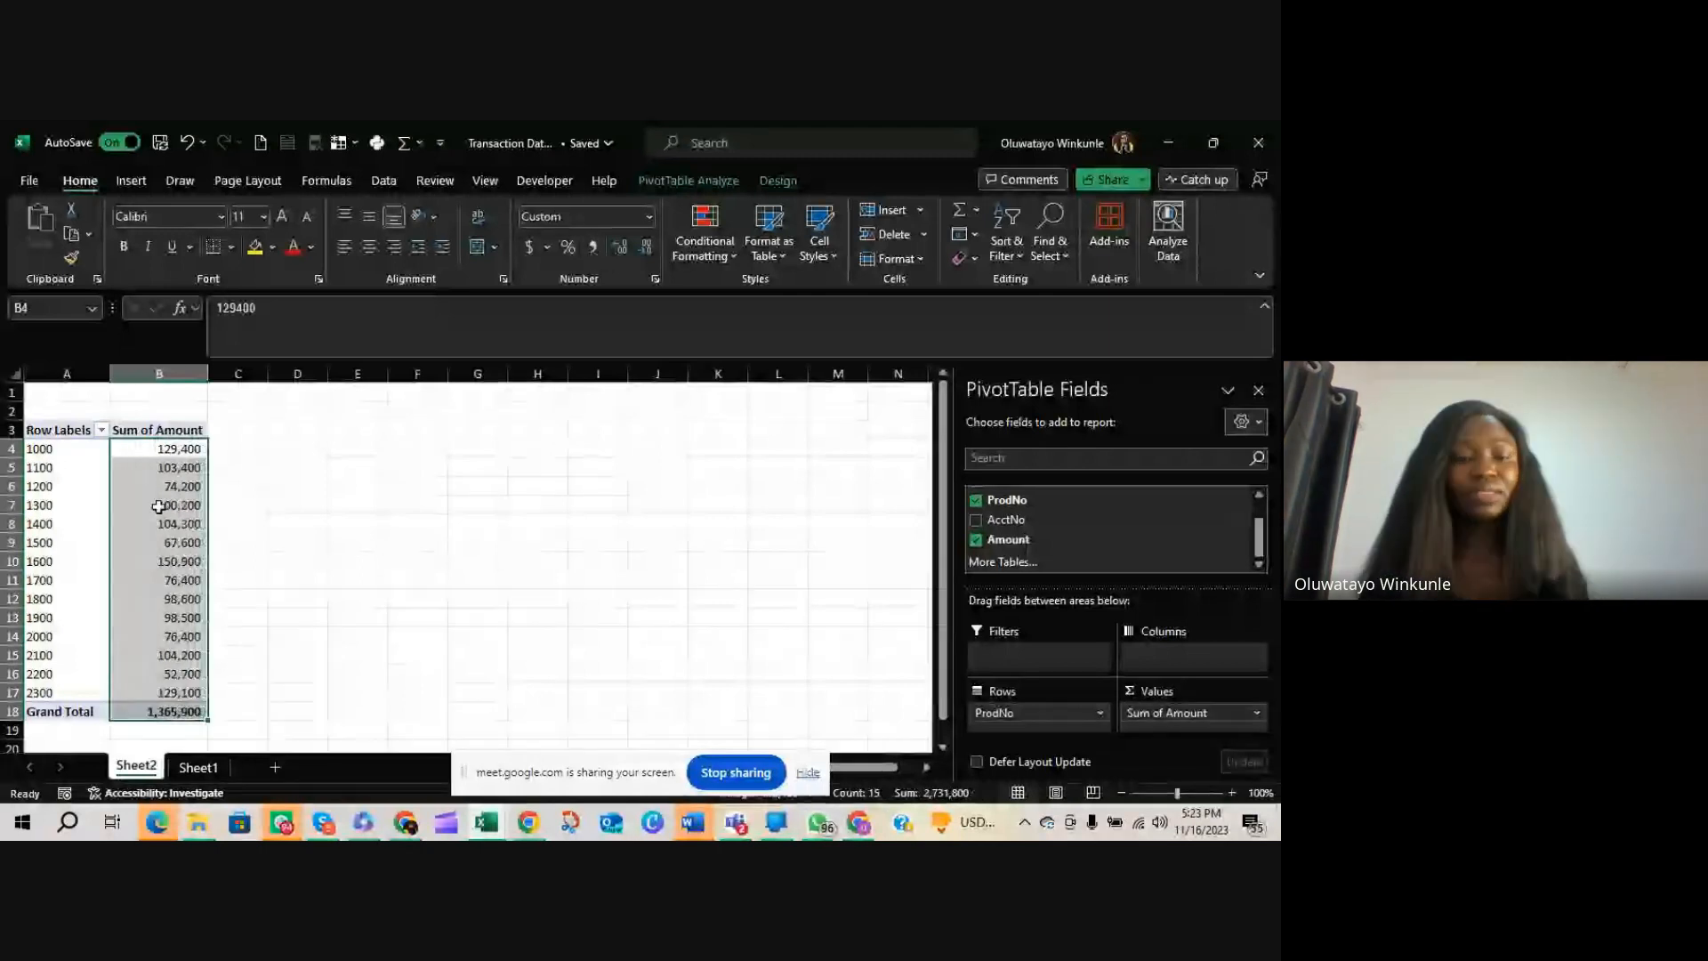
pyautogui.moveTo(158, 506)
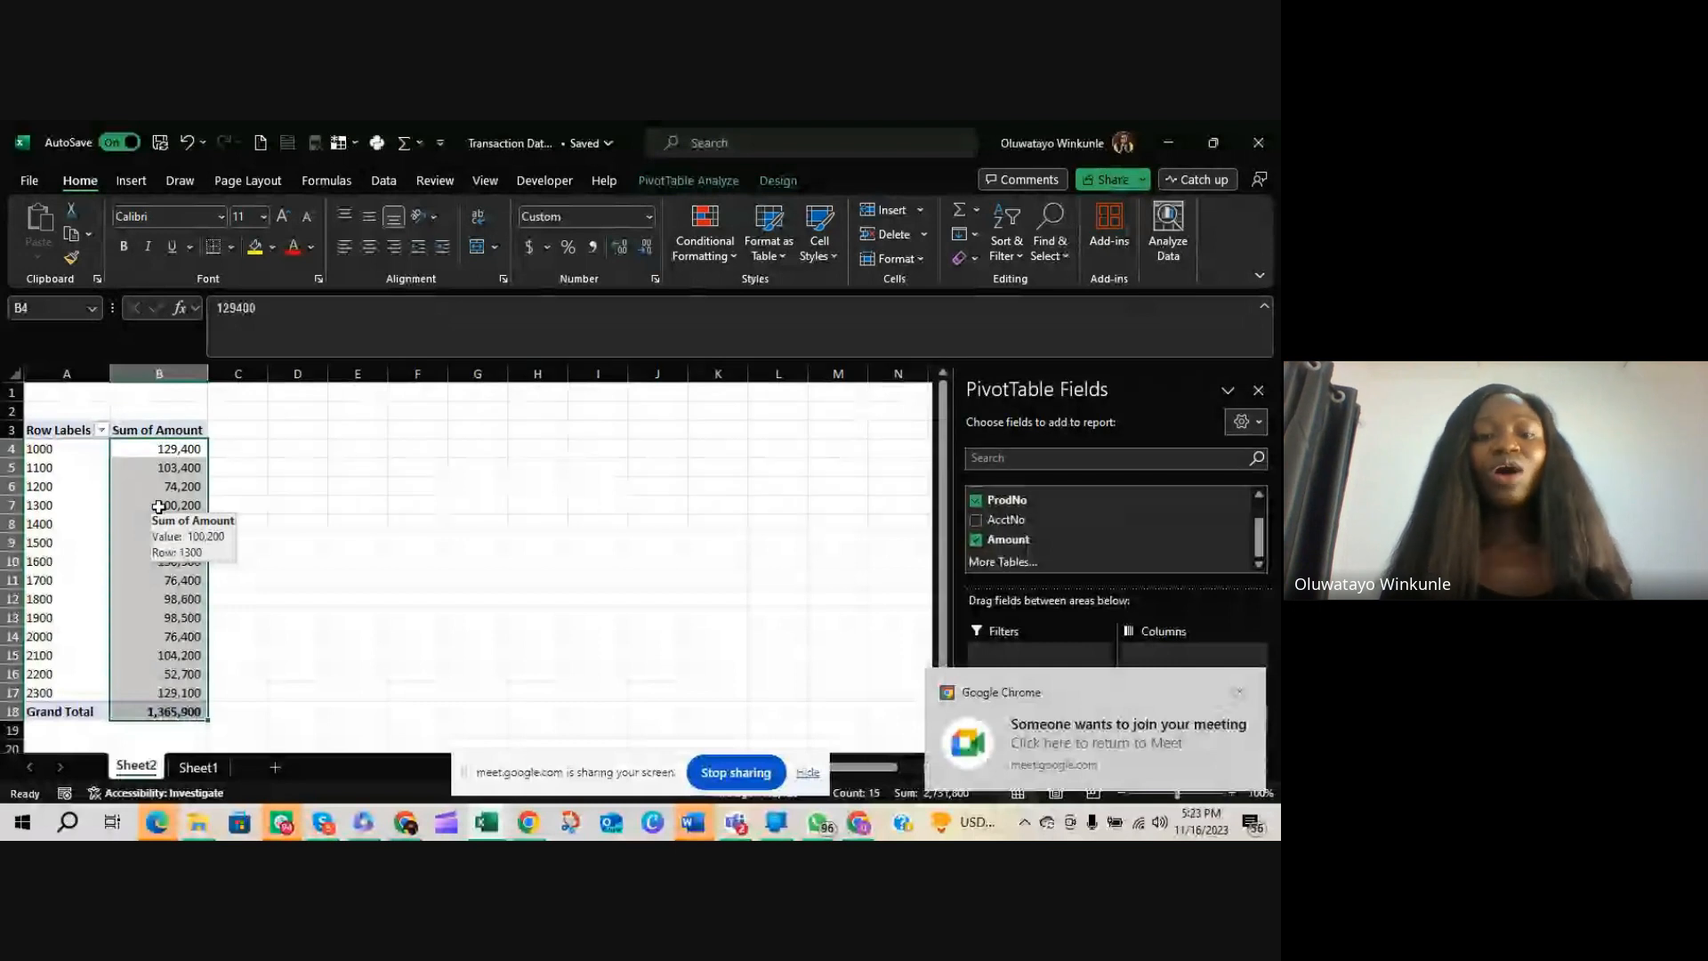
# Switch to the Google Meet call to check the join request and return to the Transaction Data 2020 workbook in Excel
pyautogui.click(859, 823)
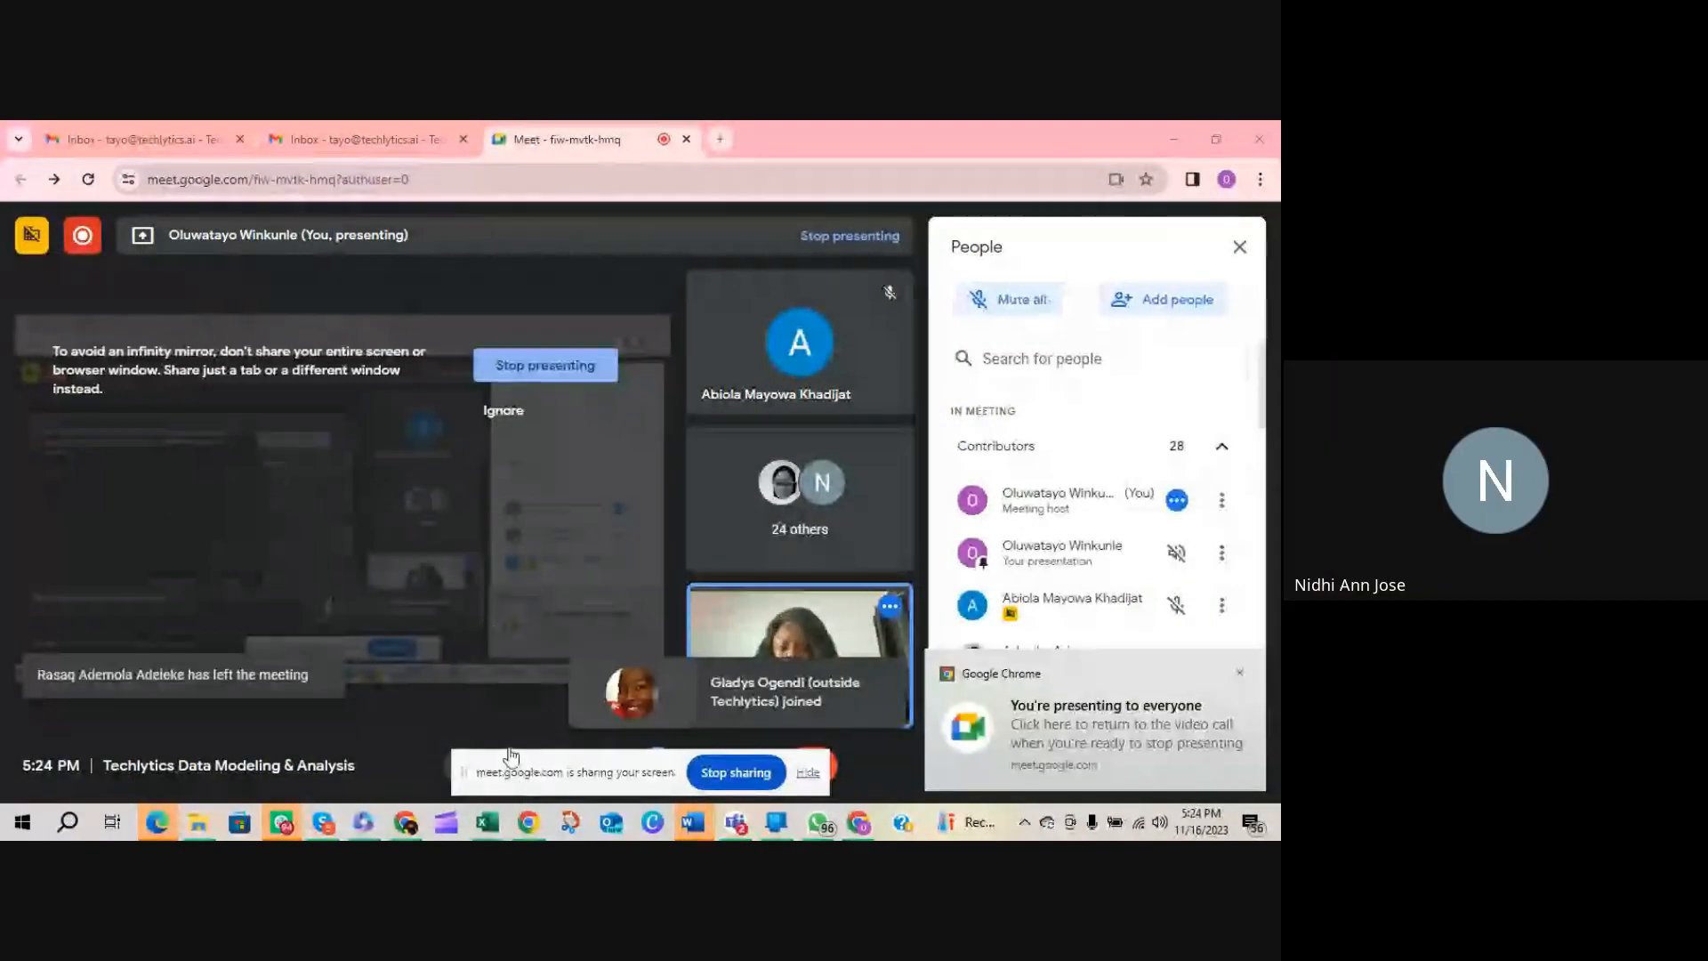
pyautogui.click(487, 822)
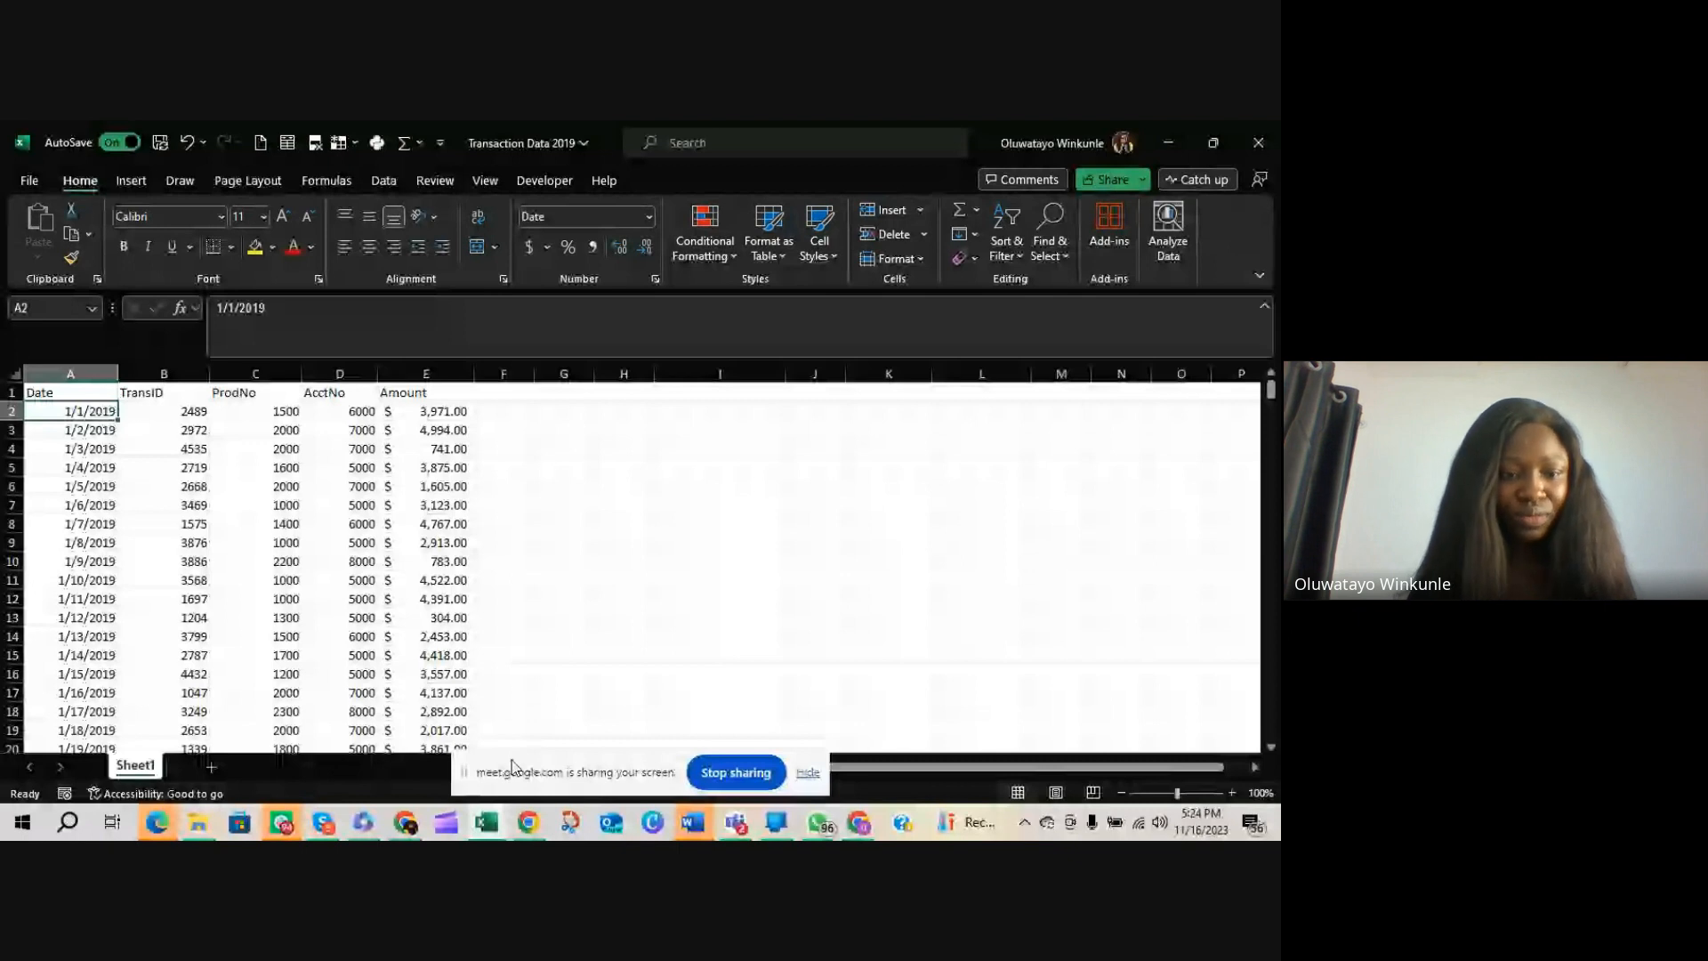
pyautogui.moveTo(486, 822)
pyautogui.moveTo(582, 770)
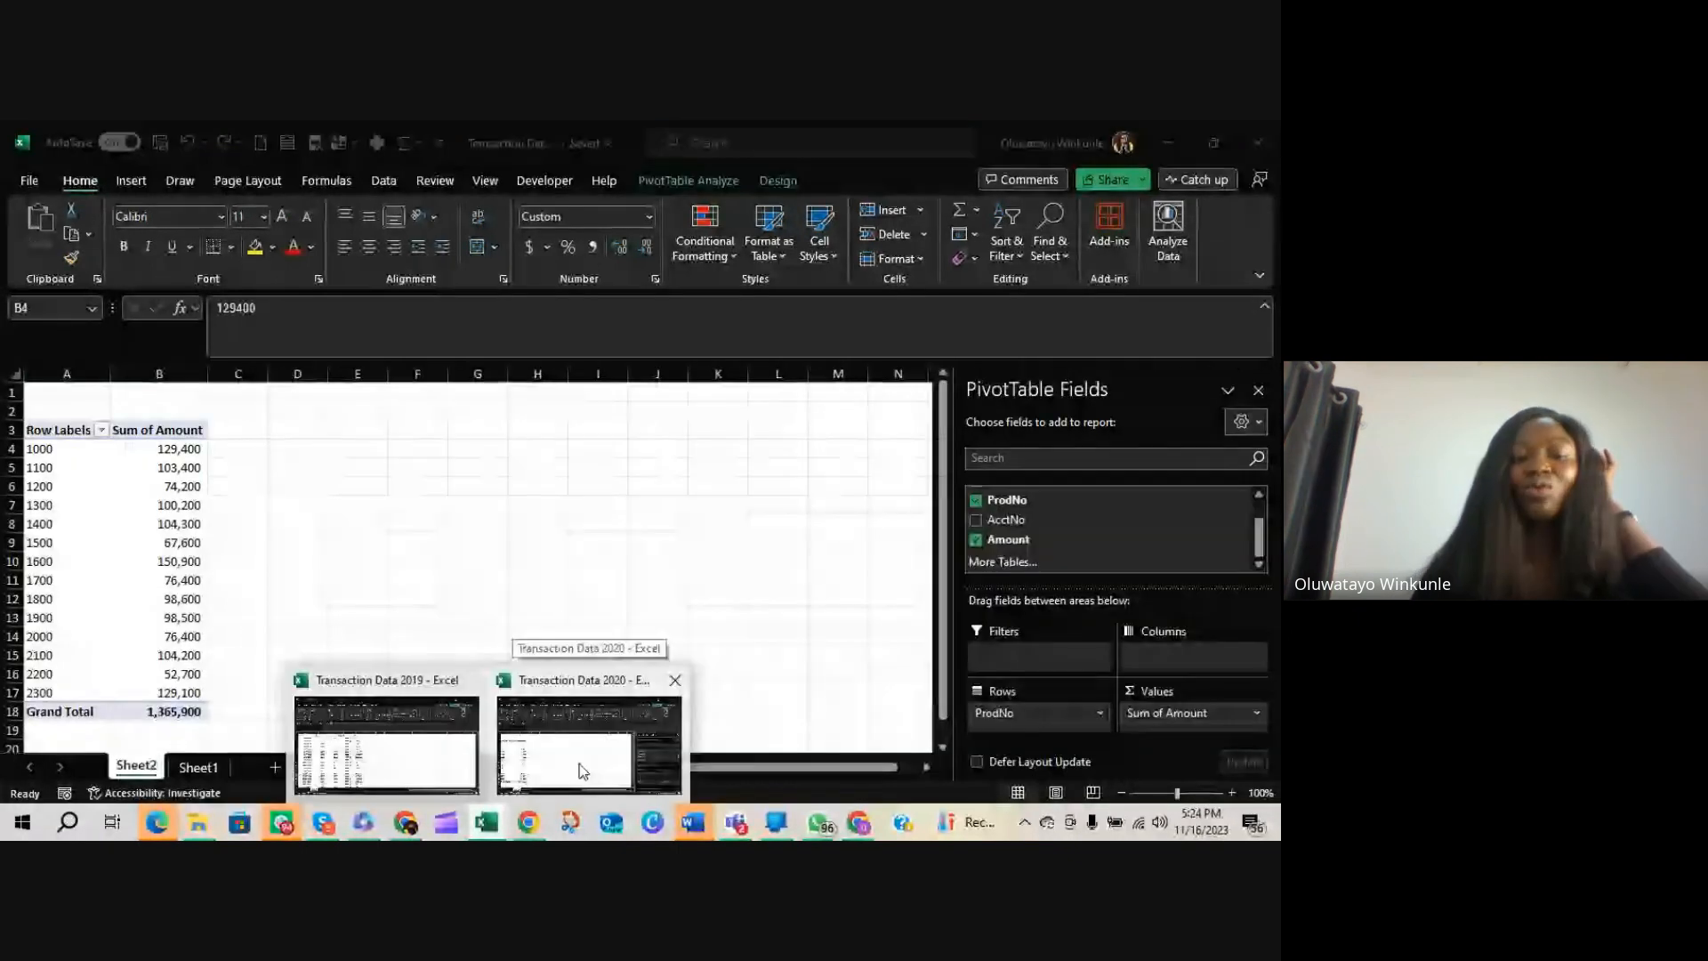
pyautogui.click(583, 770)
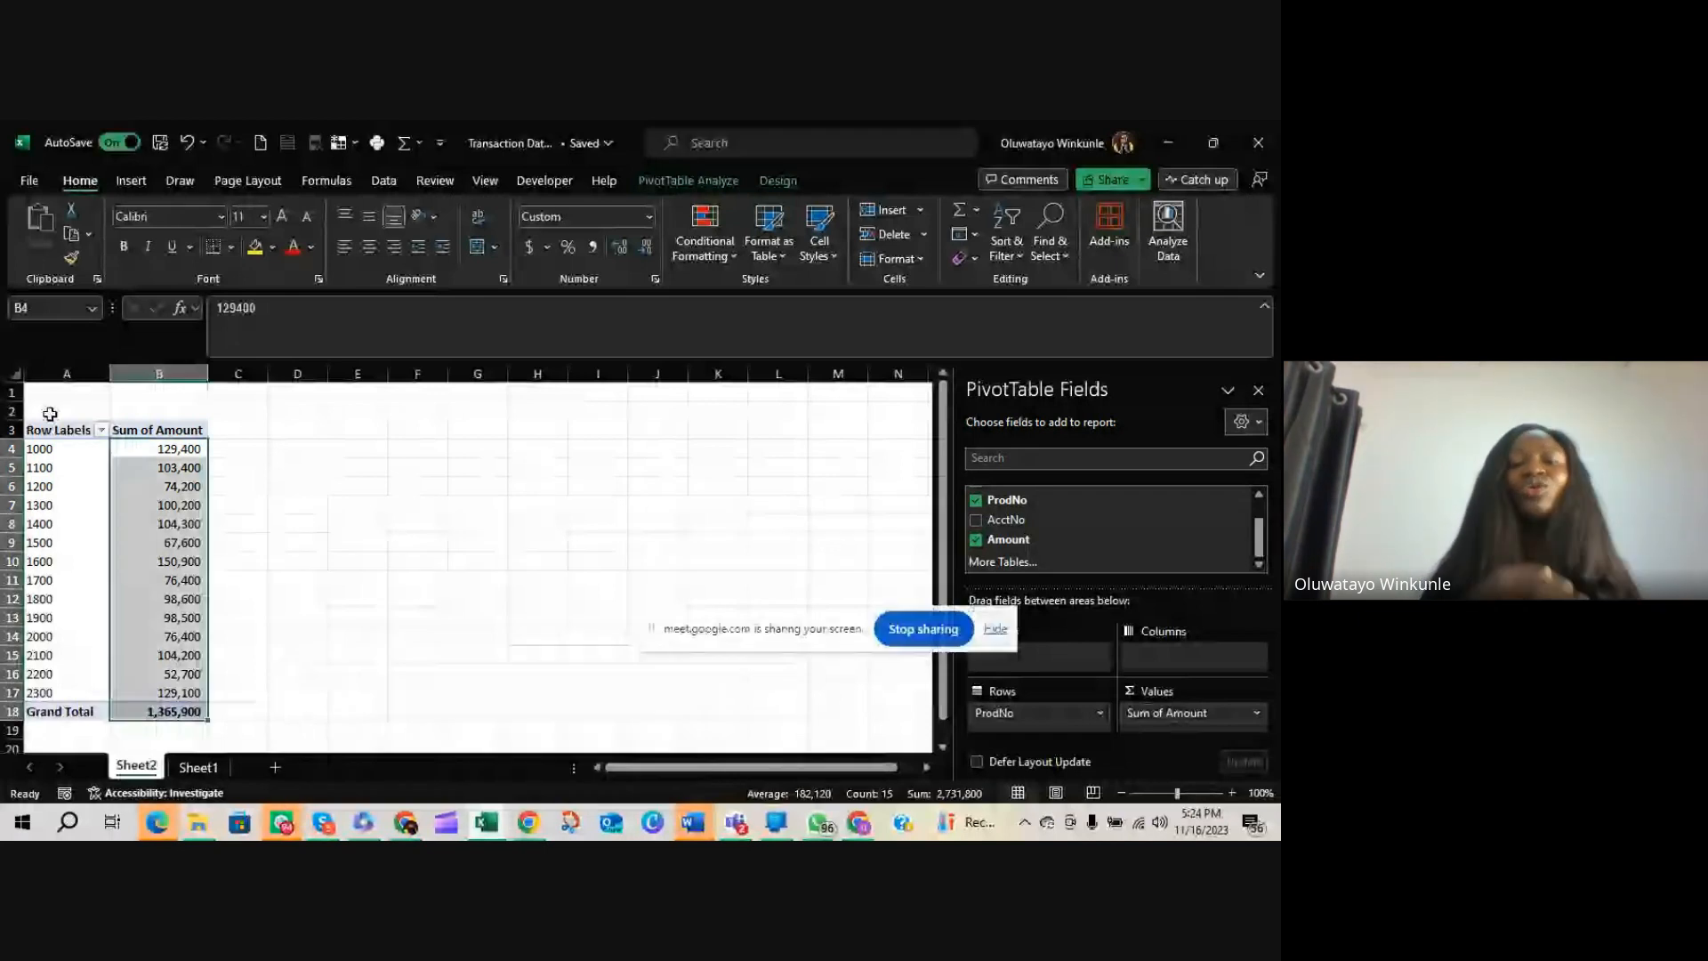
# Examine the summed amounts per product number in the PivotTable and compare them with the source transactions on Sheet1
pyautogui.click(33, 449)
pyautogui.click(35, 636)
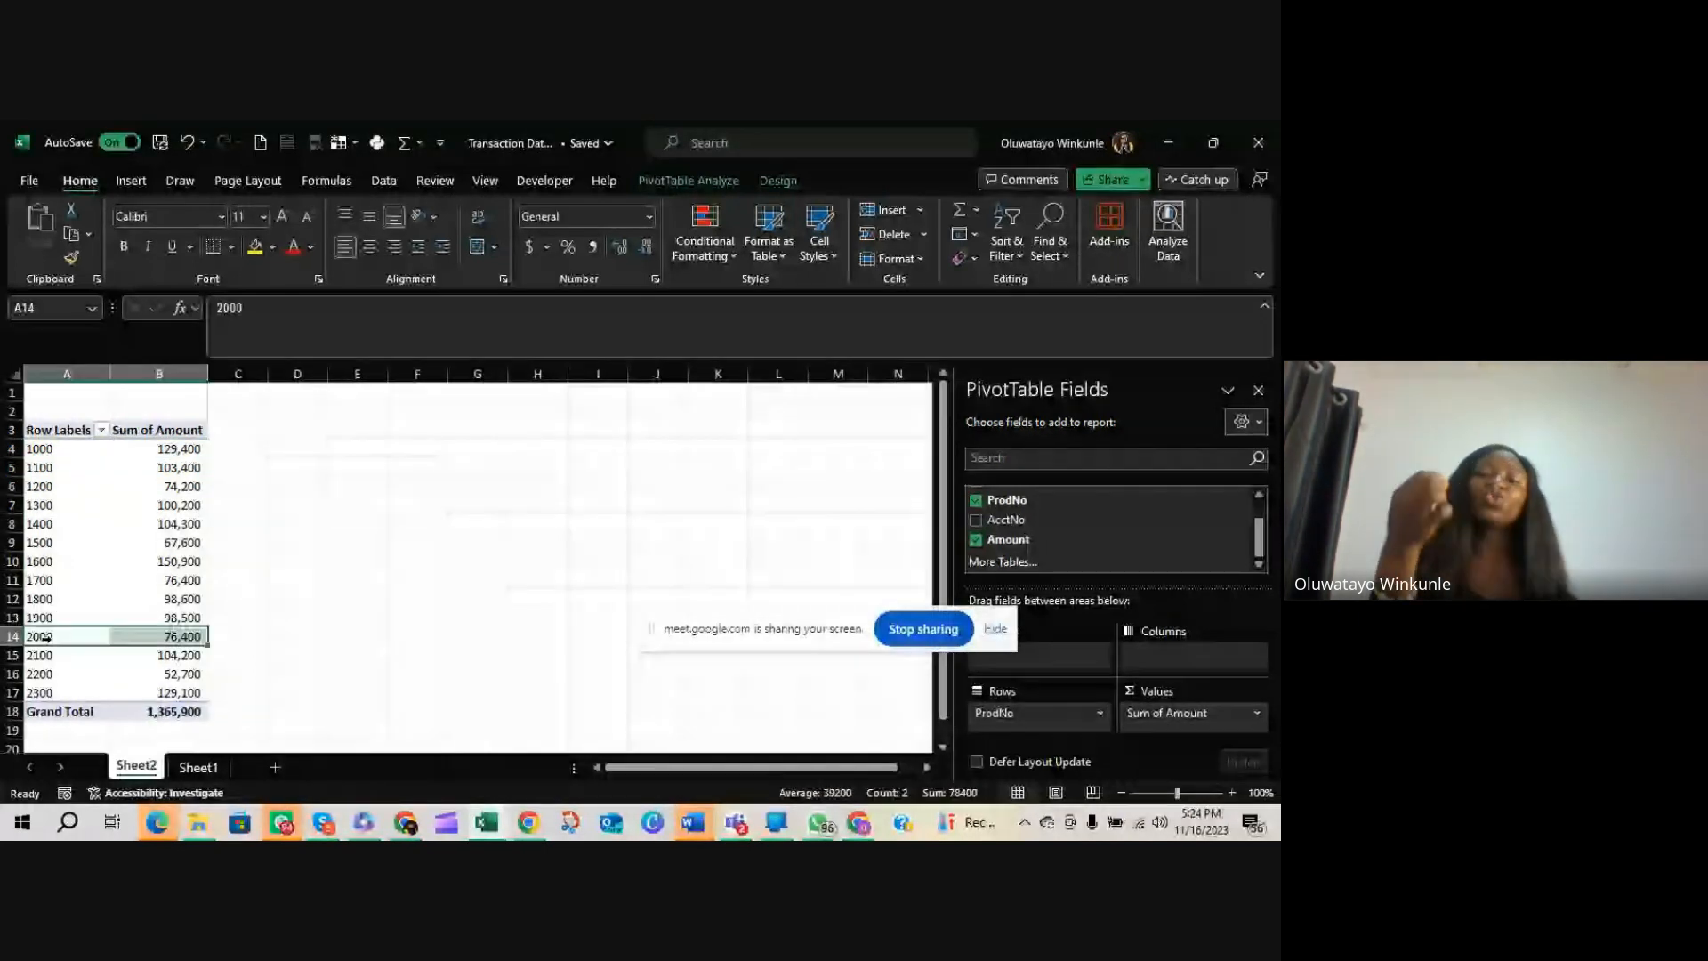
pyautogui.moveTo(190, 604)
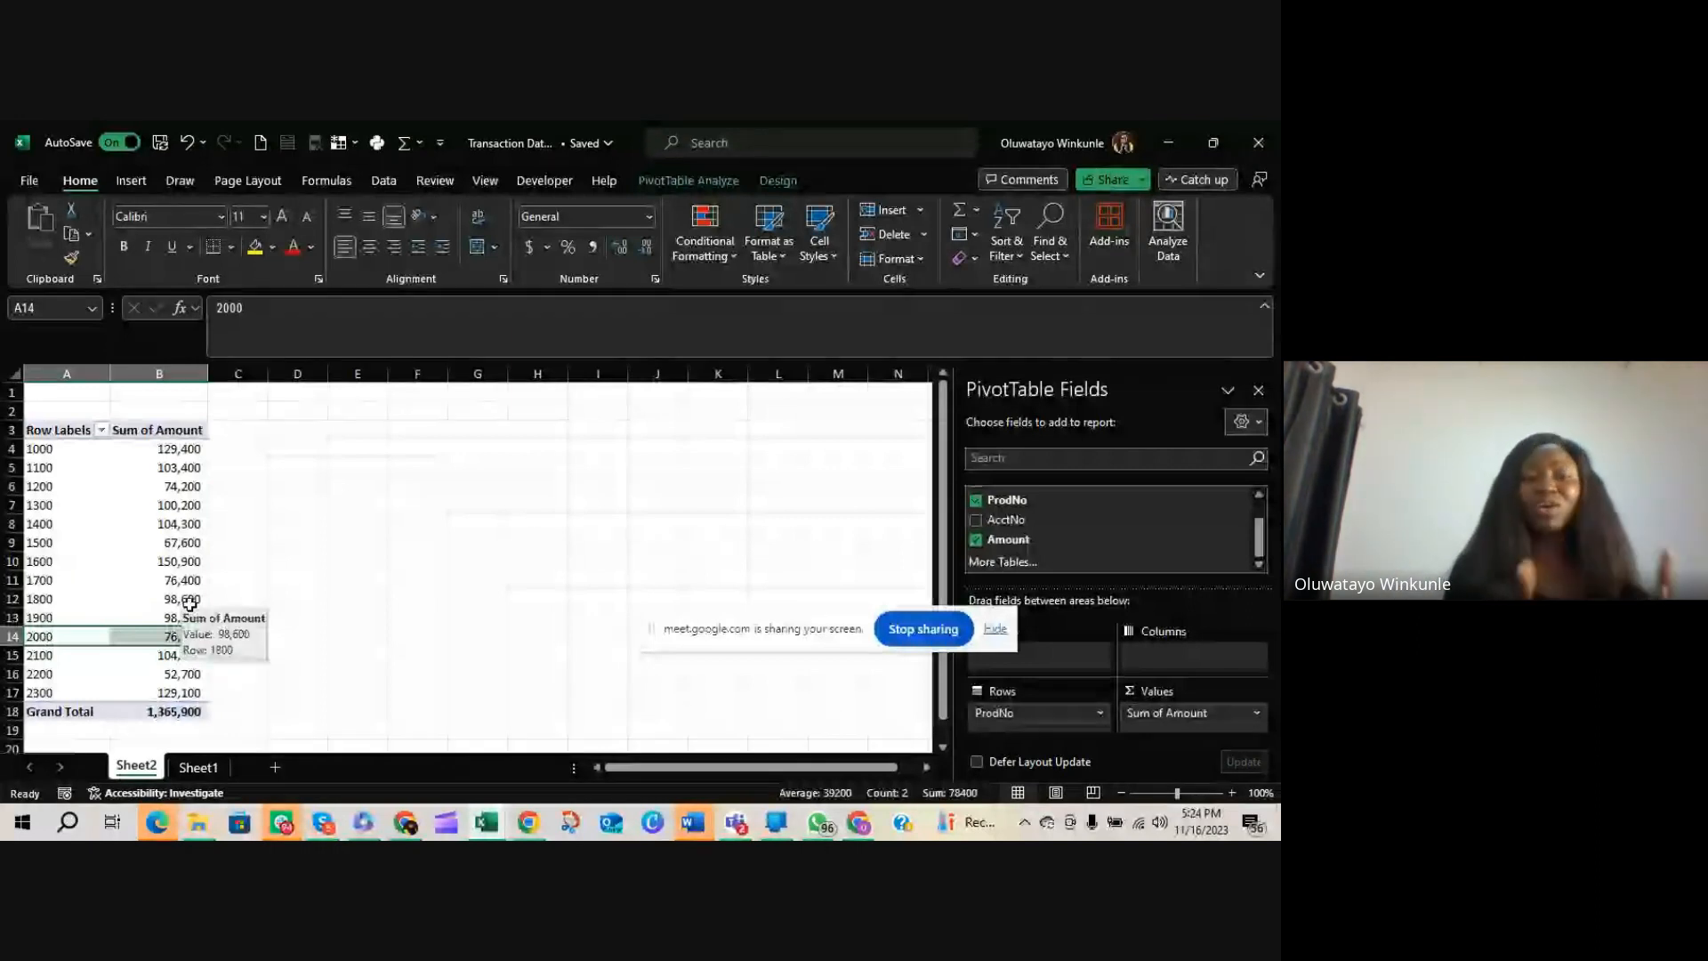
pyautogui.click(150, 561)
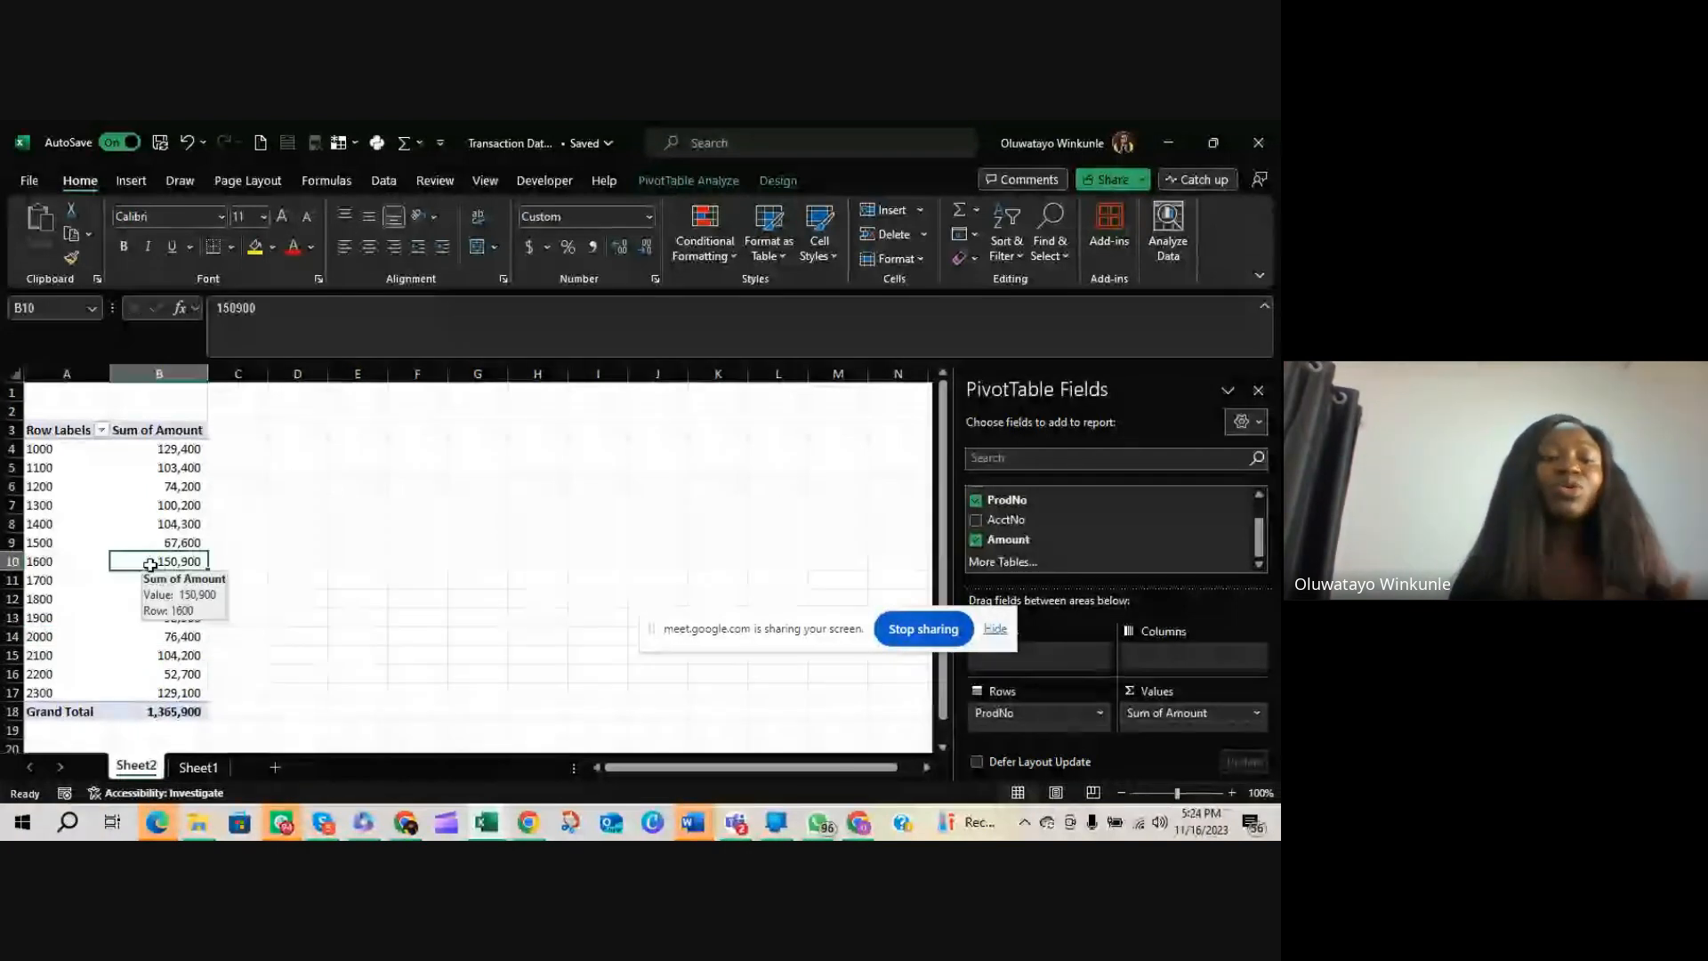
pyautogui.click(38, 584)
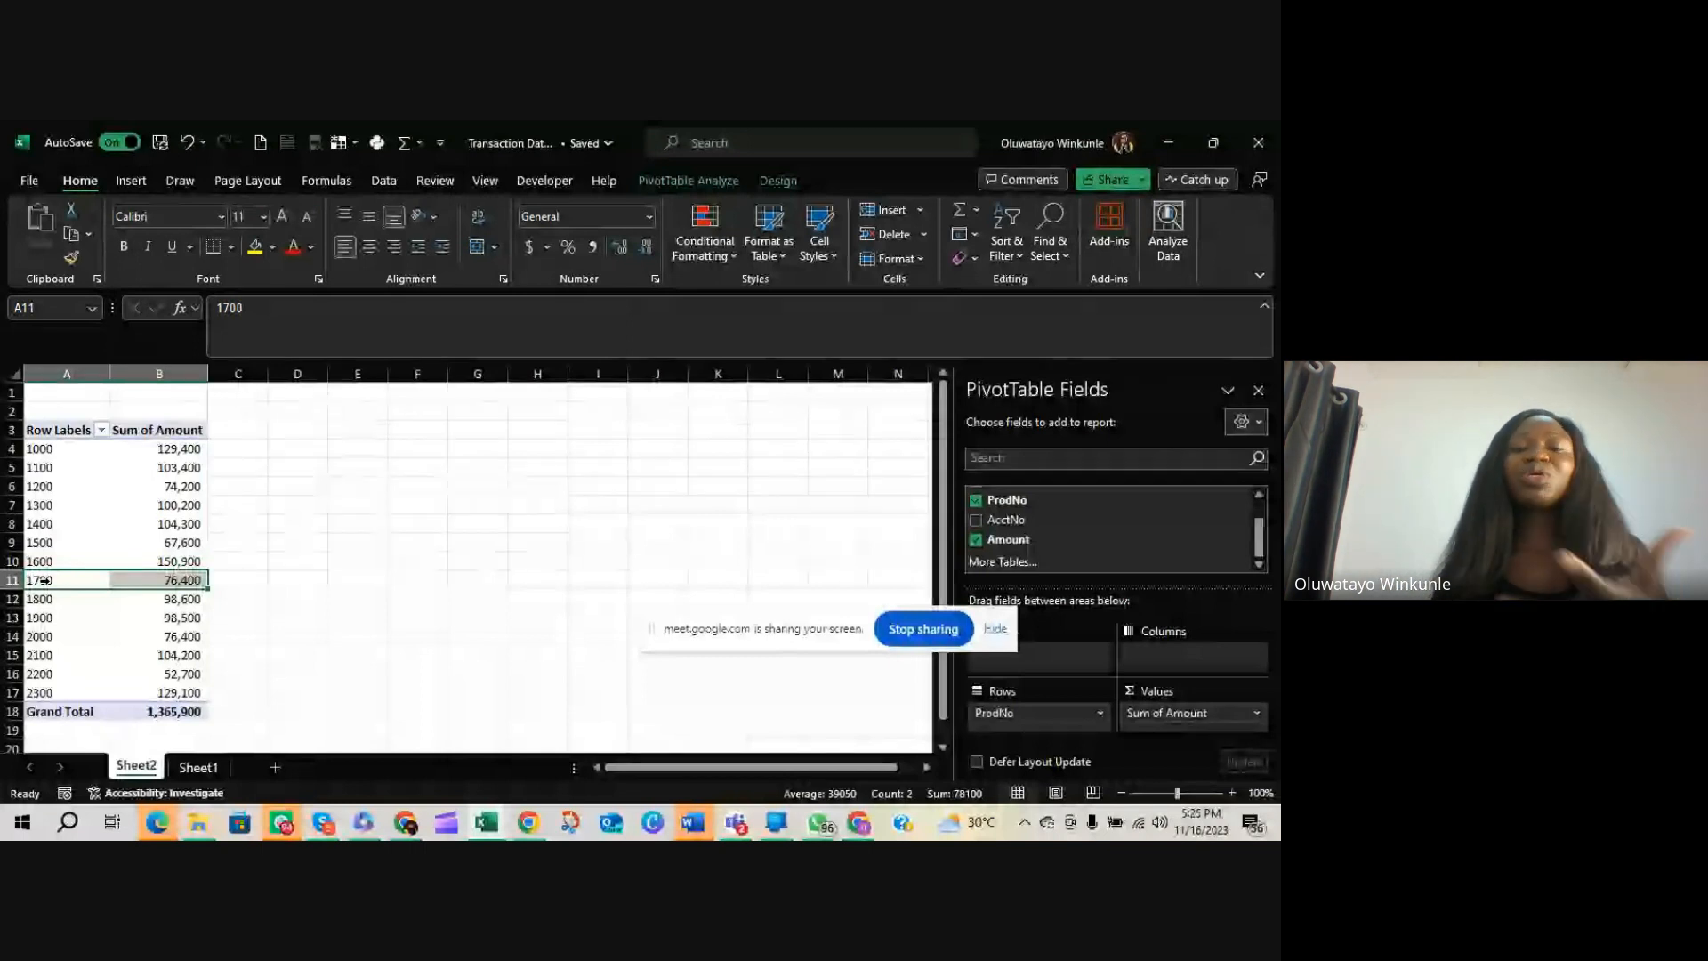
pyautogui.click(105, 469)
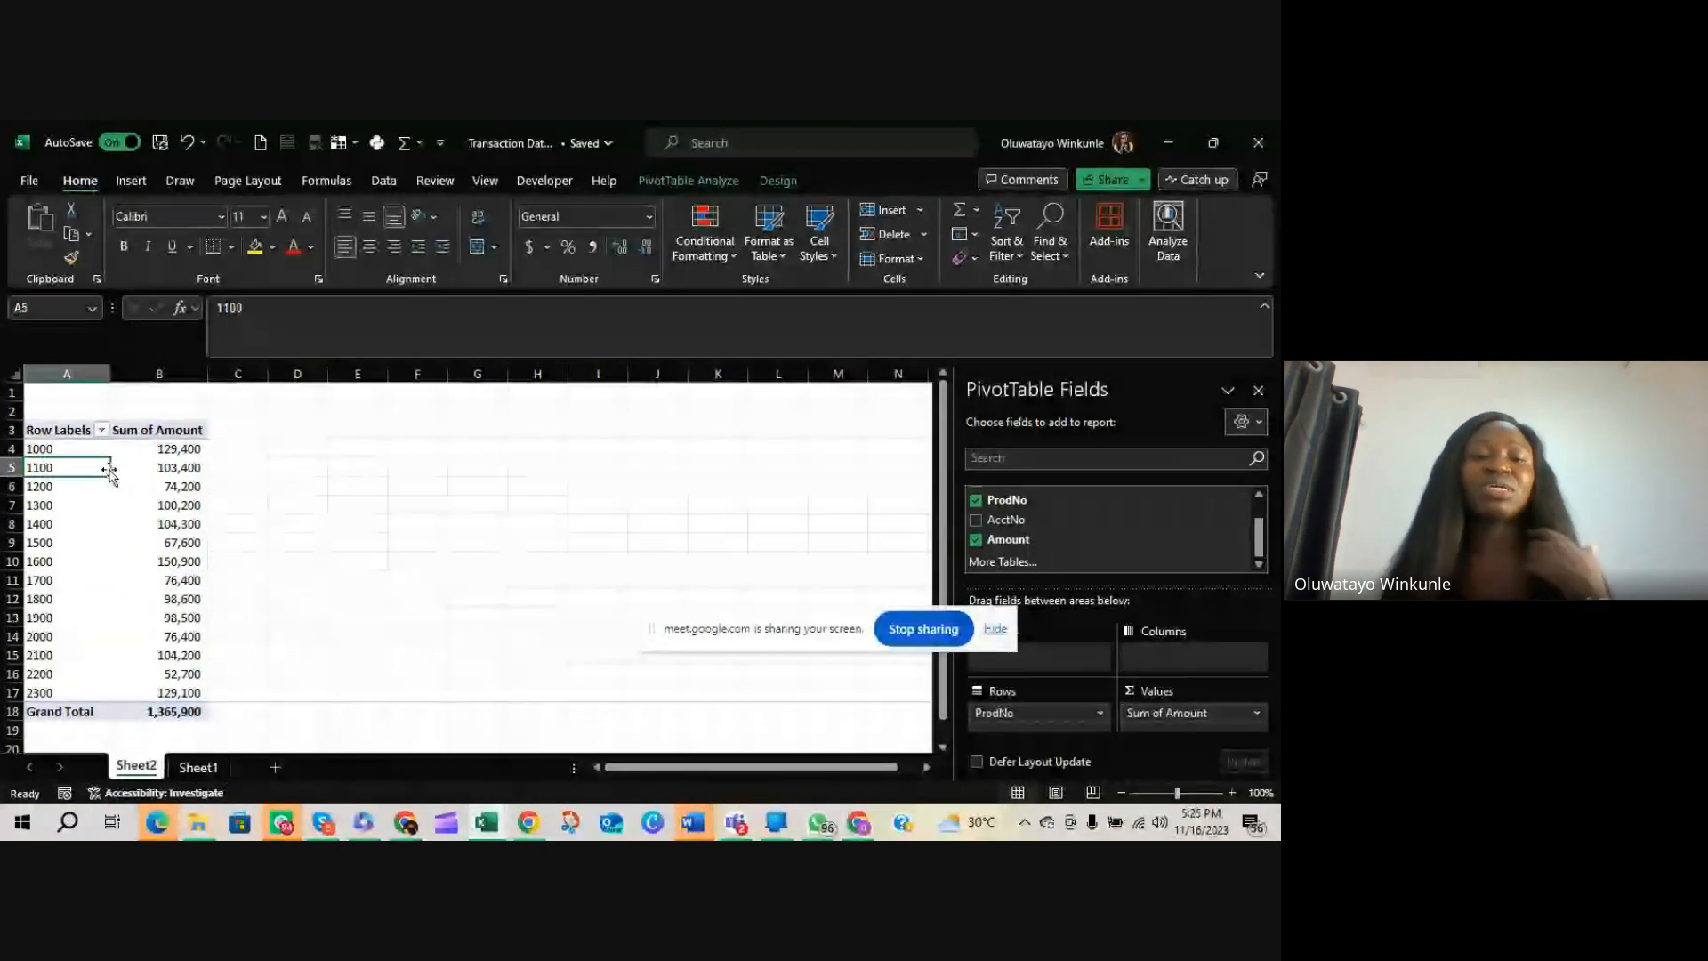
pyautogui.click(199, 768)
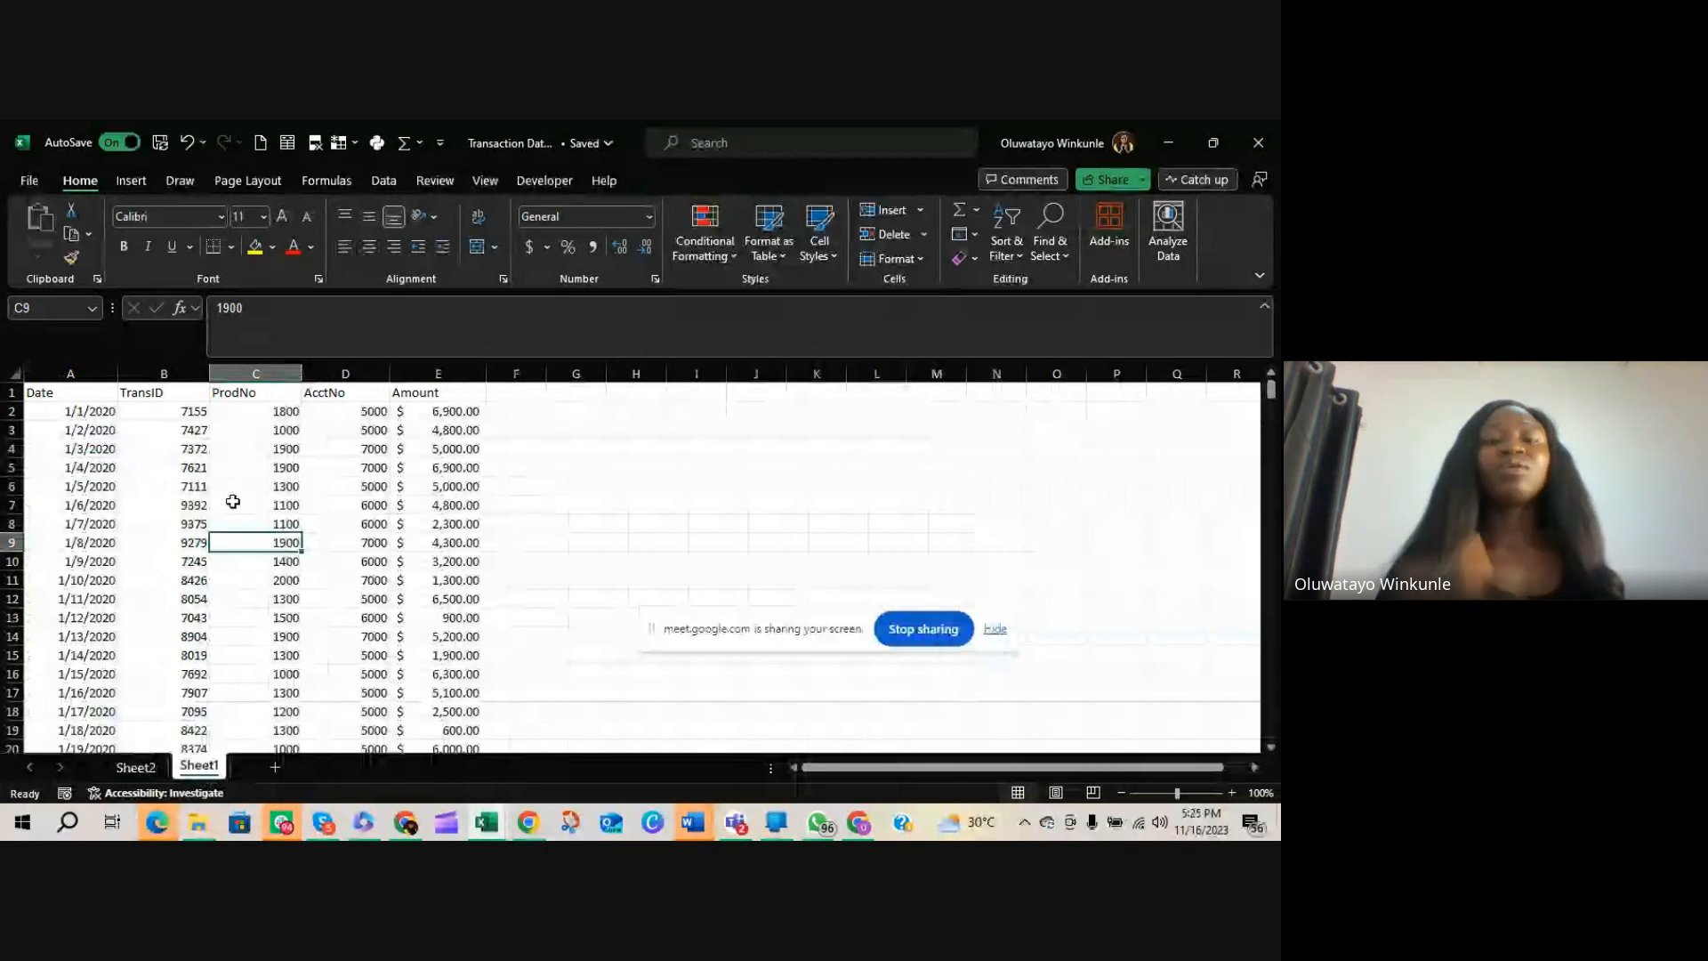
pyautogui.hotkey('ctrl', 'pageup')
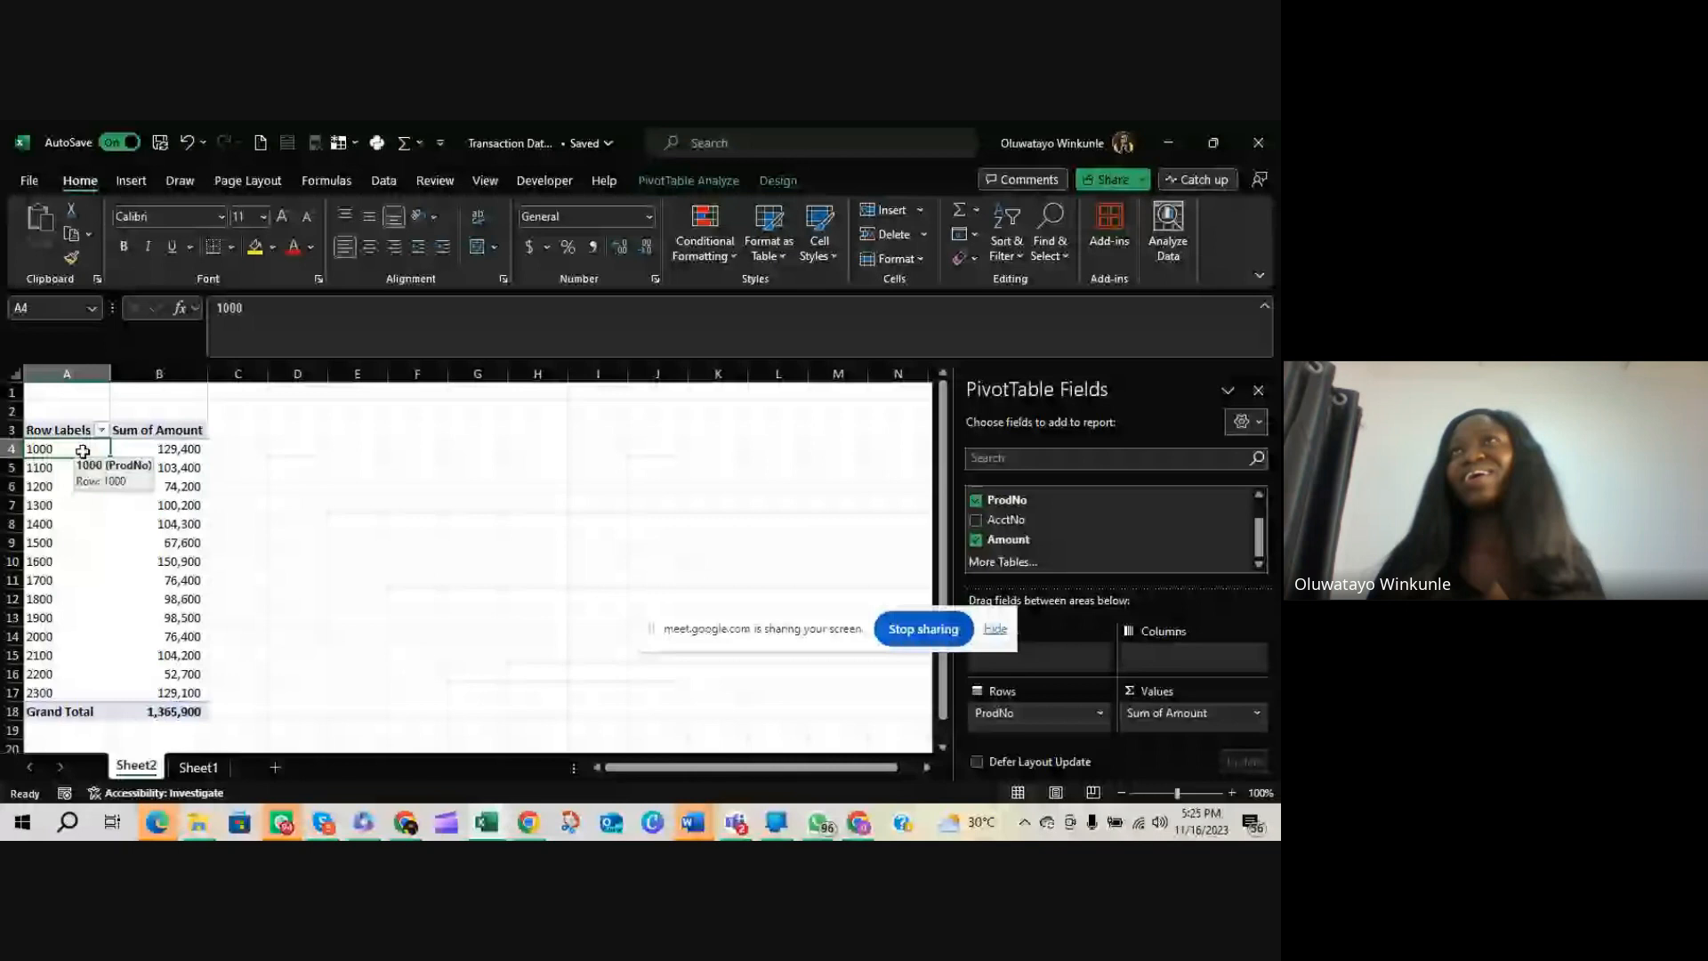
pyautogui.click(47, 524)
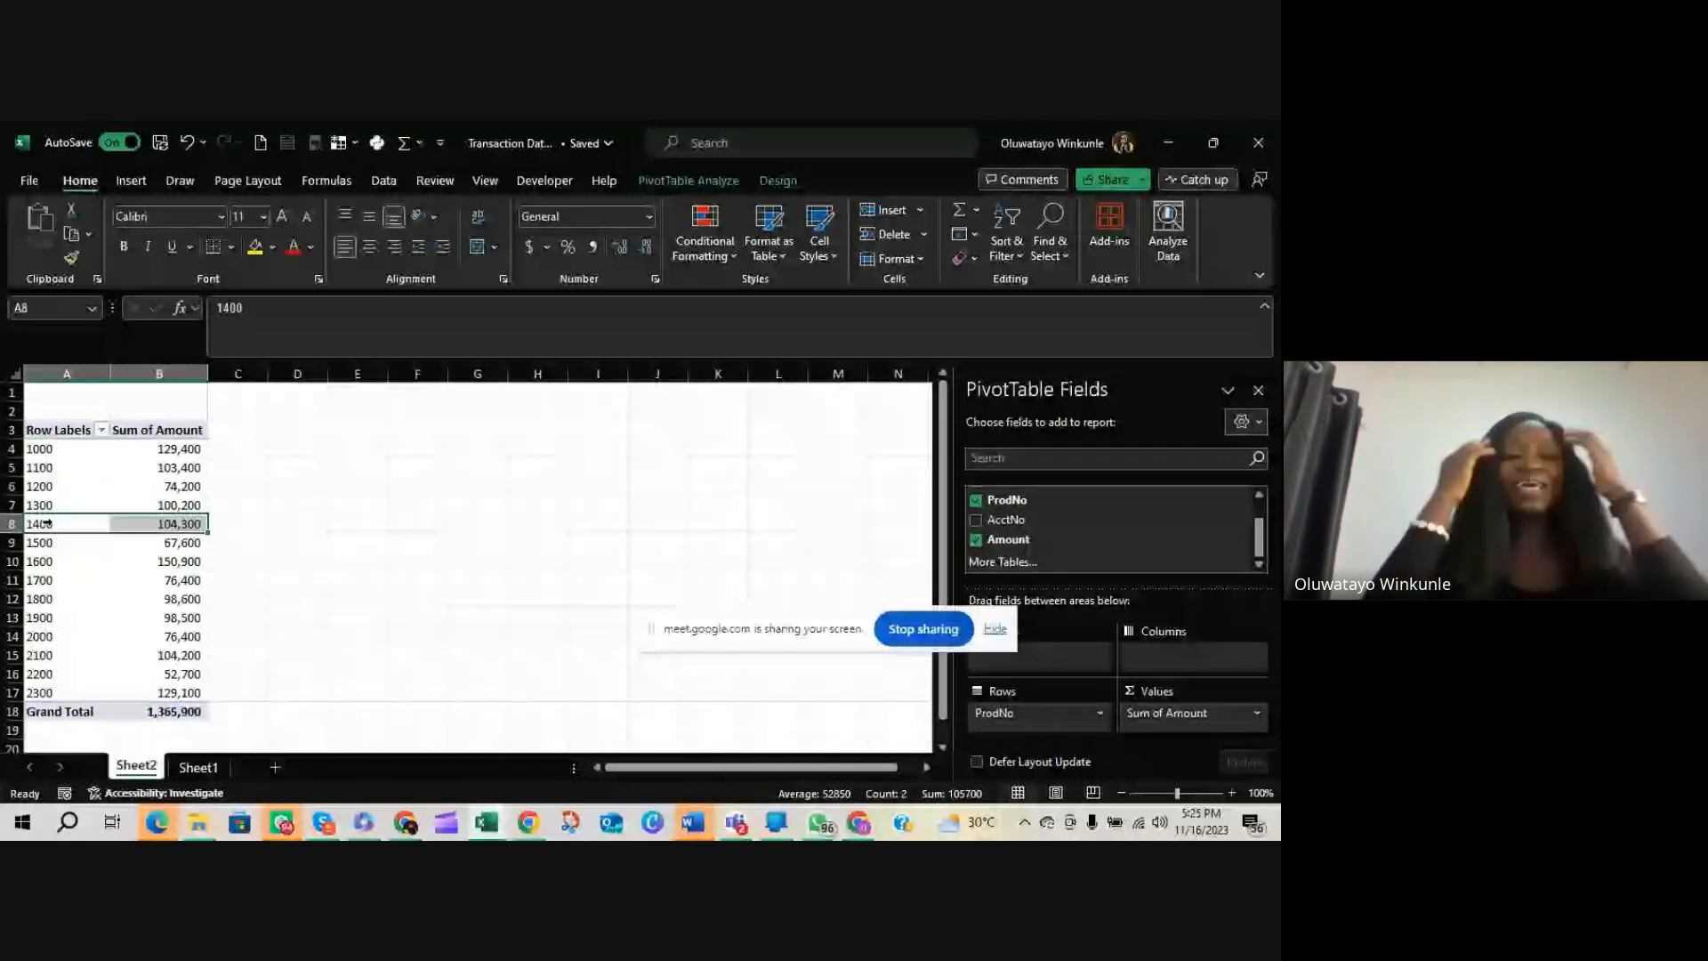
# Replace ProdNo with AcctNo in the PivotTable rows and review the summed amount for each account
pyautogui.moveTo(760, 644); pyautogui.dragTo(552, 677)
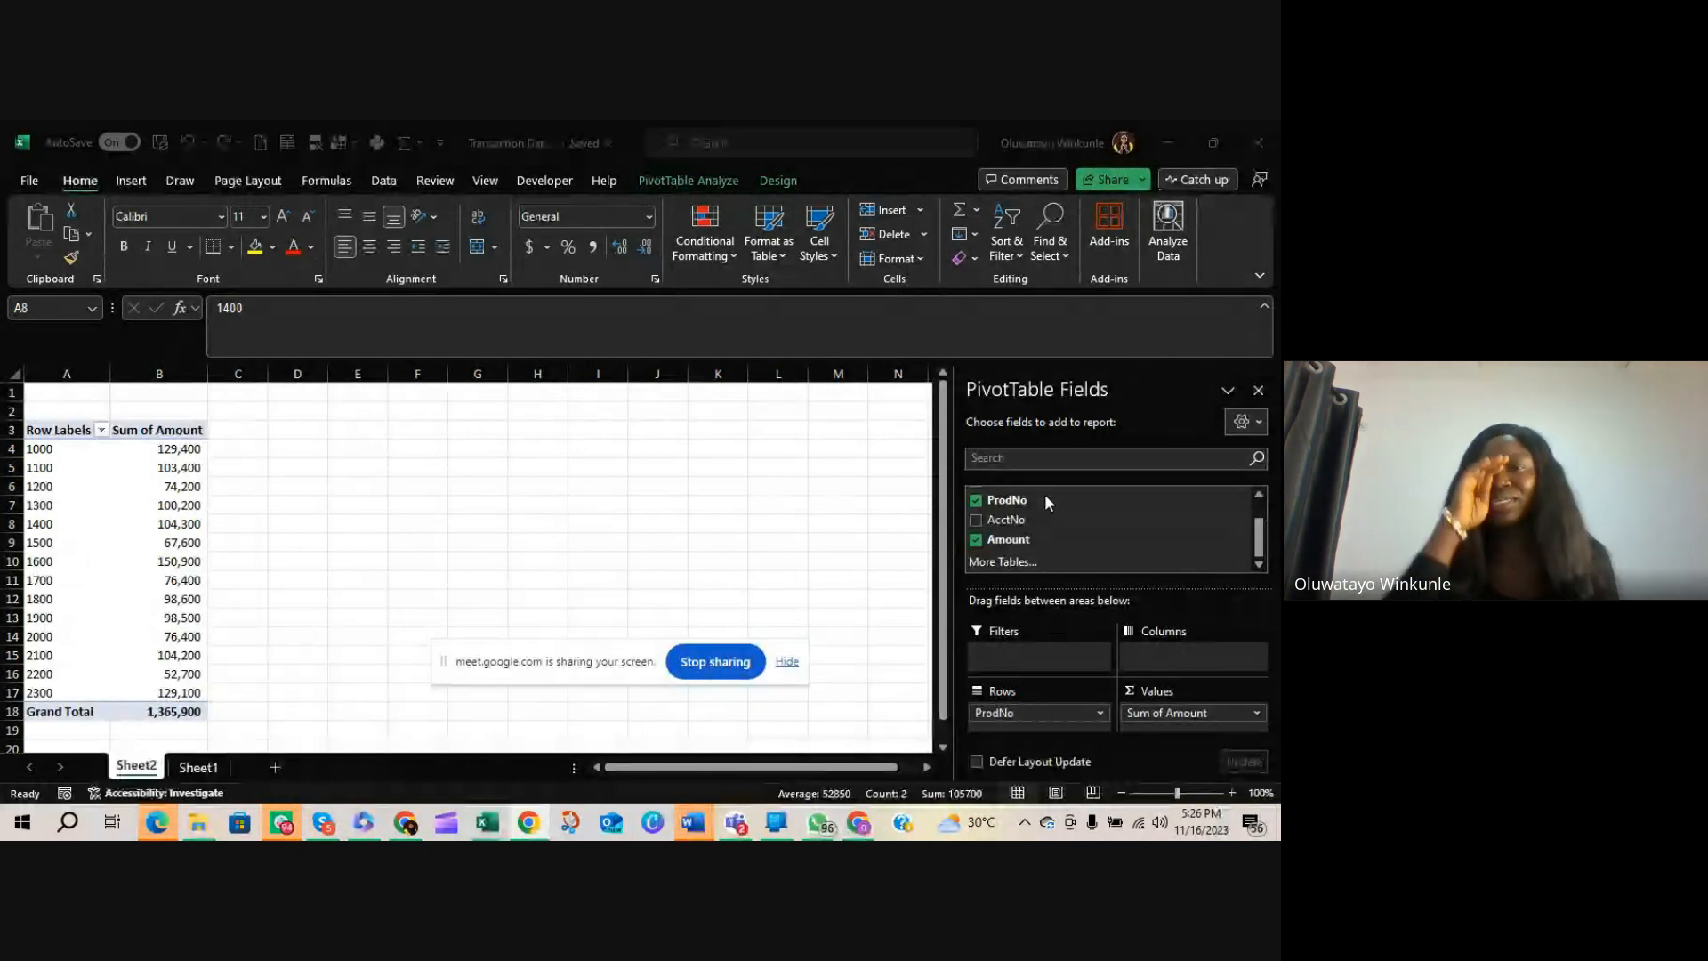
pyautogui.click(976, 500)
pyautogui.moveTo(1006, 521); pyautogui.dragTo(1006, 716)
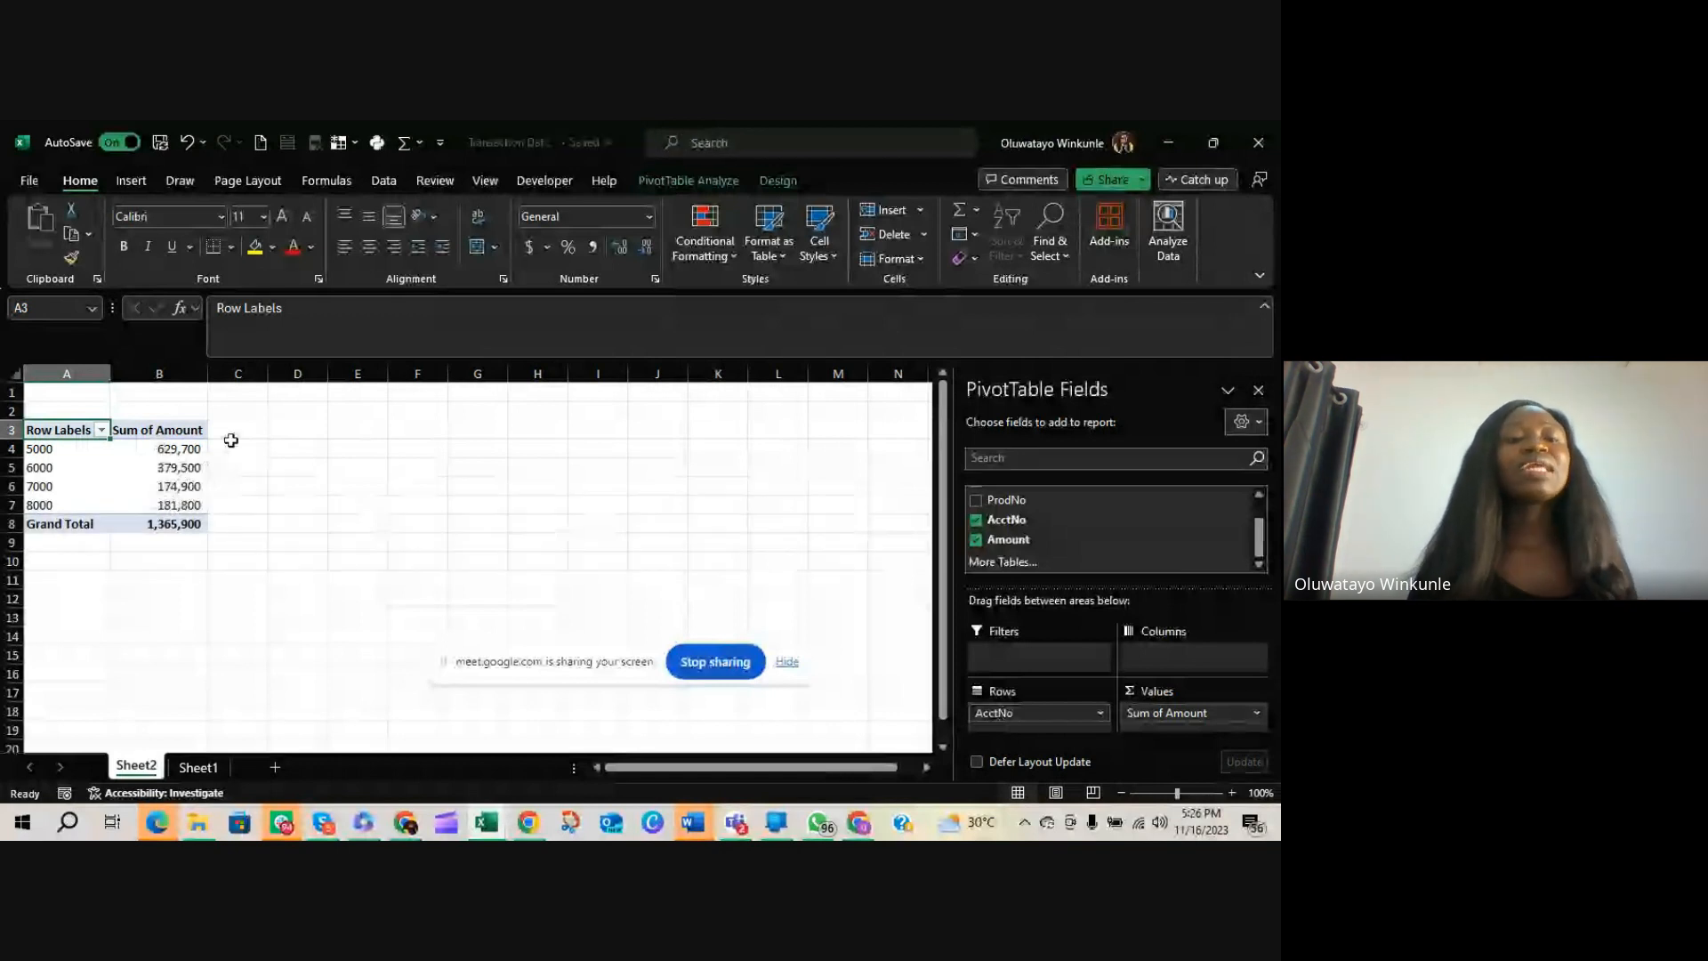
pyautogui.click(82, 454)
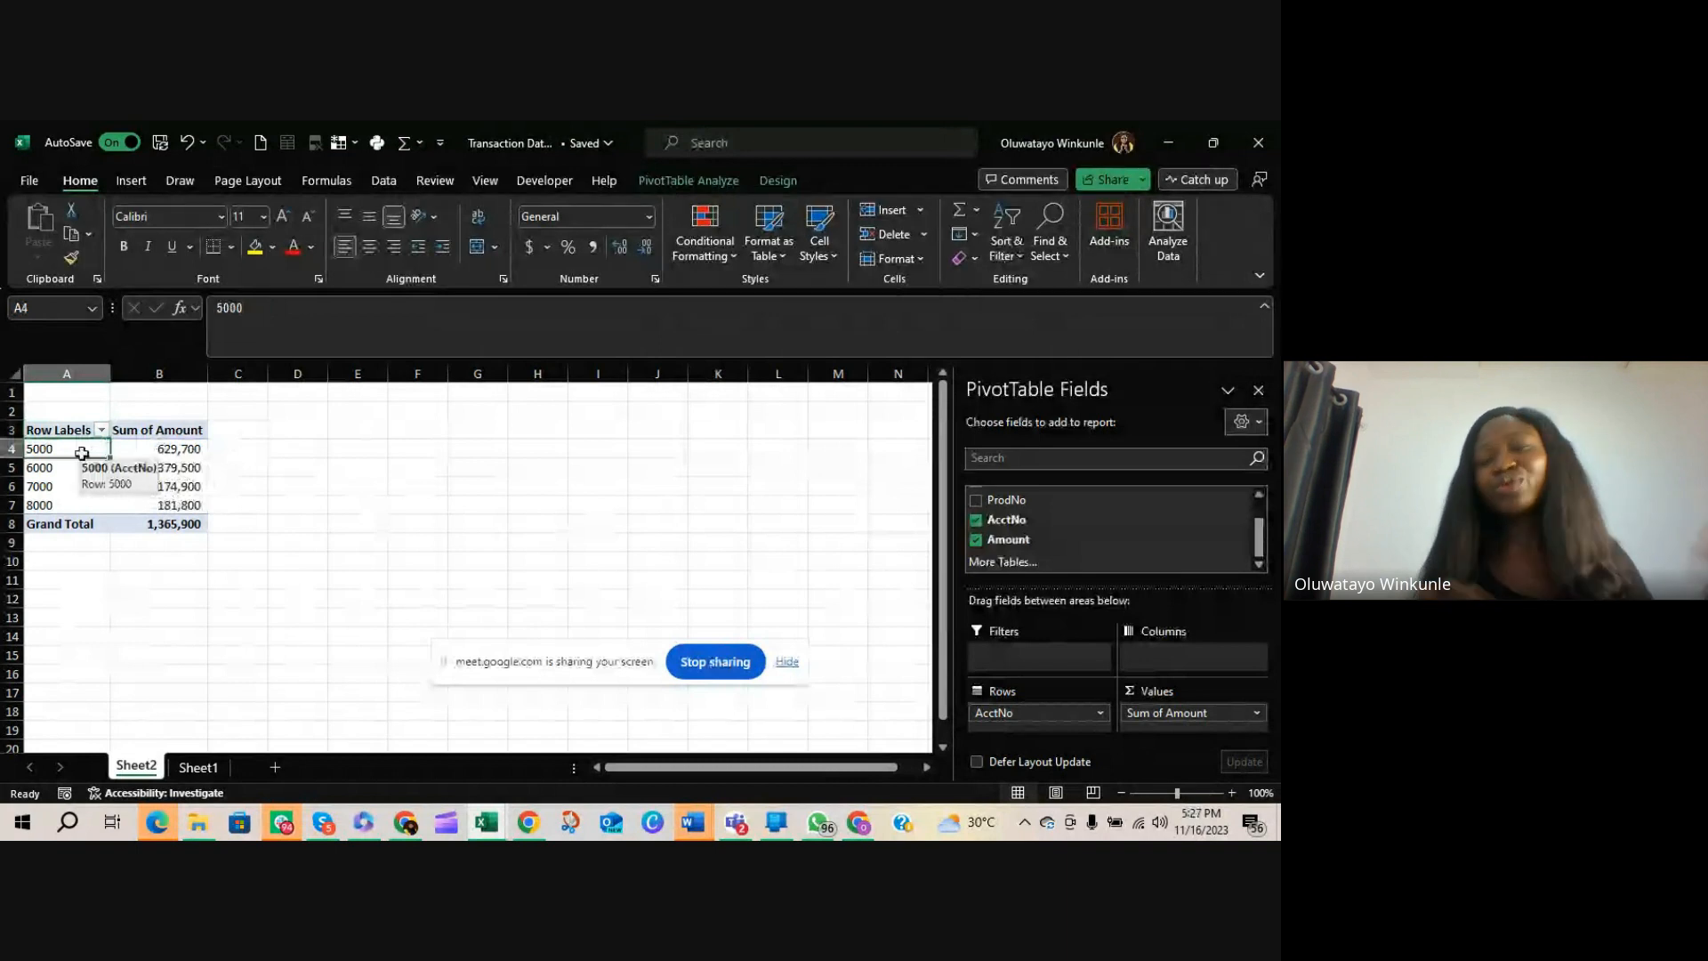
pyautogui.click(169, 466)
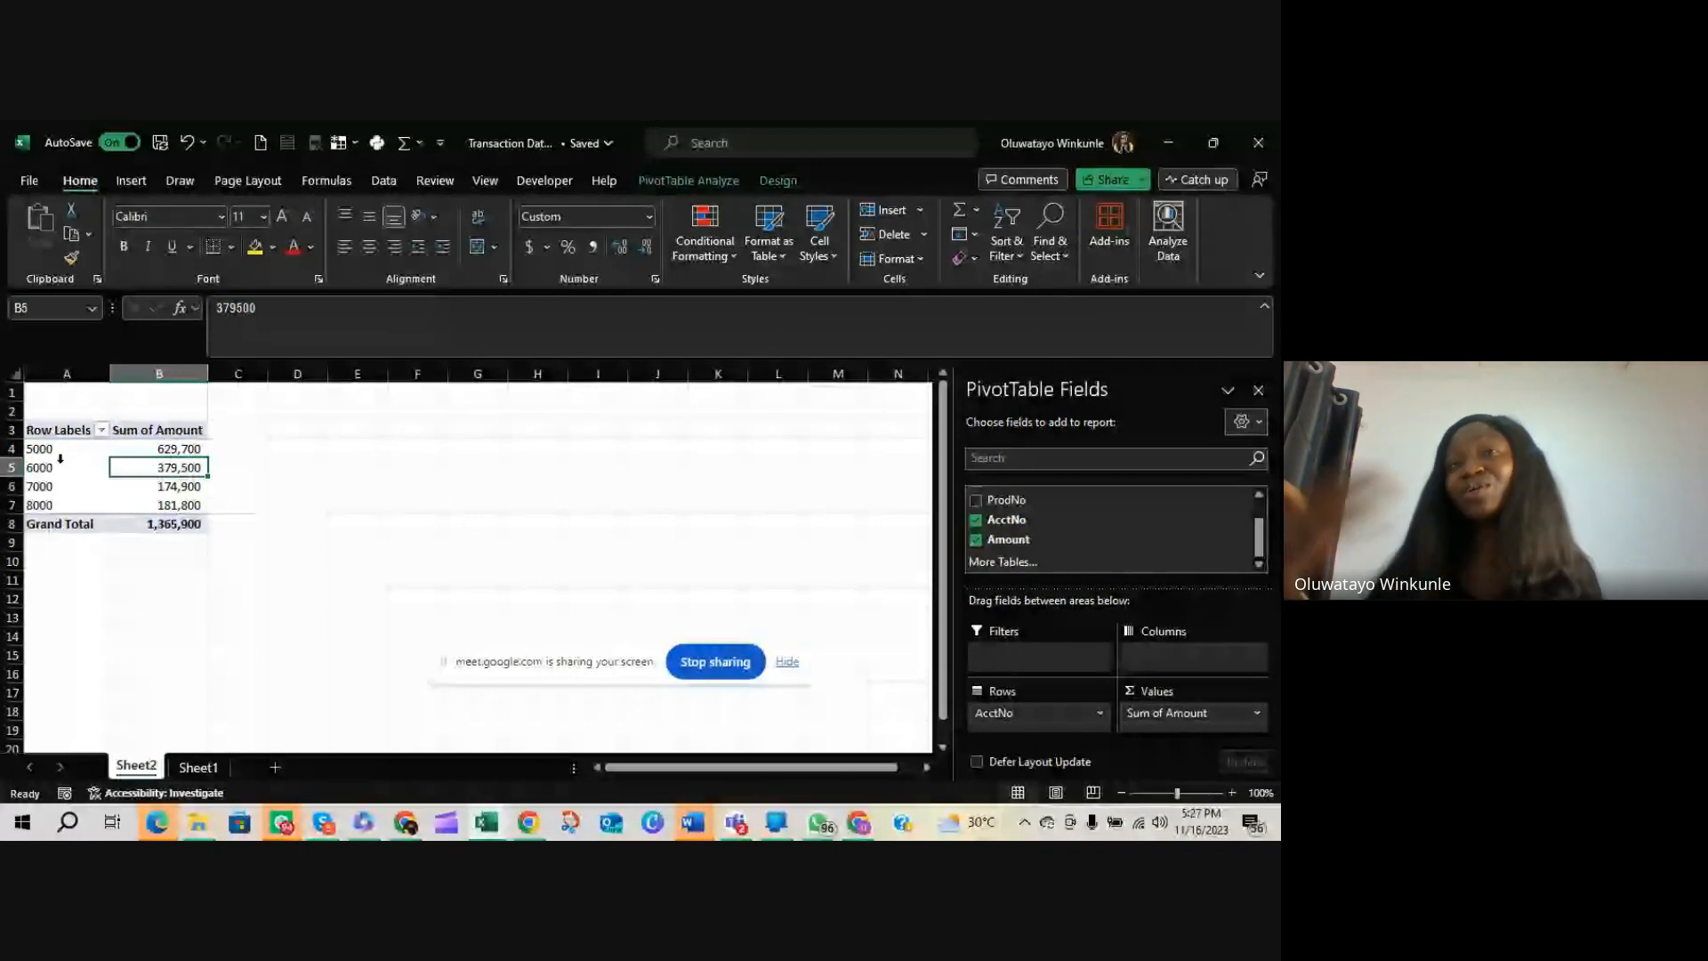
# Close the Transaction Data 2020 workbook and bring up the Transaction Data folder in File Explorer over a blank Excel workbook
pyautogui.click(1269, 137)
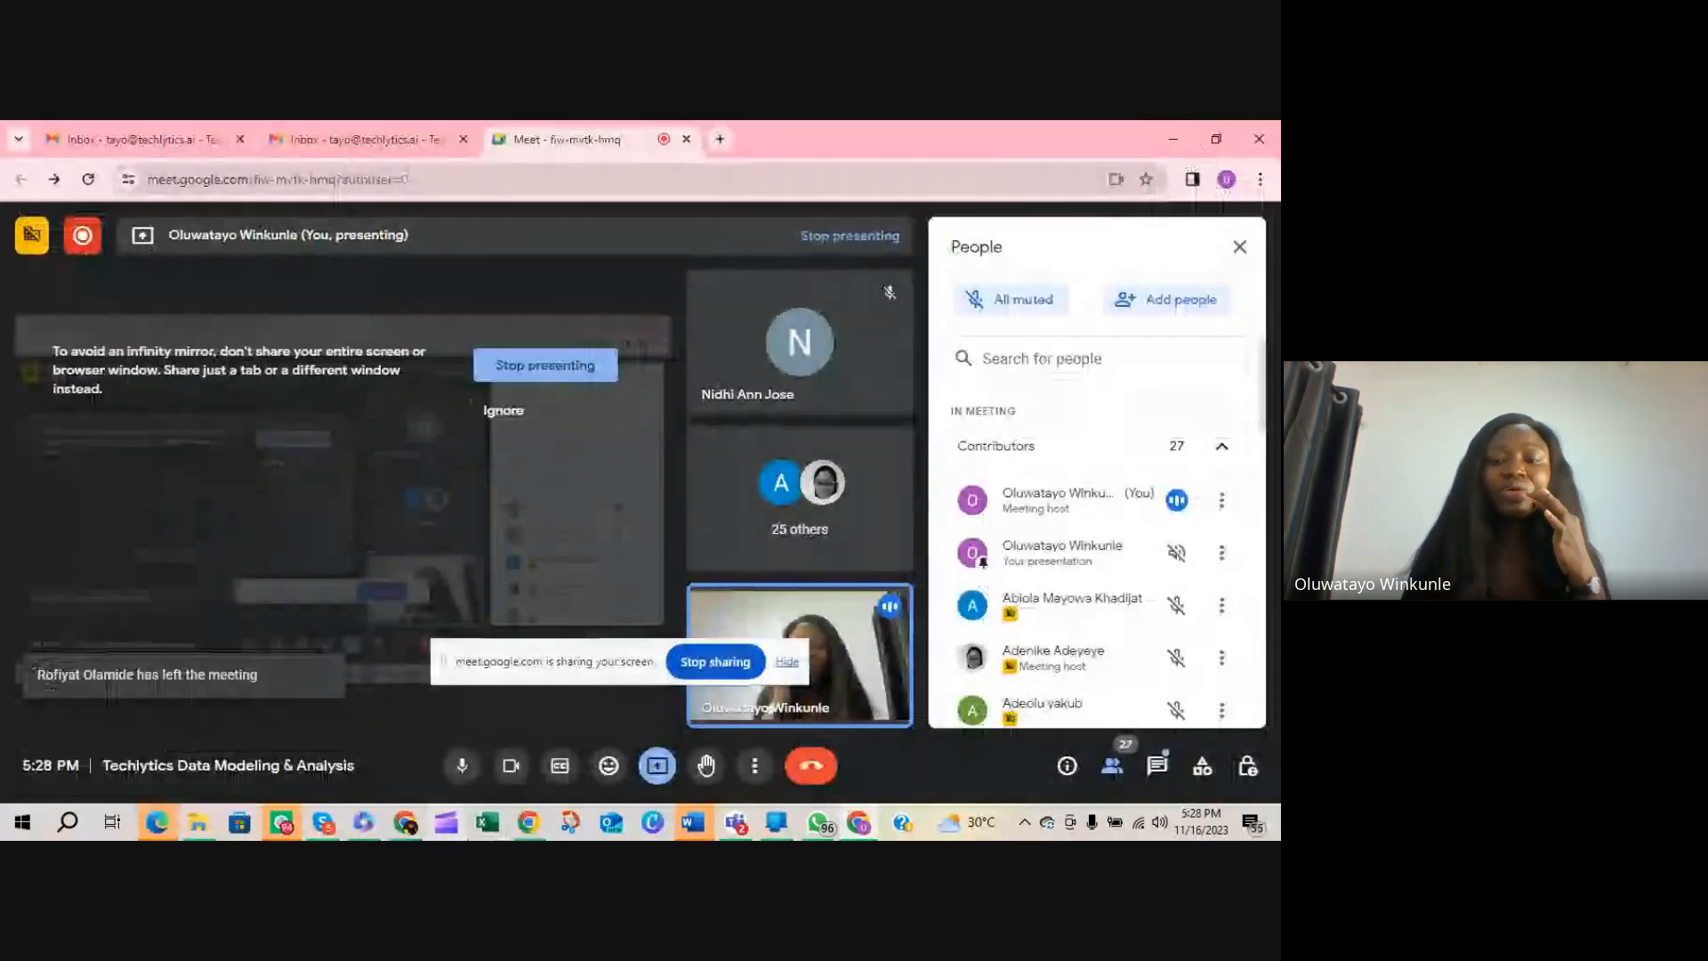
pyautogui.click(485, 827)
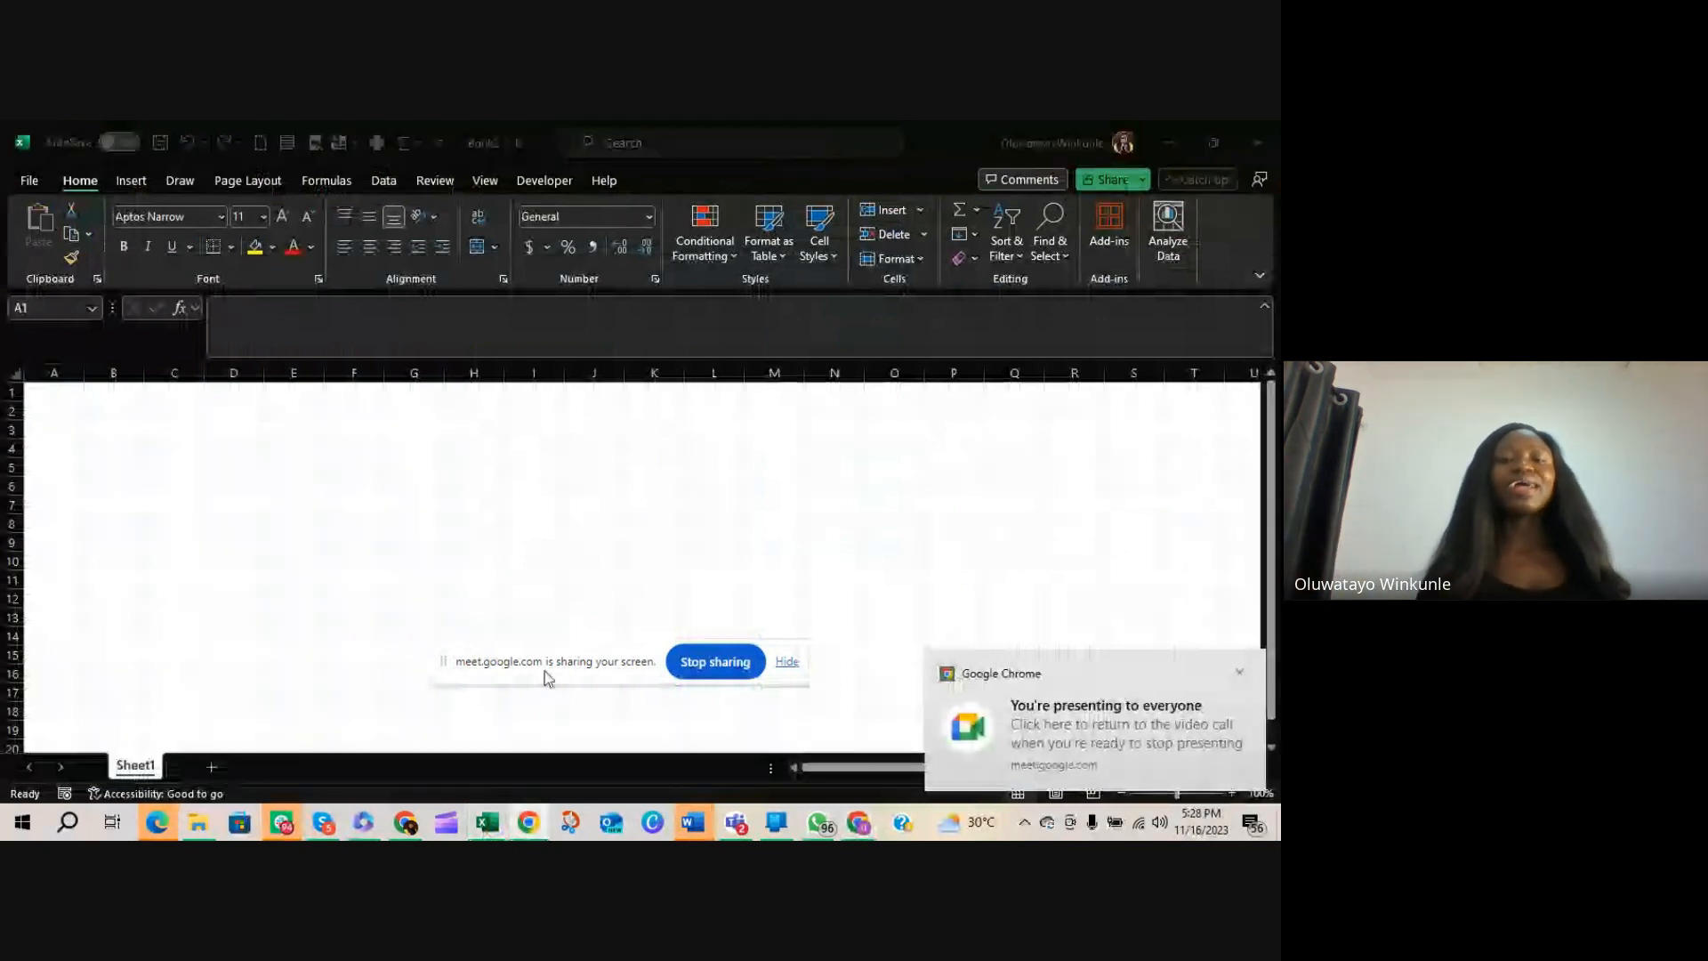
pyautogui.moveTo(545, 671); pyautogui.dragTo(514, 717)
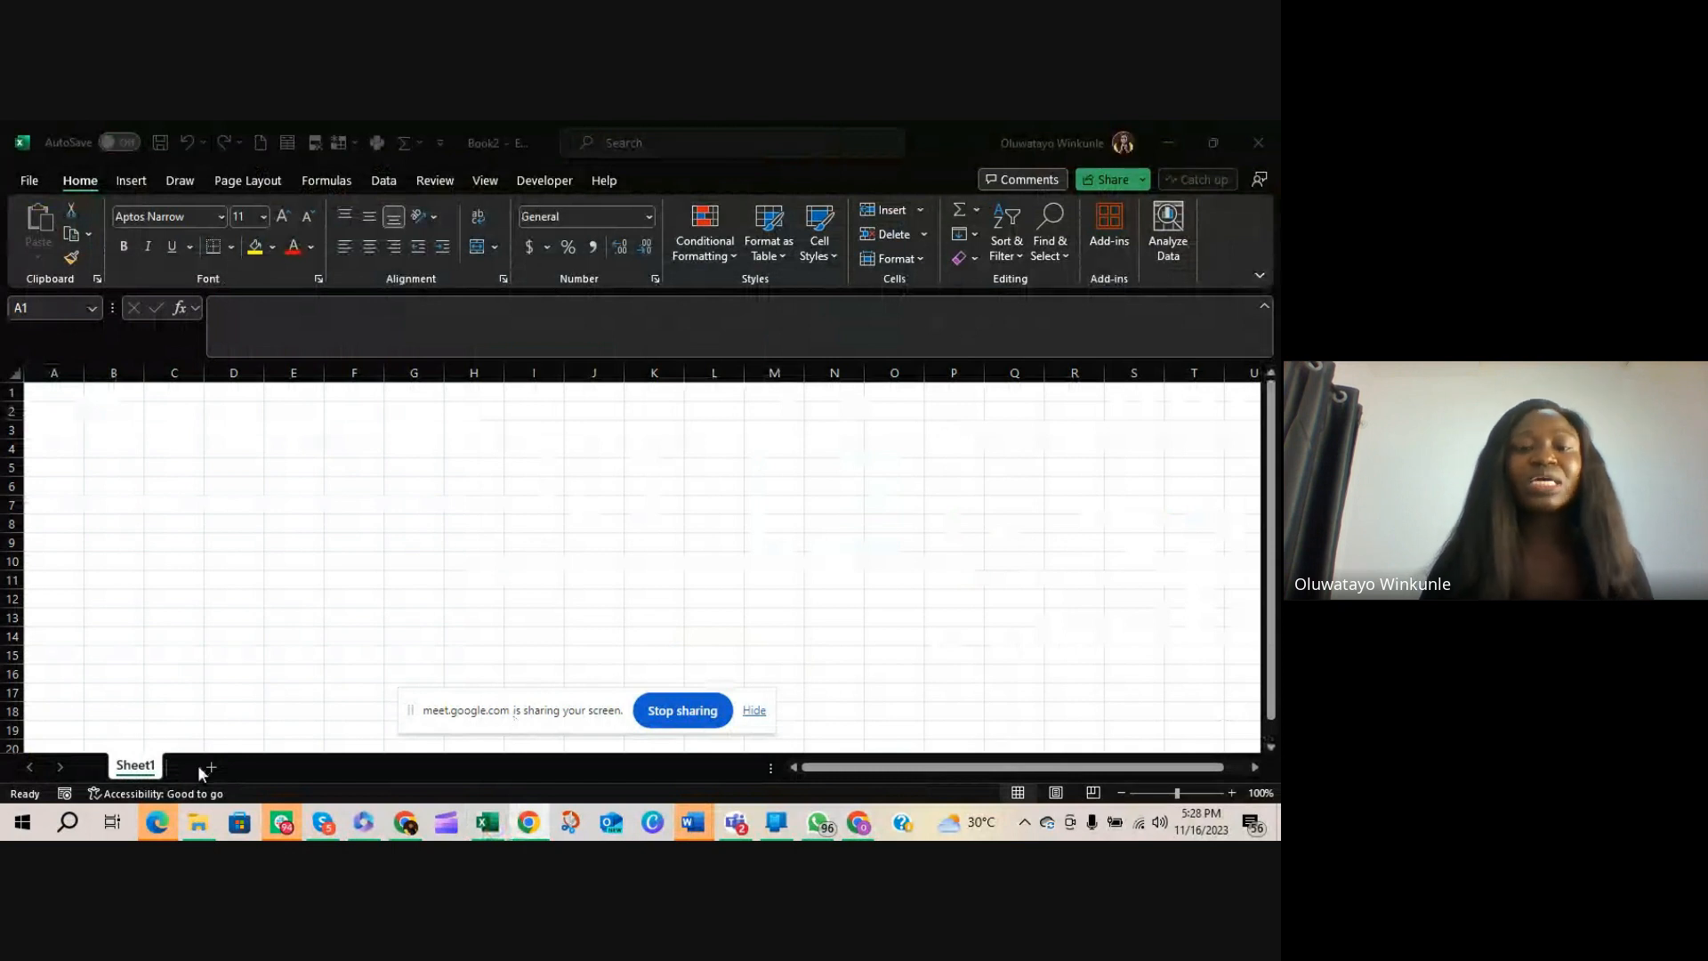
pyautogui.click(198, 822)
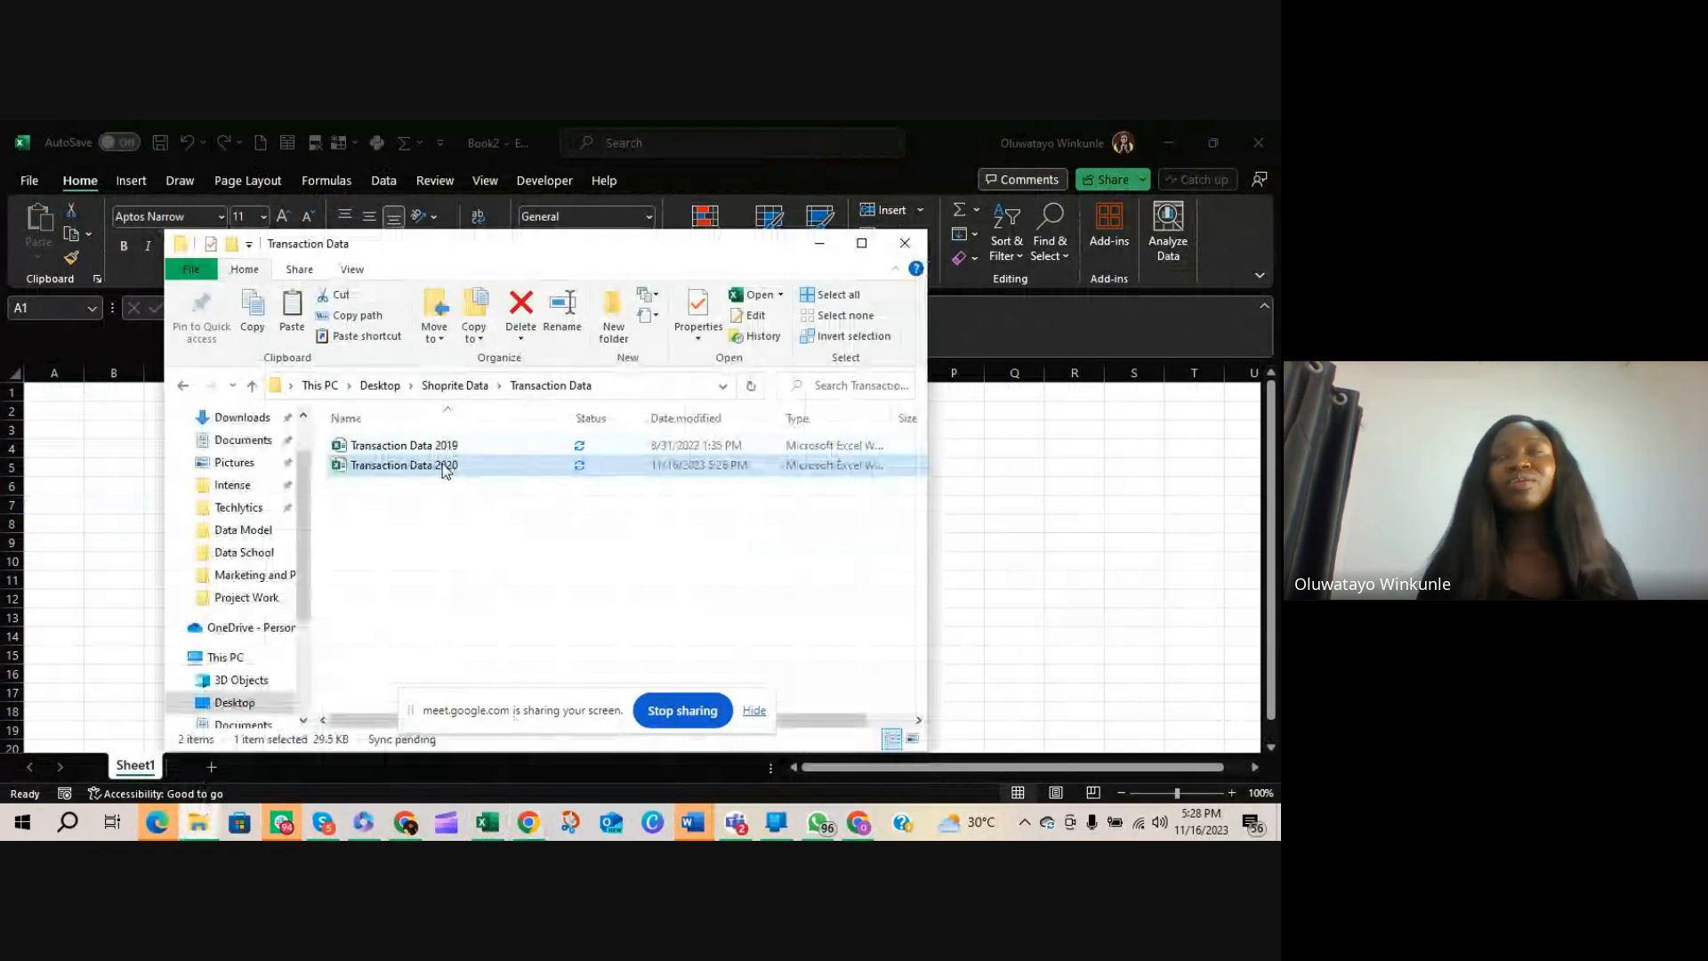
# Open the Accounts workbook from the Shoprite Data folder, review the account name for each AcctNo, and close it
pyautogui.hotkey('alt', 'Up')
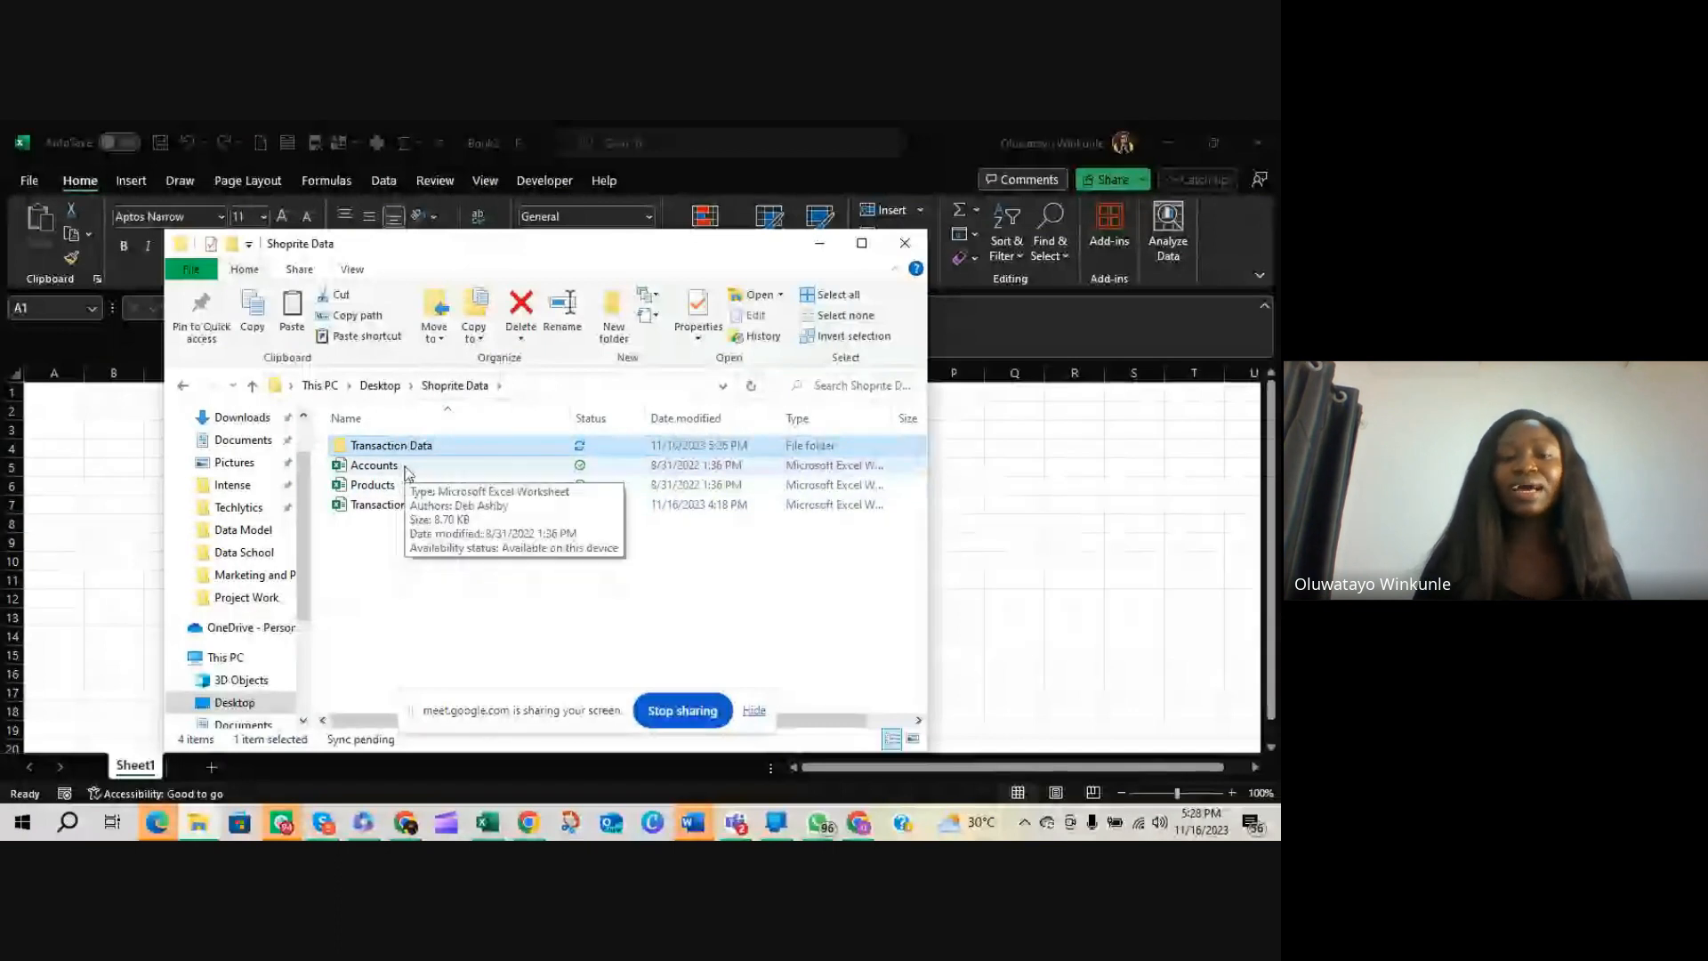
pyautogui.click(402, 470)
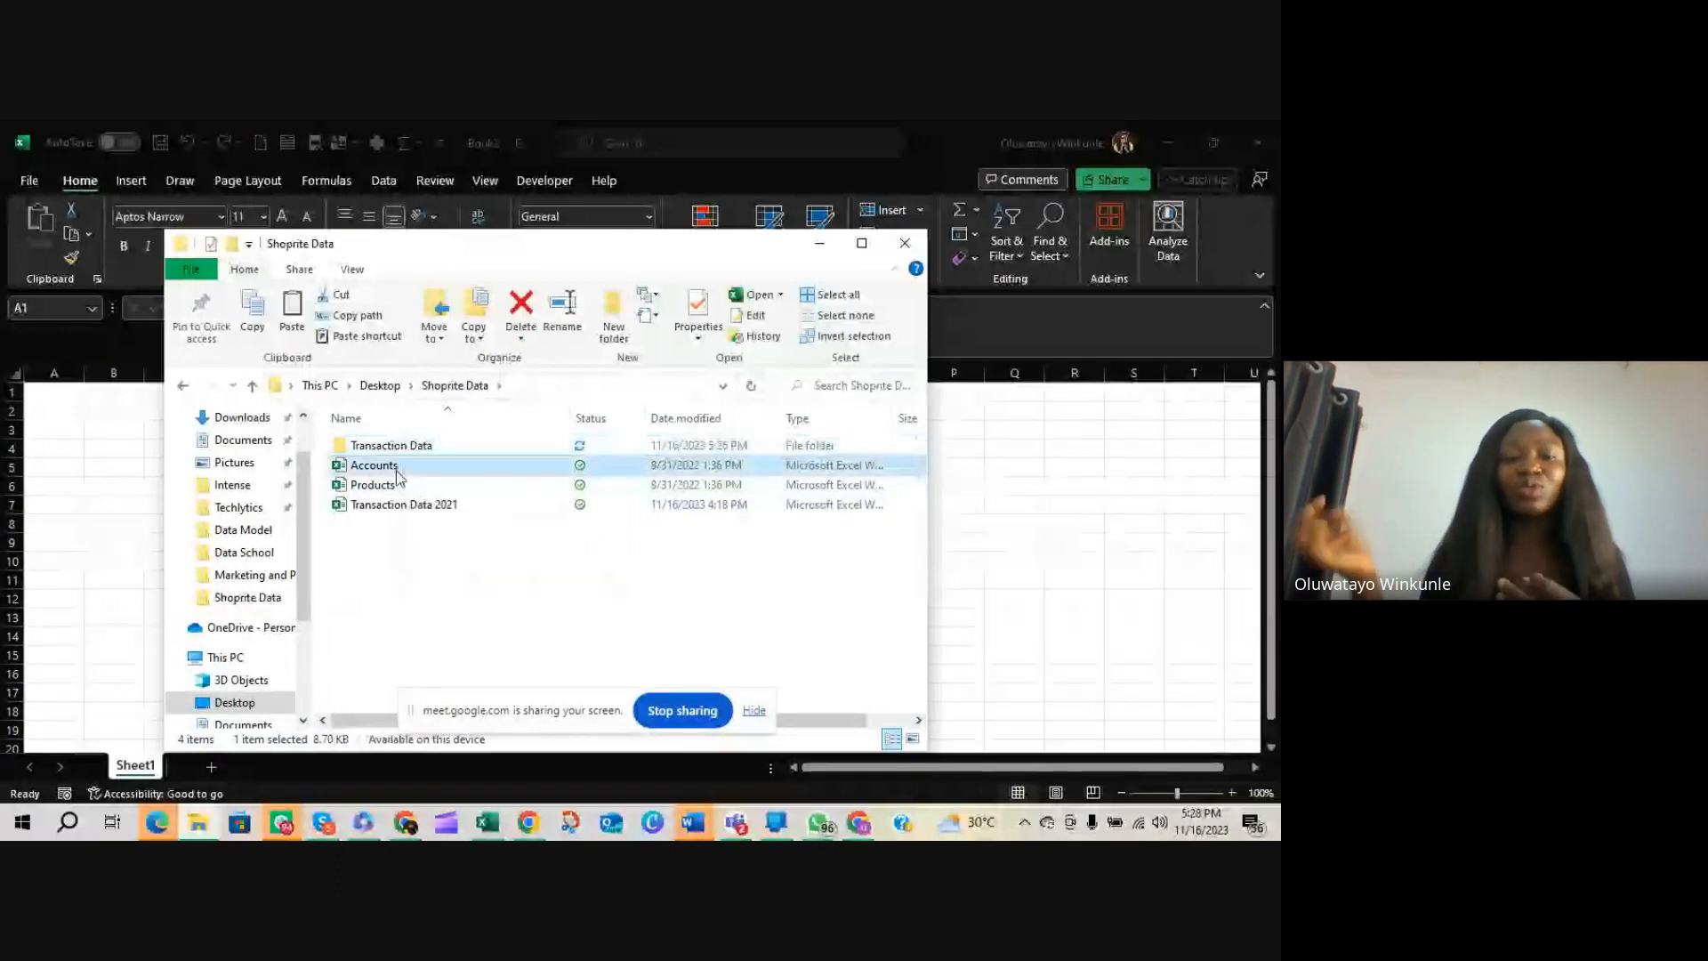
pyautogui.doubleClick(397, 470)
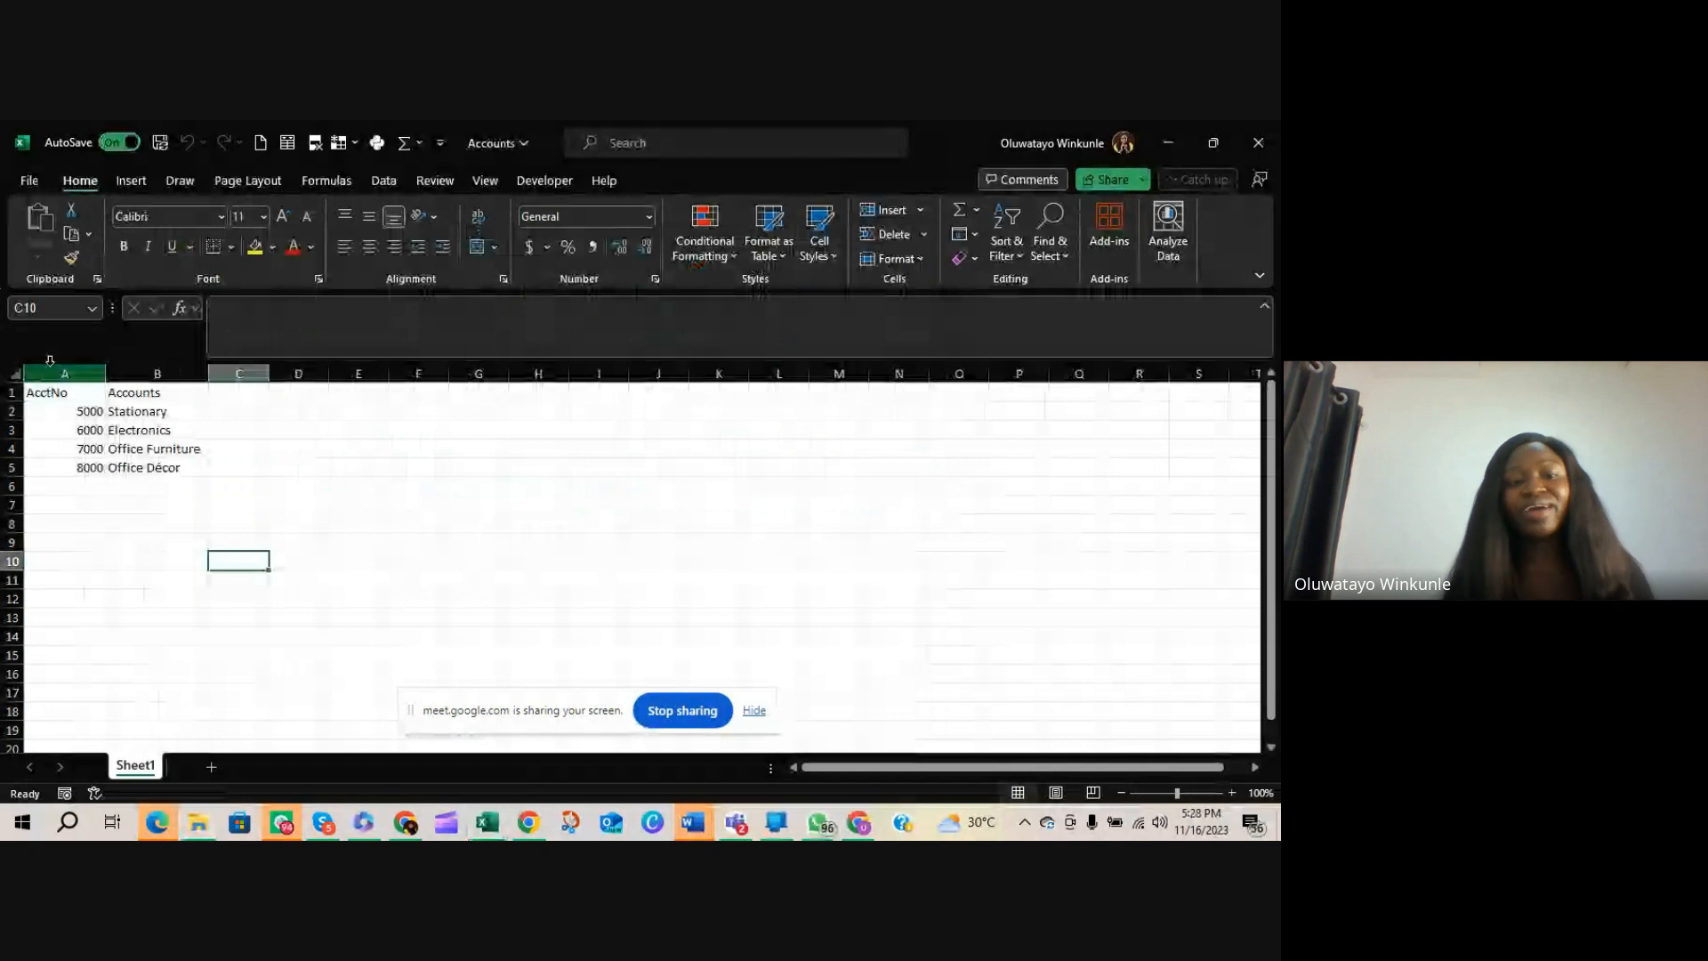
pyautogui.click(187, 429)
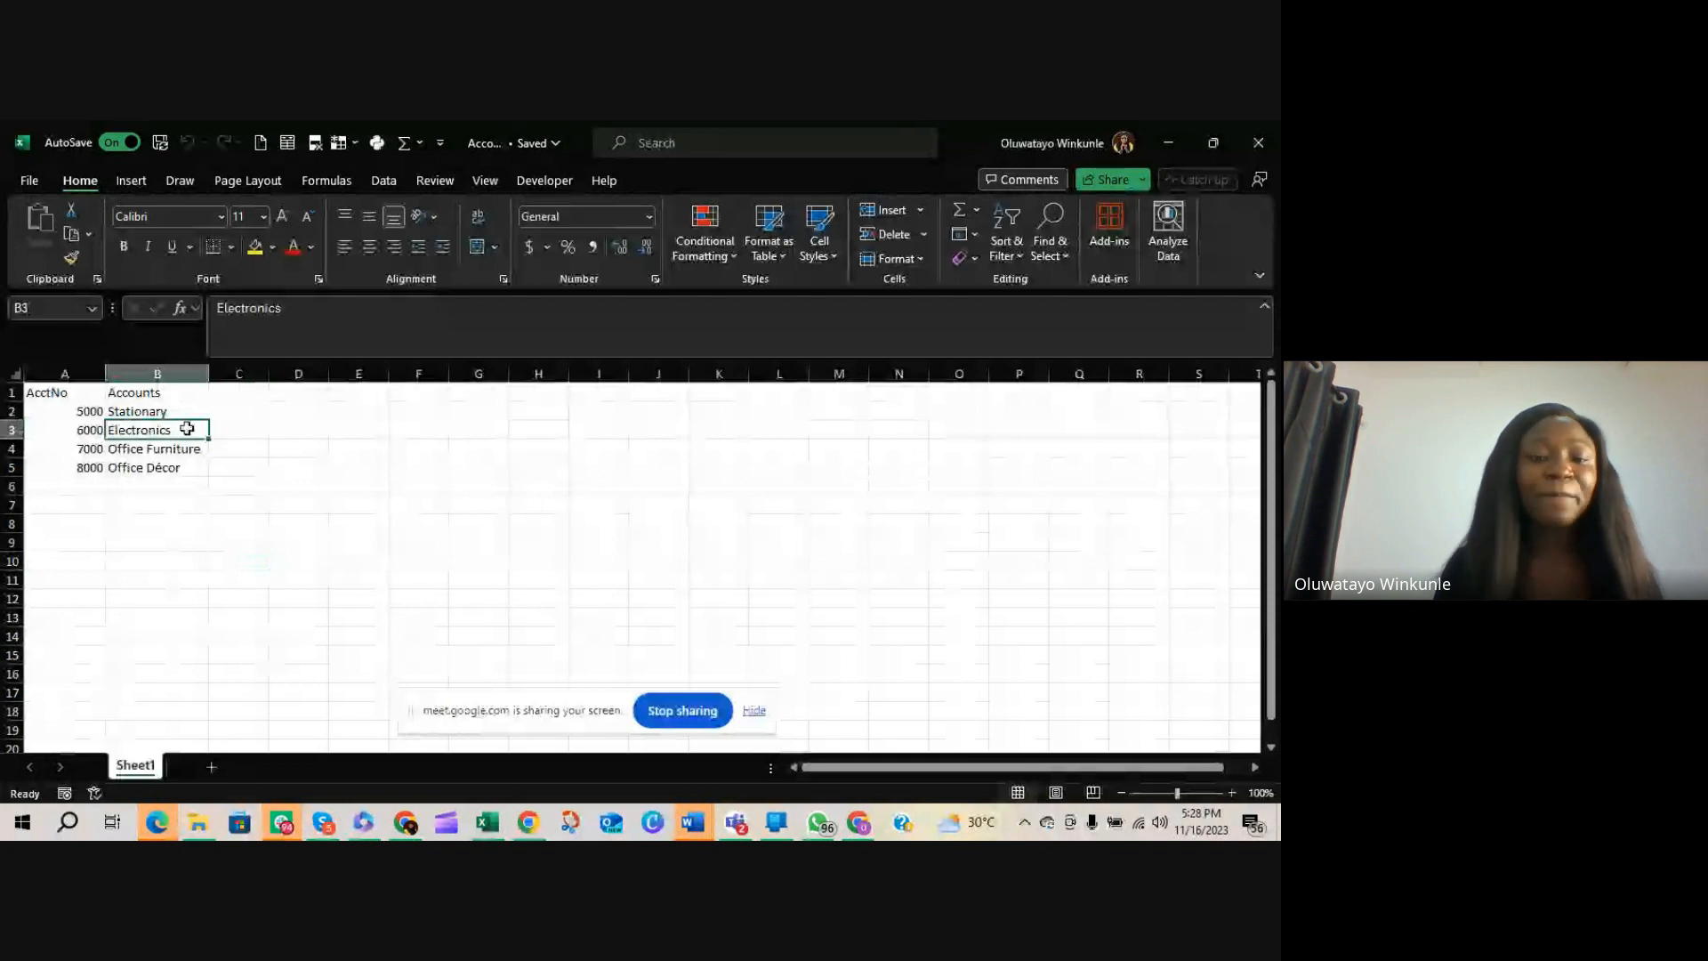
pyautogui.click(1259, 142)
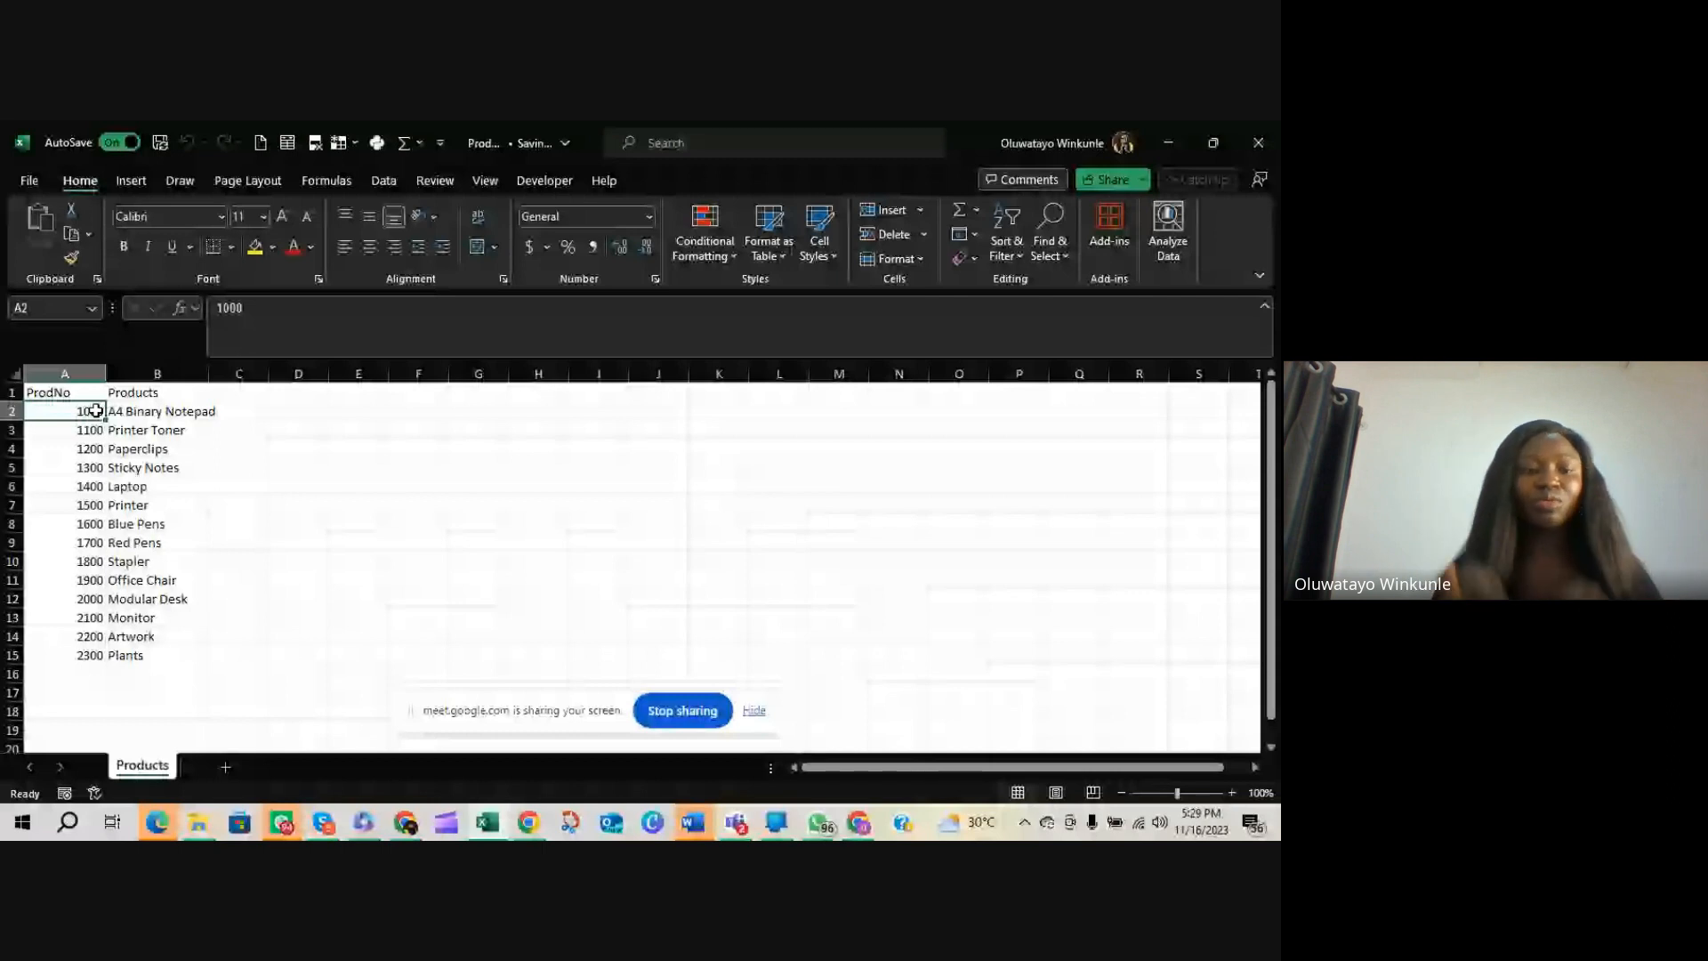
# Review the product name for each ProdNo in the Products workbook from the Shoprite Data folder and close it
pyautogui.click(189, 527)
pyautogui.click(167, 562)
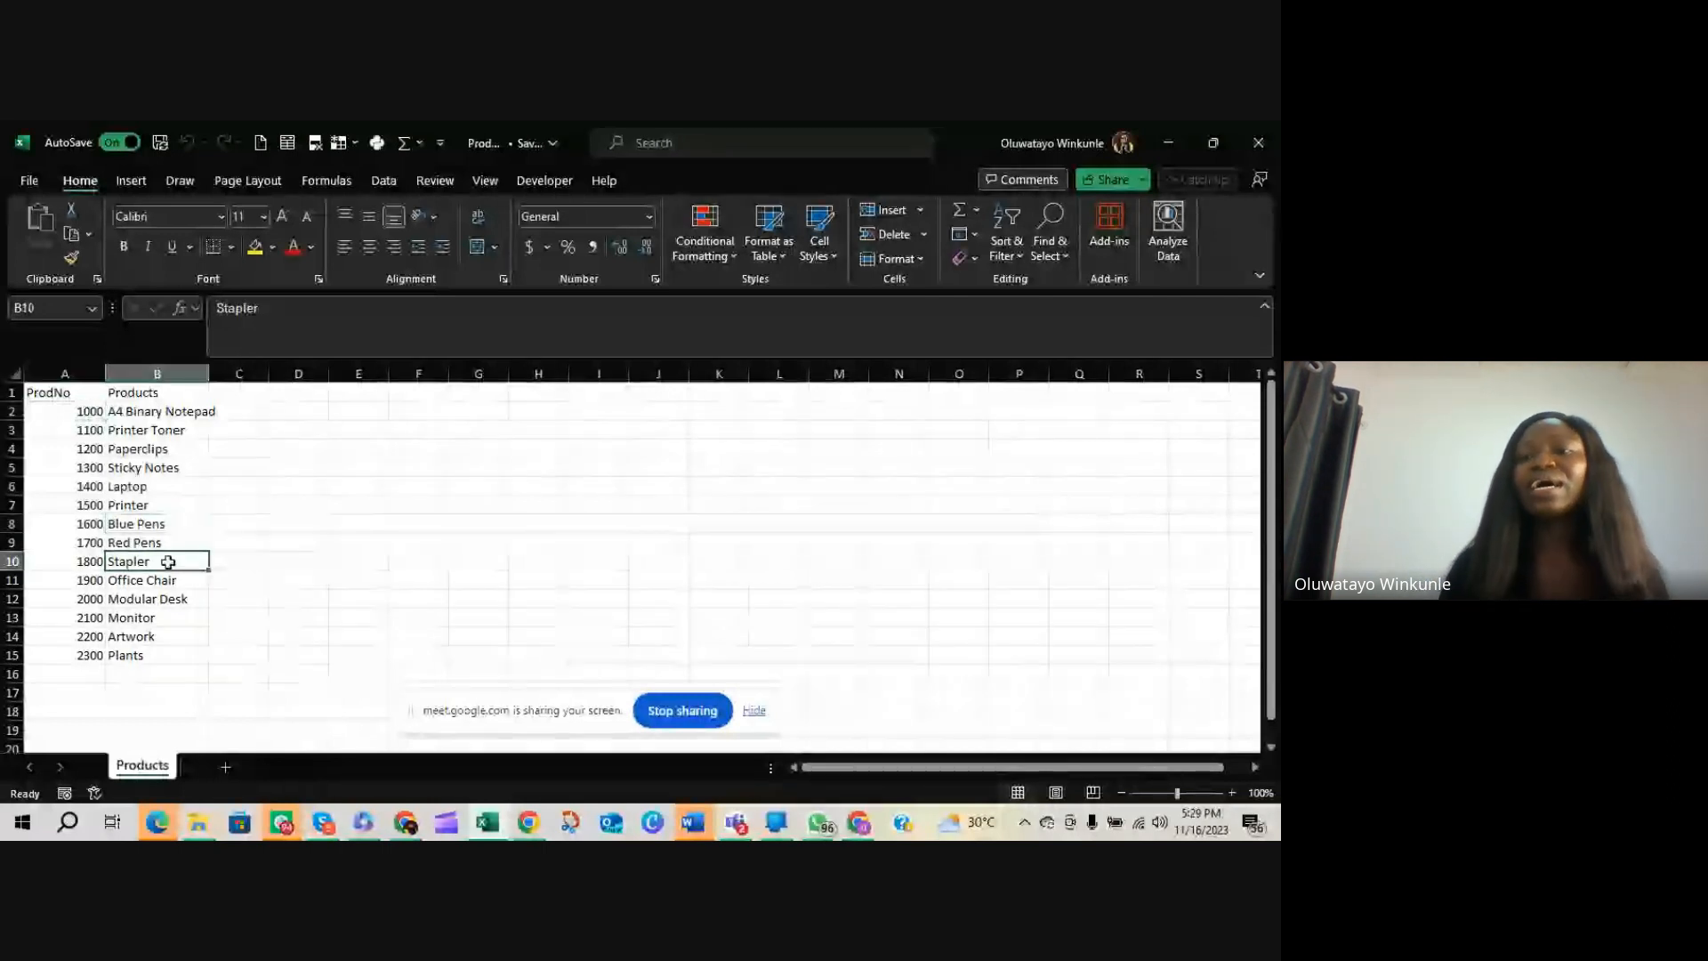
pyautogui.click(171, 599)
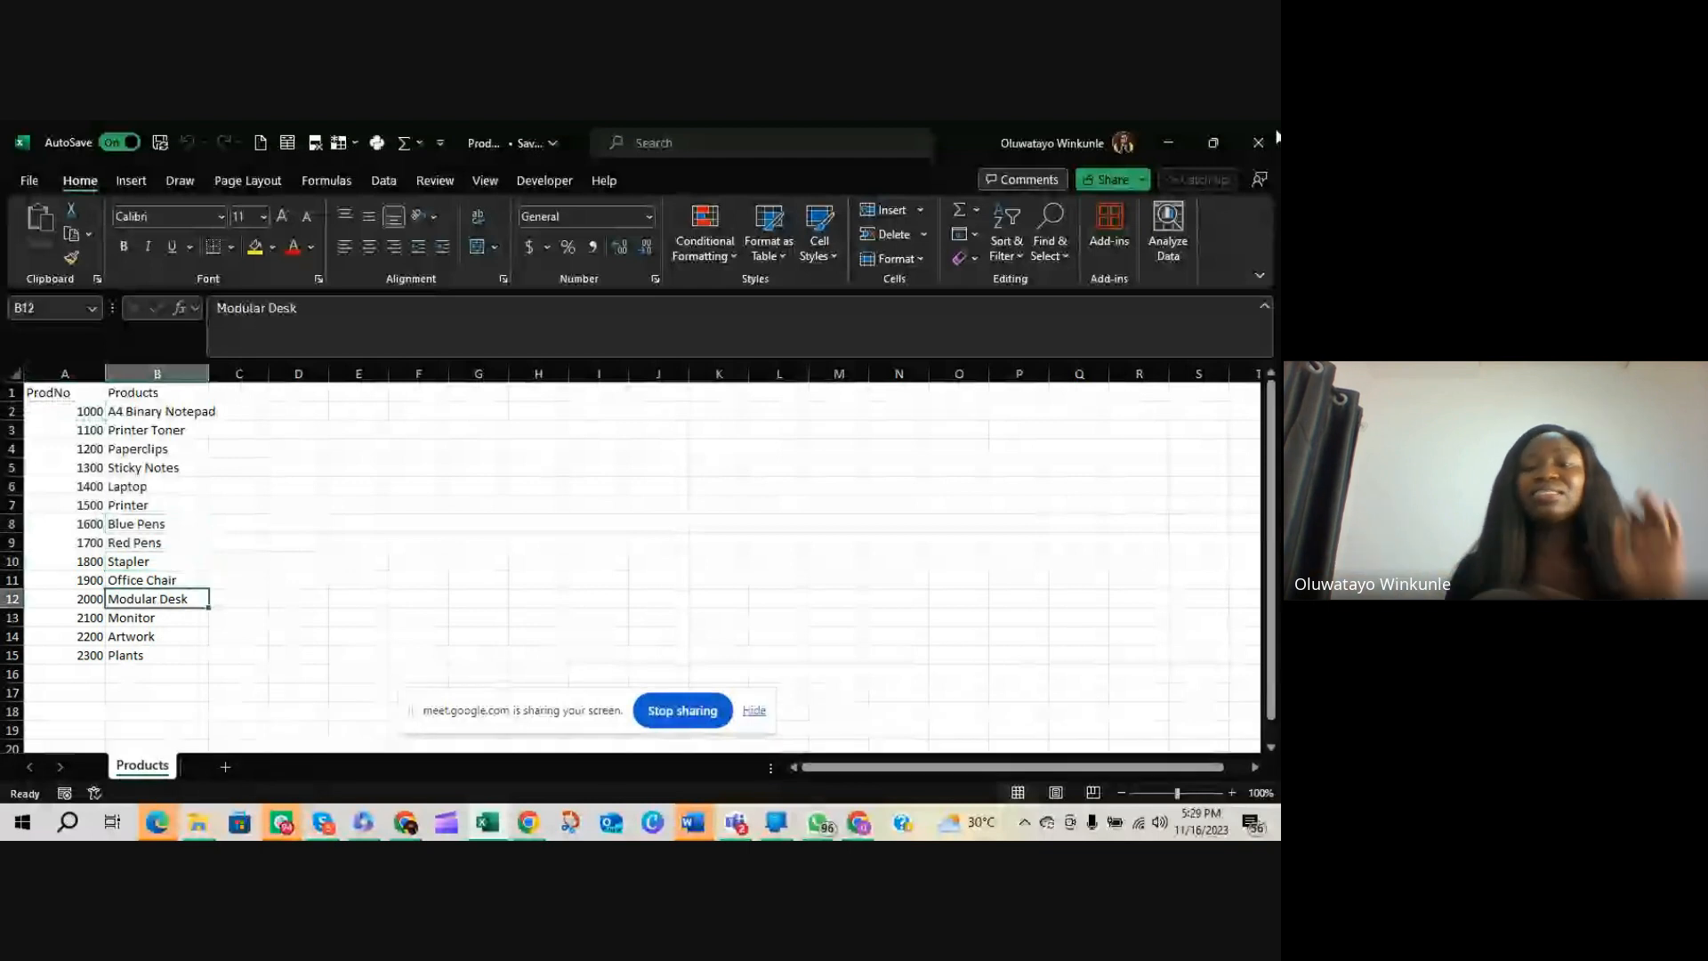
pyautogui.click(1264, 139)
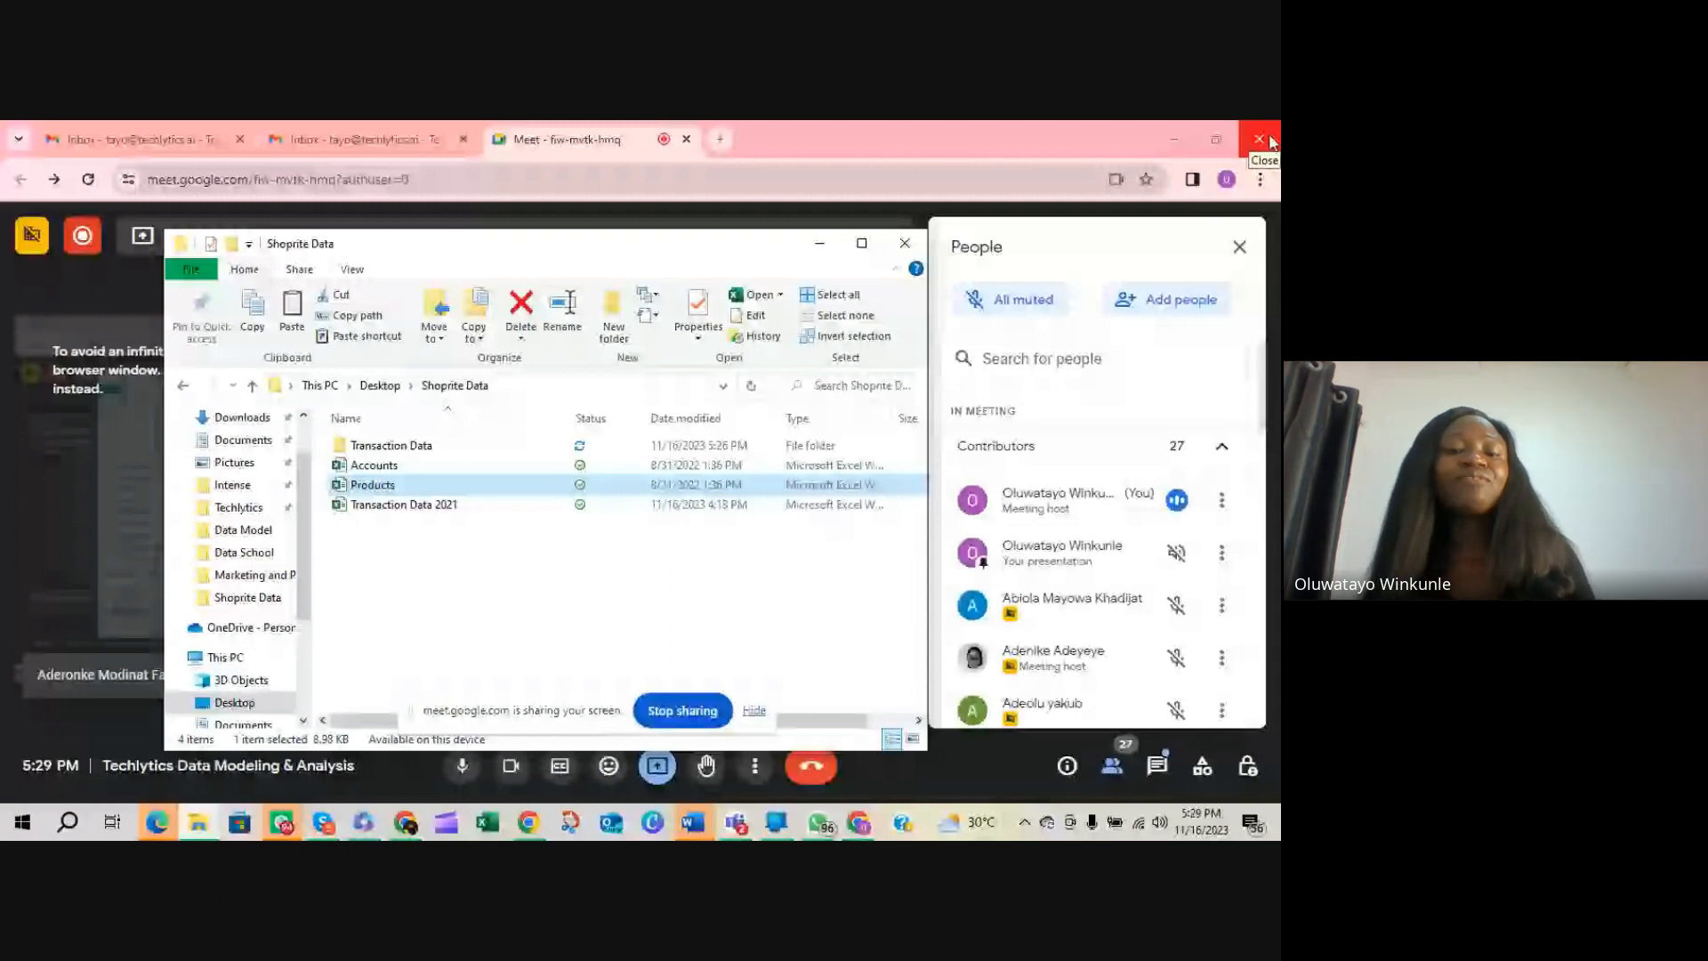
# Minimise the Shoprite Data folder window and create a blank workbook in Excel
pyautogui.click(820, 243)
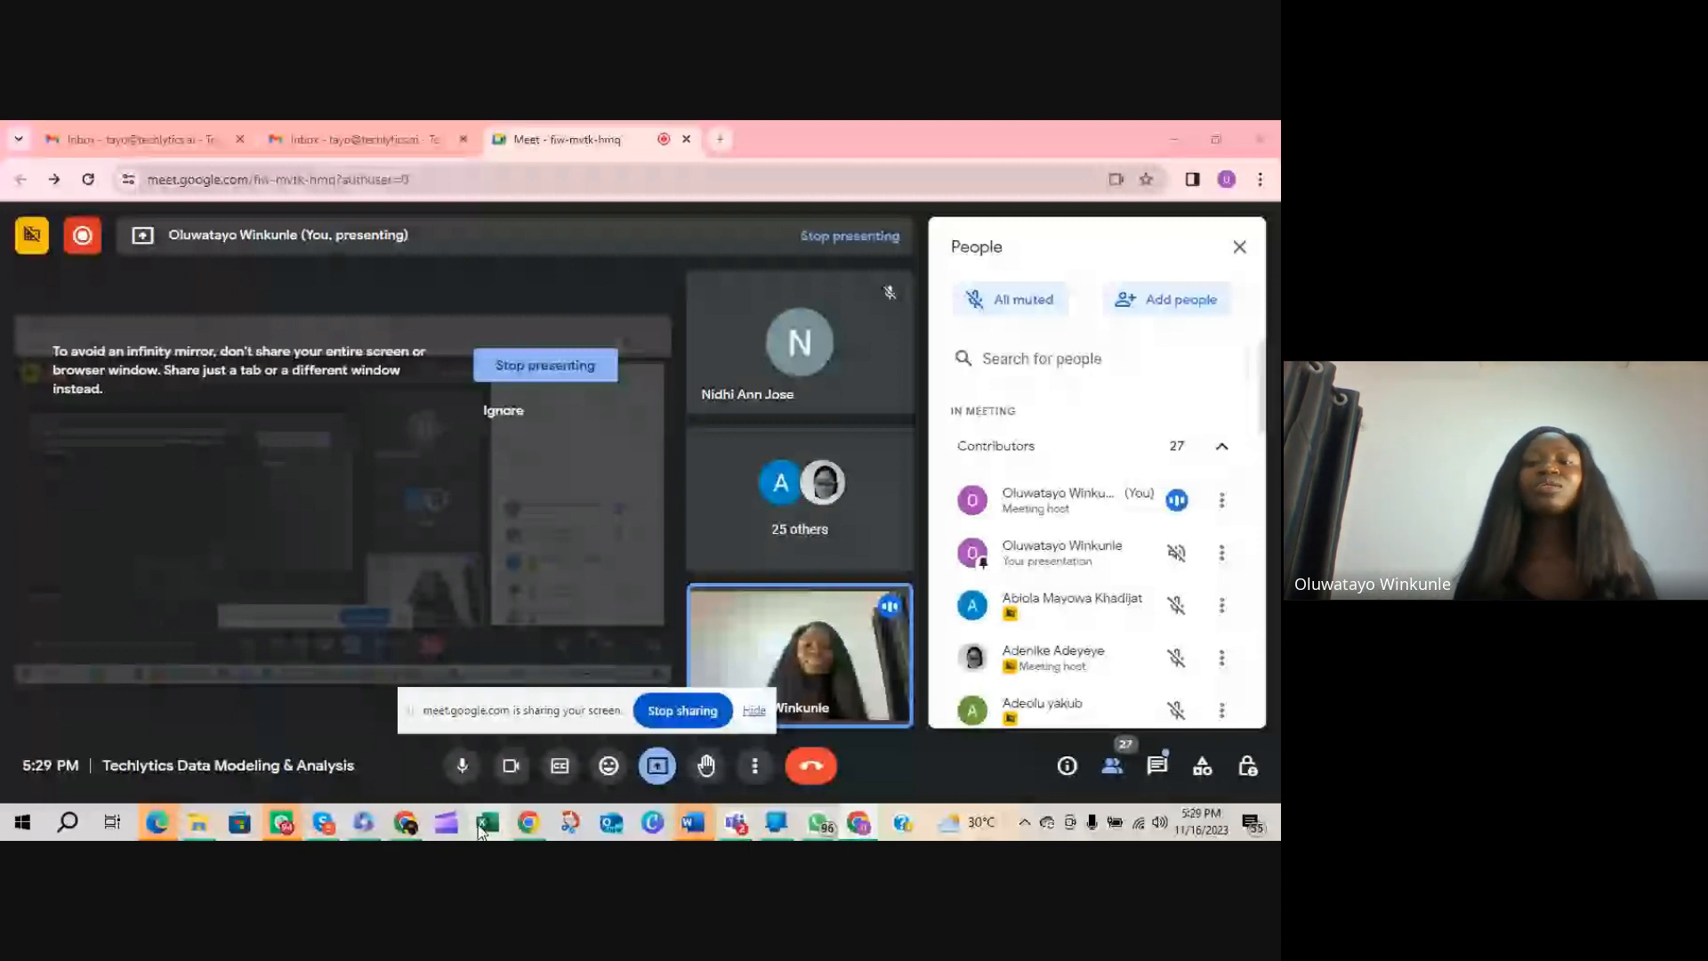
pyautogui.click(481, 827)
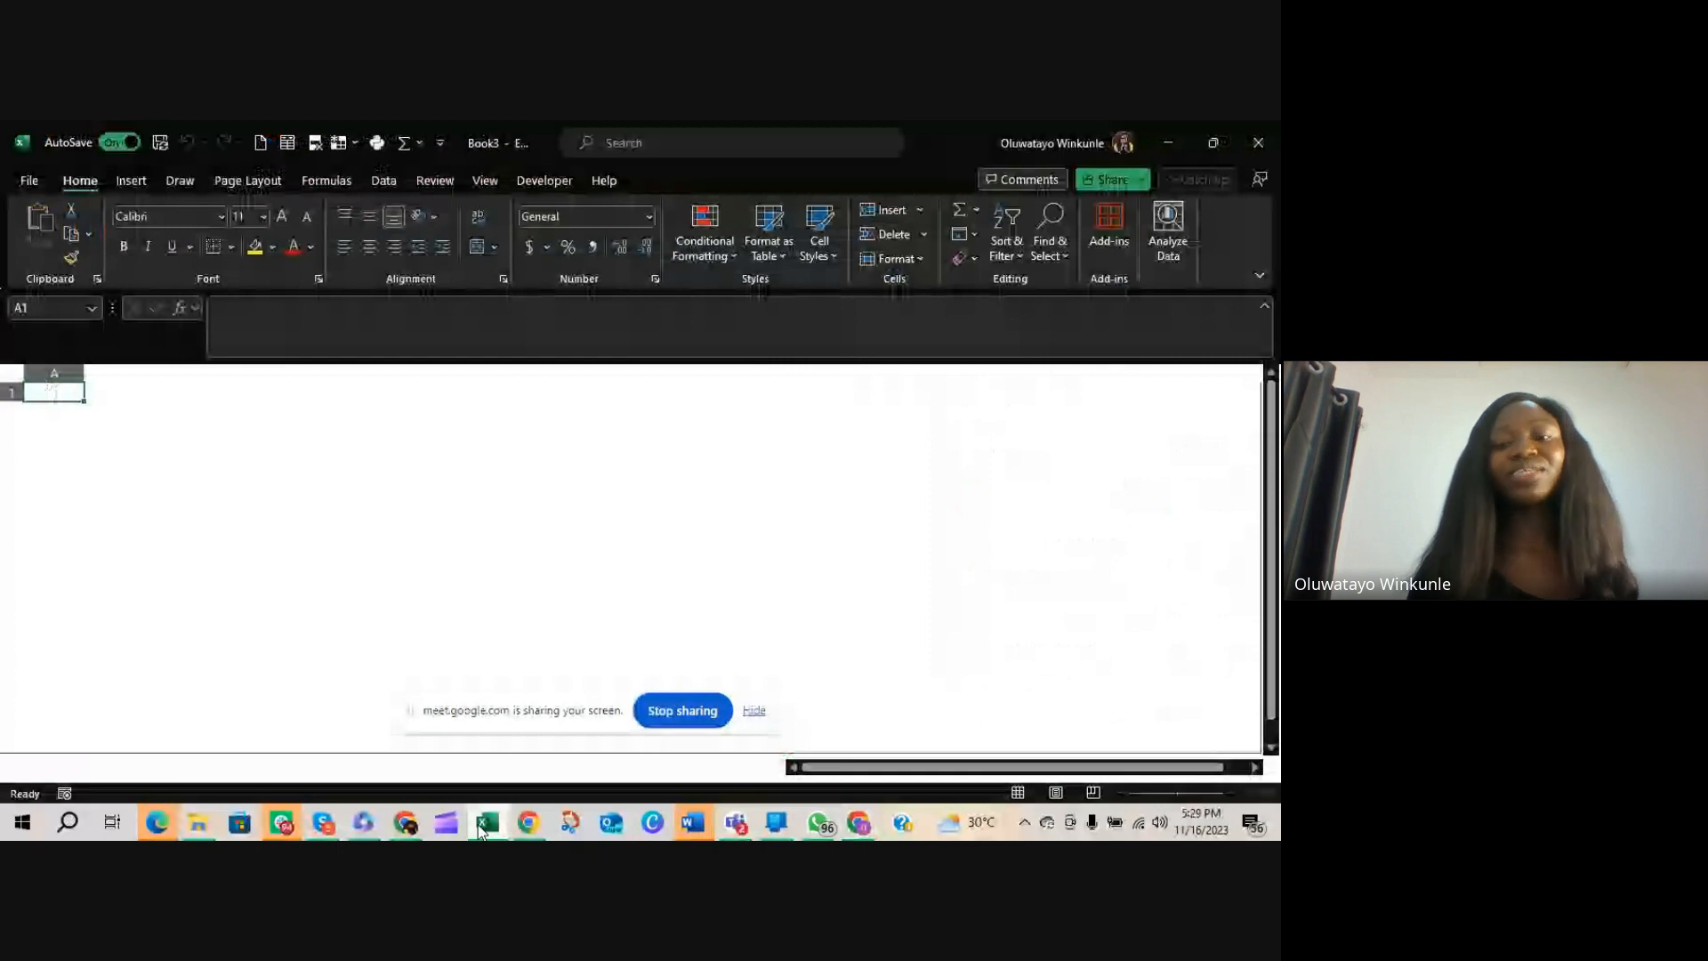
pyautogui.click(30, 181)
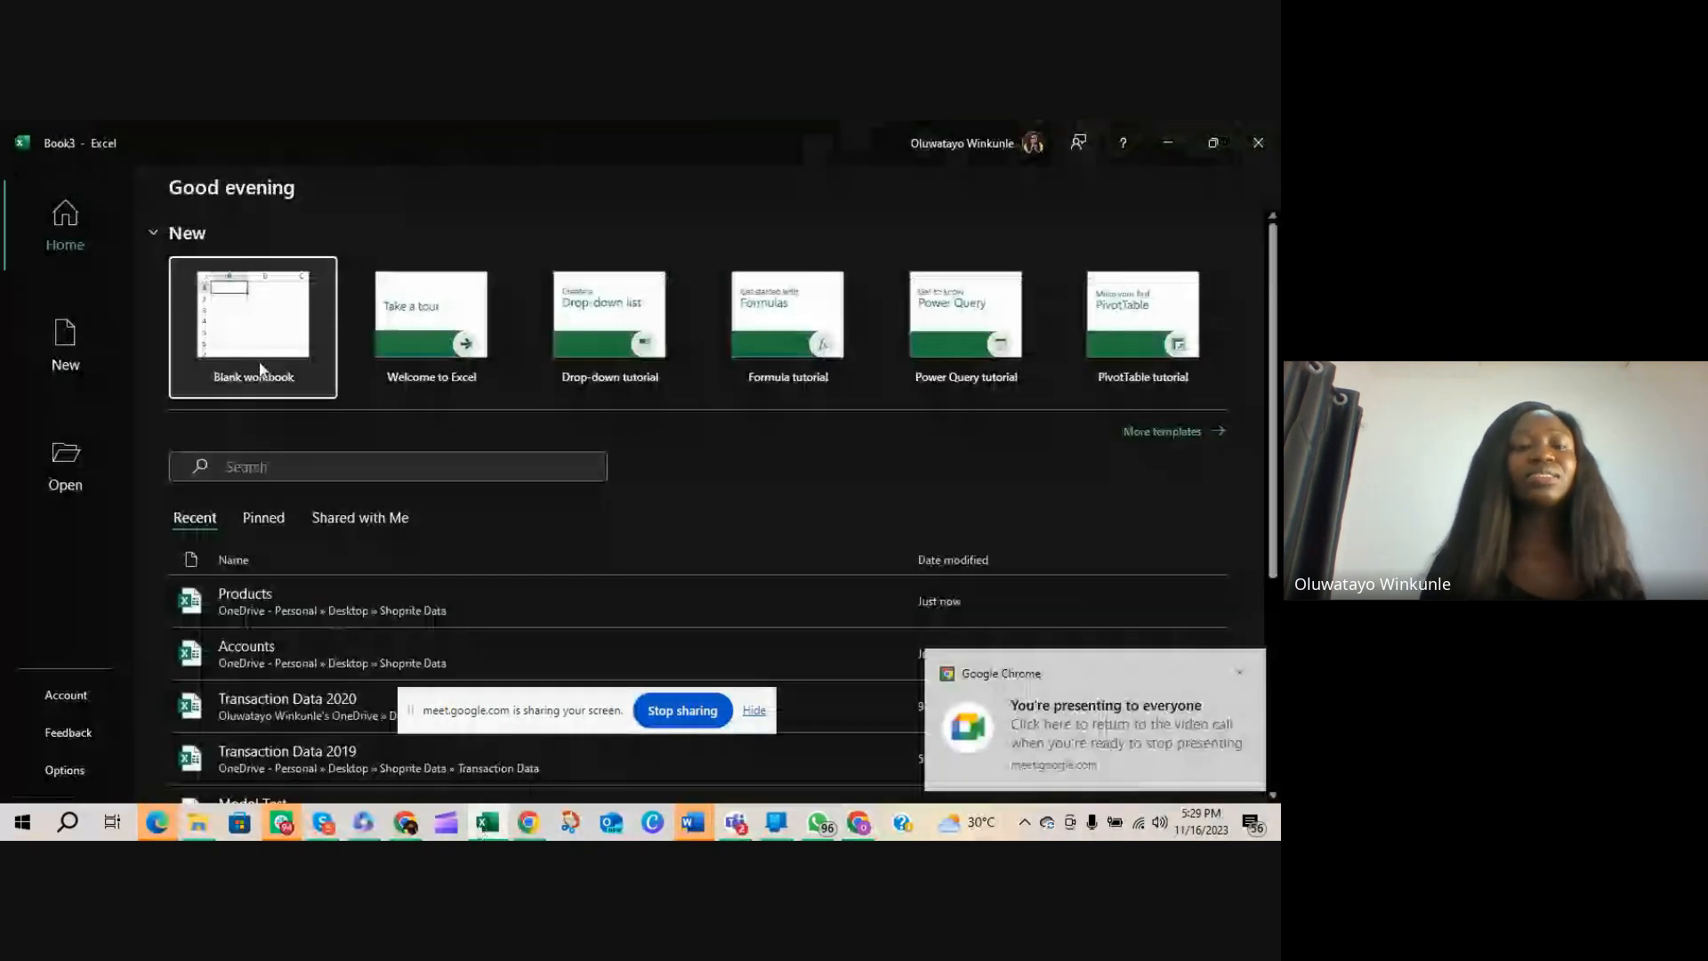
pyautogui.click(257, 367)
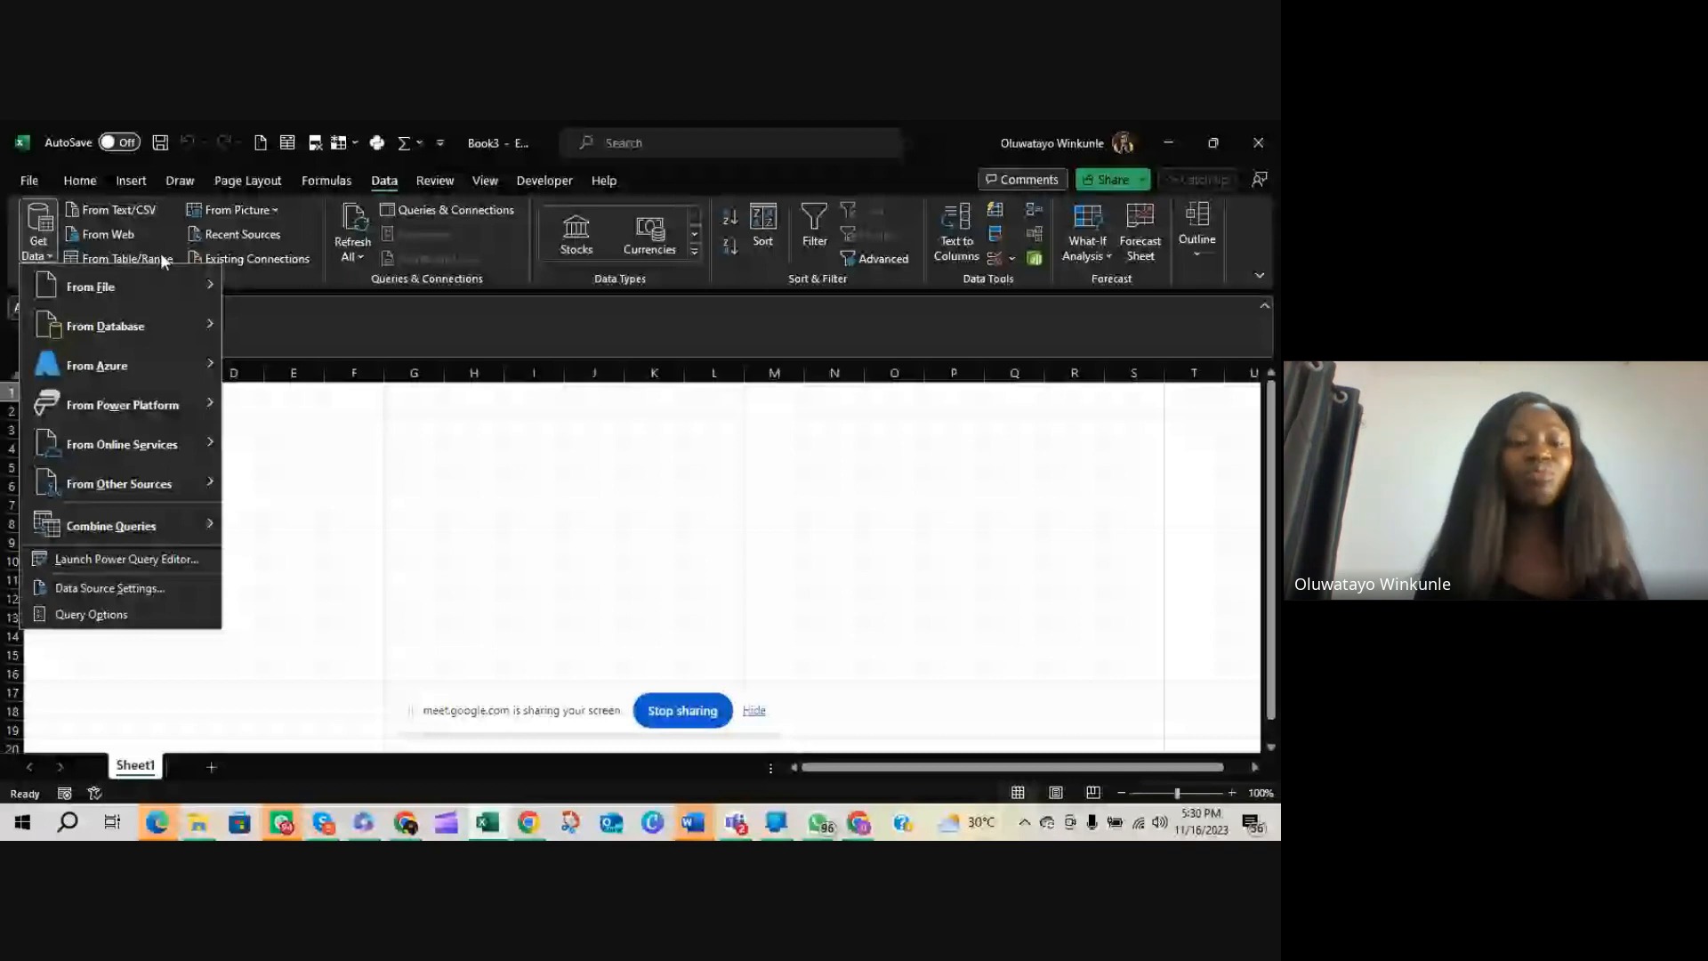
# Get data from a folder, choosing Transaction Data inside the Shoprite Data folder on the Desktop as the source
pyautogui.click(133, 287)
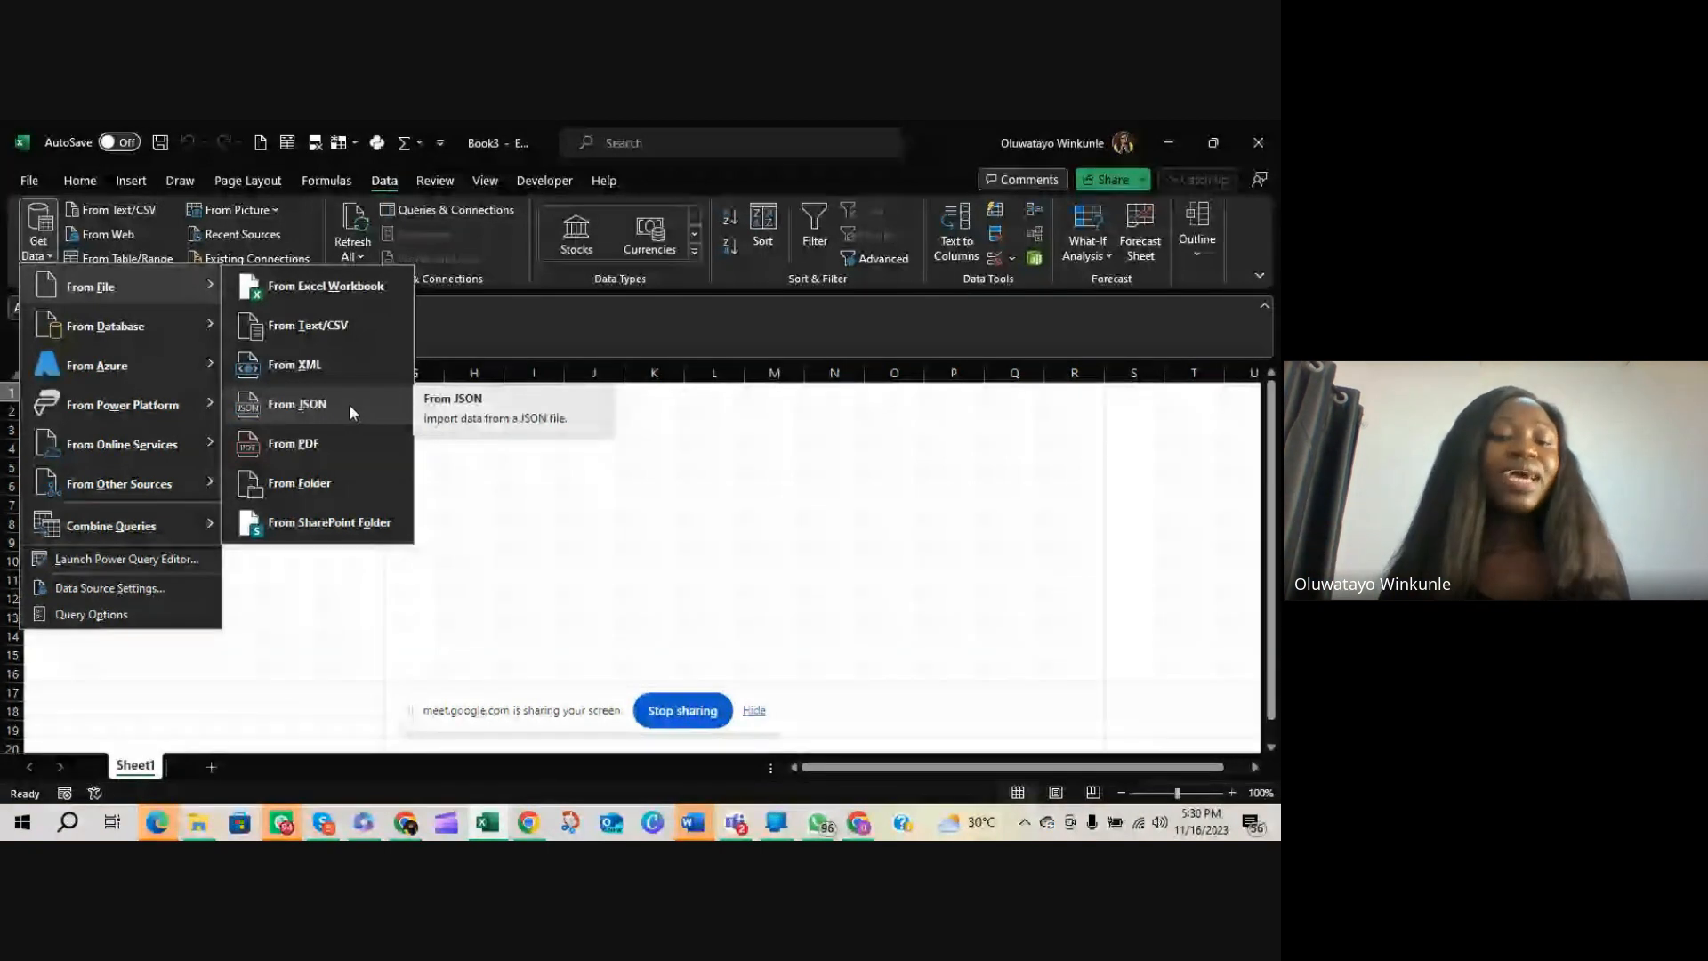
pyautogui.click(327, 492)
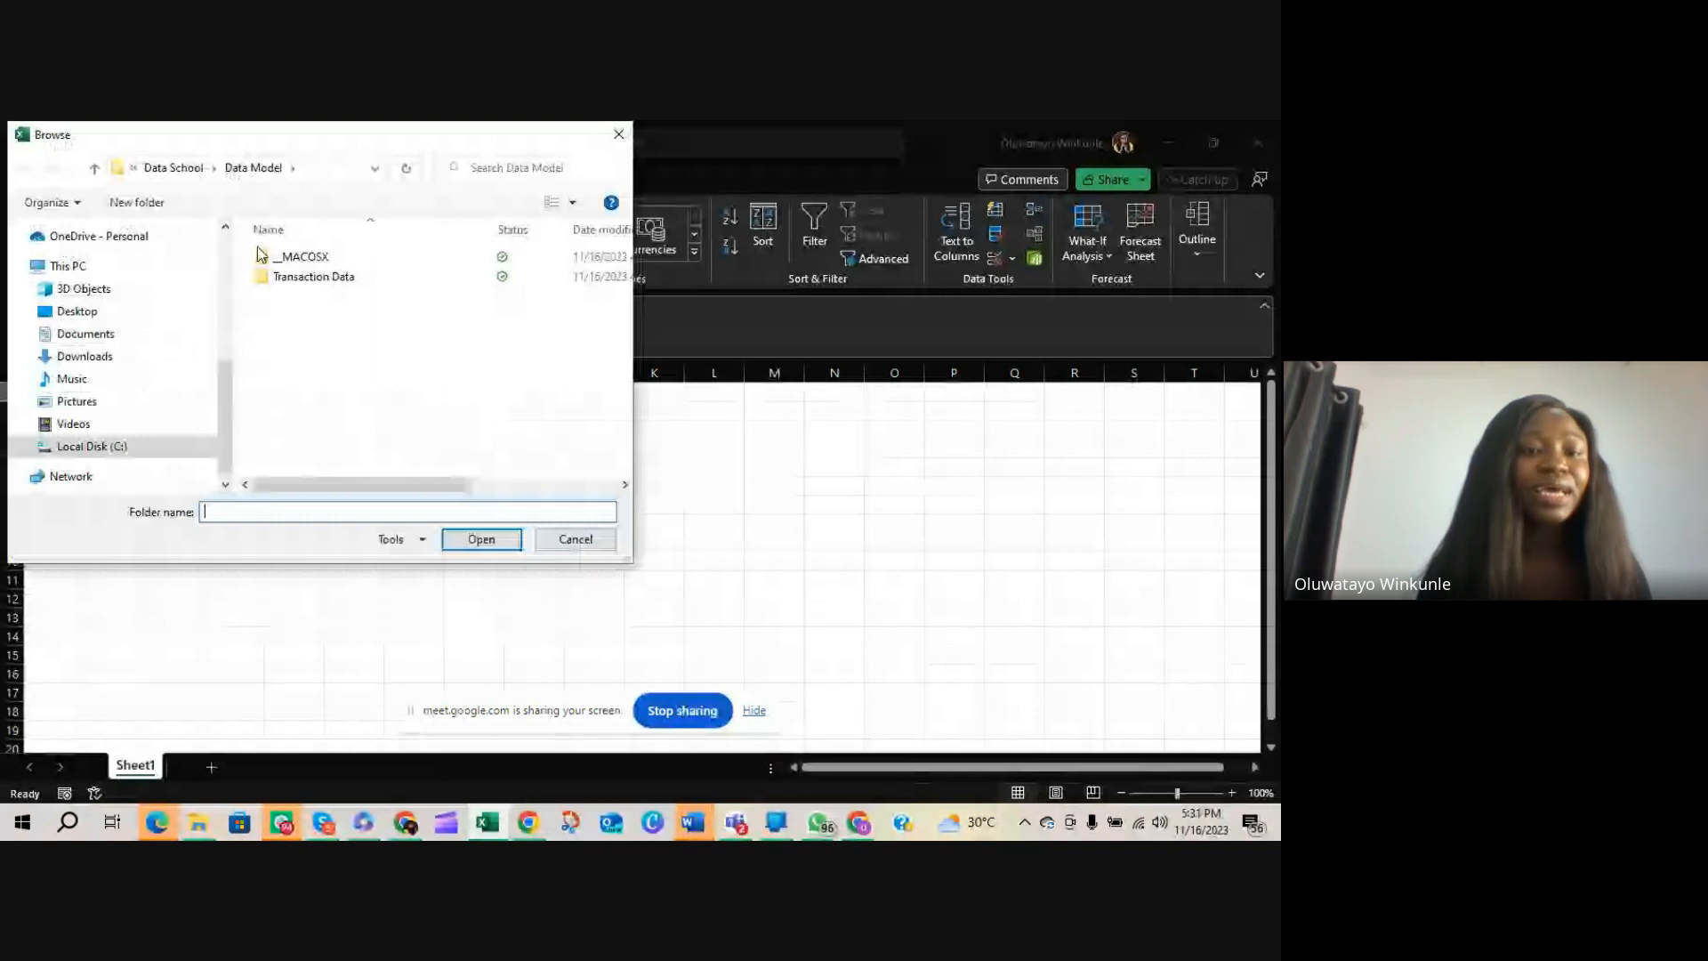
pyautogui.click(105, 318)
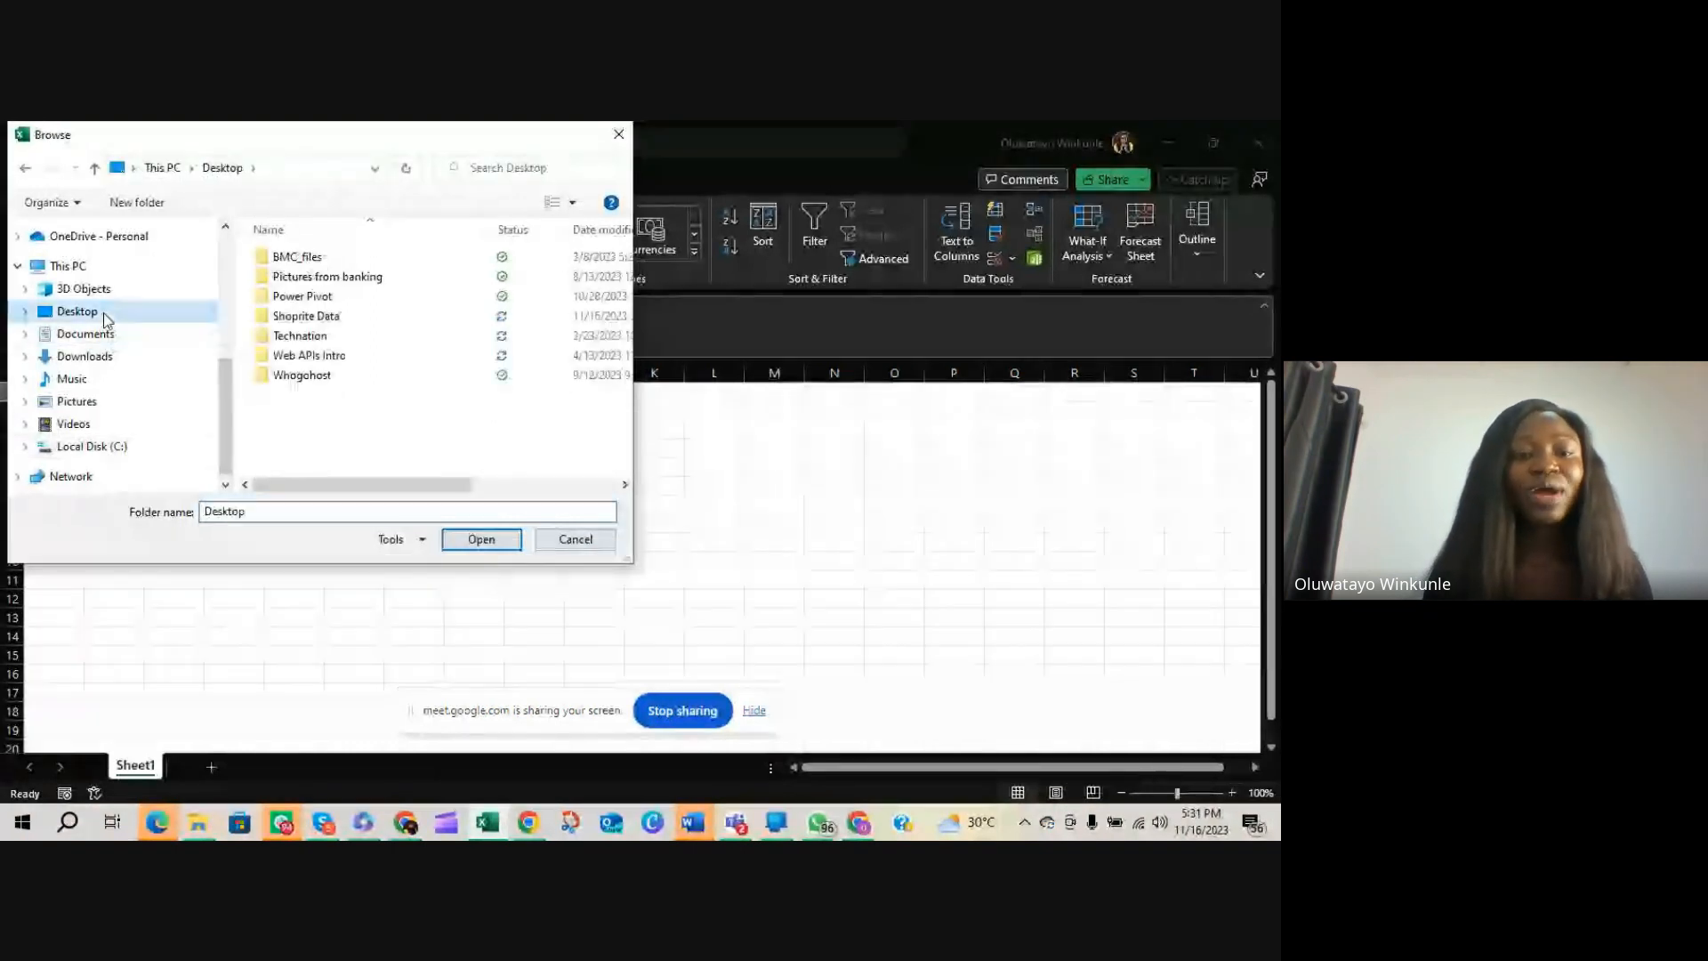
pyautogui.doubleClick(292, 317)
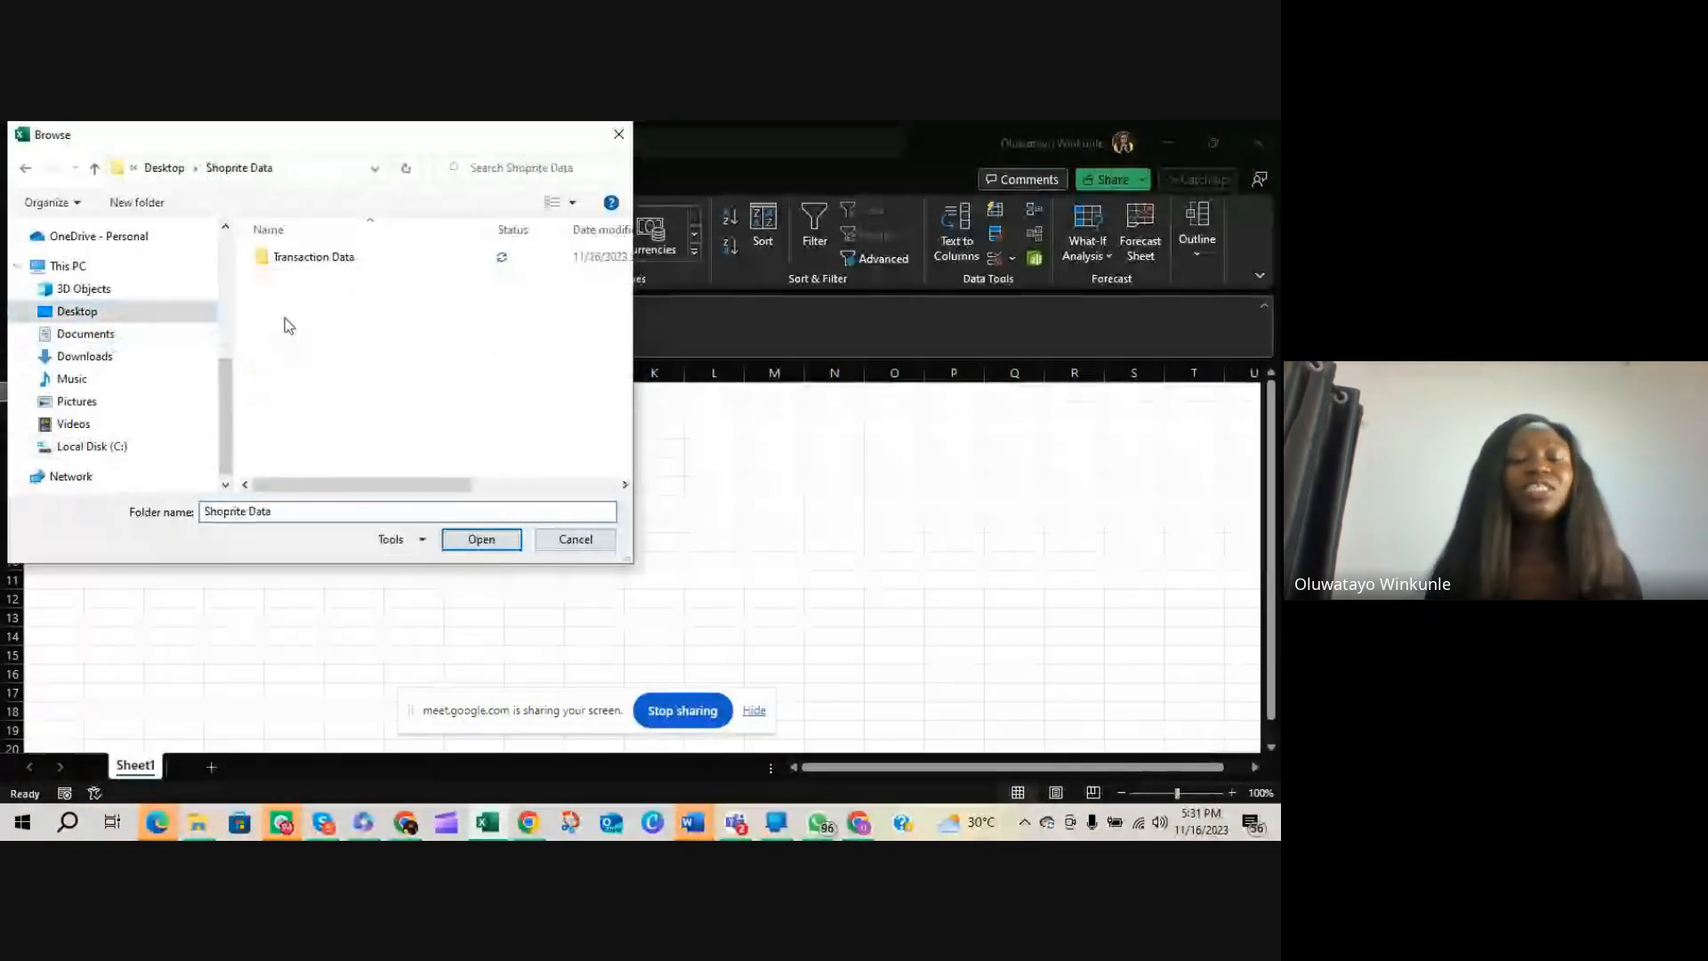
pyautogui.click(307, 258)
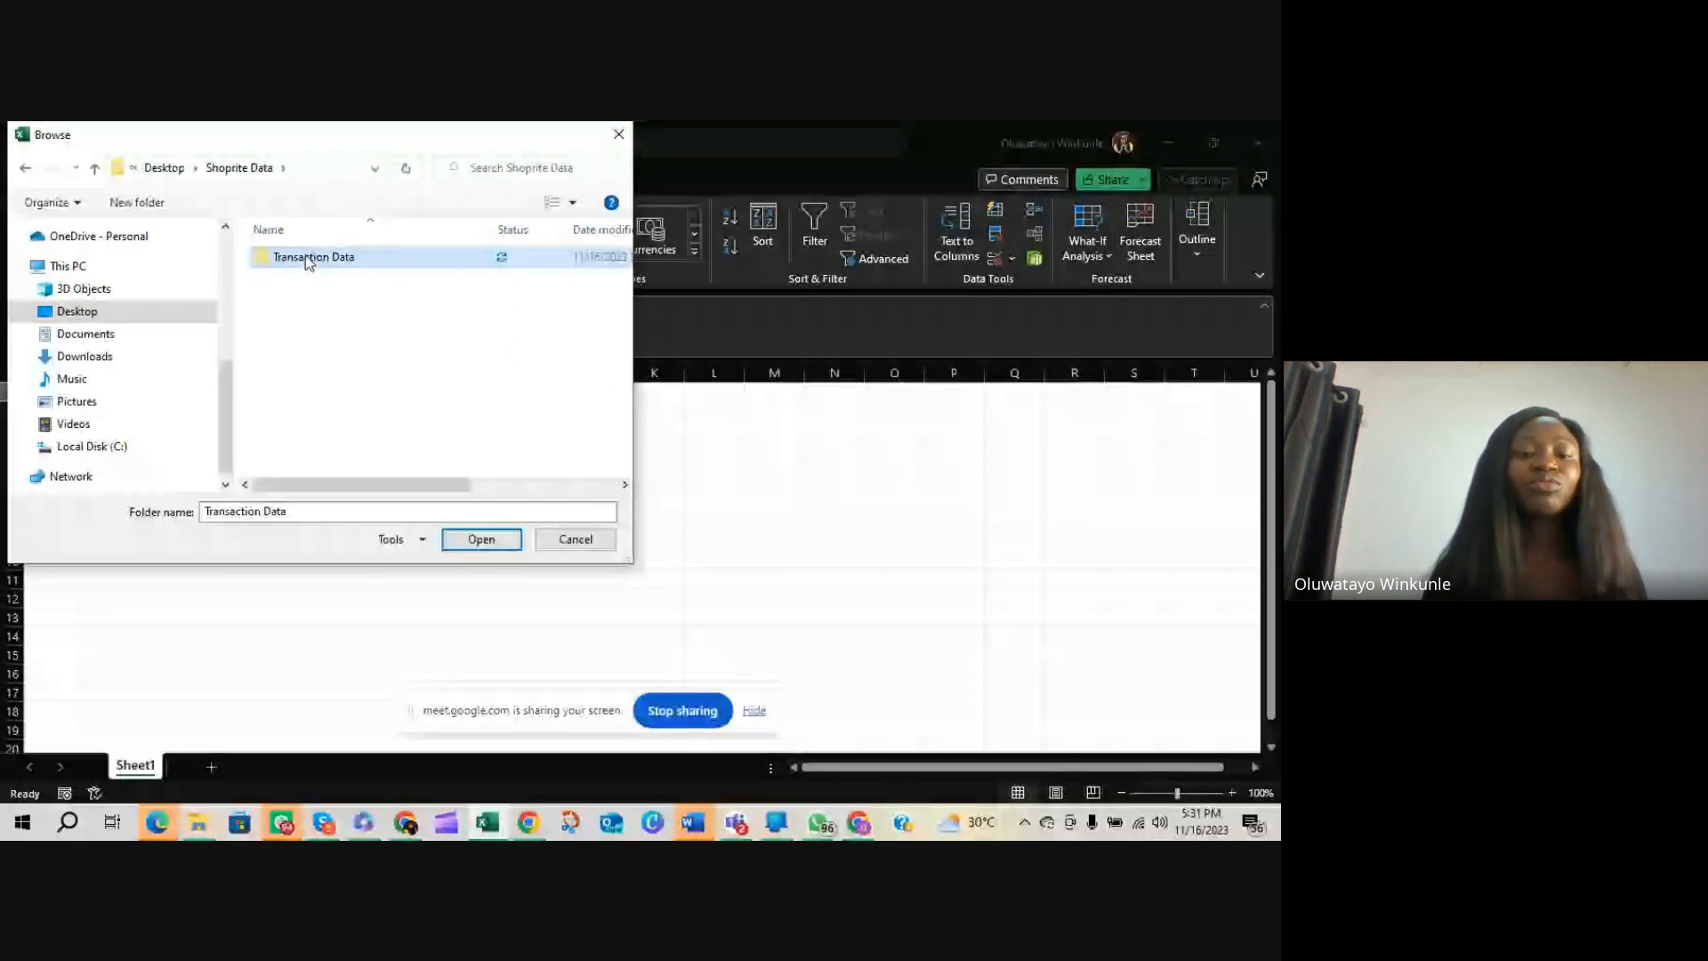
pyautogui.click(487, 544)
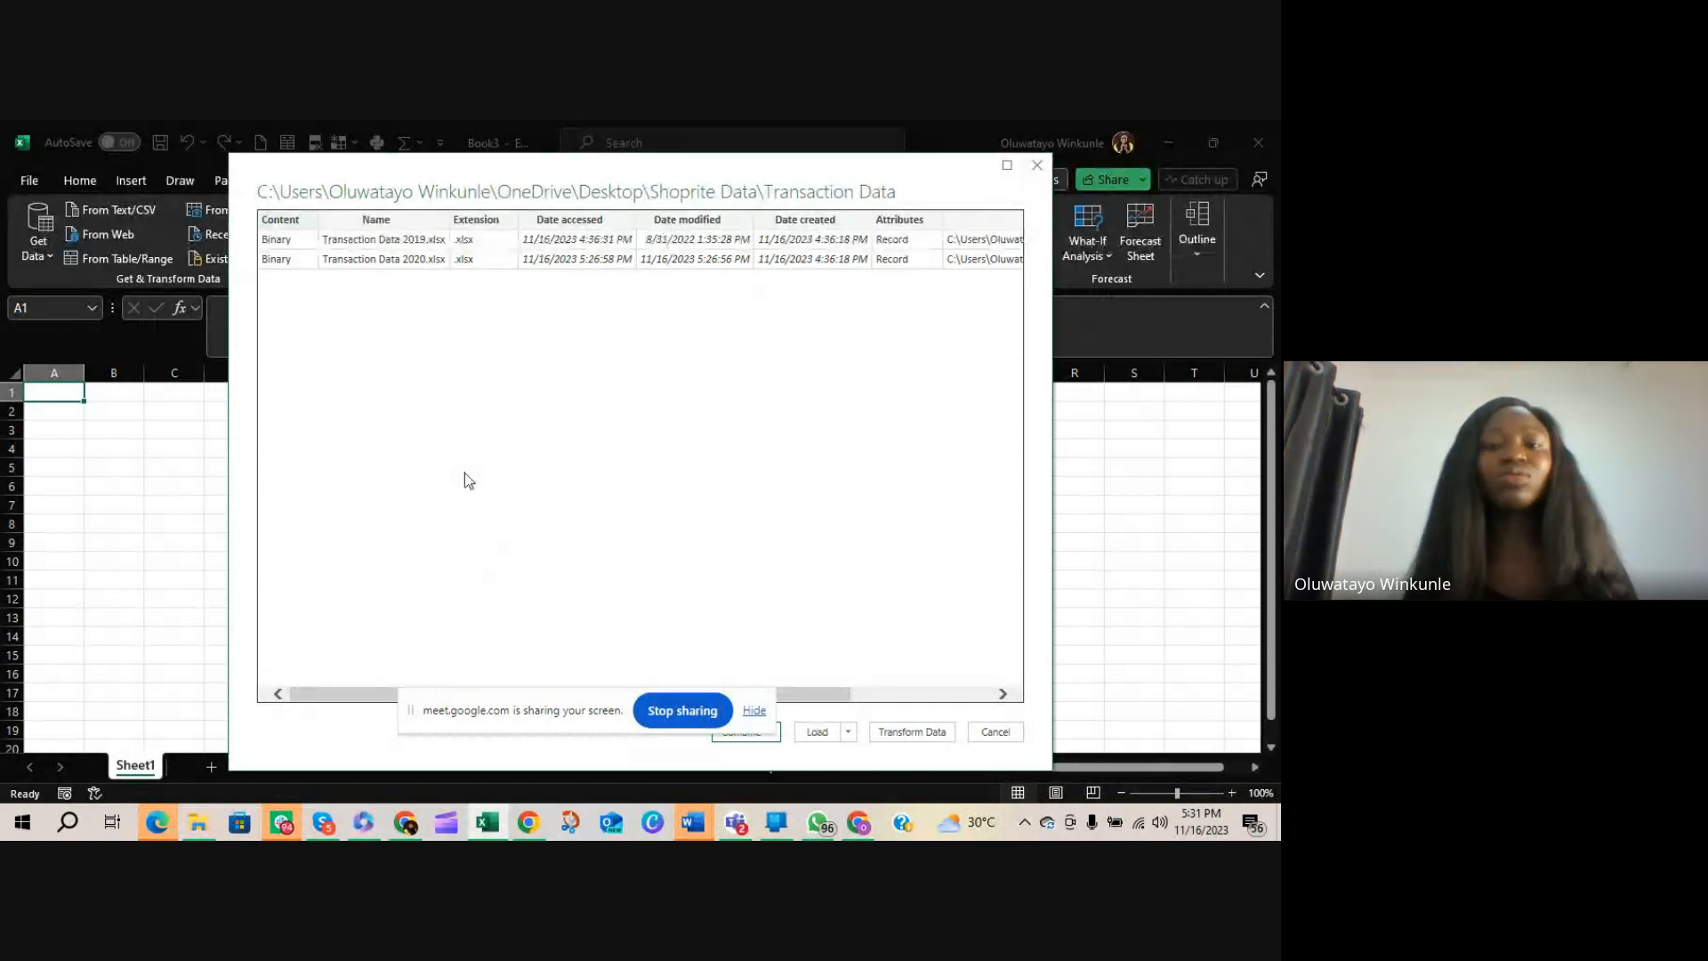
# Move the screen-sharing notice off the import preview's options and choose to transform the folder data in Power Query Editor
pyautogui.click(493, 703)
pyautogui.moveTo(496, 710); pyautogui.dragTo(583, 500)
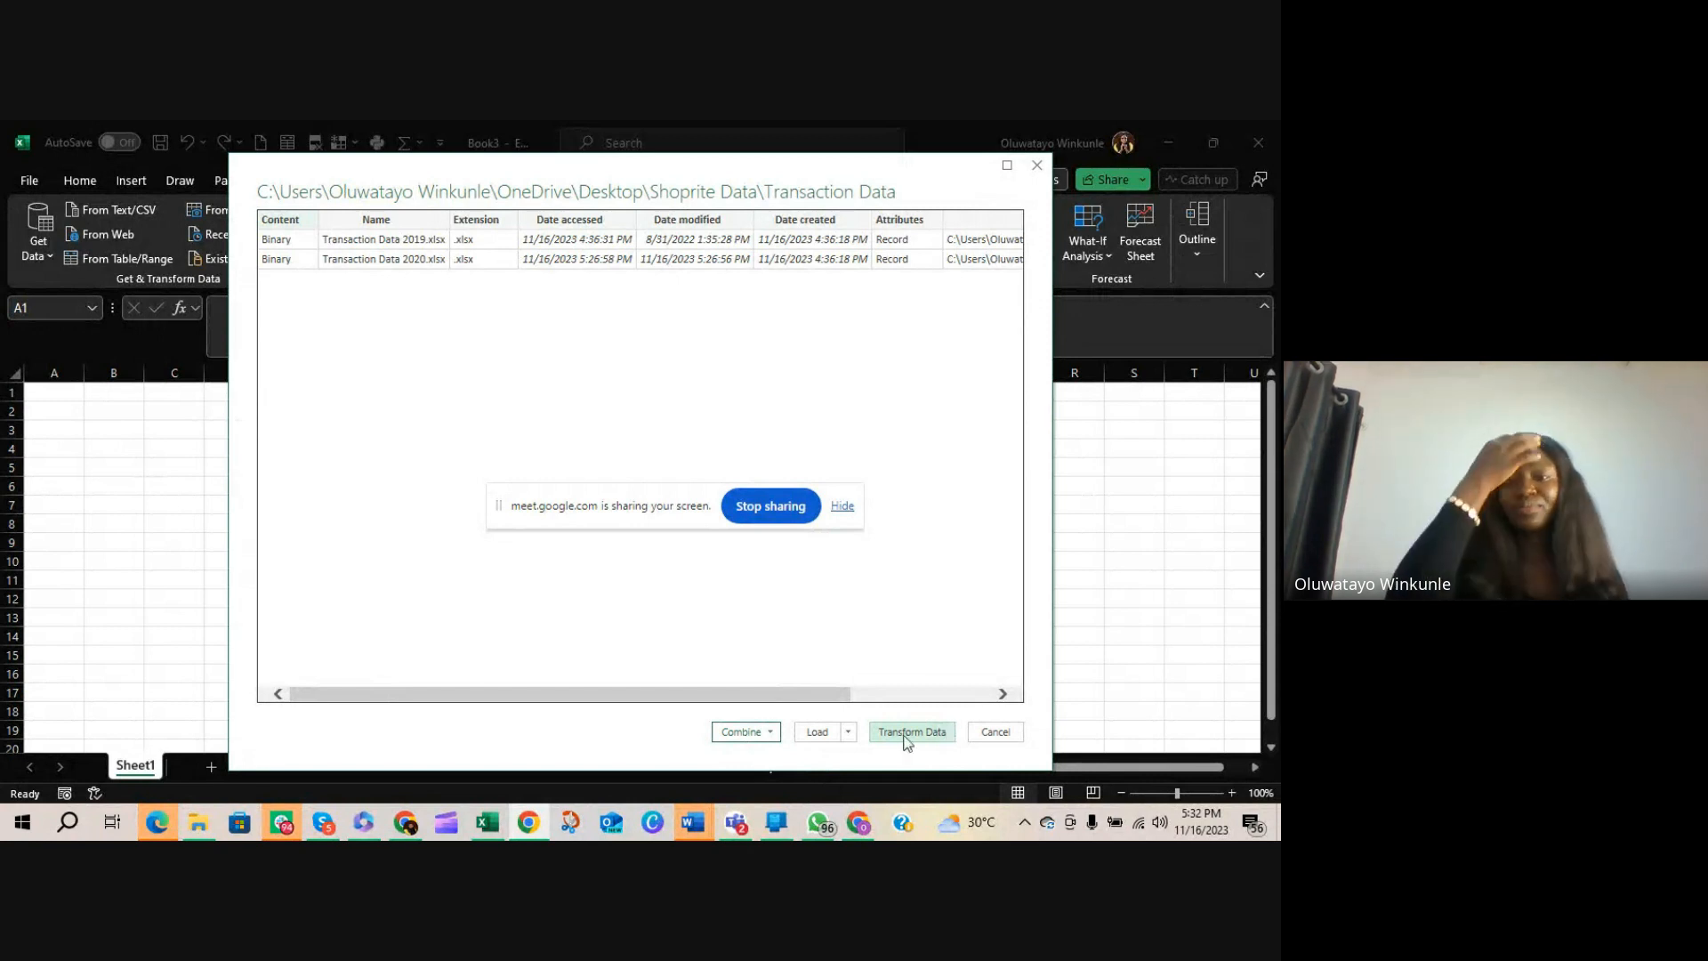
pyautogui.click(908, 735)
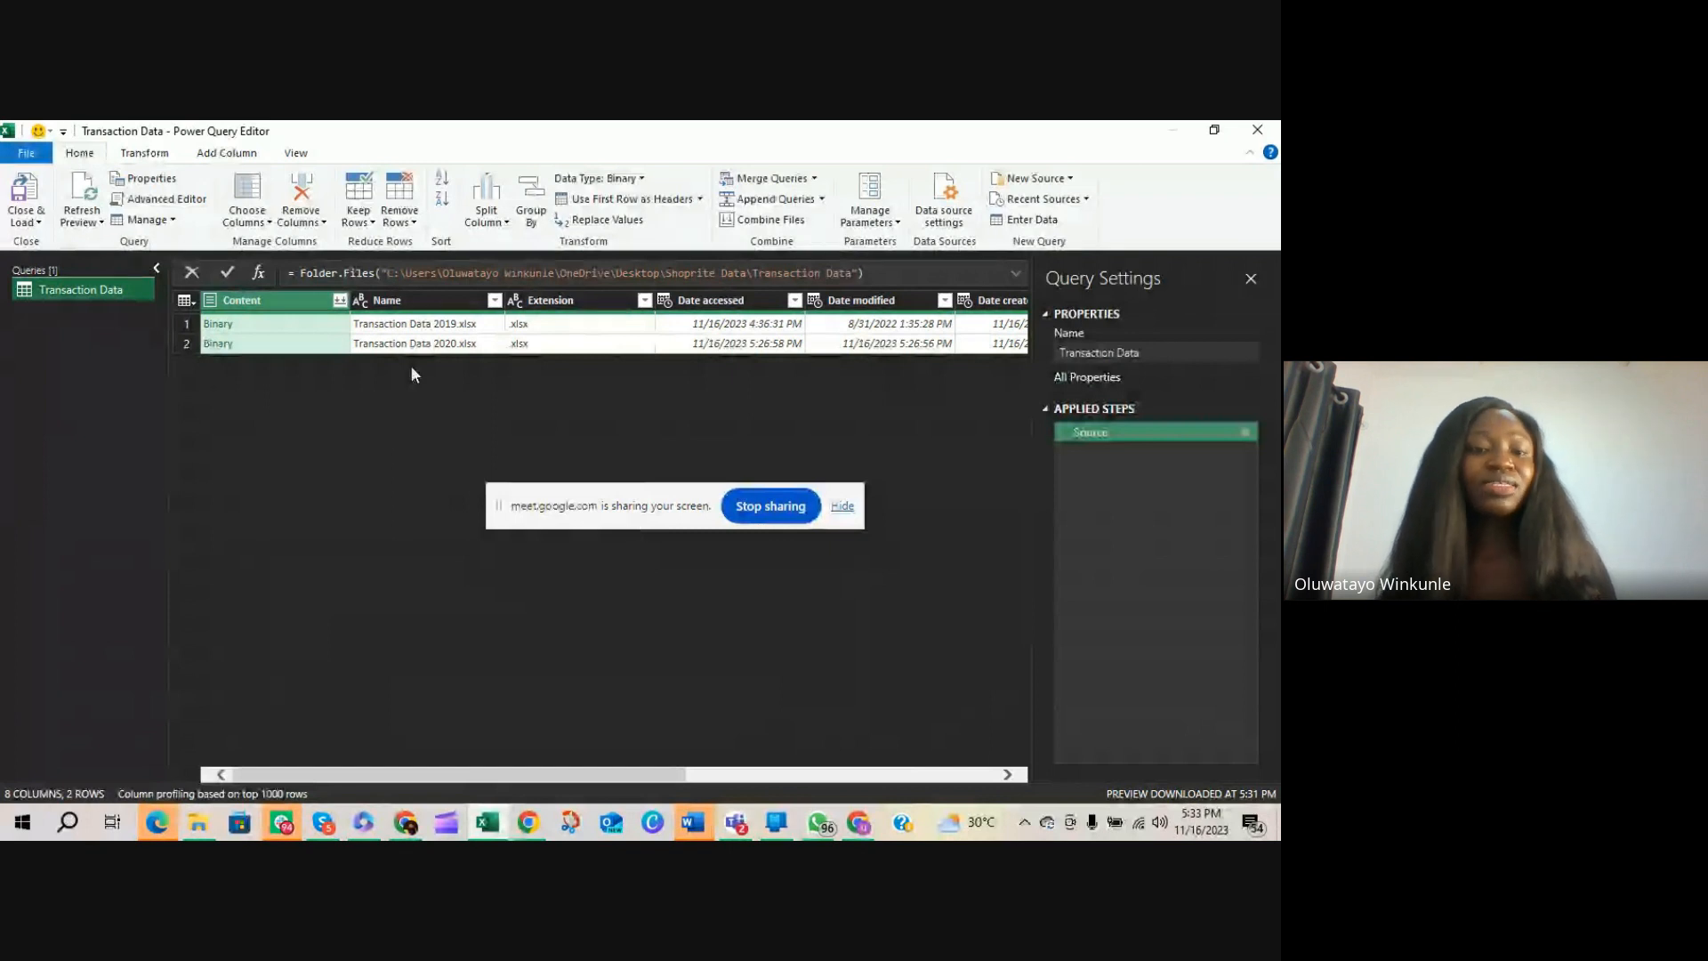
# Combine the files in the Content column, using the first file as the sample and extracting Sheet1
pyautogui.moveTo(565, 495); pyautogui.dragTo(573, 563)
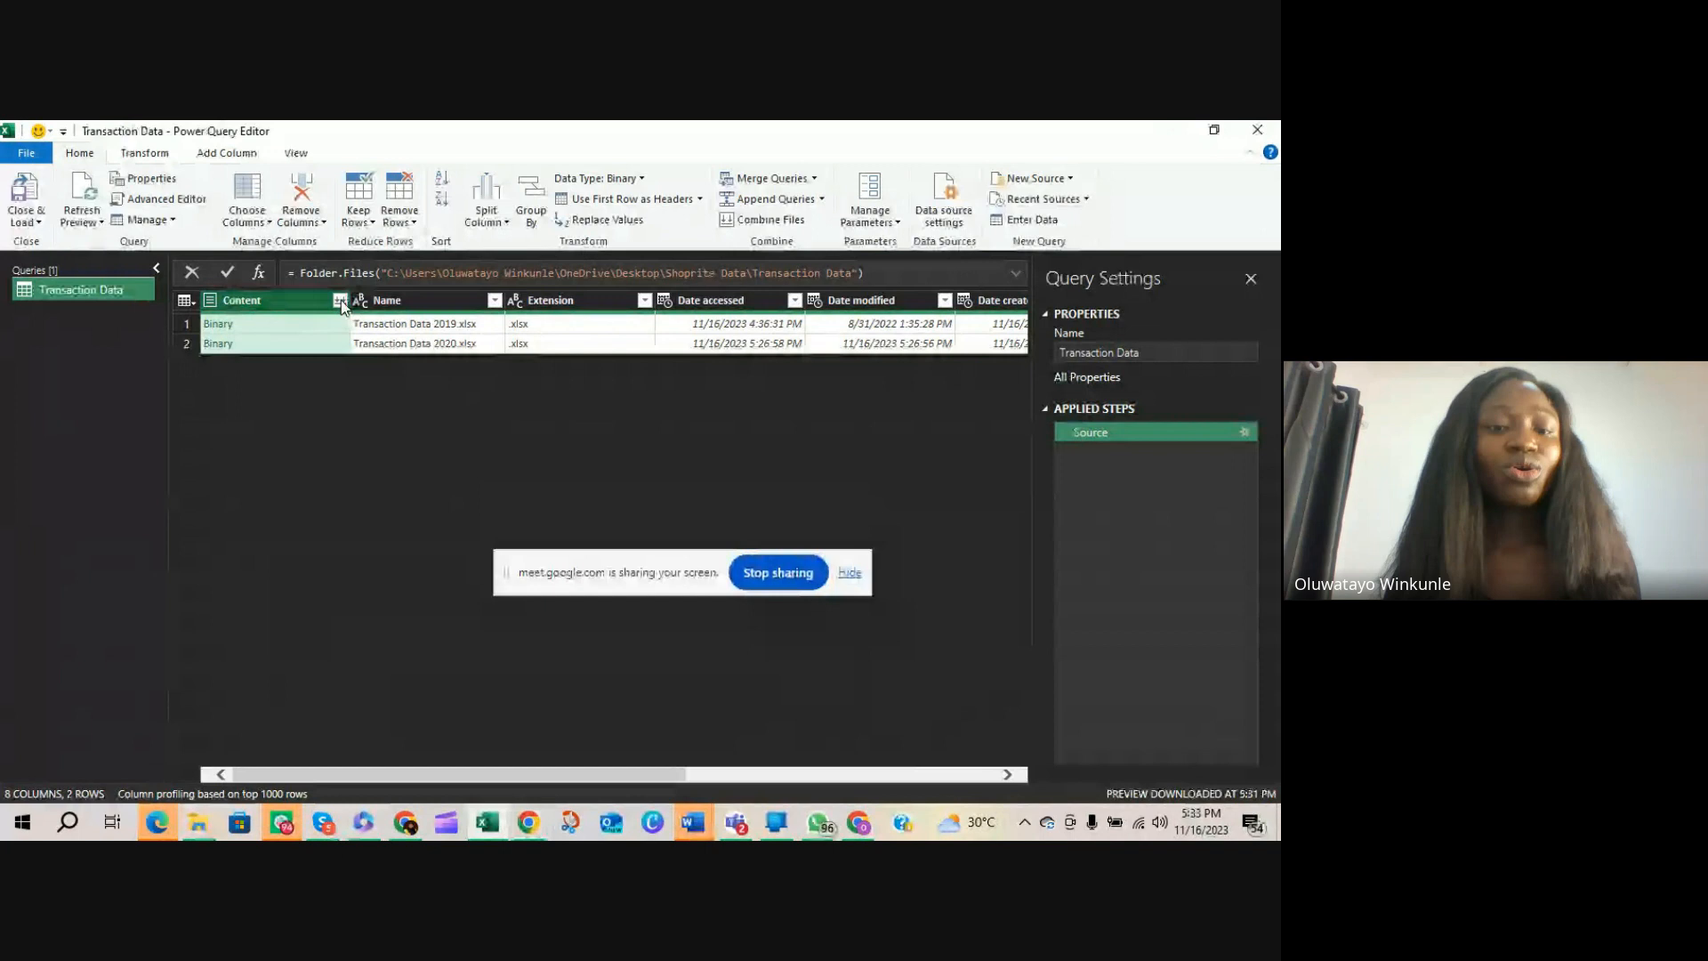
pyautogui.click(341, 301)
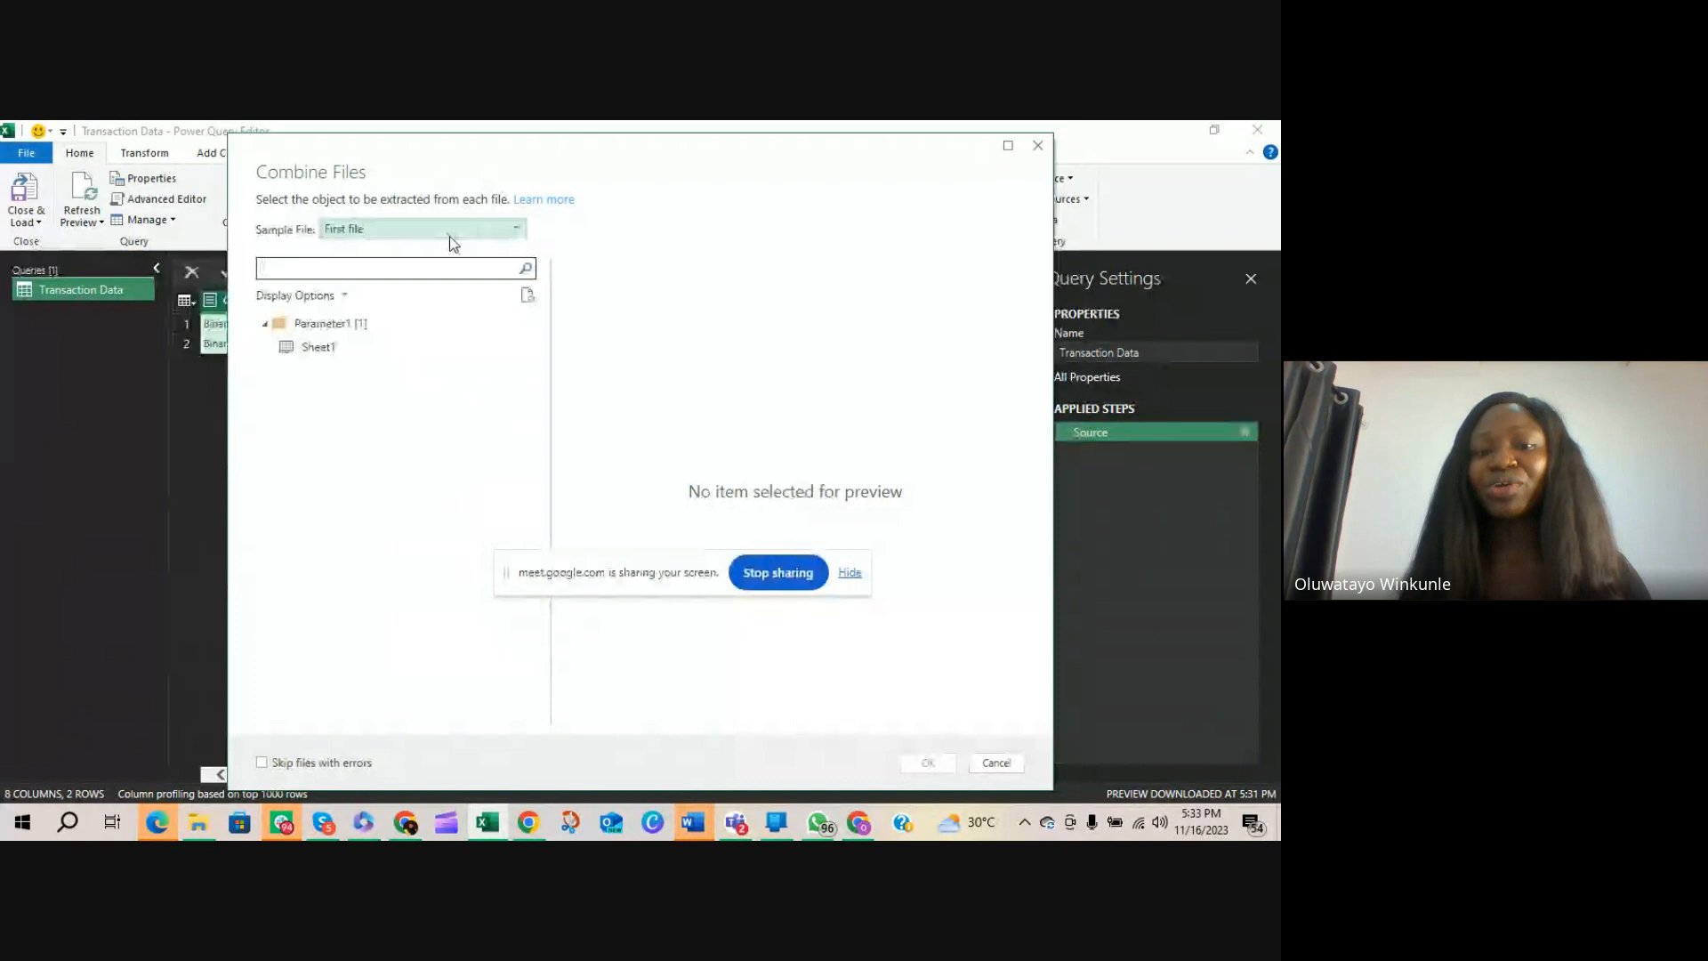
pyautogui.click(354, 349)
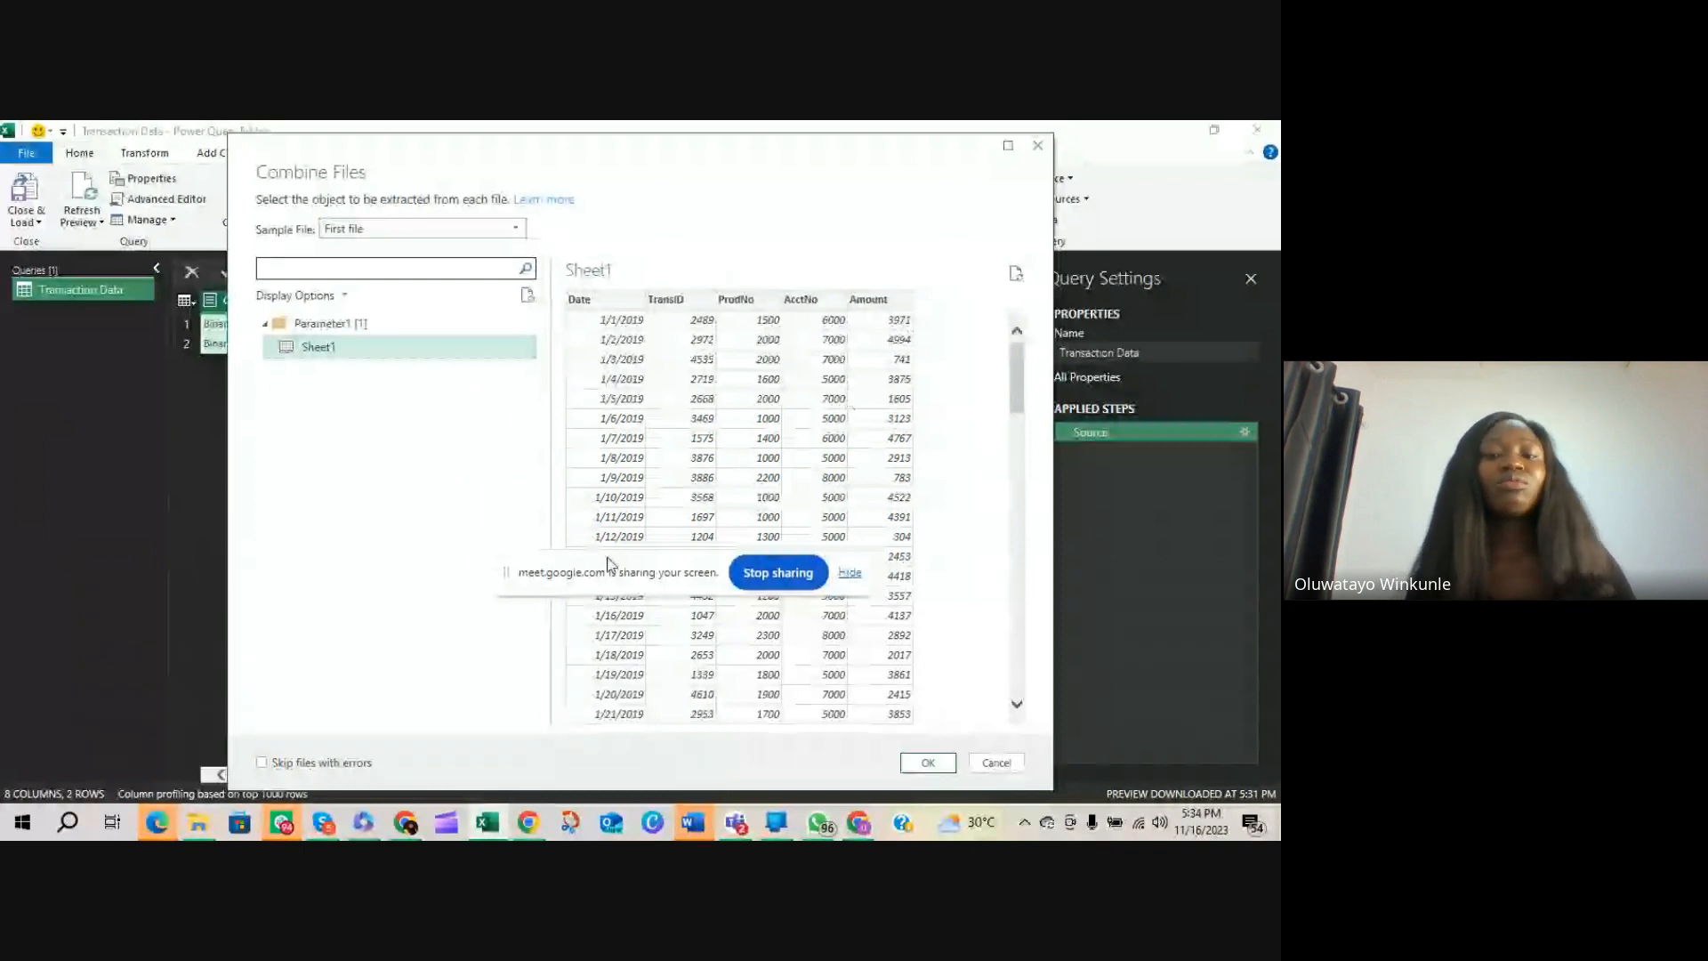
pyautogui.click(917, 769)
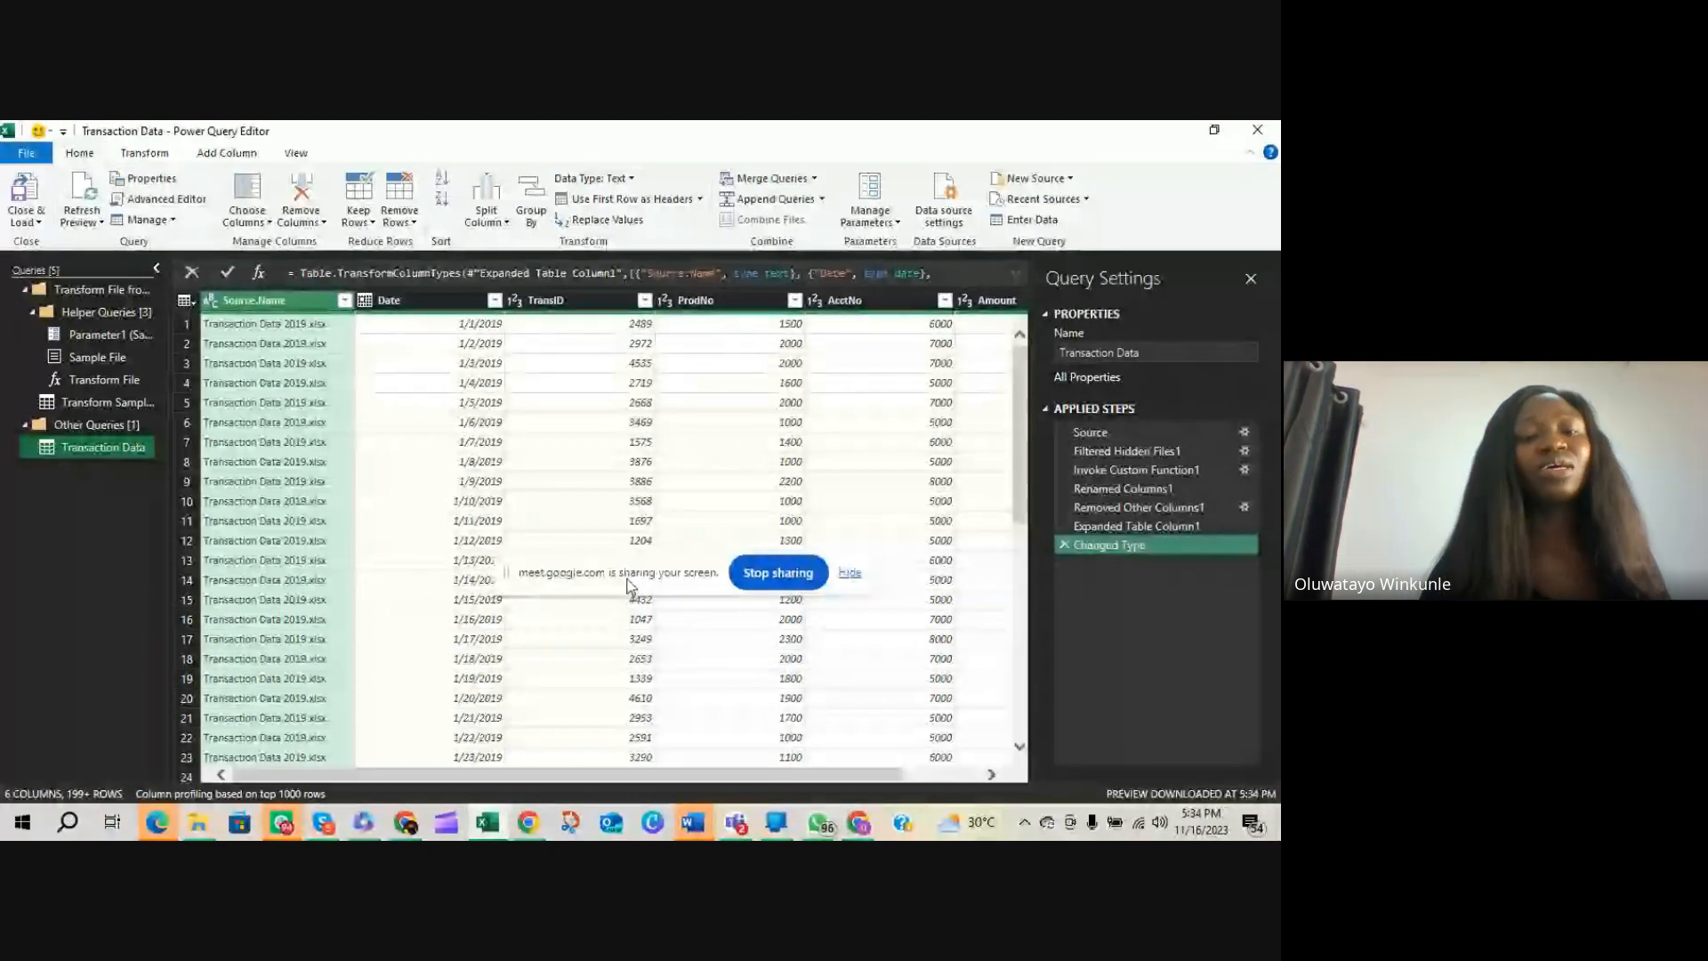
# Remove the Source.Name column from the combined Transaction Data query
pyautogui.moveTo(627, 581); pyautogui.dragTo(596, 623)
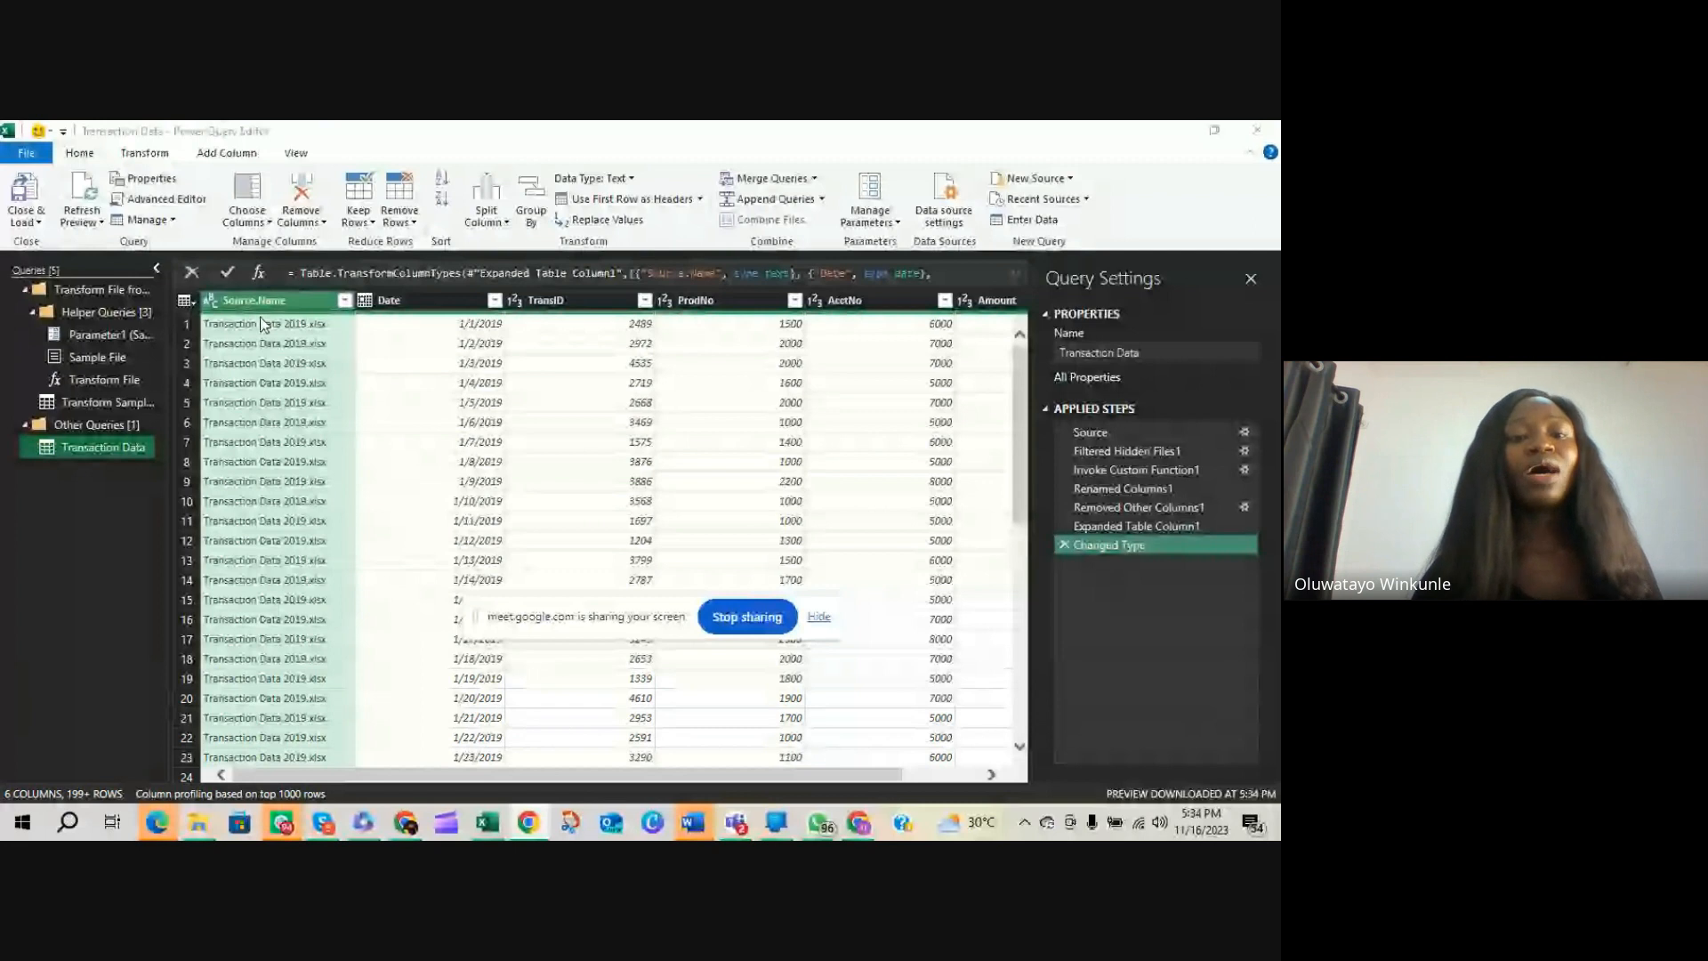
pyautogui.click(290, 402)
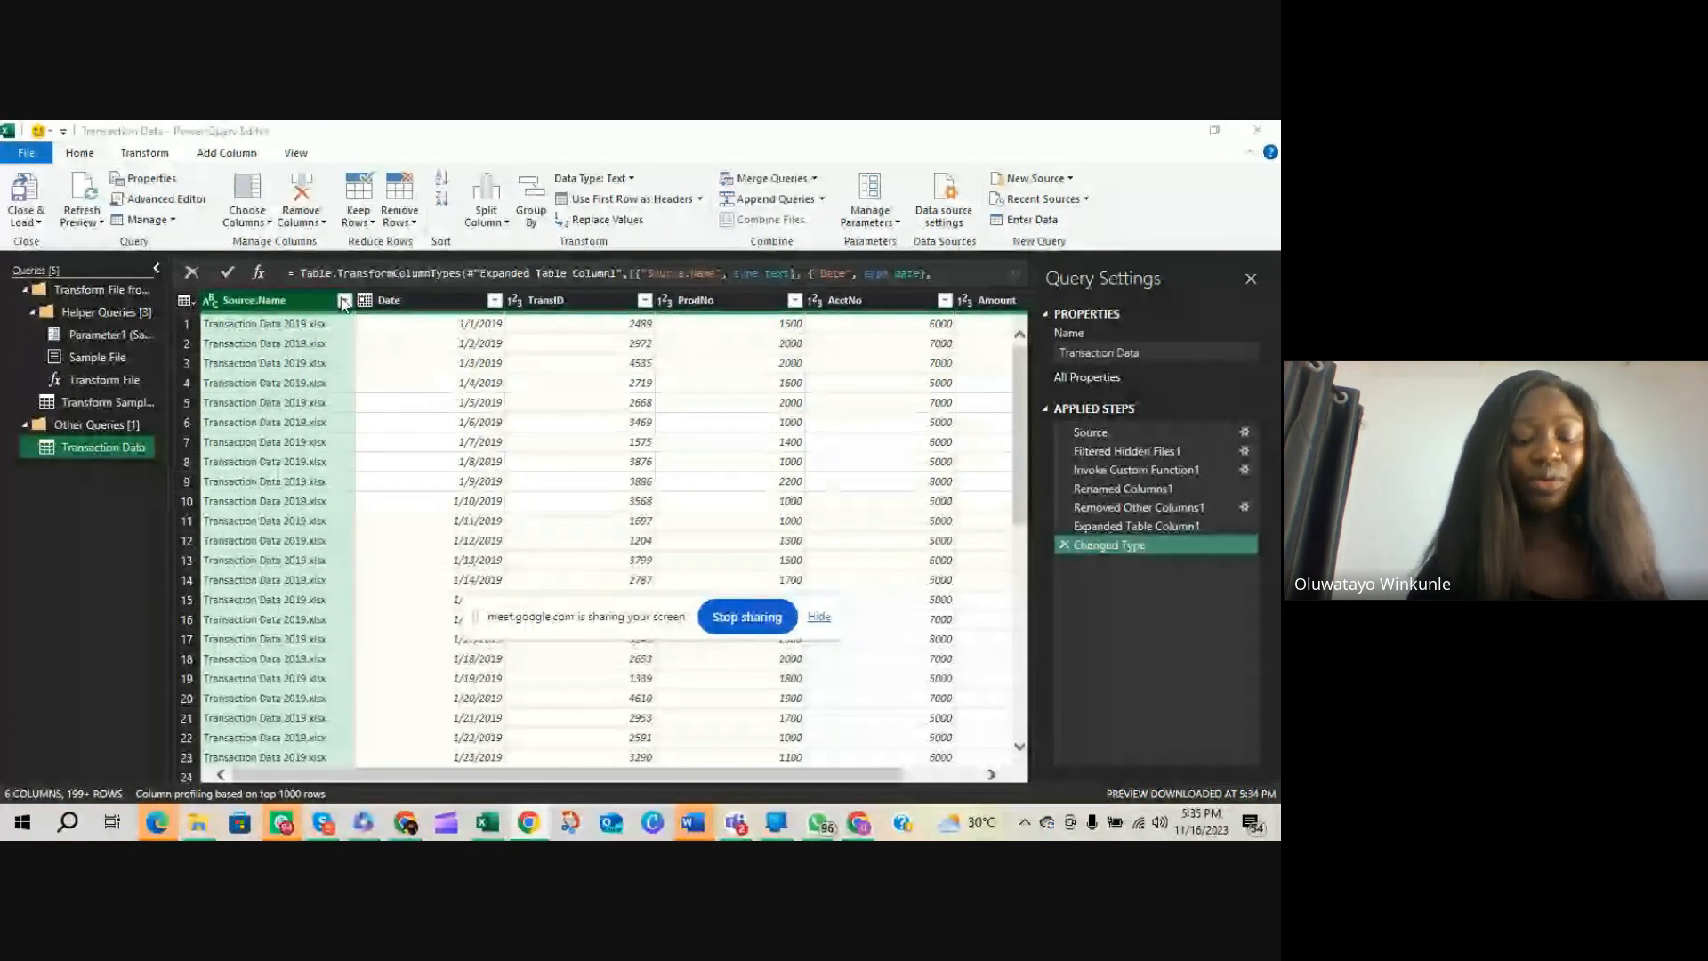
pyautogui.click(381, 382)
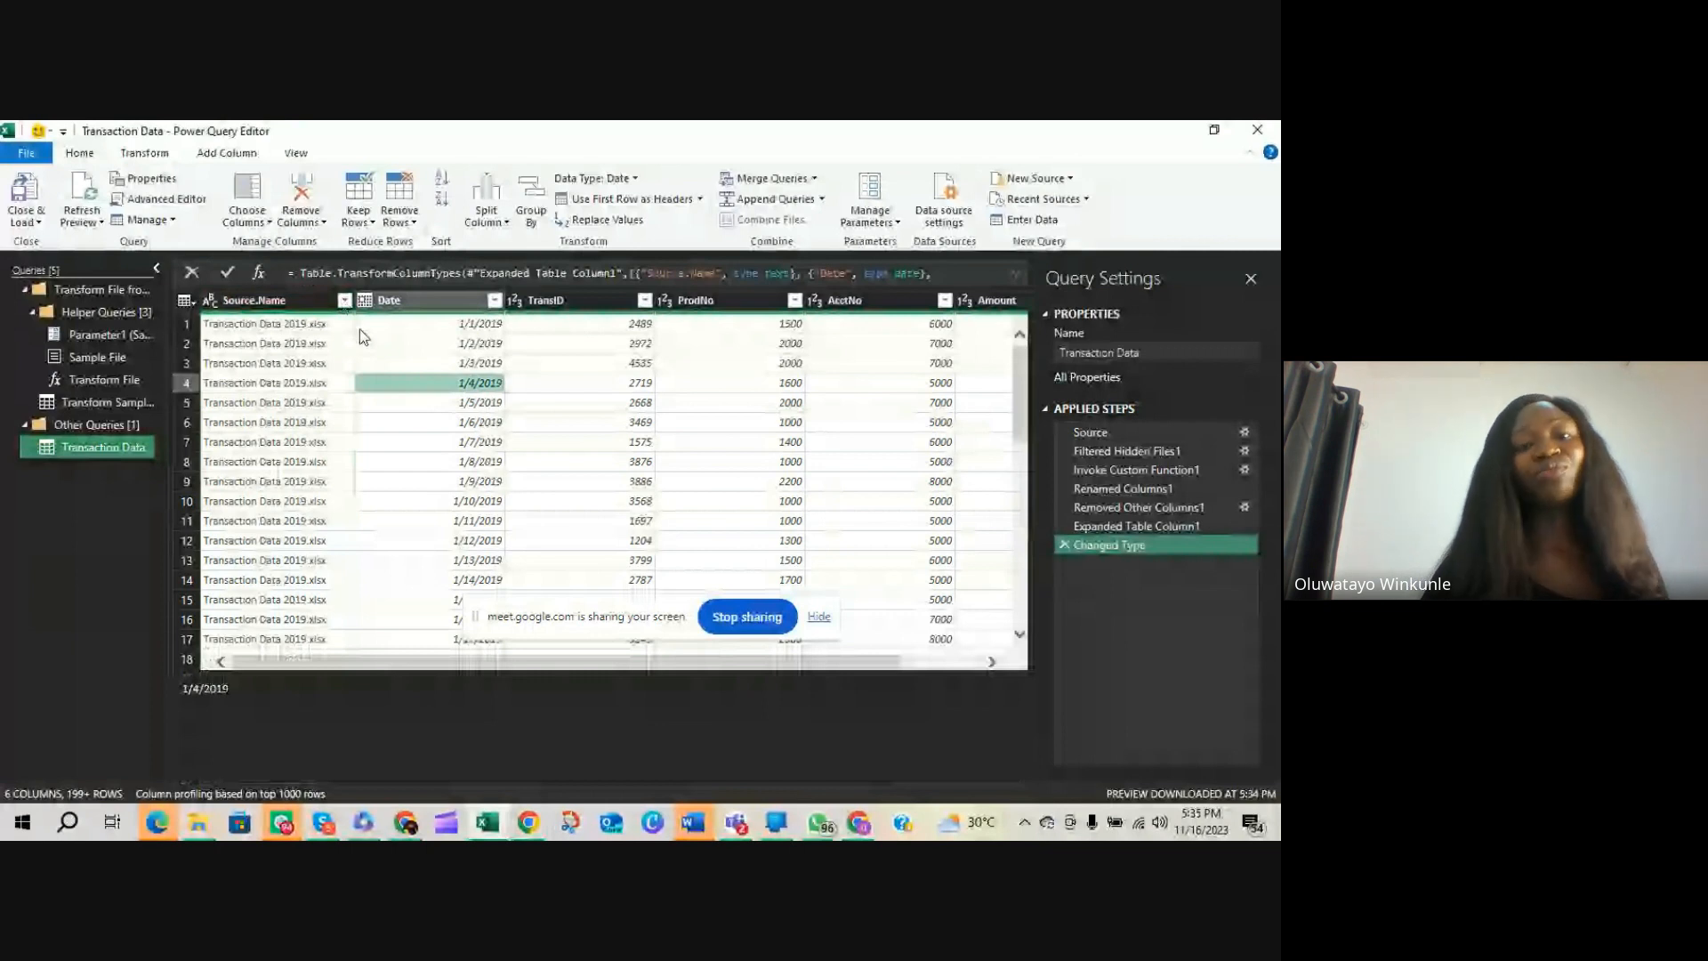
pyautogui.click(267, 301)
pyautogui.press('Delete')
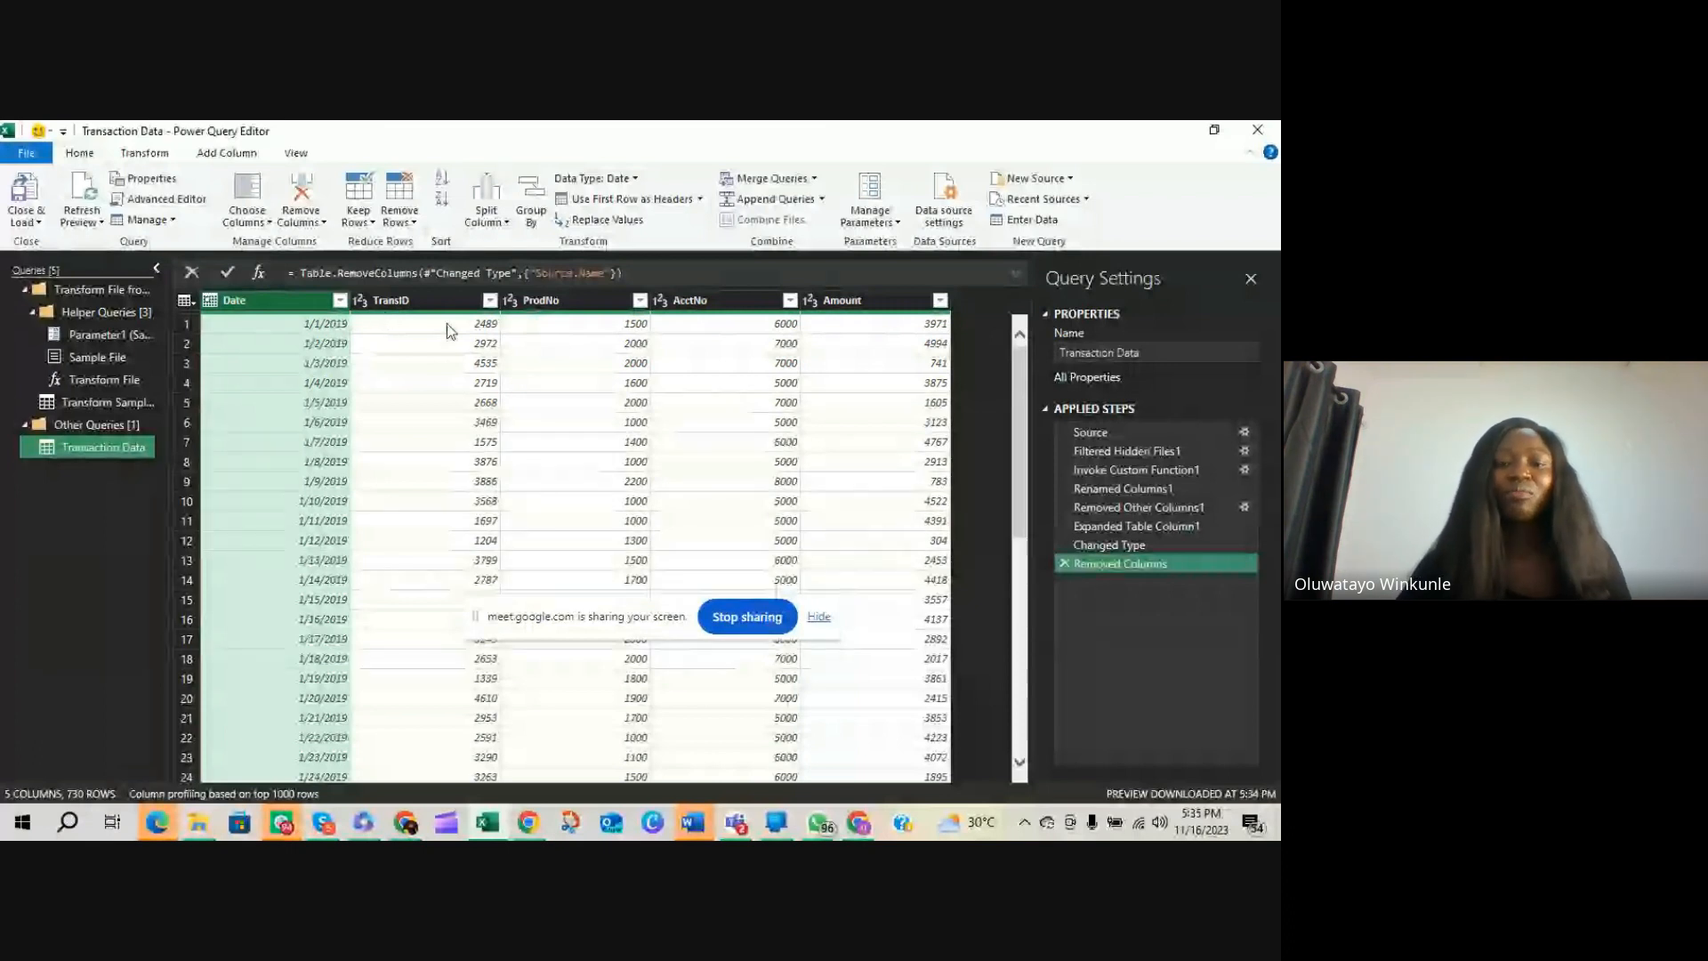
# Check the data type options for TransID and set the Amount column's data type to Currency
pyautogui.click(361, 302)
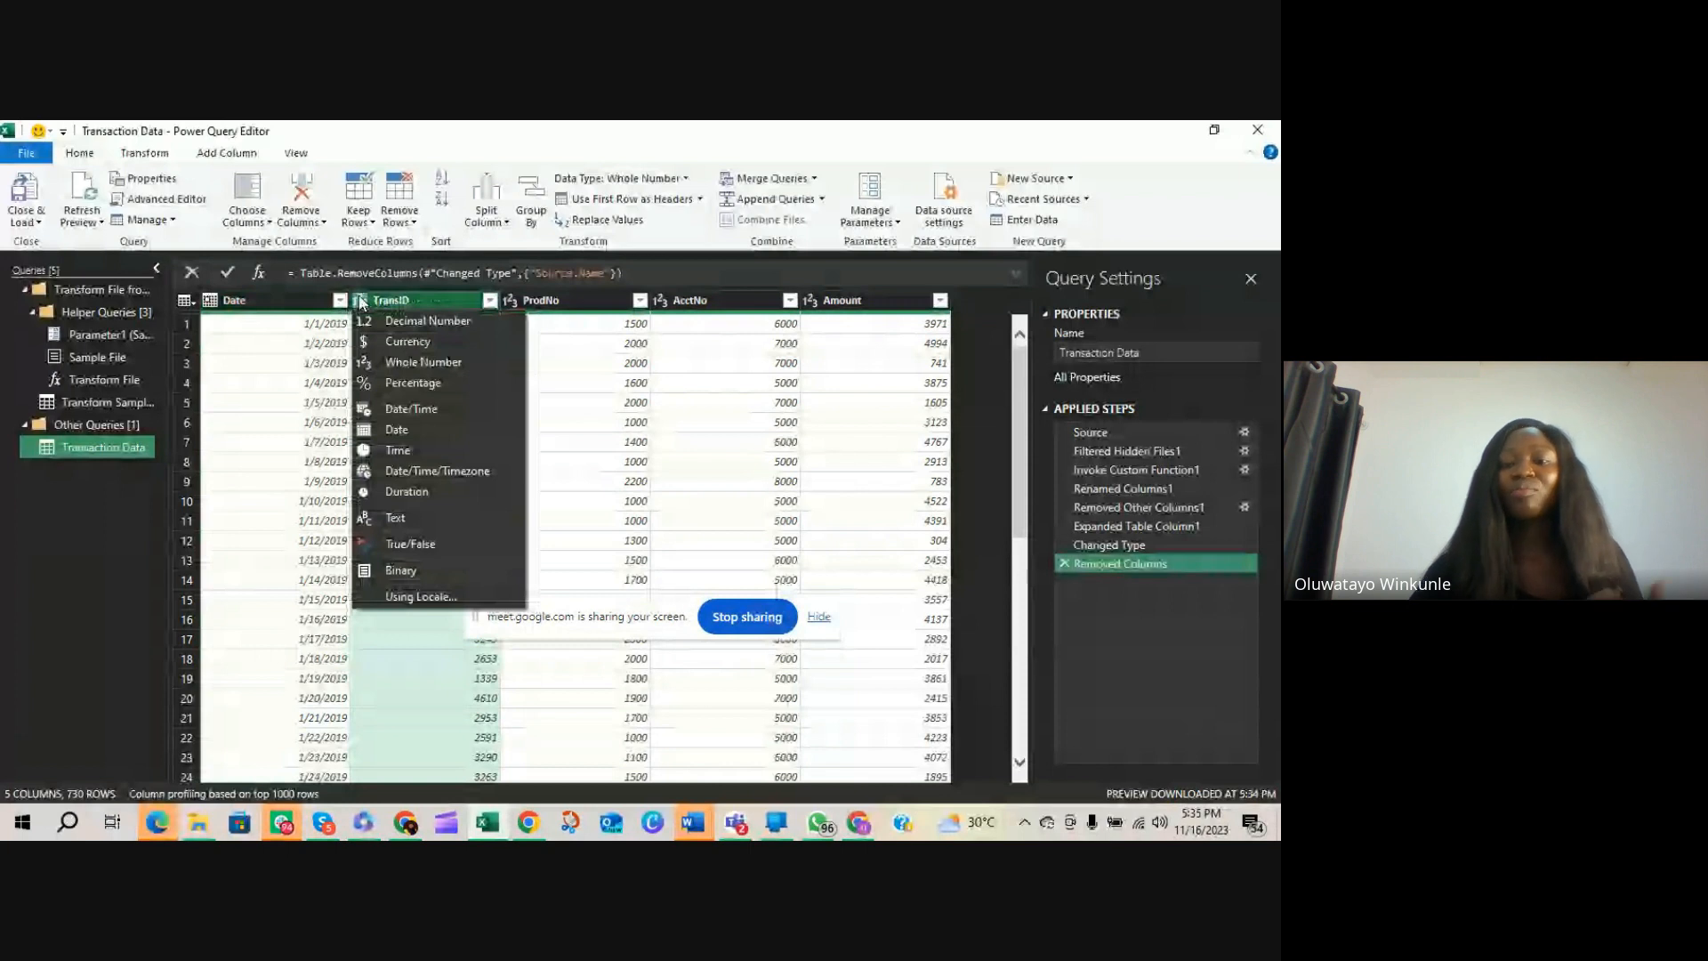
pyautogui.click(592, 363)
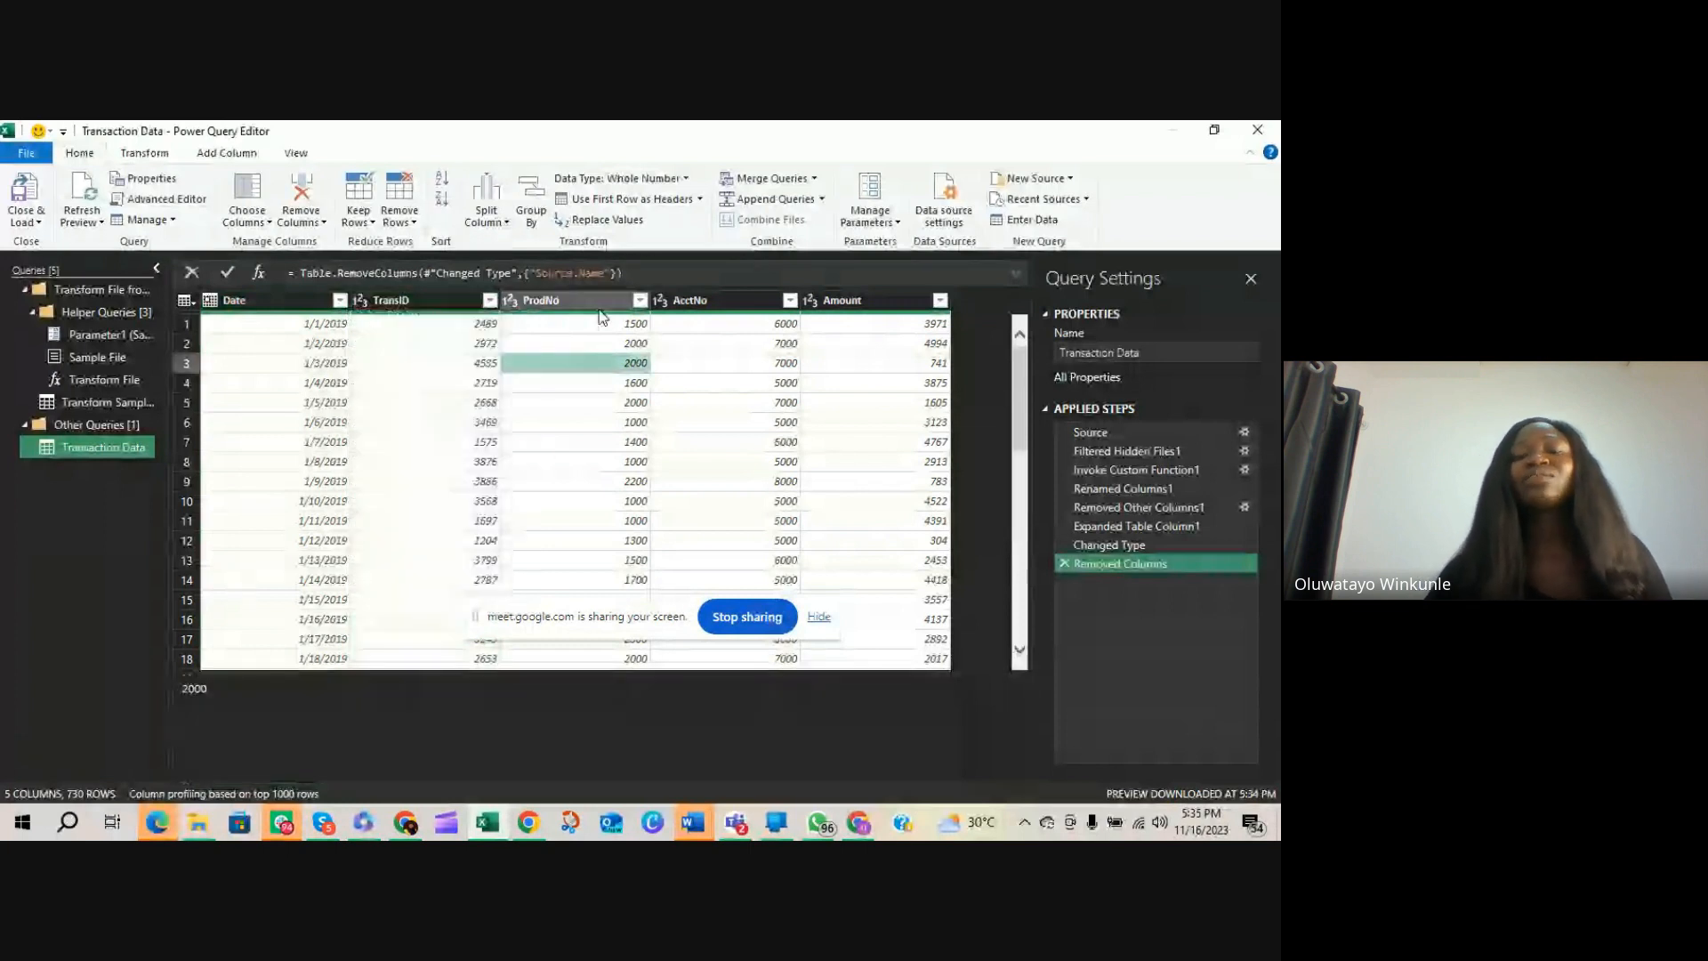
pyautogui.click(823, 304)
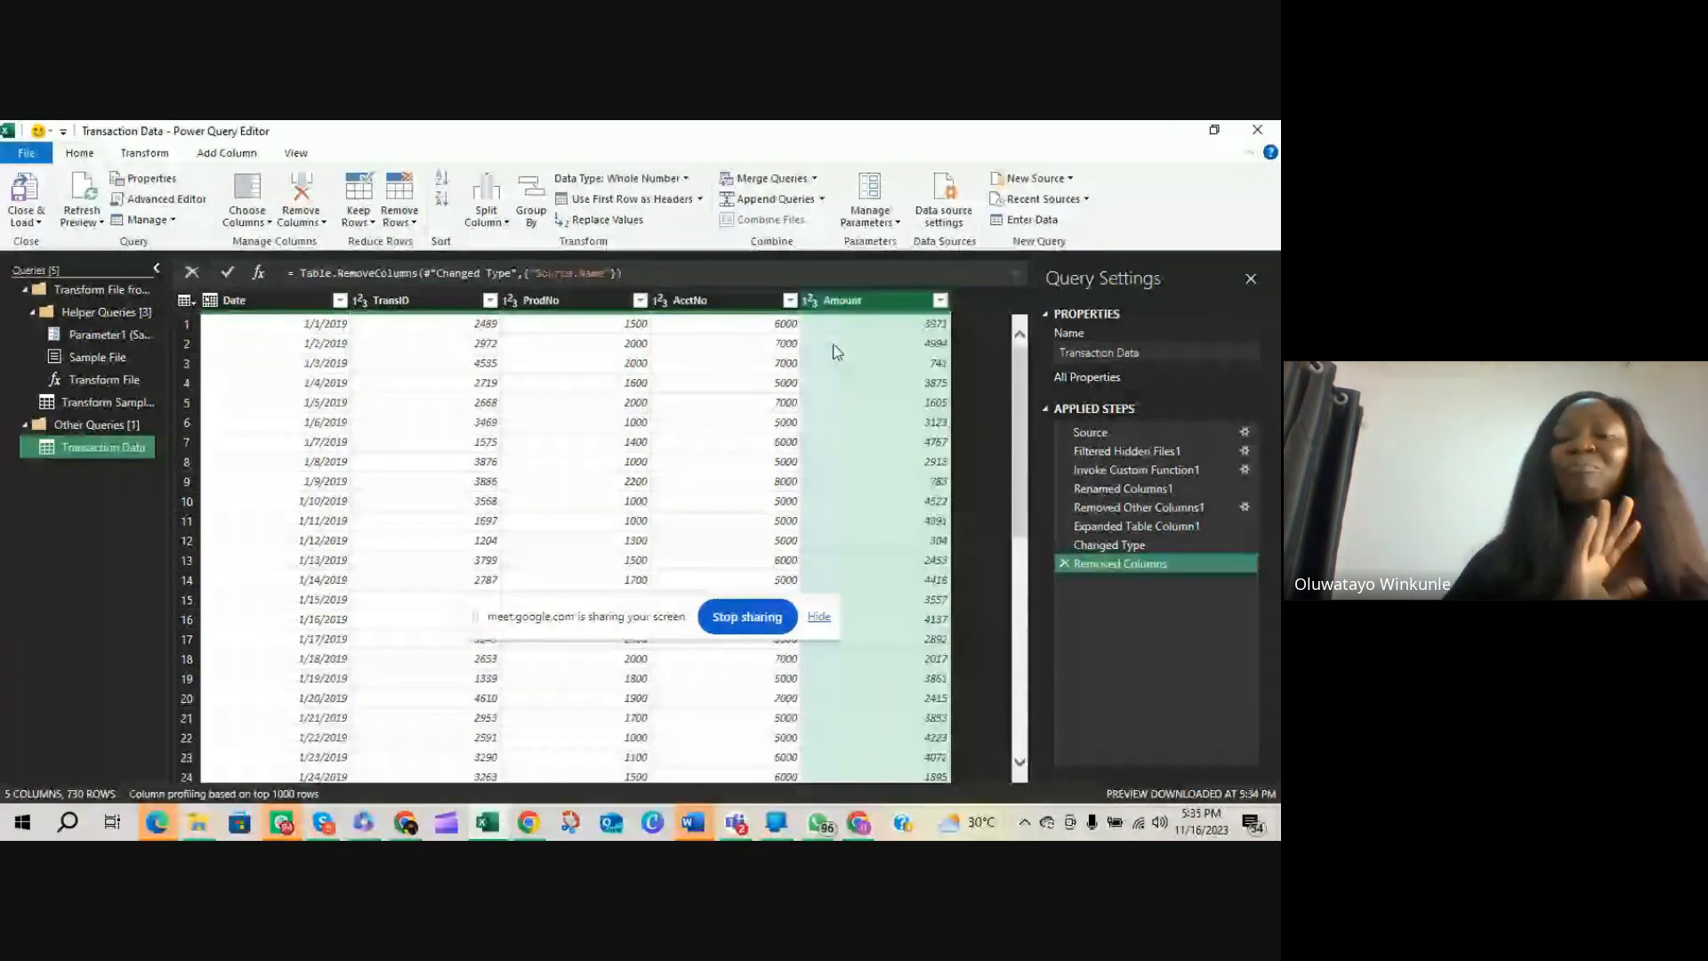
# Load the Transaction Data query as a table in a new worksheet and add it to the Data Model
pyautogui.click(33, 223)
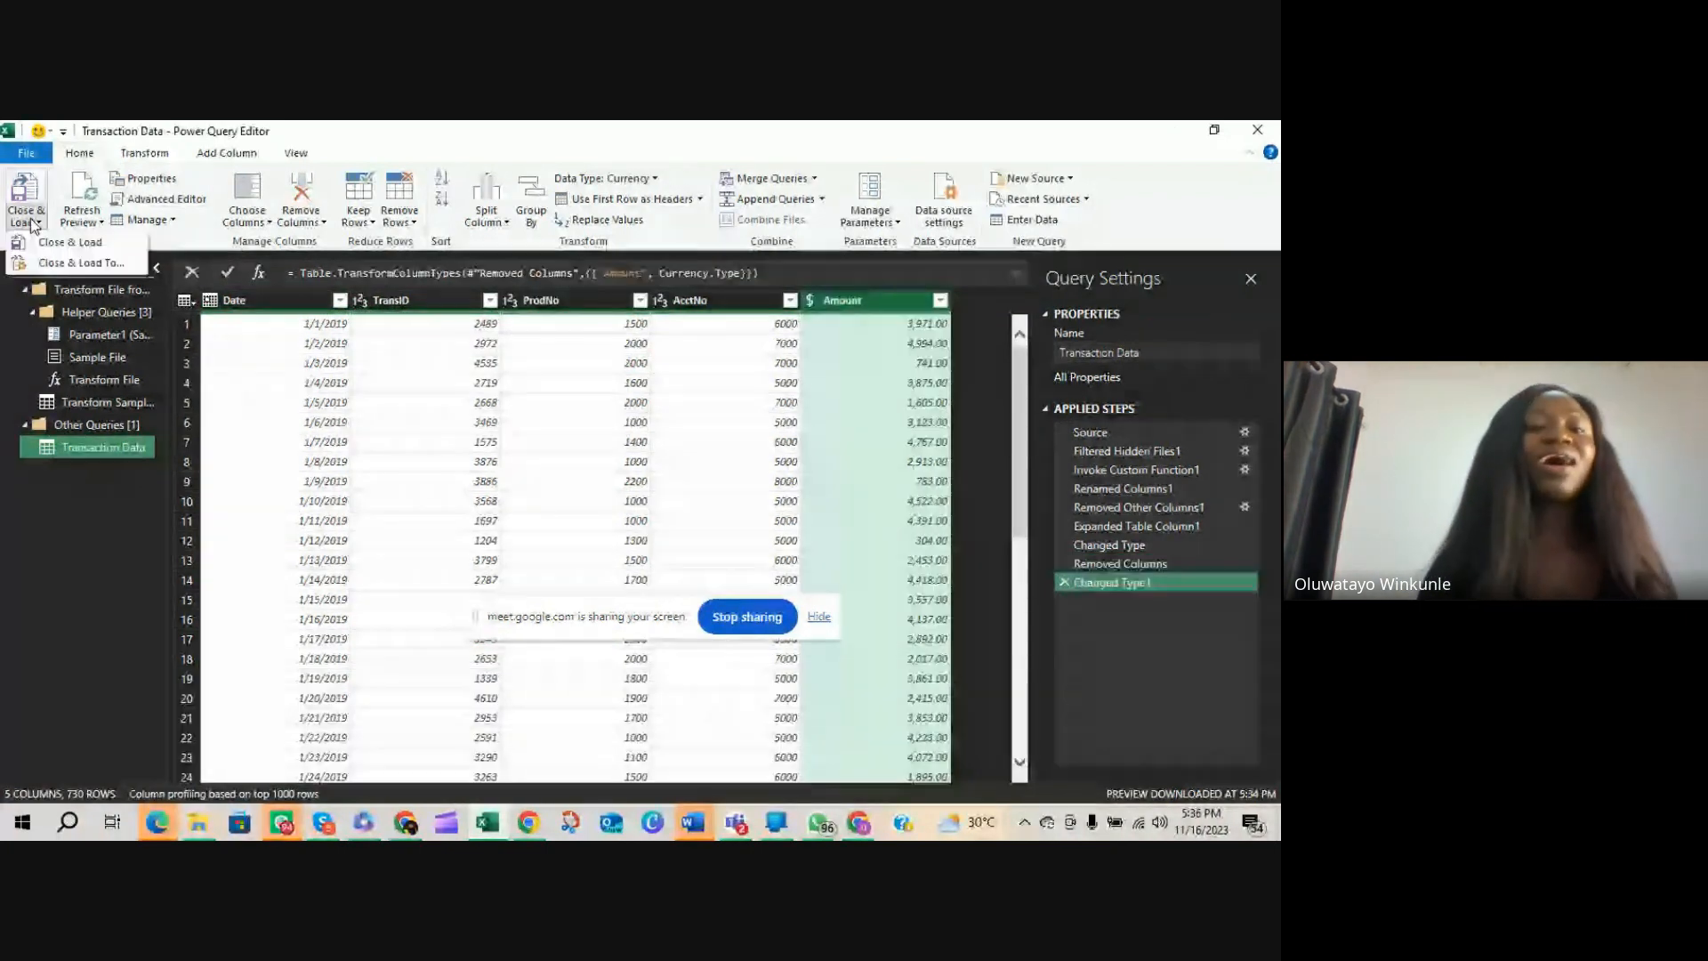
pyautogui.click(63, 261)
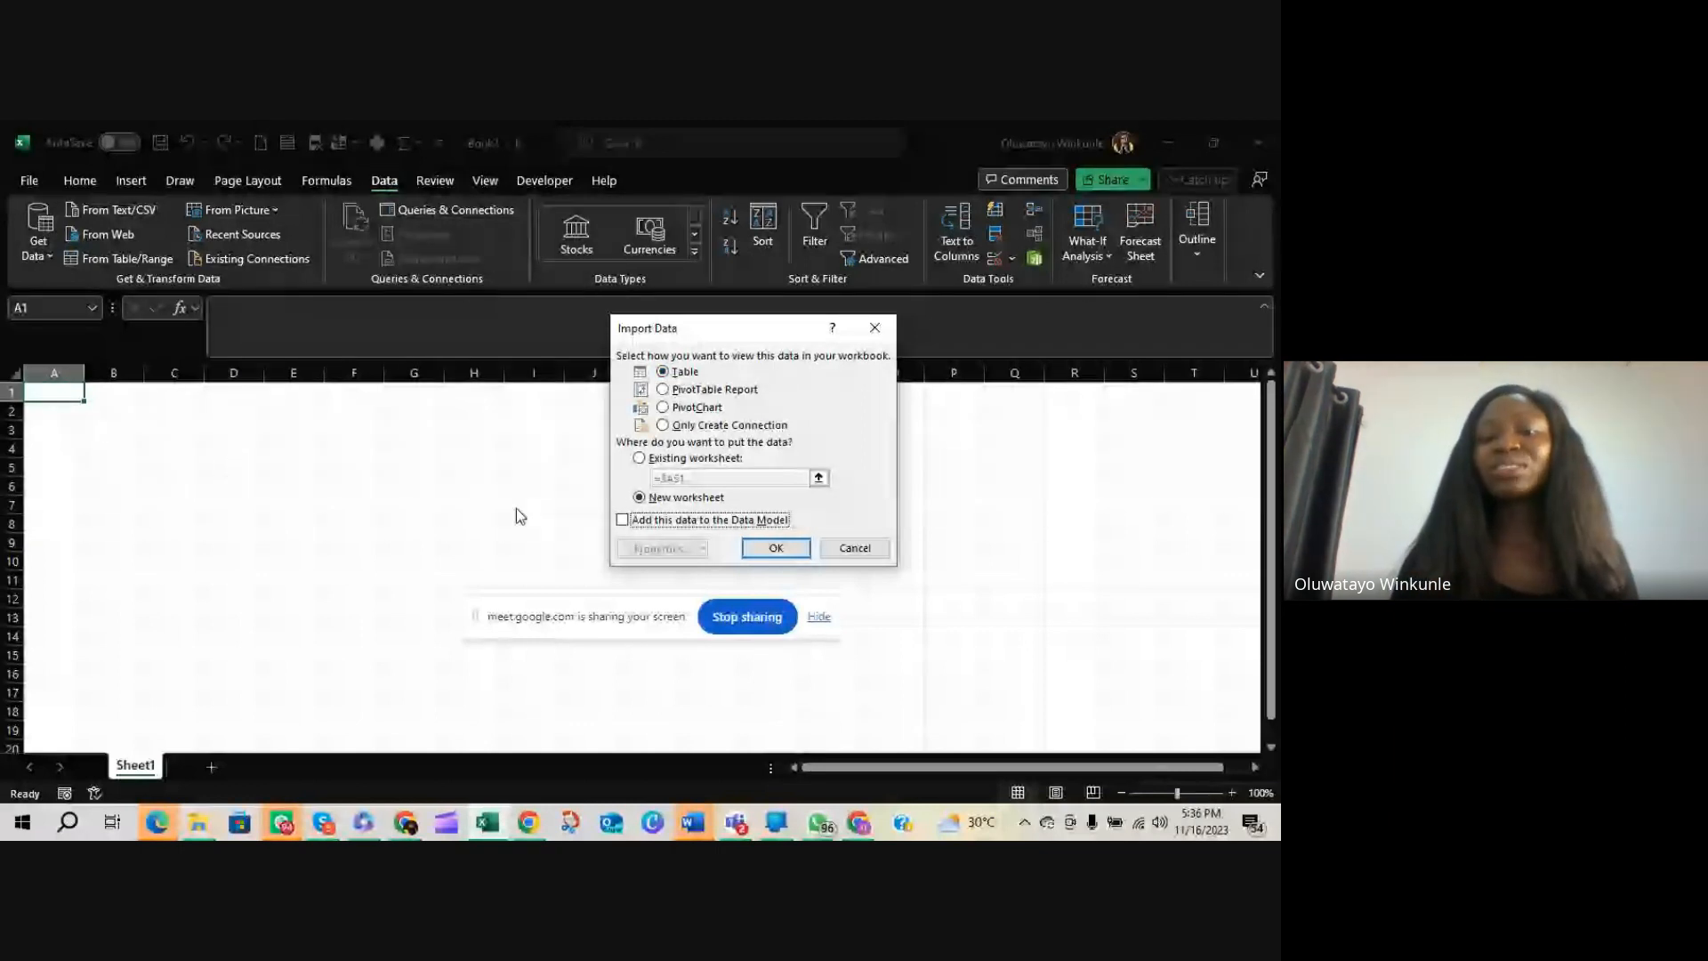
pyautogui.click(623, 521)
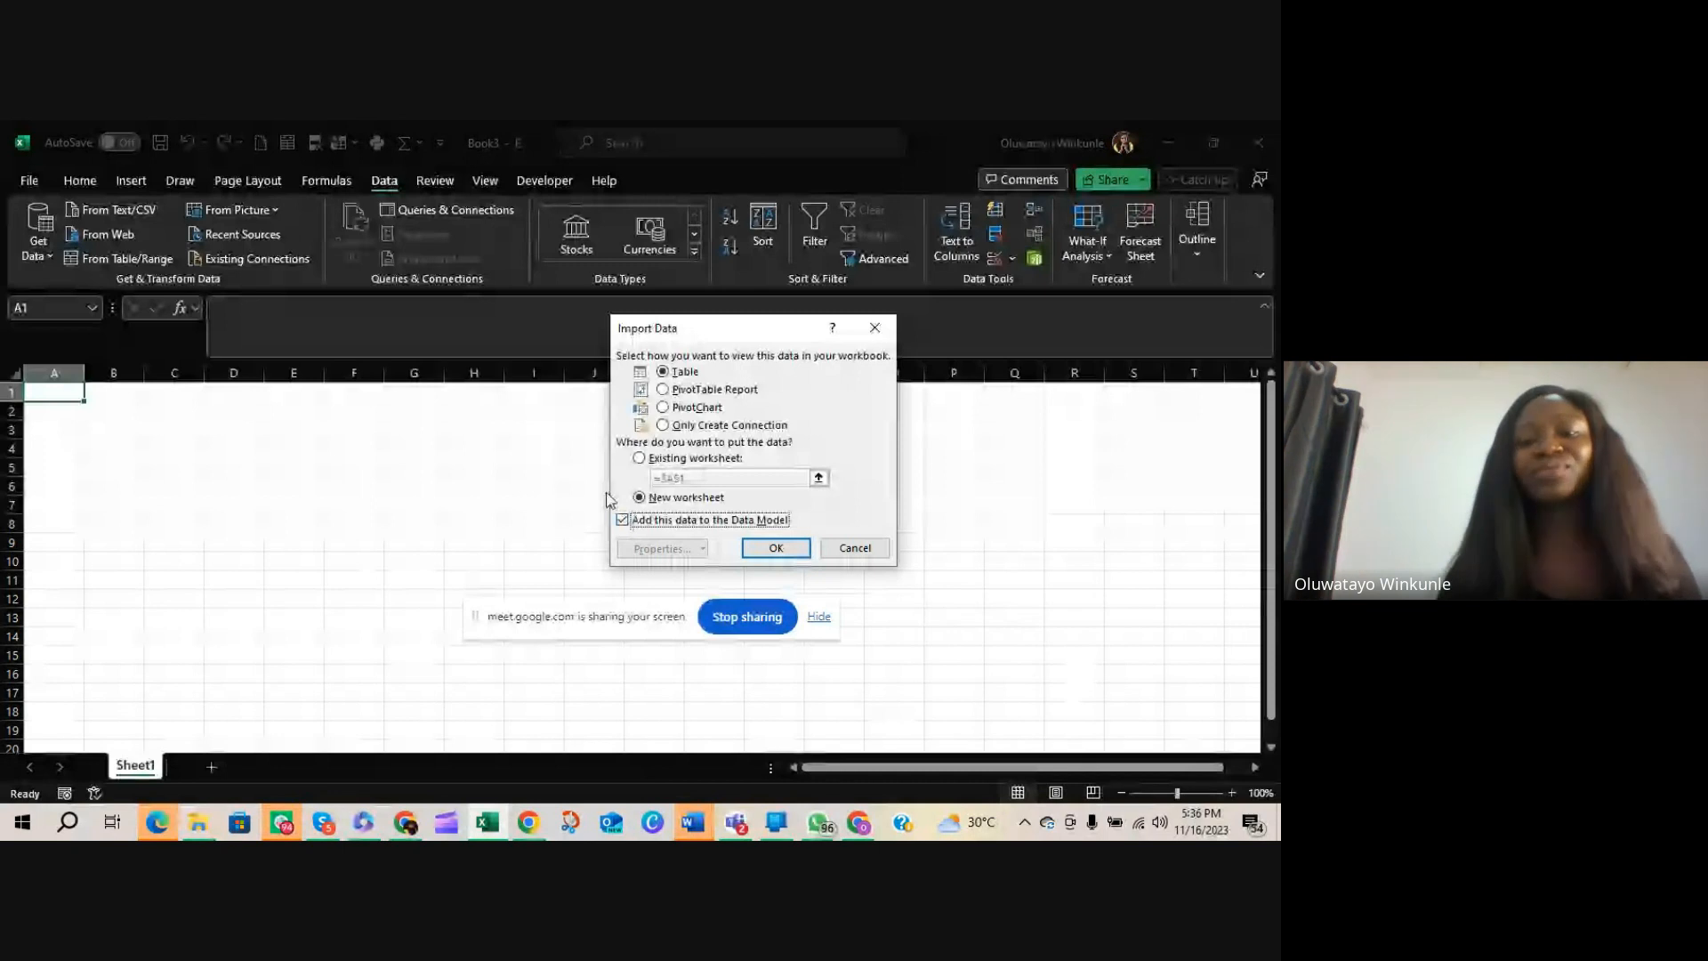
pyautogui.click(773, 549)
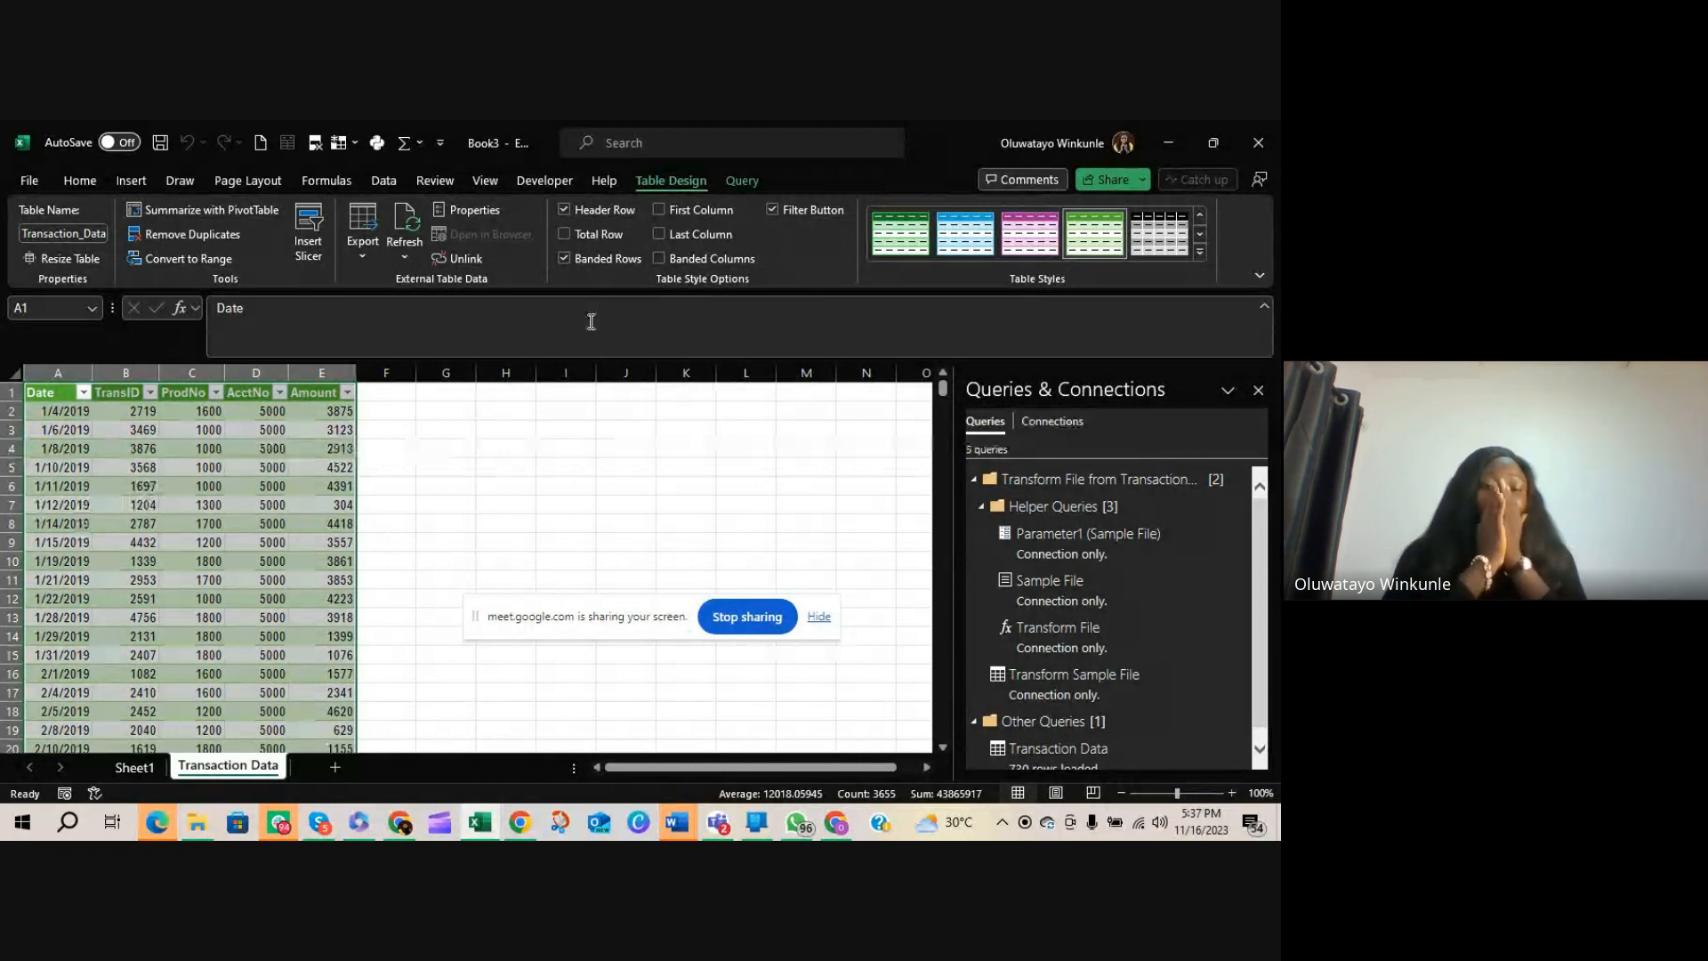
pyautogui.click(257, 468)
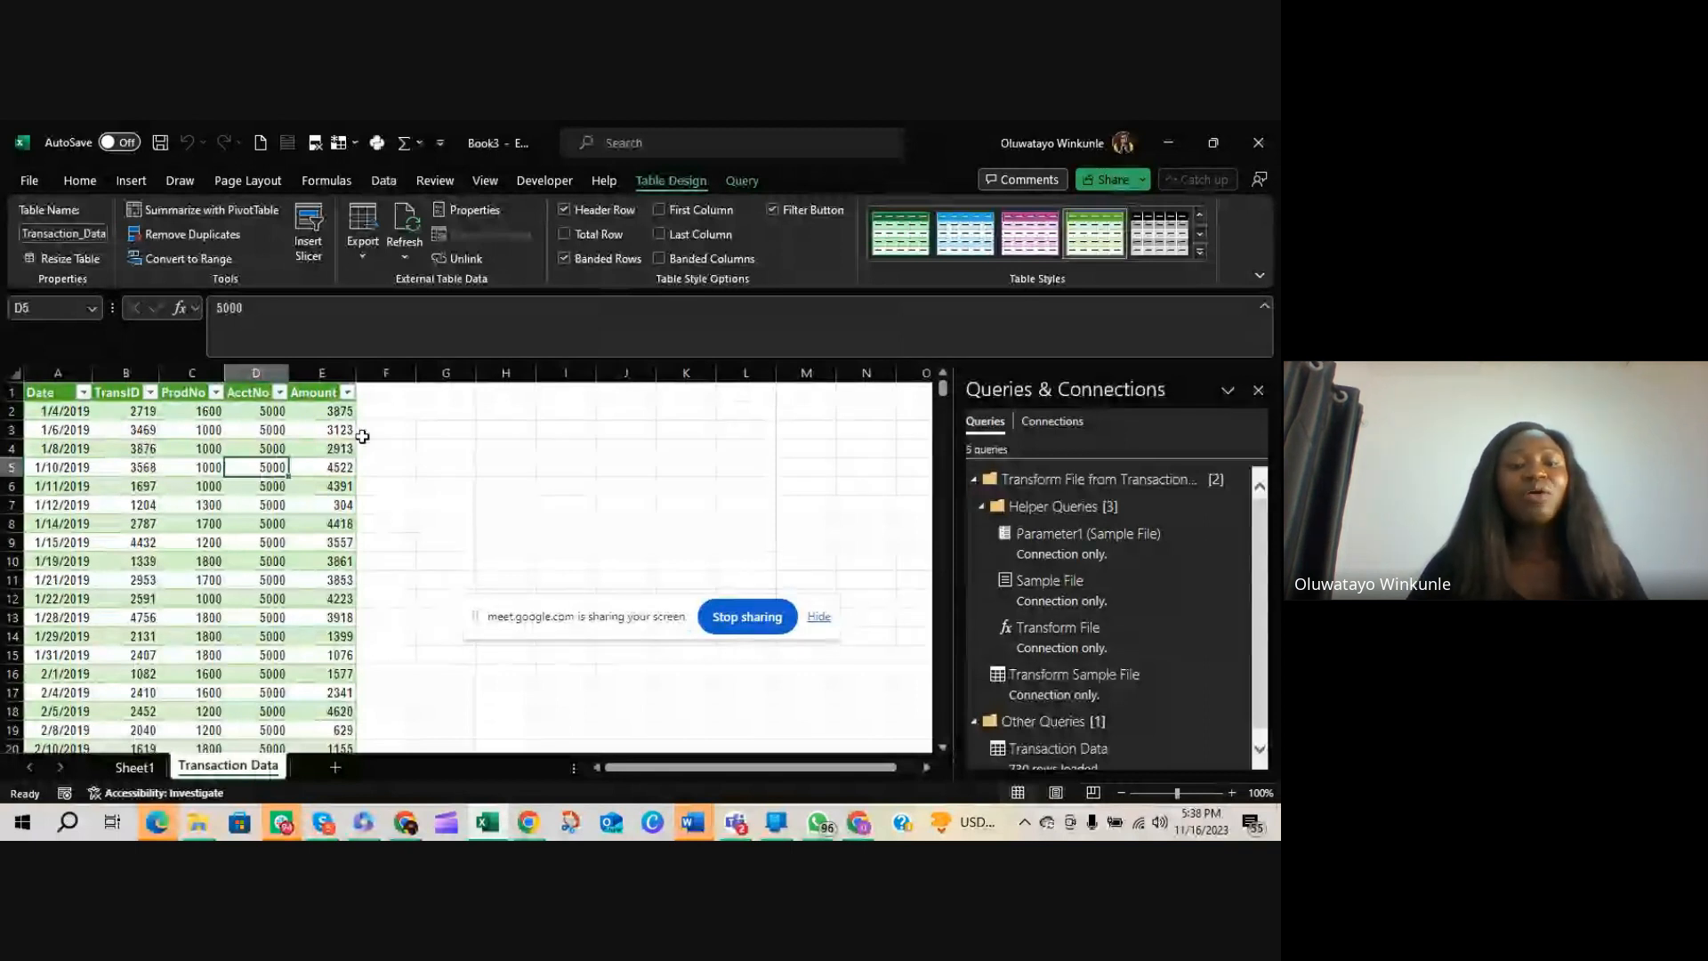
pyautogui.click(251, 542)
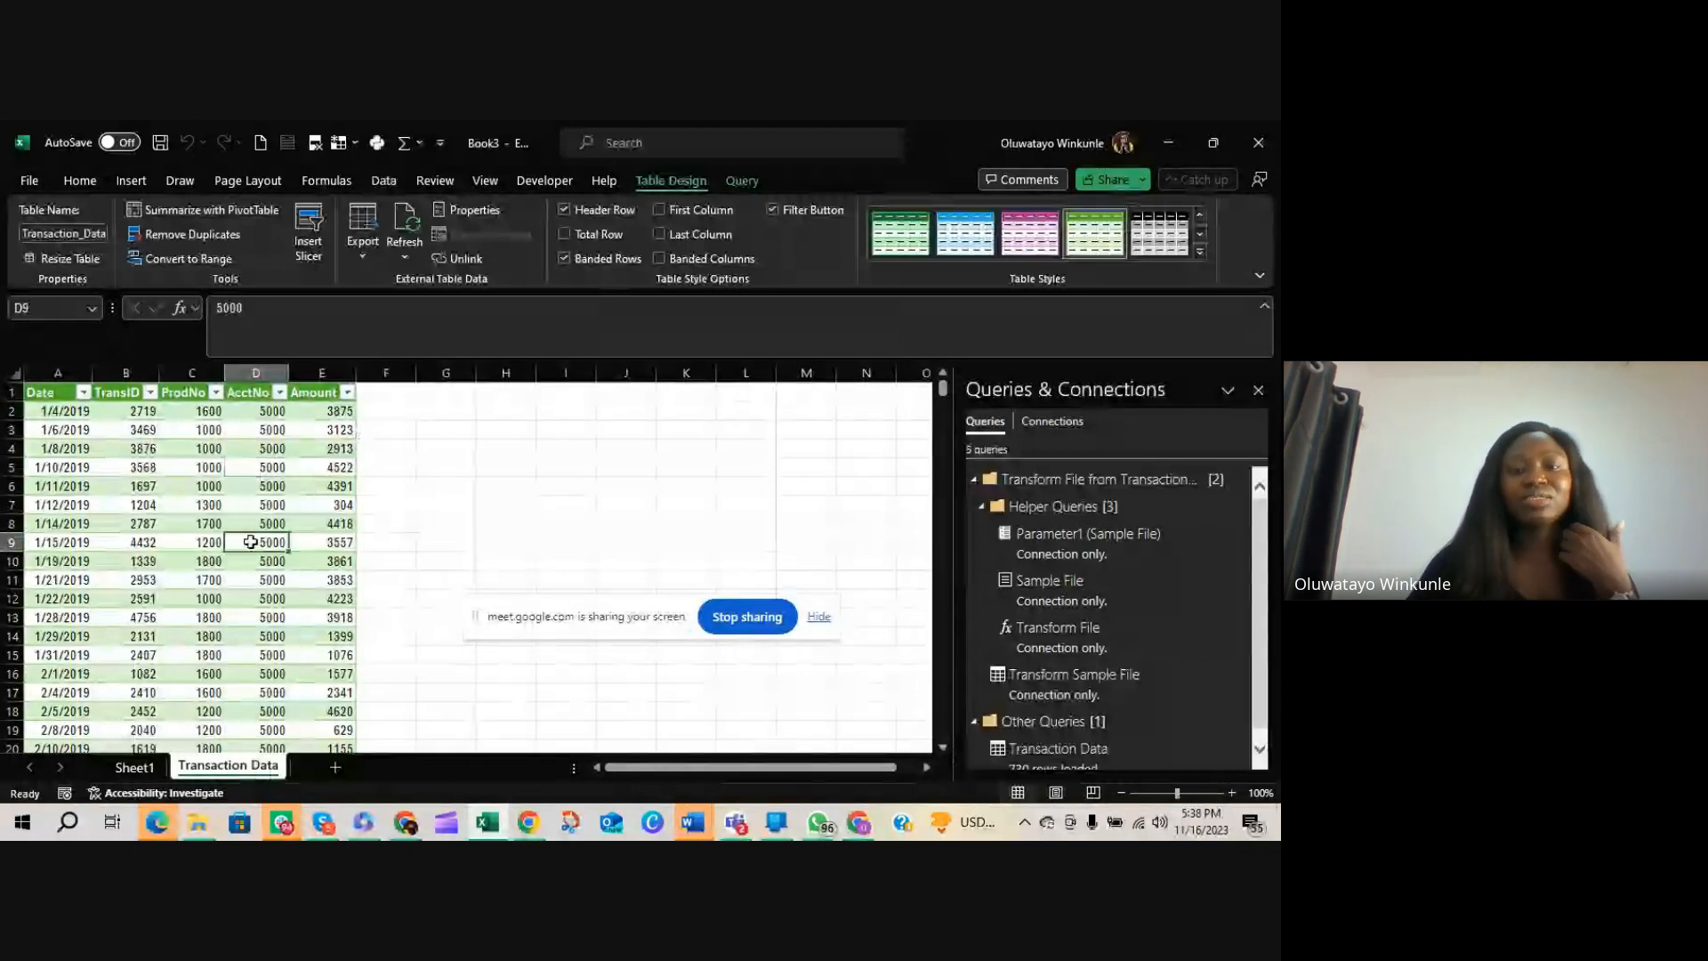
pyautogui.click(207, 489)
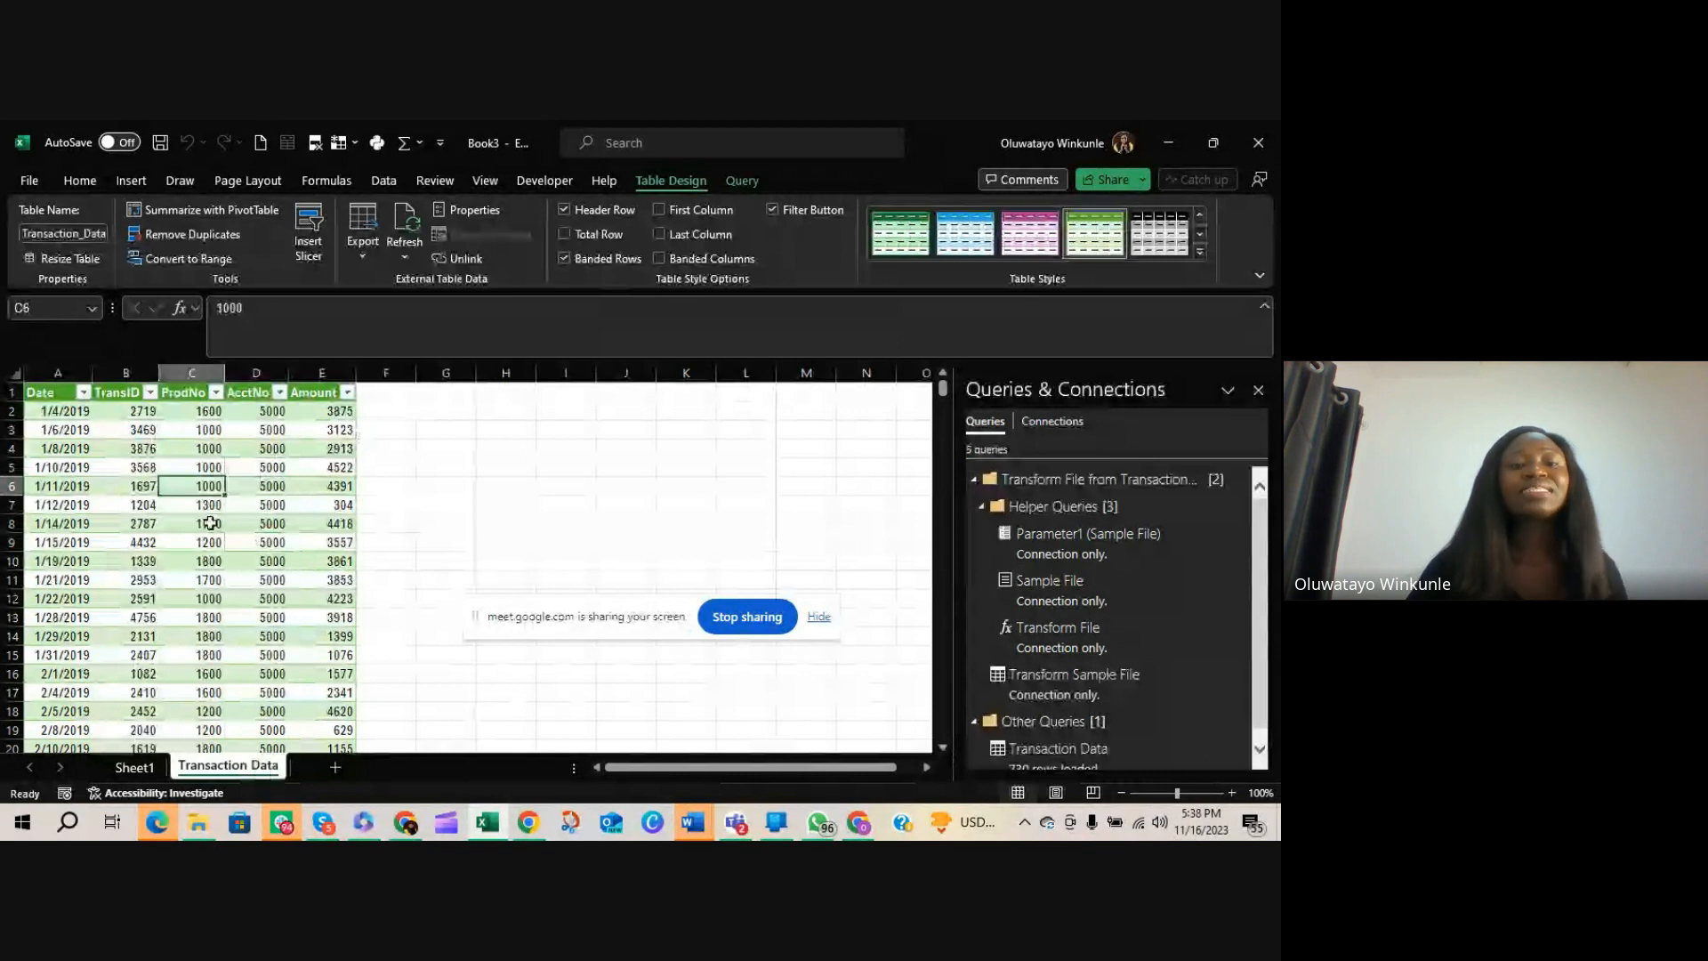
pyautogui.click(183, 576)
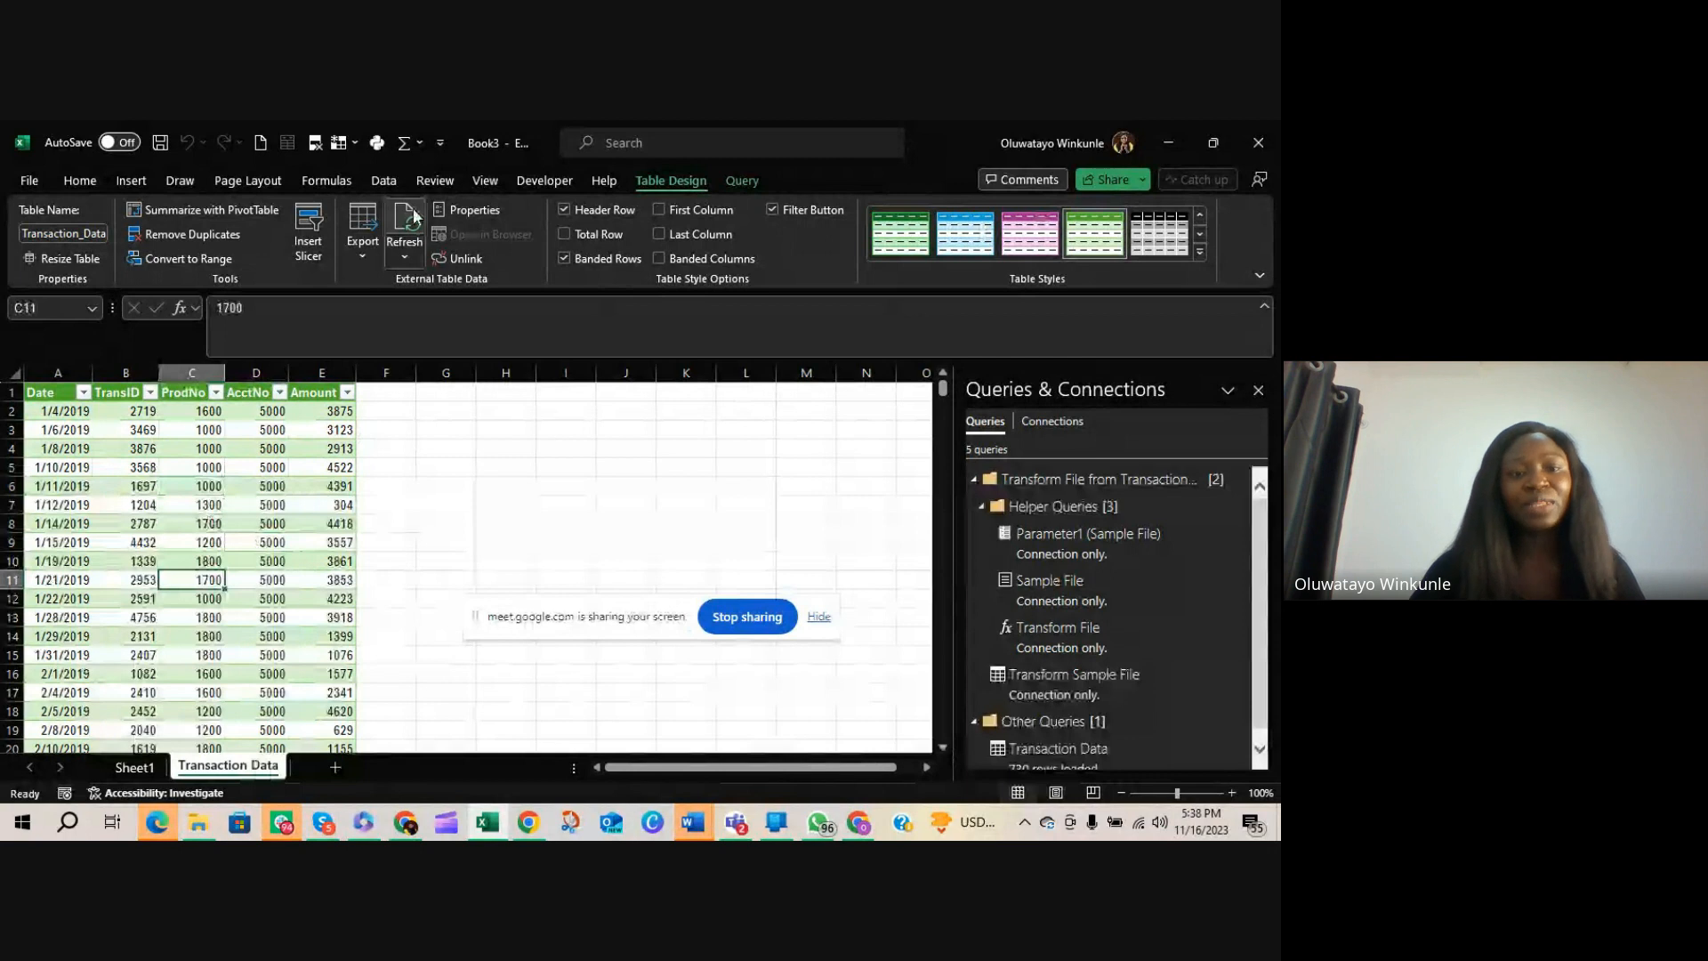
pyautogui.click(382, 184)
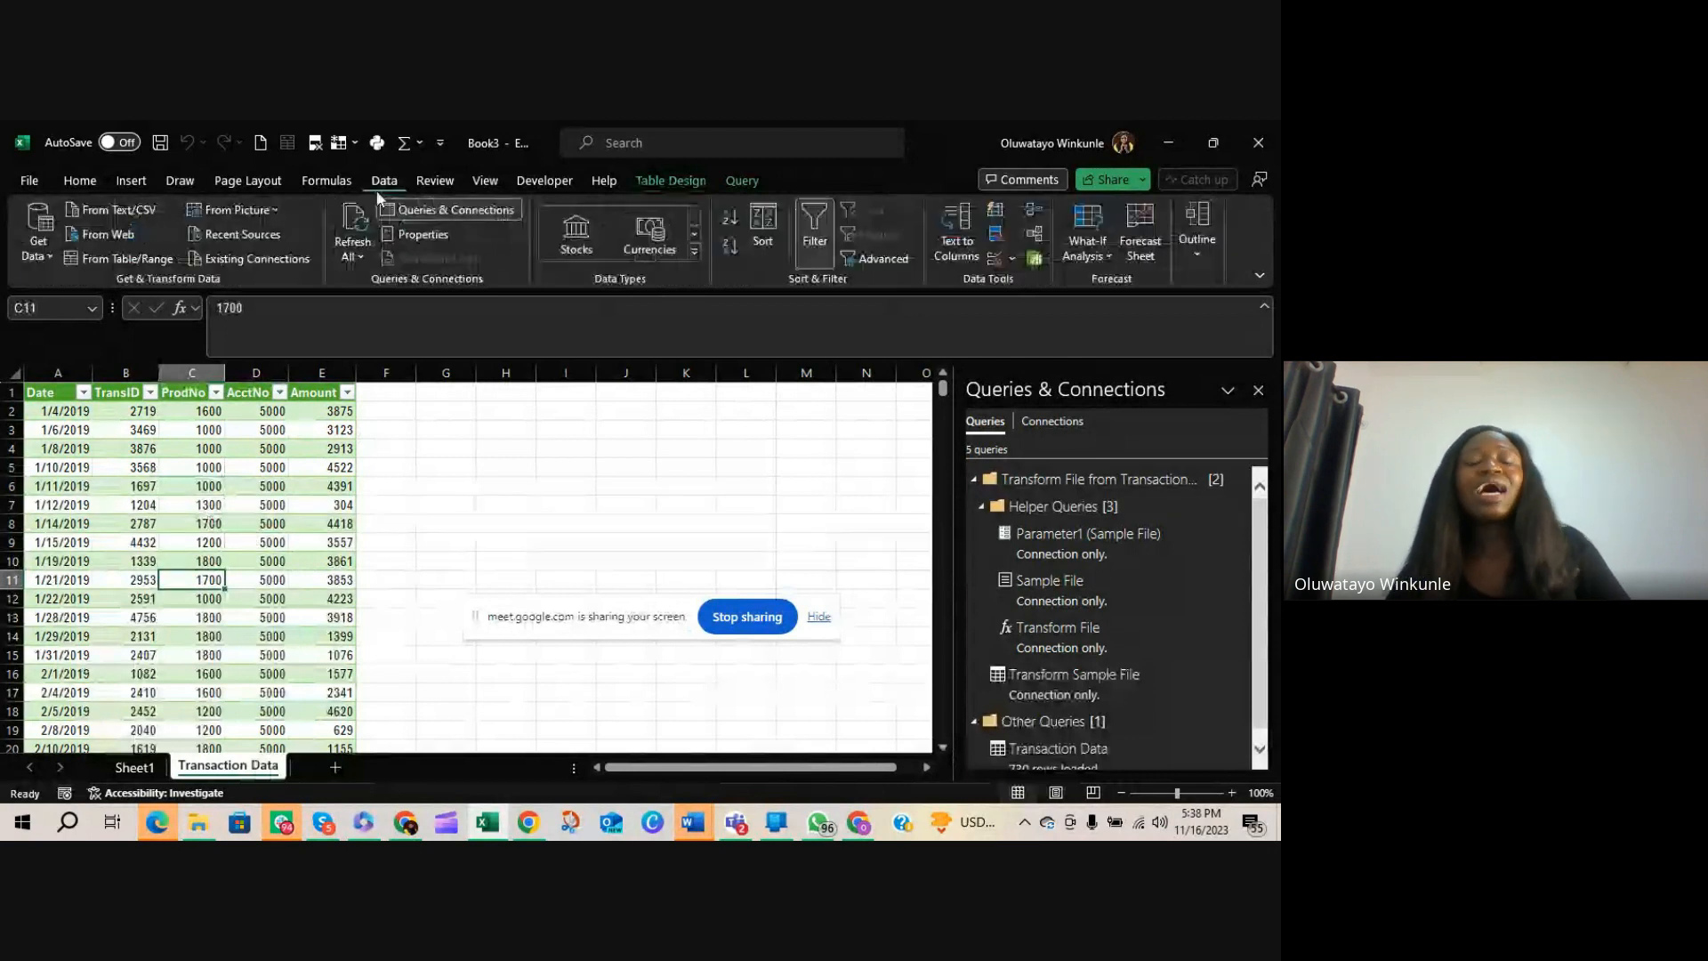
pyautogui.click(235, 504)
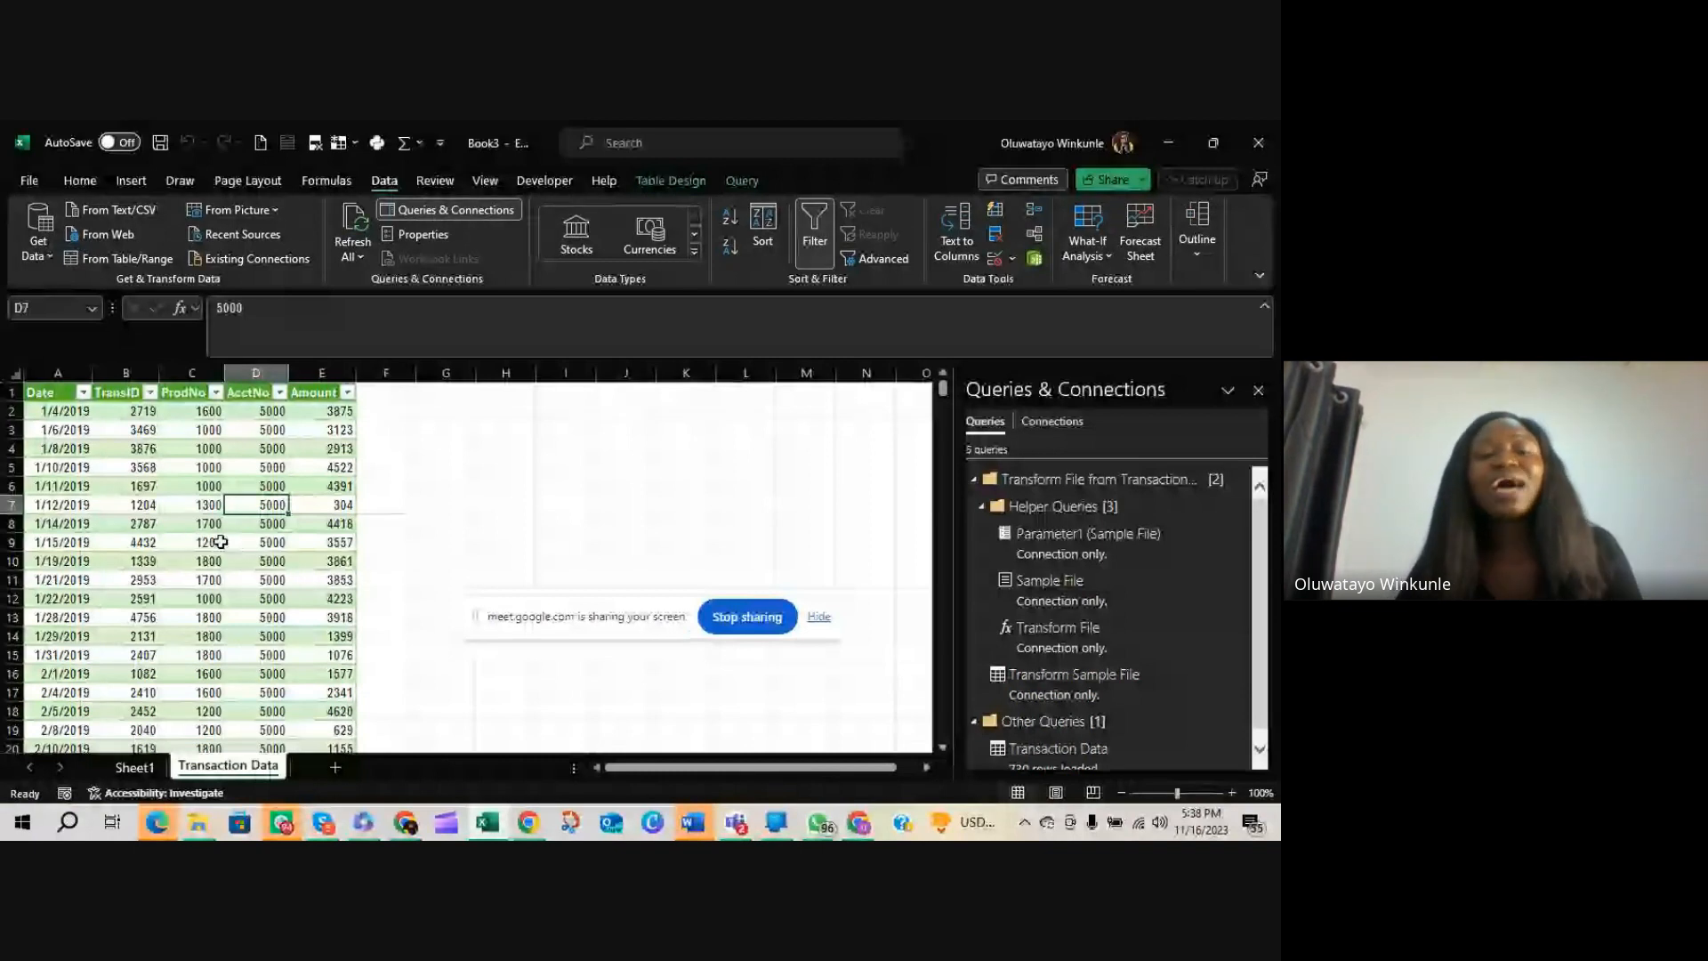
pyautogui.click(189, 565)
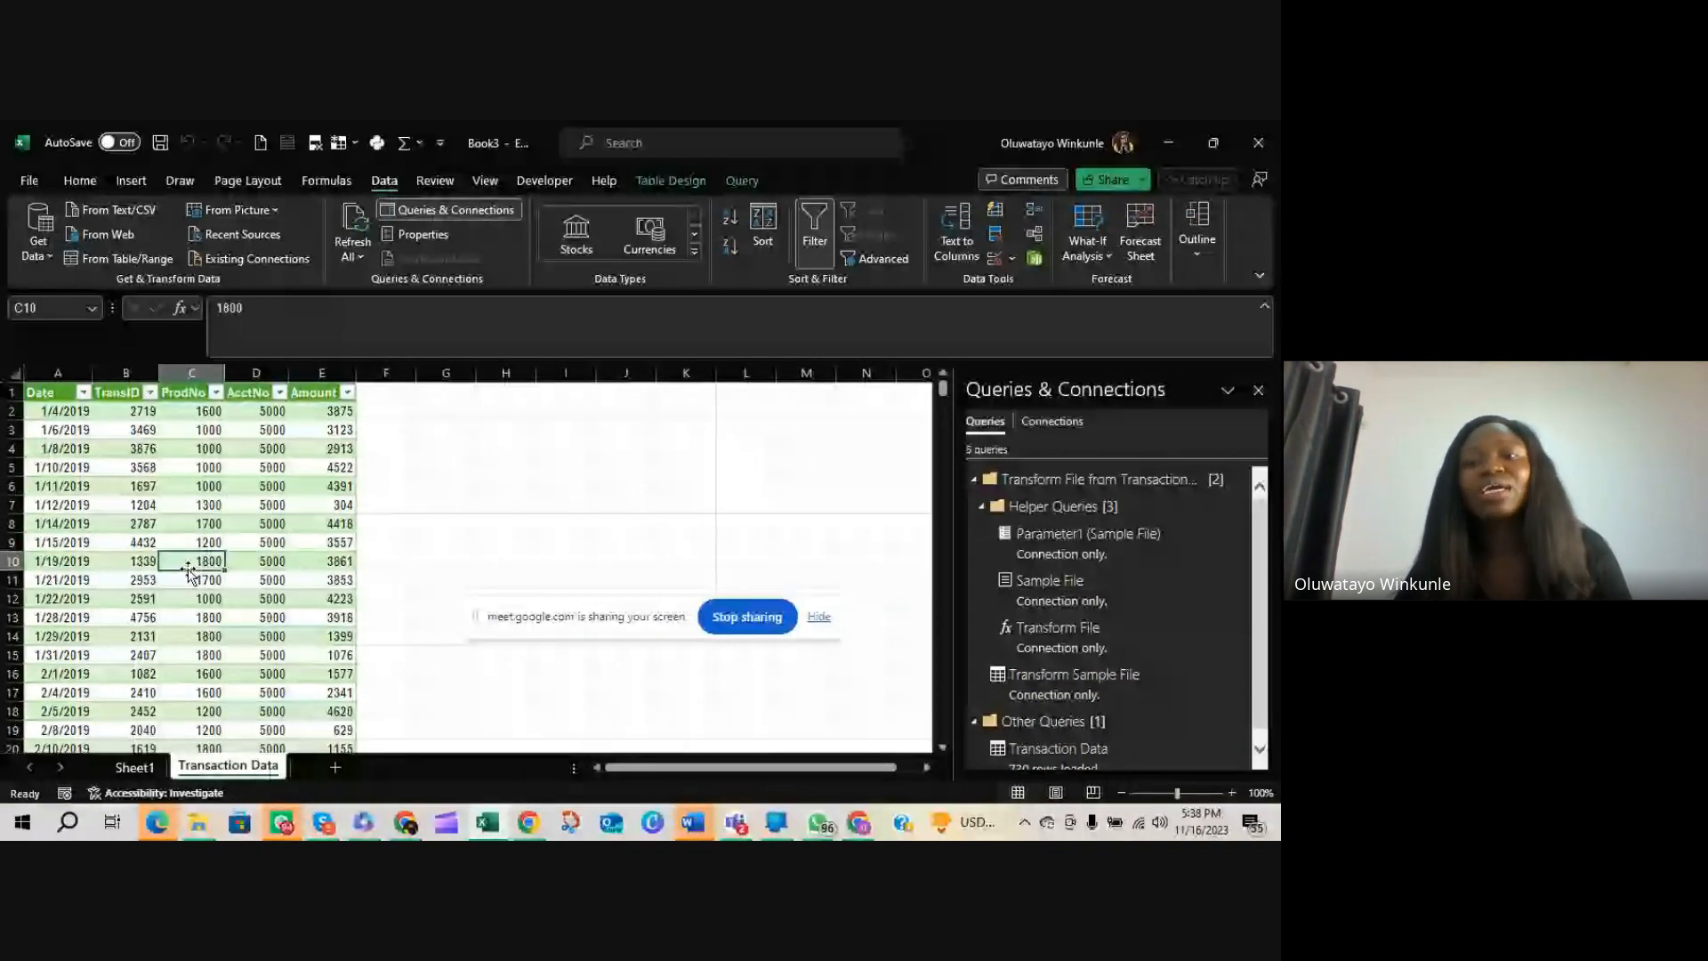
# Check the Microsoft Power Pivot for Excel entry in the COM Add-ins list and close the list without applying changes
pyautogui.click(30, 180)
pyautogui.click(53, 744)
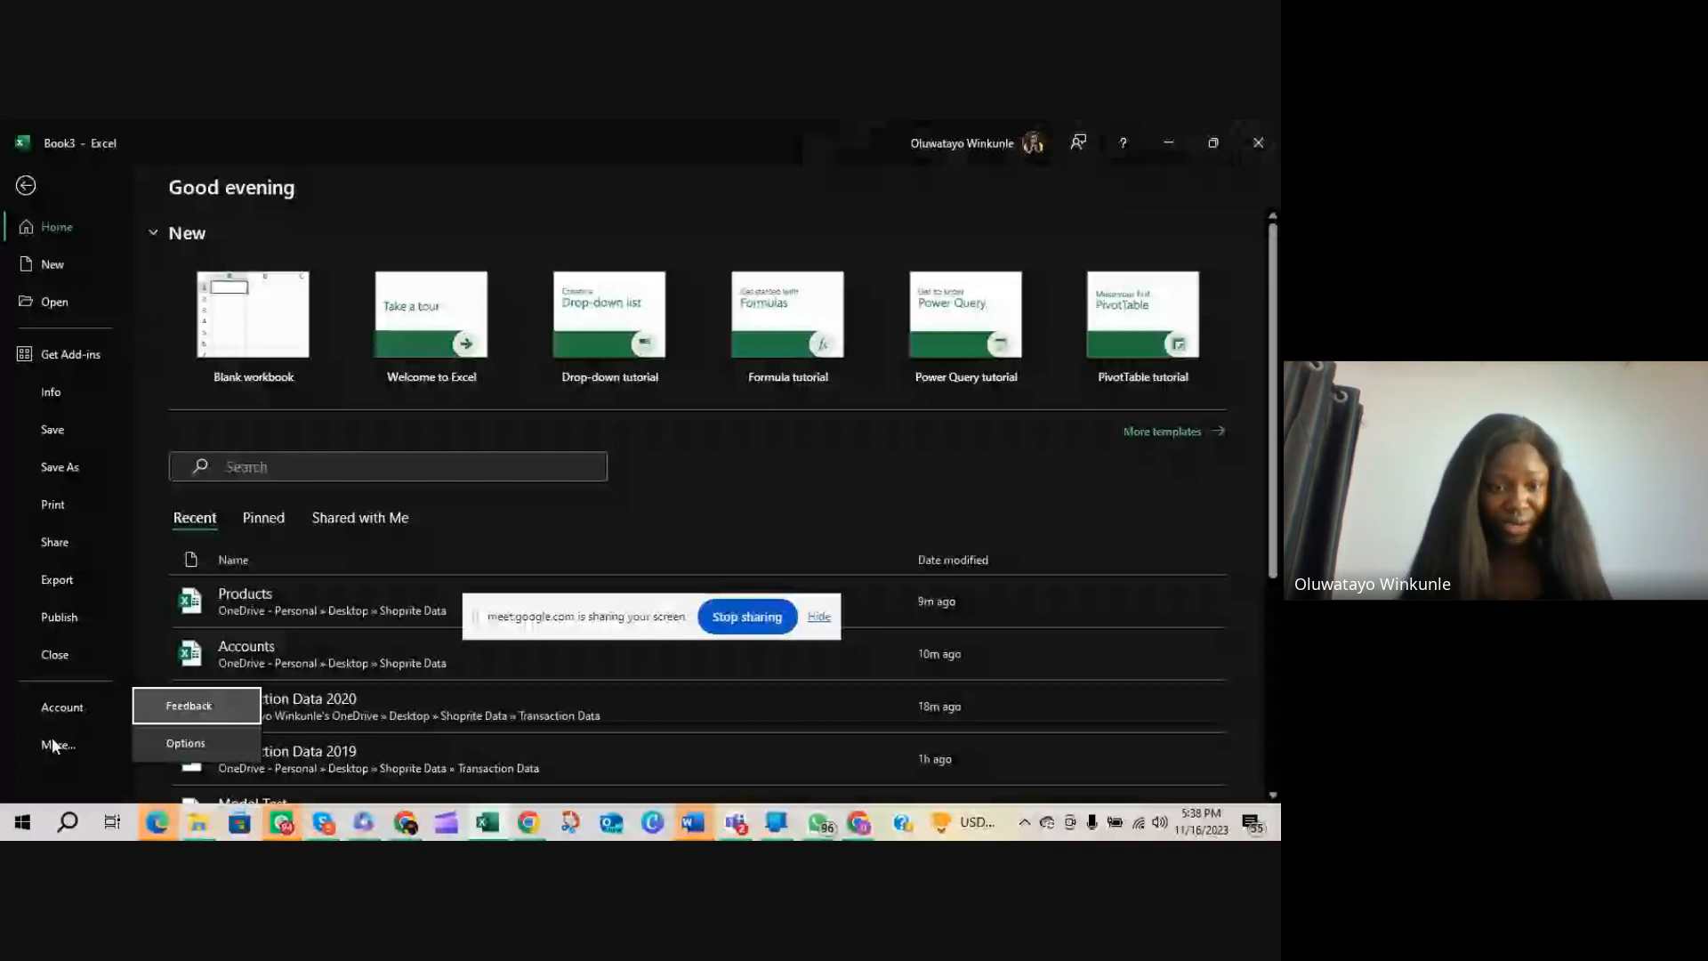
pyautogui.click(148, 750)
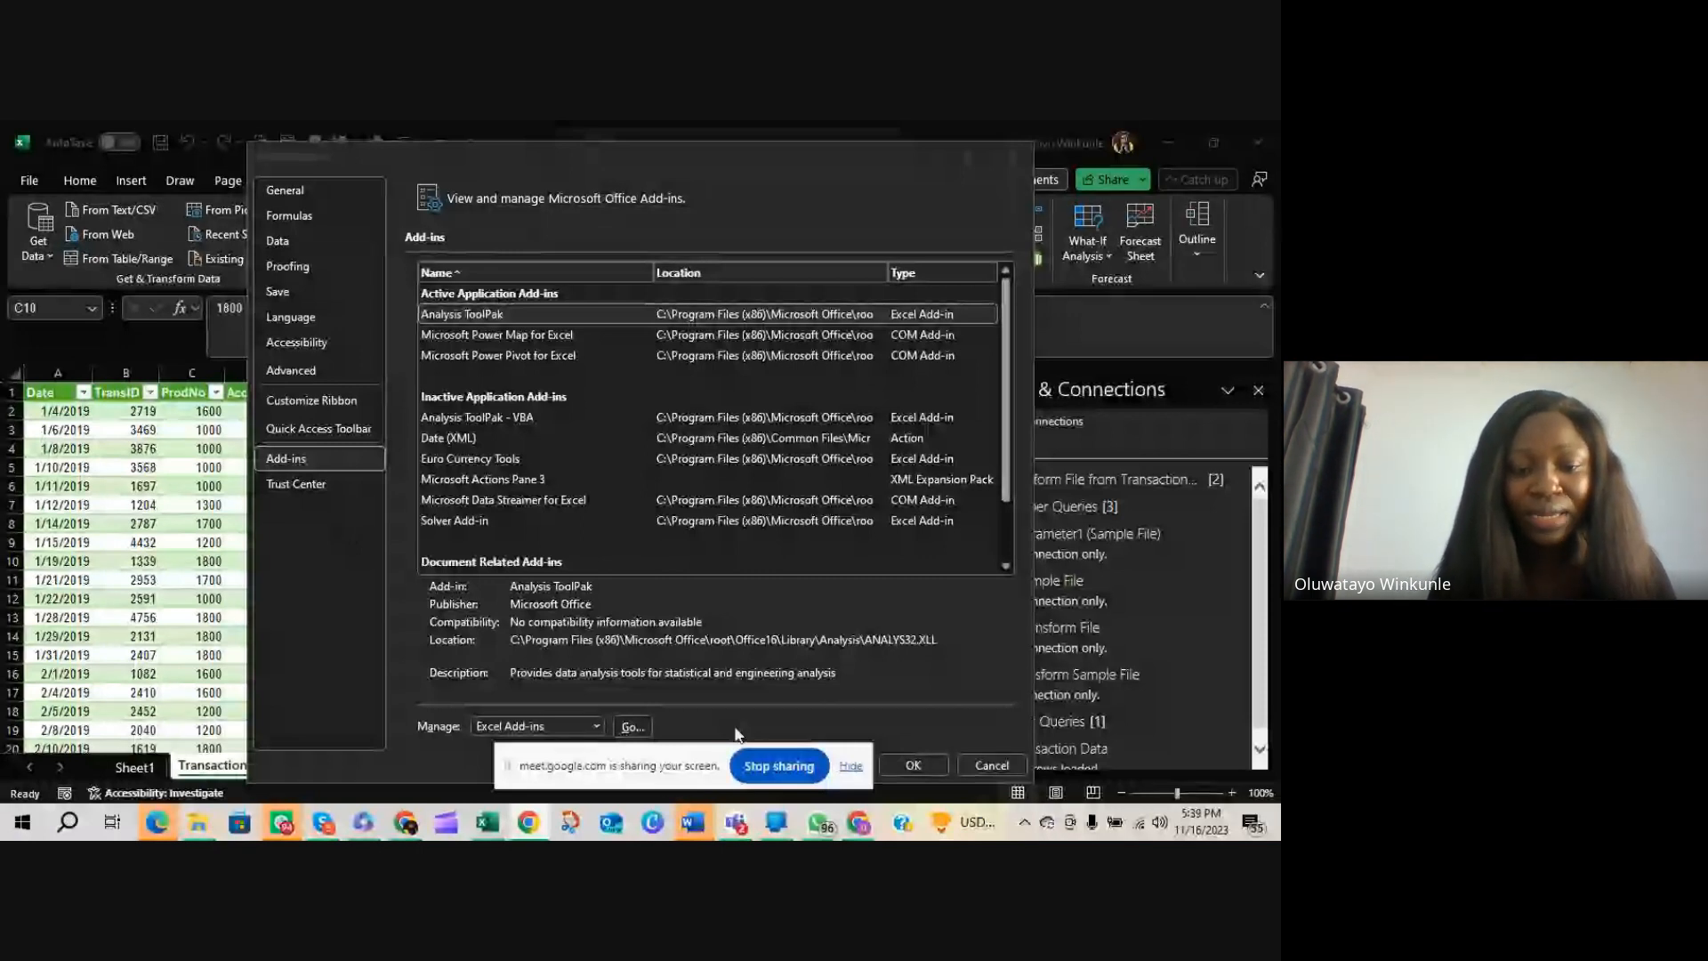
pyautogui.moveTo(572, 771); pyautogui.dragTo(588, 794)
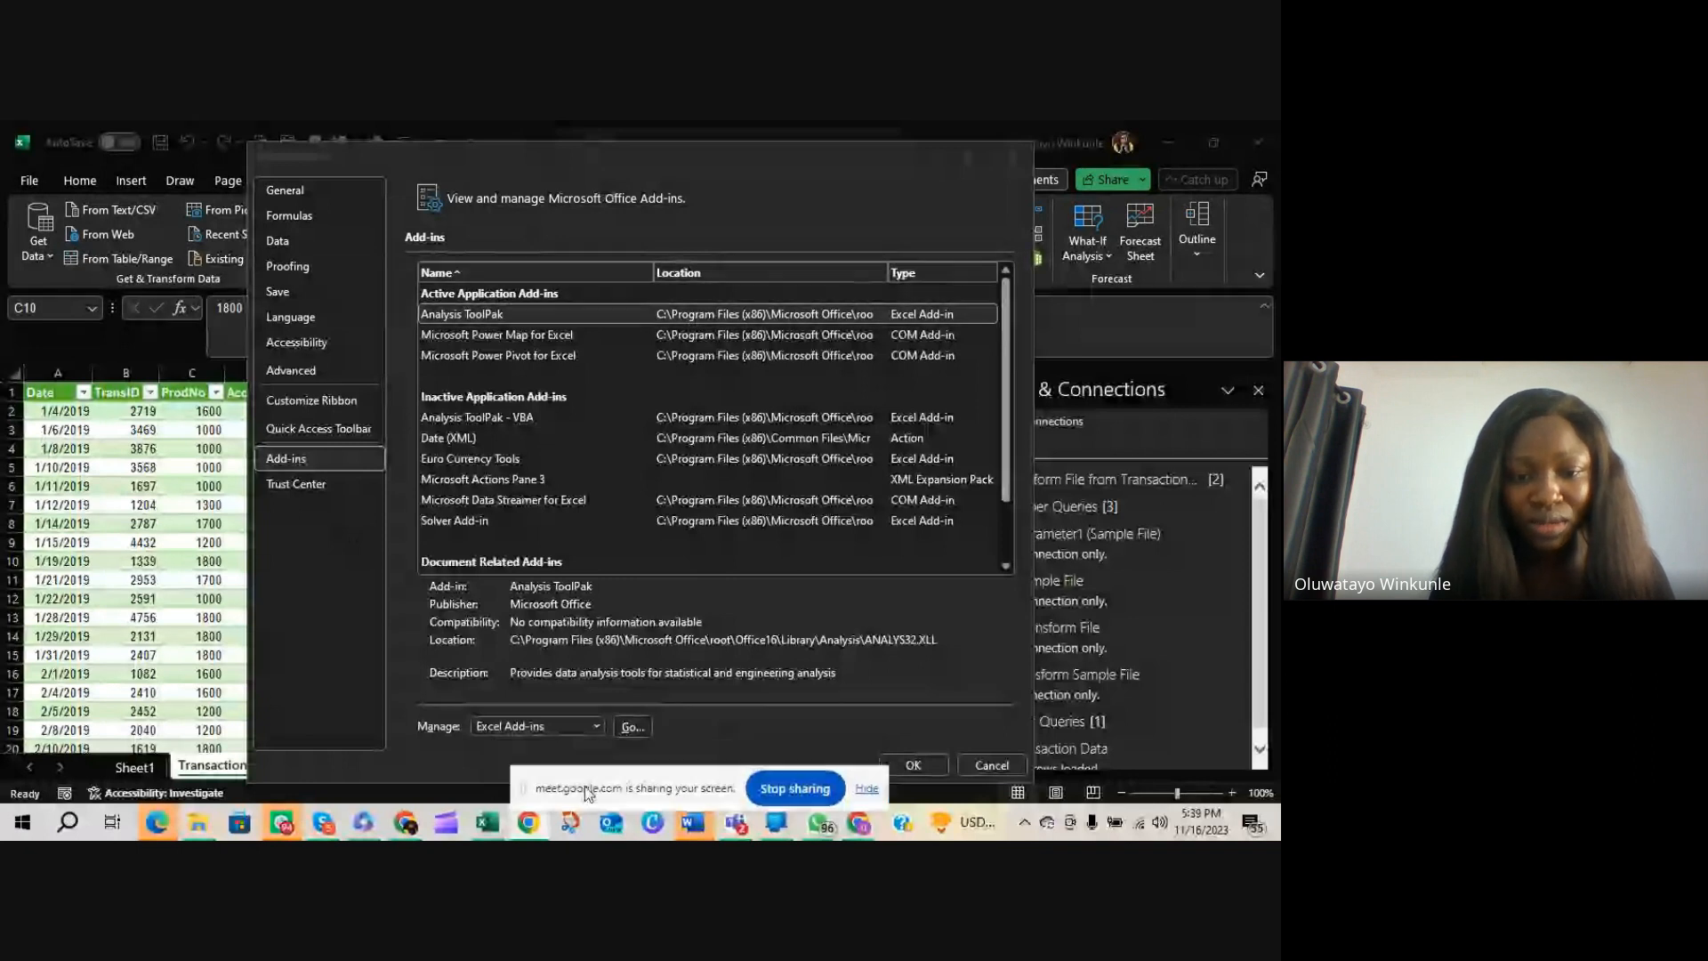
pyautogui.click(562, 726)
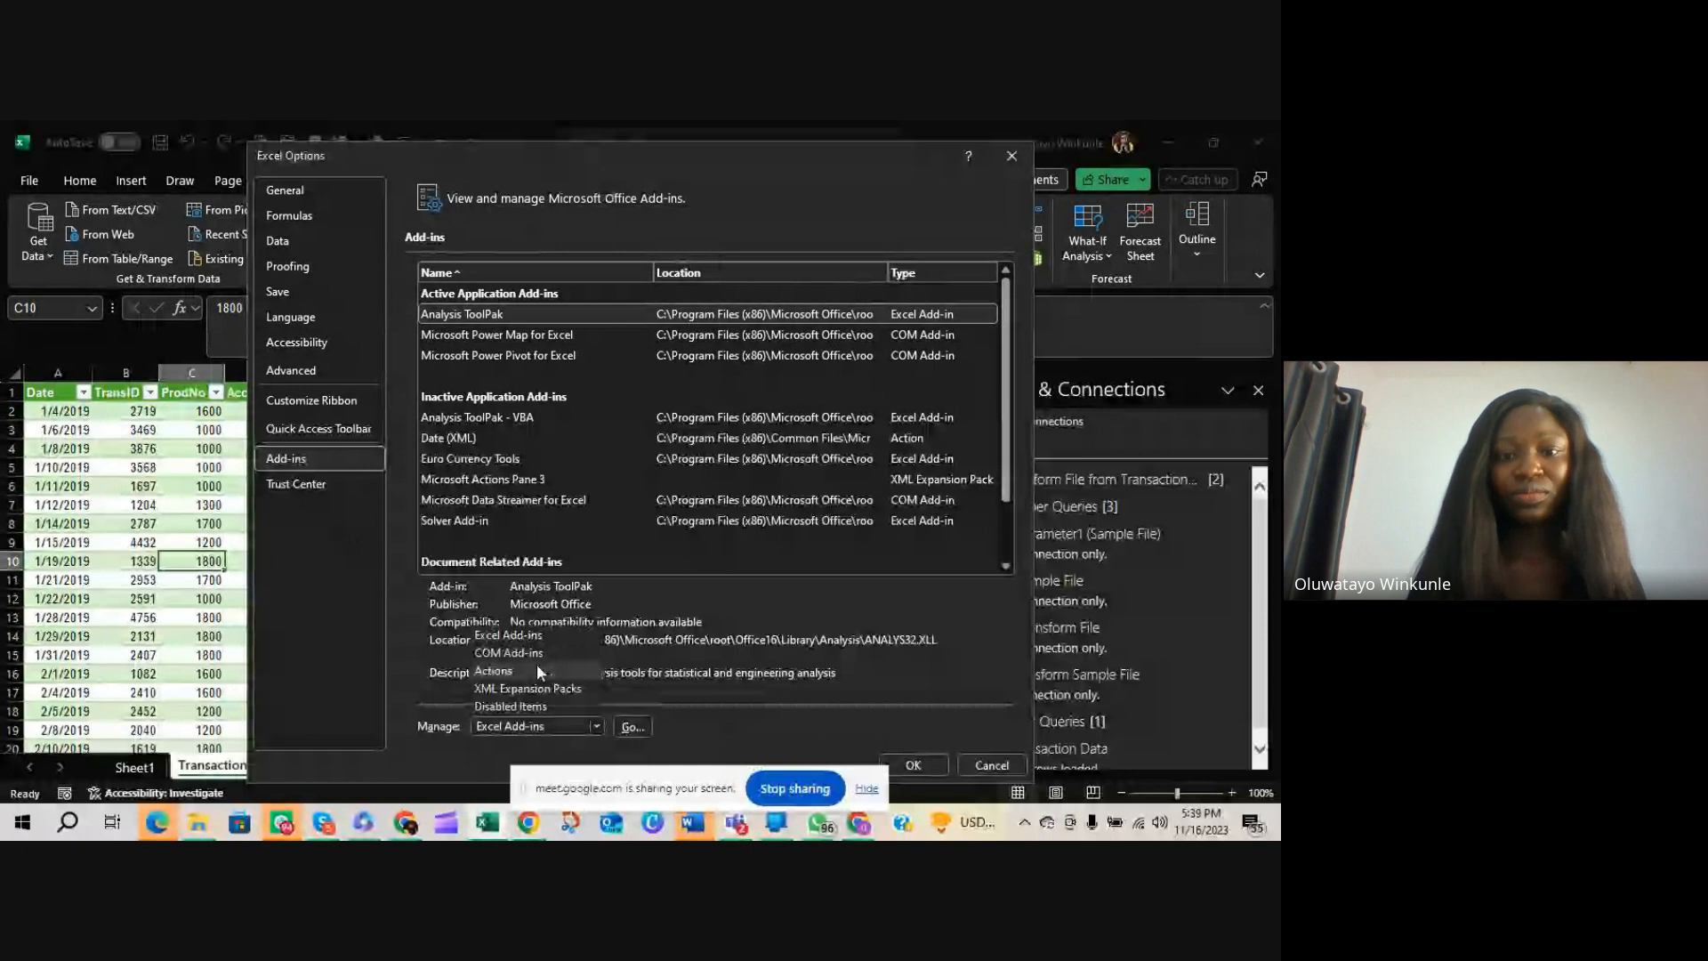
pyautogui.click(512, 652)
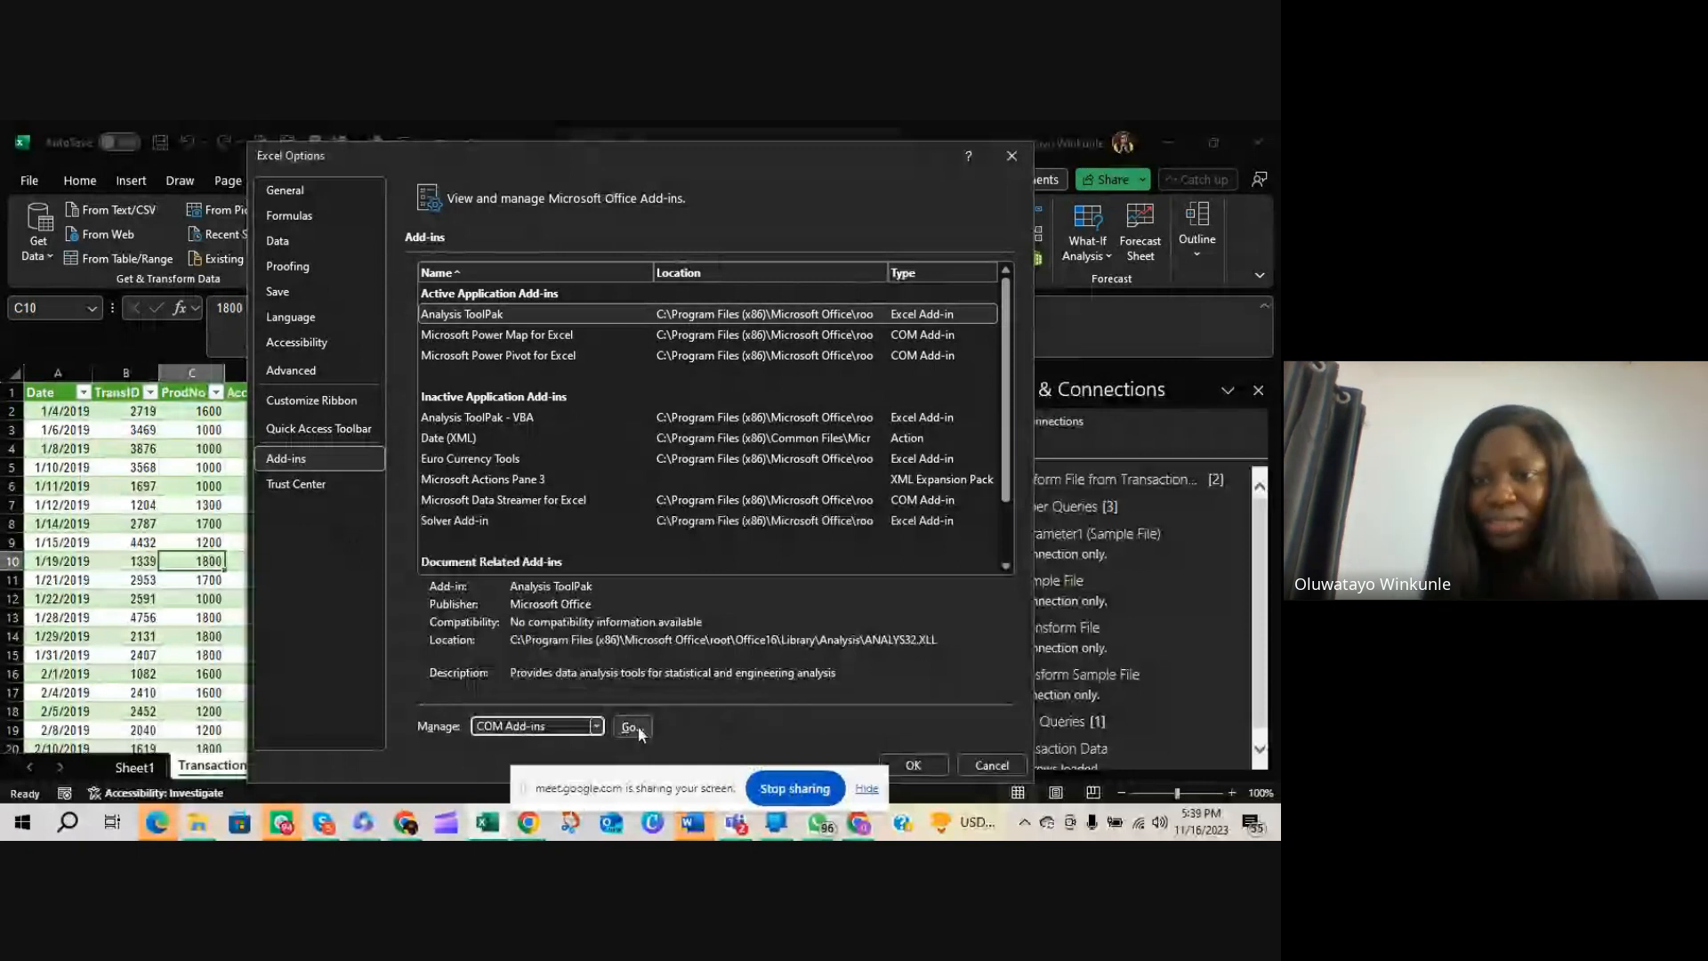
pyautogui.click(633, 727)
pyautogui.click(485, 405)
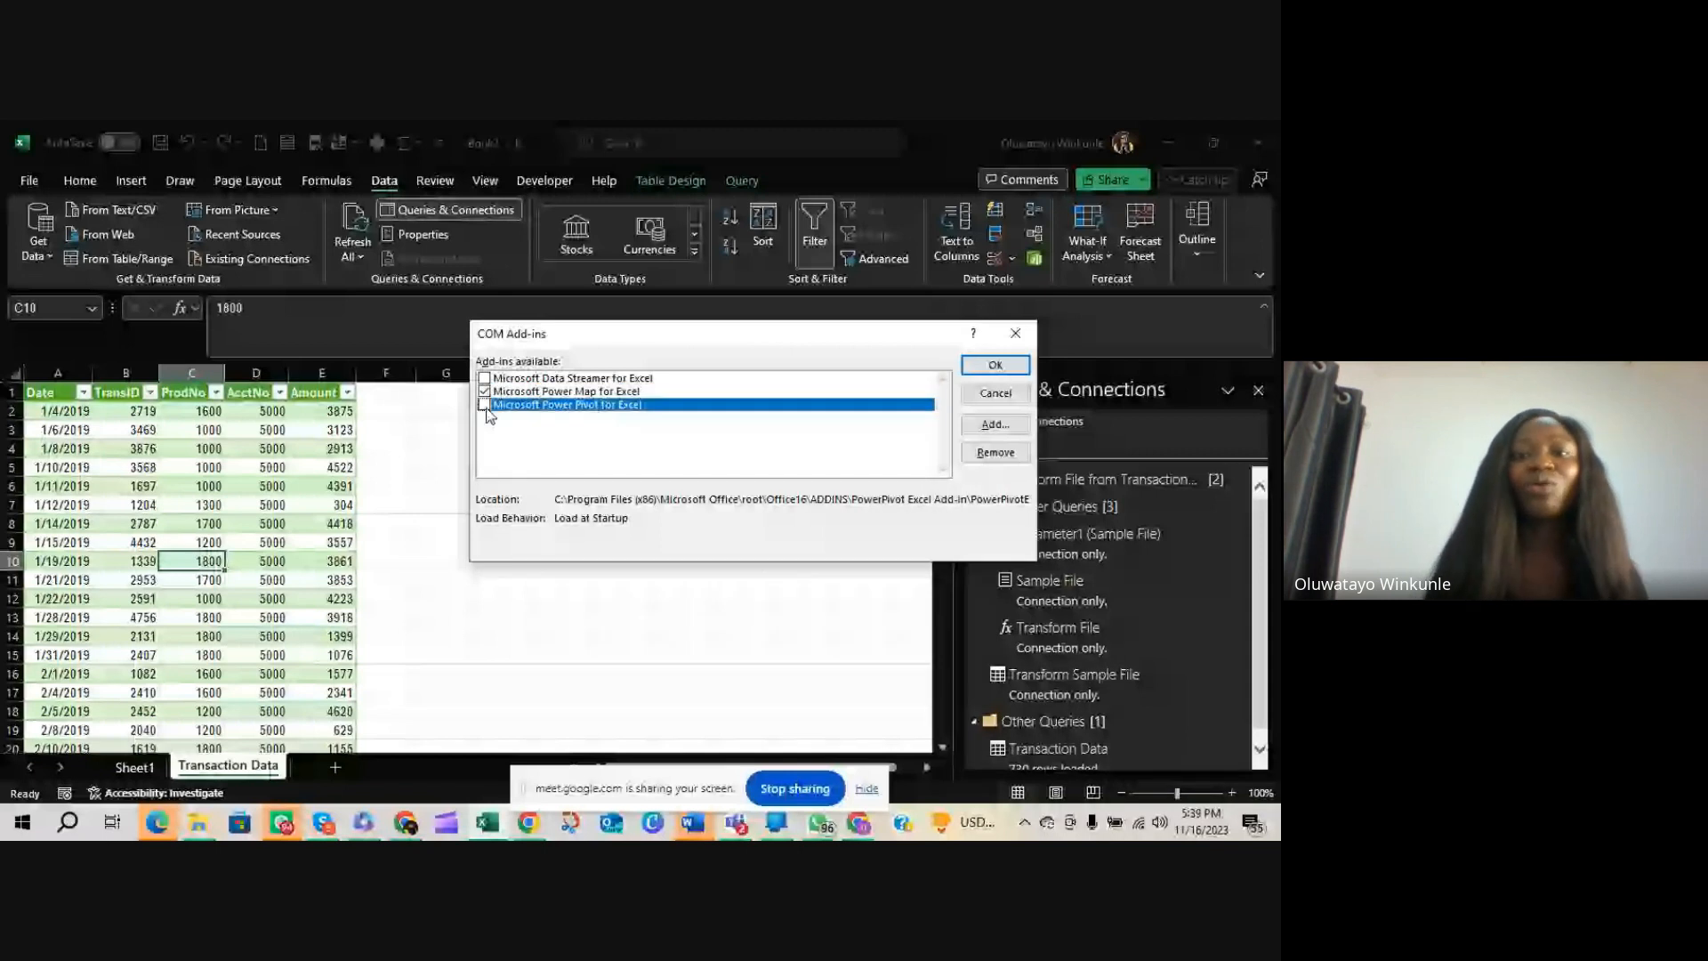
pyautogui.click(485, 405)
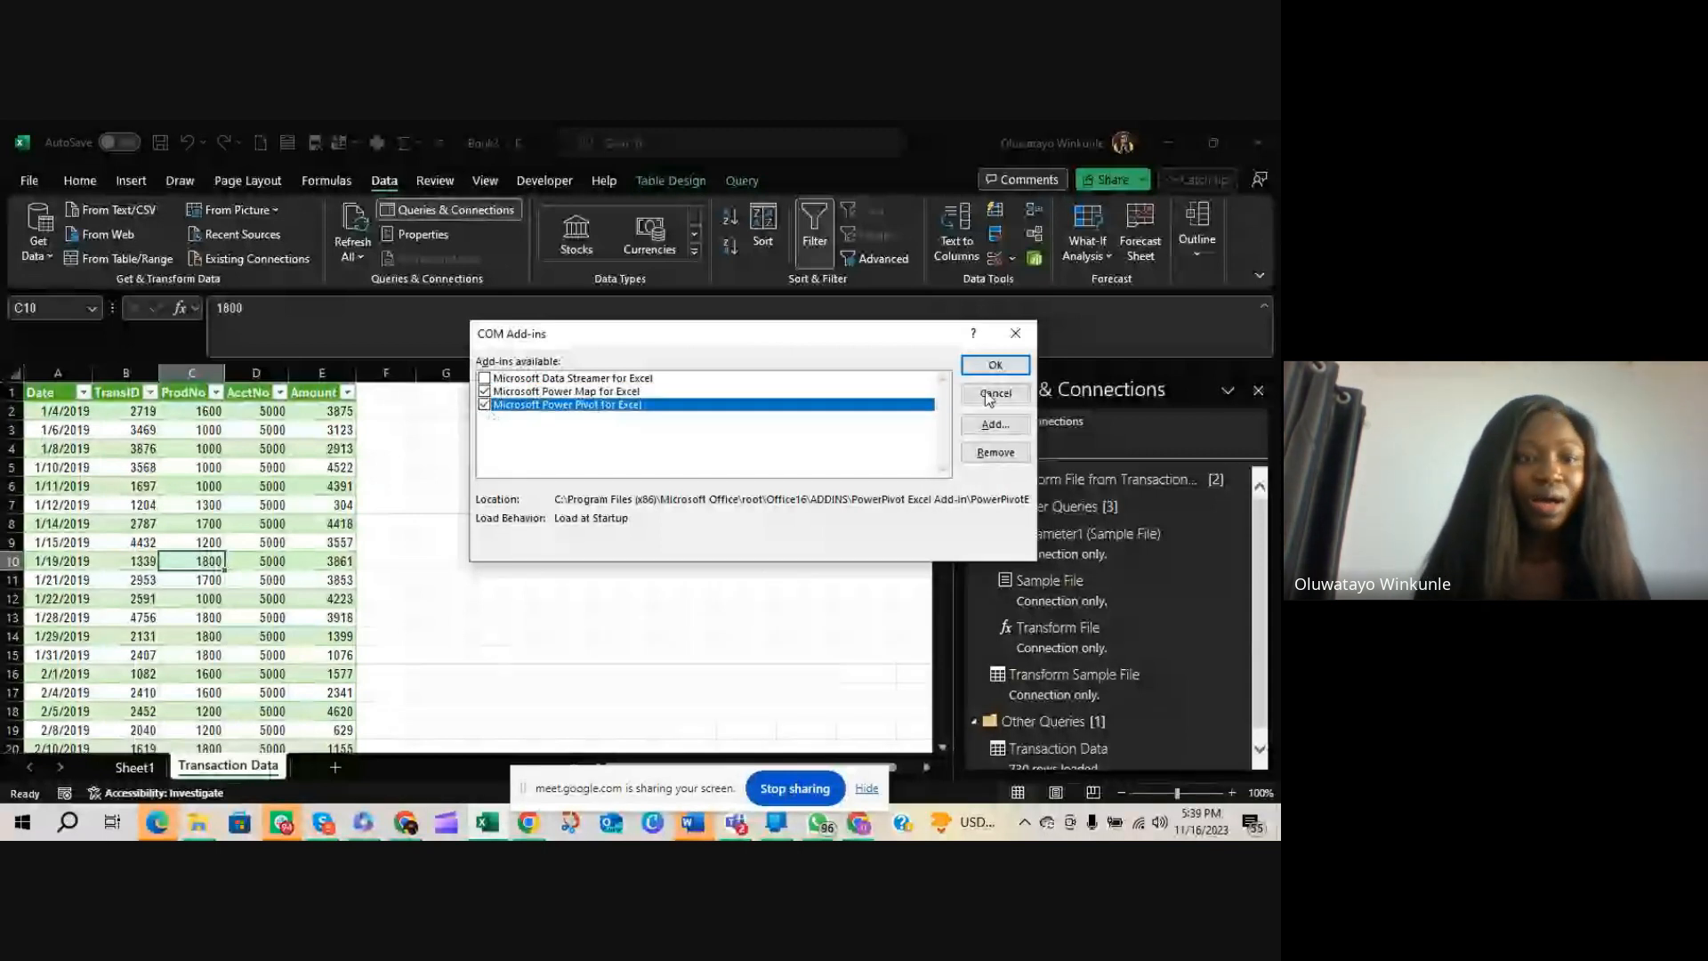
pyautogui.click(989, 394)
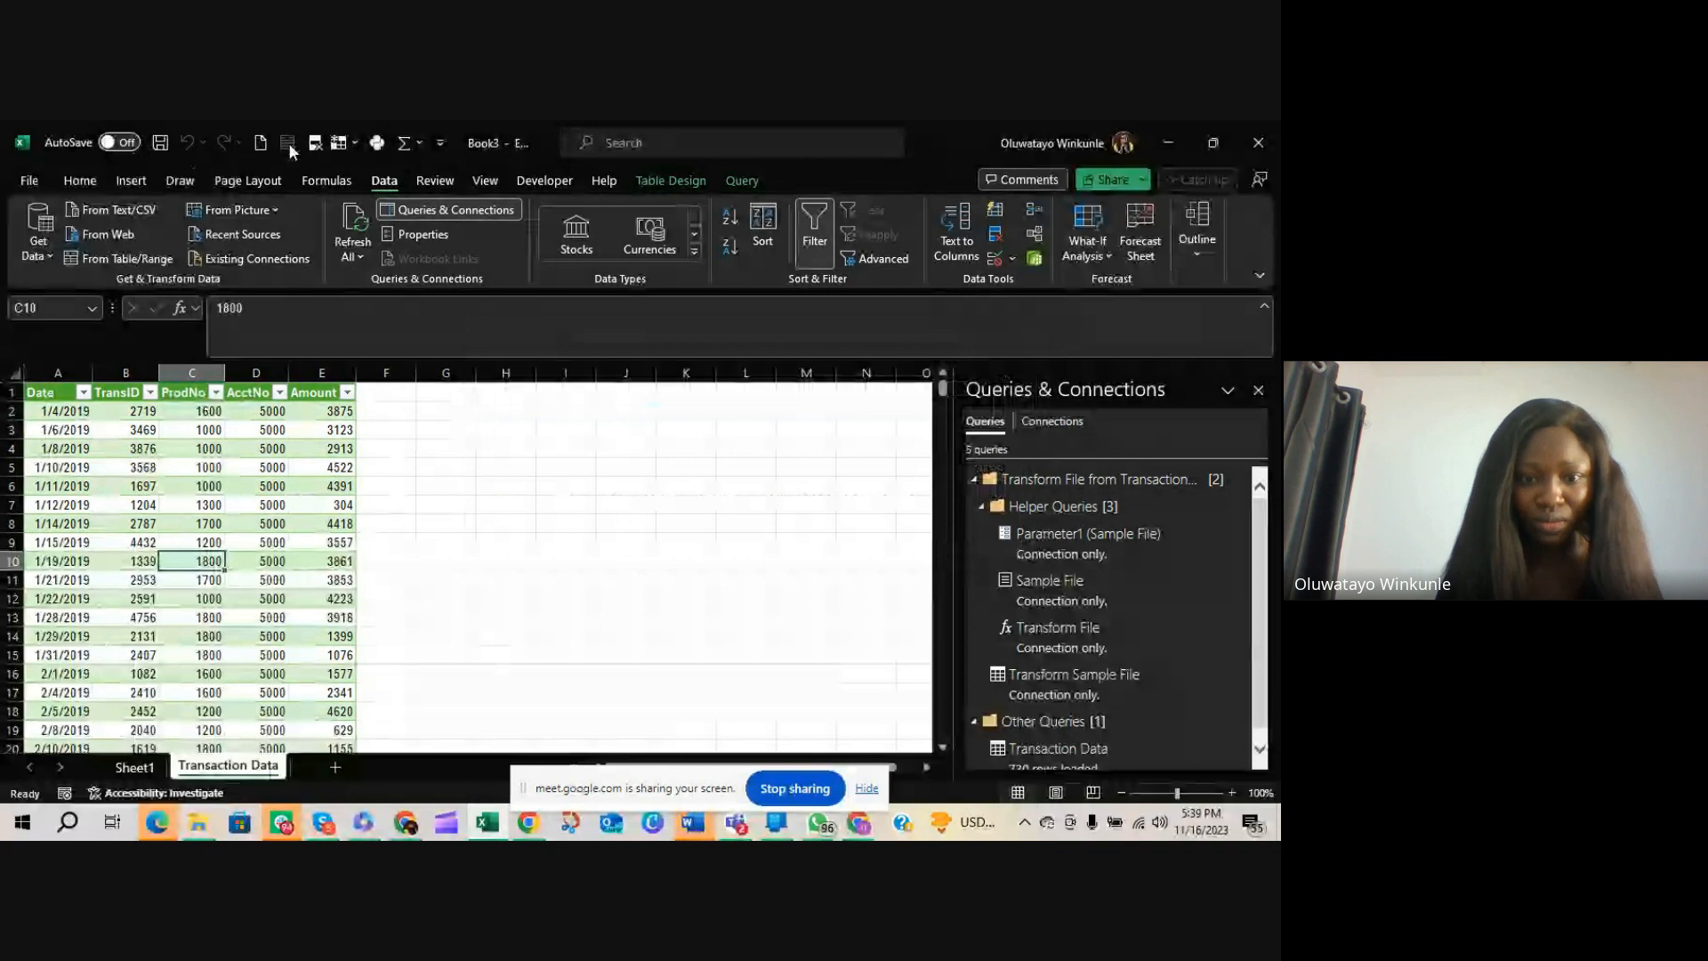
# Look through the Quick Access Toolbar and ribbon customization options, examining the Data and Developer groups and the available command categories
pyautogui.click(436, 143)
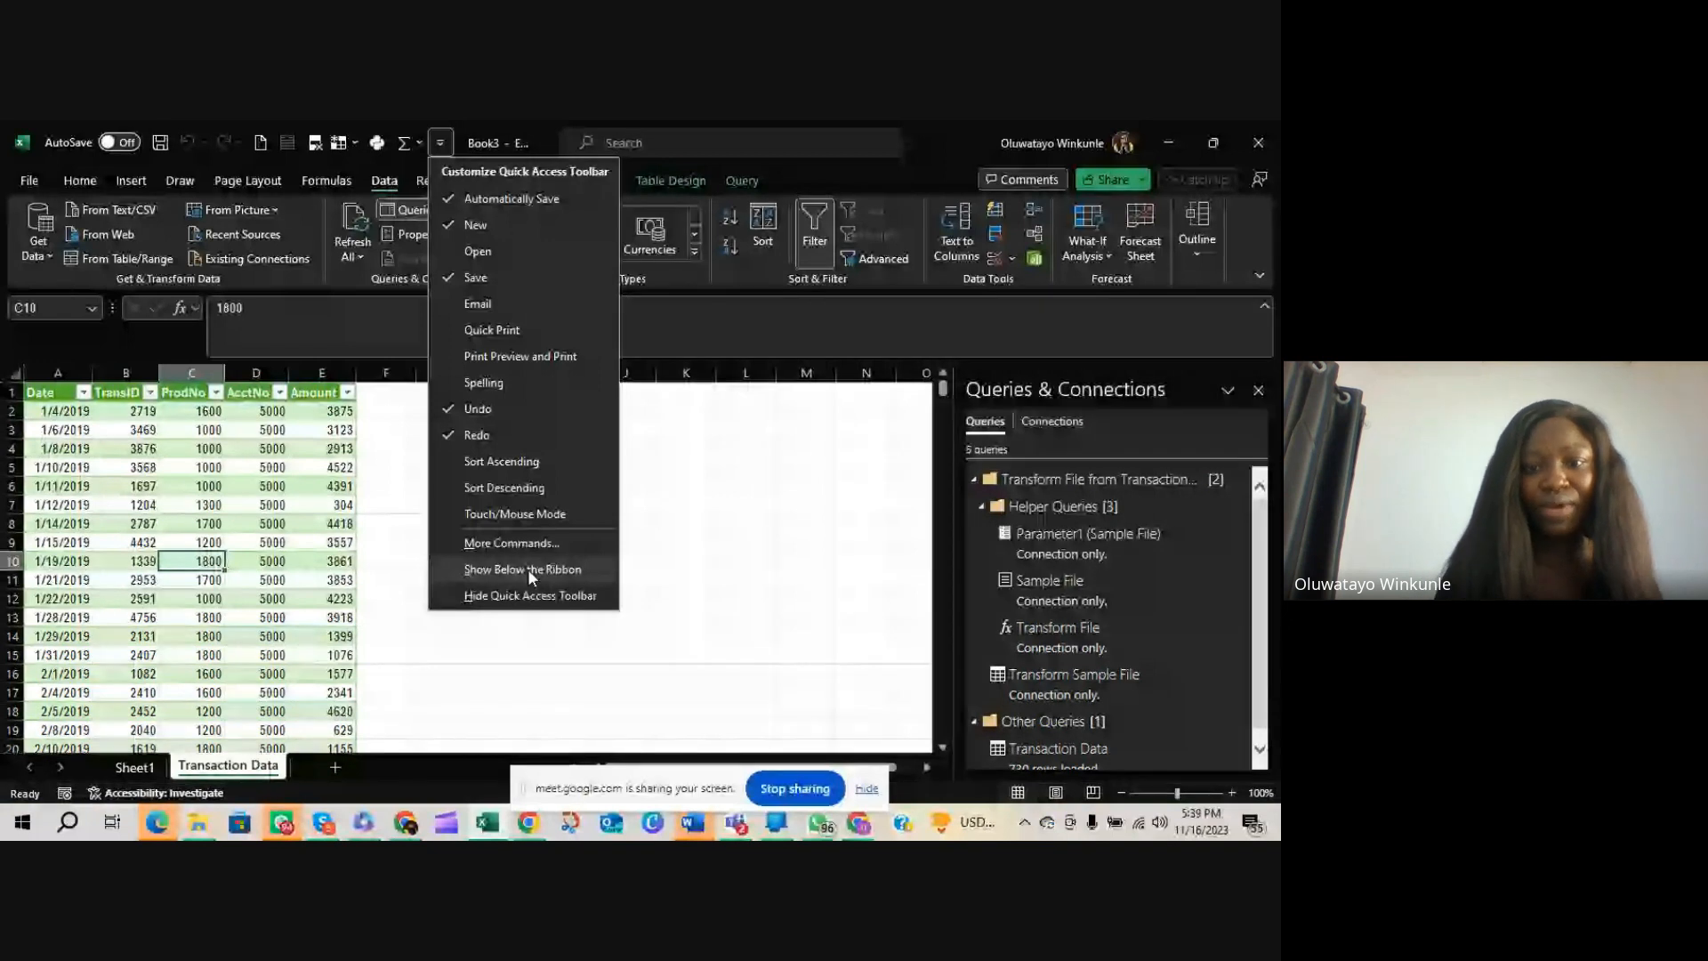
pyautogui.click(532, 544)
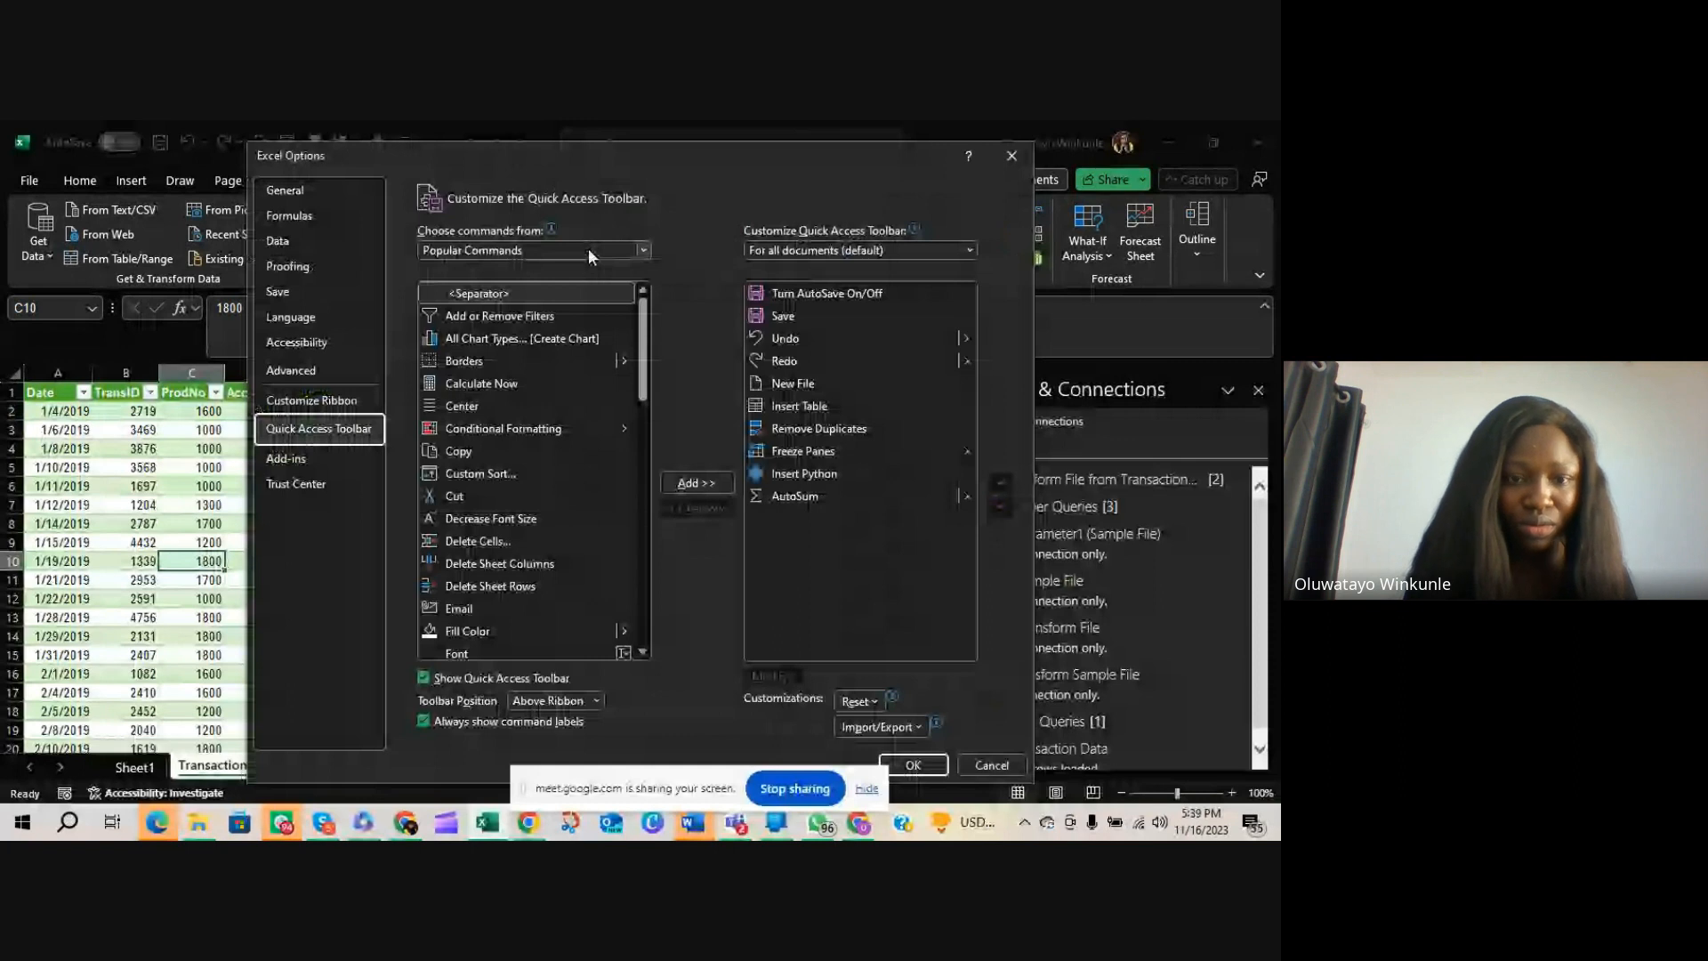
pyautogui.click(328, 406)
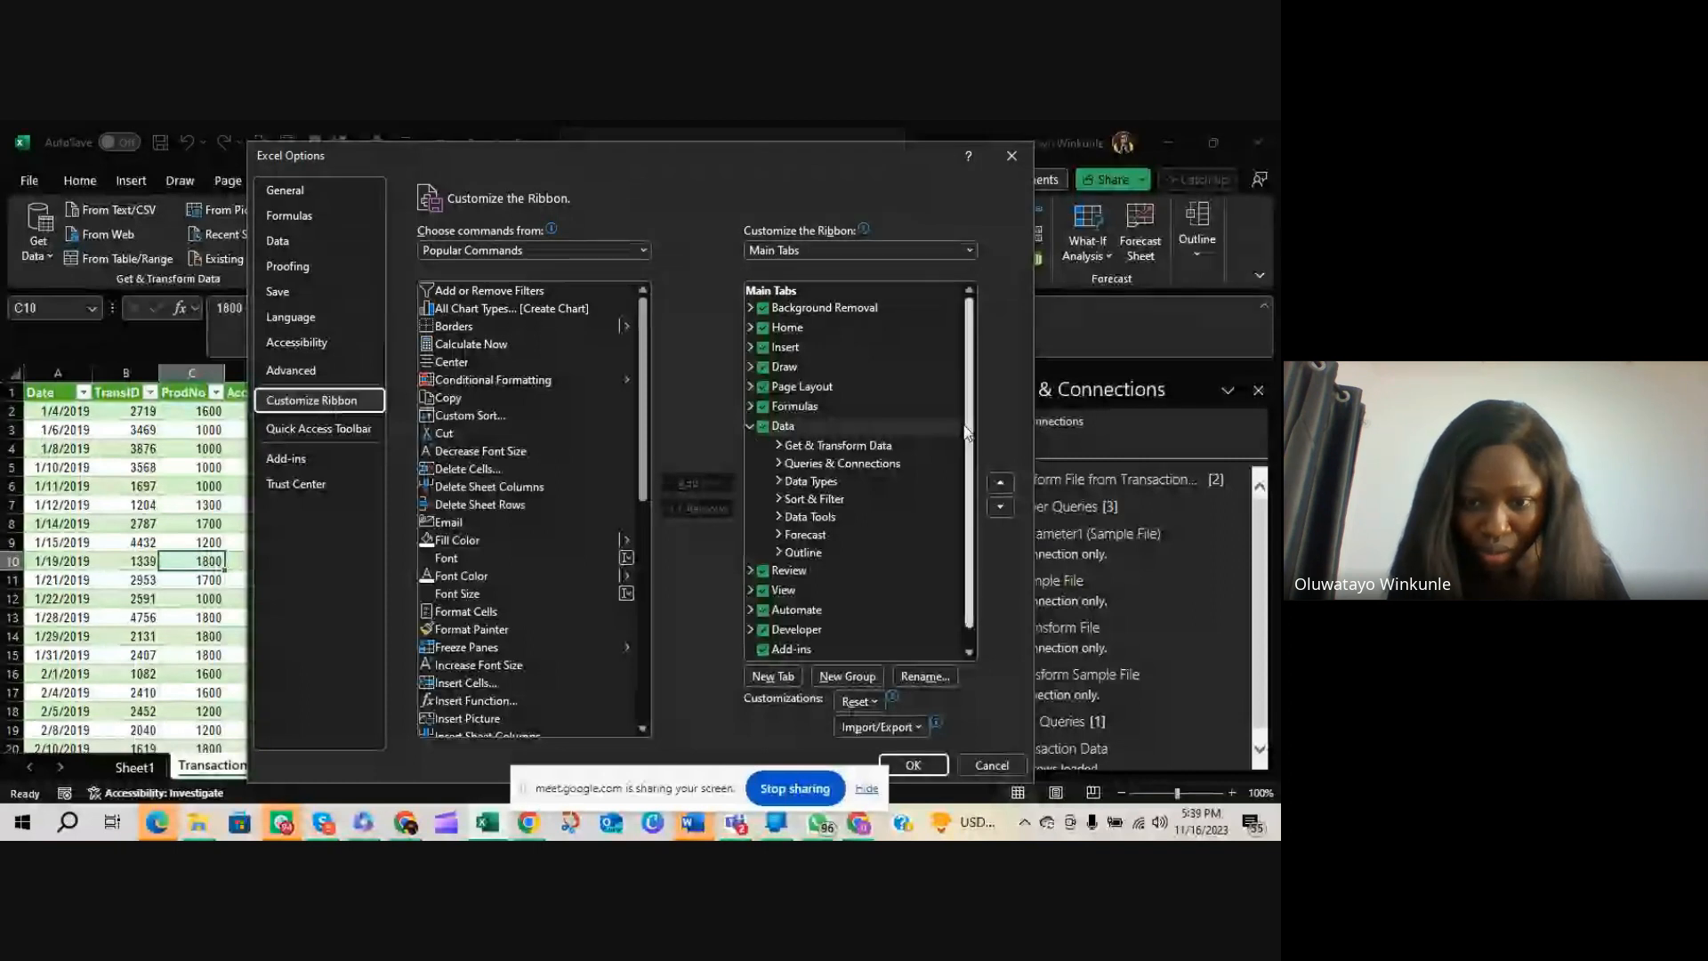
pyautogui.scroll(-1, 758, 623)
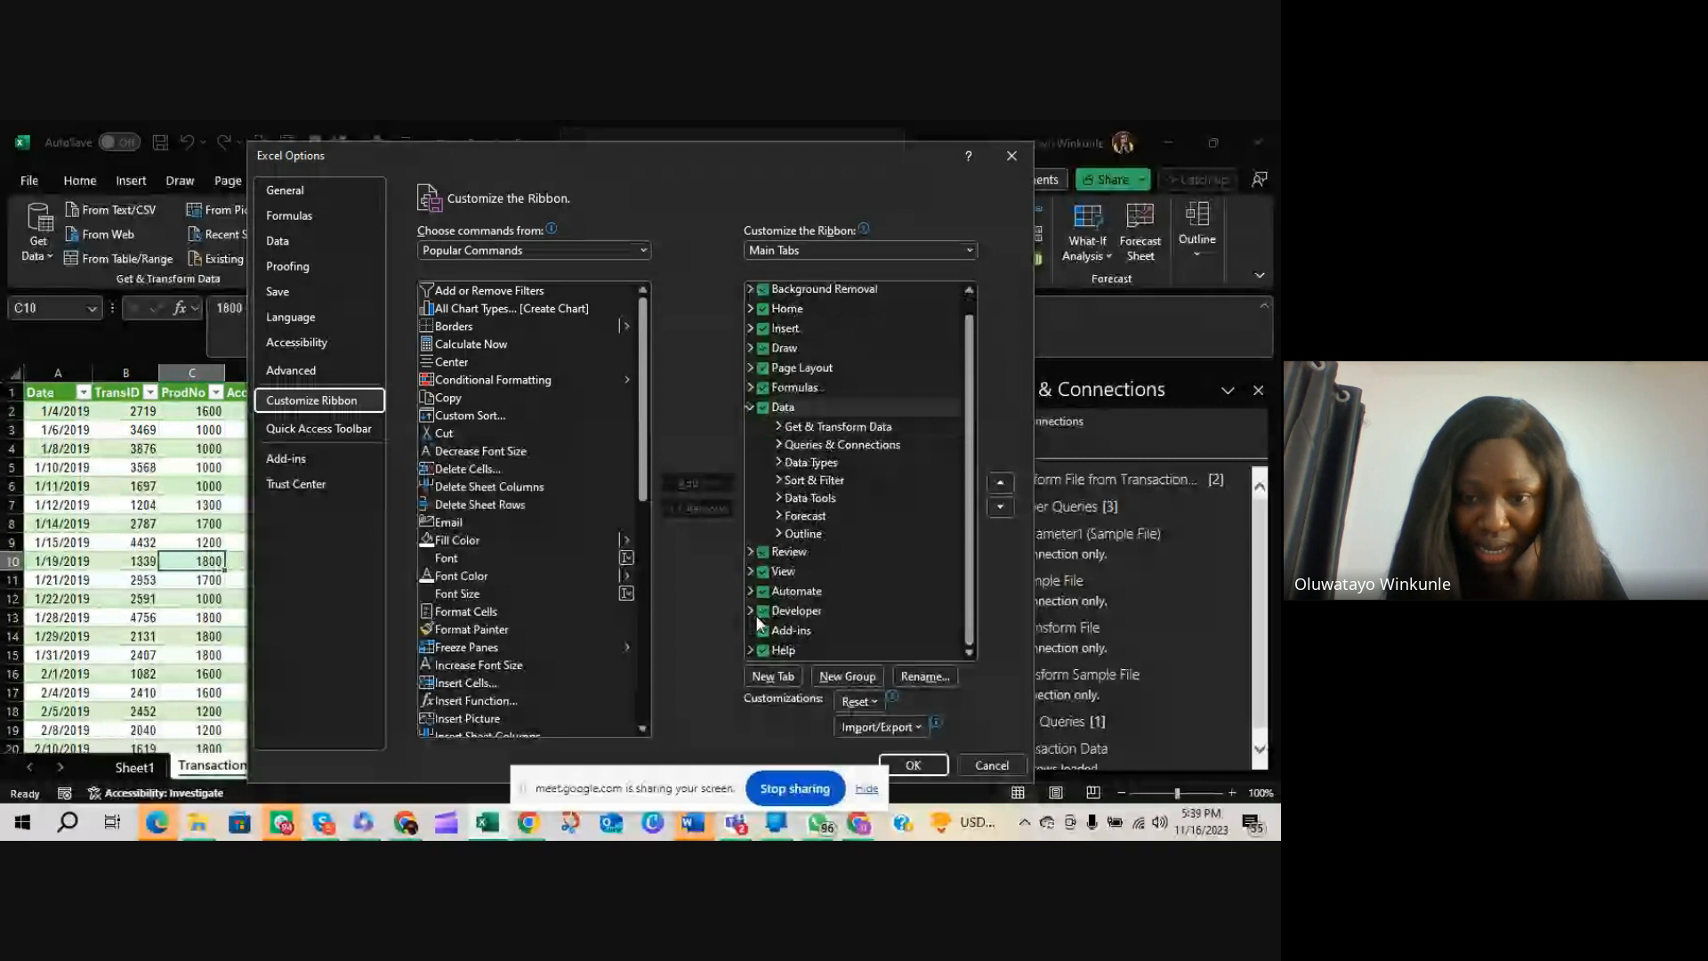
pyautogui.click(750, 611)
pyautogui.moveTo(970, 578); pyautogui.dragTo(970, 621)
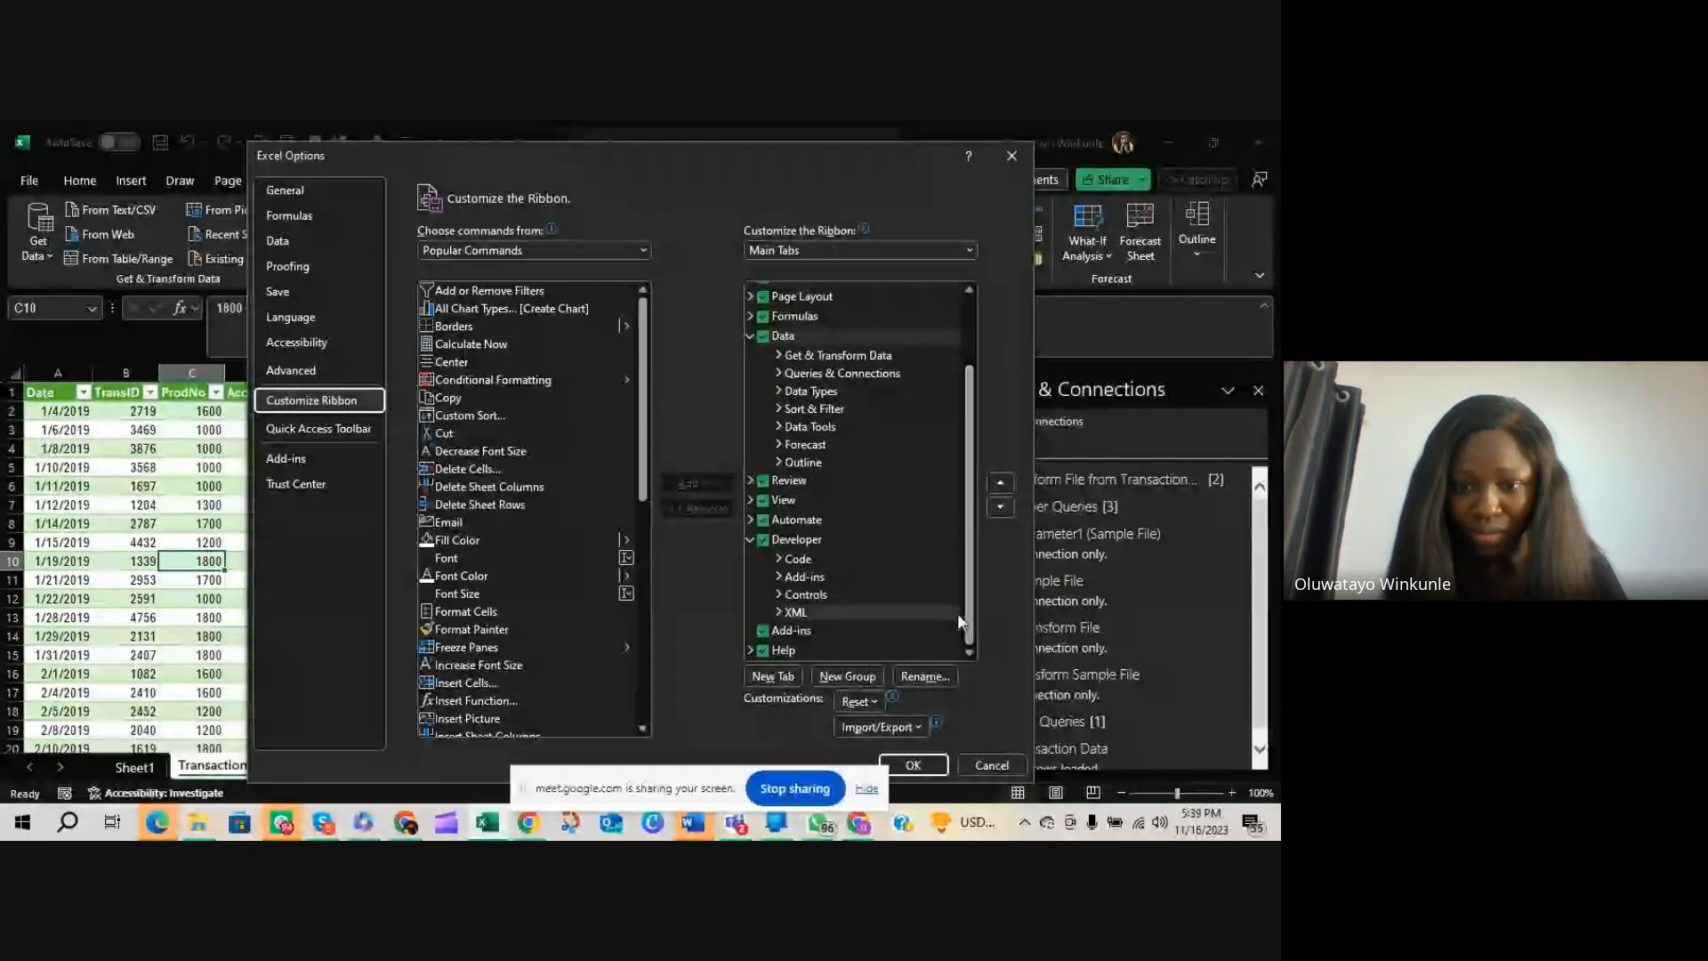
pyautogui.click(778, 577)
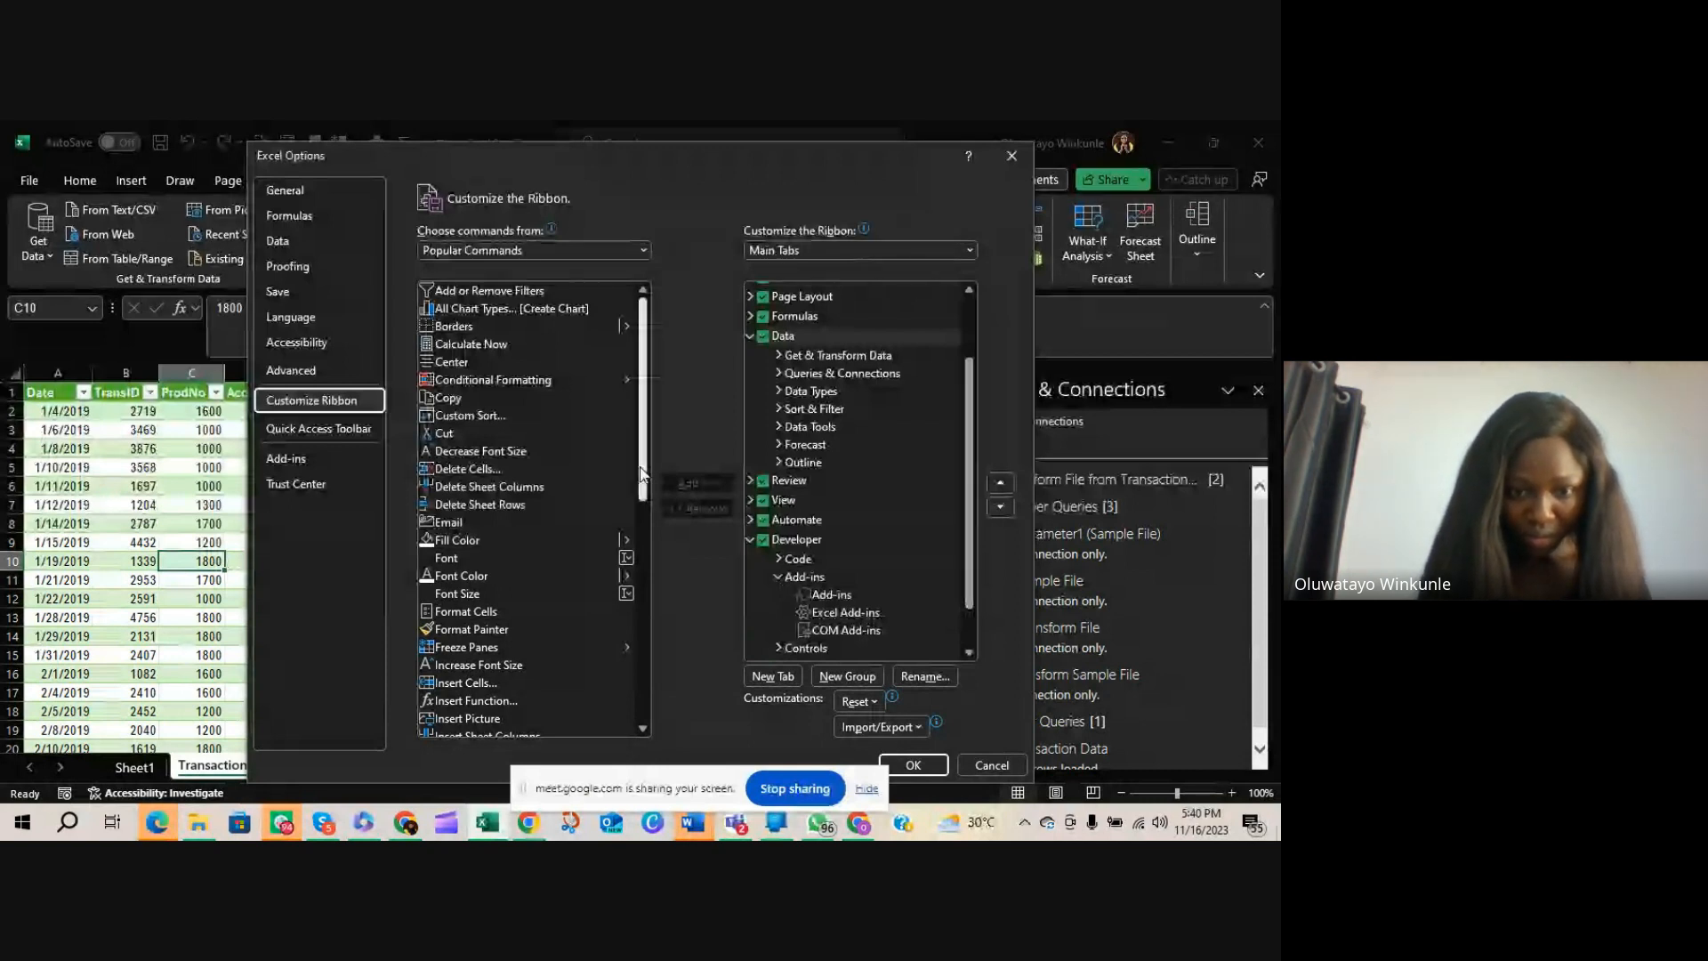
pyautogui.moveTo(640, 471); pyautogui.dragTo(646, 635)
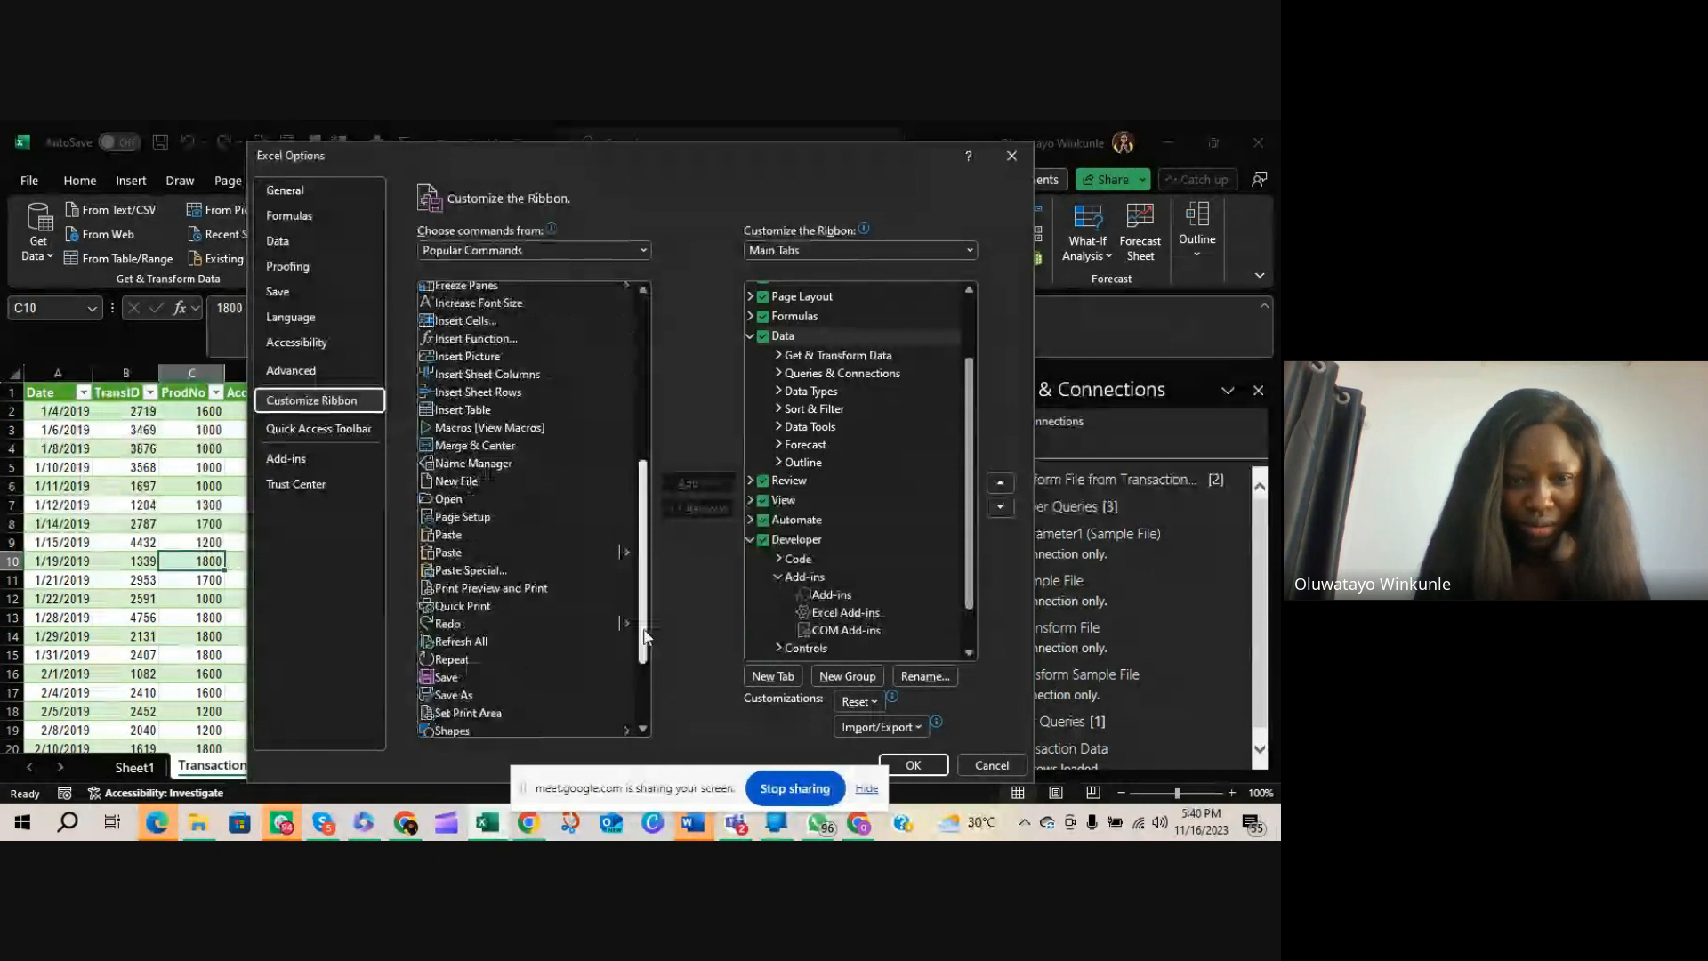
pyautogui.moveTo(646, 635); pyautogui.dragTo(635, 257)
pyautogui.click(637, 254)
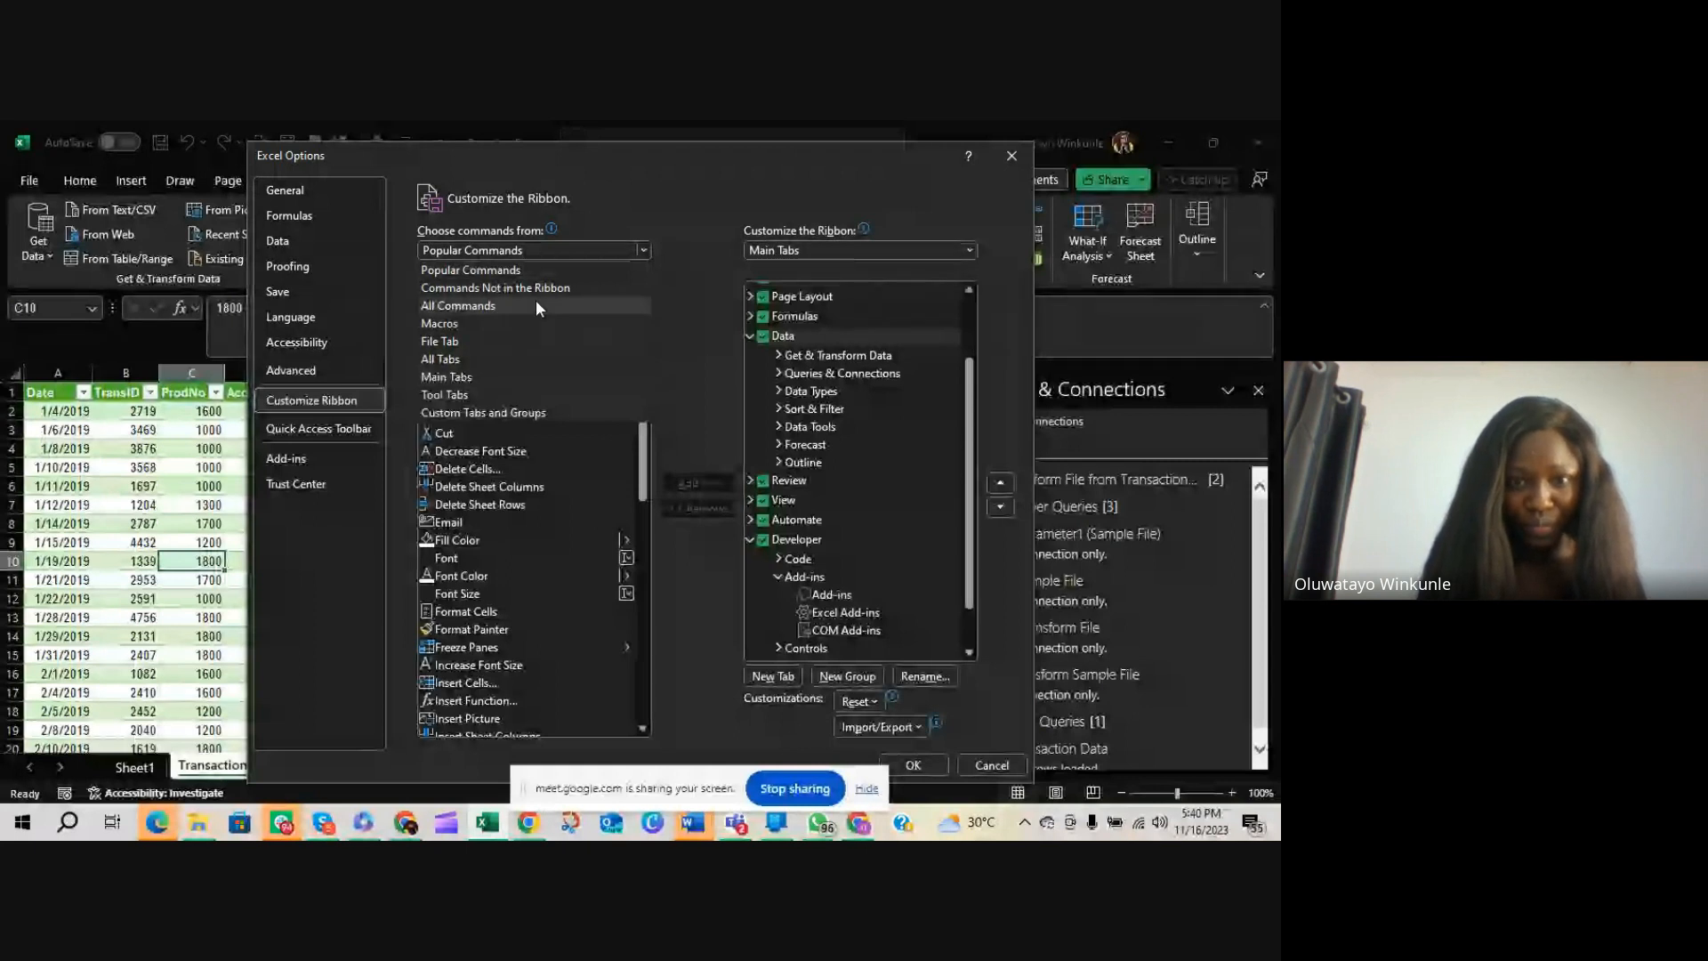
pyautogui.click(638, 253)
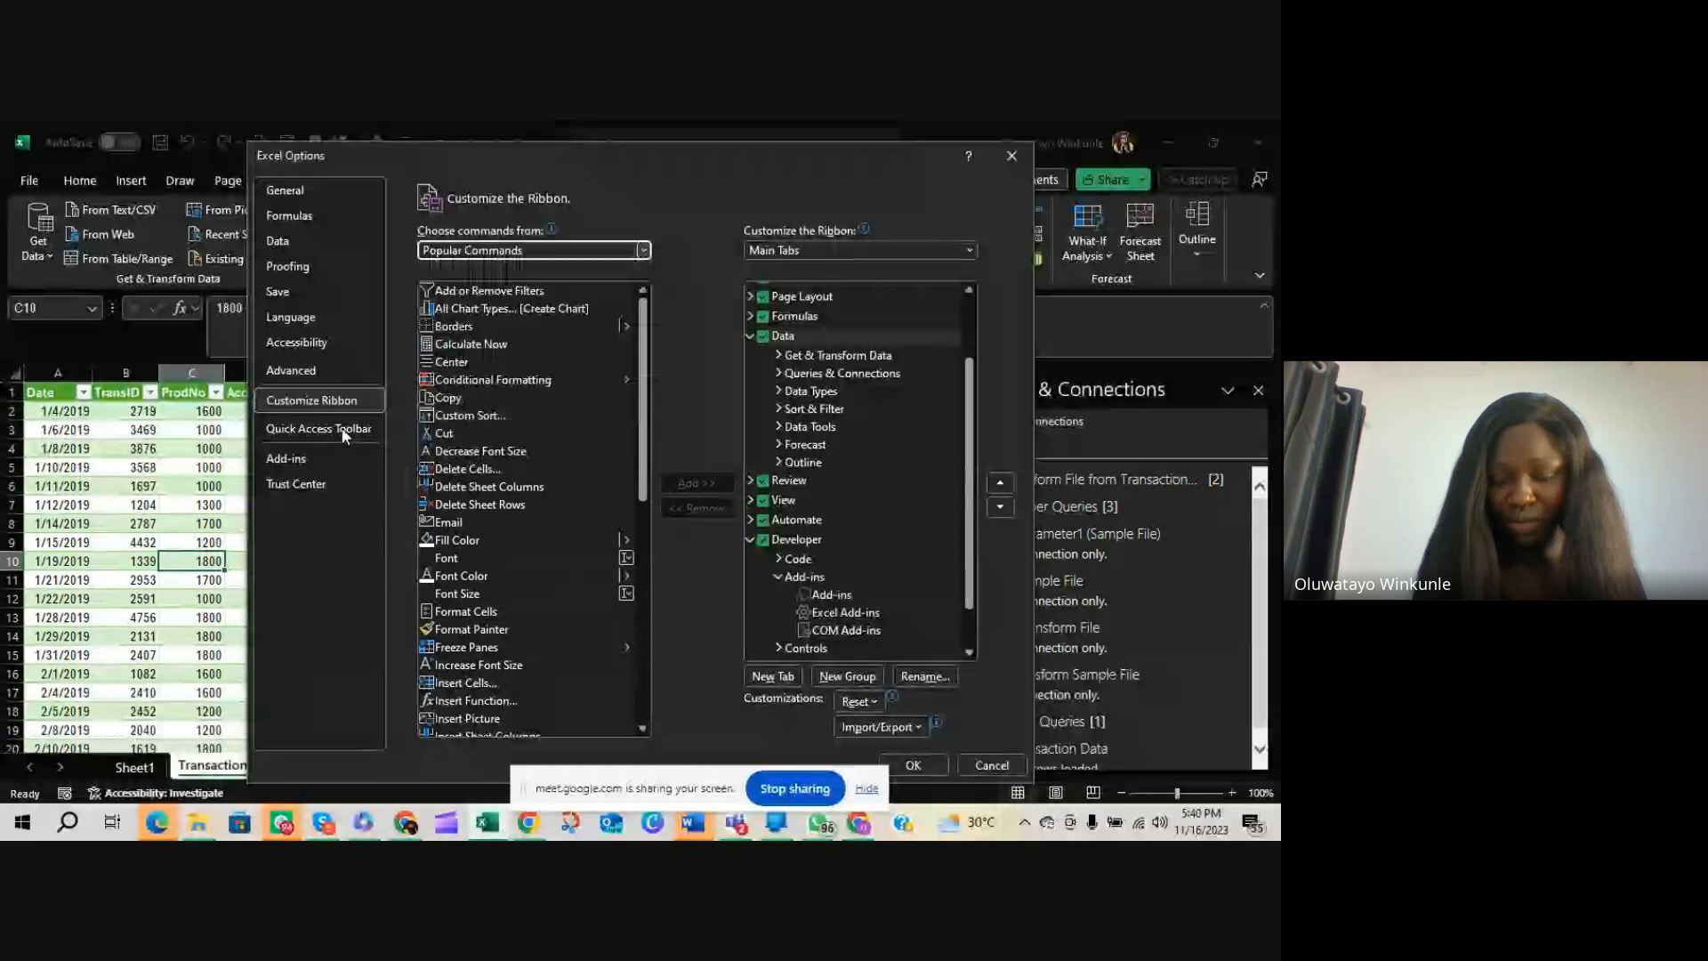
# View the details of the Microsoft Power Pivot for Excel add-in in Excel Options and close the options without changes
pyautogui.click(276, 458)
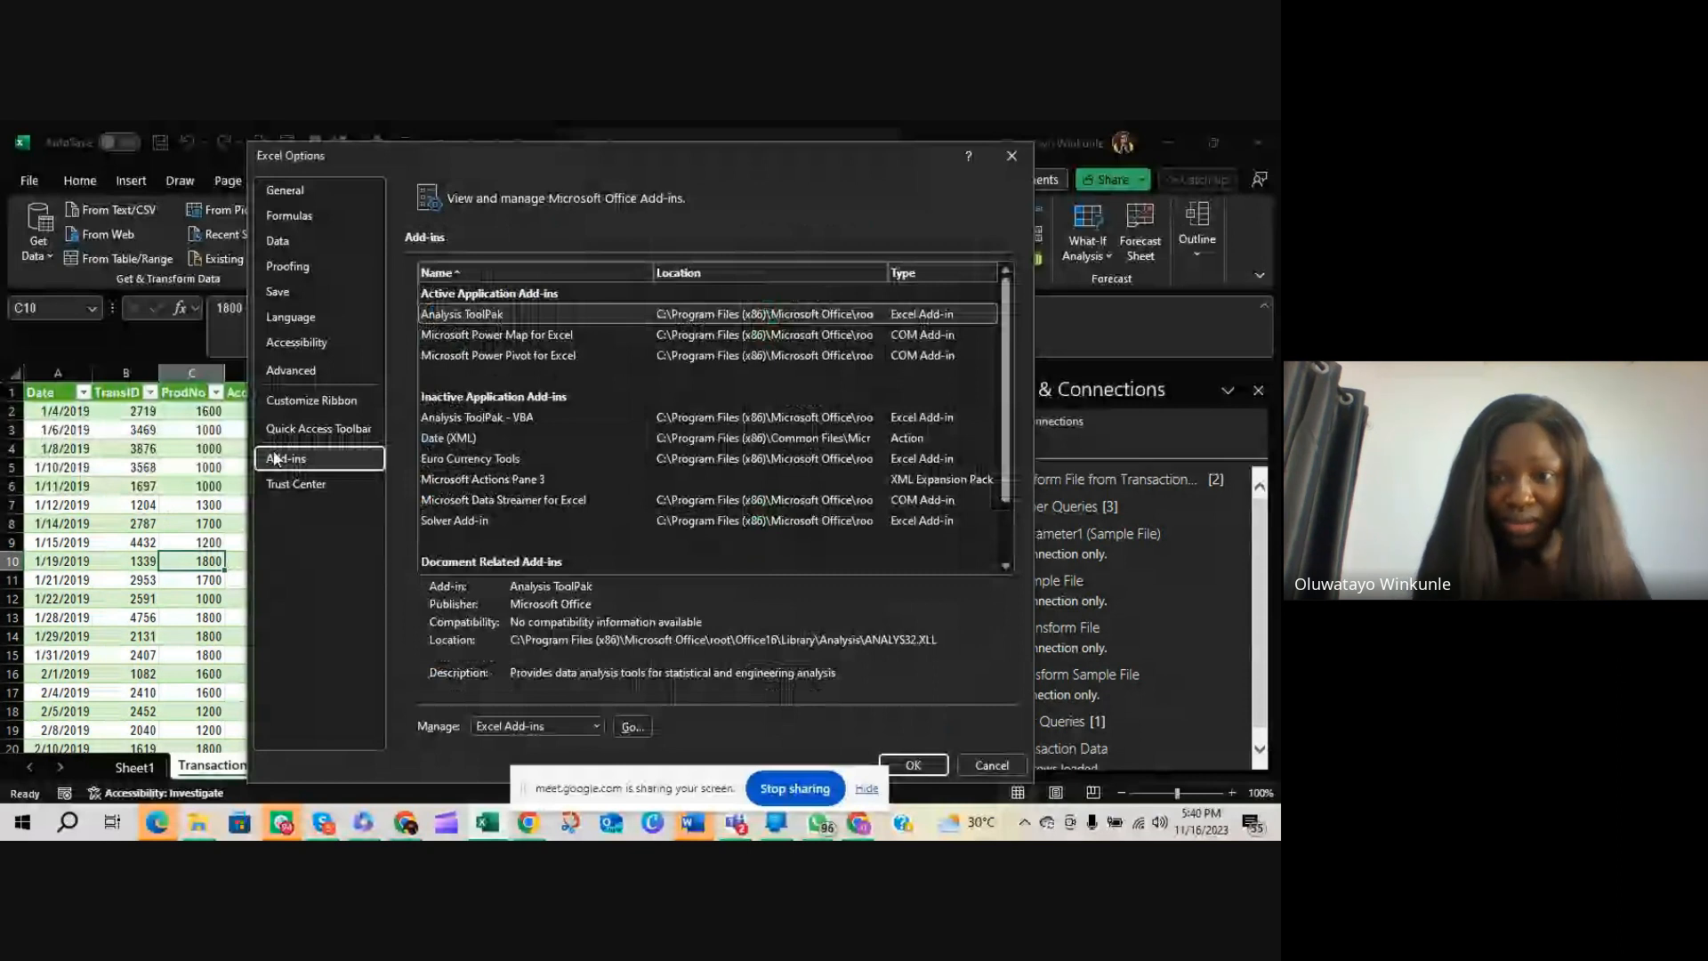
pyautogui.click(744, 356)
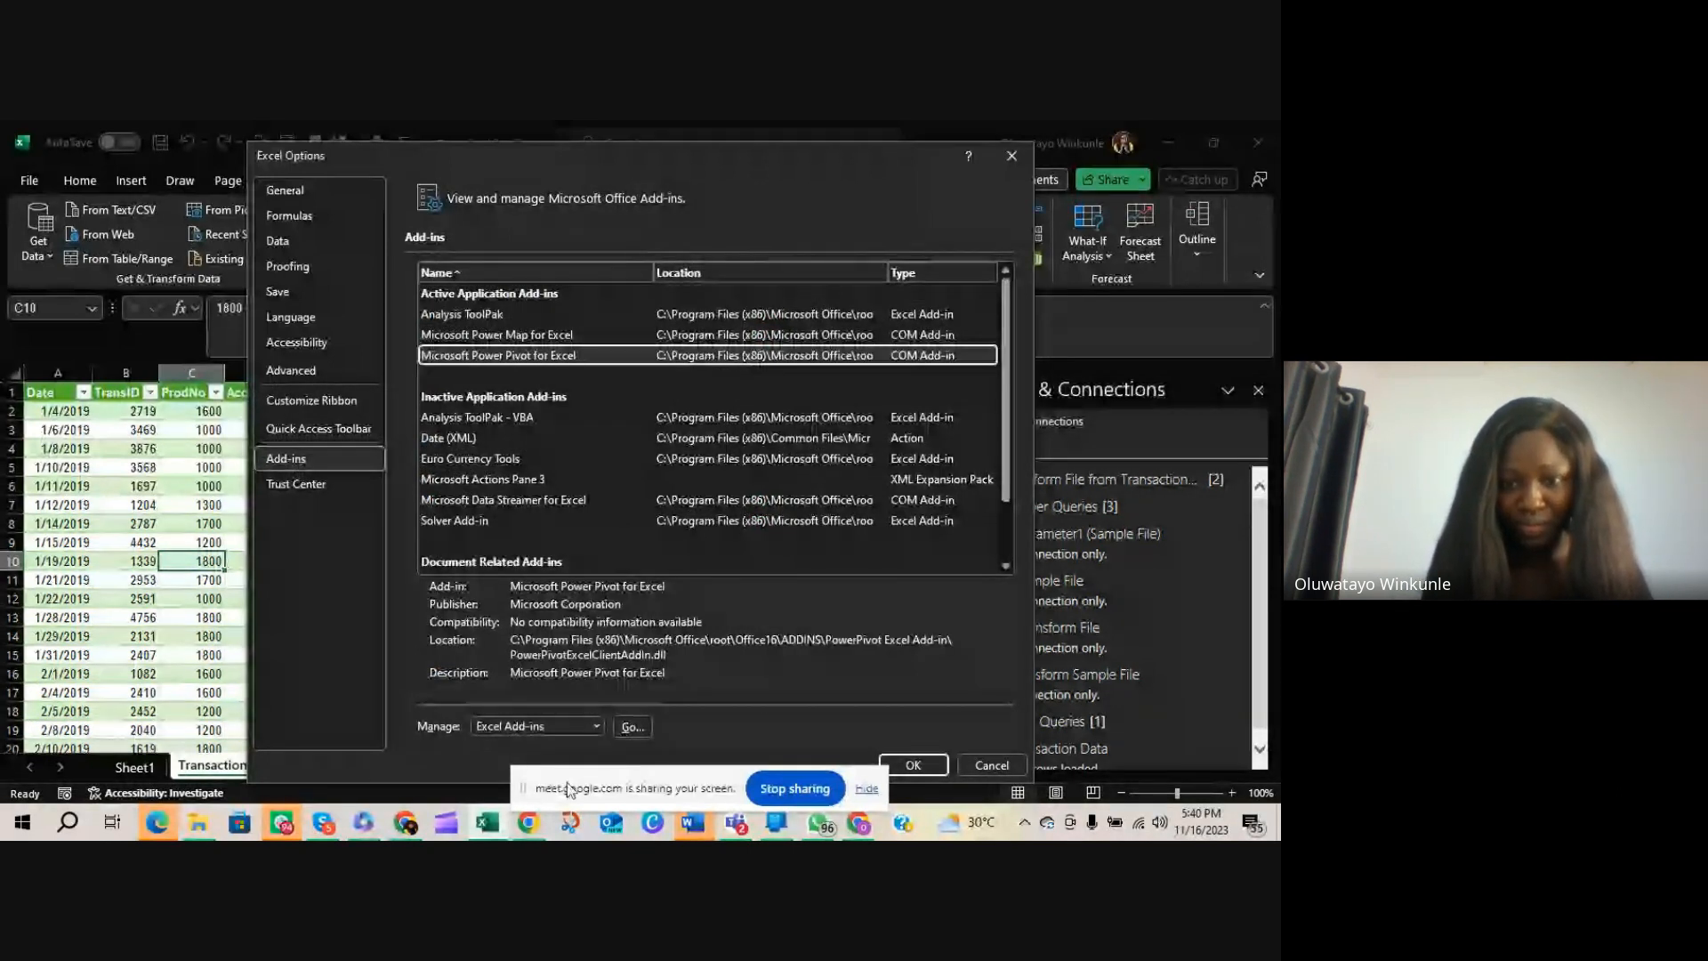
pyautogui.moveTo(569, 789); pyautogui.dragTo(354, 791)
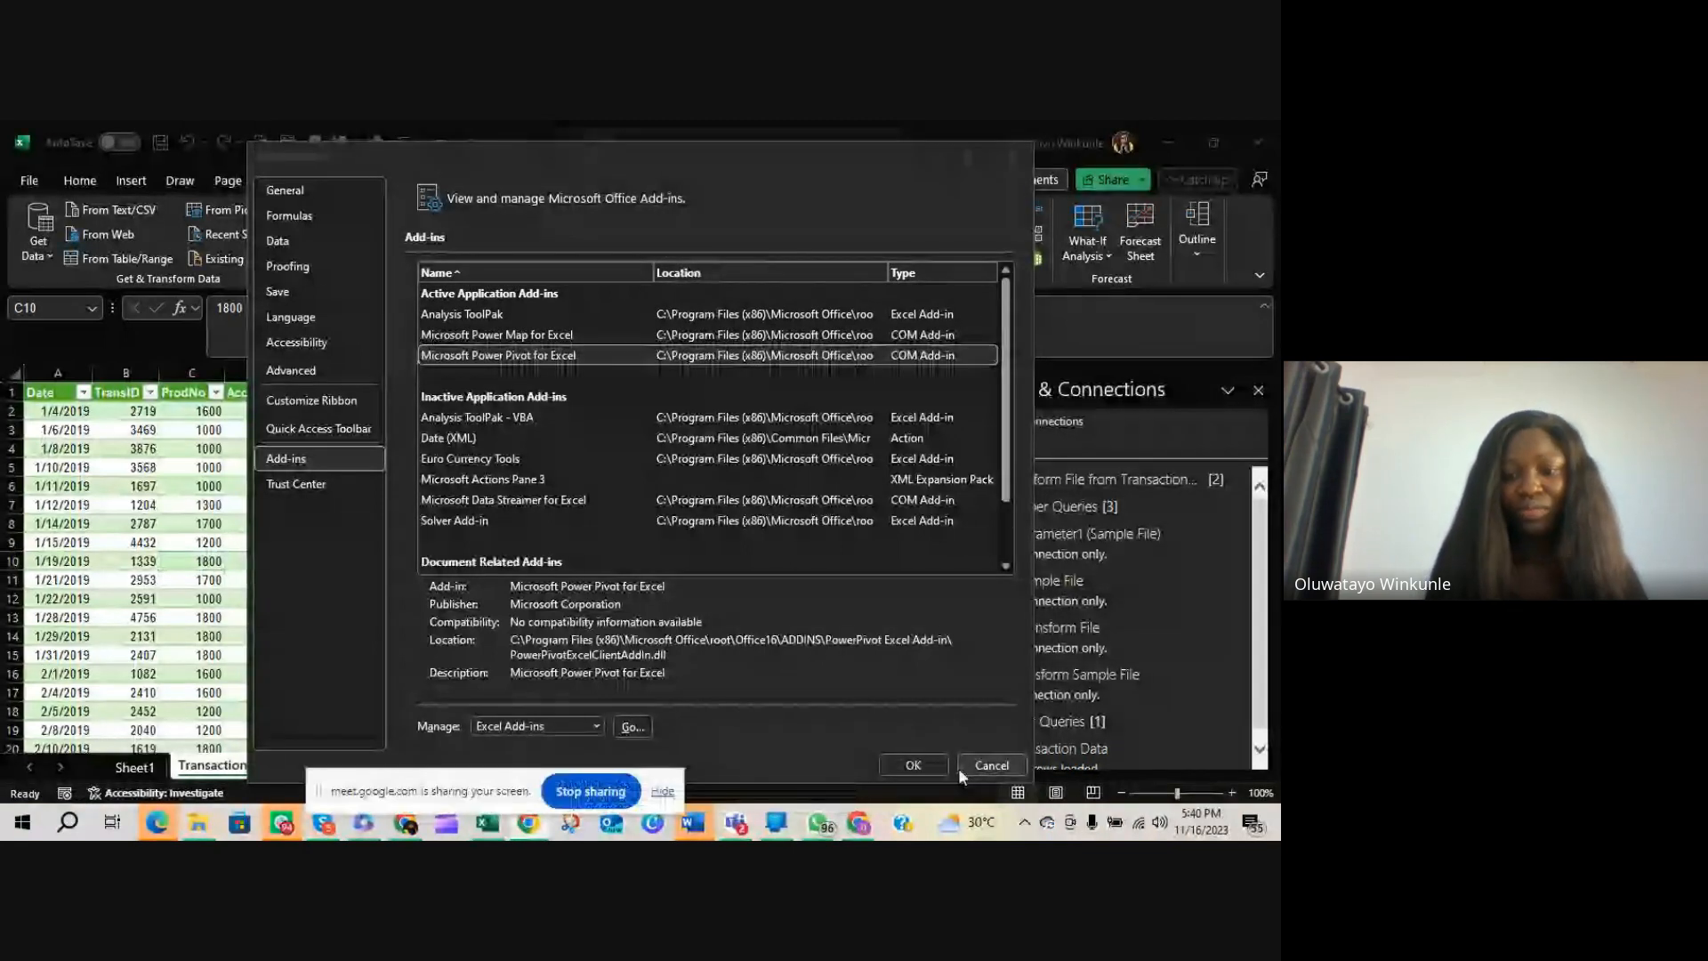
pyautogui.click(961, 771)
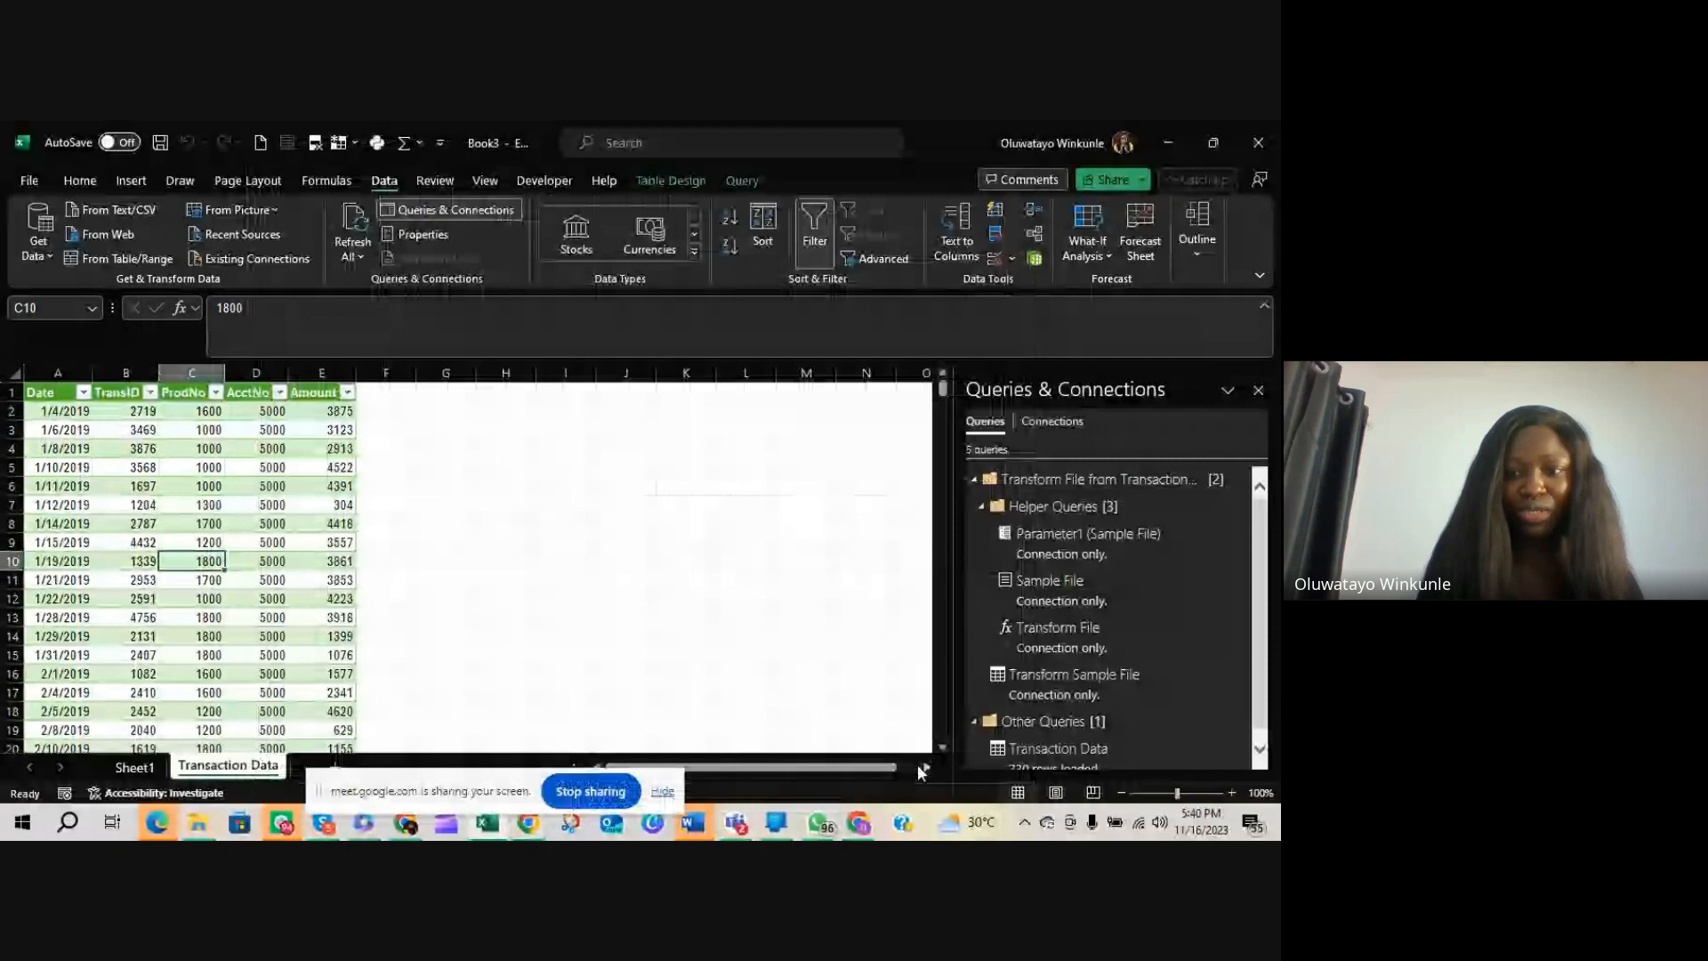
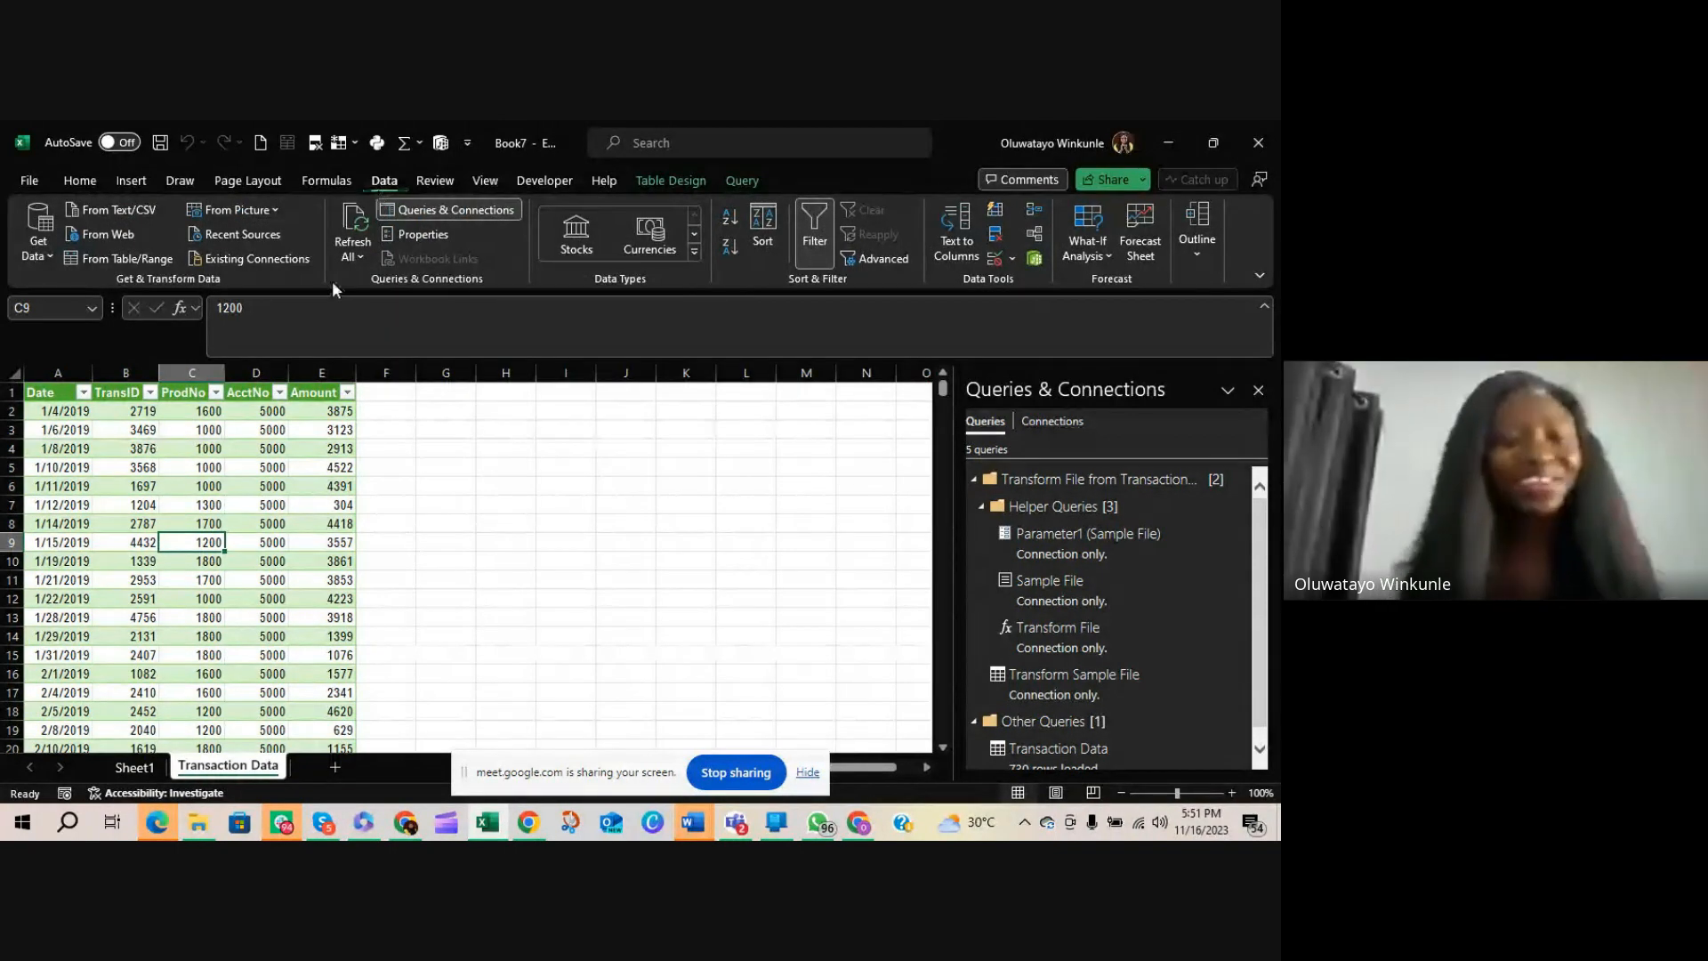
pyautogui.click(219, 485)
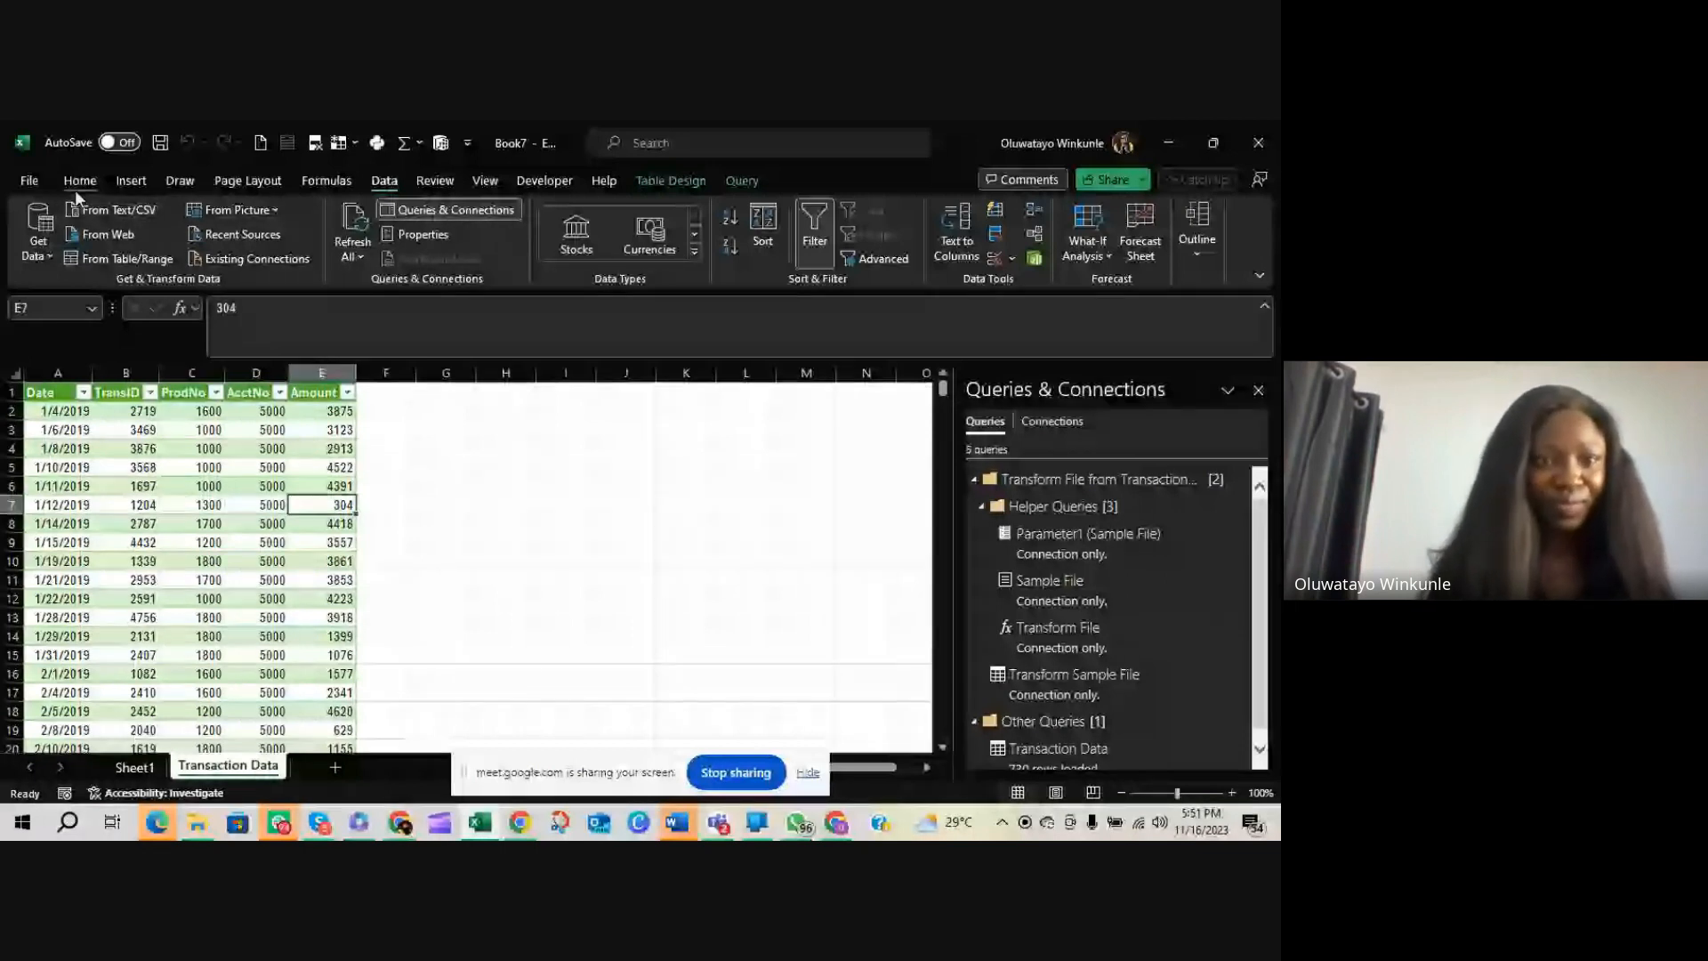
pyautogui.click(75, 190)
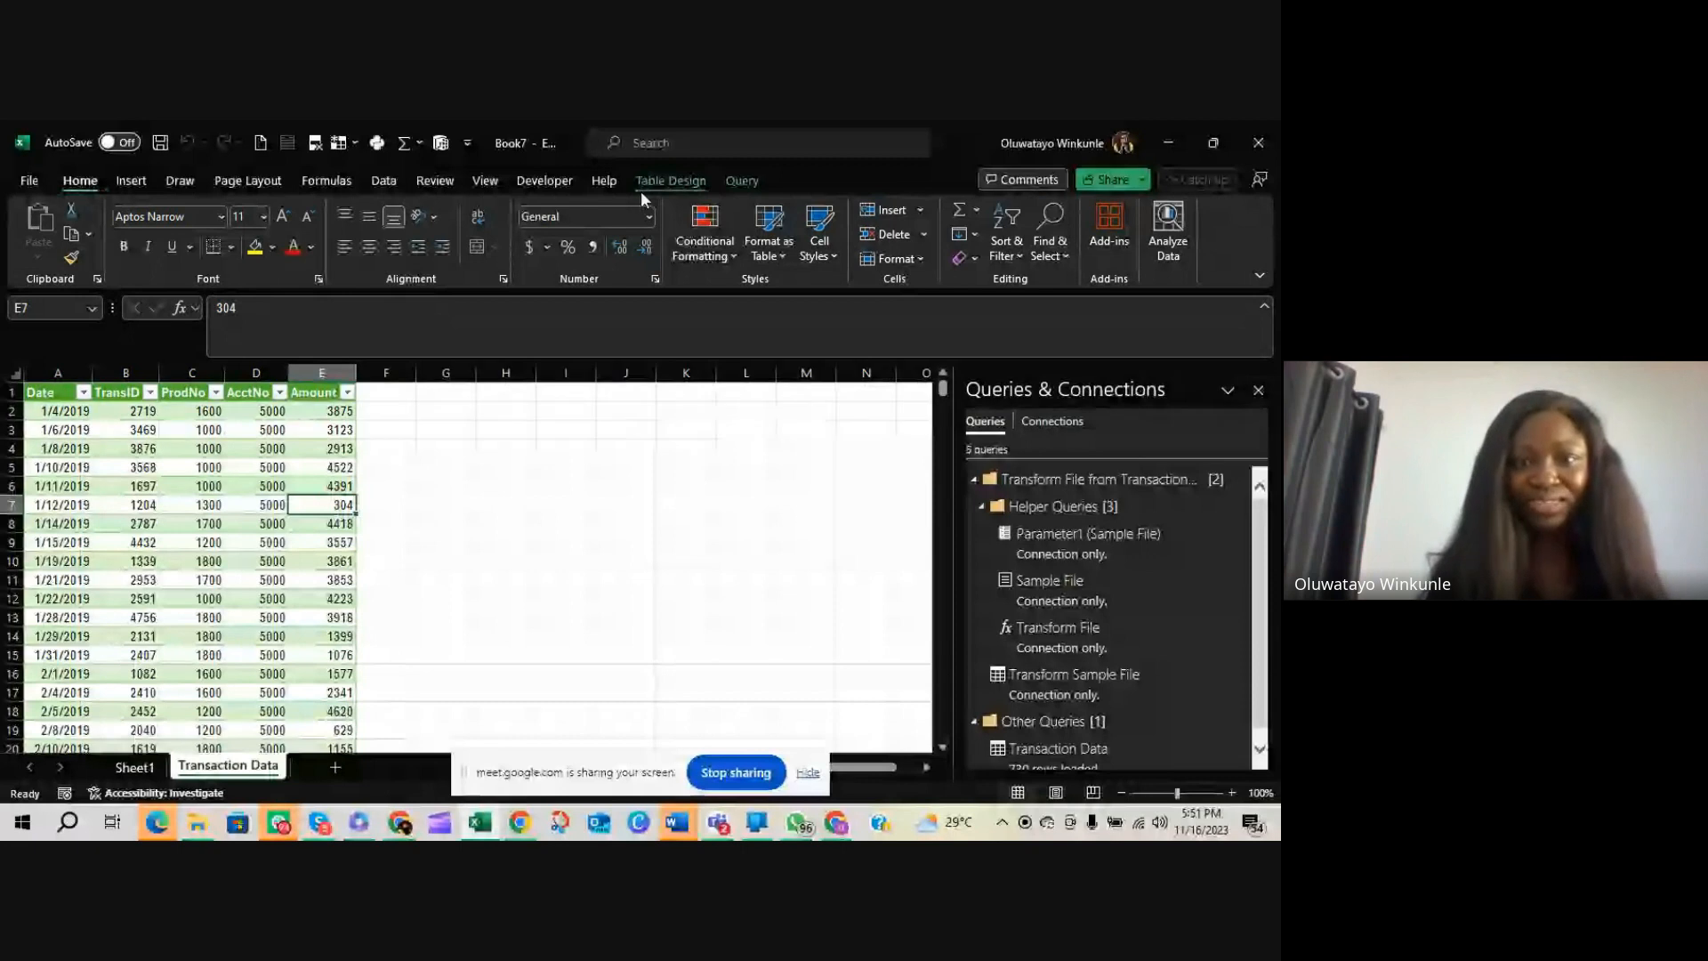
pyautogui.click(387, 184)
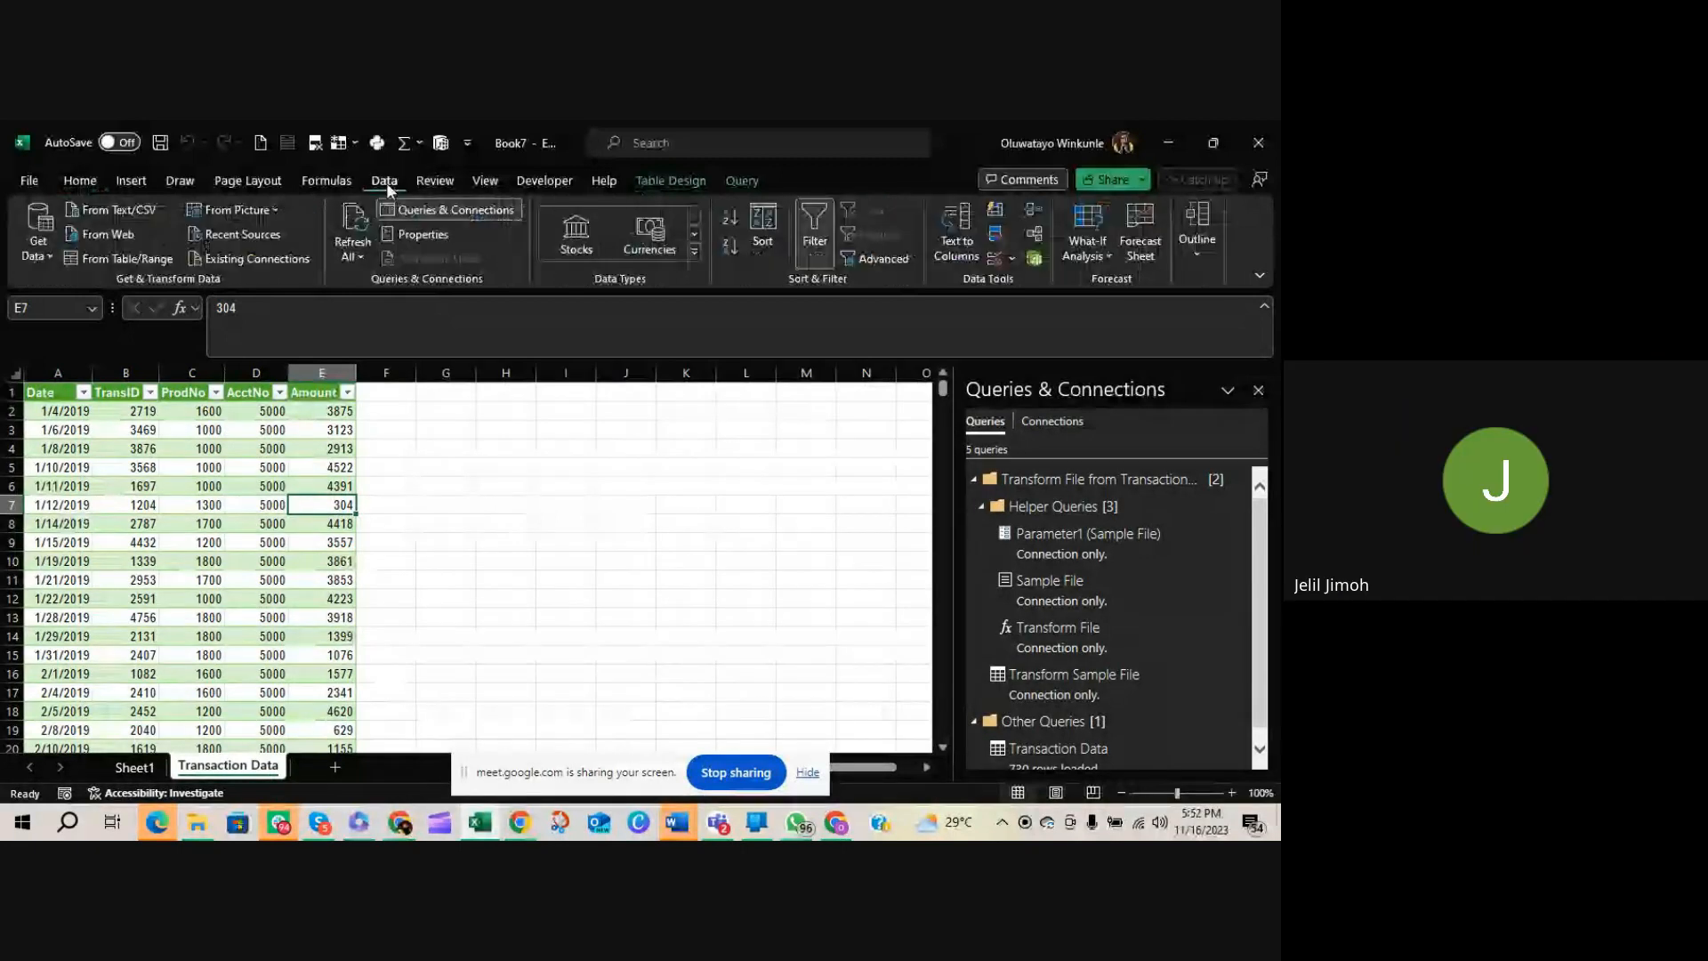
pyautogui.click(208, 503)
pyautogui.moveTo(502, 783); pyautogui.dragTo(558, 667)
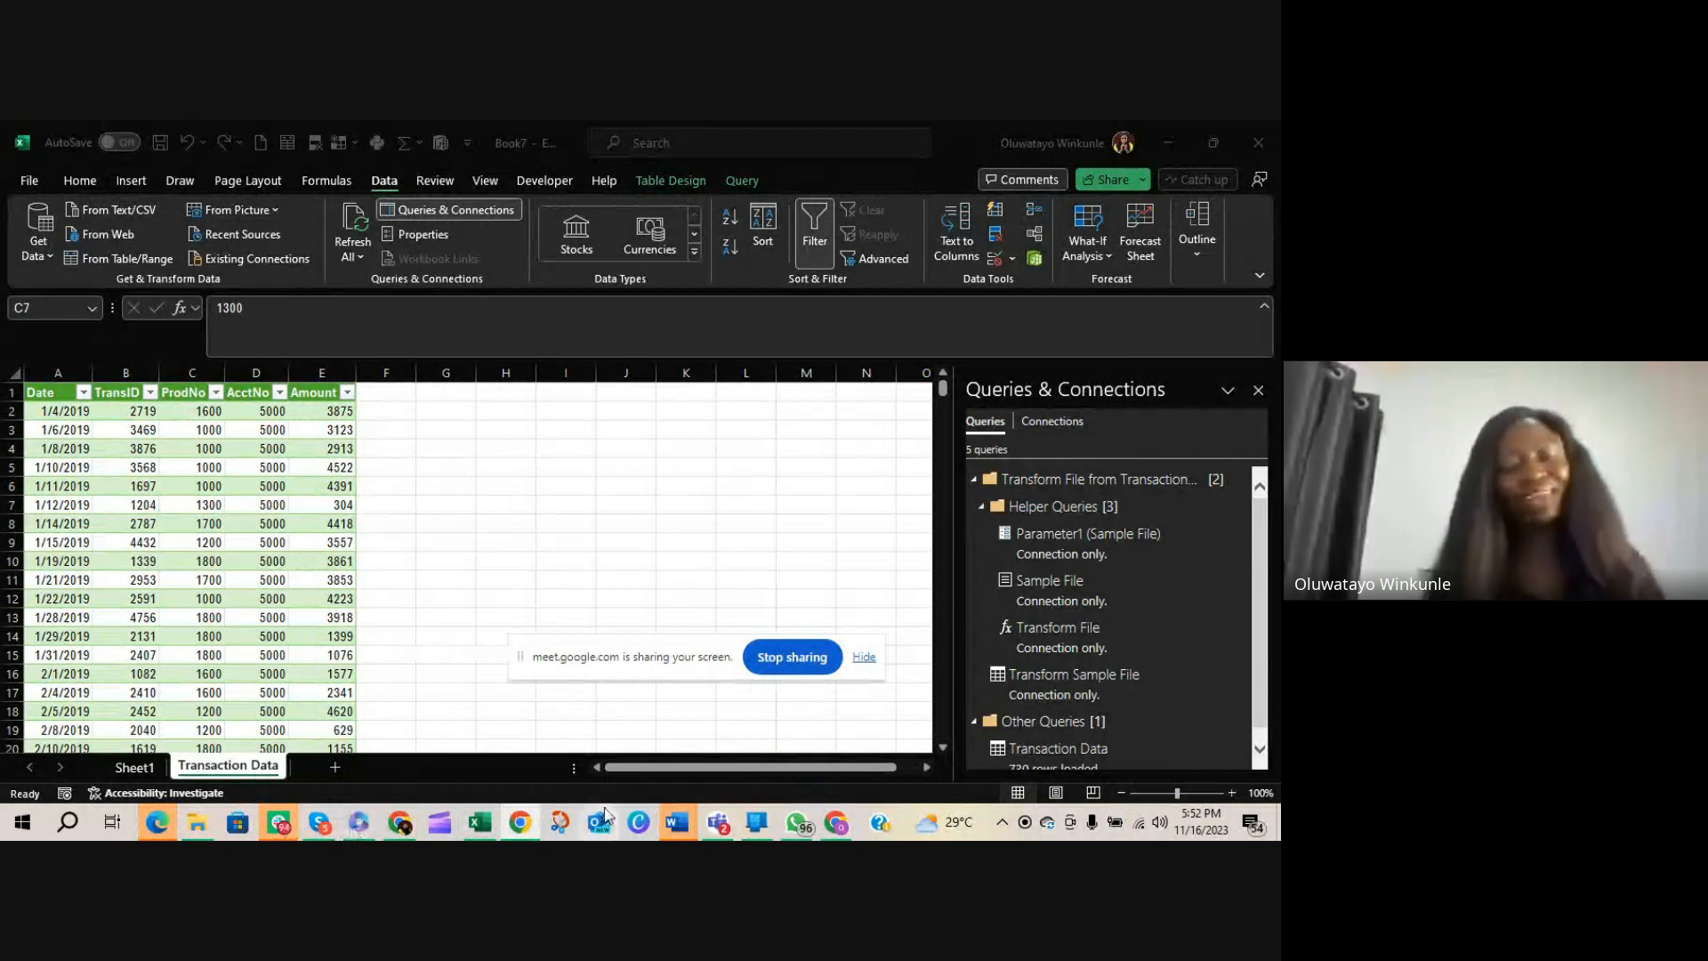
pyautogui.click(216, 540)
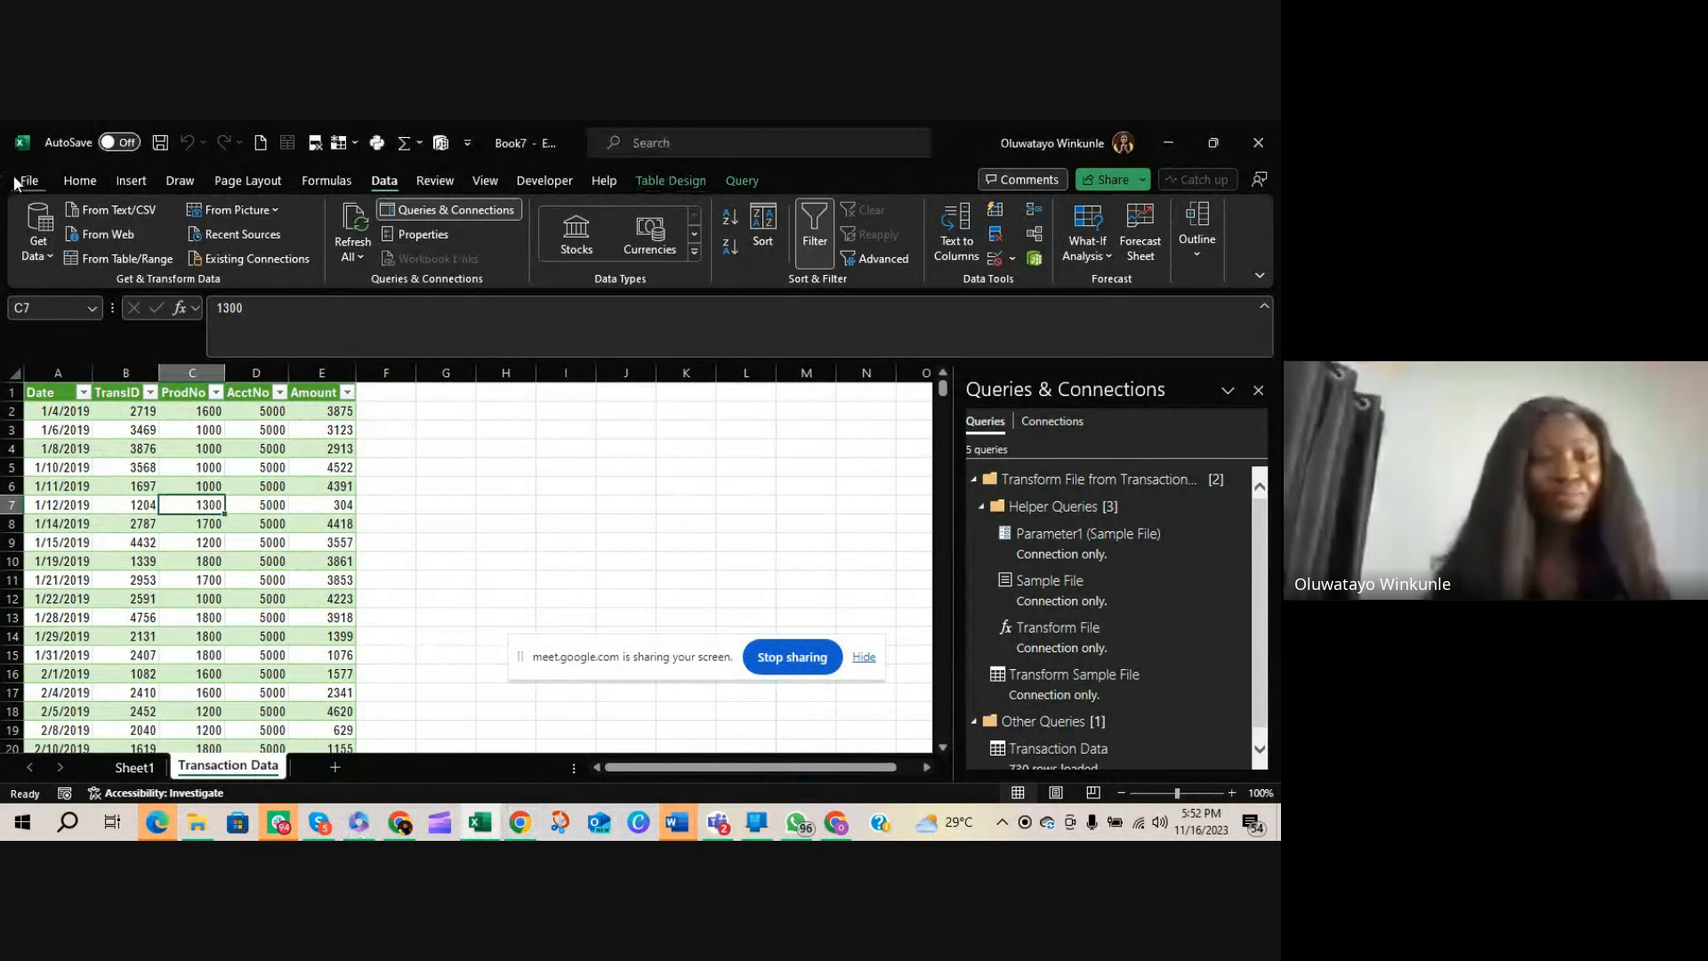
pyautogui.click(16, 184)
pyautogui.click(57, 744)
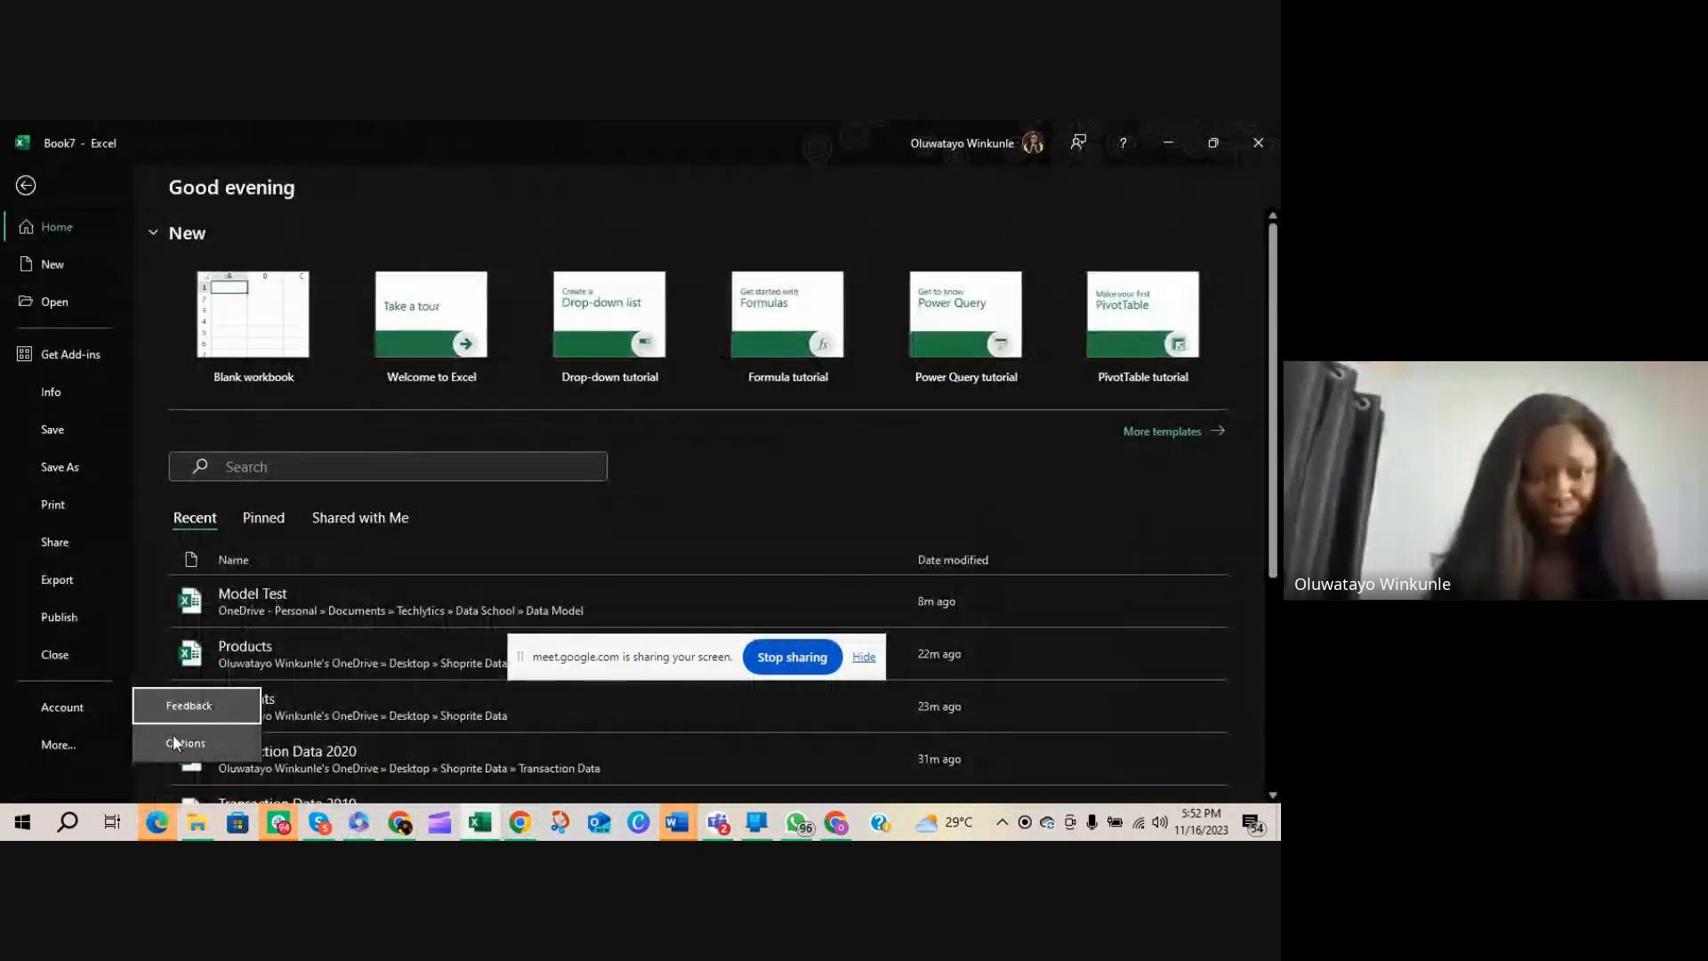
pyautogui.press('Escape')
pyautogui.press('Escape')
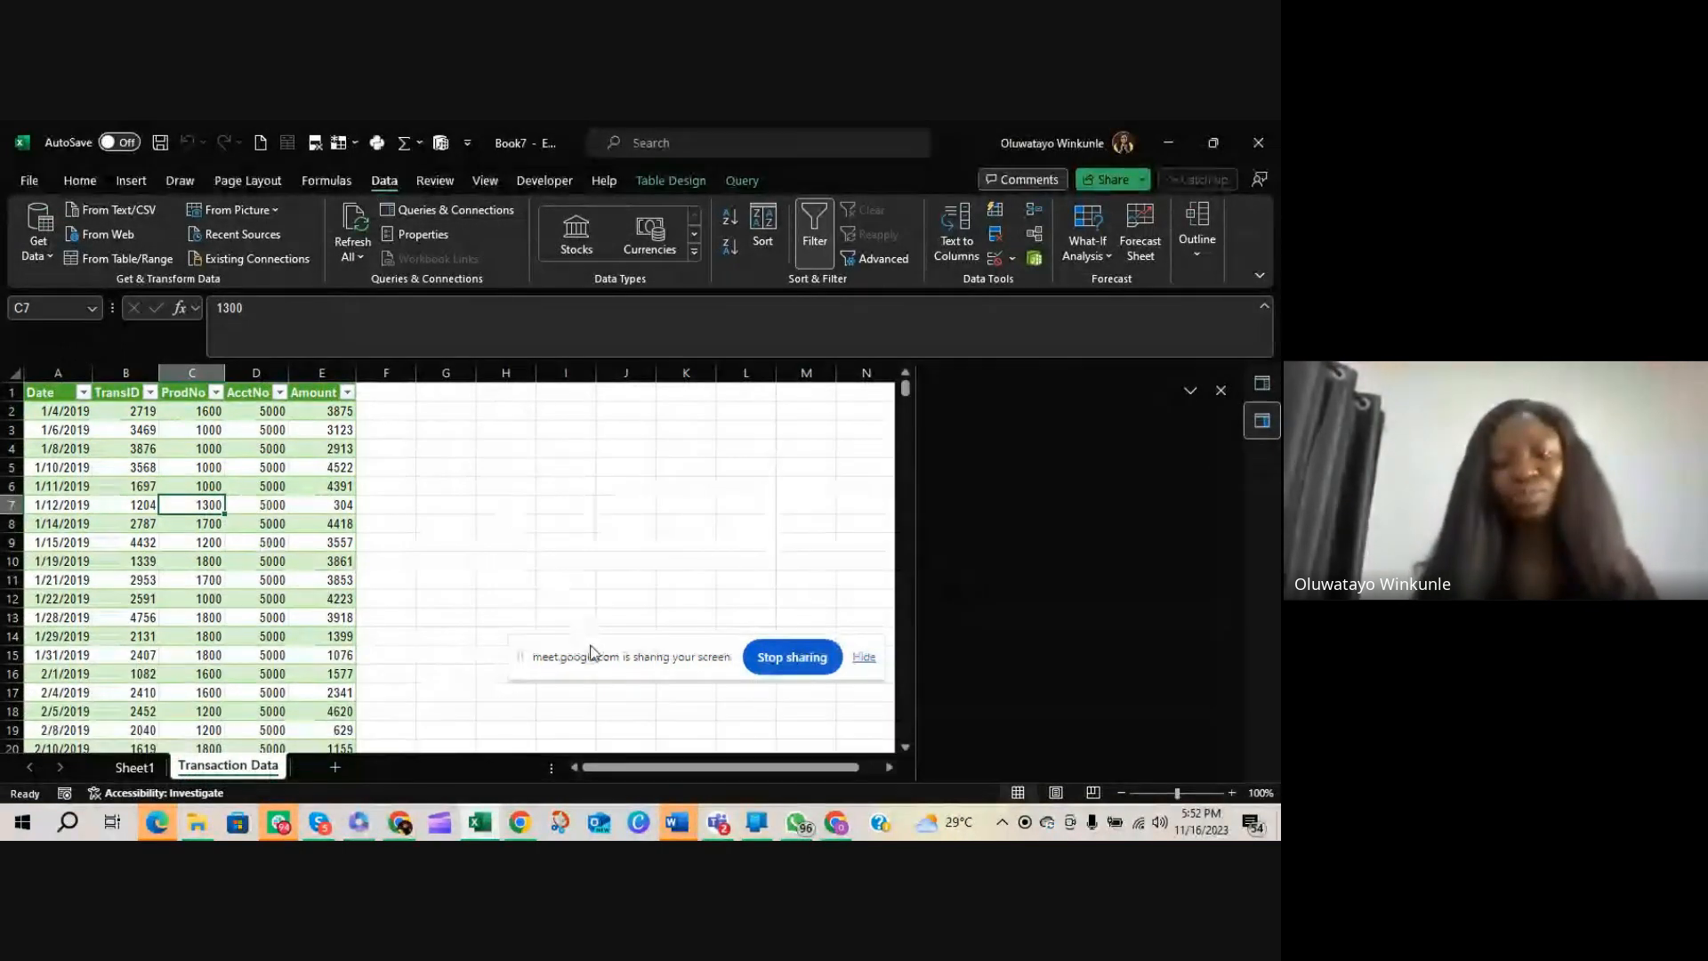
pyautogui.moveTo(590, 658); pyautogui.dragTo(521, 720)
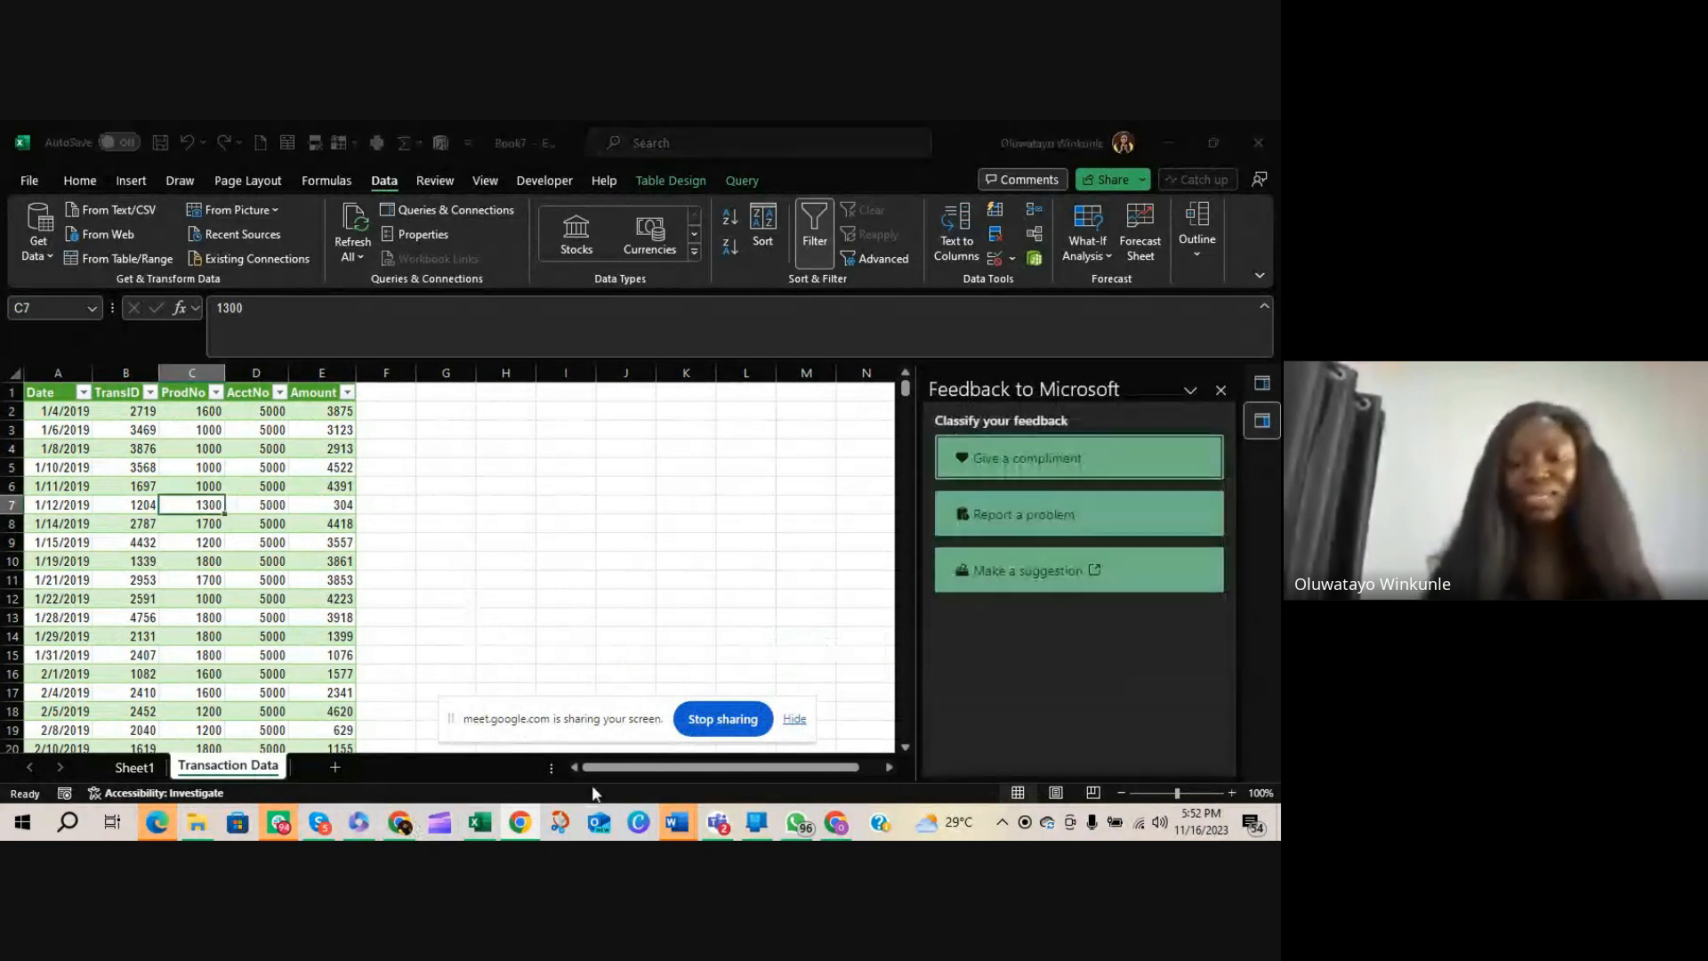
pyautogui.click(979, 513)
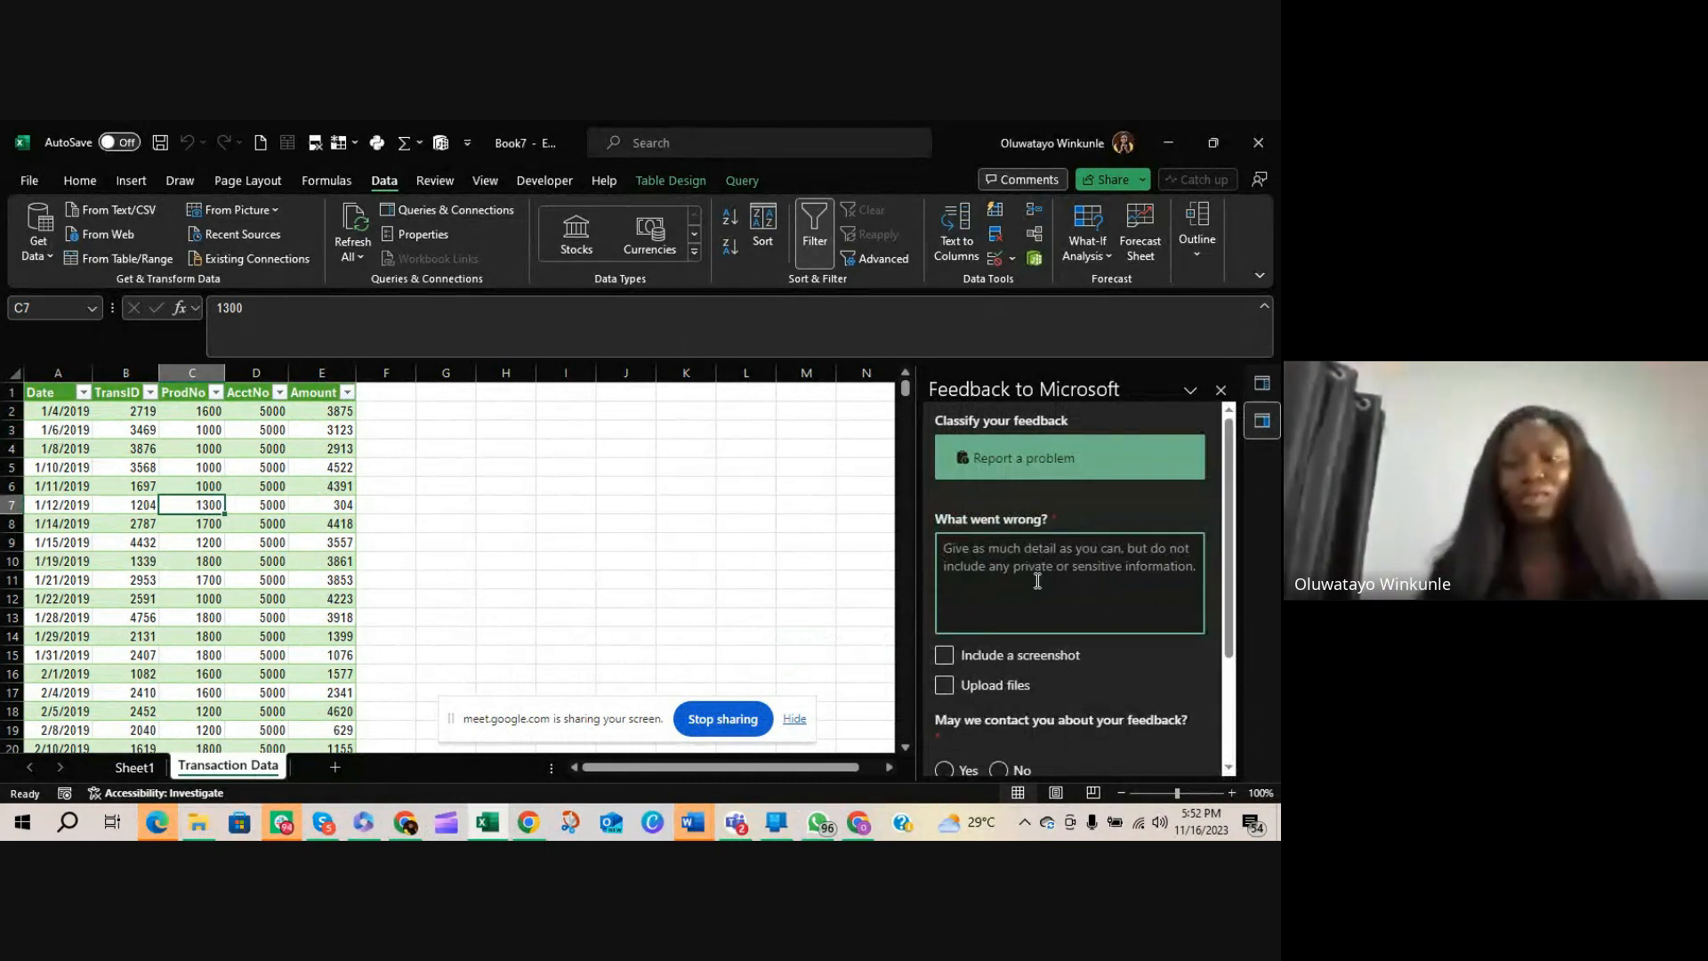
pyautogui.click(1037, 578)
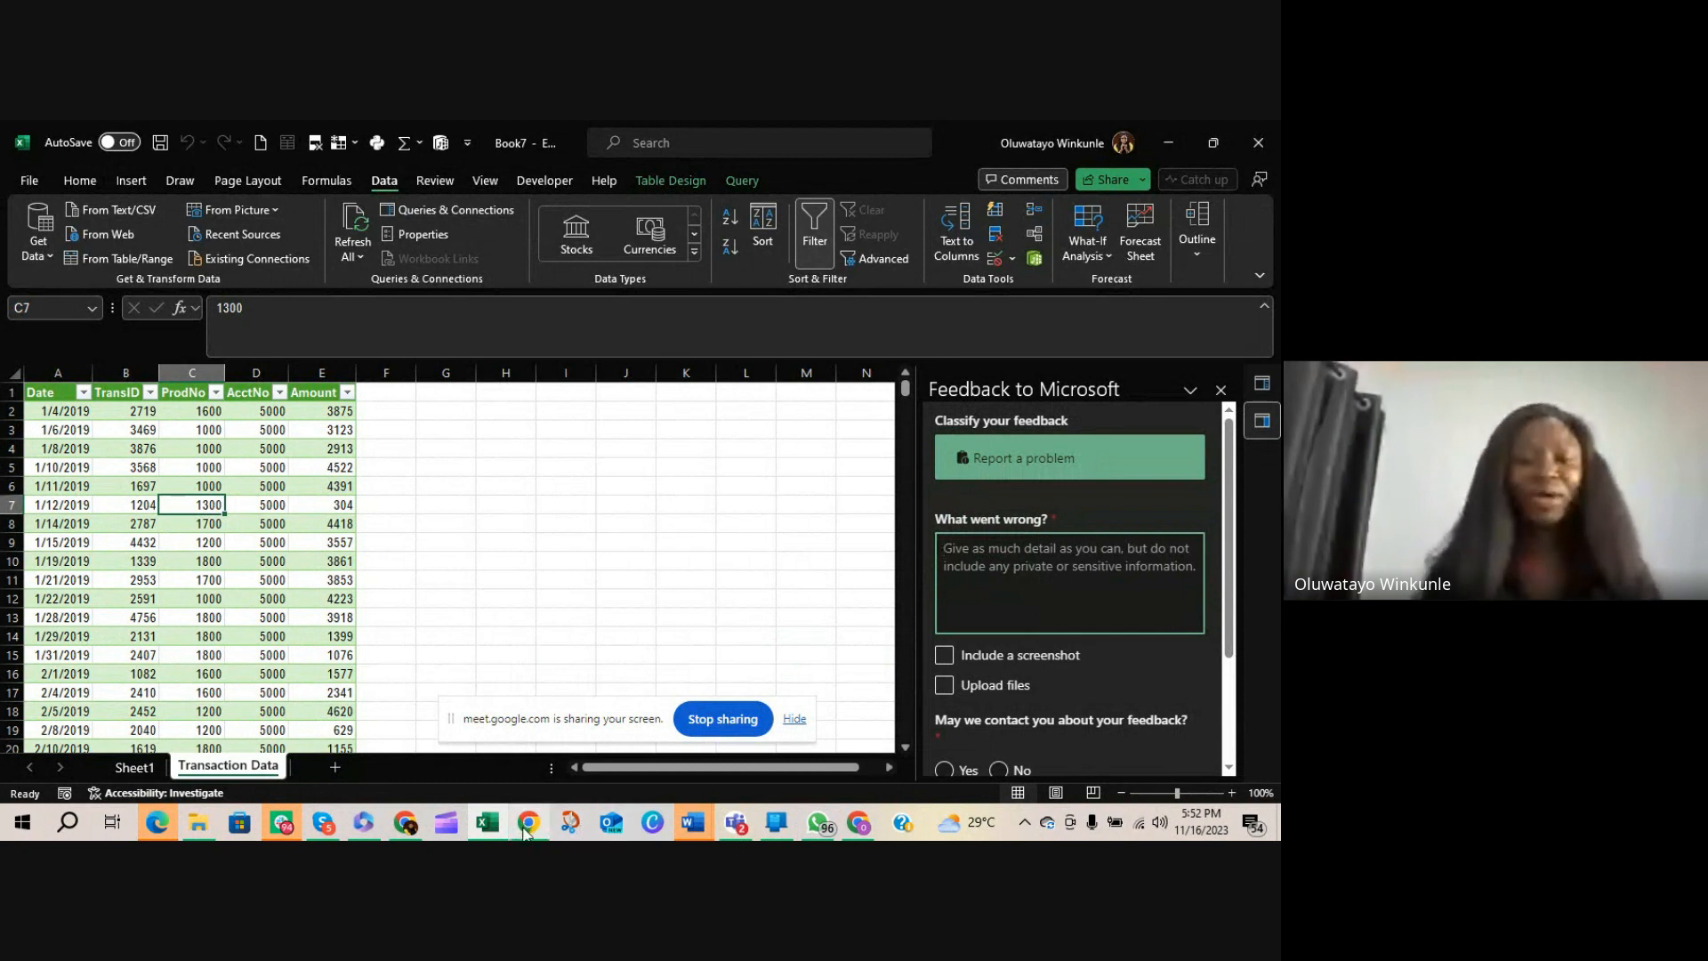
# Switch to the Google Meet call, admit the waiting participant and close the in-call messages
pyautogui.click(868, 833)
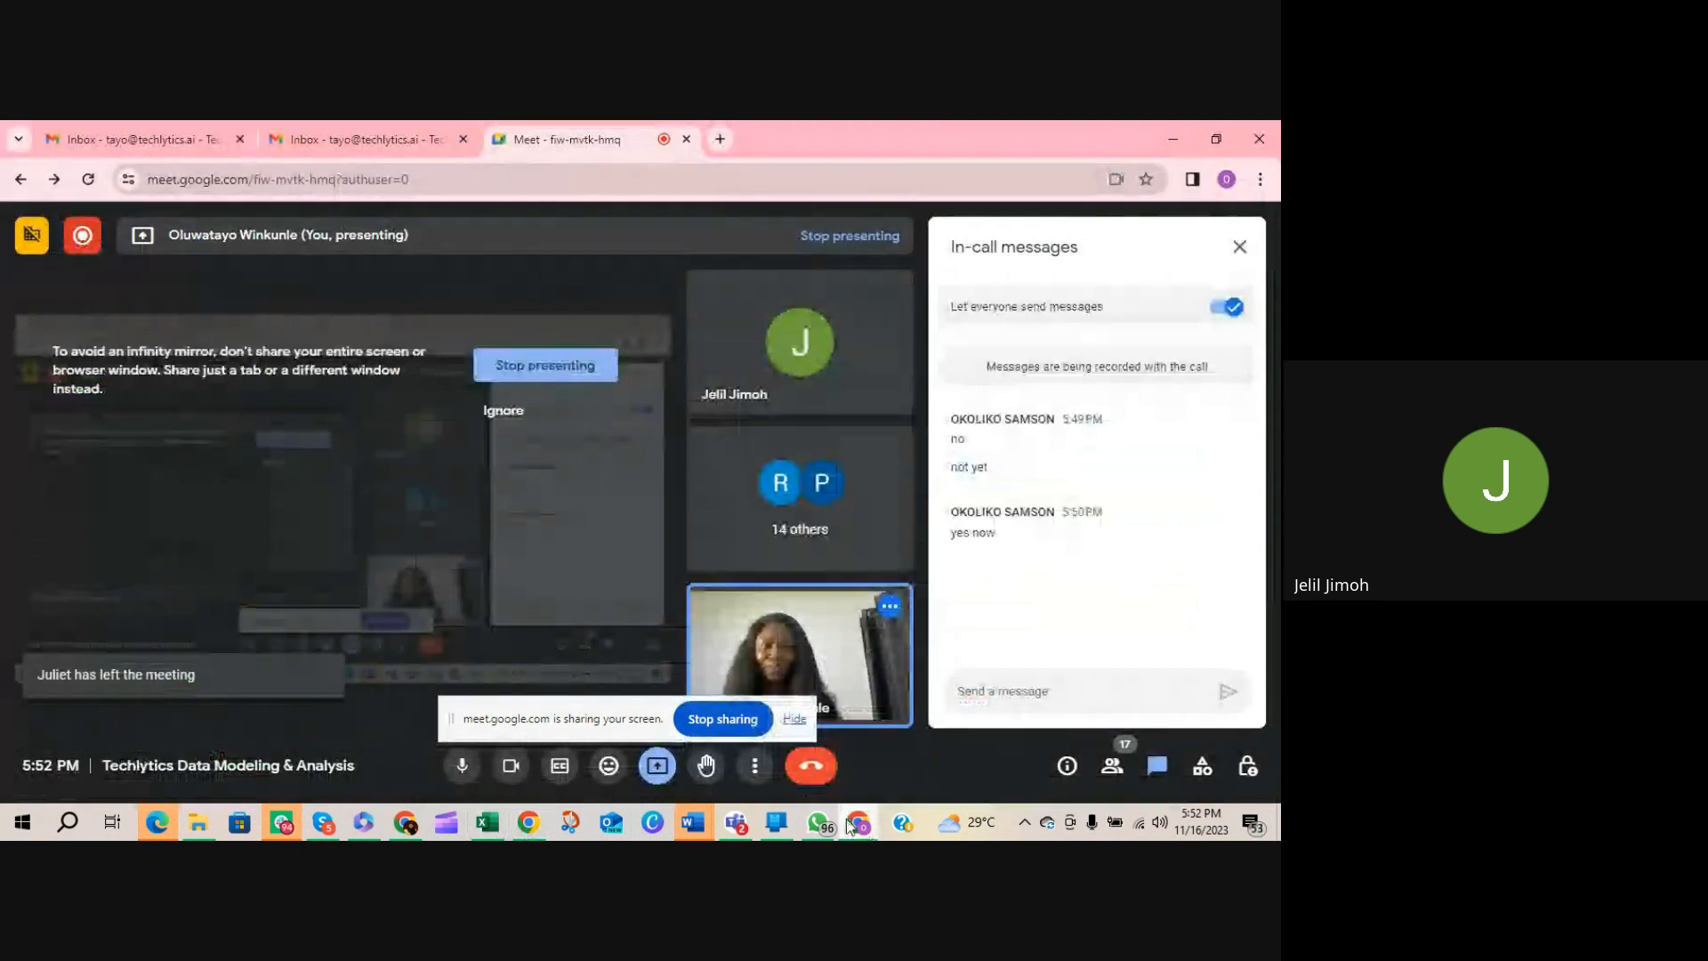
pyautogui.click(859, 826)
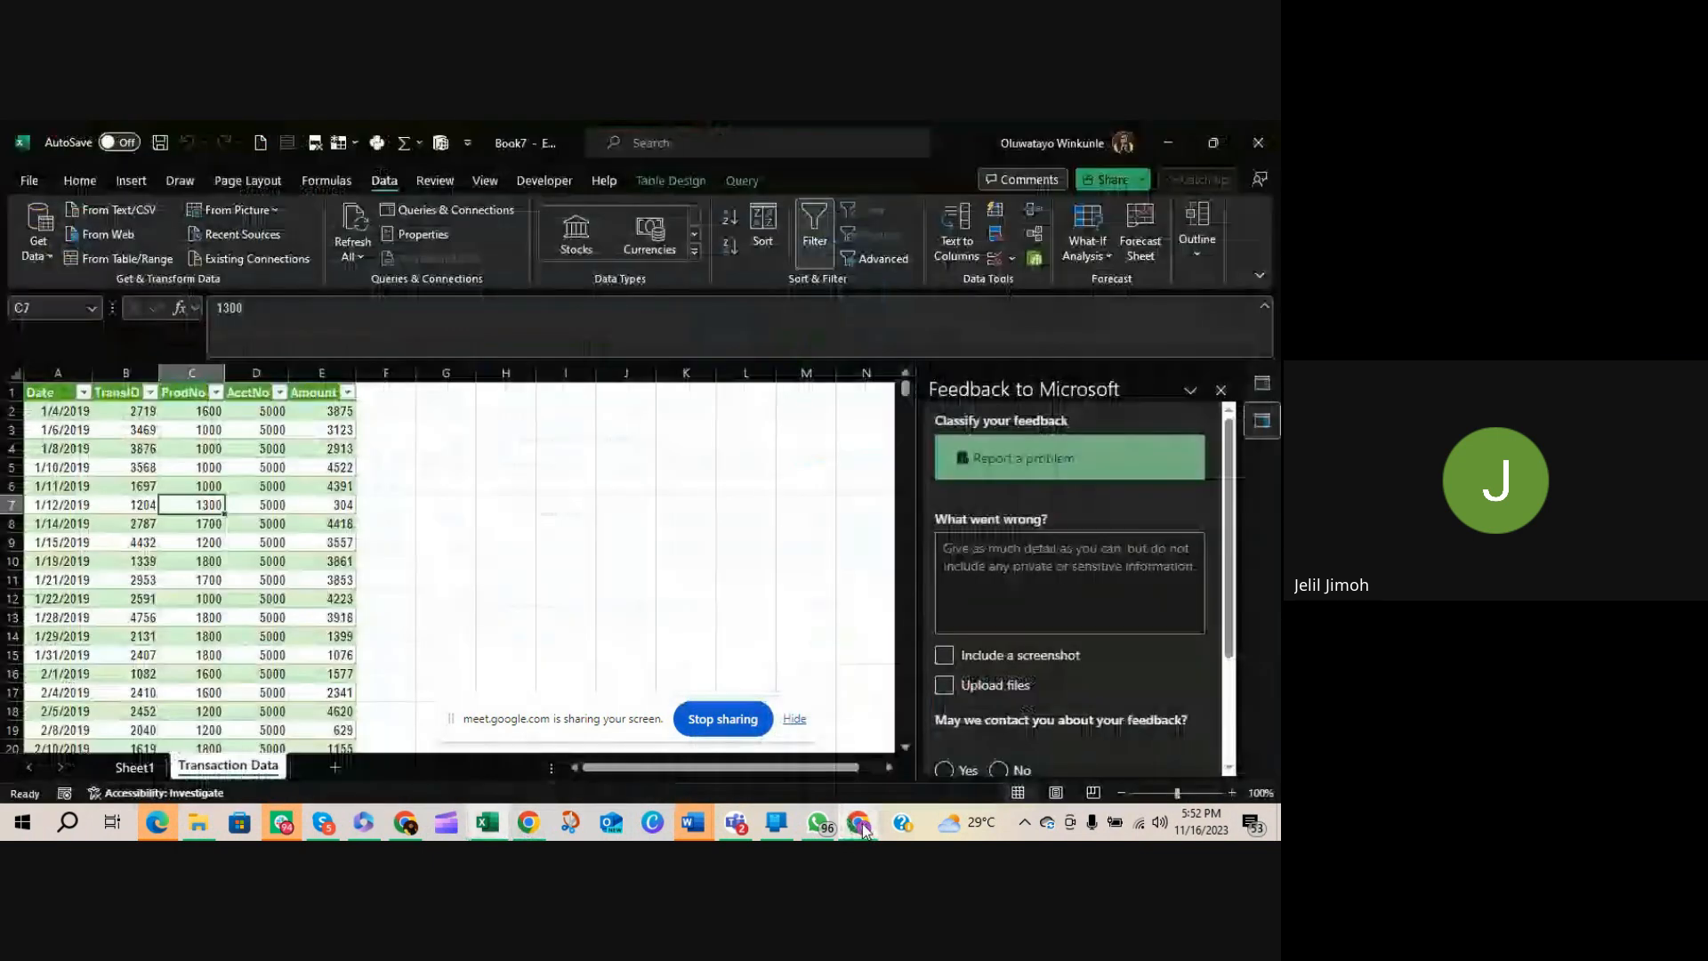
pyautogui.click(862, 830)
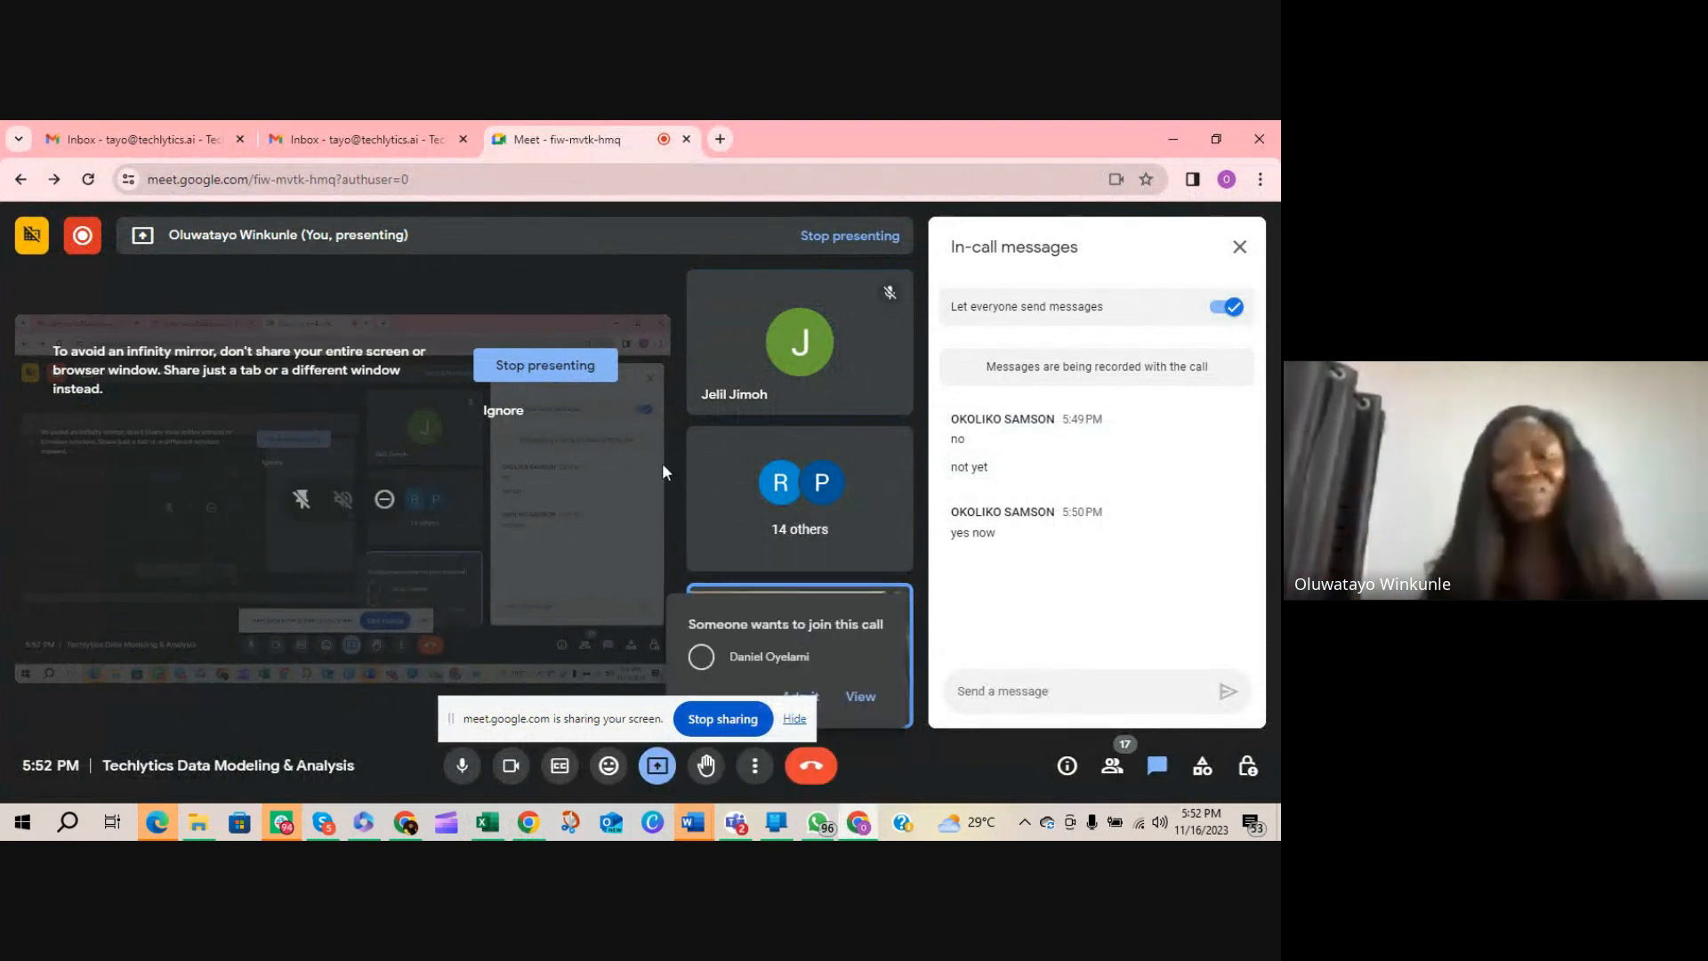
pyautogui.moveTo(602, 710); pyautogui.dragTo(460, 694)
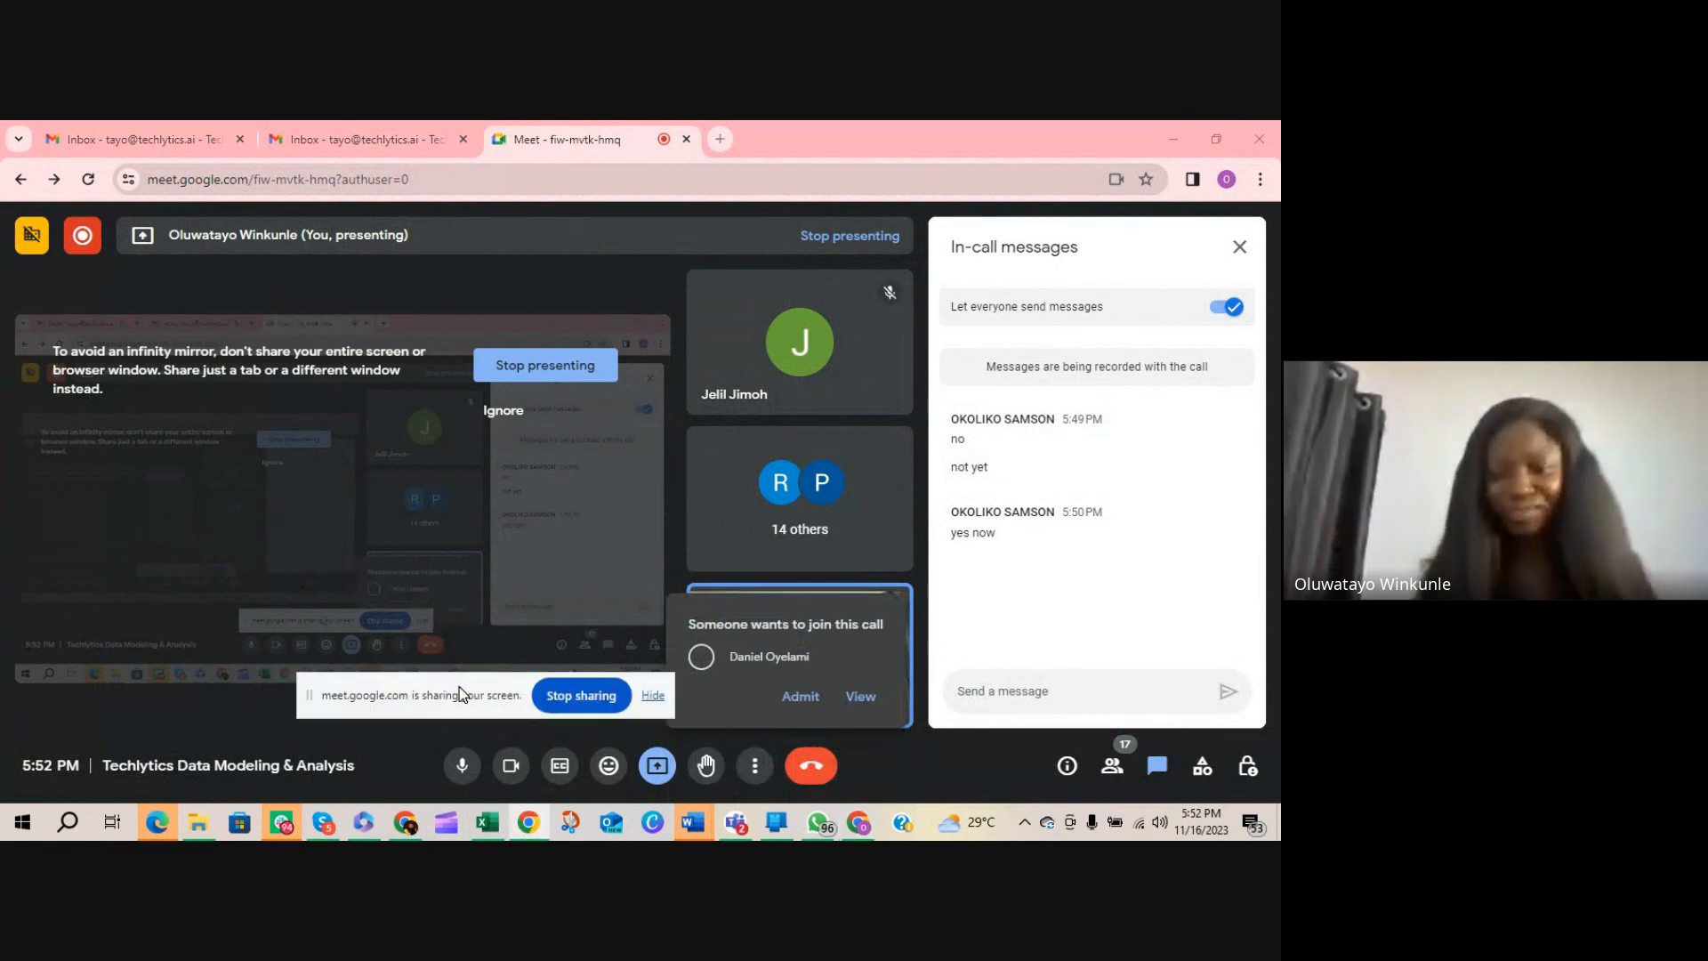
pyautogui.click(800, 695)
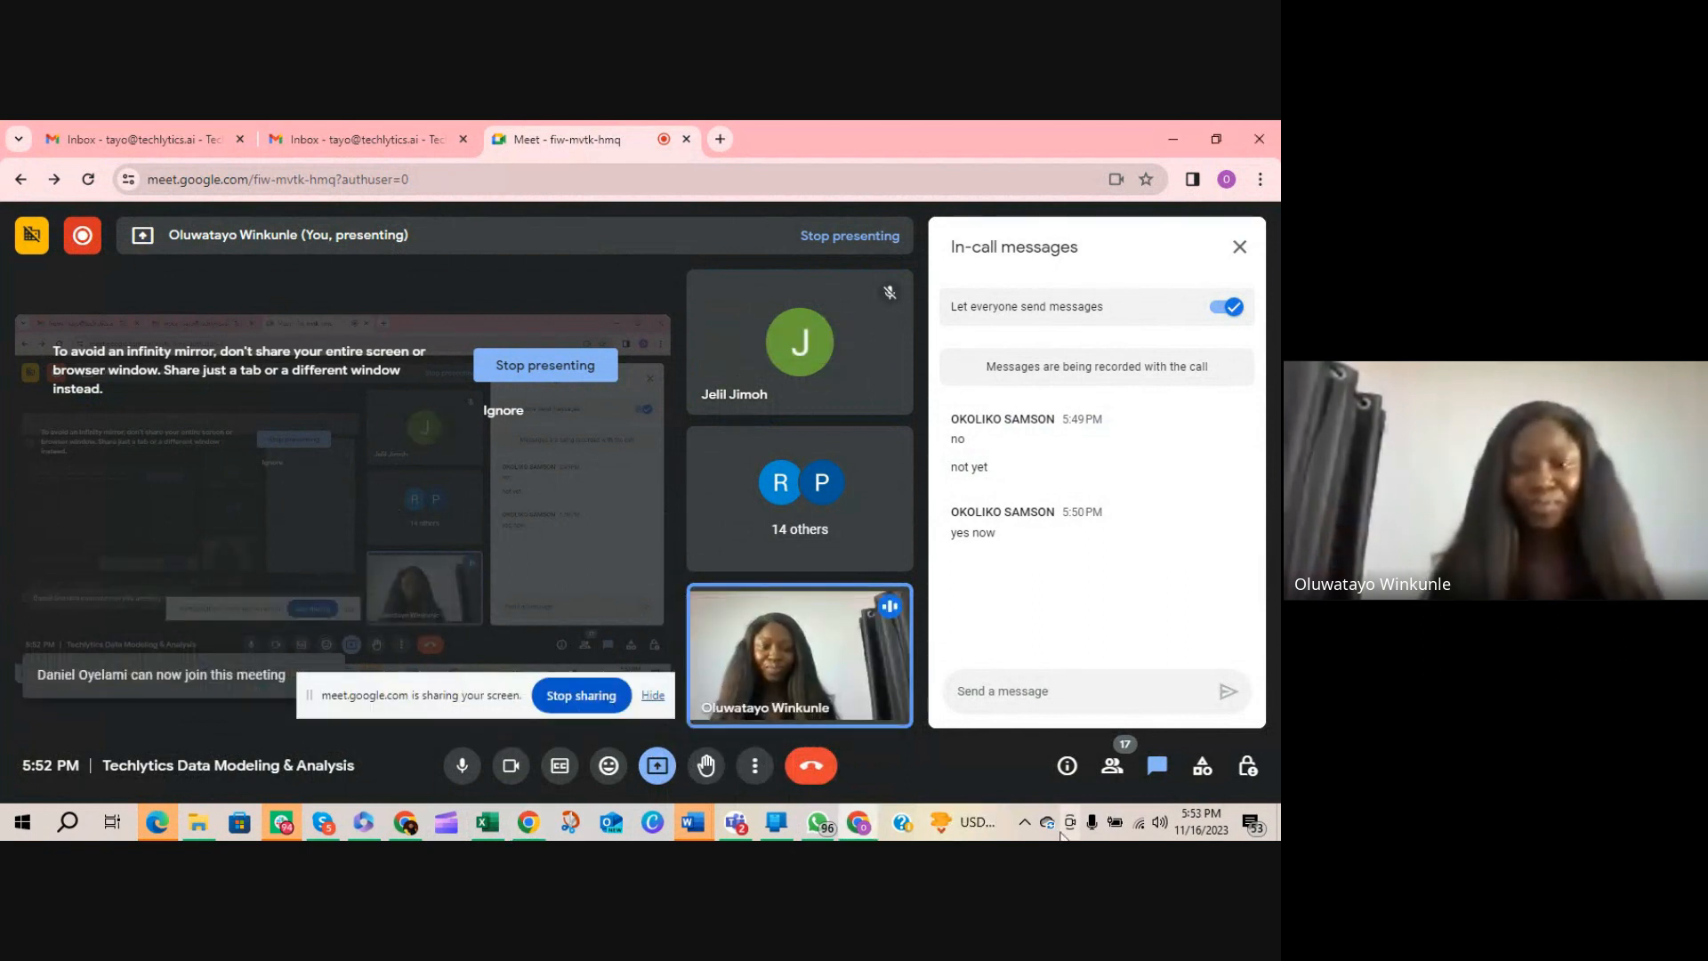
pyautogui.click(1239, 248)
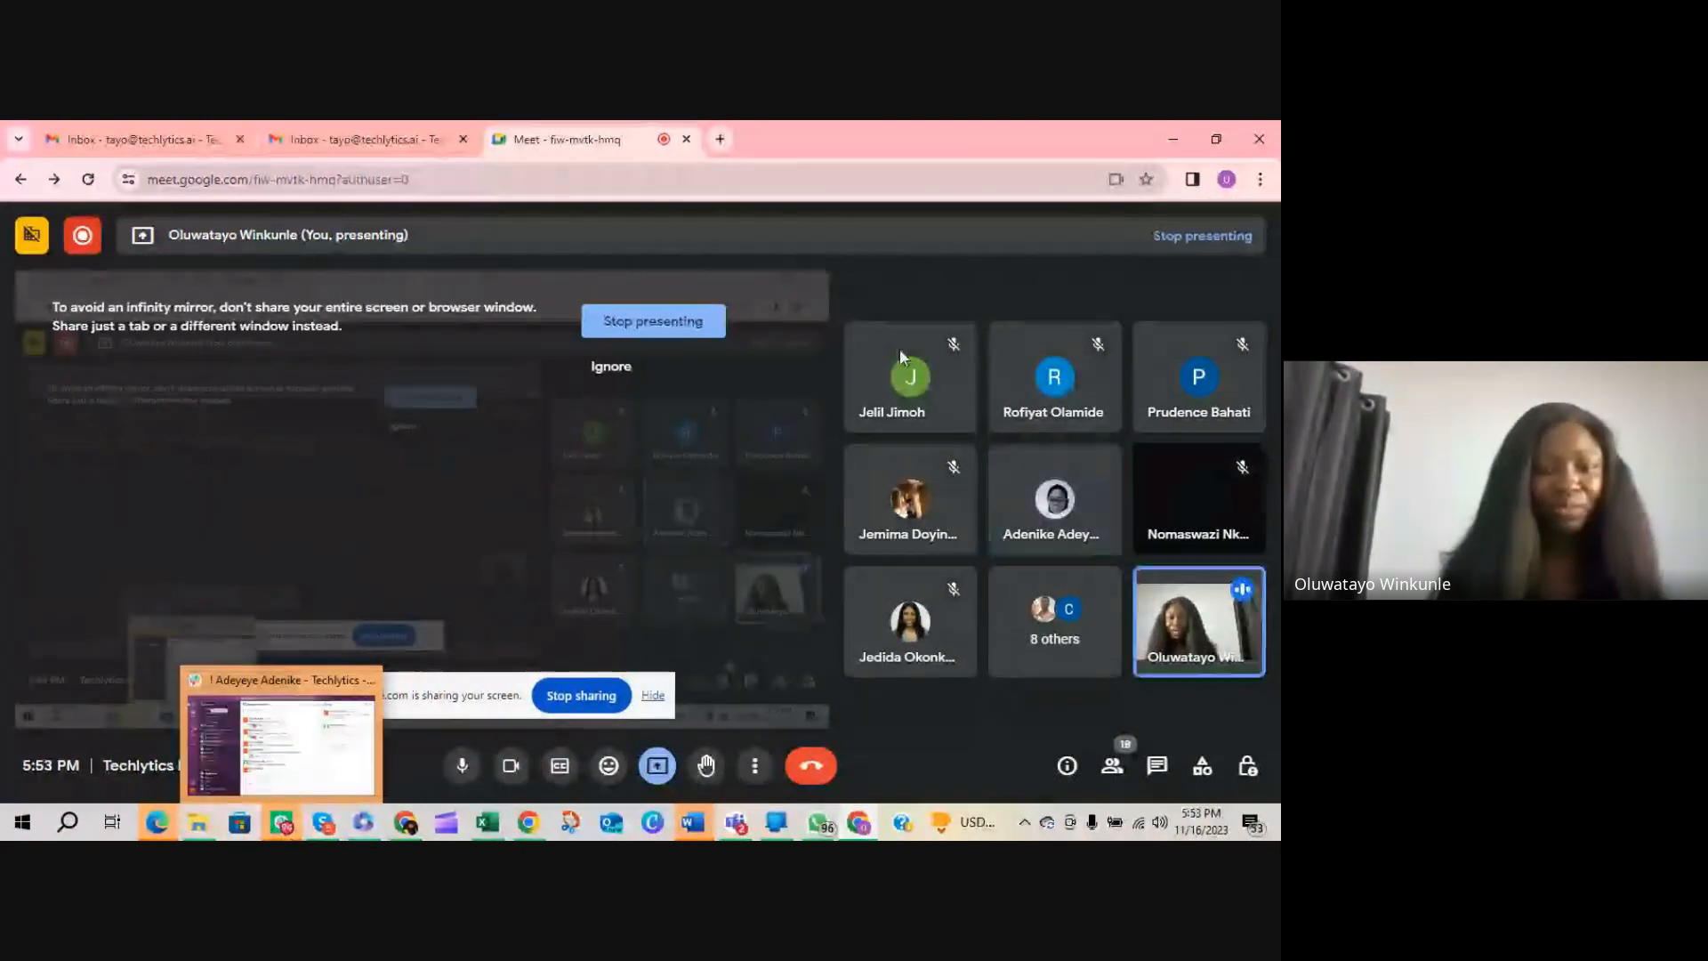
# Switch to File Explorer's Shoprite Data folder, view the copy options for its address and dismiss them
pyautogui.moveTo(192, 835)
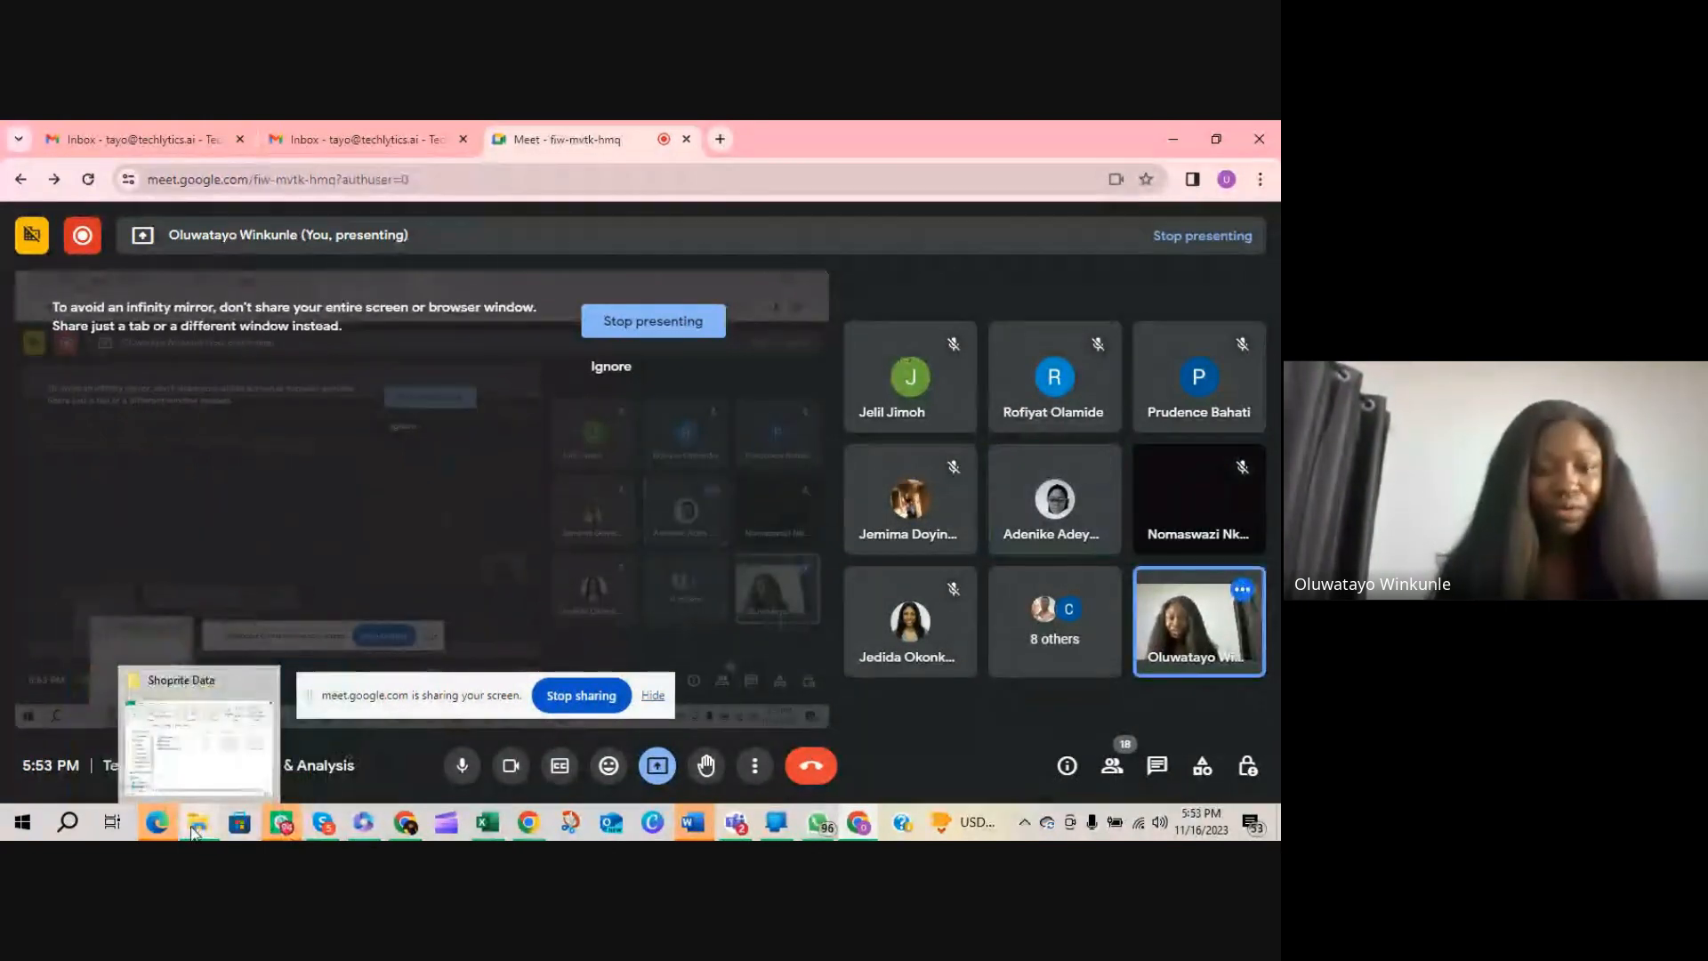
pyautogui.click(217, 724)
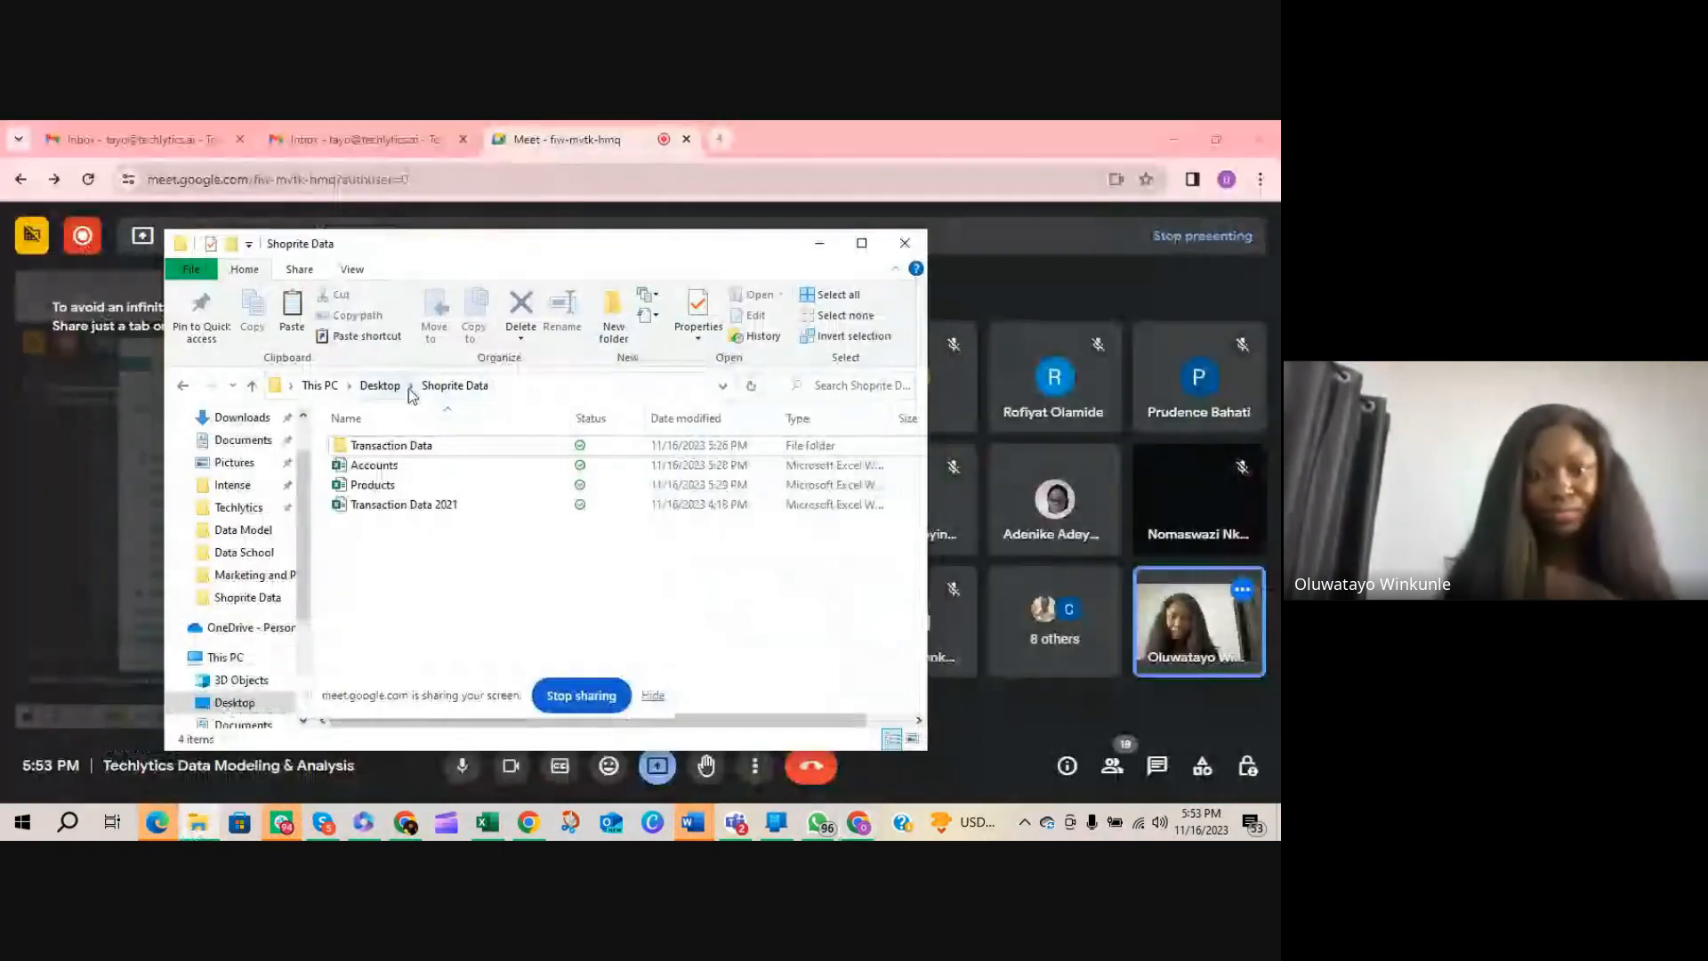
pyautogui.rightClick(476, 392)
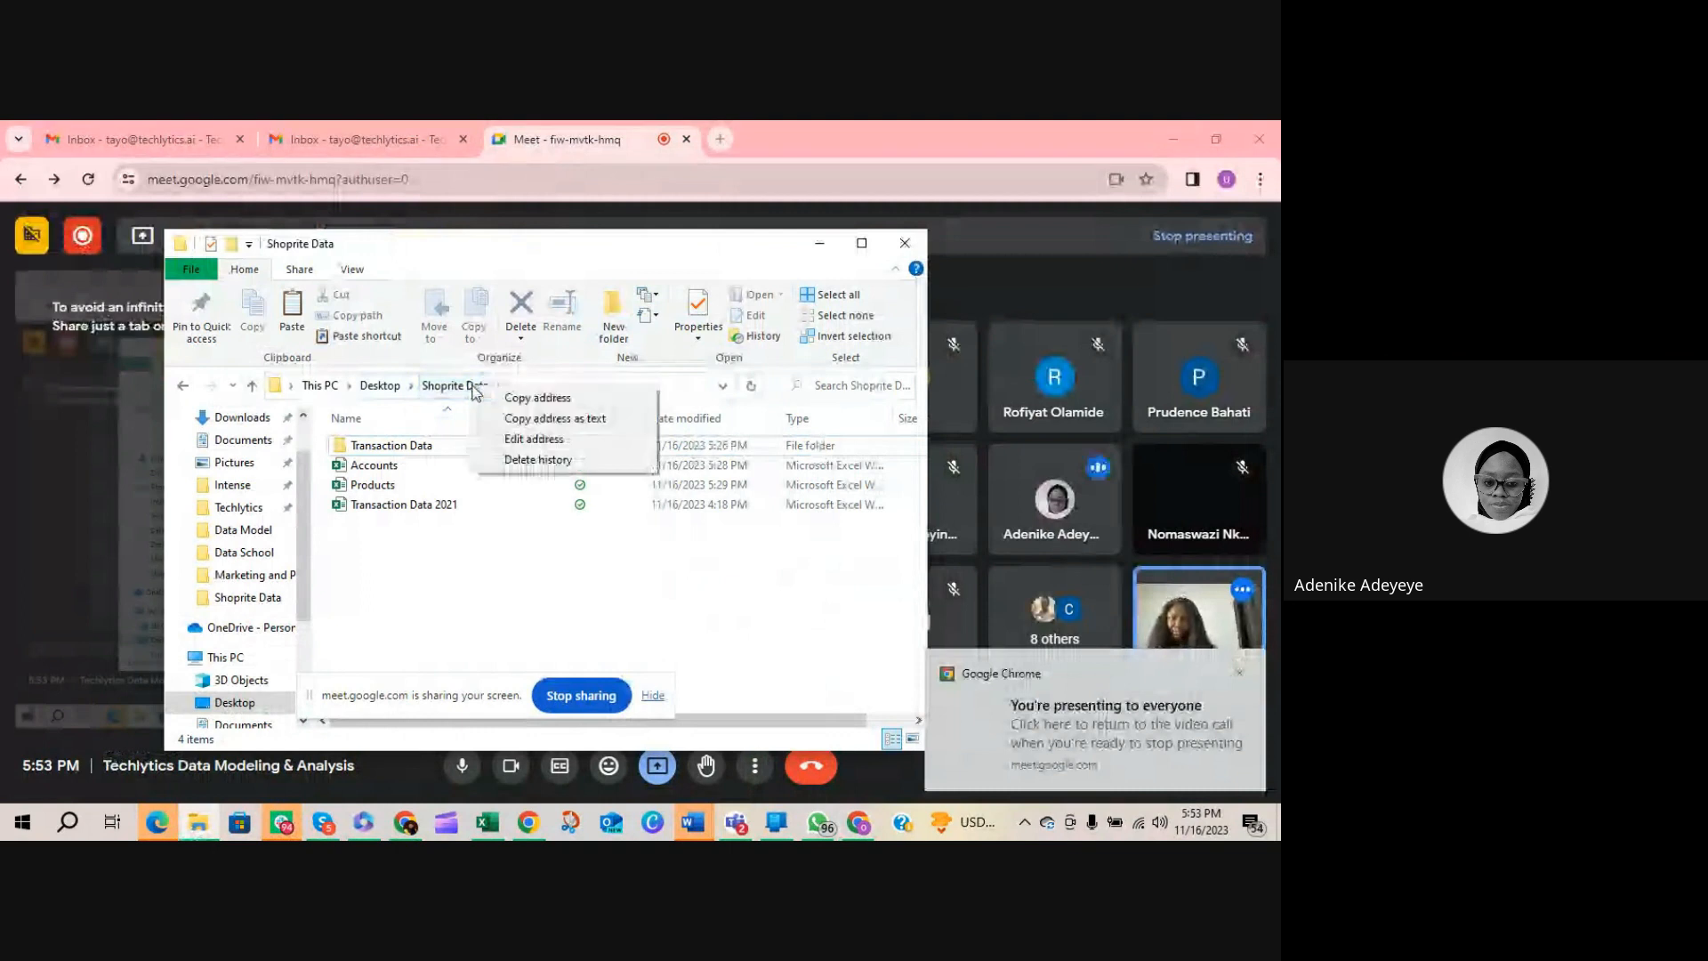
pyautogui.click(477, 591)
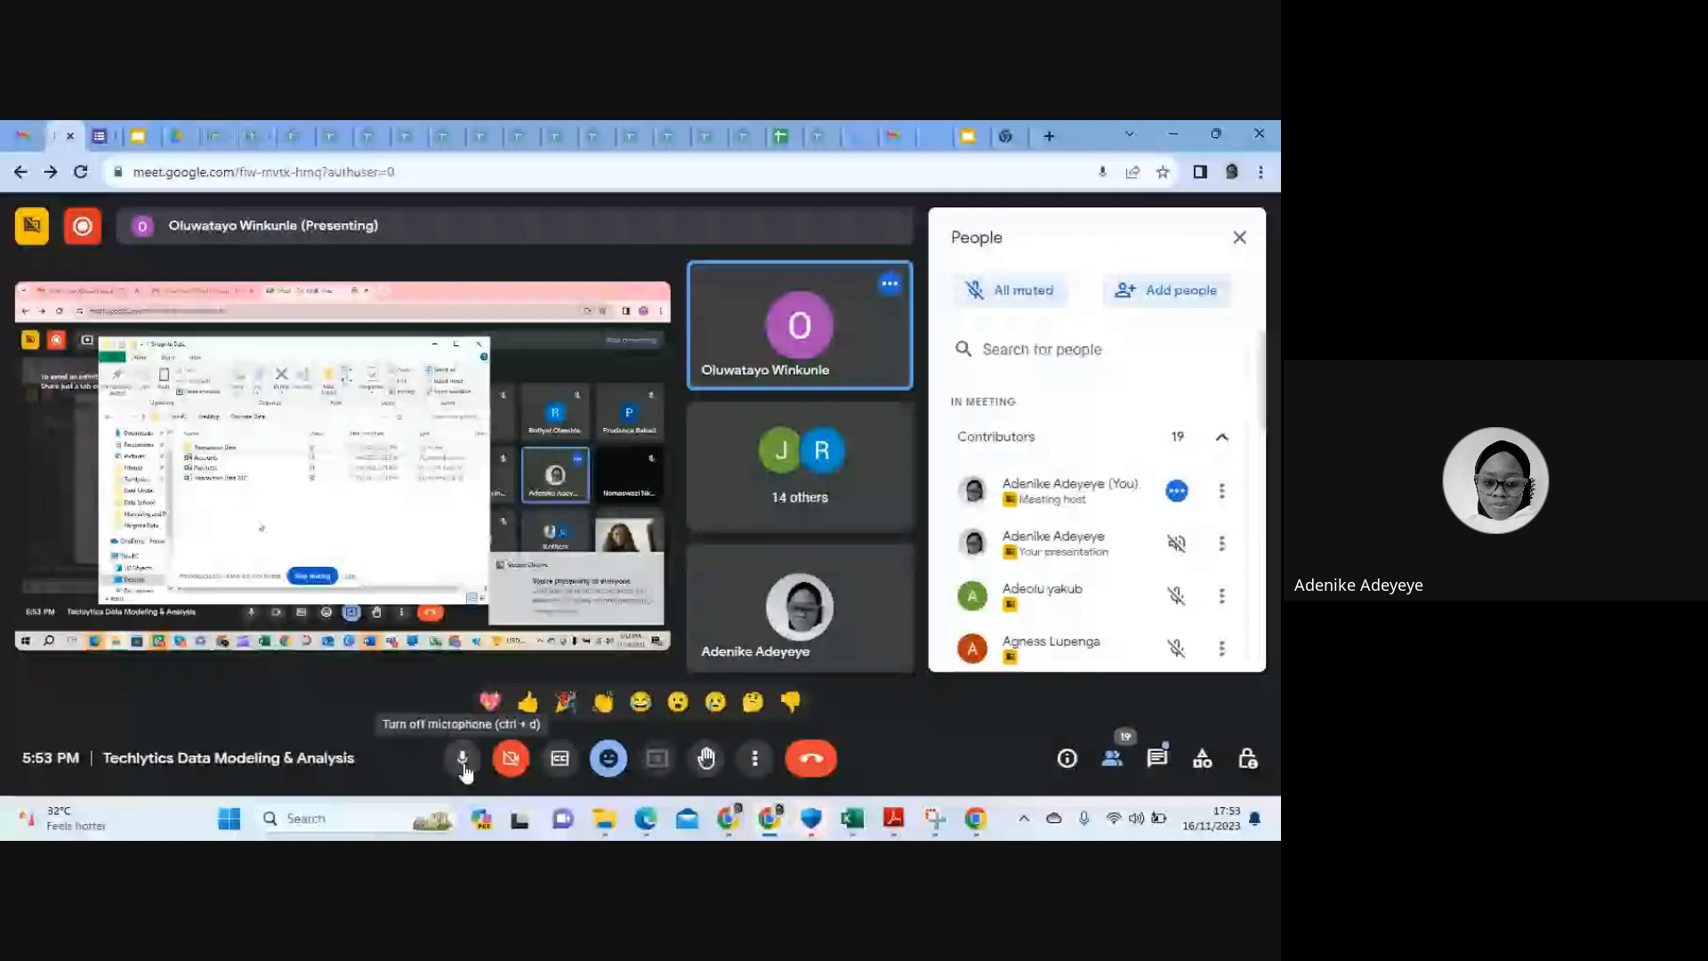
# Mute the microphone in the call, then search Windows for 365, launch Microsoft 365 (Office), maximize it and minimize it
pyautogui.click(463, 762)
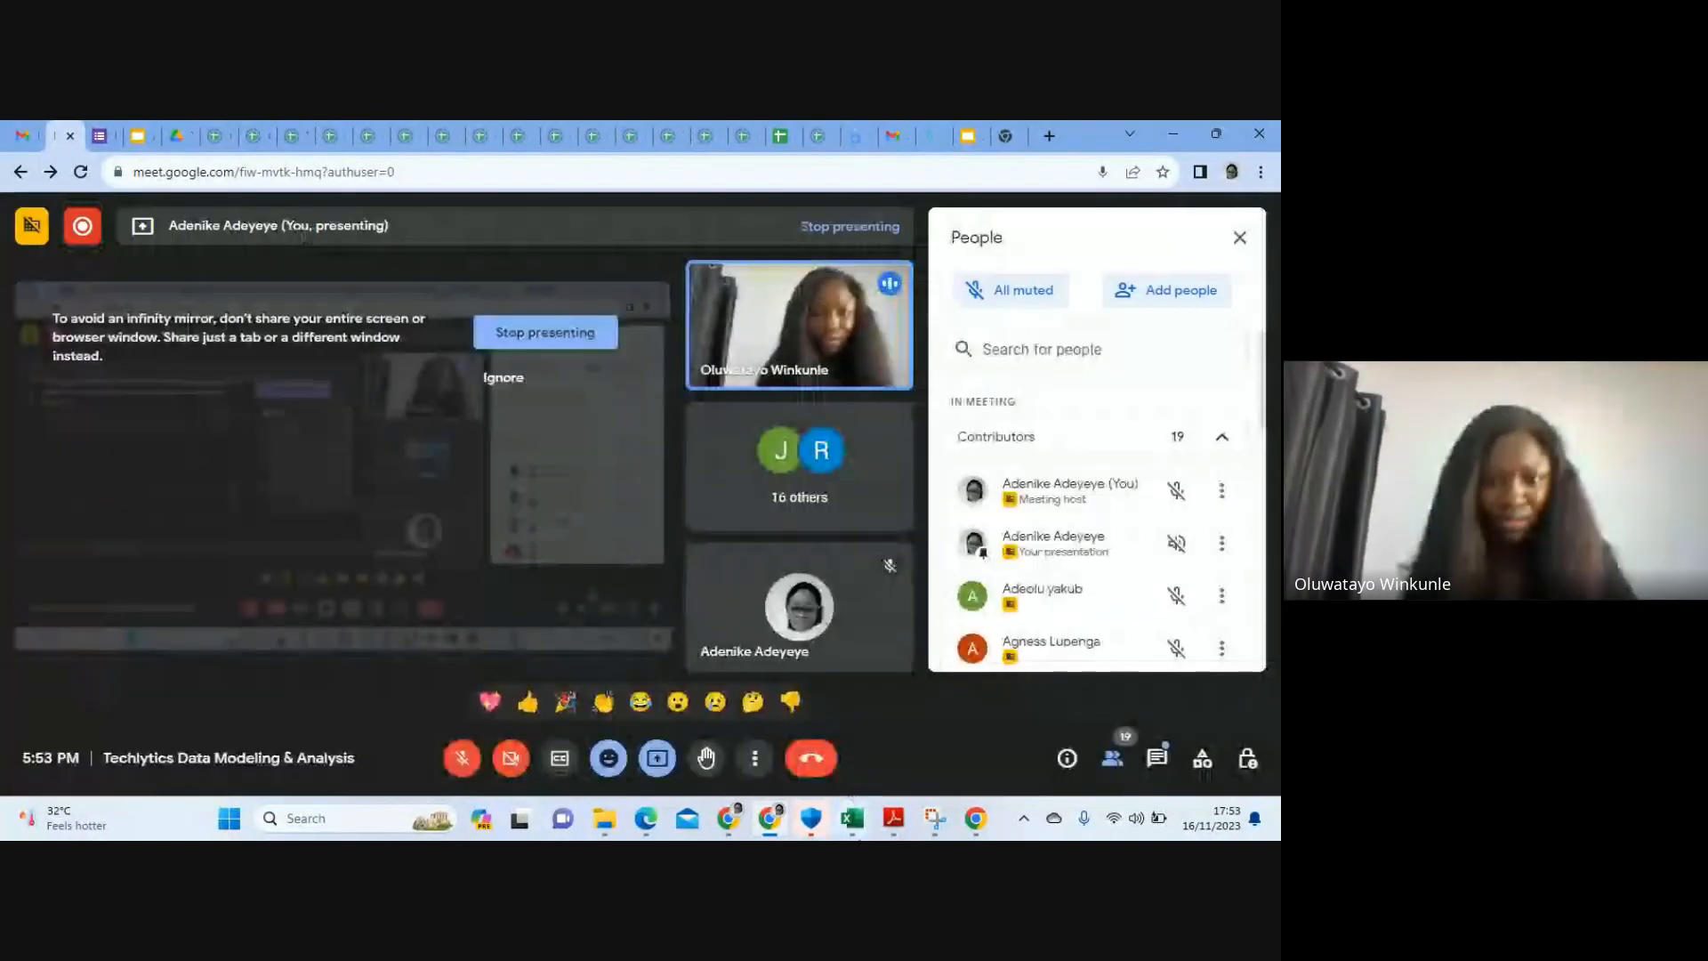
pyautogui.moveTo(853, 827)
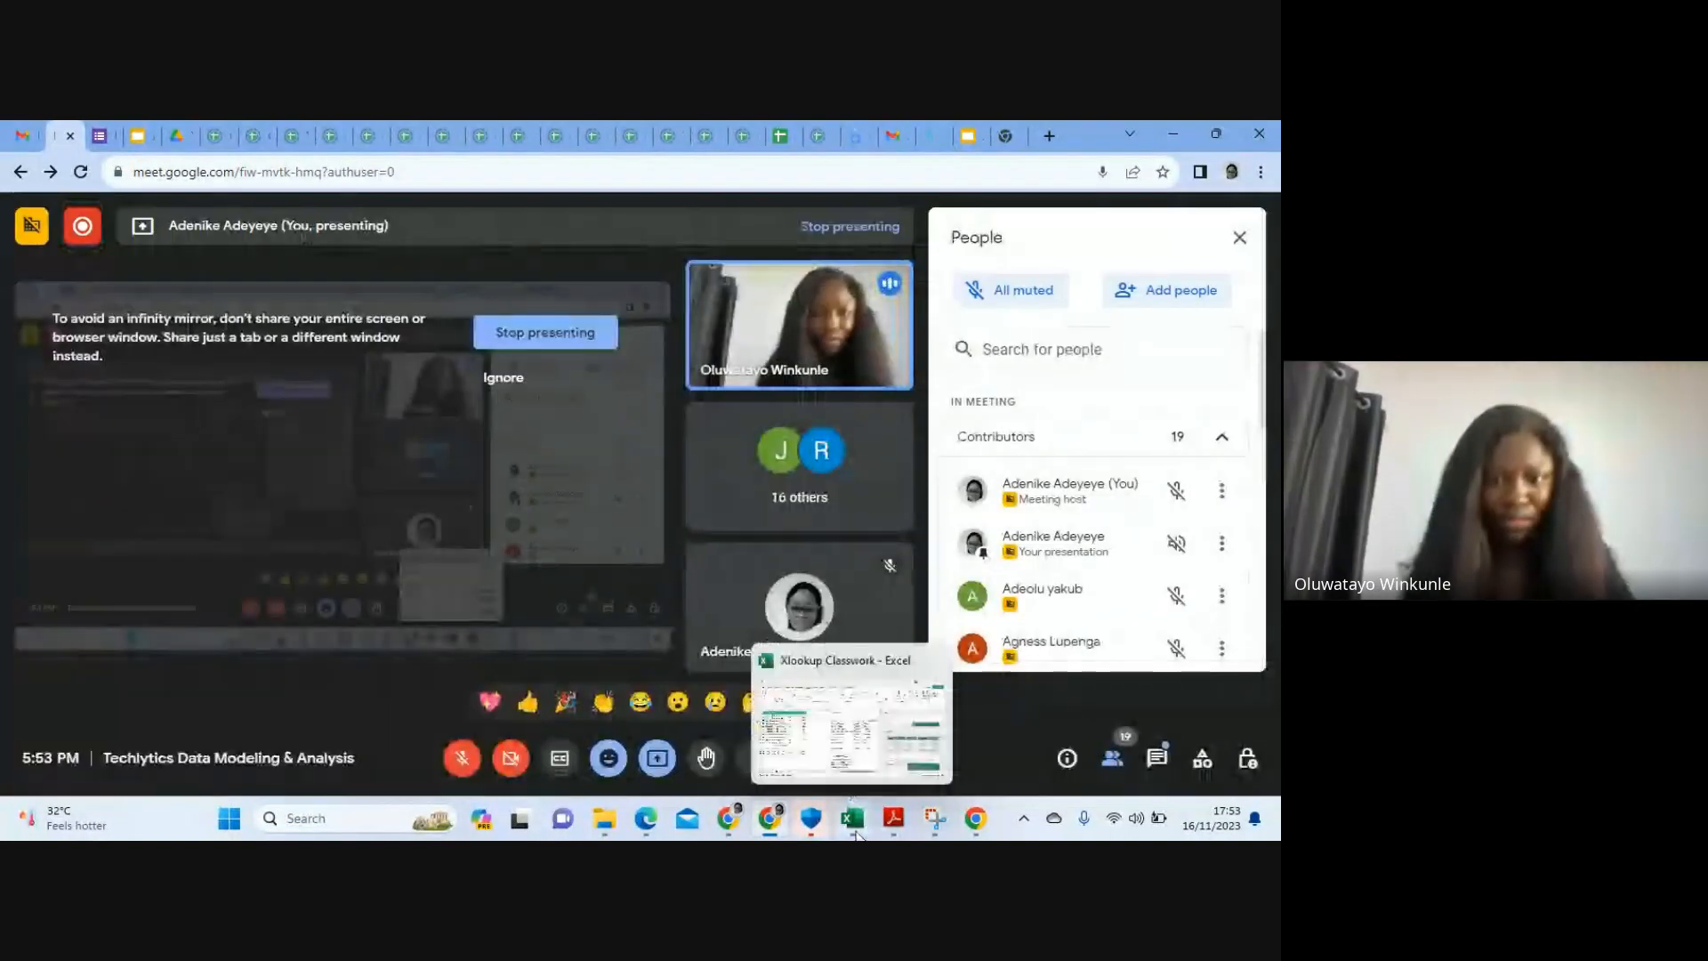
pyautogui.click(352, 819)
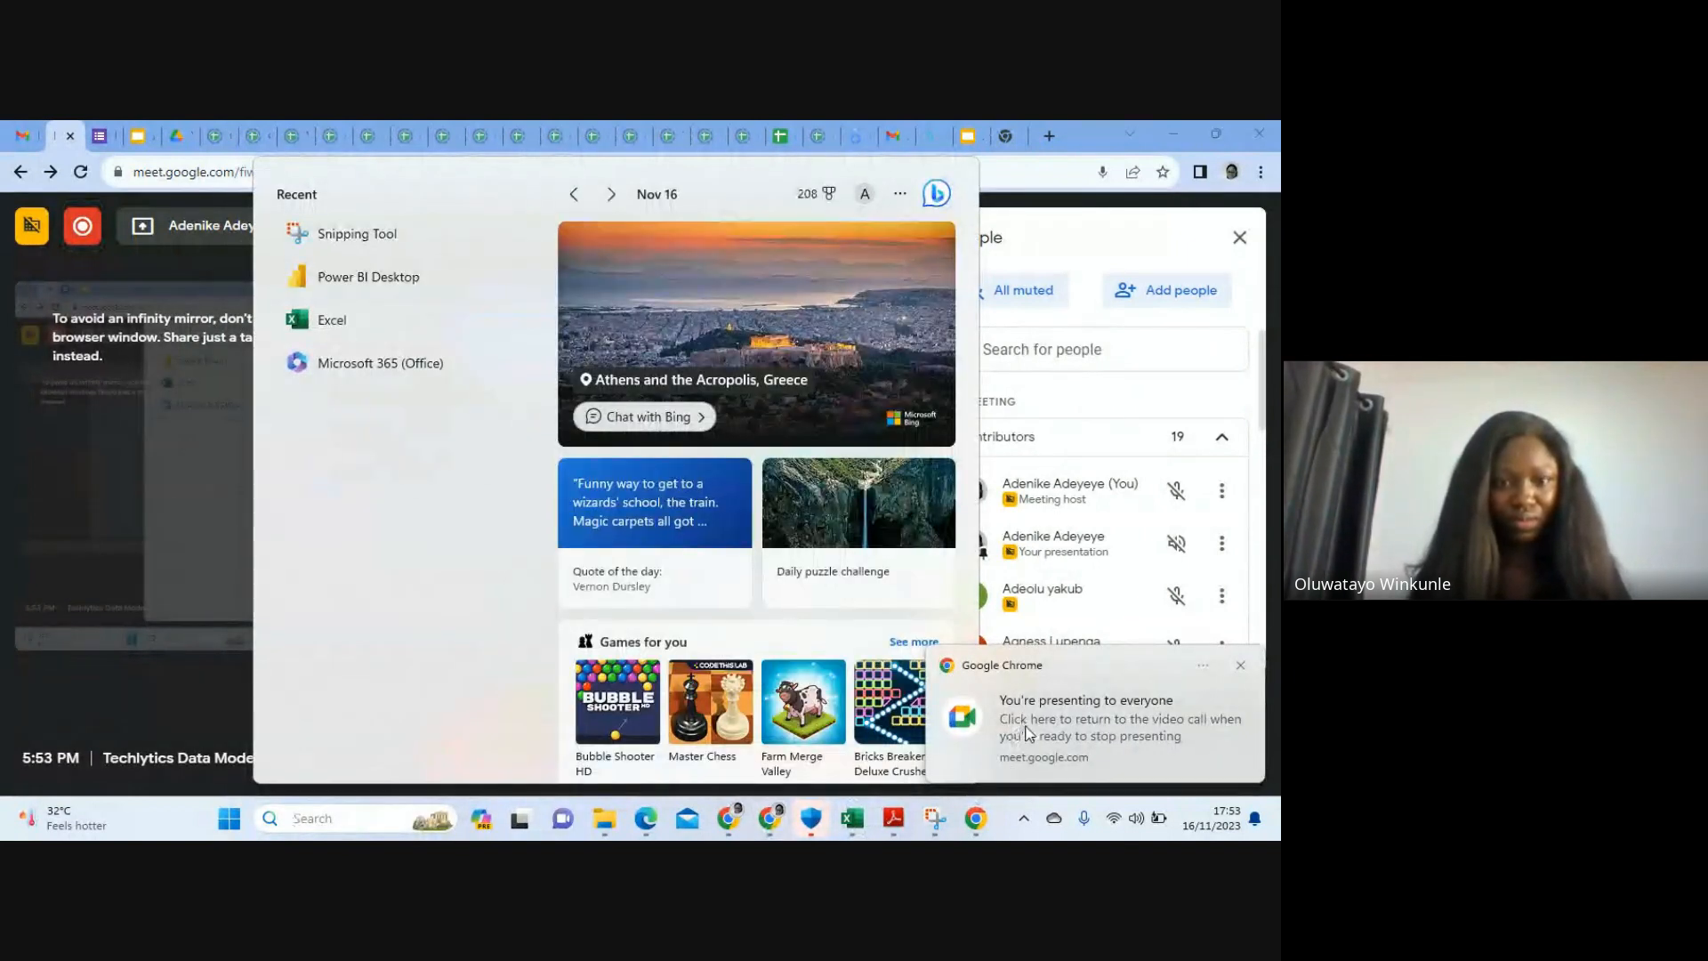
pyautogui.click(1086, 233)
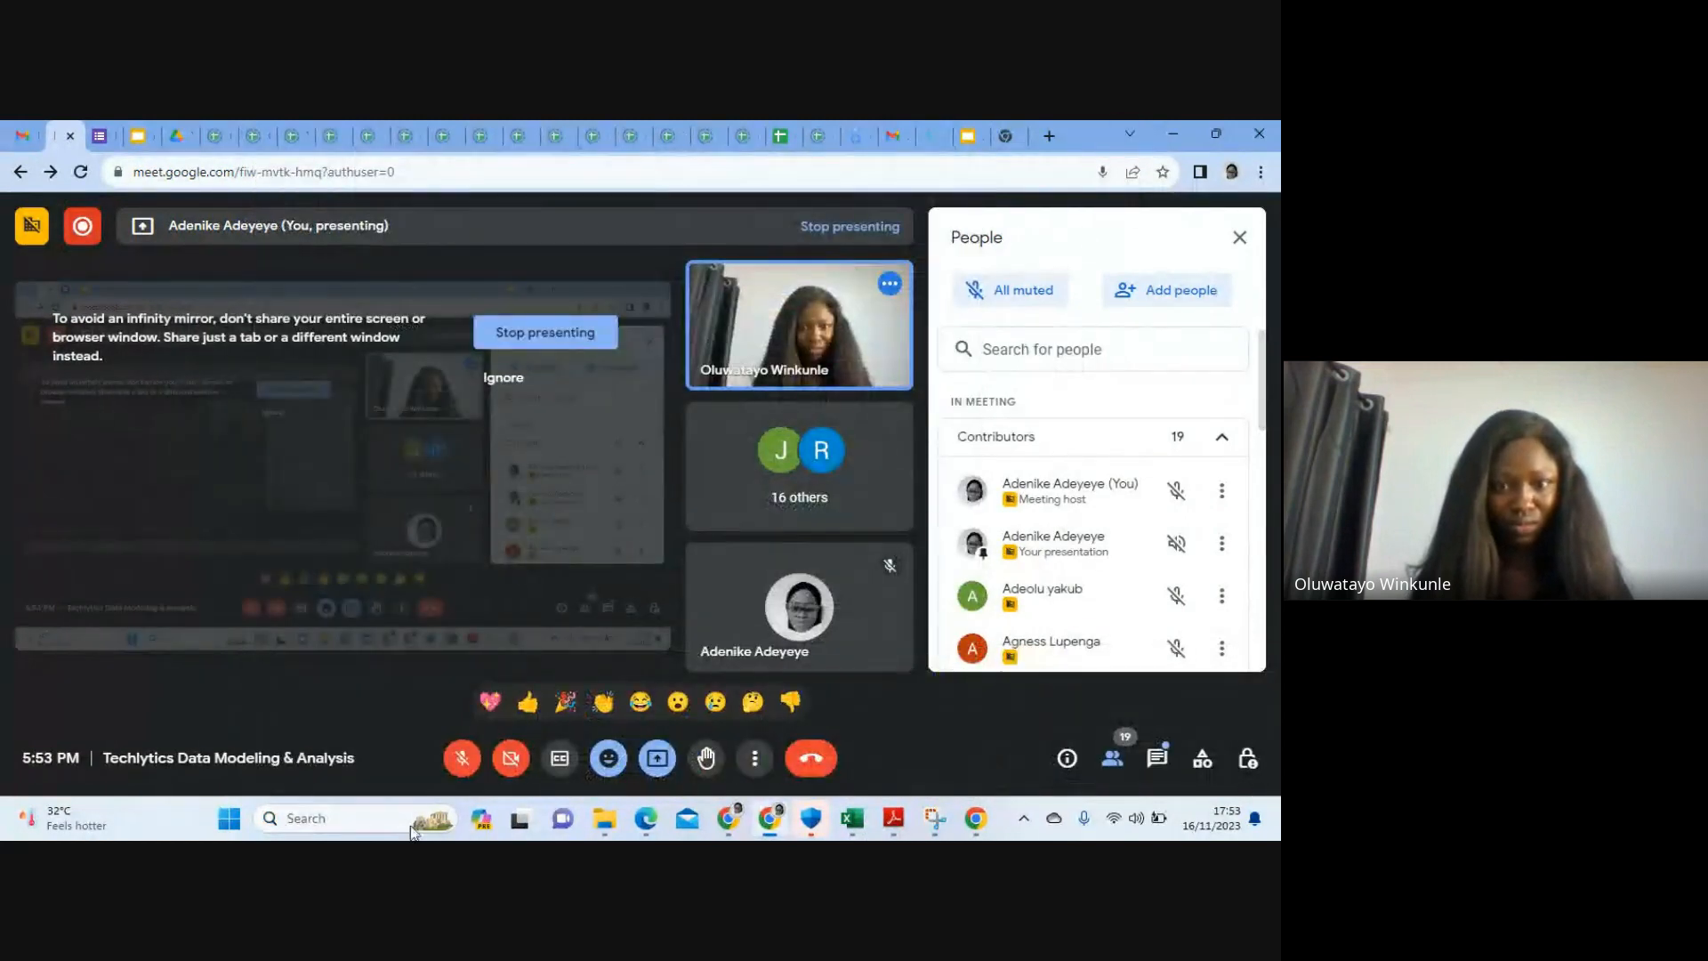
pyautogui.click(339, 829)
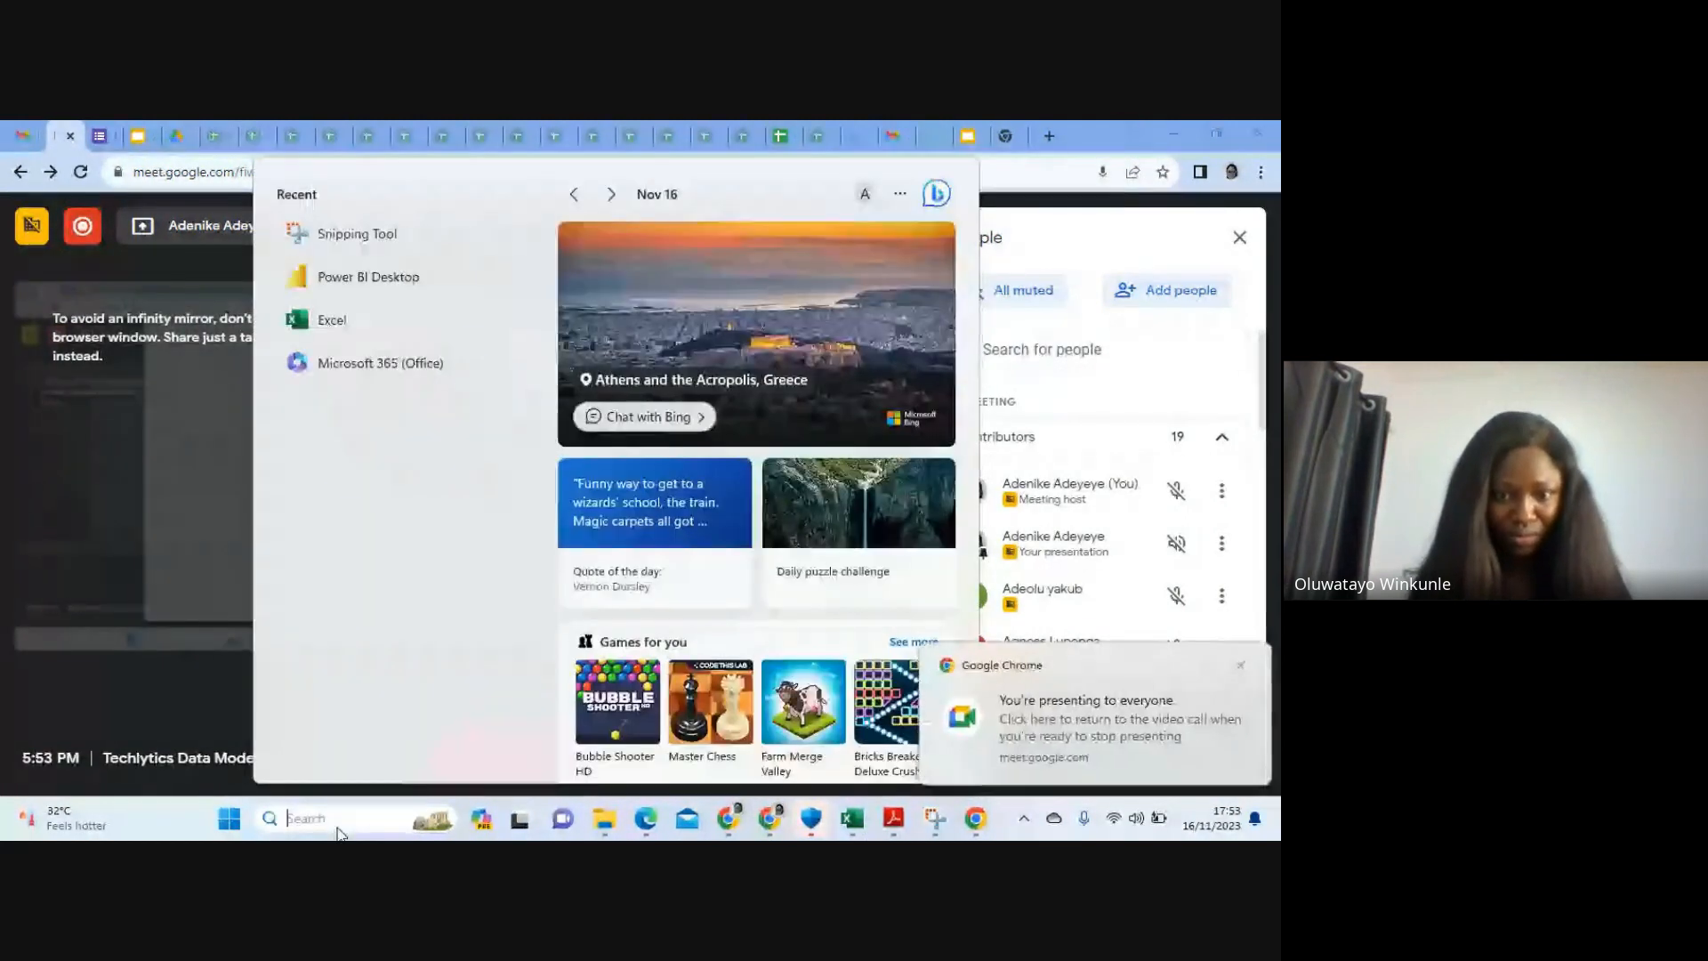
pyautogui.write('36')
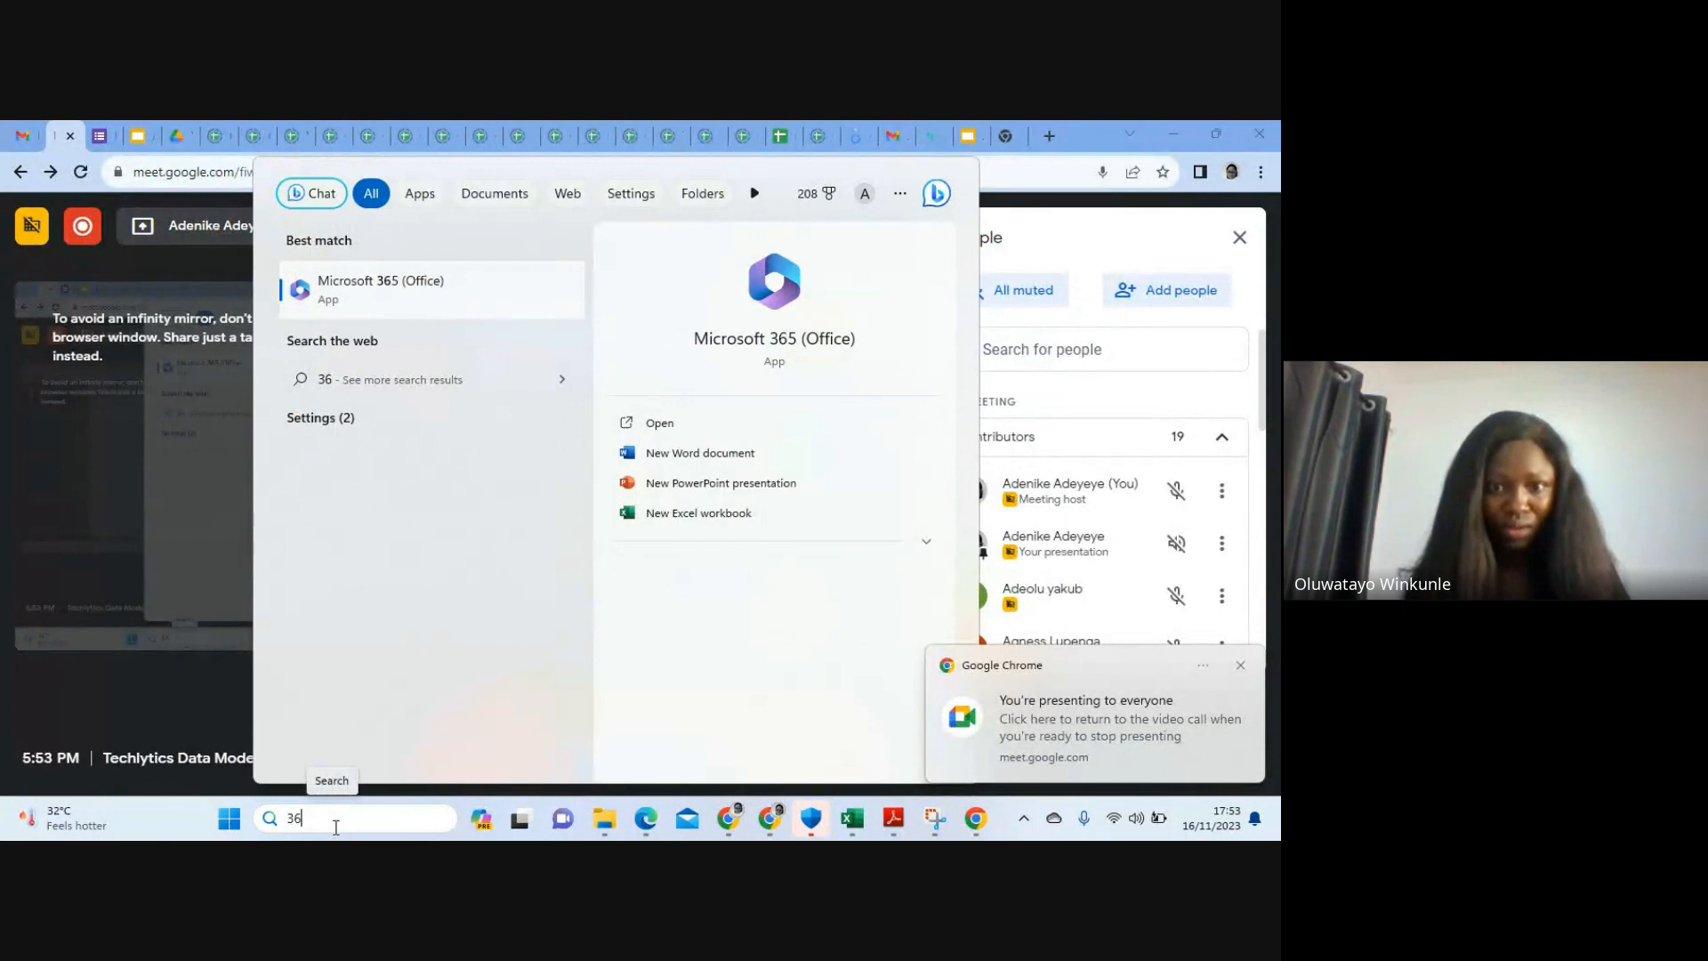
pyautogui.write('5')
pyautogui.click(317, 298)
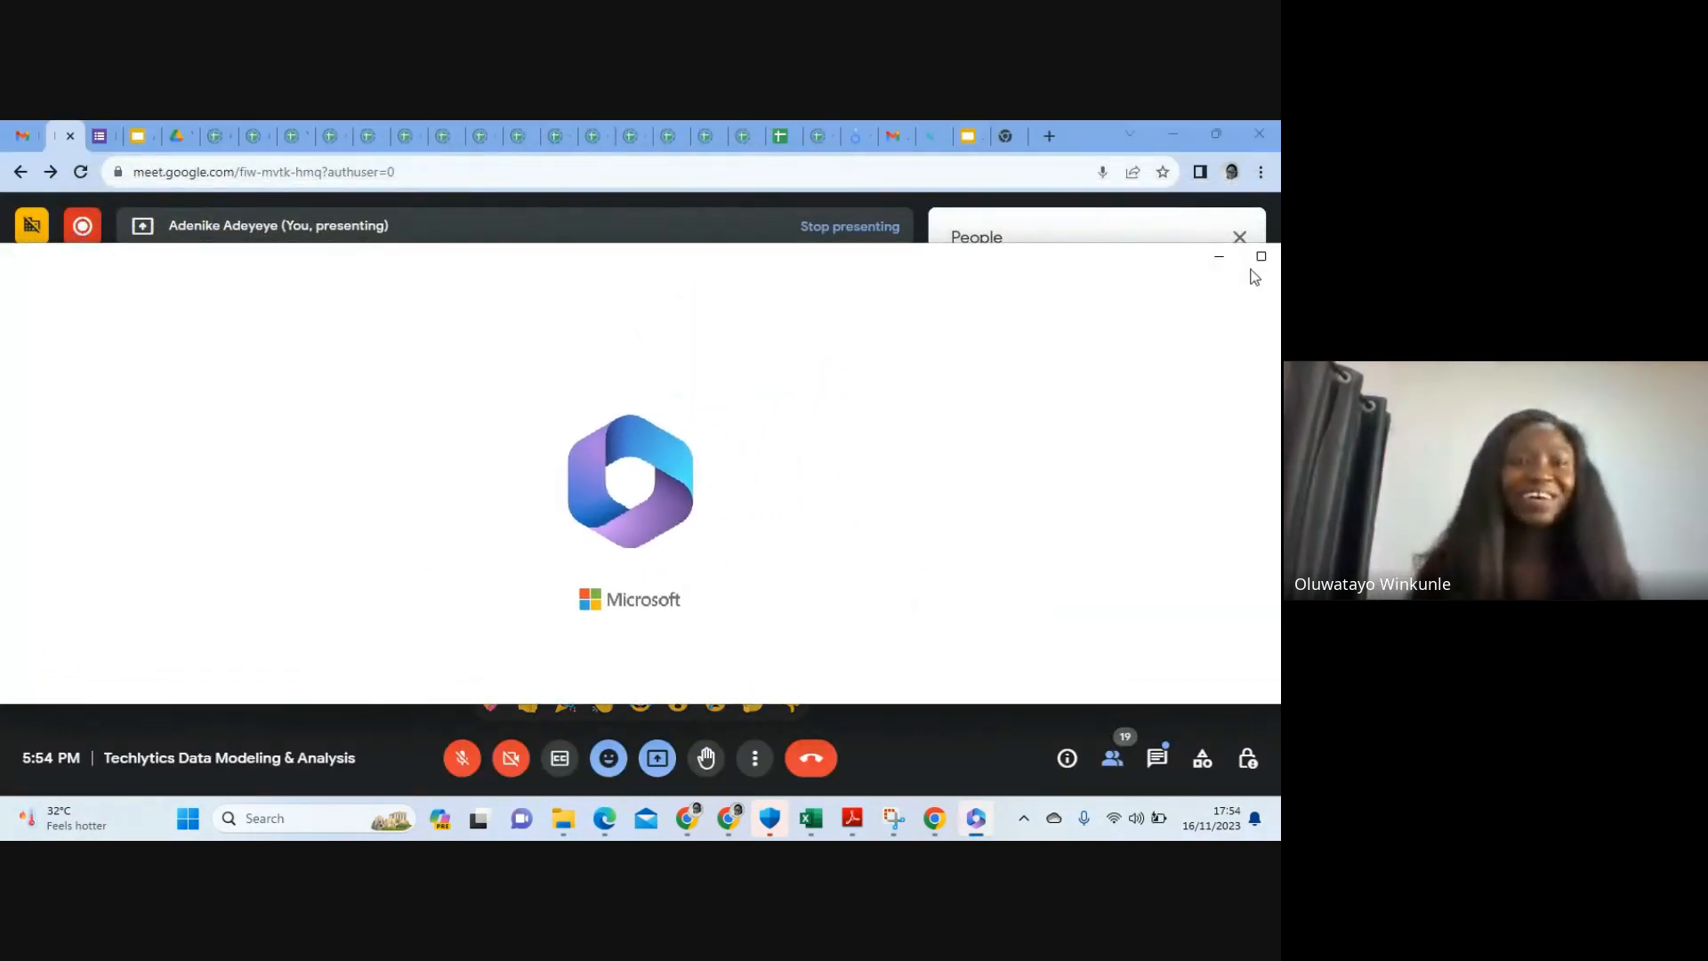
pyautogui.click(1261, 258)
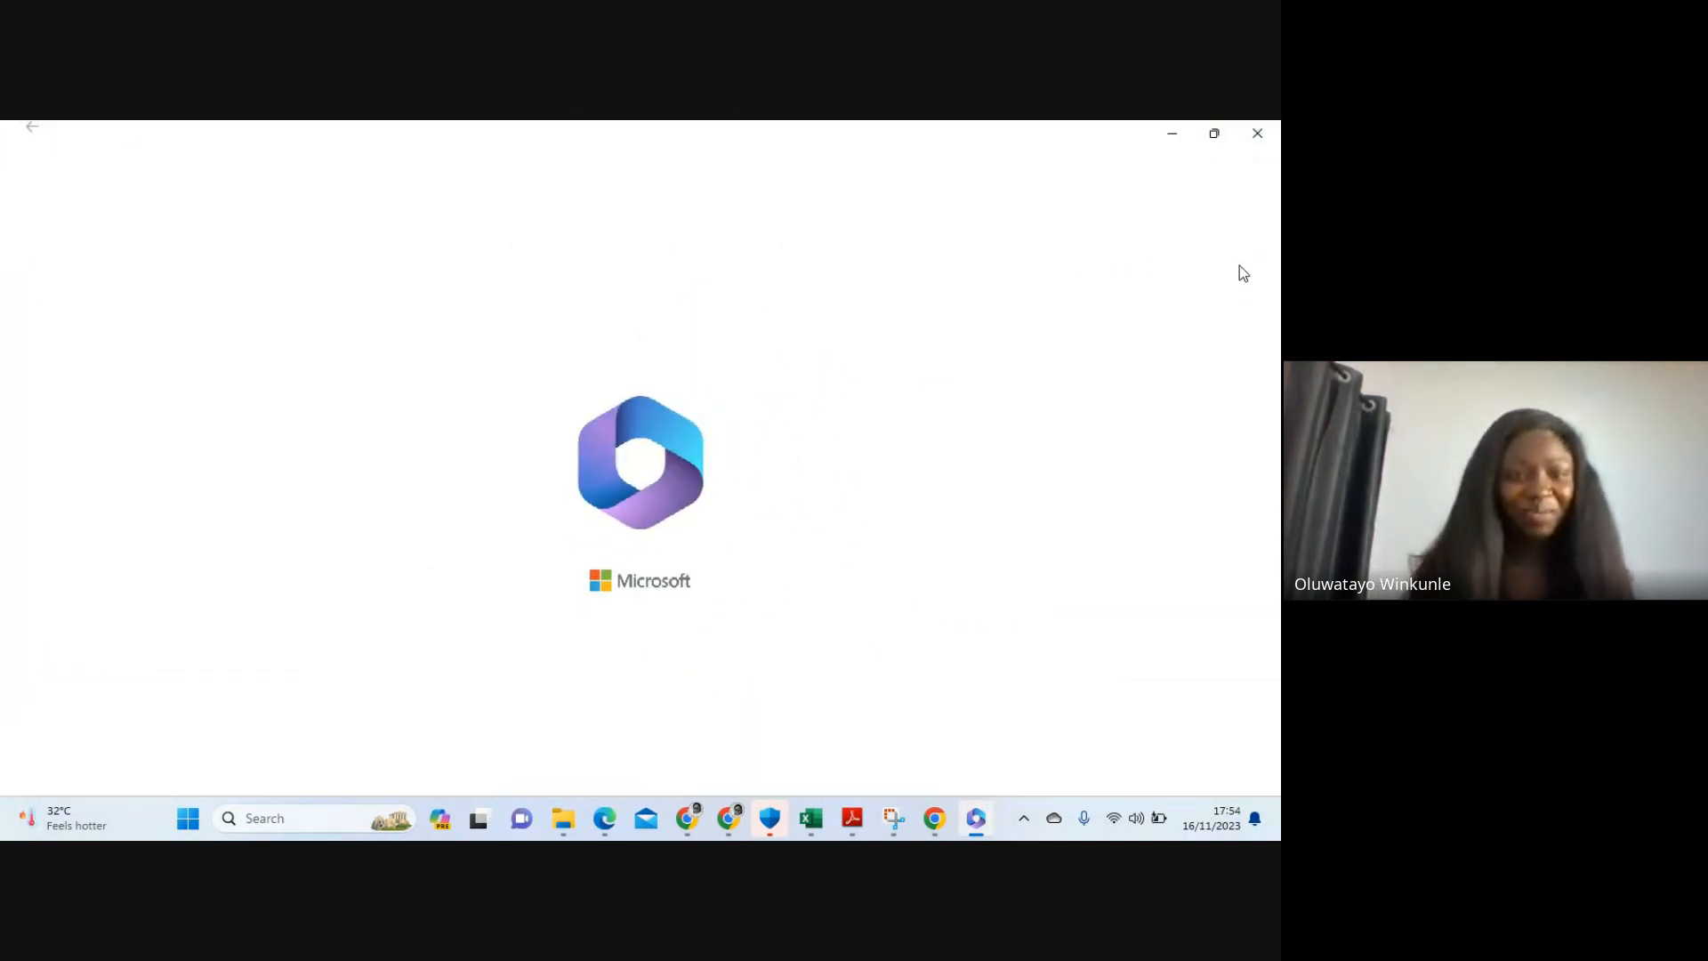
pyautogui.click(1174, 133)
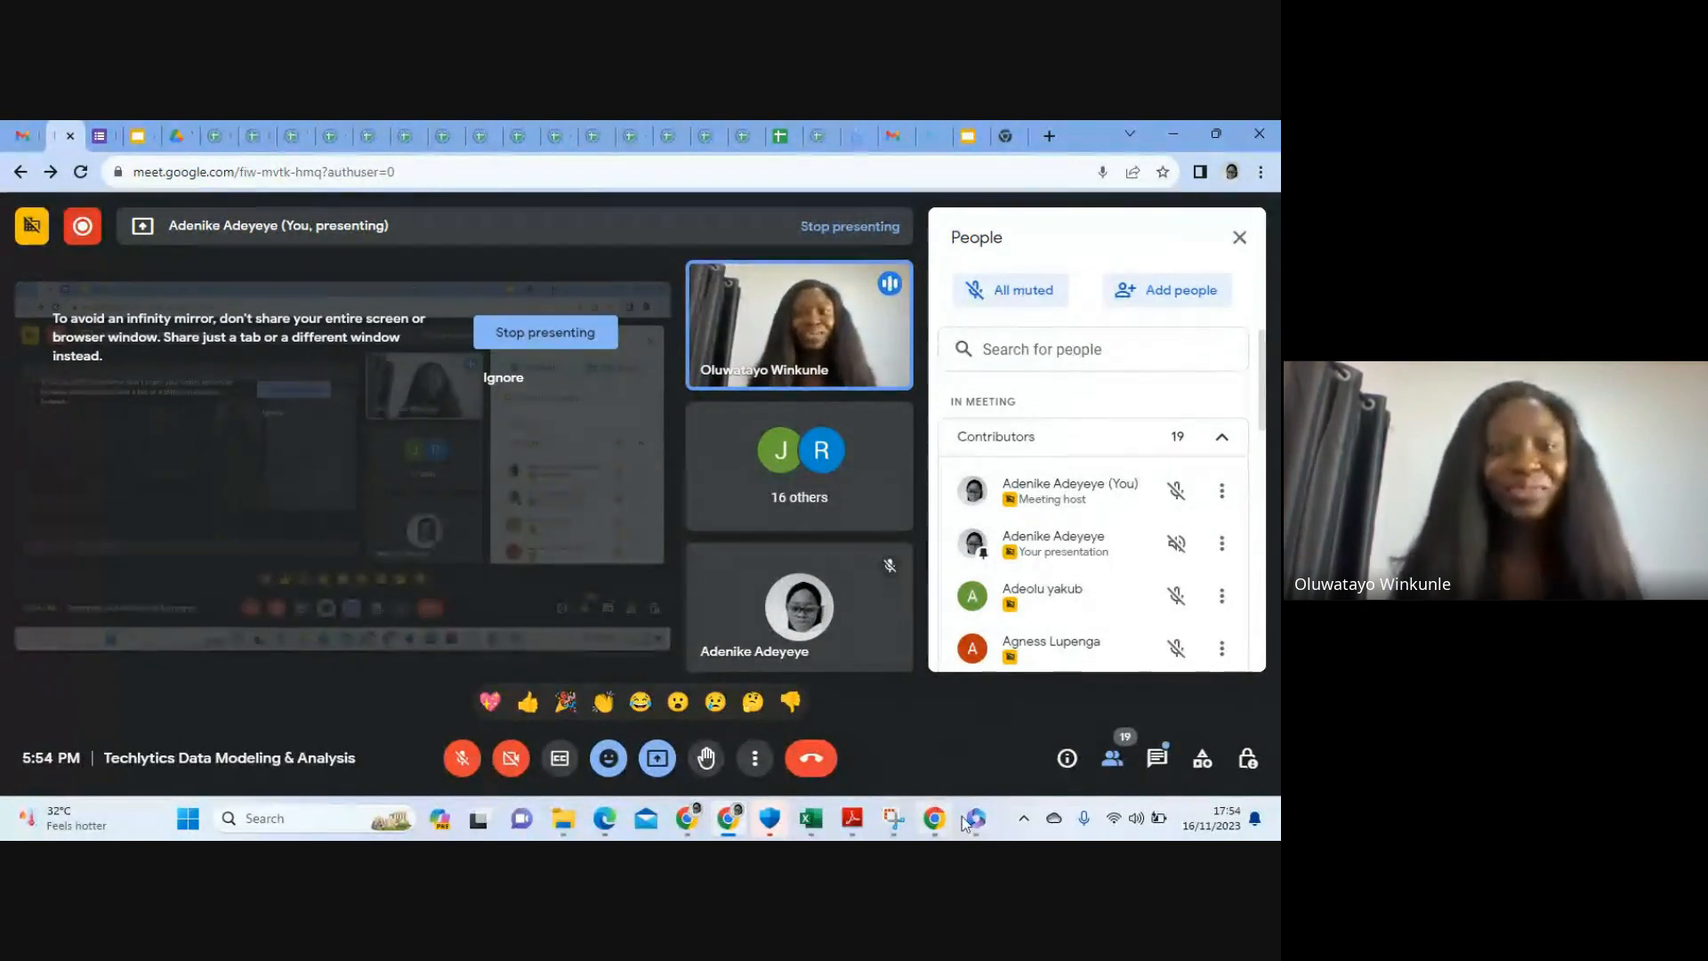
# Unmute the microphone in the call, mute it again and open the presenting options
pyautogui.moveTo(979, 828)
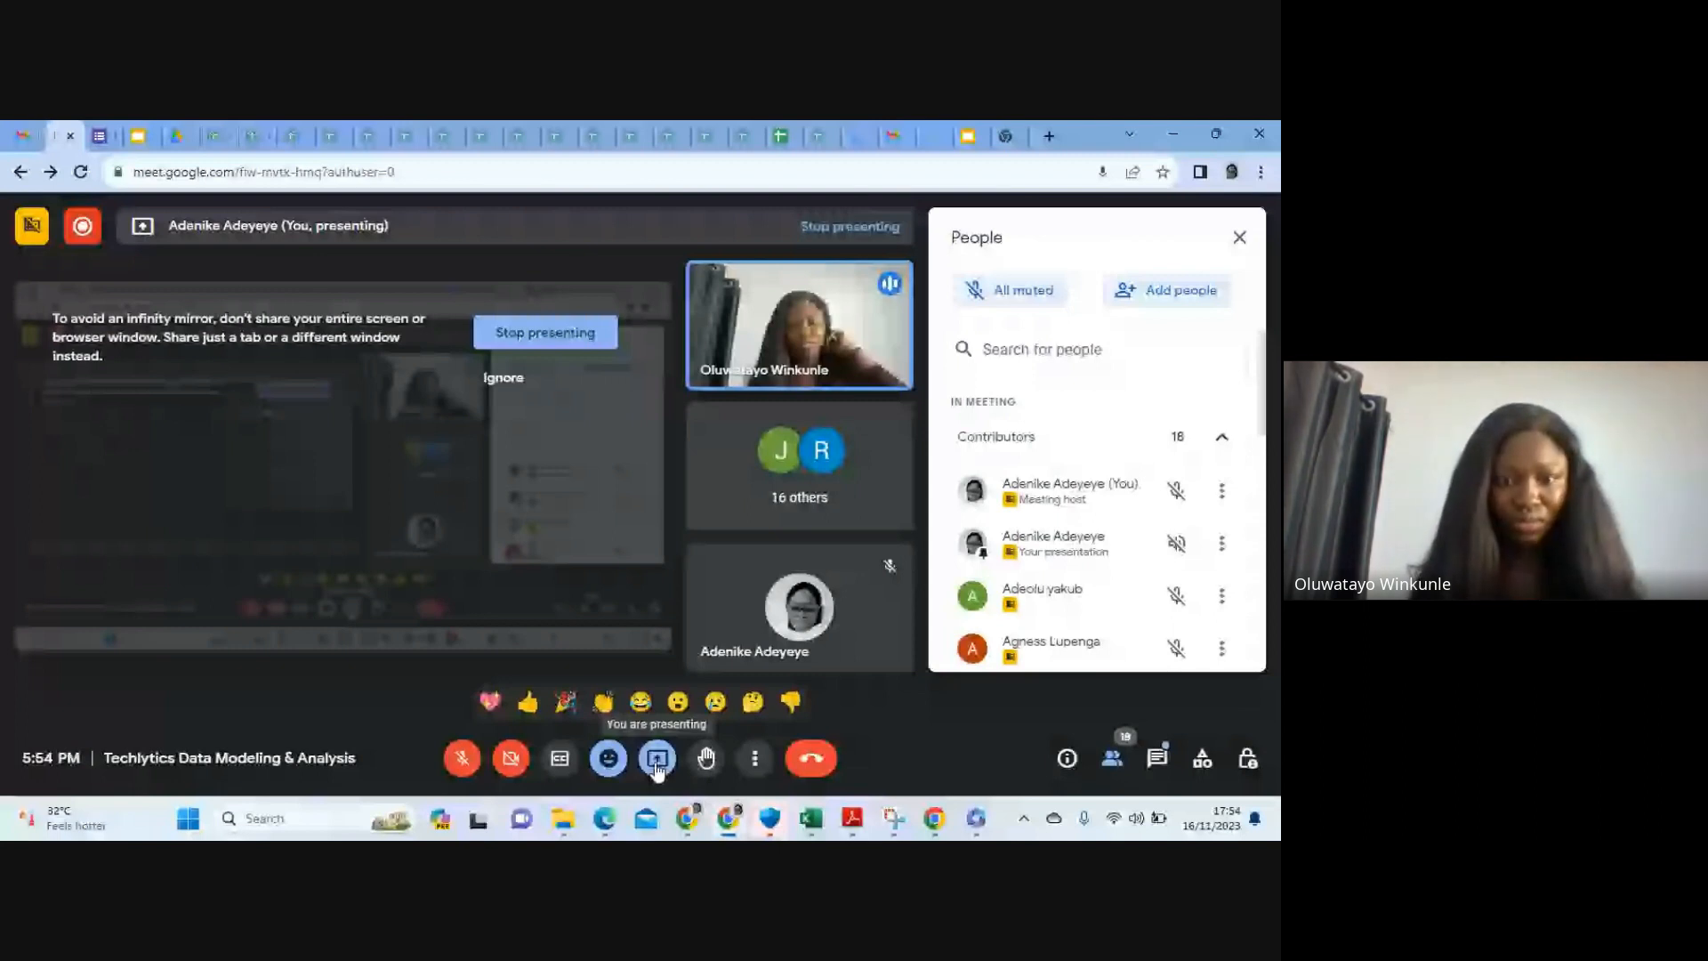
pyautogui.click(462, 758)
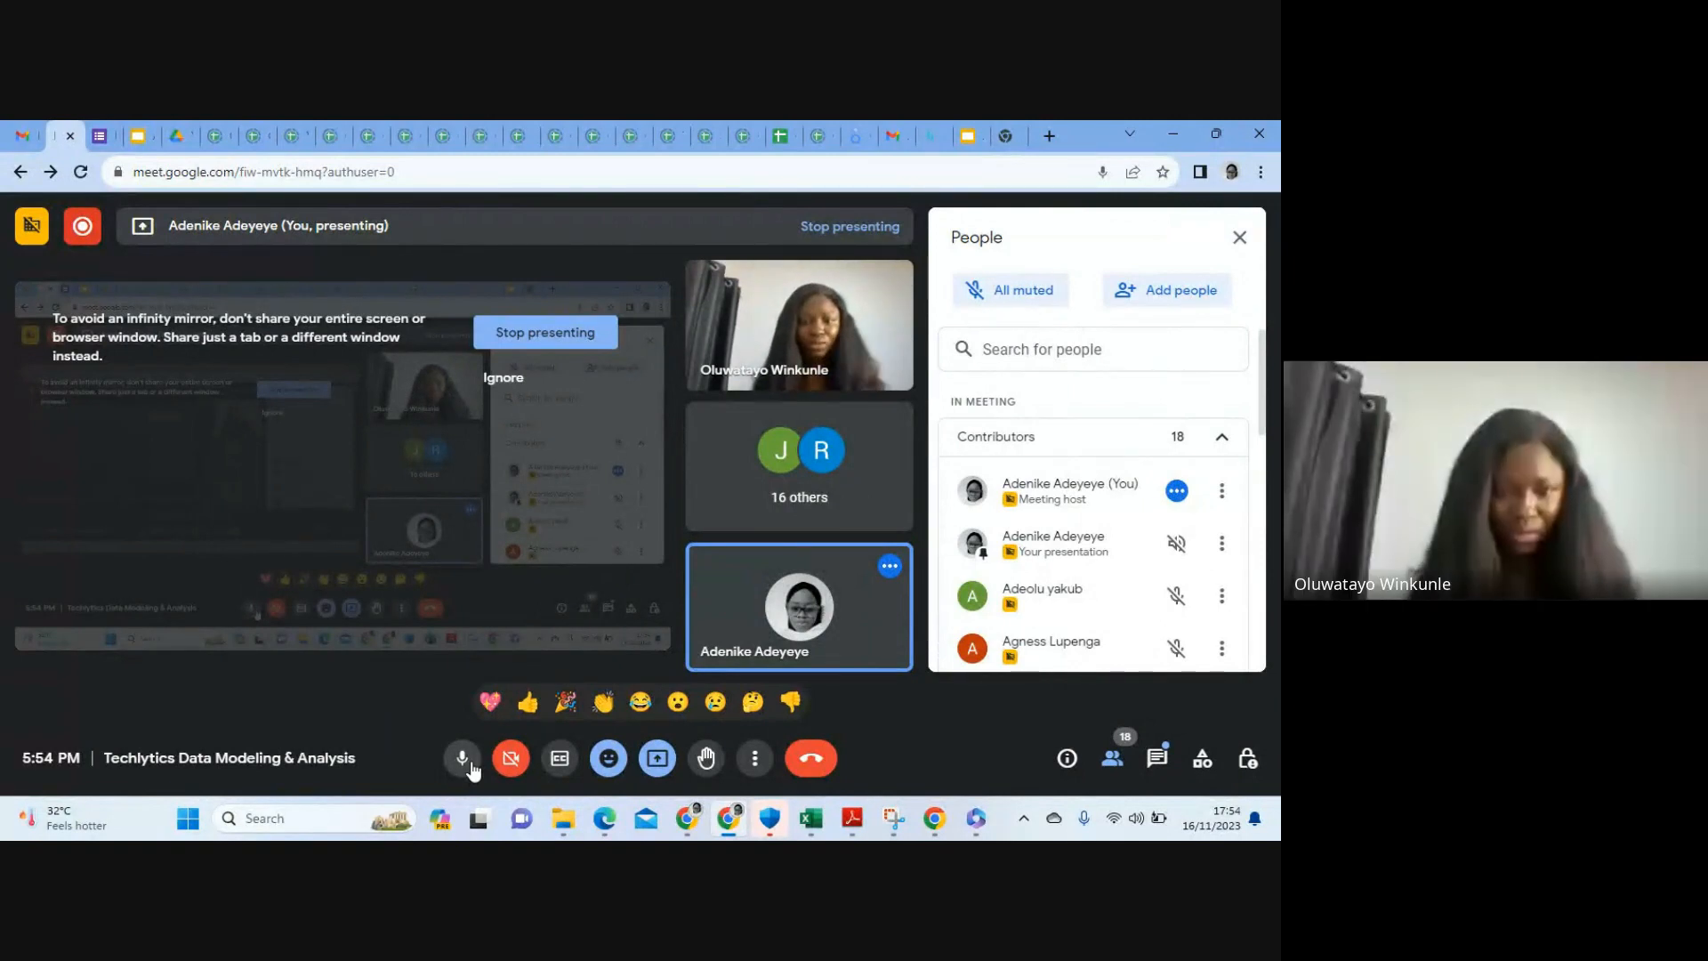
pyautogui.click(464, 762)
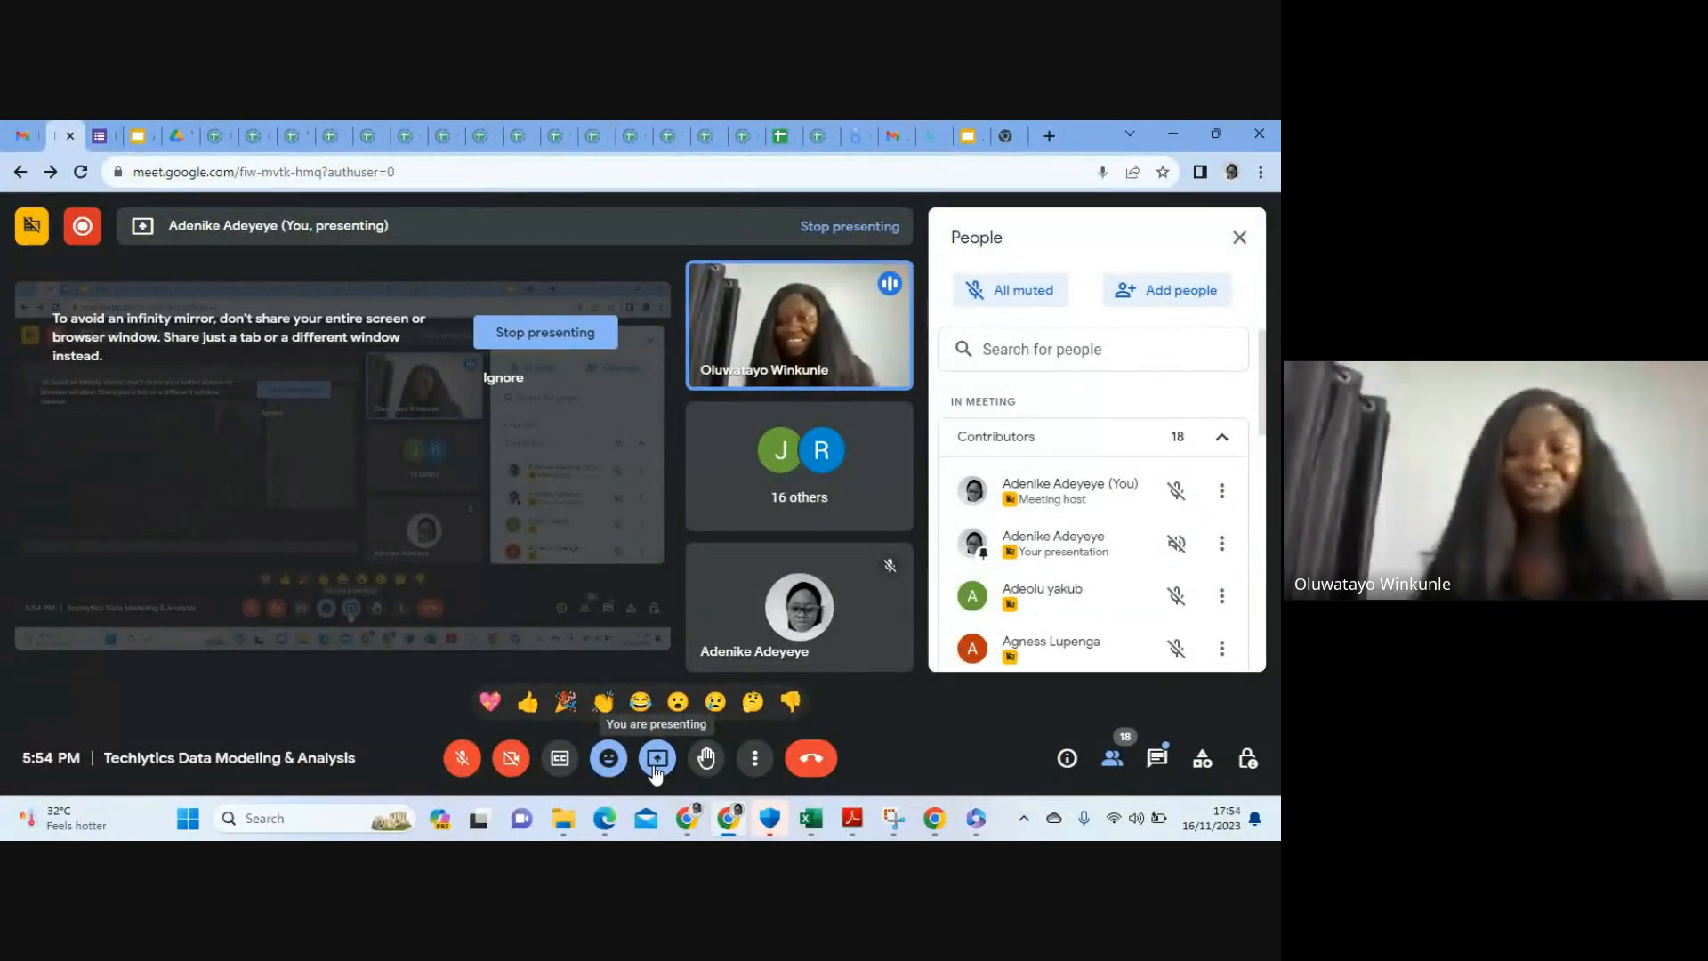
pyautogui.click(656, 767)
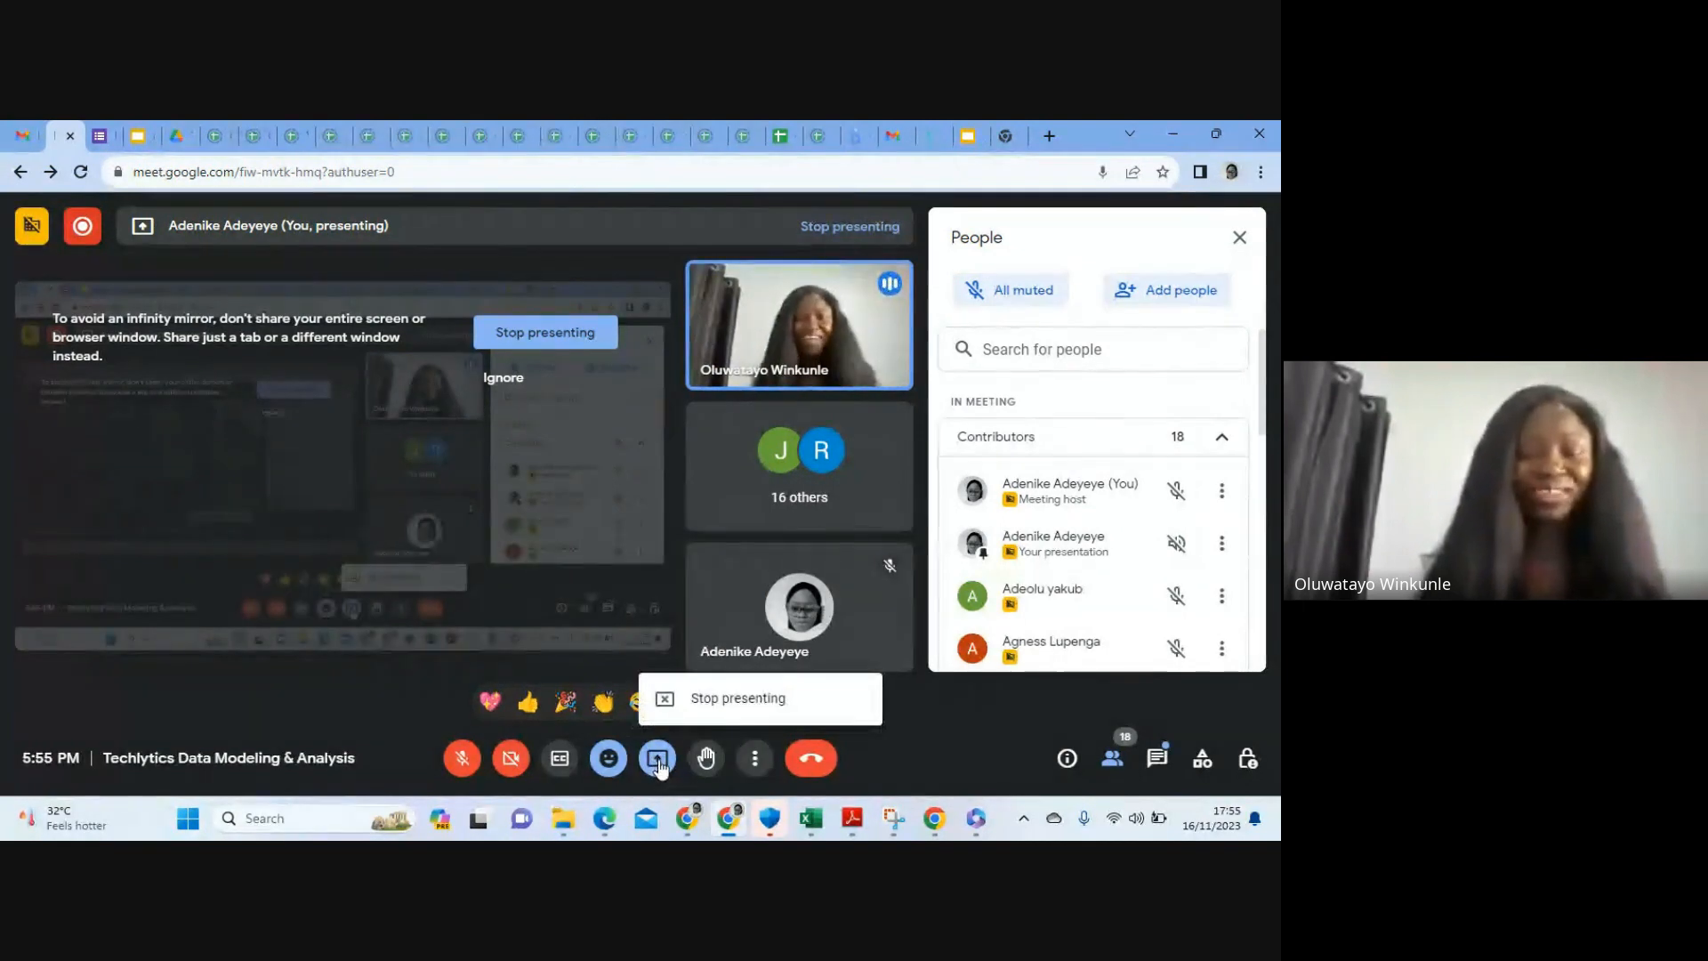
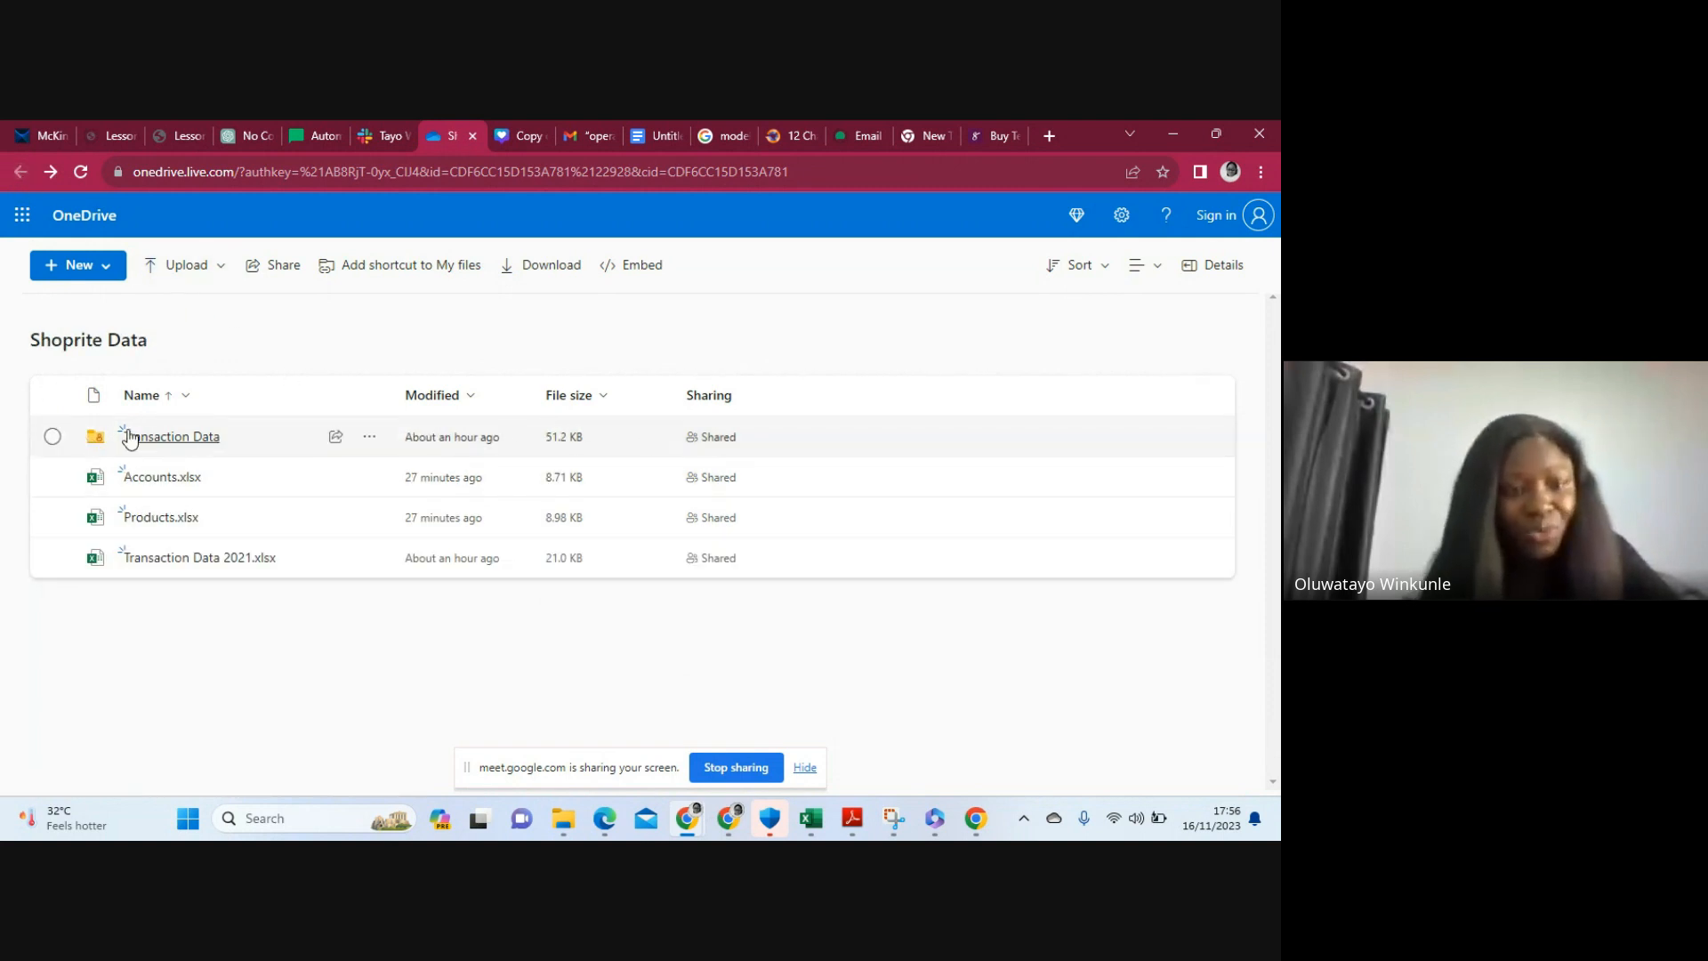
# Download the Transaction Data folder from the shared Shoprite Data folder on OneDrive and open the options for Accounts.xlsx
pyautogui.click(368, 438)
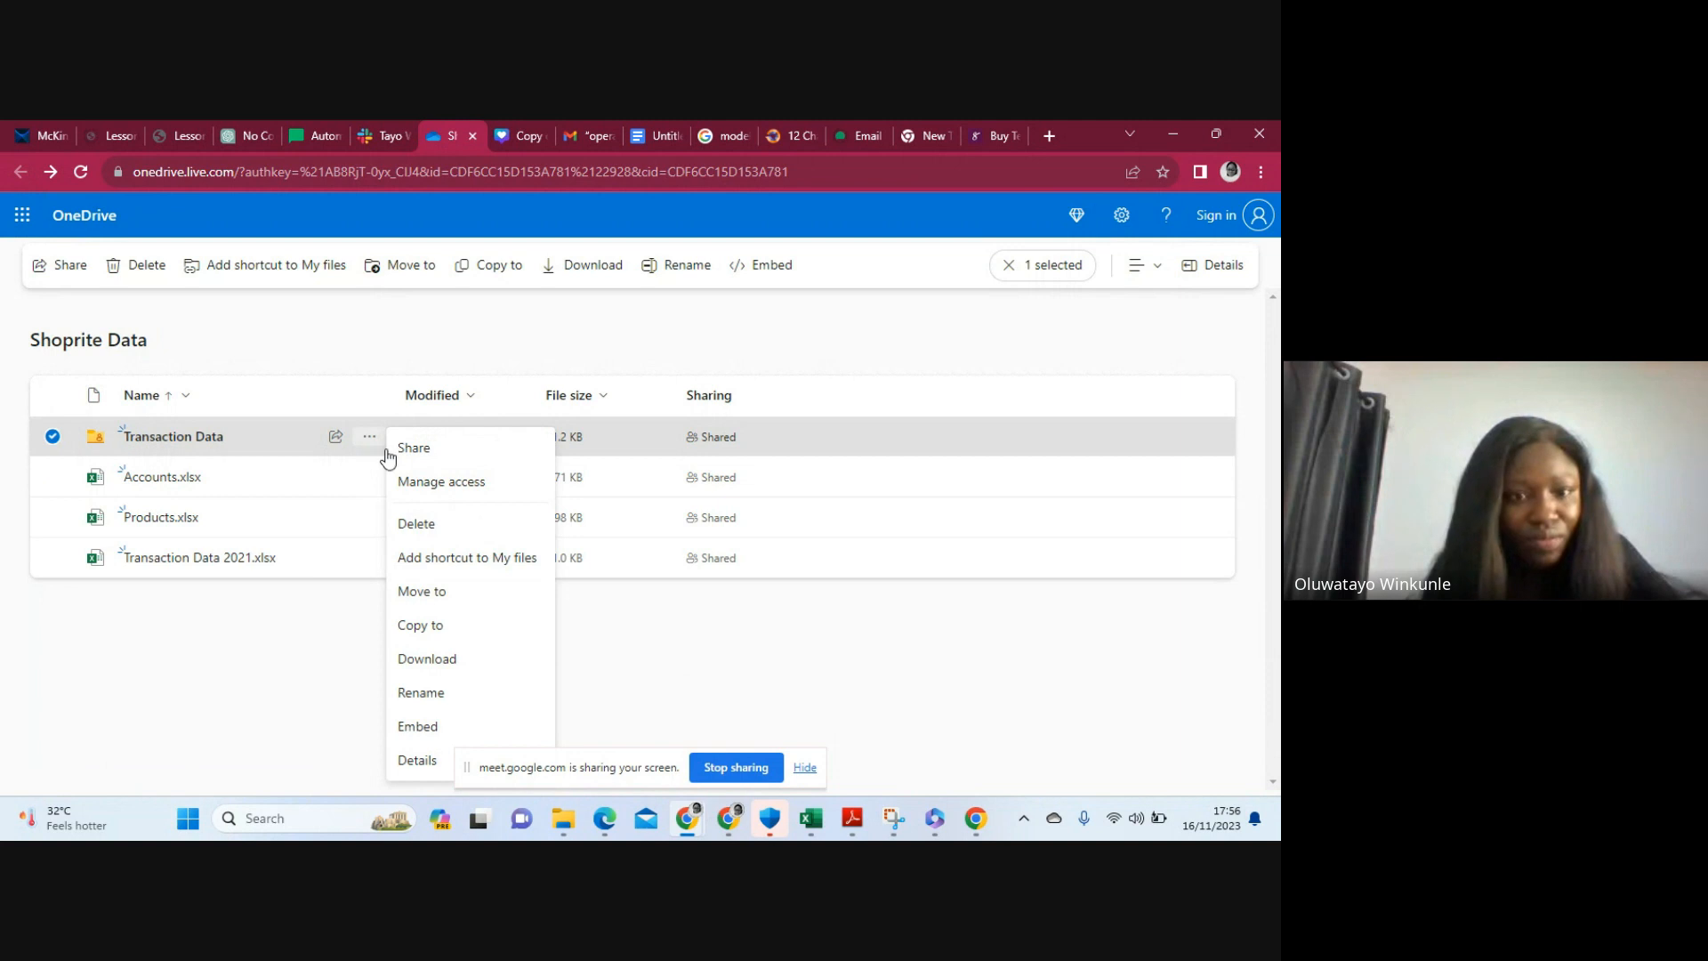
pyautogui.click(429, 658)
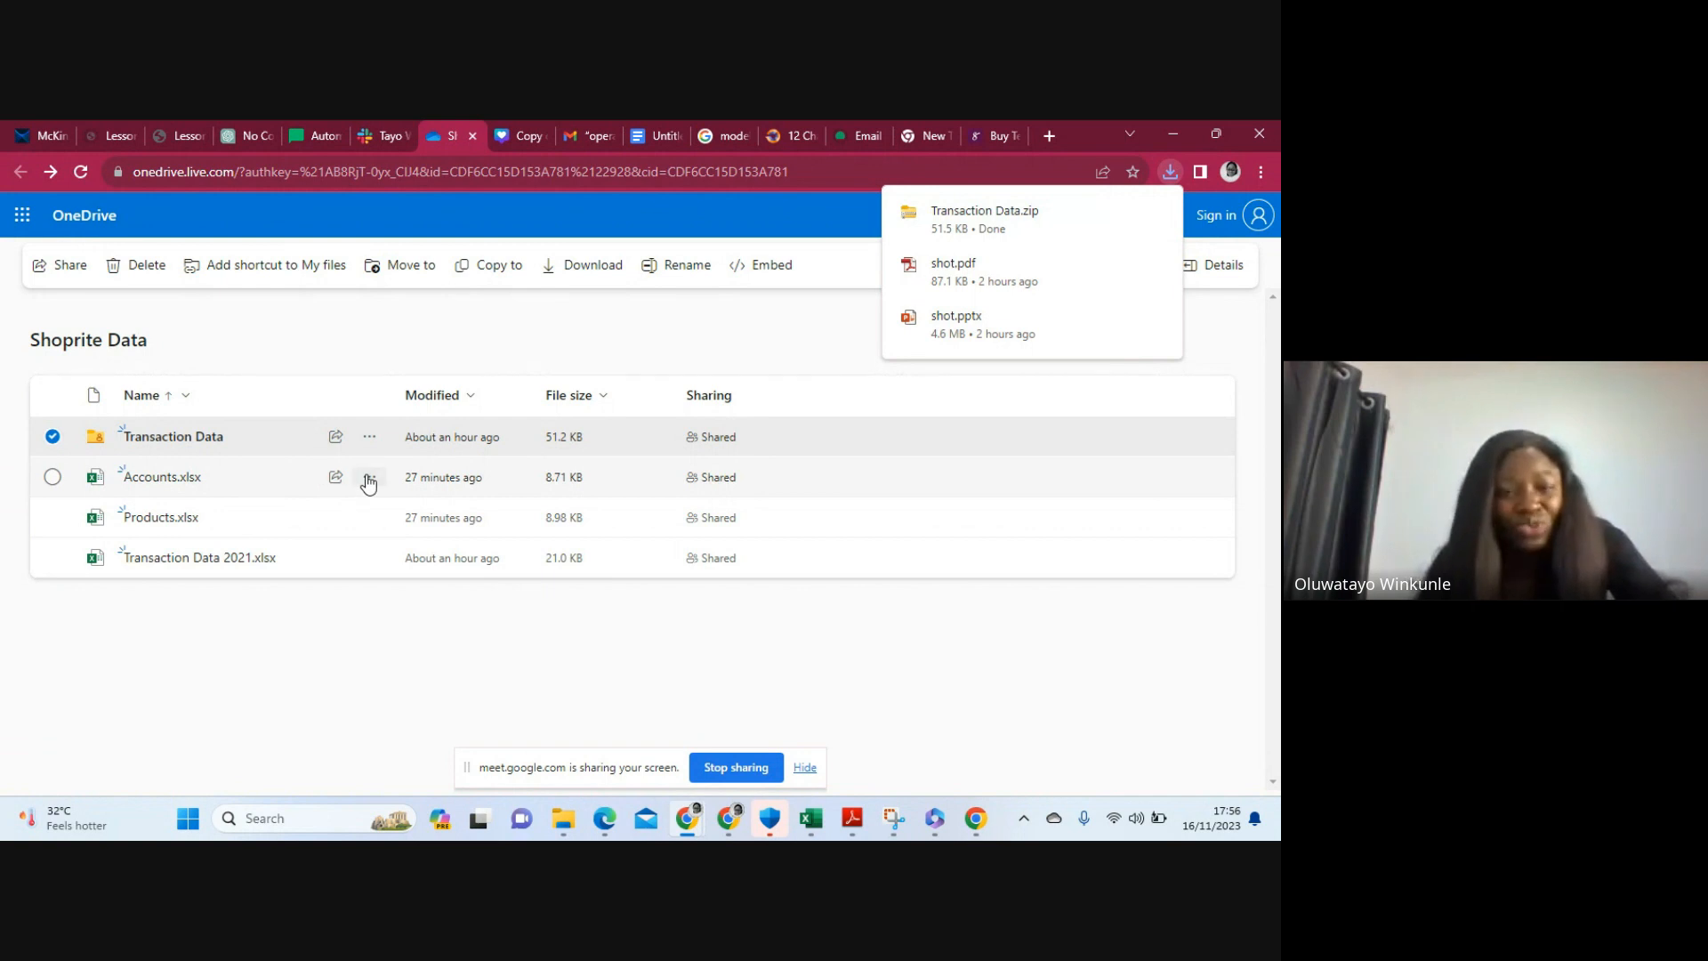
pyautogui.click(370, 477)
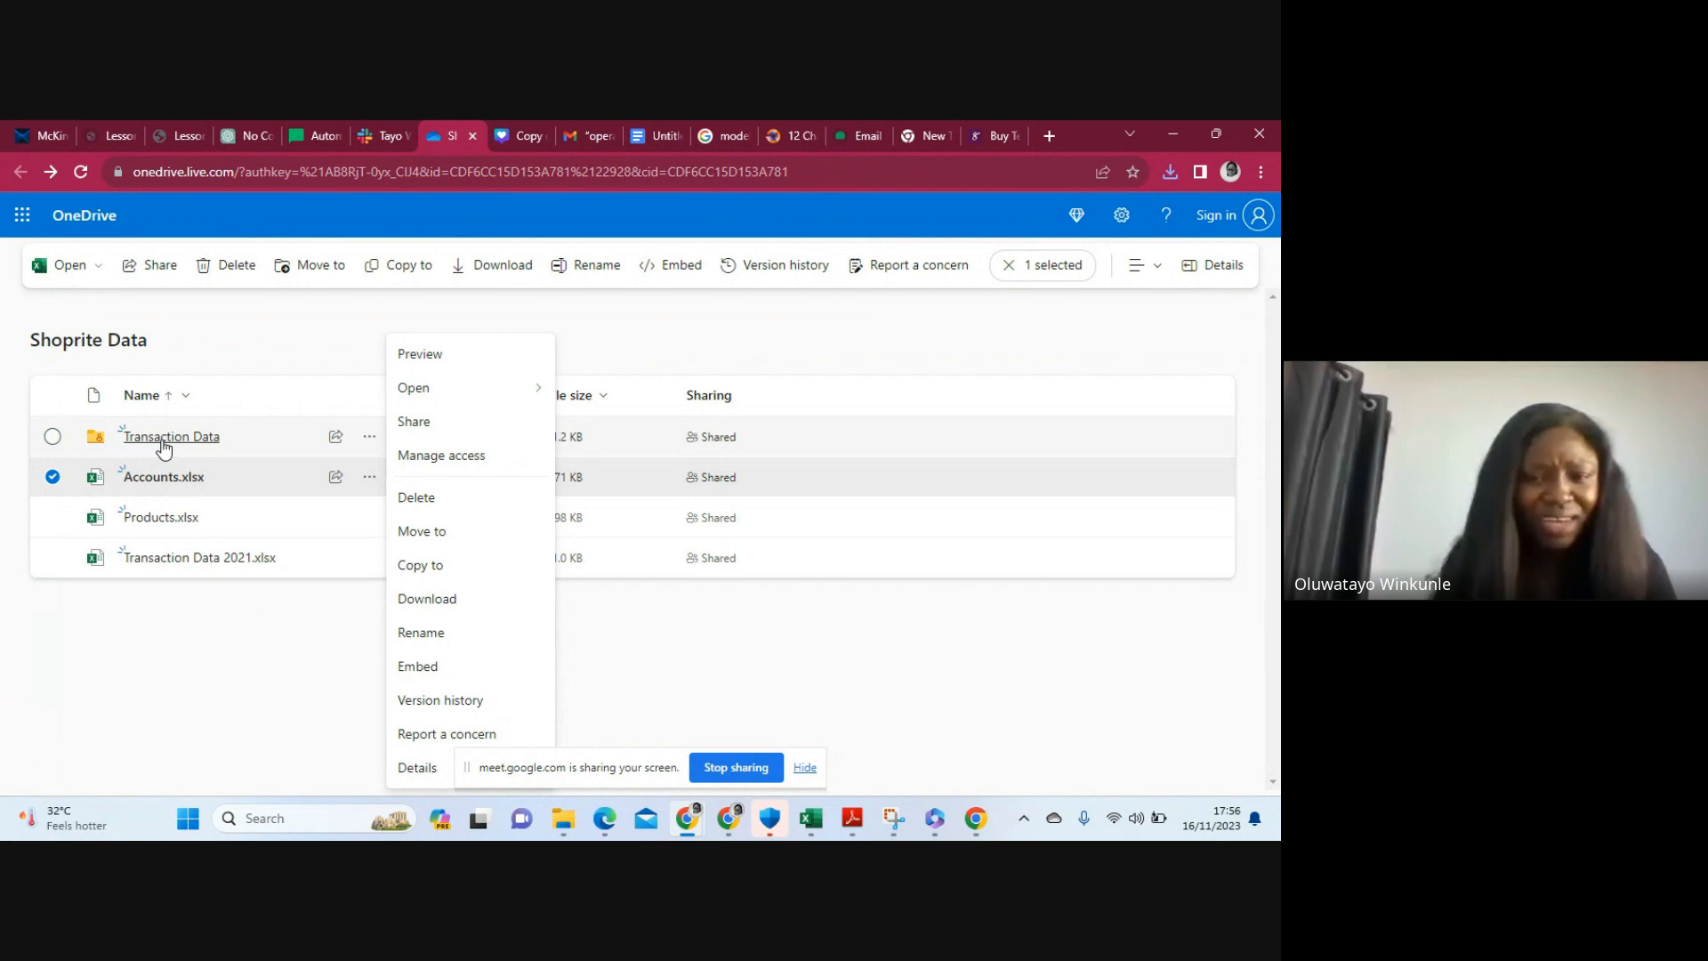
# Switch to File Explorer and open the Downloads folder
pyautogui.moveTo(563, 817)
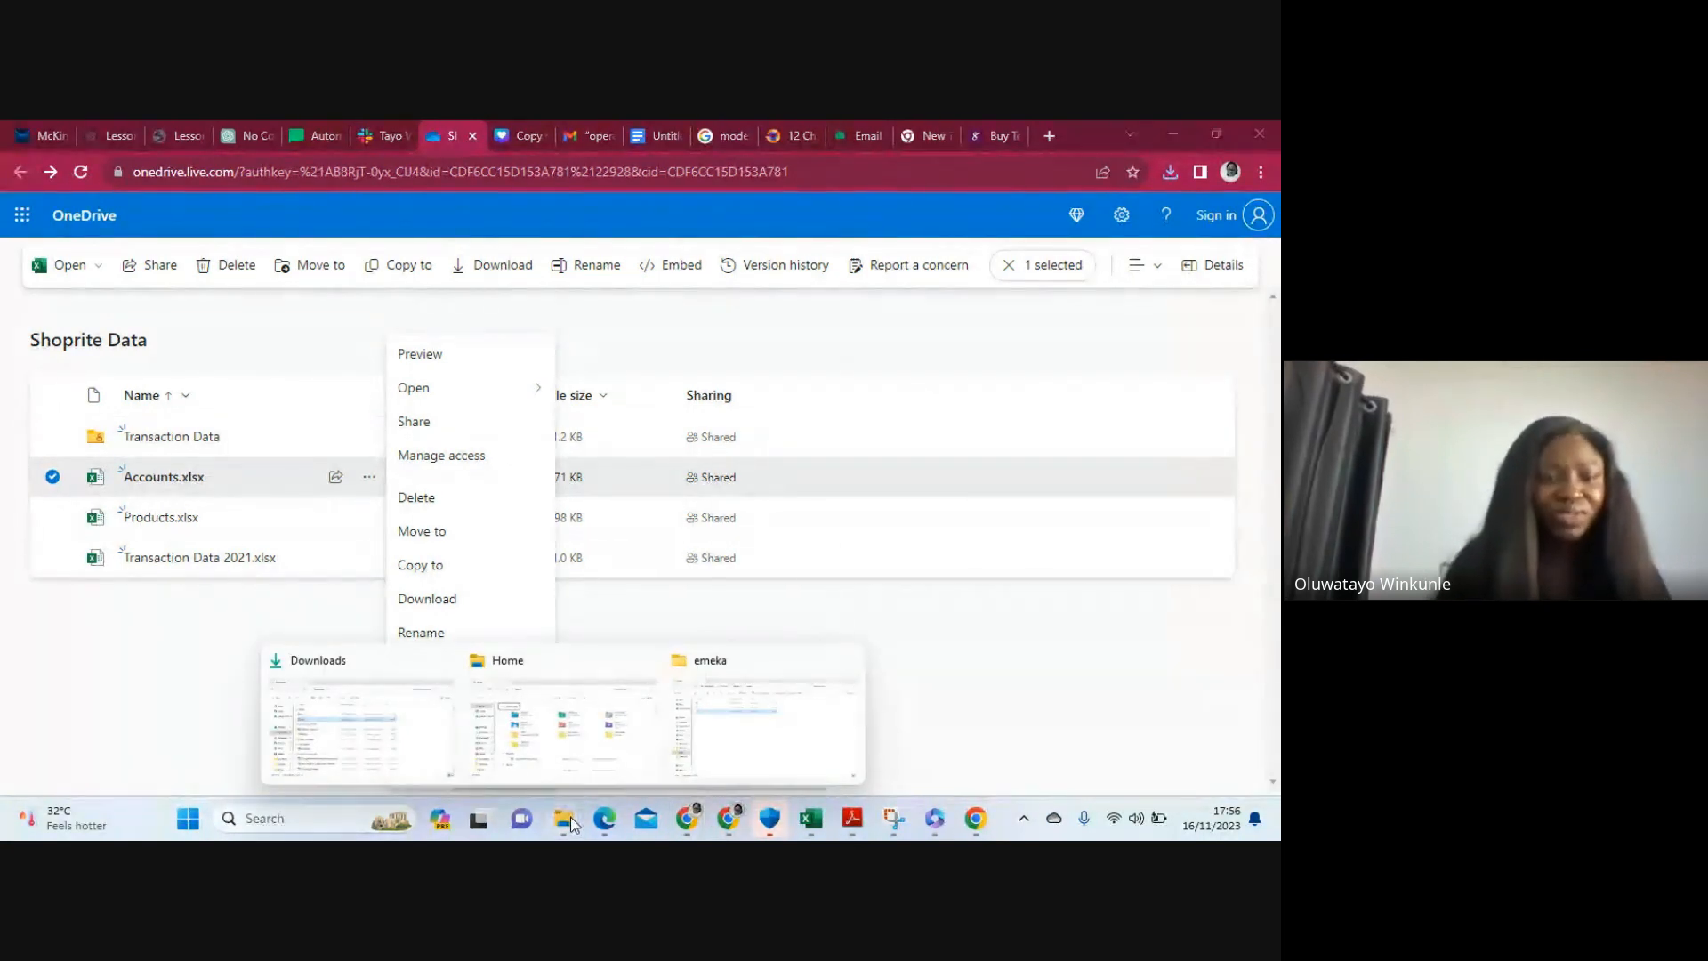
pyautogui.click(534, 756)
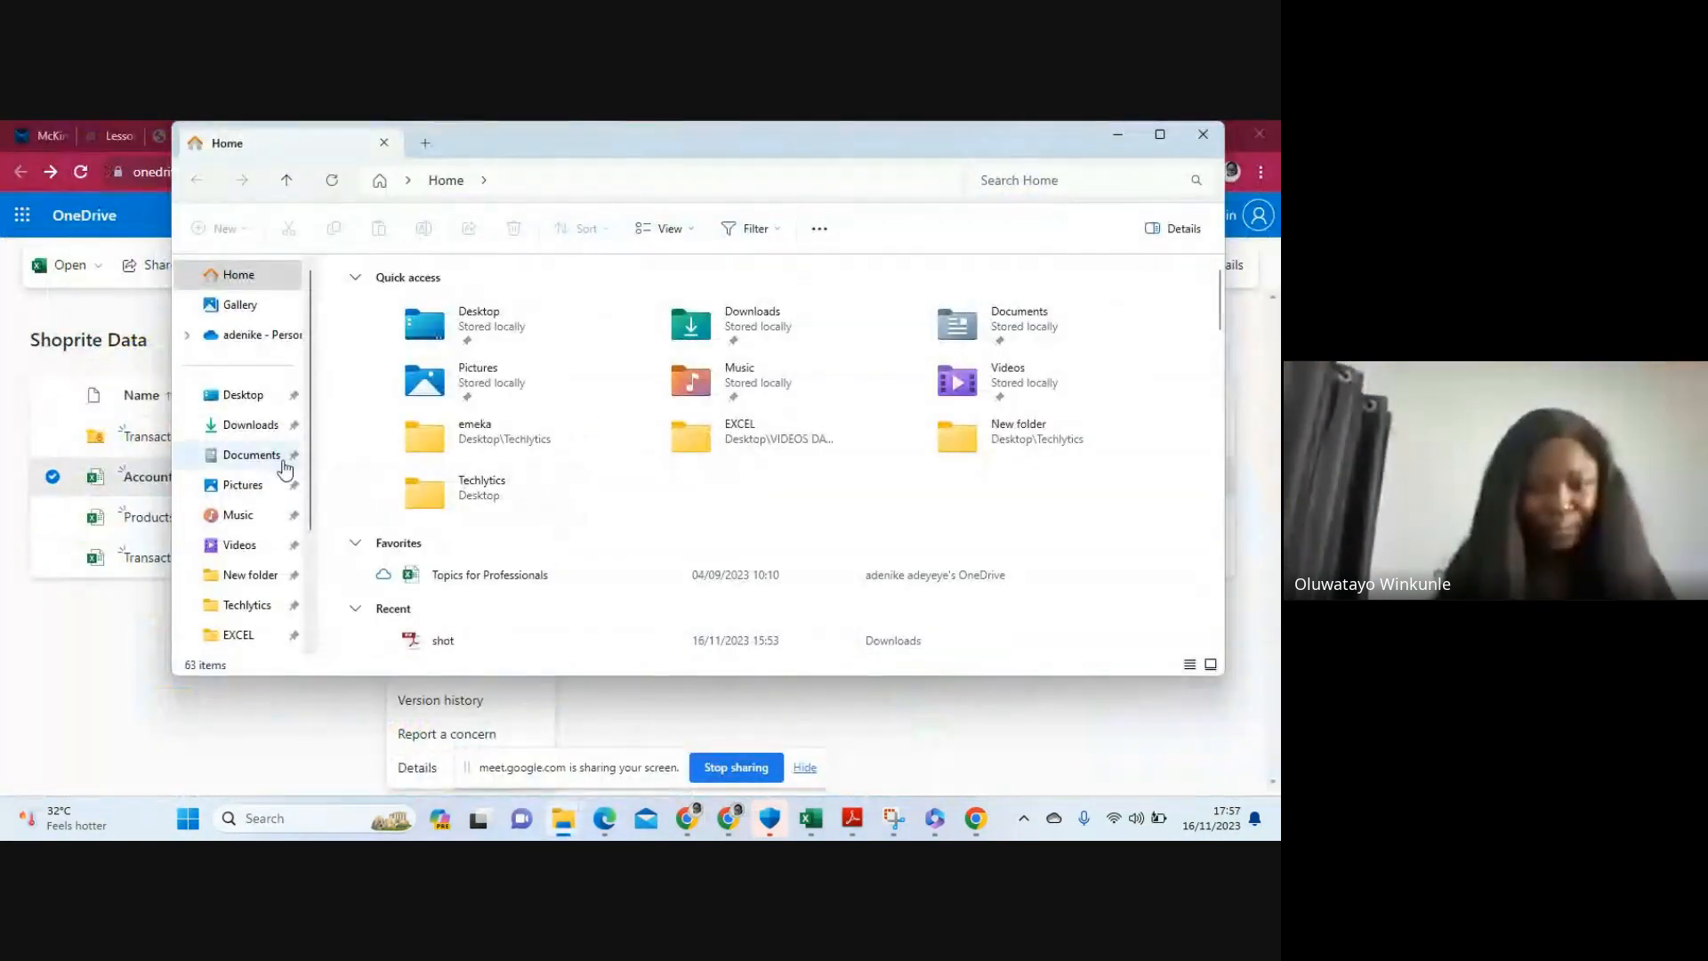
pyautogui.click(252, 425)
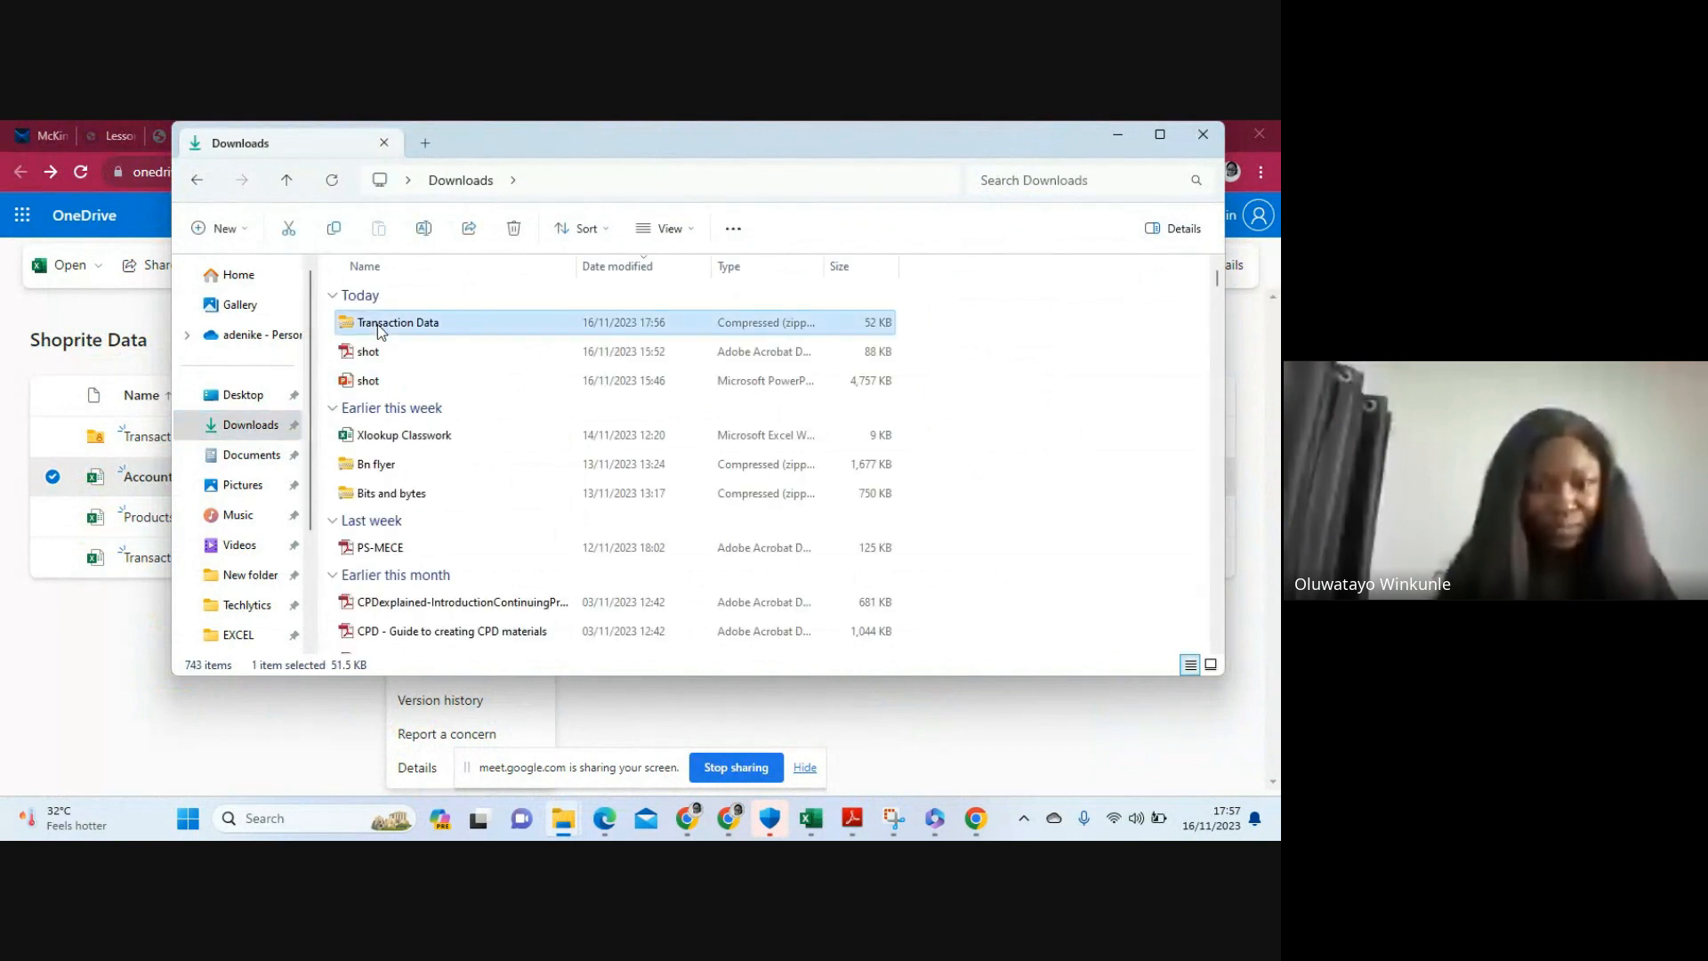
# Open the Transaction Data archive, copy the Transaction Data 2019 and Transaction Data 2020 workbooks and return to Downloads
pyautogui.doubleClick(404, 322)
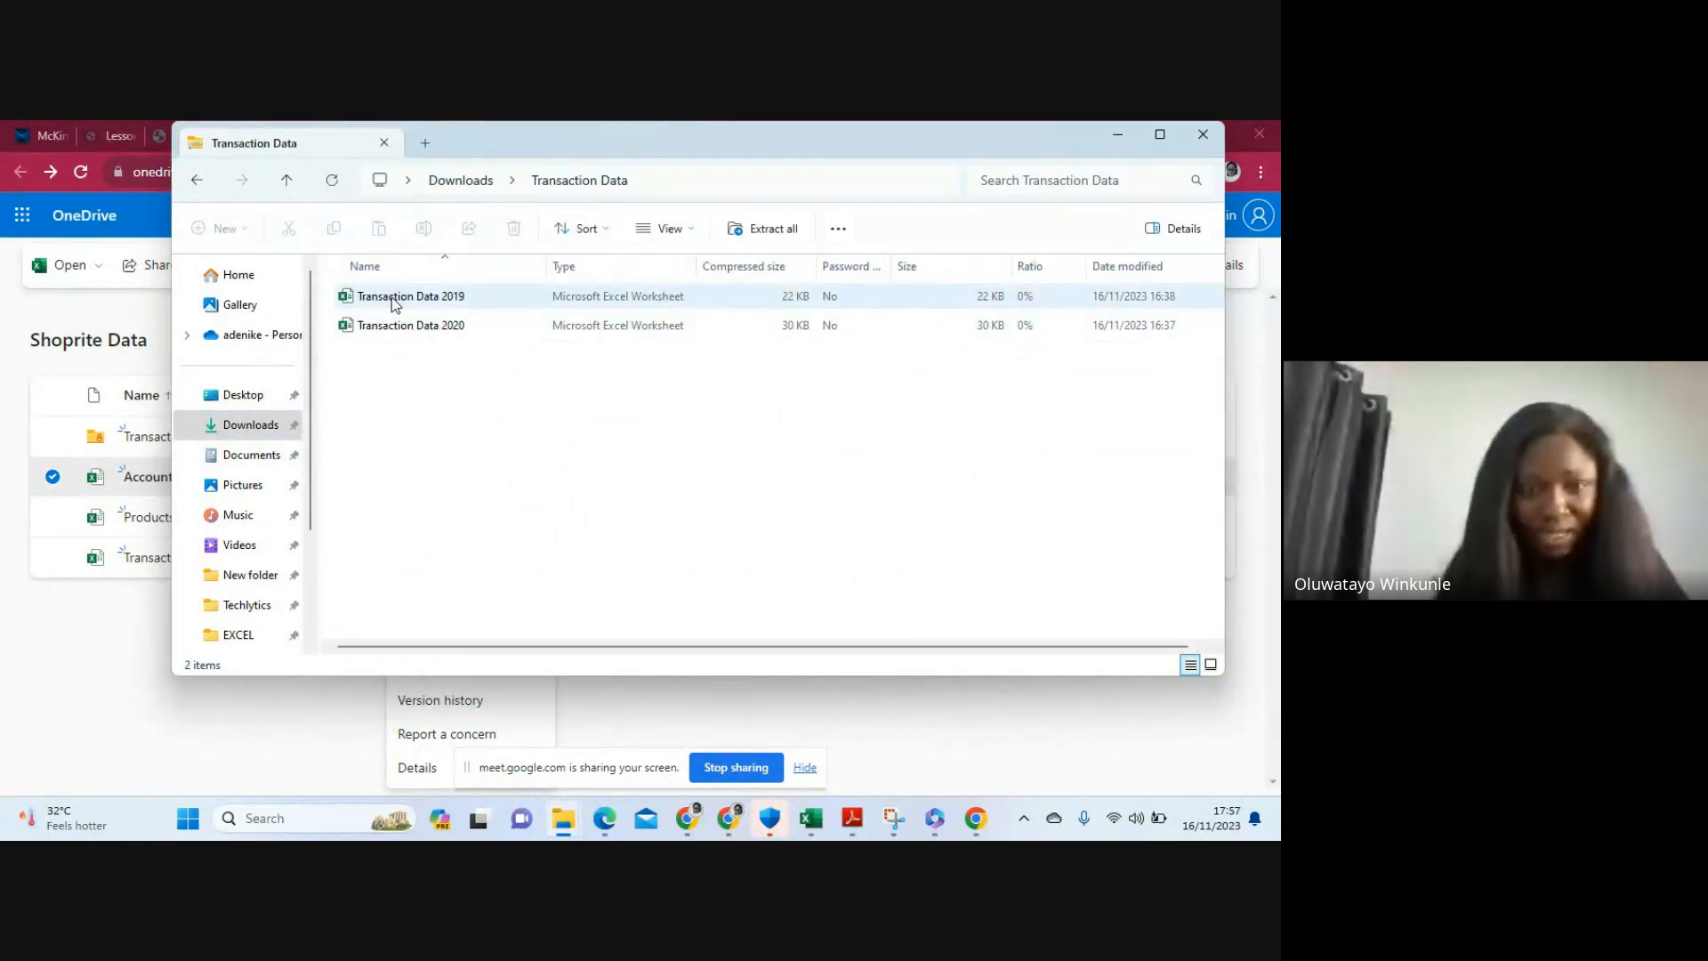
pyautogui.hotkey('ctrl', 'a')
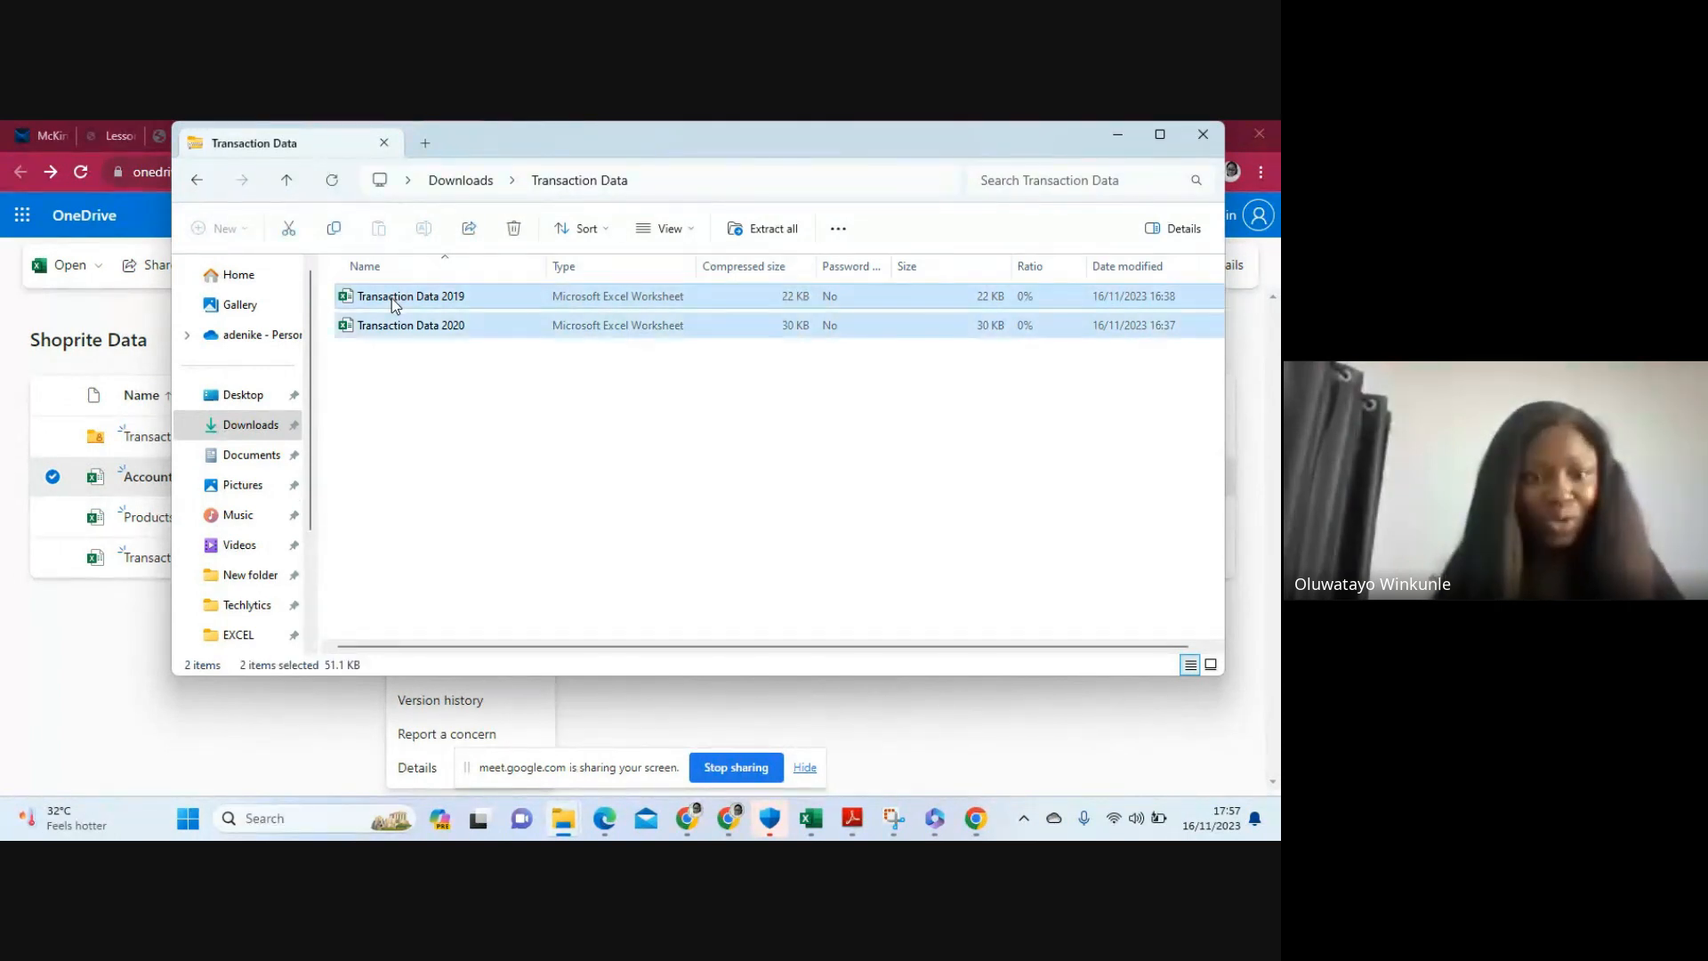
pyautogui.rightClick(392, 301)
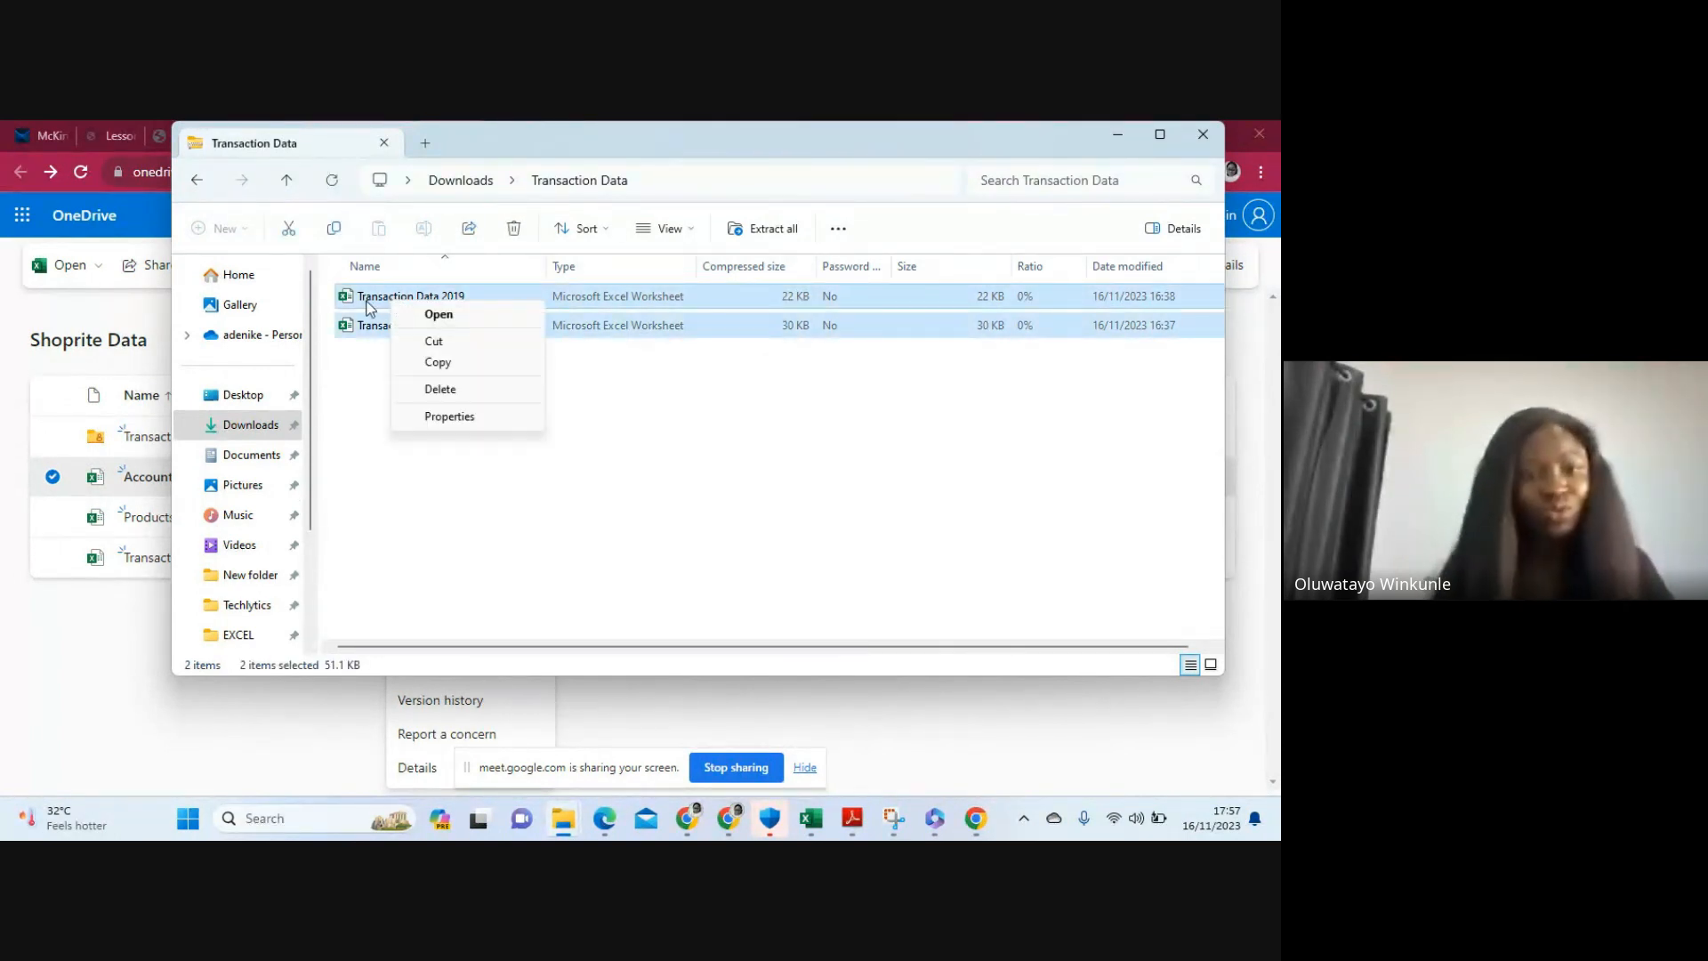
pyautogui.click(440, 362)
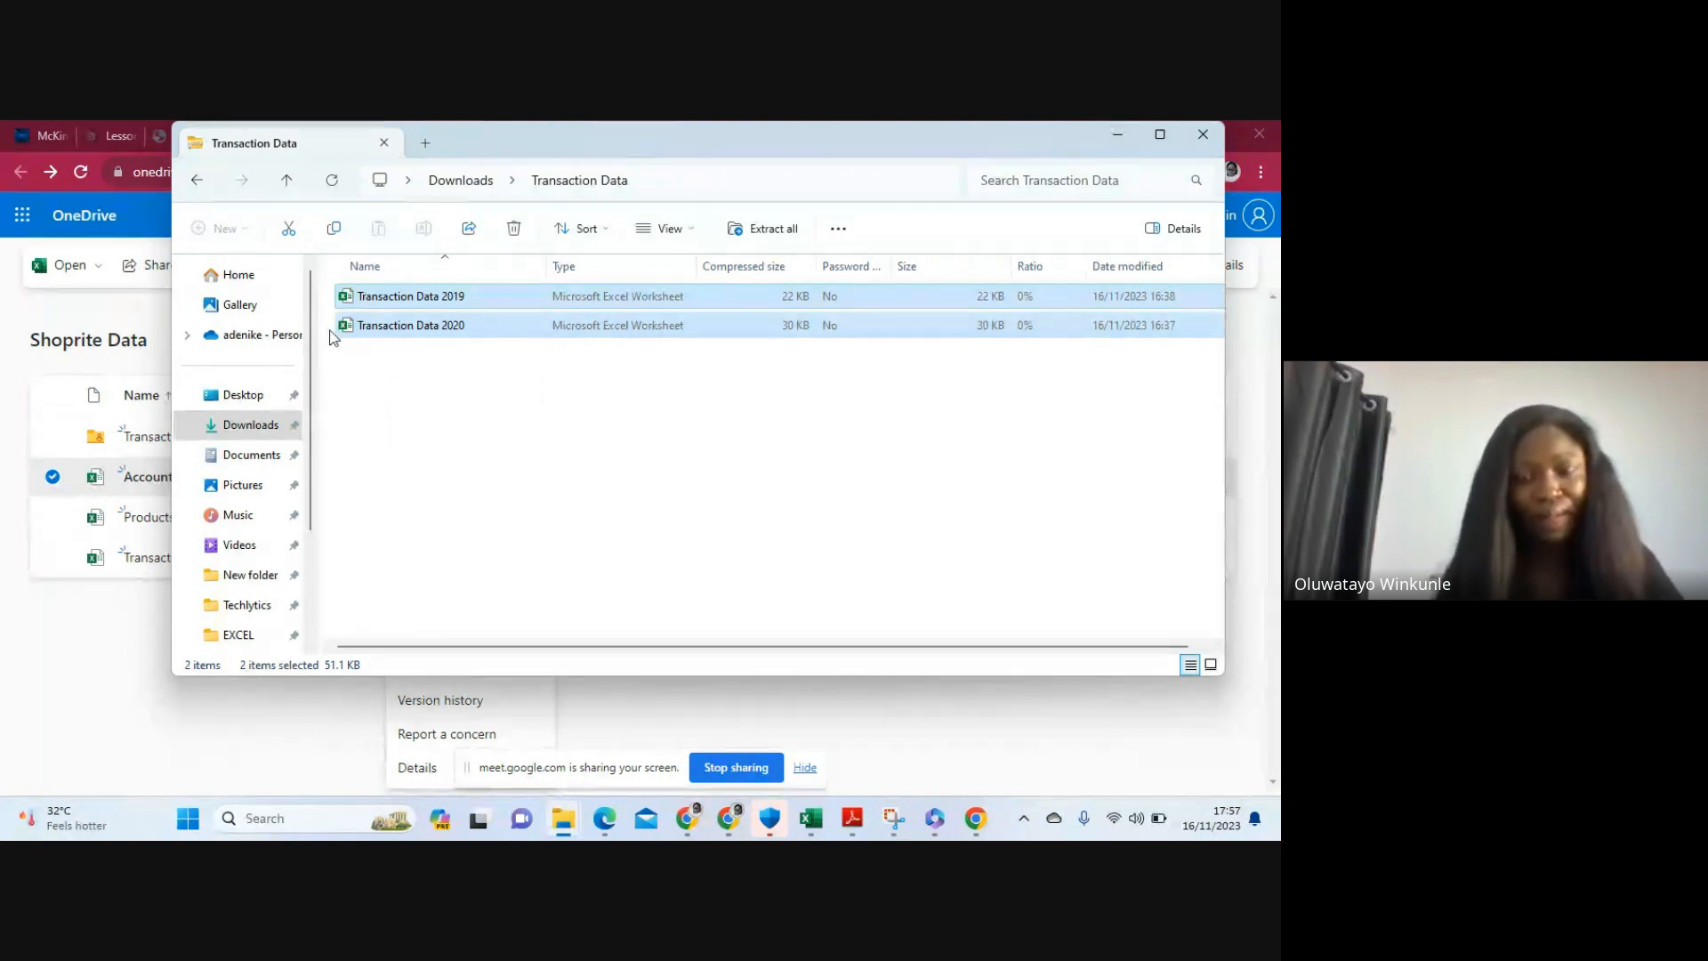
pyautogui.click(204, 184)
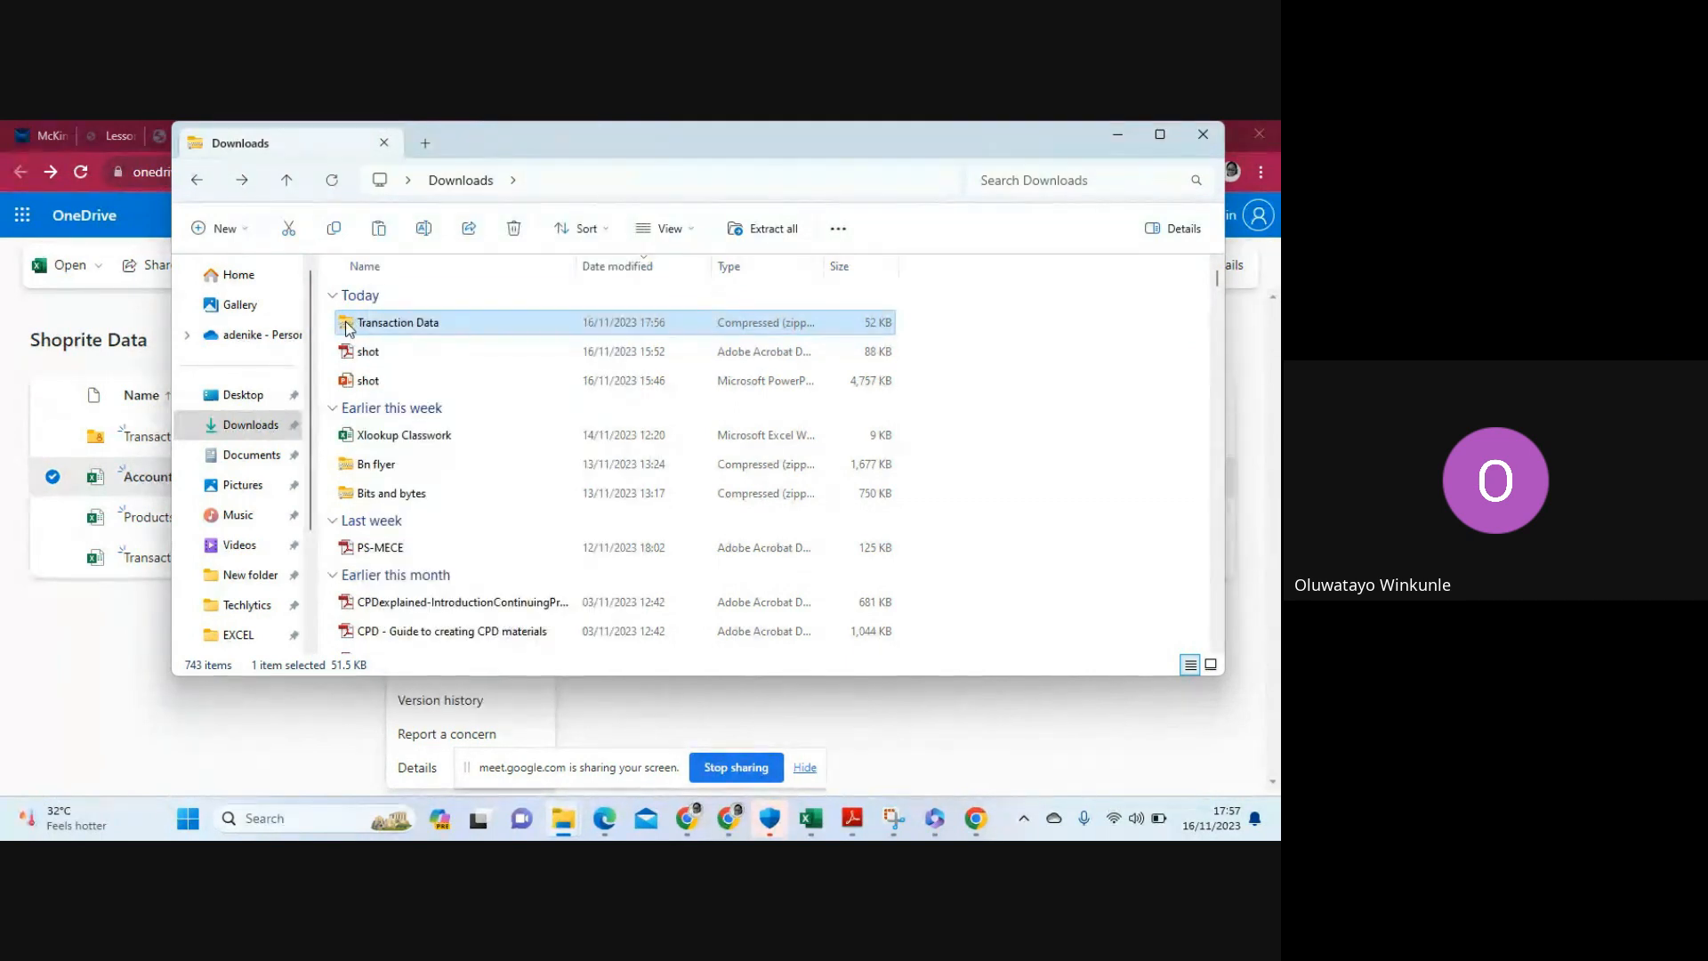
# Reopen the Transaction Data archive, select both workbooks in it and go back to the Downloads folder
pyautogui.doubleClick(361, 331)
pyautogui.rightClick(432, 337)
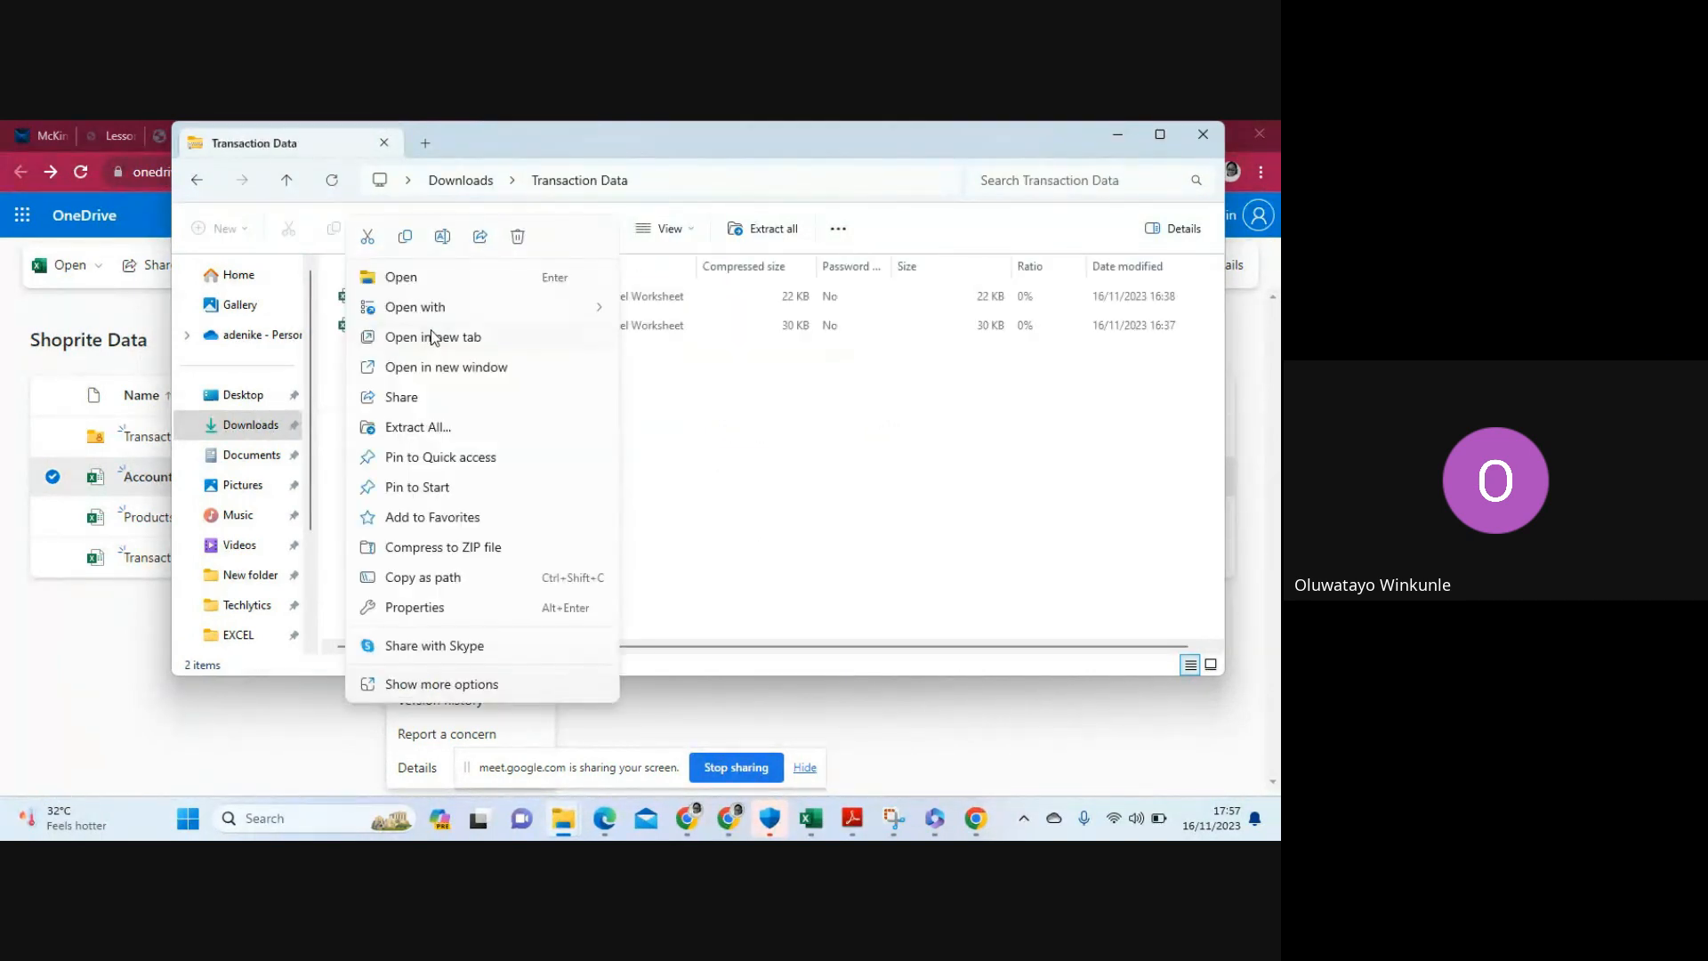
pyautogui.press('Escape')
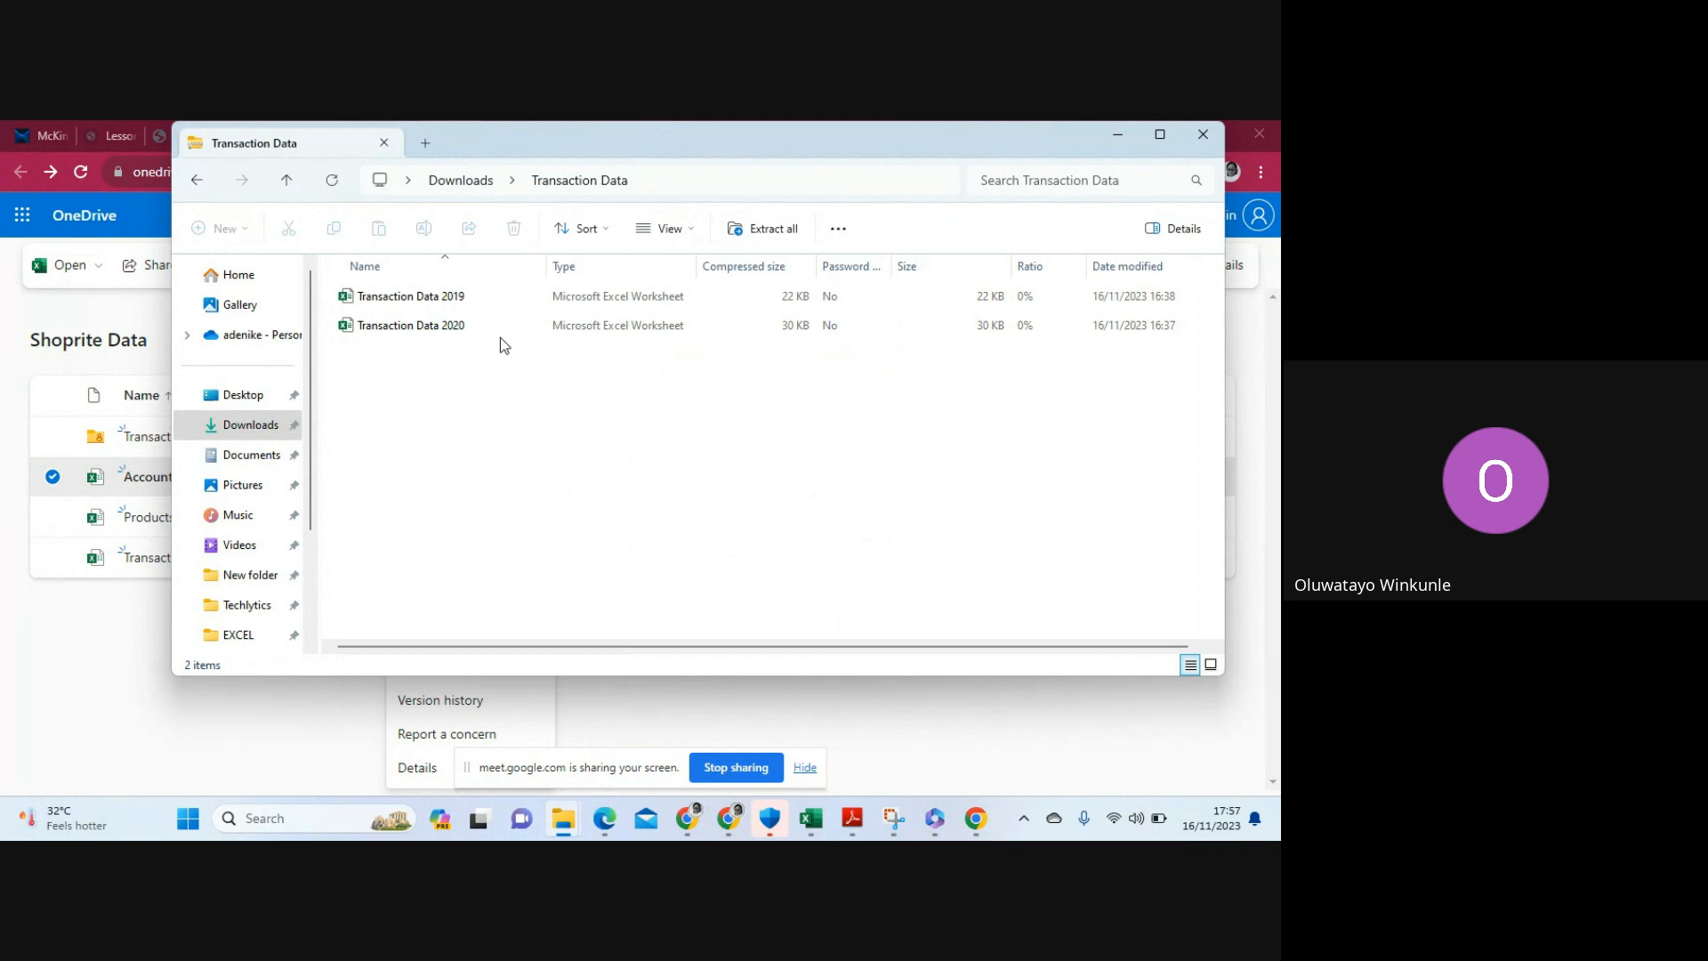
pyautogui.click(418, 303)
pyautogui.hotkey('ctrl', 'a')
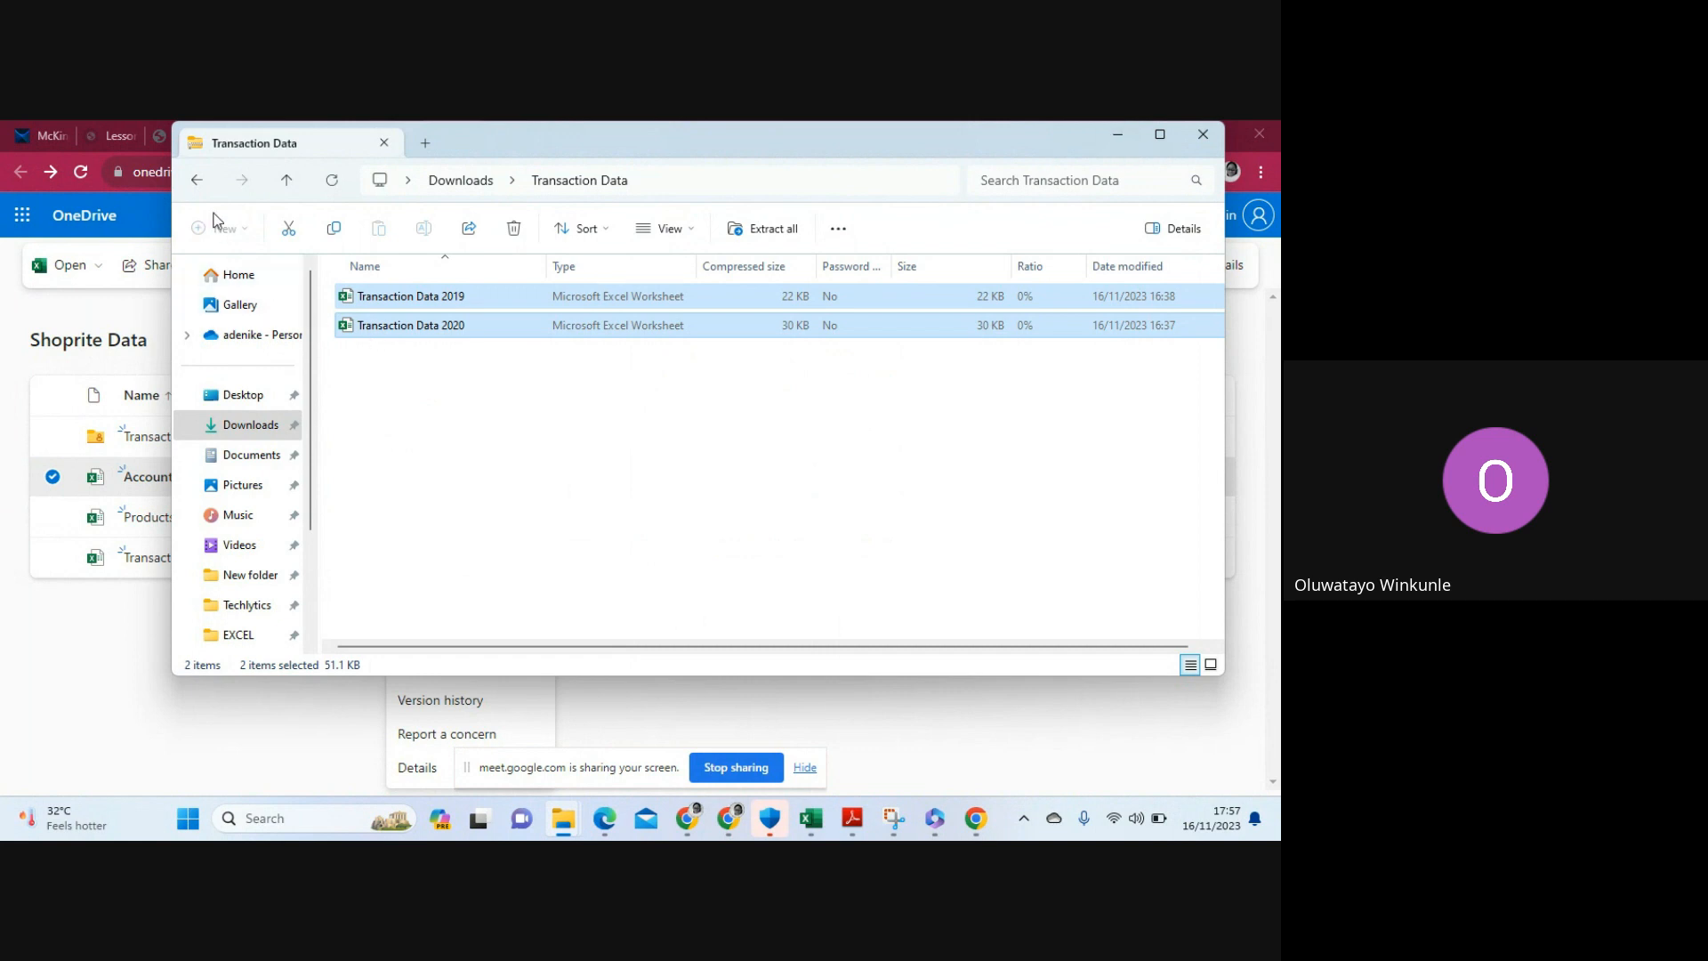
pyautogui.click(198, 179)
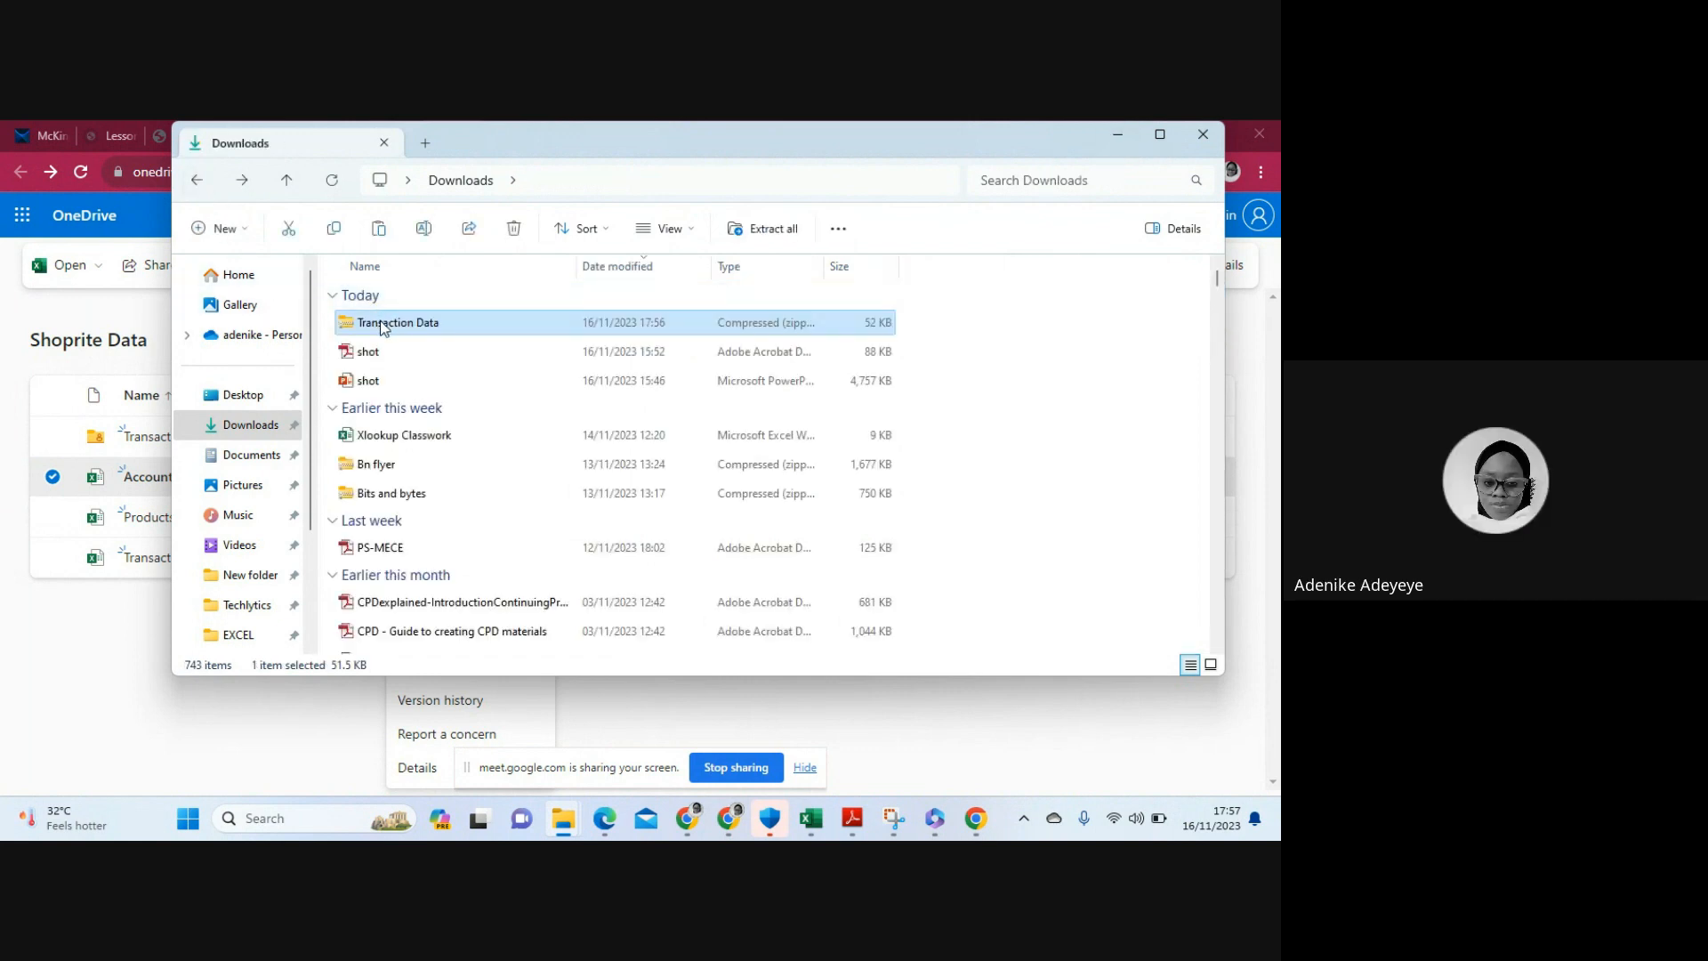
# Start extracting all files from the Transaction Data archive and browse to the Techlytics folder on the Desktop as destination
pyautogui.rightClick(380, 328)
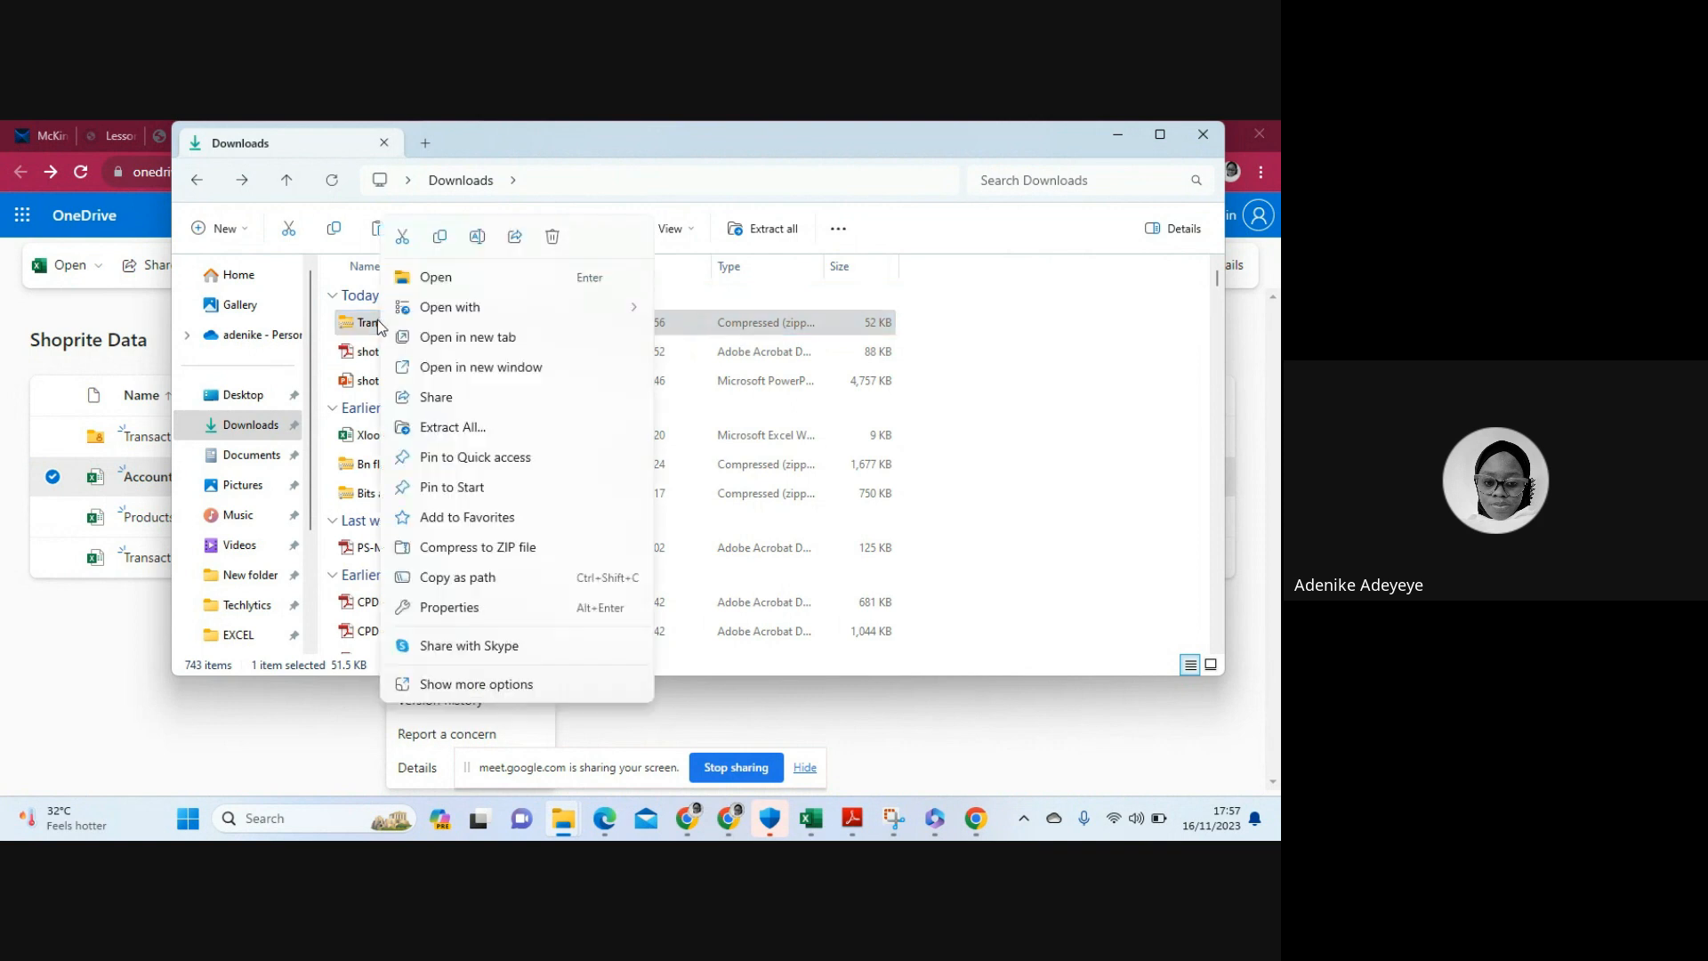
pyautogui.click(473, 429)
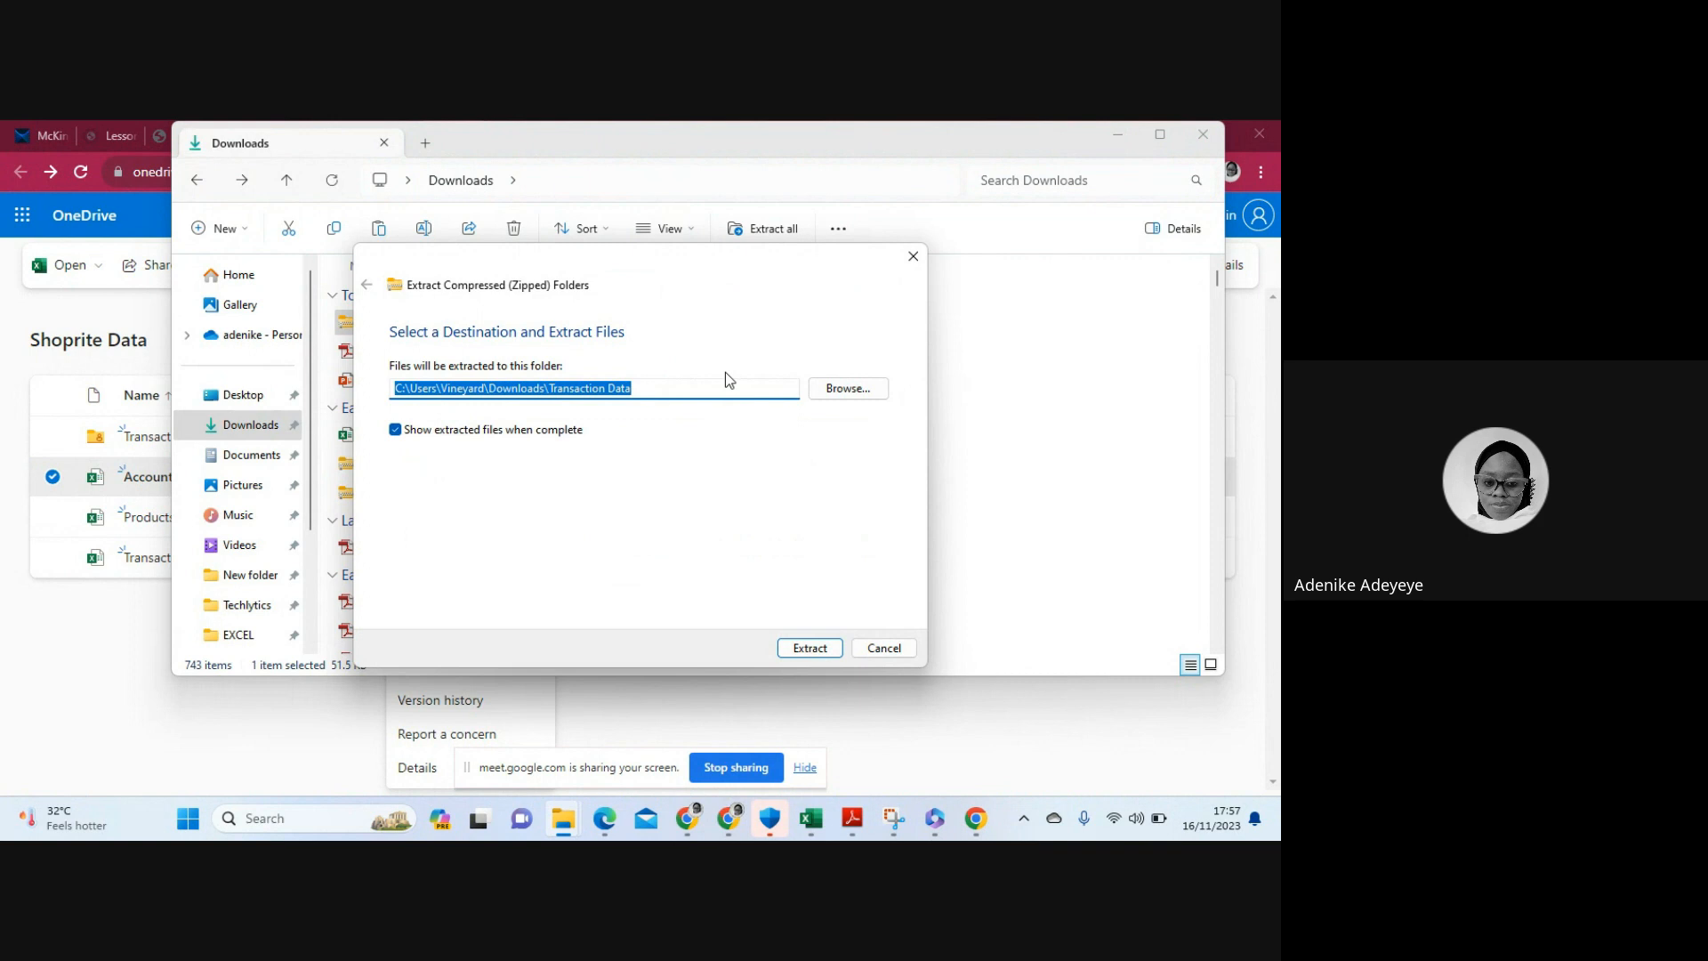
pyautogui.click(841, 389)
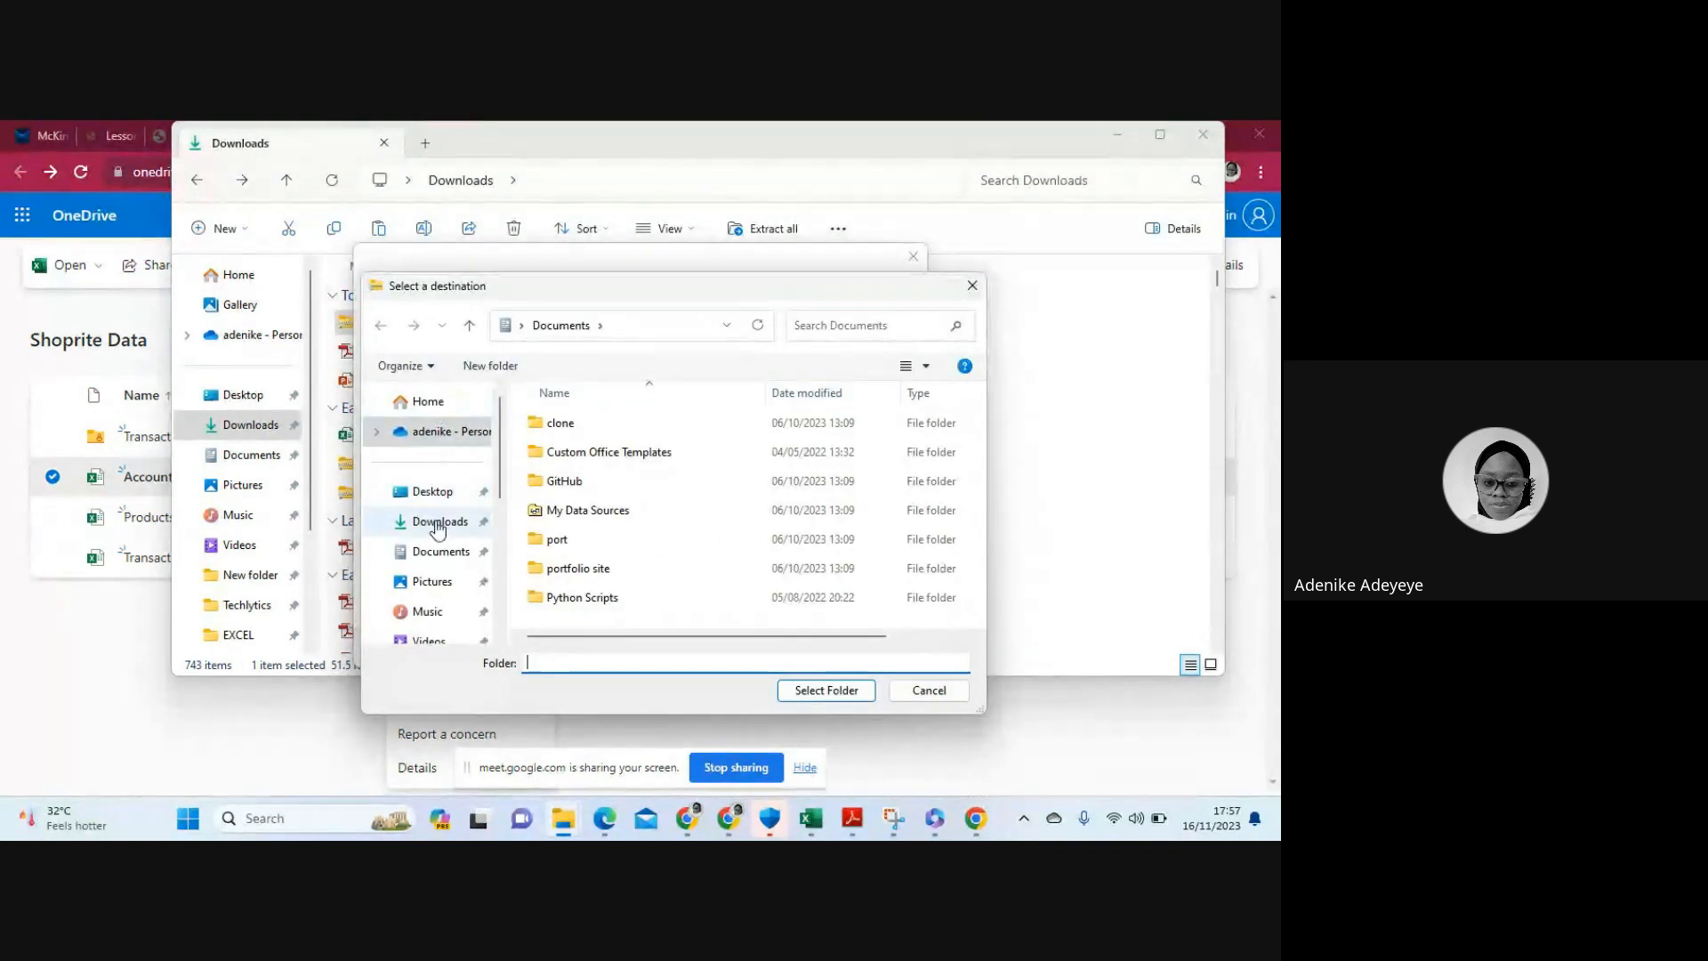
pyautogui.click(432, 491)
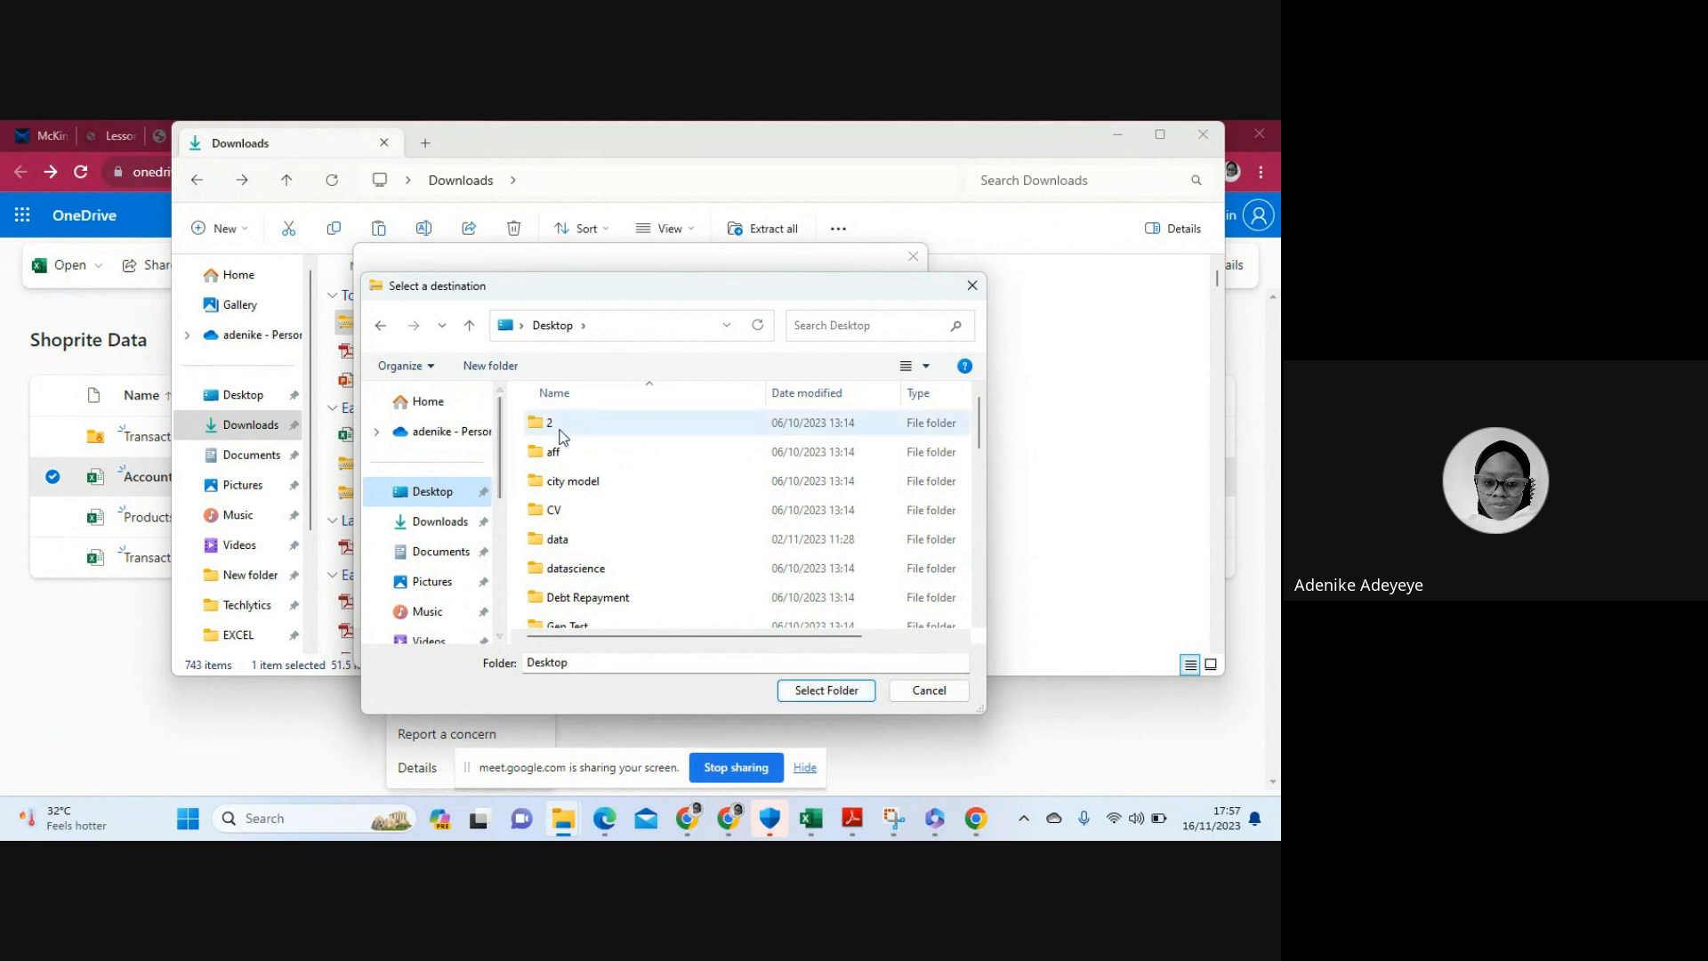
pyautogui.scroll(-2, 569, 498)
pyautogui.scroll(-5, 583, 533)
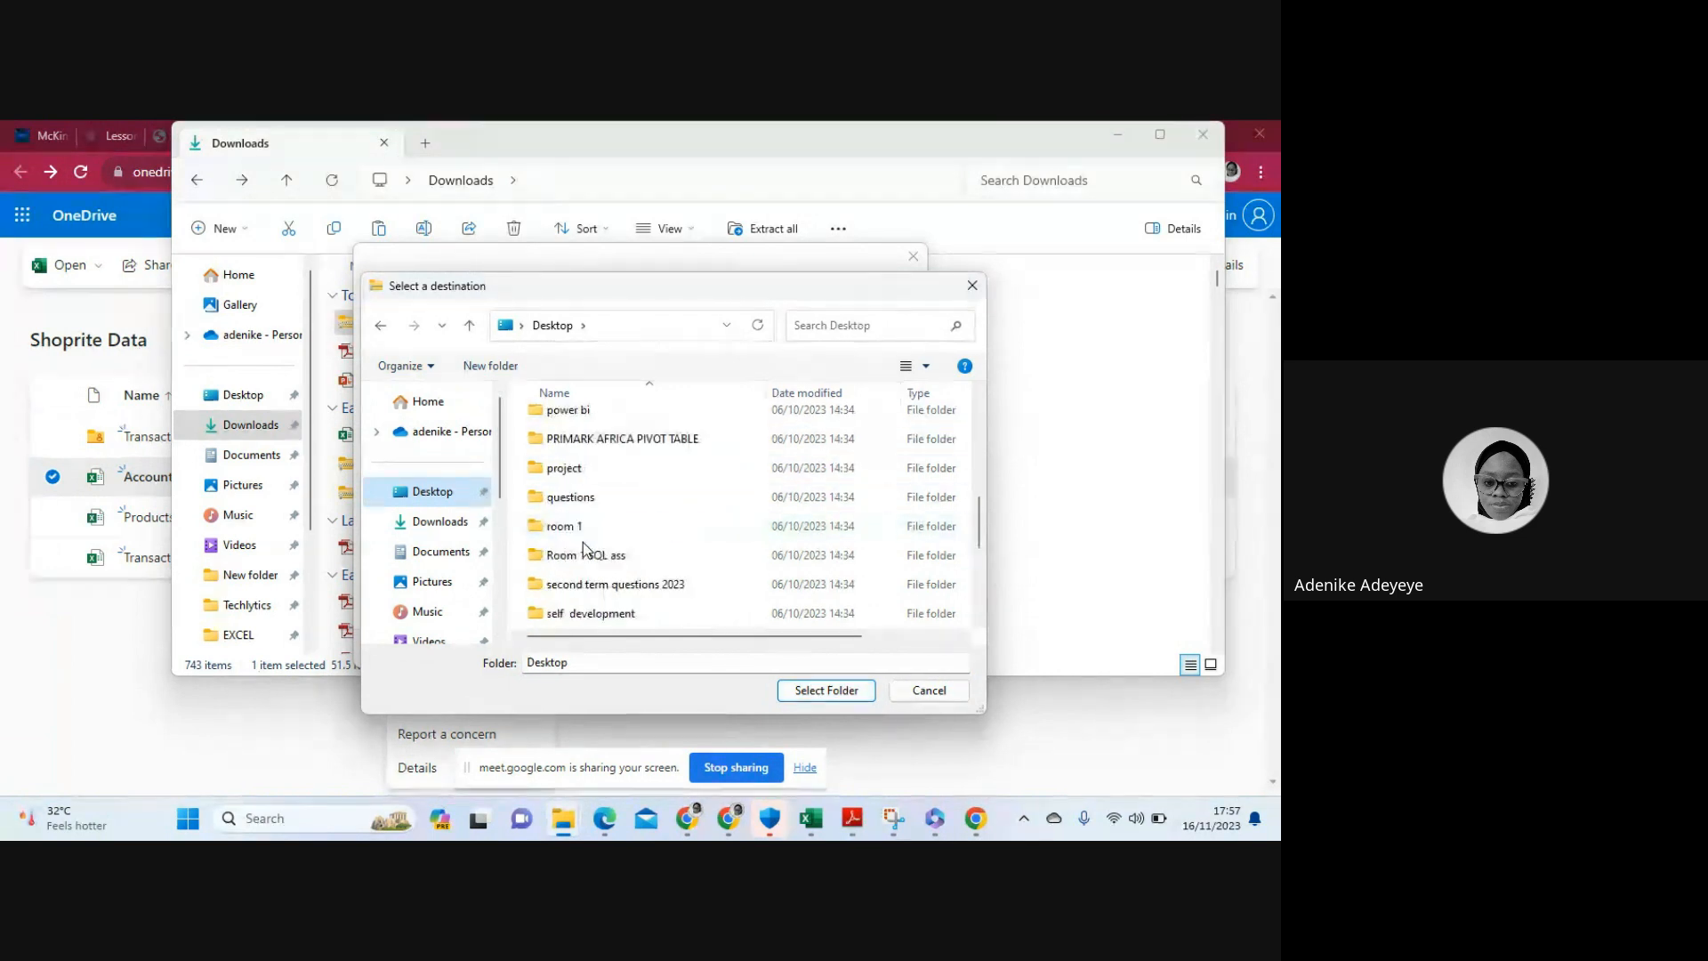
pyautogui.doubleClick(573, 499)
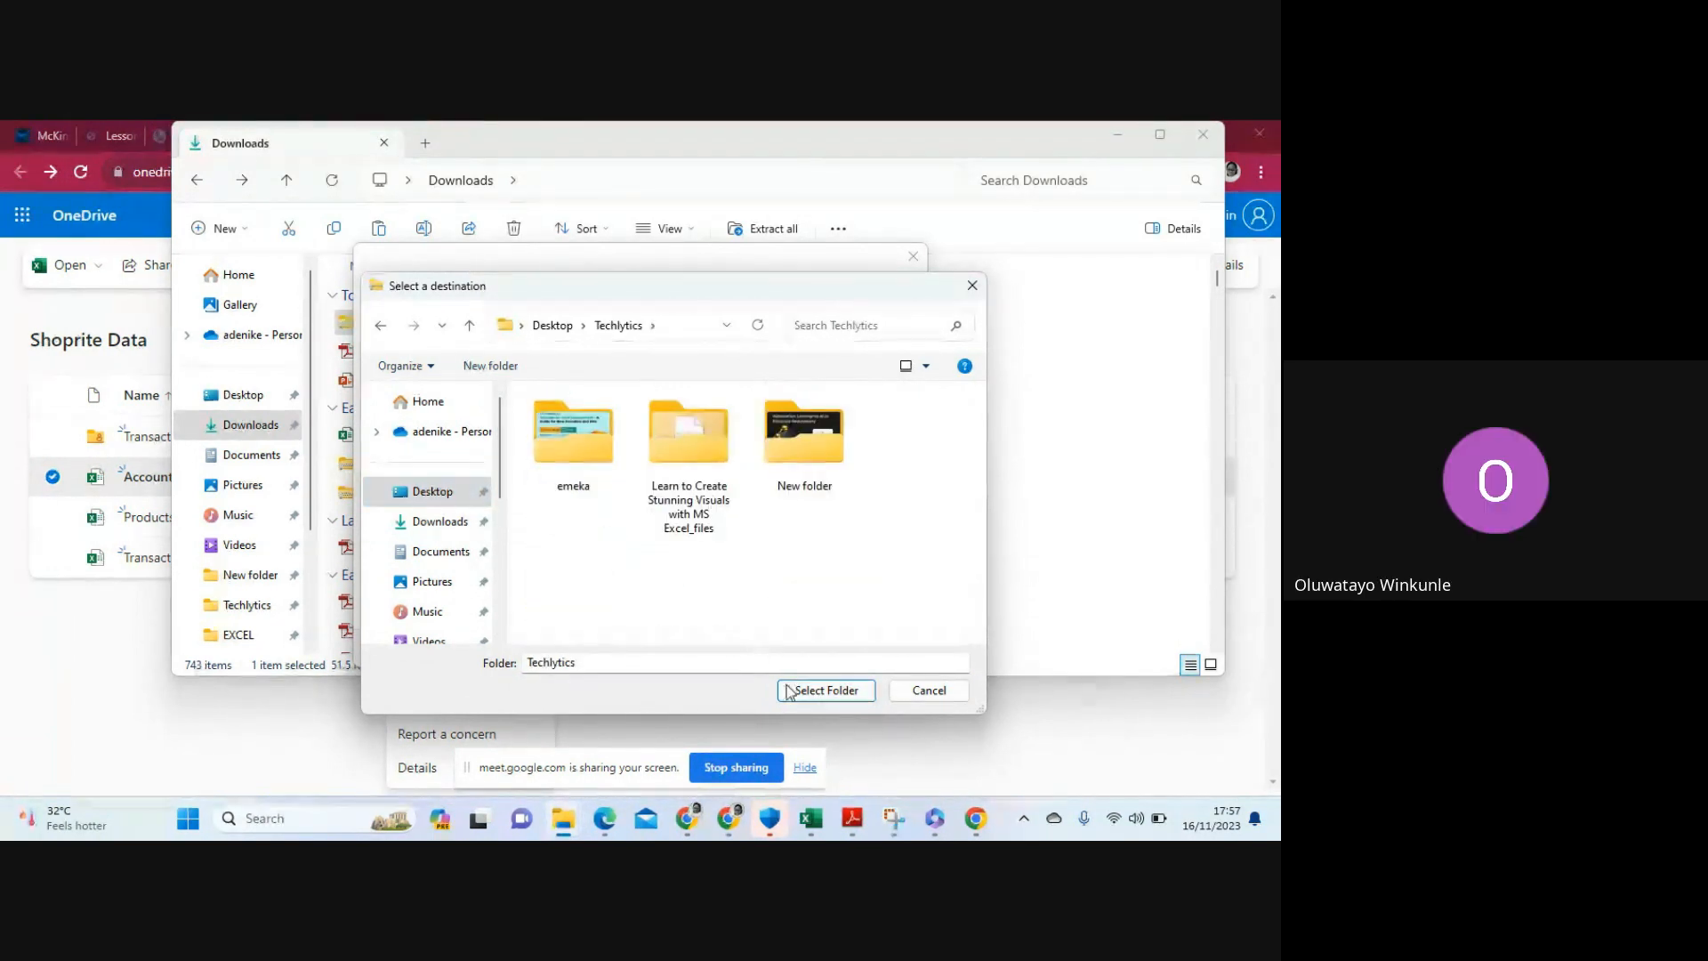
# Create a new folder named mc inside the Techlytics folder
pyautogui.rightClick(578, 556)
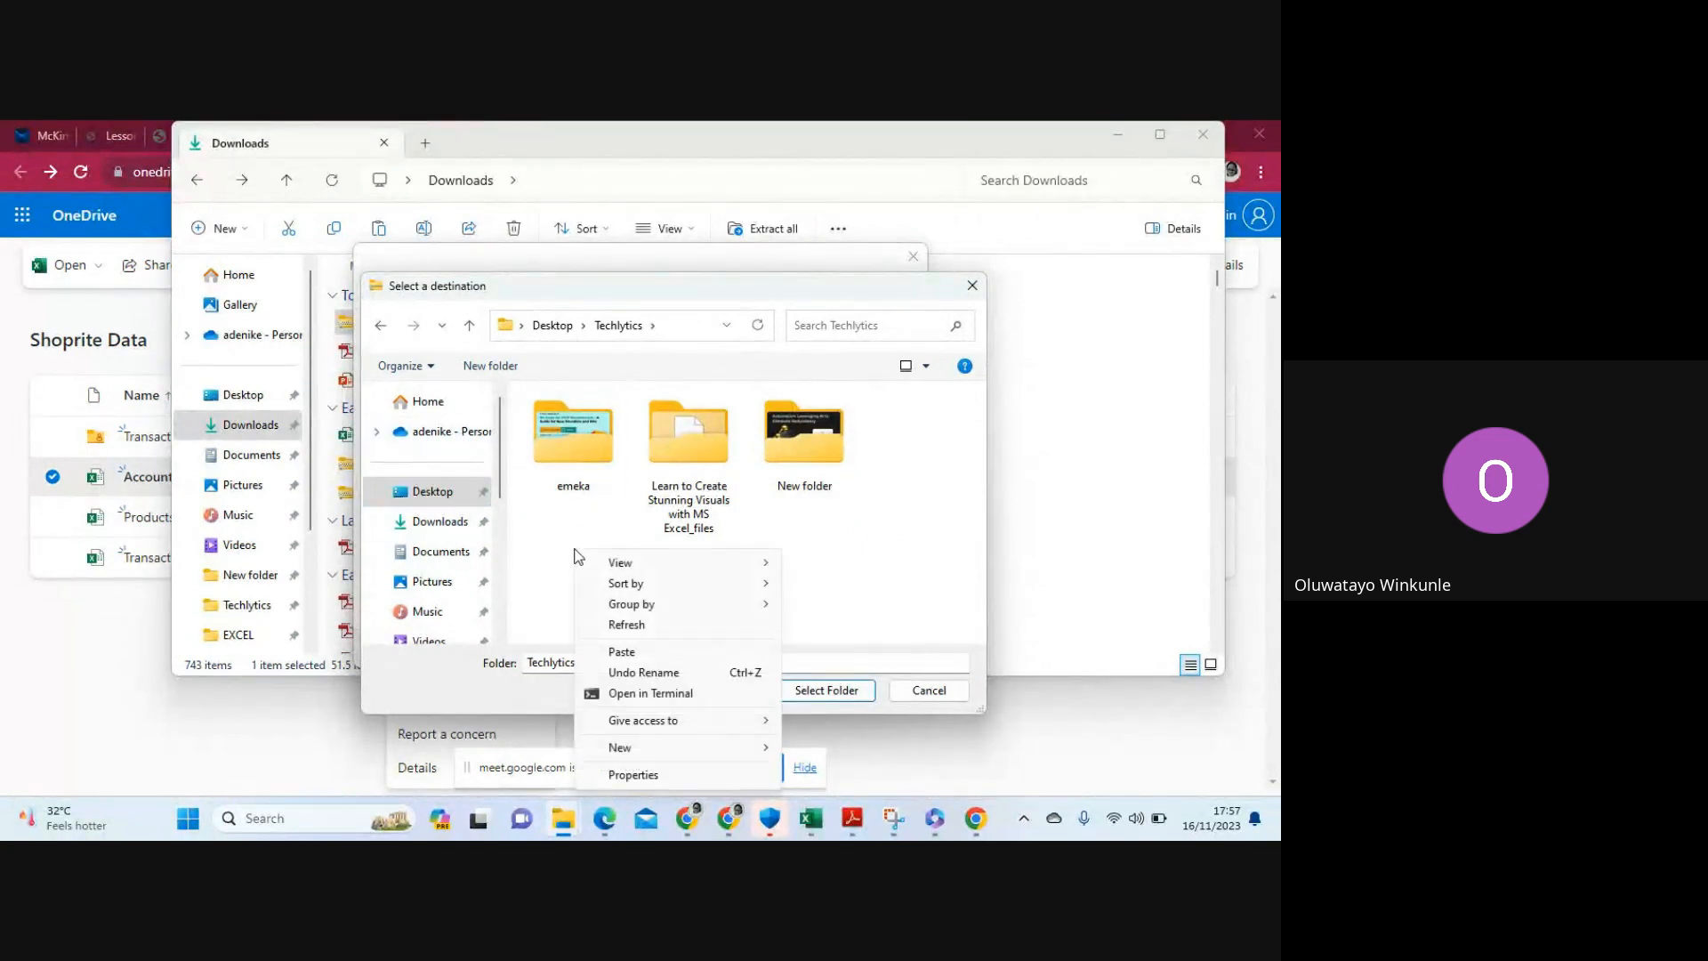
pyautogui.moveTo(752, 751)
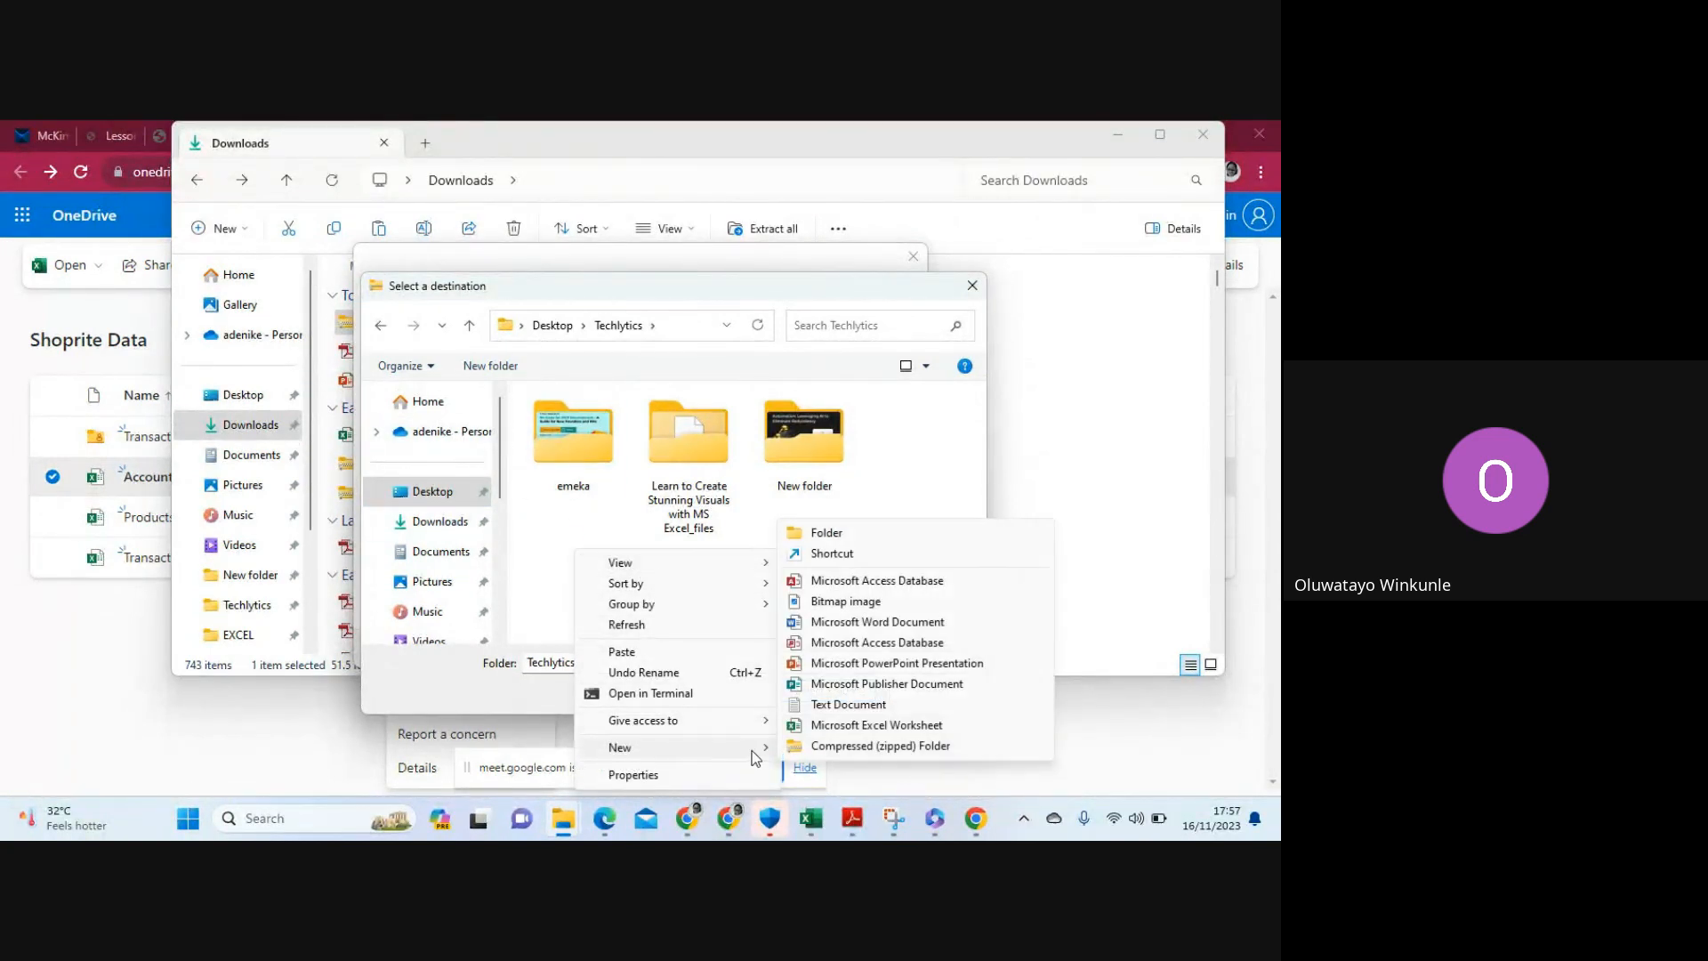
pyautogui.click(825, 532)
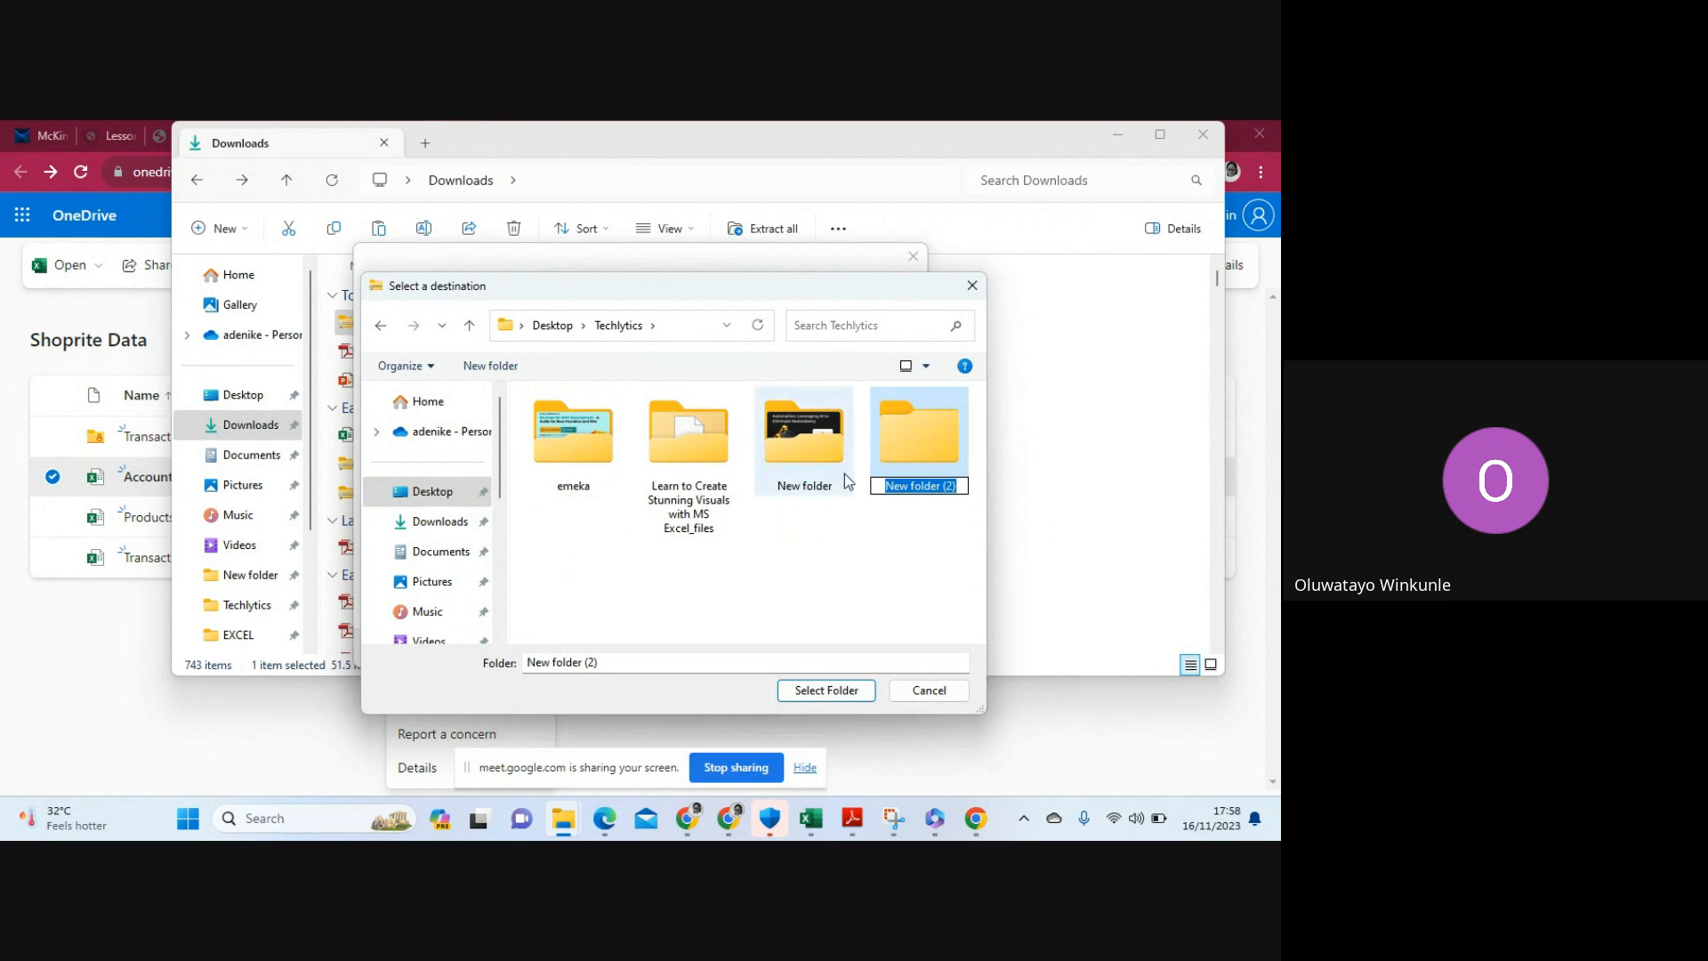
pyautogui.write('mc')
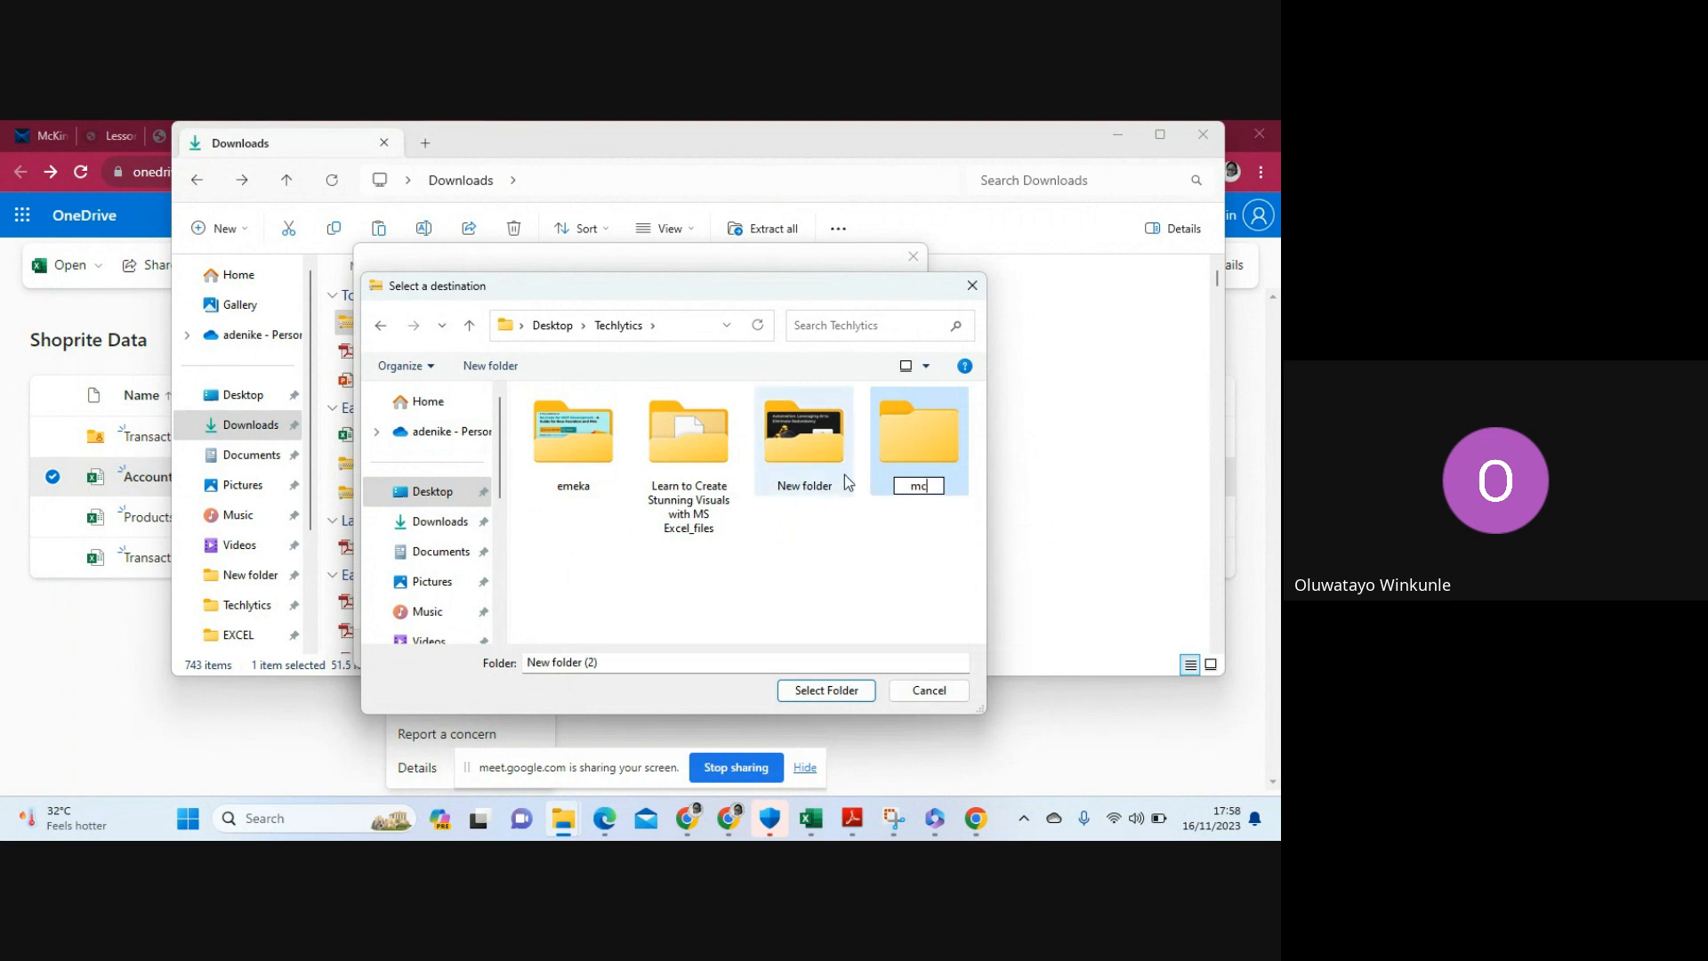
pyautogui.press('Return')
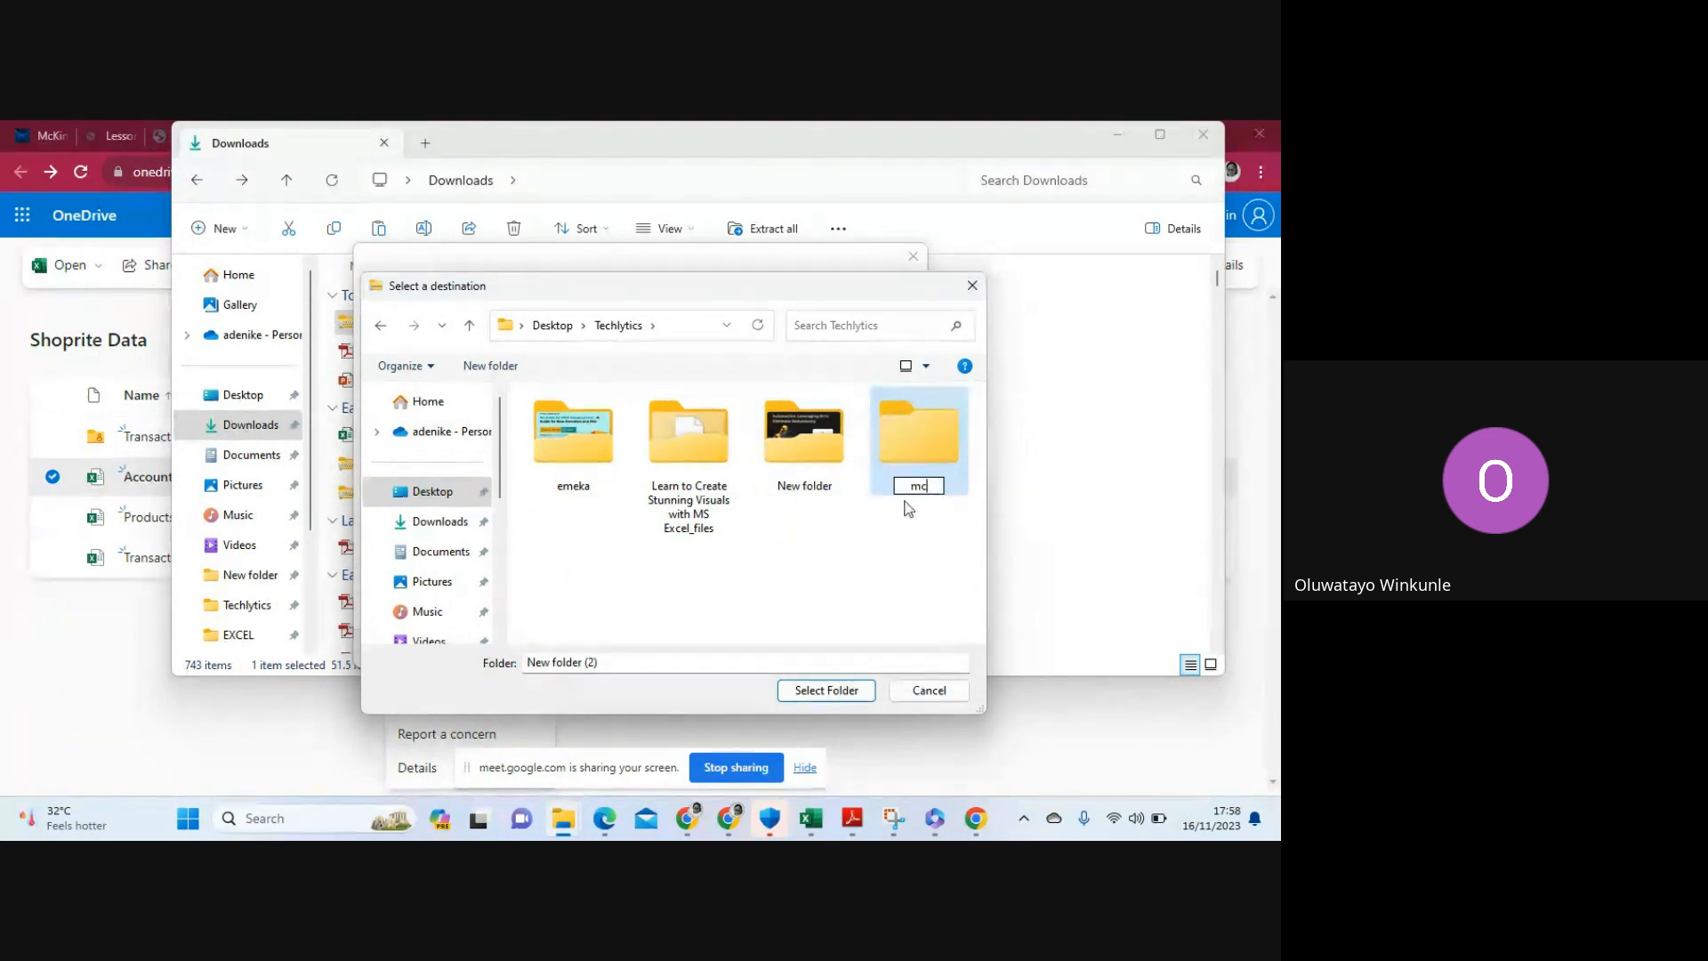
# Extract the Transaction Data archive into the mc folder and minimize the window with the extracted files
pyautogui.doubleClick(915, 440)
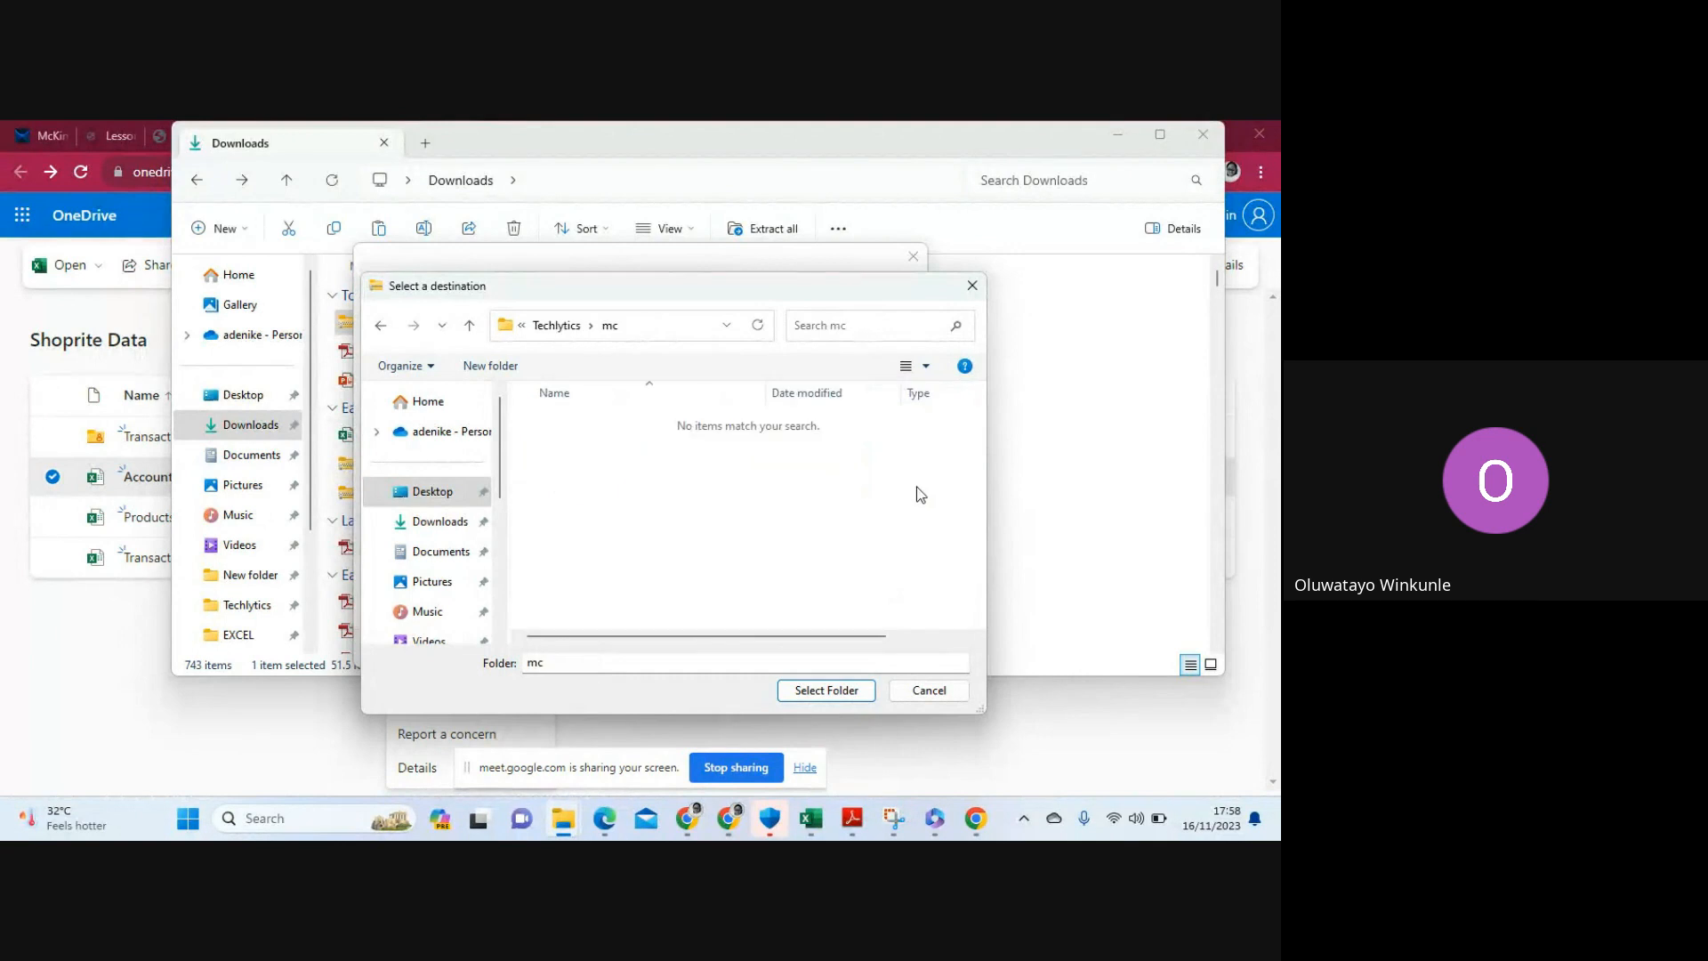
pyautogui.click(819, 693)
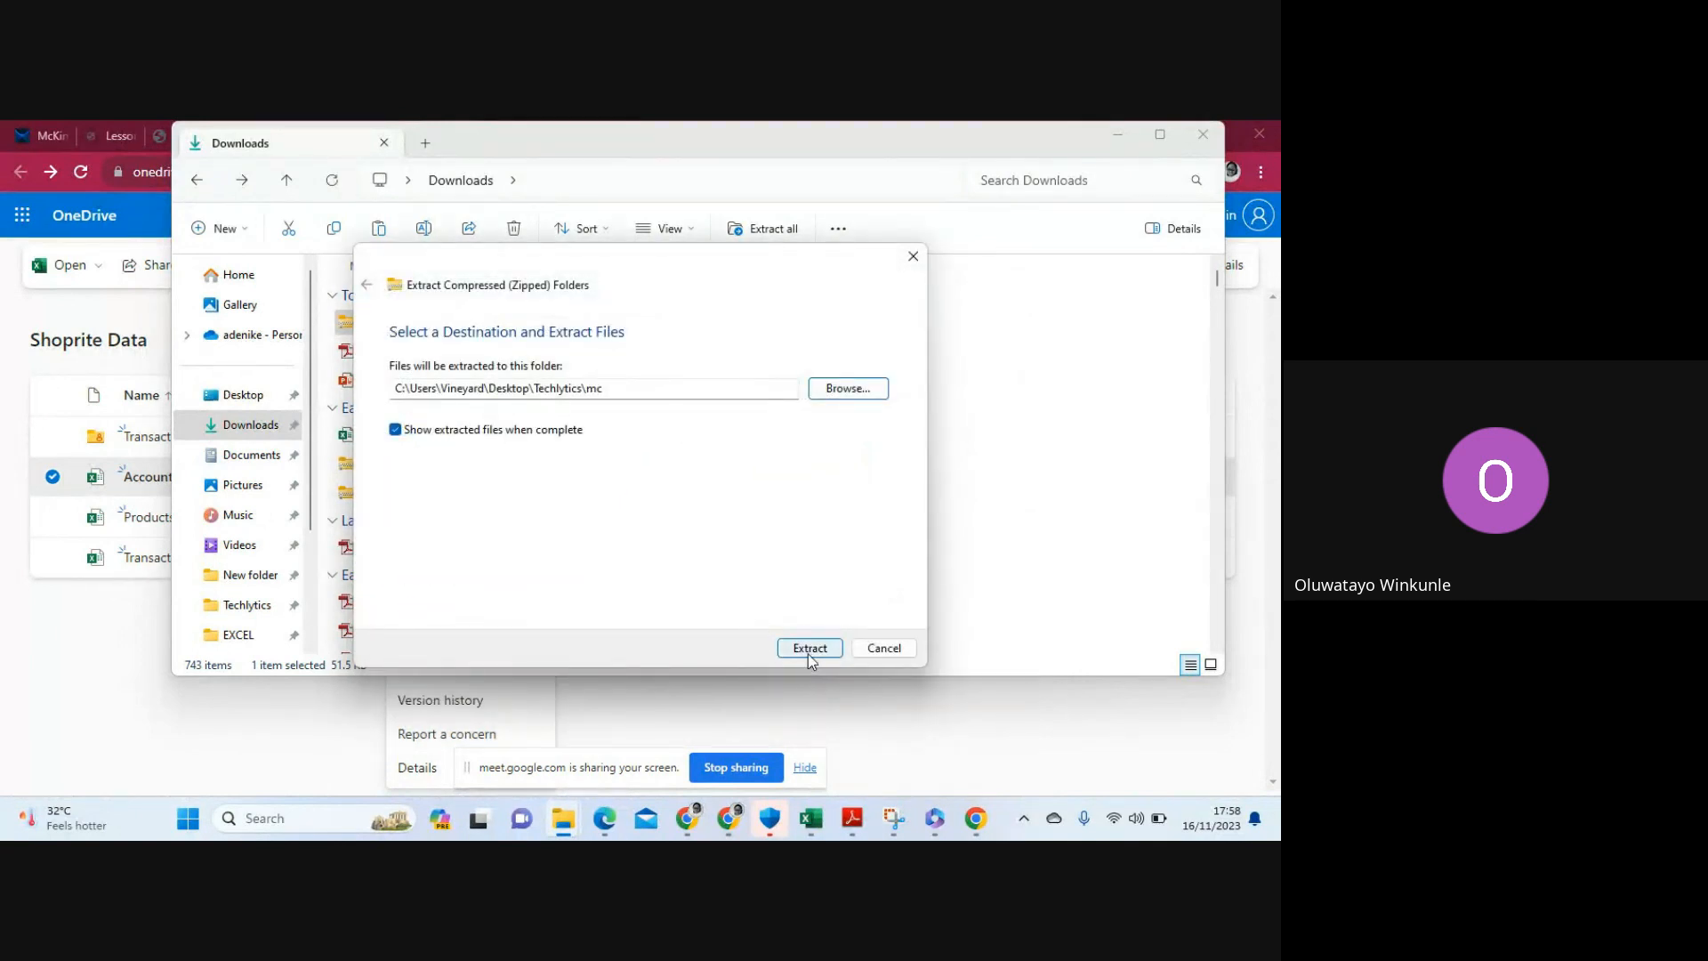
pyautogui.click(810, 648)
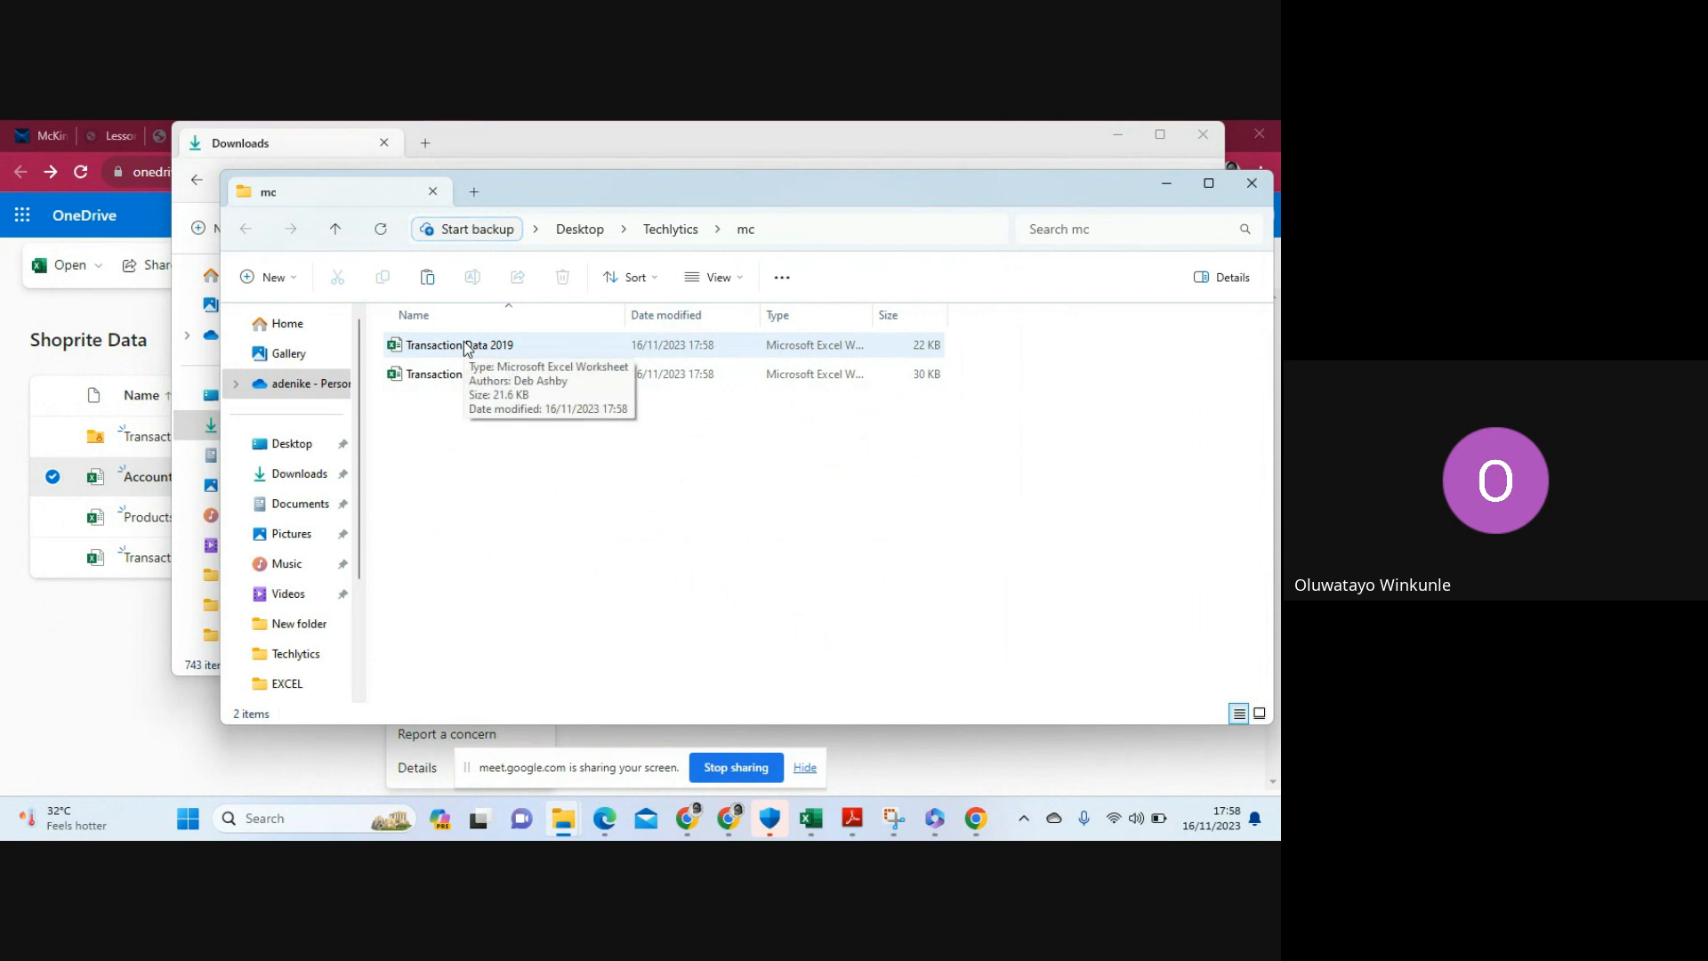
pyautogui.click(1166, 183)
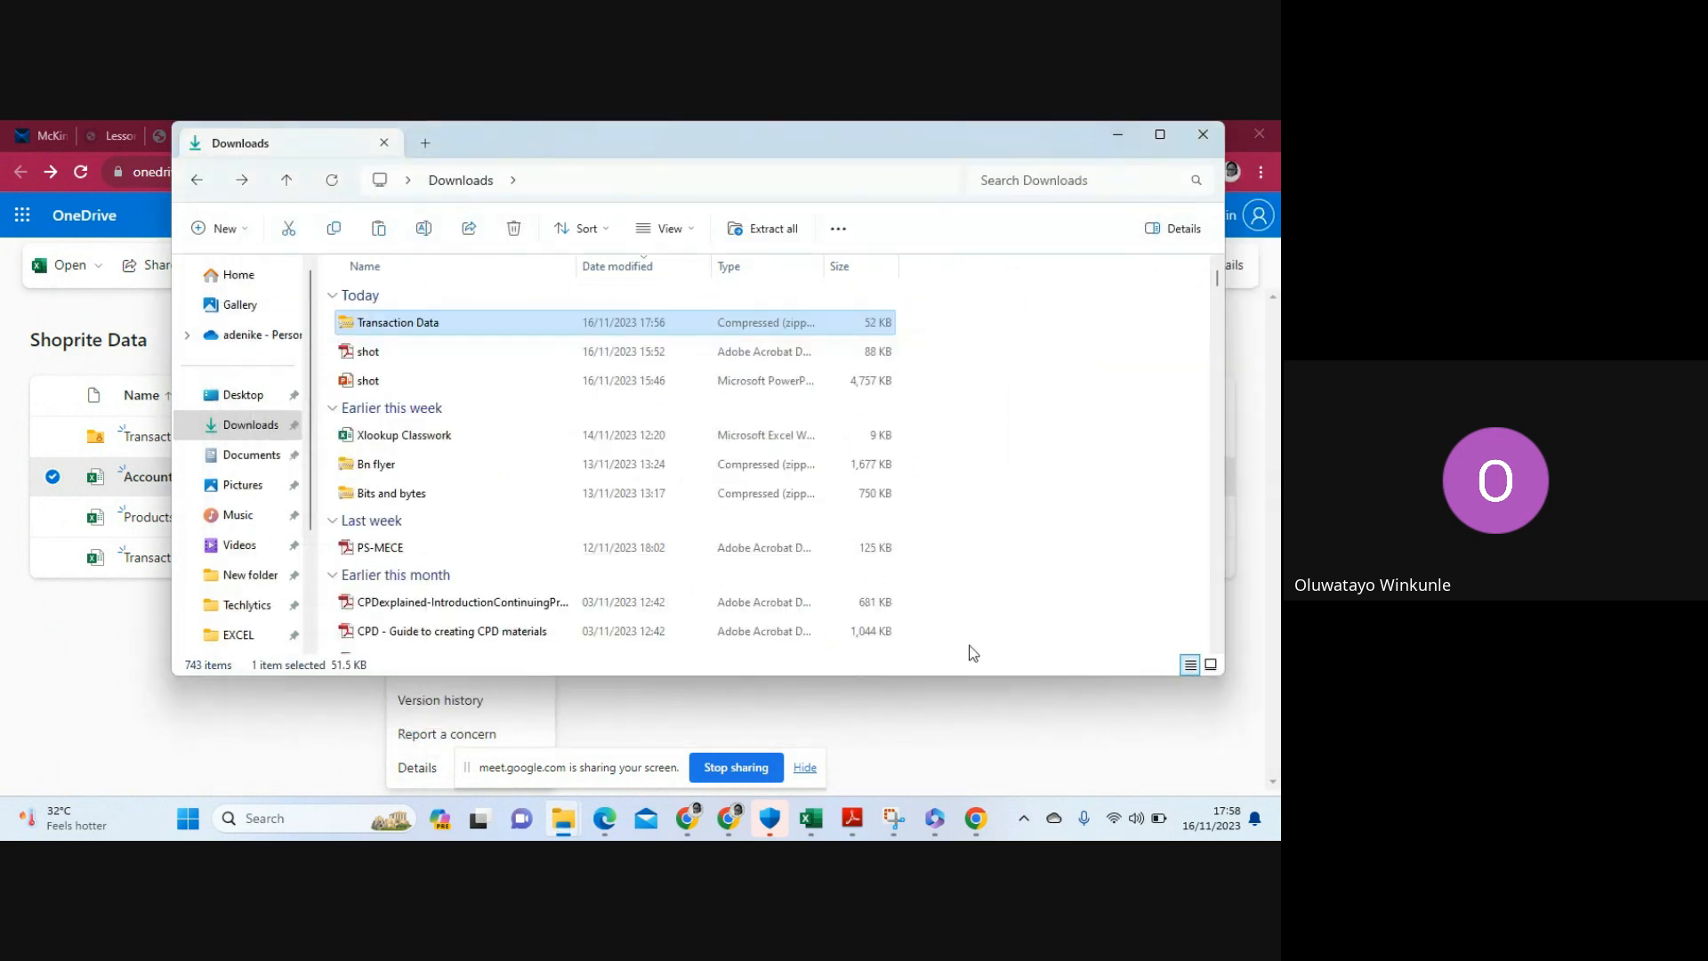
# Switch to Excel and open the Power Pivot window for the blank workbook, cancelling the table creation
pyautogui.moveTo(935, 818)
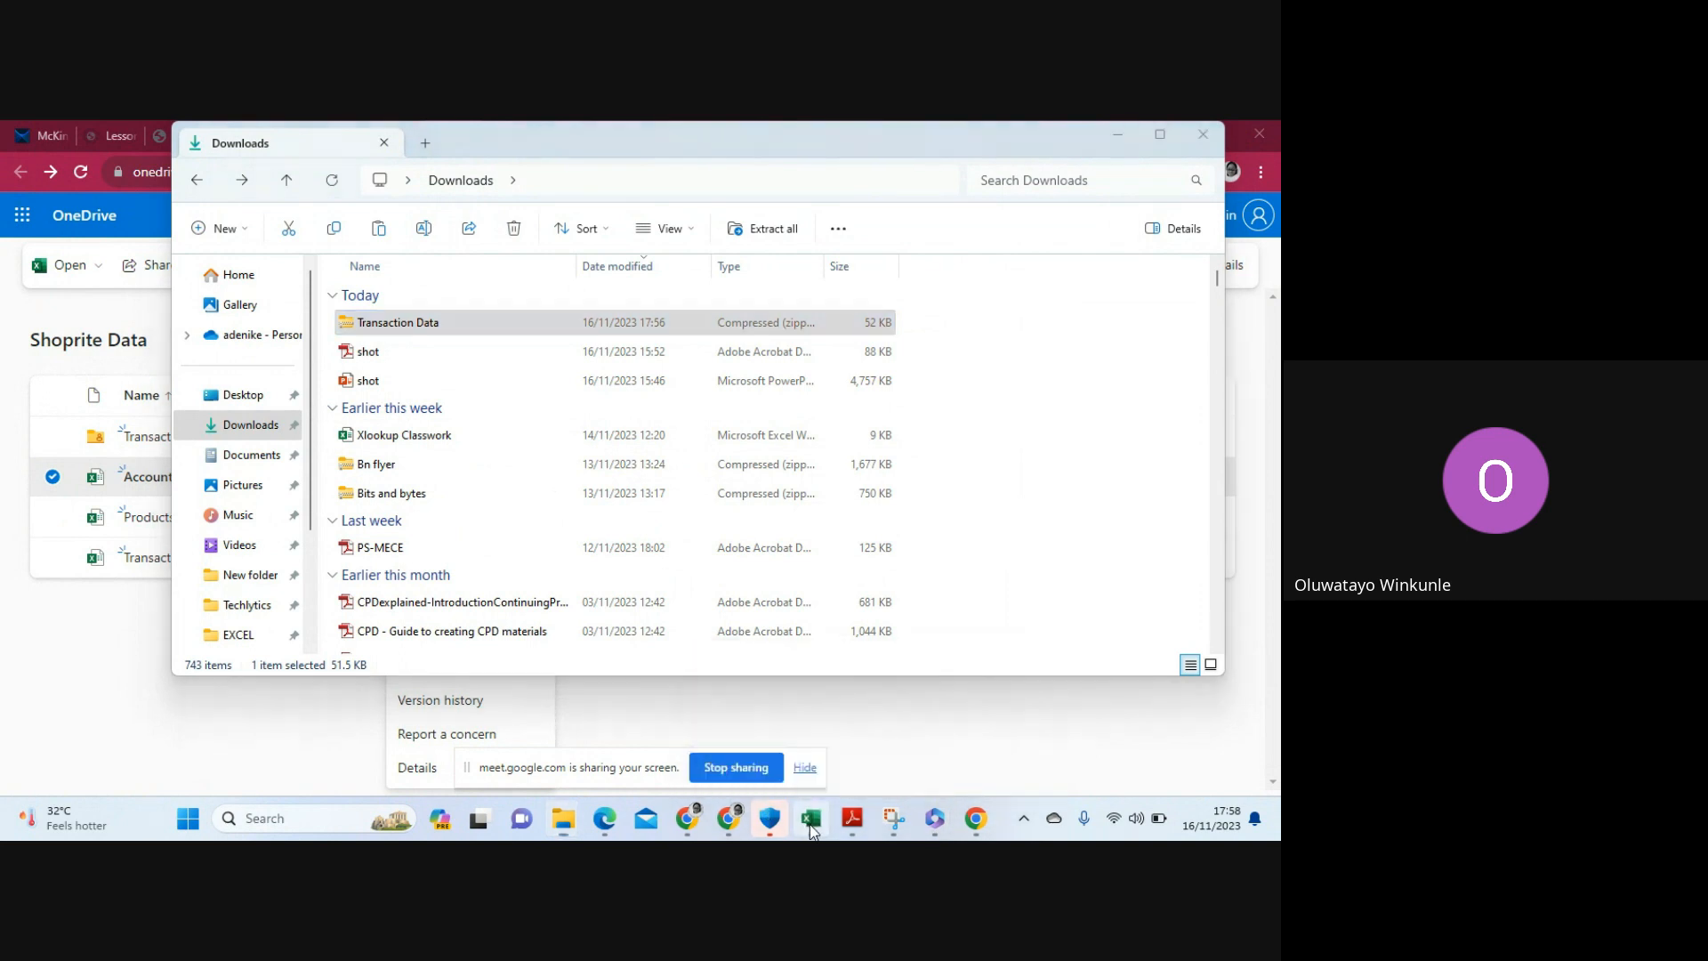
pyautogui.click(811, 817)
pyautogui.click(29, 181)
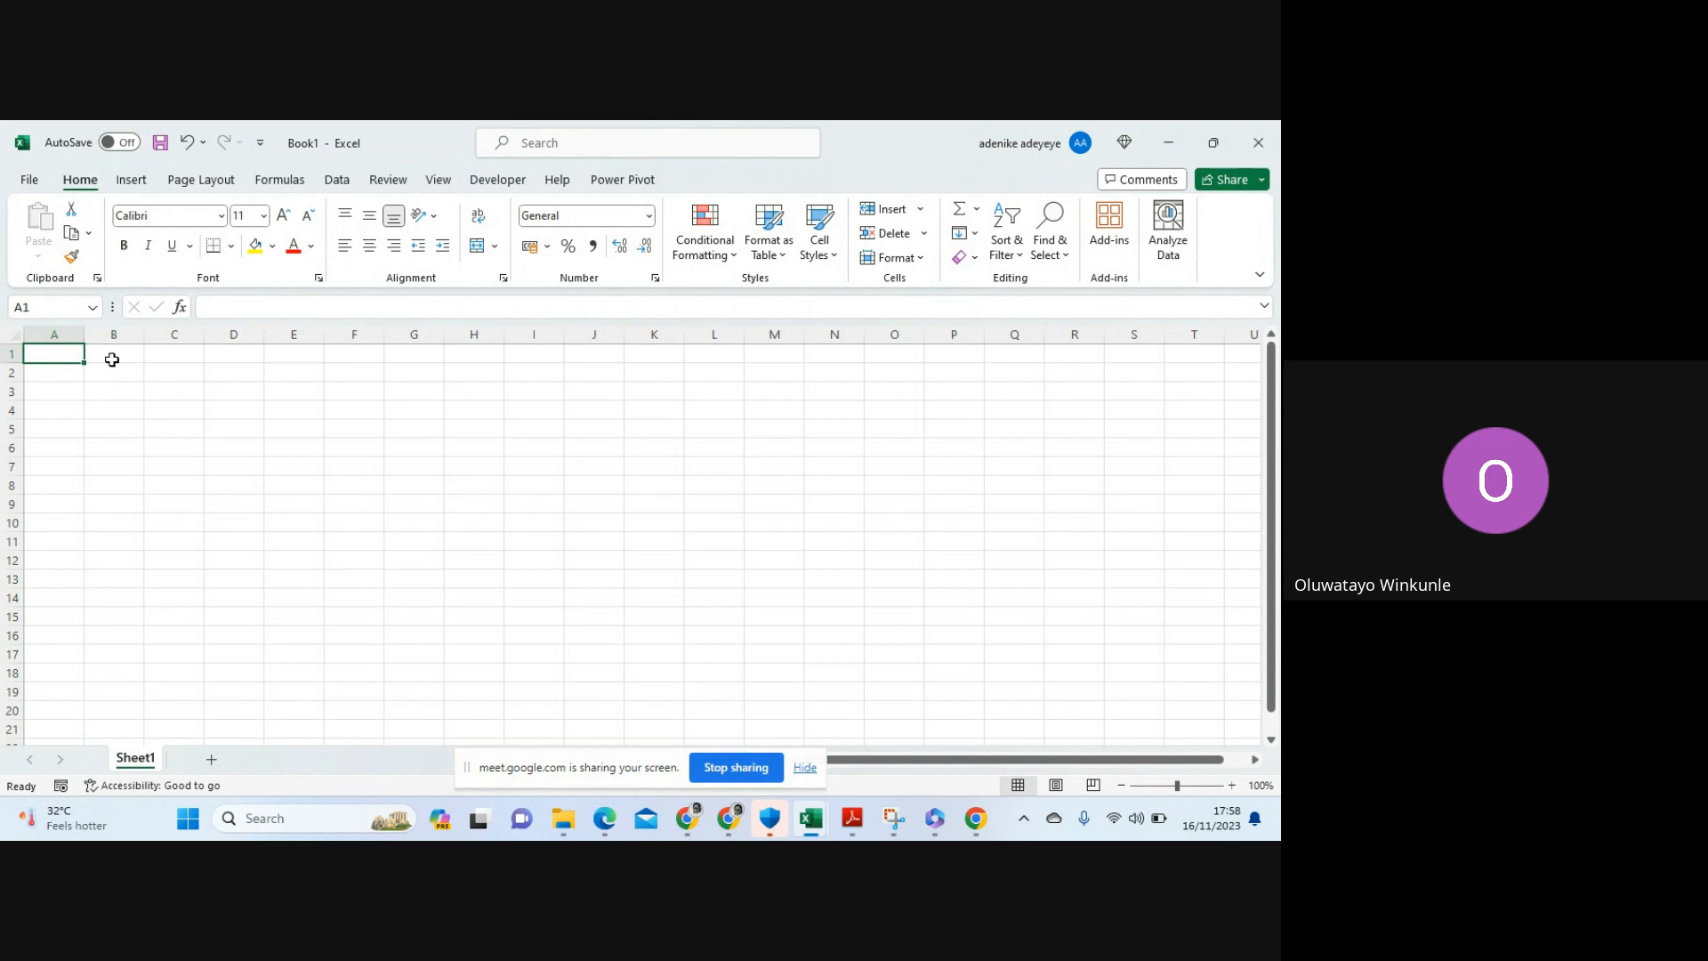
pyautogui.click(624, 180)
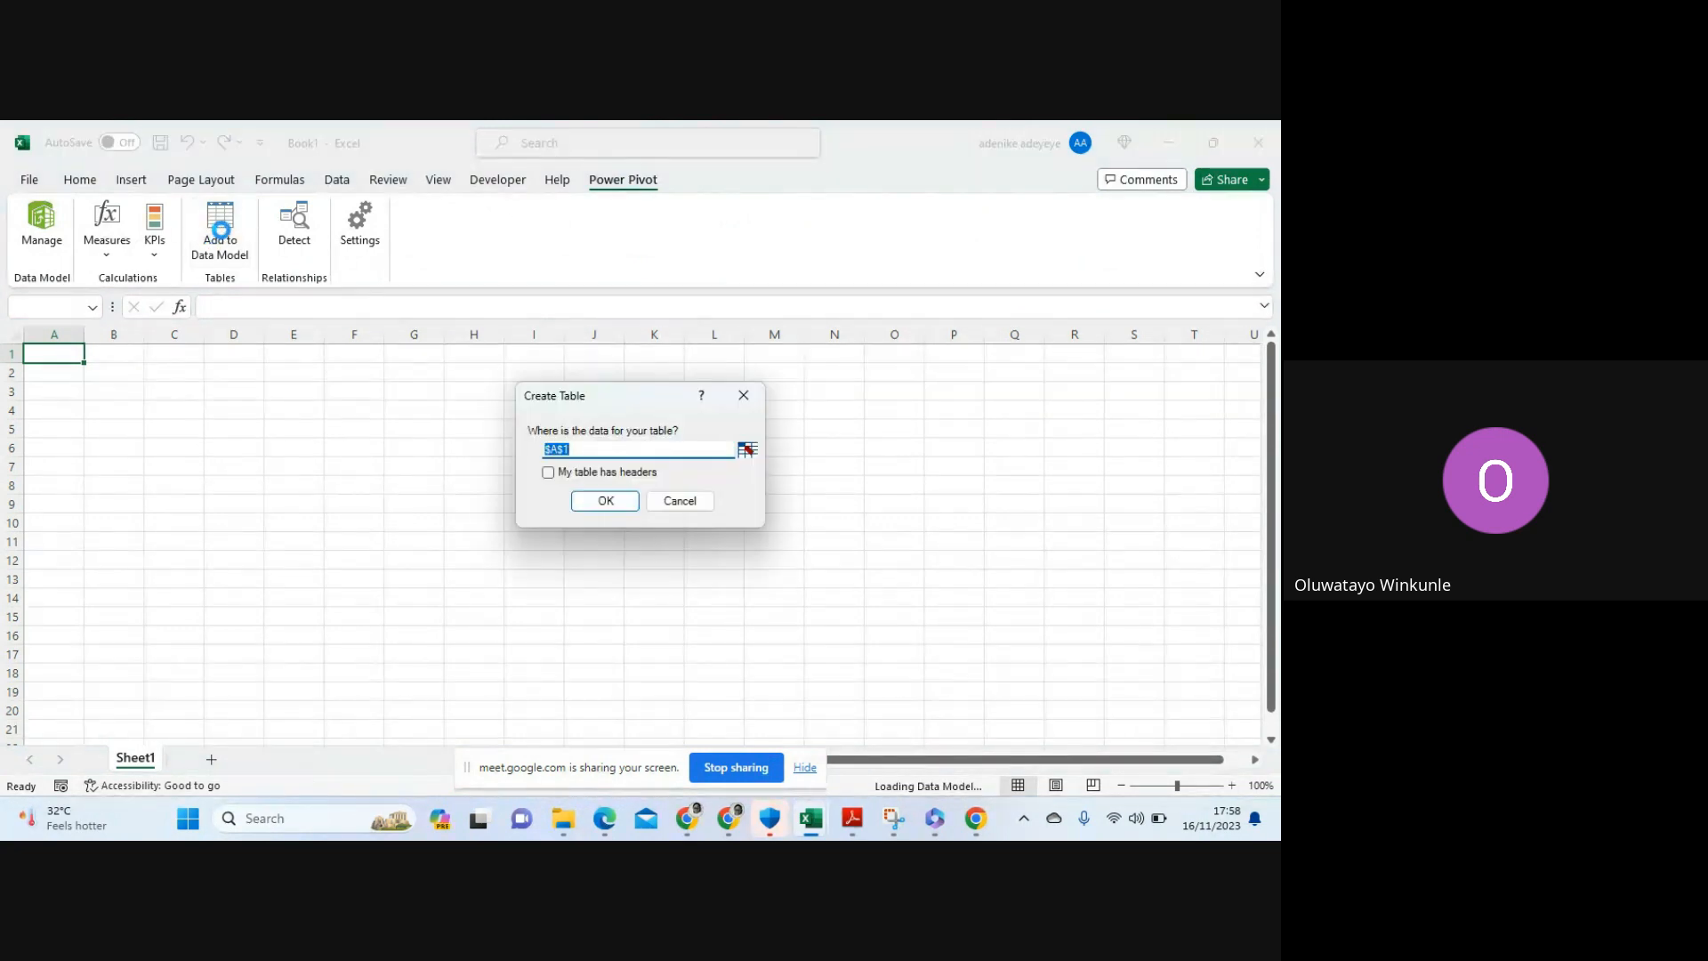
pyautogui.click(681, 501)
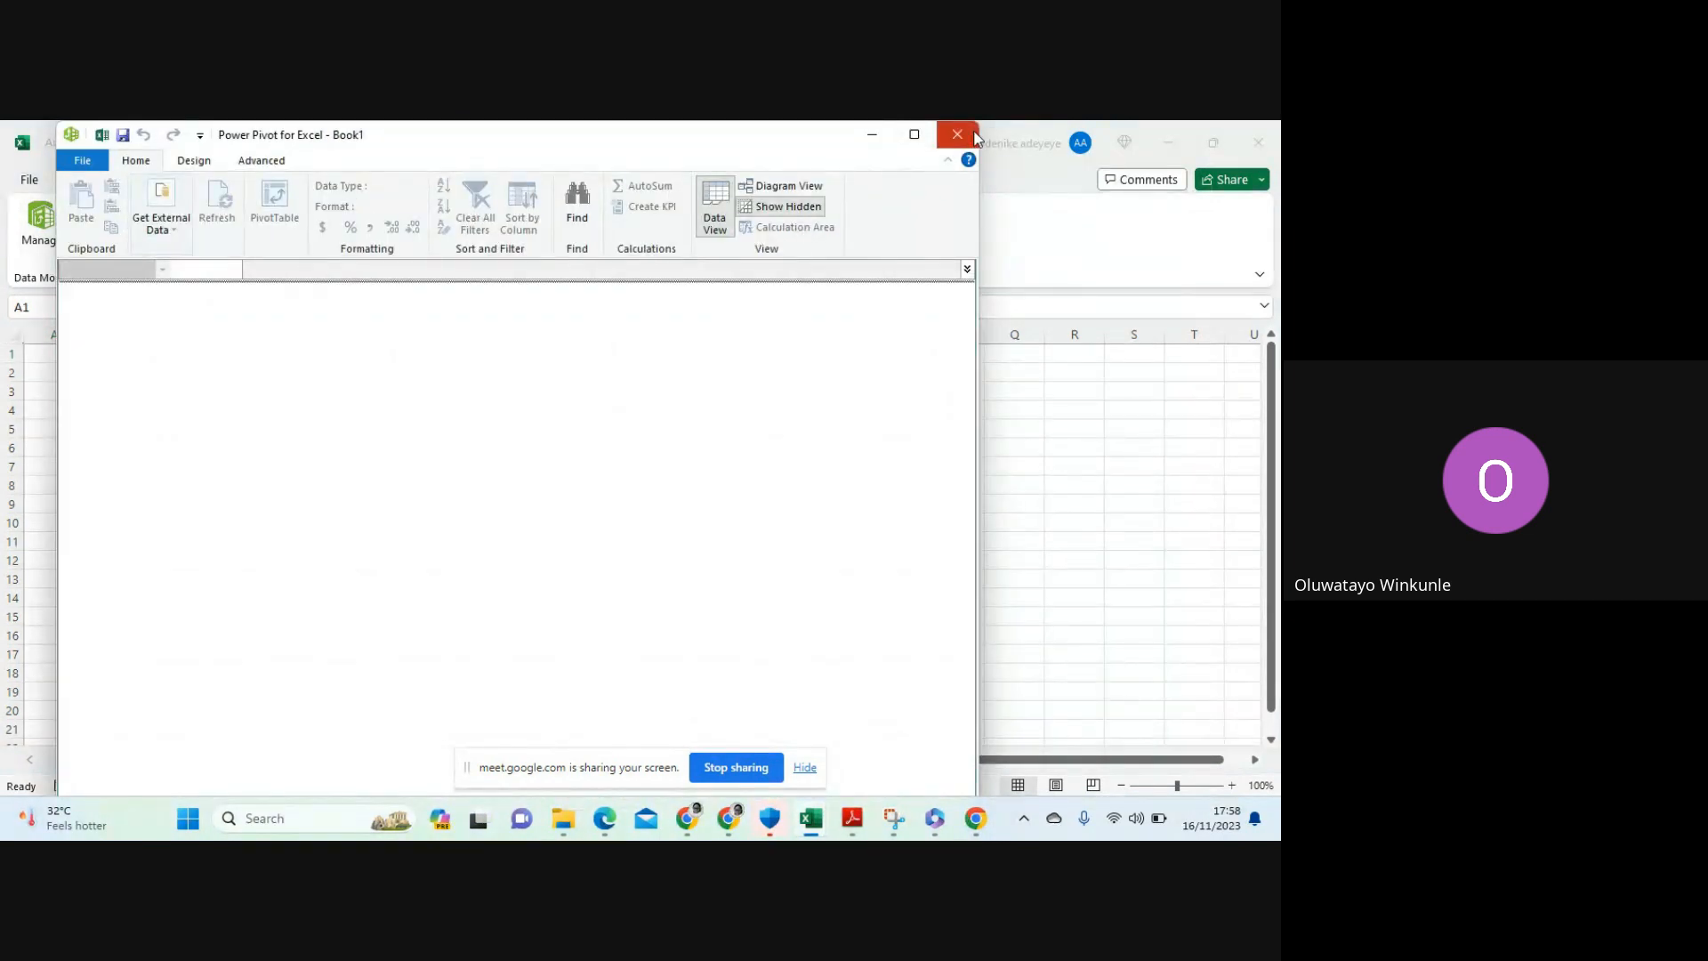
# Start importing external data from other sources with Excel File as the source type, hiding the screen-sharing bar
pyautogui.click(163, 233)
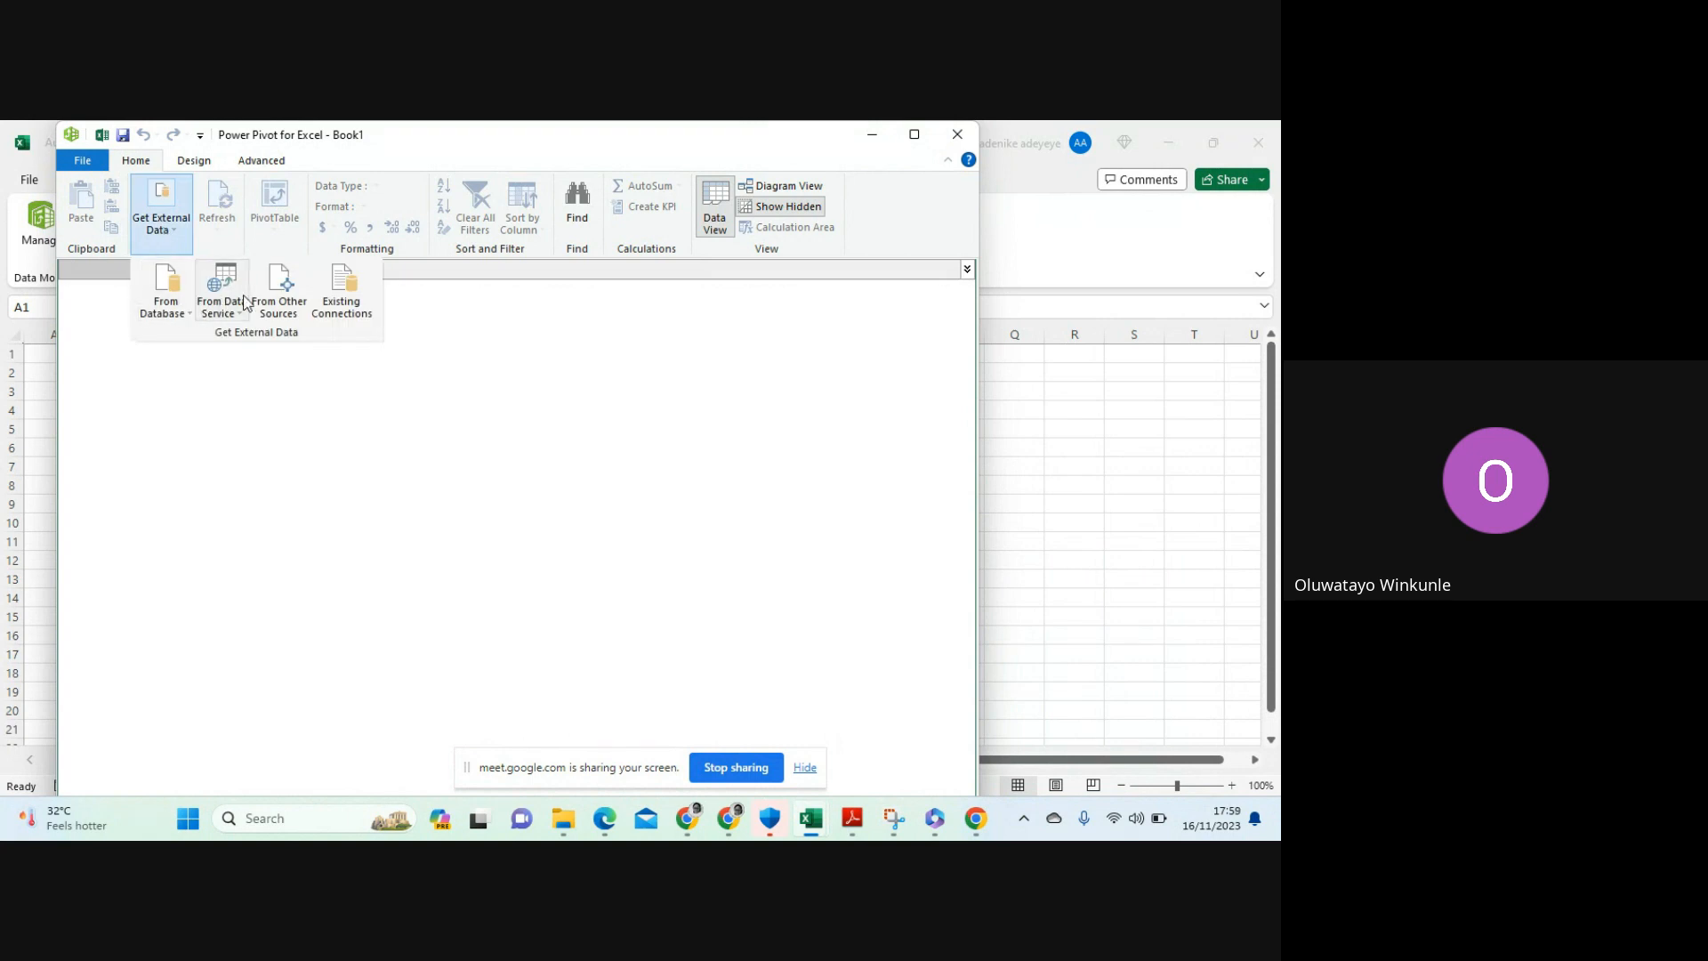
pyautogui.click(278, 292)
pyautogui.scroll(-5, 439, 600)
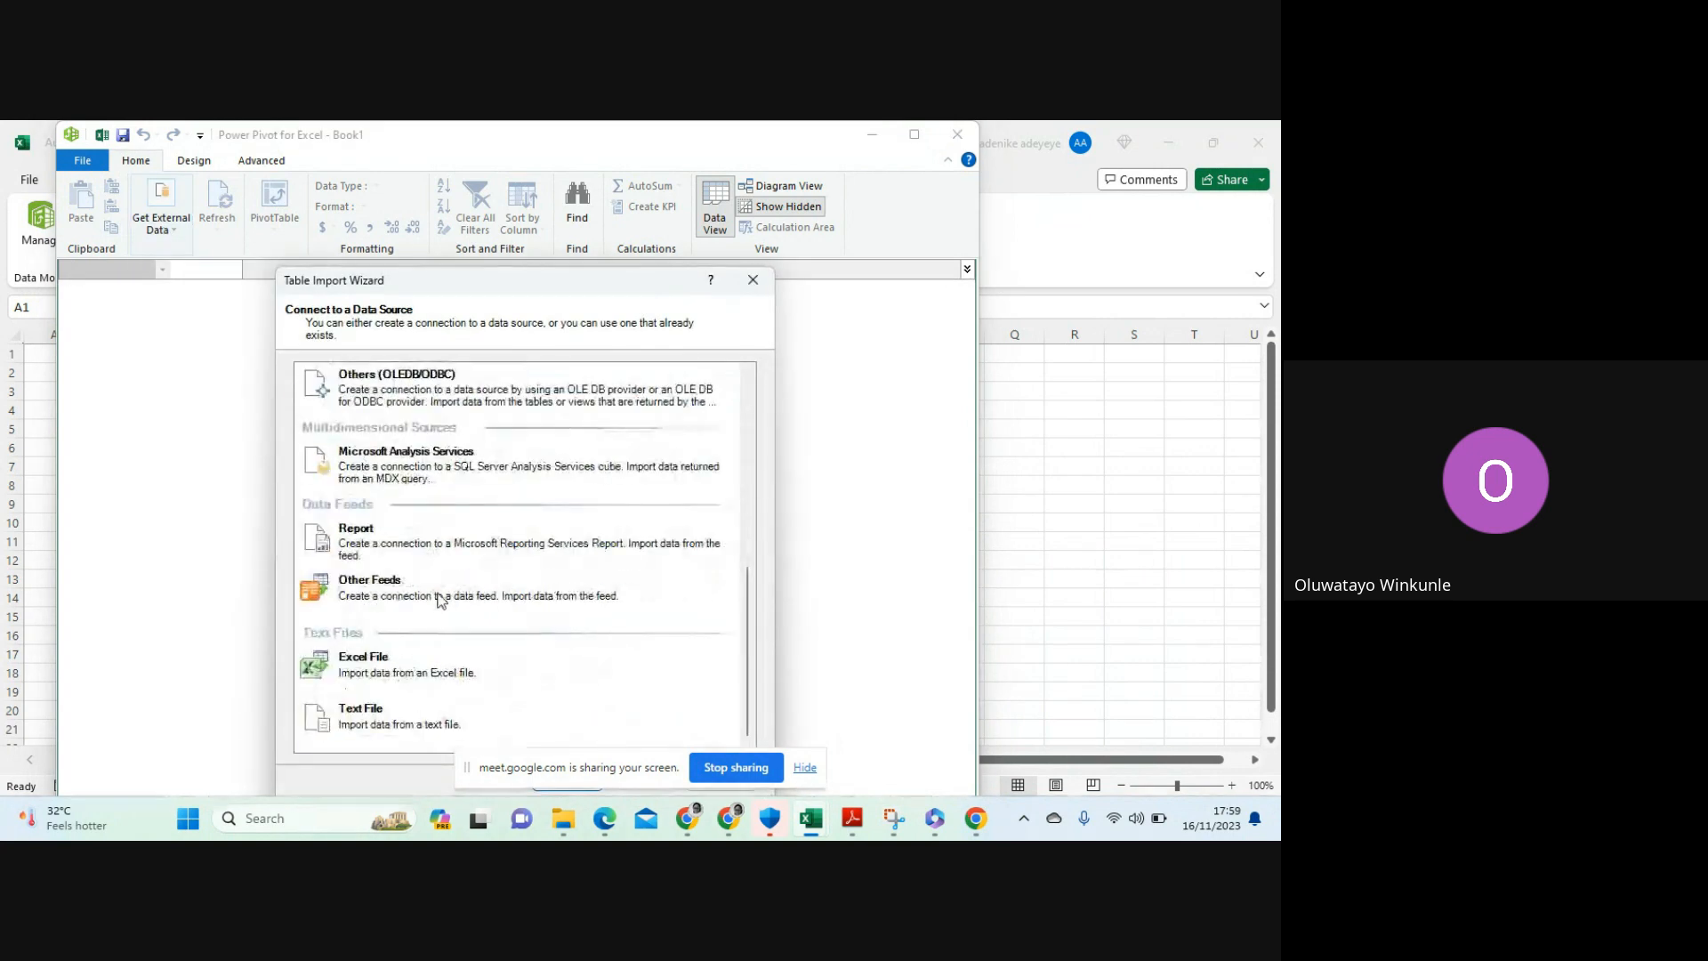
pyautogui.click(369, 674)
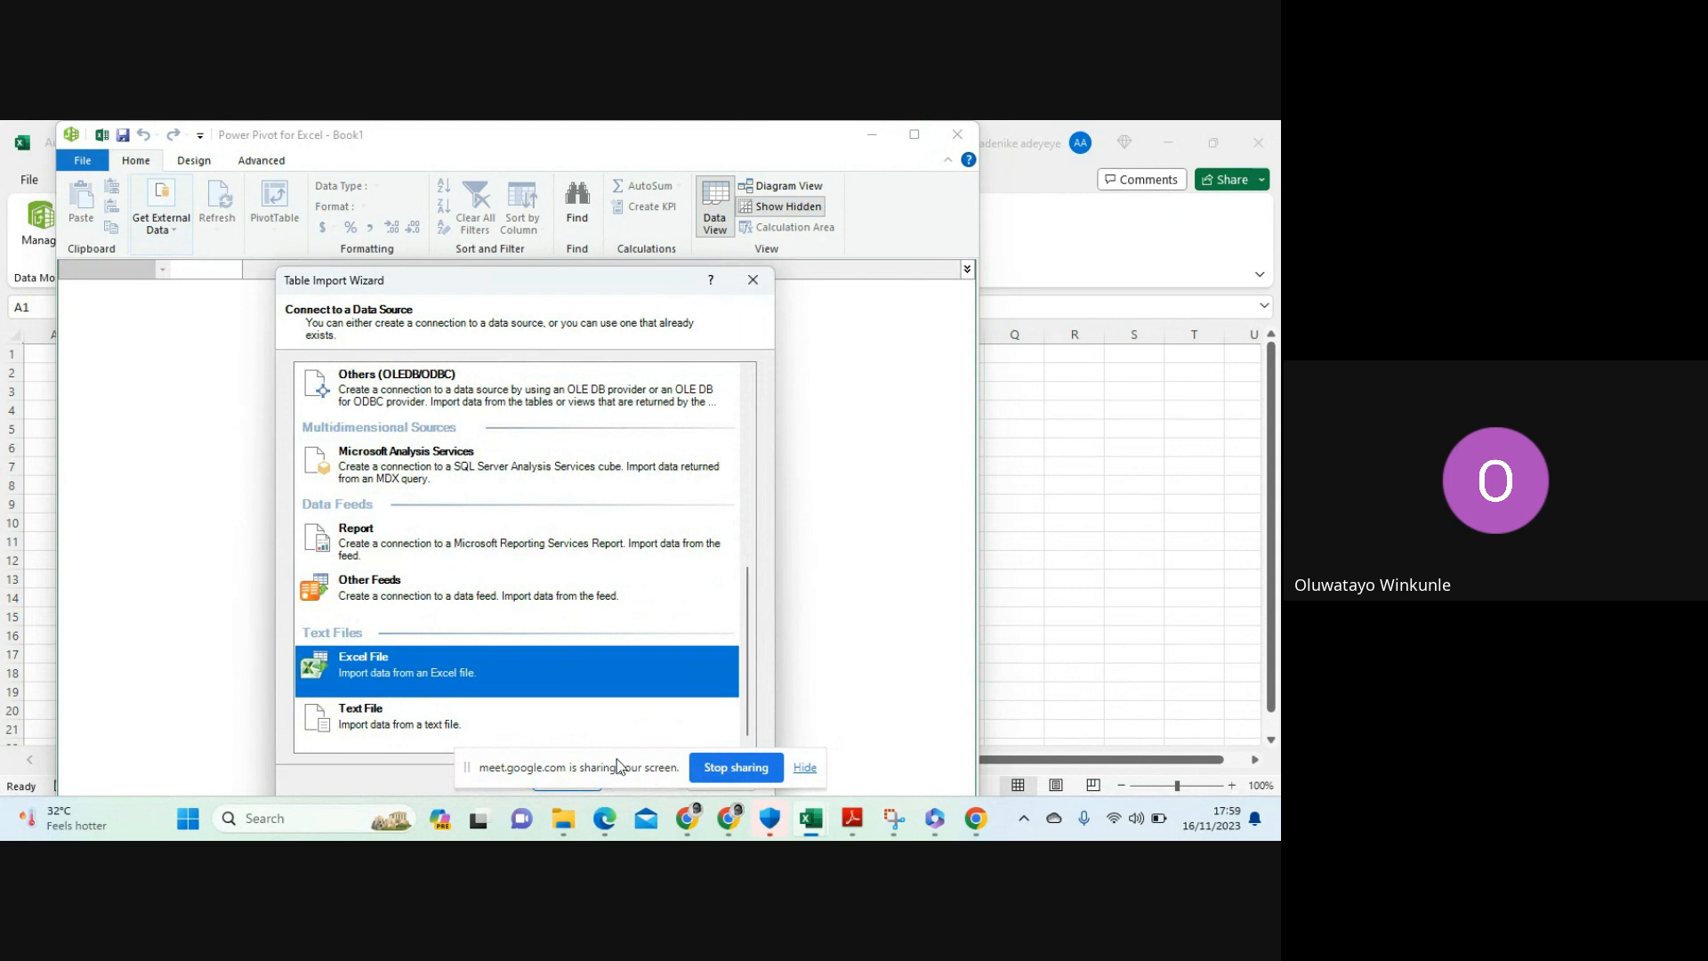
pyautogui.click(804, 768)
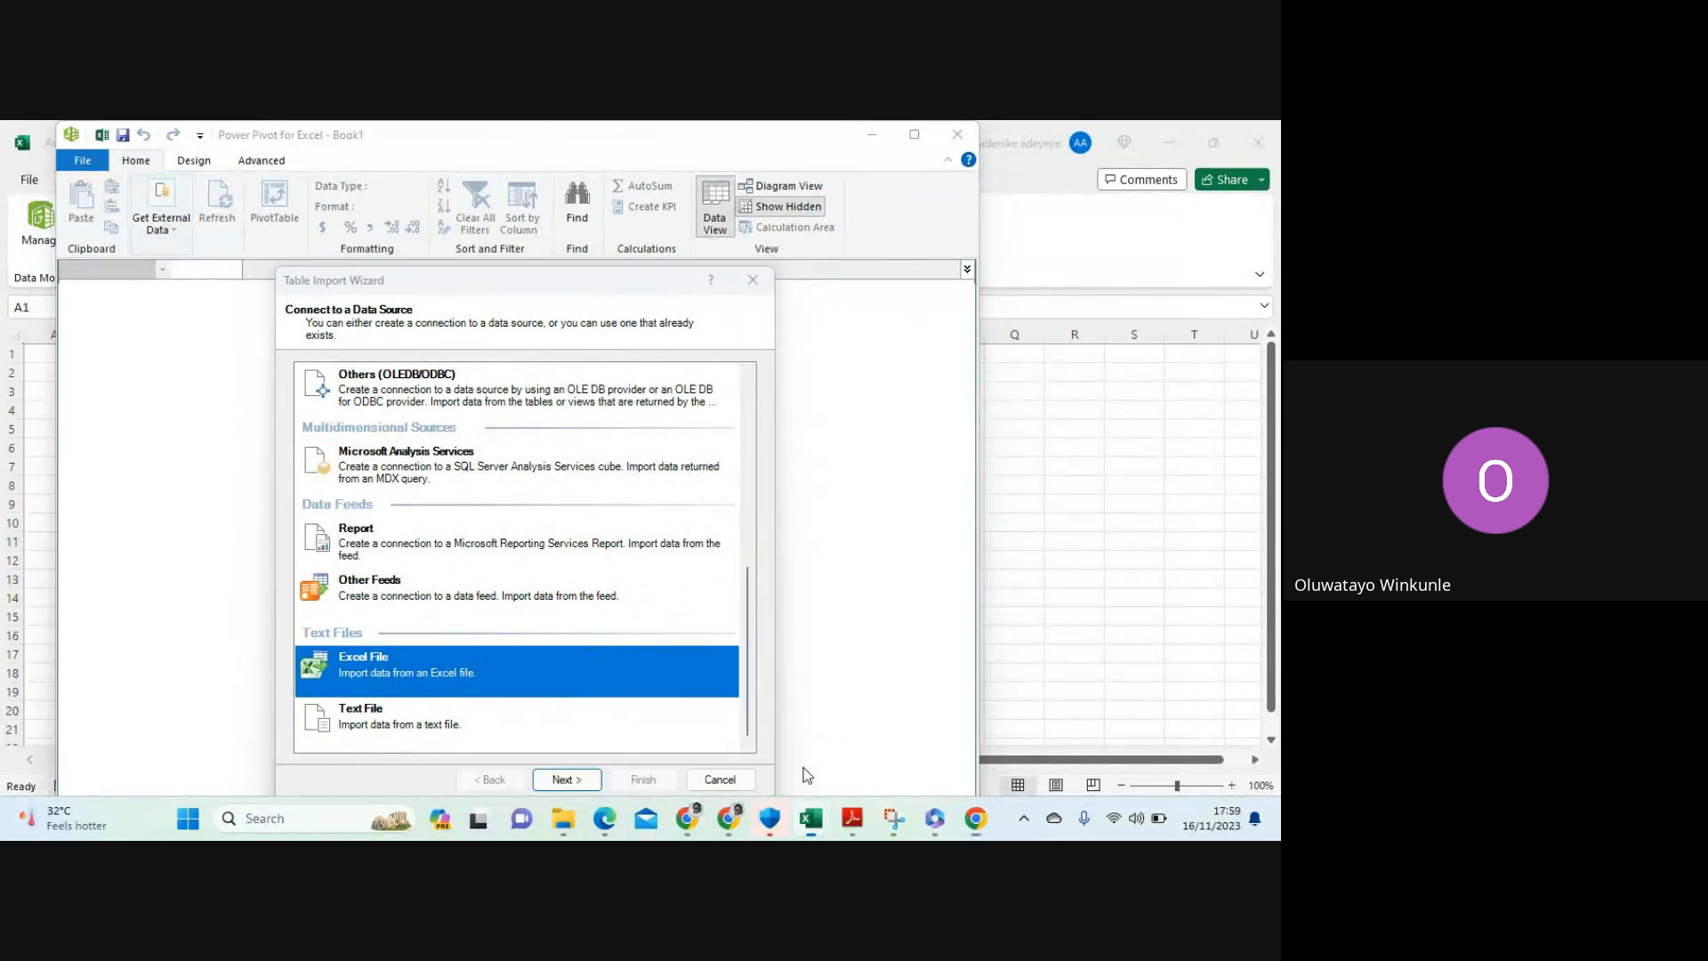
pyautogui.click(566, 780)
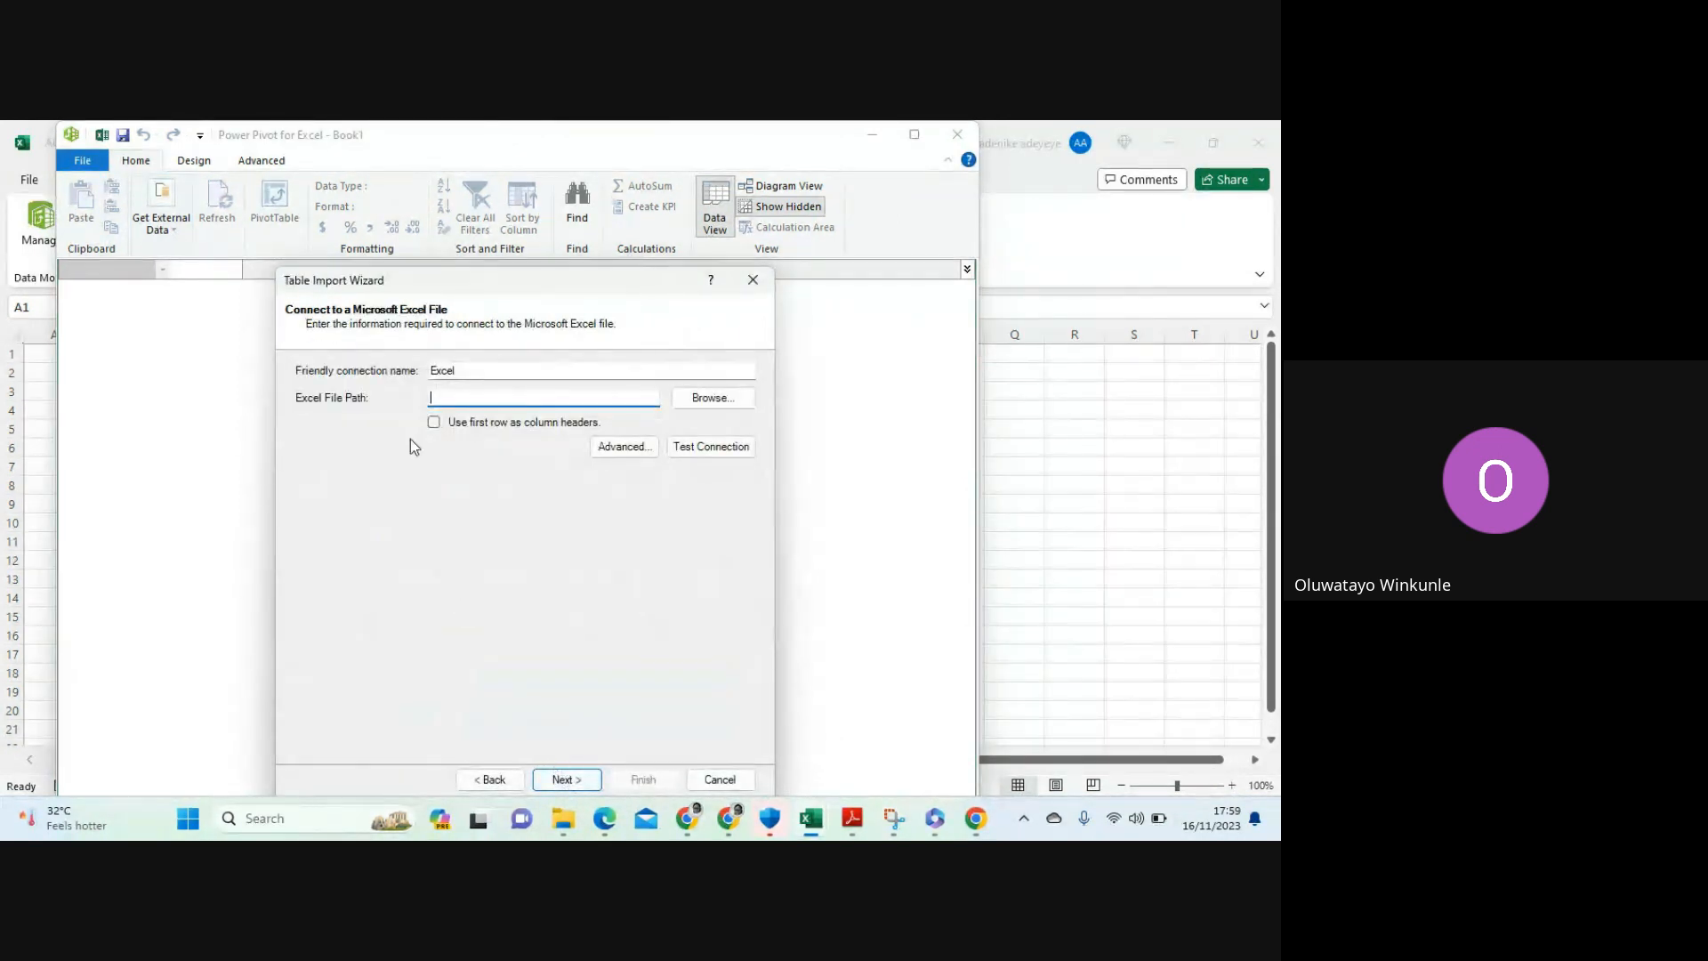
# Set the Excel file path to Transaction Data 2019 from the mc folder inside the Desktop's Techlytics folder
pyautogui.click(708, 400)
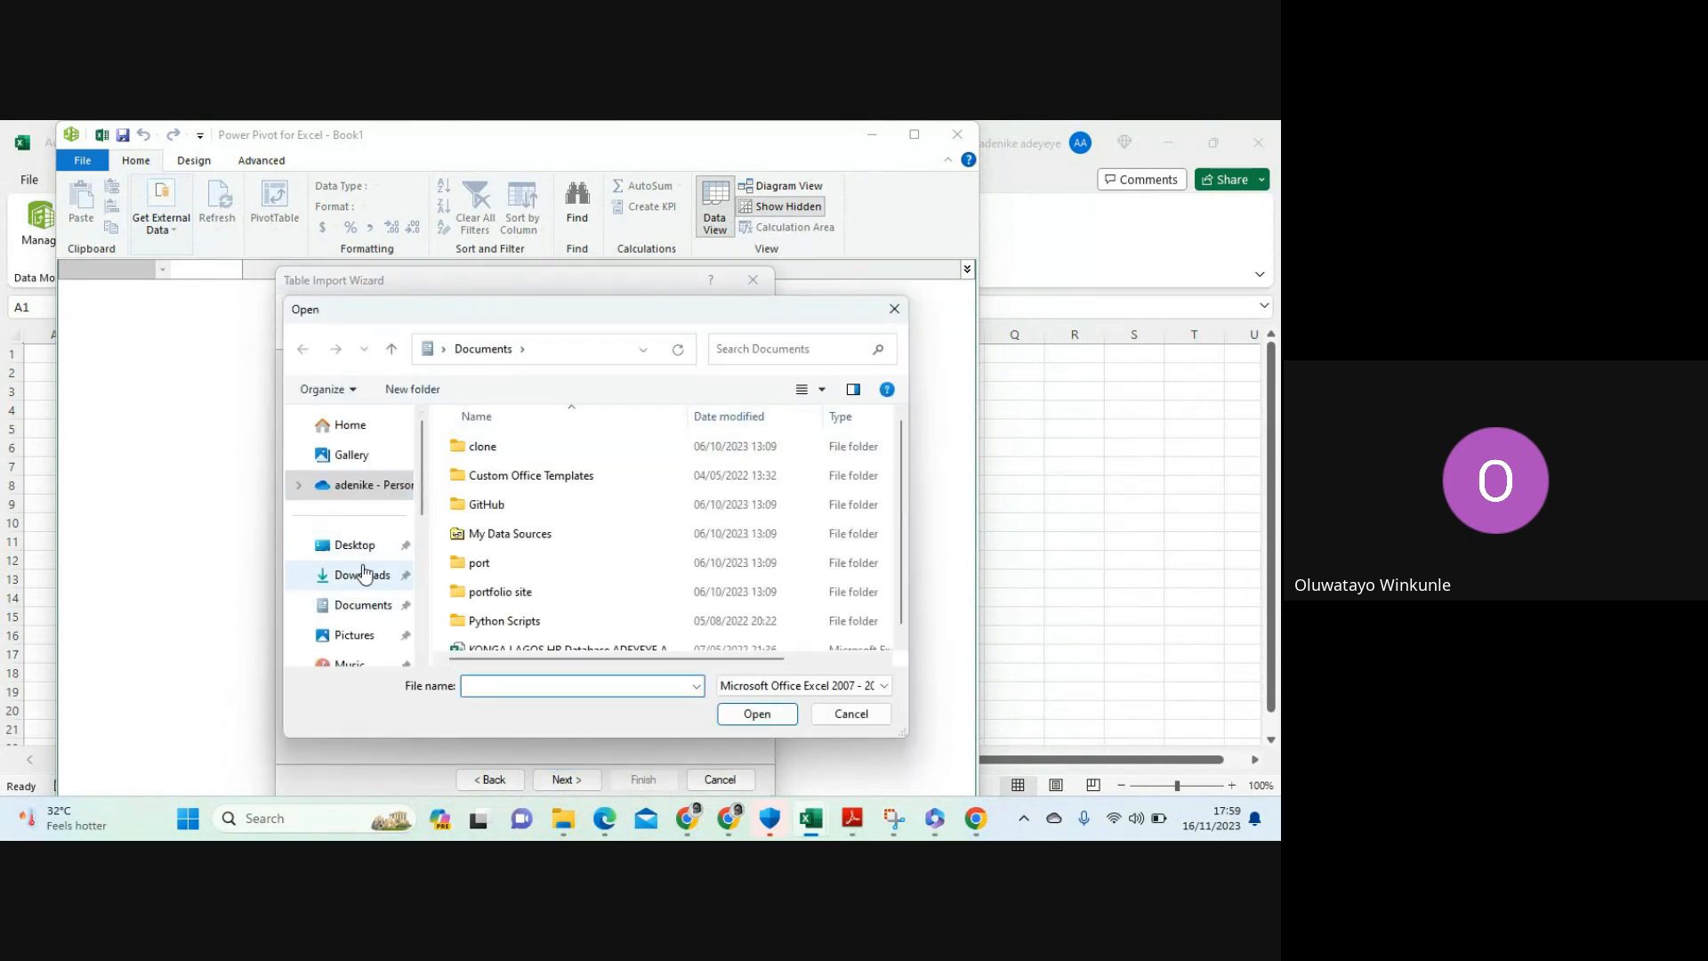
pyautogui.click(364, 553)
pyautogui.scroll(-3, 485, 543)
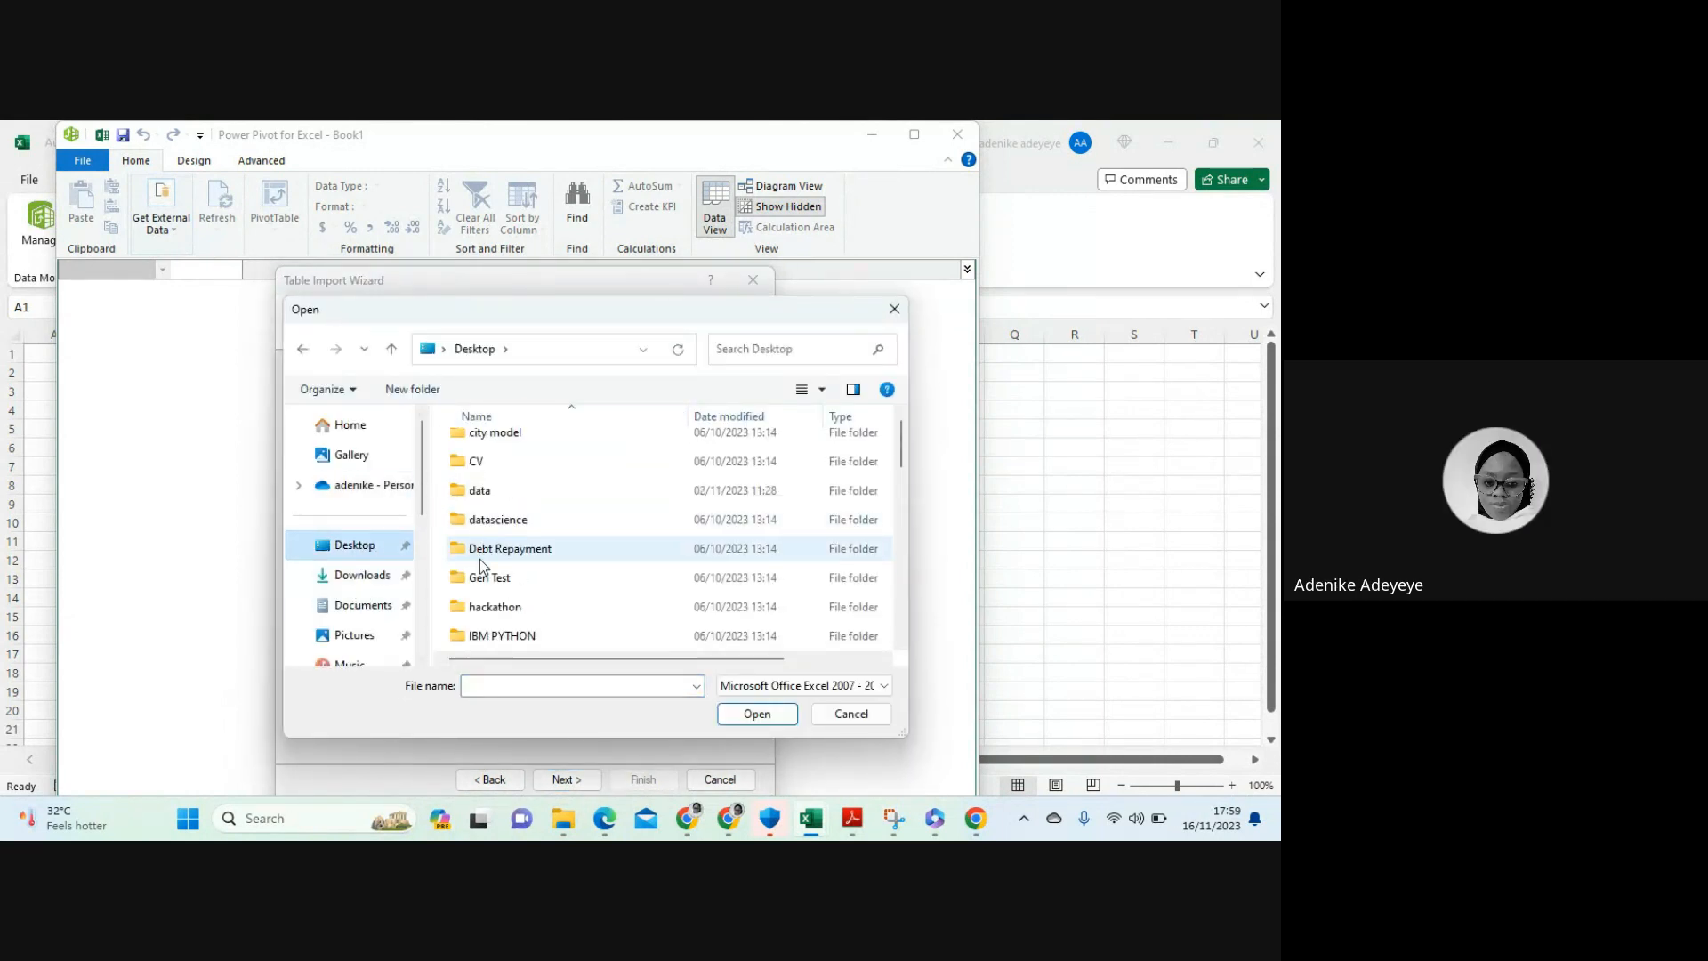
pyautogui.scroll(-5, 480, 560)
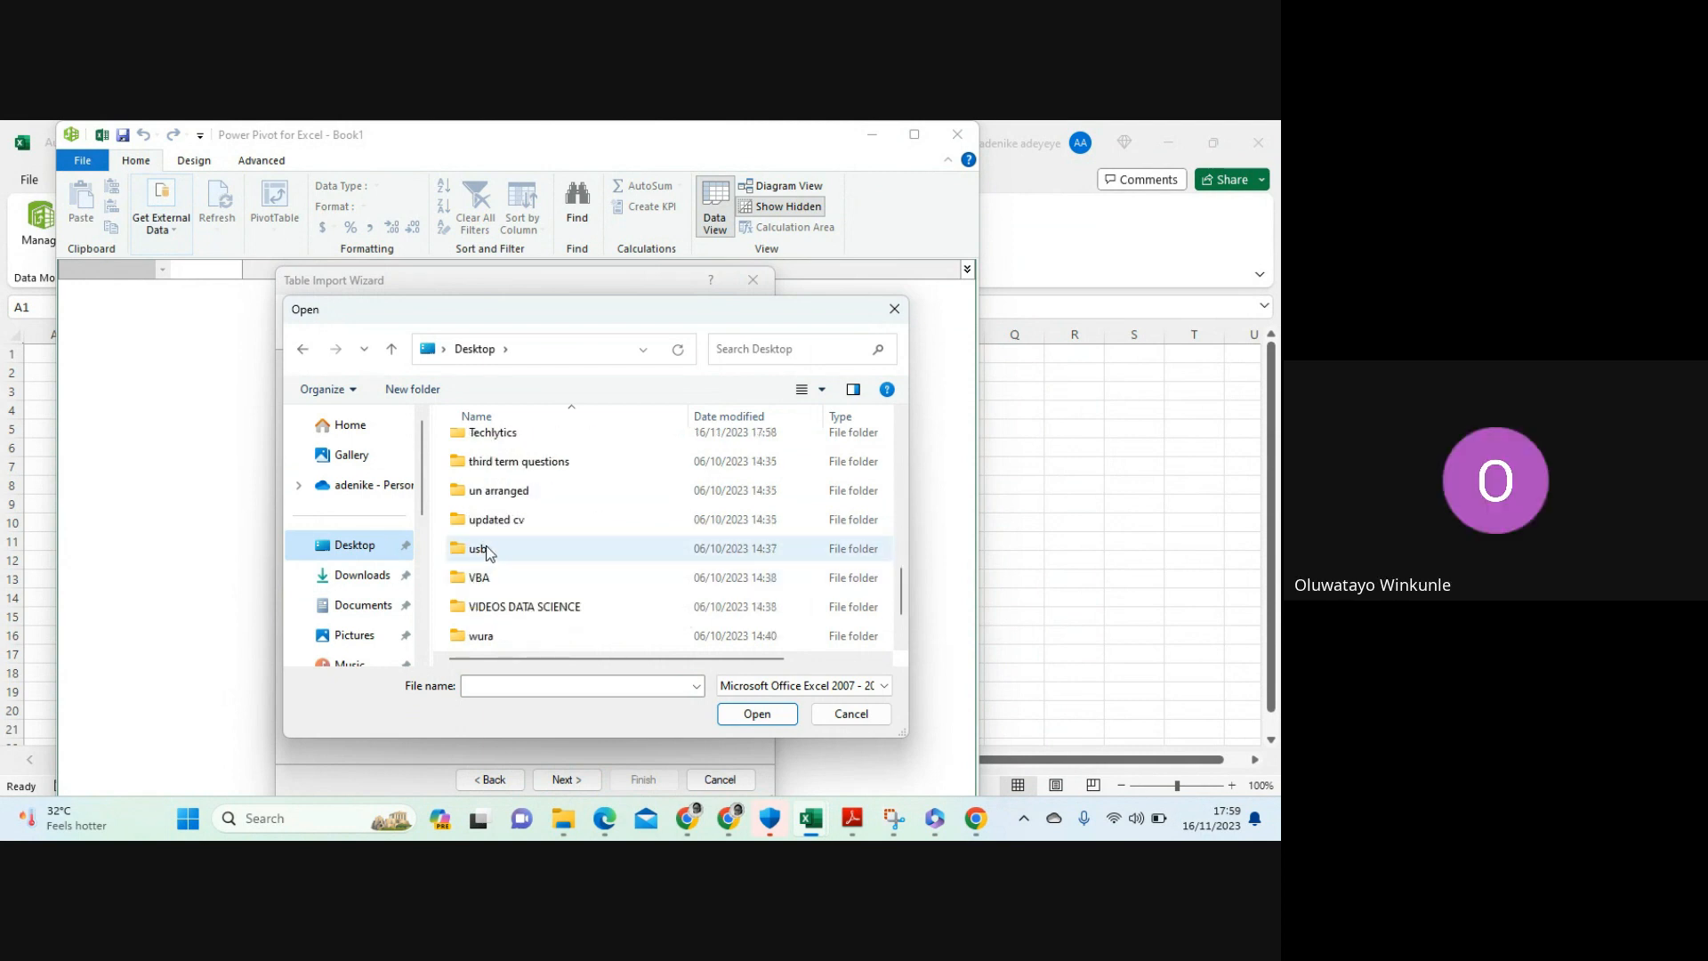
pyautogui.doubleClick(494, 436)
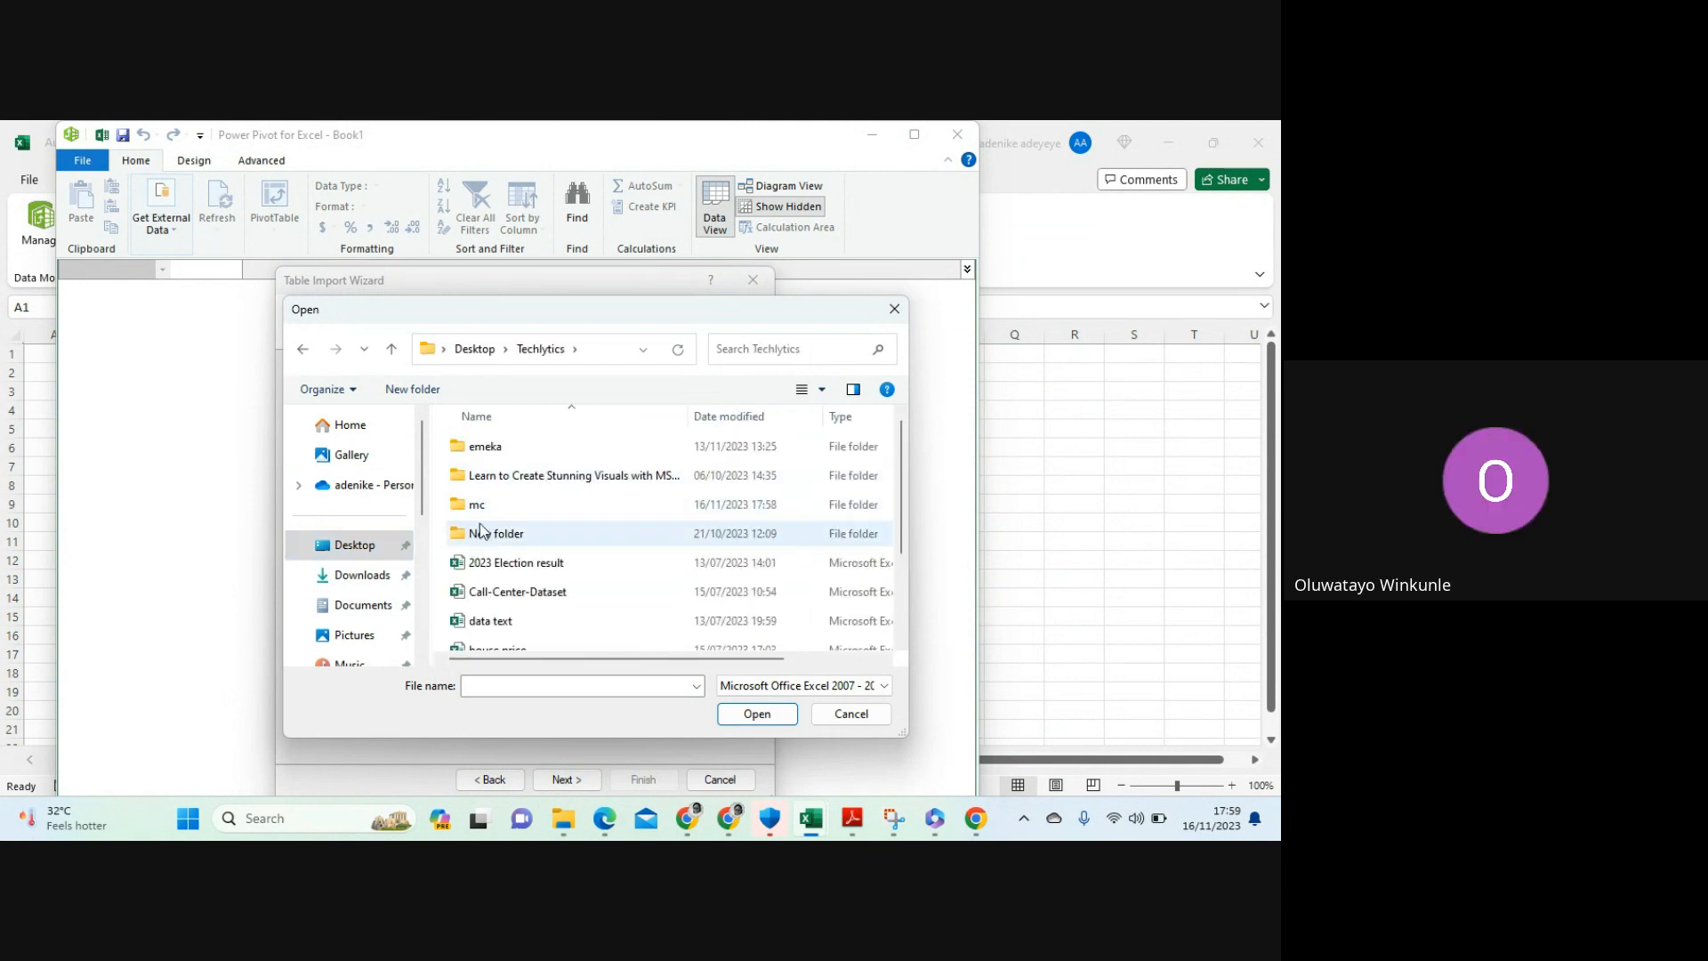
pyautogui.click(479, 505)
pyautogui.doubleClick(478, 505)
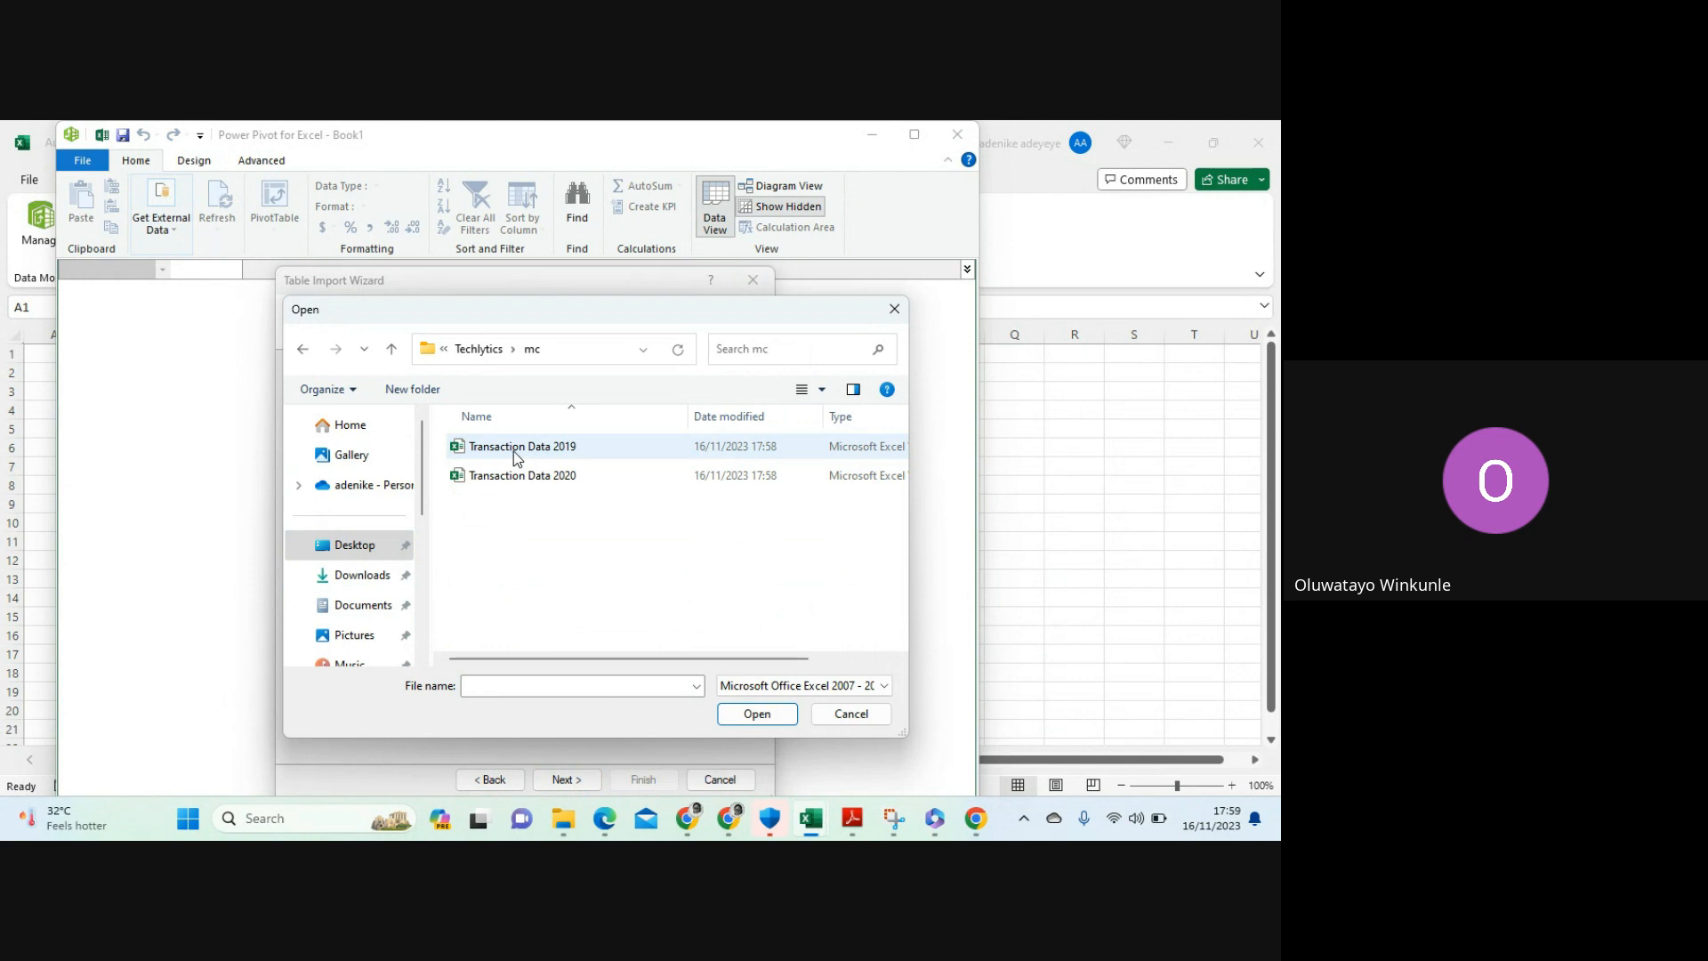
pyautogui.click(514, 452)
pyautogui.click(757, 715)
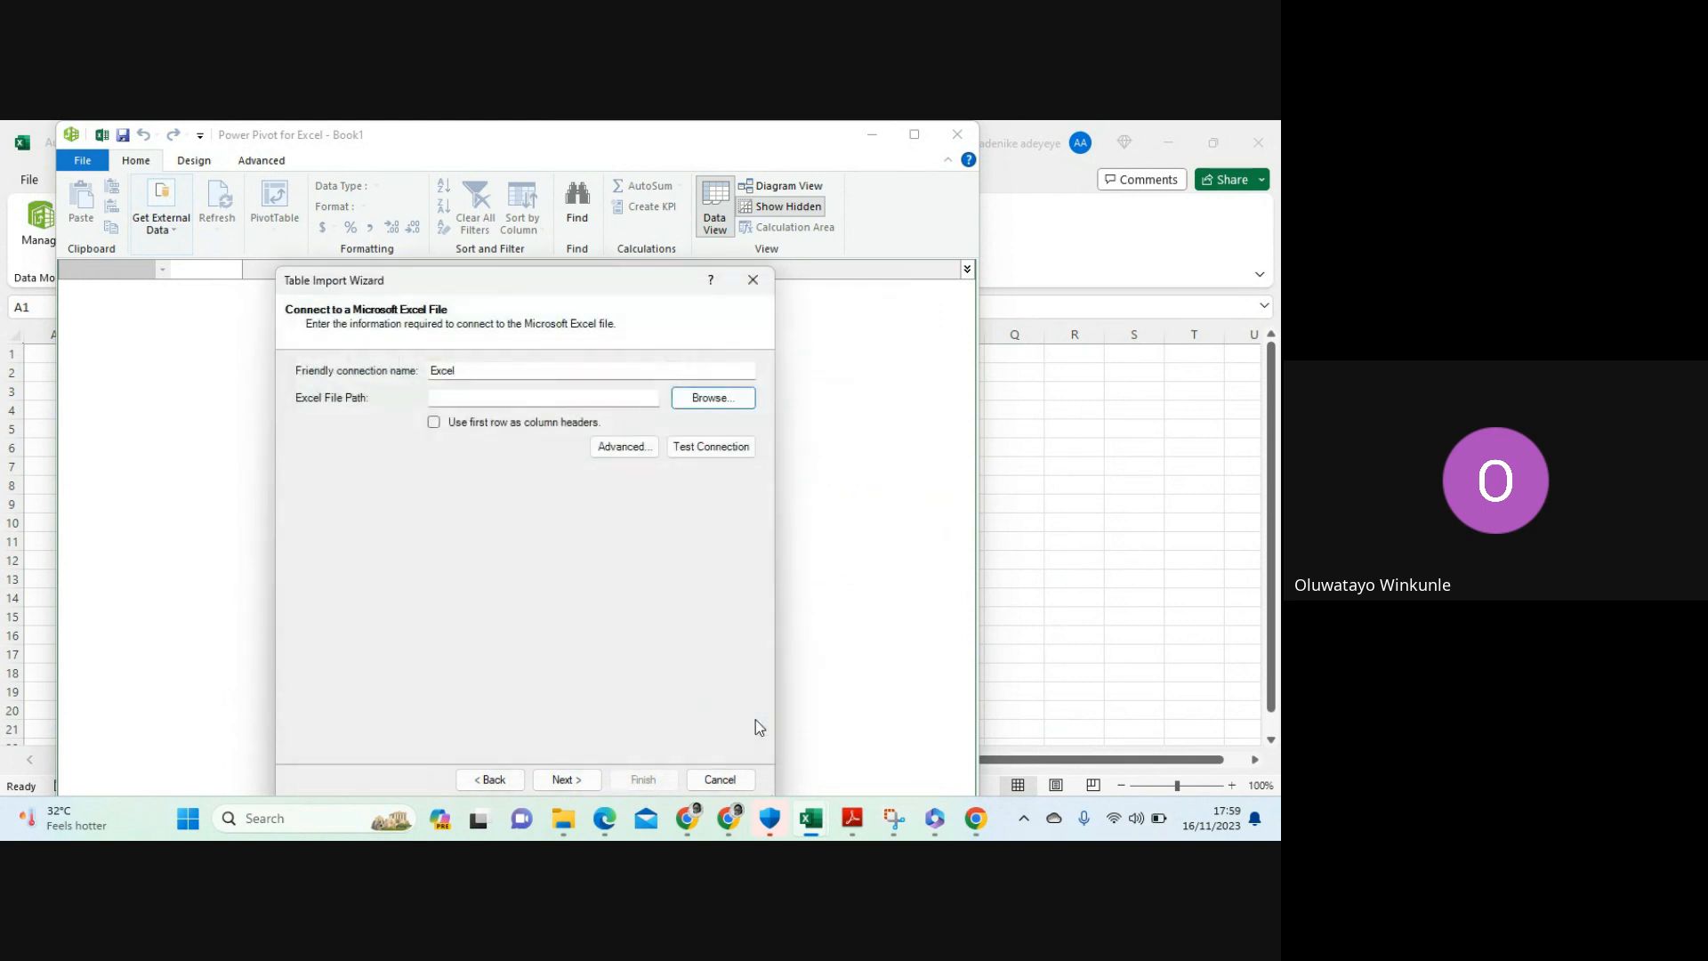
pyautogui.click(703, 402)
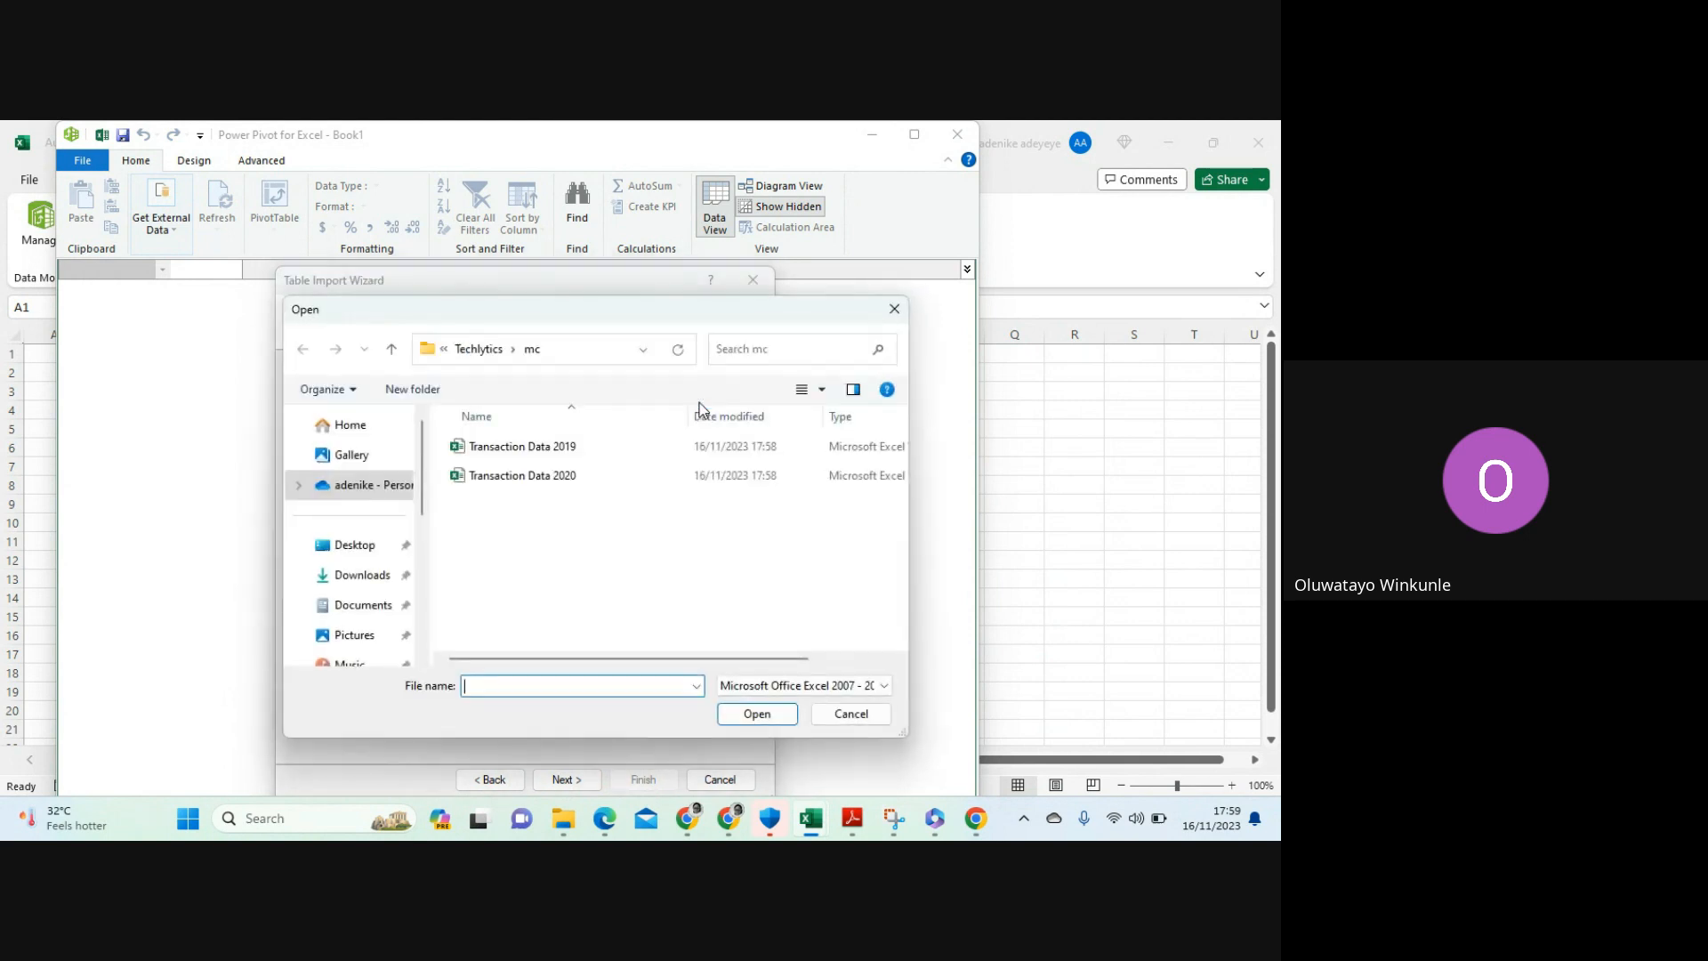
pyautogui.click(520, 445)
pyautogui.click(757, 713)
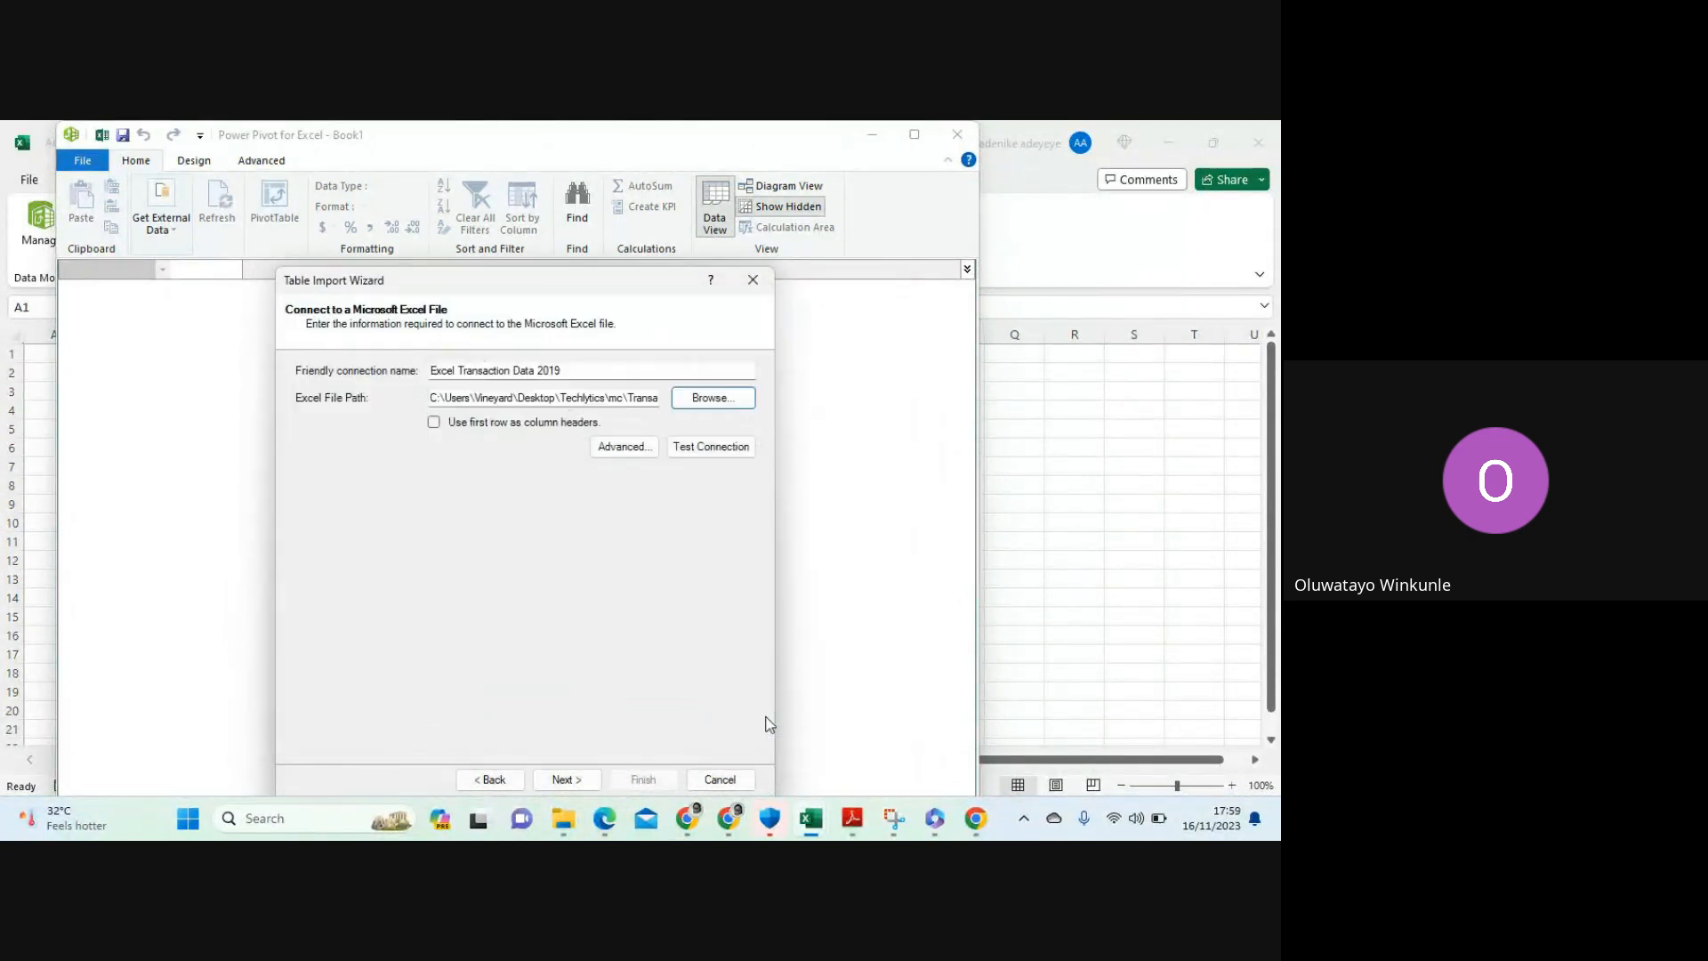
# Reselect Transaction Data 2019 as the source file and import its Sheet1 table into the data model
pyautogui.click(703, 400)
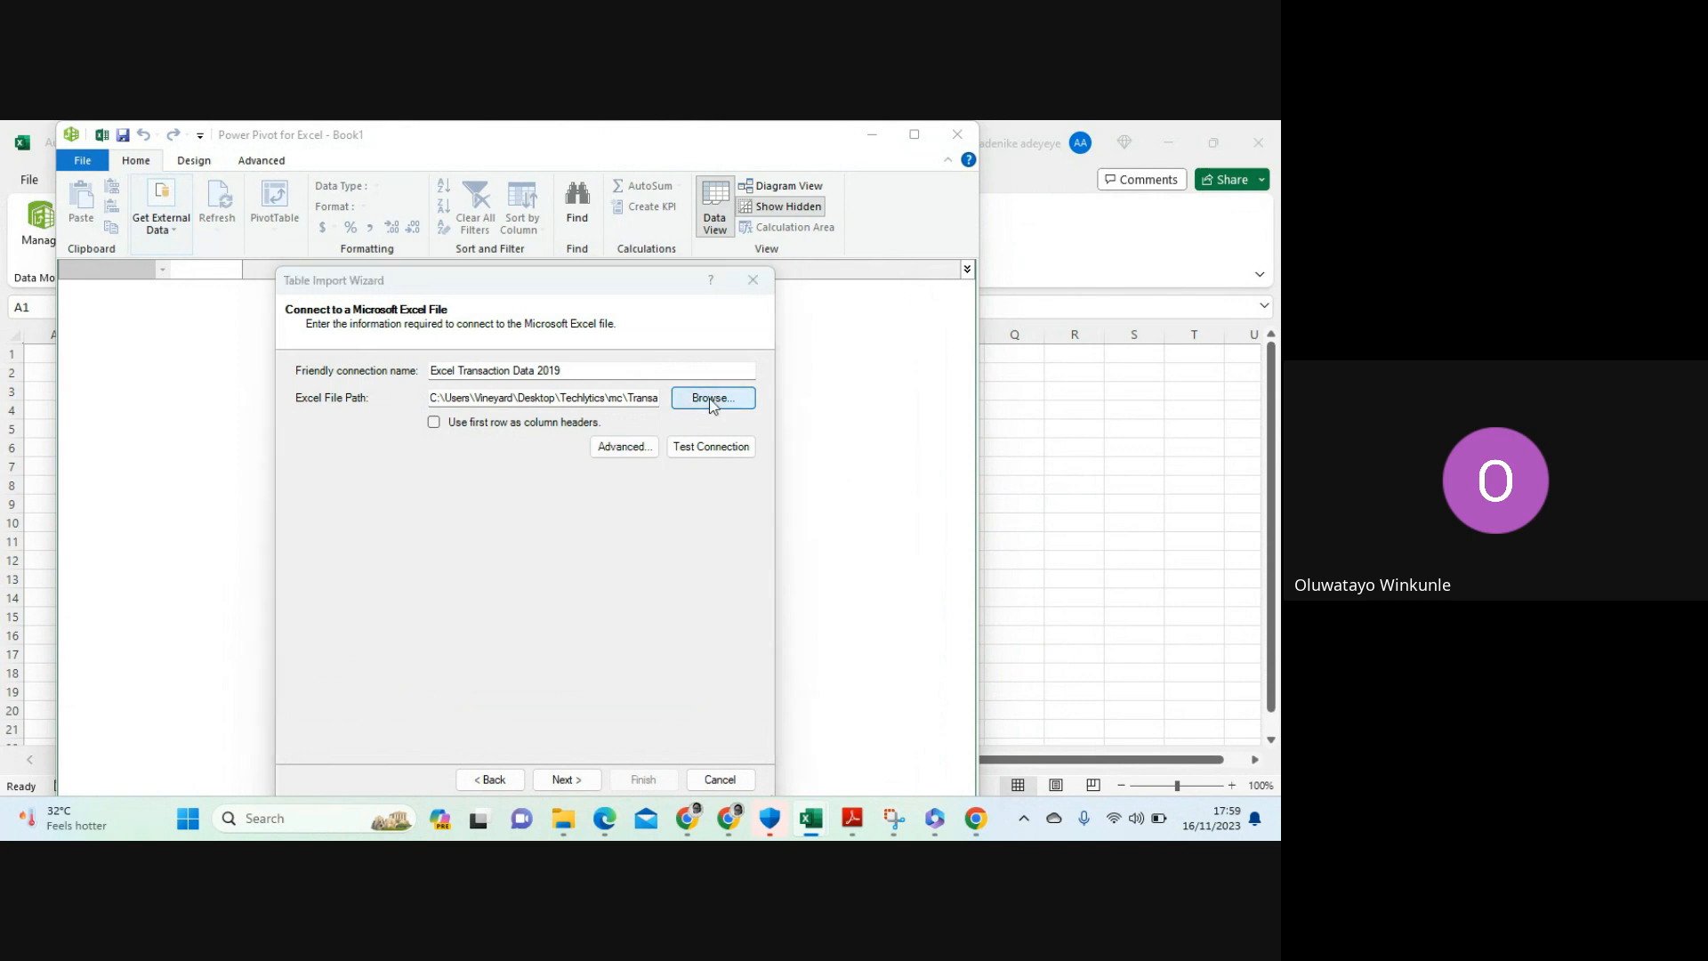
pyautogui.click(498, 446)
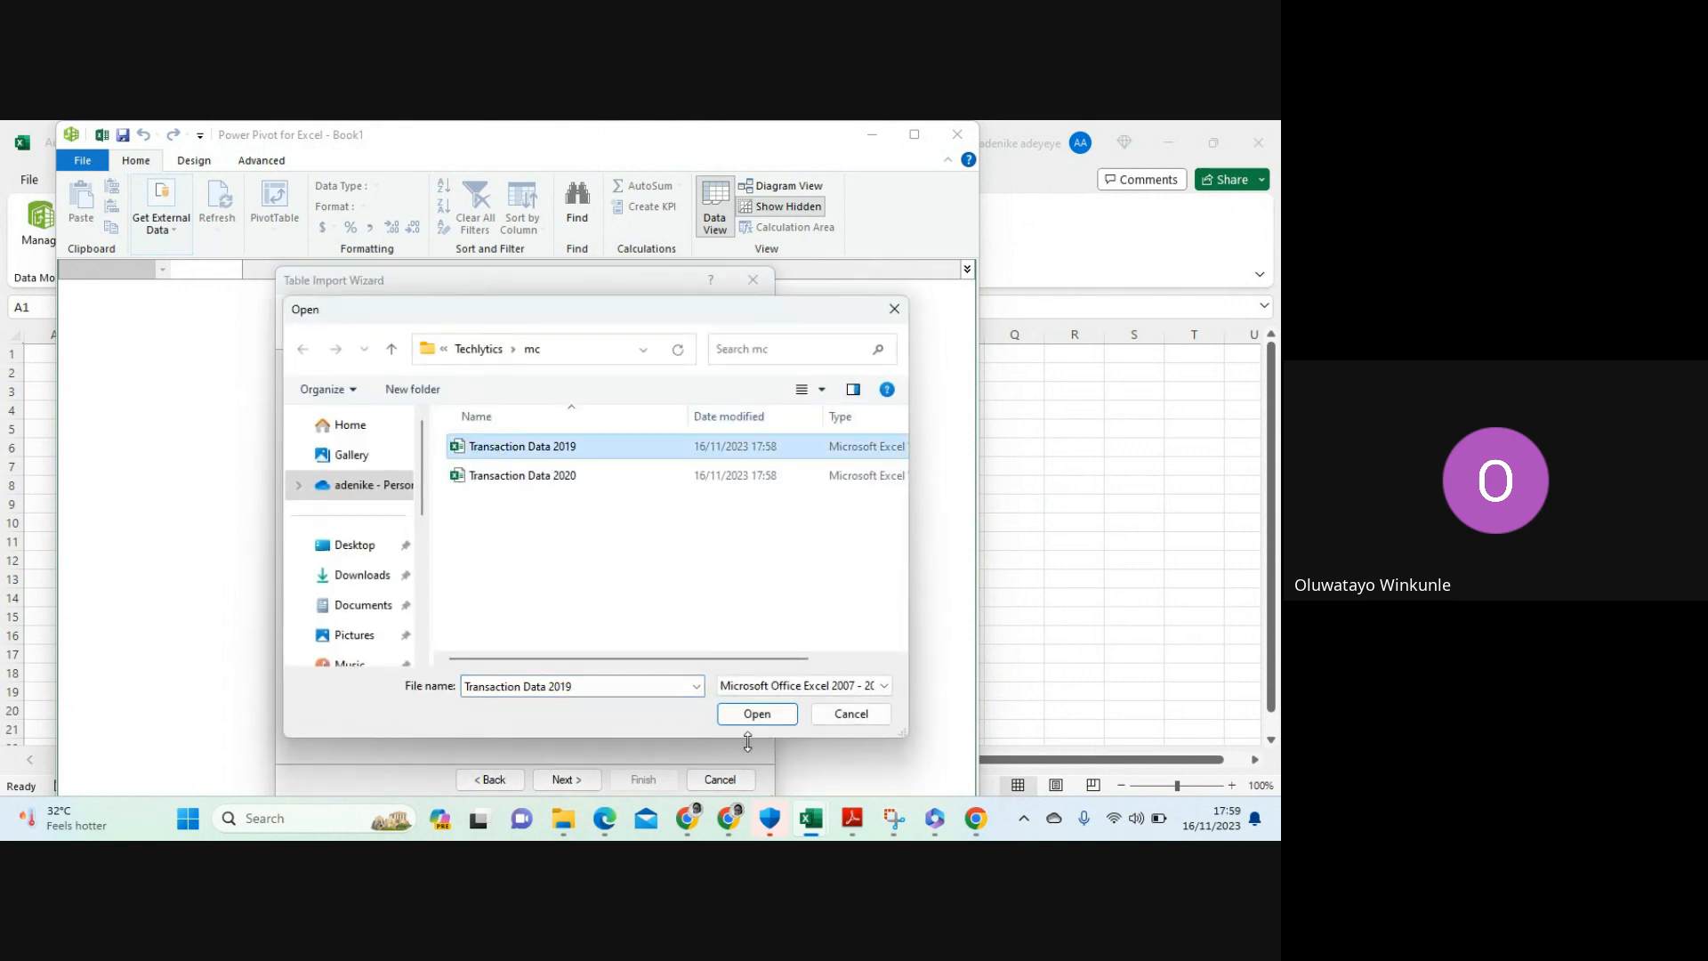
pyautogui.click(754, 717)
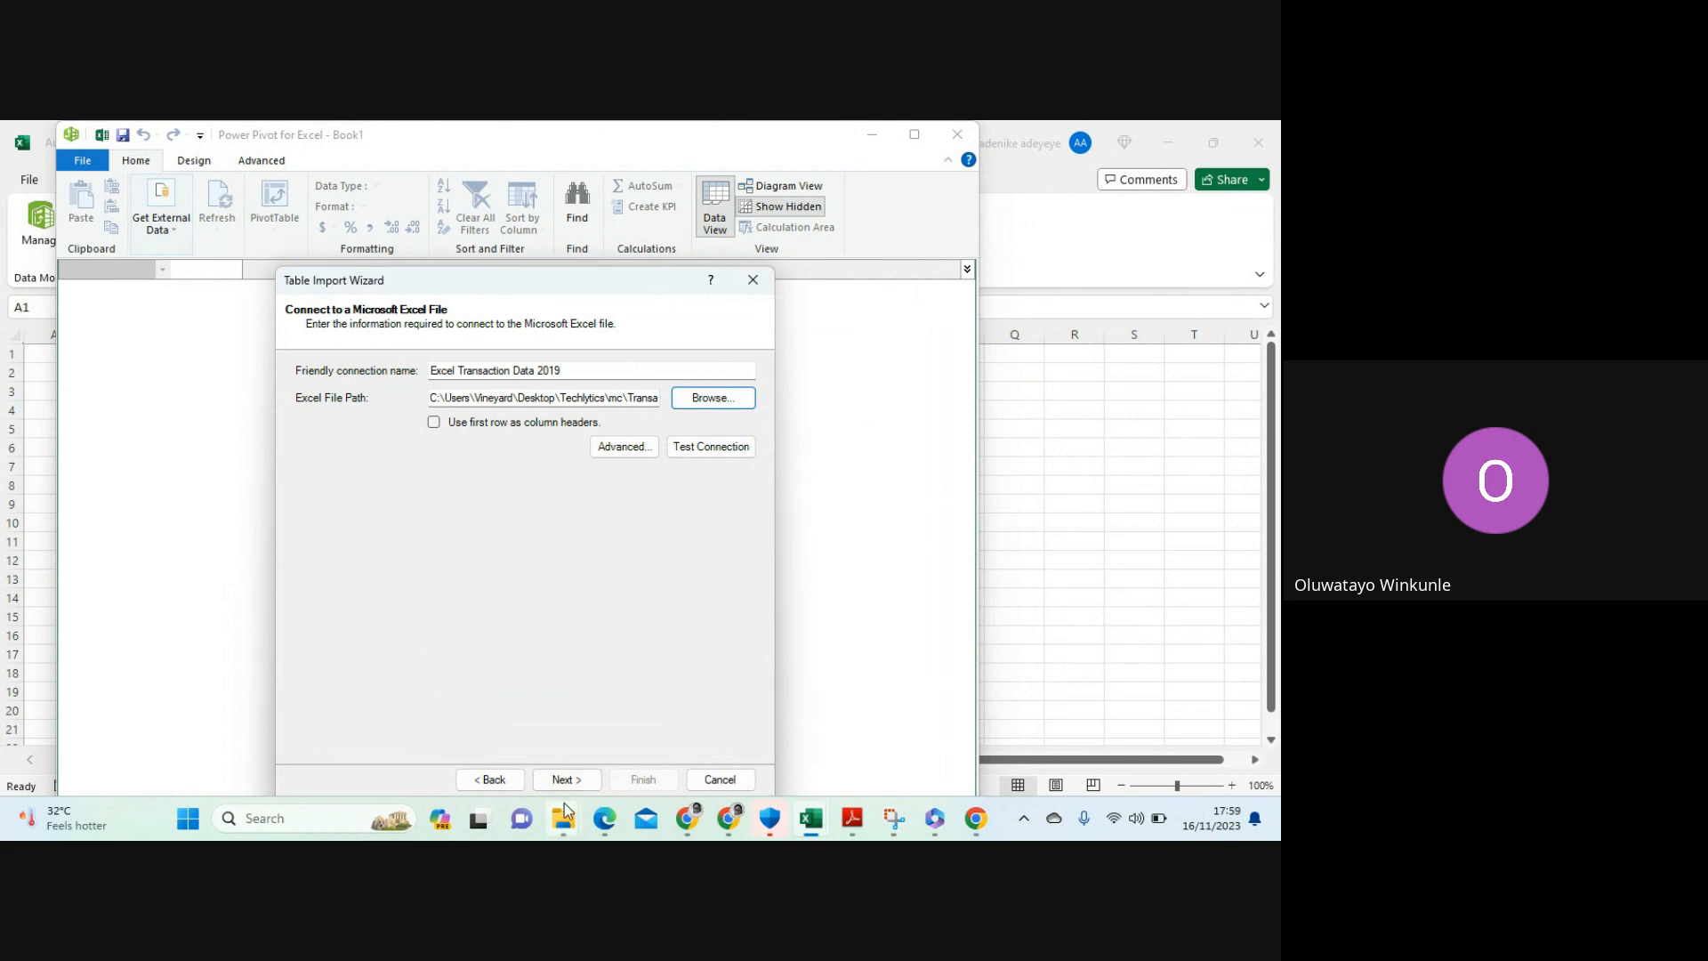
pyautogui.click(570, 783)
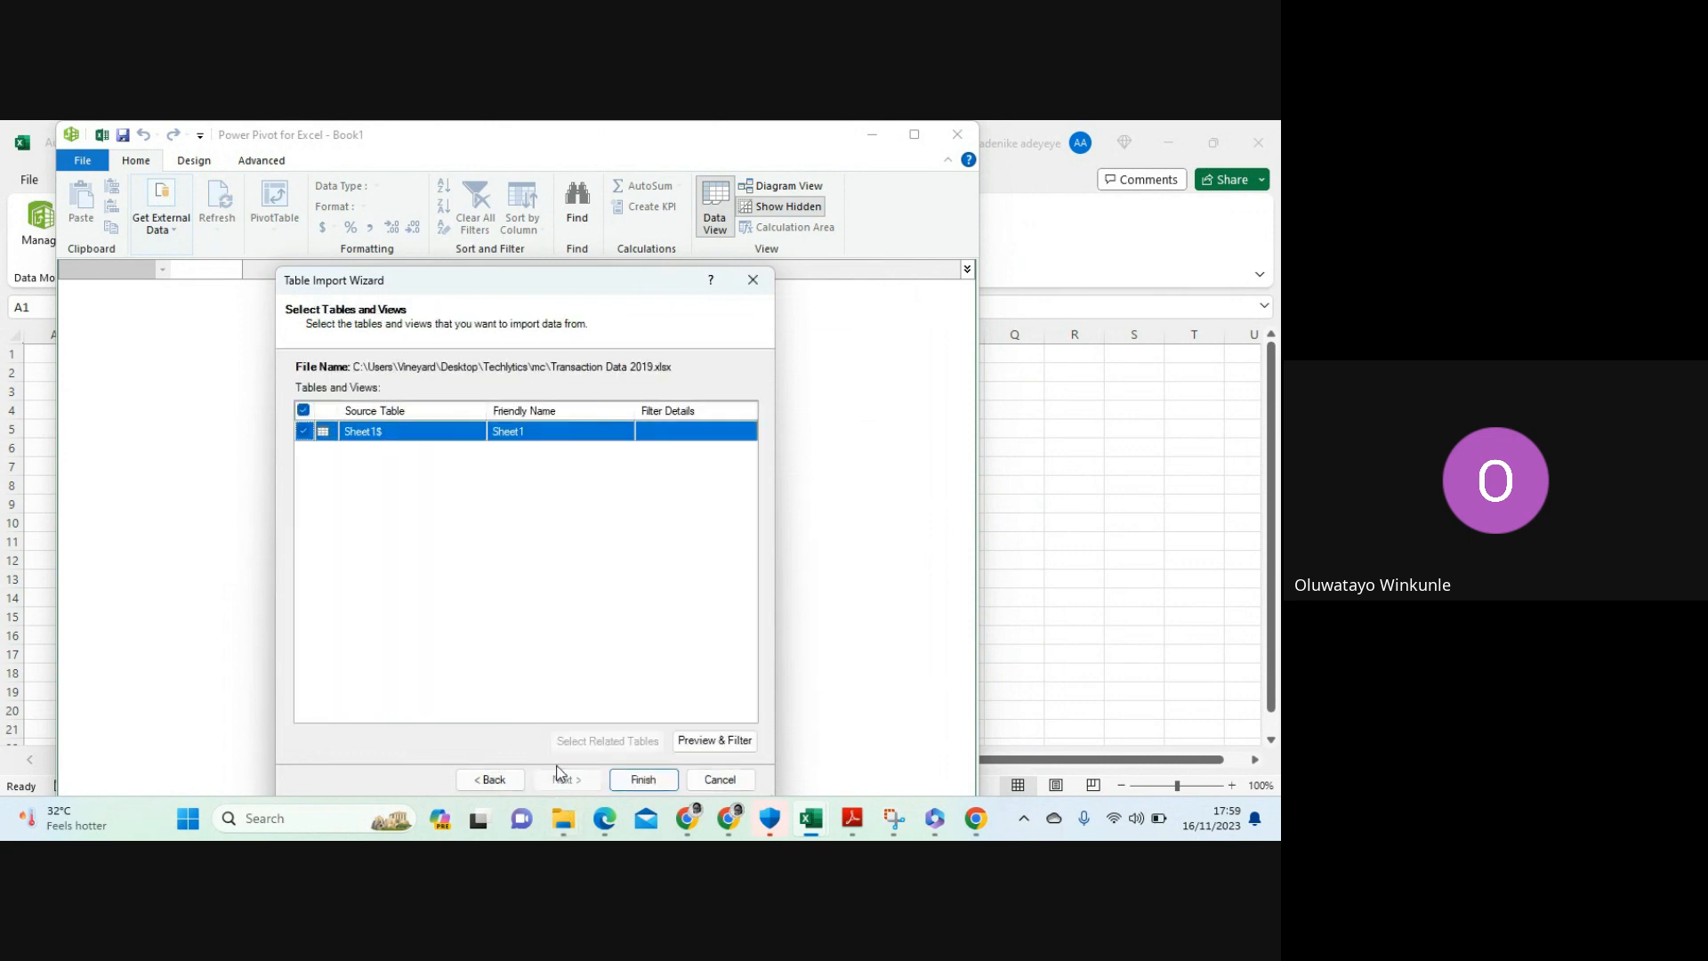
pyautogui.click(648, 786)
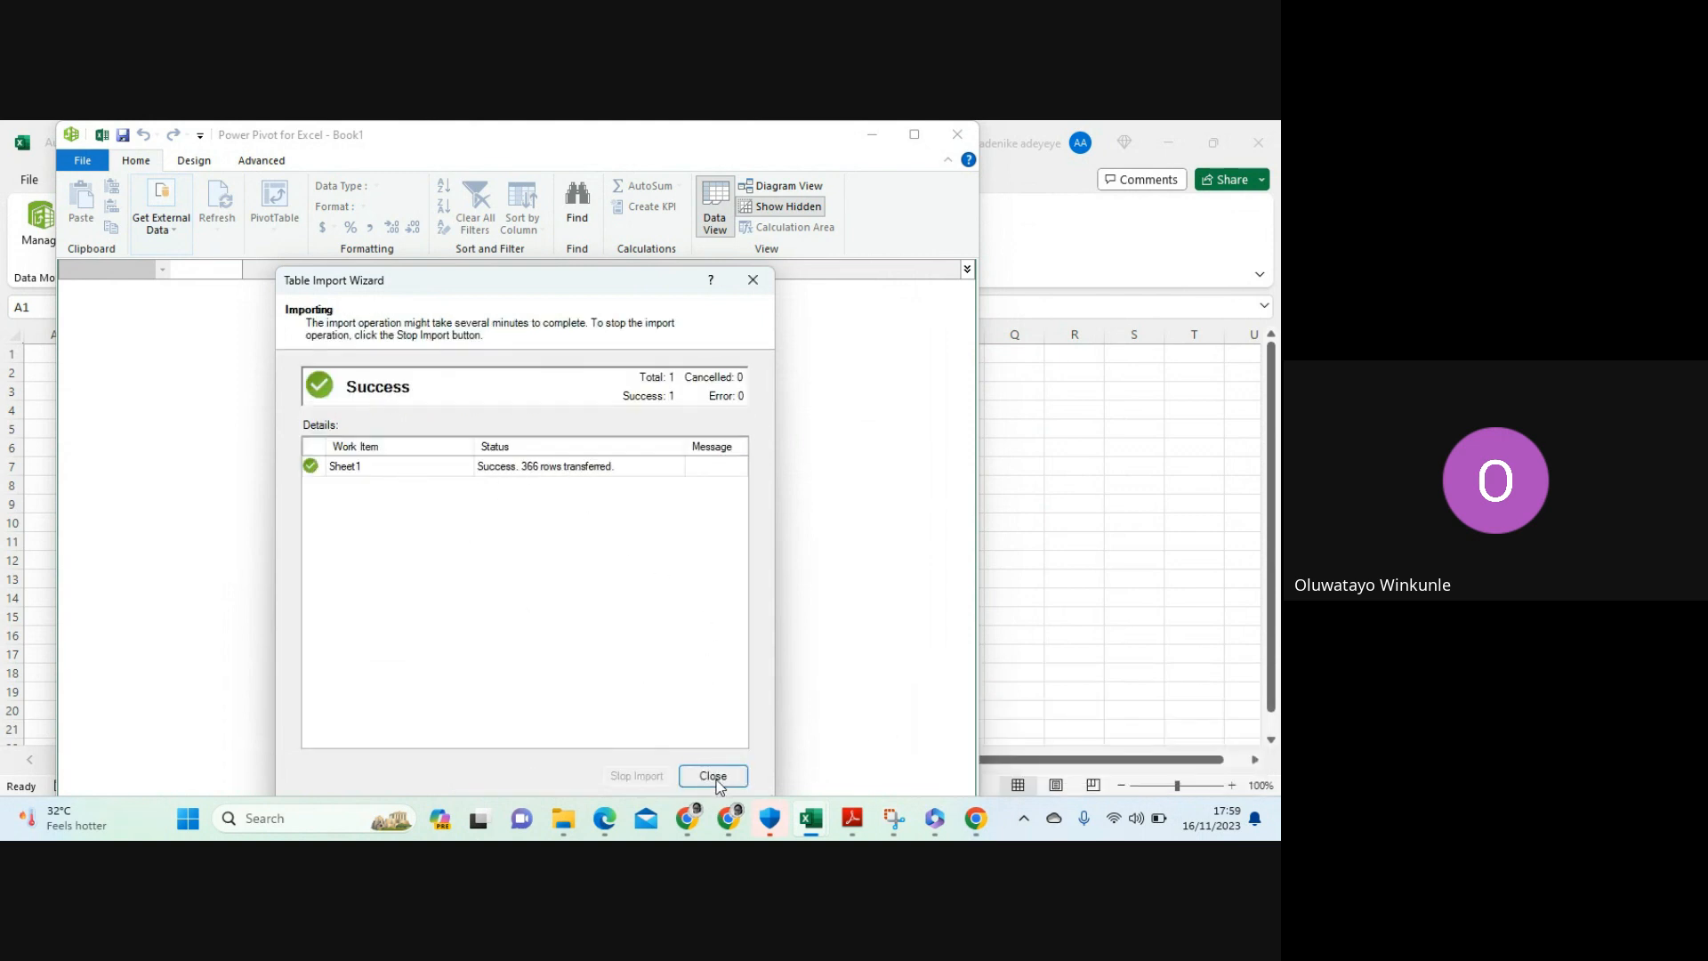
pyautogui.click(753, 280)
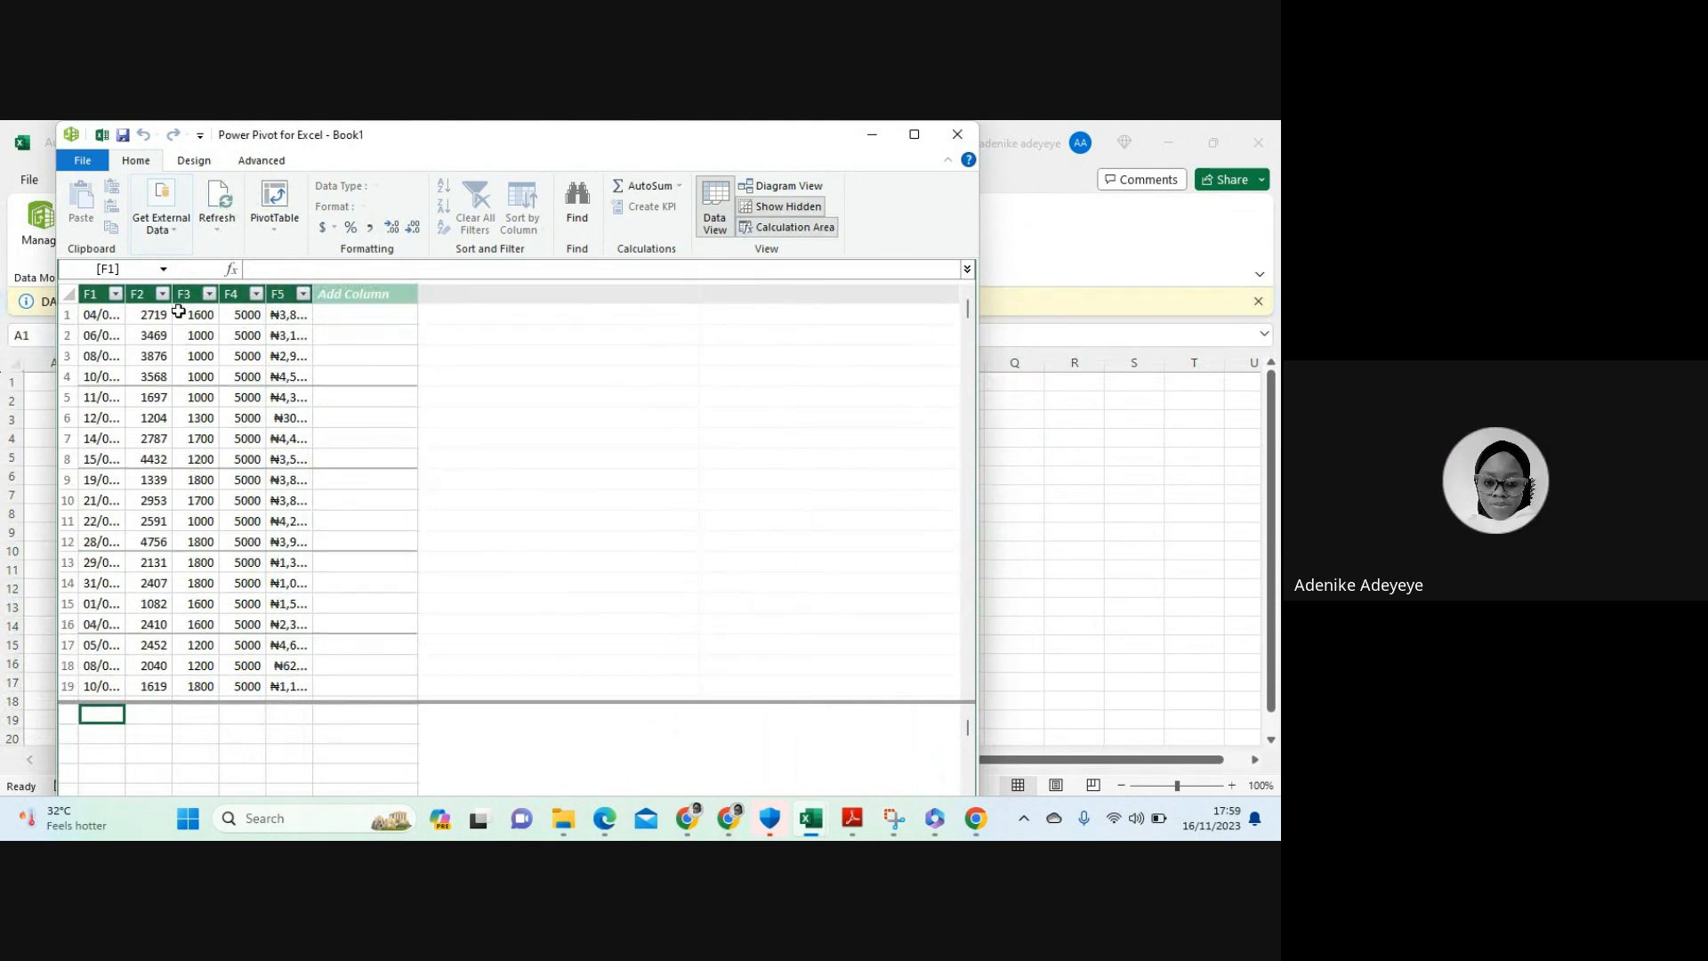
pyautogui.click(172, 223)
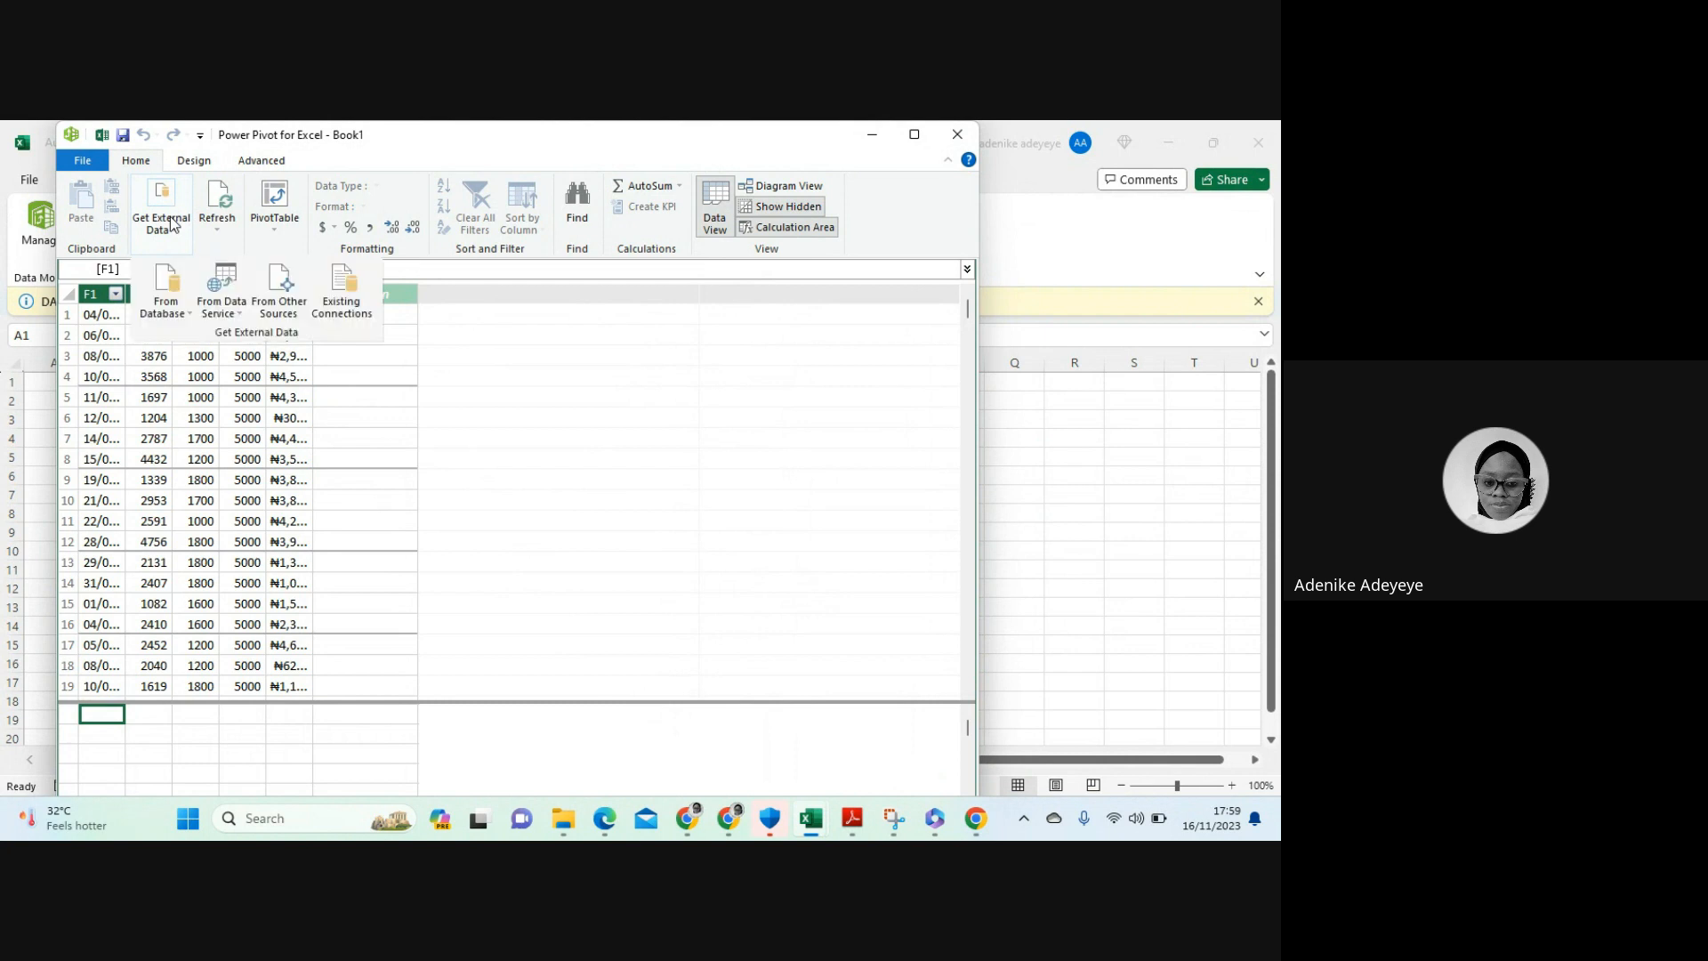
pyautogui.click(293, 305)
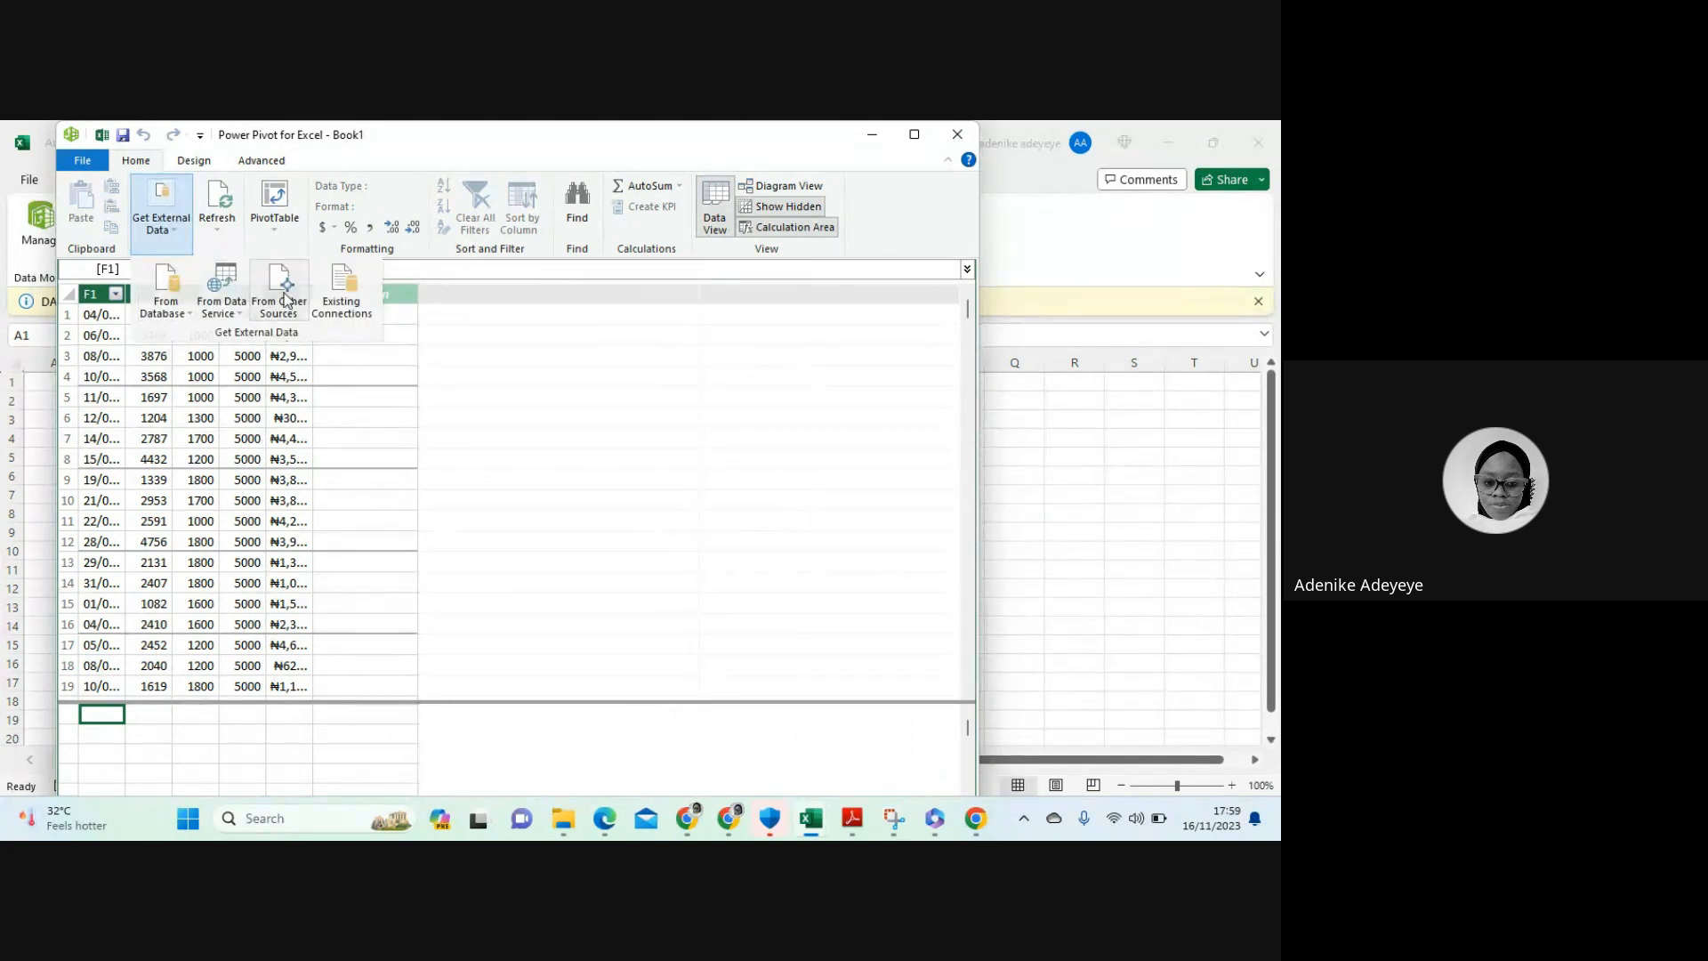
pyautogui.scroll(-10, 441, 676)
pyautogui.doubleClick(440, 676)
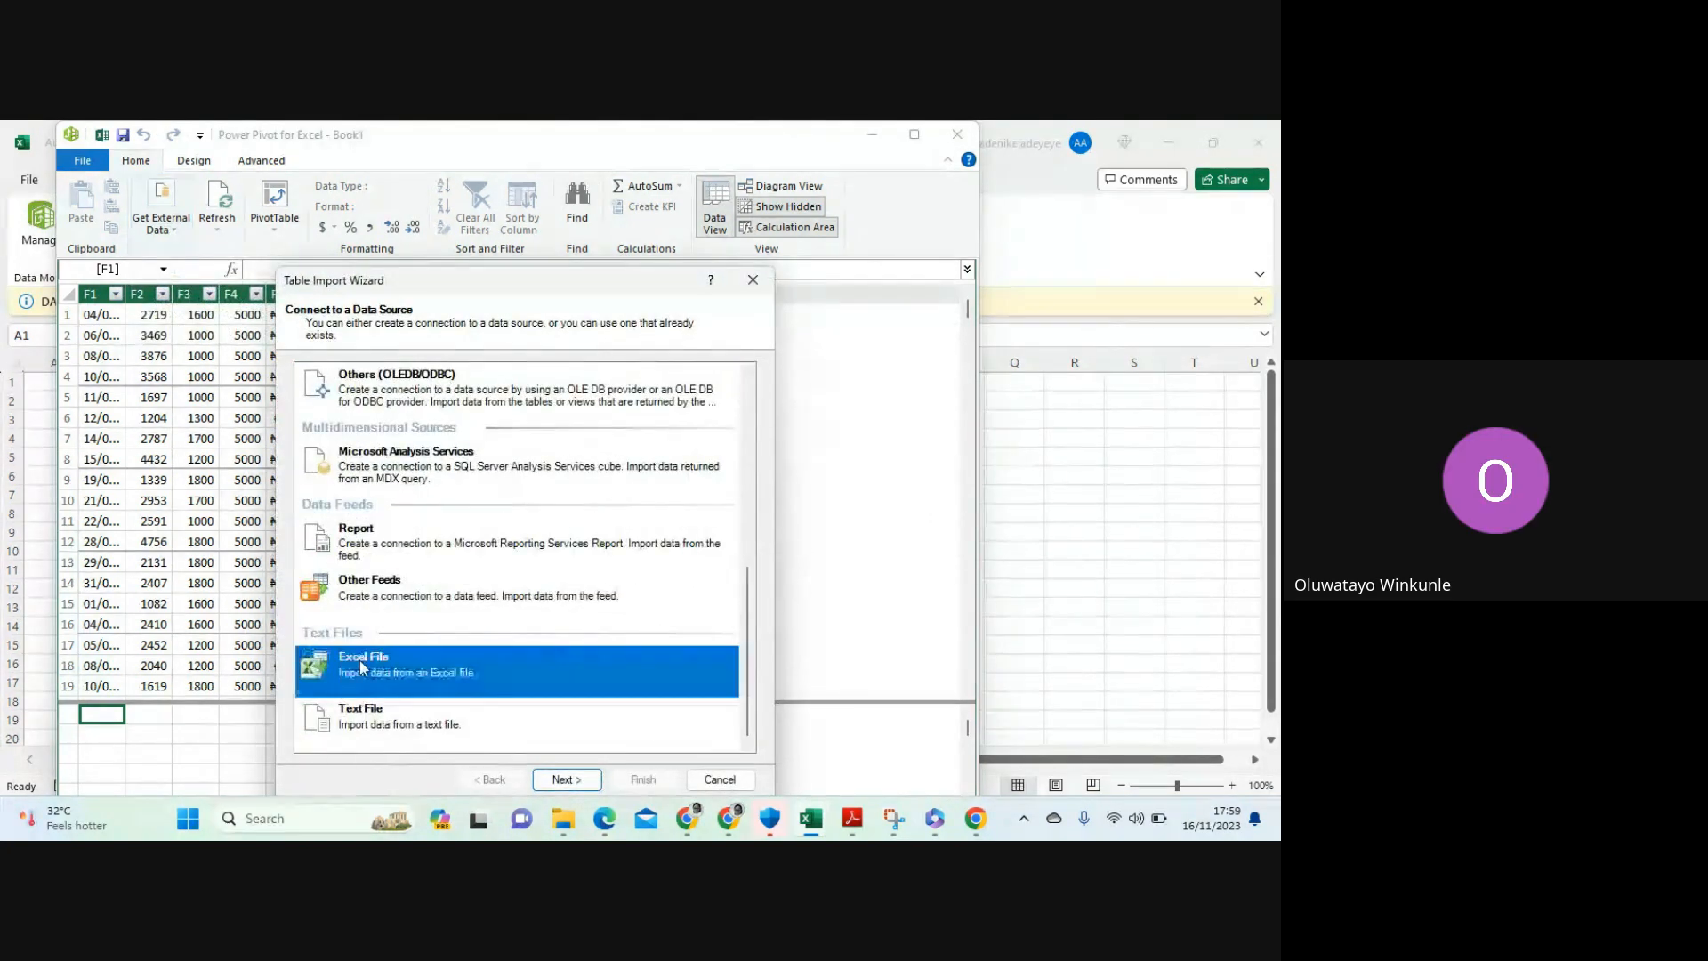
pyautogui.click(703, 398)
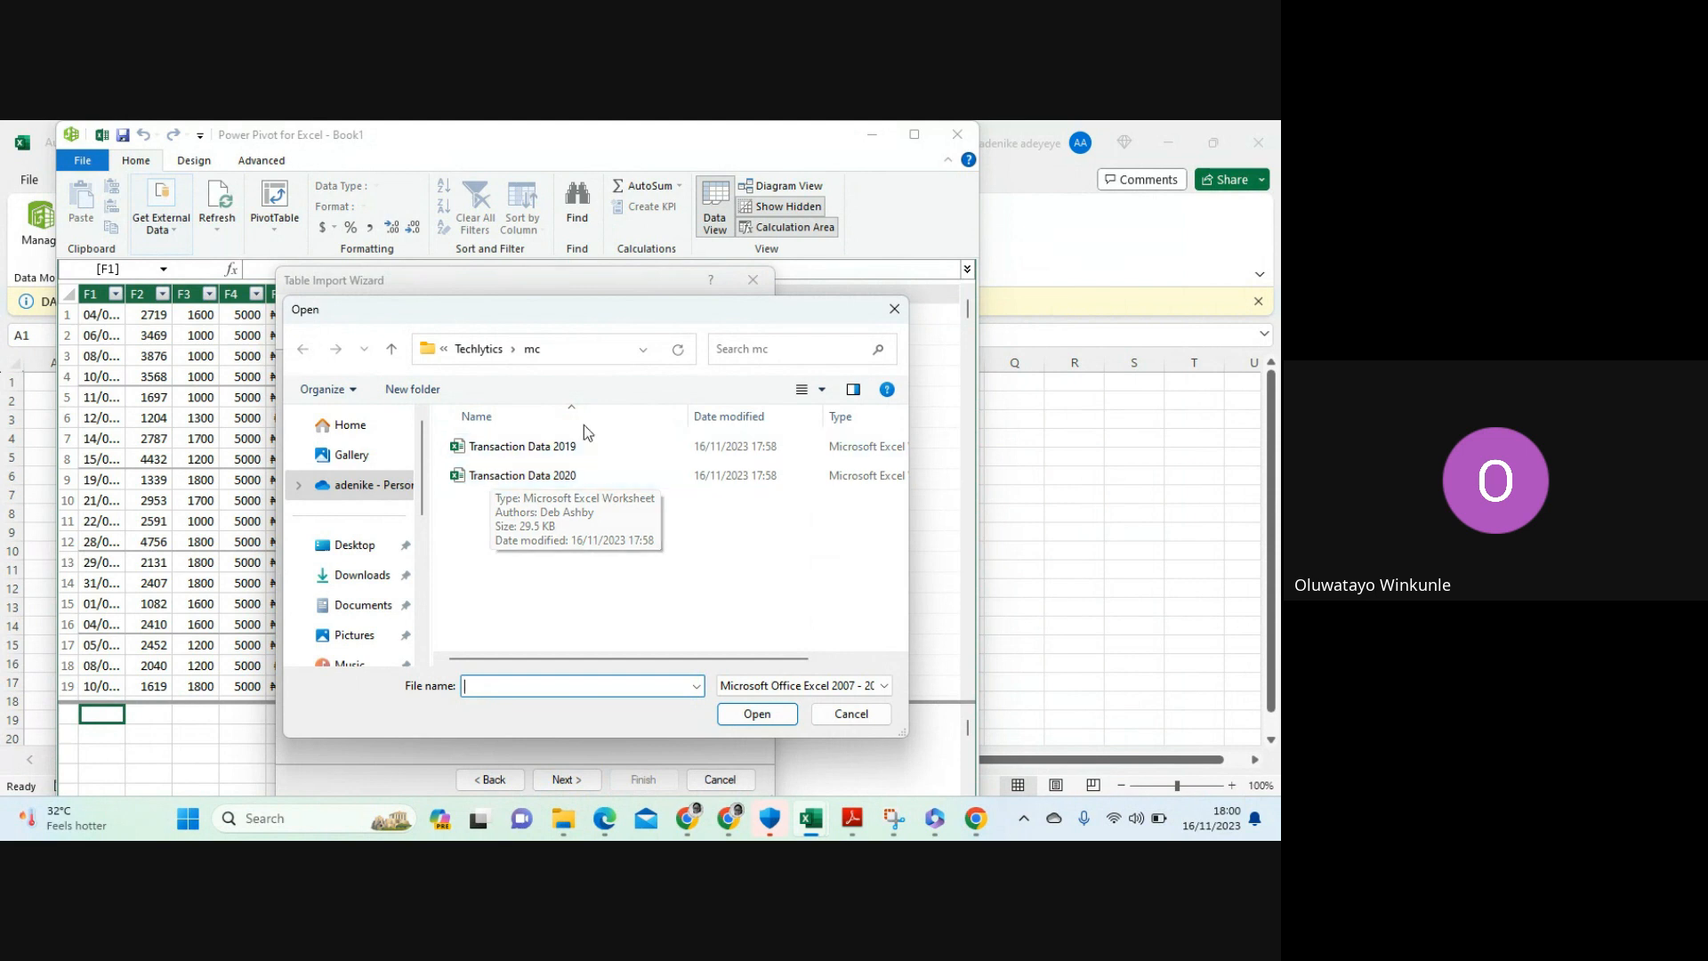
pyautogui.click(894, 311)
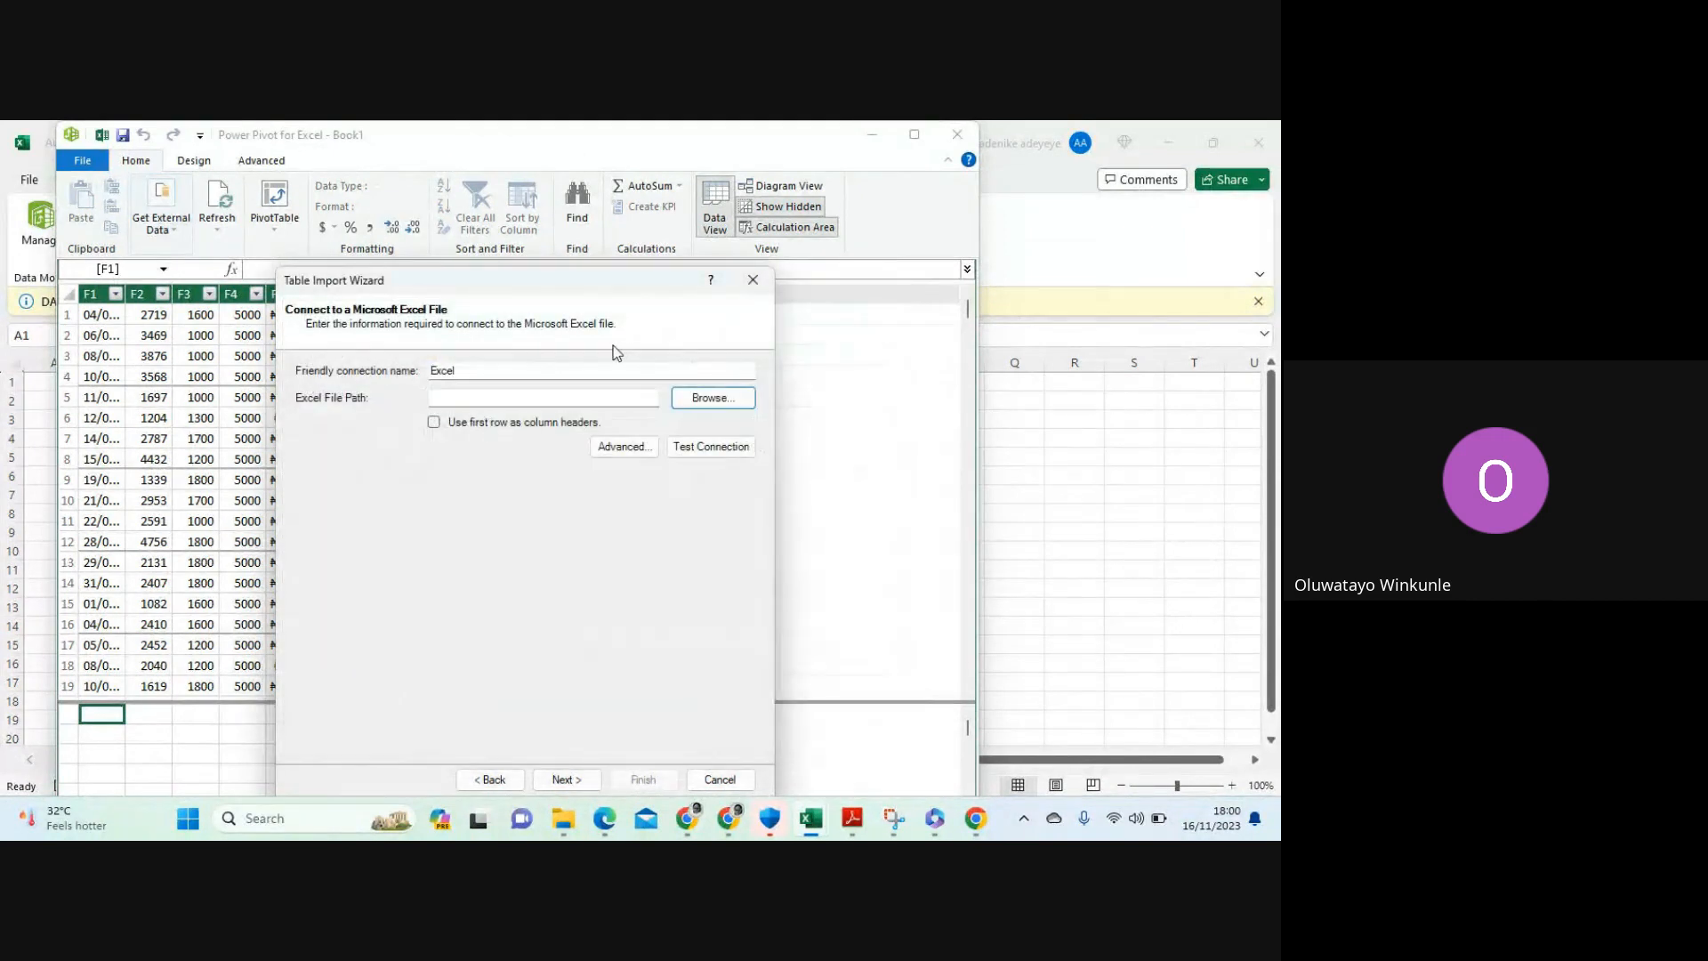
pyautogui.click(753, 281)
# Close the Power Pivot window and start a data import from a folder in the Excel workbook
pyautogui.click(952, 138)
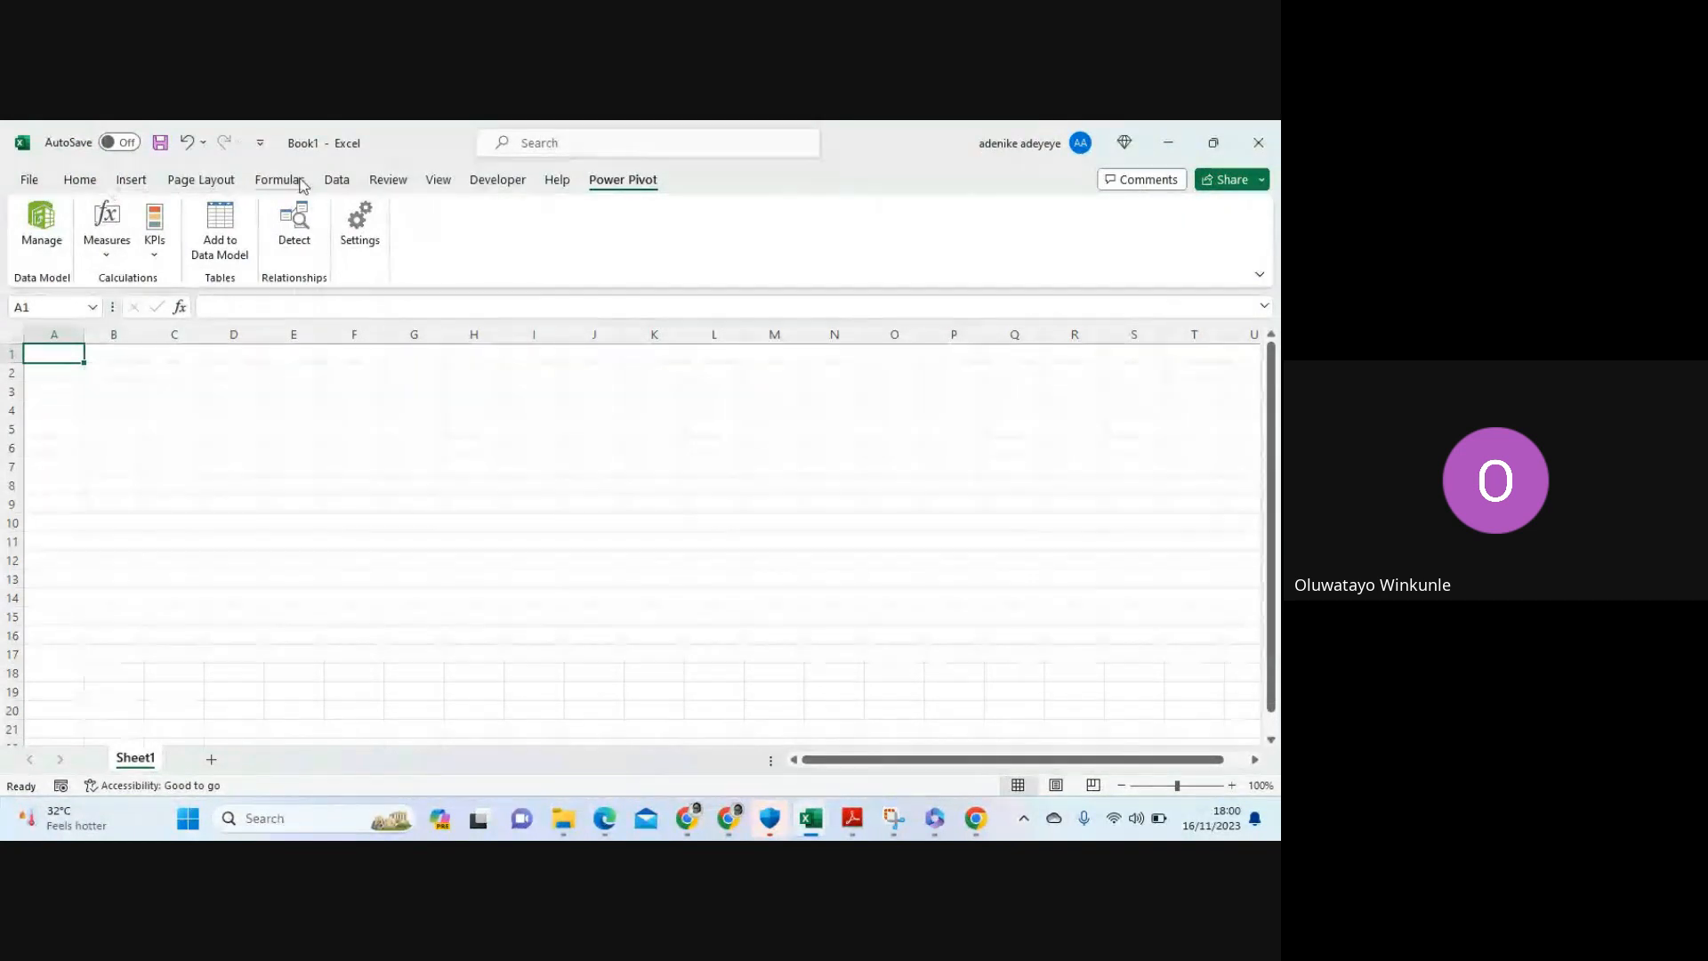
pyautogui.click(338, 180)
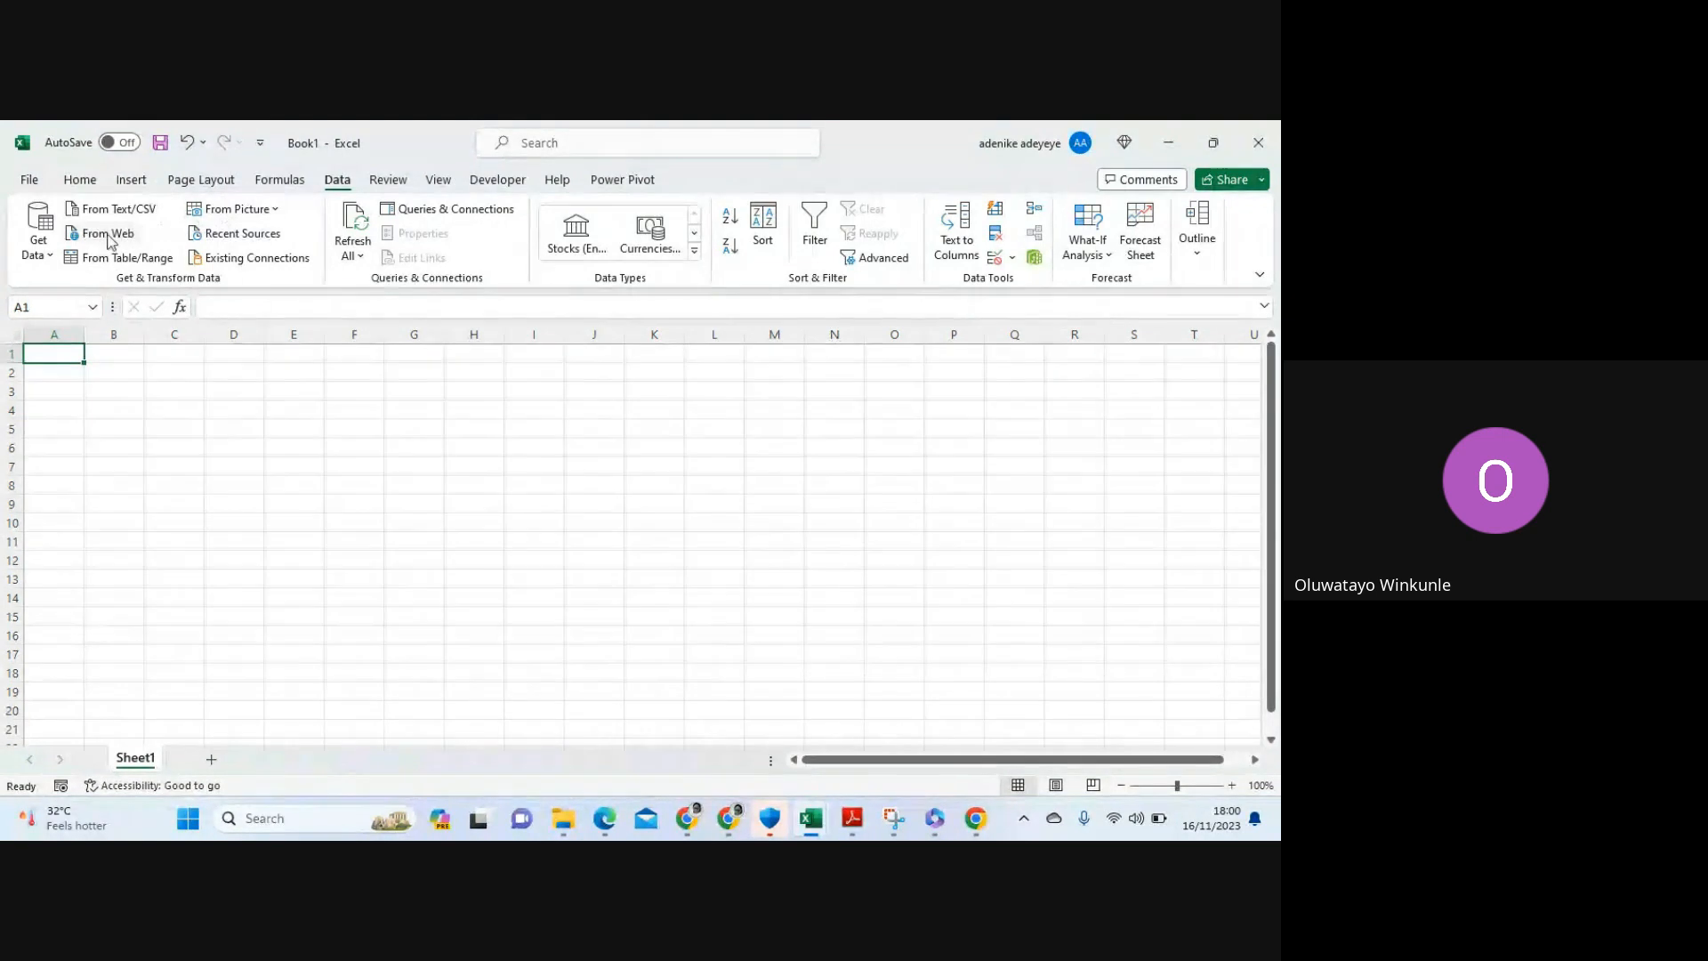
pyautogui.click(40, 239)
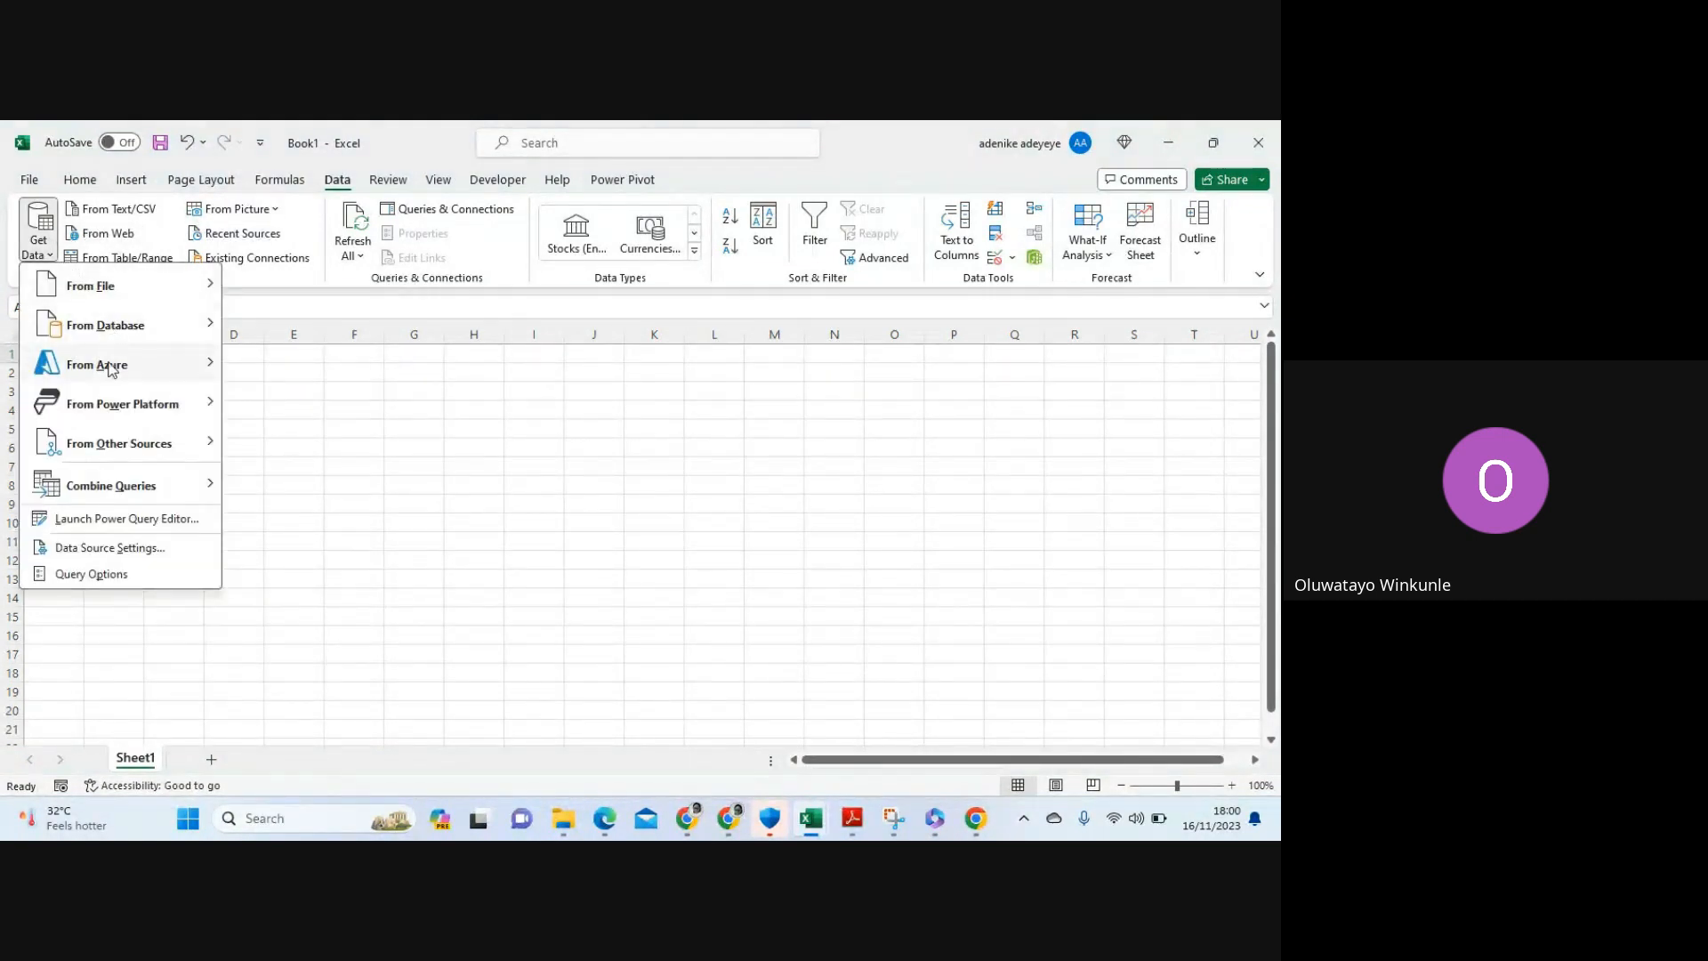
pyautogui.moveTo(93, 285)
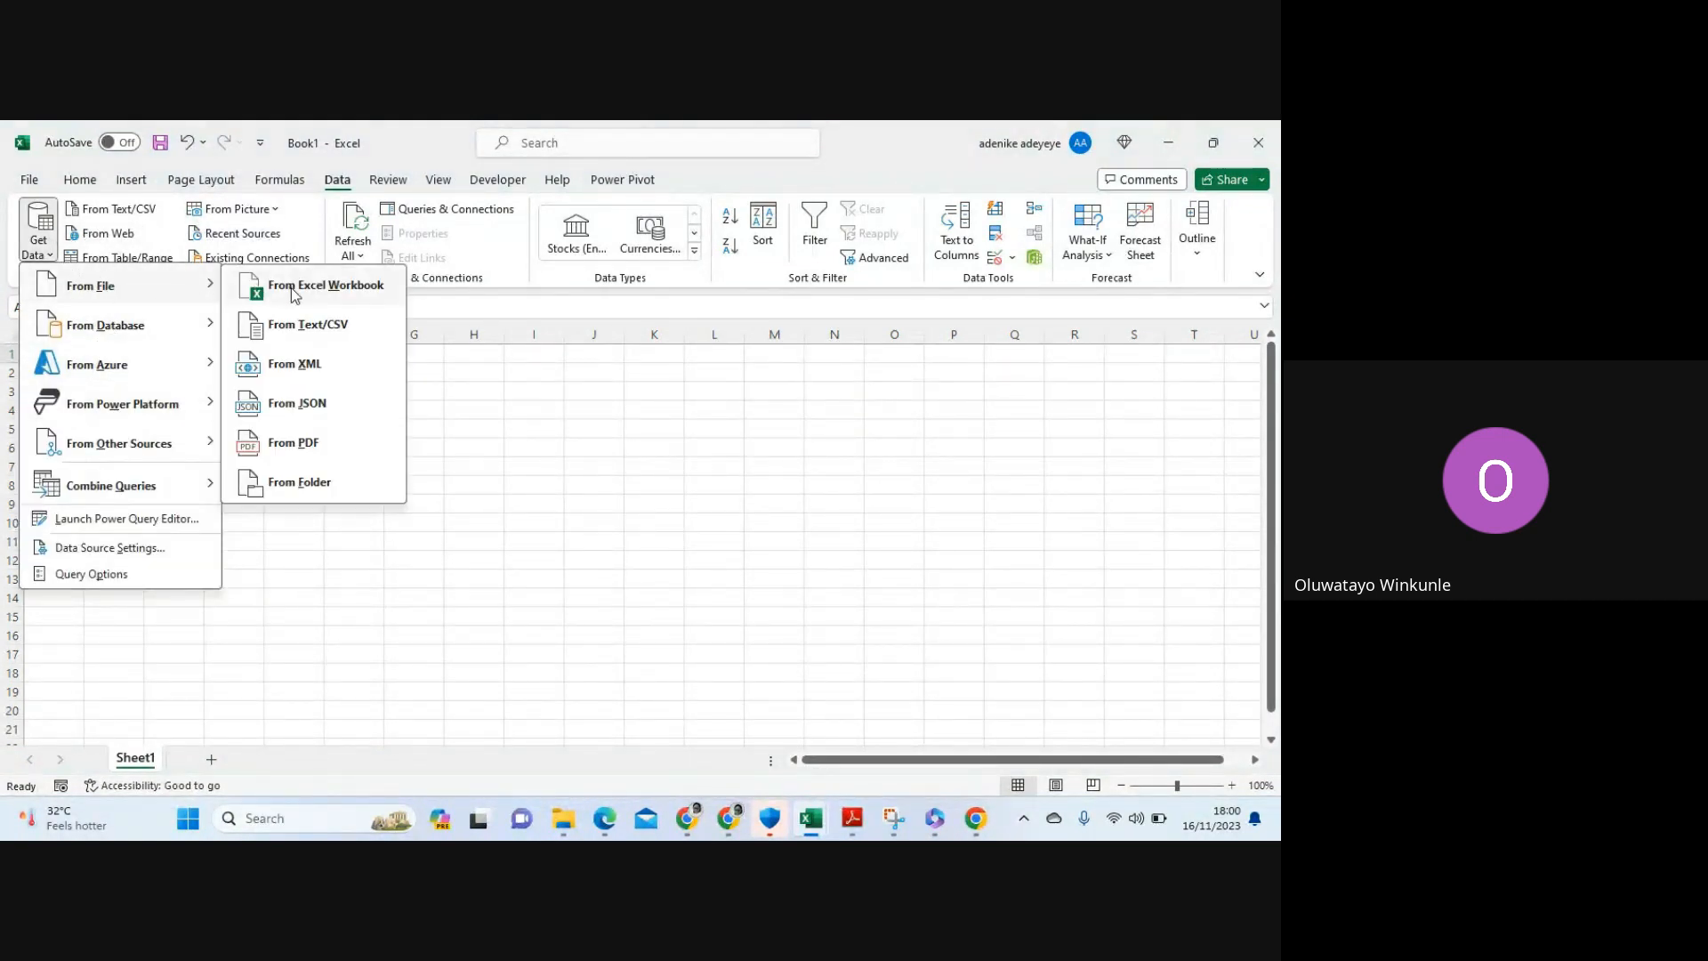
pyautogui.click(299, 482)
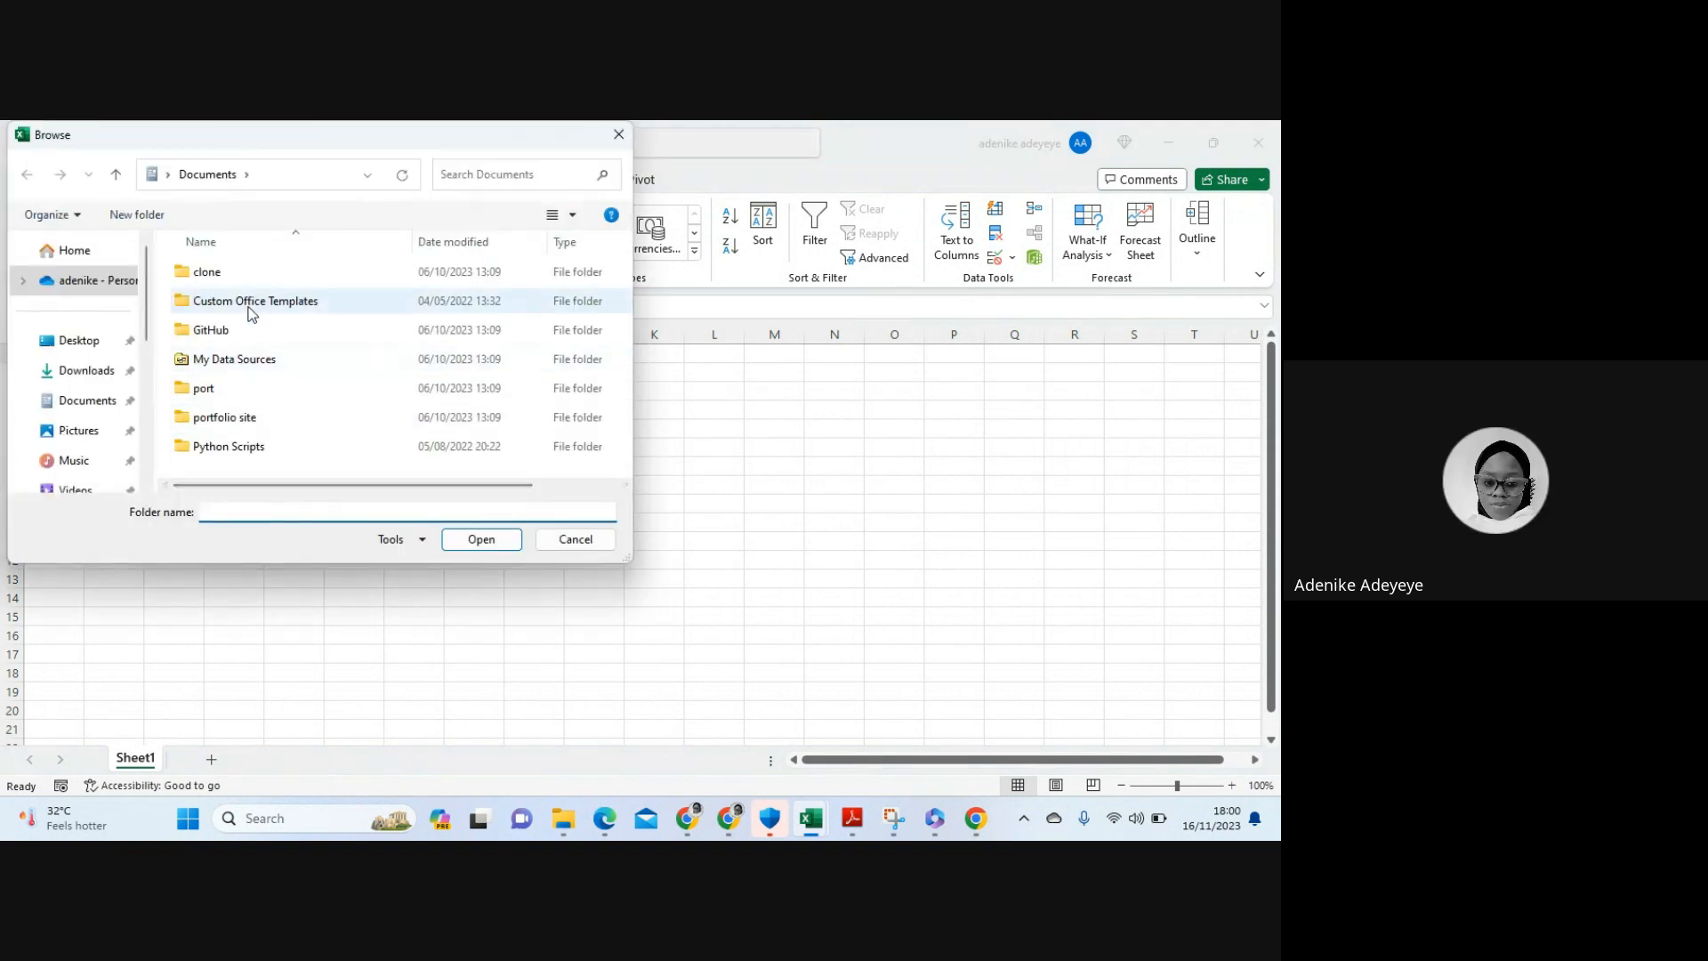
# Choose the mc folder inside the Desktop's Techlytics folder as the source and open its file list for transformation in Power Query Editor
pyautogui.hscroll(3, 219, 392)
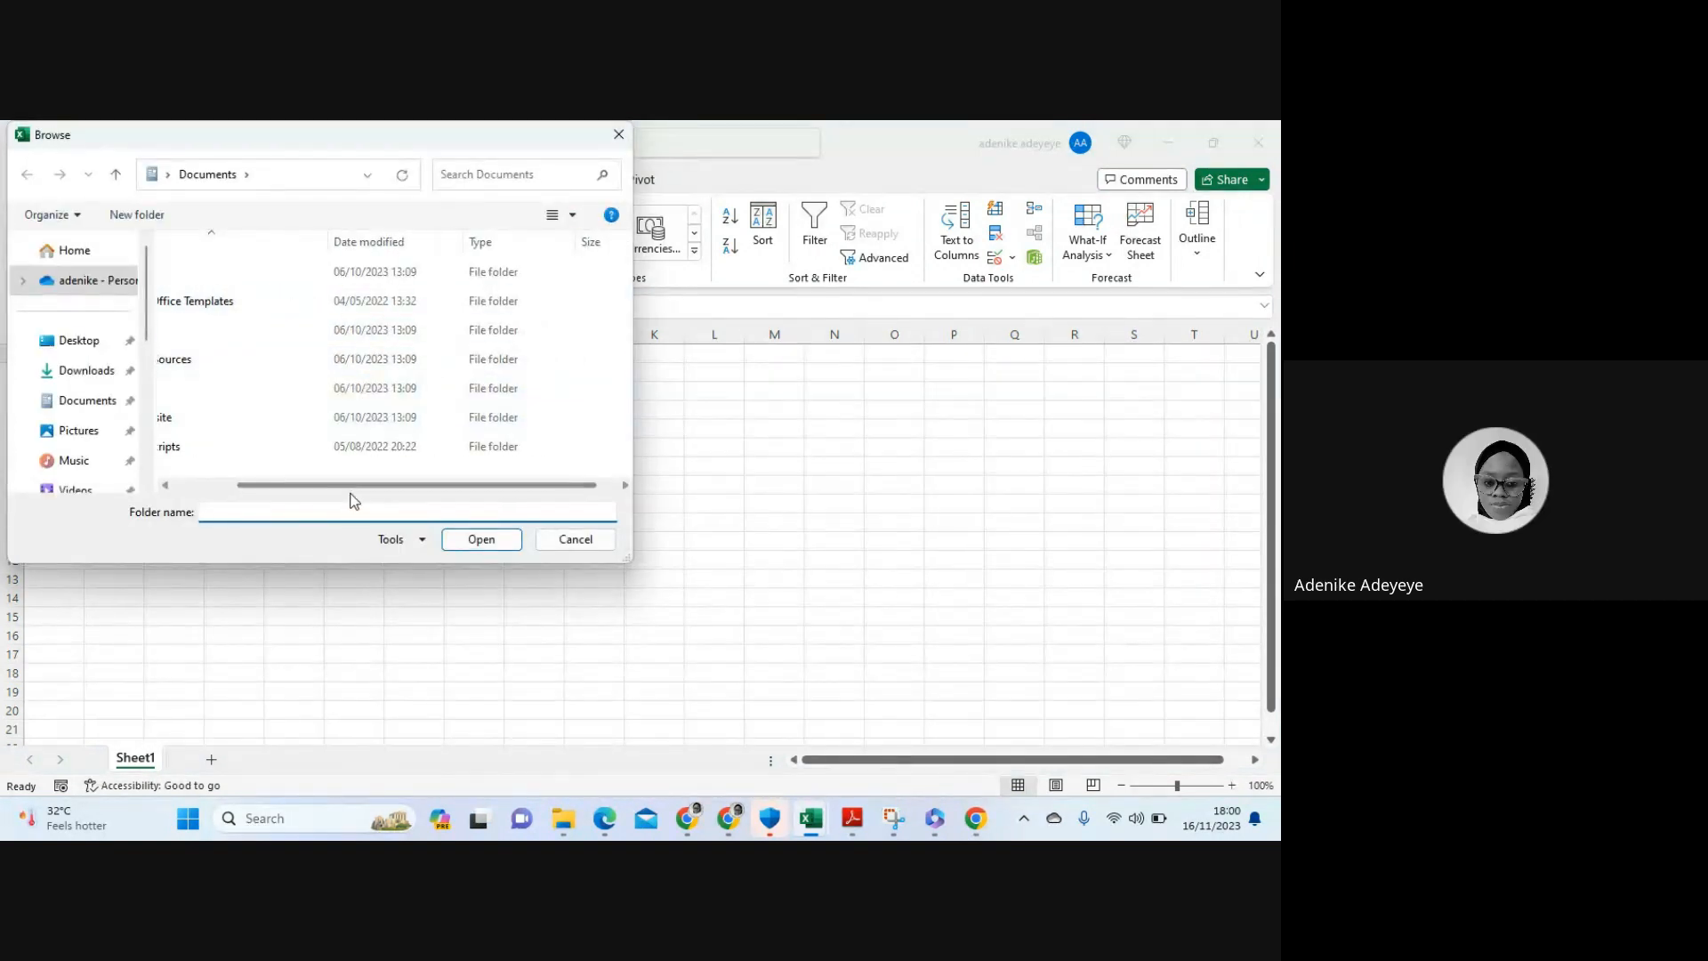
pyautogui.moveTo(352, 487); pyautogui.dragTo(164, 487)
pyautogui.hscroll(3, 237, 407)
pyautogui.click(89, 344)
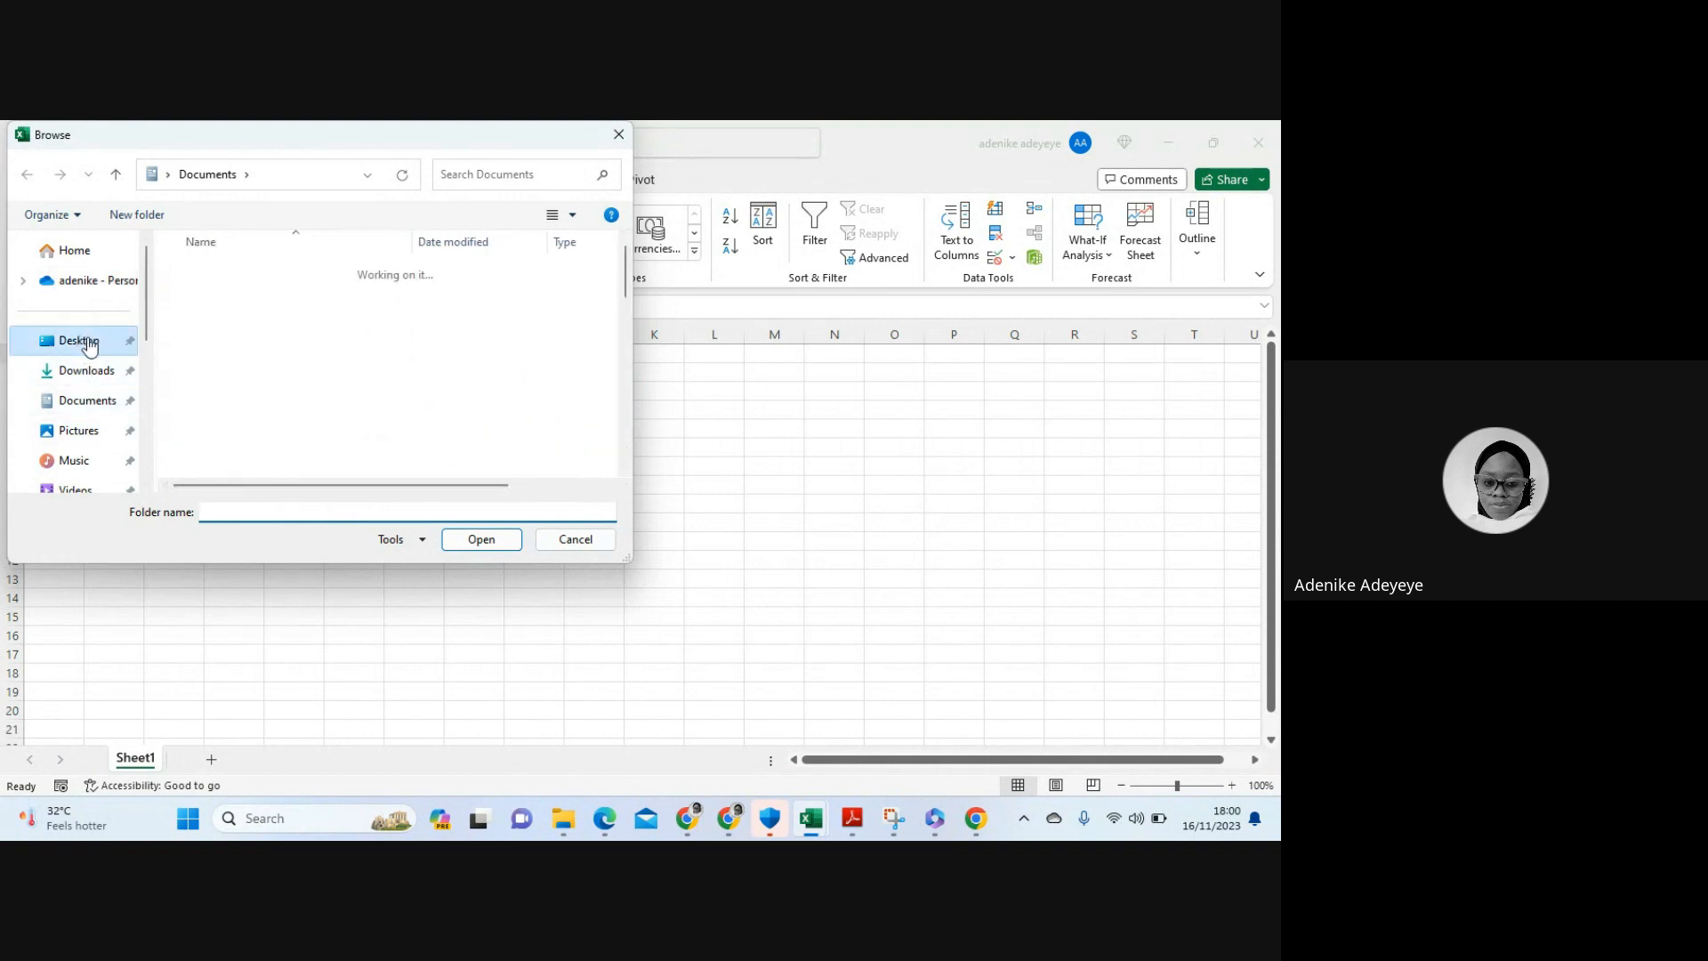
pyautogui.scroll(-5, 205, 373)
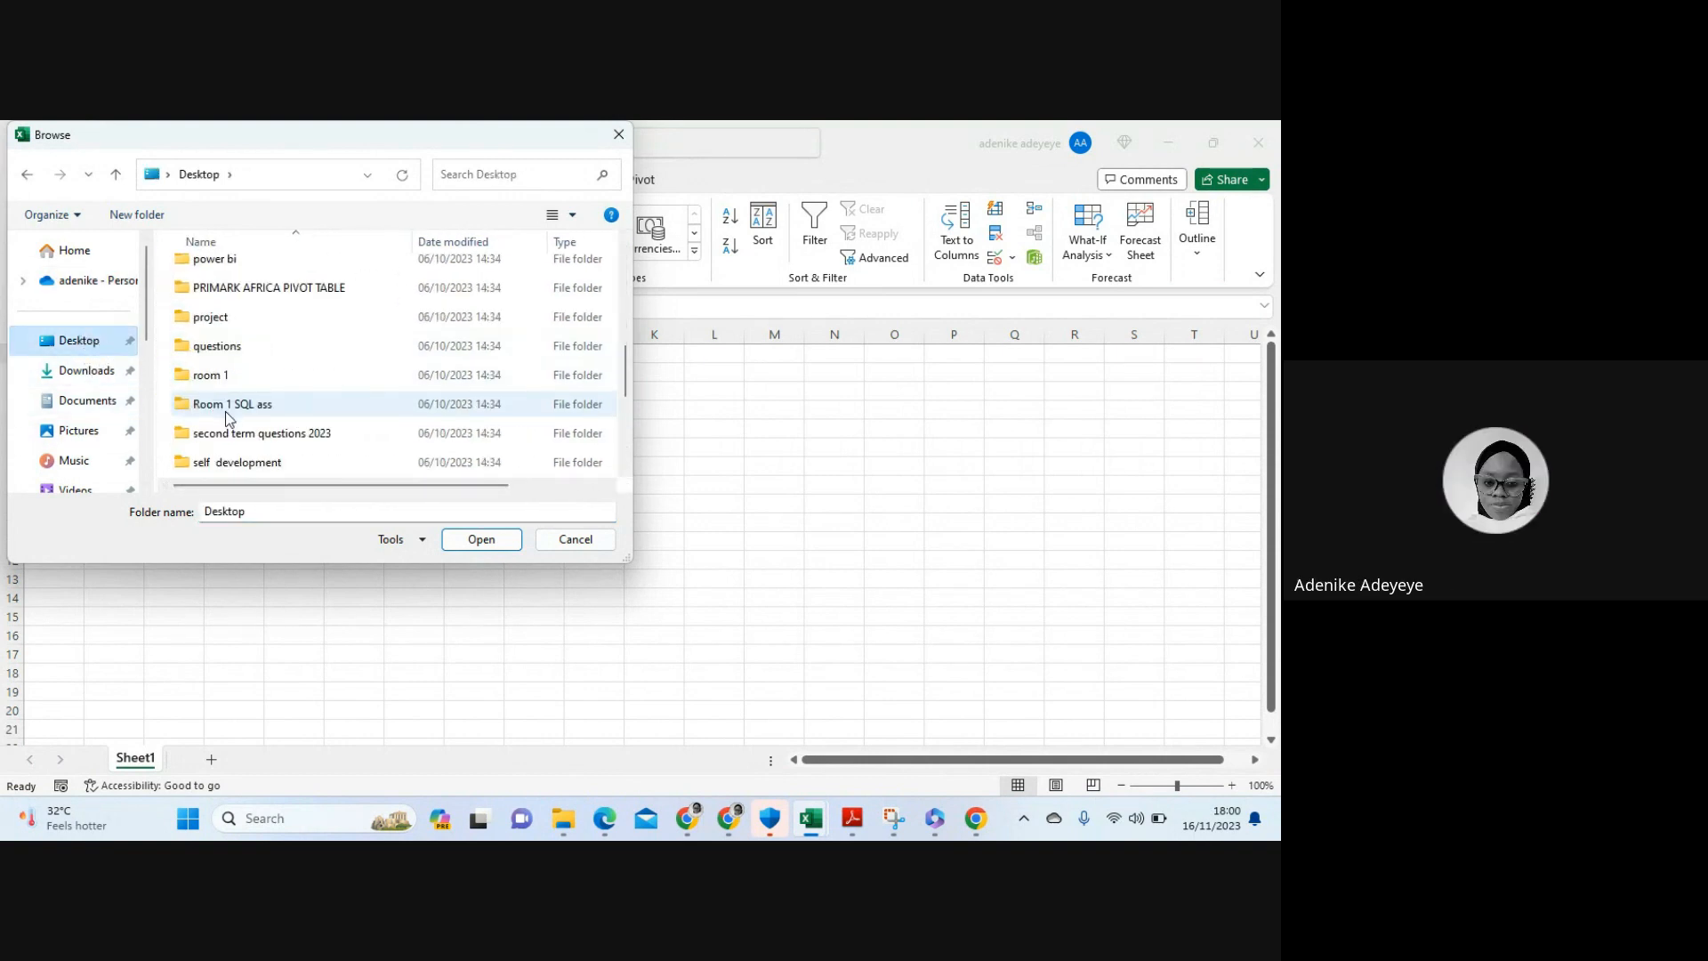
pyautogui.scroll(-1, 226, 411)
pyautogui.doubleClick(229, 430)
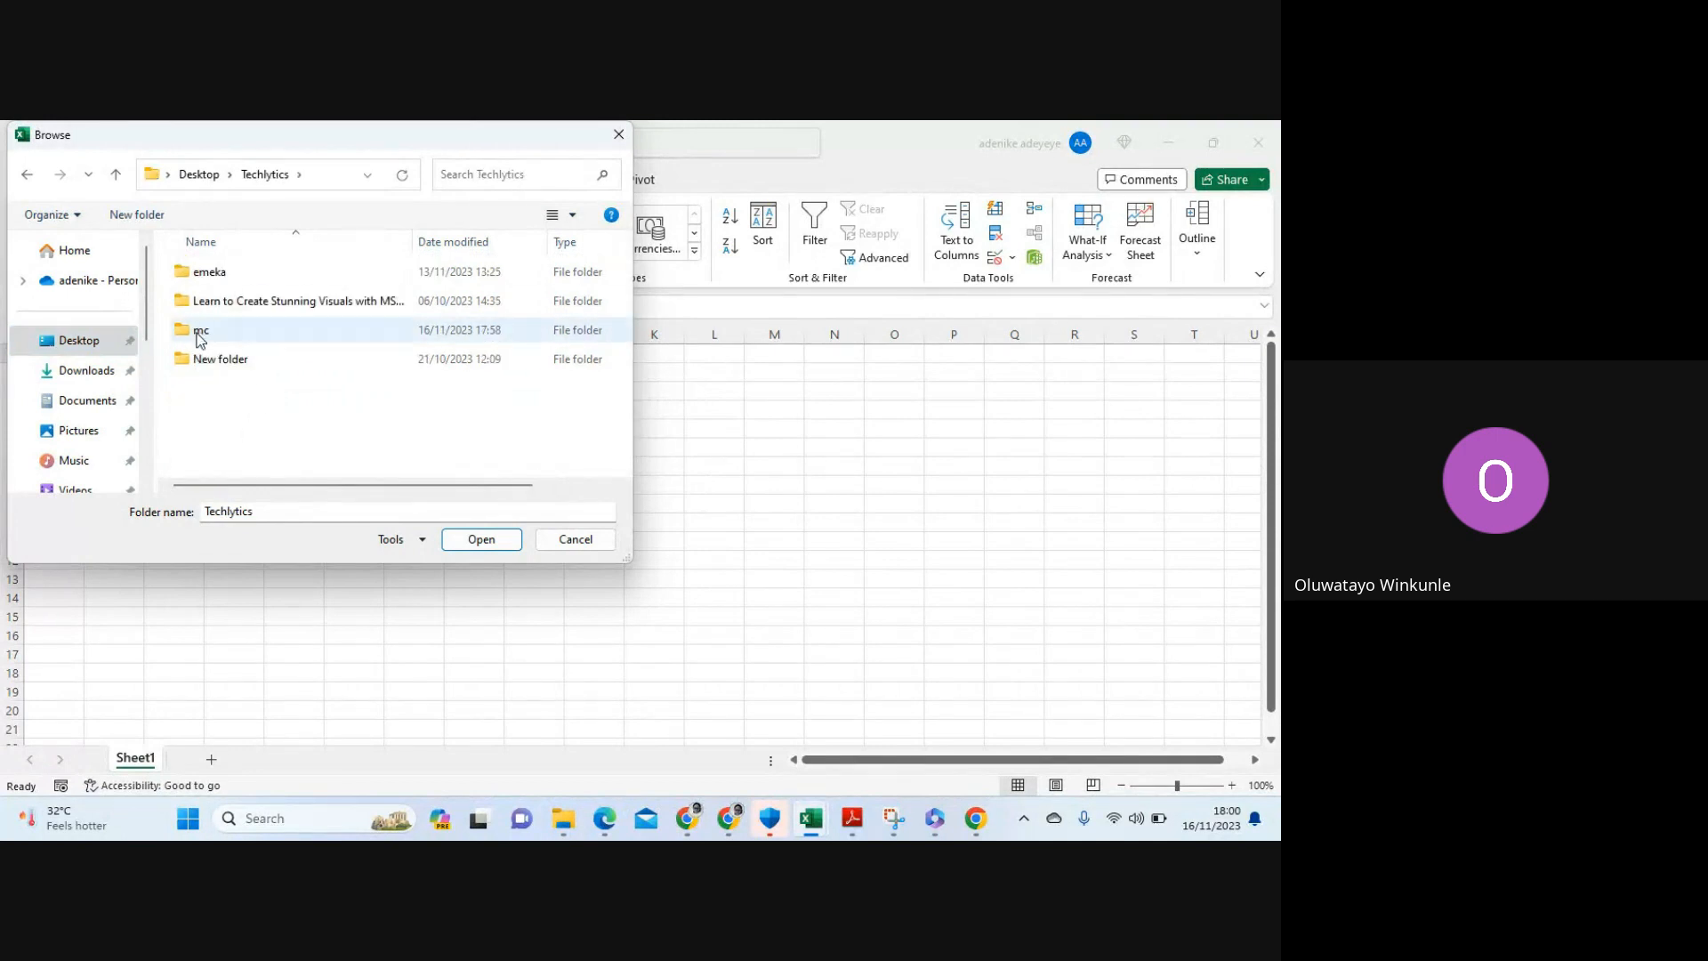
pyautogui.doubleClick(199, 335)
pyautogui.click(471, 540)
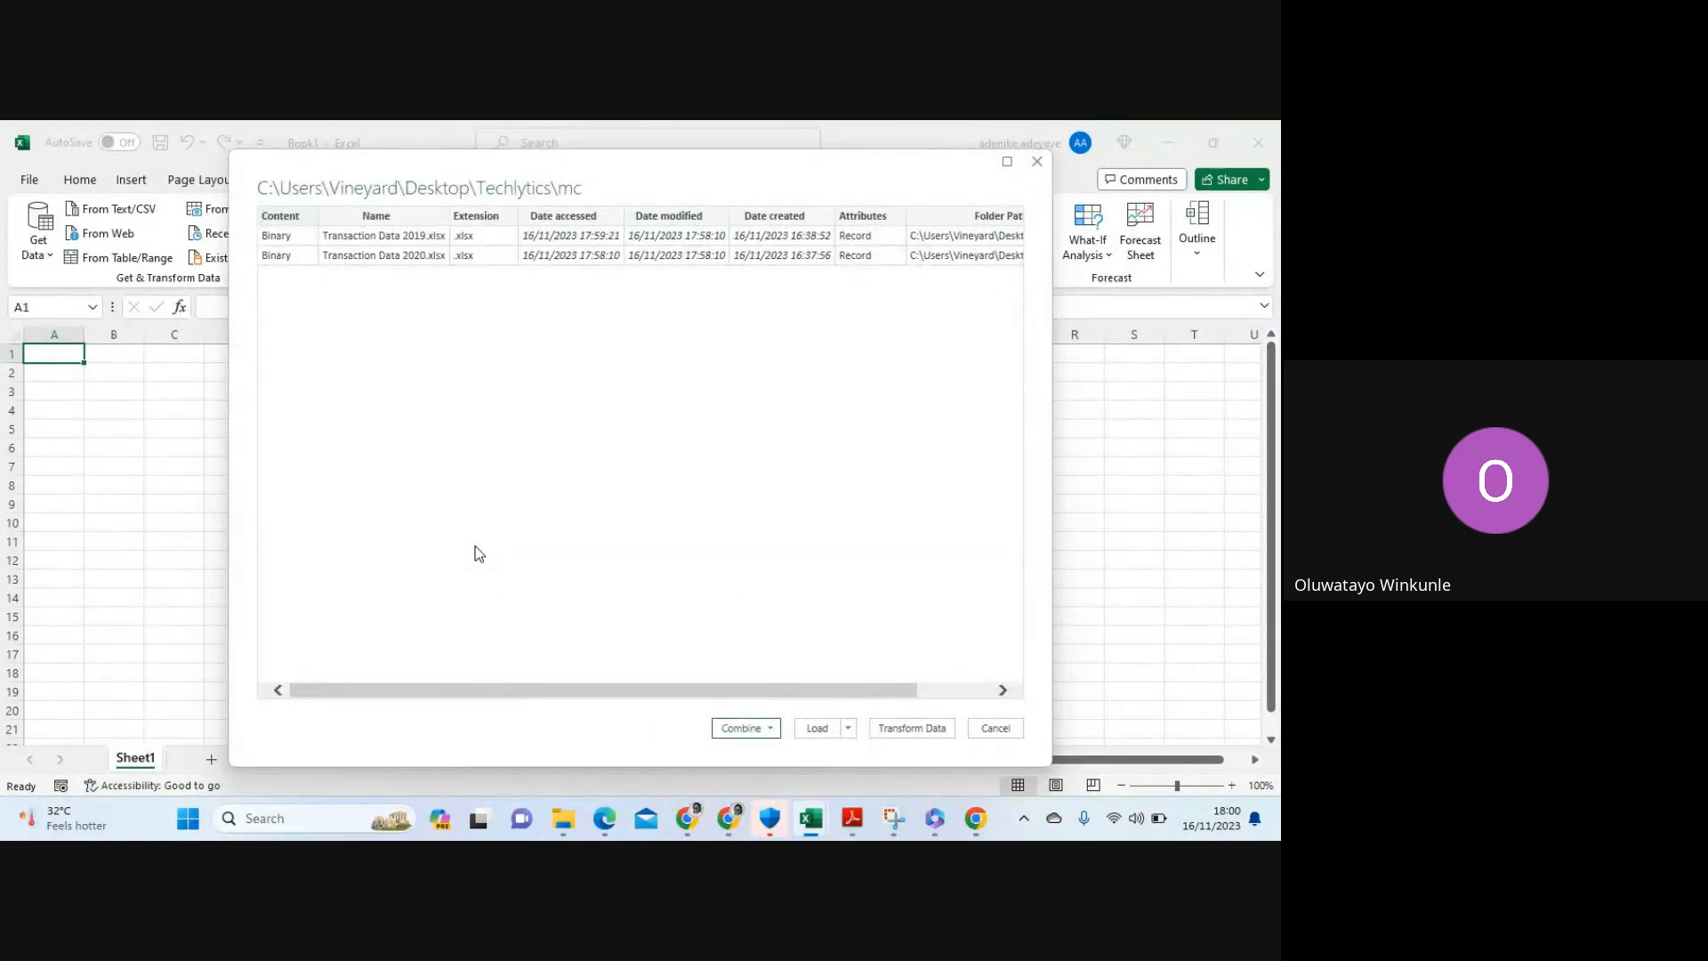
pyautogui.click(908, 728)
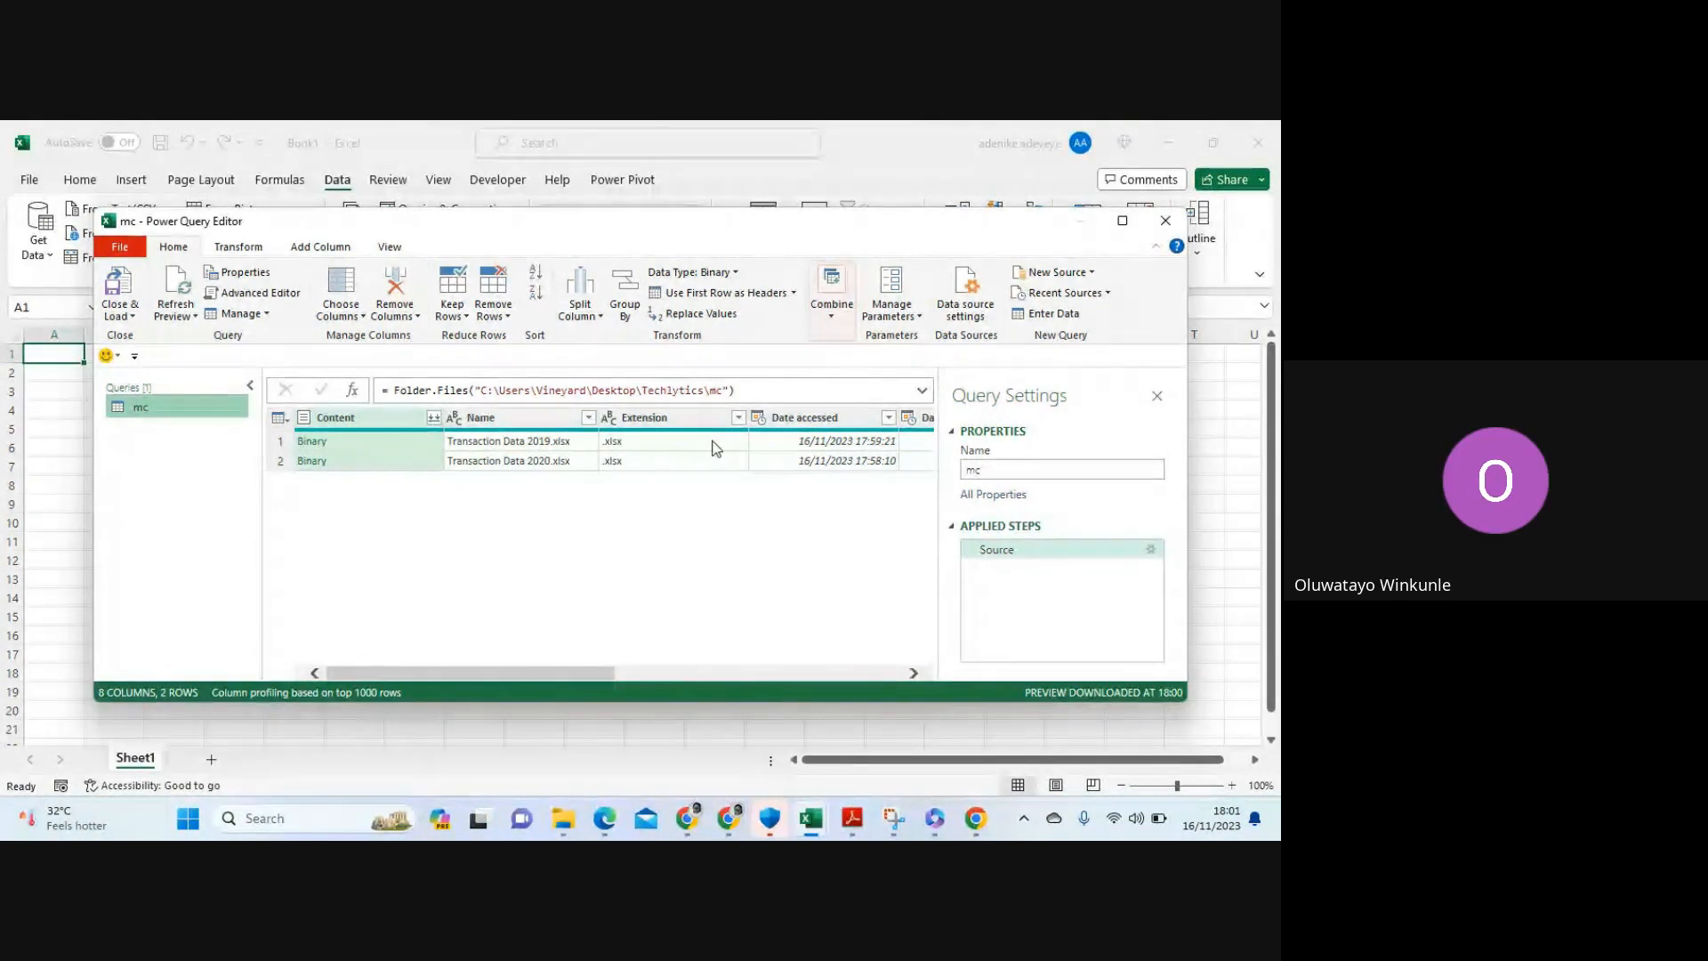
# Drill into the Transaction Data 2019.xlsx binary and delete the resulting Imported Excel Workbook step from the mc query
pyautogui.click(319, 442)
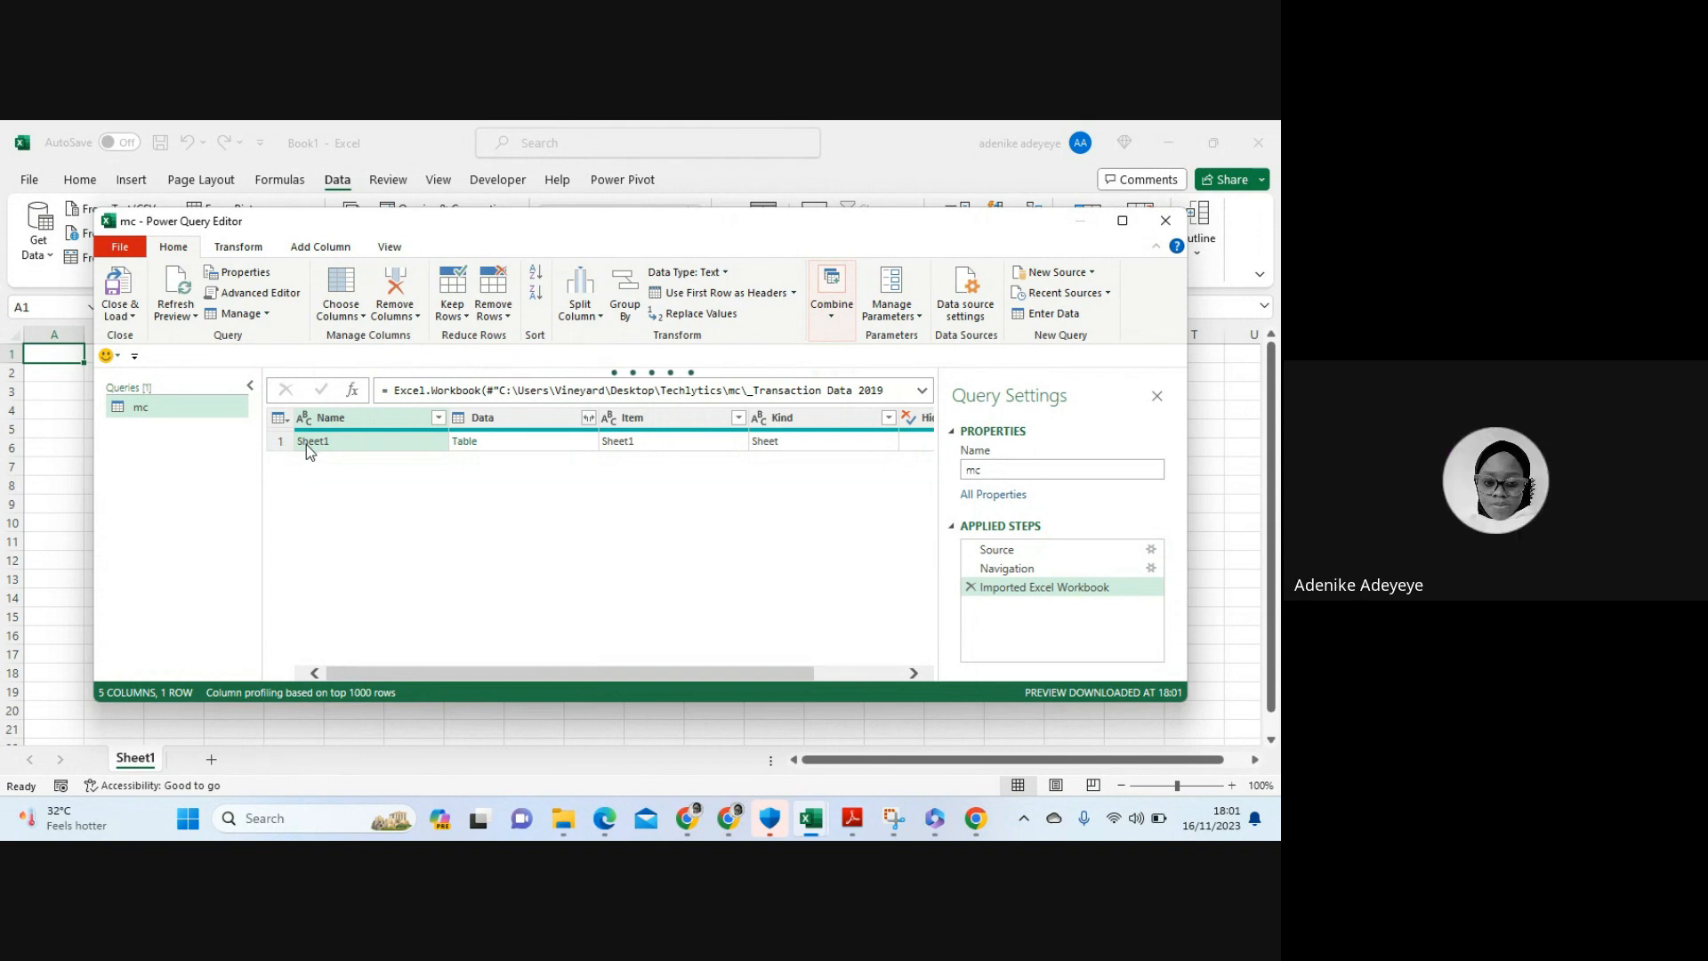
pyautogui.click(251, 387)
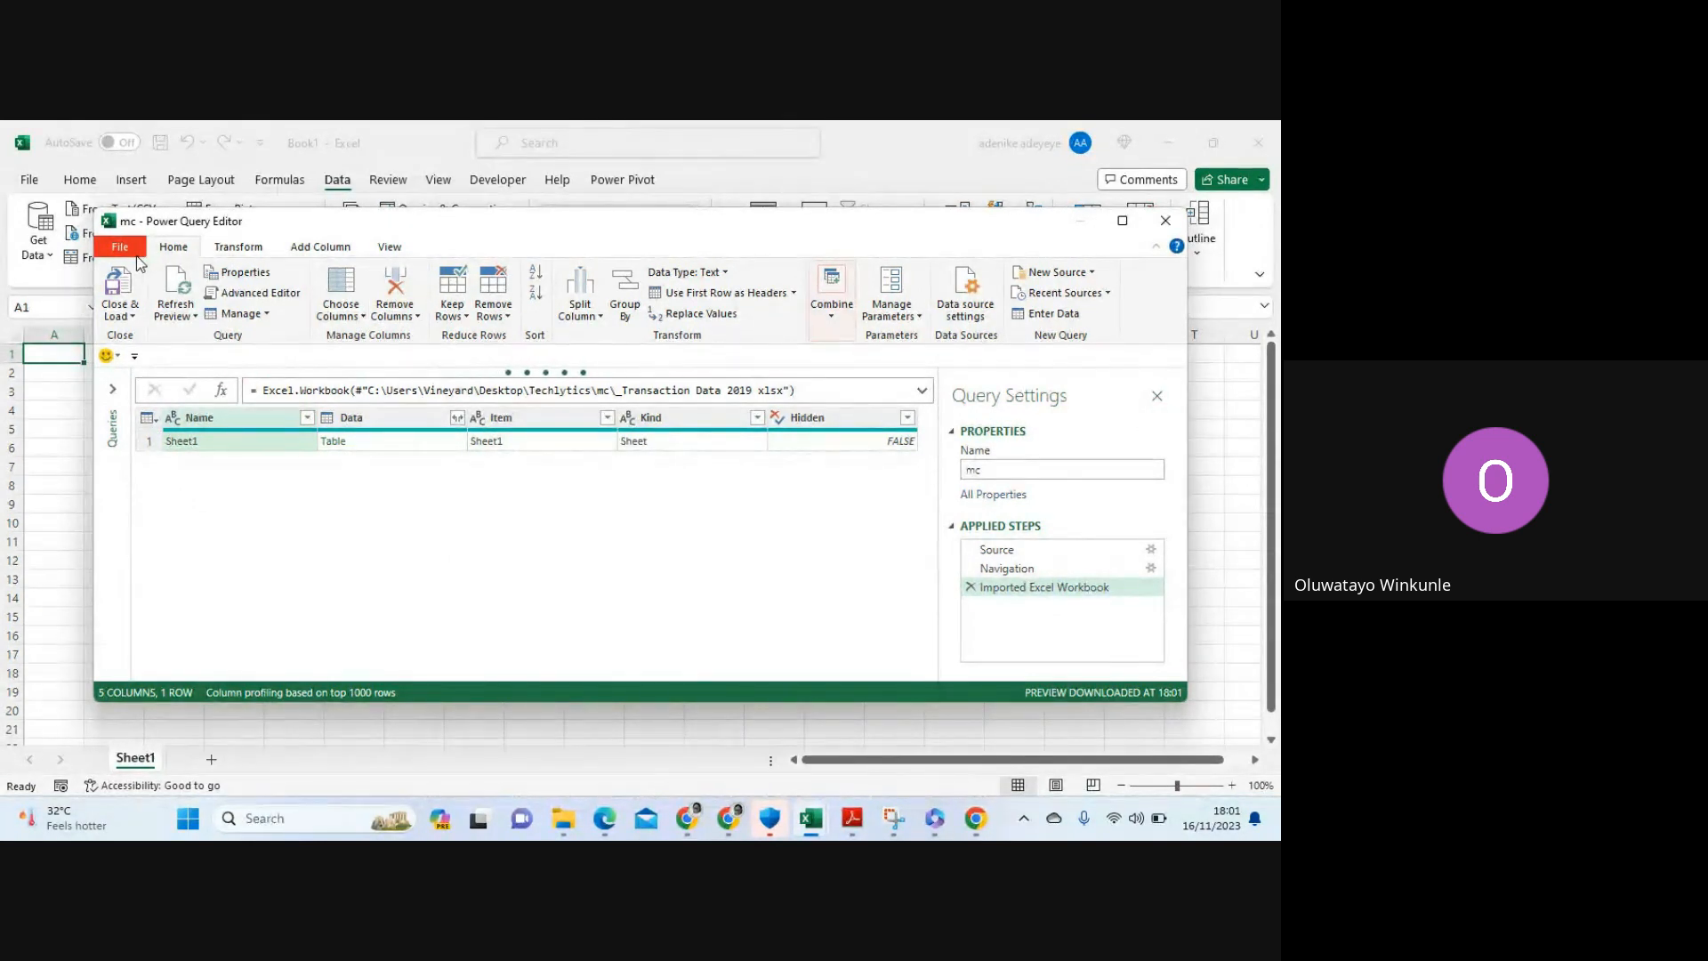
pyautogui.click(972, 587)
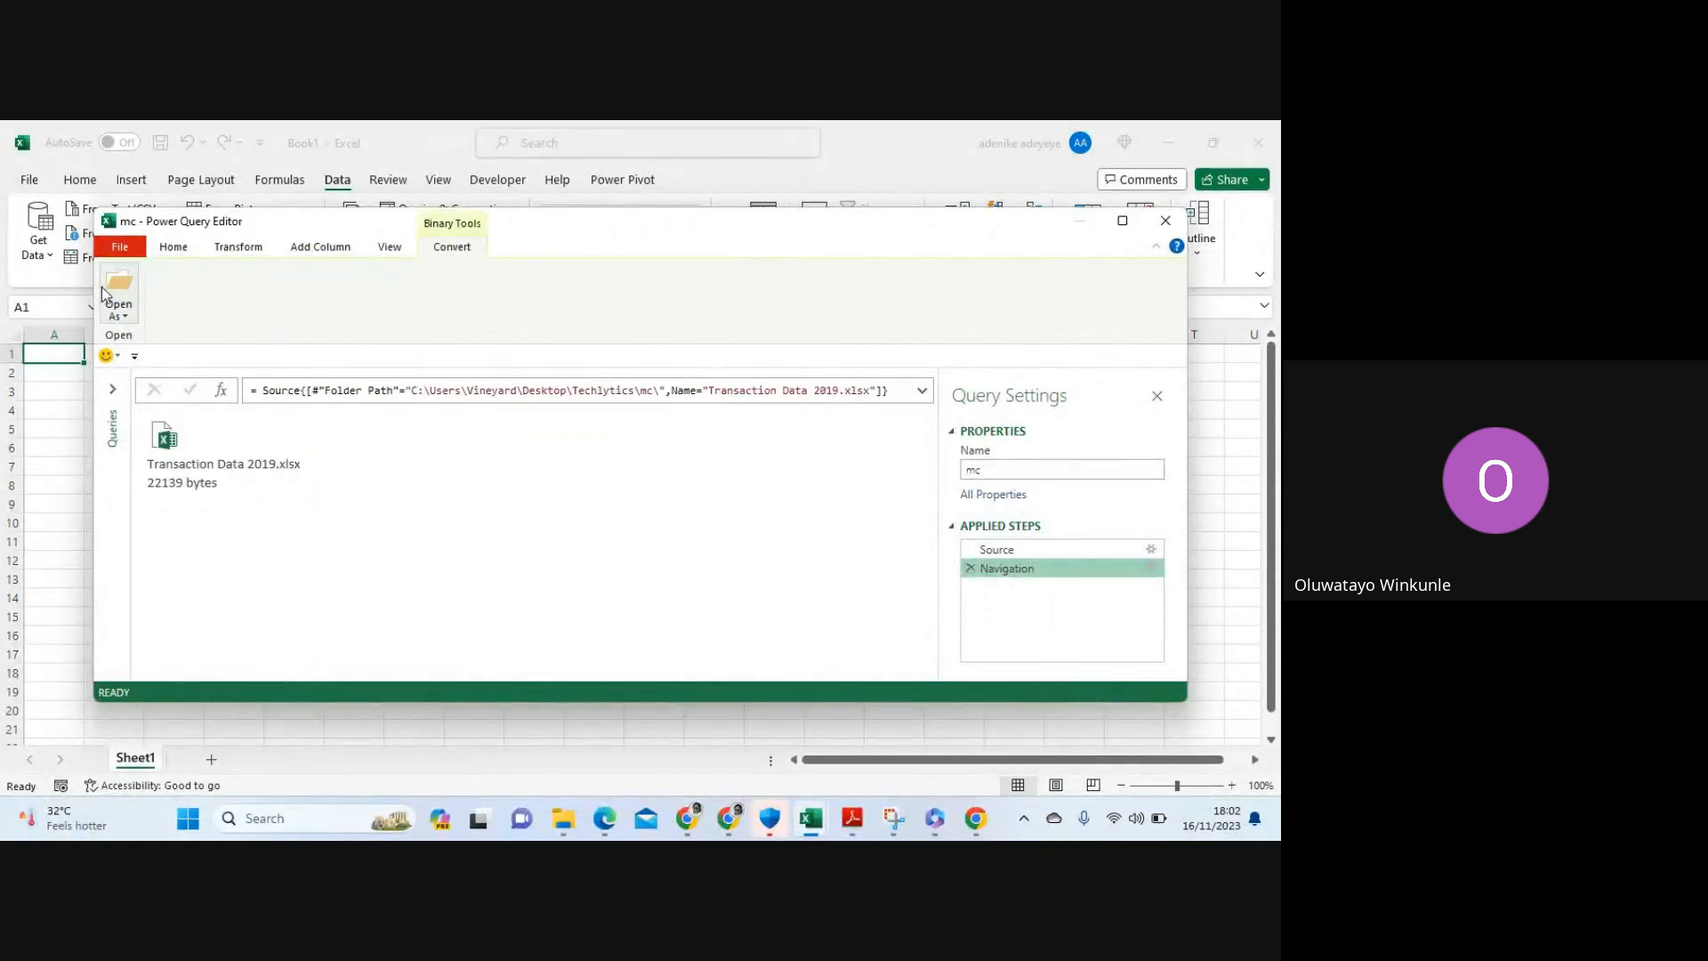
pyautogui.click(122, 248)
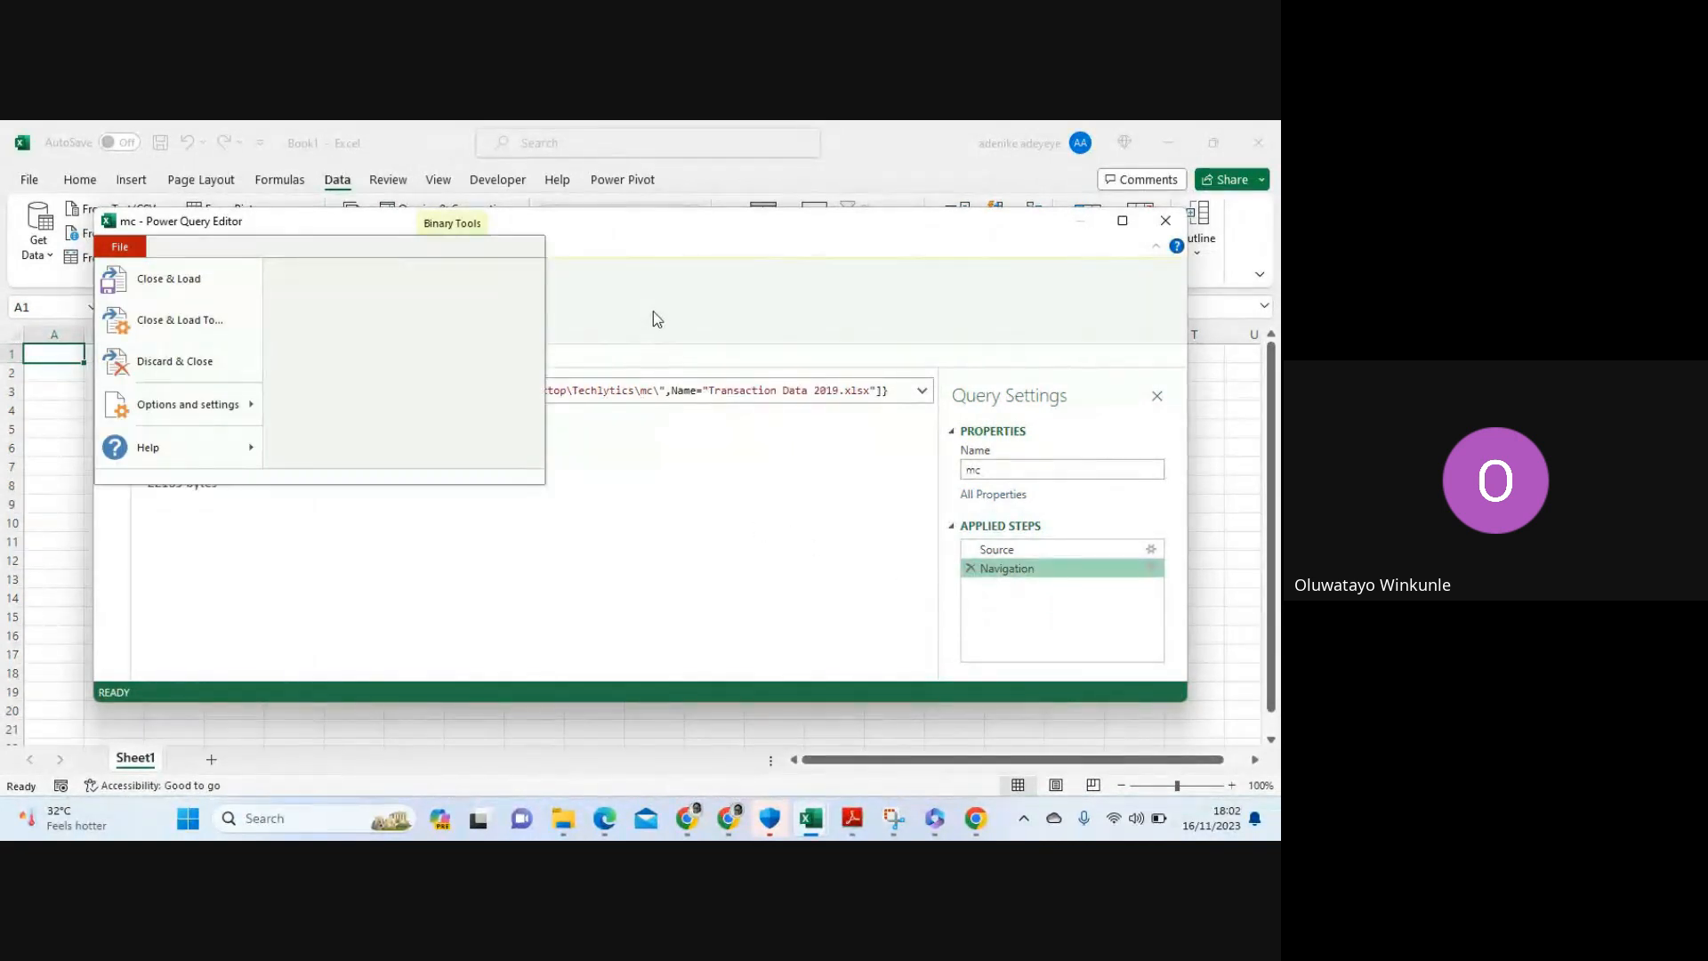
pyautogui.click(632, 320)
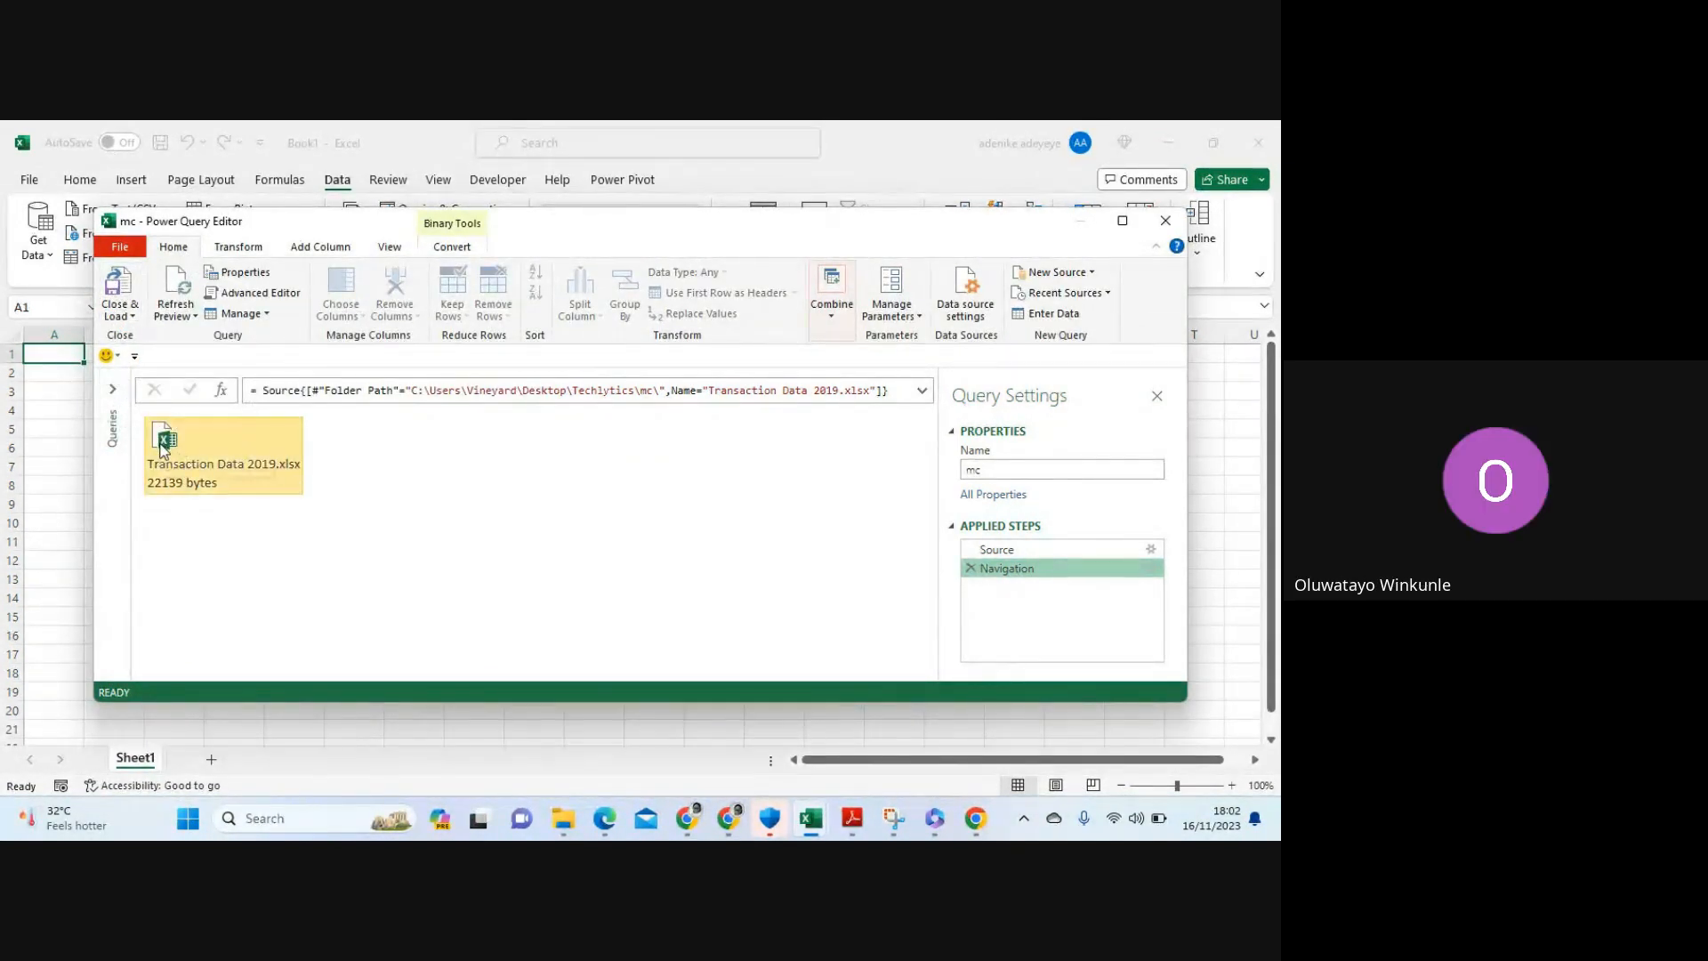
# Discard the current mc query and re-import from the Techlytics mc folder, opening its file list for transformation in Power Query Editor
pyautogui.click(1166, 219)
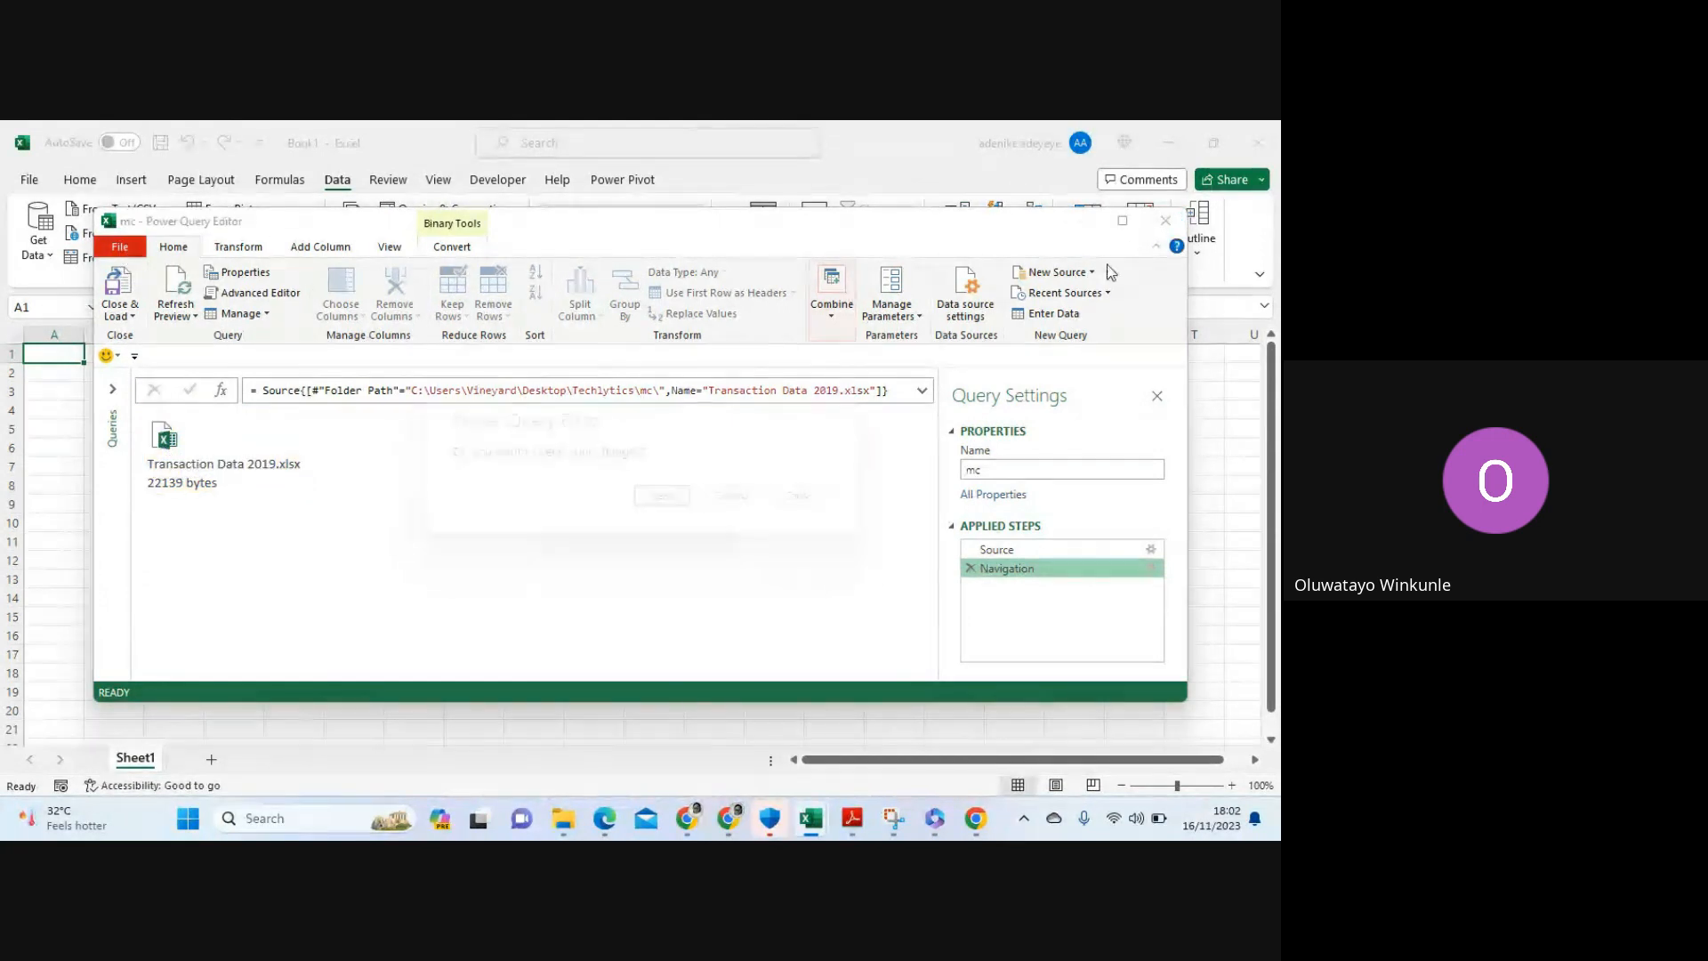
pyautogui.click(733, 497)
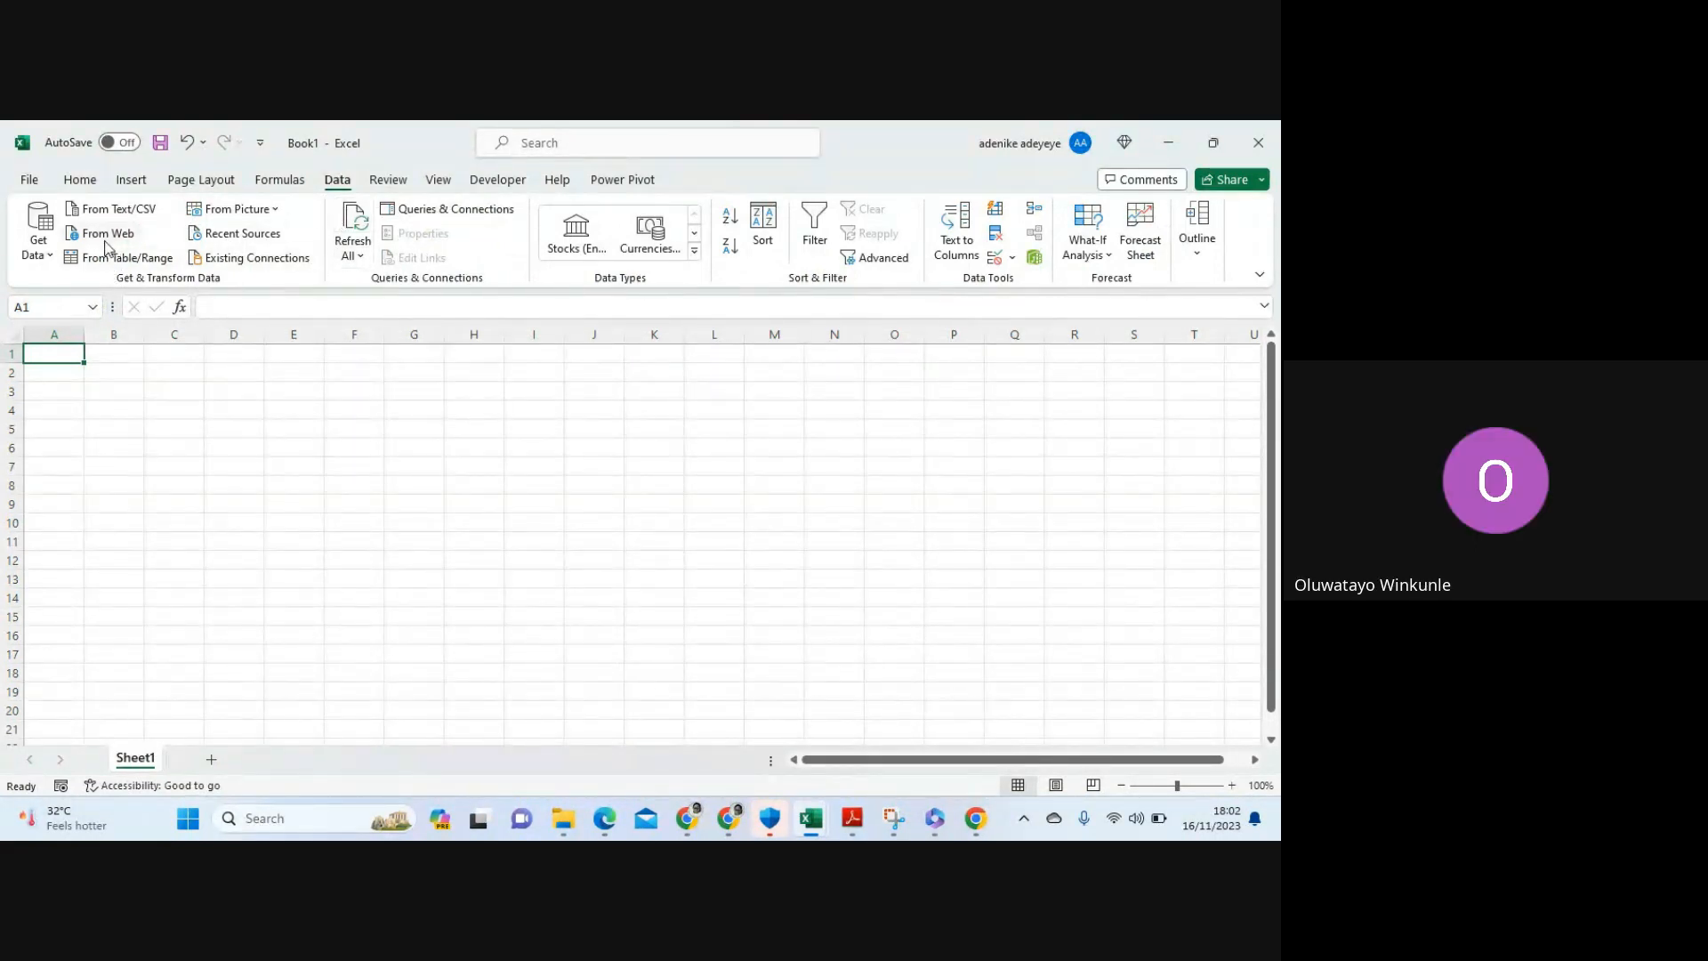
pyautogui.click(38, 236)
pyautogui.moveTo(124, 299)
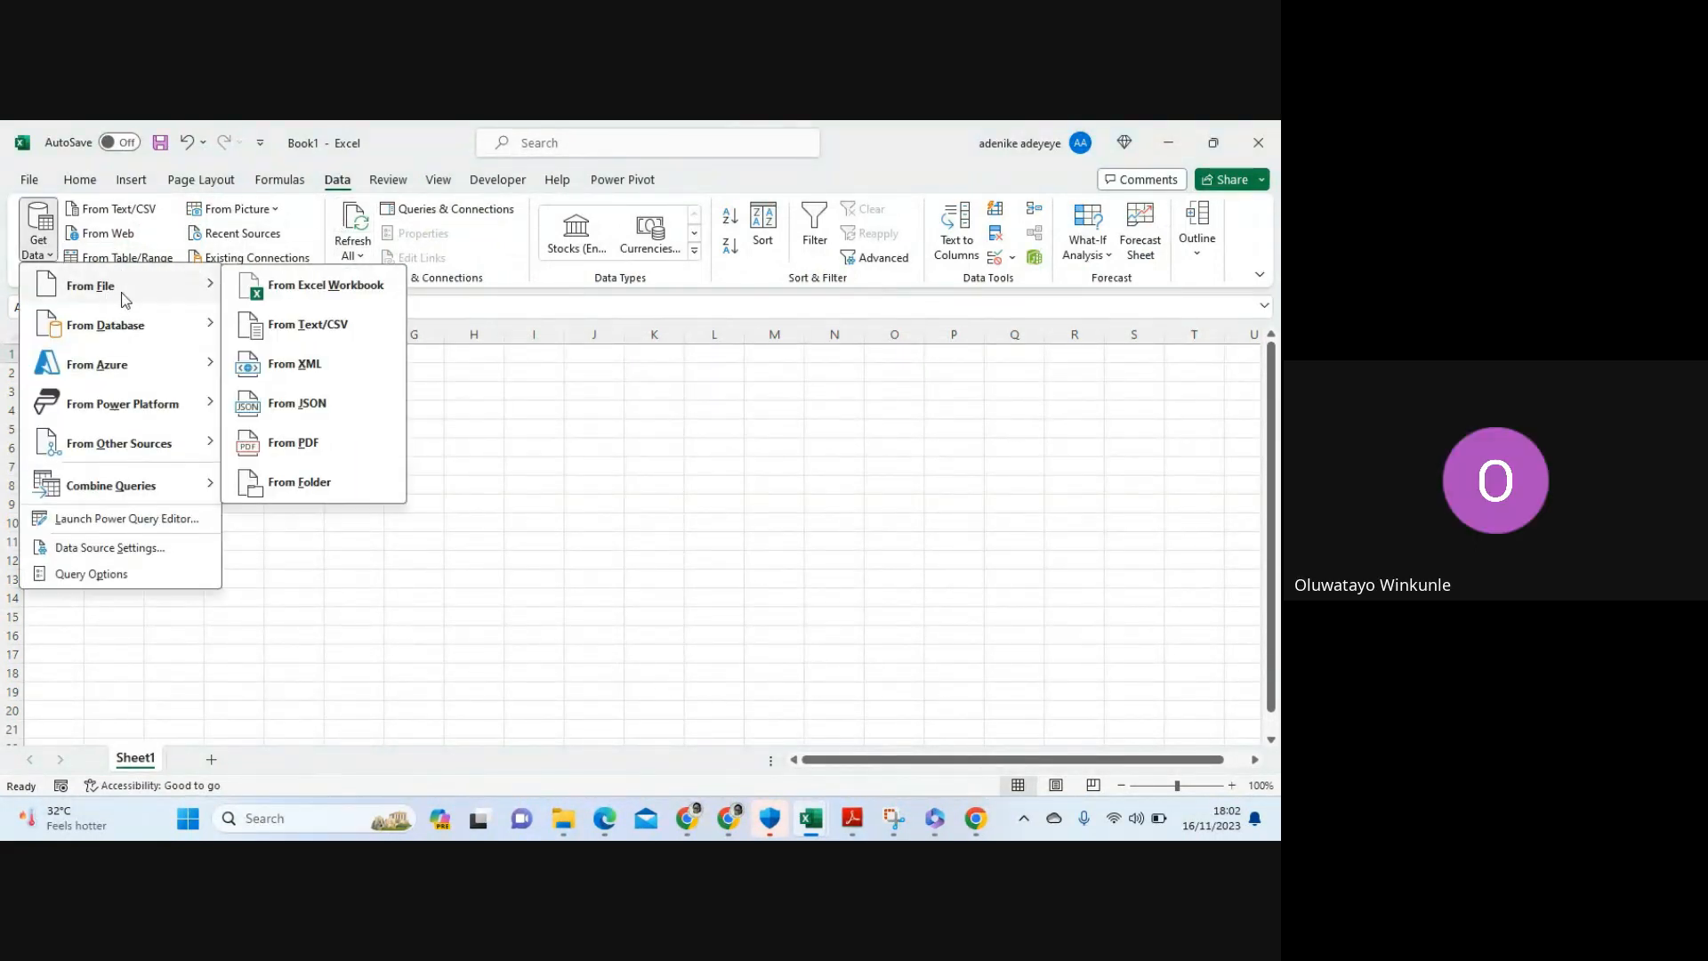
pyautogui.click(285, 481)
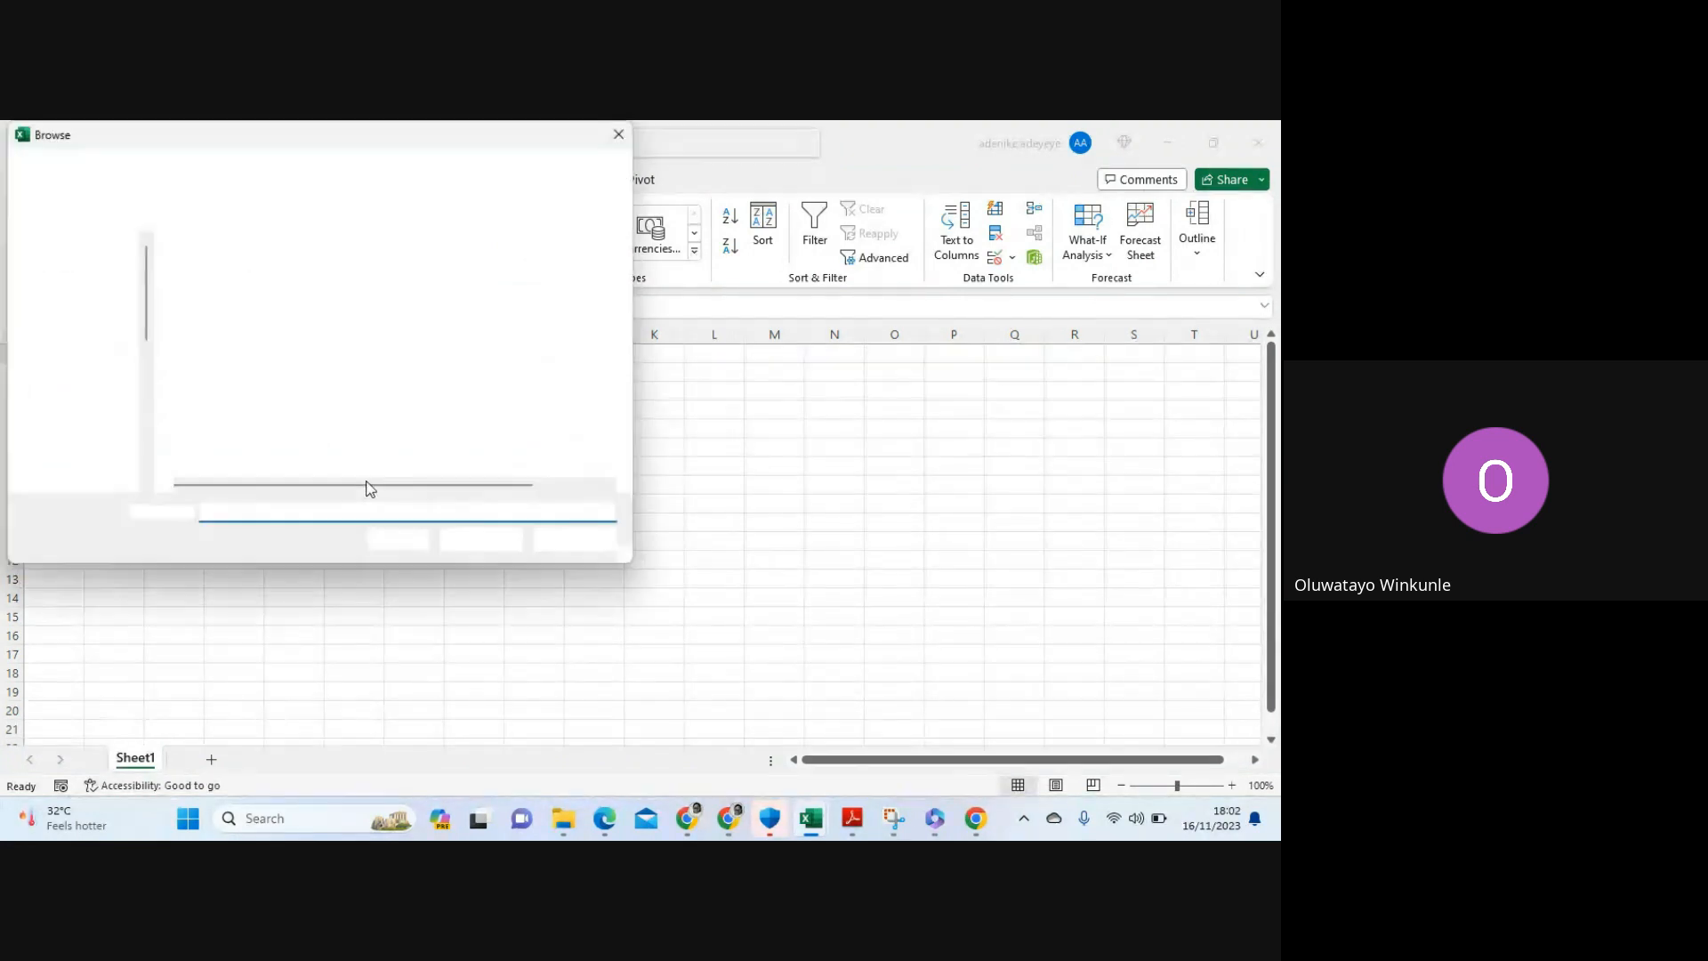
pyautogui.doubleClick(192, 329)
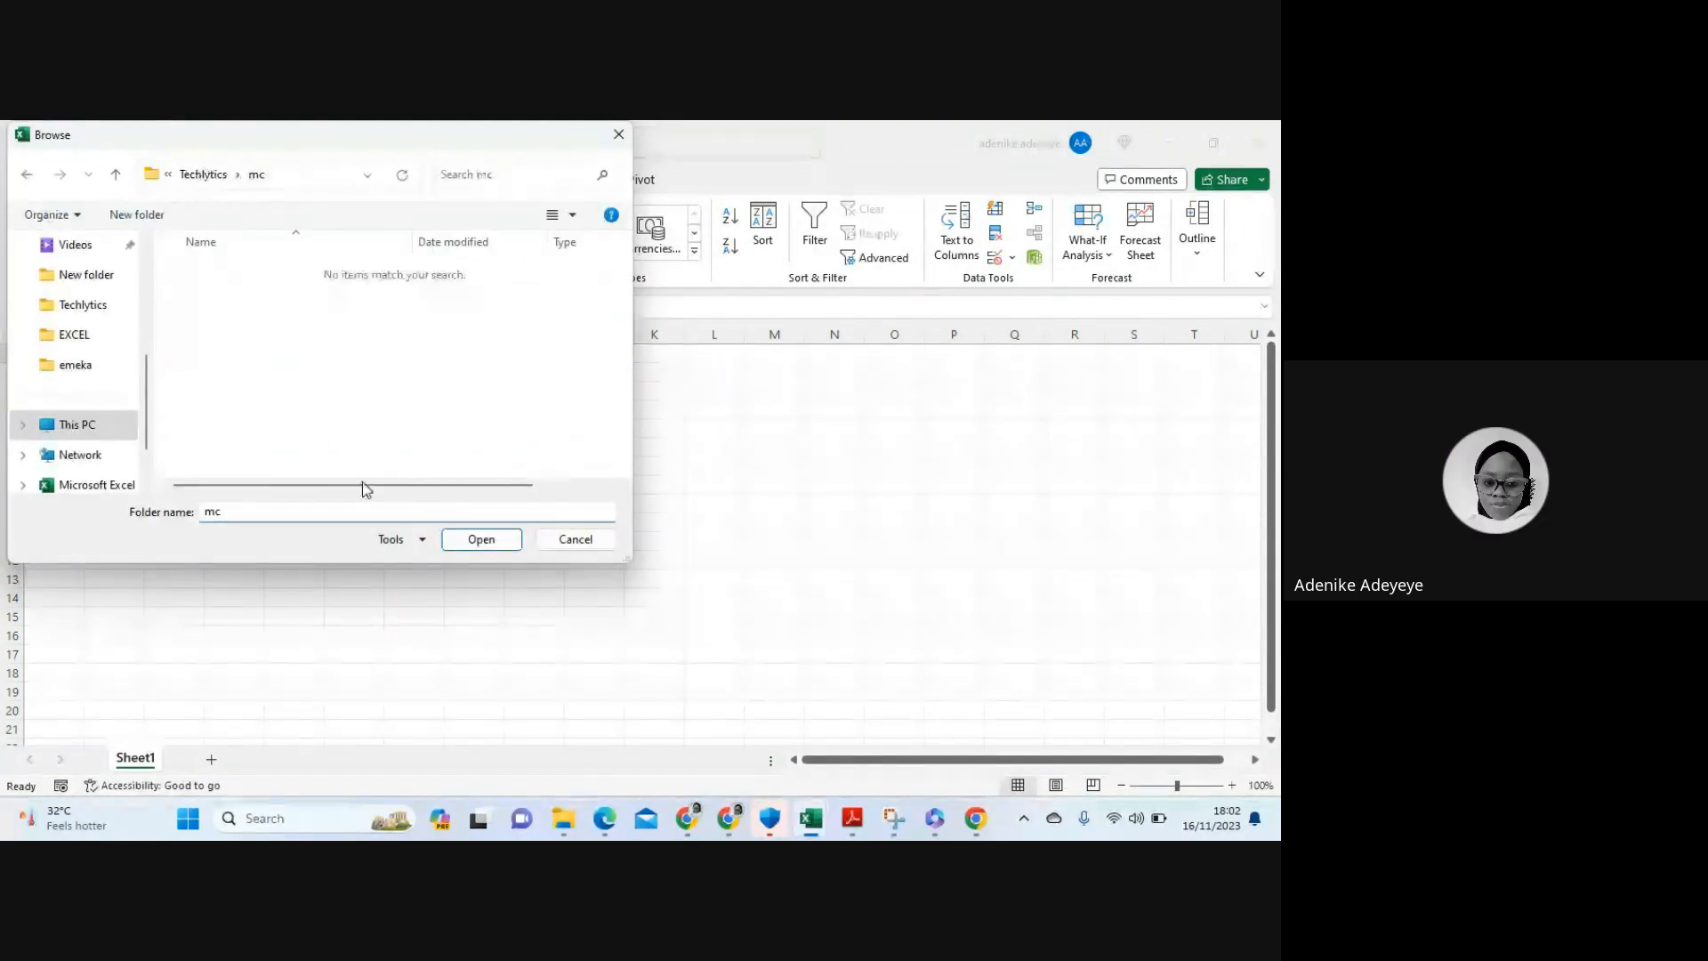
pyautogui.click(480, 540)
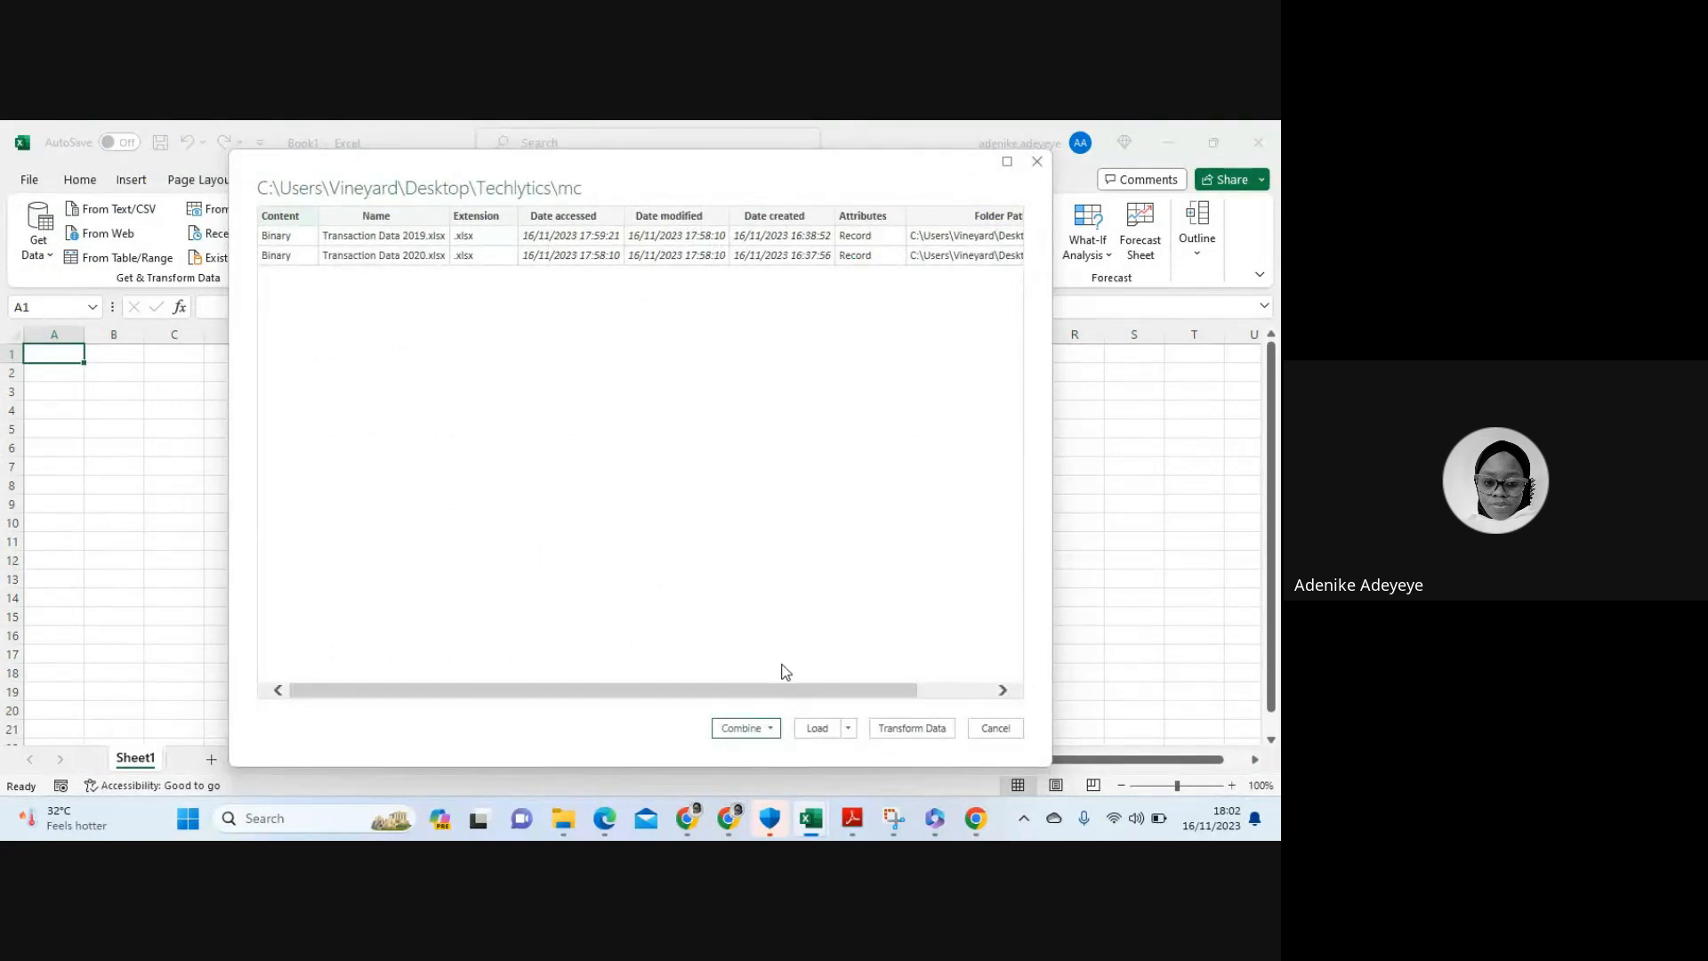
pyautogui.click(911, 735)
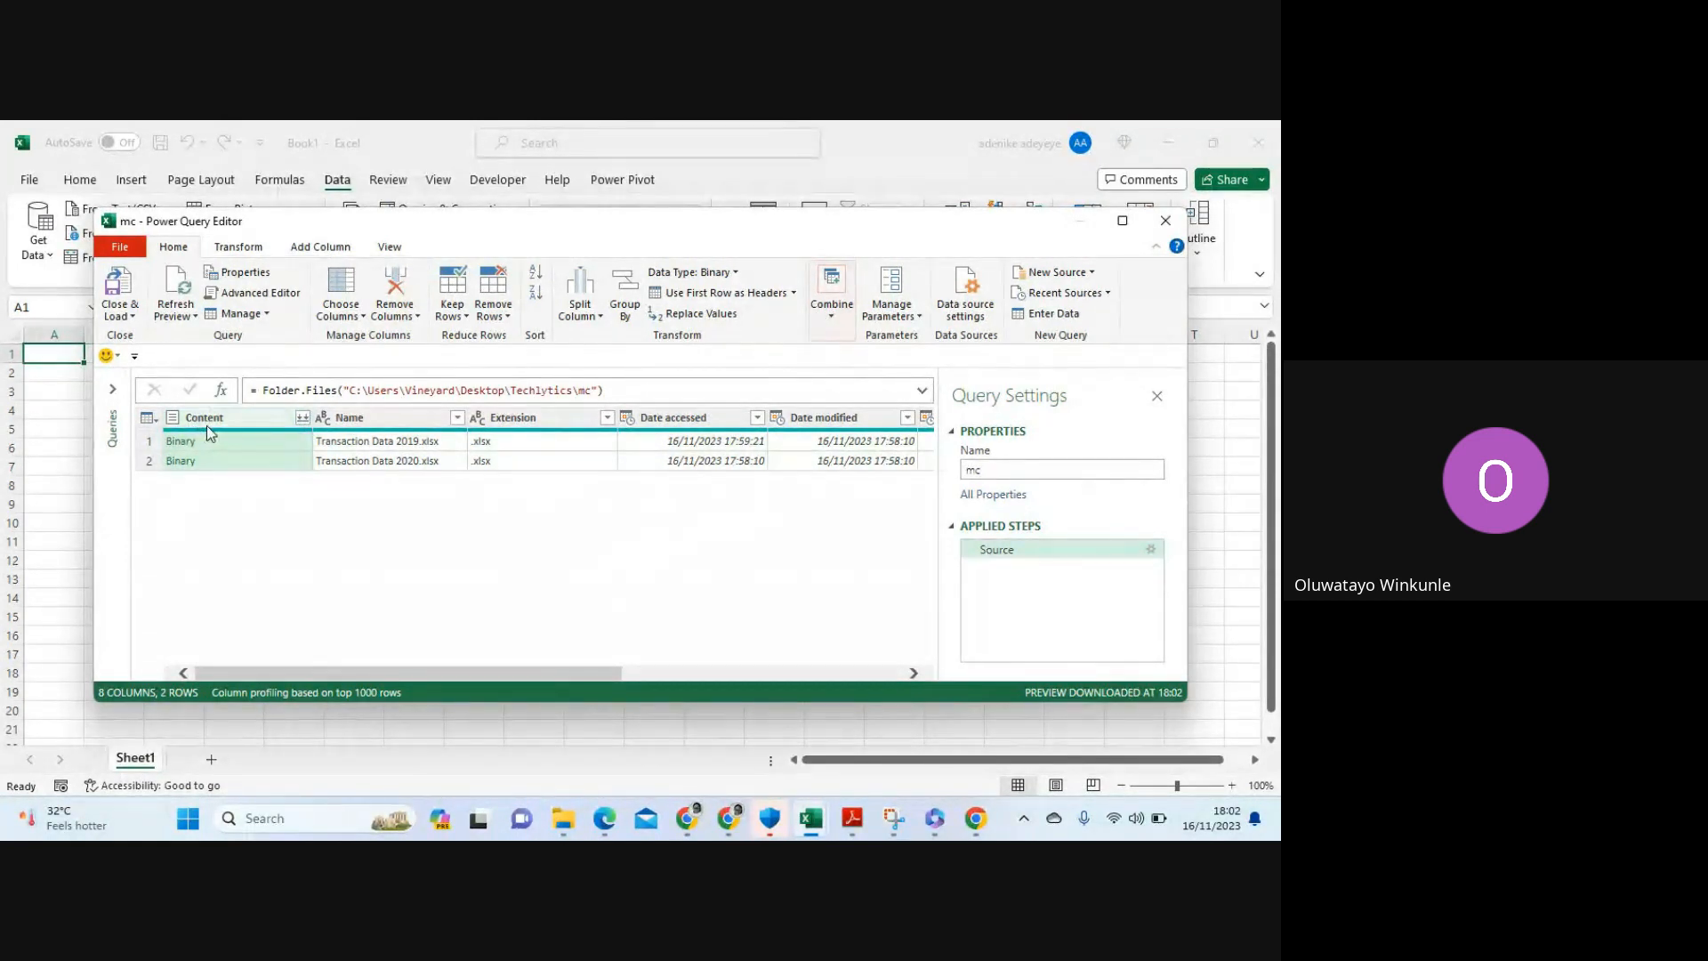
# Combine the files from the Content column, using Sheet1 of the first file as the sample object
pyautogui.click(302, 420)
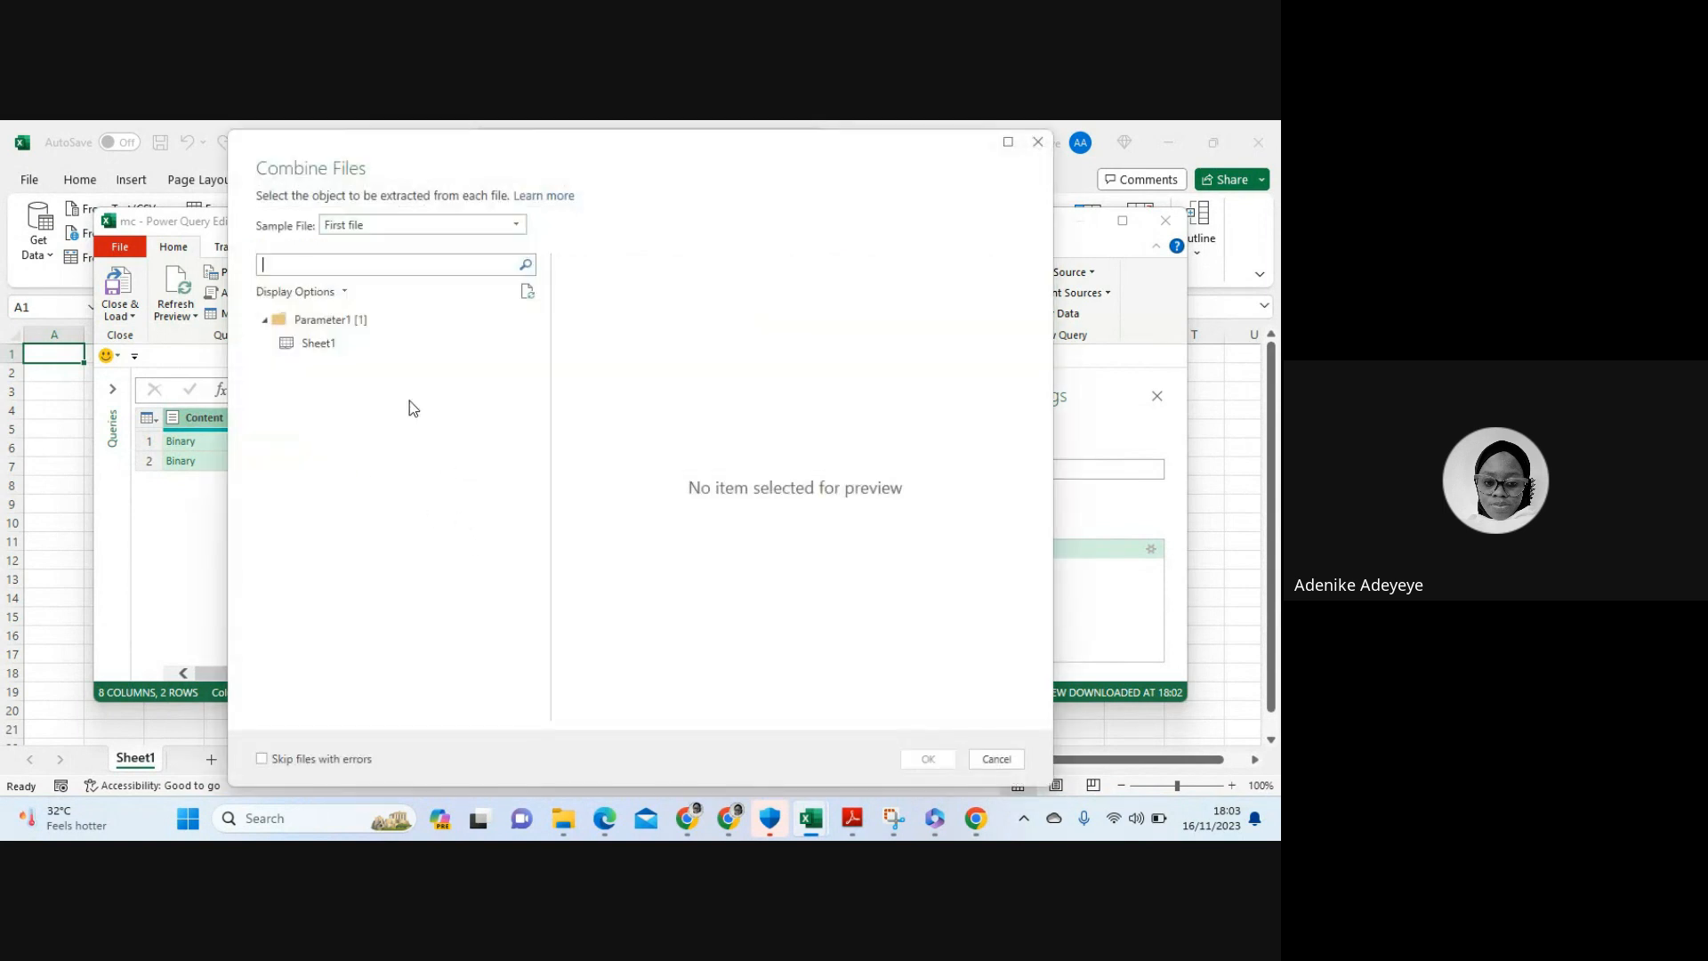
pyautogui.click(340, 343)
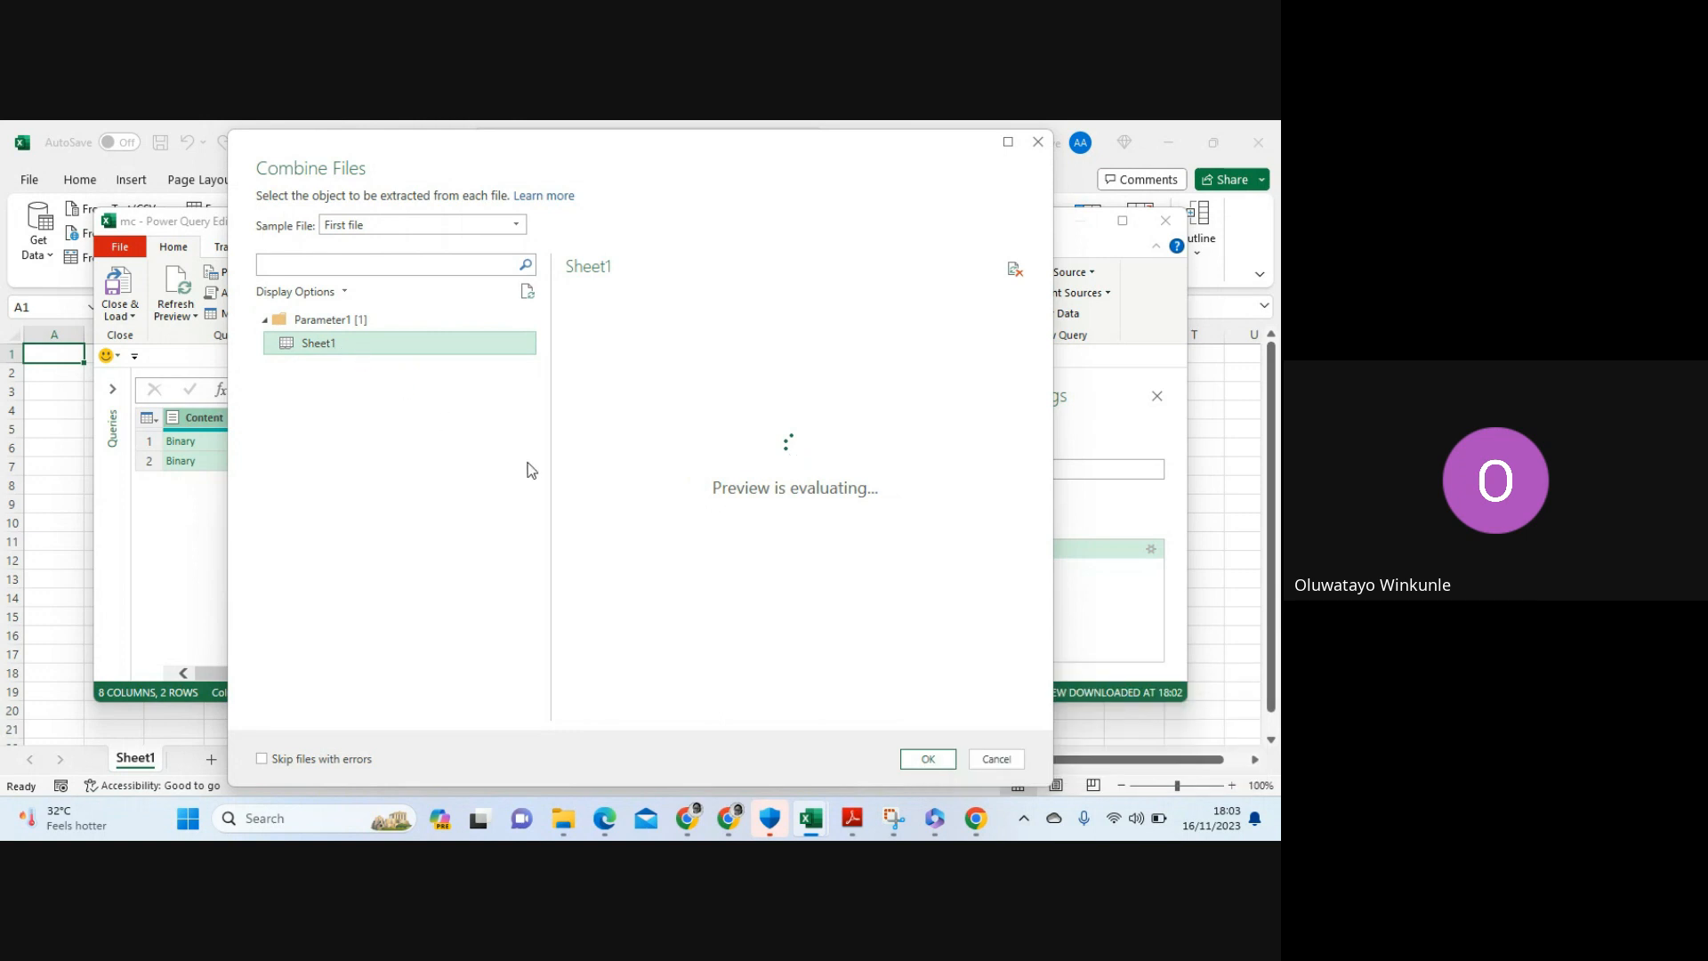
pyautogui.click(925, 759)
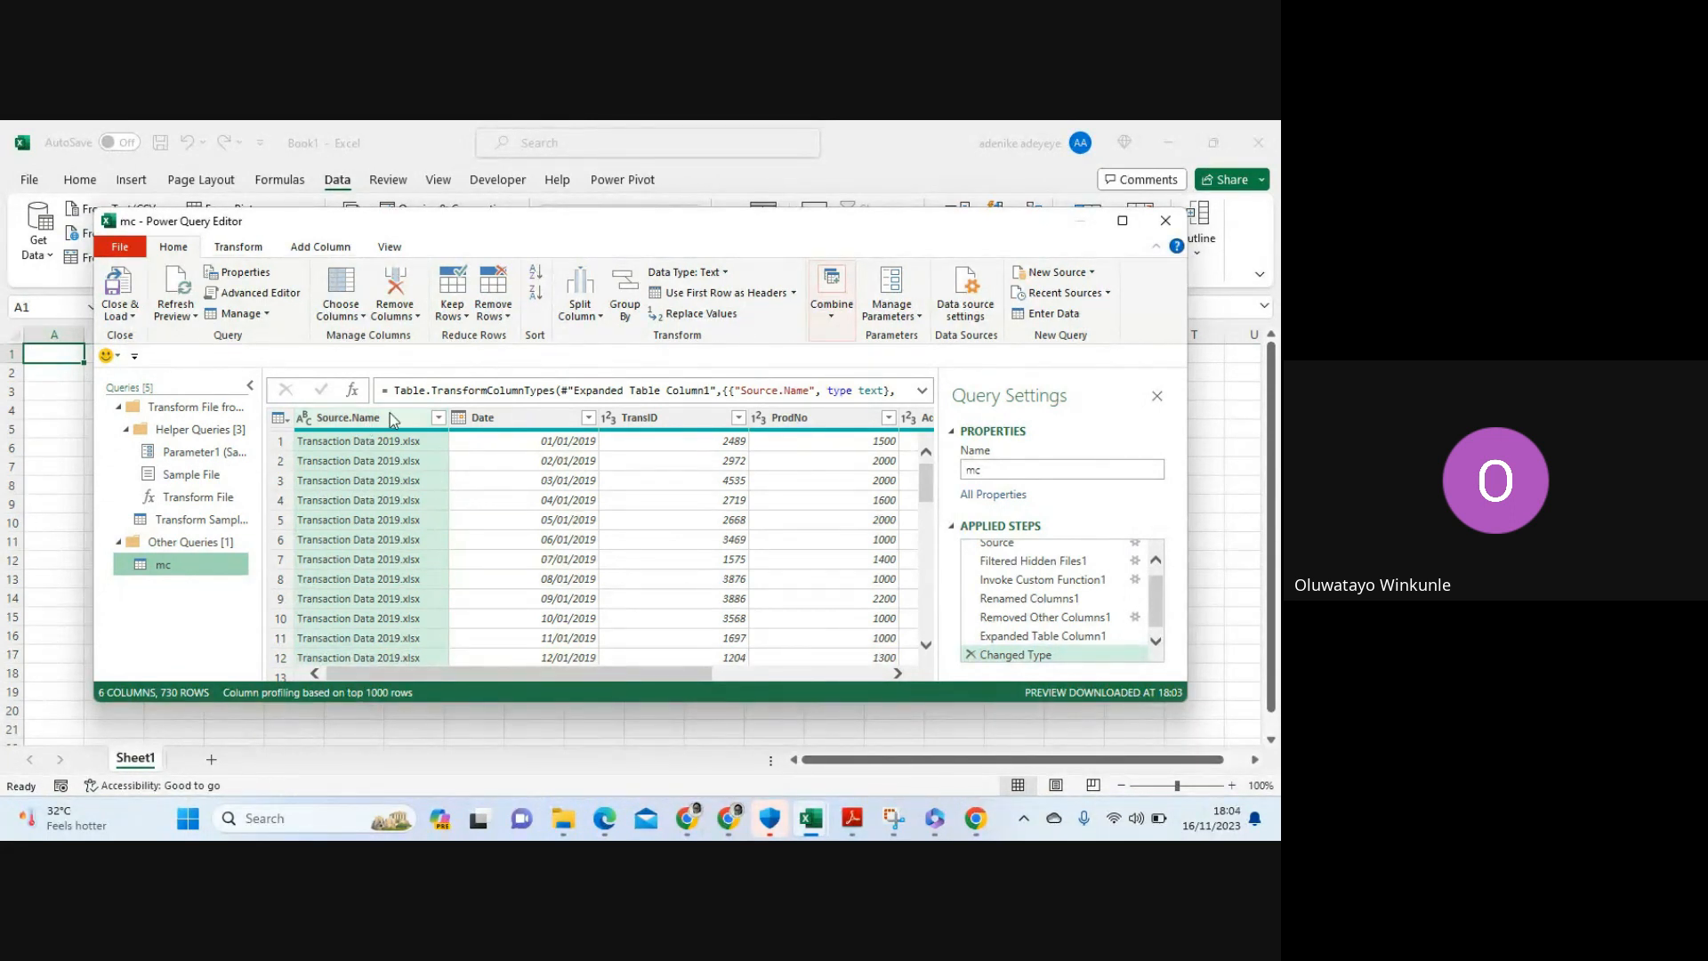
# Remove the Source.Name column from the mc query and change the Amount column's data type to Currency
pyautogui.rightClick(442, 420)
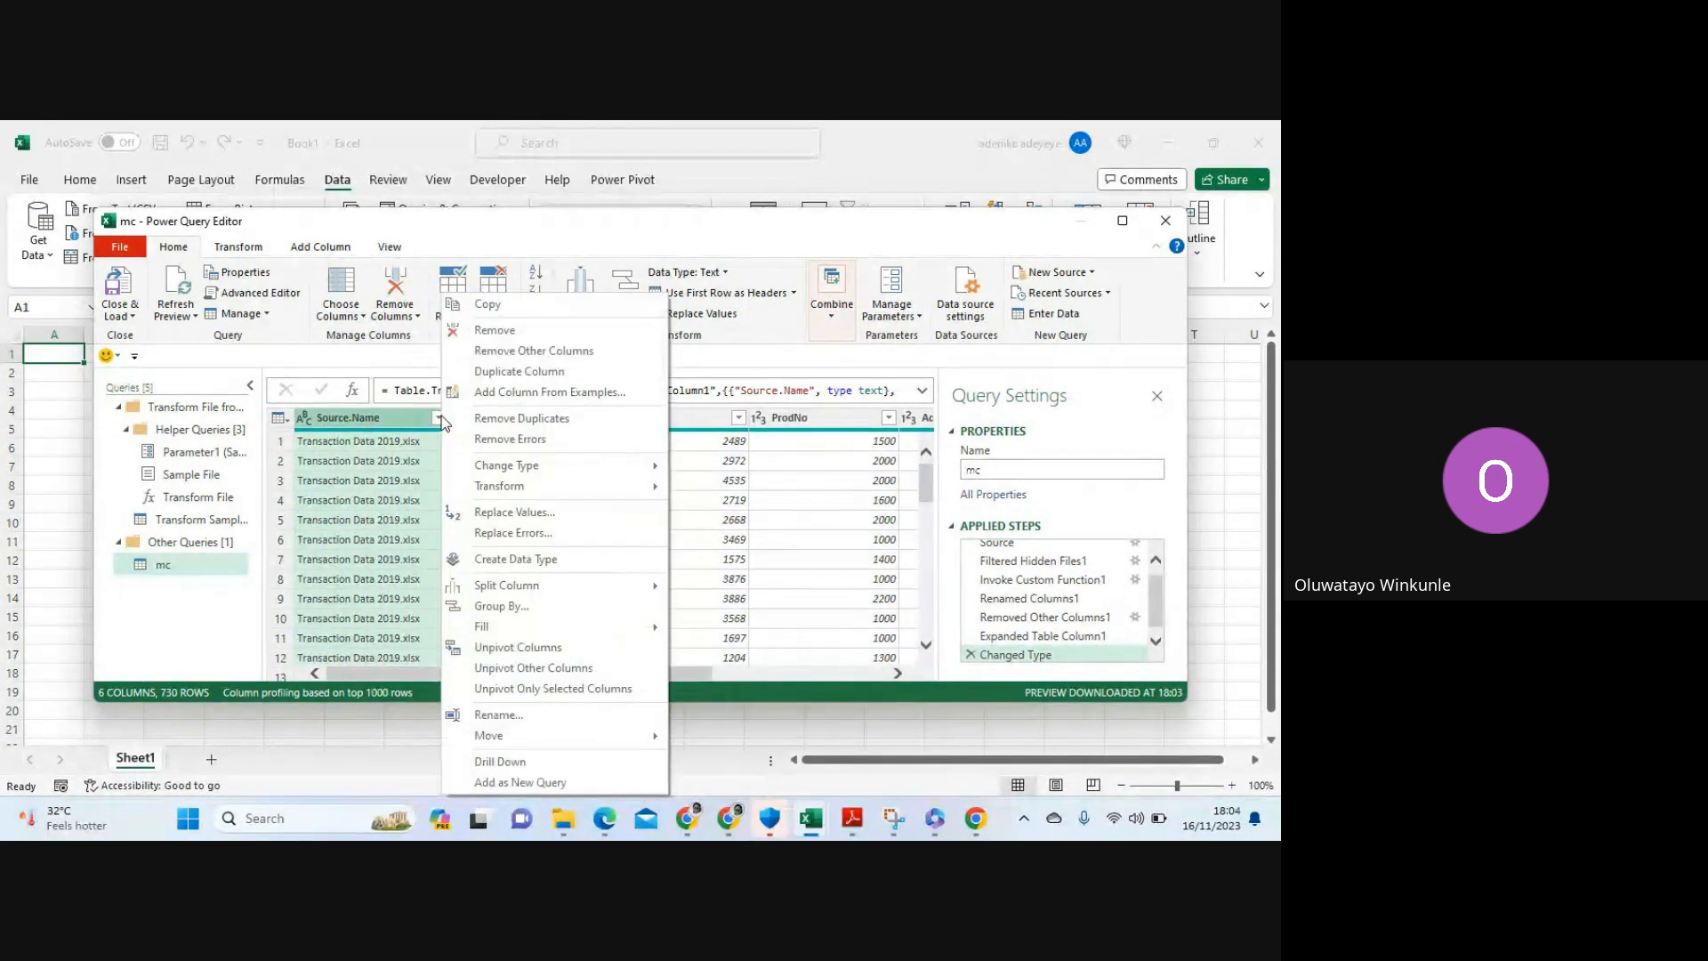
pyautogui.click(499, 332)
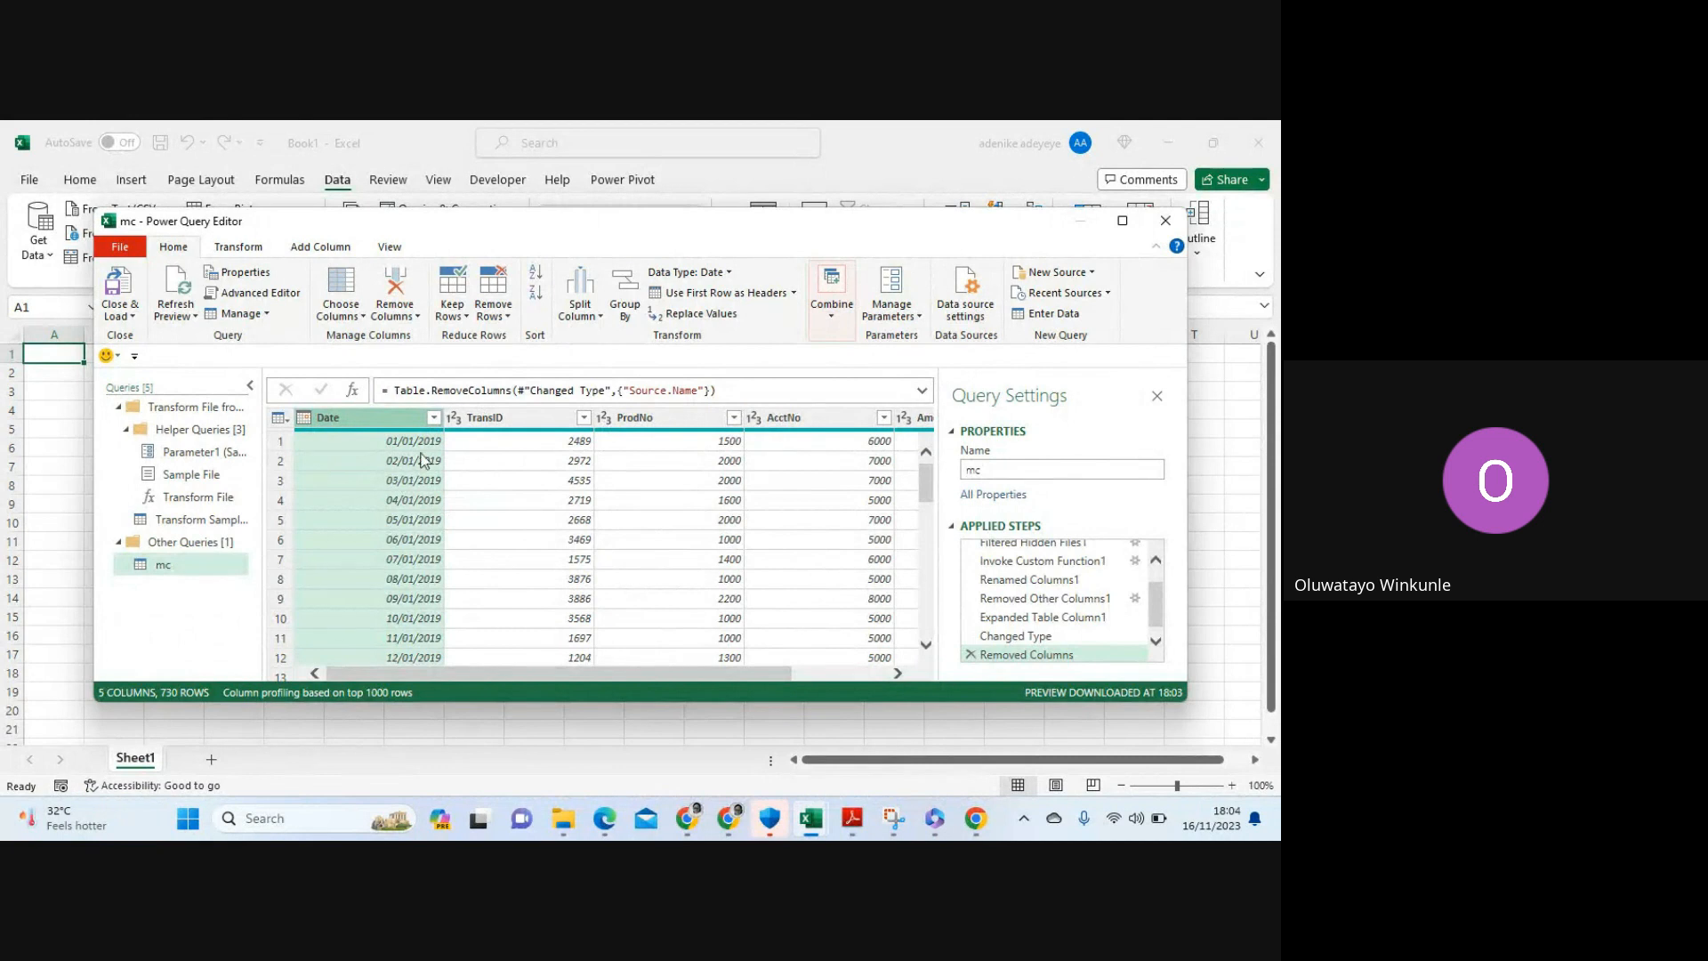
pyautogui.click(897, 674)
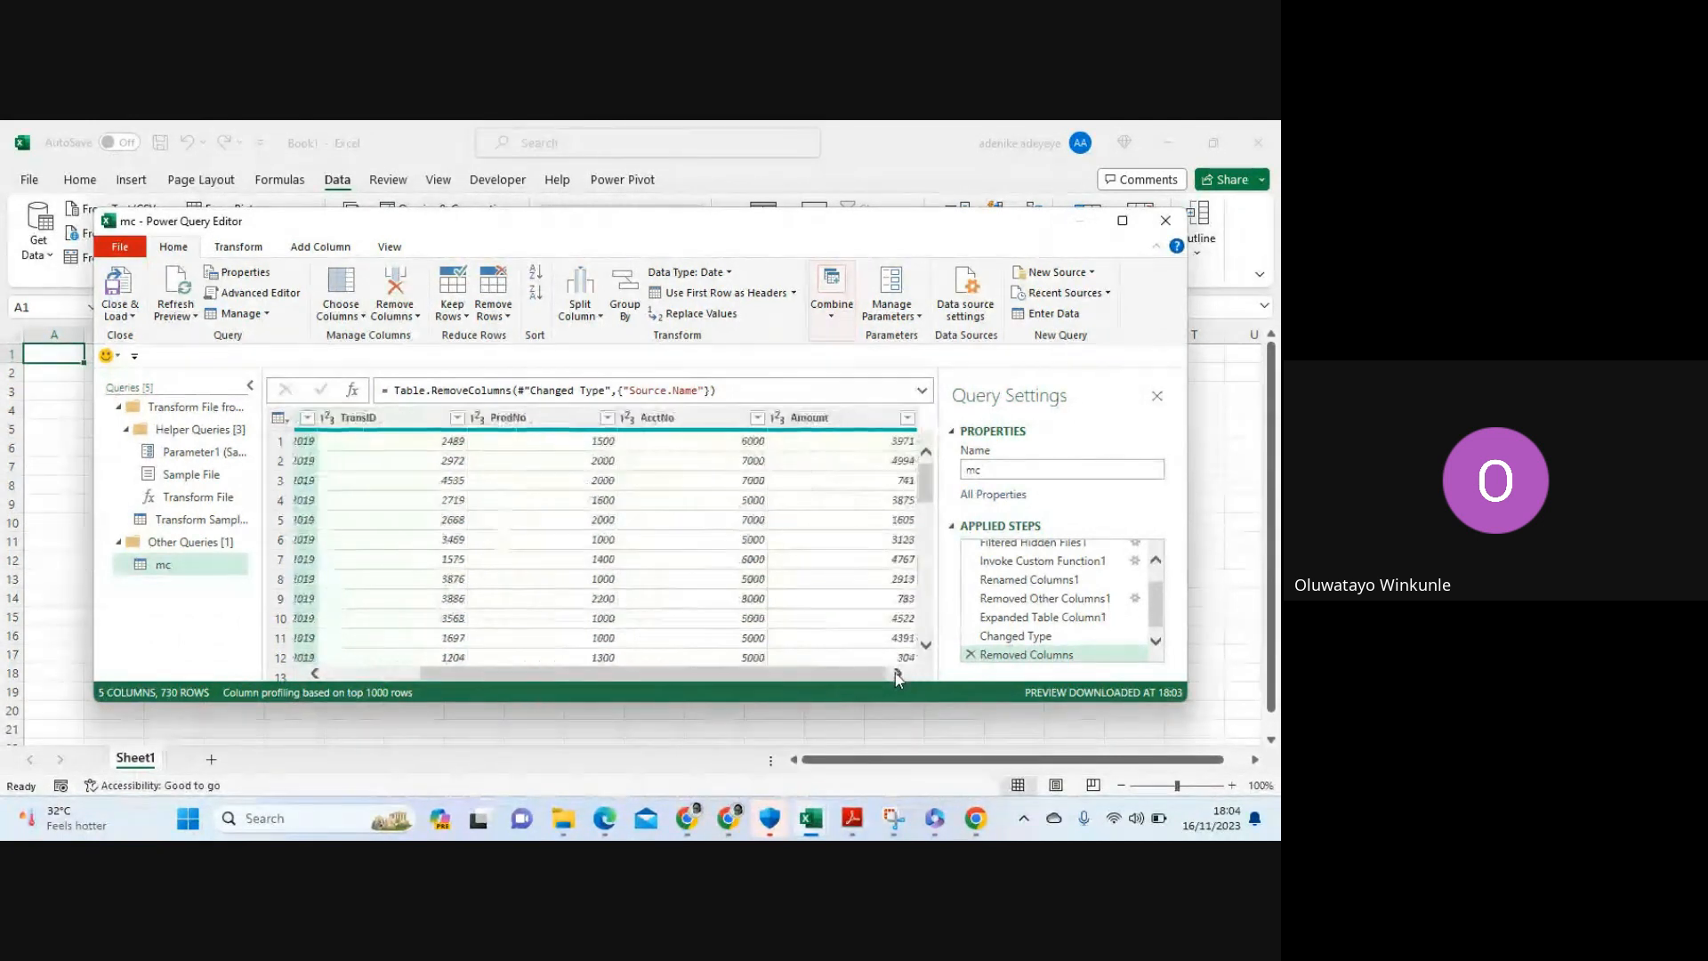
pyautogui.click(907, 417)
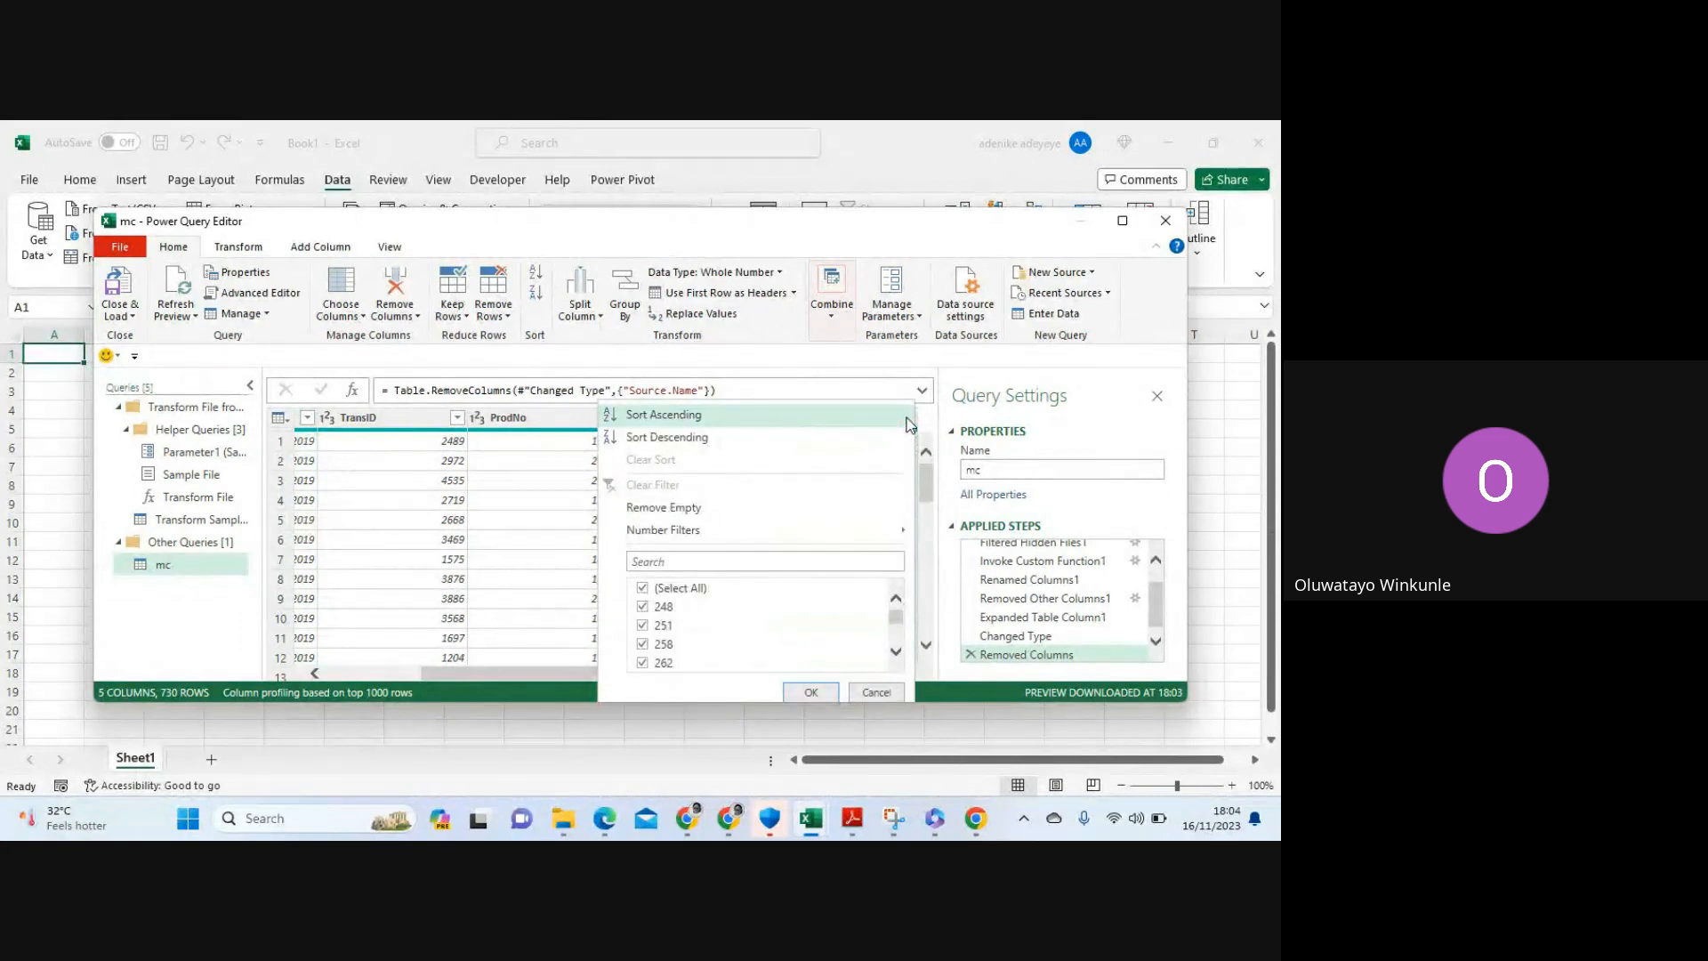
pyautogui.click(532, 496)
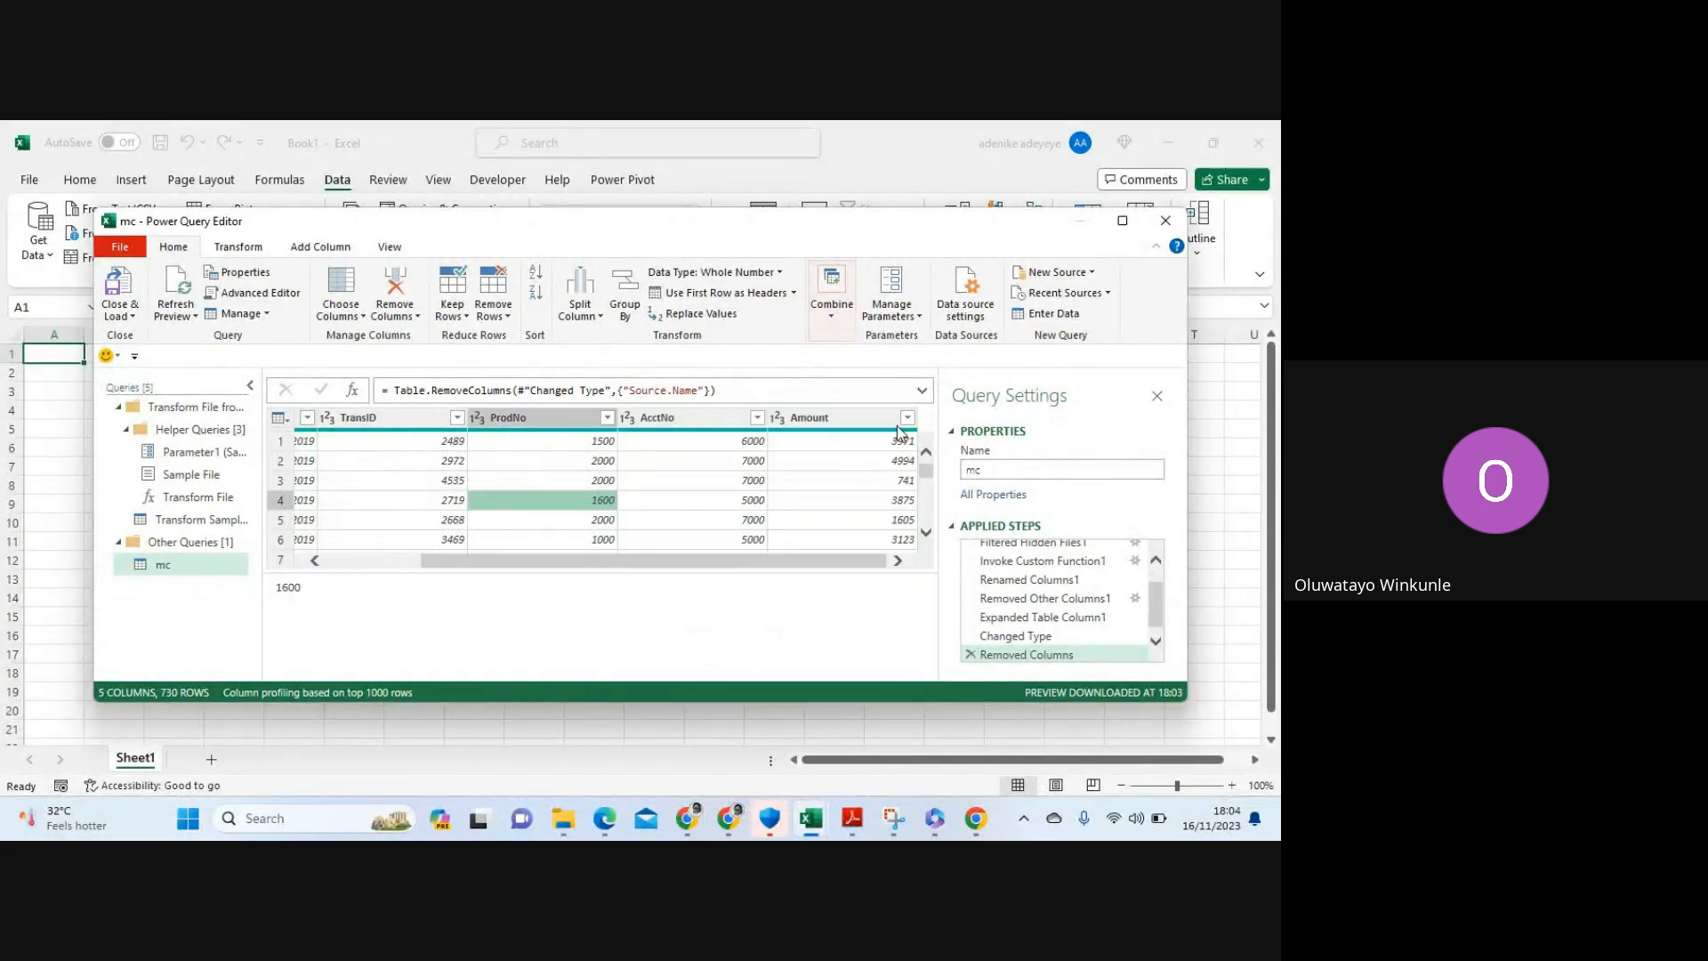
pyautogui.click(787, 425)
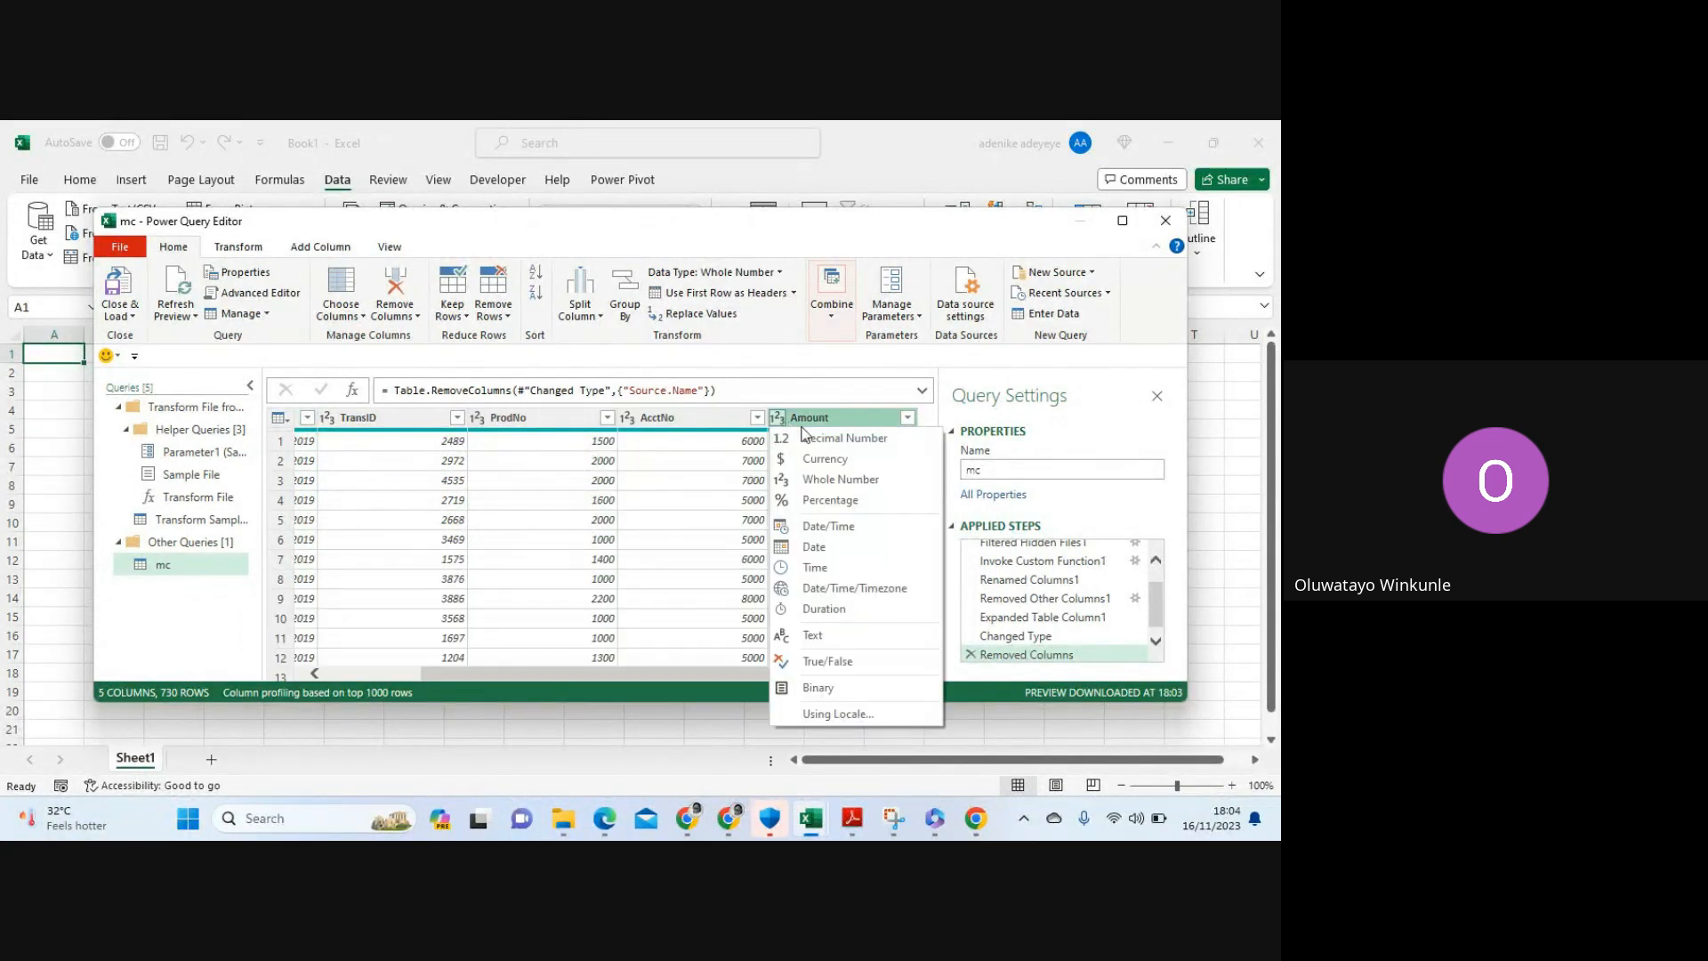
pyautogui.click(826, 467)
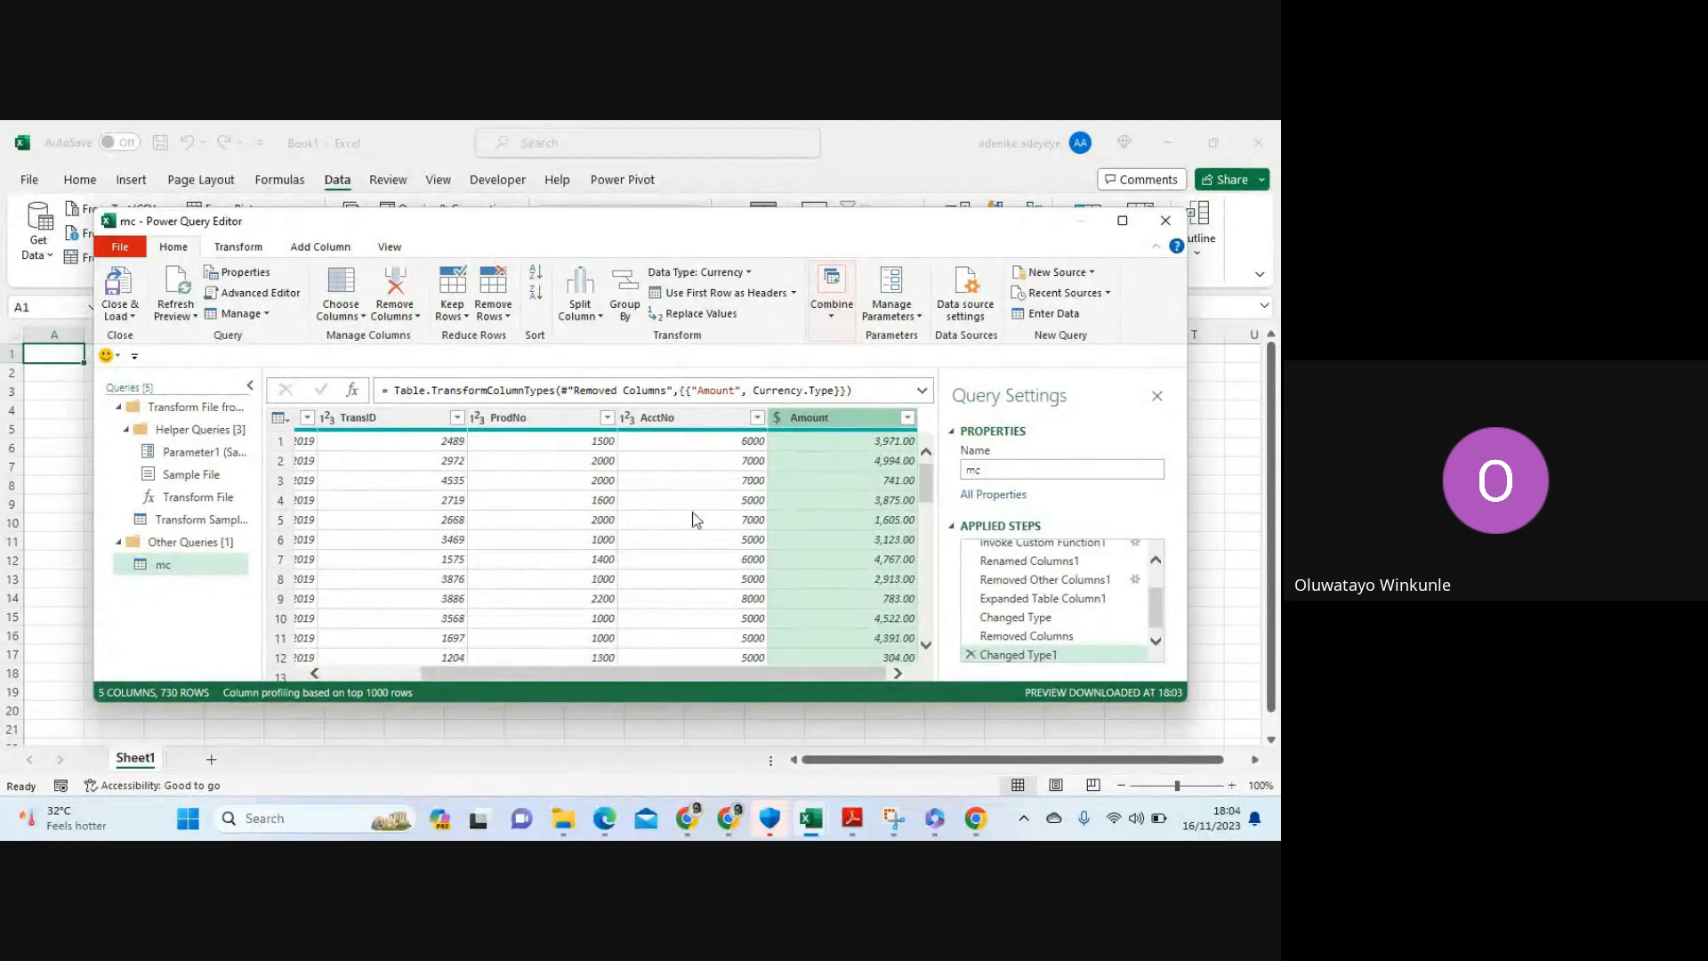
# Load the mc query as a table on a new worksheet and add the data to the Data Model
pyautogui.click(131, 317)
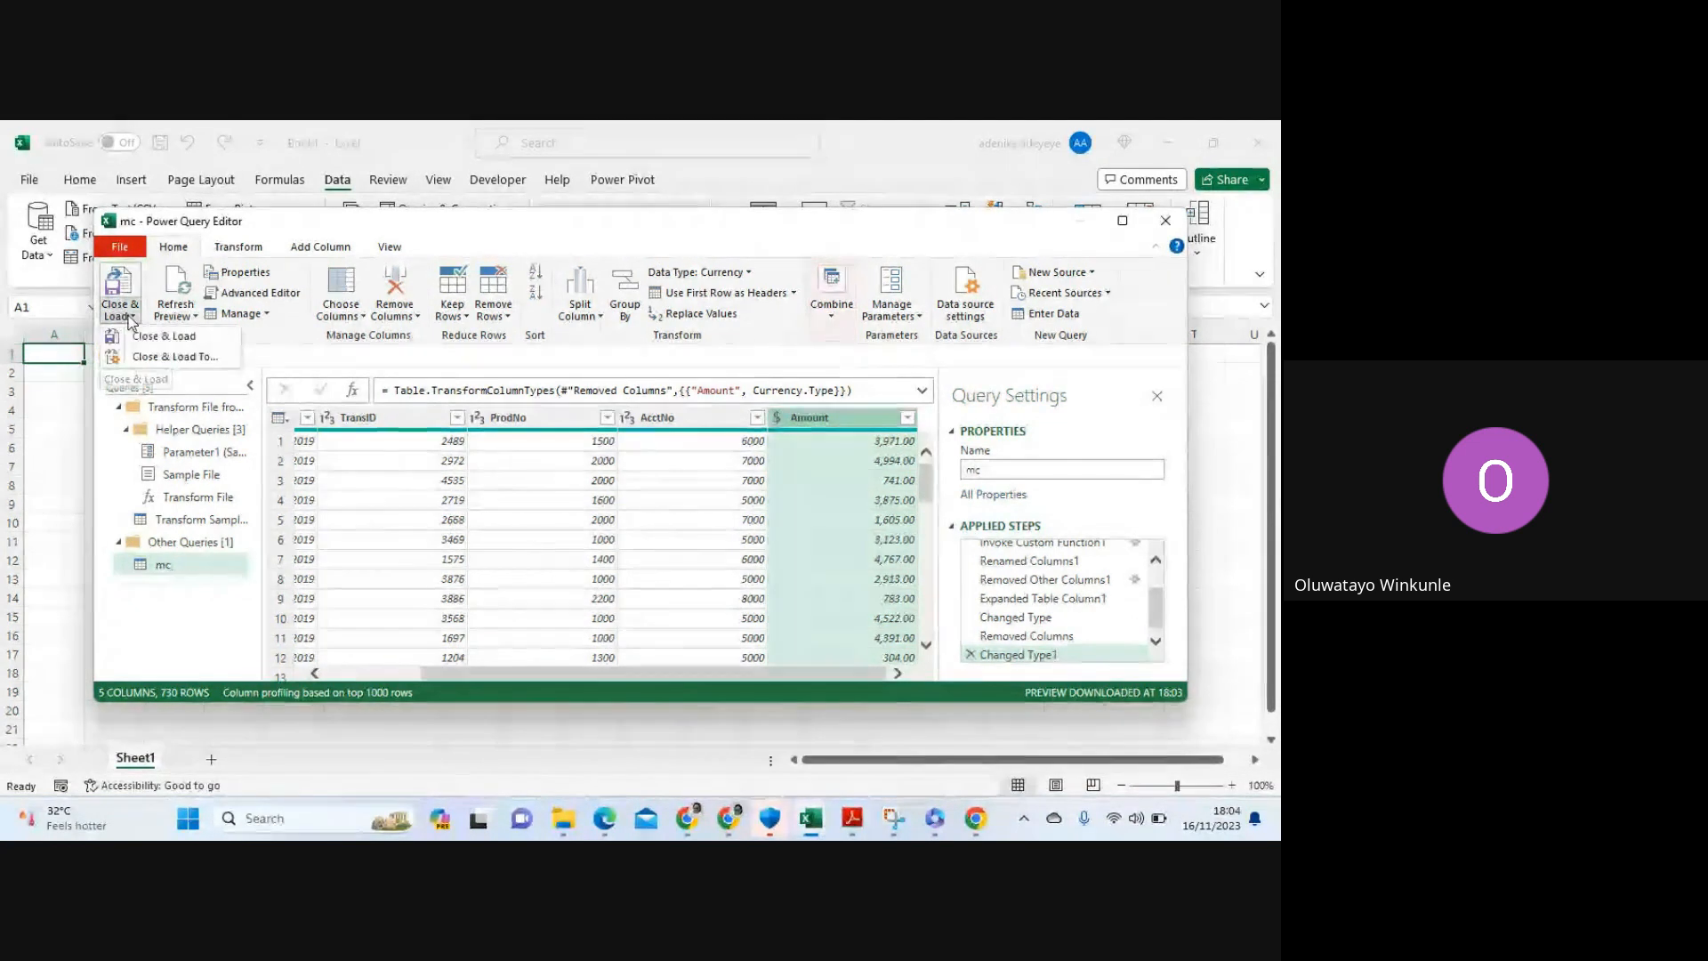
pyautogui.click(157, 336)
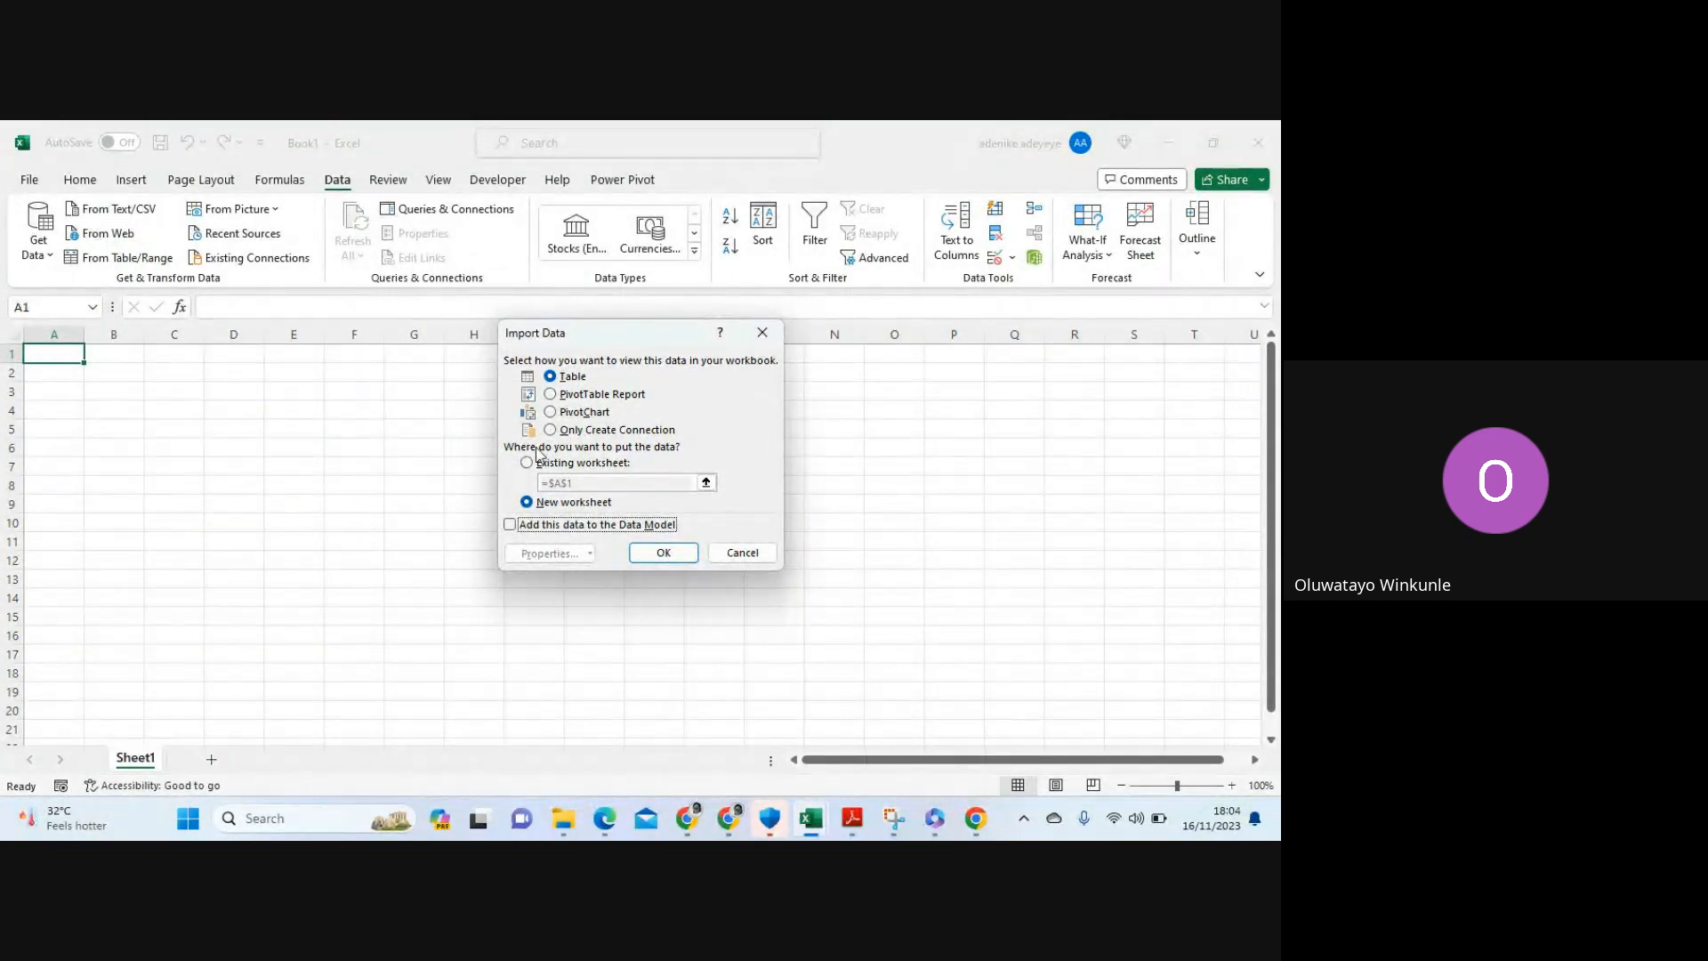
pyautogui.click(510, 525)
pyautogui.click(663, 554)
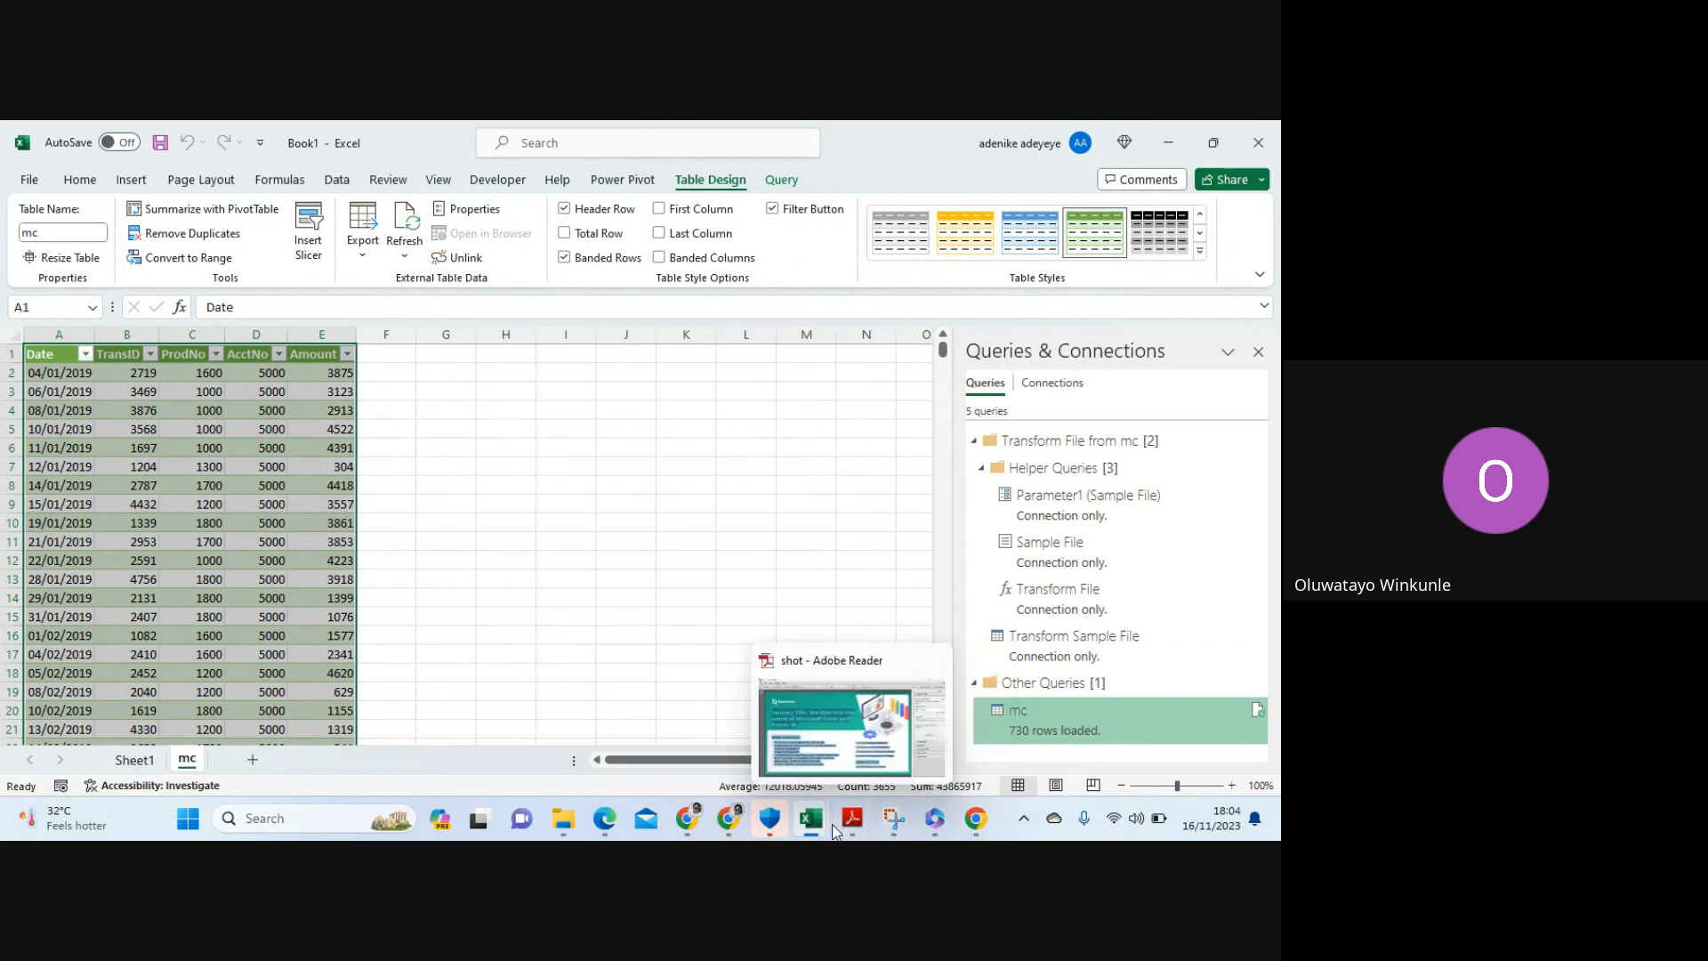
# Toggle the microphone in the Google Meet call and return to the Excel workbook
pyautogui.moveTo(820, 827)
pyautogui.moveTo(728, 828)
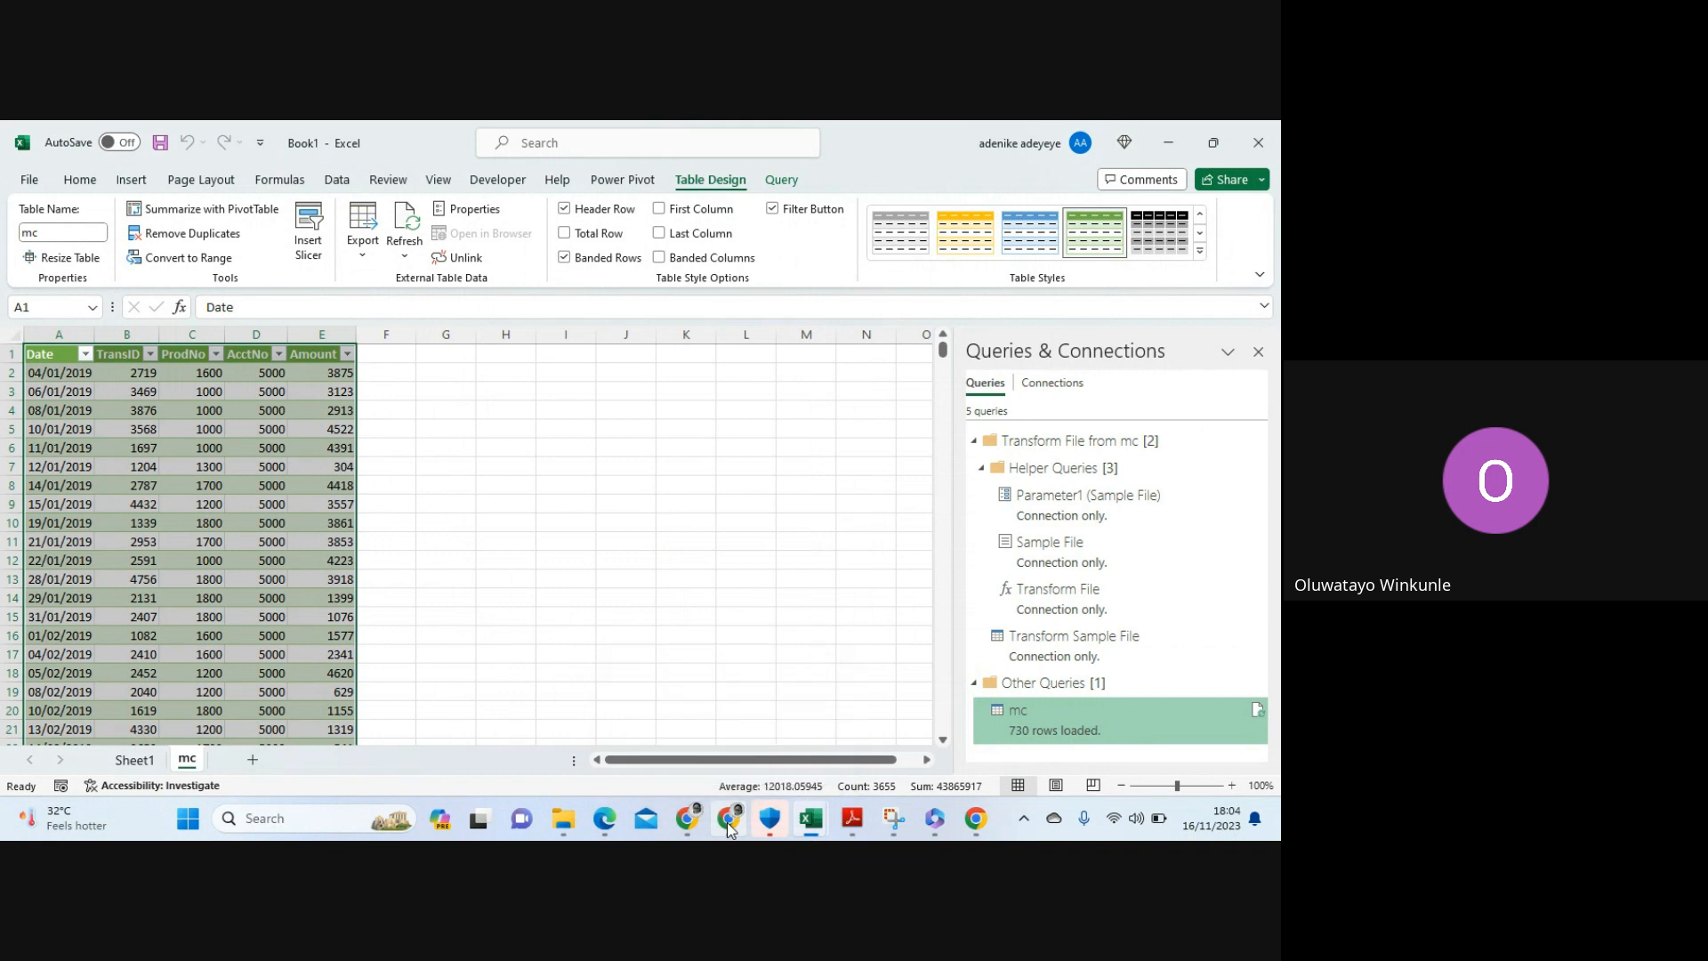
pyautogui.click(708, 726)
pyautogui.click(462, 758)
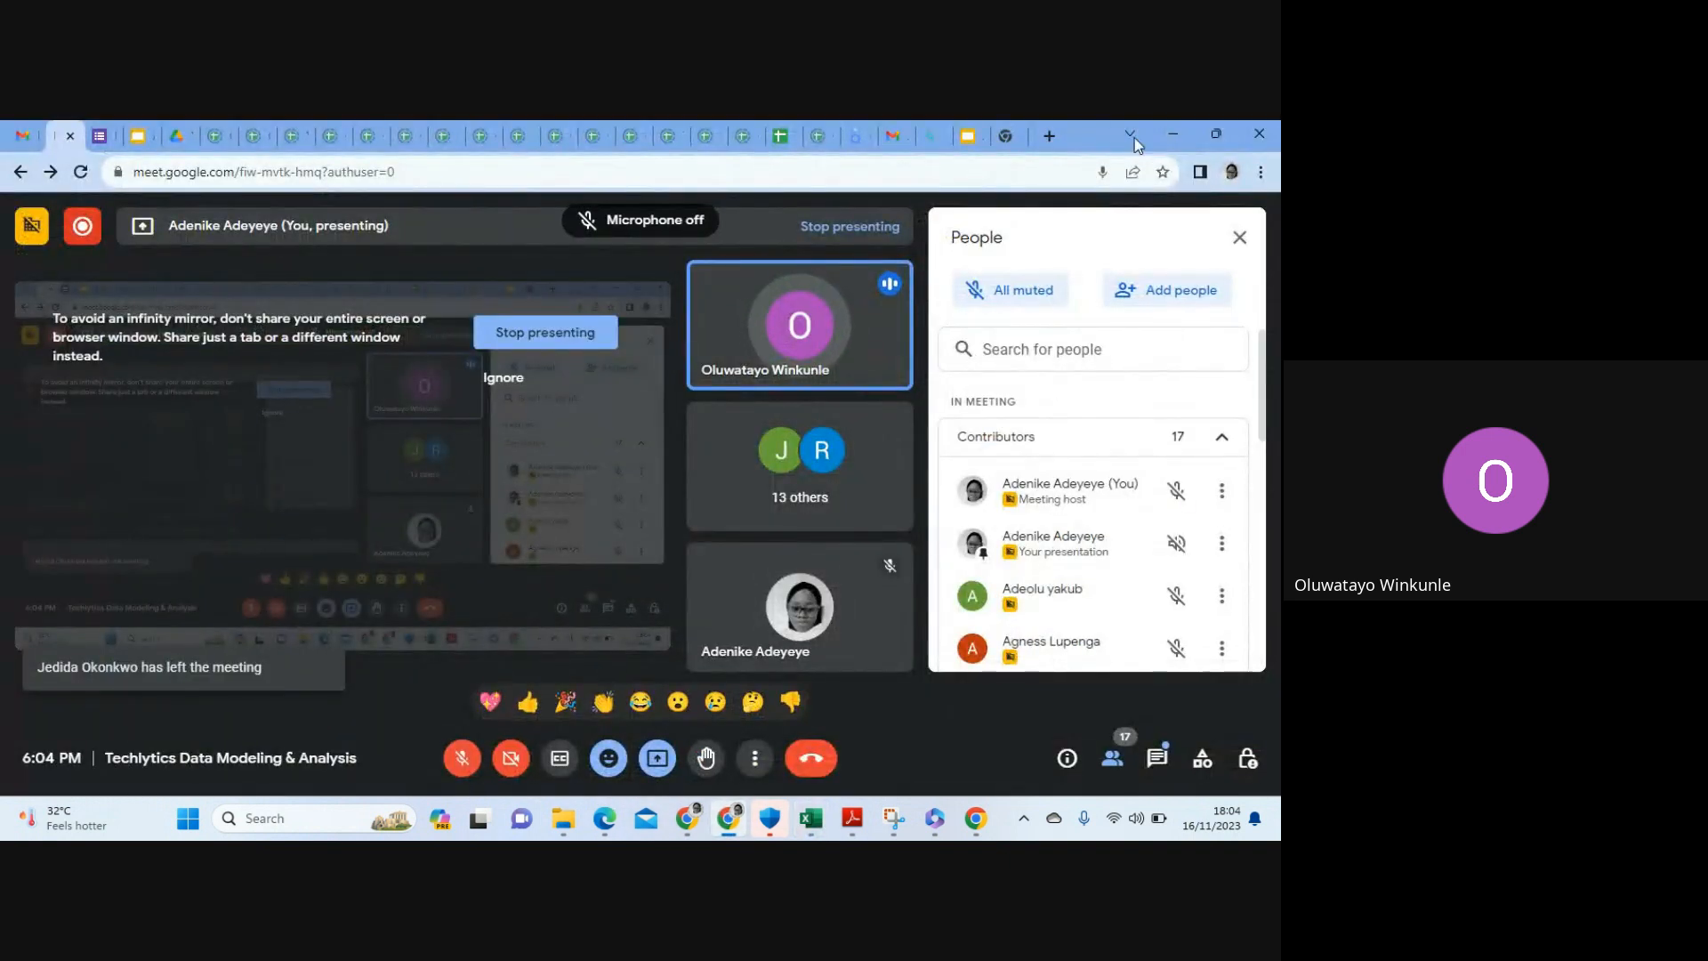
pyautogui.hotkey('alt', 'Tab')
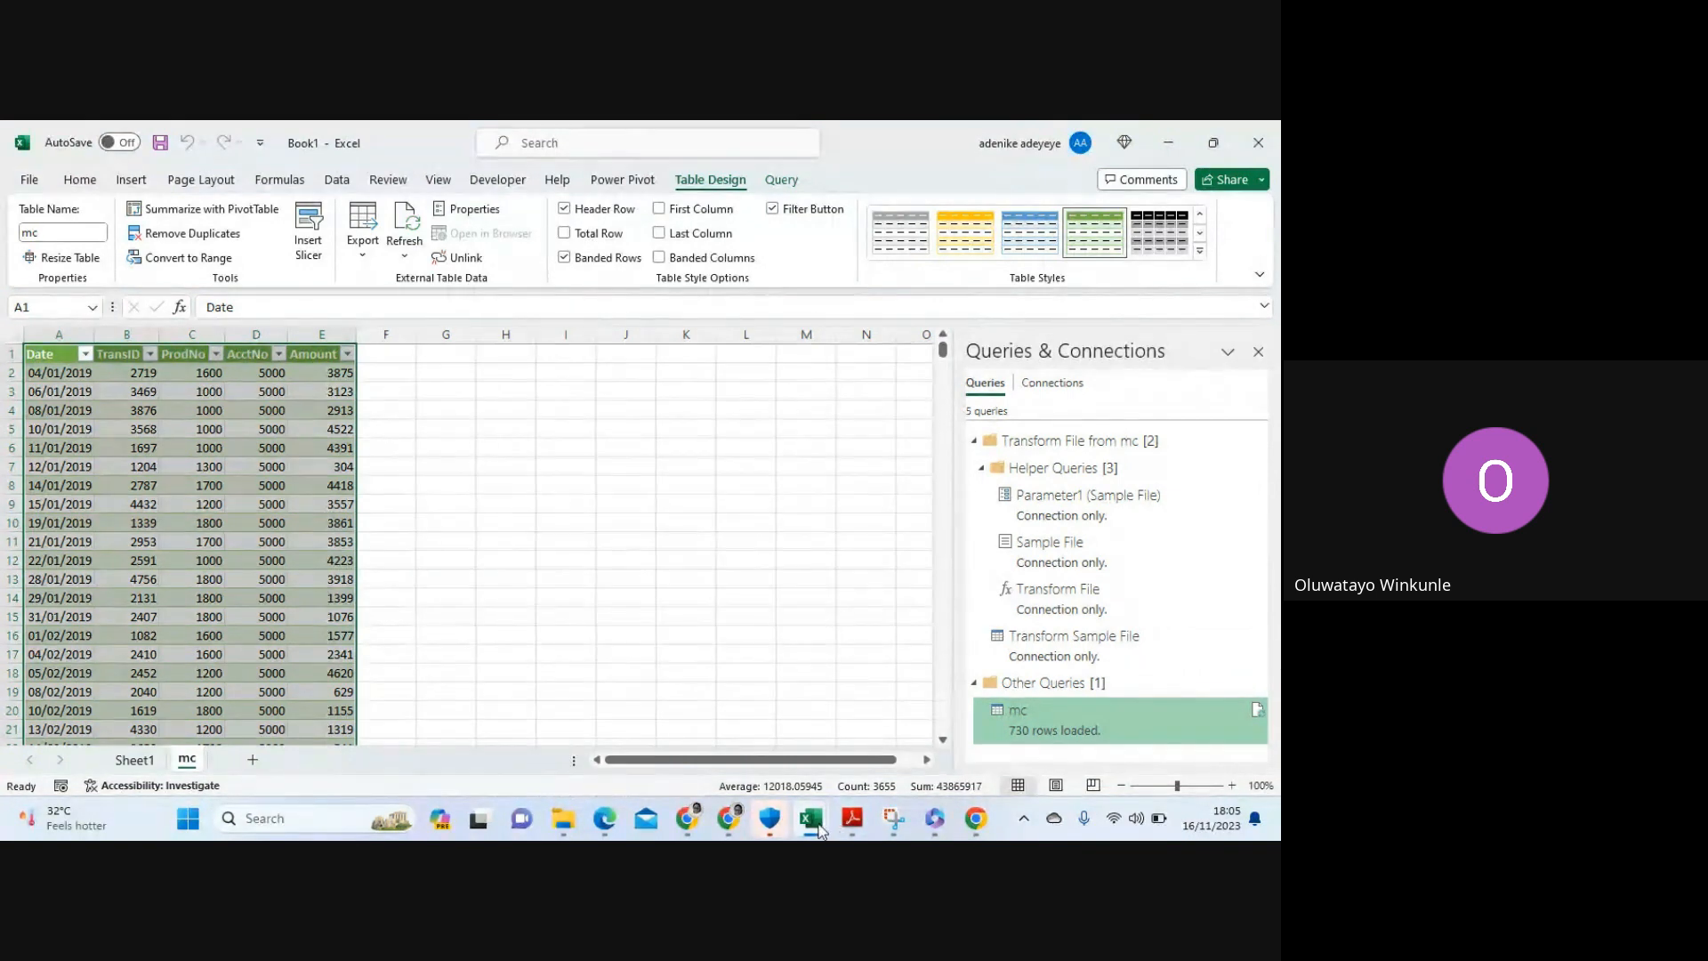
# Switch to the Shoprite Data folder on OneDrive in Chrome and download Accounts.xlsx
pyautogui.click(731, 832)
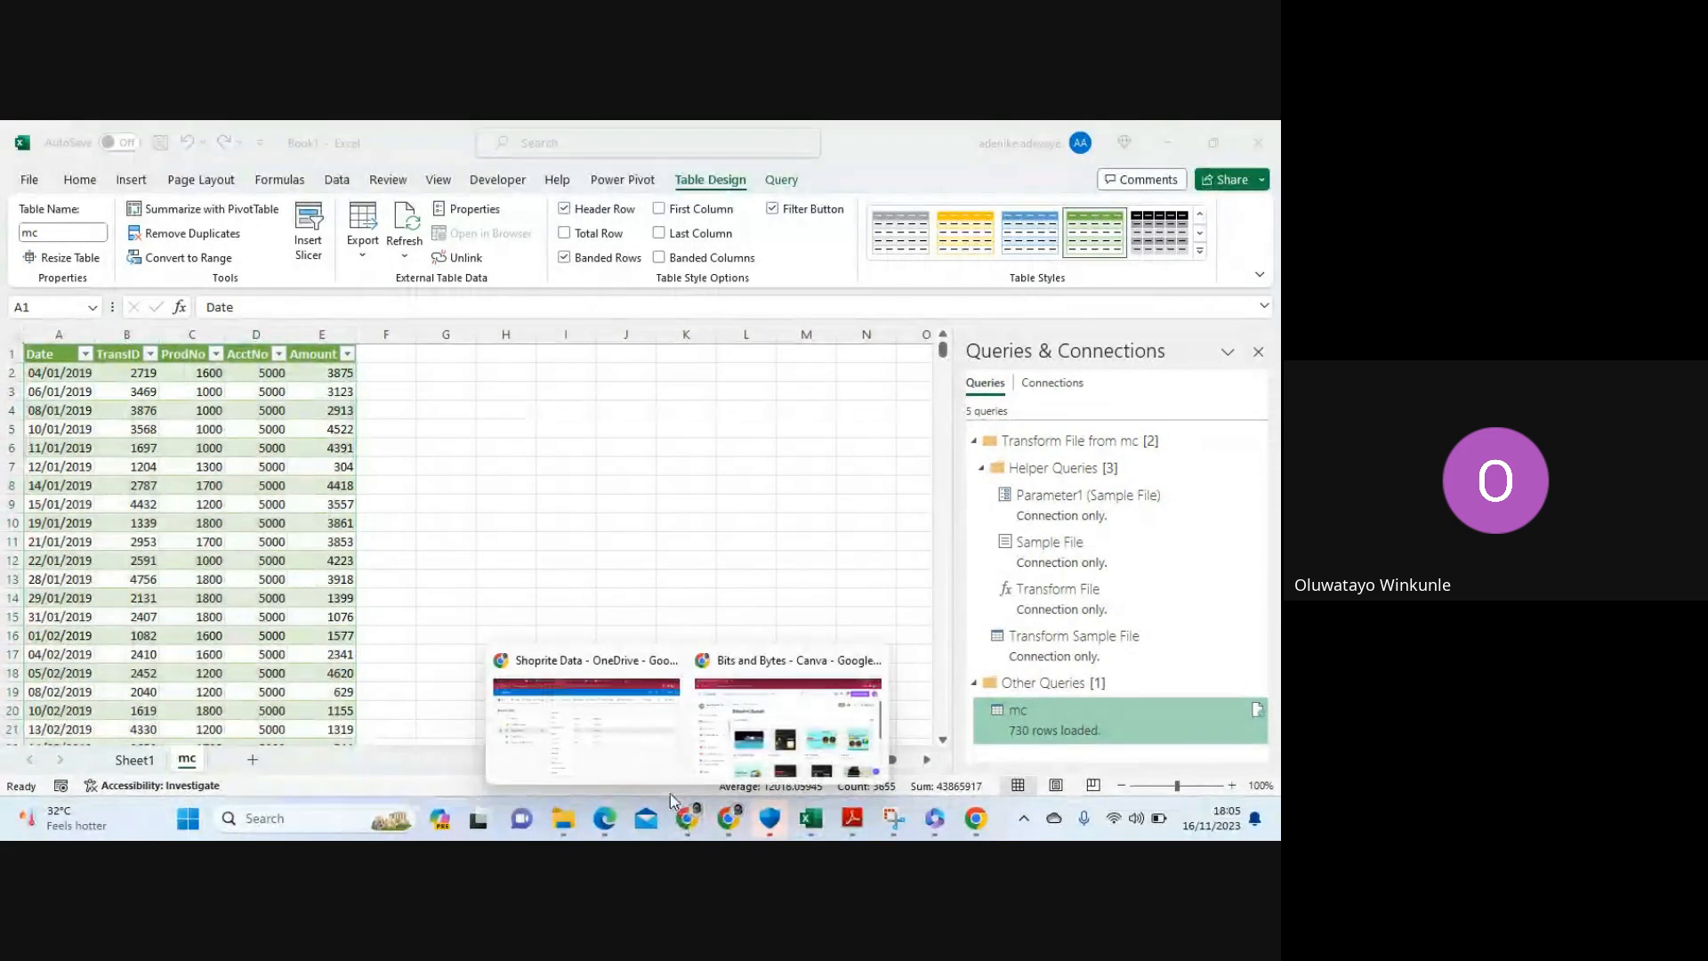
pyautogui.click(649, 765)
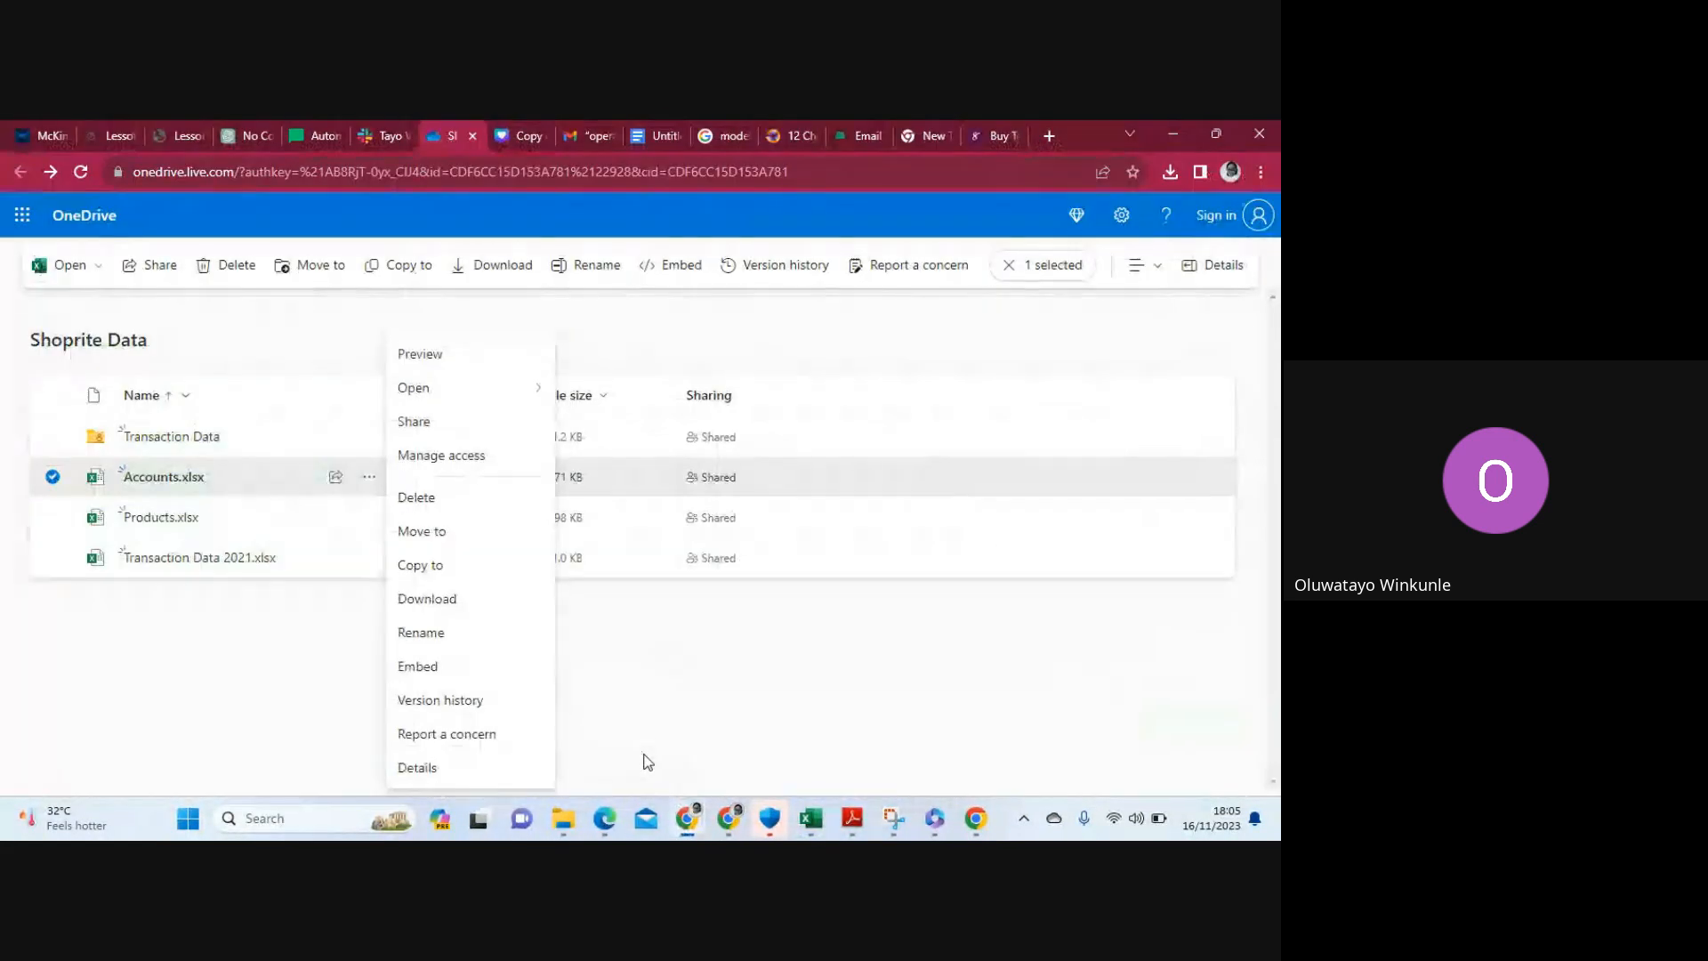
pyautogui.click(196, 627)
pyautogui.click(369, 477)
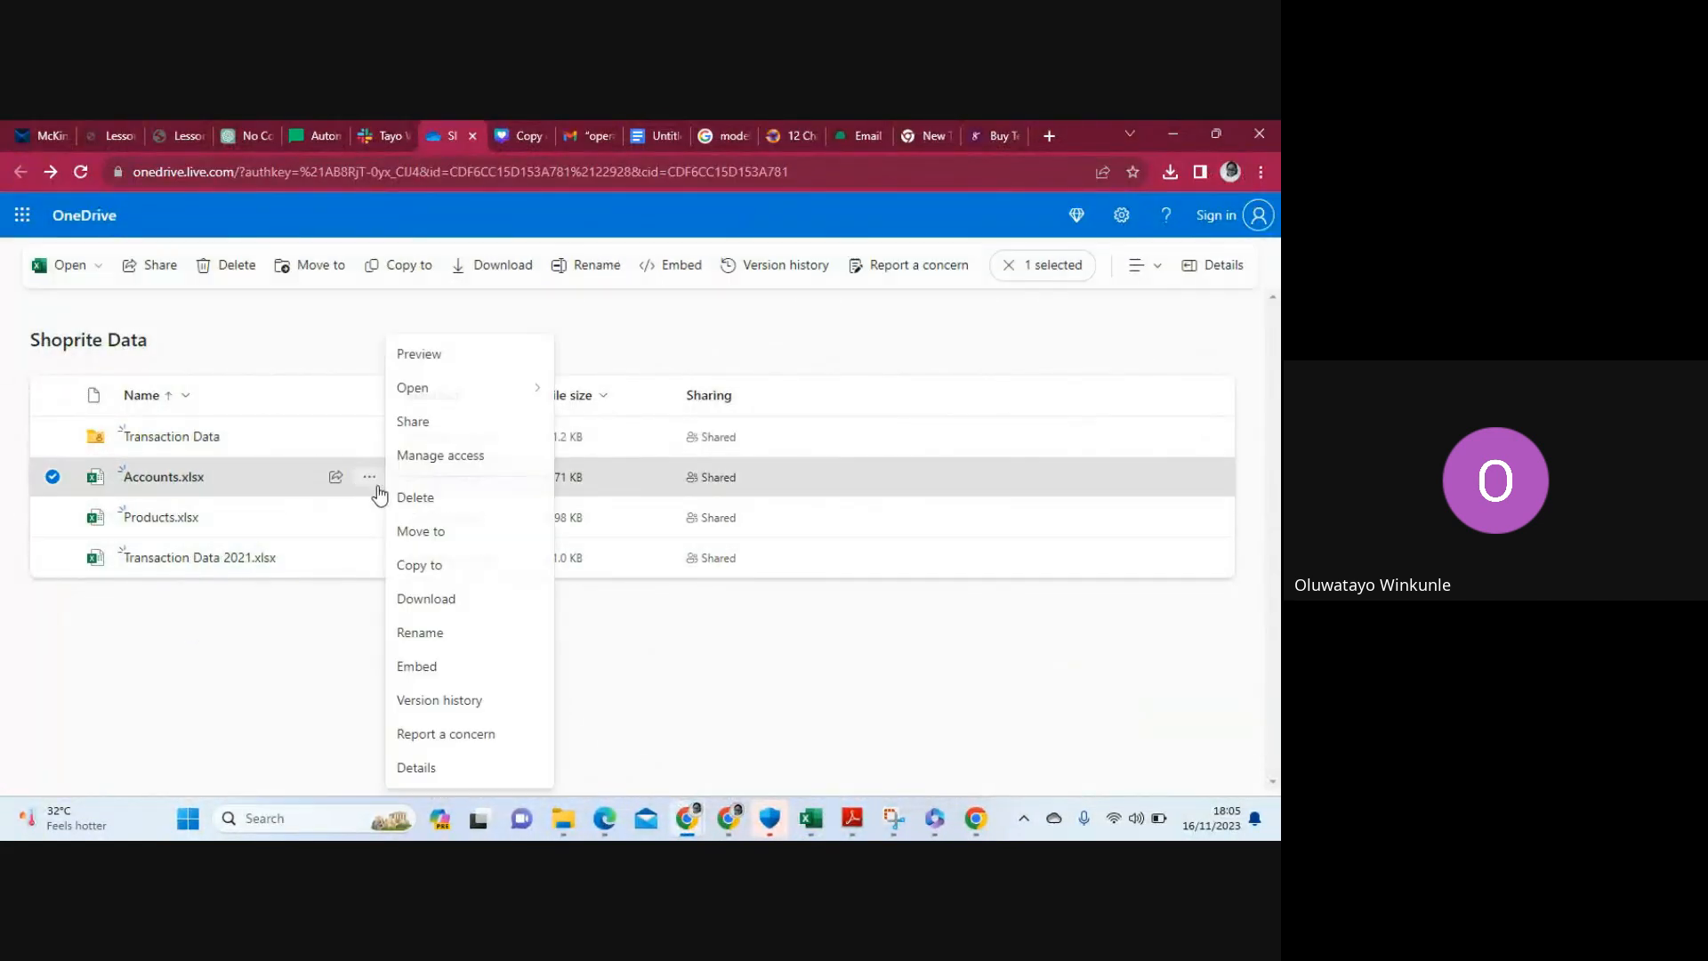
pyautogui.click(434, 604)
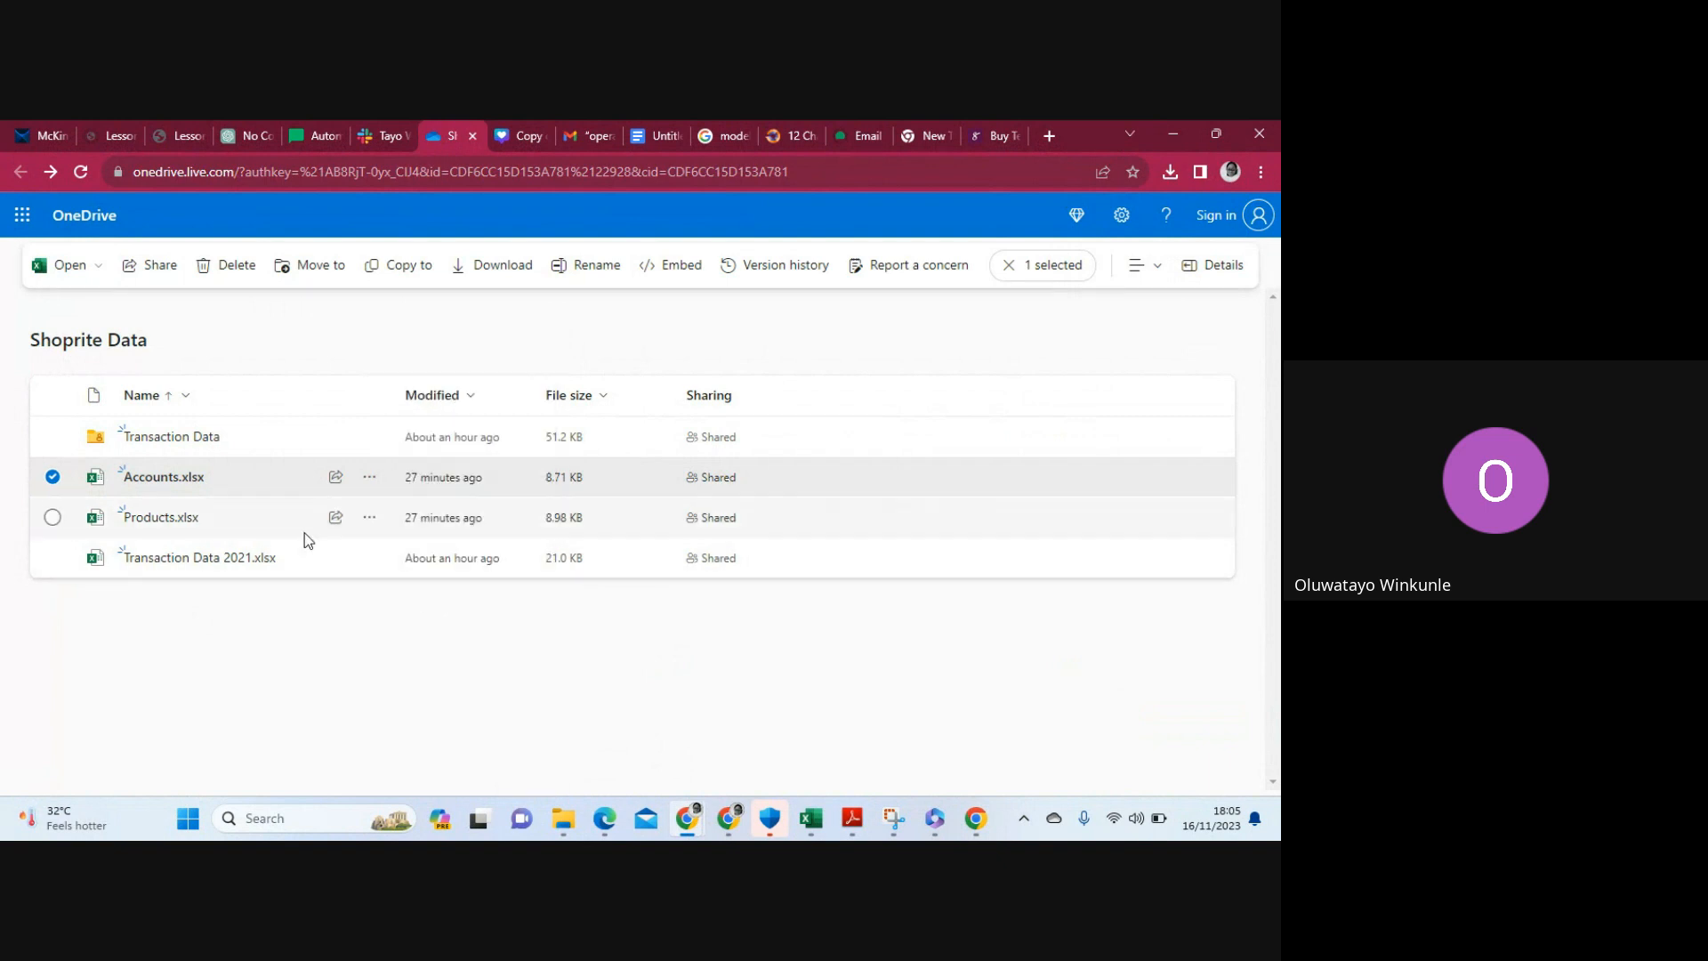
# Download Products.xlsx and Transaction Data 2021.xlsx, allowing the site to download multiple files
pyautogui.click(367, 522)
pyautogui.click(430, 600)
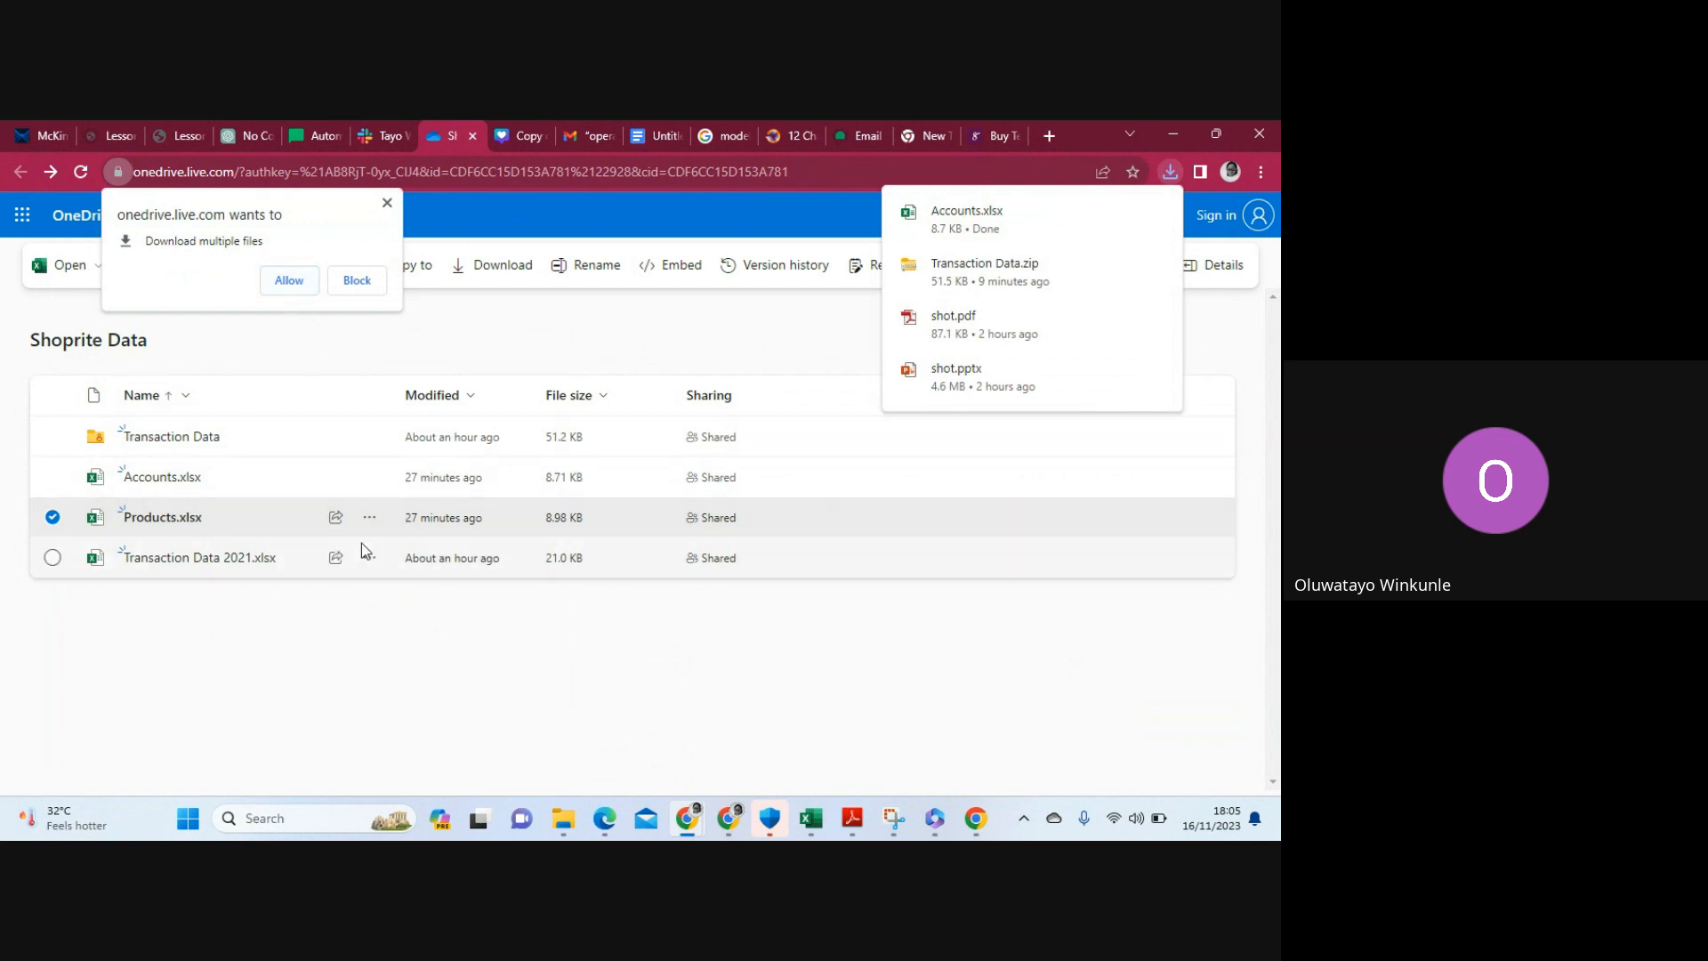
pyautogui.click(369, 561)
pyautogui.click(429, 603)
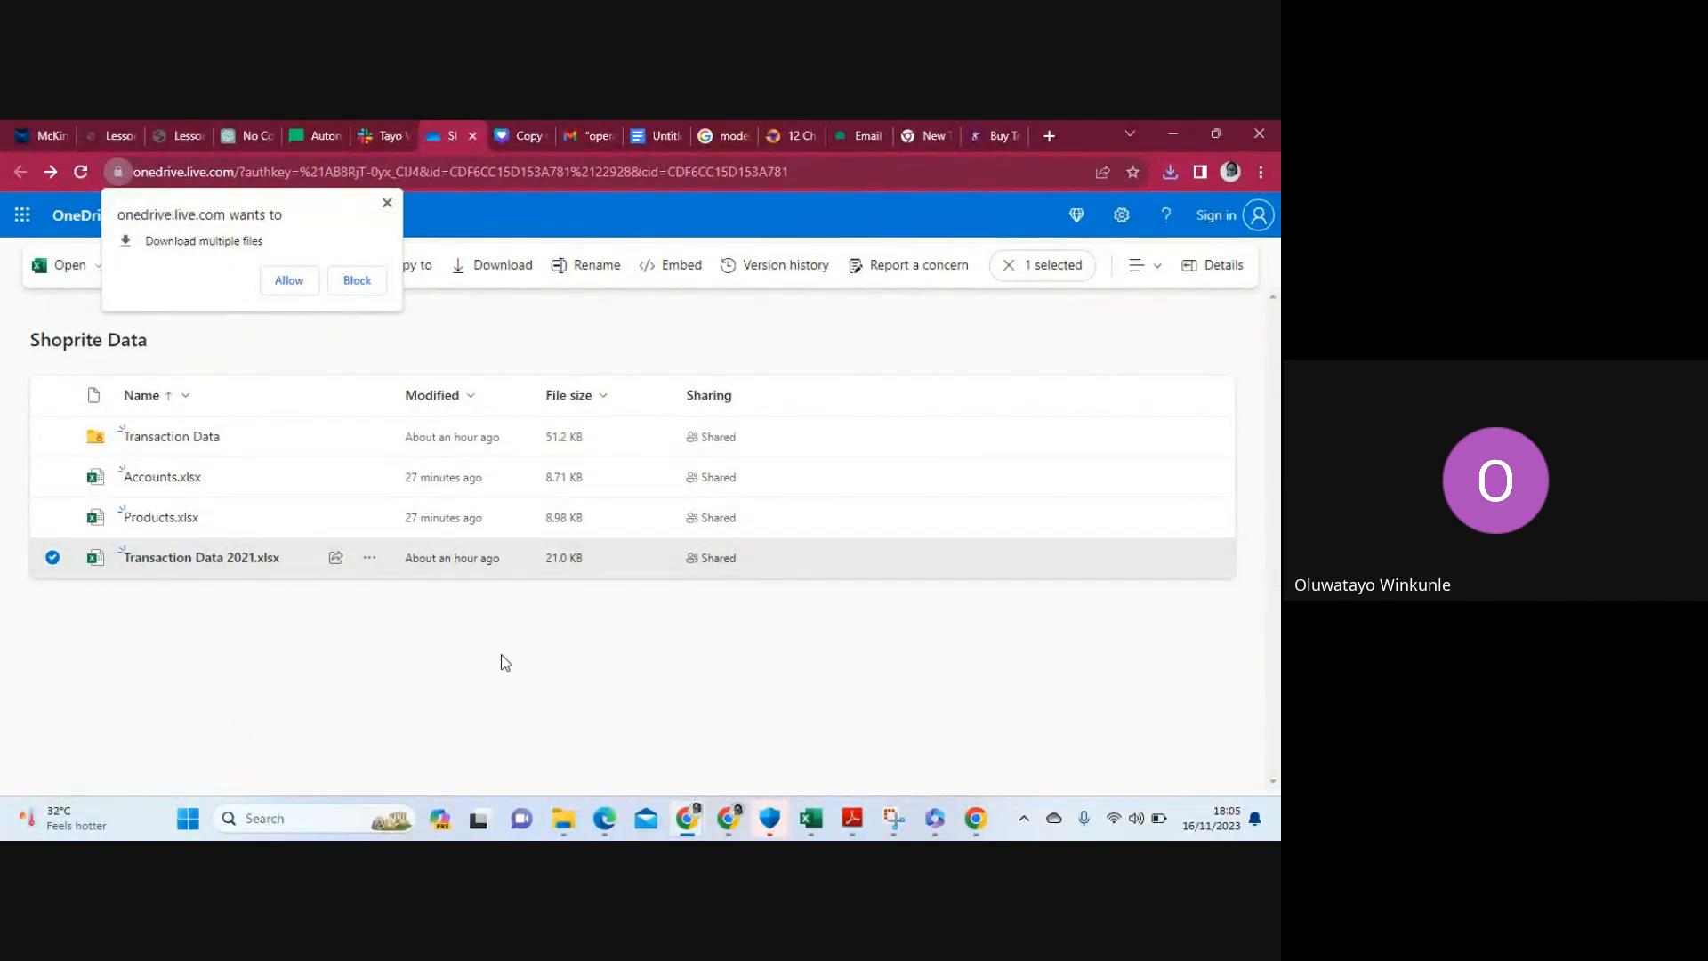
pyautogui.click(304, 271)
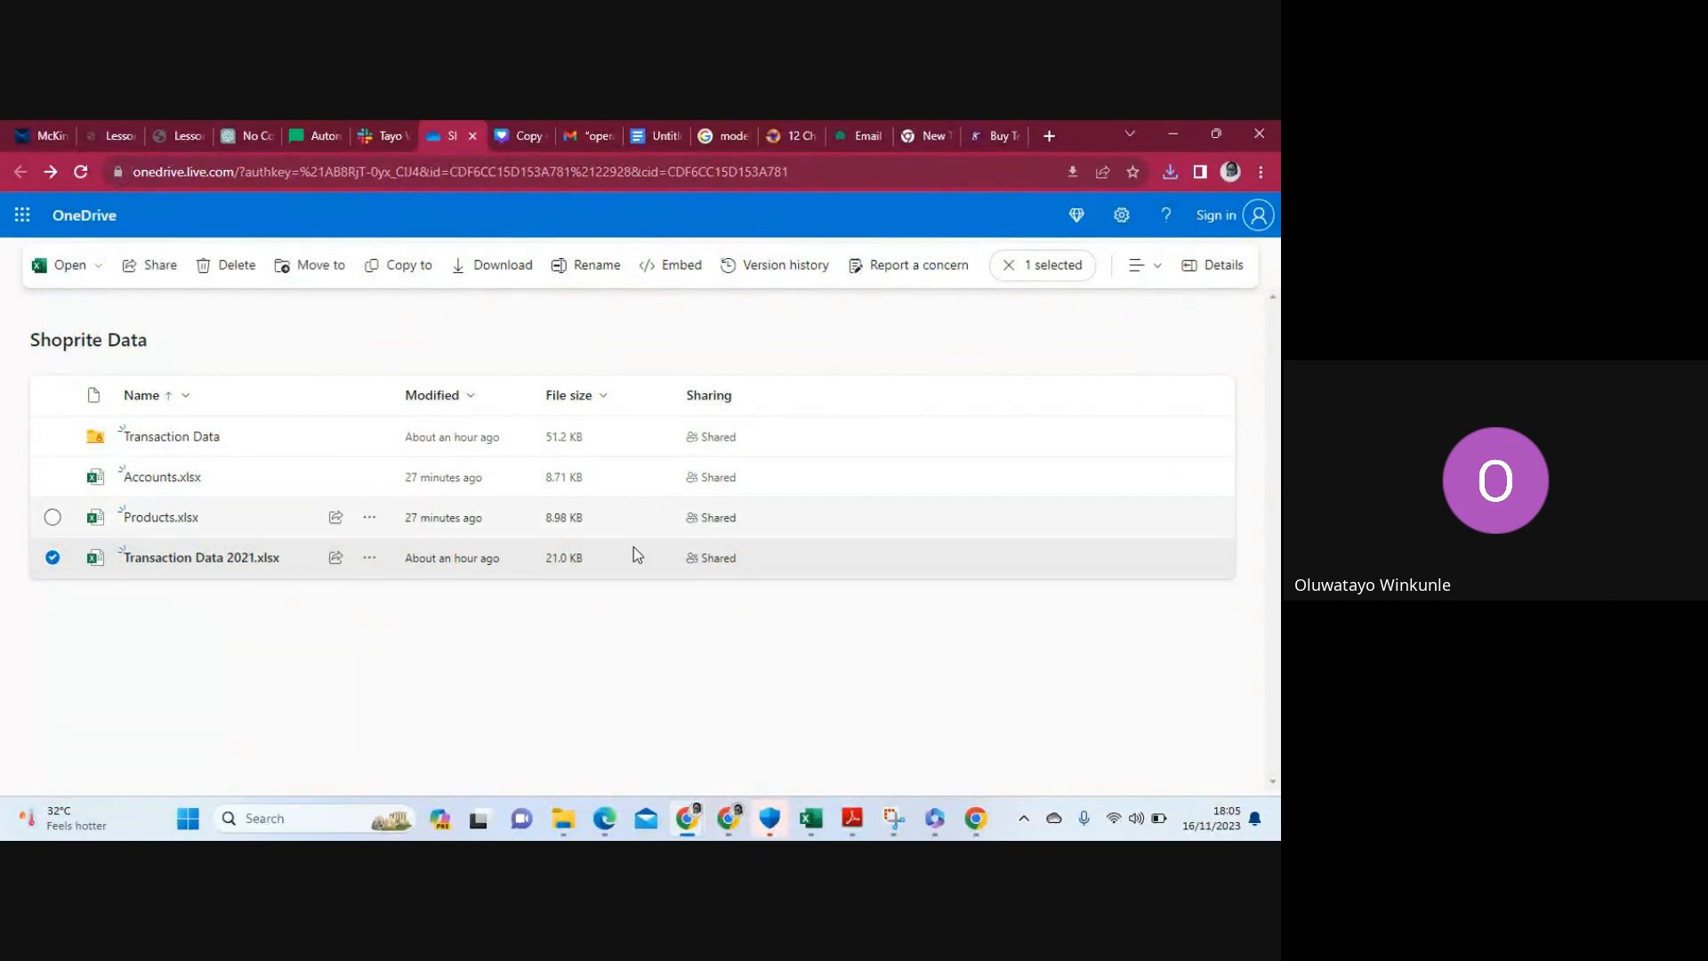
# Clear the file selection in OneDrive and switch back to the Book1 workbook in Excel
pyautogui.moveTo(730, 829)
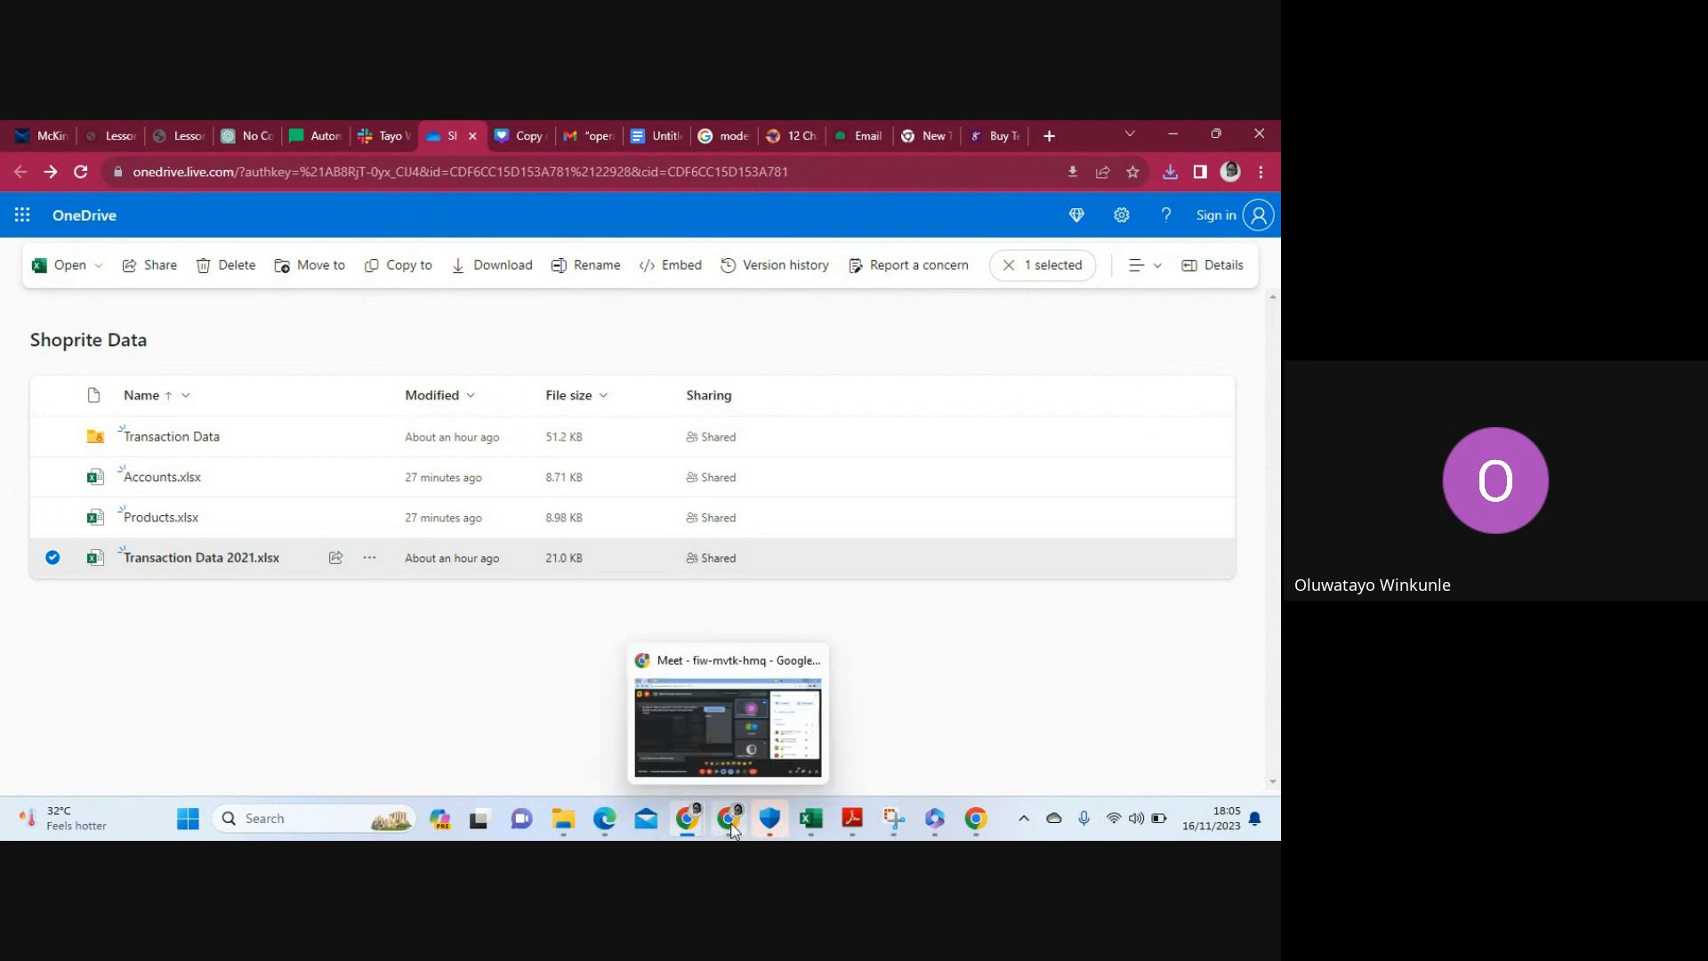
pyautogui.moveTo(810, 823)
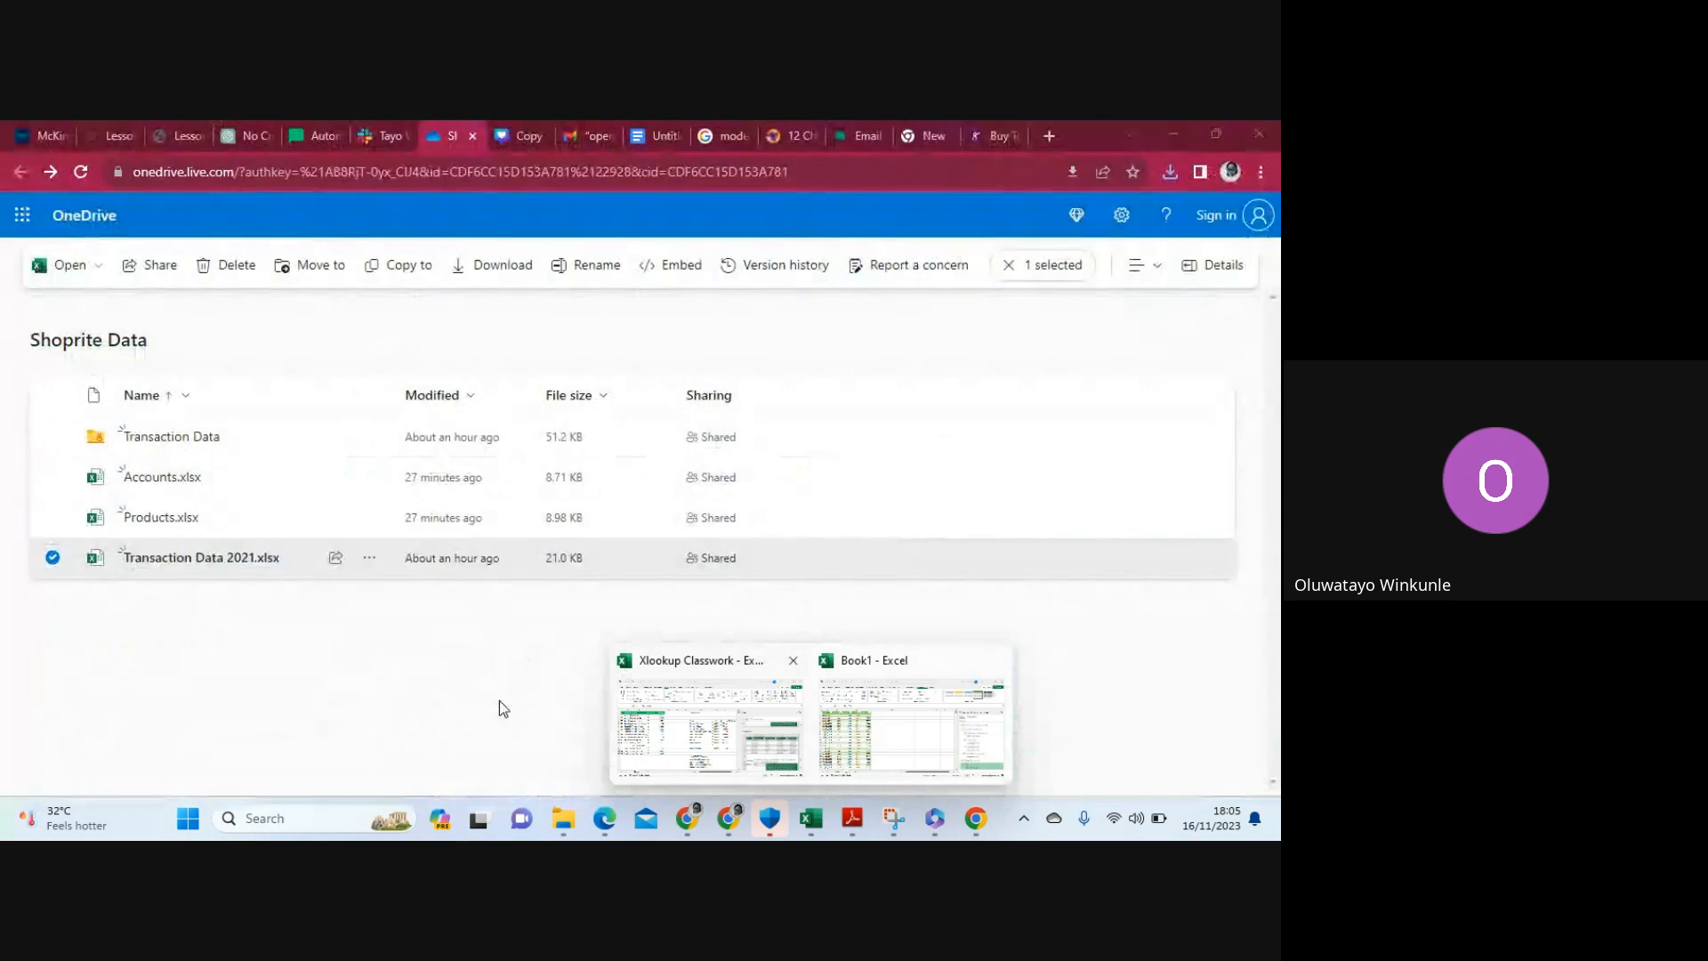
pyautogui.click(499, 701)
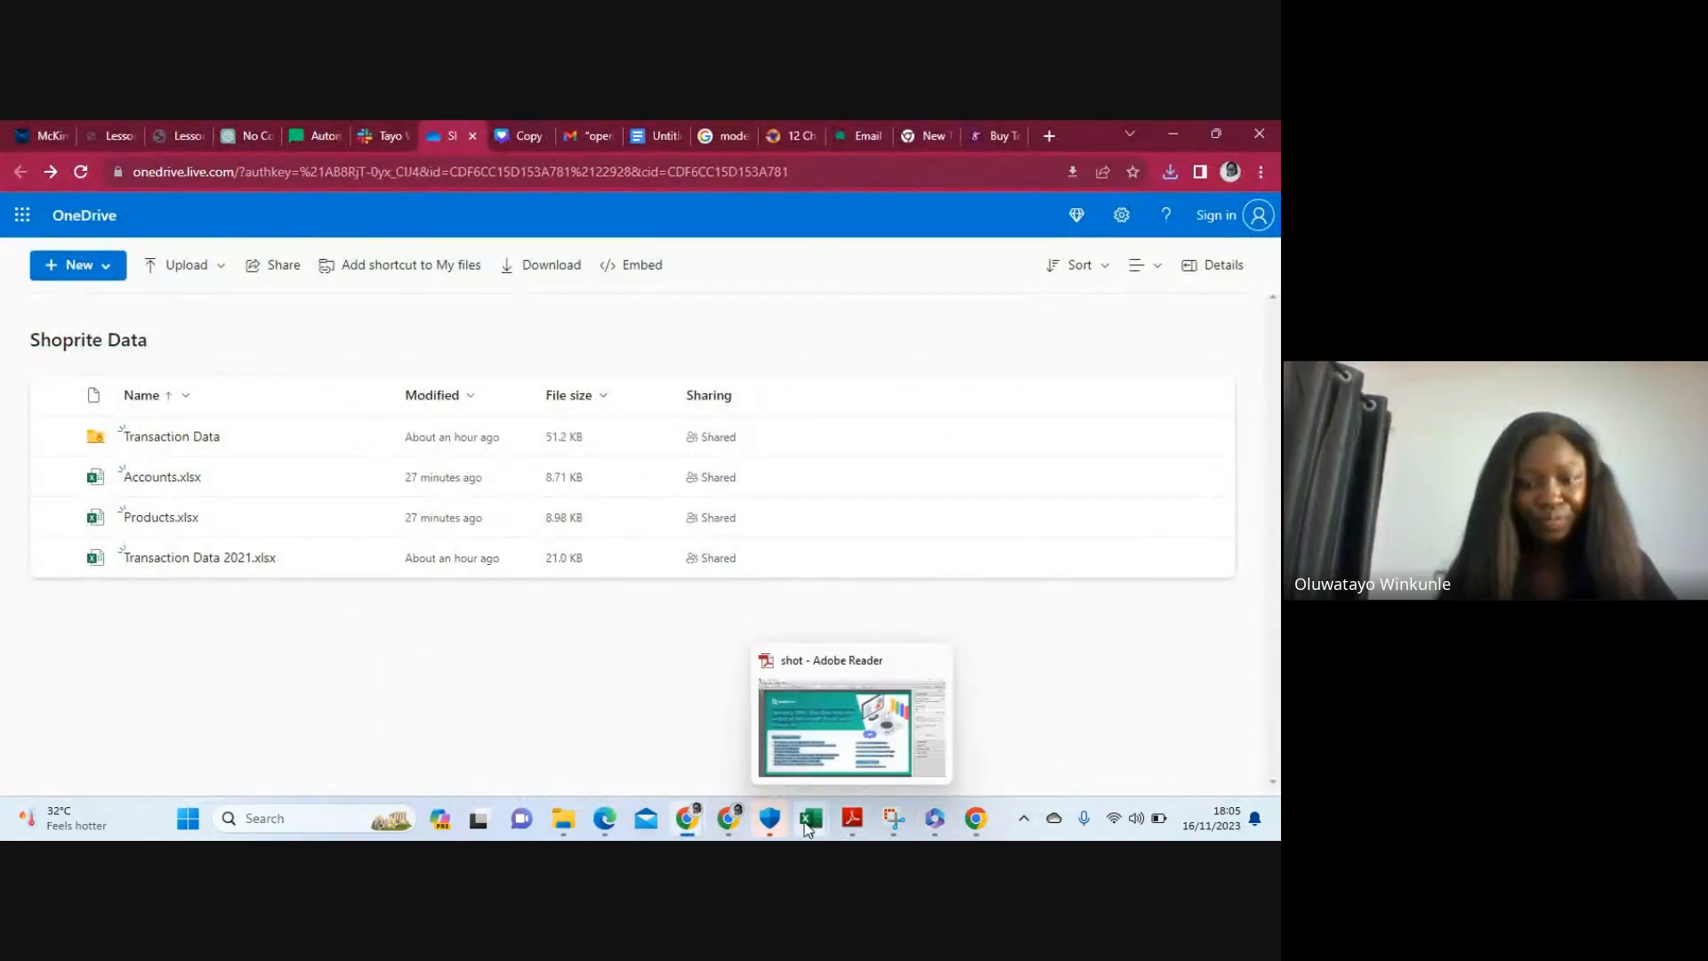
pyautogui.moveTo(809, 825)
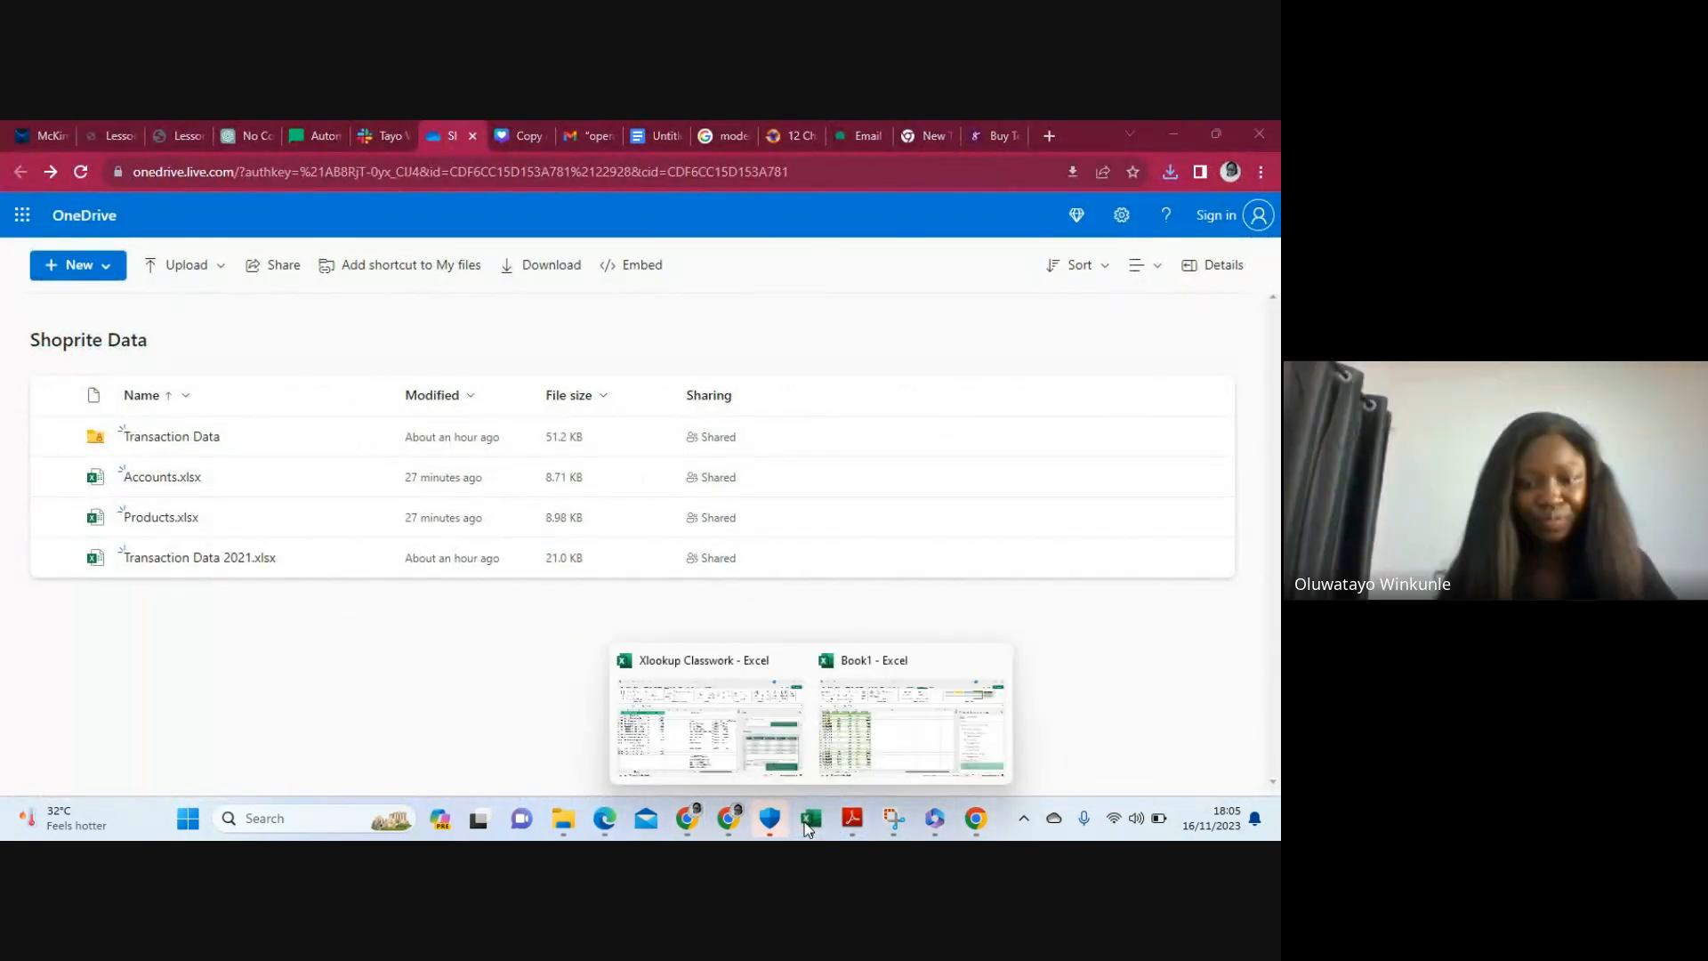
pyautogui.click(889, 753)
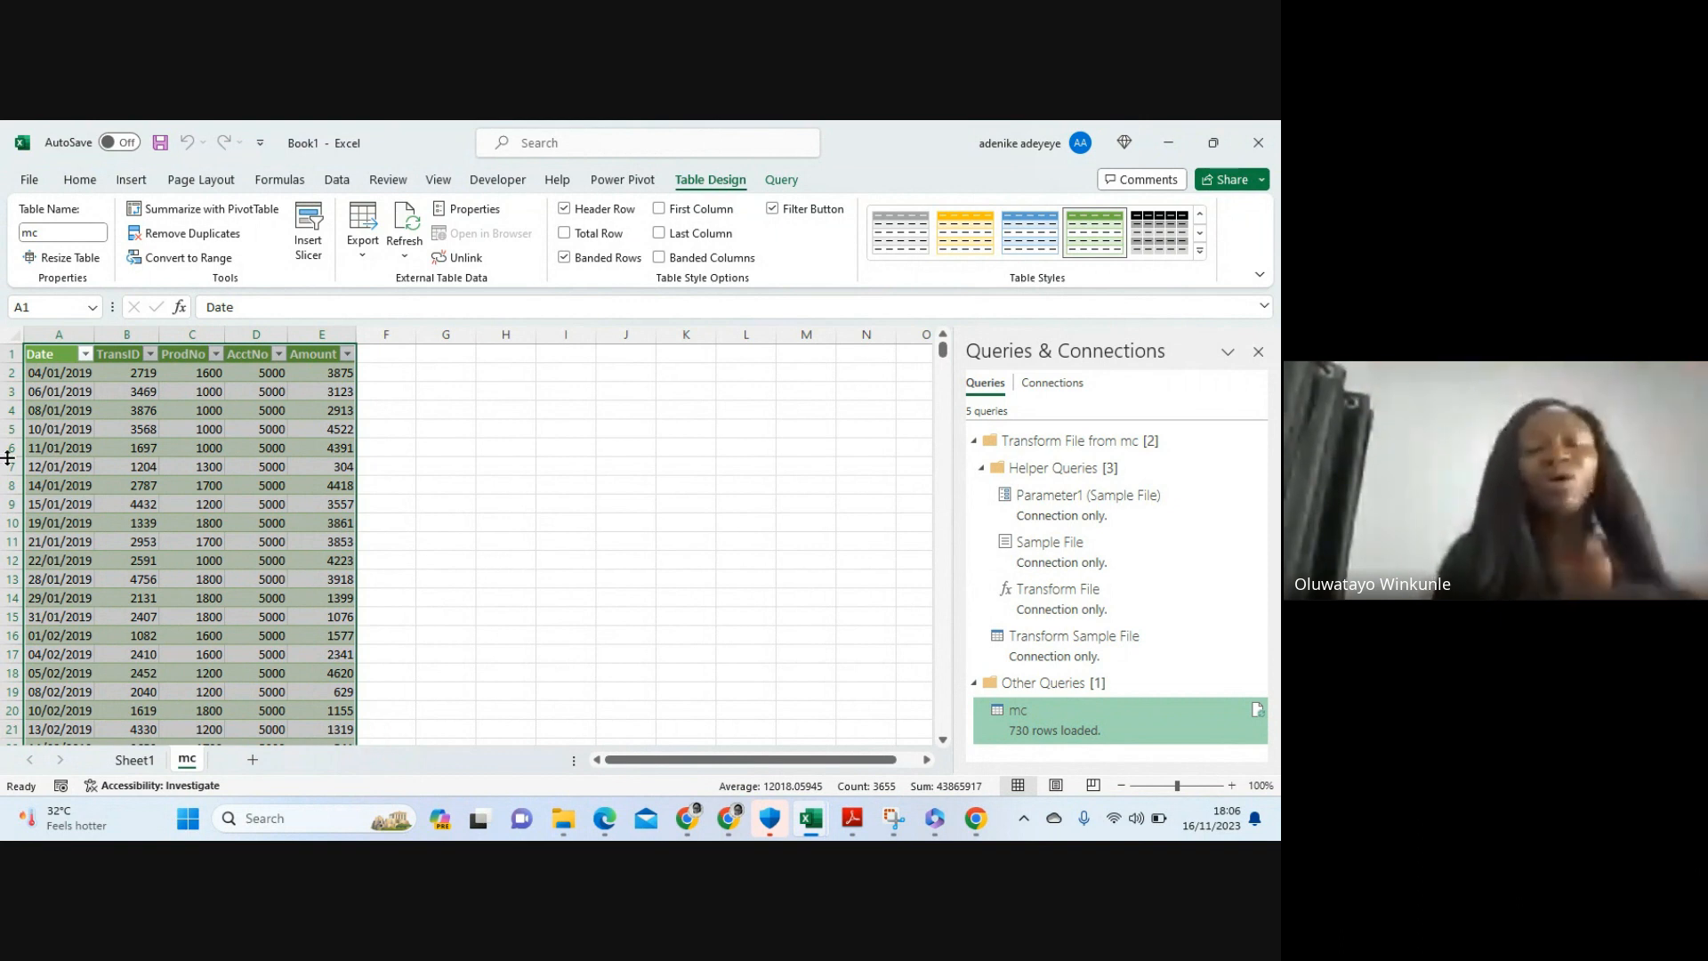
# Check the years listed in the Date column's filter, then open the workbook's data model in the Power Pivot window
pyautogui.click(85, 355)
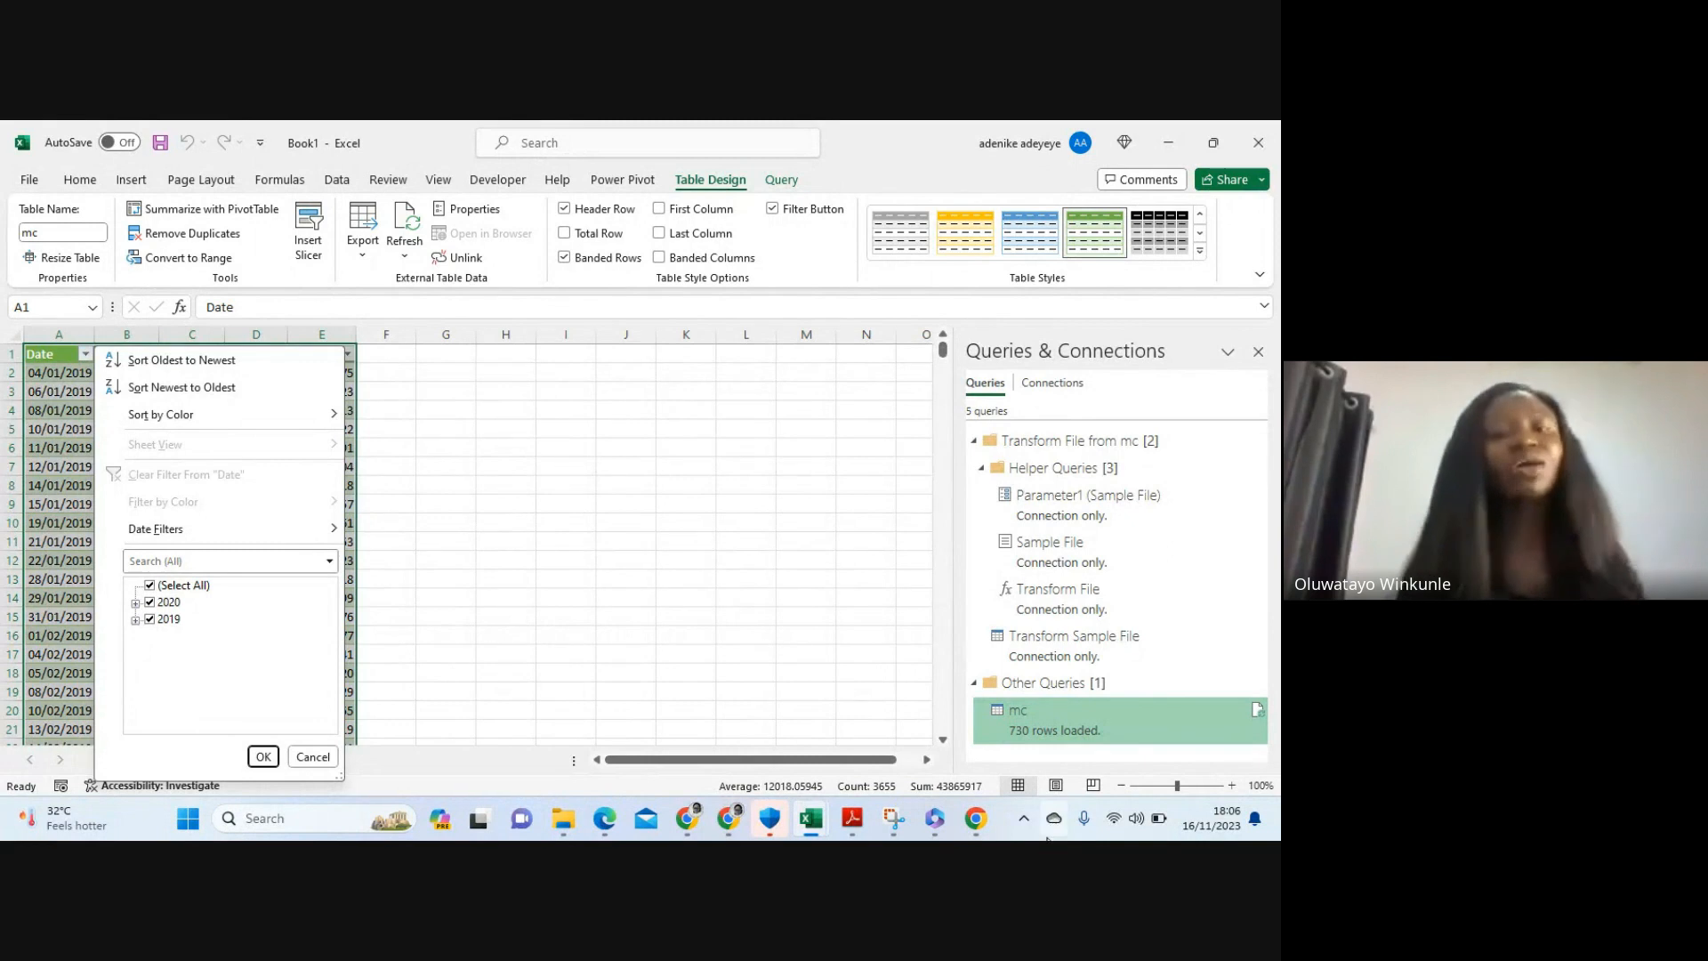
pyautogui.click(622, 182)
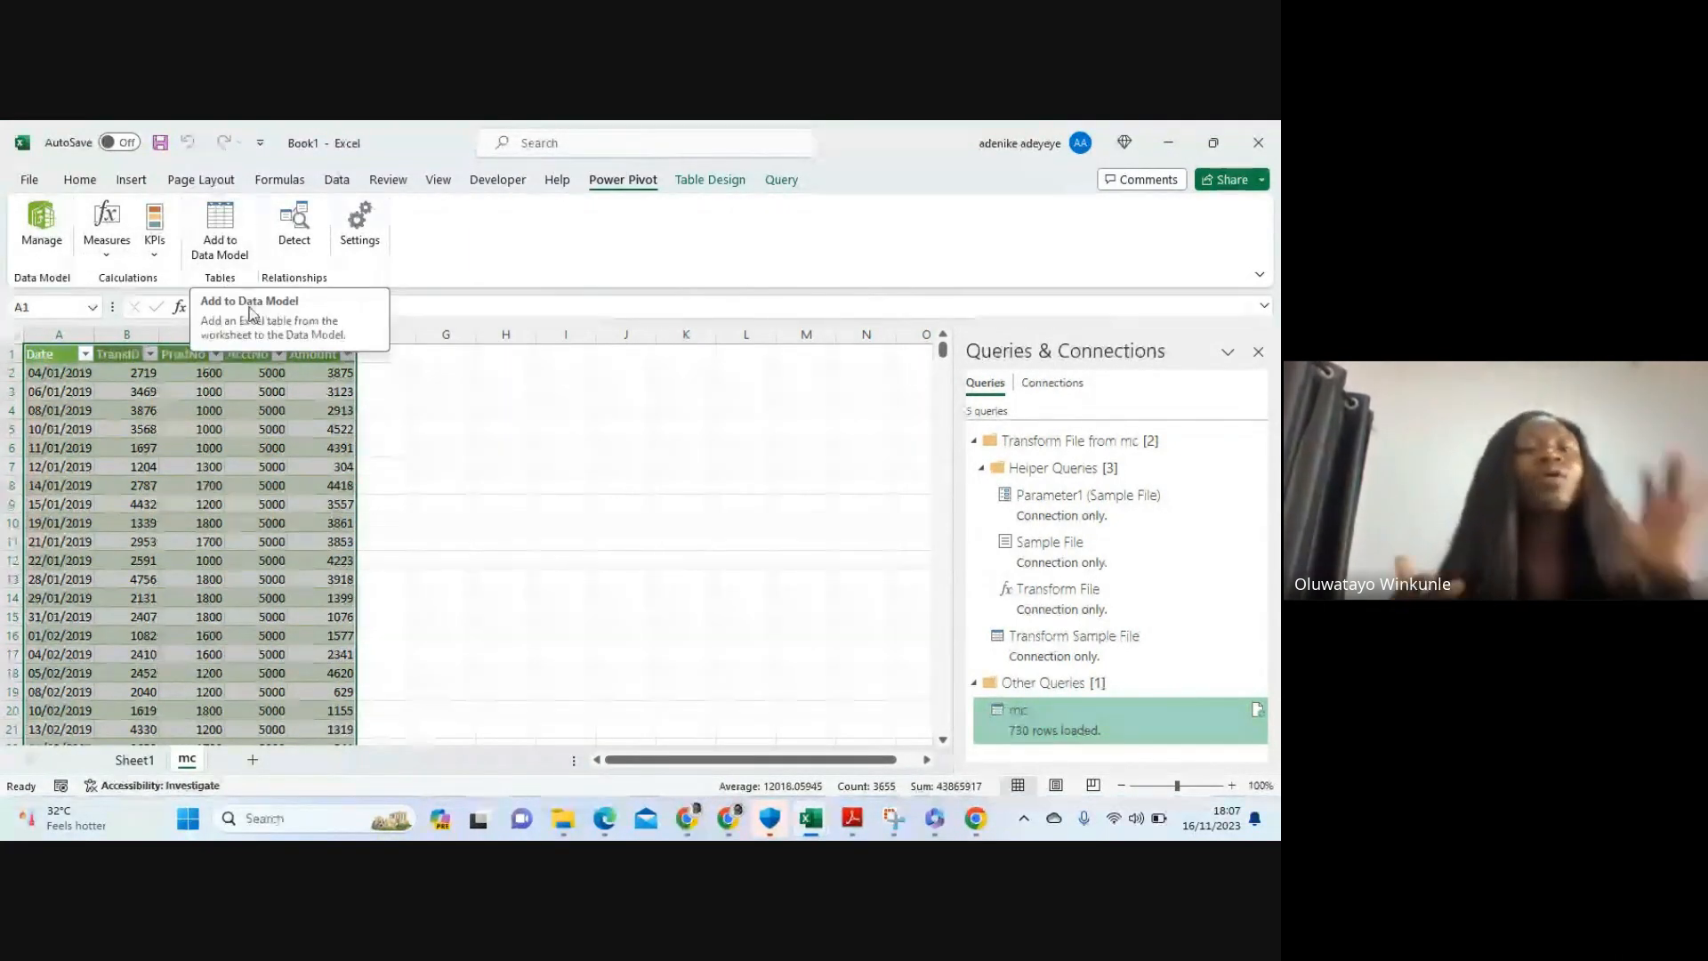
pyautogui.click(37, 227)
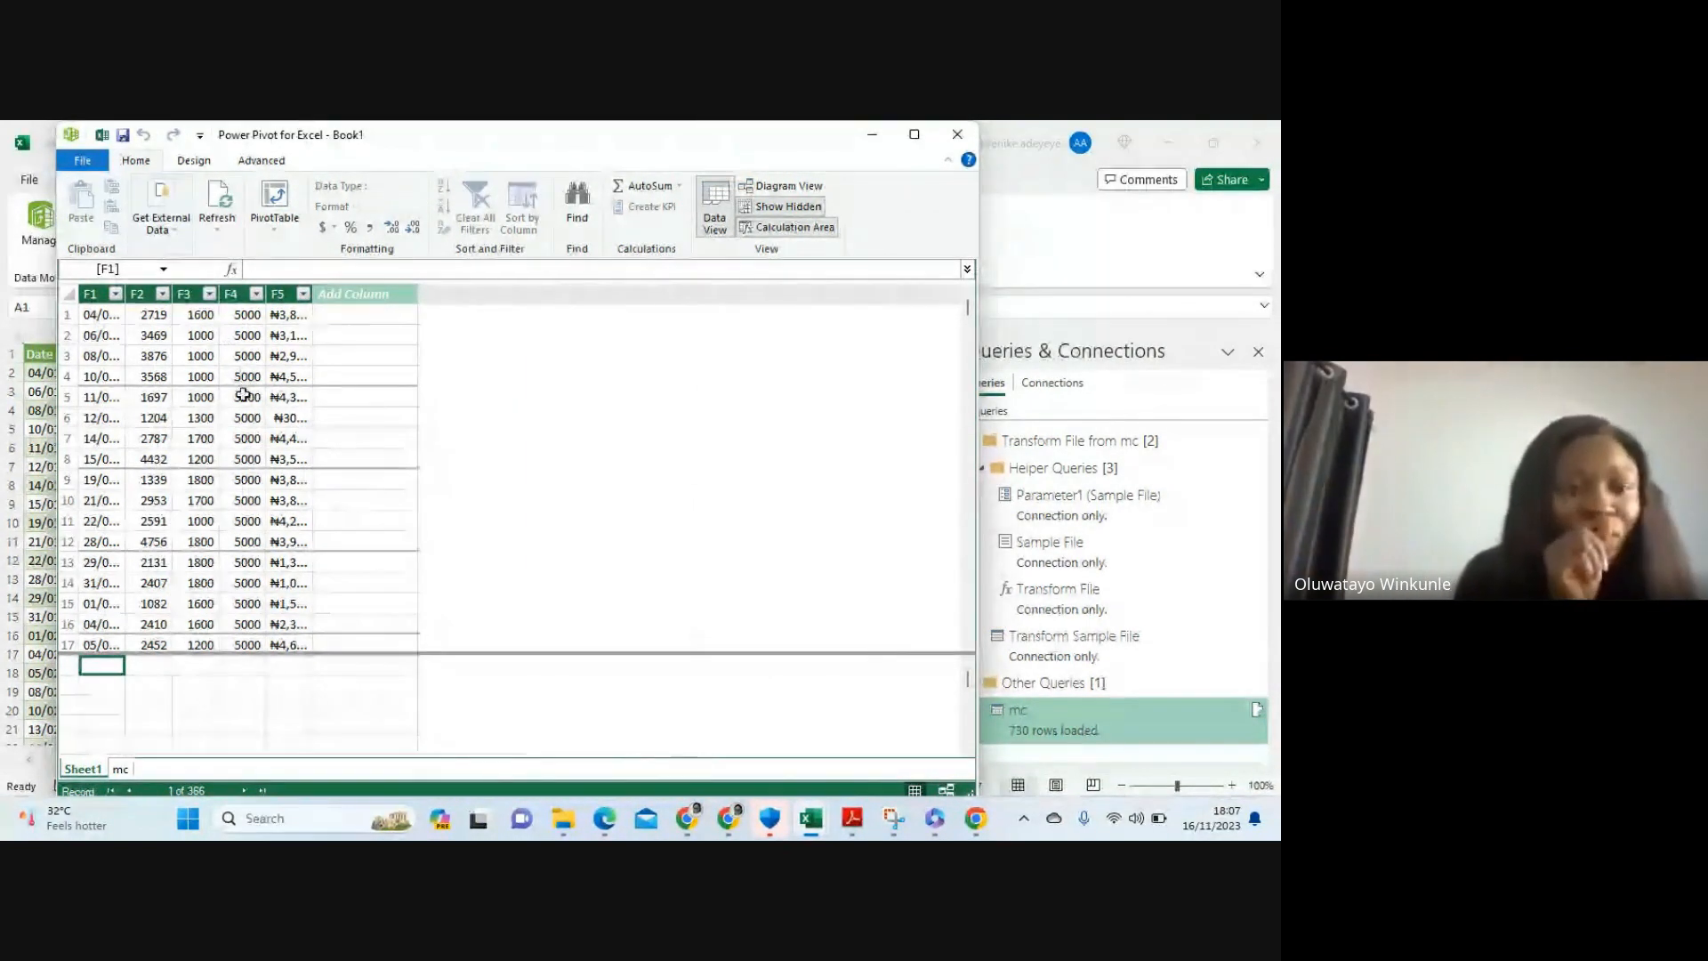
# Start a Power Pivot import from other sources, review the available source types and choose Excel File as the data source
pyautogui.click(165, 230)
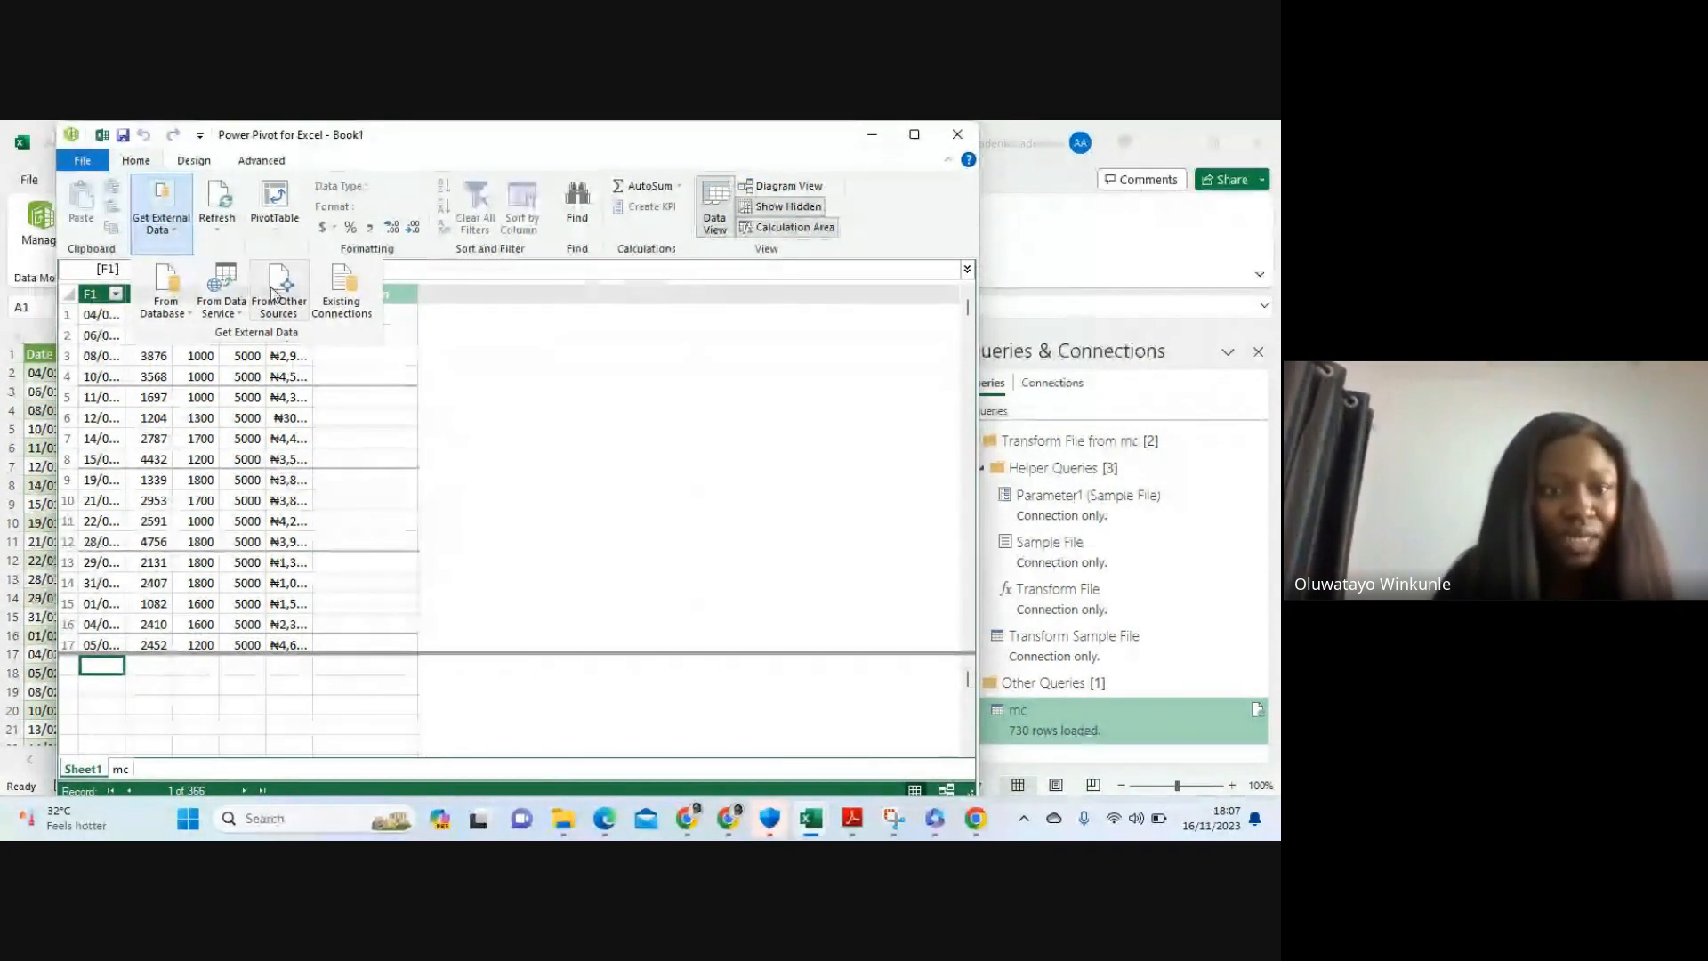
pyautogui.click(290, 308)
pyautogui.scroll(-5, 393, 445)
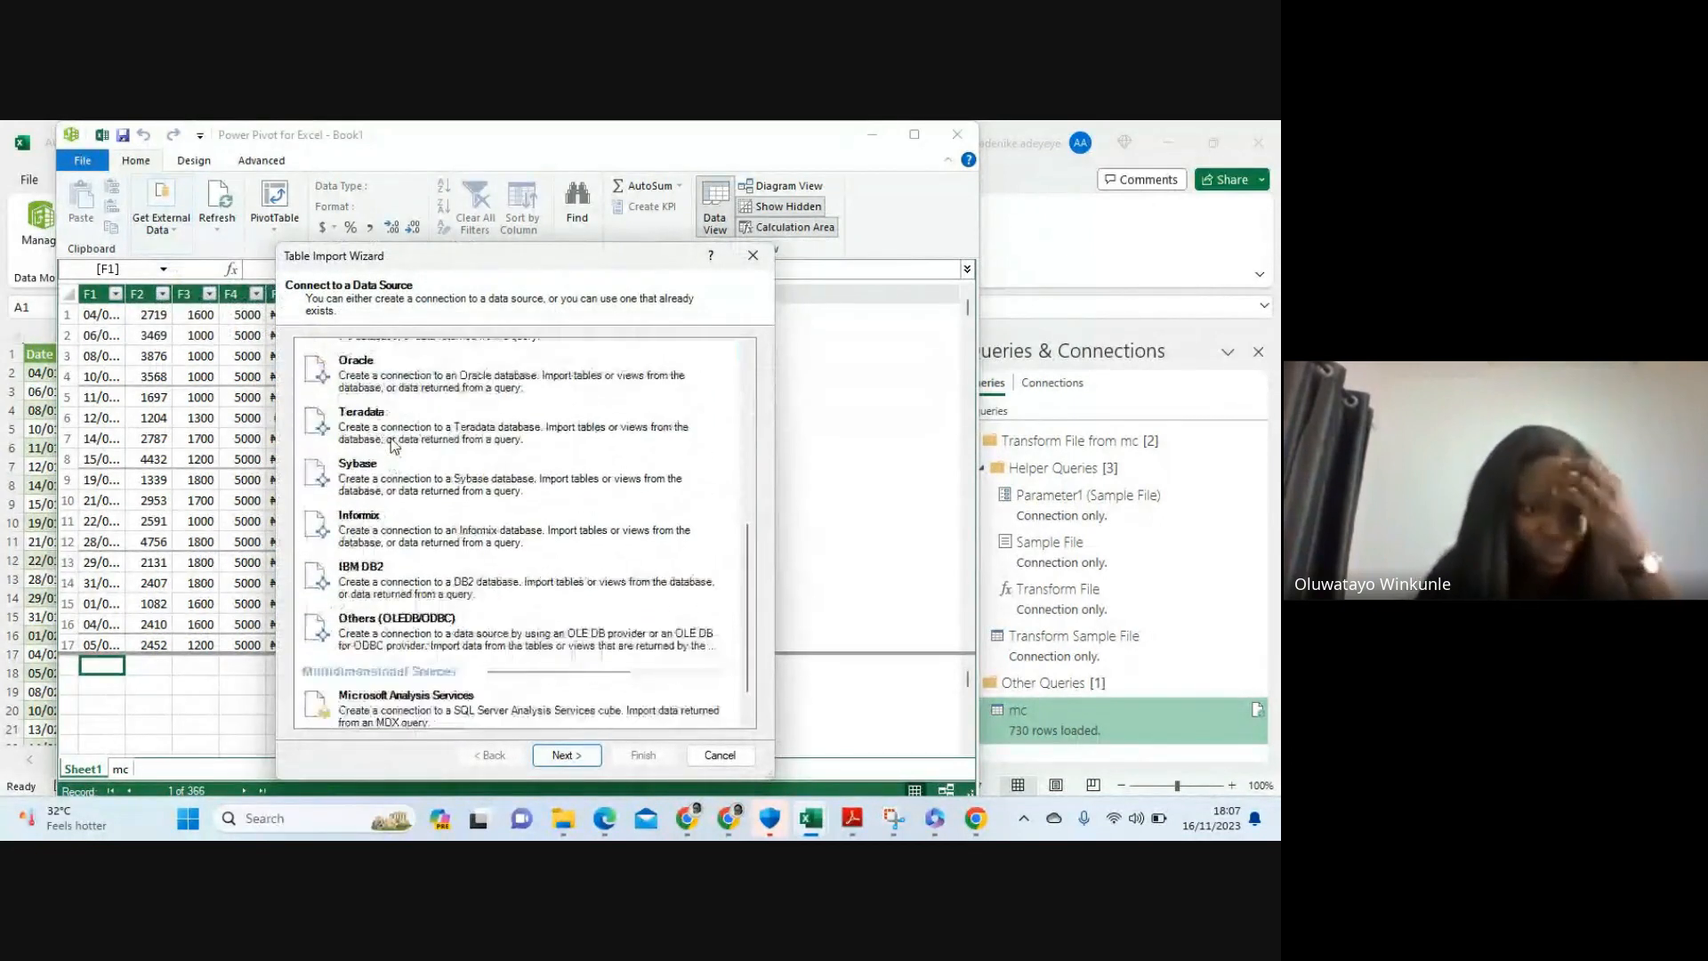
pyautogui.scroll(3, 393, 516)
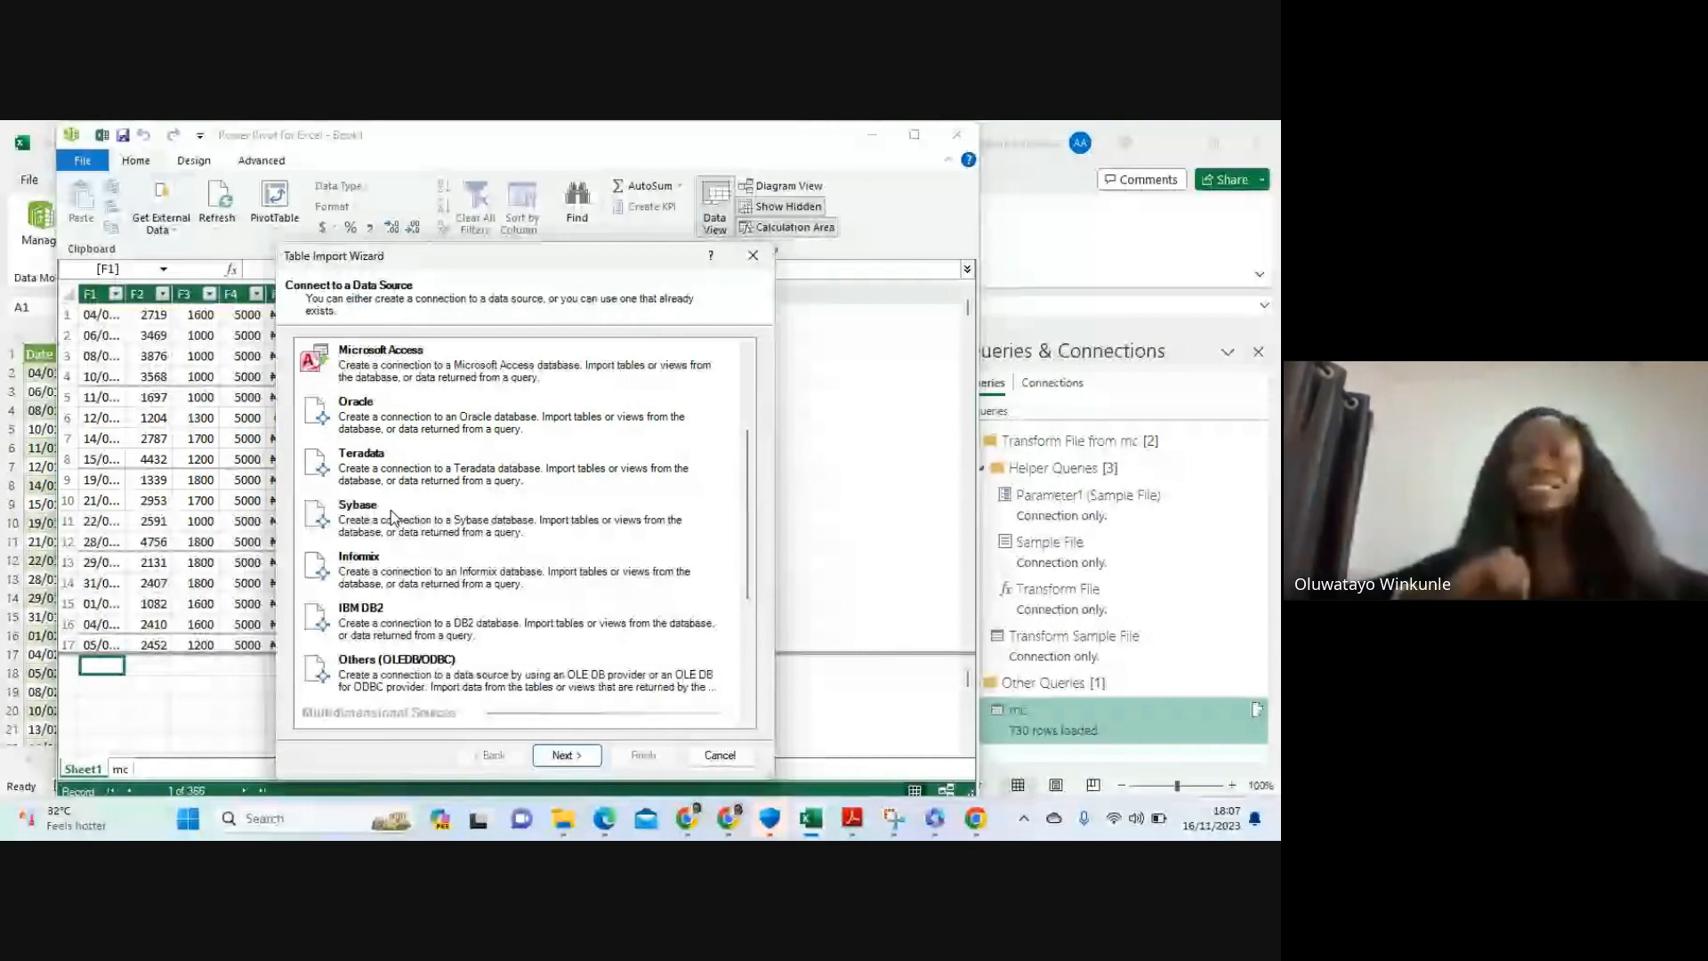
pyautogui.scroll(-1, 393, 516)
pyautogui.scroll(-3, 391, 509)
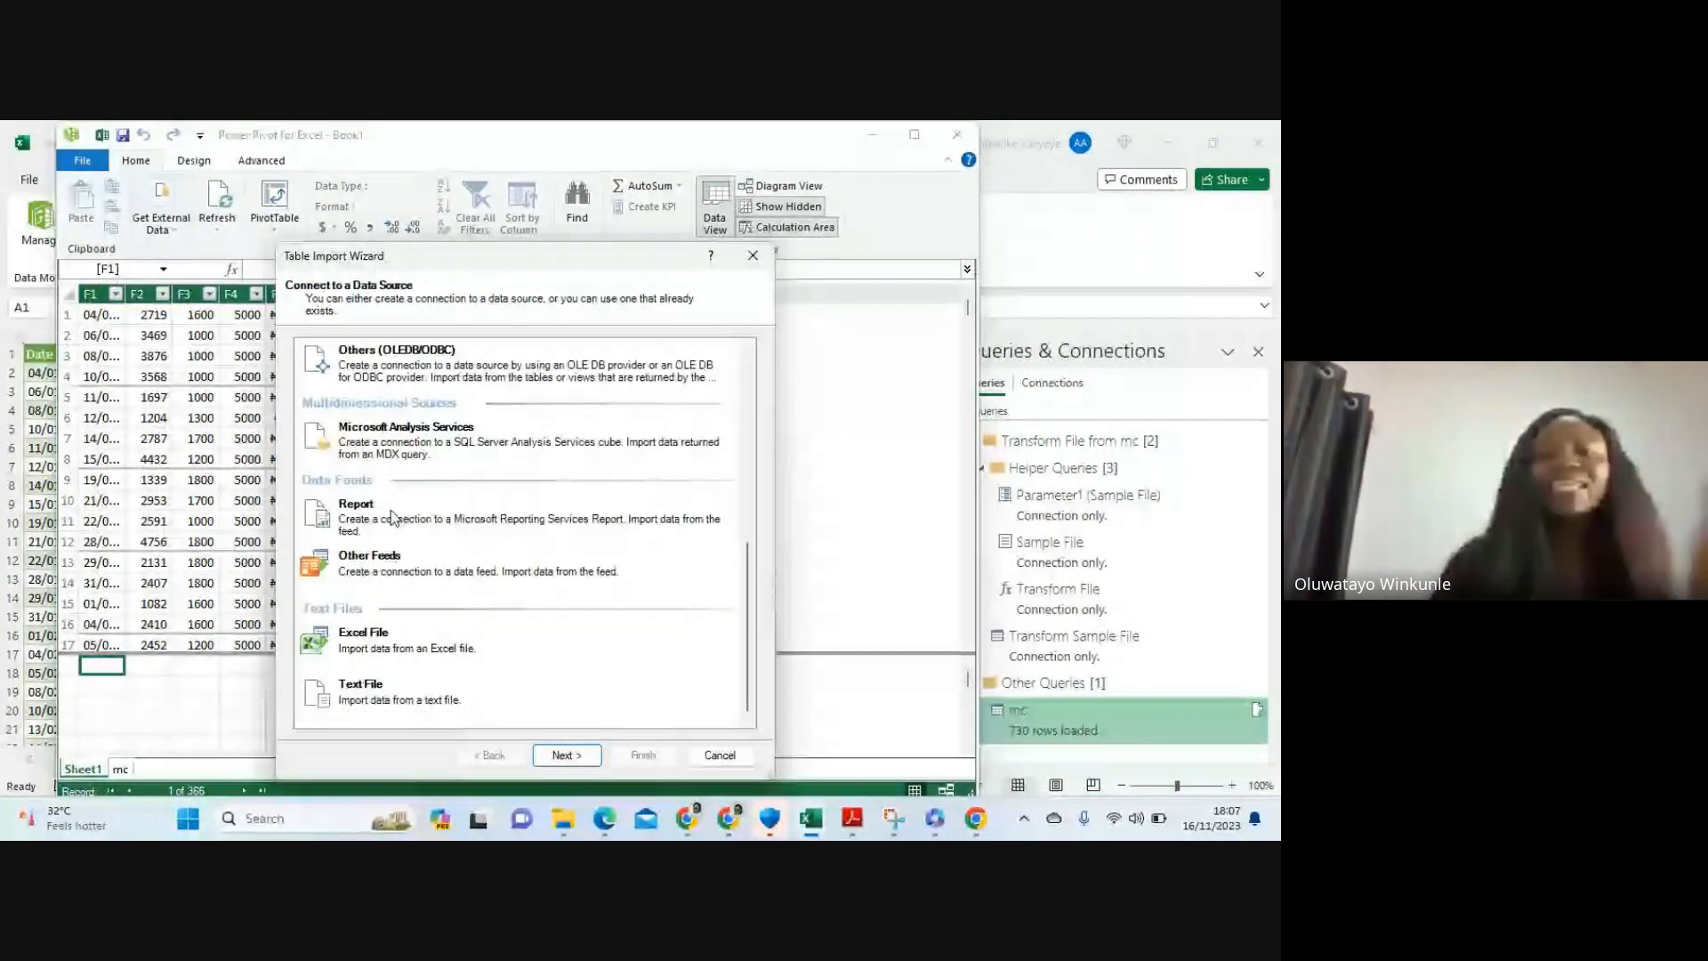
pyautogui.scroll(3, 391, 510)
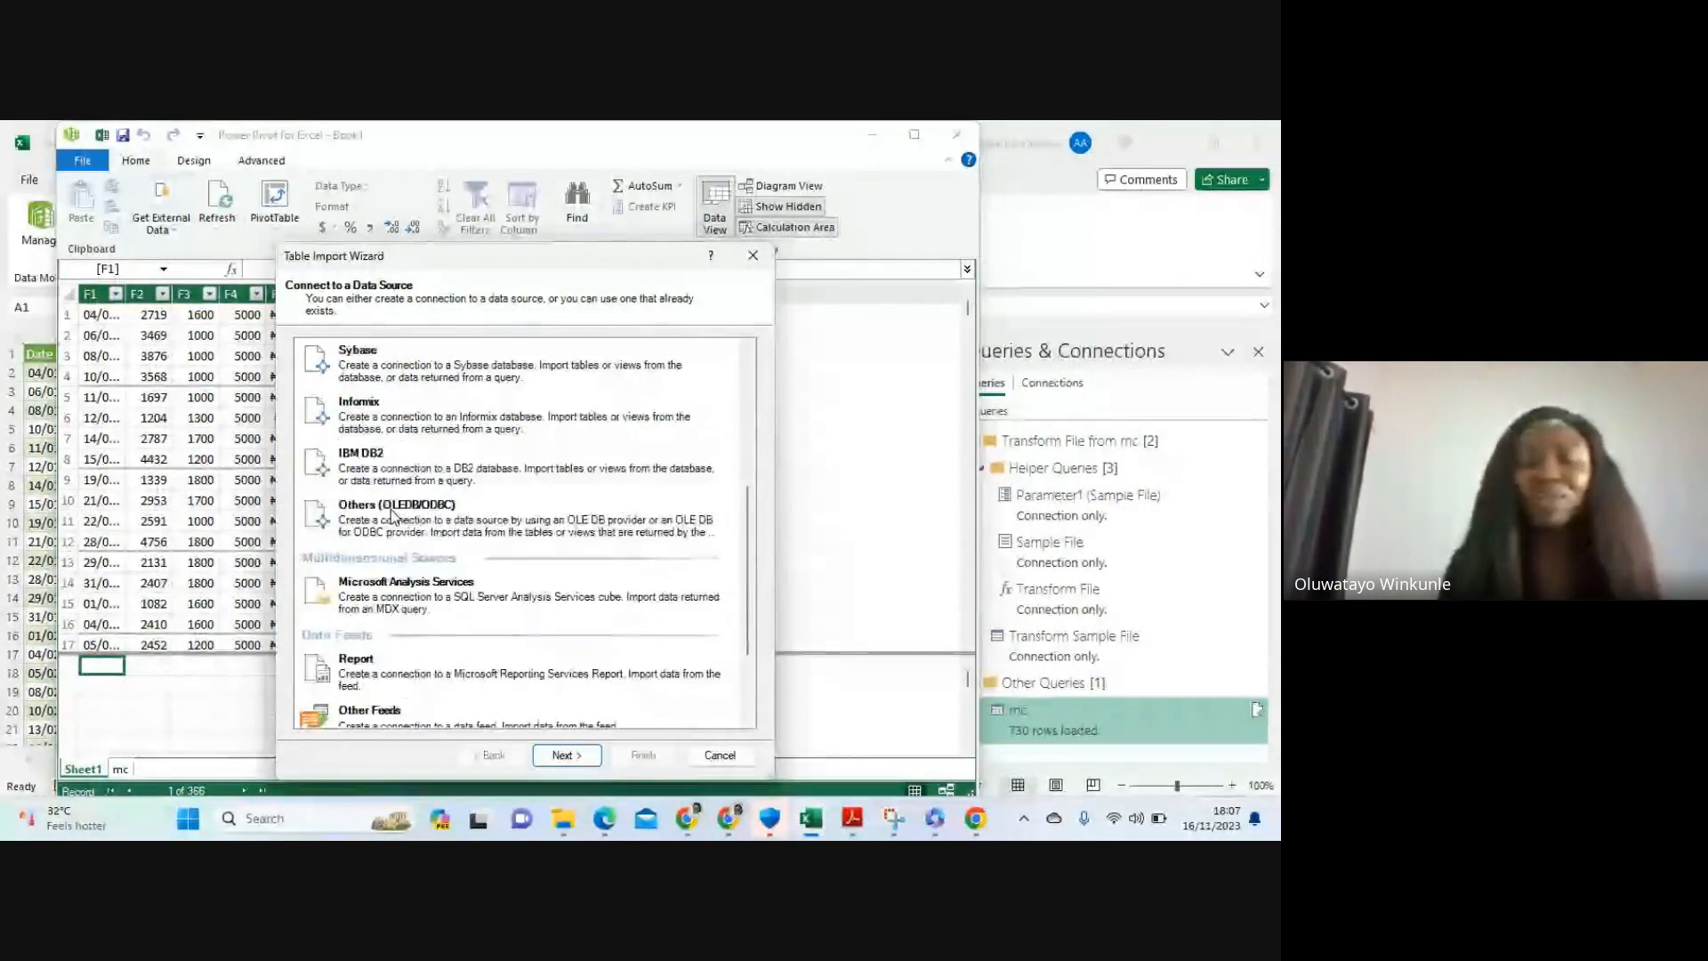
pyautogui.scroll(5, 392, 514)
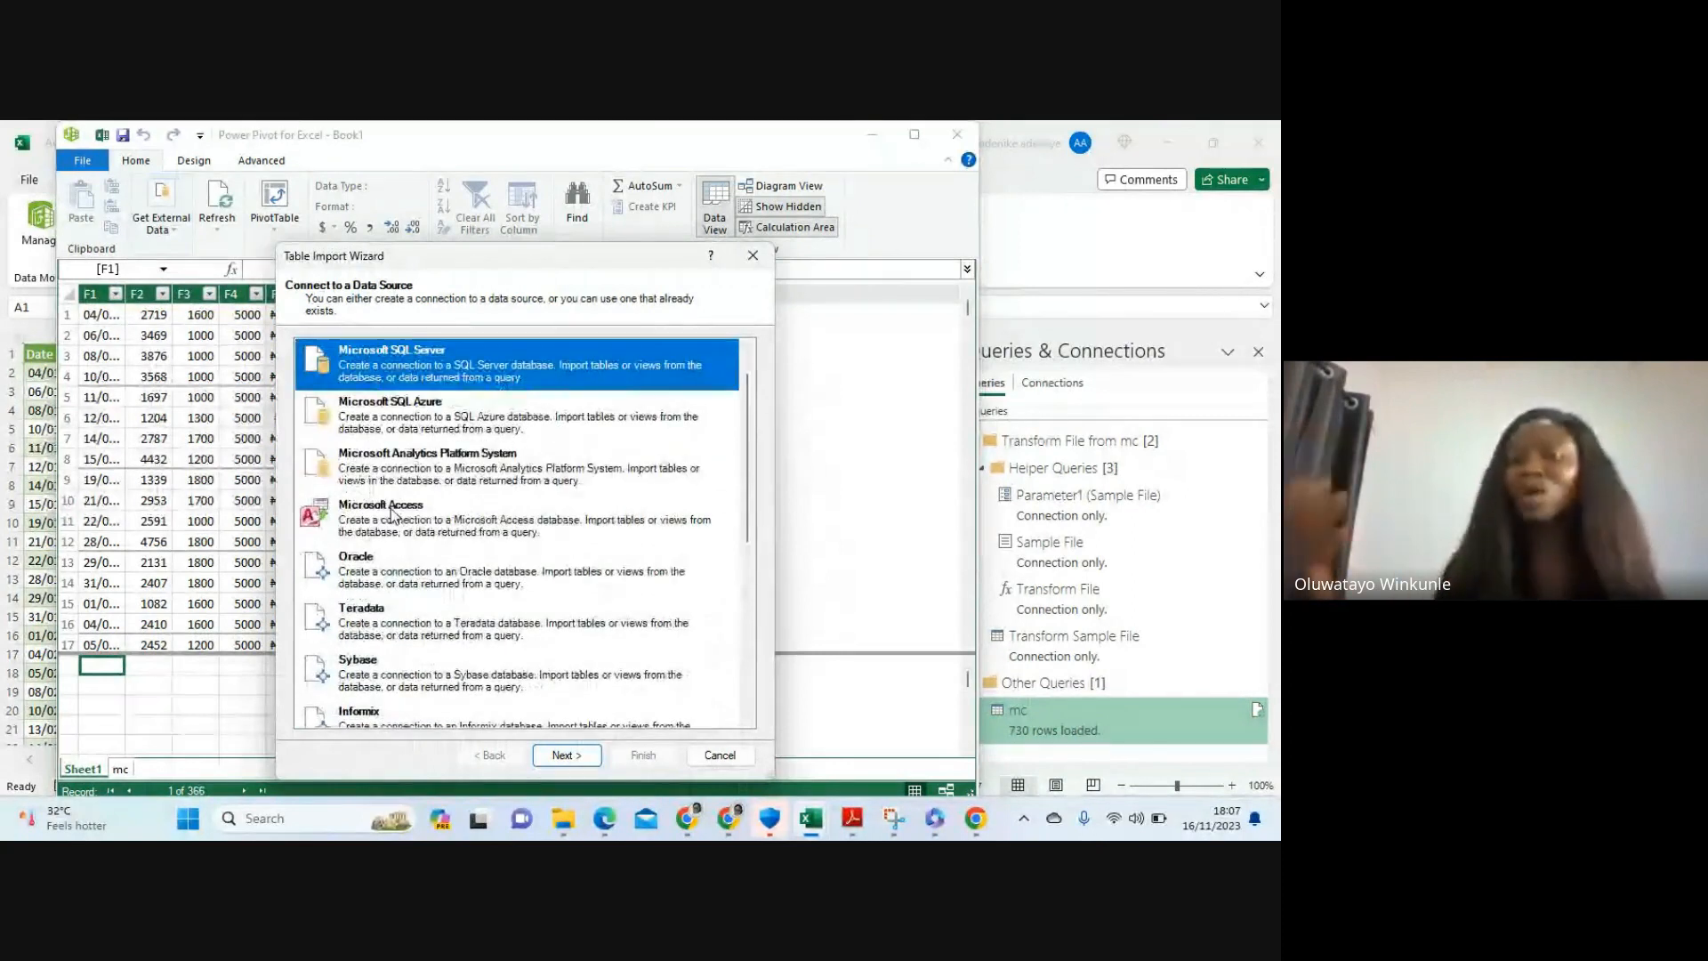
pyautogui.scroll(-2, 392, 509)
pyautogui.scroll(-4, 392, 509)
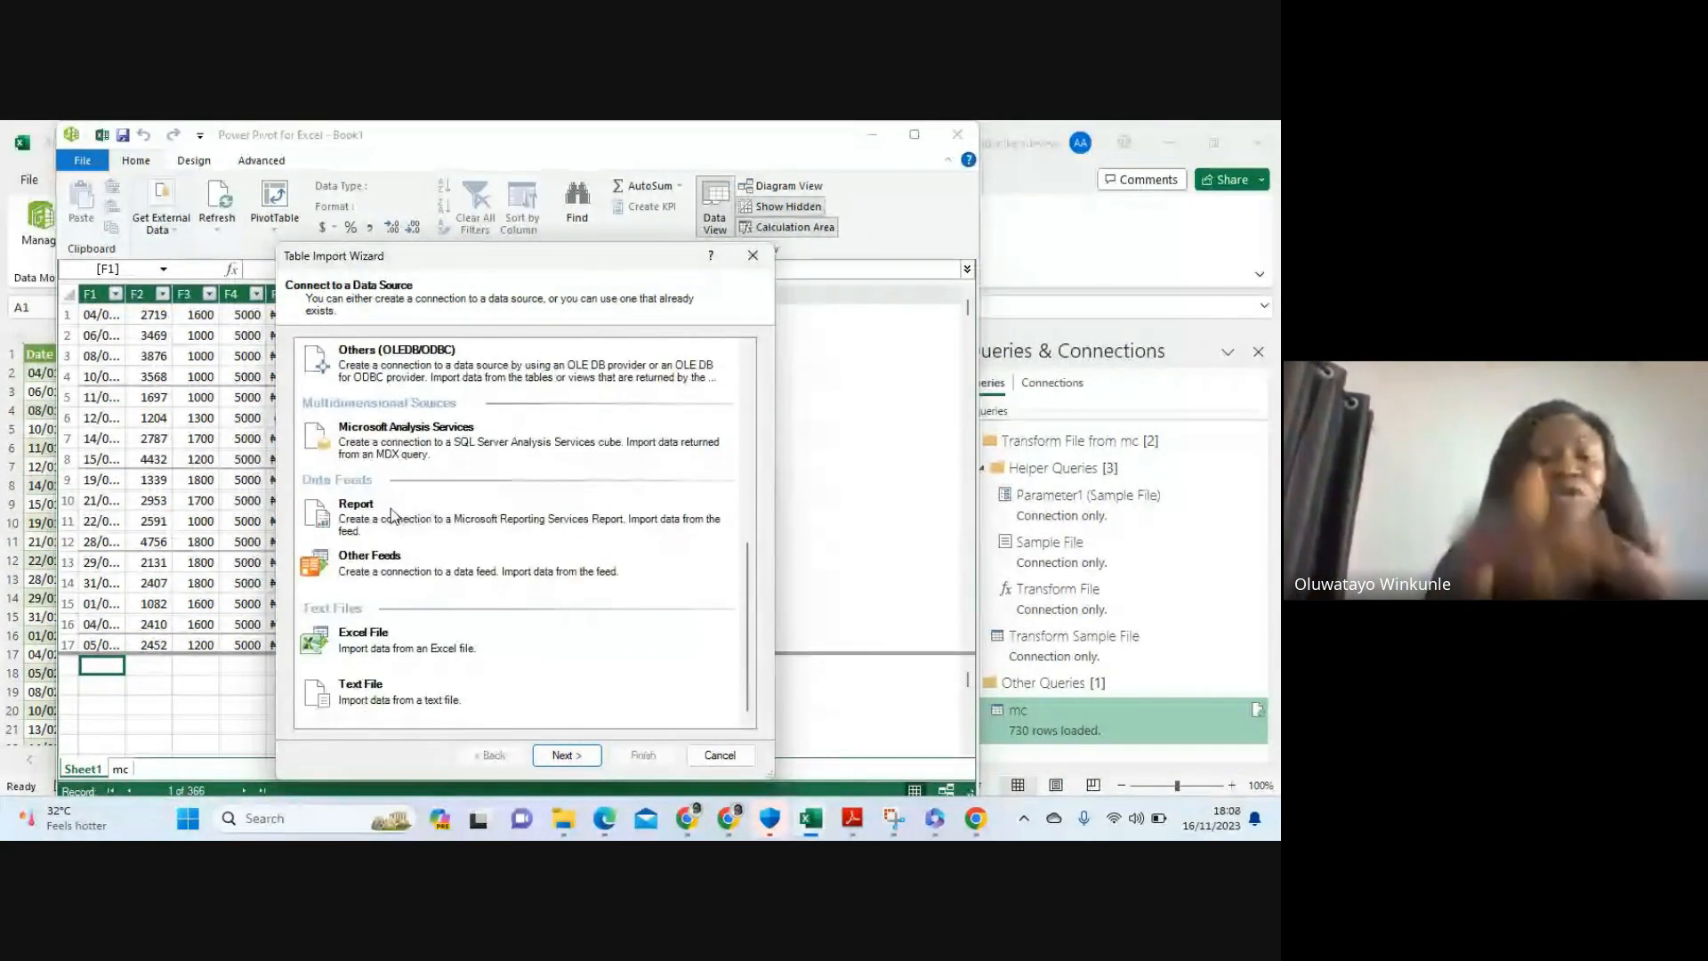
pyautogui.click(360, 650)
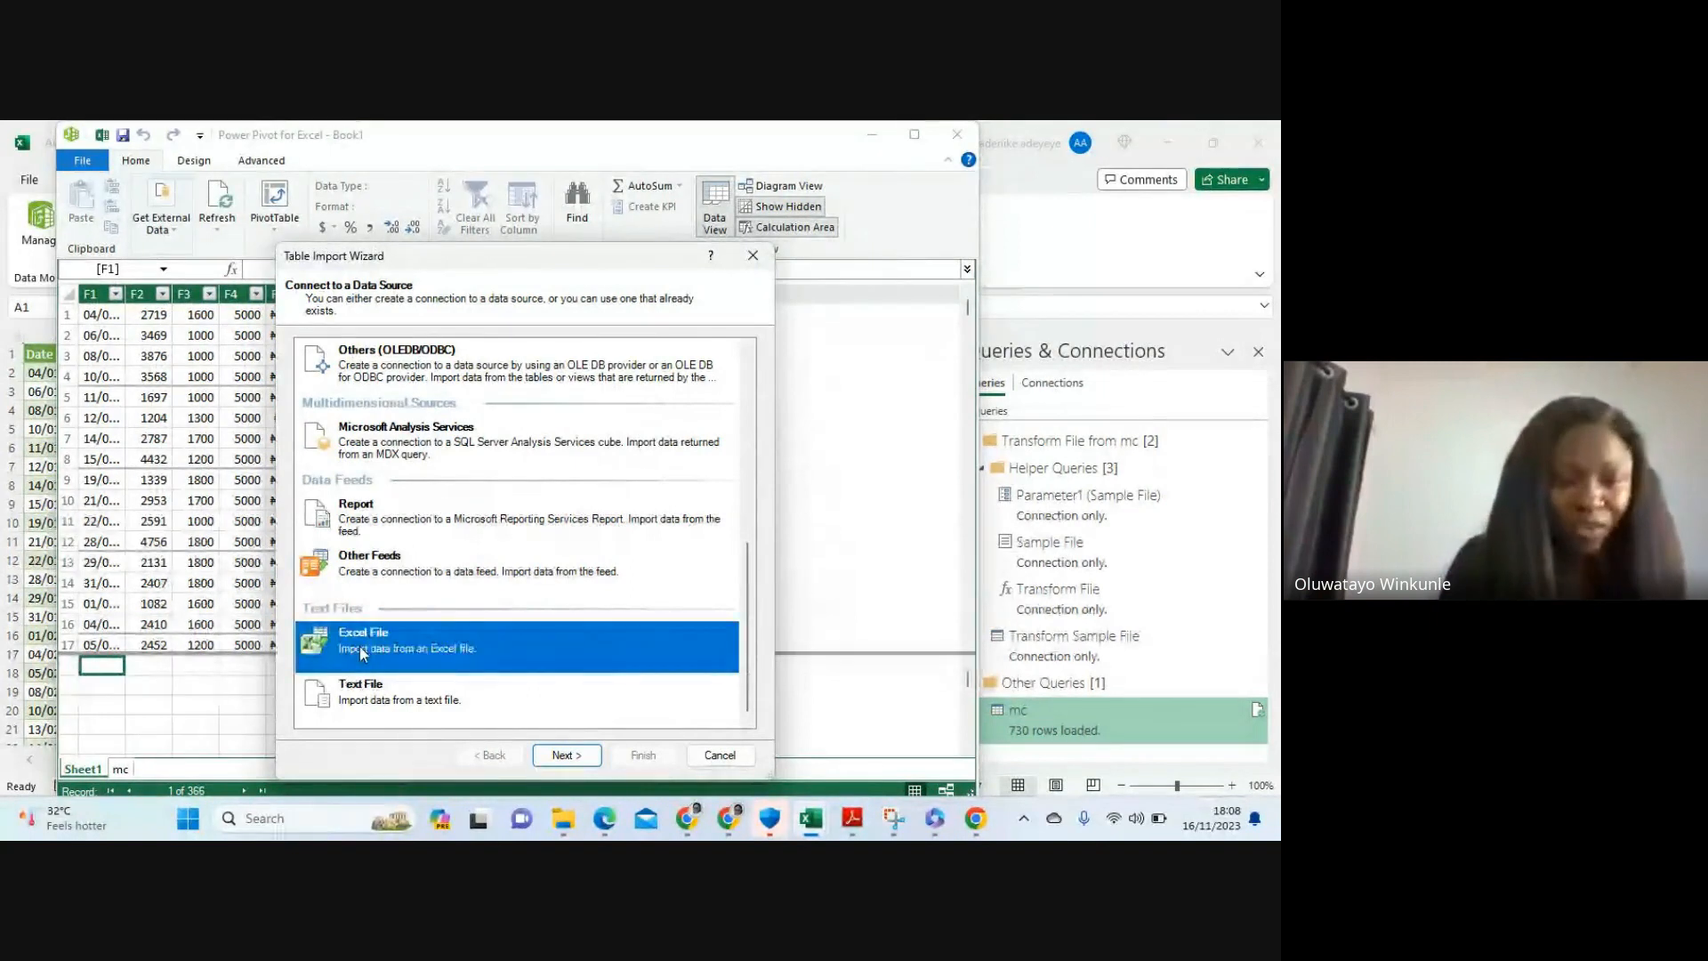
pyautogui.click(561, 757)
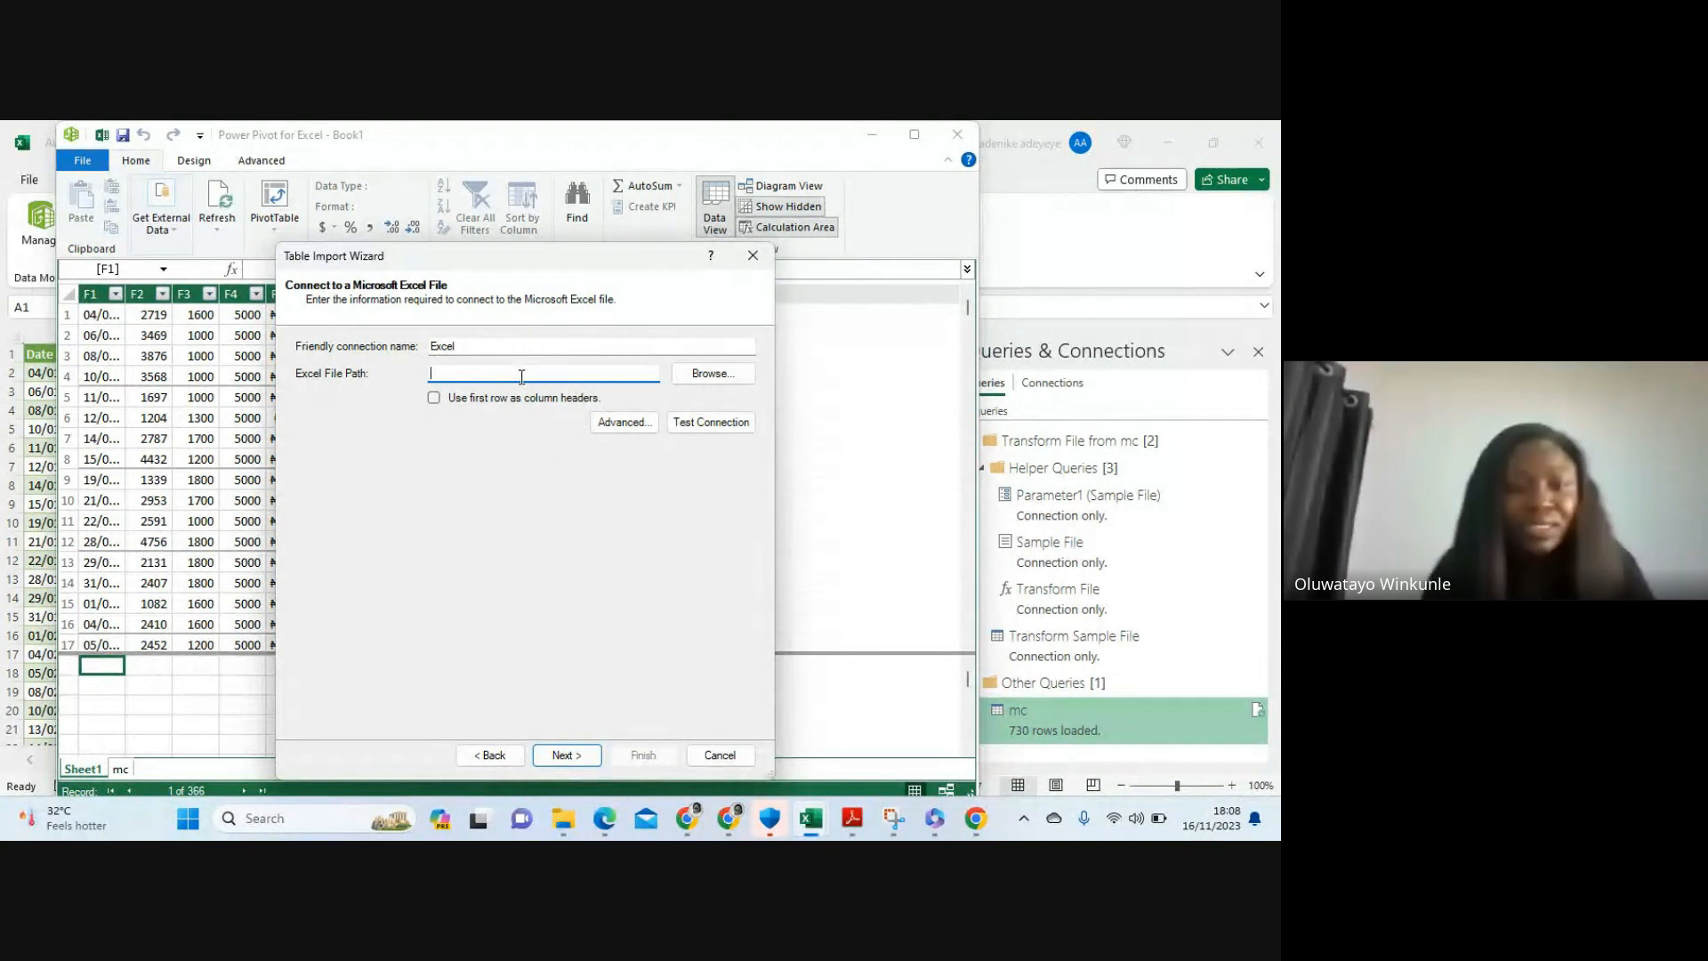
# Browse to the Downloads folder and select the Products workbook as the Excel file to import
pyautogui.click(687, 374)
pyautogui.click(359, 552)
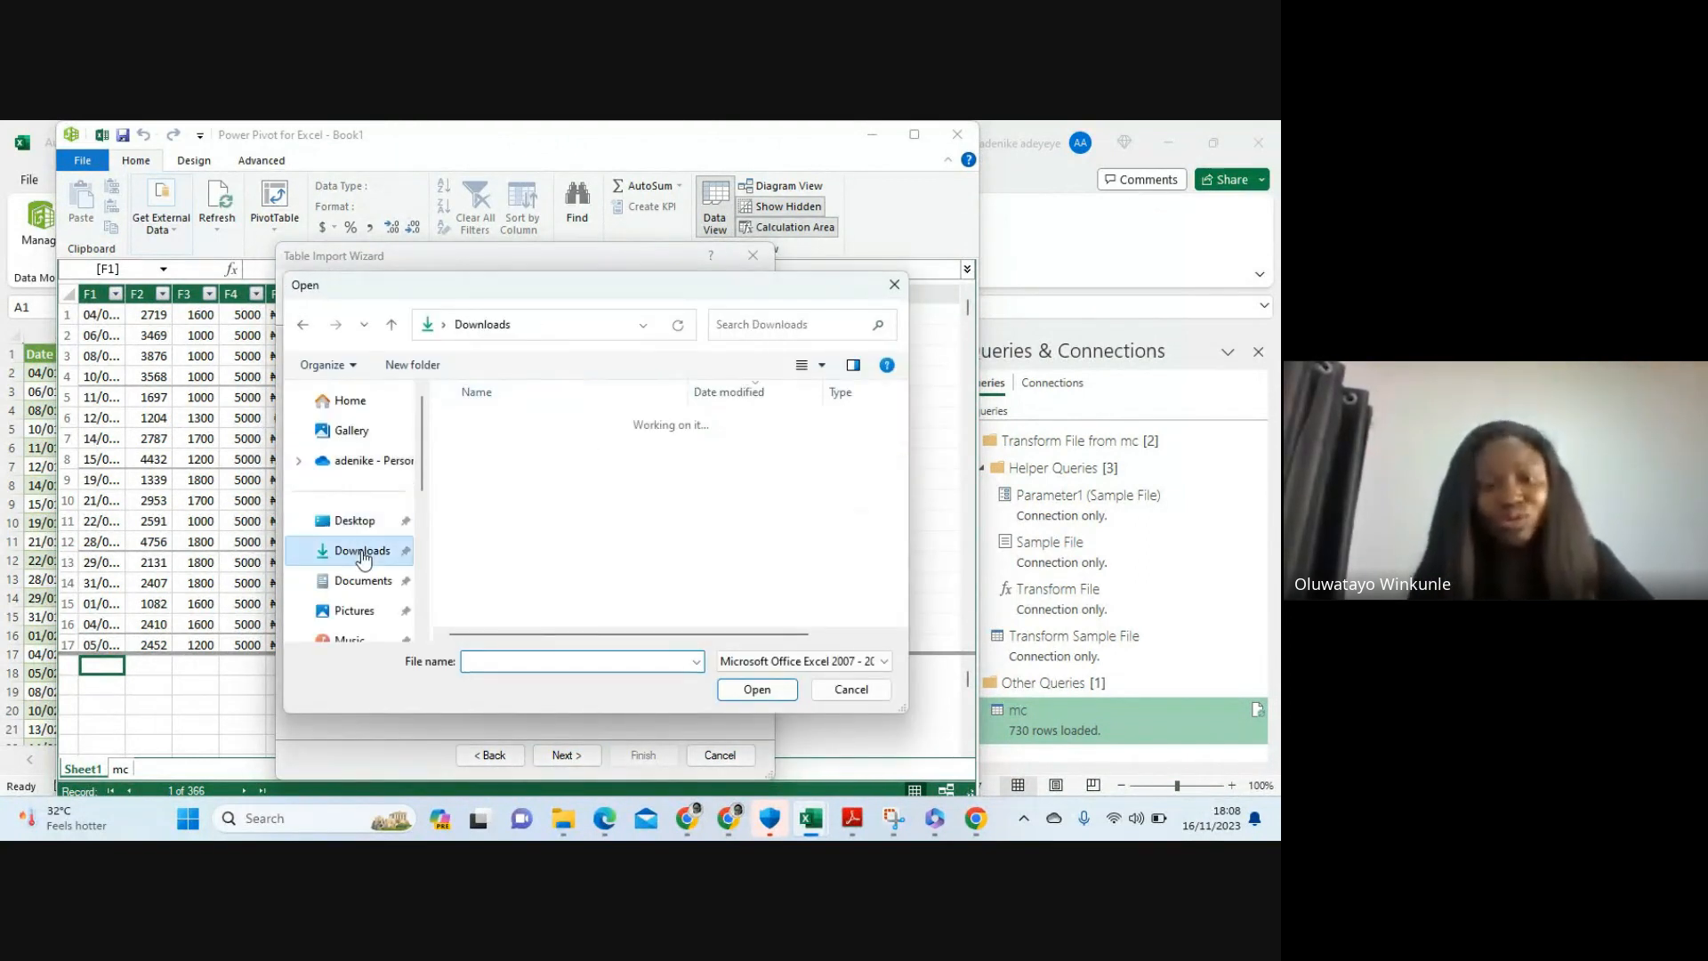
pyautogui.click(495, 452)
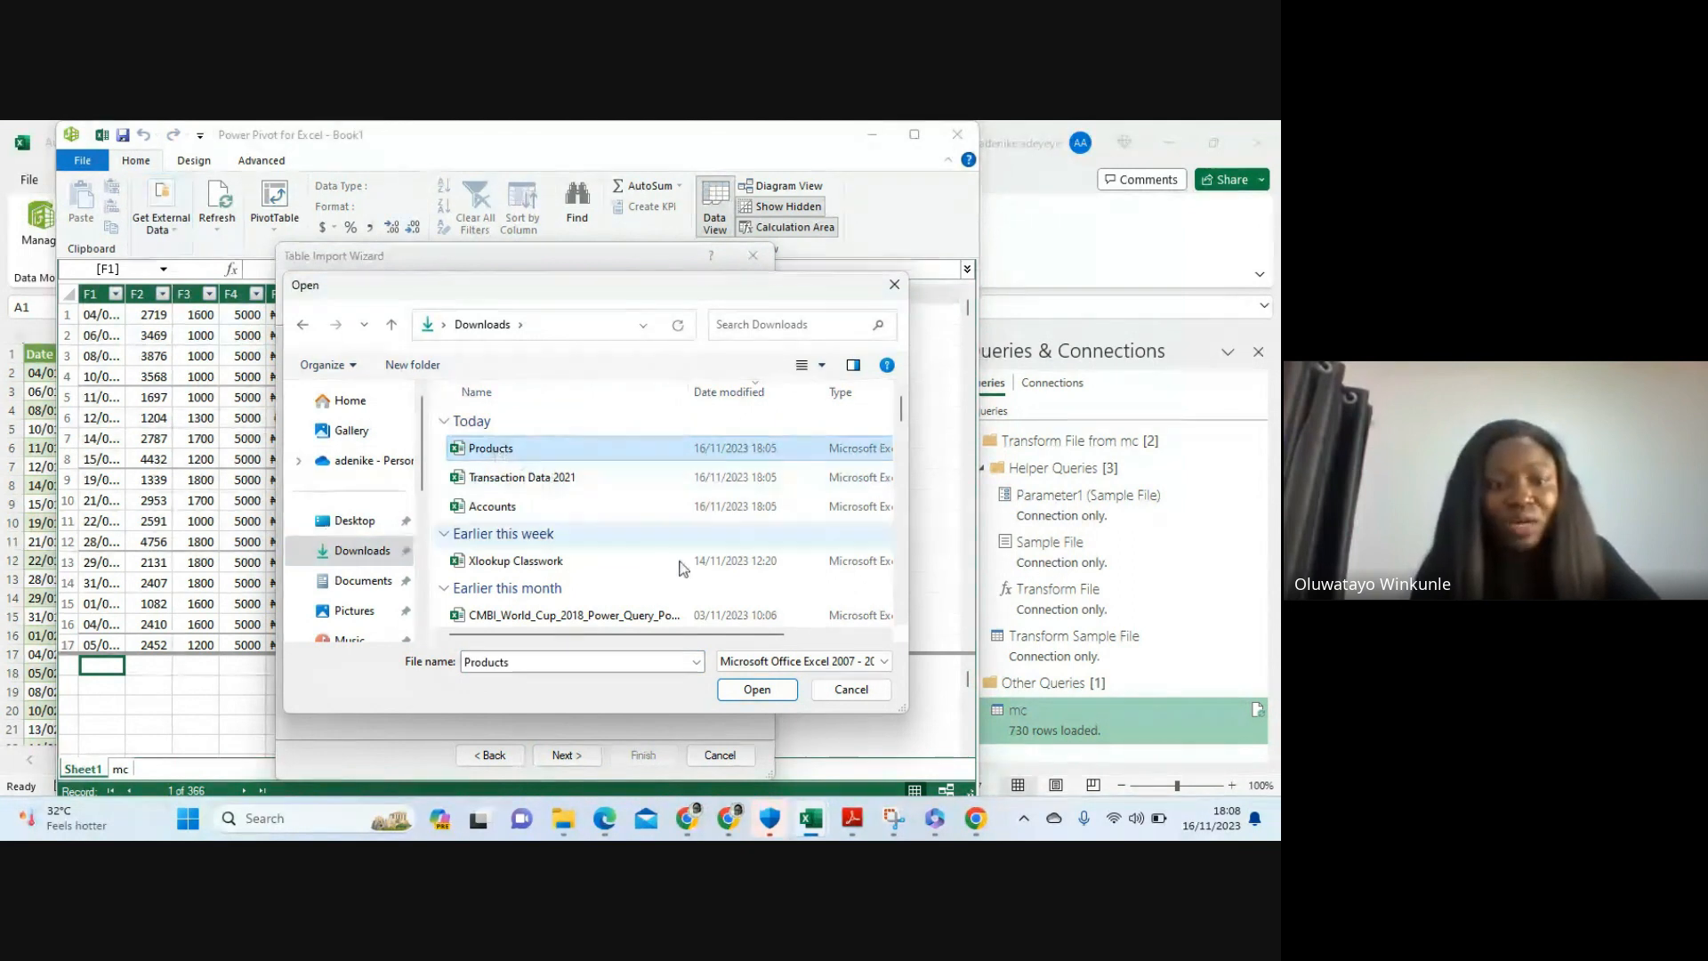
# Import the Products table from the Products workbook in Downloads, using the first row as column headers
pyautogui.click(751, 689)
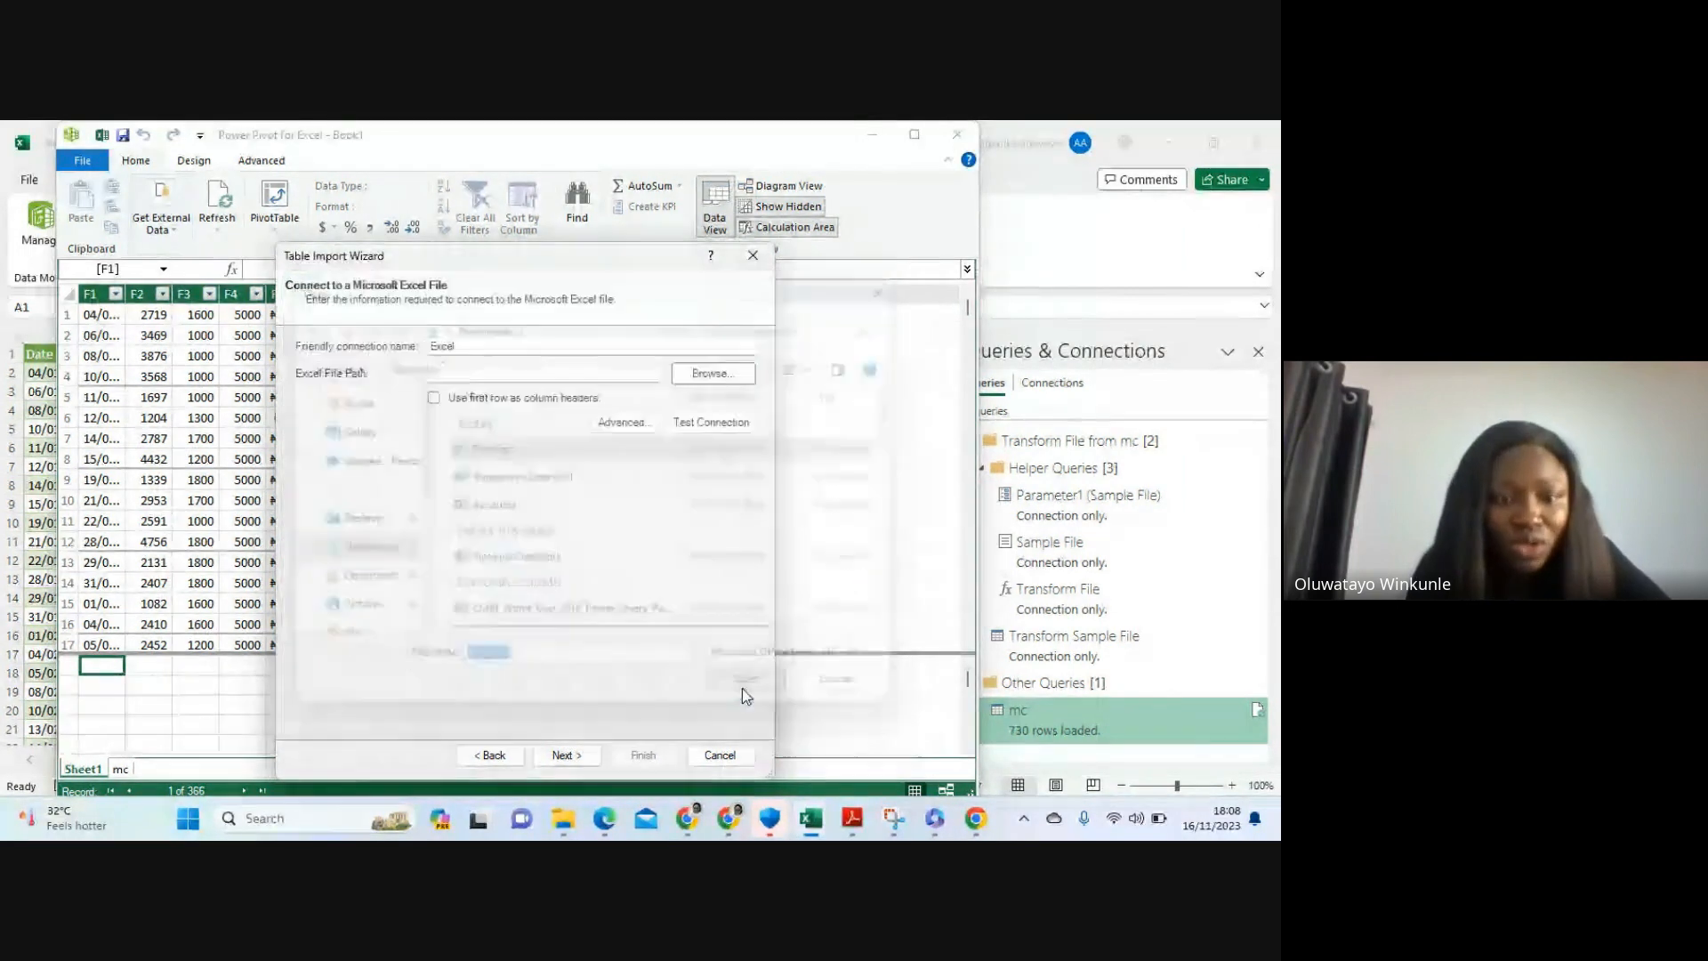
pyautogui.click(569, 754)
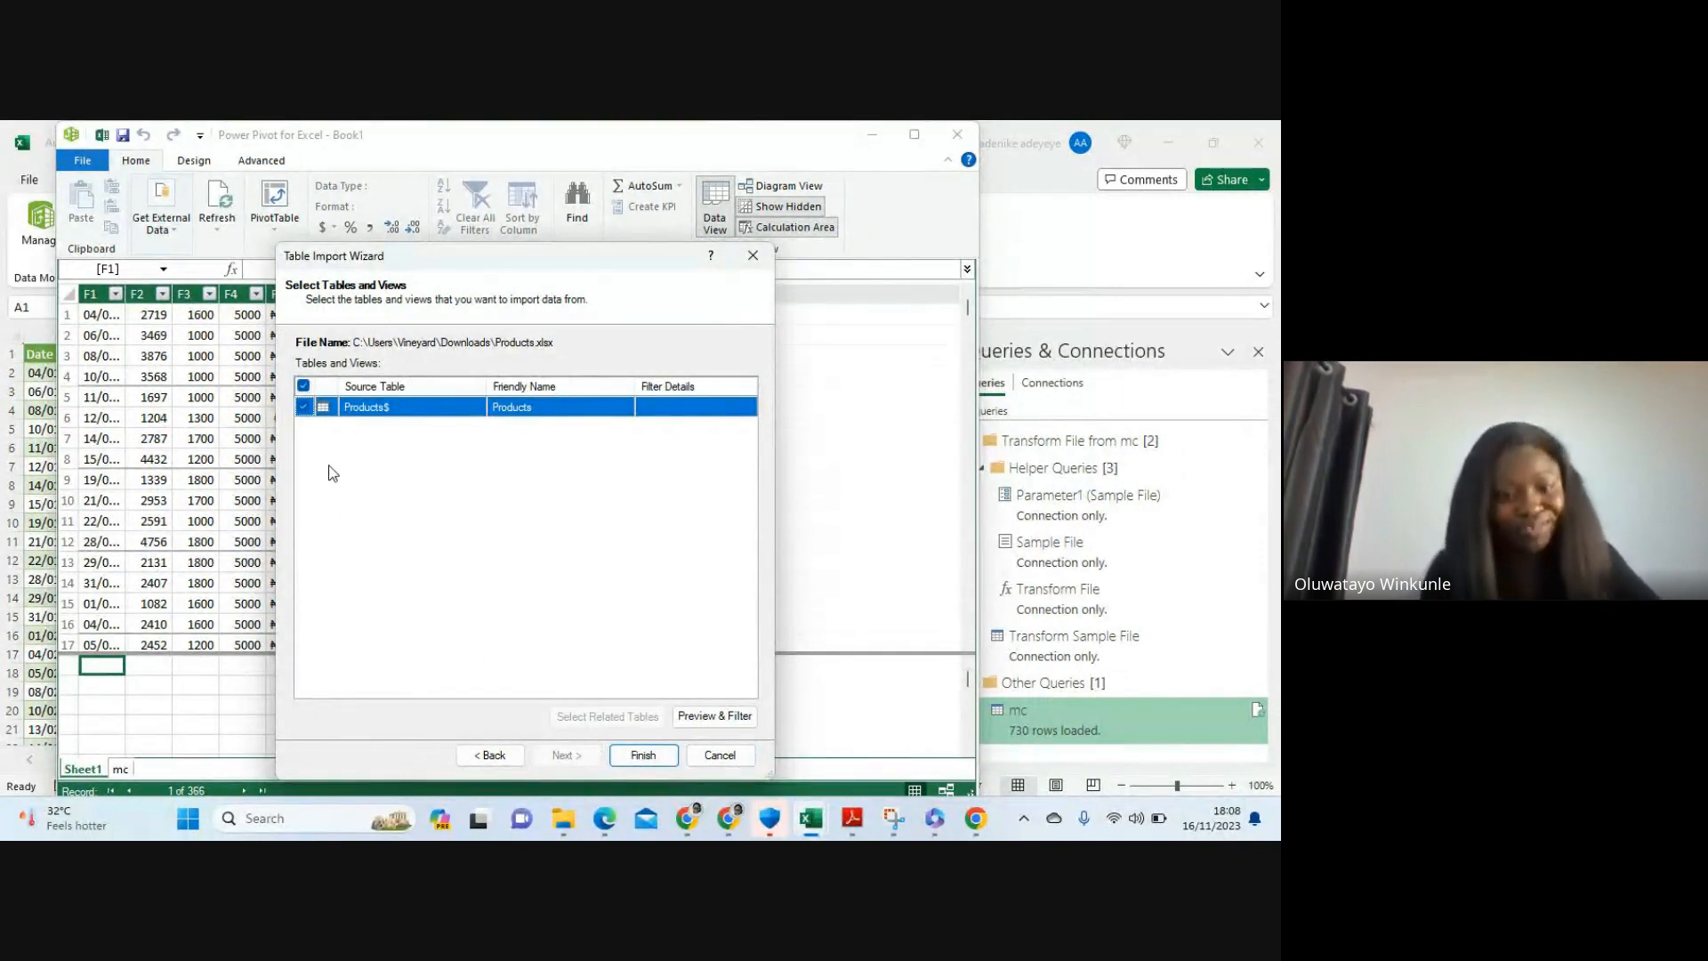
pyautogui.click(490, 756)
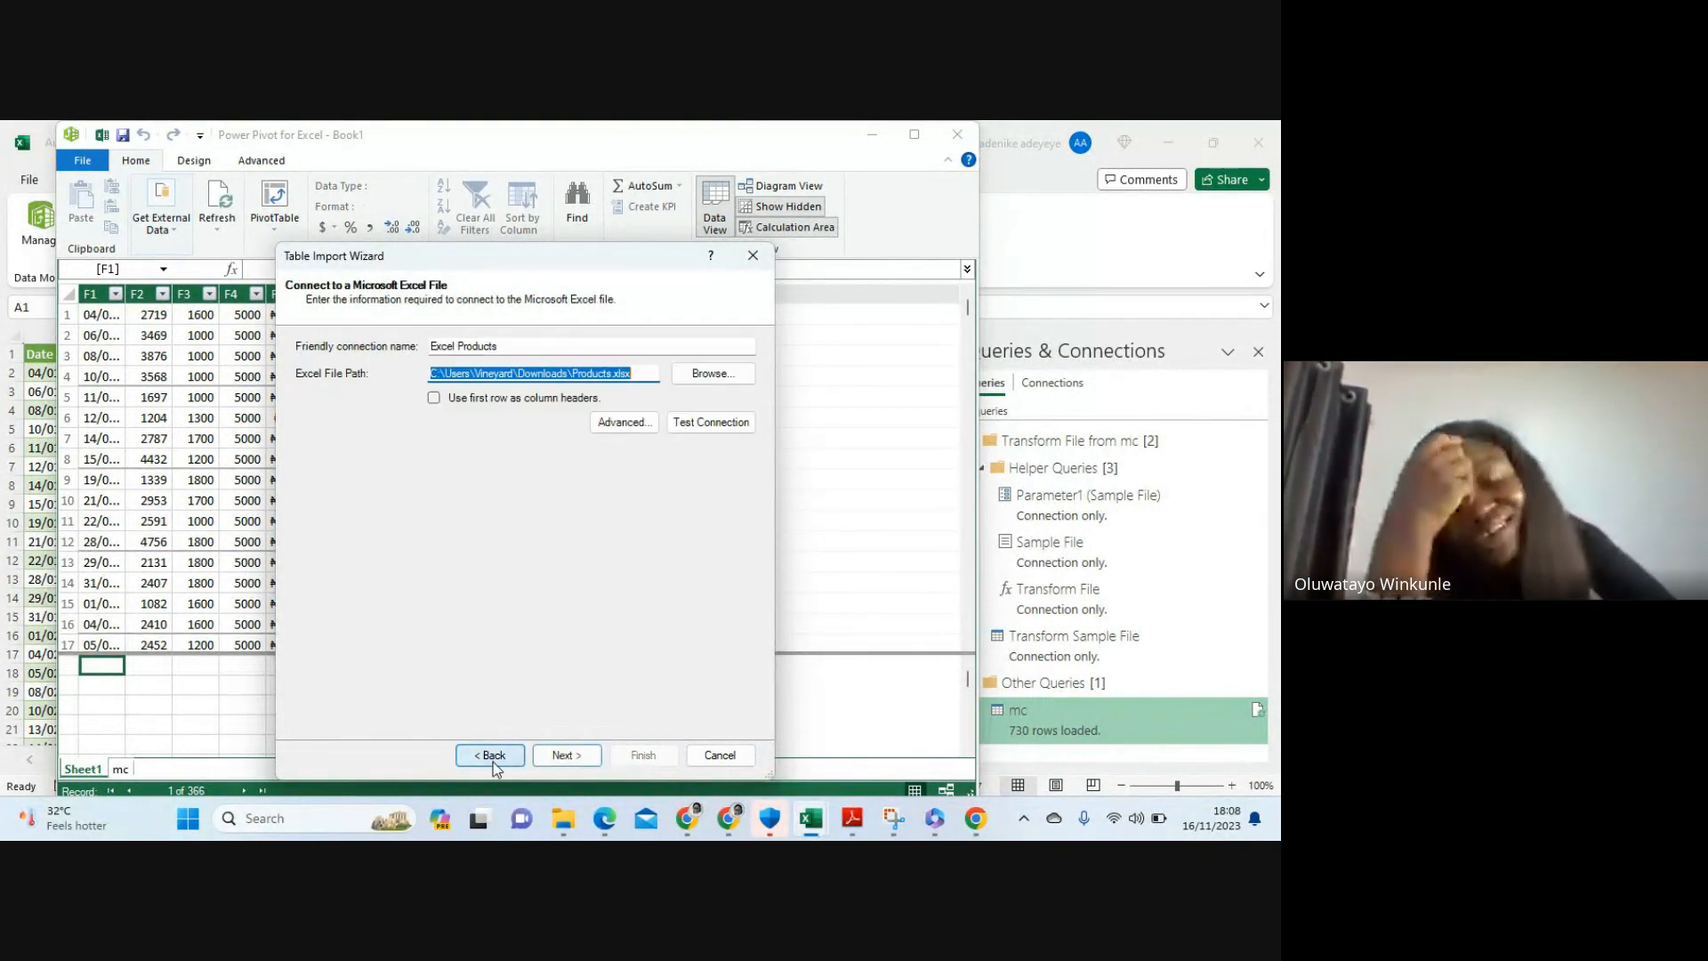
pyautogui.click(434, 399)
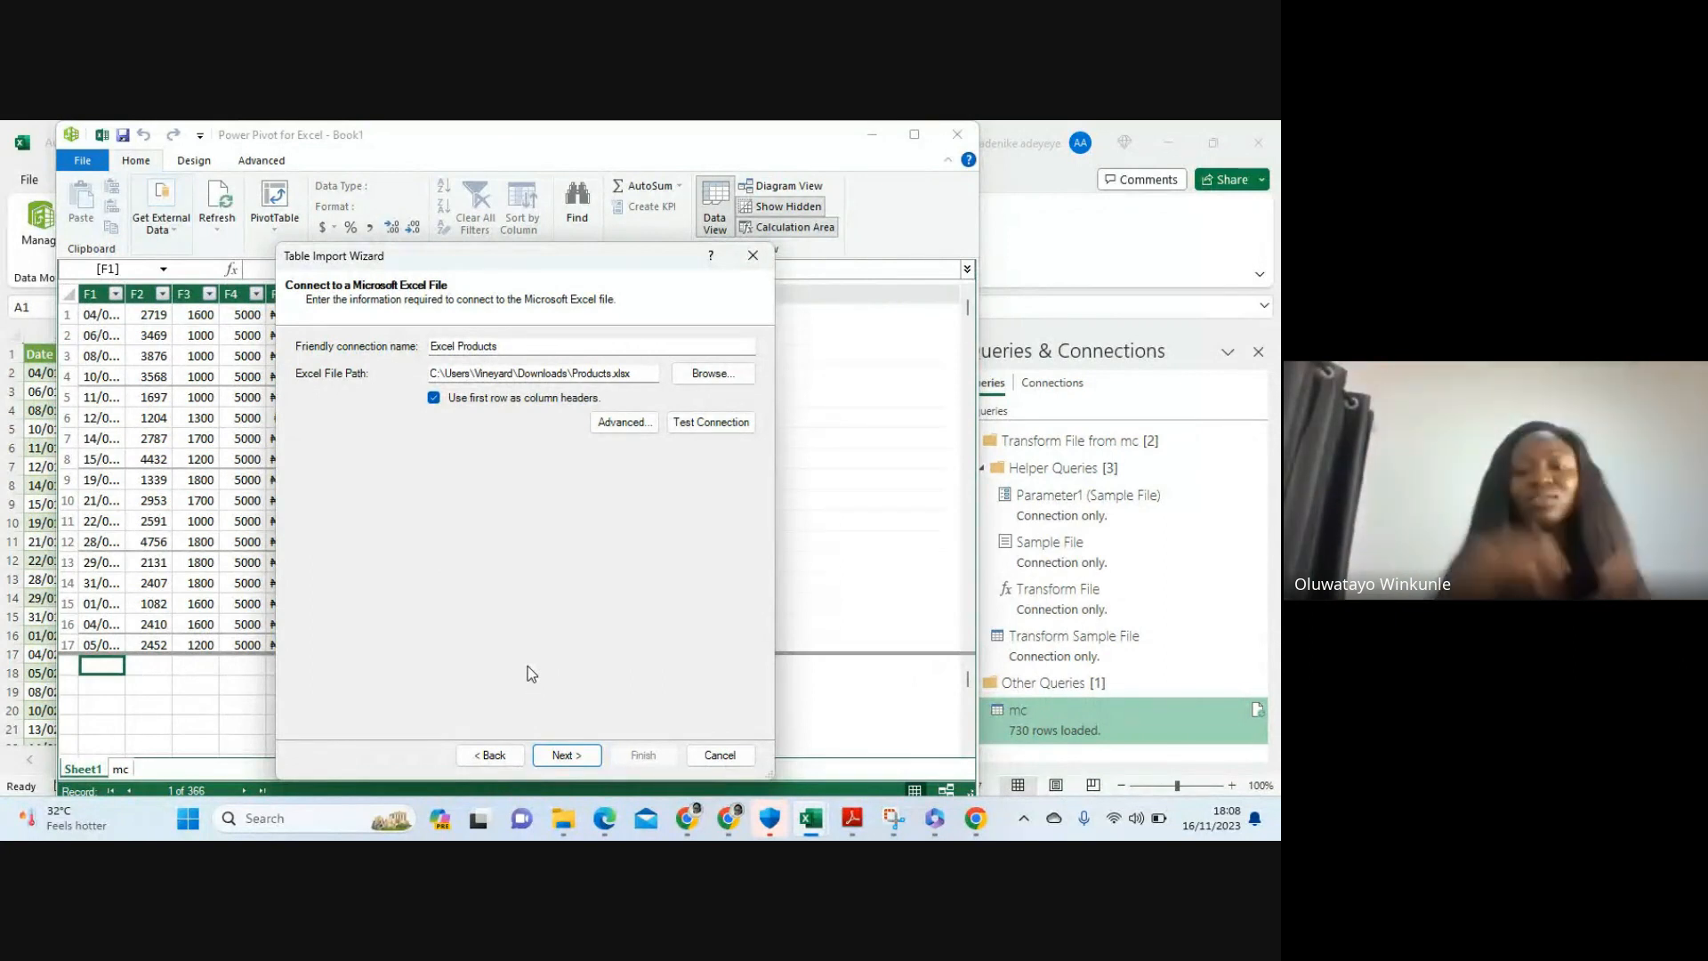
pyautogui.click(552, 758)
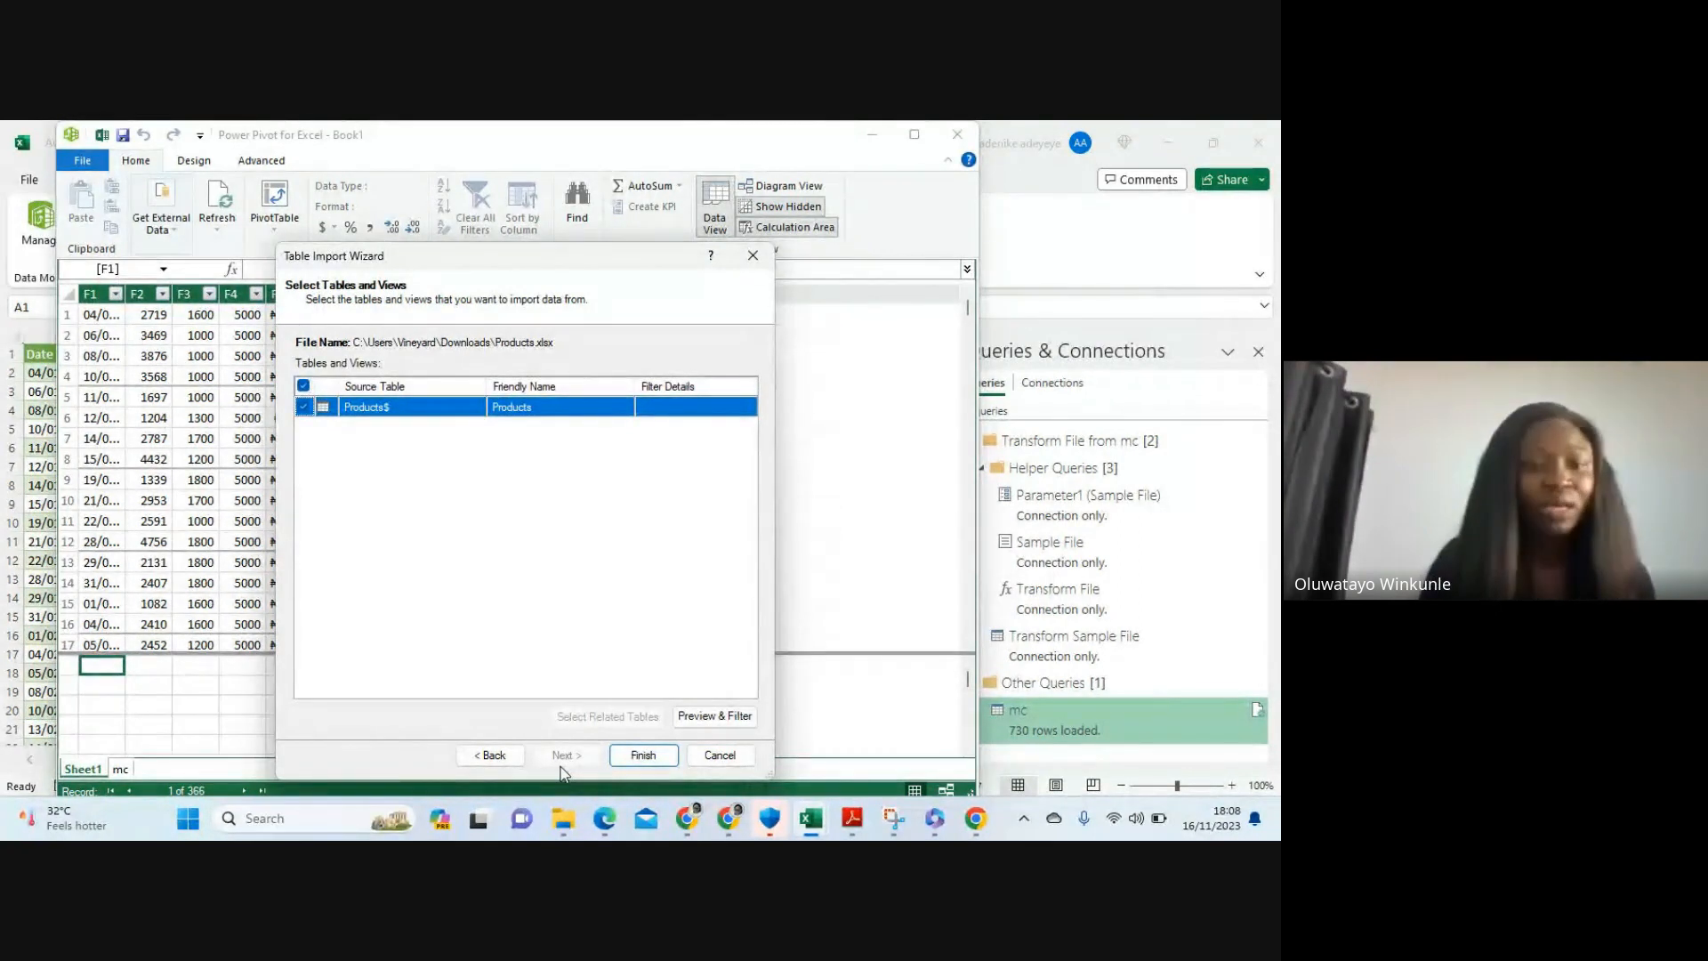
pyautogui.click(629, 757)
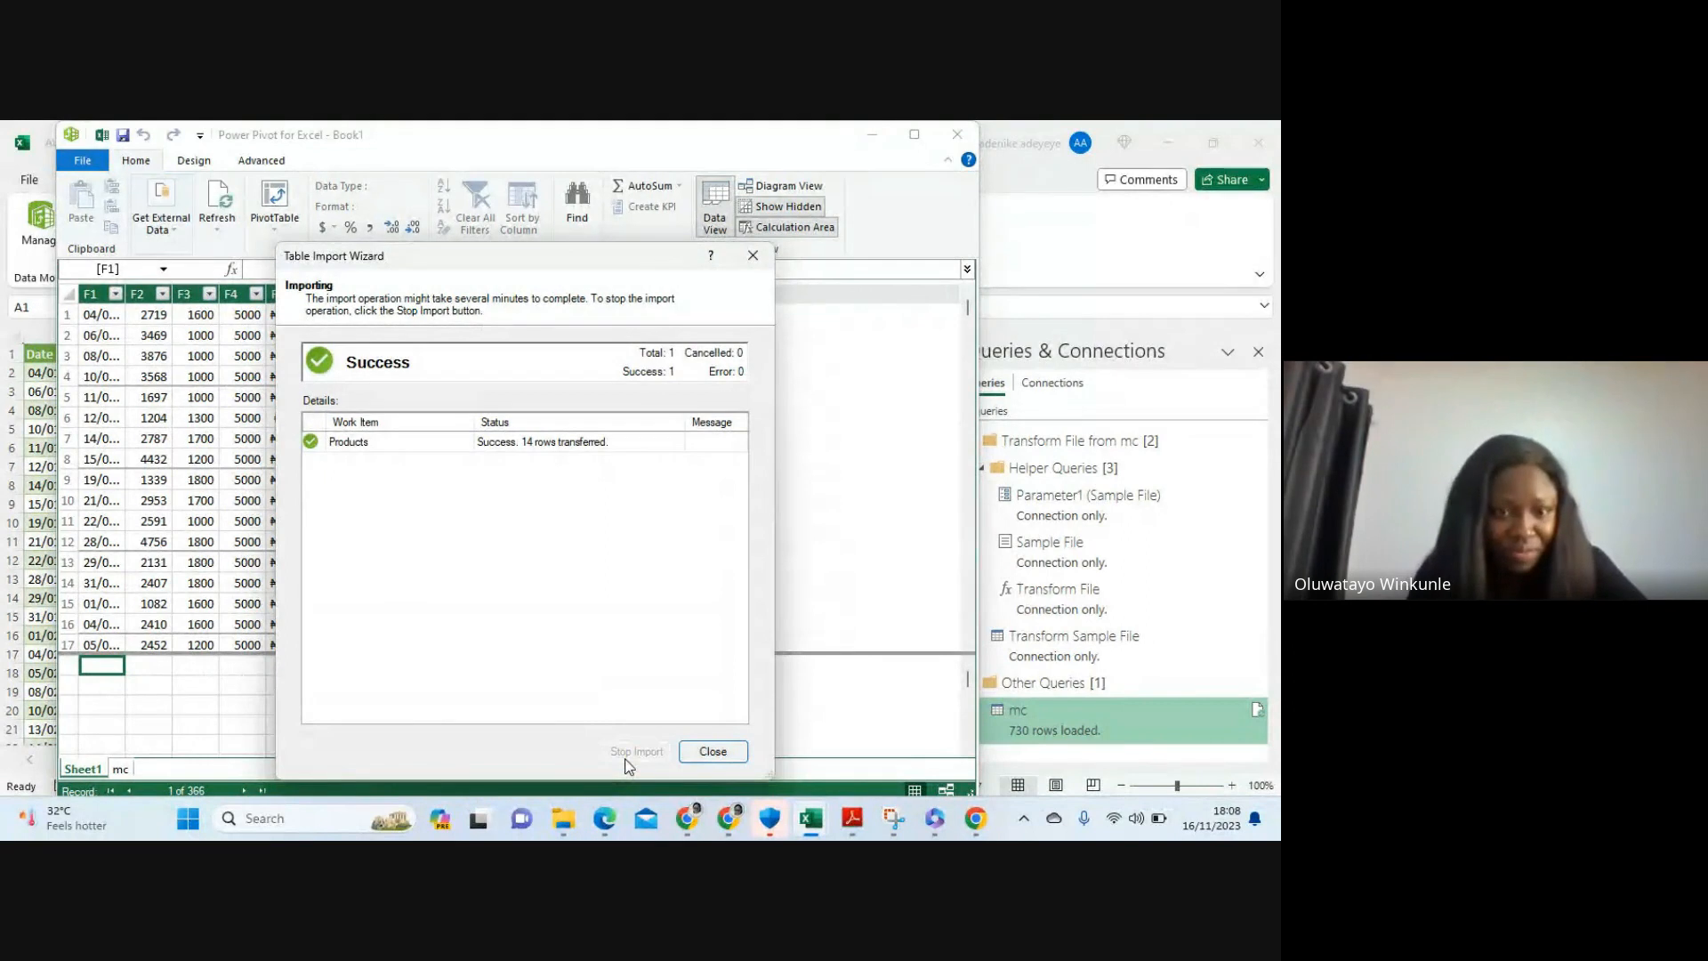
pyautogui.click(702, 760)
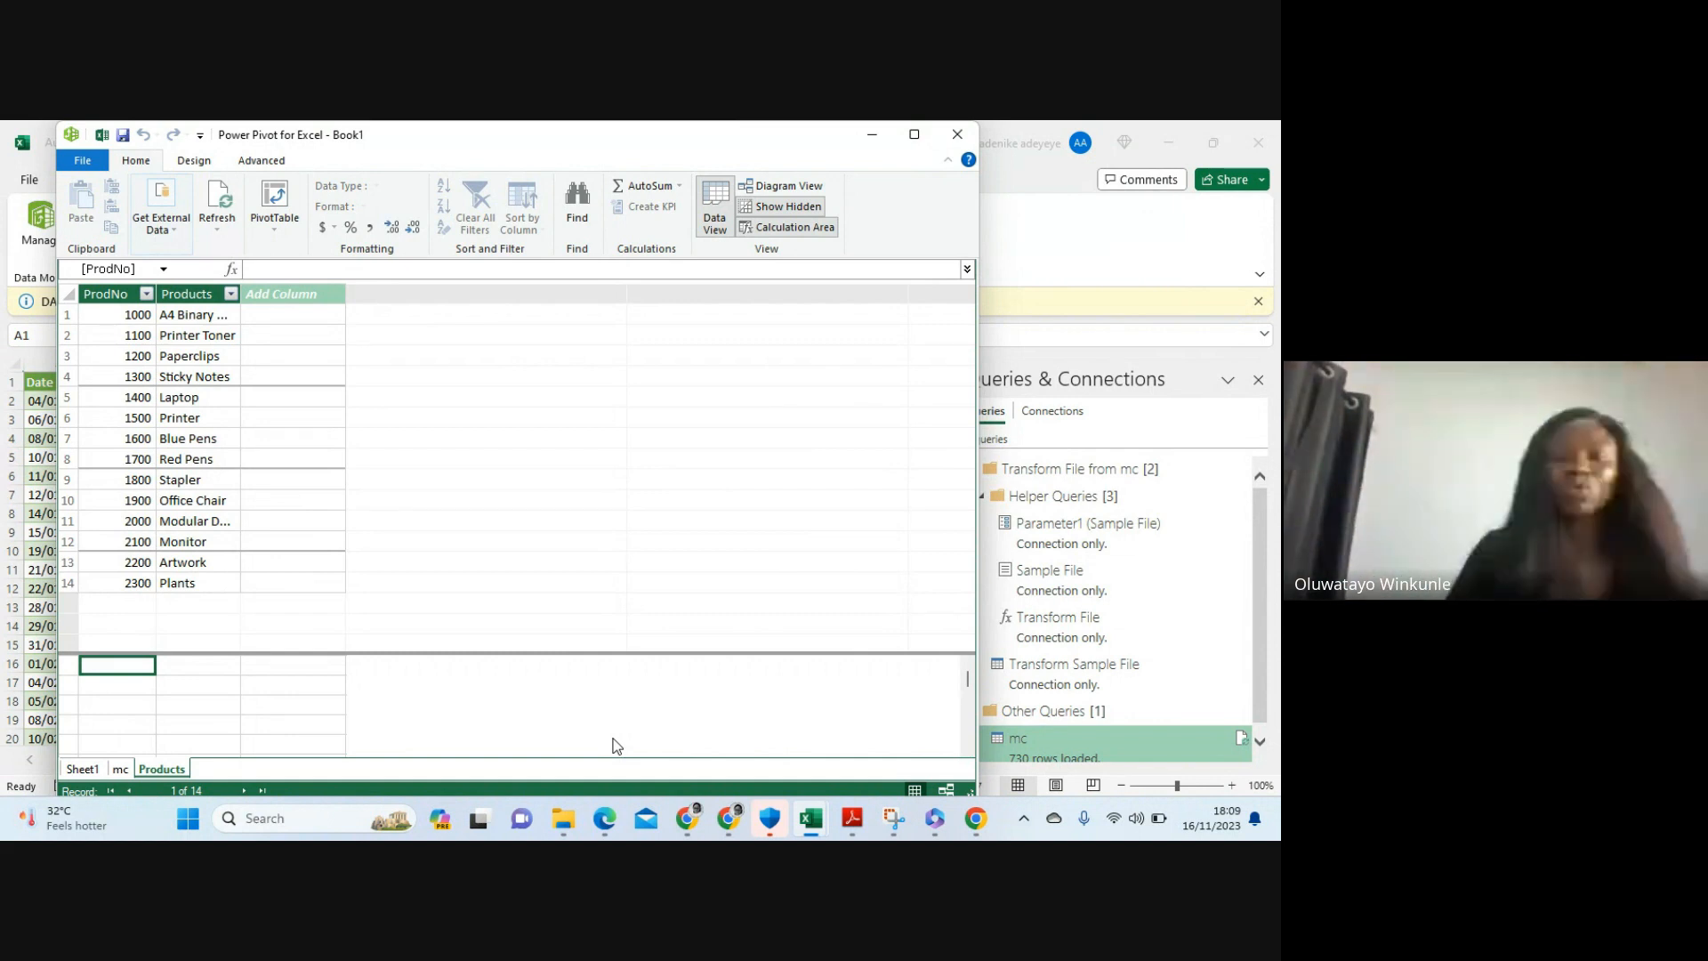
# Set up a new external data connection to the Accounts Excel workbook in the Downloads folder
pyautogui.moveTo(611, 837)
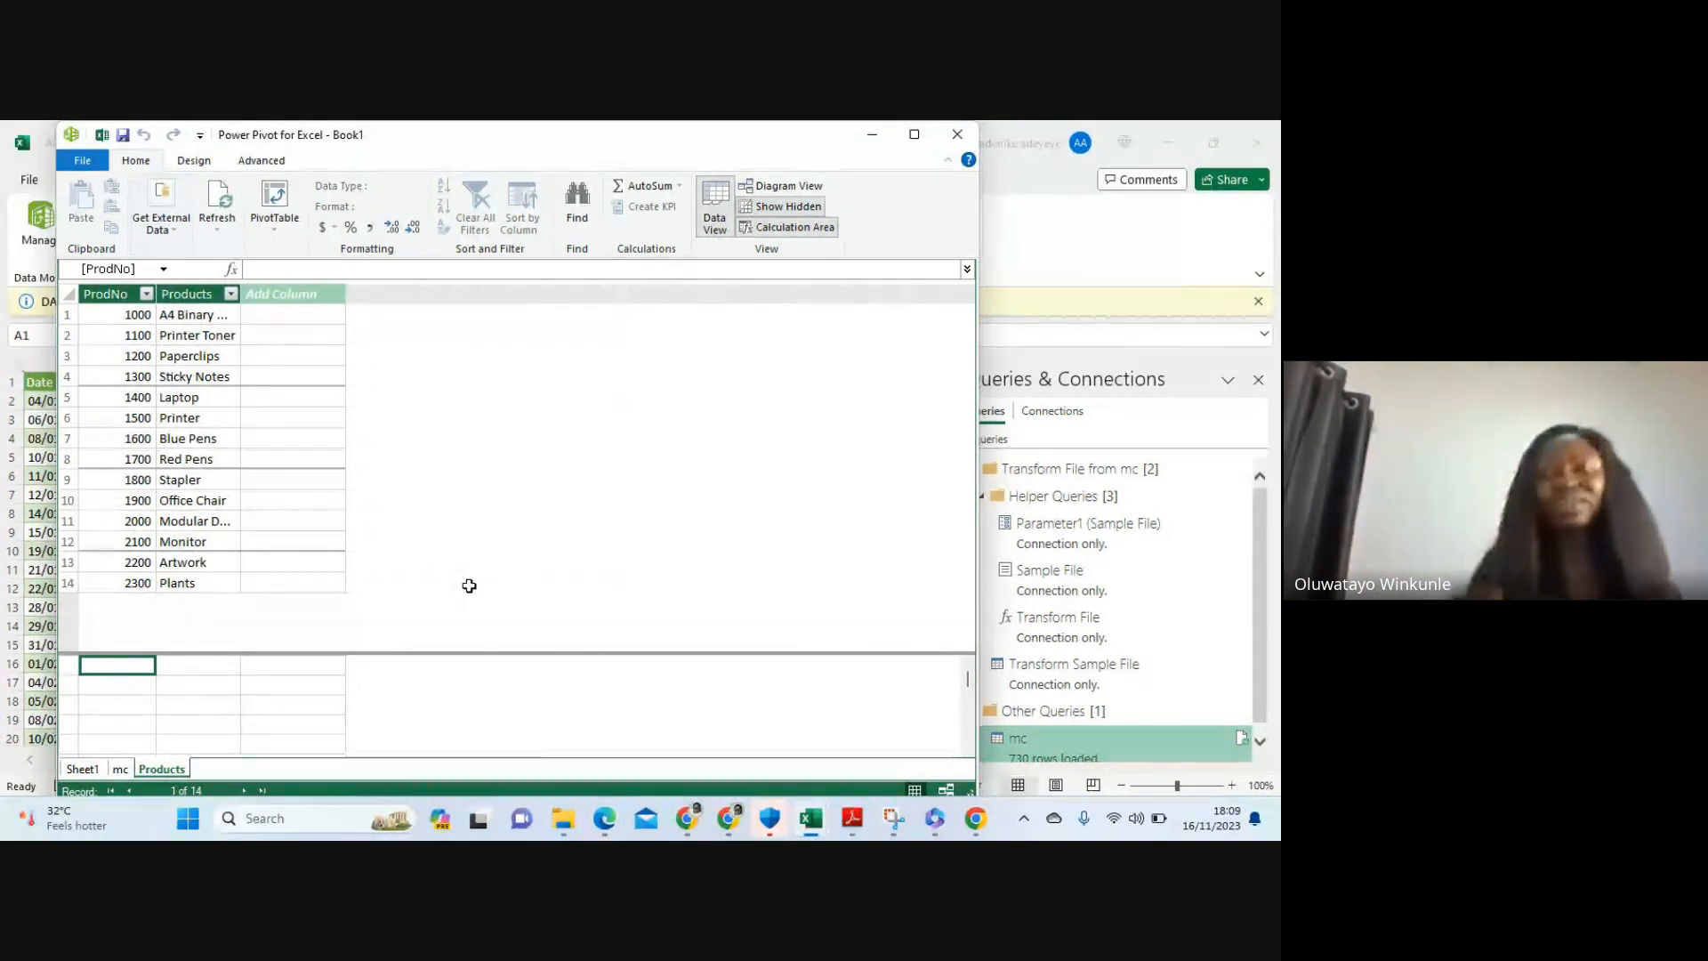
pyautogui.click(167, 223)
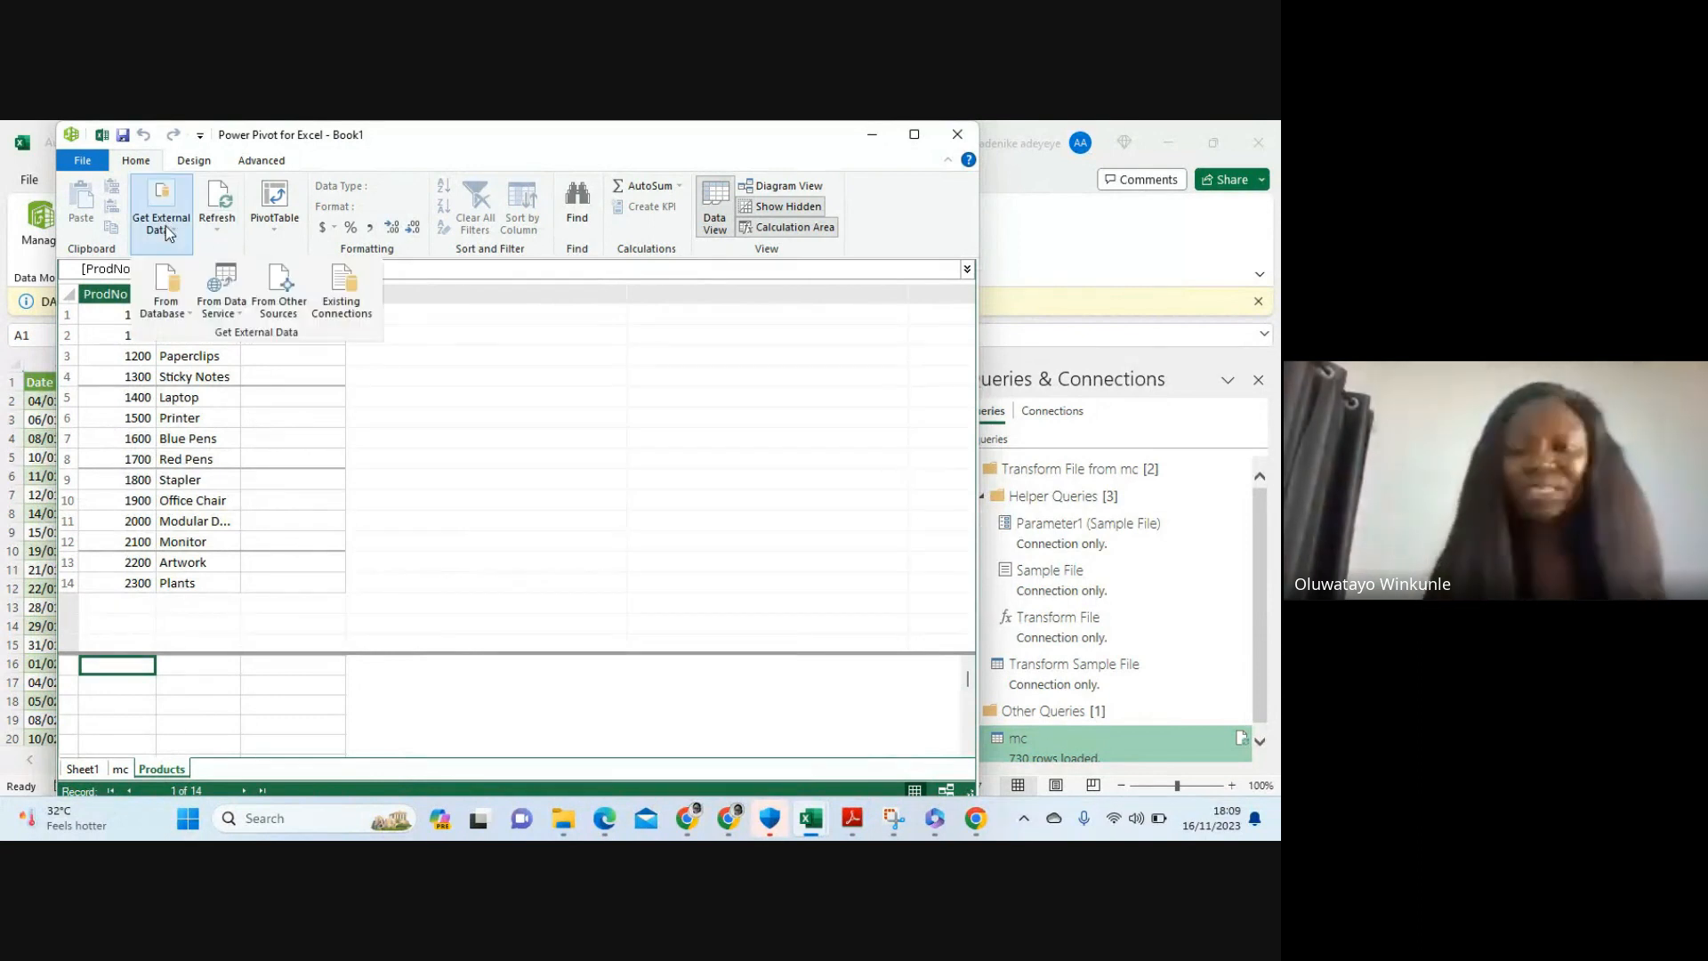
pyautogui.click(278, 307)
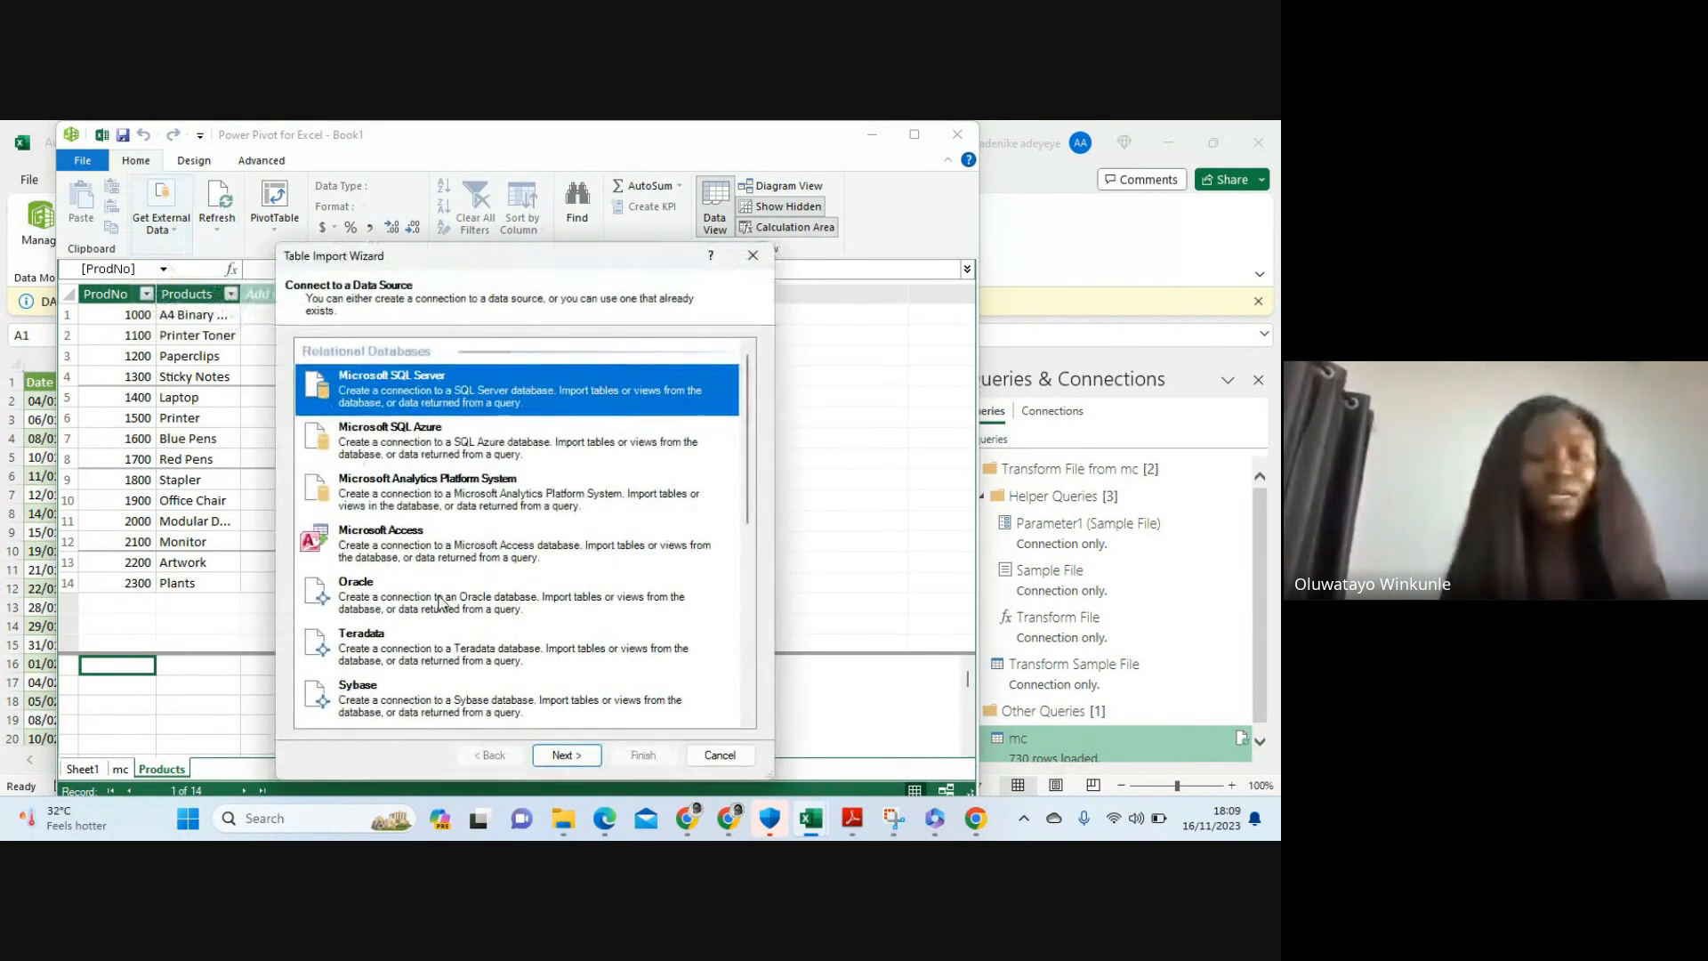
pyautogui.scroll(-10, 445, 623)
pyautogui.click(399, 654)
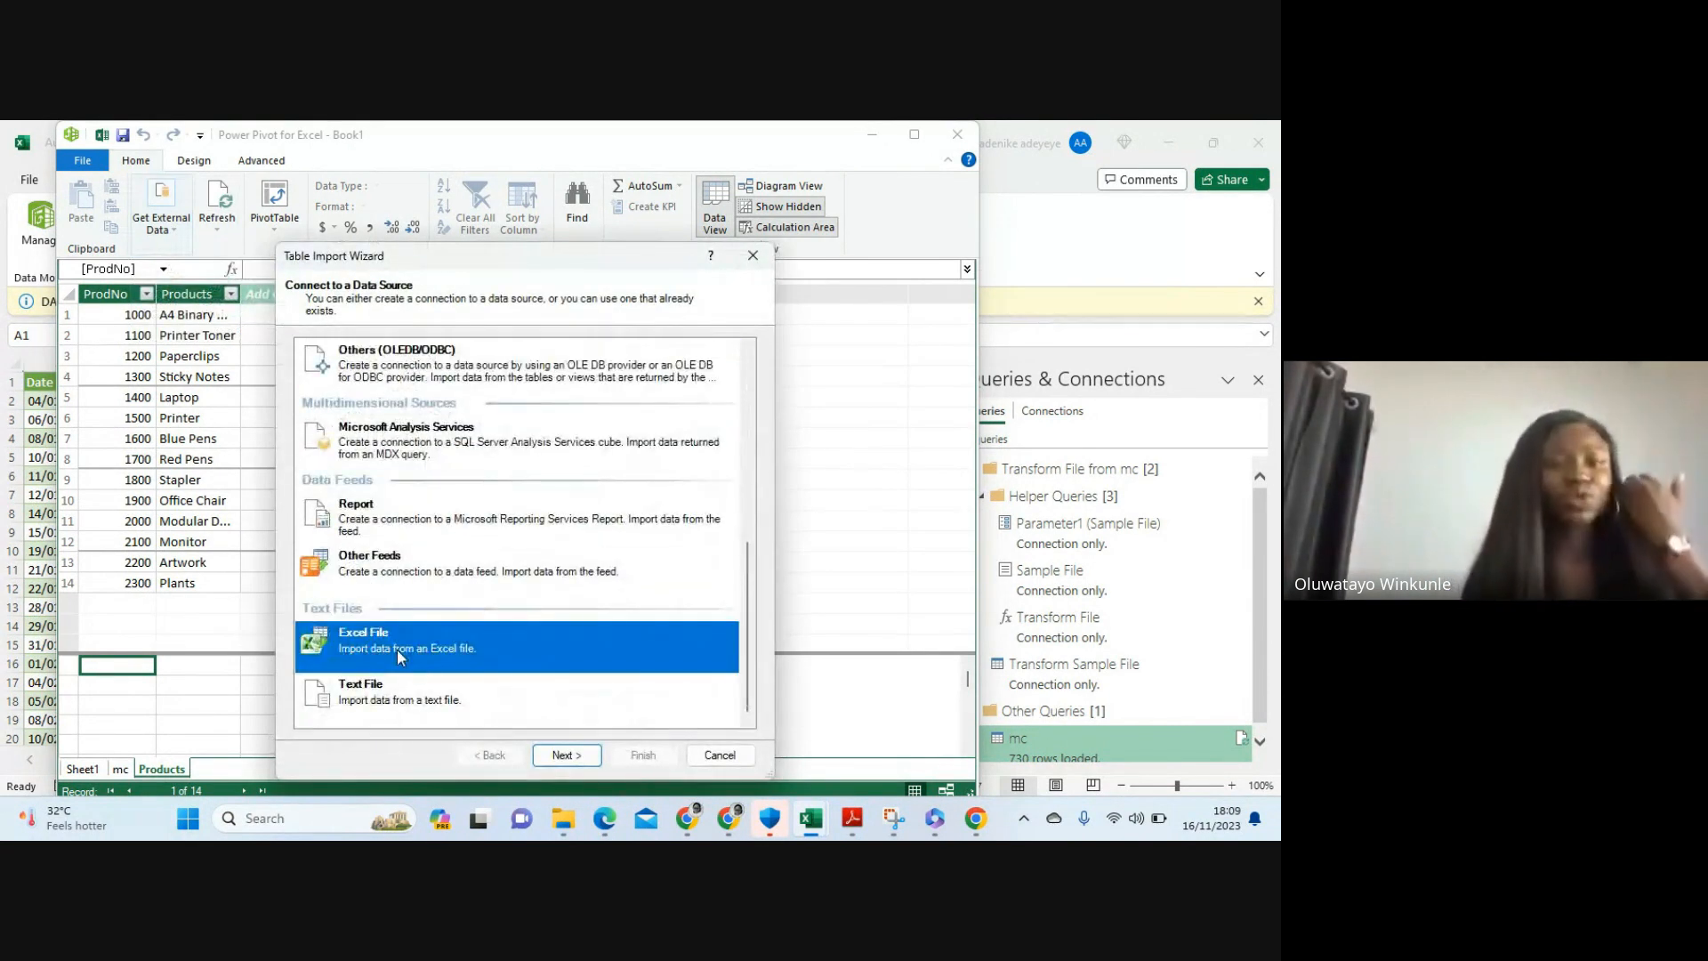
pyautogui.click(566, 755)
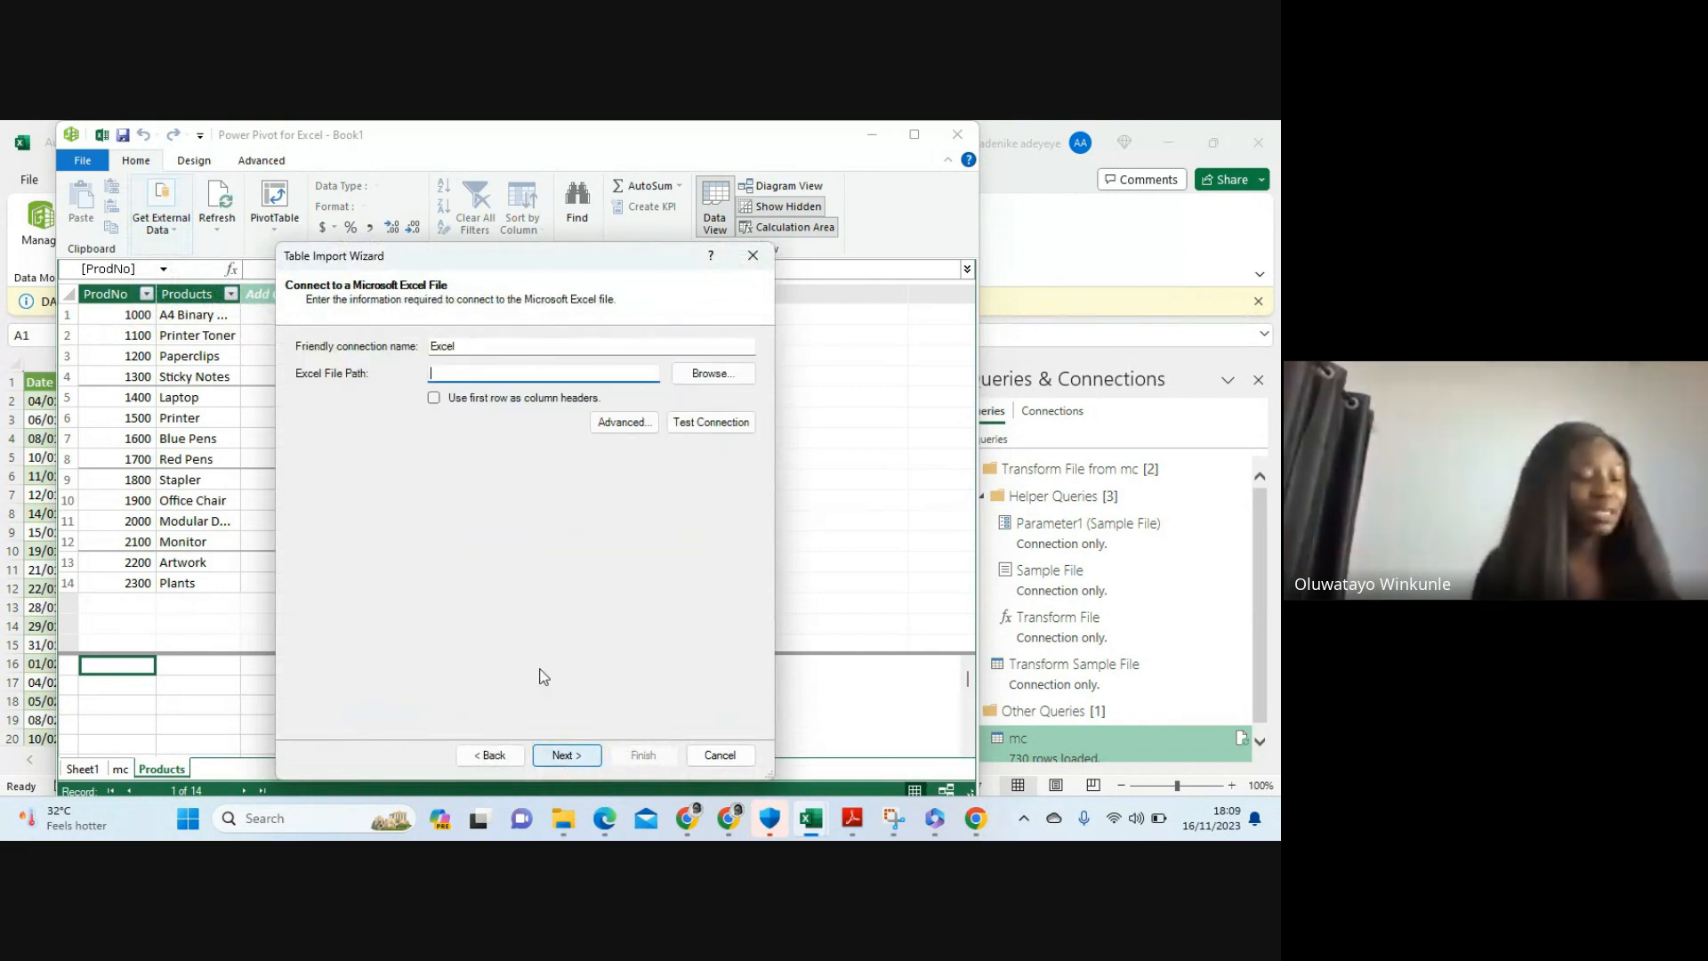
pyautogui.click(690, 379)
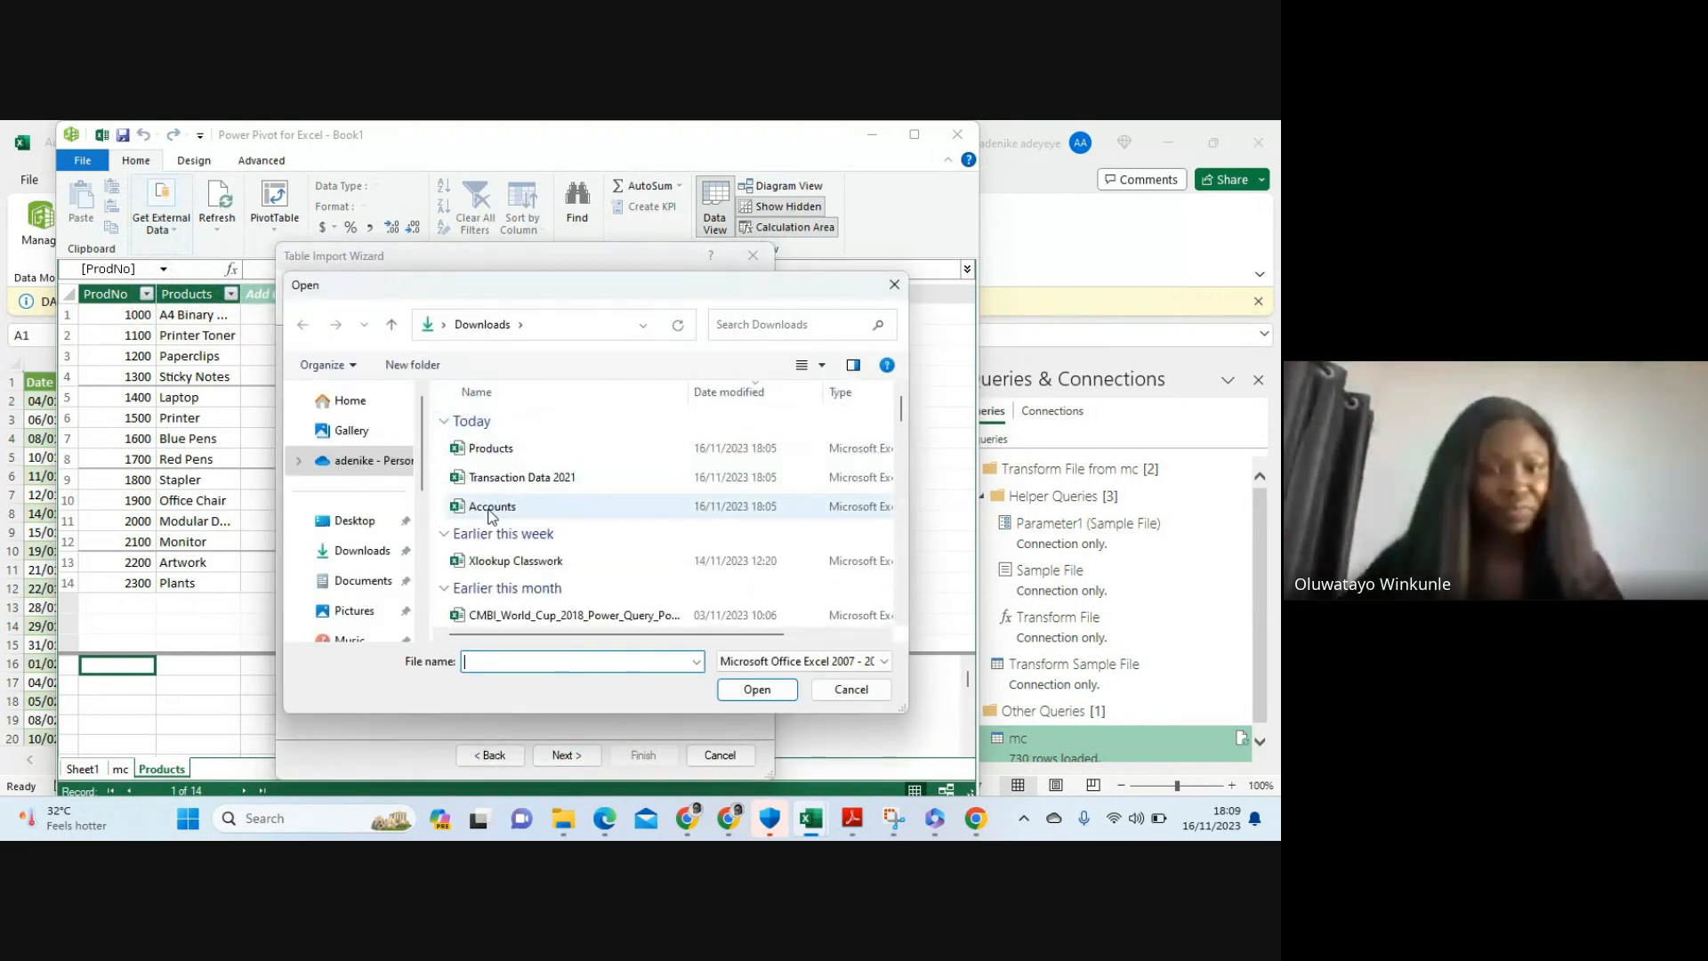
pyautogui.click(499, 510)
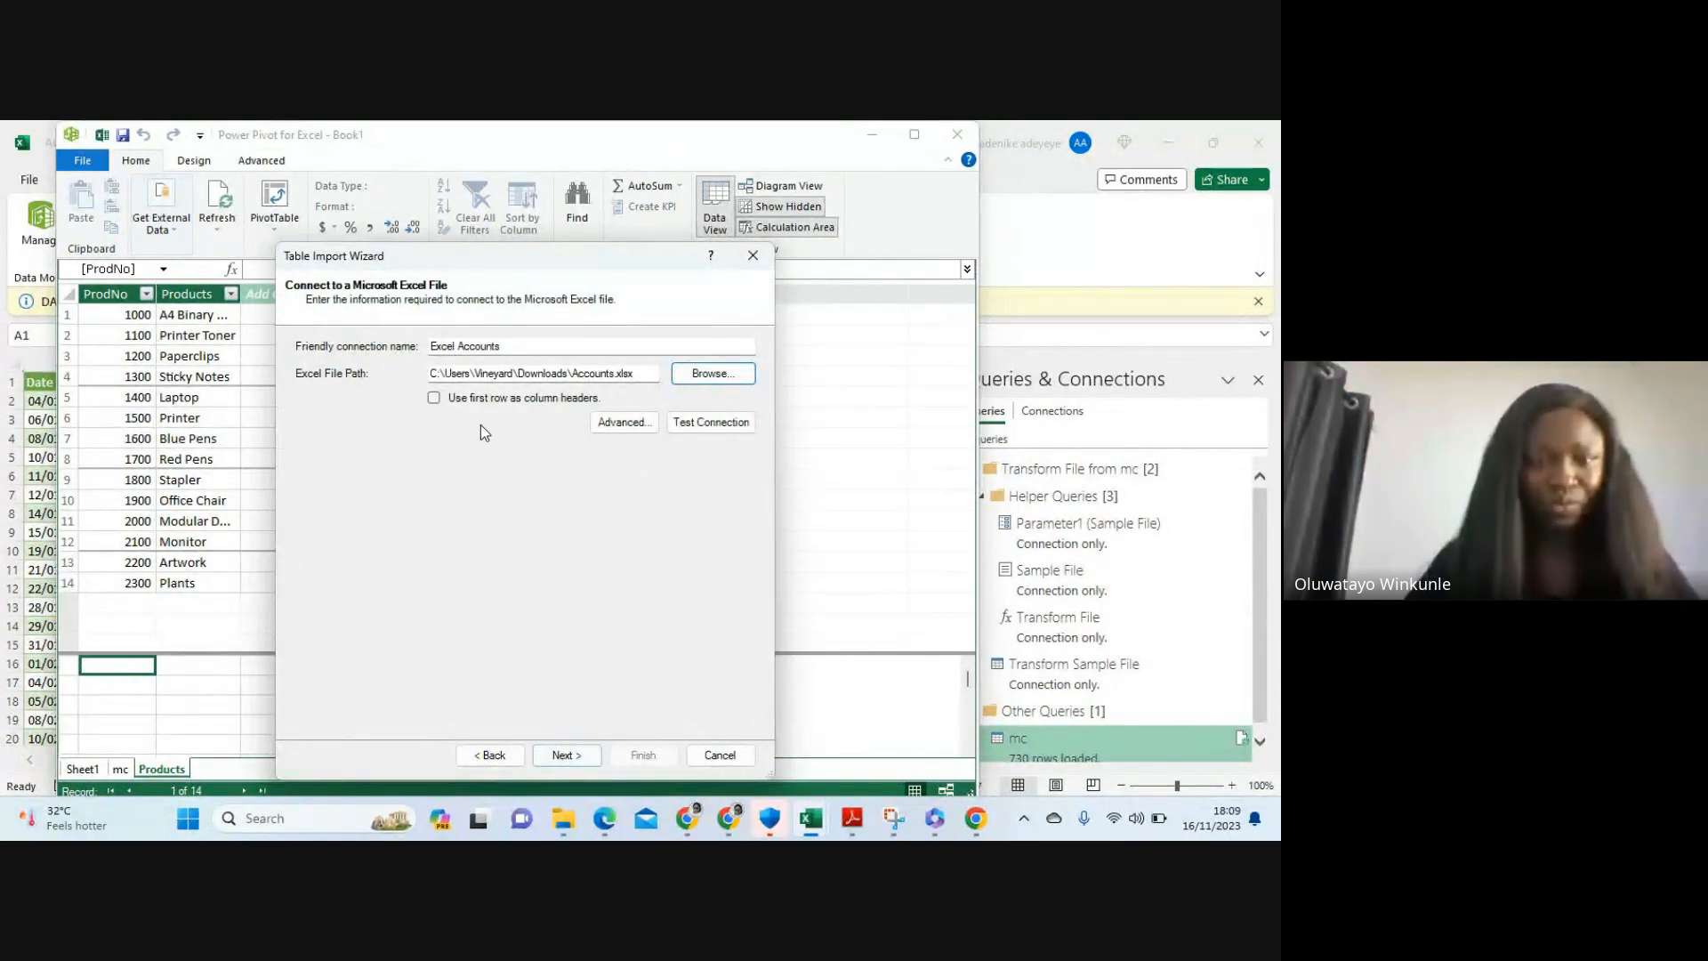
# Use the first row as column headers and import the Sheet1$ table from the Accounts workbook
pyautogui.click(433, 398)
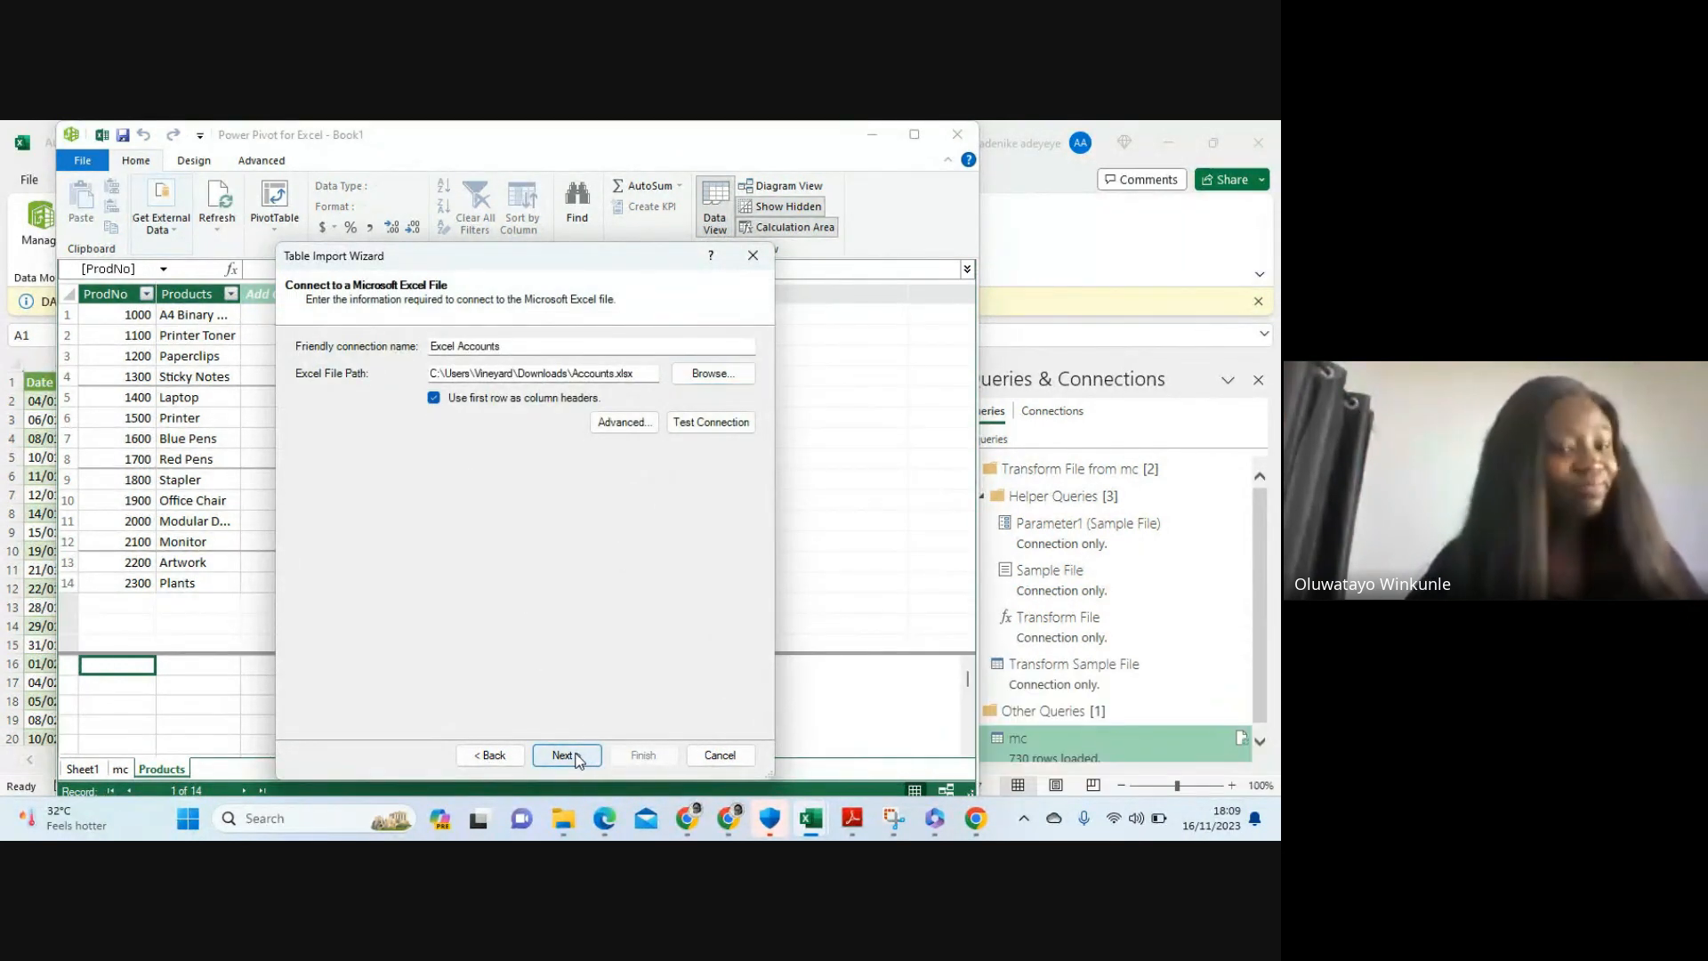
pyautogui.click(575, 756)
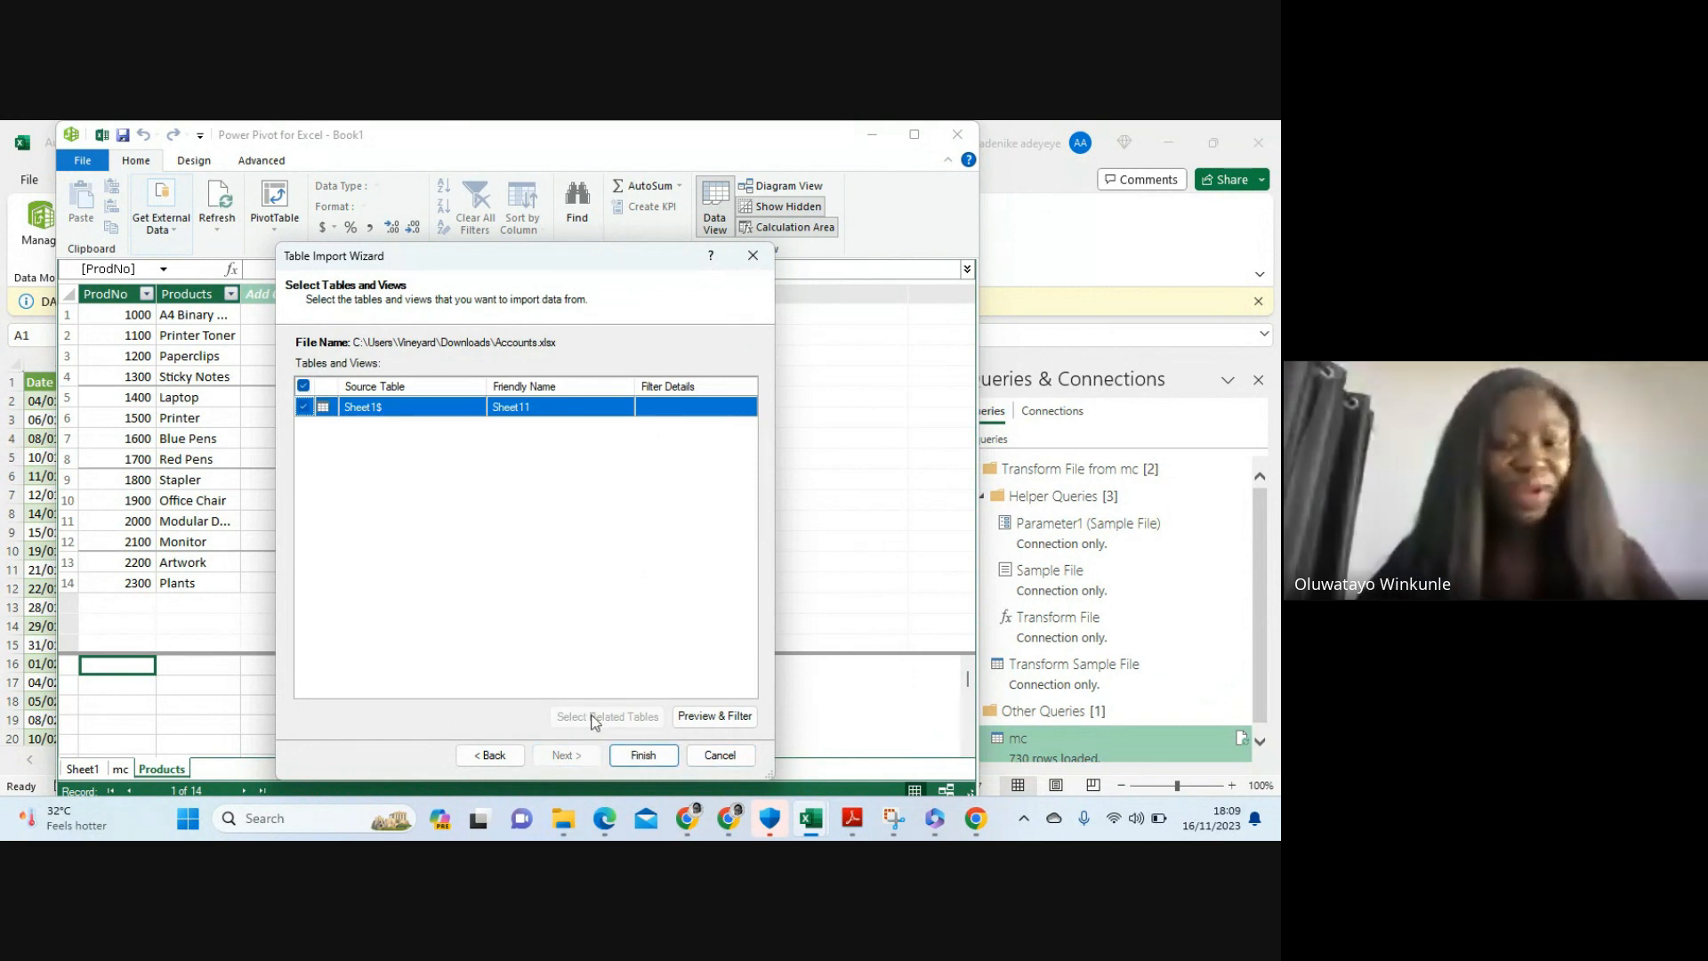
pyautogui.click(643, 756)
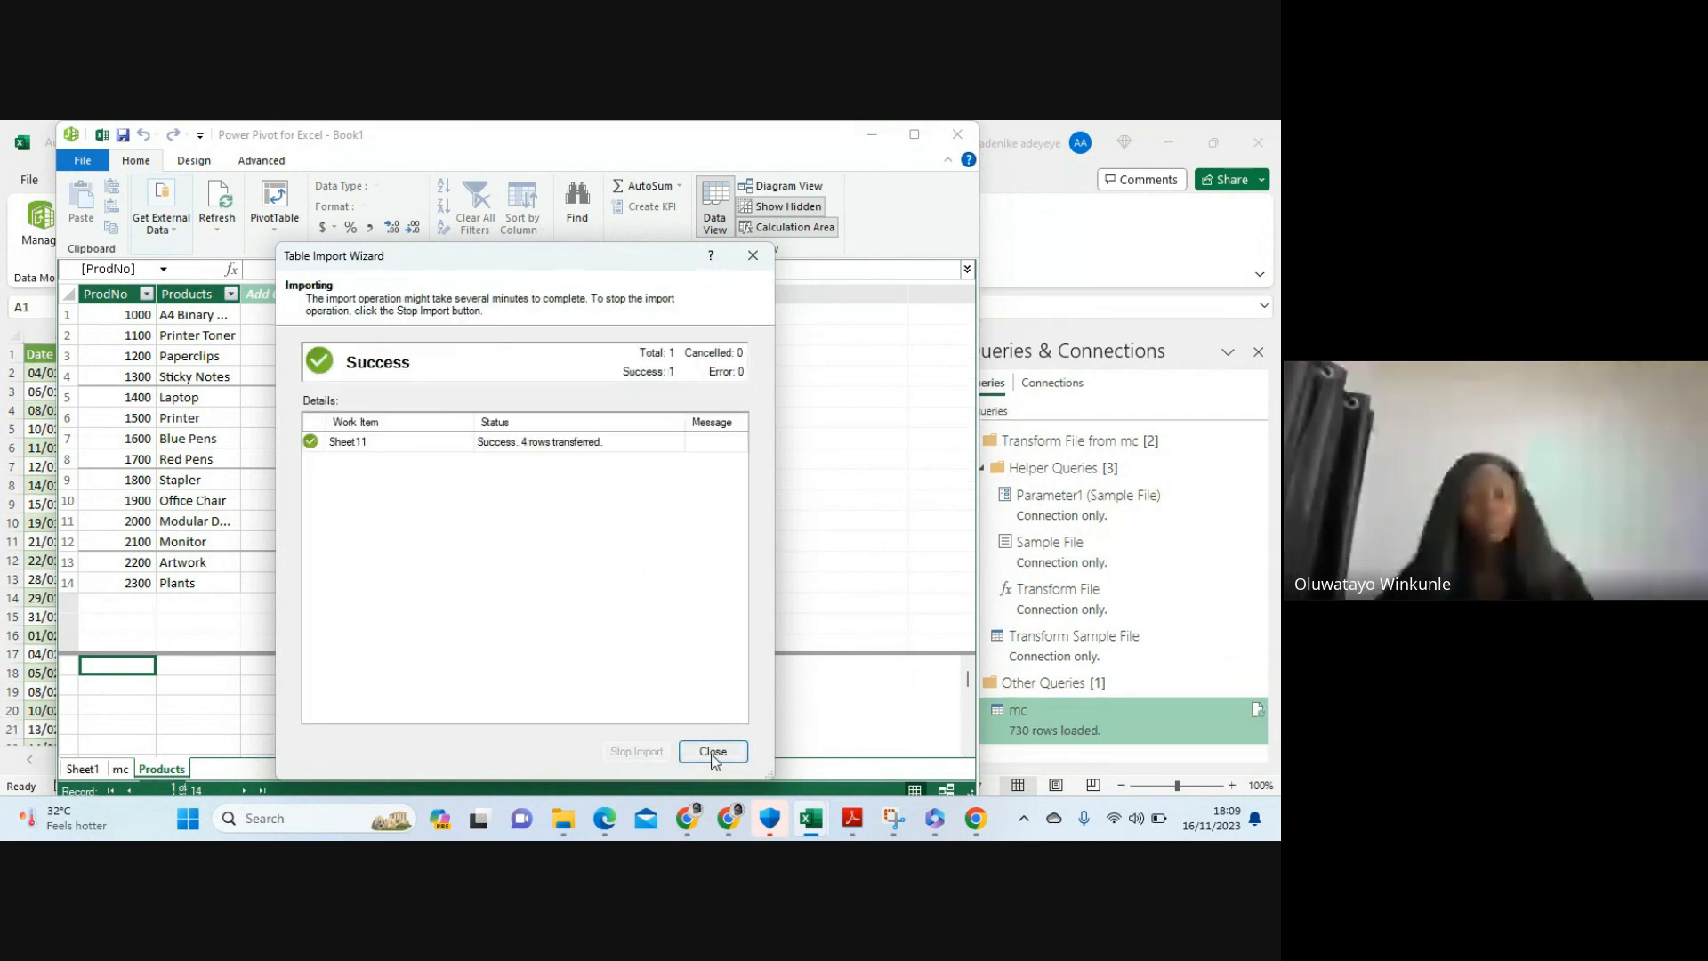
pyautogui.click(713, 753)
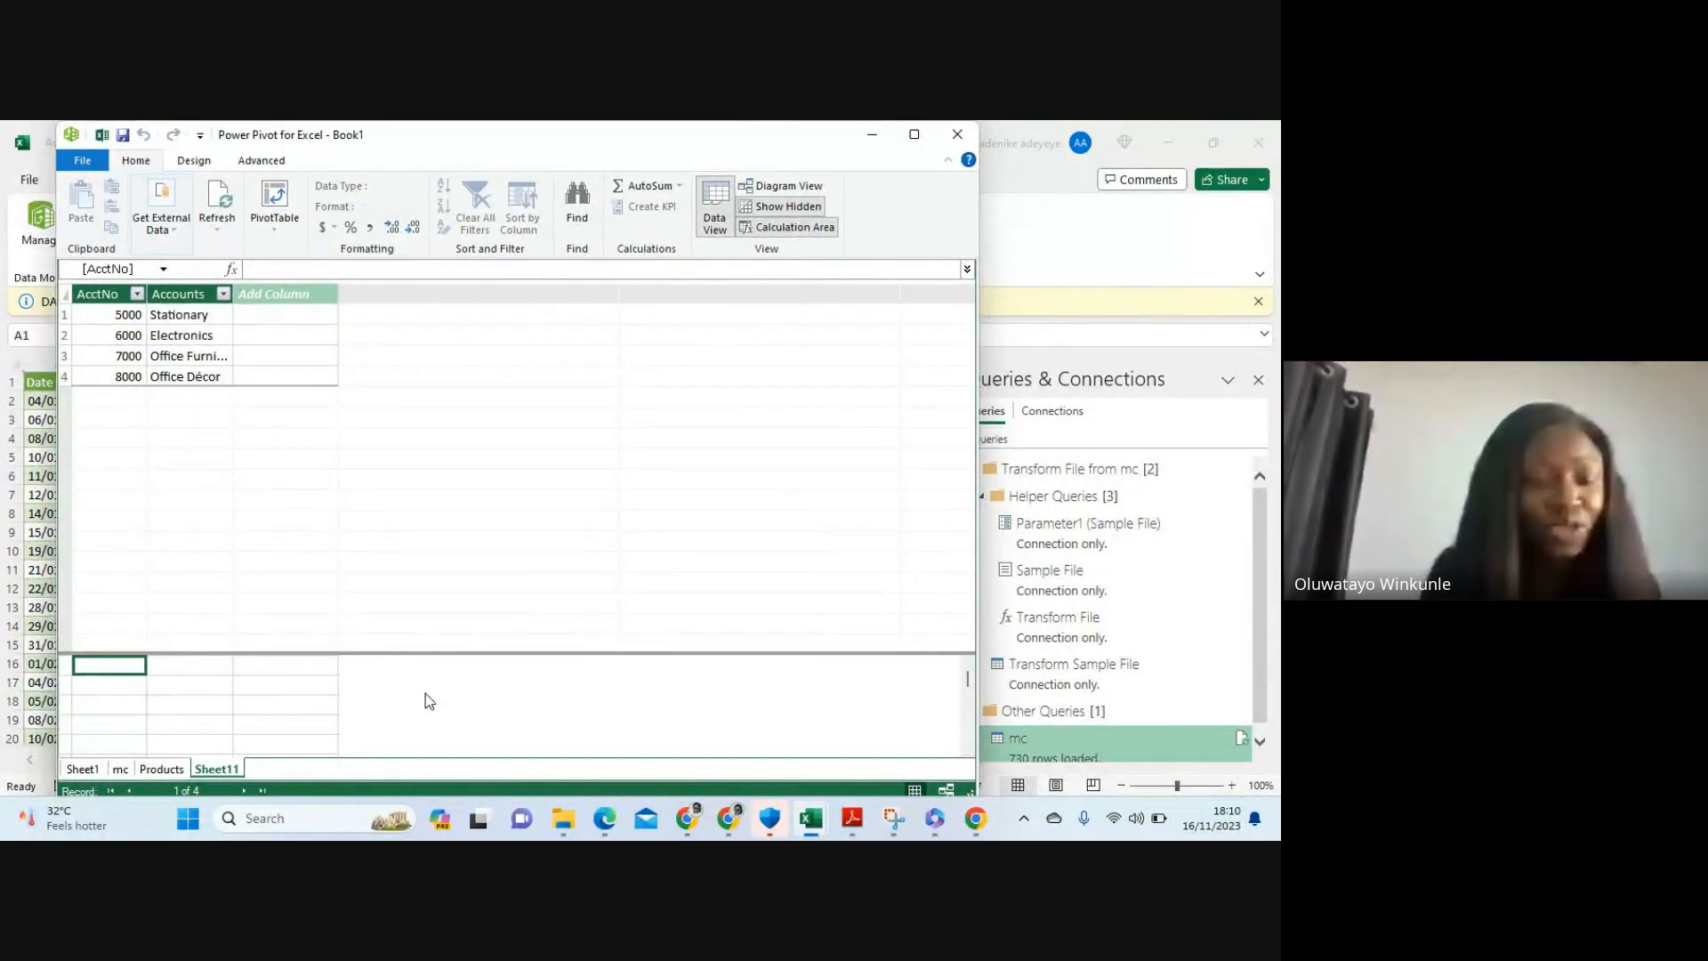
# Rename the newly imported accounts table as Account_table
pyautogui.doubleClick(232, 765)
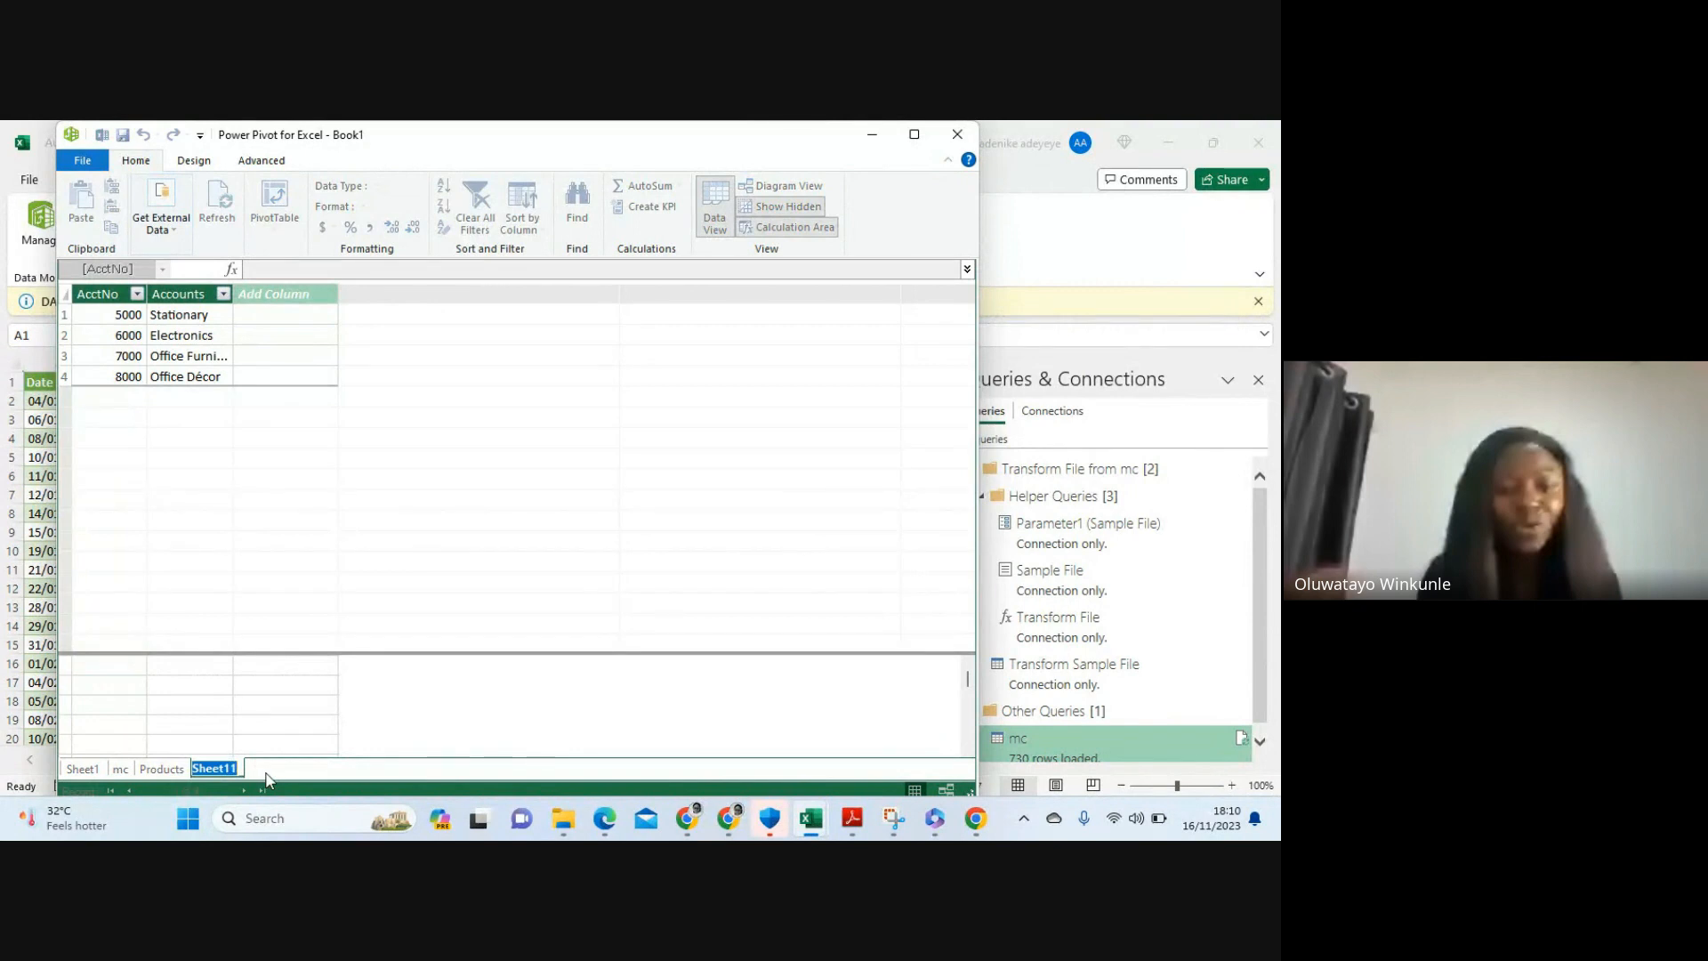
pyautogui.write('a')
pyautogui.press('BackSpace')
pyautogui.write('A')
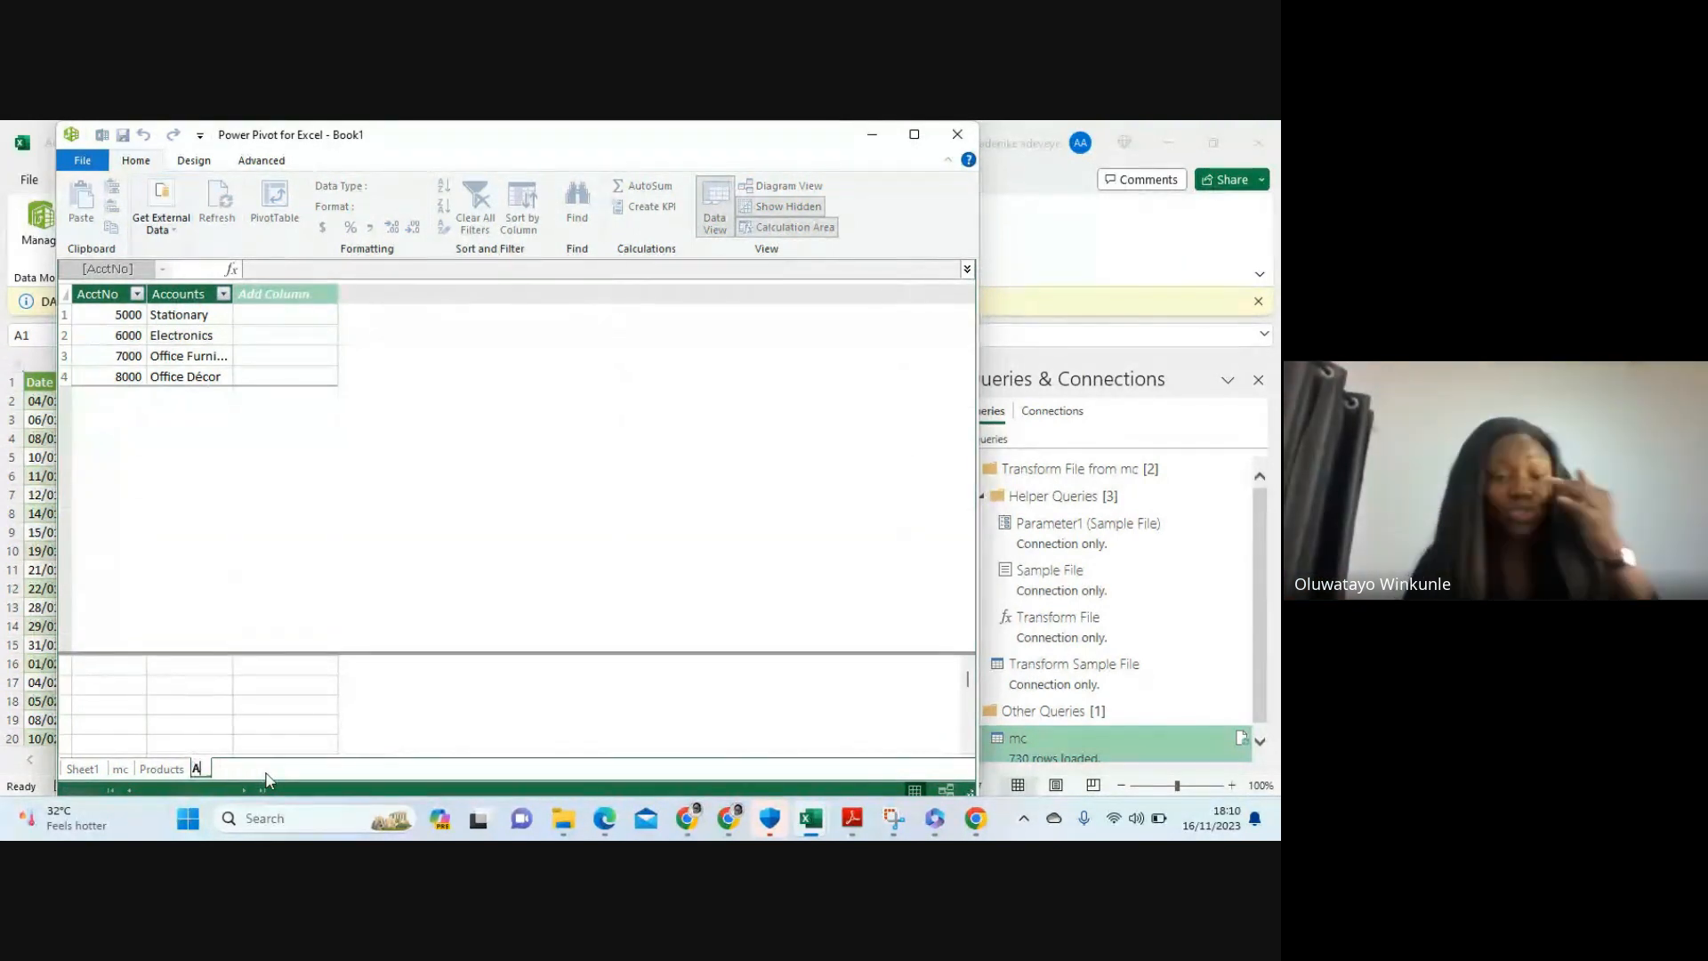
pyautogui.write('ccount')
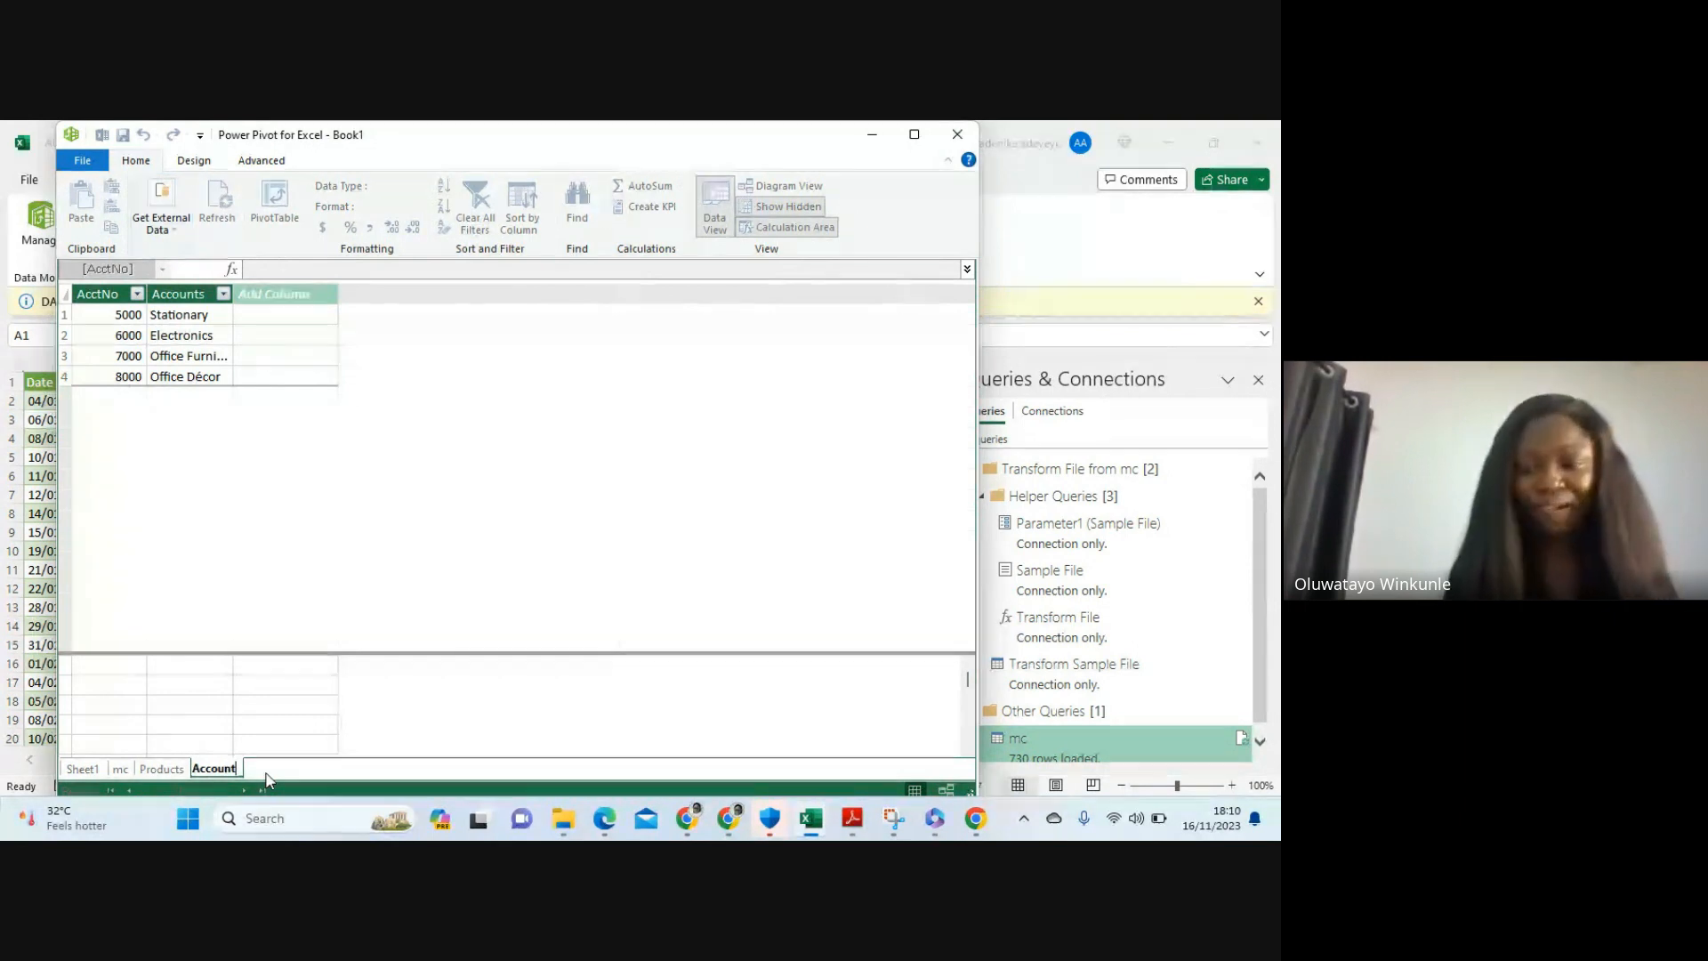
pyautogui.write('_t')
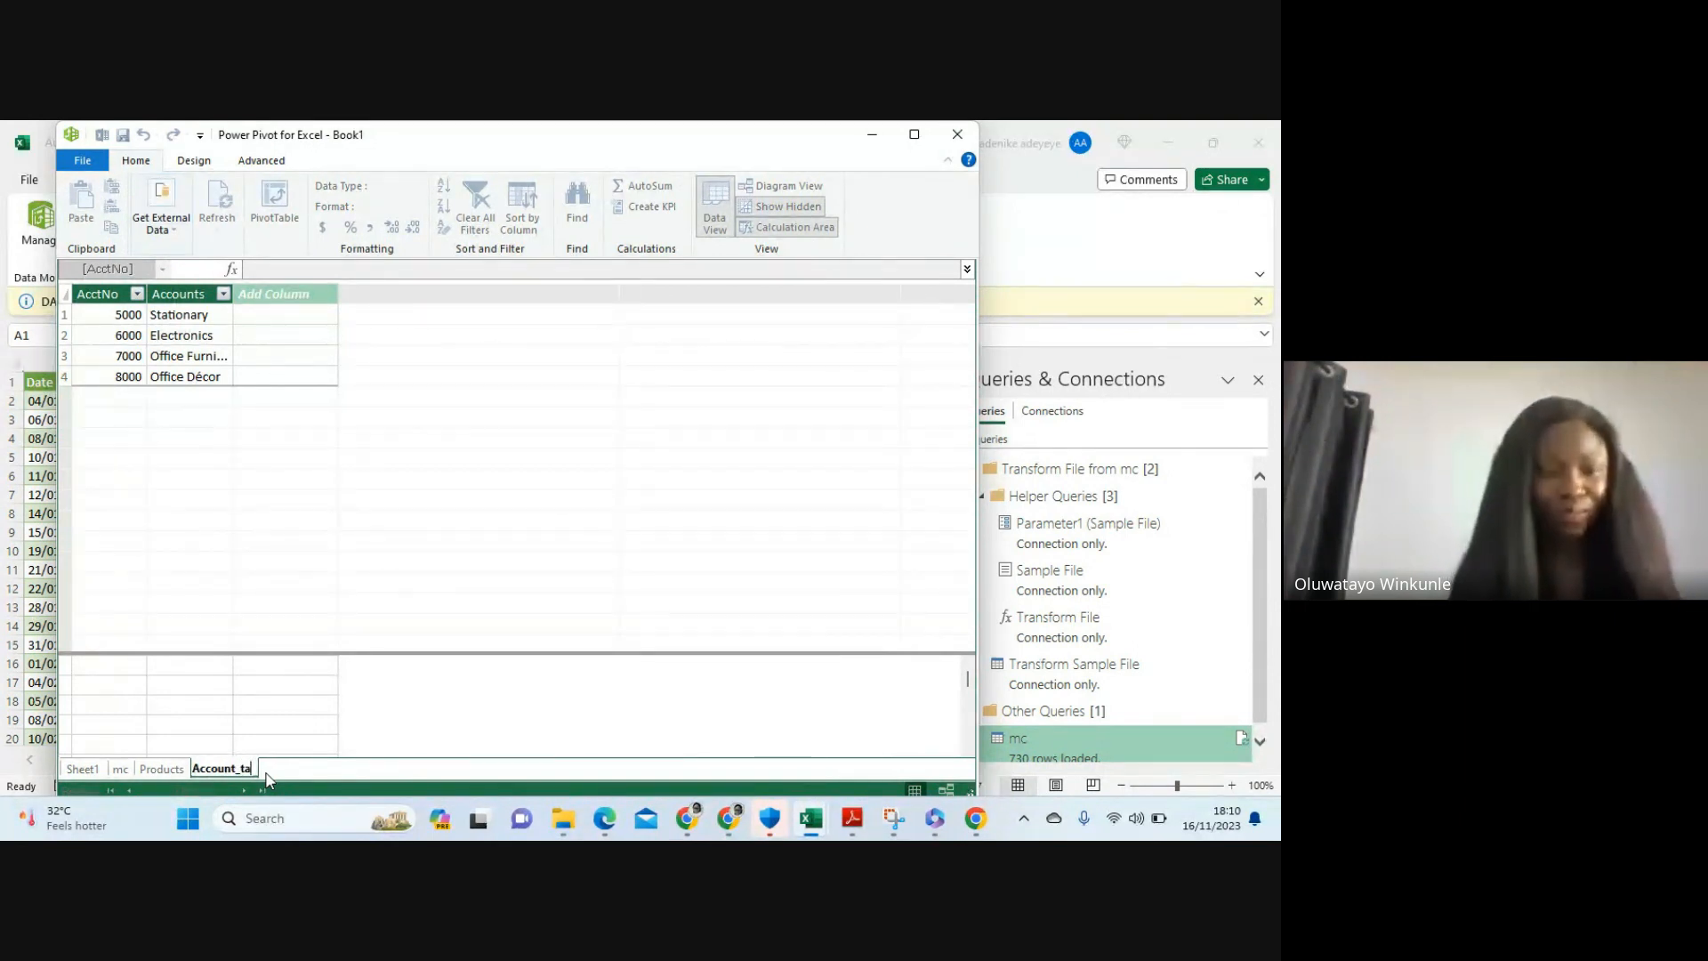
pyautogui.write('able')
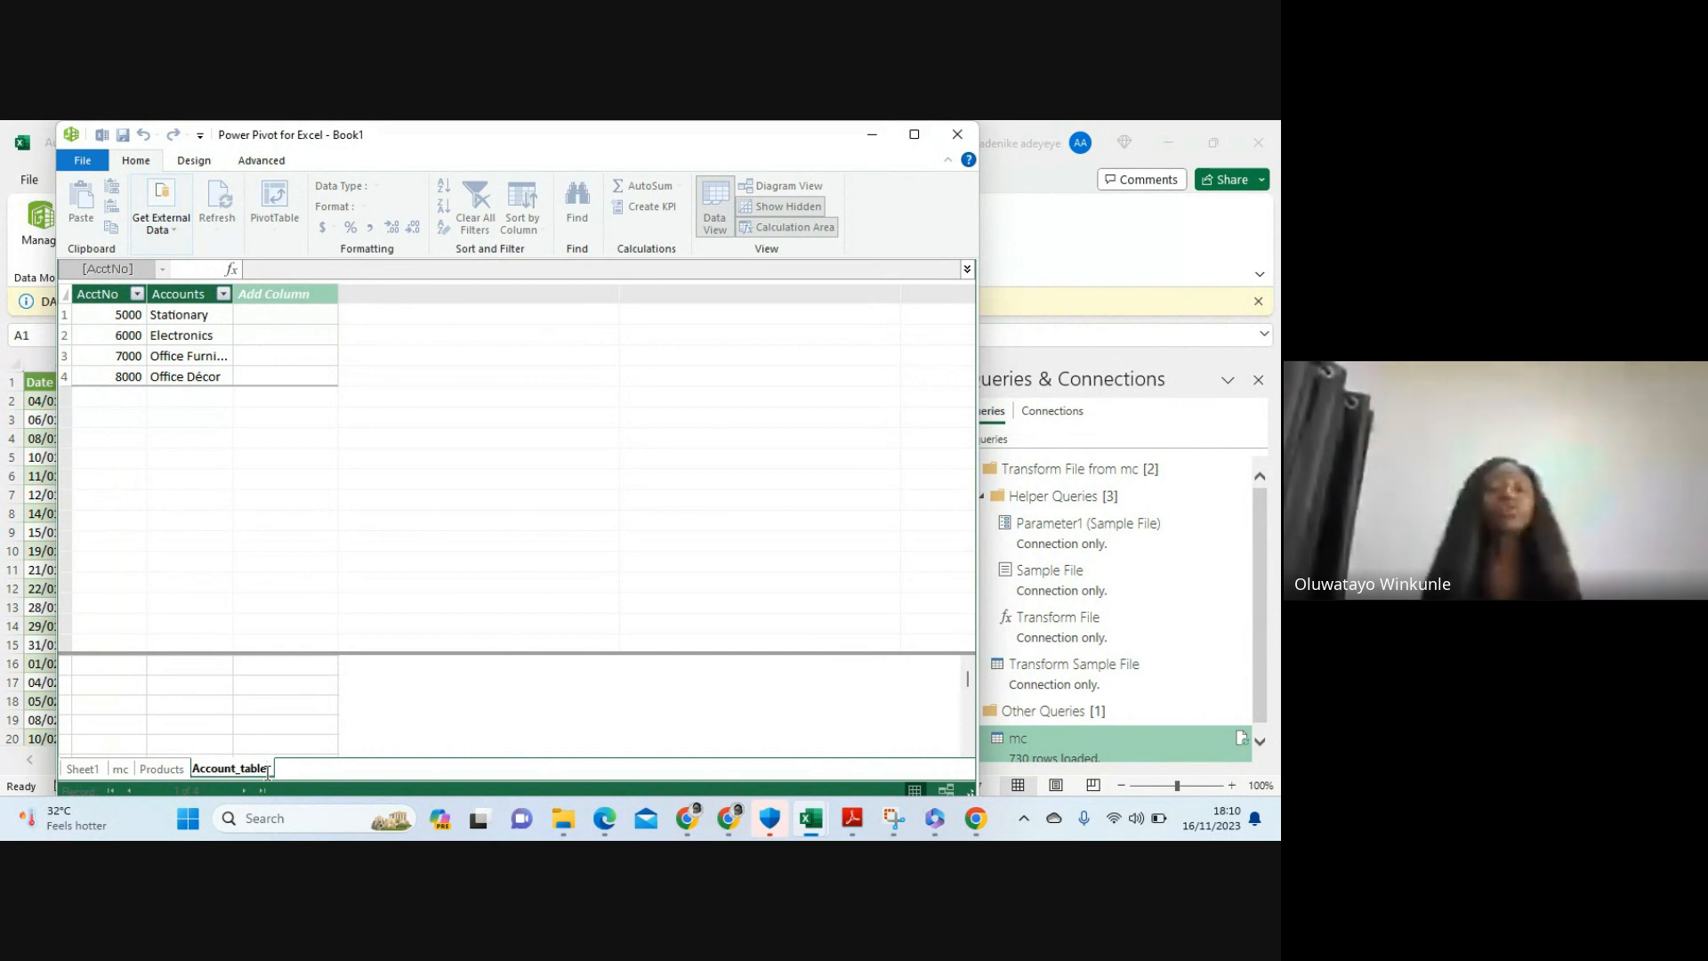
pyautogui.click(382, 457)
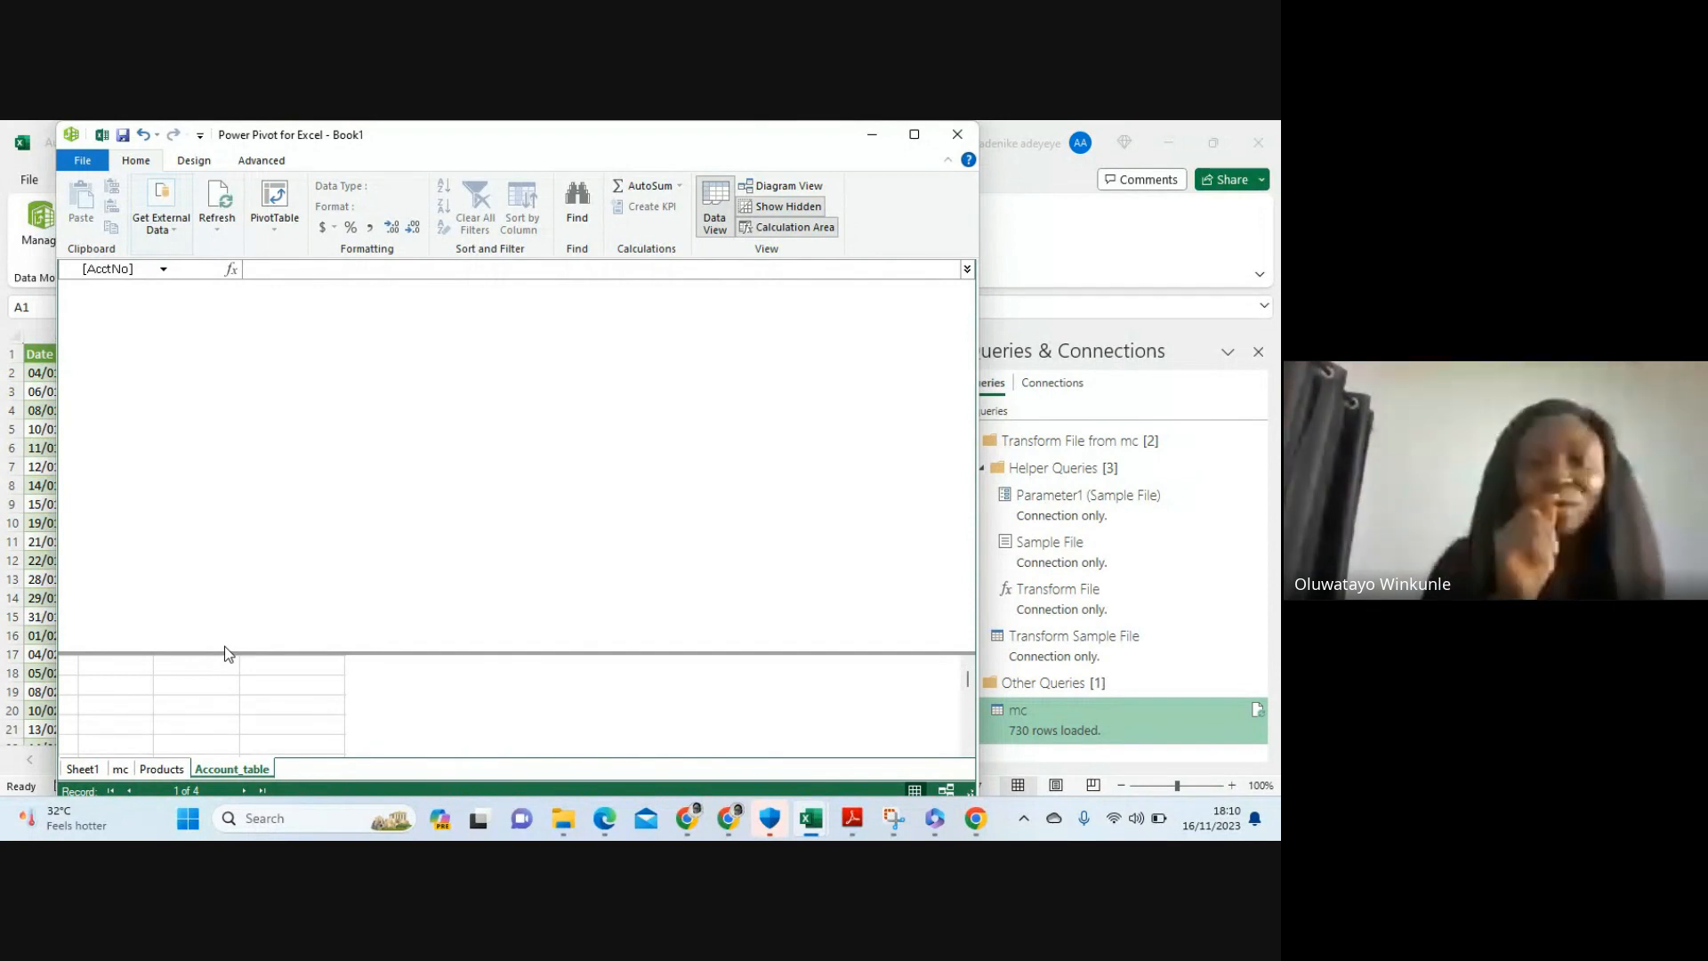
# Switch to the diagram view and try to delete the Sheet1 table from the data model
pyautogui.click(775, 186)
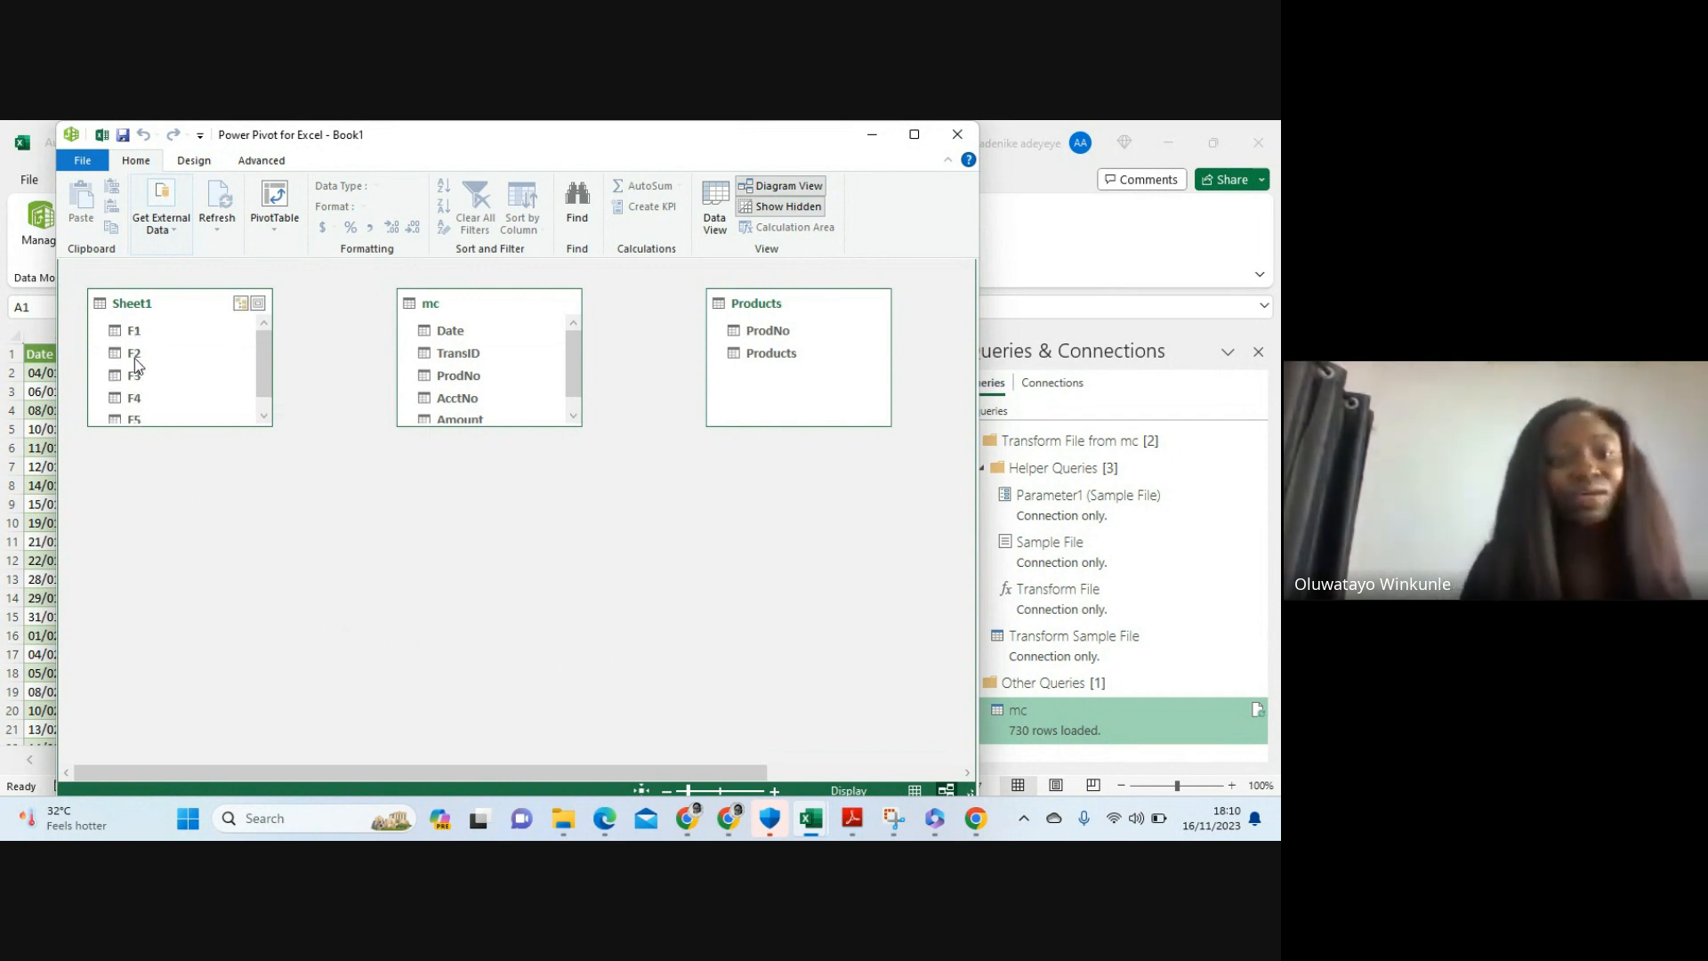
pyautogui.rightClick(168, 307)
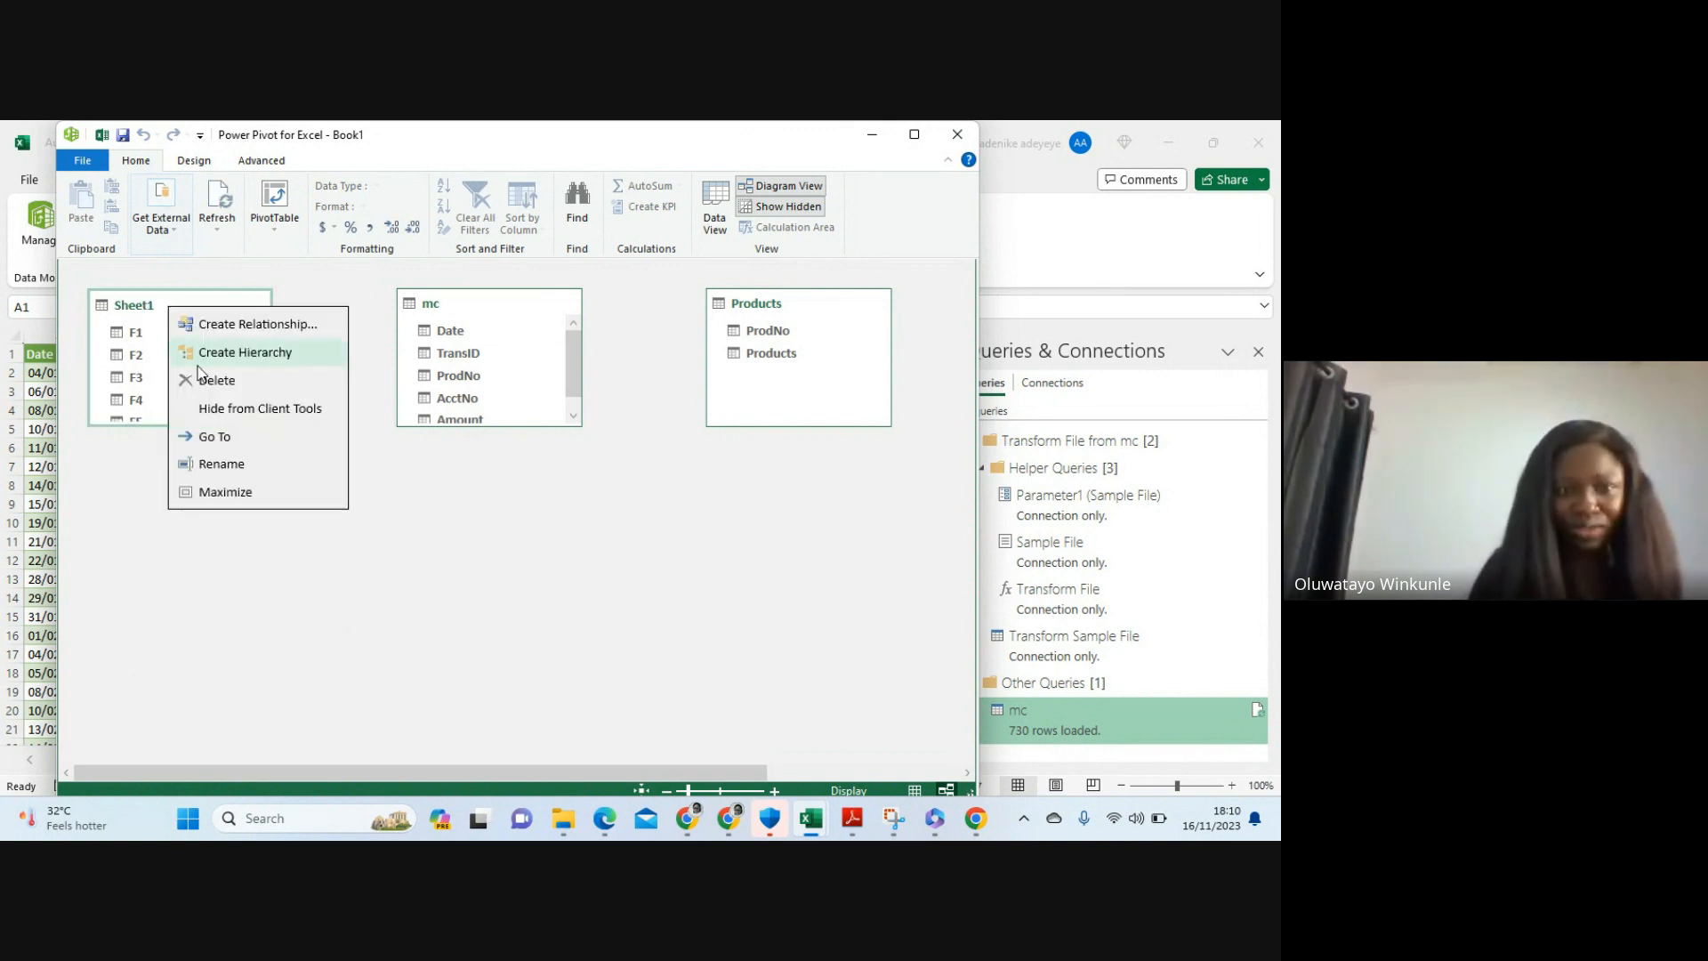
pyautogui.click(115, 466)
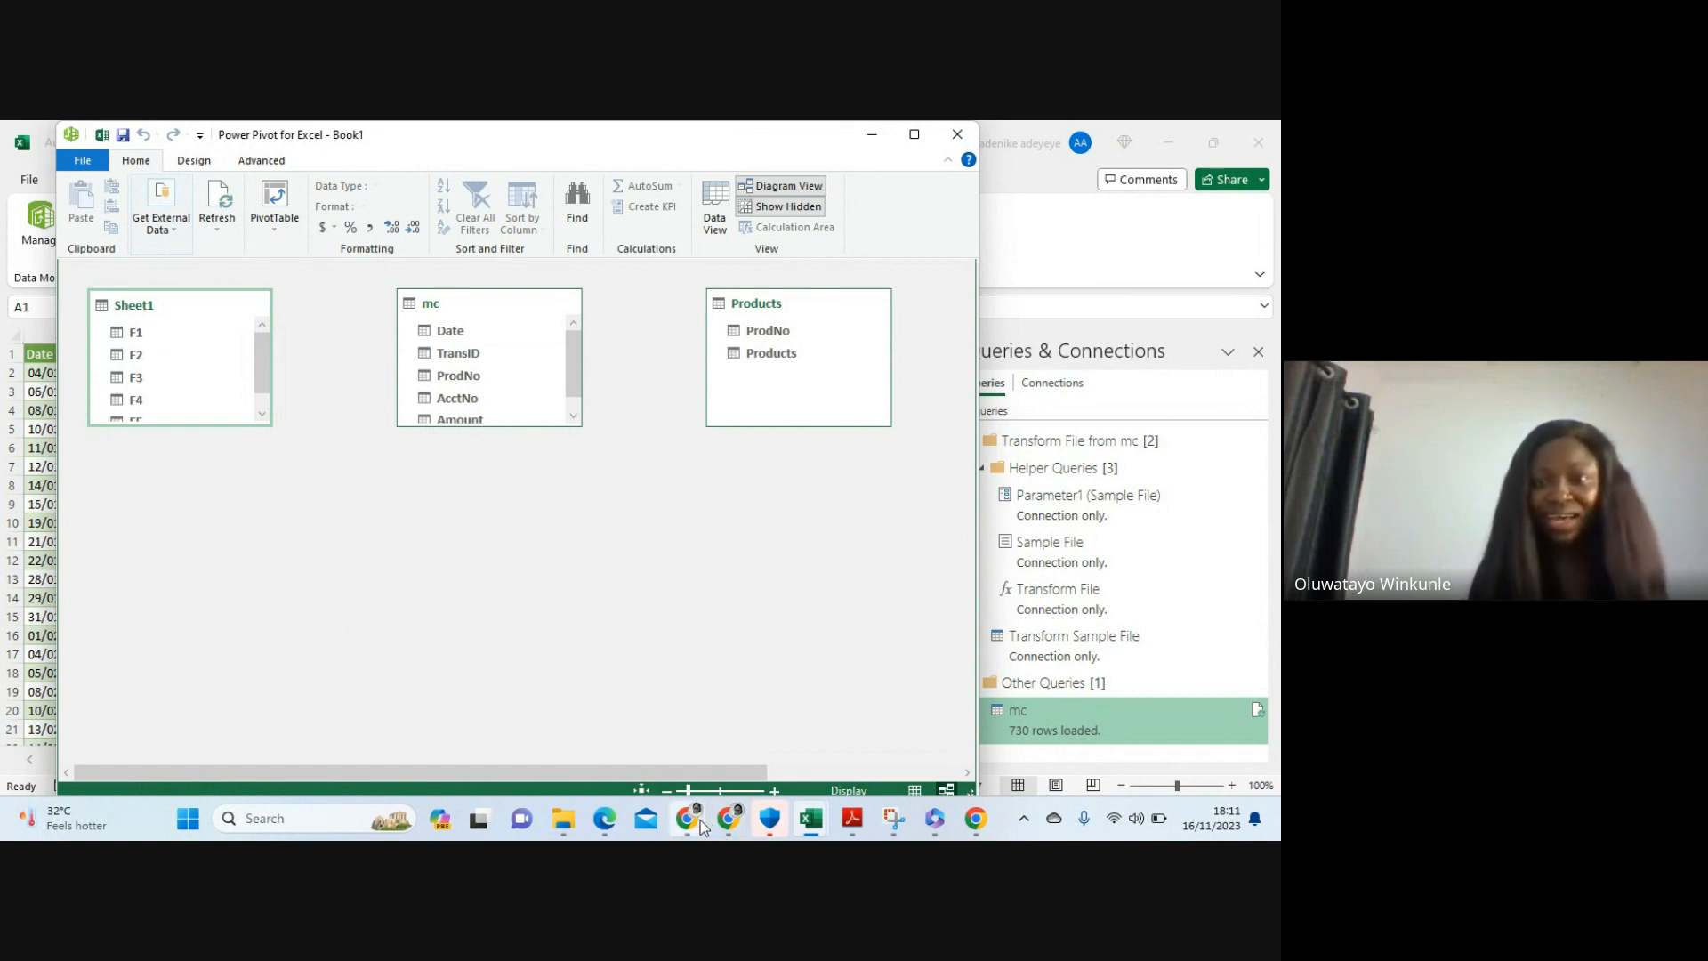
pyautogui.moveTo(697, 826)
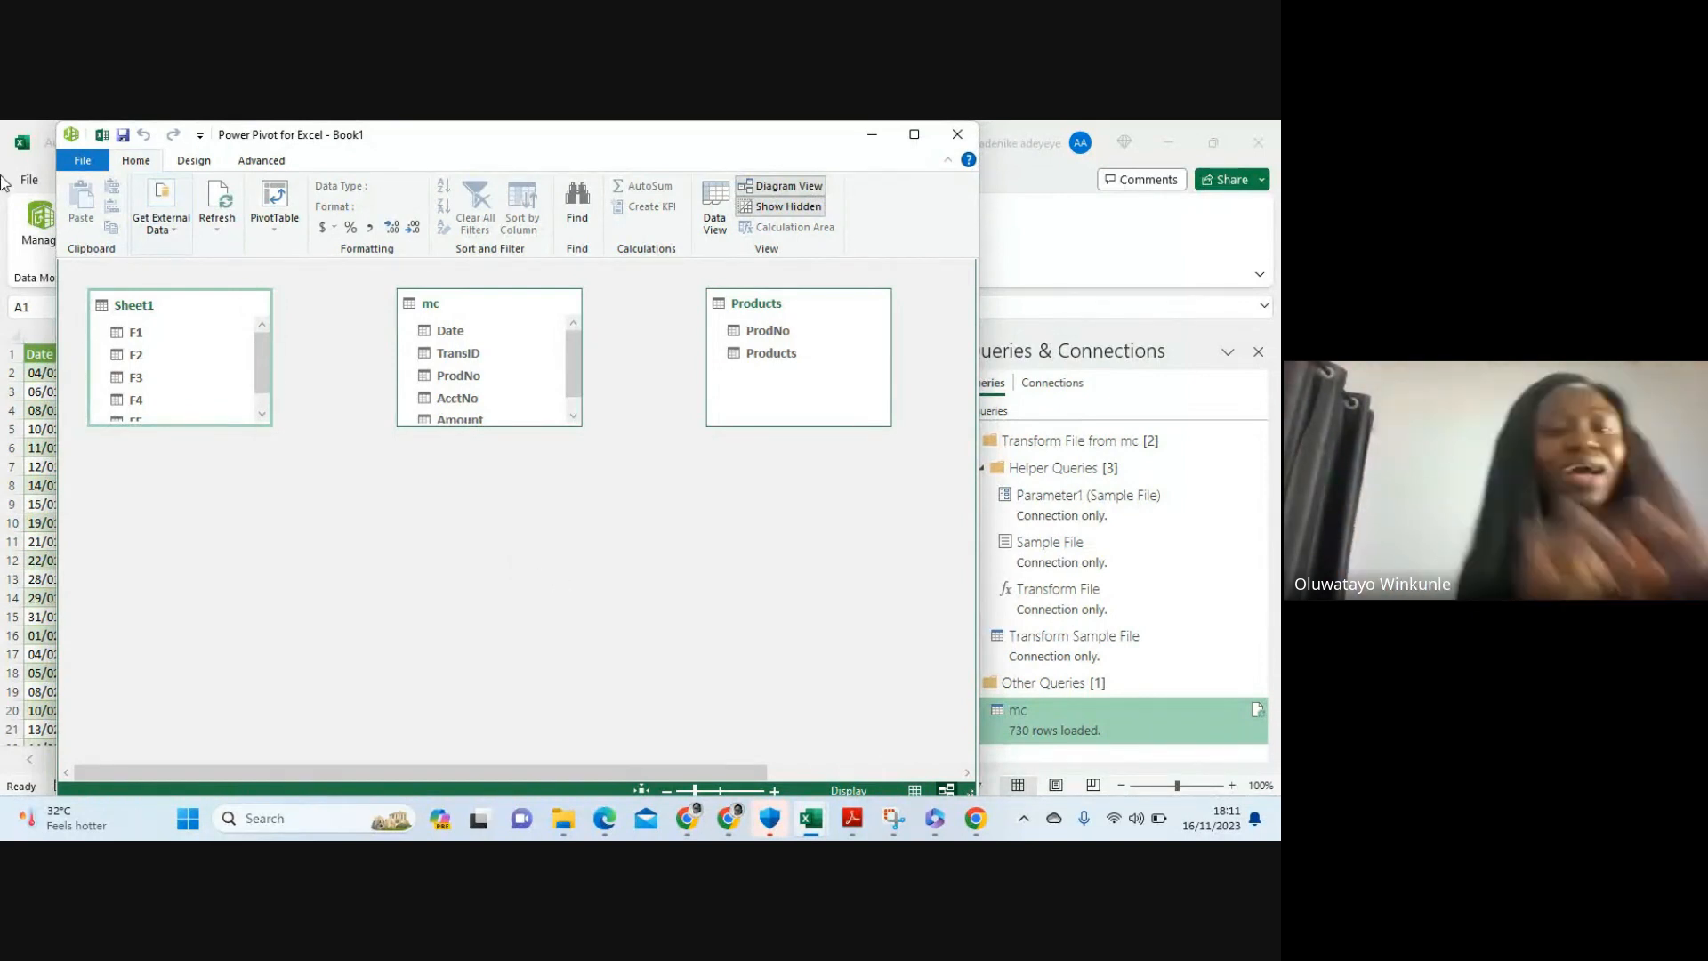
pyautogui.rightClick(150, 316)
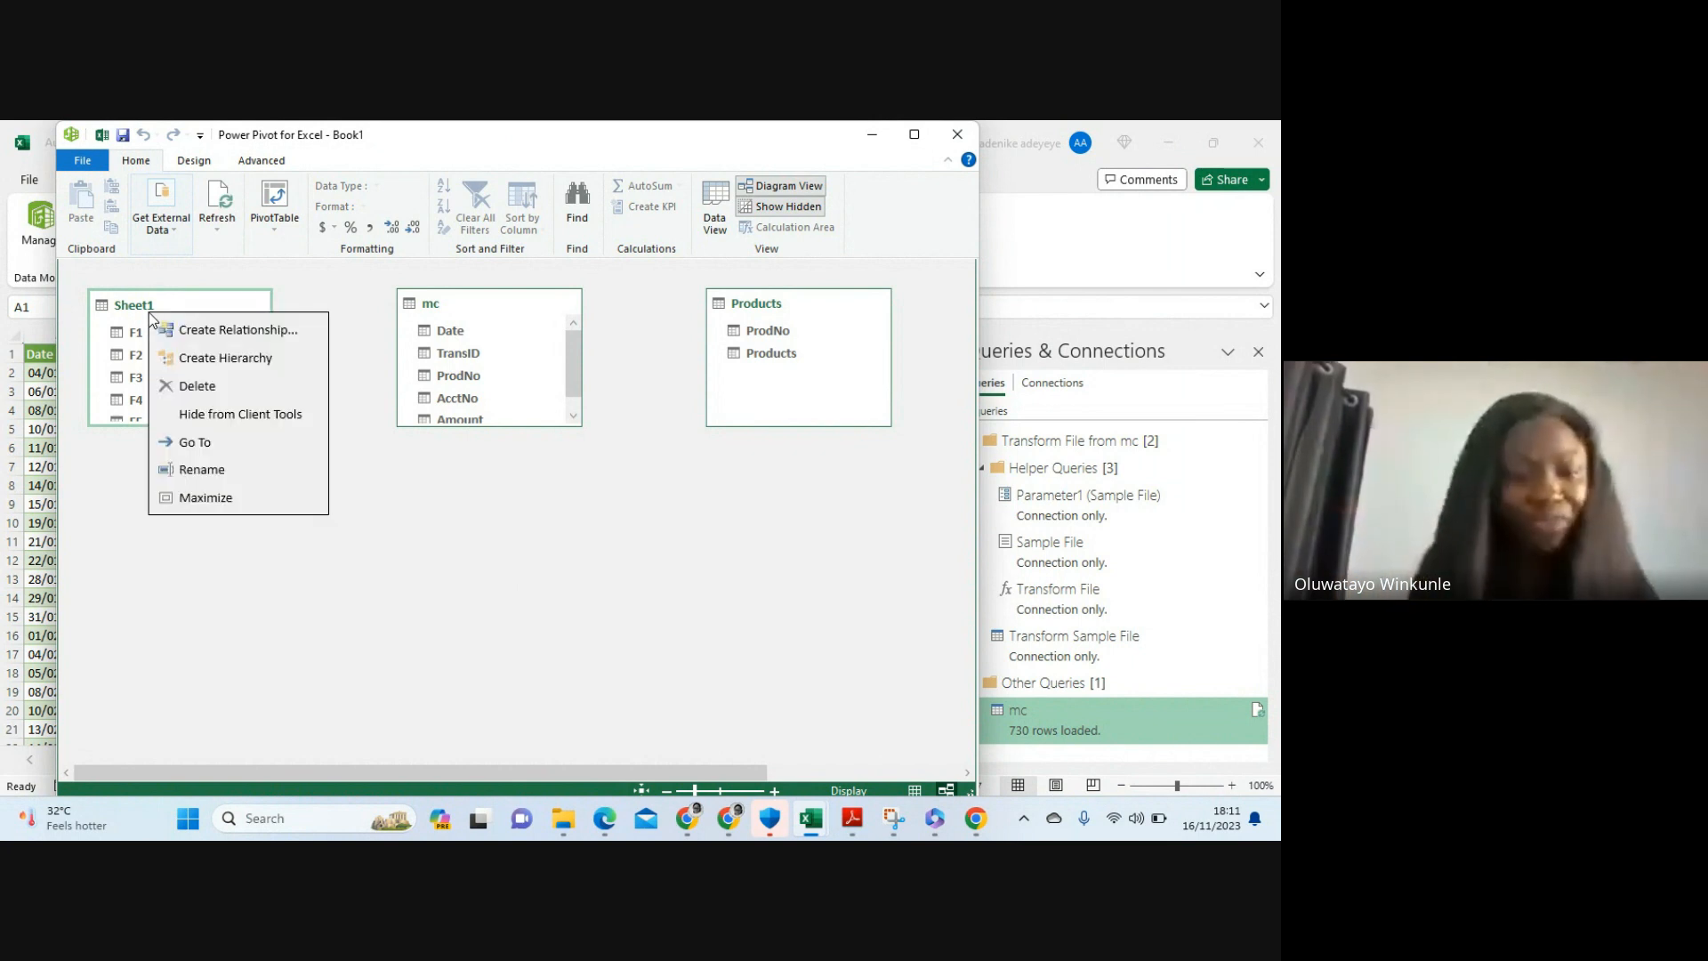
pyautogui.click(192, 385)
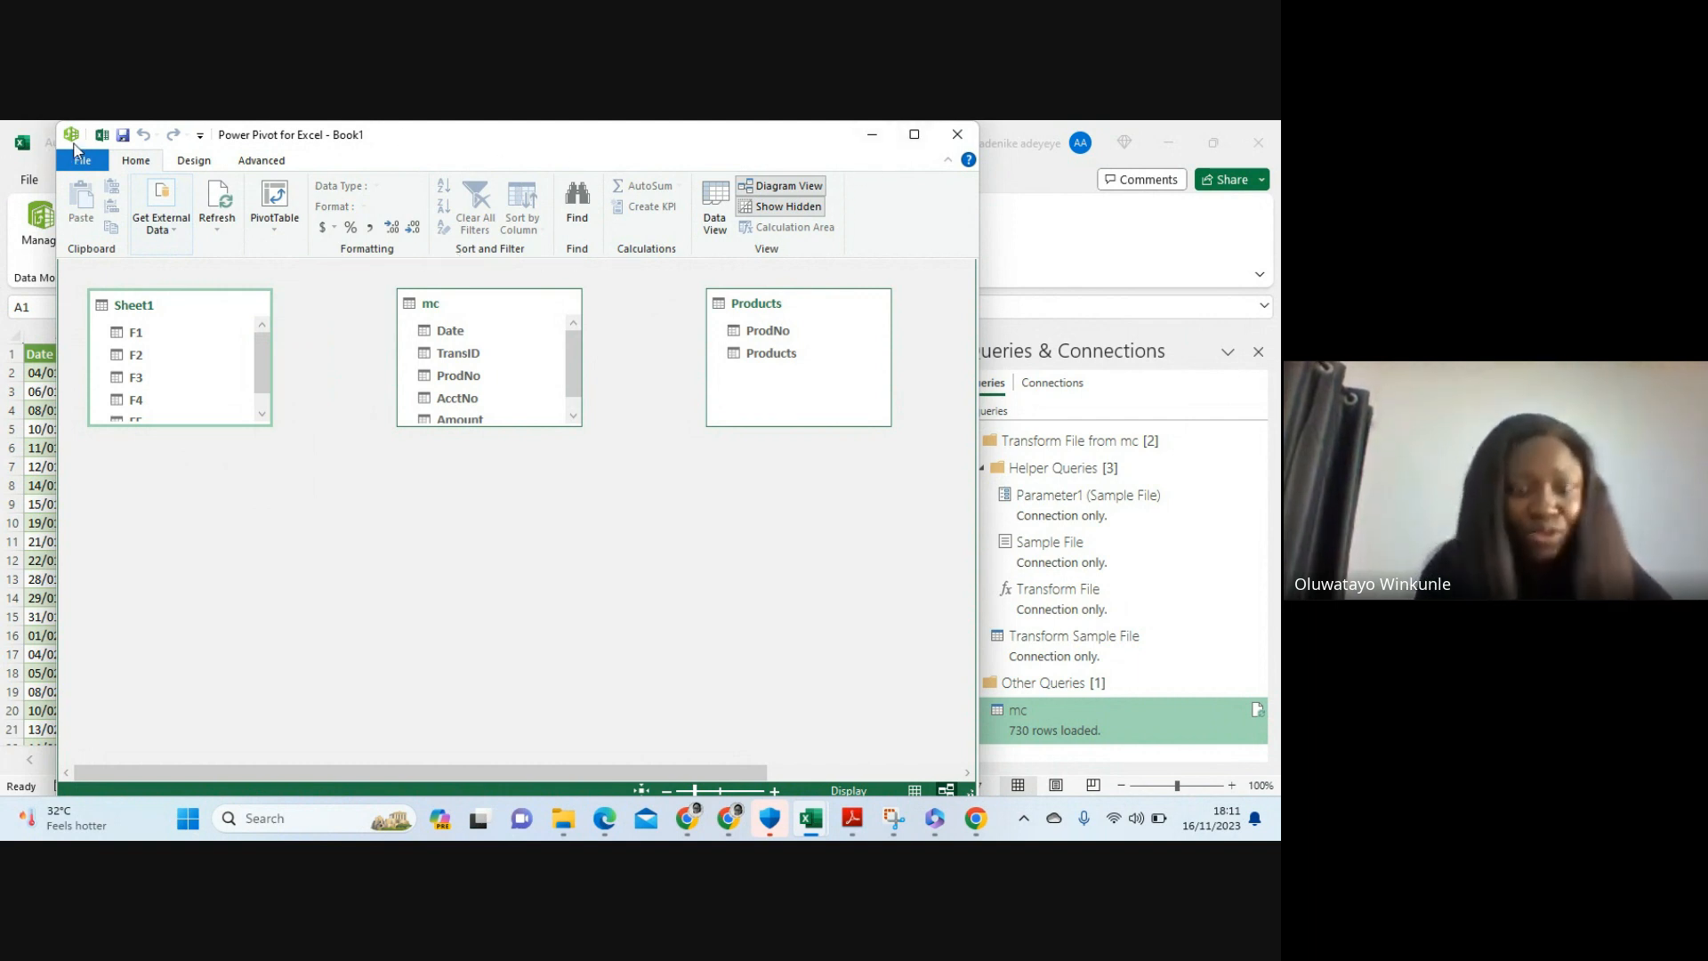
# Return to the data view and look through the Account_table, Products and Sheet1 tables
pyautogui.click(717, 222)
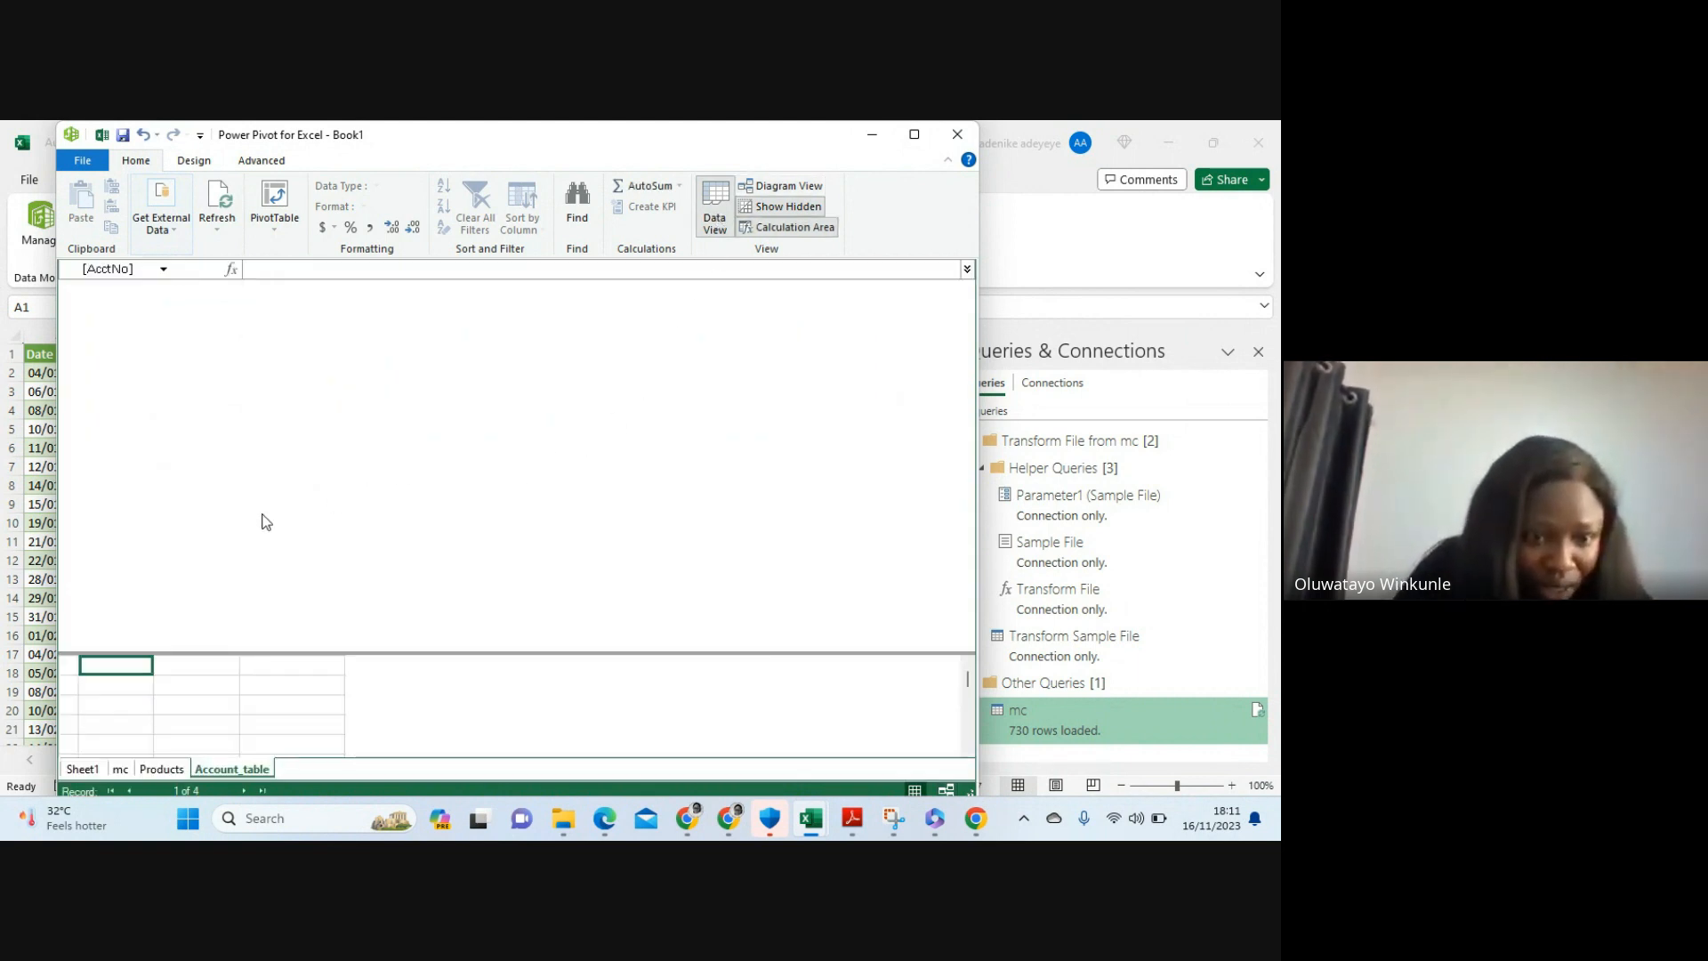
pyautogui.doubleClick(226, 769)
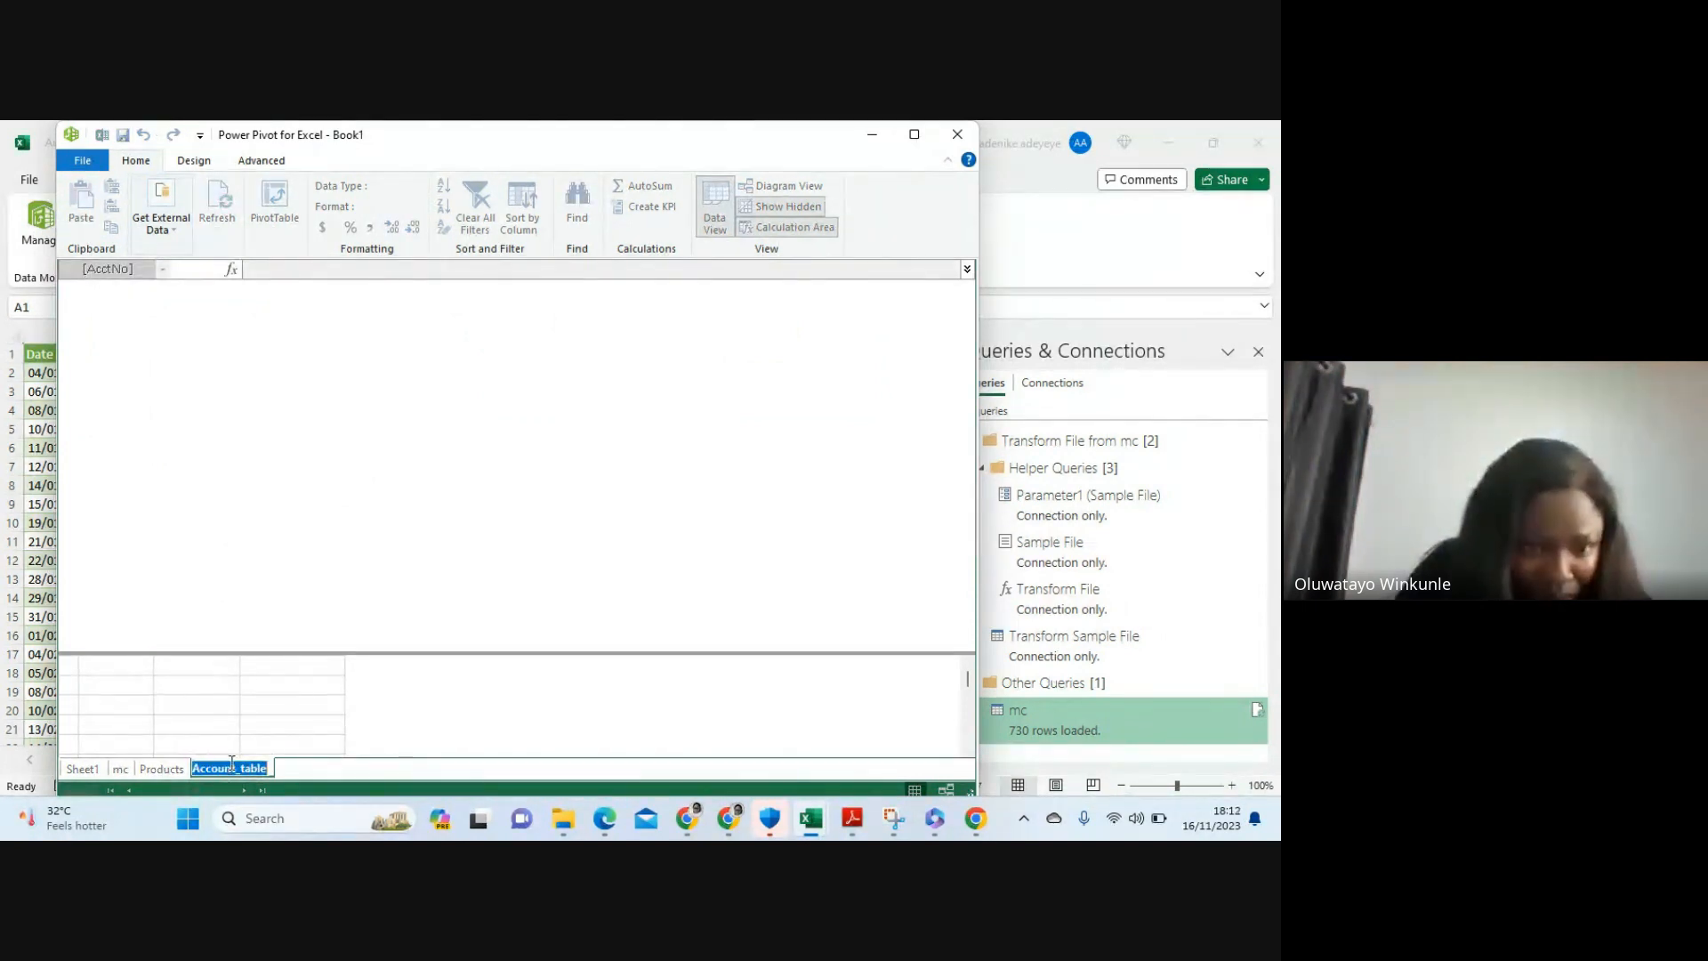
pyautogui.click(317, 688)
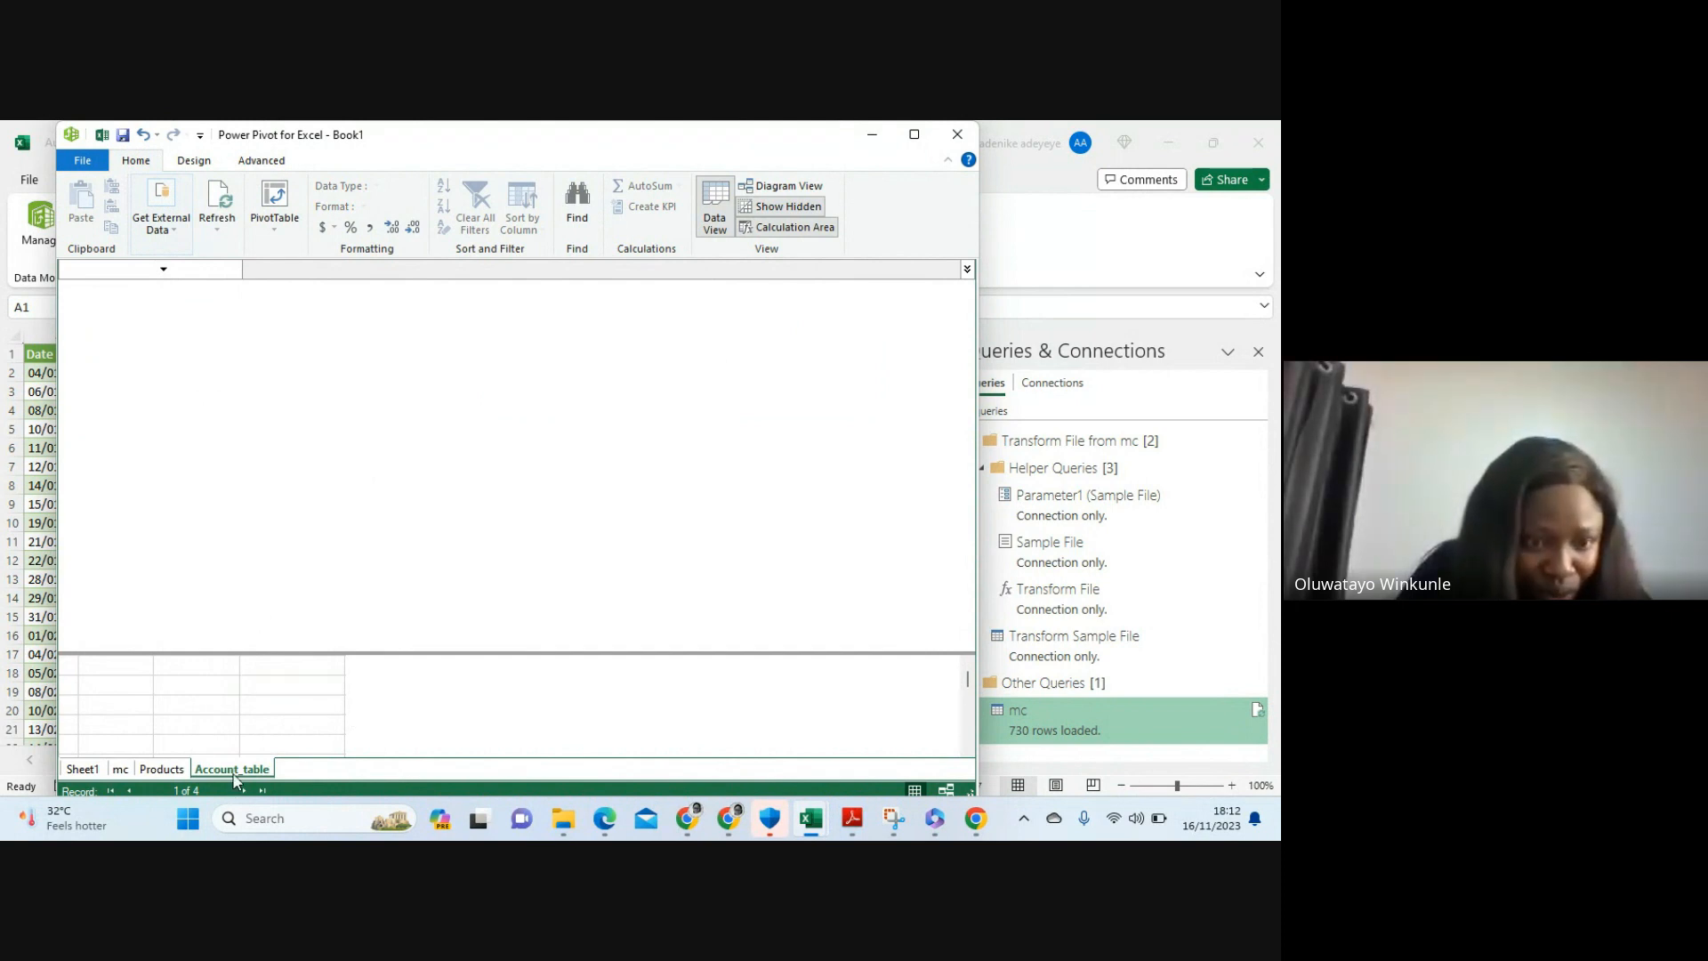
pyautogui.click(166, 771)
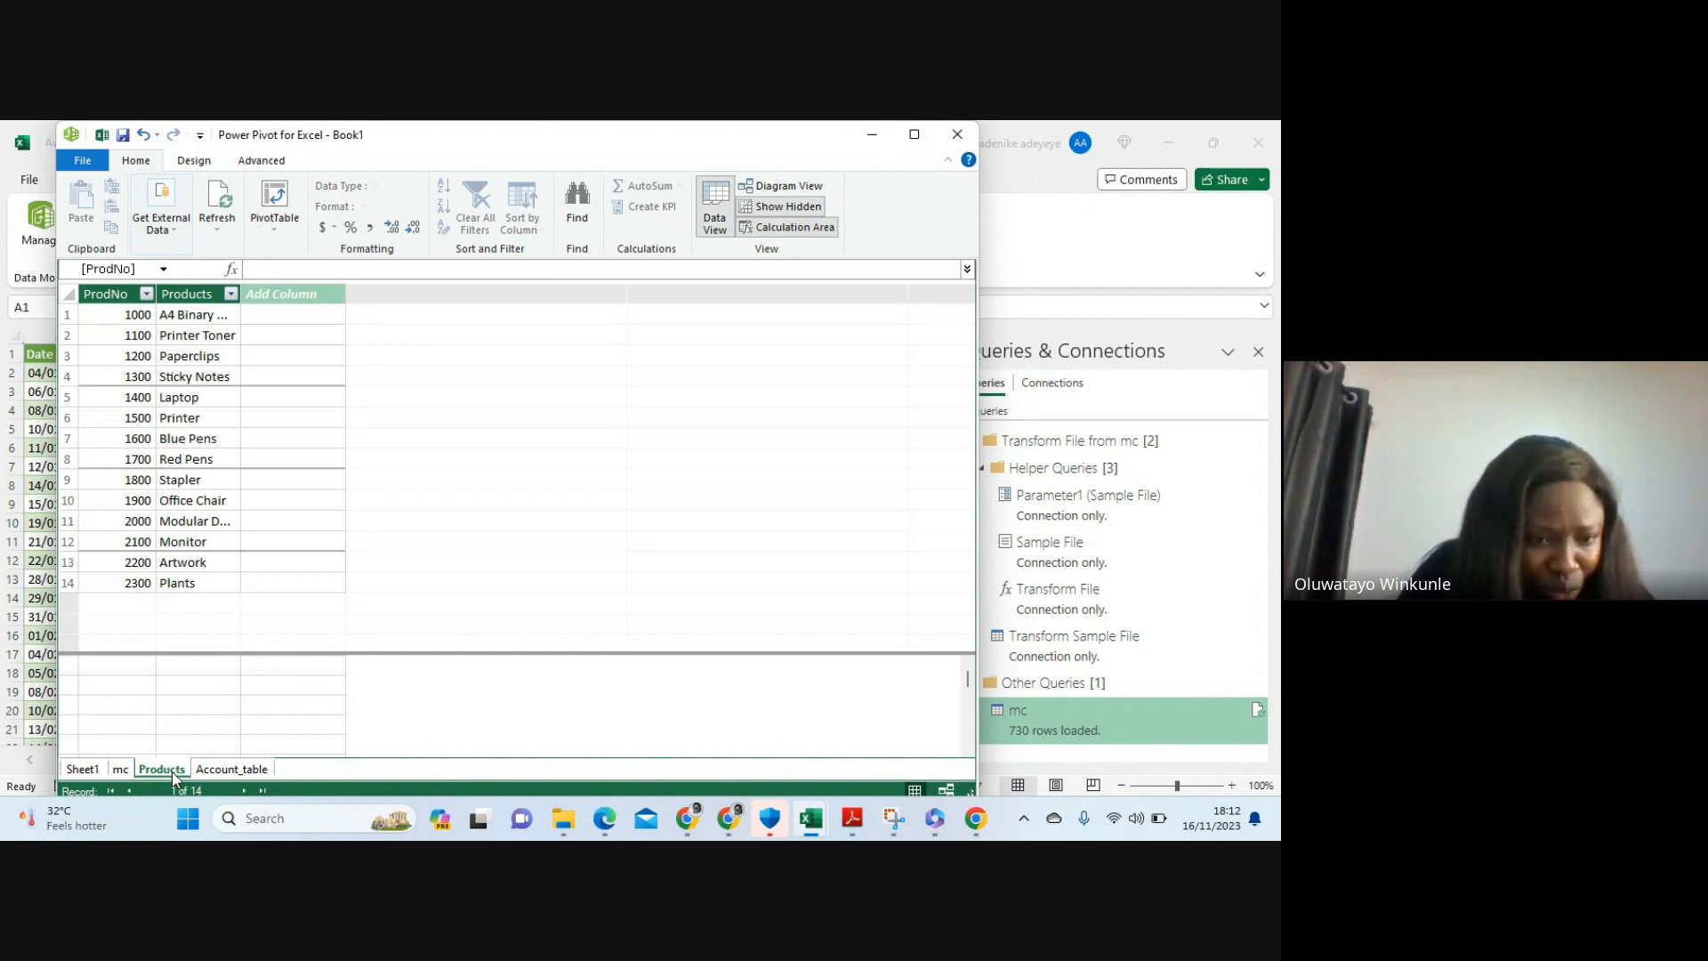
pyautogui.click(87, 770)
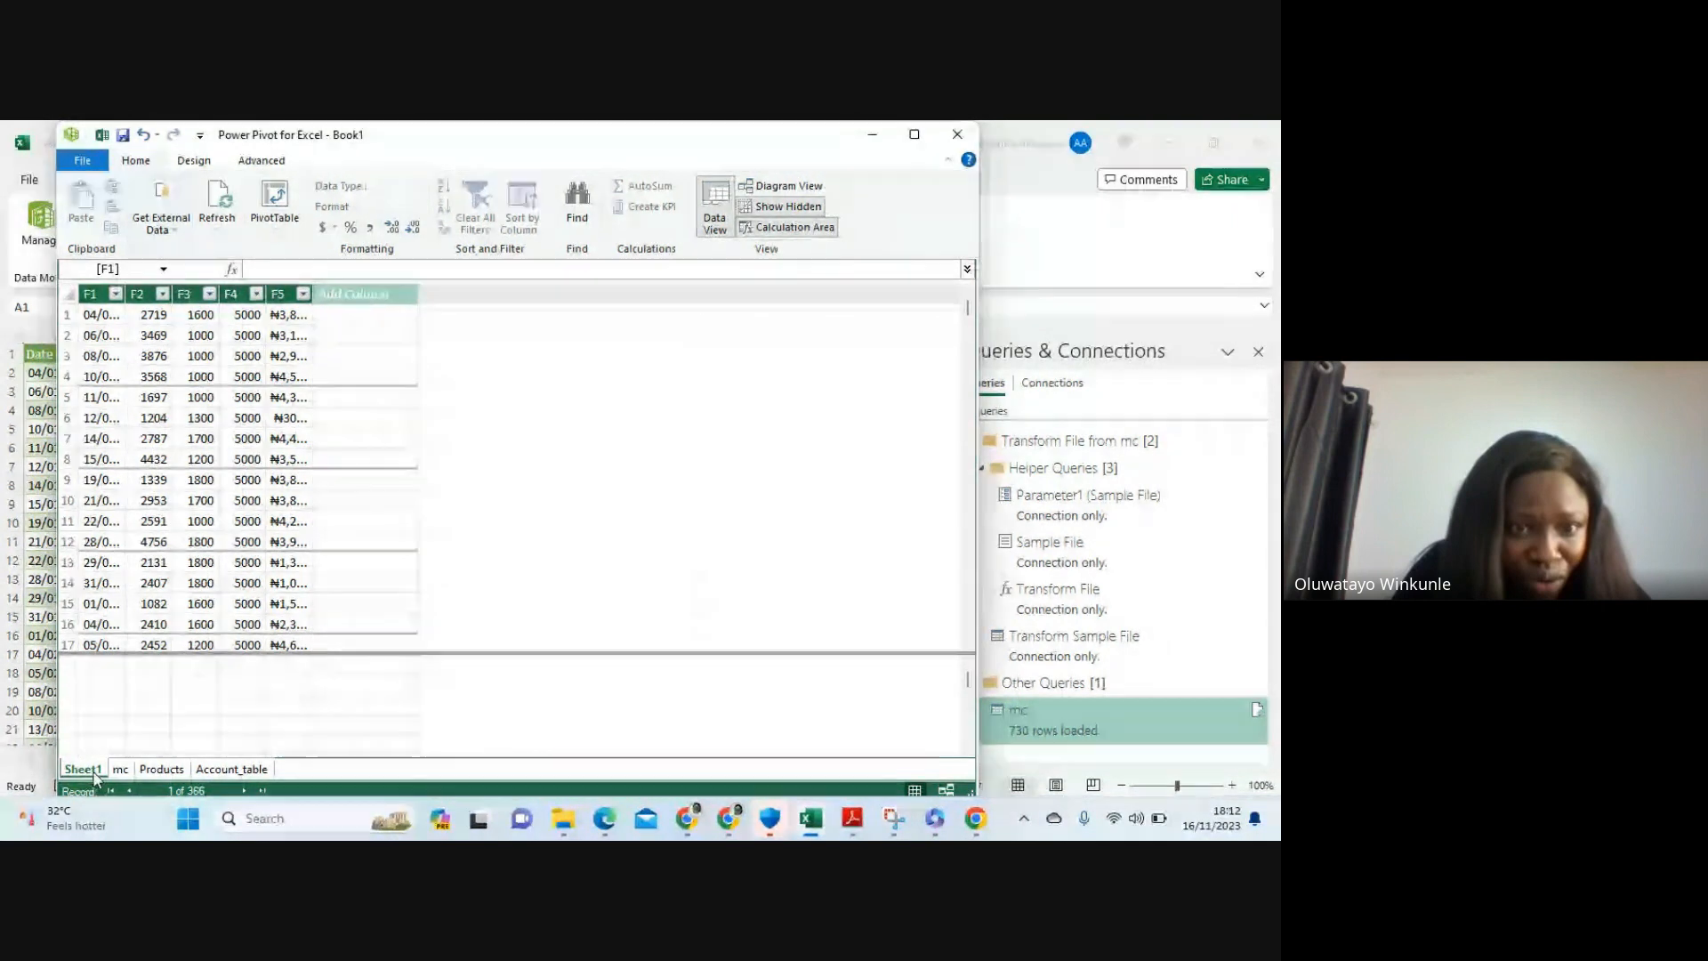
# Open the Accounts workbook from the Downloads folder, examine its AcctNo and Accounts data, and close the workbook
pyautogui.click(723, 820)
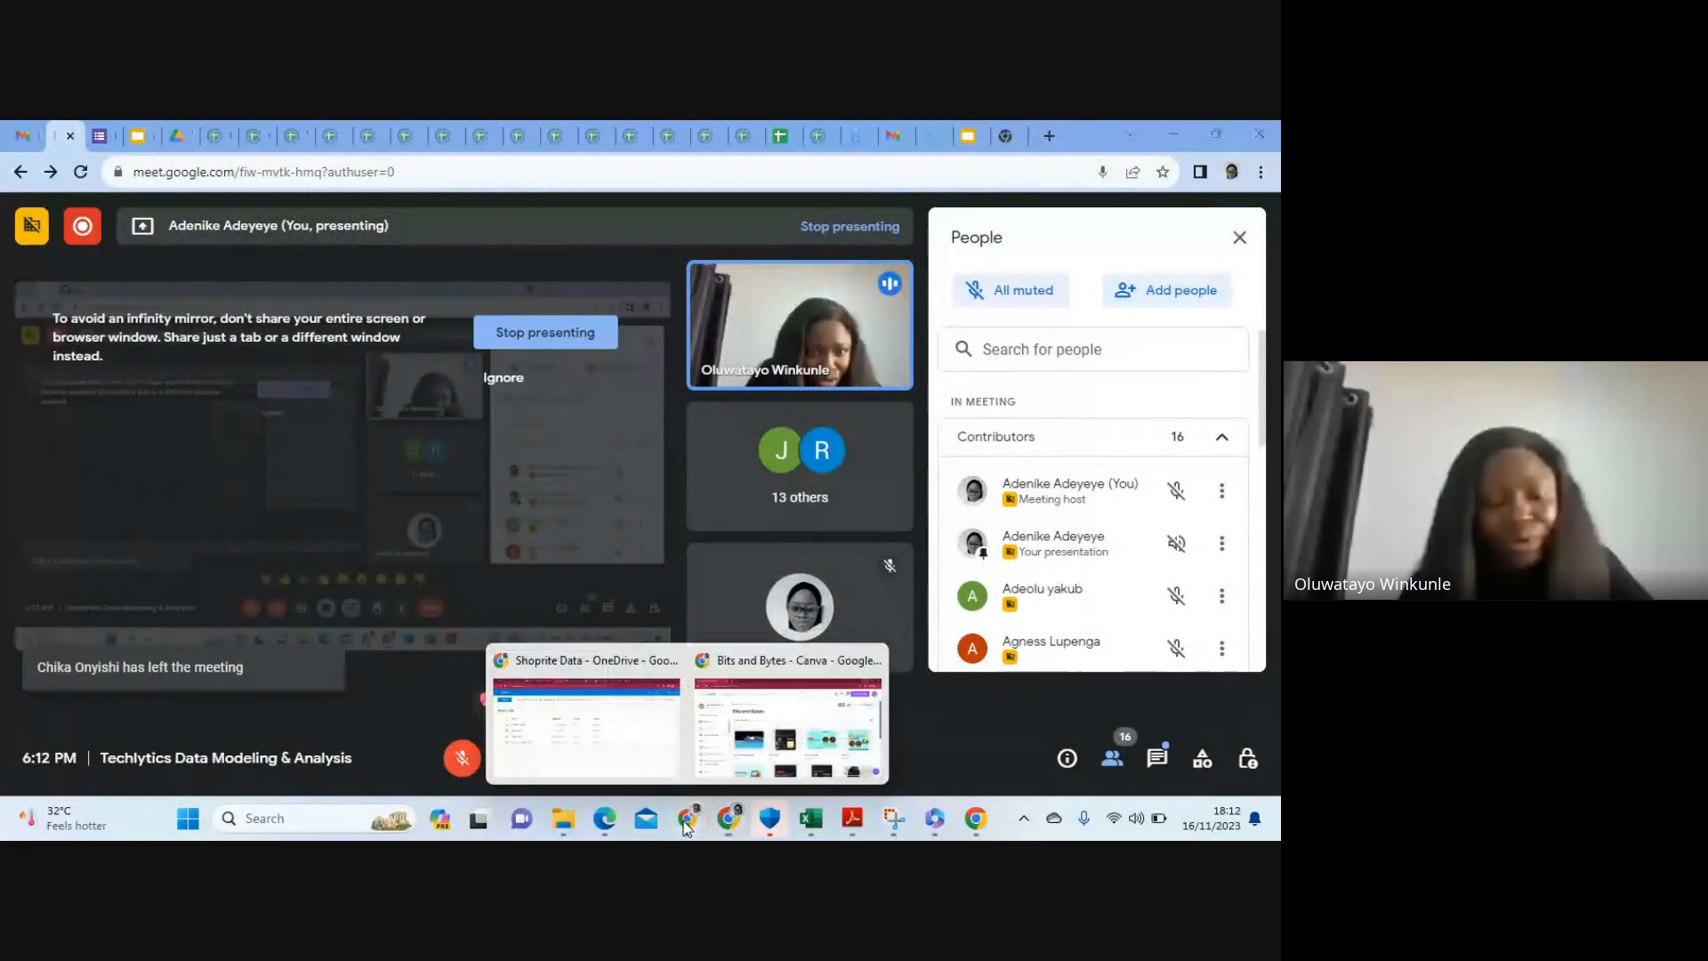
pyautogui.moveTo(810, 830)
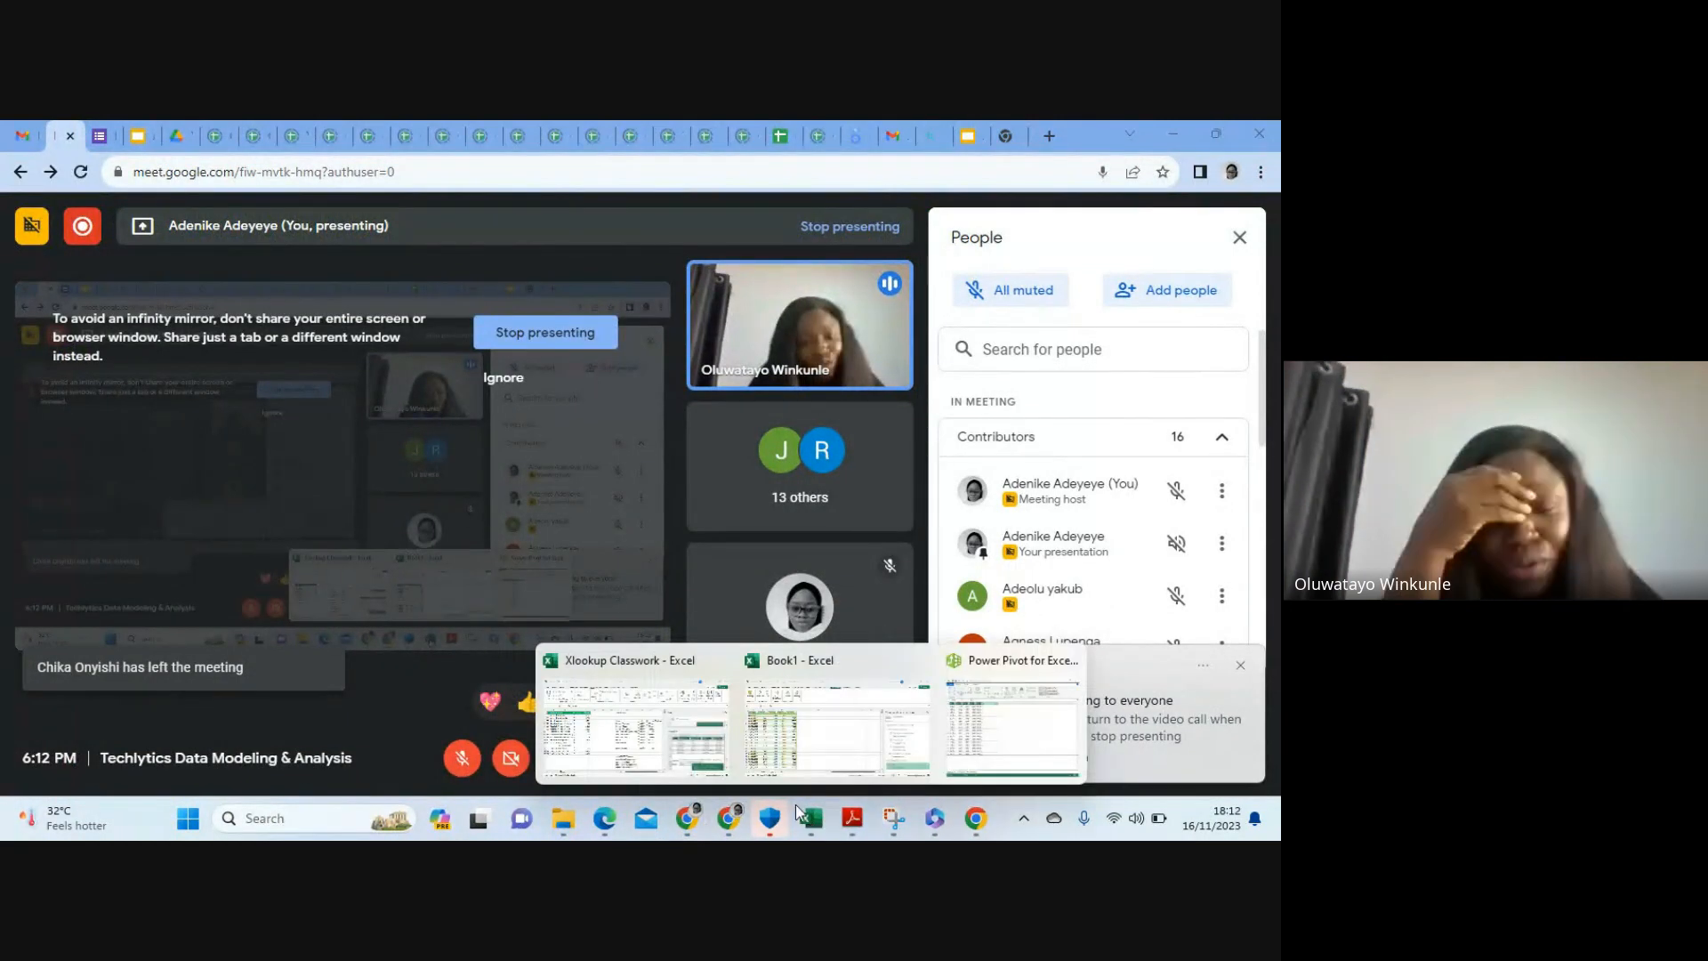
pyautogui.click(799, 734)
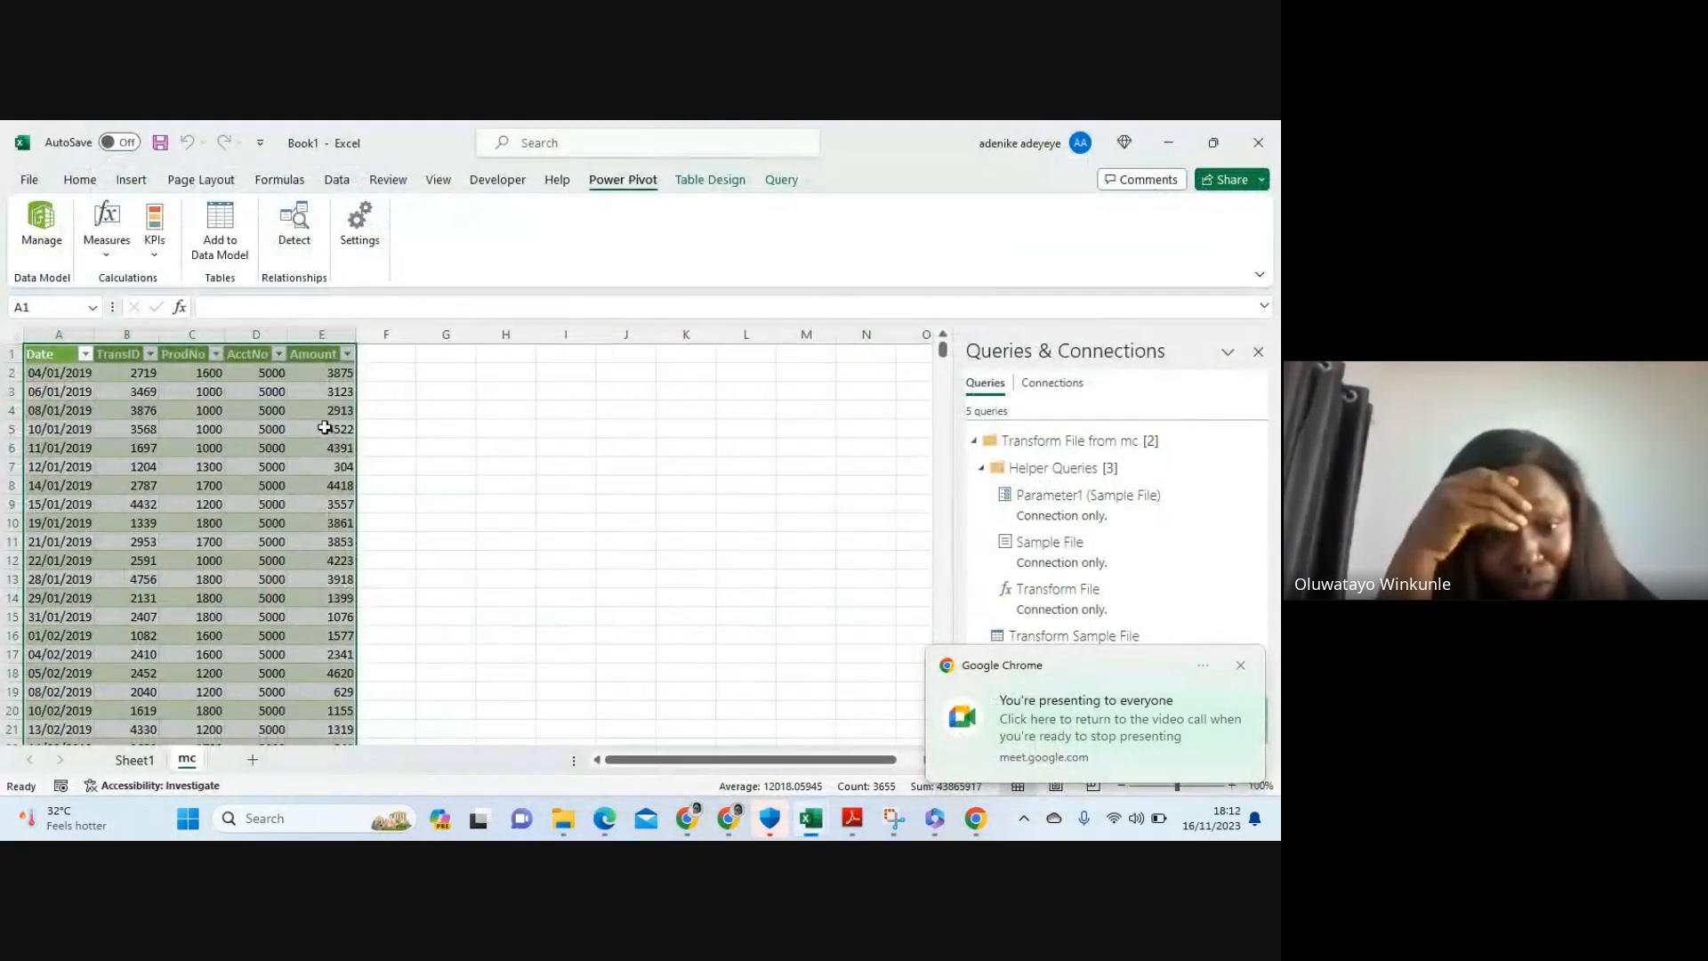
pyautogui.click(573, 832)
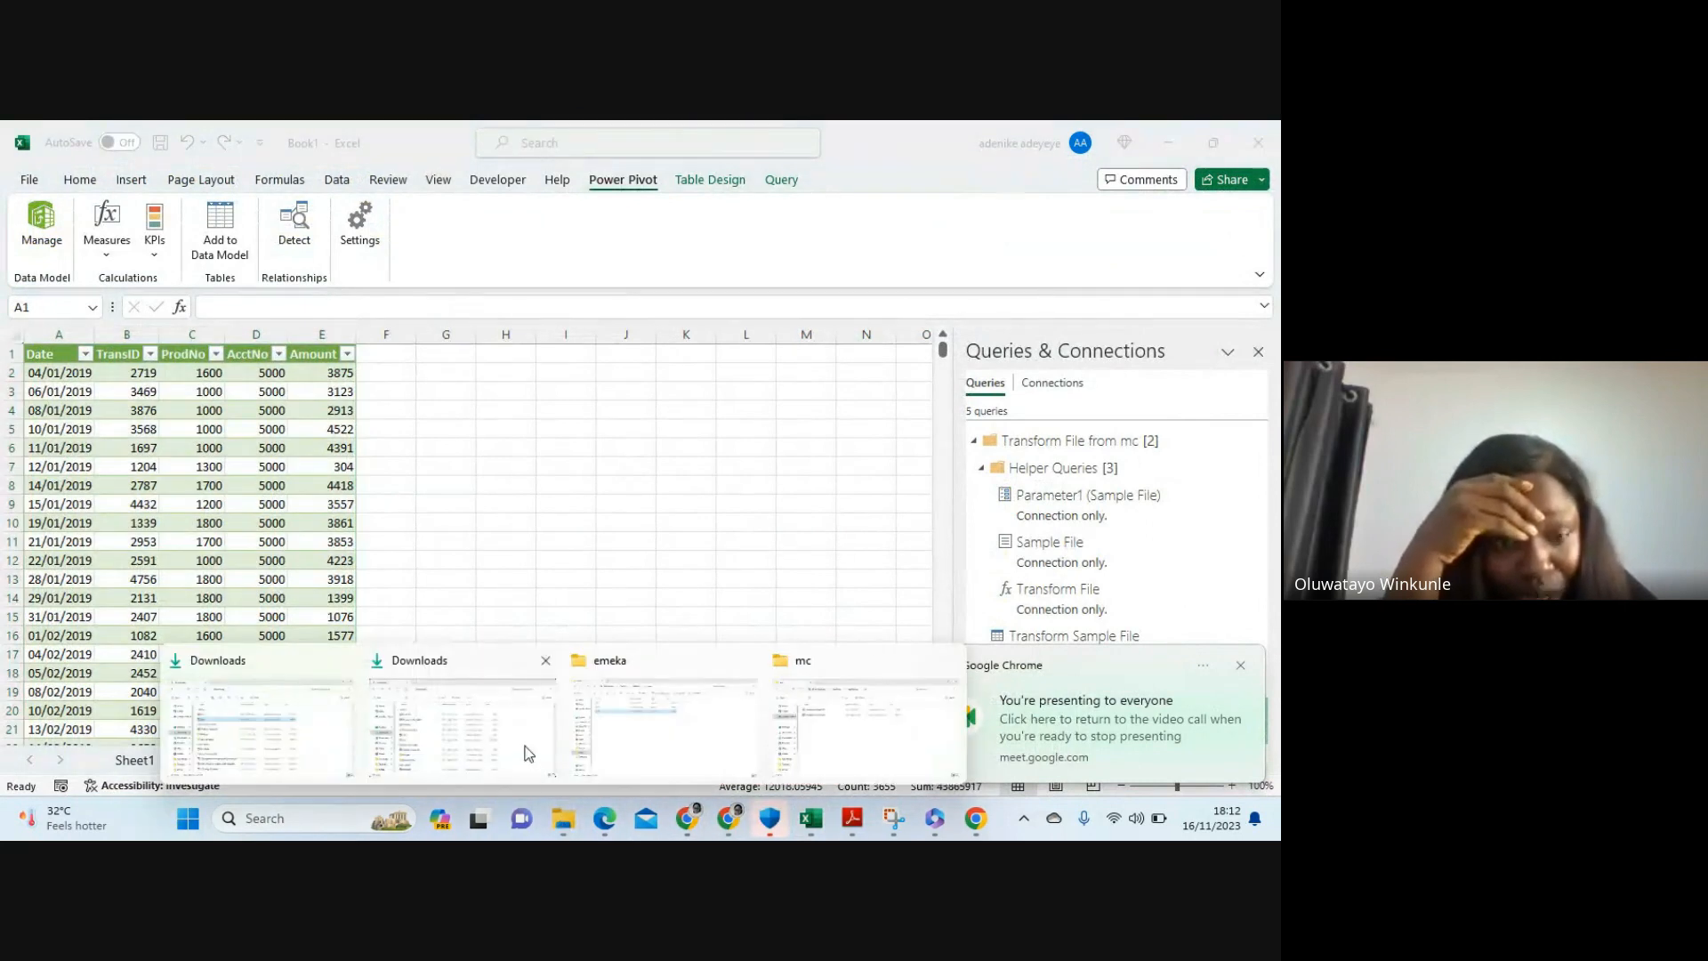
pyautogui.click(487, 717)
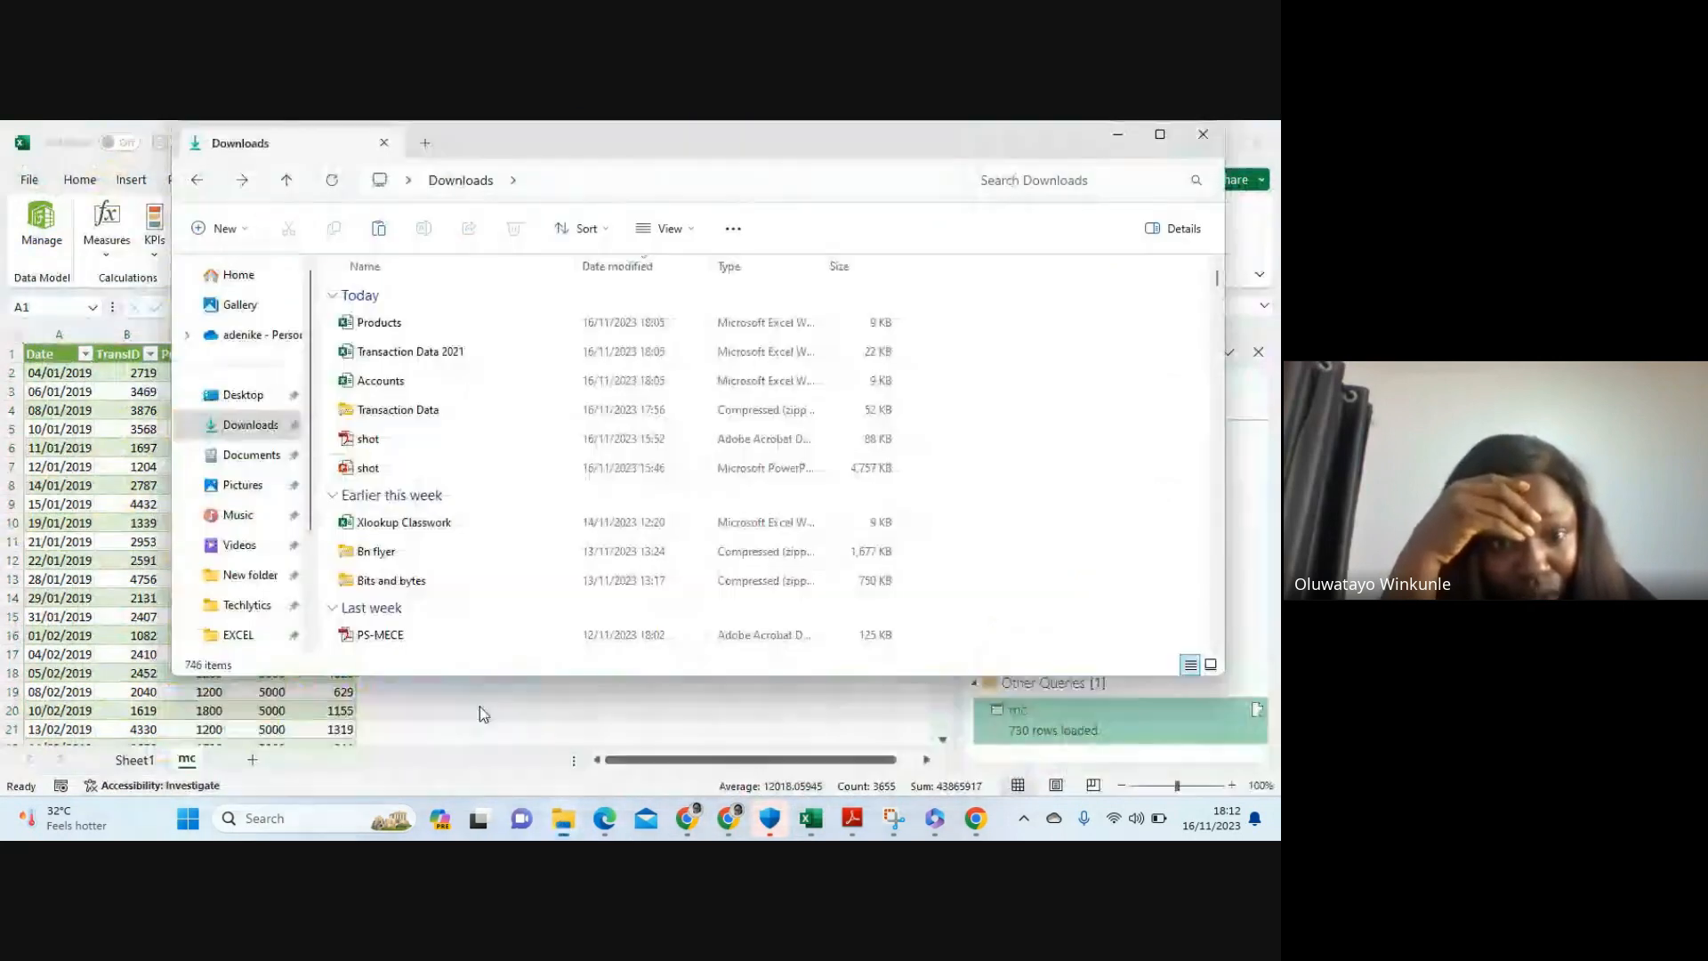
pyautogui.doubleClick(381, 383)
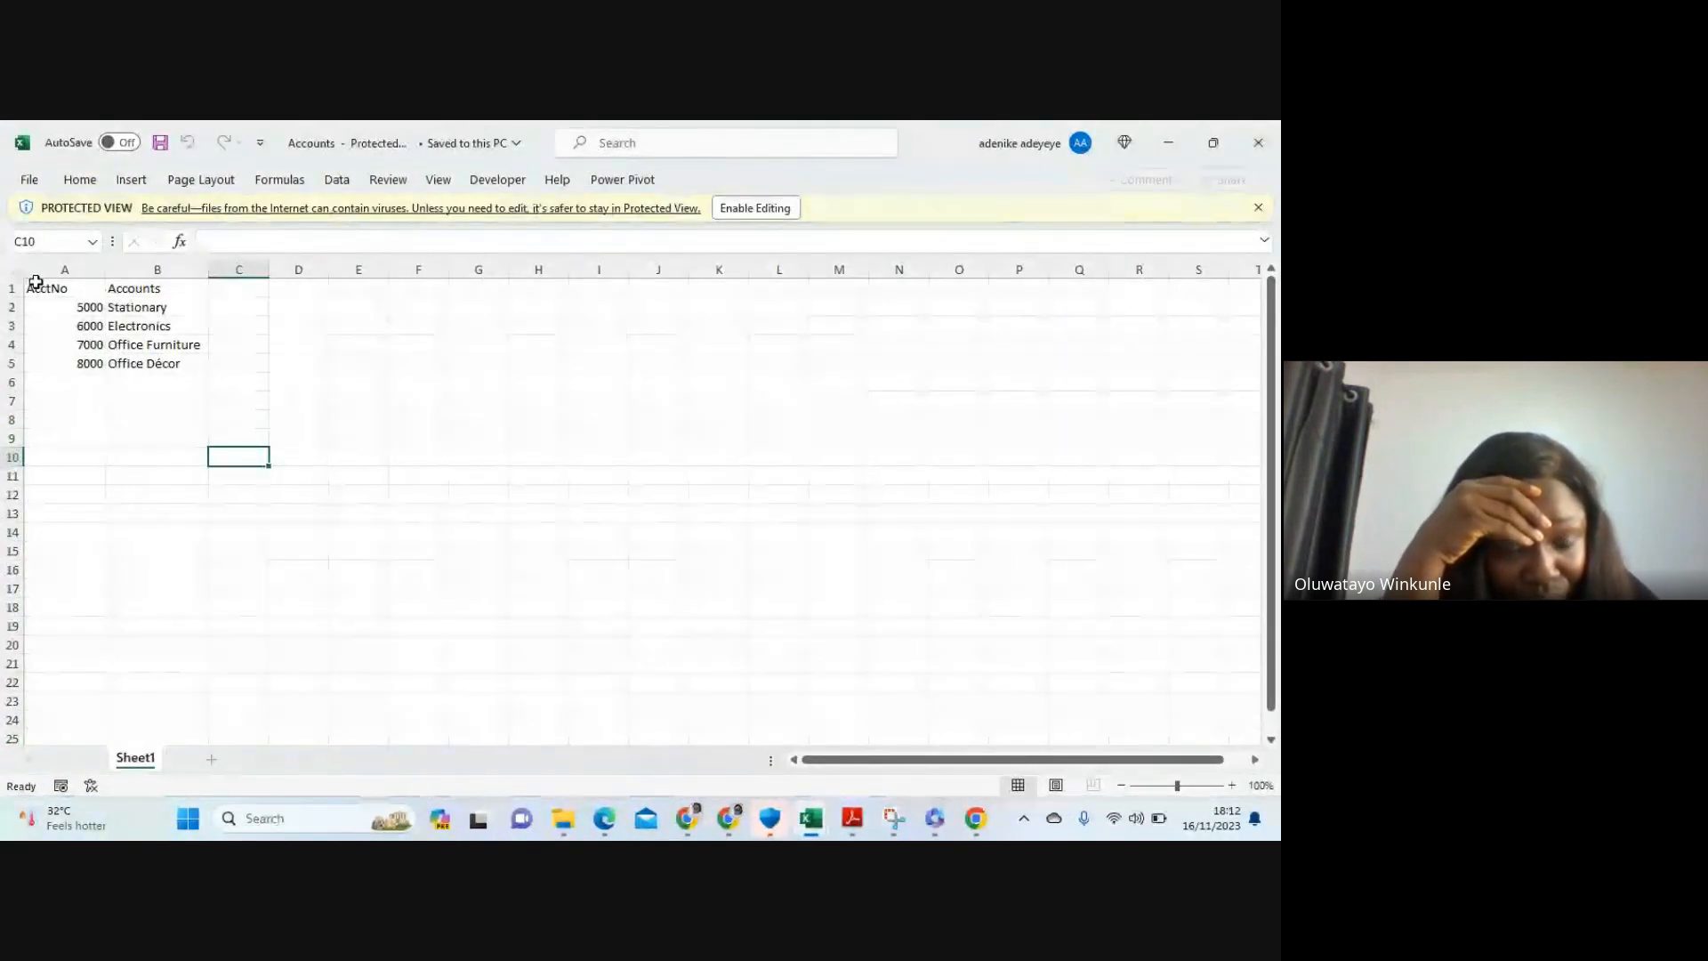
pyautogui.moveTo(35, 287); pyautogui.dragTo(198, 367)
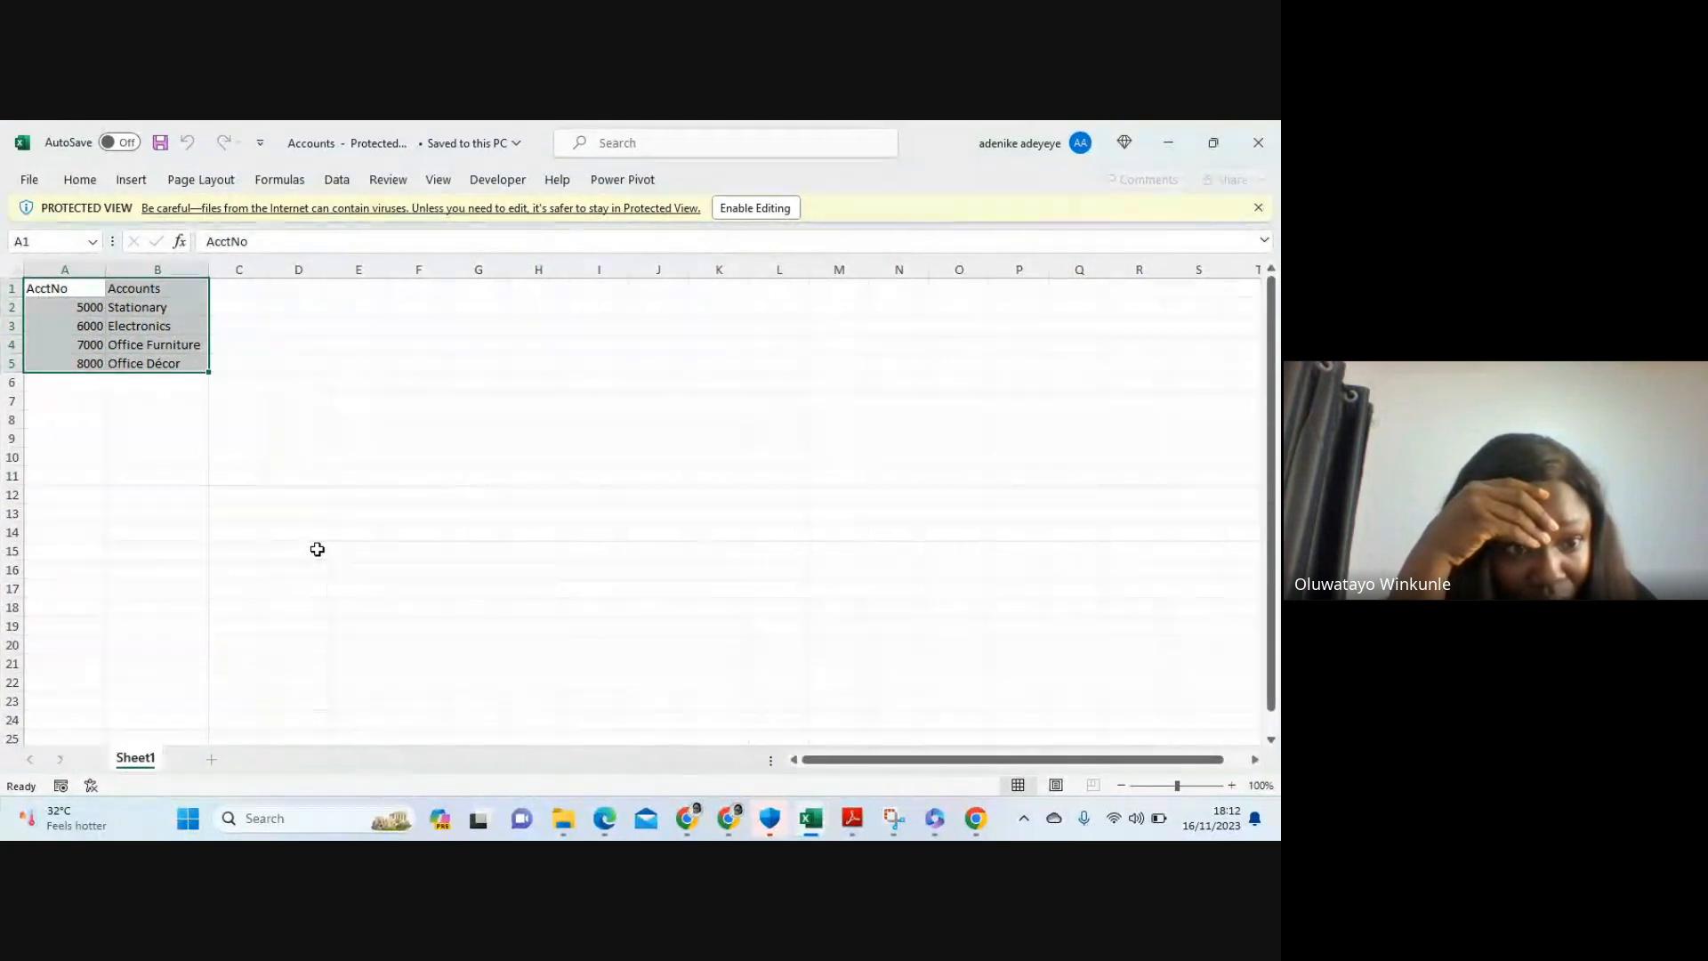
pyautogui.click(1245, 158)
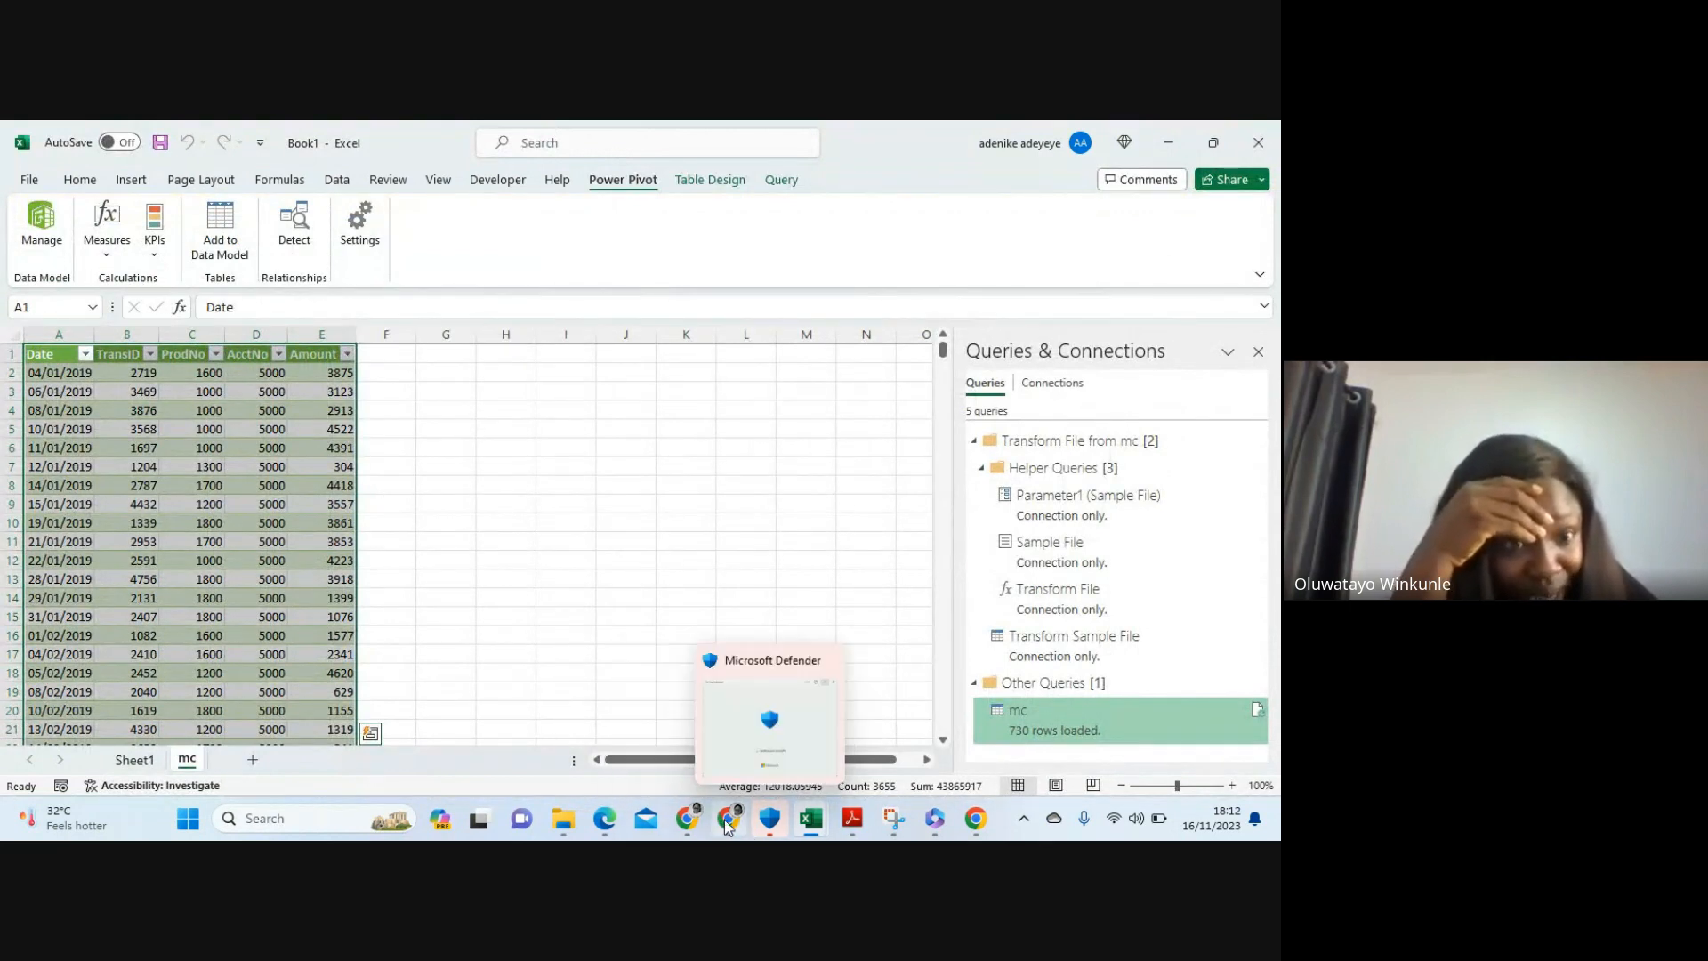
# Return to the Power Pivot window, start another Excel file import and choose the Accounts workbook from Downloads as its source
pyautogui.moveTo(810, 824)
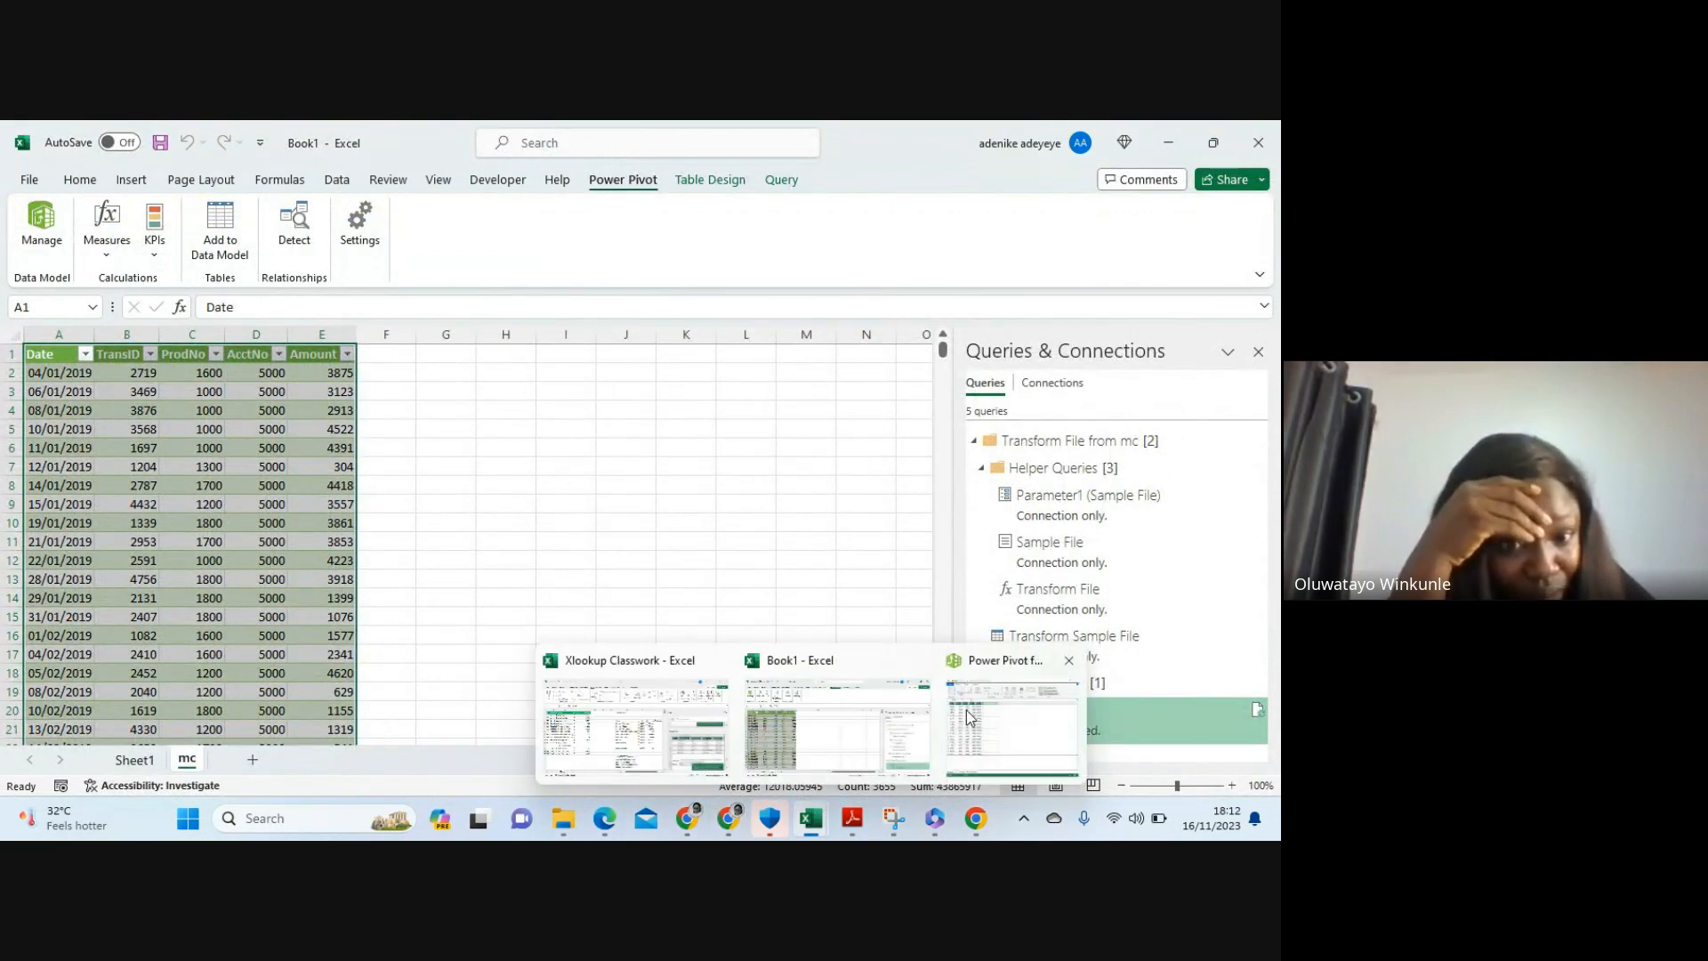
pyautogui.click(970, 716)
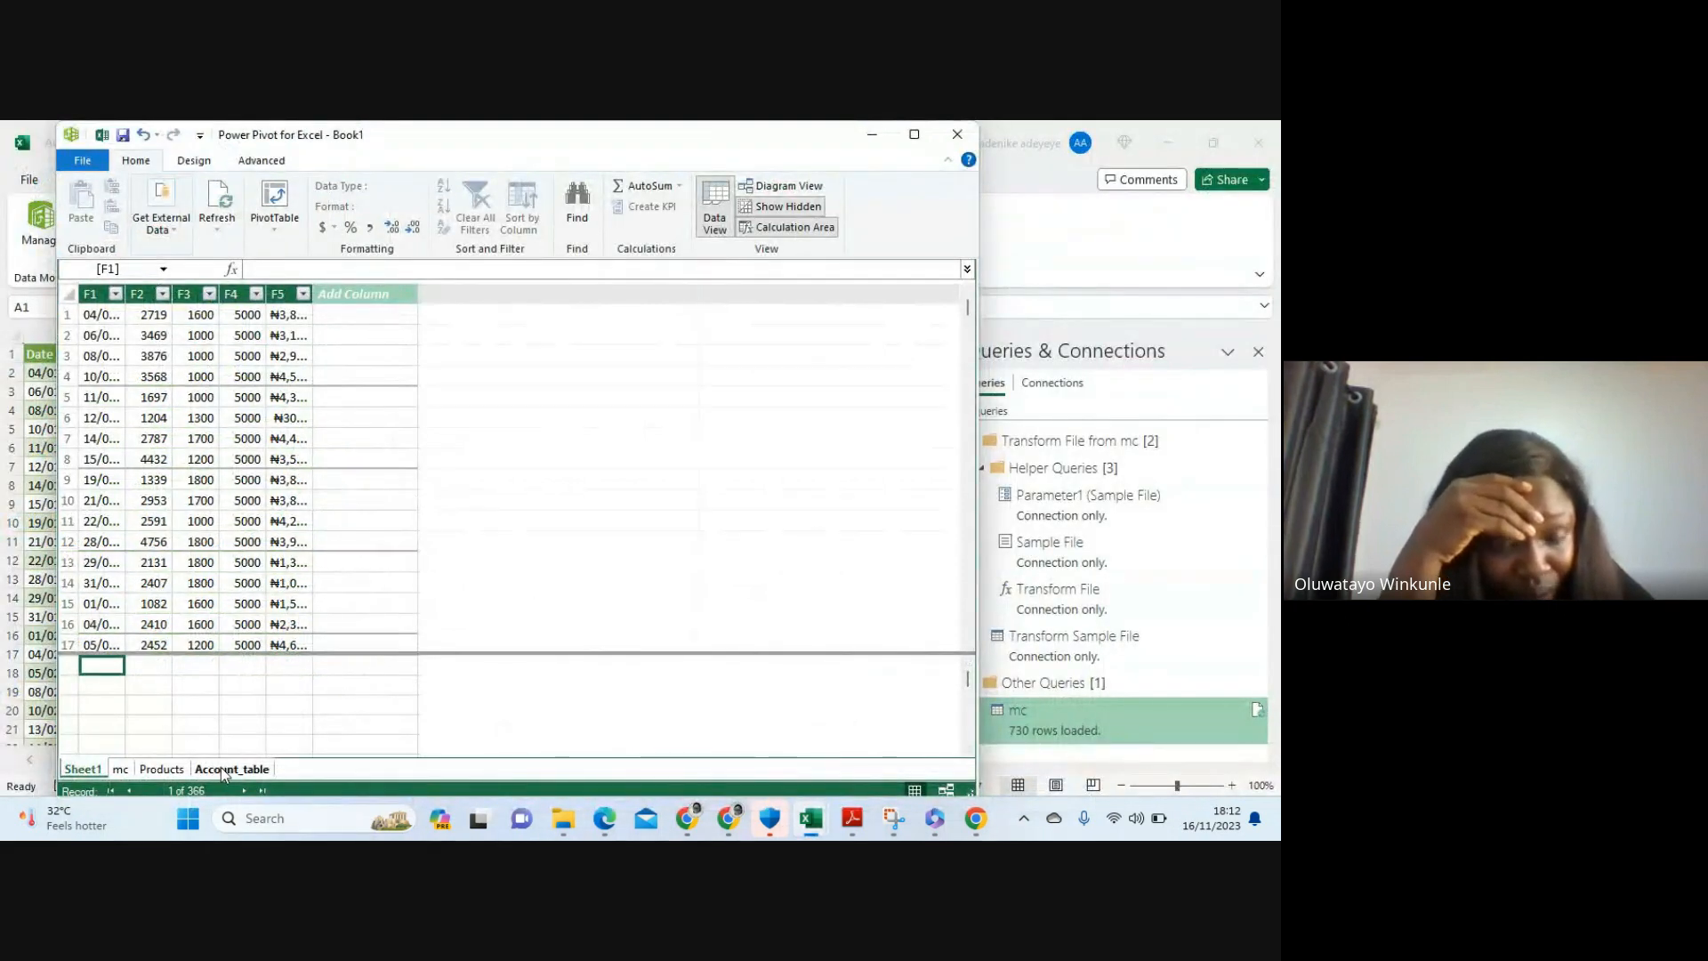
pyautogui.click(162, 212)
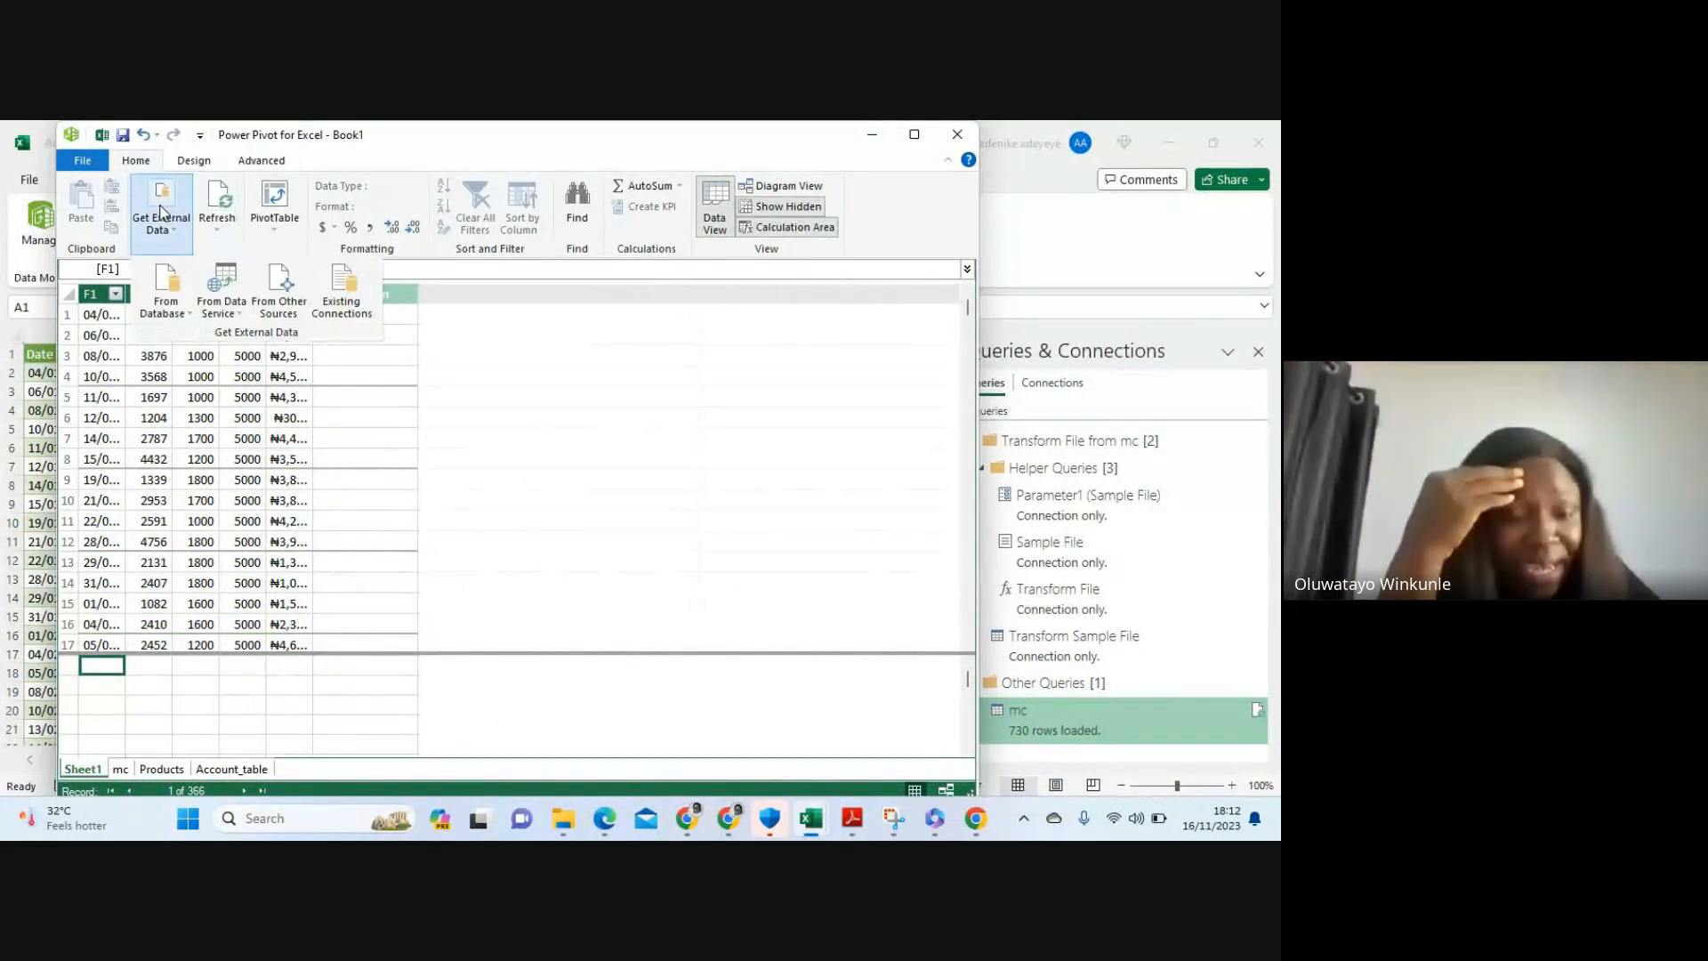
pyautogui.click(287, 308)
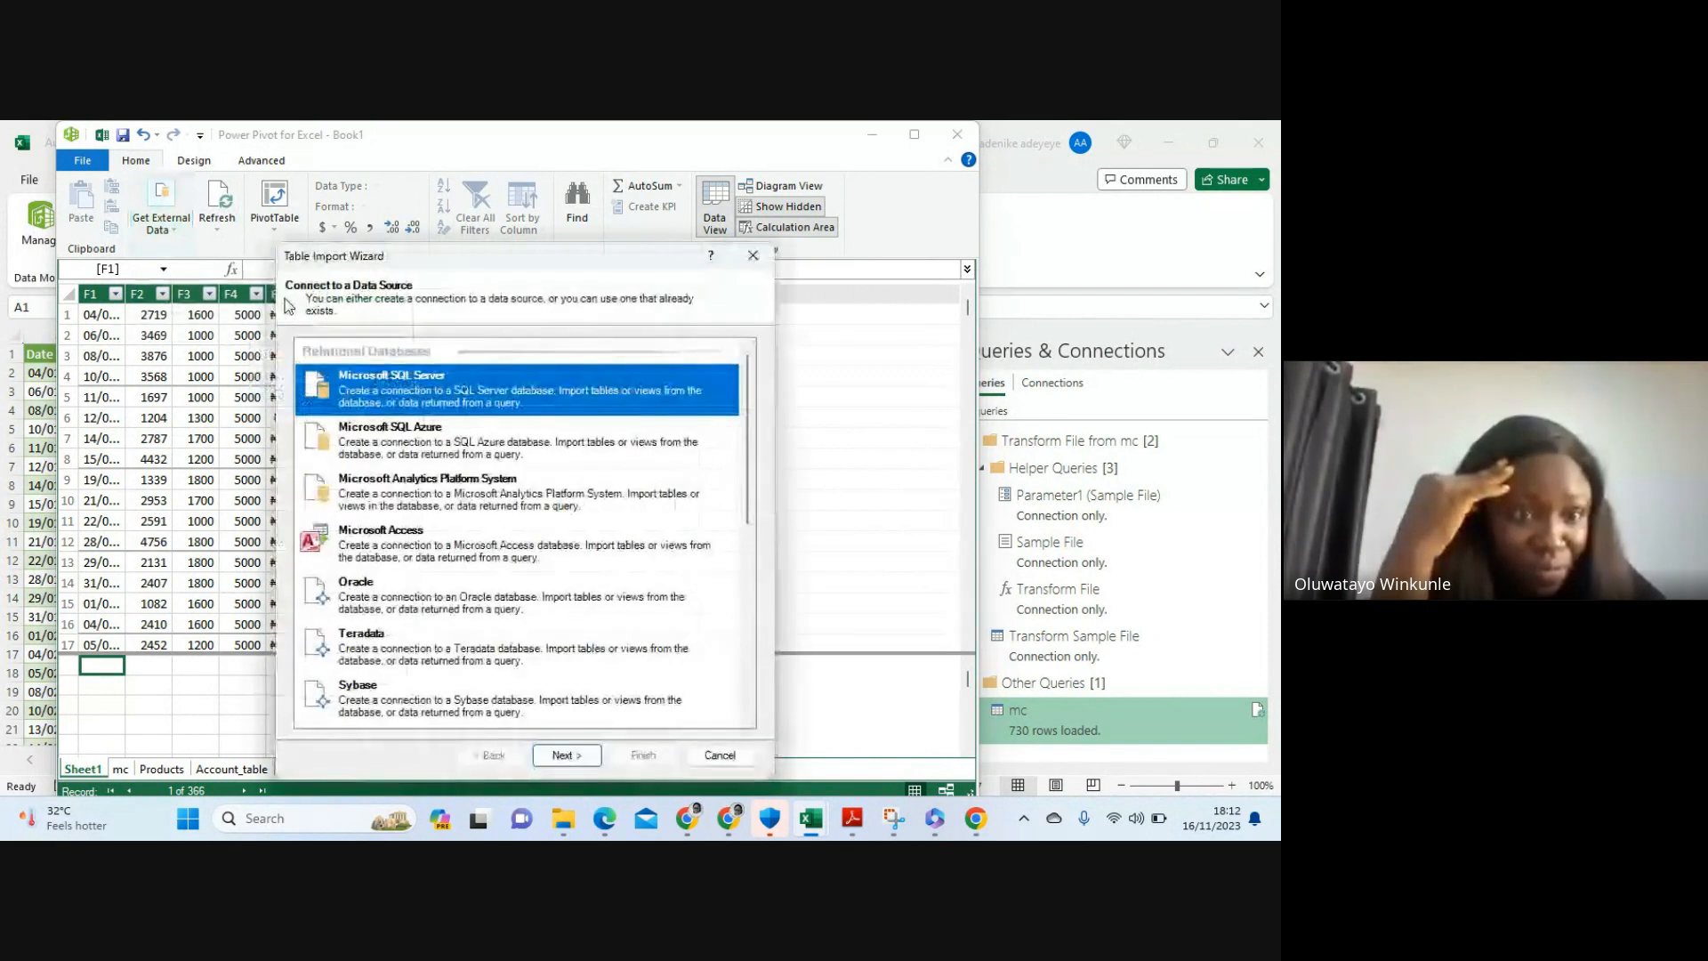
pyautogui.scroll(-5, 443, 469)
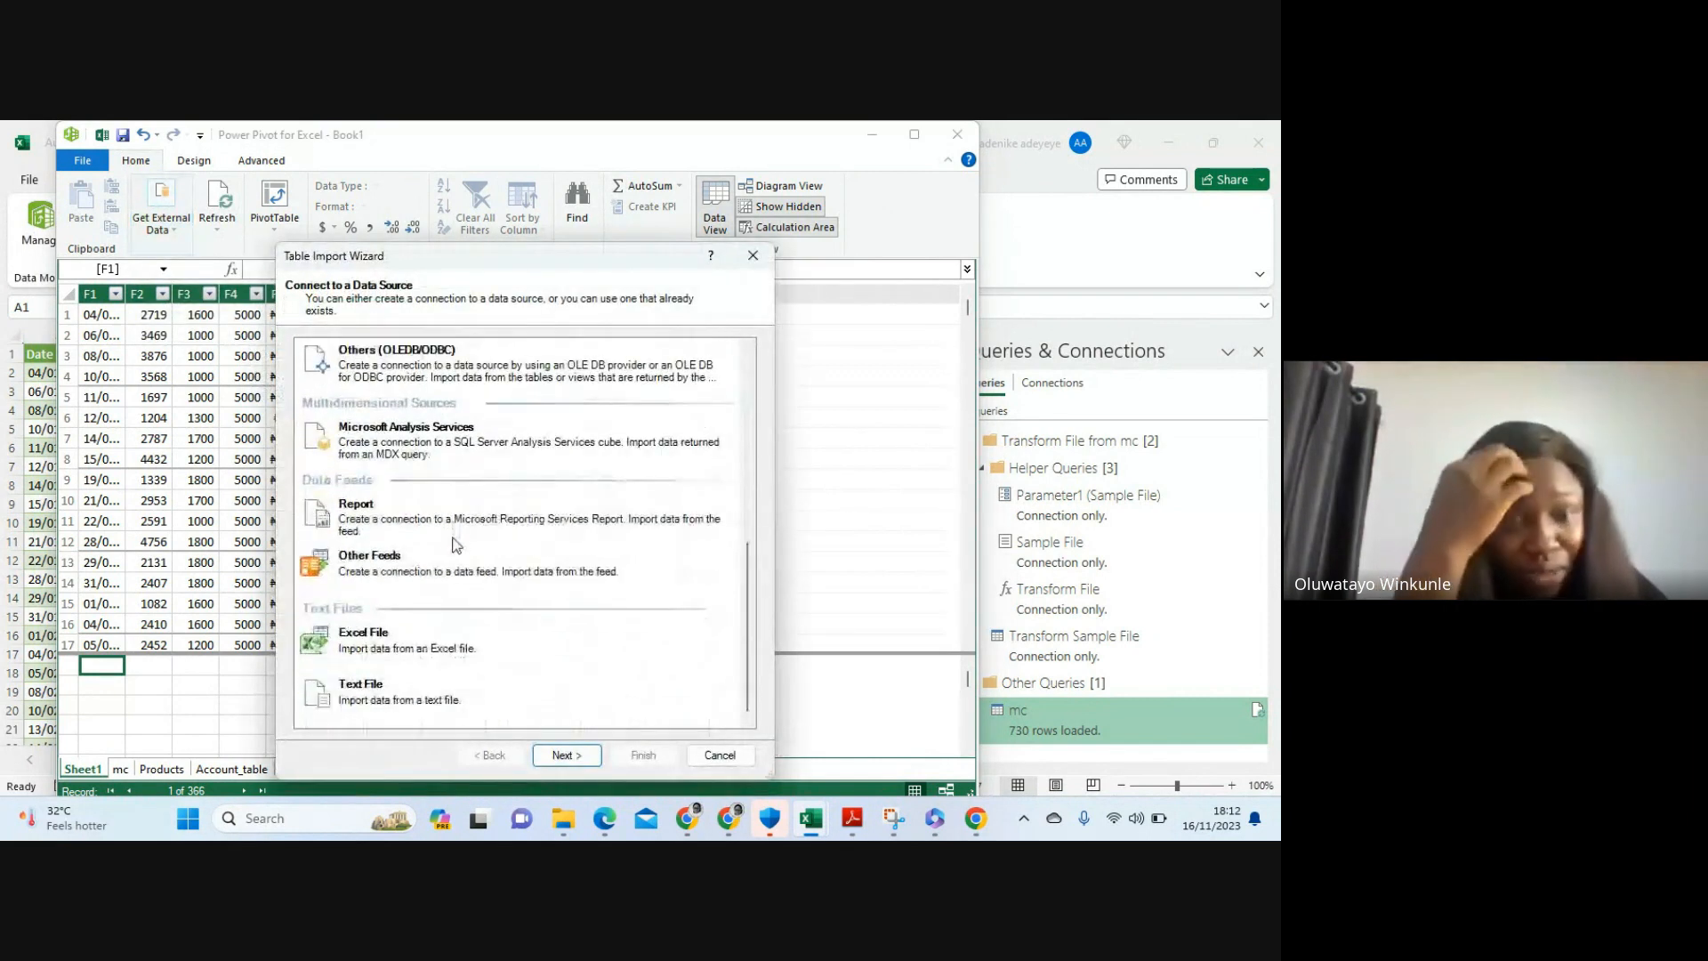
pyautogui.click(376, 643)
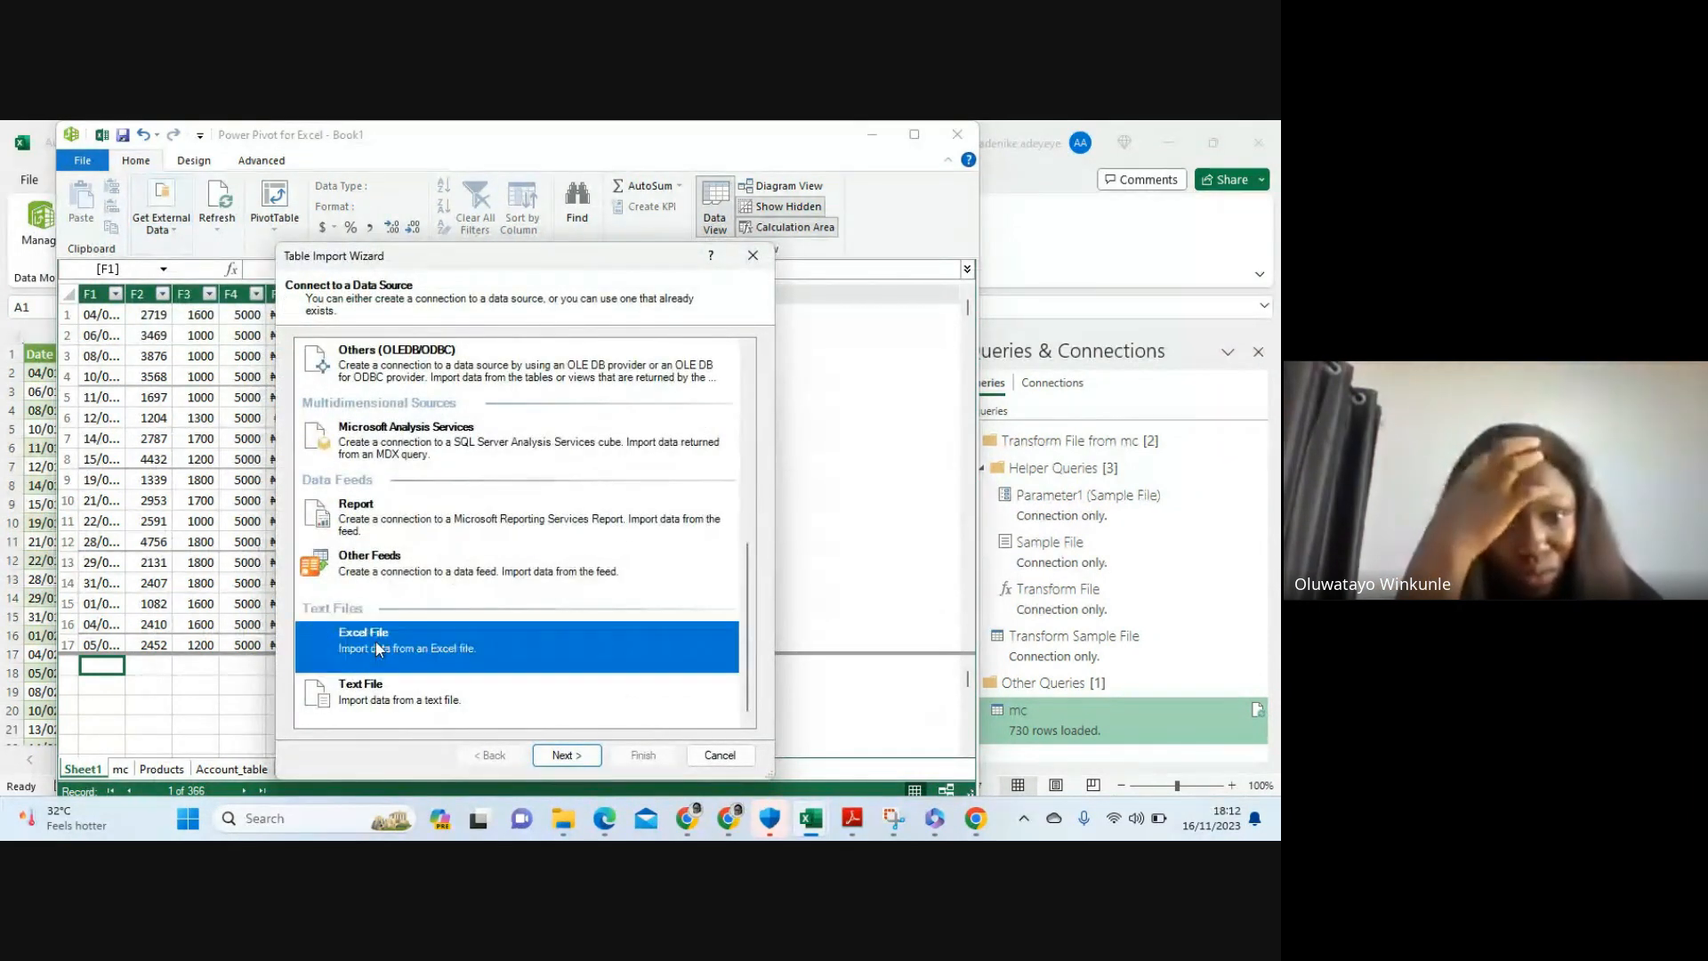
pyautogui.click(574, 757)
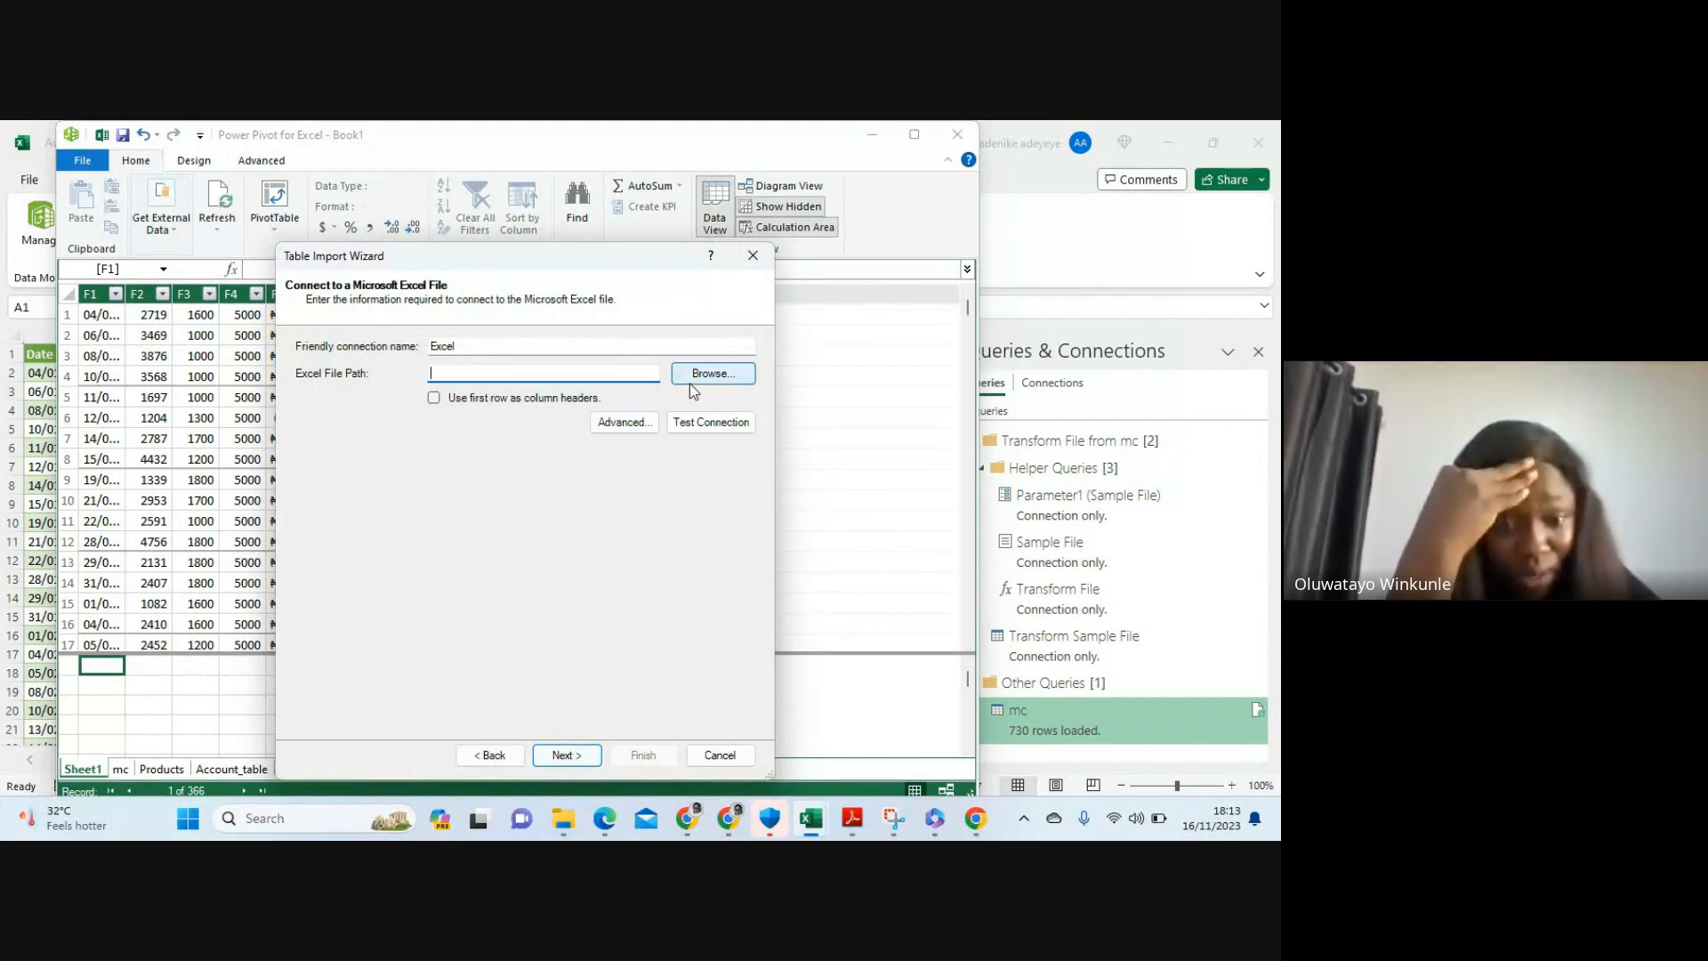
pyautogui.click(712, 374)
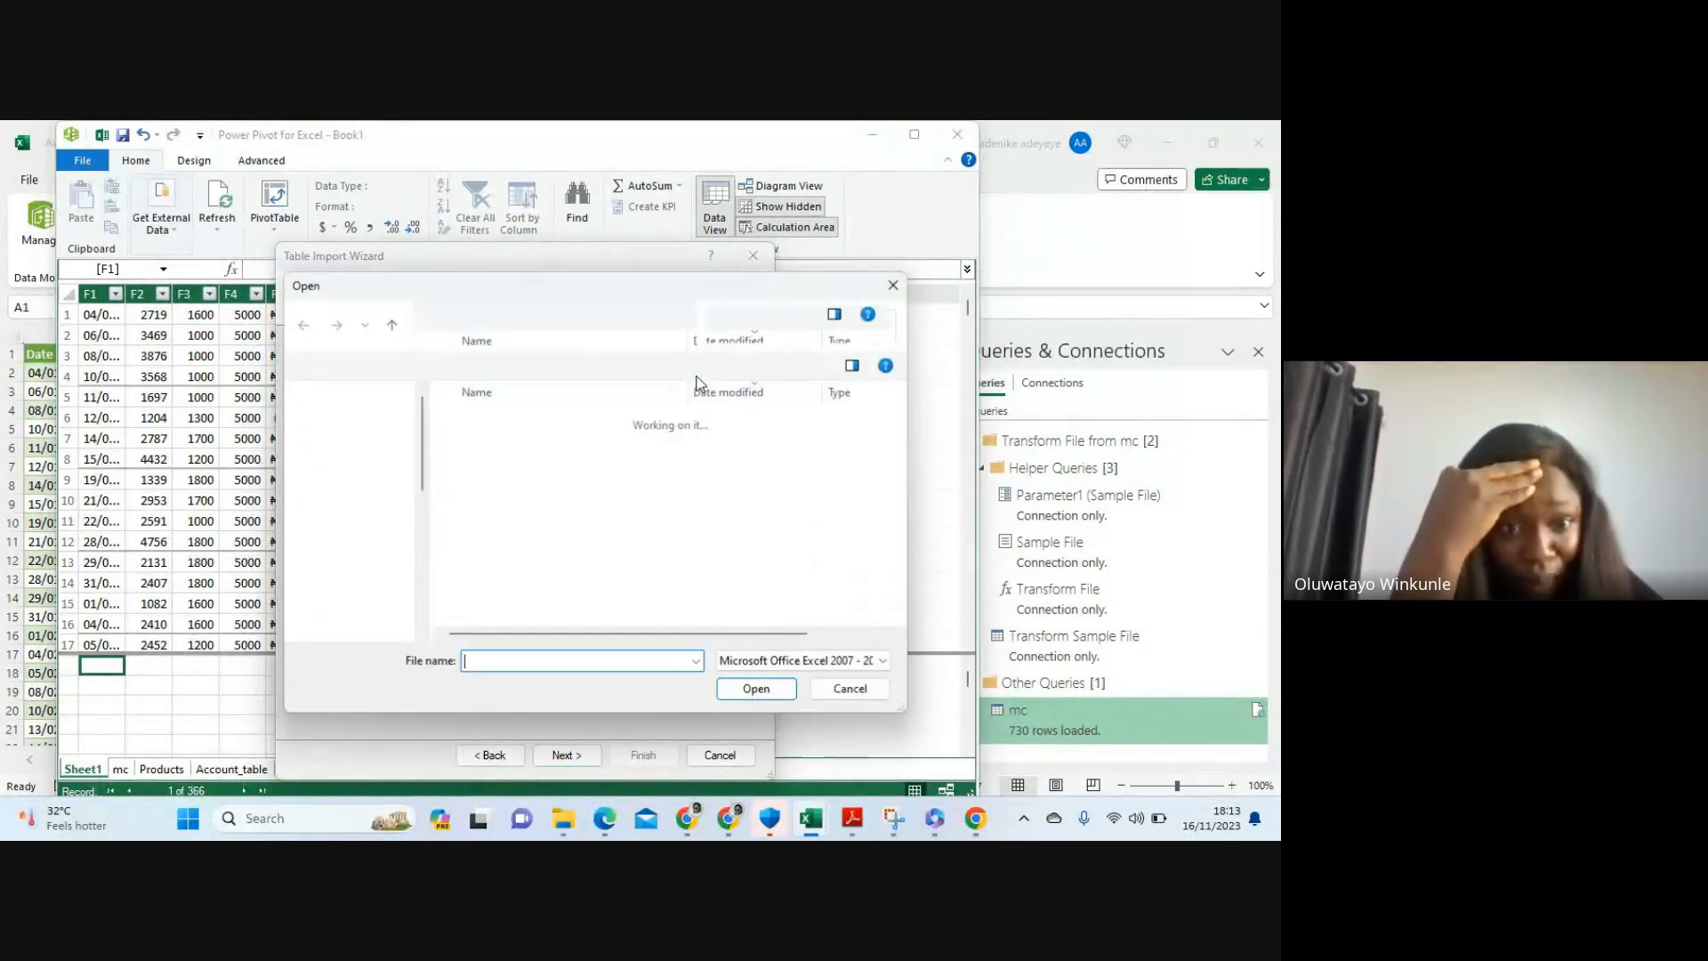
pyautogui.click(481, 507)
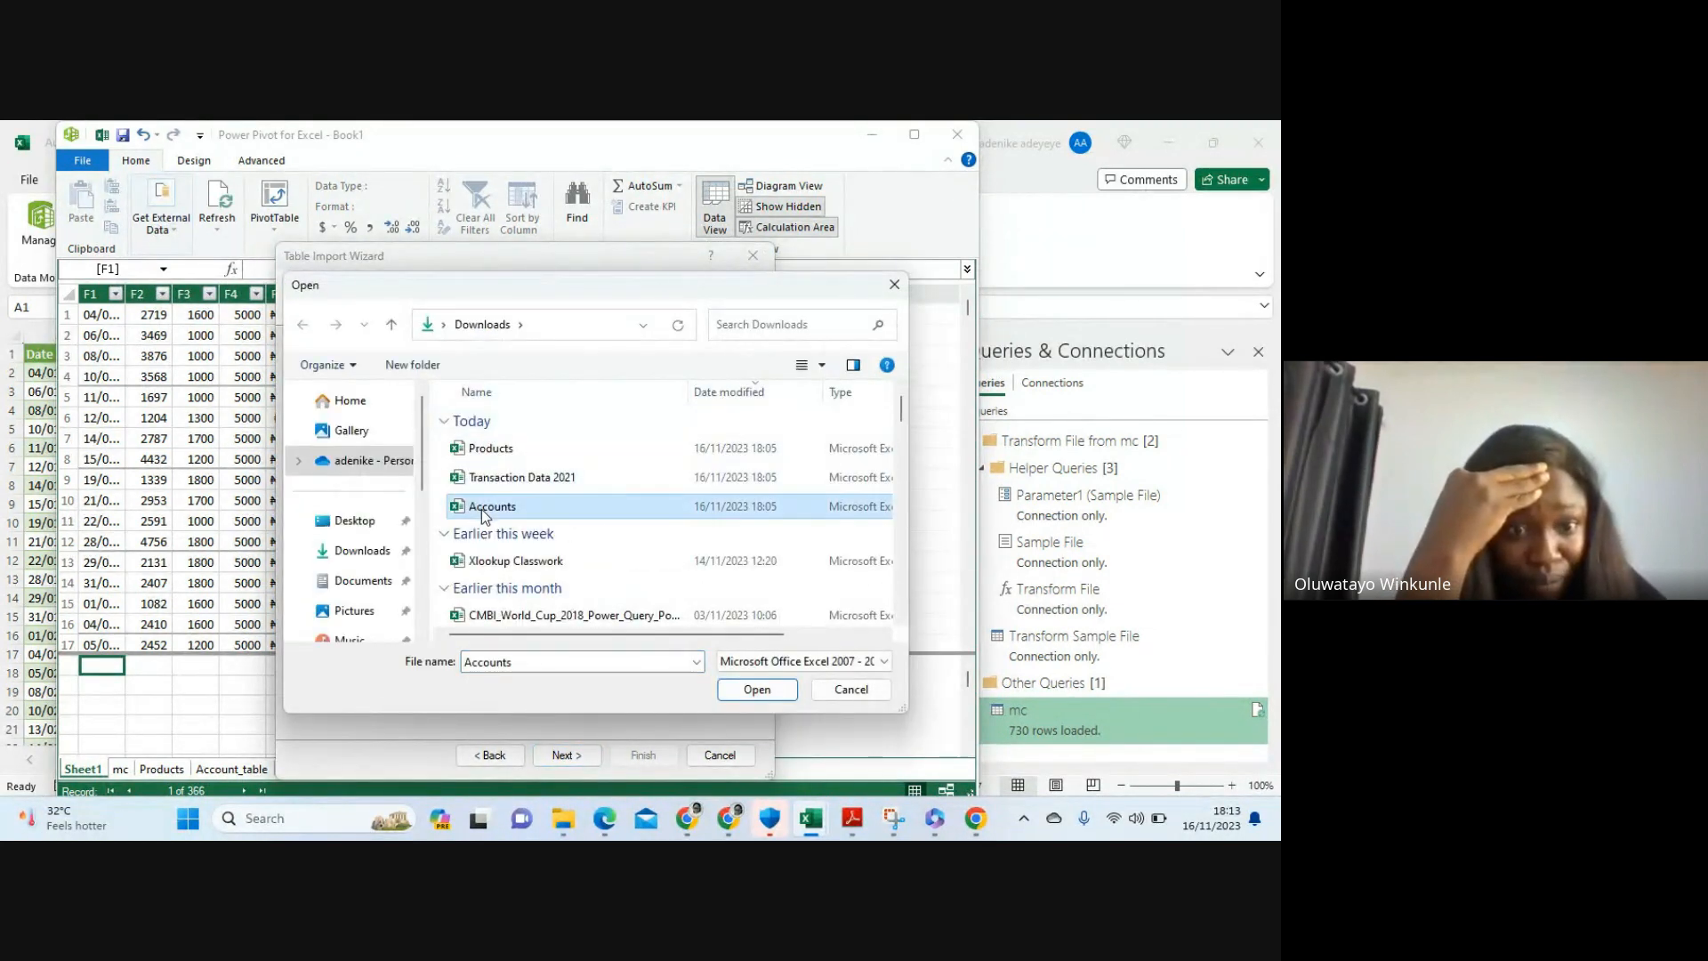
pyautogui.click(774, 690)
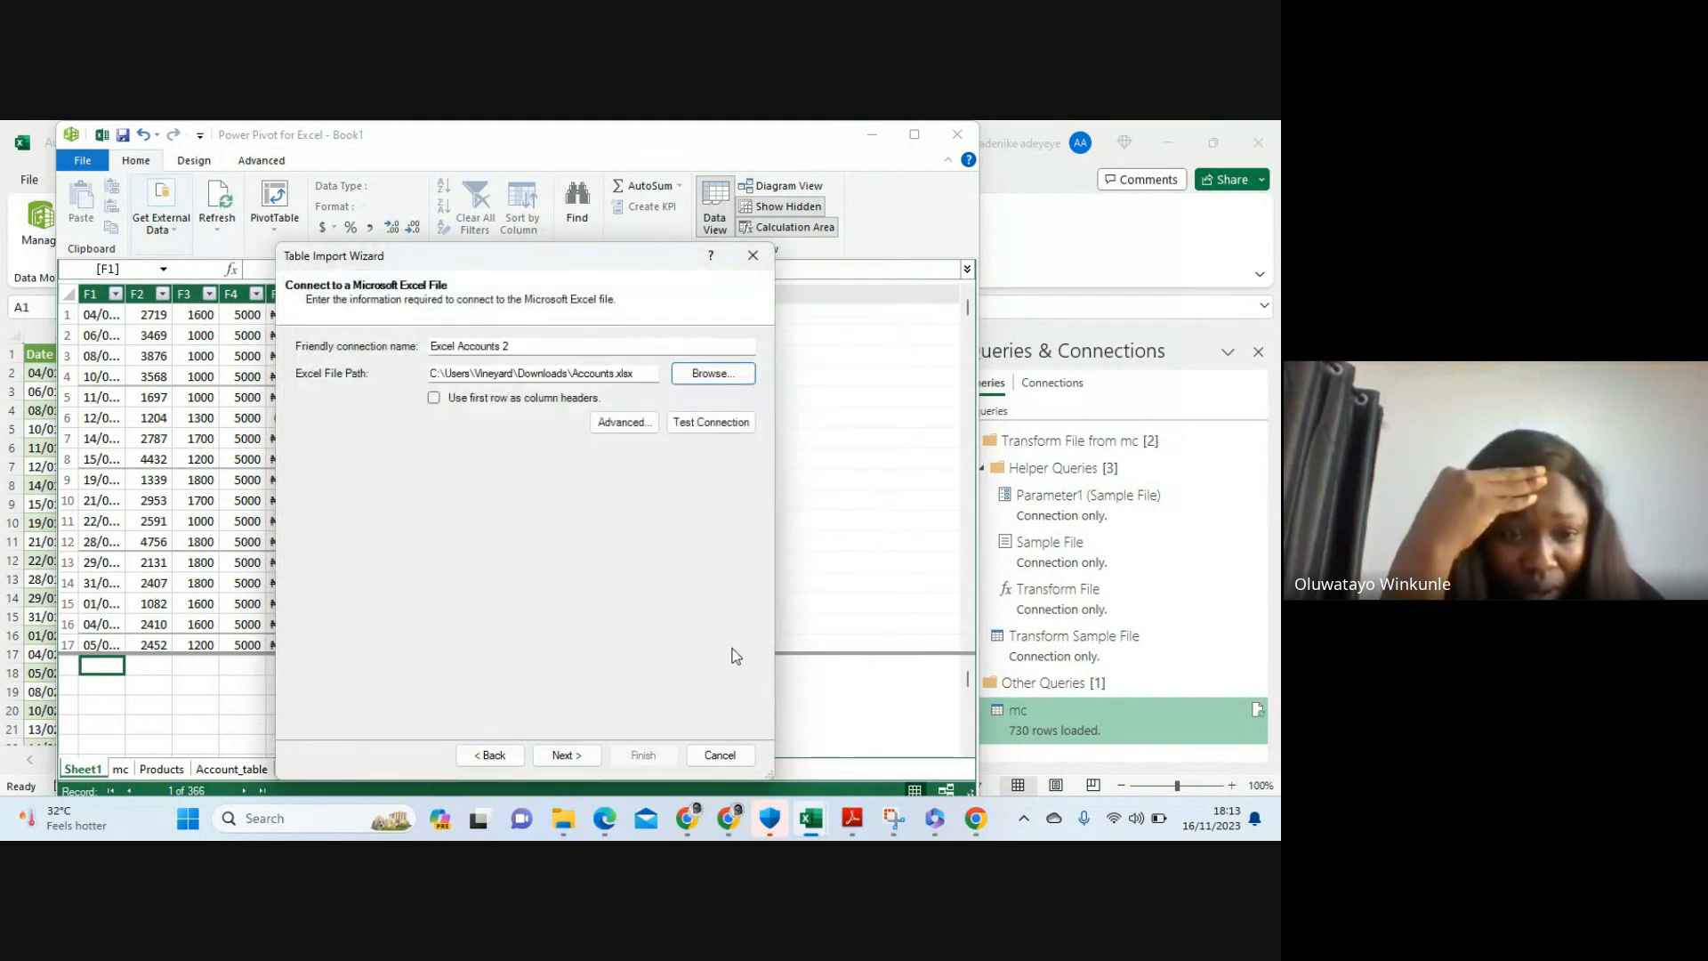
# Treat the first row as column headers and import Sheet1$ from the Accounts workbook once more
pyautogui.click(434, 398)
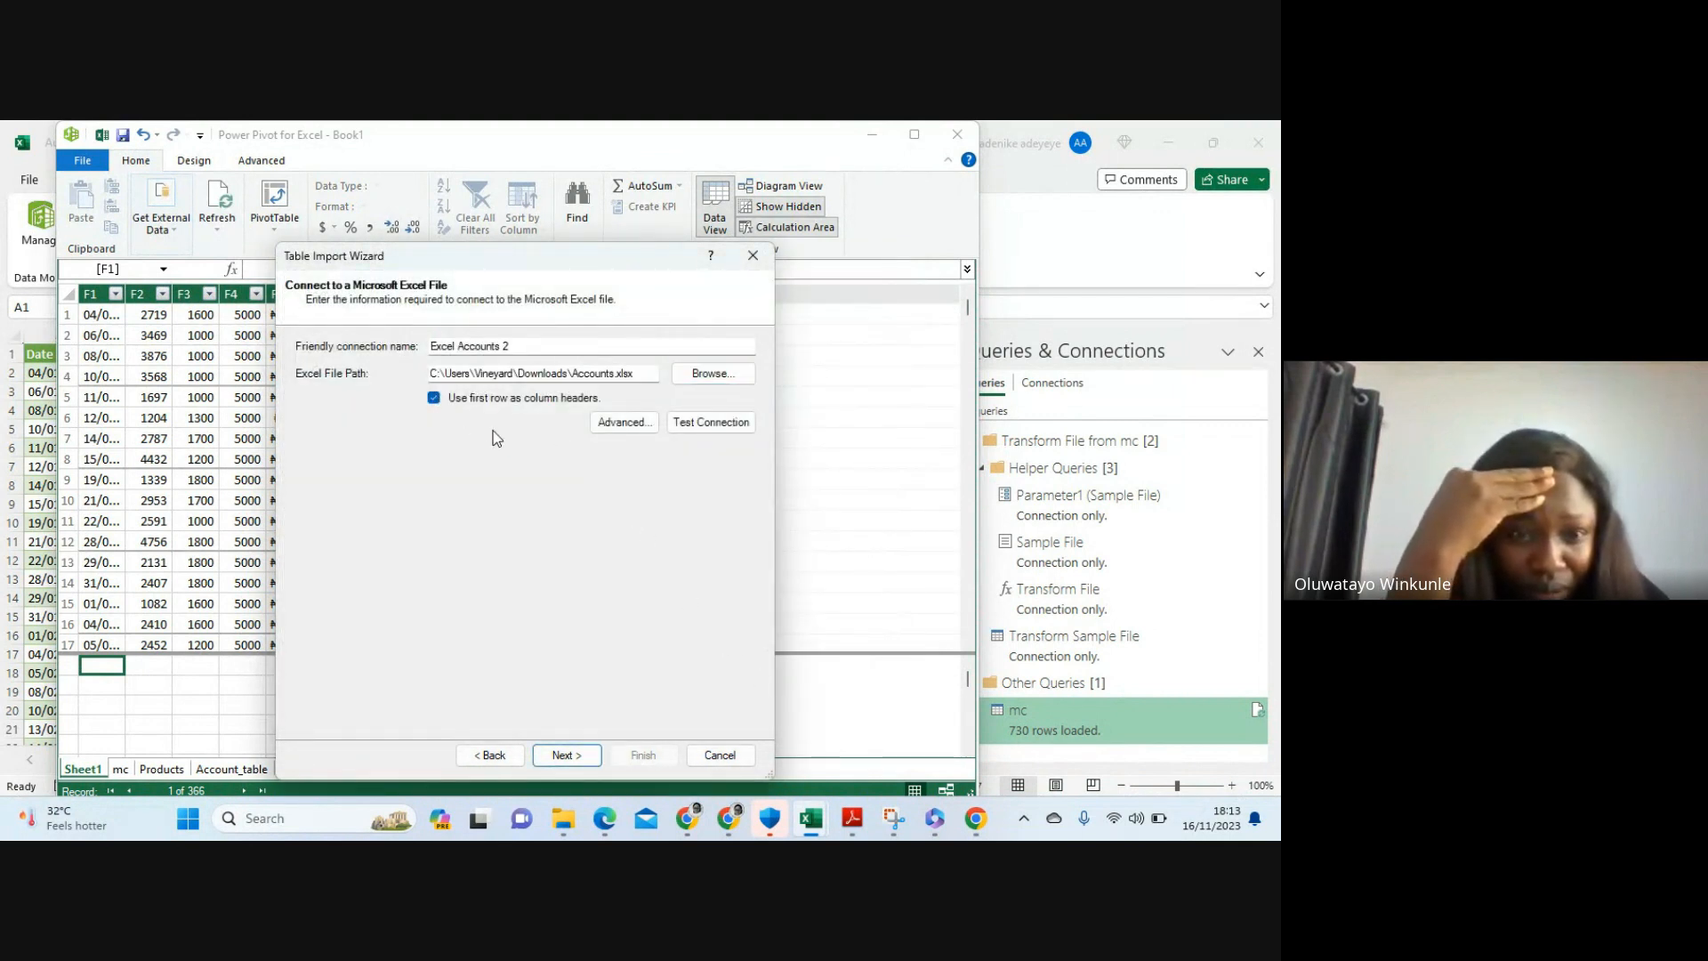
pyautogui.click(580, 752)
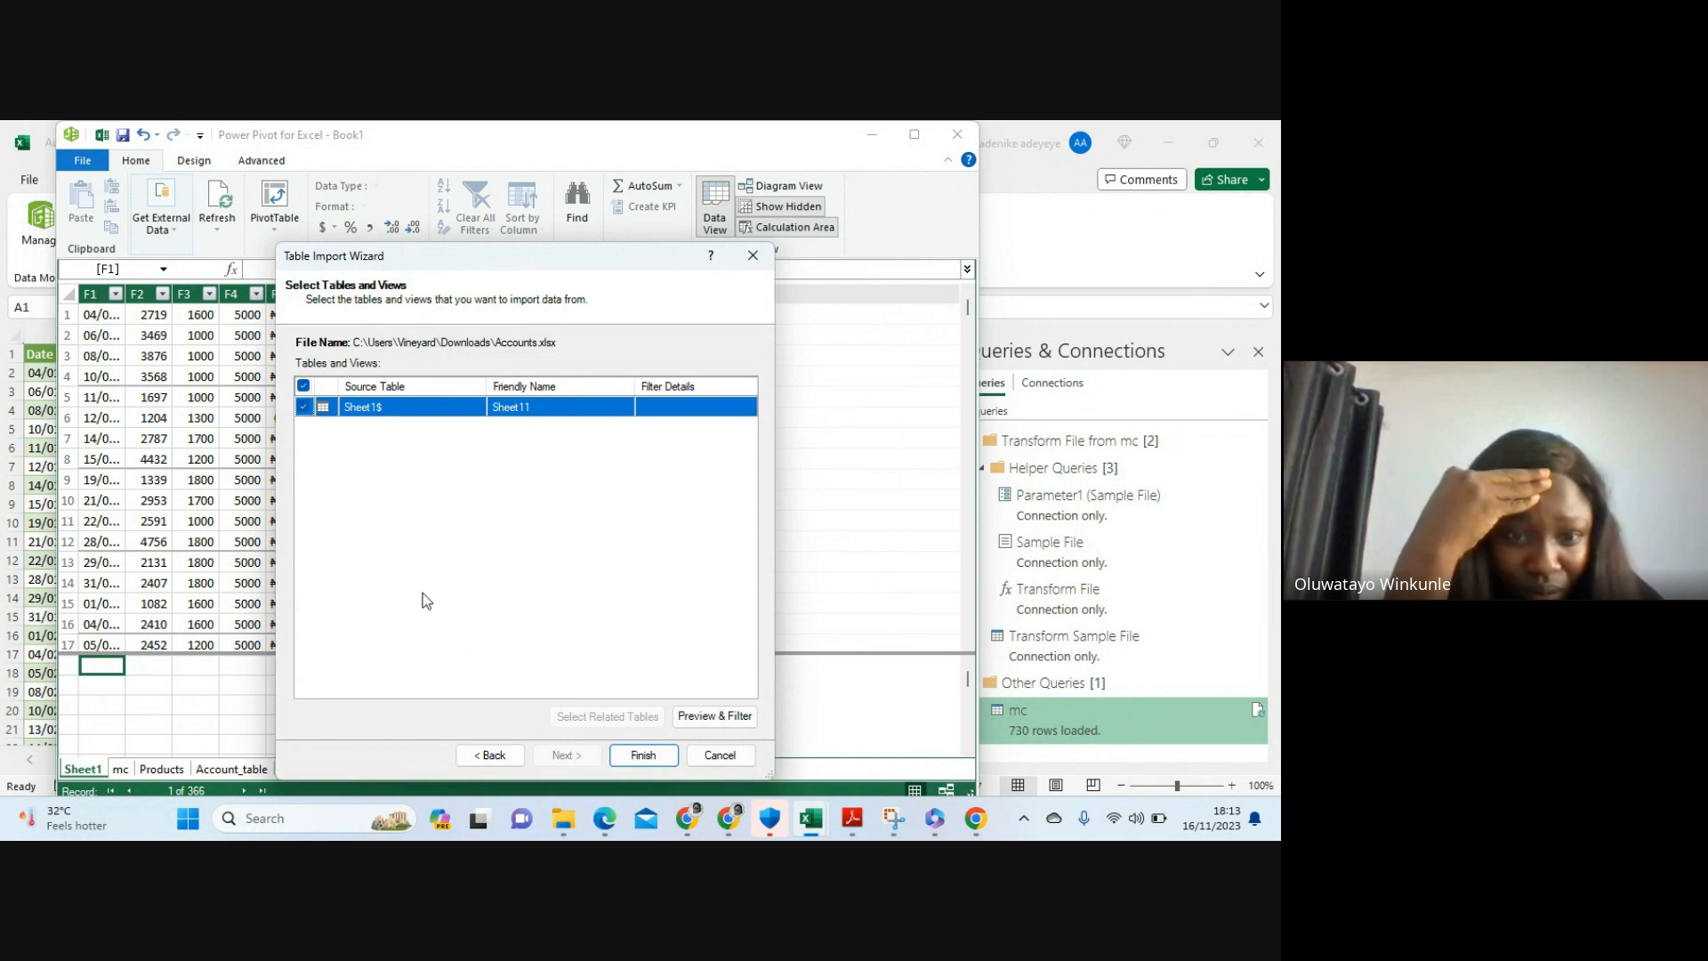
pyautogui.click(645, 757)
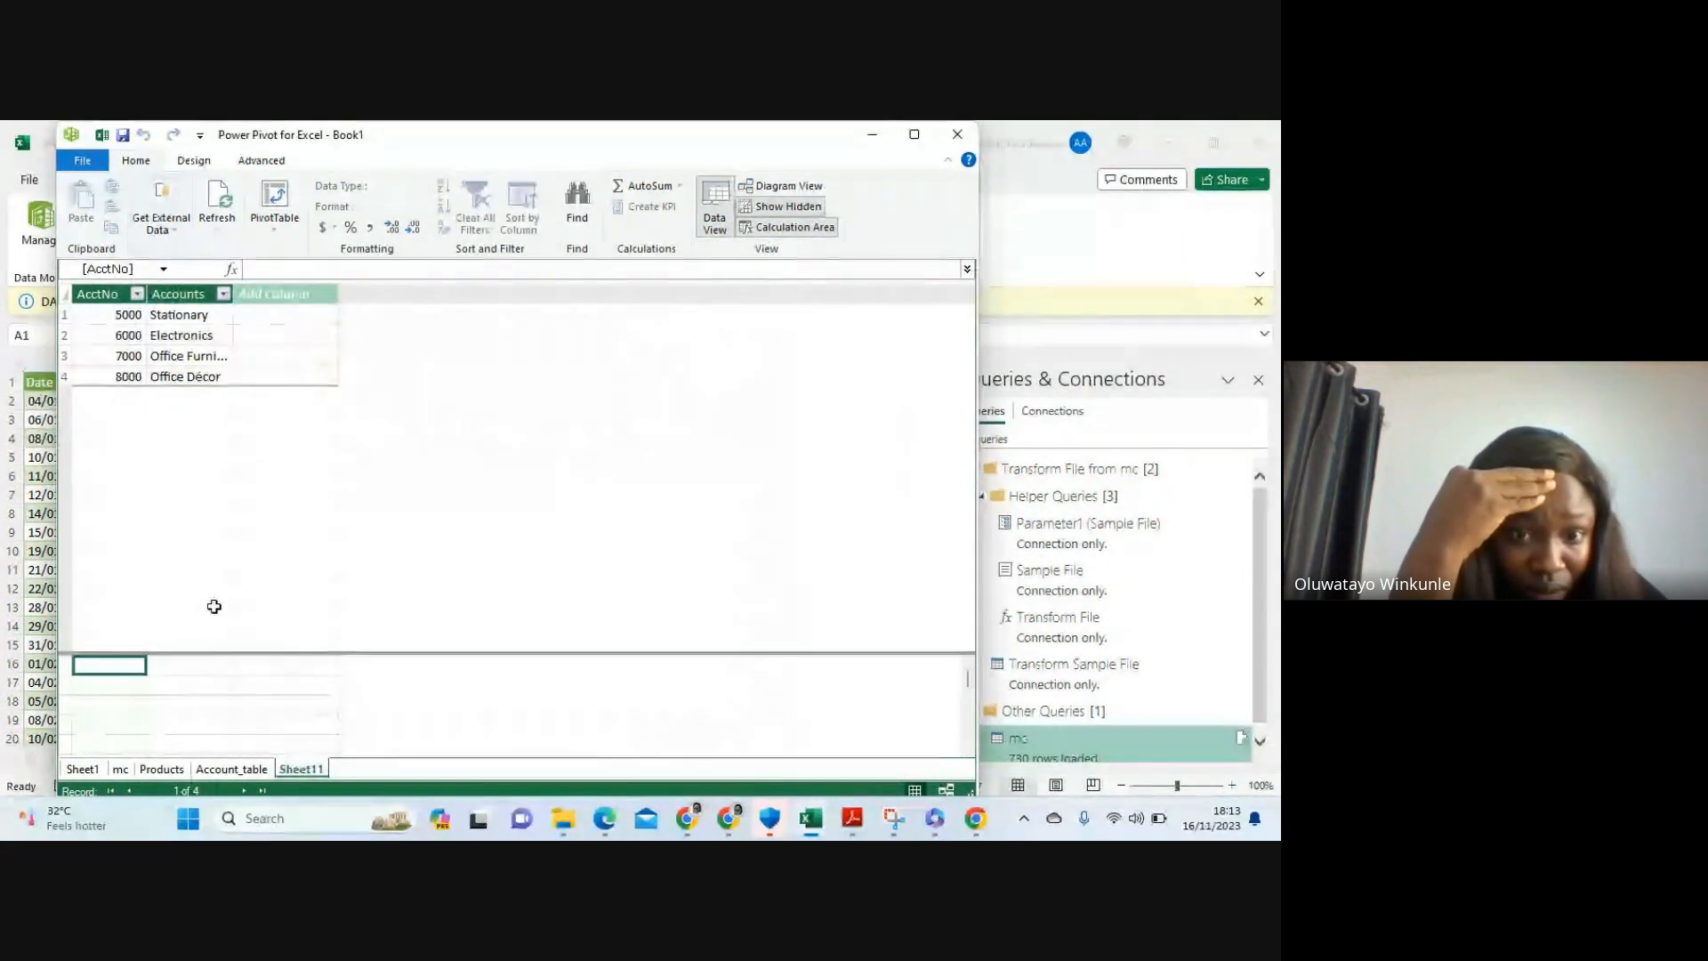
# Try to rename the second imported accounts table as account
pyautogui.doubleClick(292, 770)
pyautogui.write('ac')
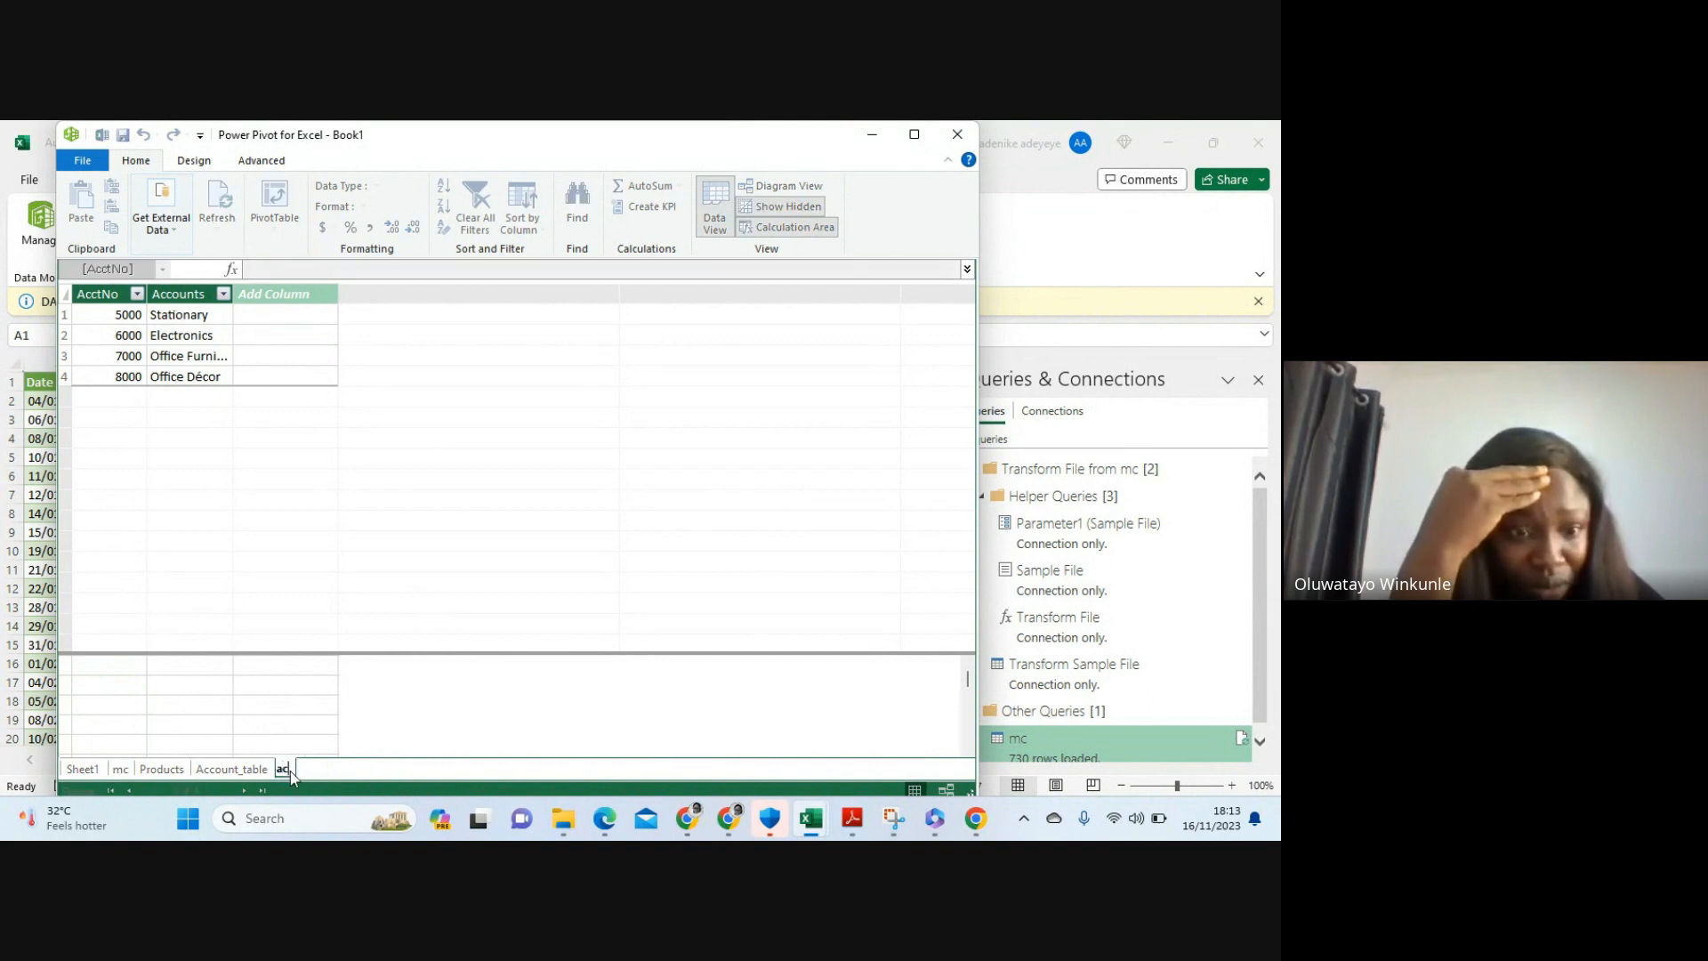
pyautogui.write('ctount')
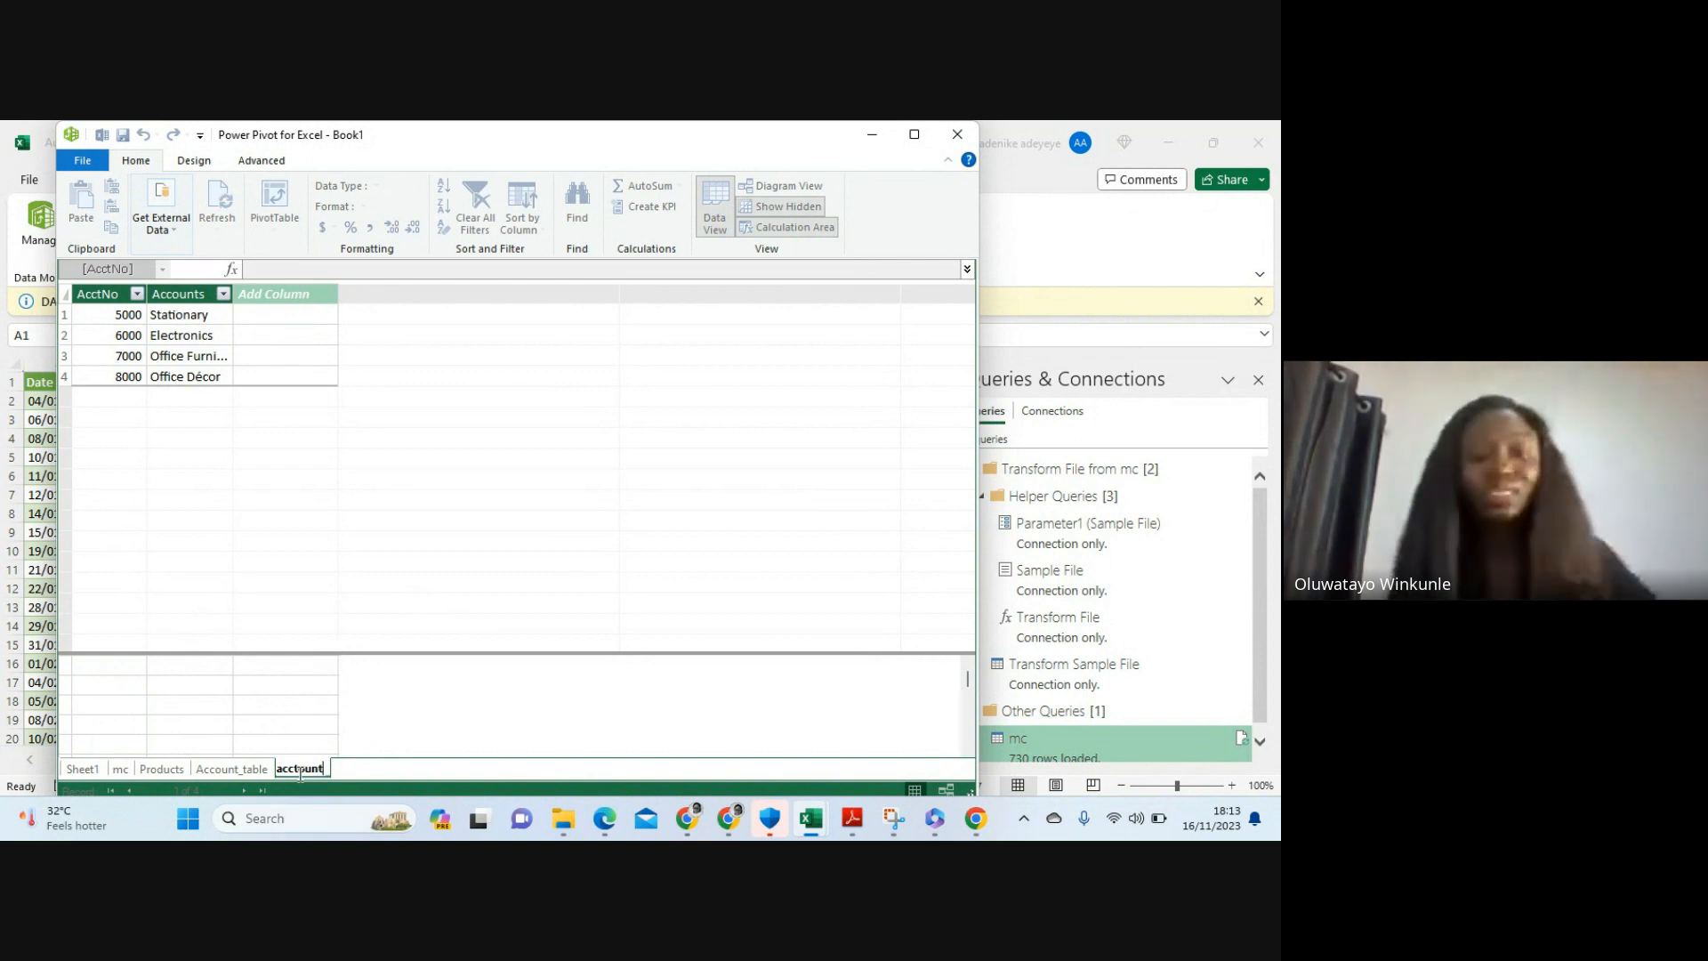
pyautogui.press('BackSpace')
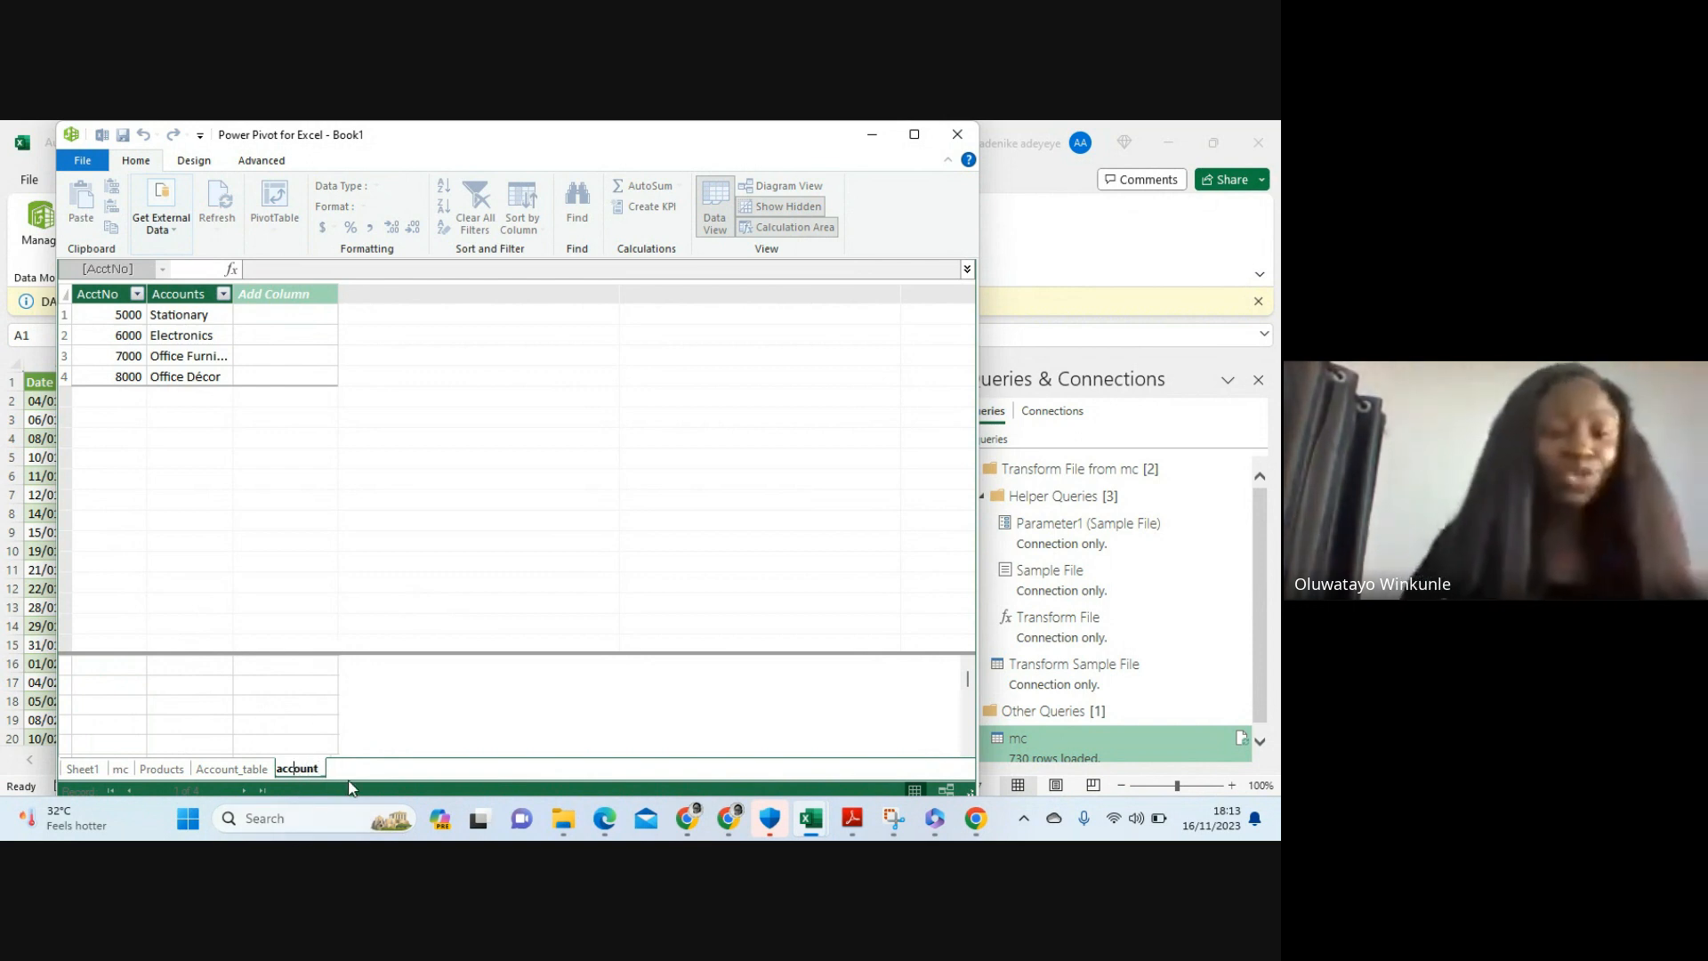
pyautogui.click(378, 711)
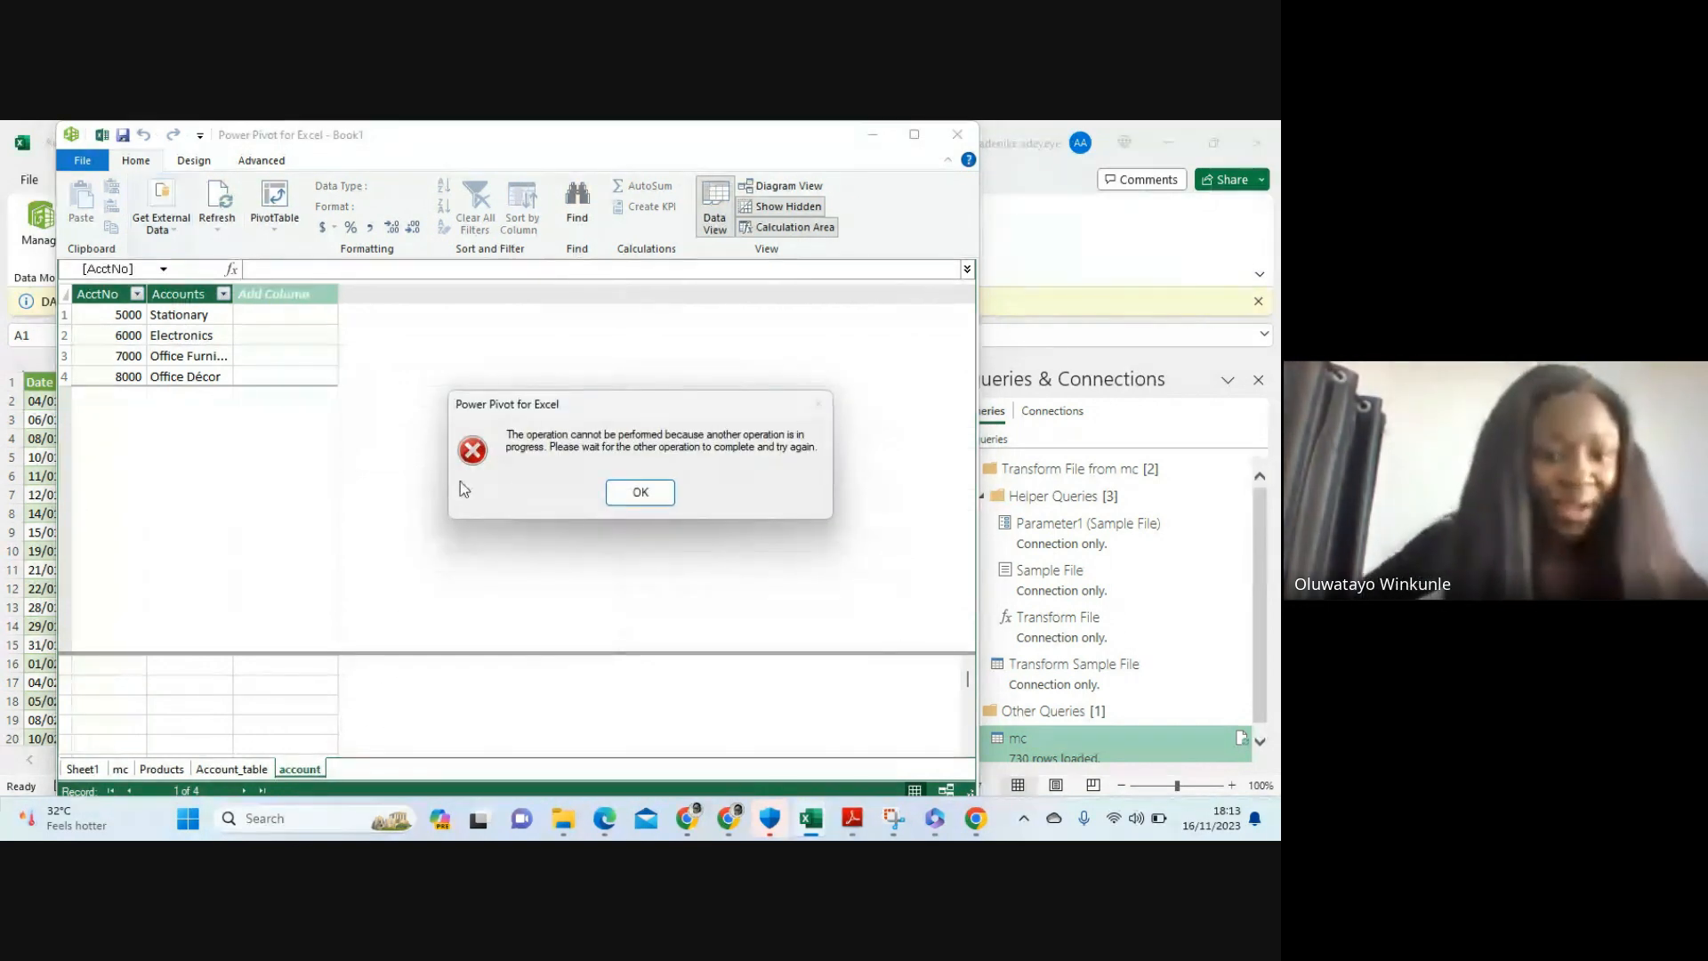
pyautogui.click(635, 496)
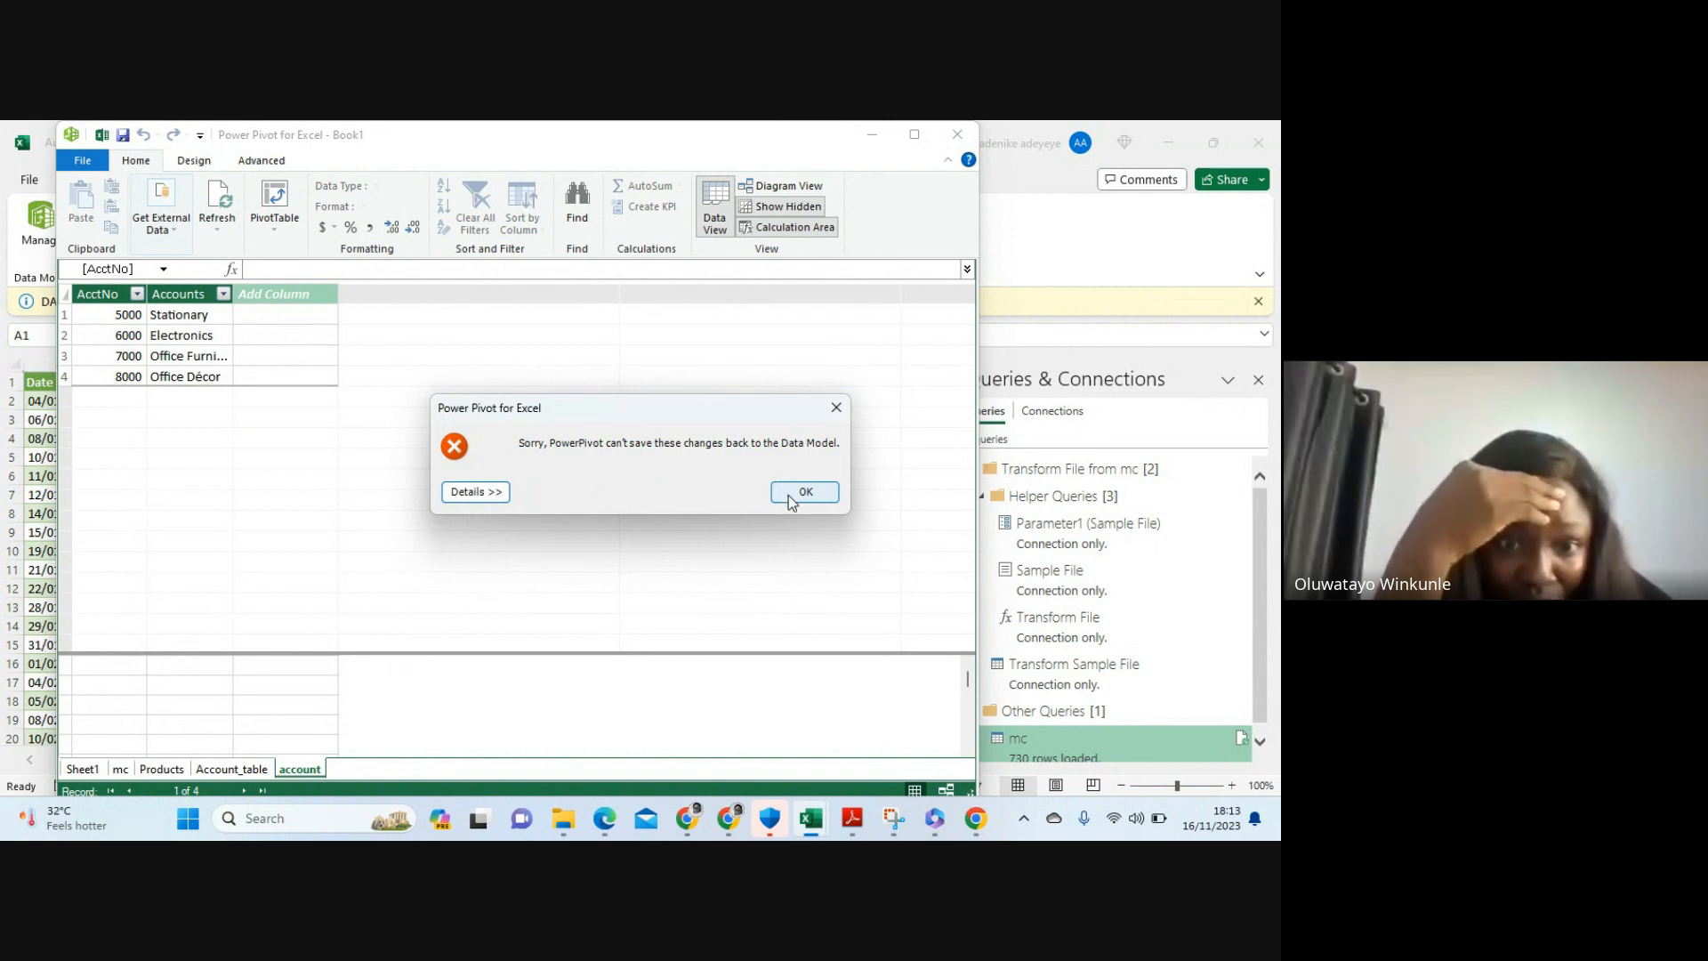
pyautogui.click(789, 497)
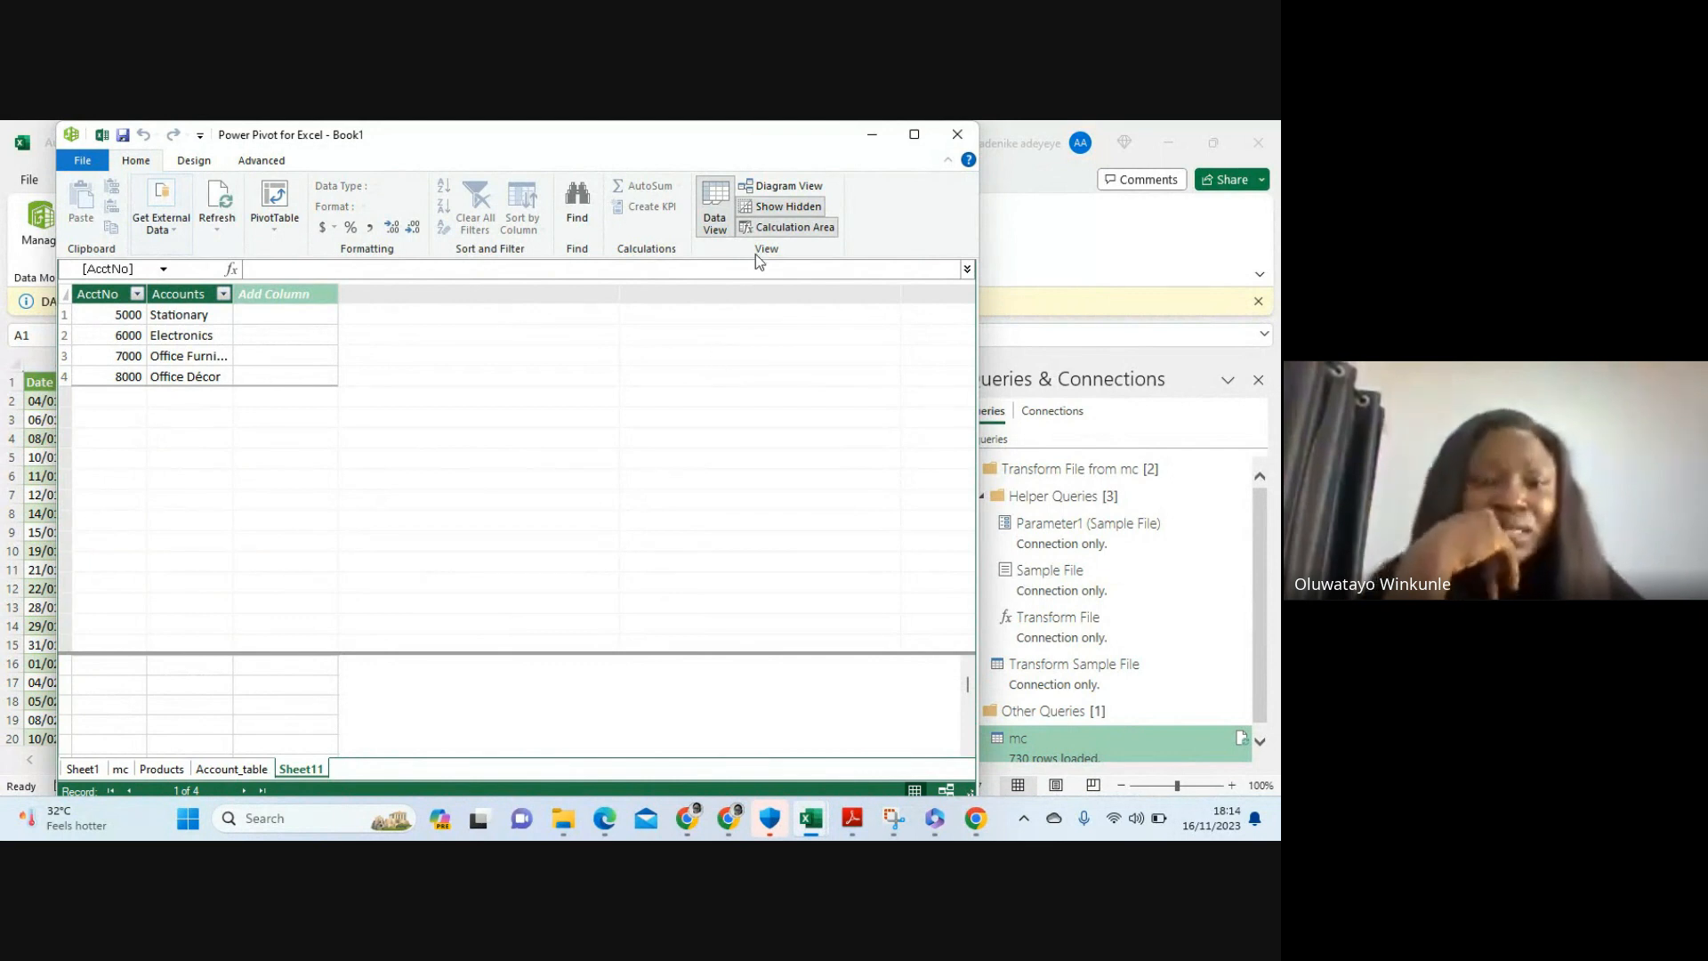
# Show the data model in the diagram view to examine its tables, and return to the Book1 worksheet
pyautogui.click(774, 188)
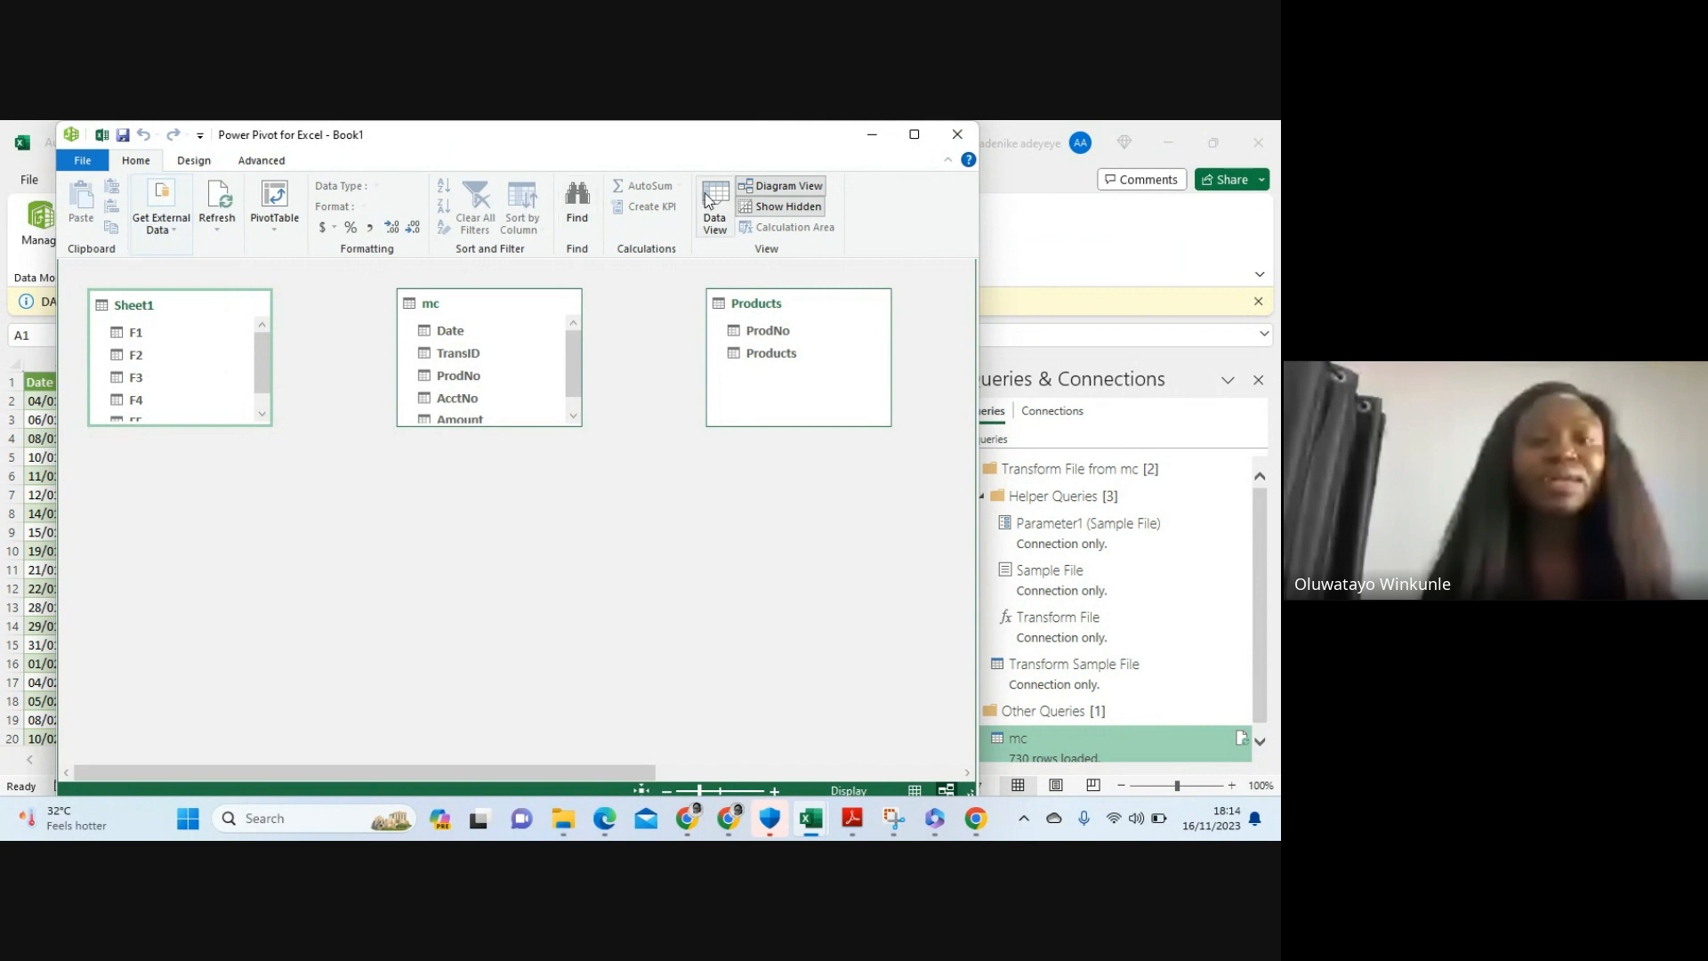
pyautogui.click(865, 135)
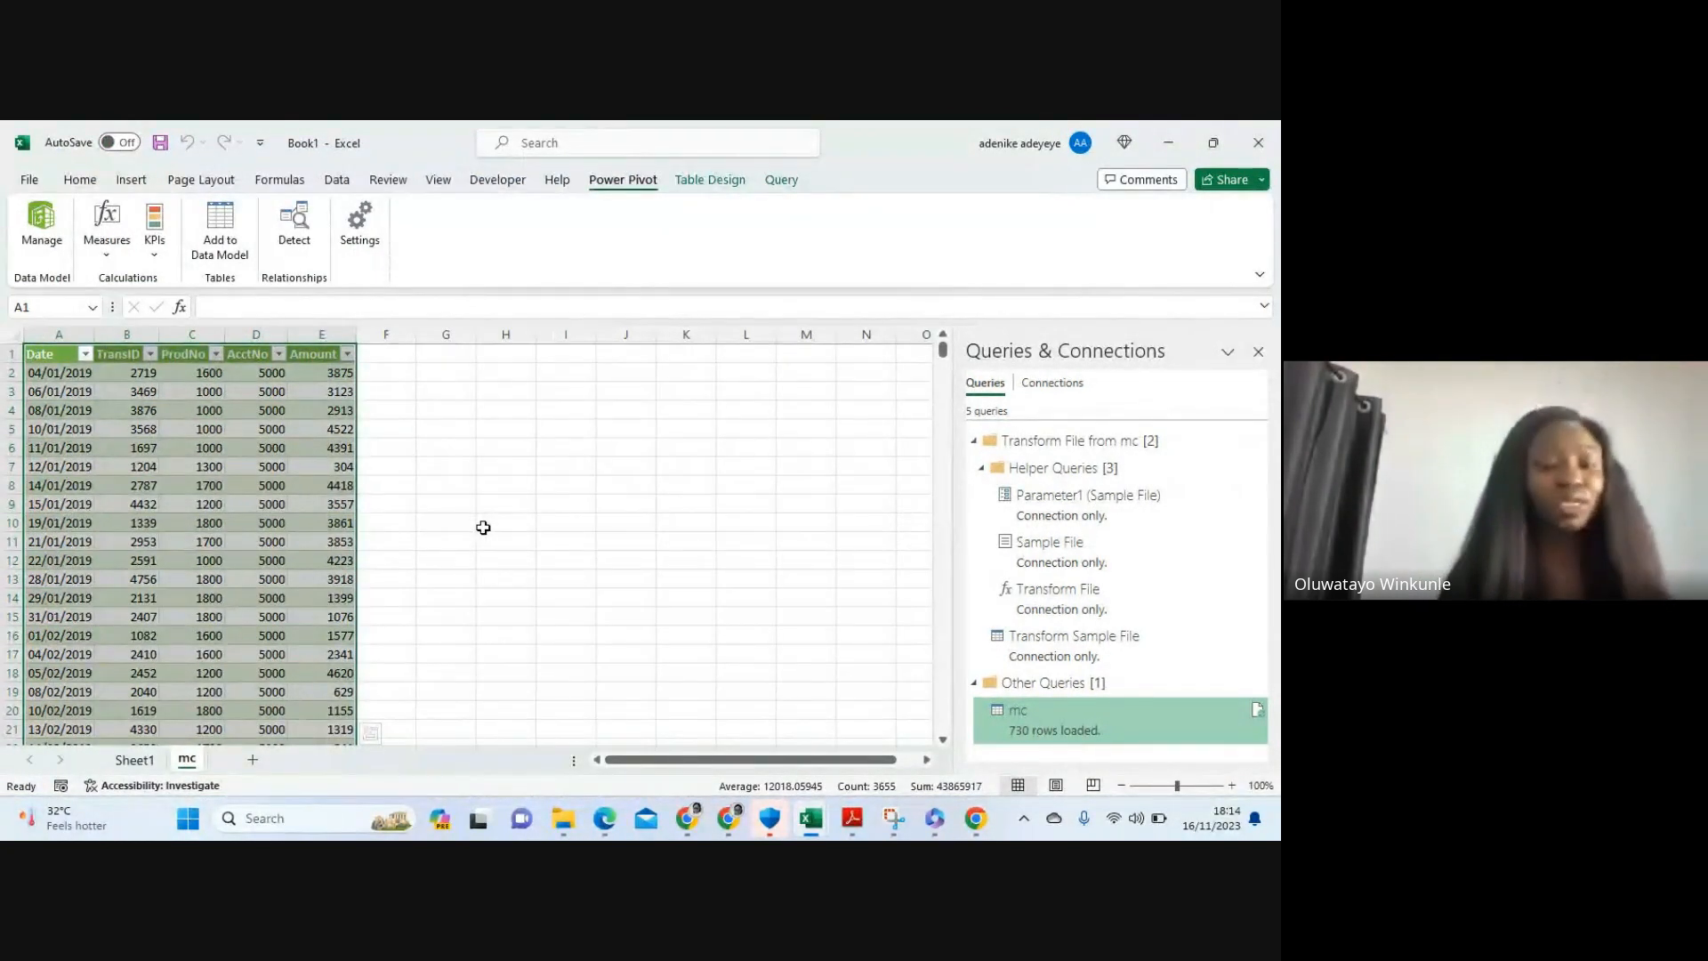
pyautogui.click(130, 179)
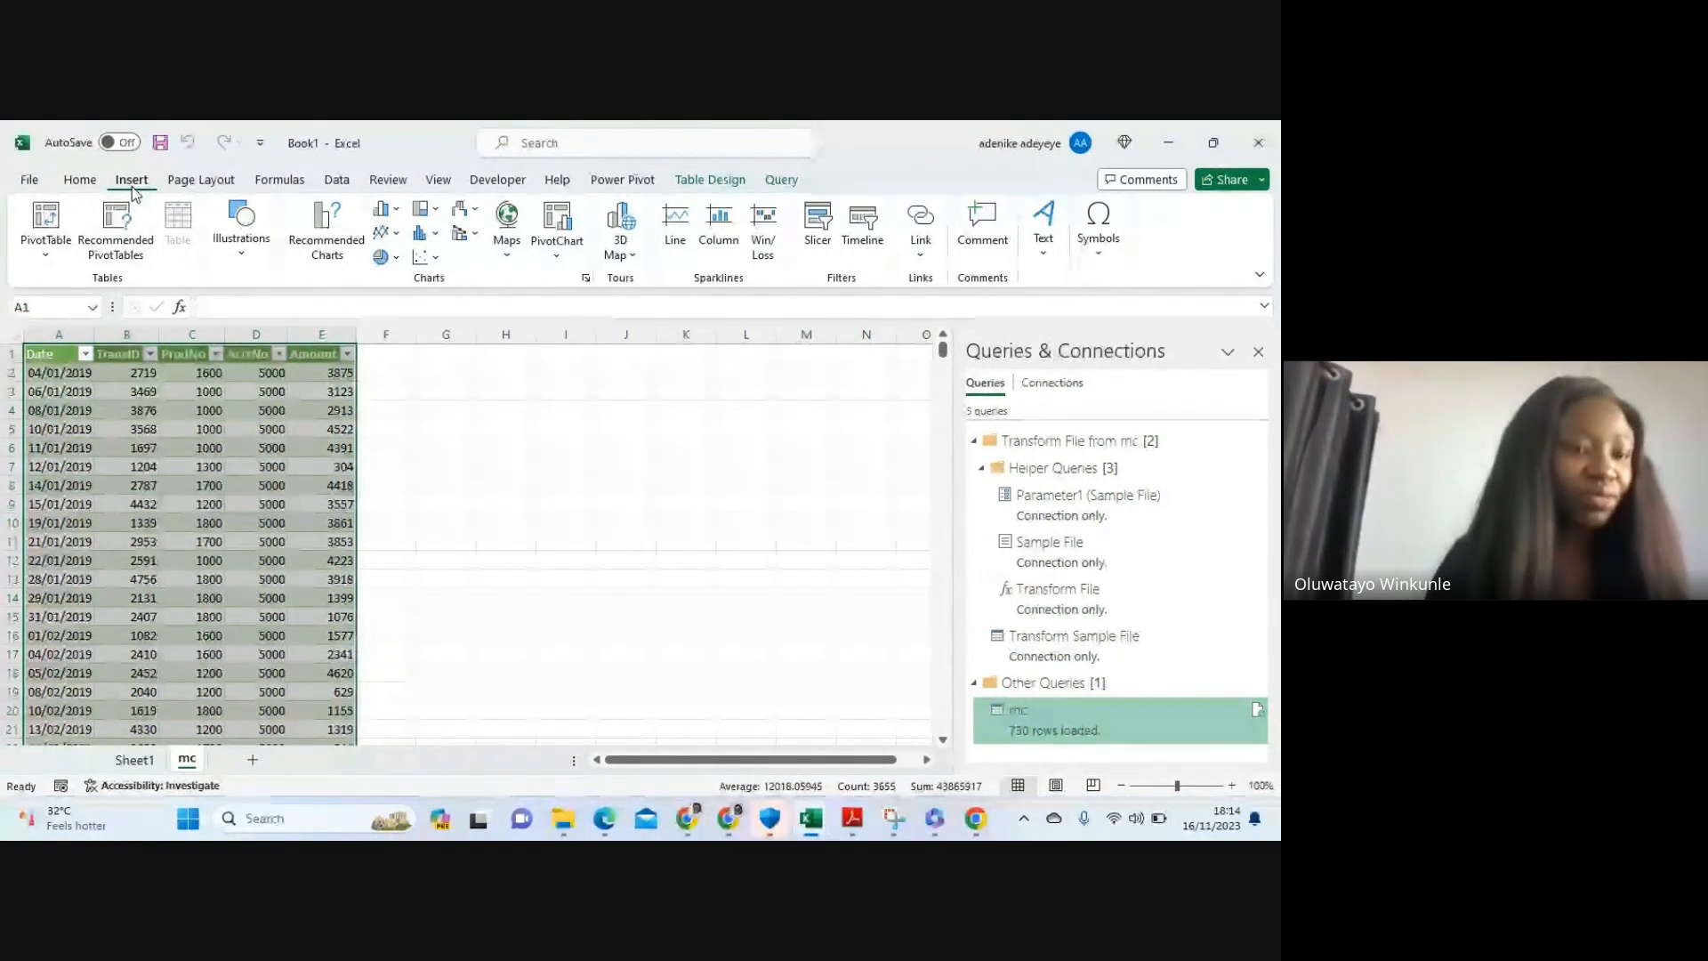
pyautogui.click(46, 218)
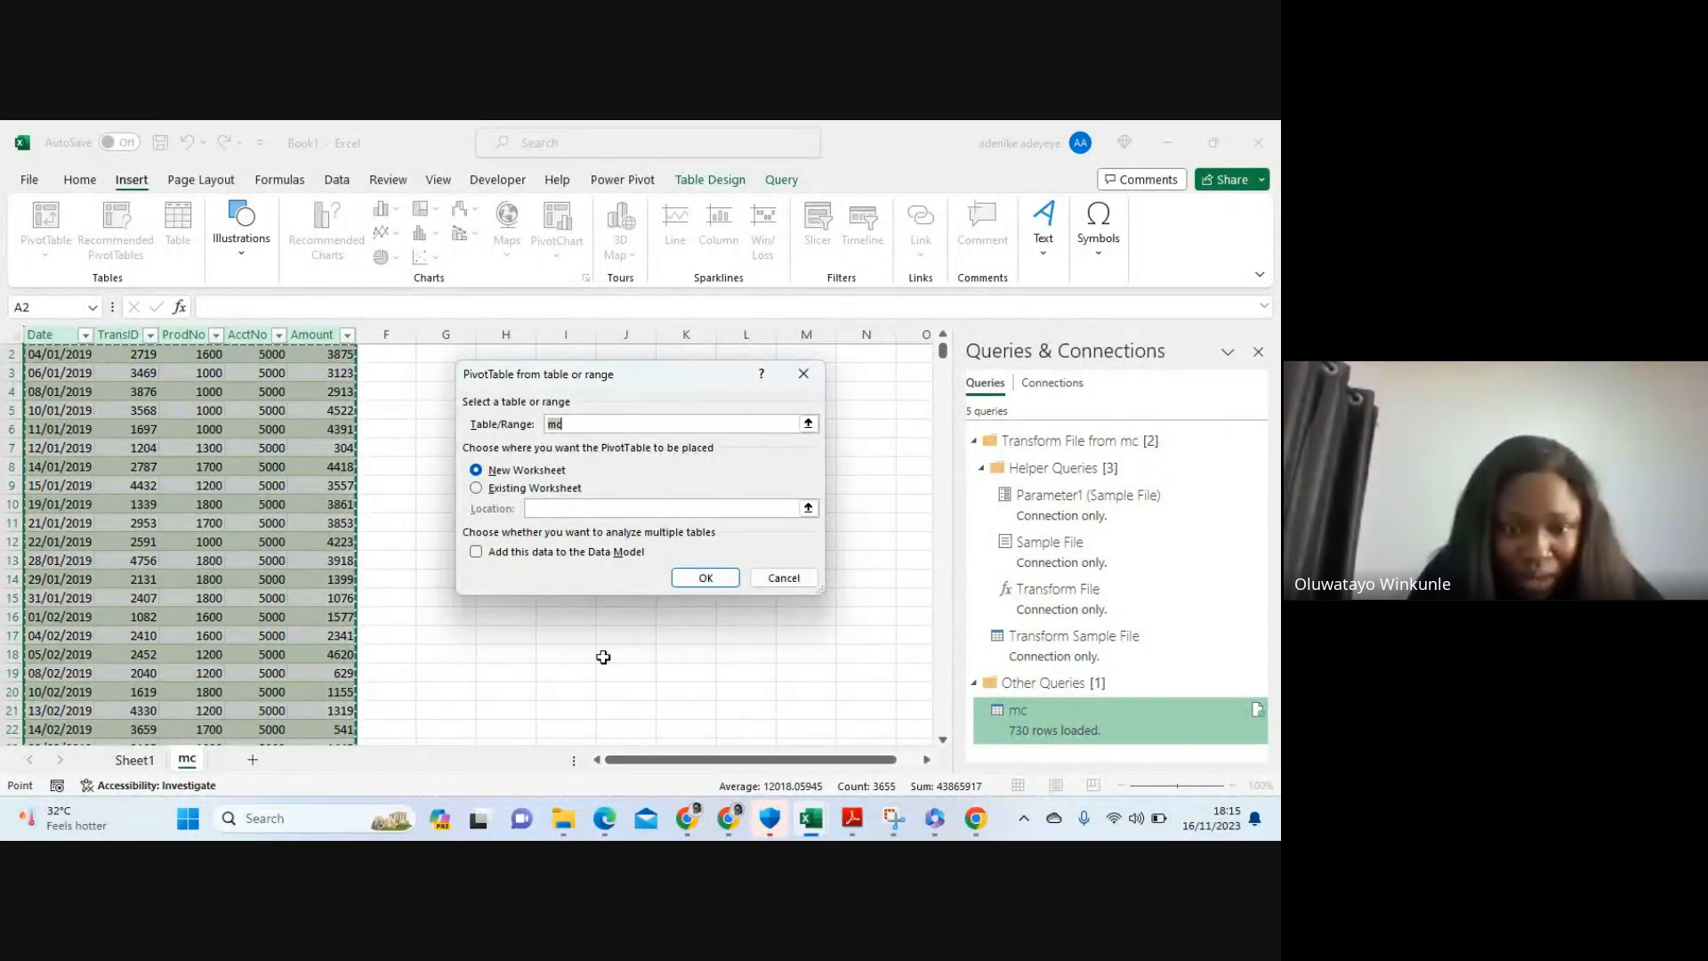
pyautogui.click(769, 577)
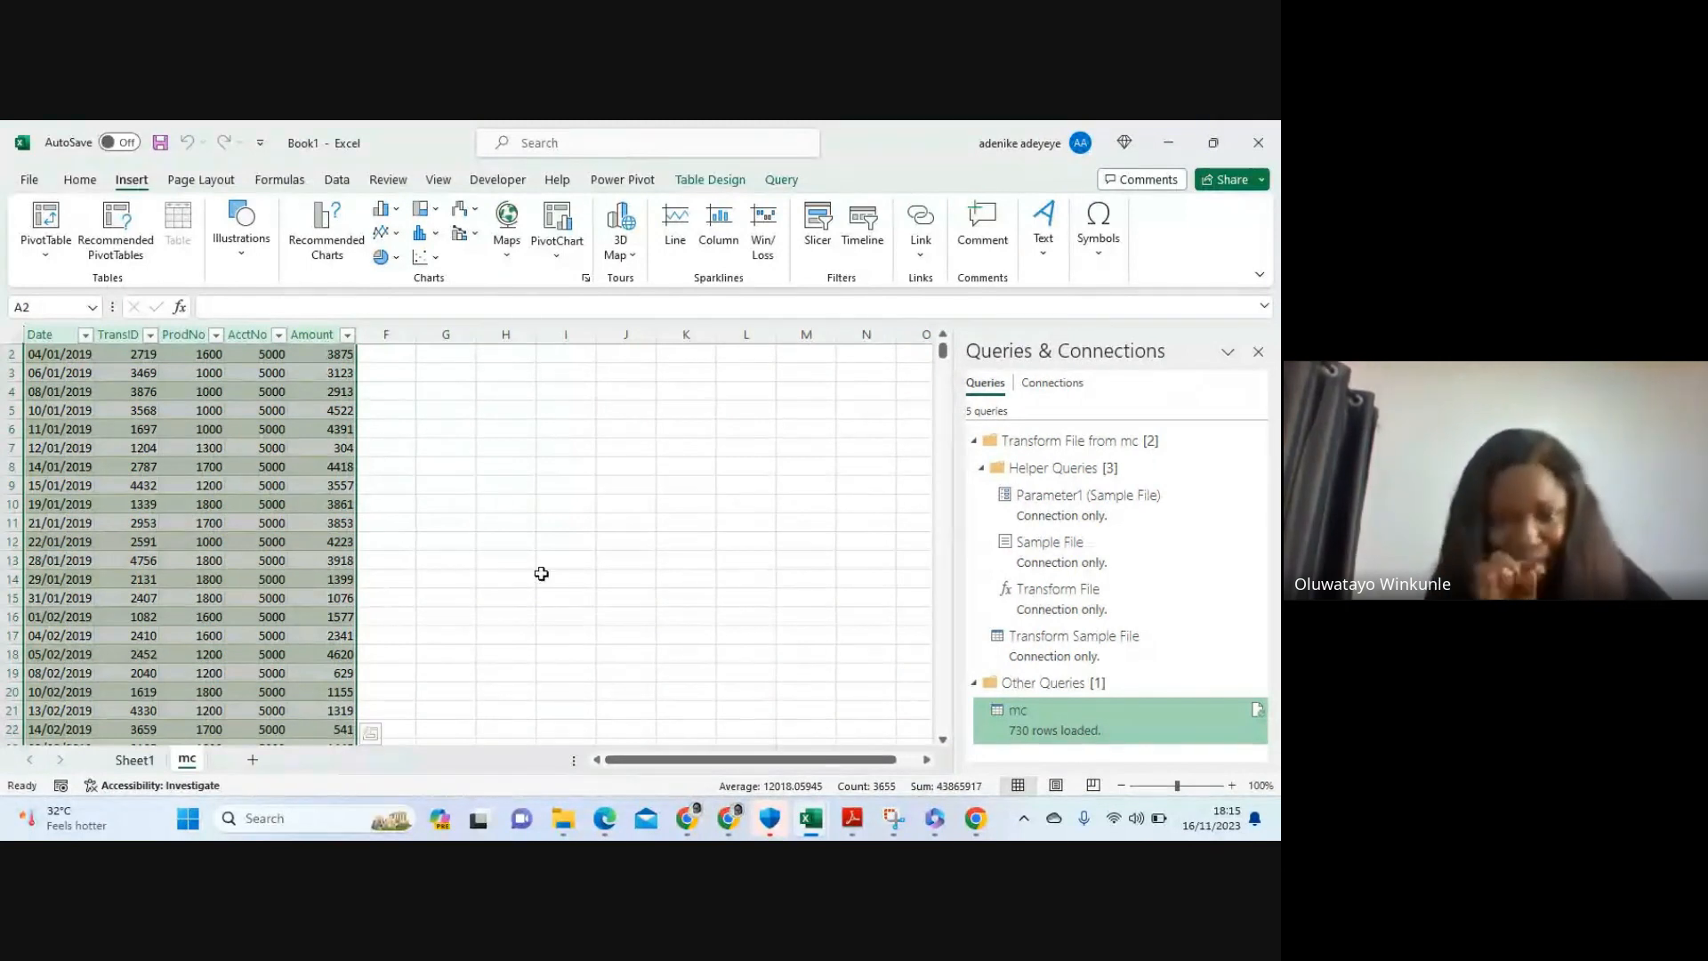
pyautogui.click(46, 256)
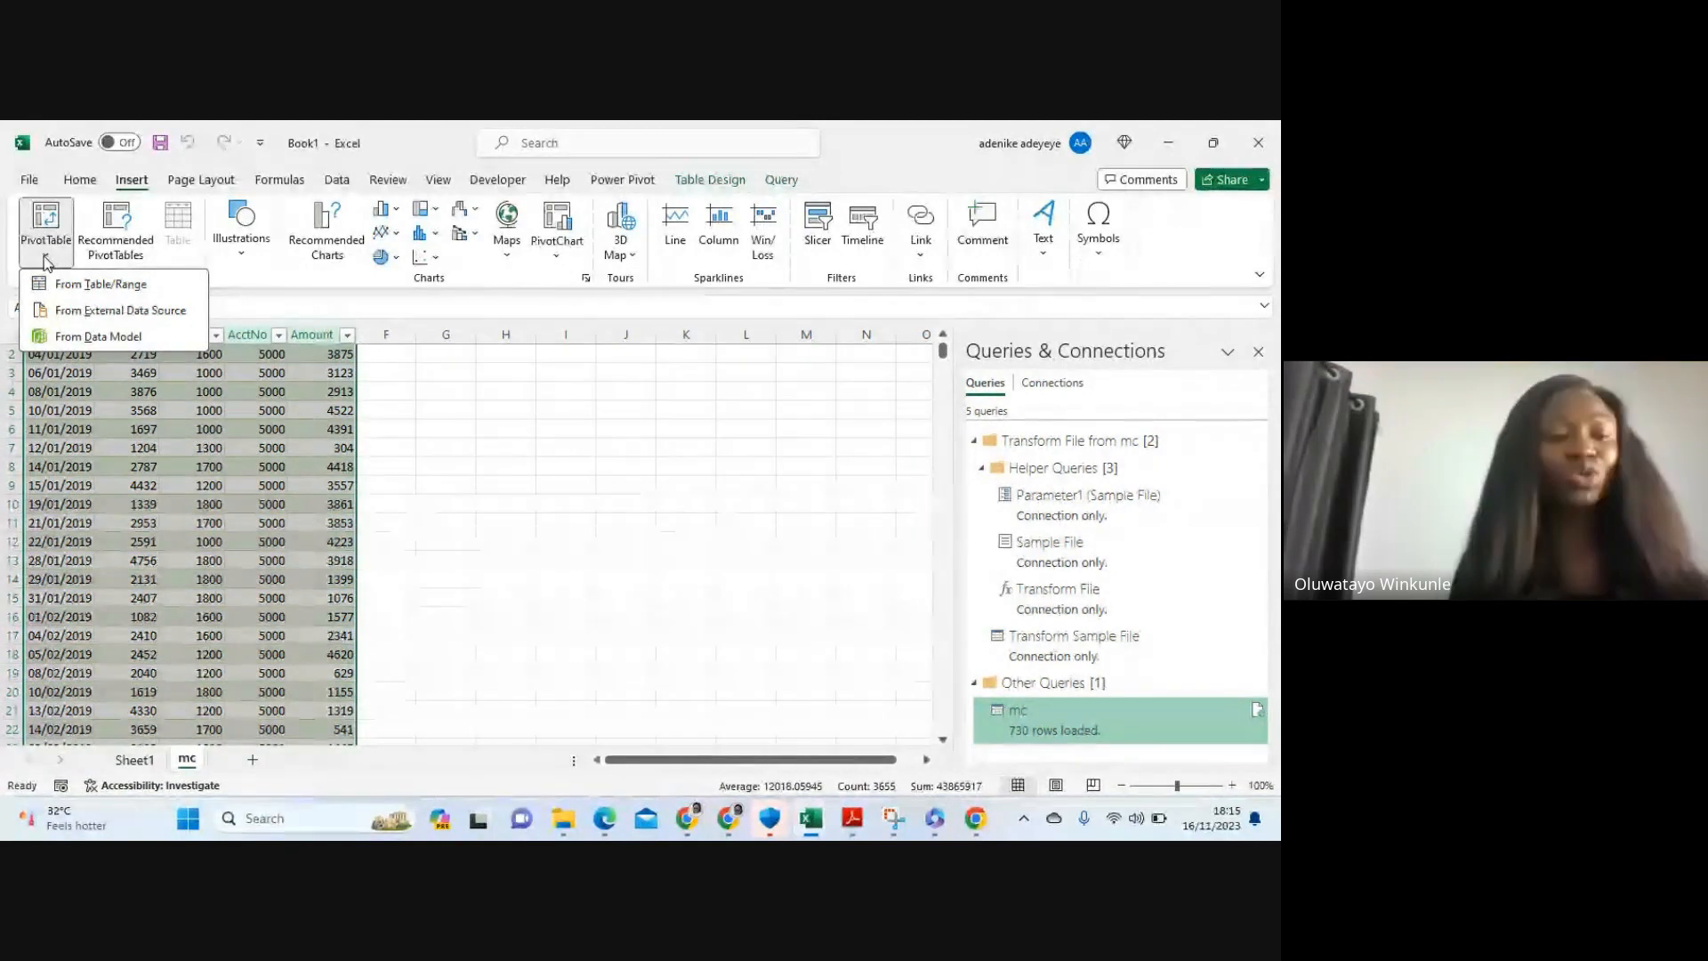
# Turn on the battery saver in the Windows quick settings and return to the worksheet
pyautogui.click(1162, 820)
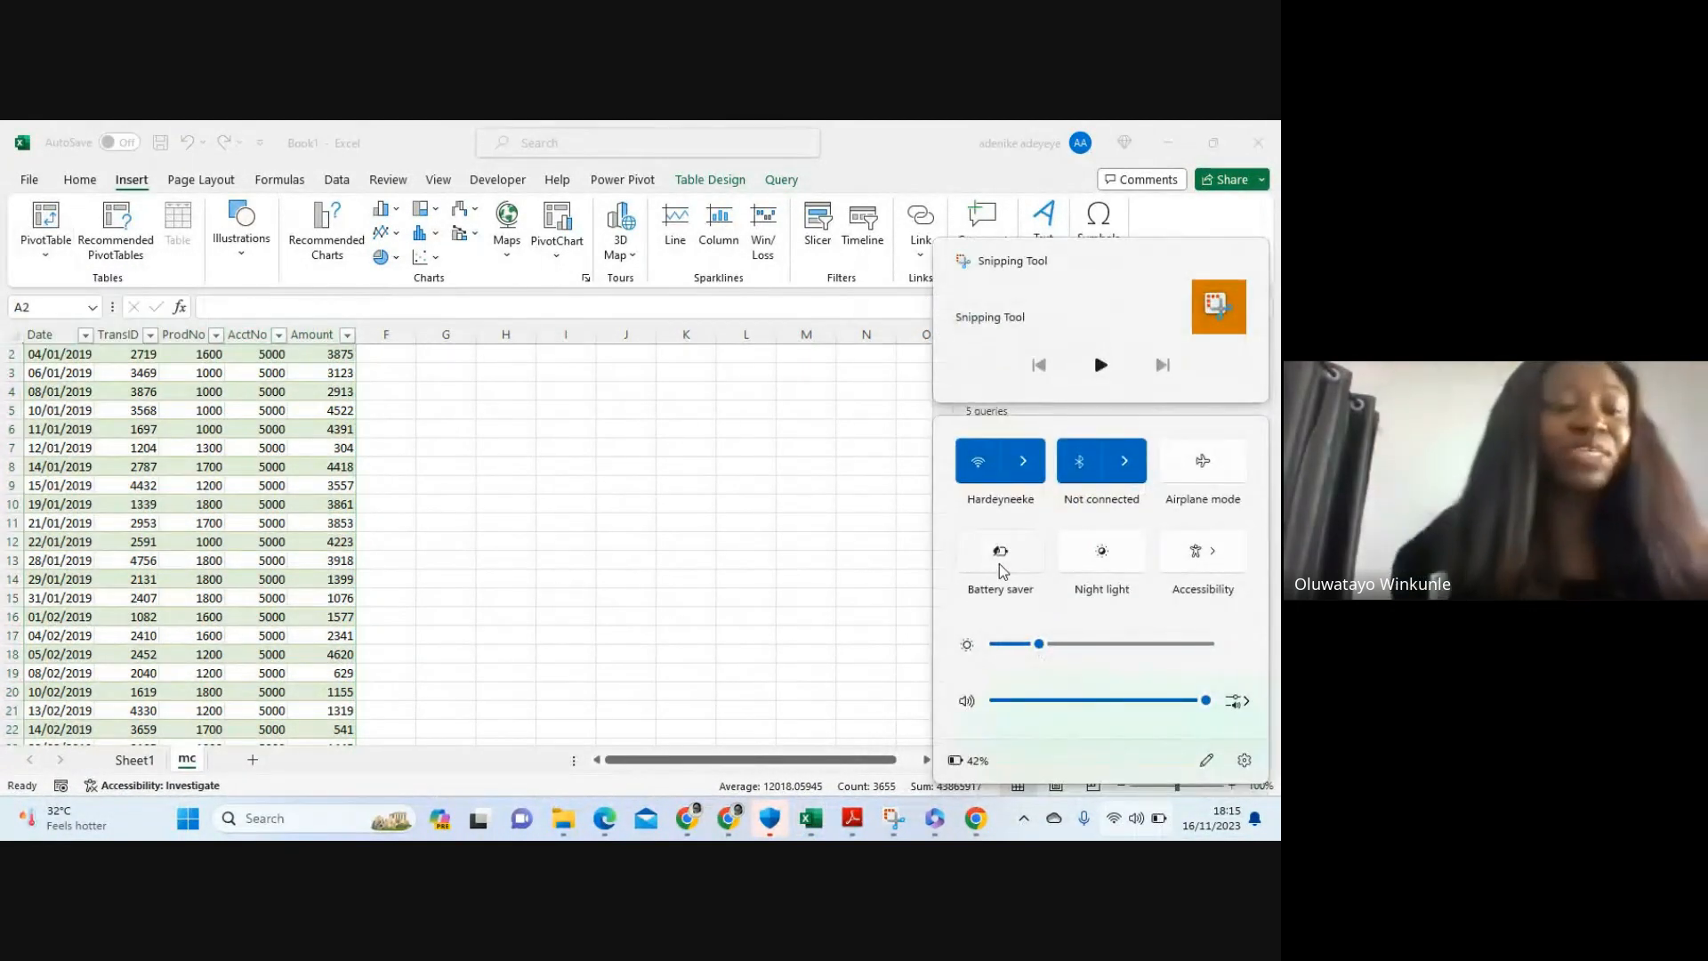
pyautogui.click(1002, 566)
pyautogui.click(797, 557)
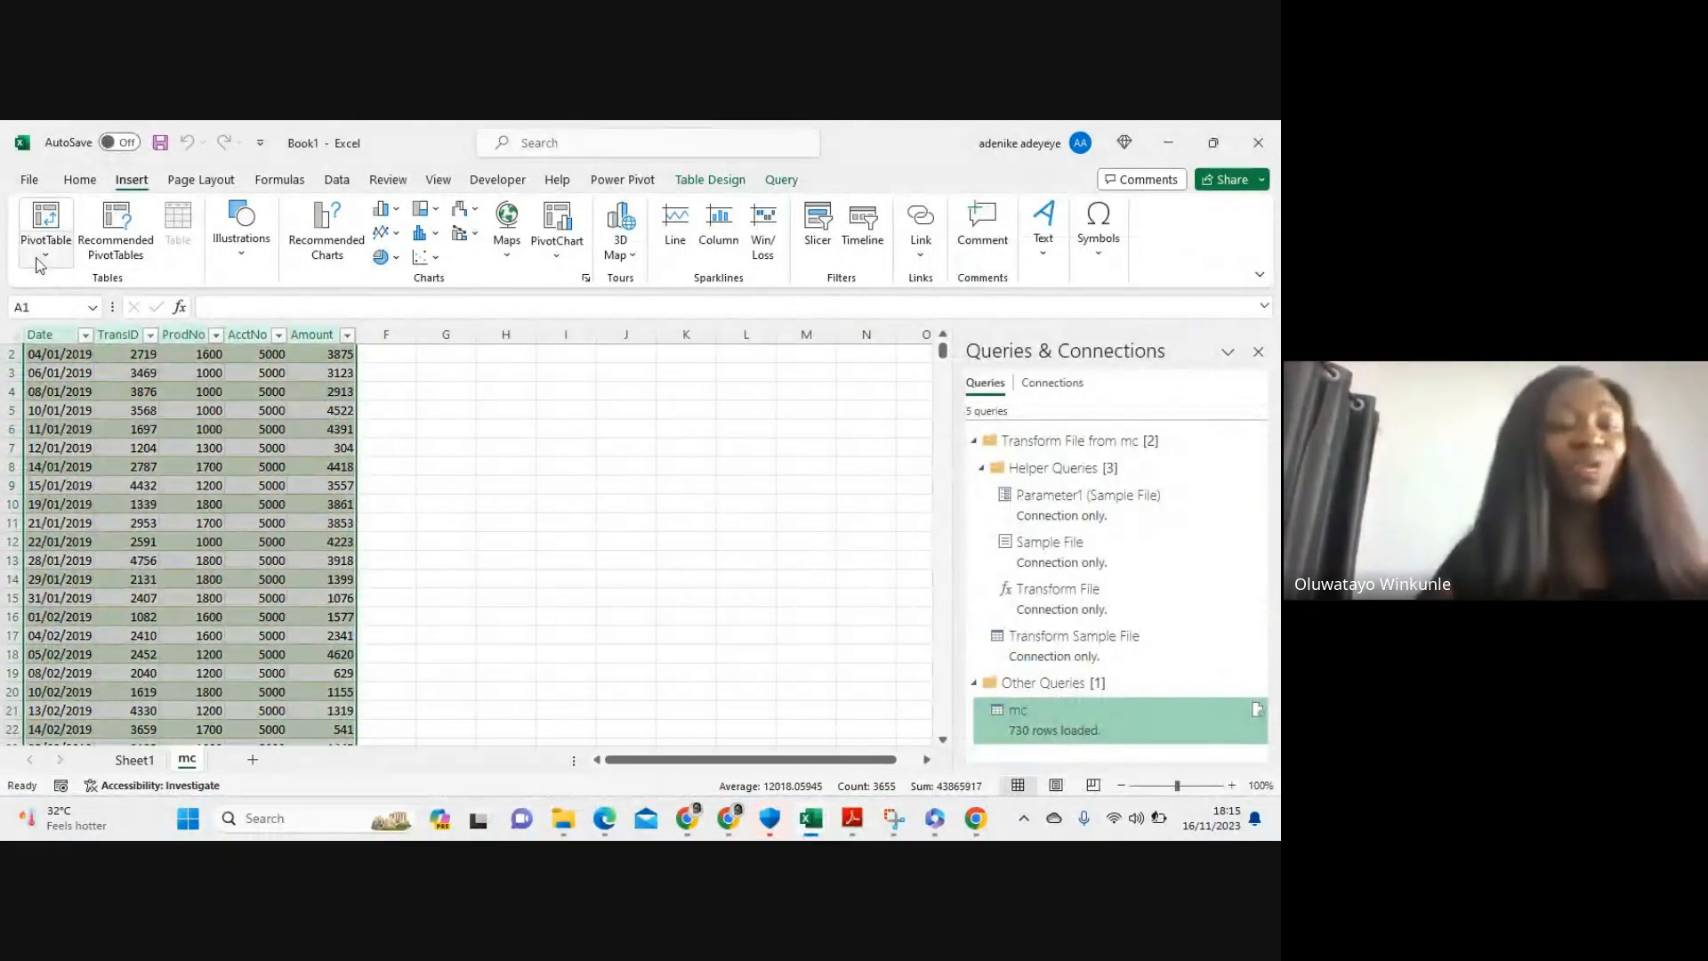
# Insert a PivotTable from the data model on a new worksheet
pyautogui.click(43, 258)
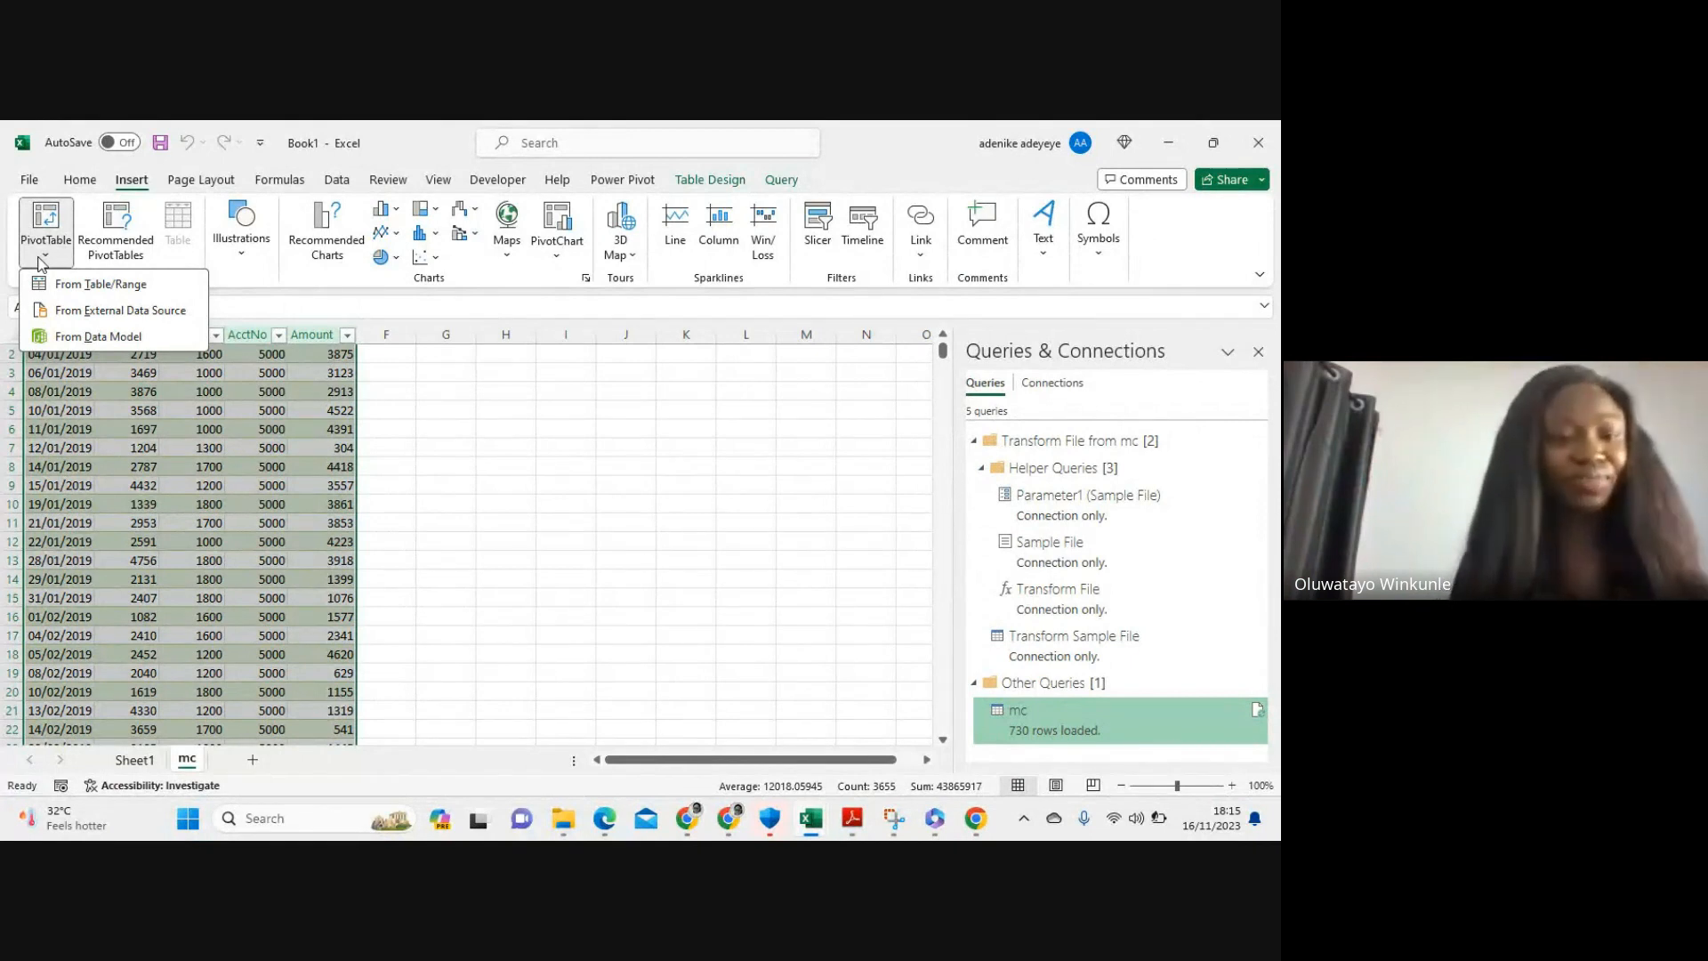
pyautogui.click(80, 338)
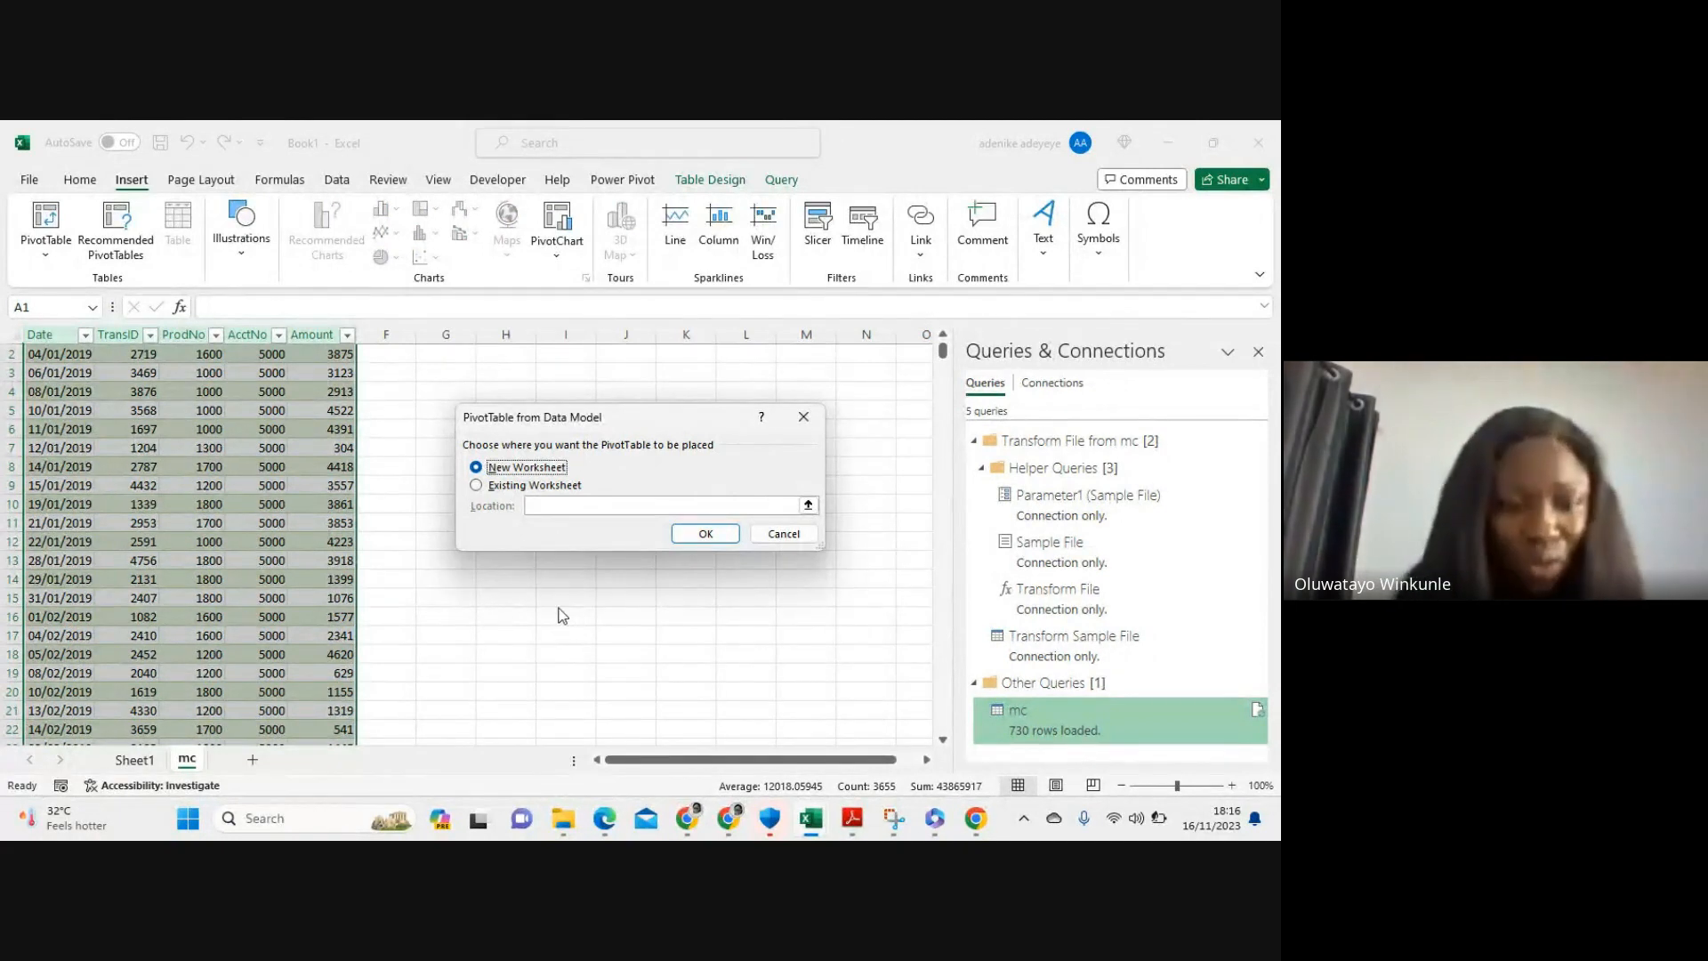
pyautogui.click(701, 534)
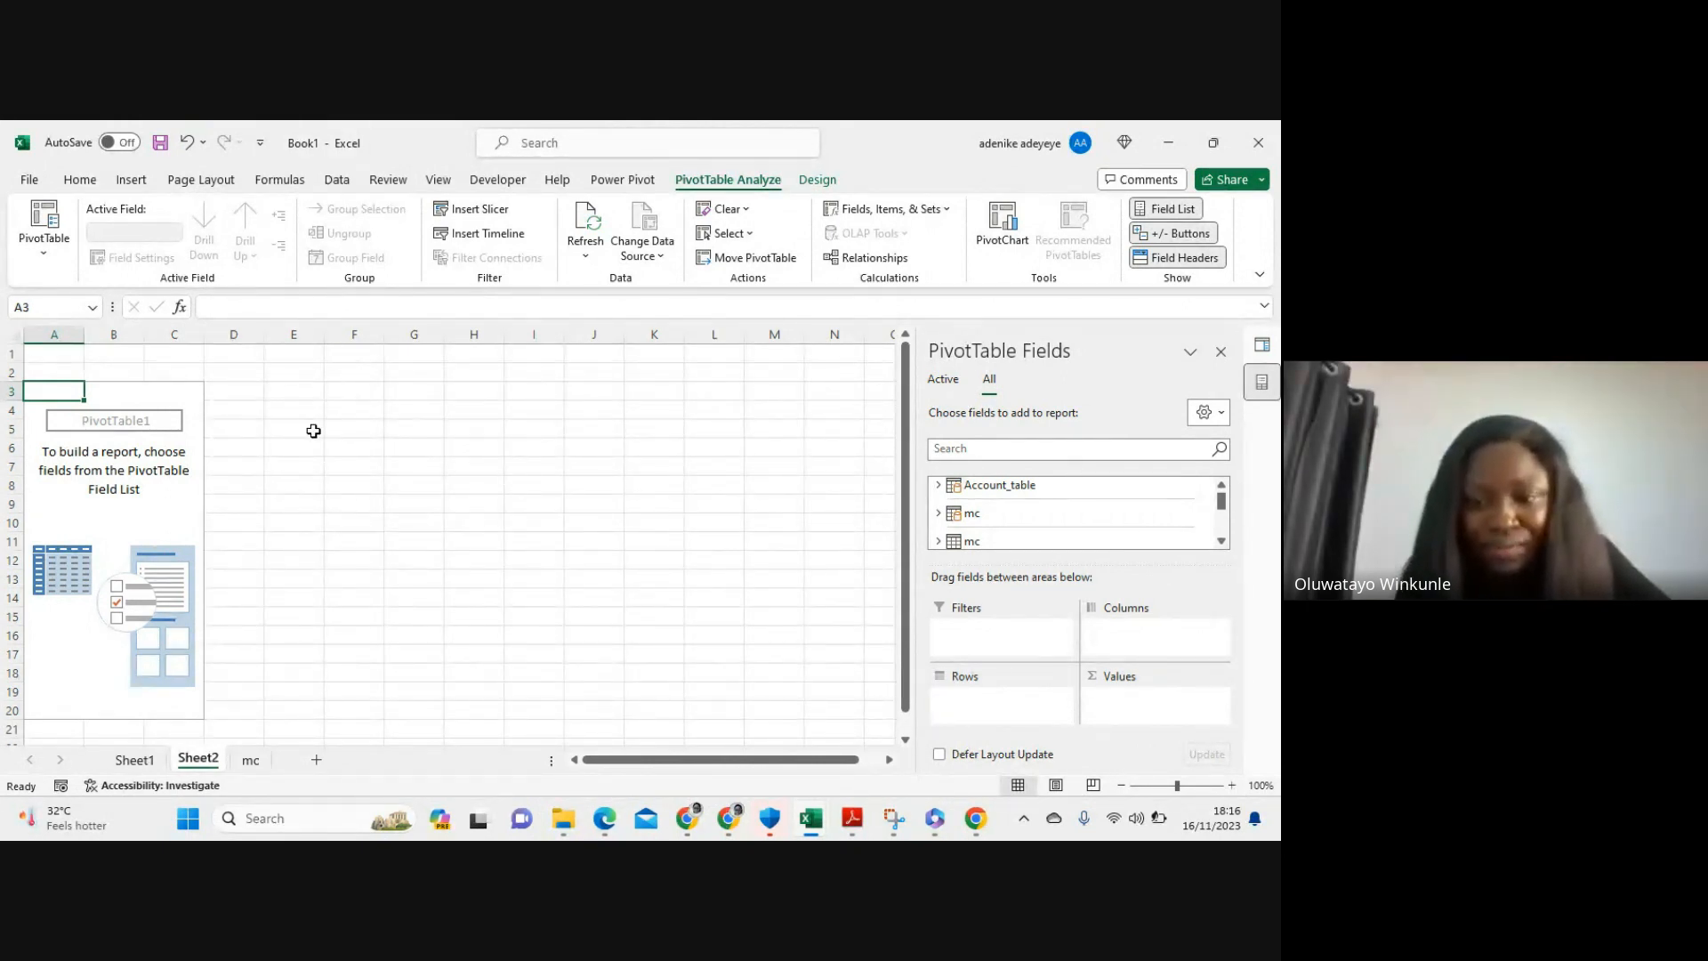
# Examine the fields of the Account_table, mc and Products tables and the other data model tables available to the PivotTable
pyautogui.click(942, 486)
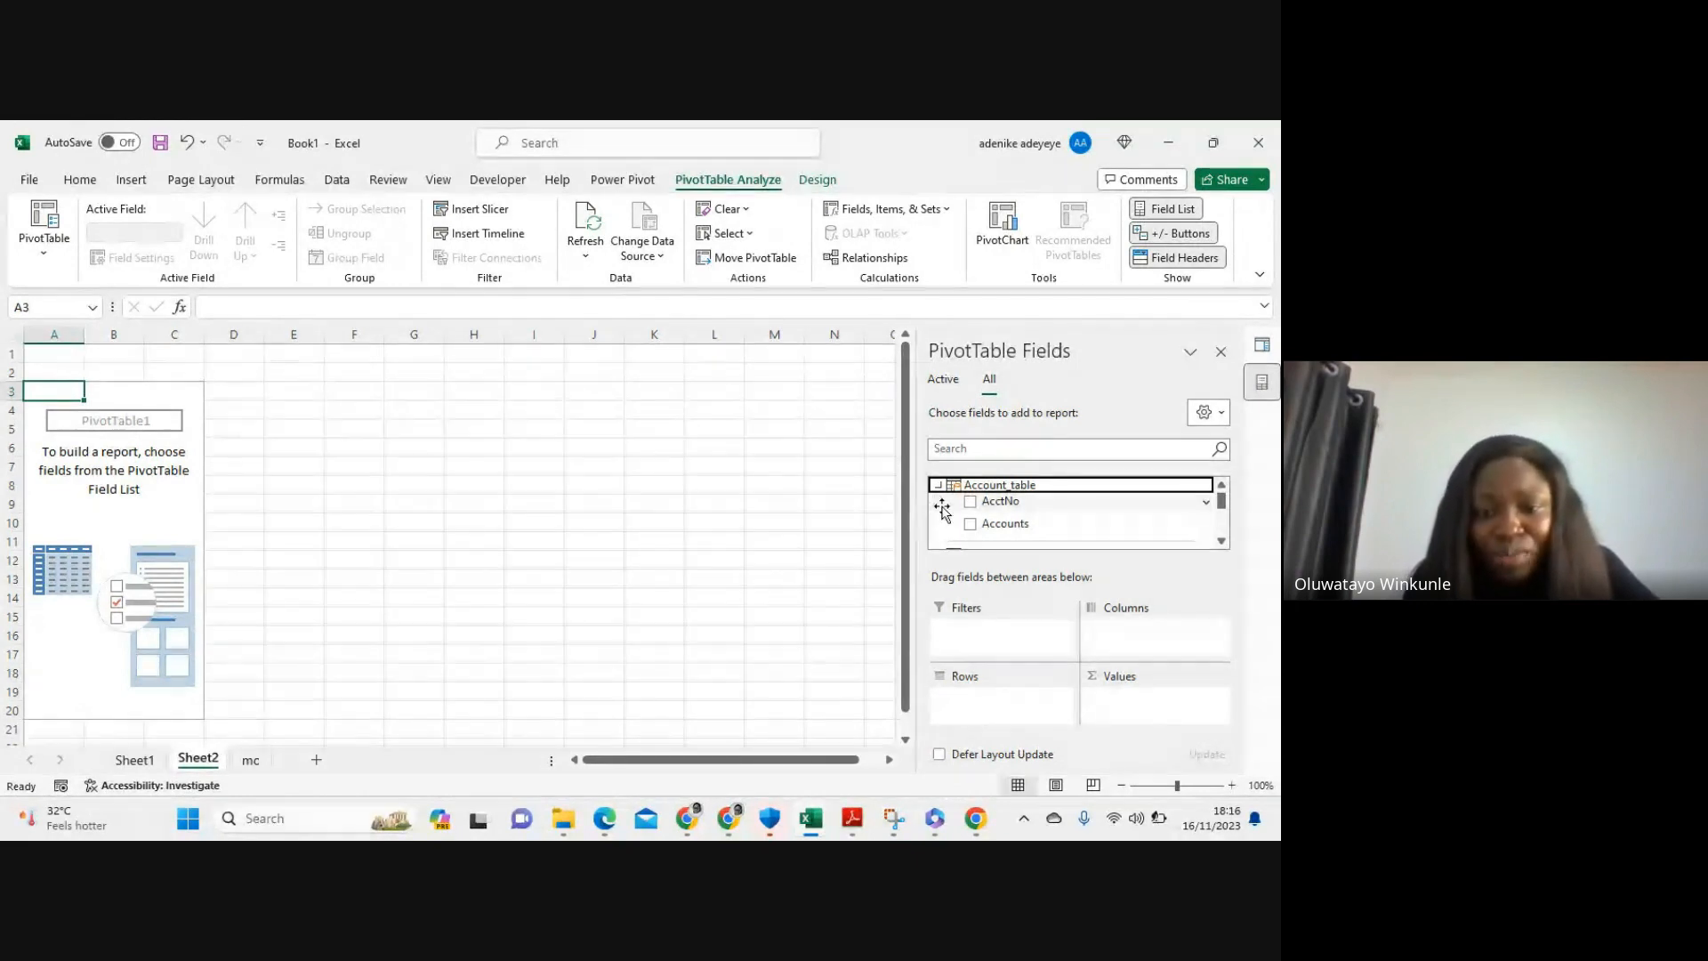
pyautogui.scroll(-1, 943, 511)
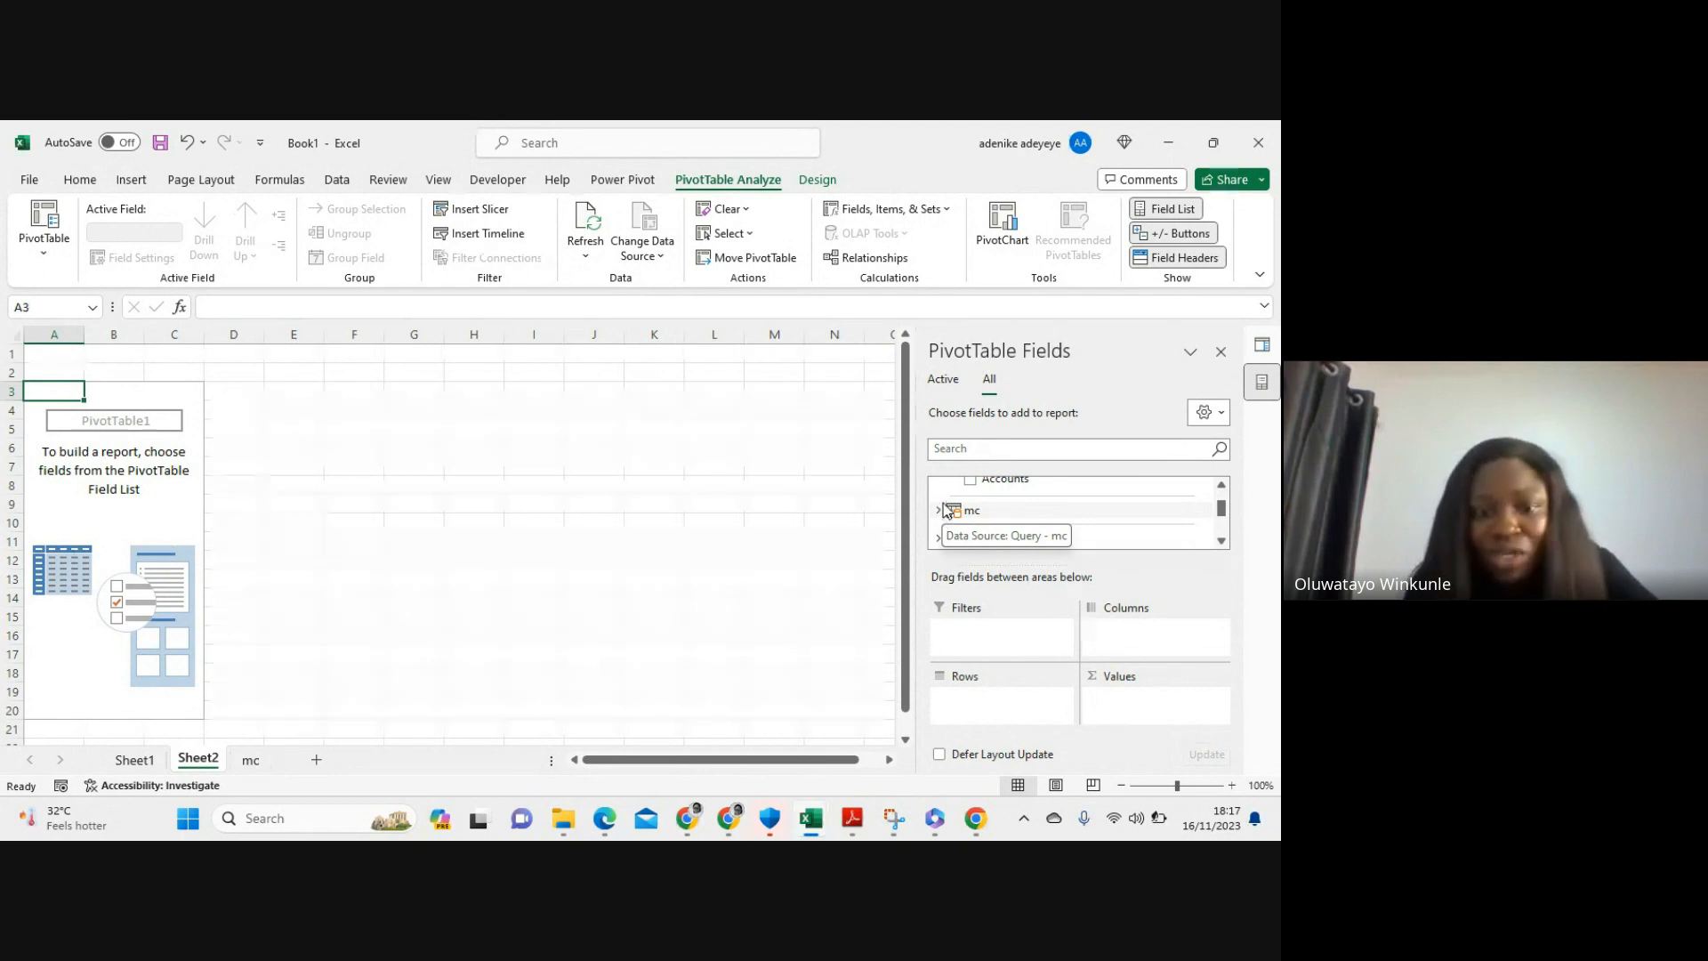
pyautogui.scroll(1, 945, 503)
pyautogui.scroll(-1, 946, 505)
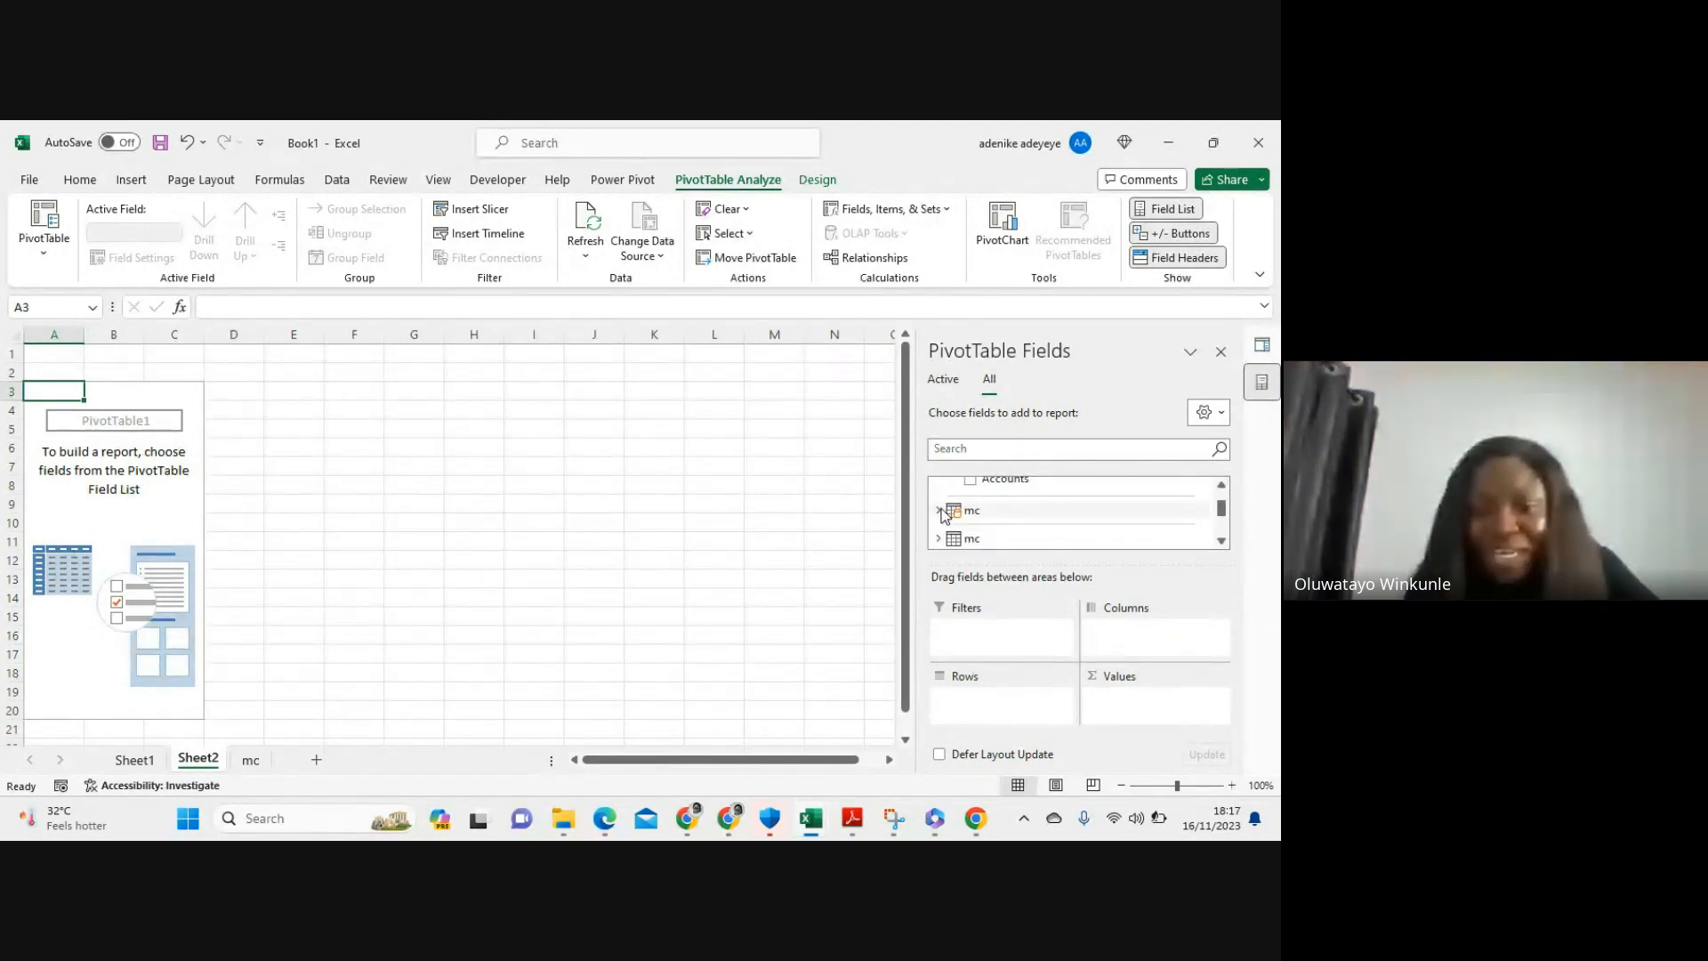
pyautogui.scroll(-1, 947, 509)
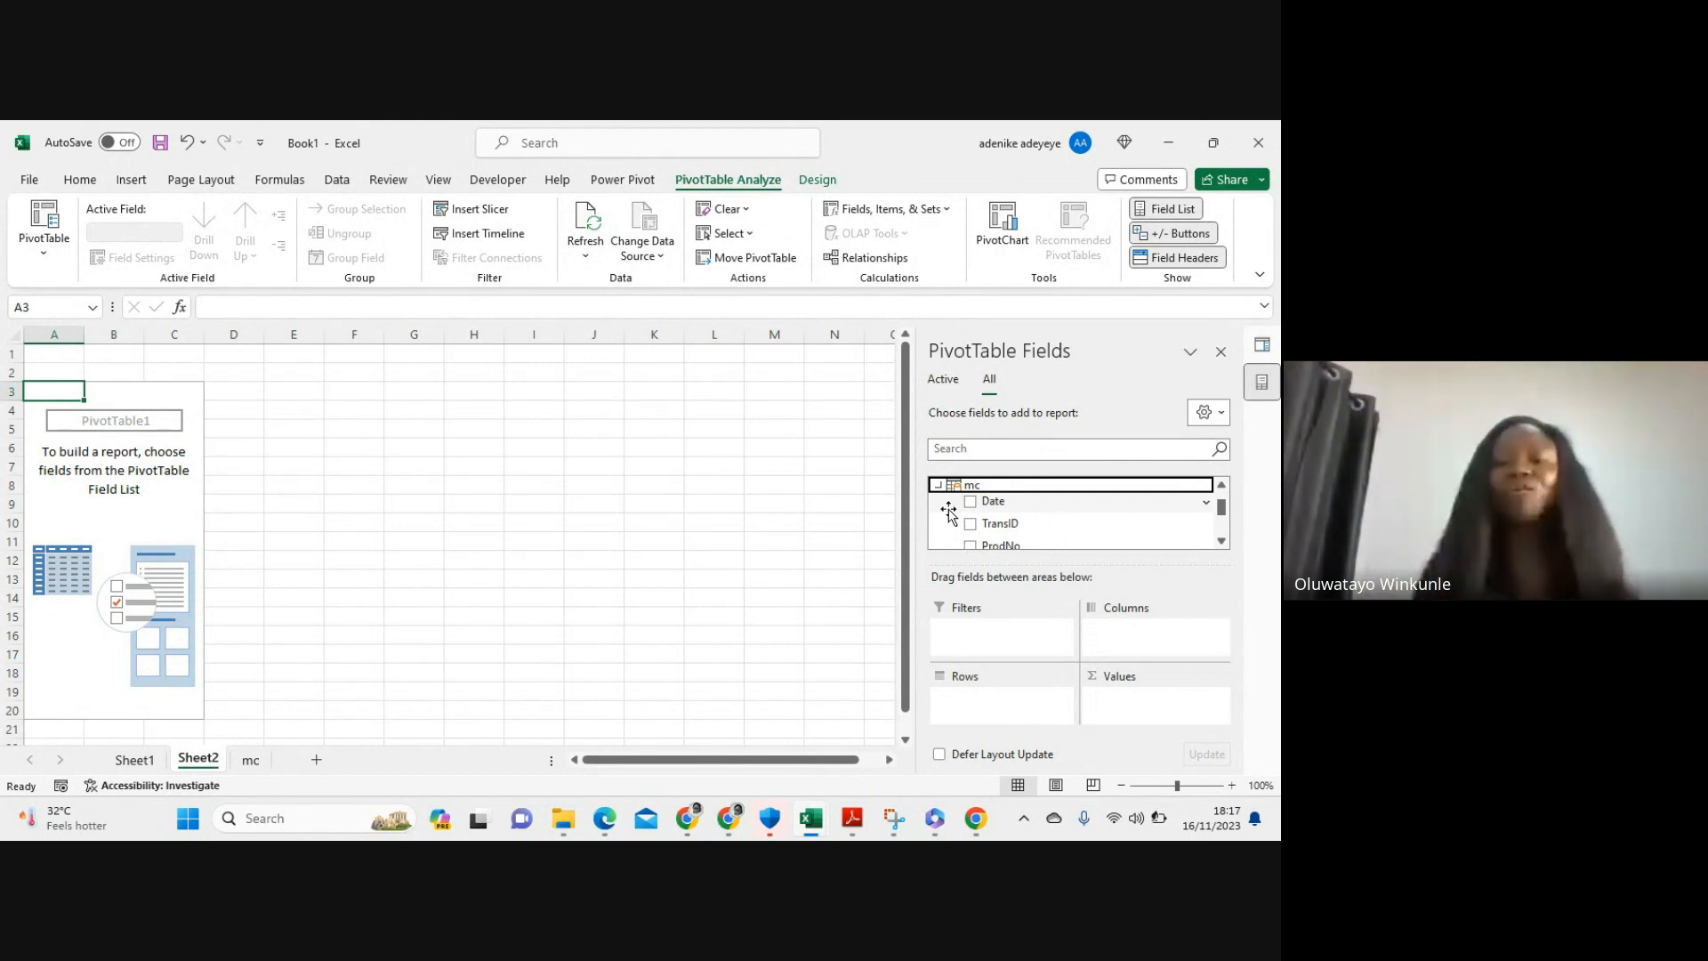
pyautogui.scroll(-1, 949, 512)
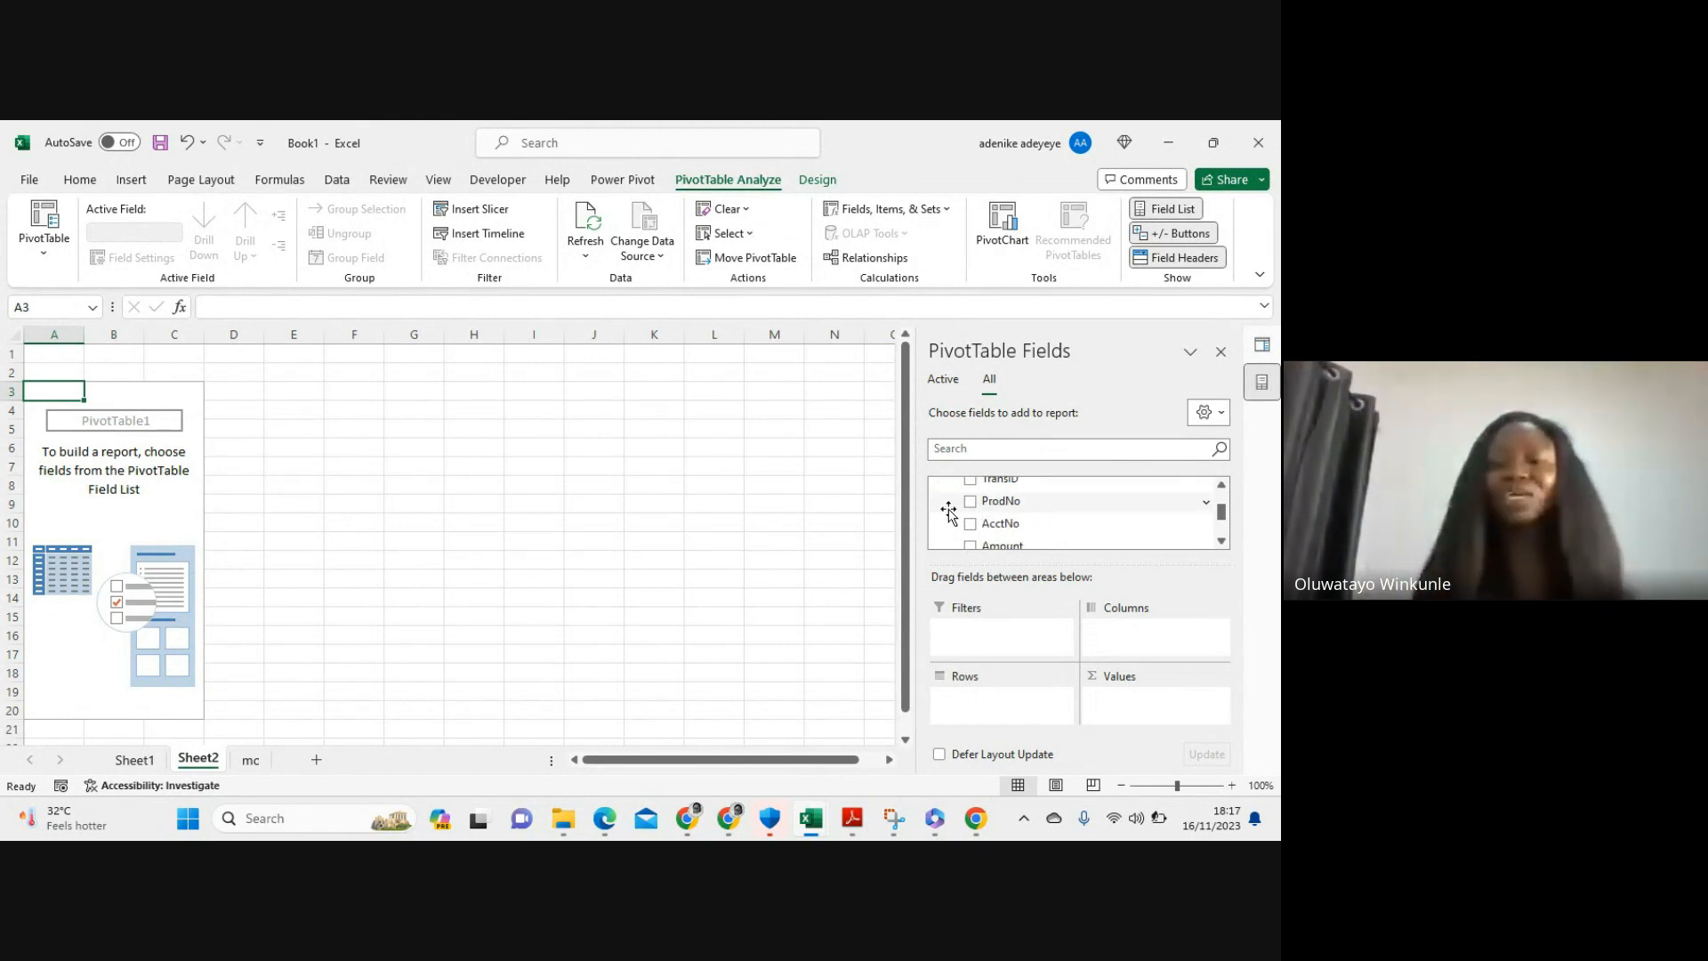
pyautogui.scroll(-1, 948, 512)
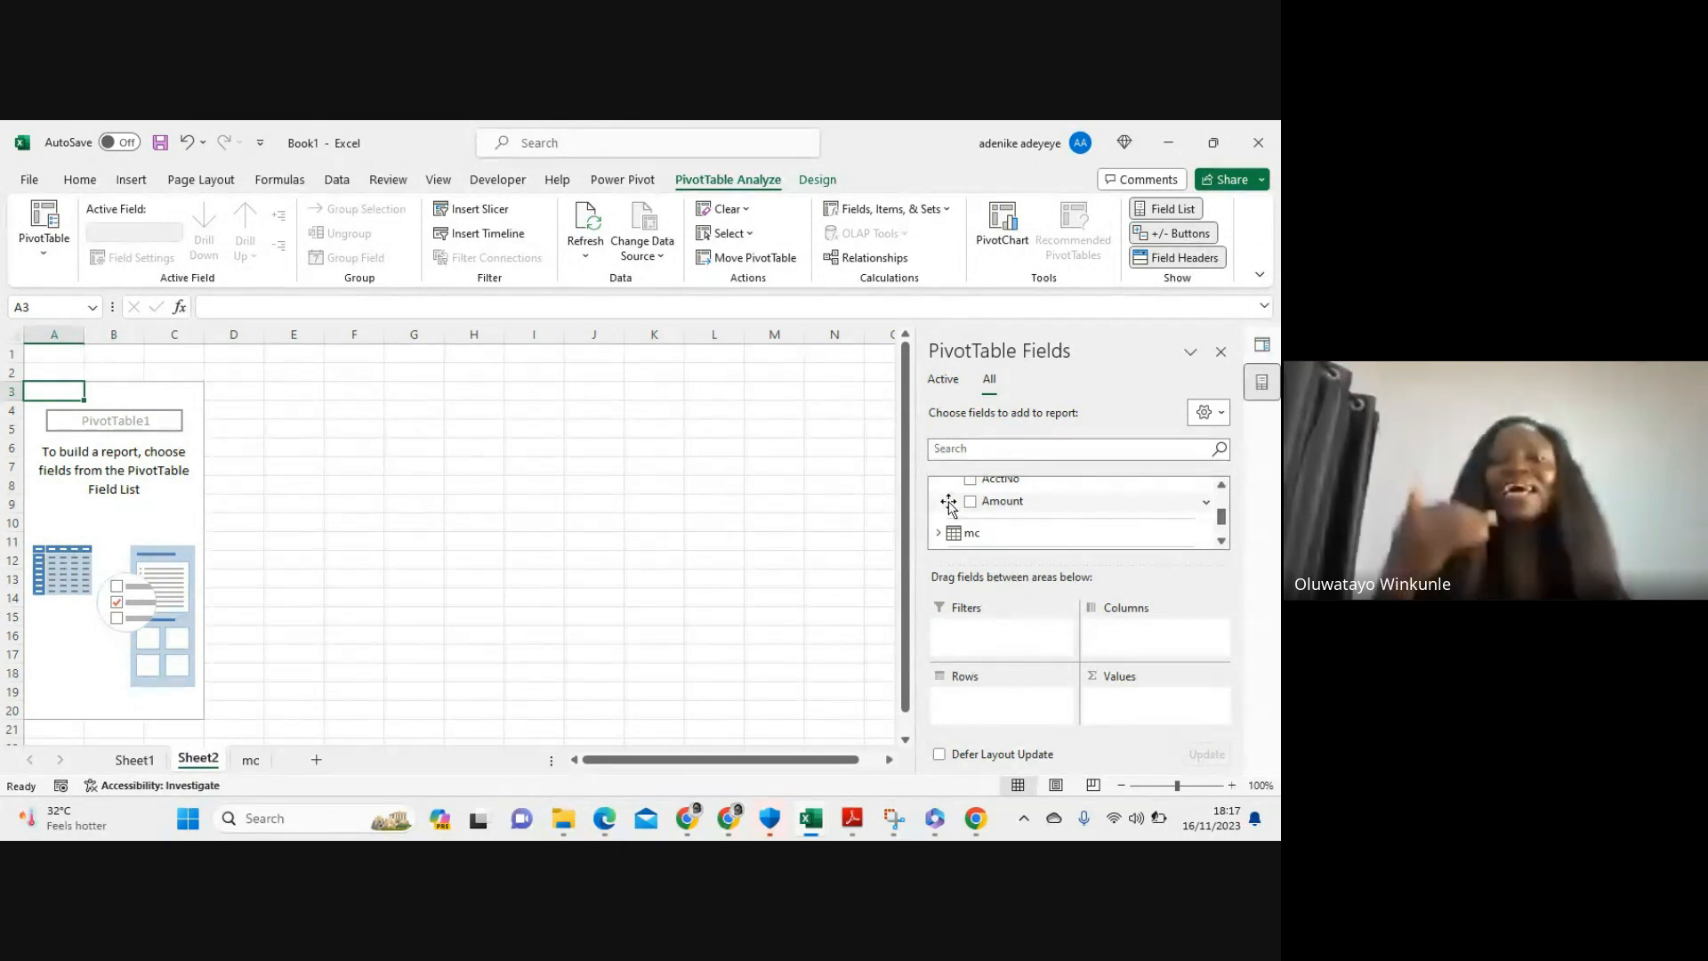
pyautogui.scroll(1, 949, 507)
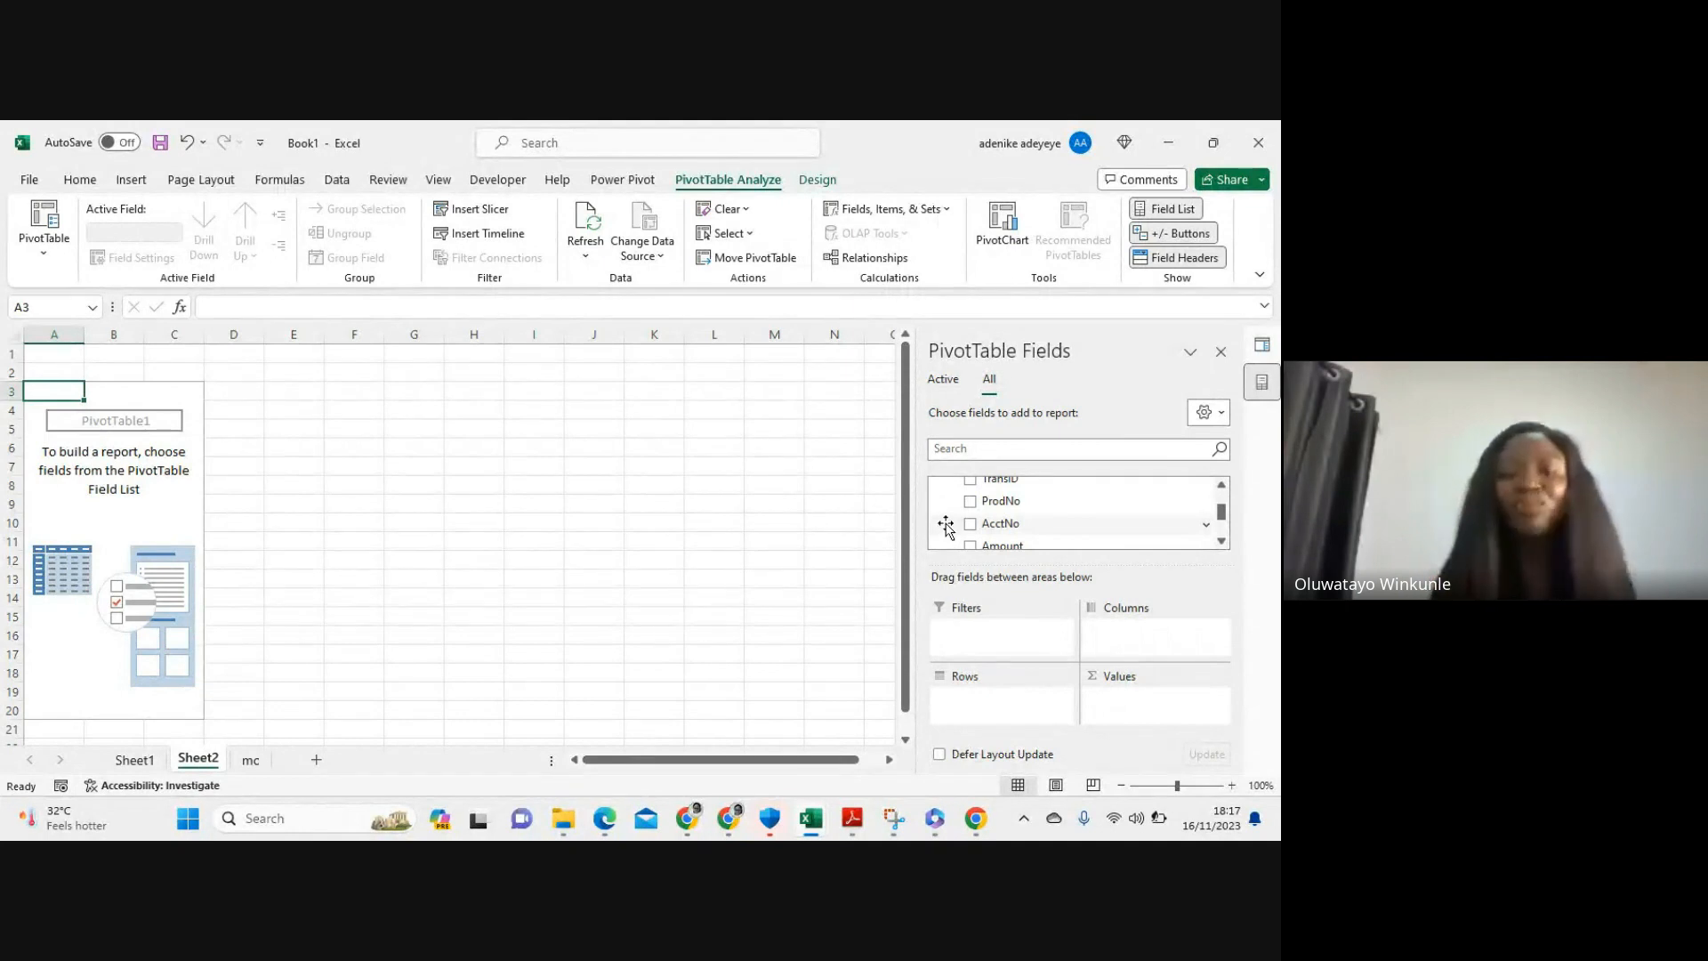
pyautogui.scroll(-2, 946, 534)
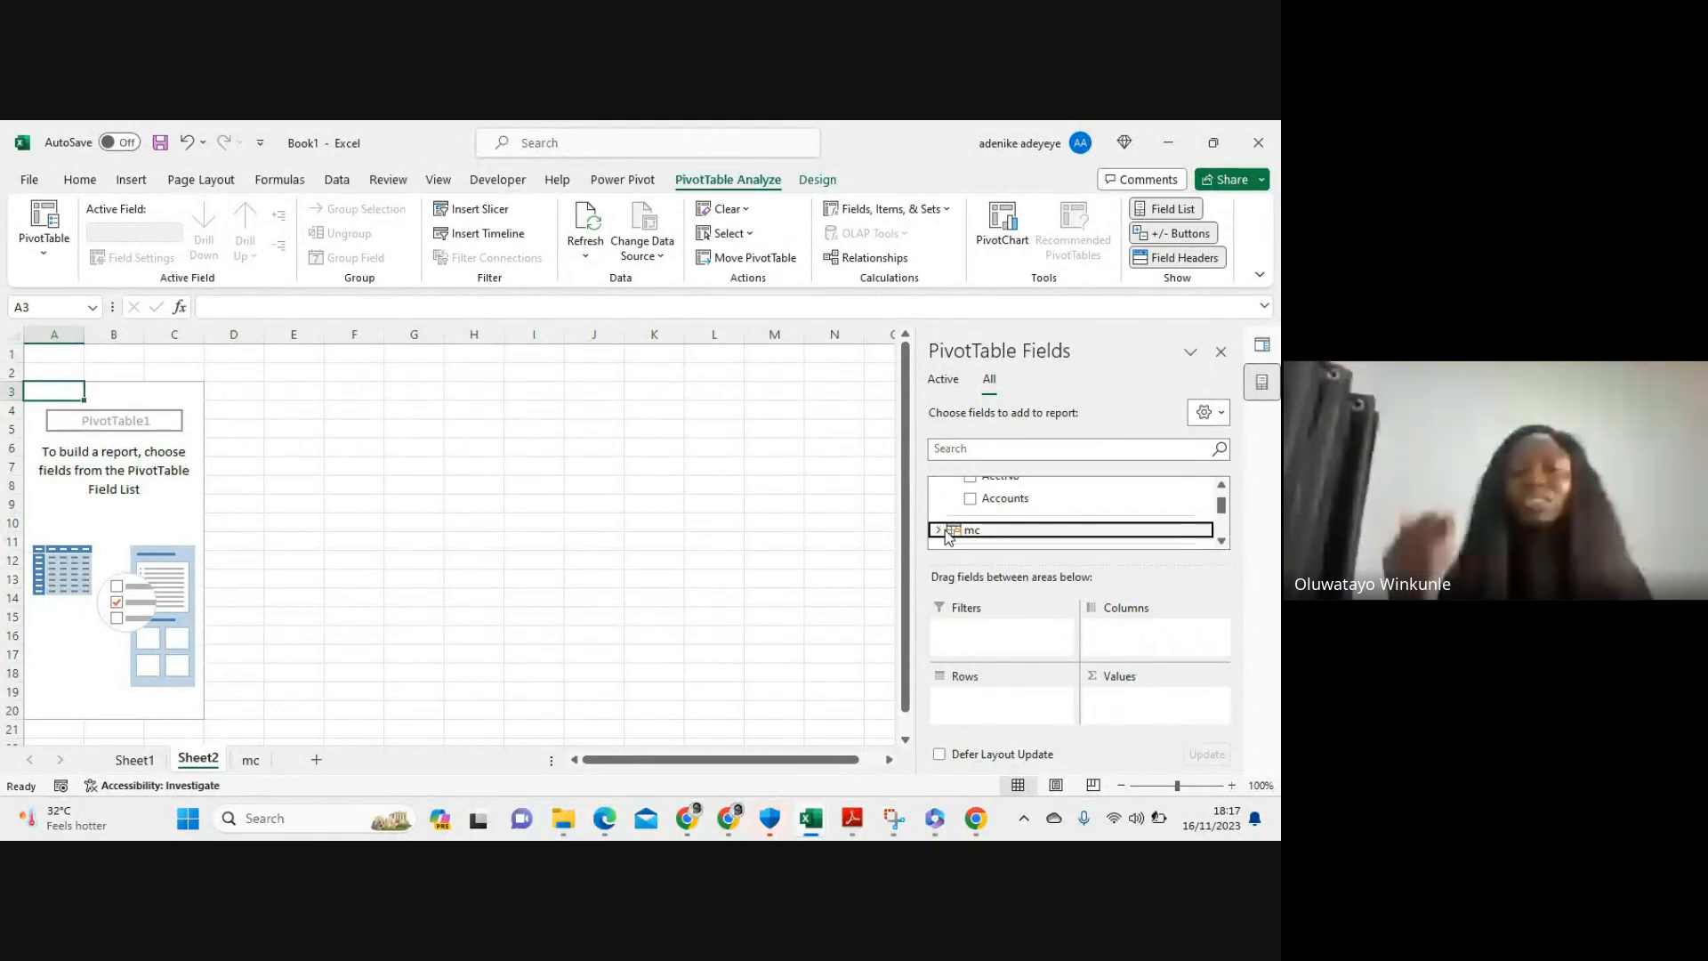
pyautogui.scroll(-2, 965, 530)
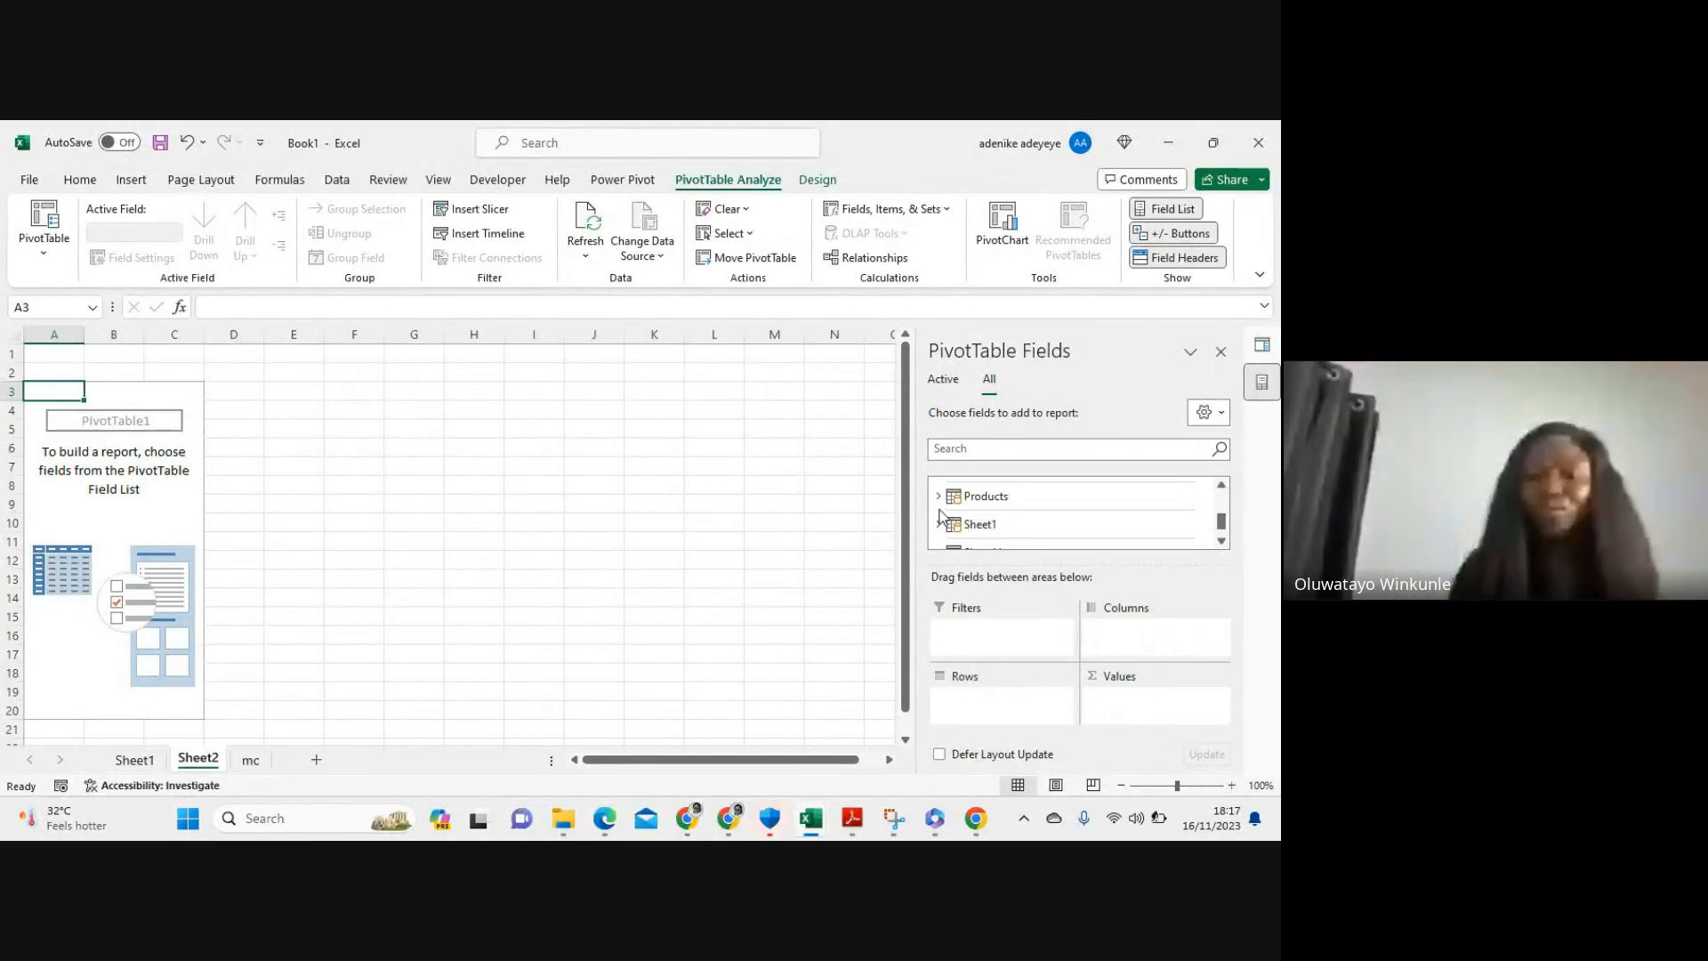
pyautogui.click(940, 496)
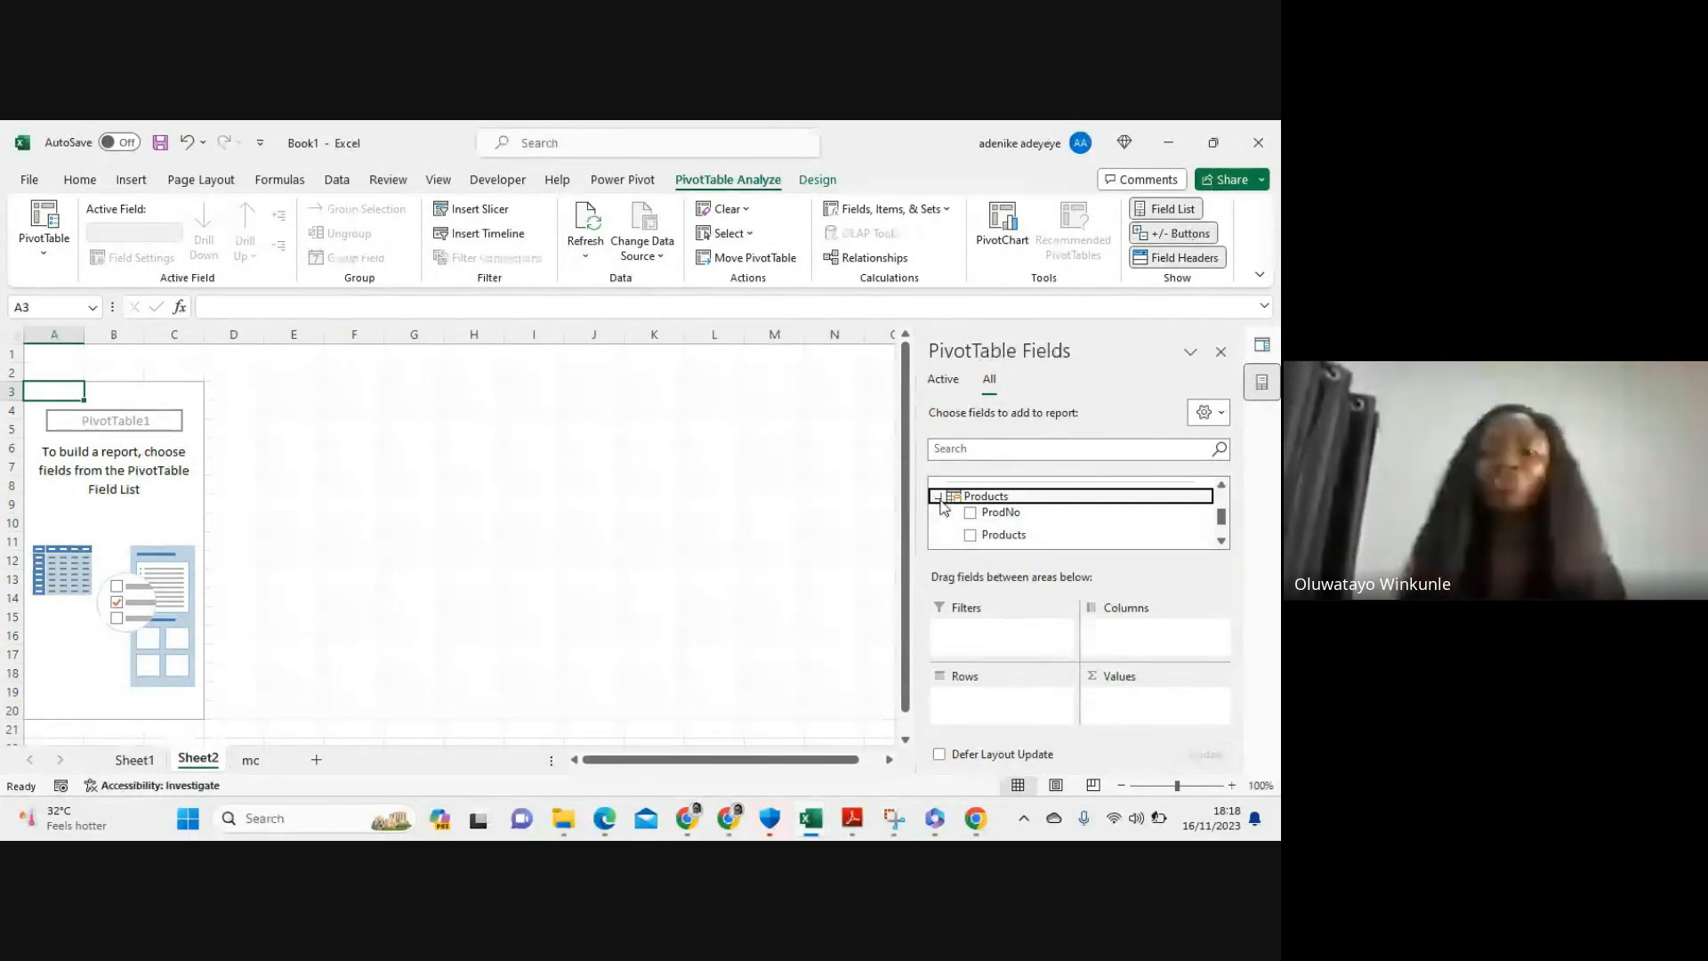
pyautogui.click(938, 496)
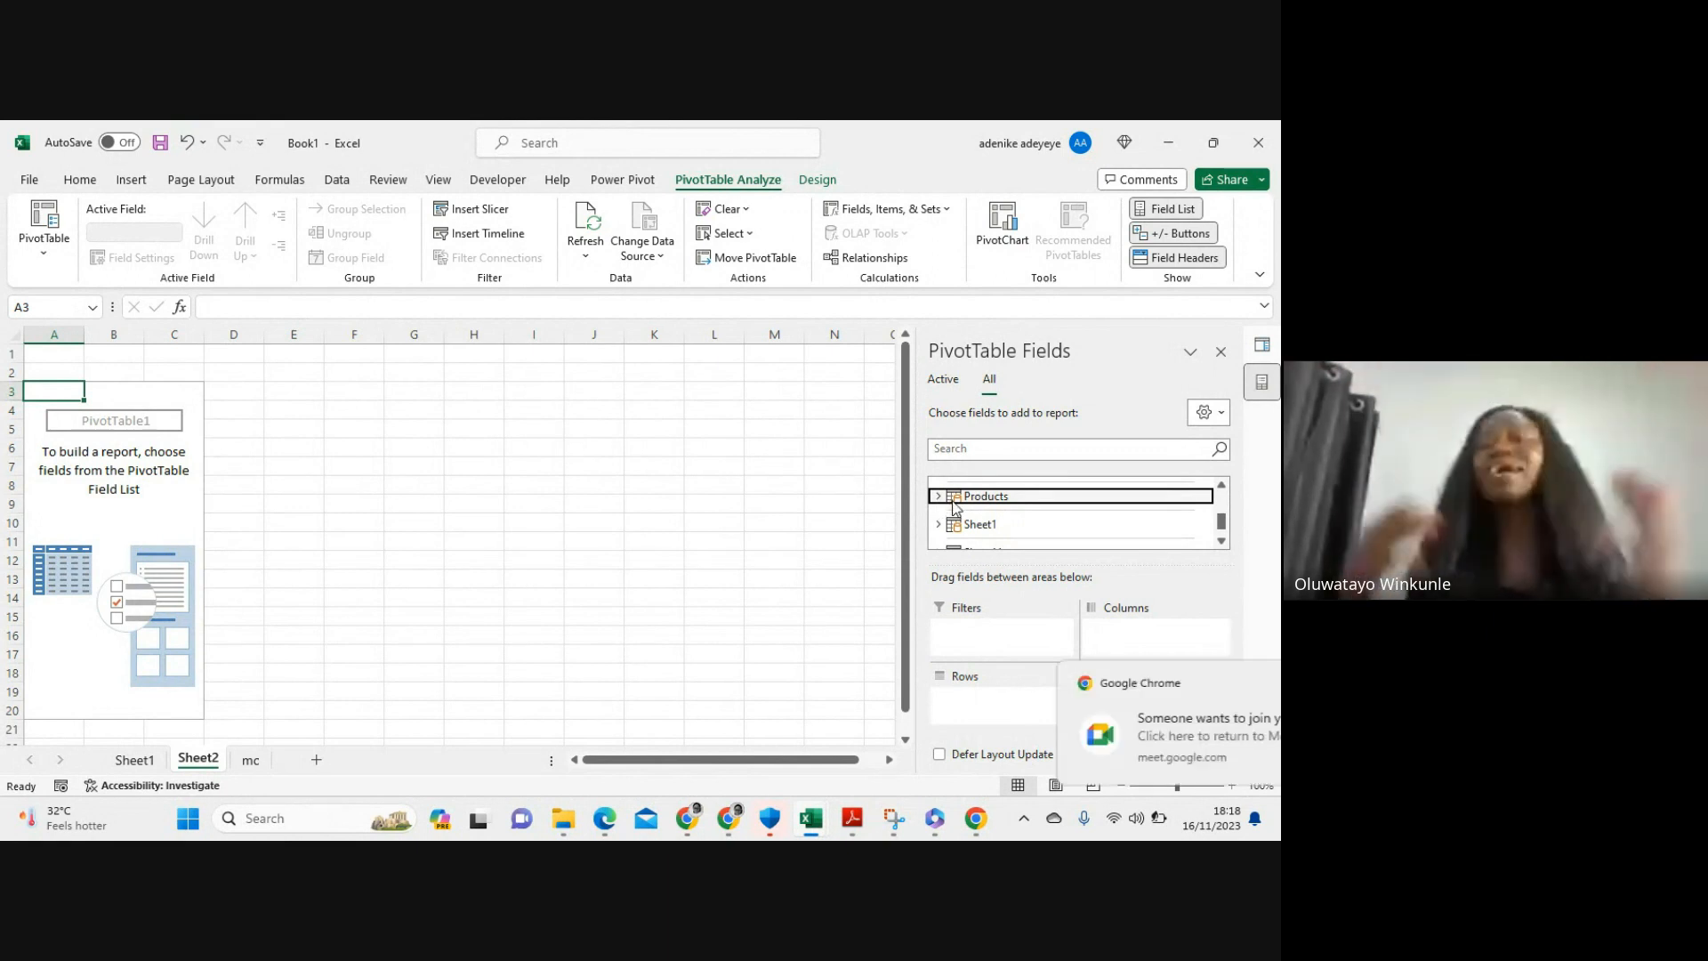
pyautogui.scroll(-1, 959, 507)
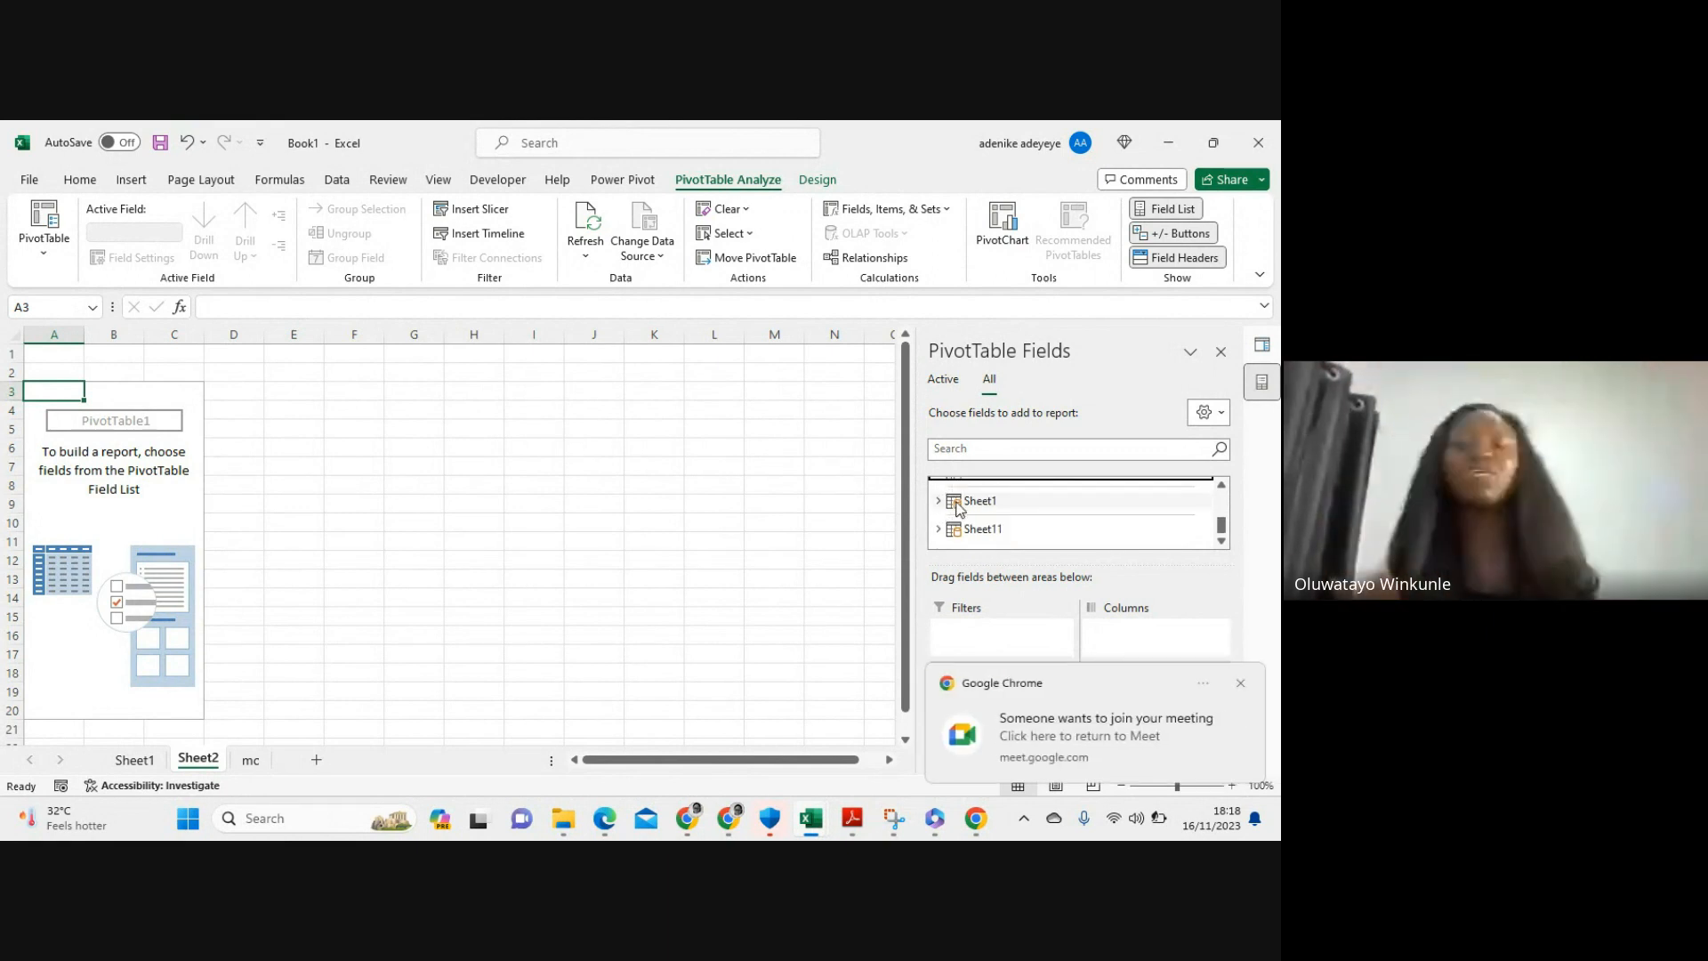
pyautogui.scroll(2, 959, 507)
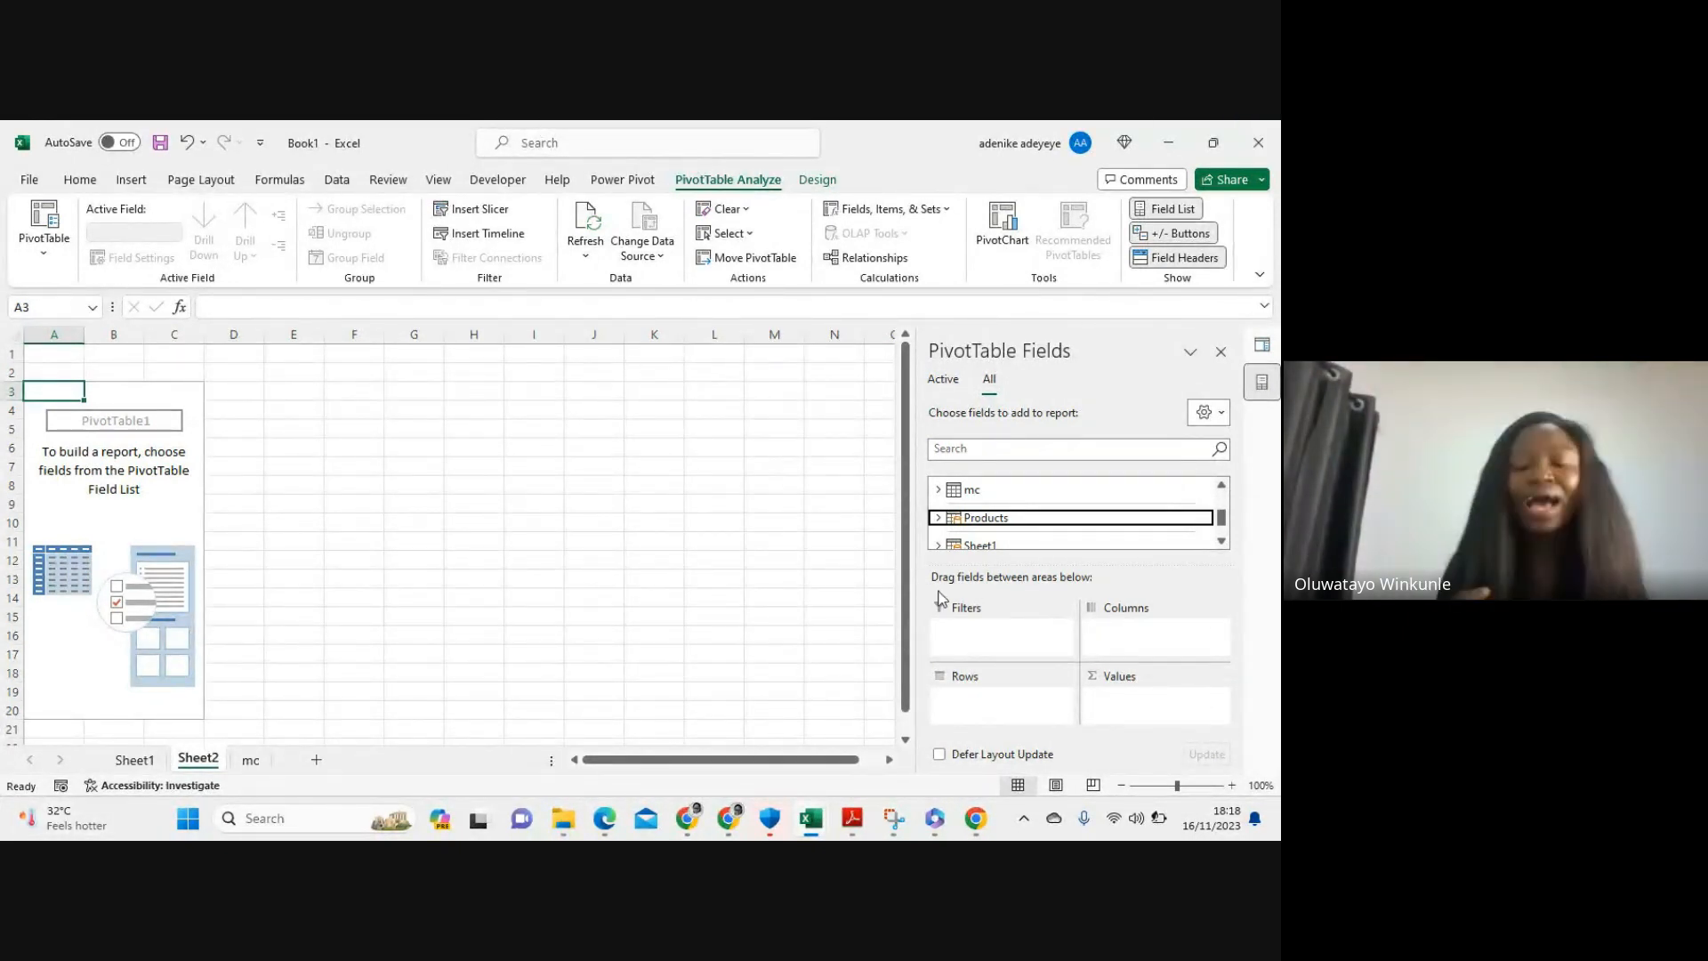
# Switch to the Google Meet call, turn the microphone on, return to the Book1 workbook and dismiss the presenting notification
pyautogui.click(730, 819)
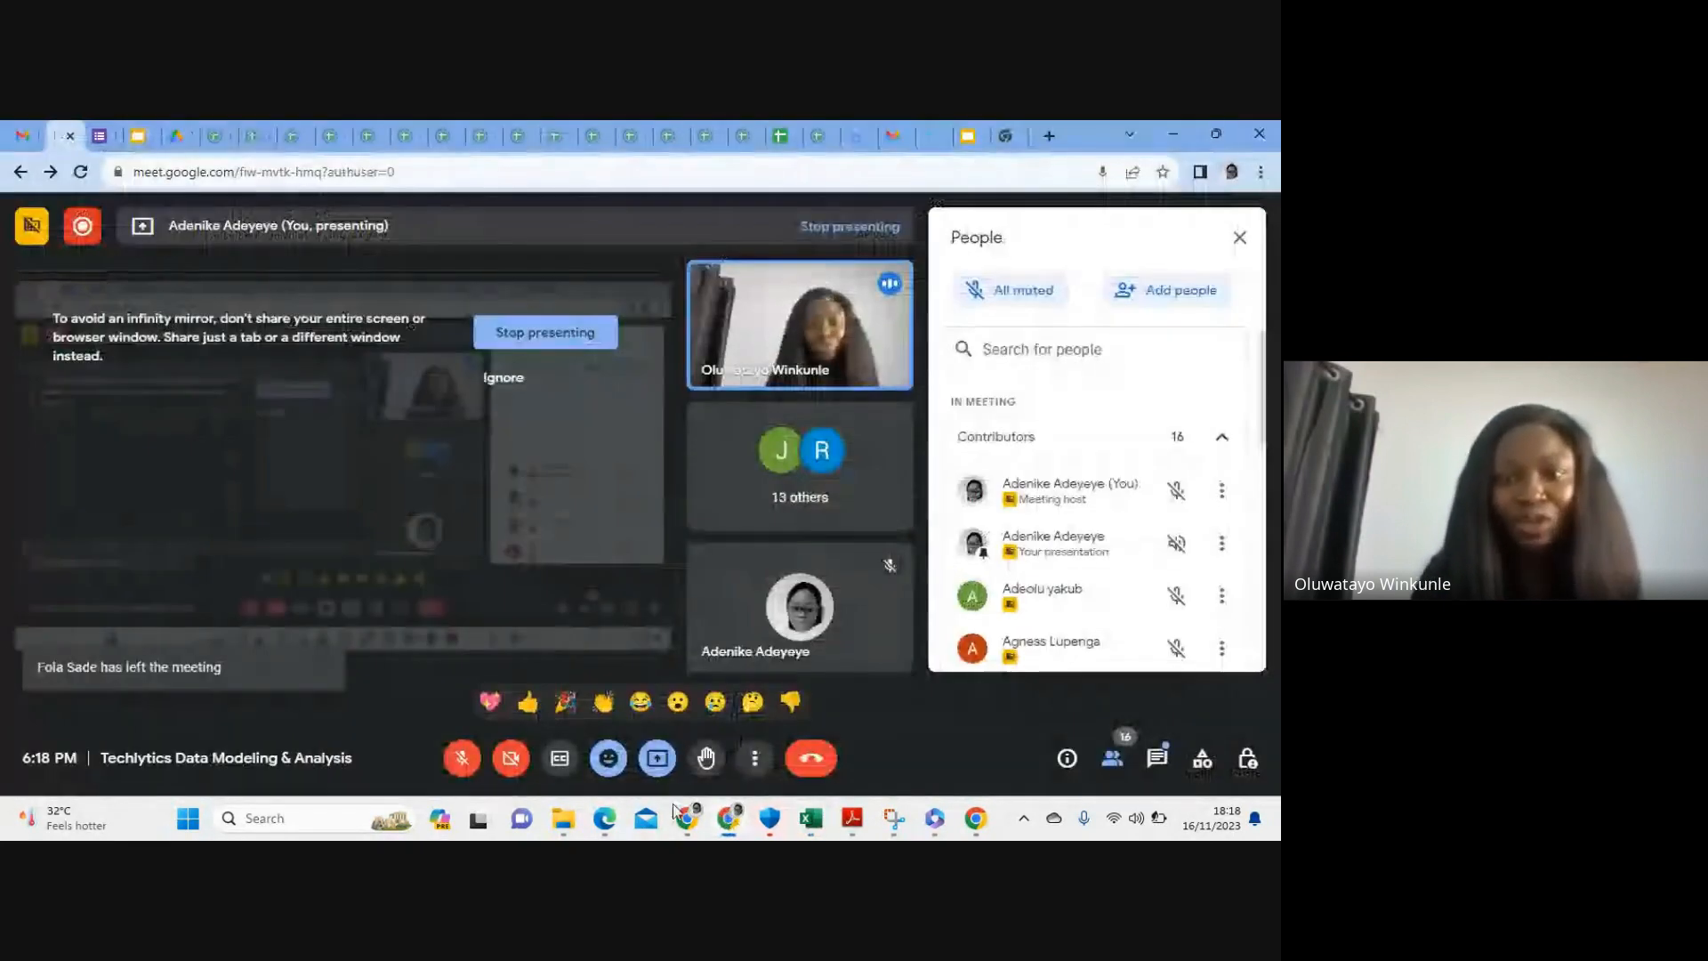
pyautogui.moveTo(811, 825)
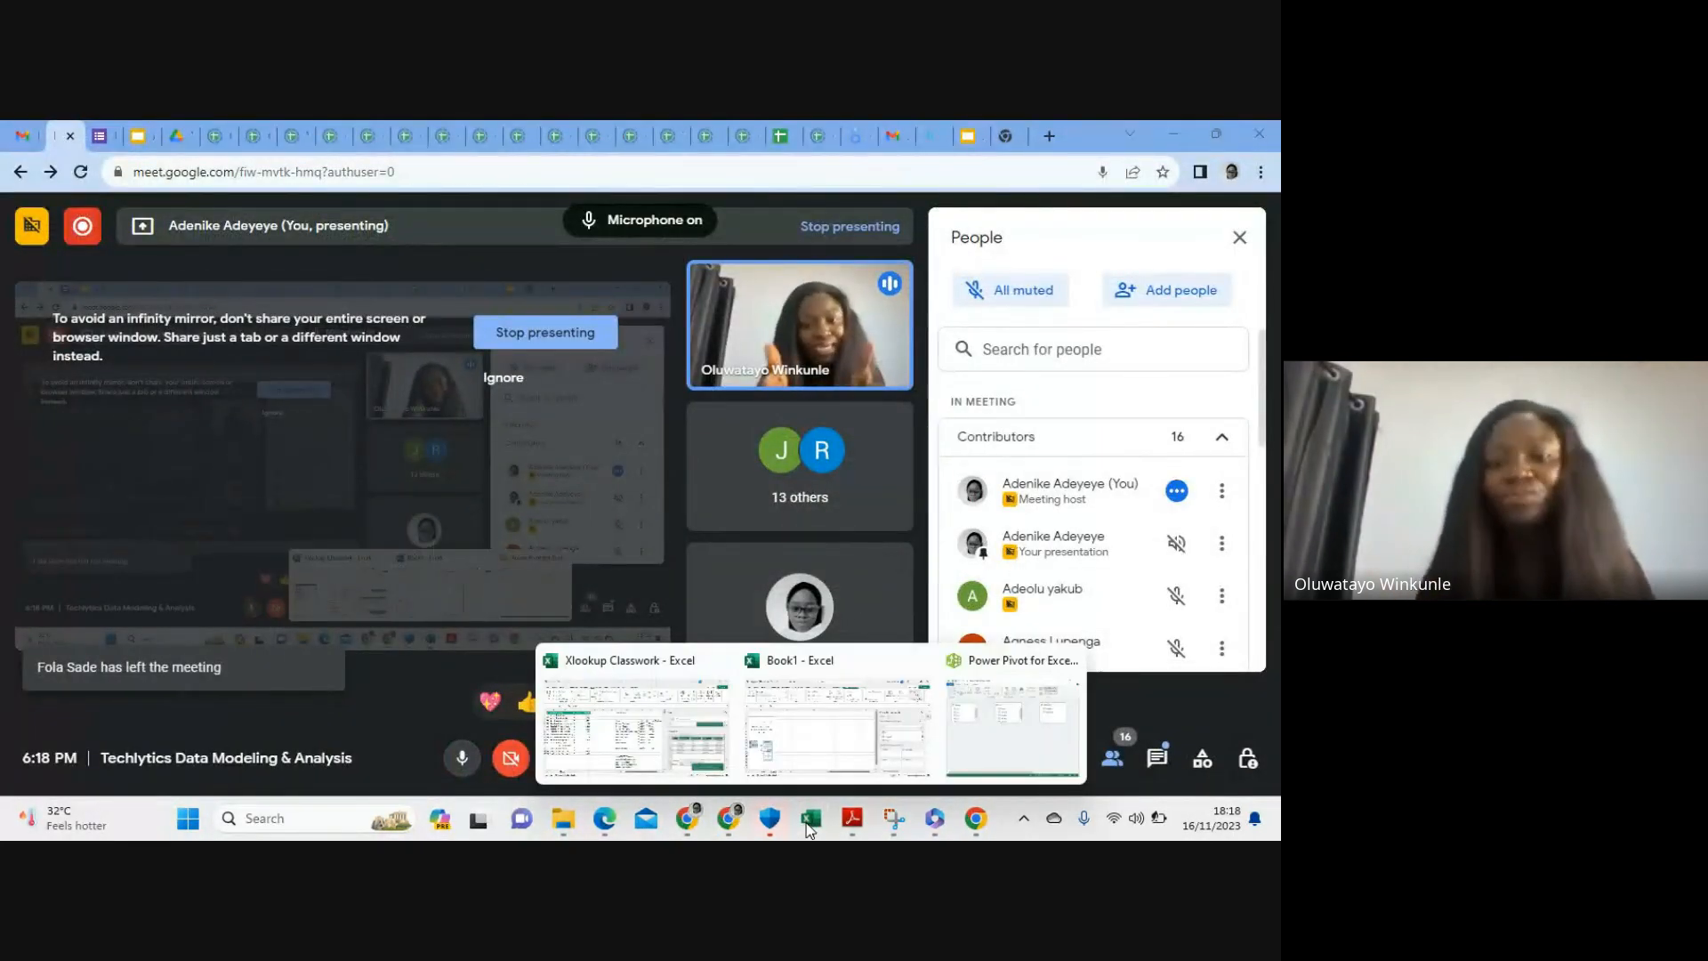
pyautogui.click(792, 724)
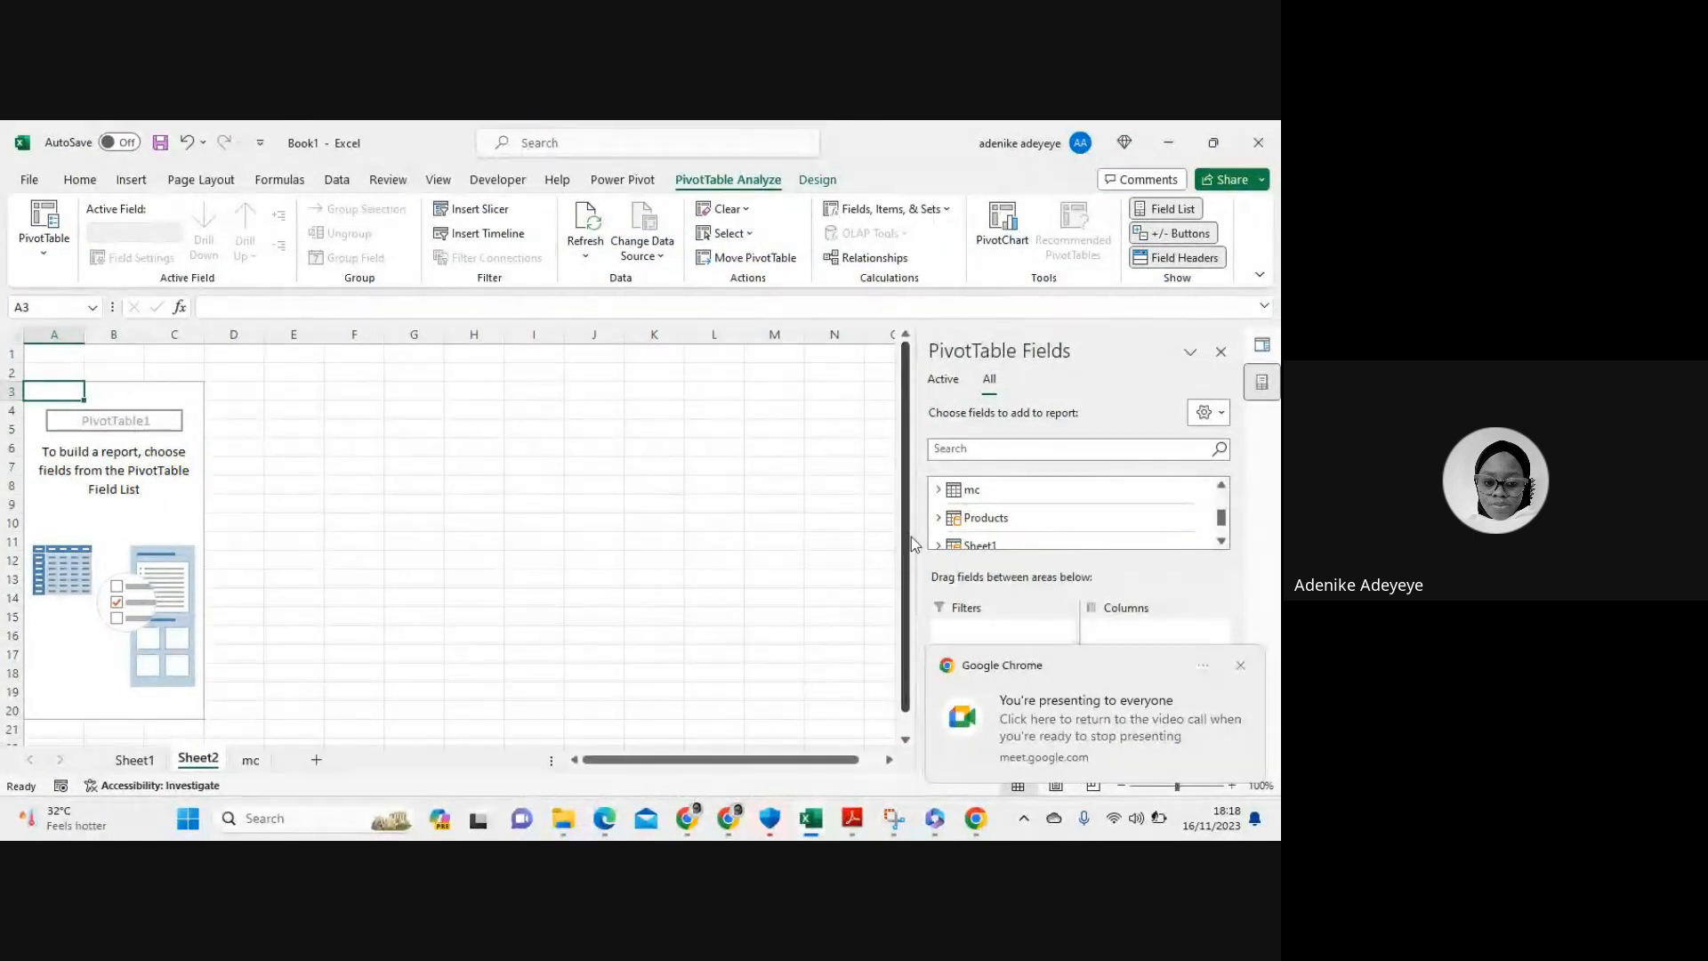
pyautogui.click(1239, 666)
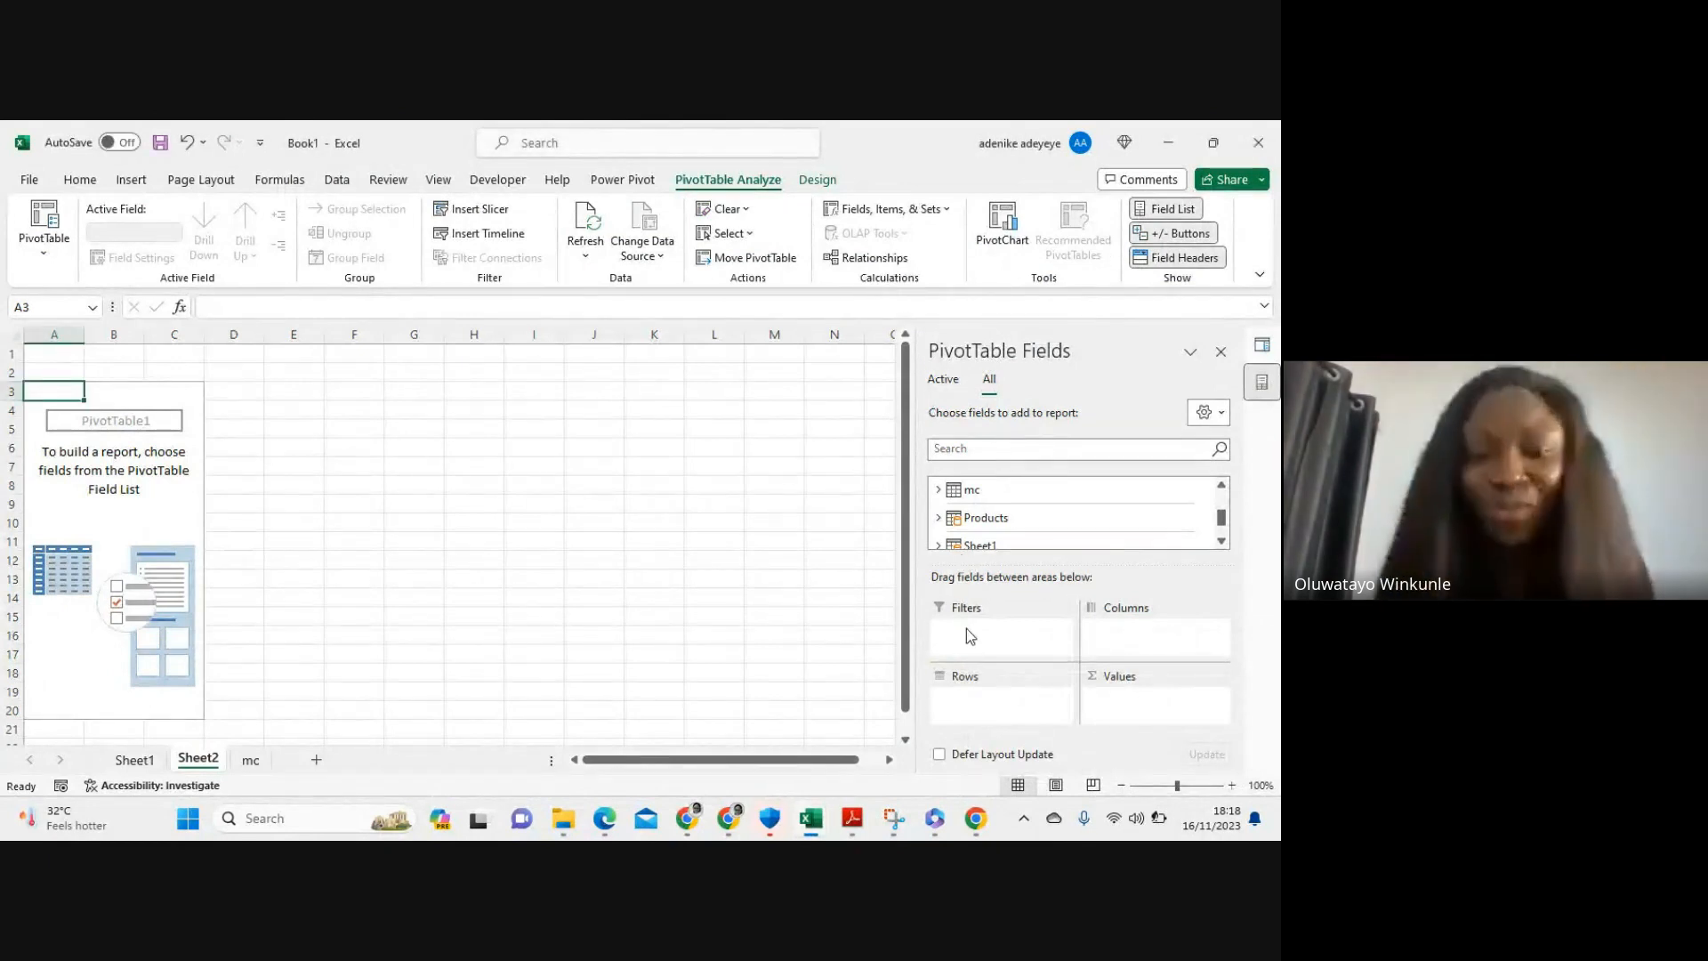
# Add the Accounts field of Account_table to the PivotTable's rows
pyautogui.scroll(1, 963, 535)
pyautogui.scroll(1, 963, 535)
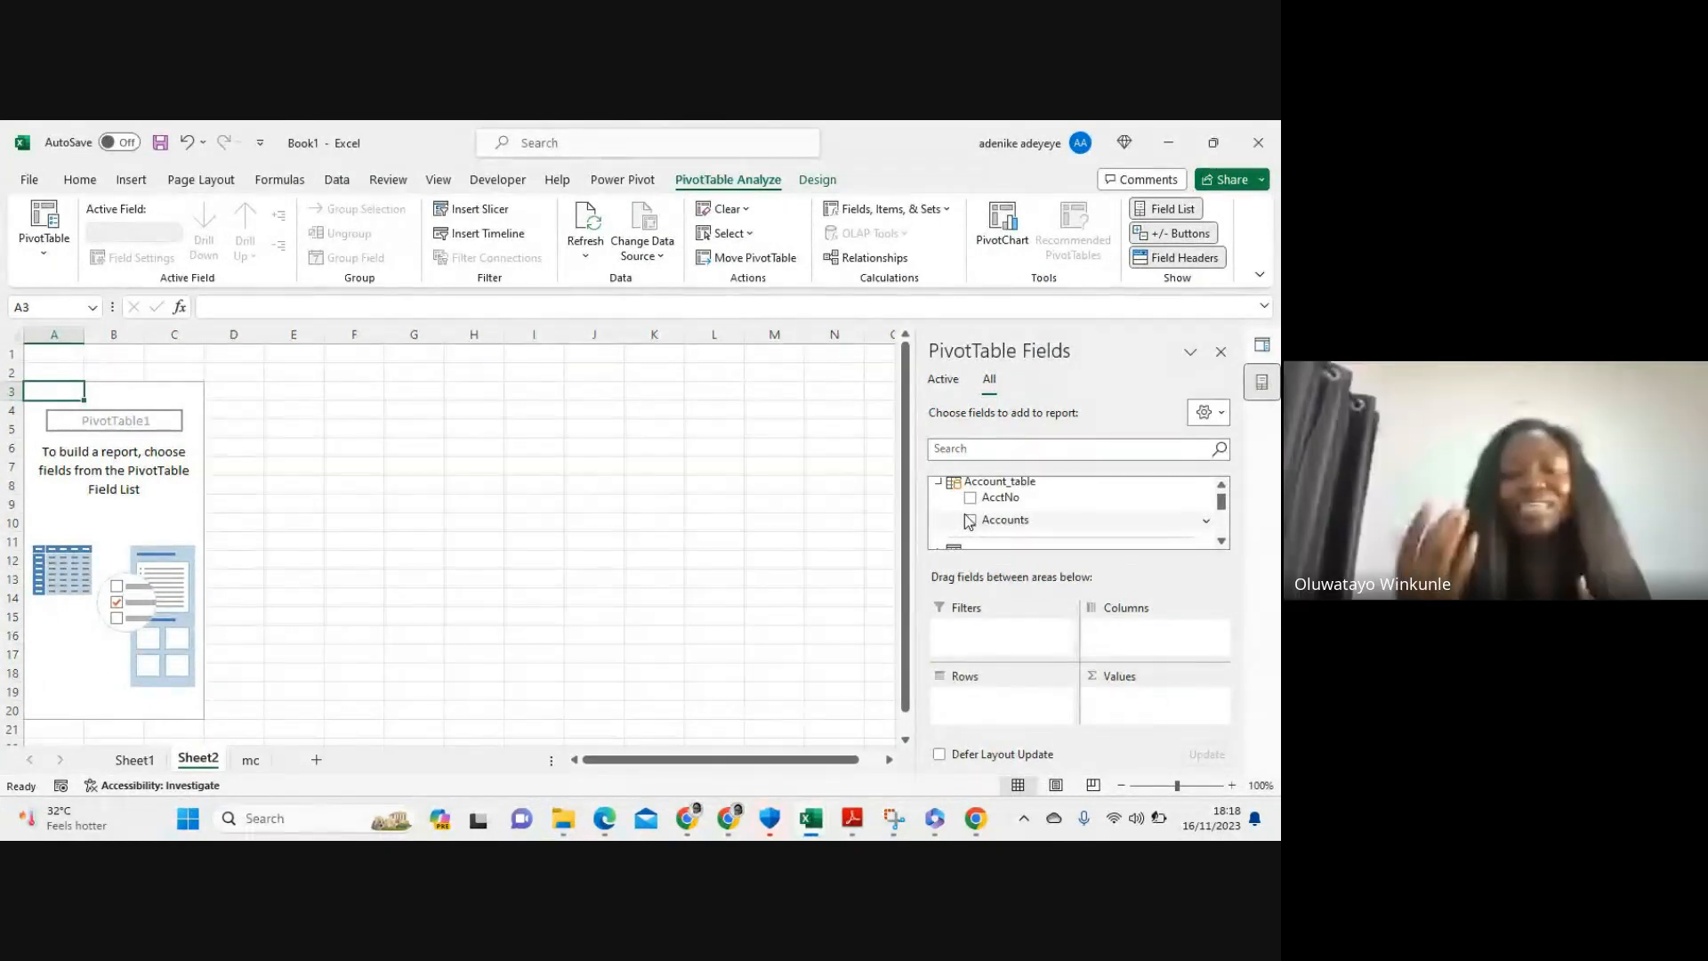
pyautogui.moveTo(1000, 522); pyautogui.dragTo(986, 705)
pyautogui.scroll(1, 978, 517)
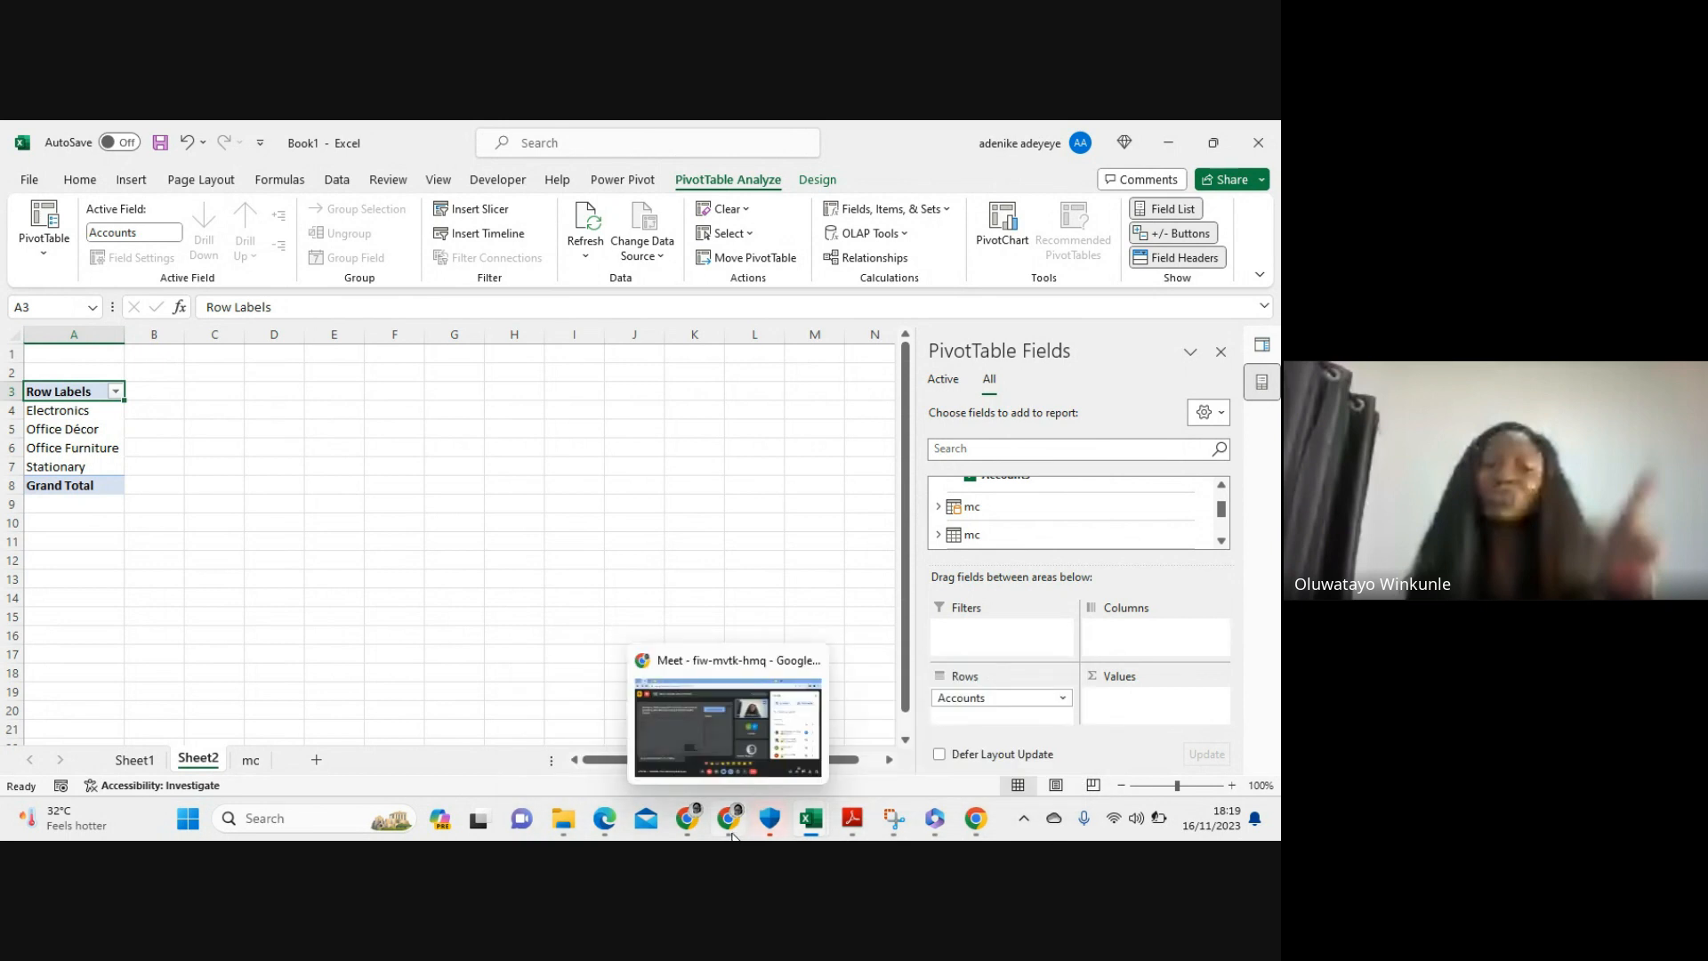
# Mute the microphone in the Google Meet call and return to the Book1 workbook
pyautogui.click(712, 760)
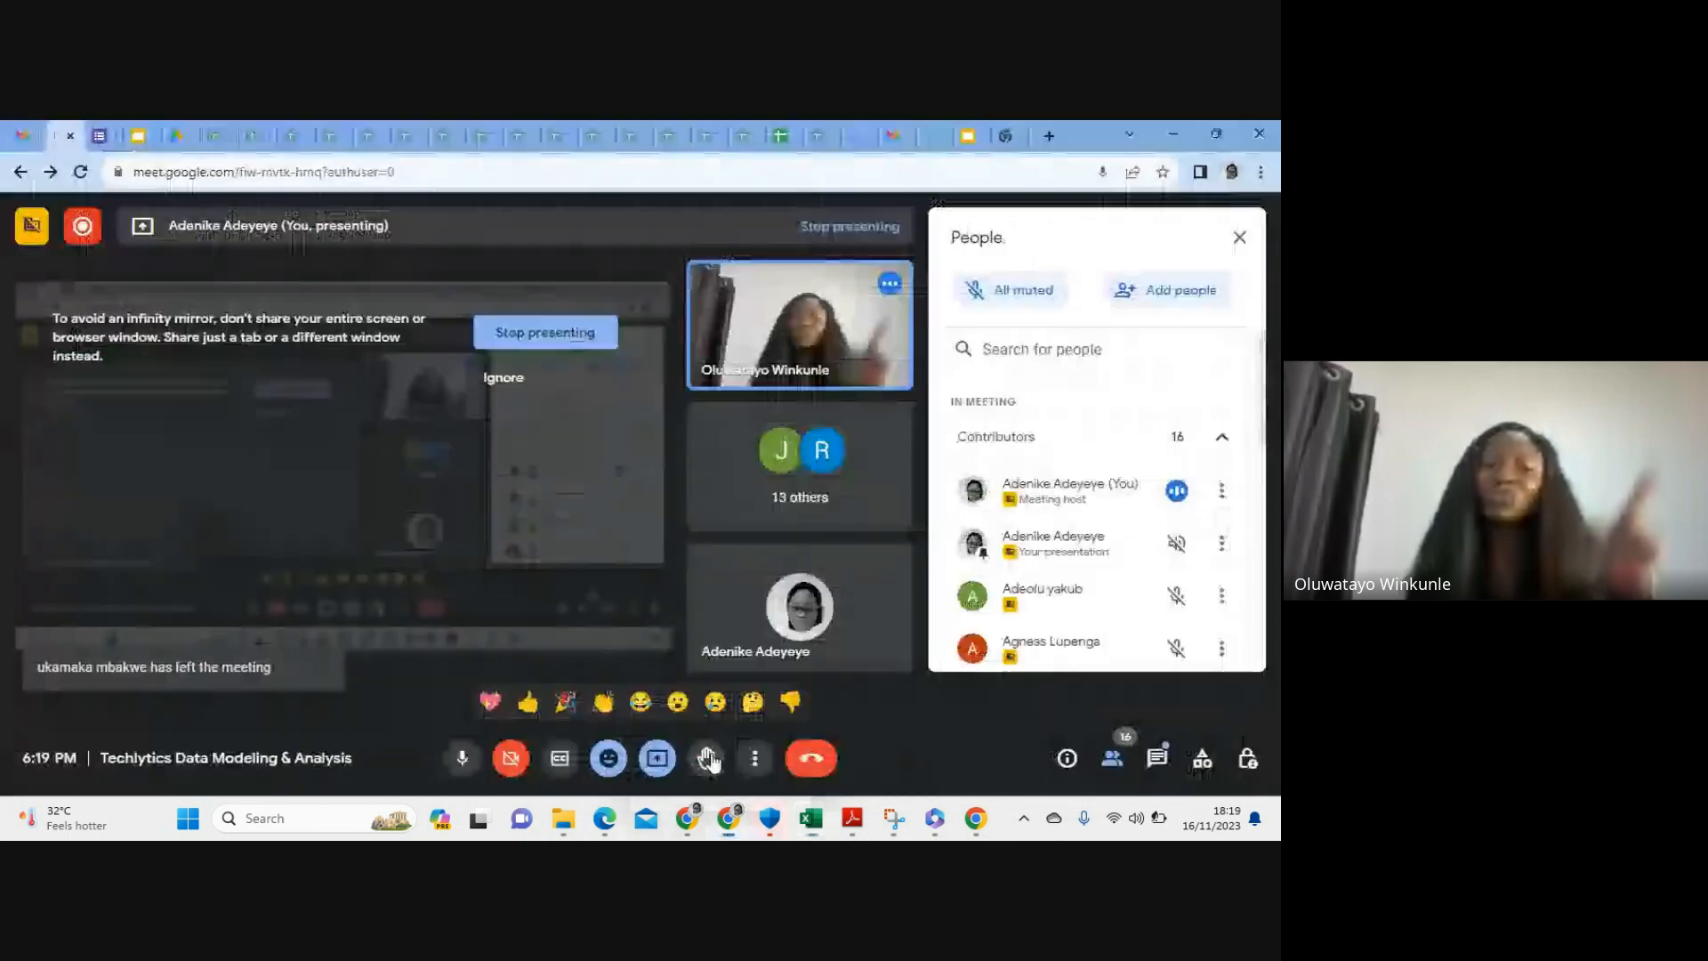
pyautogui.click(462, 758)
pyautogui.moveTo(817, 824)
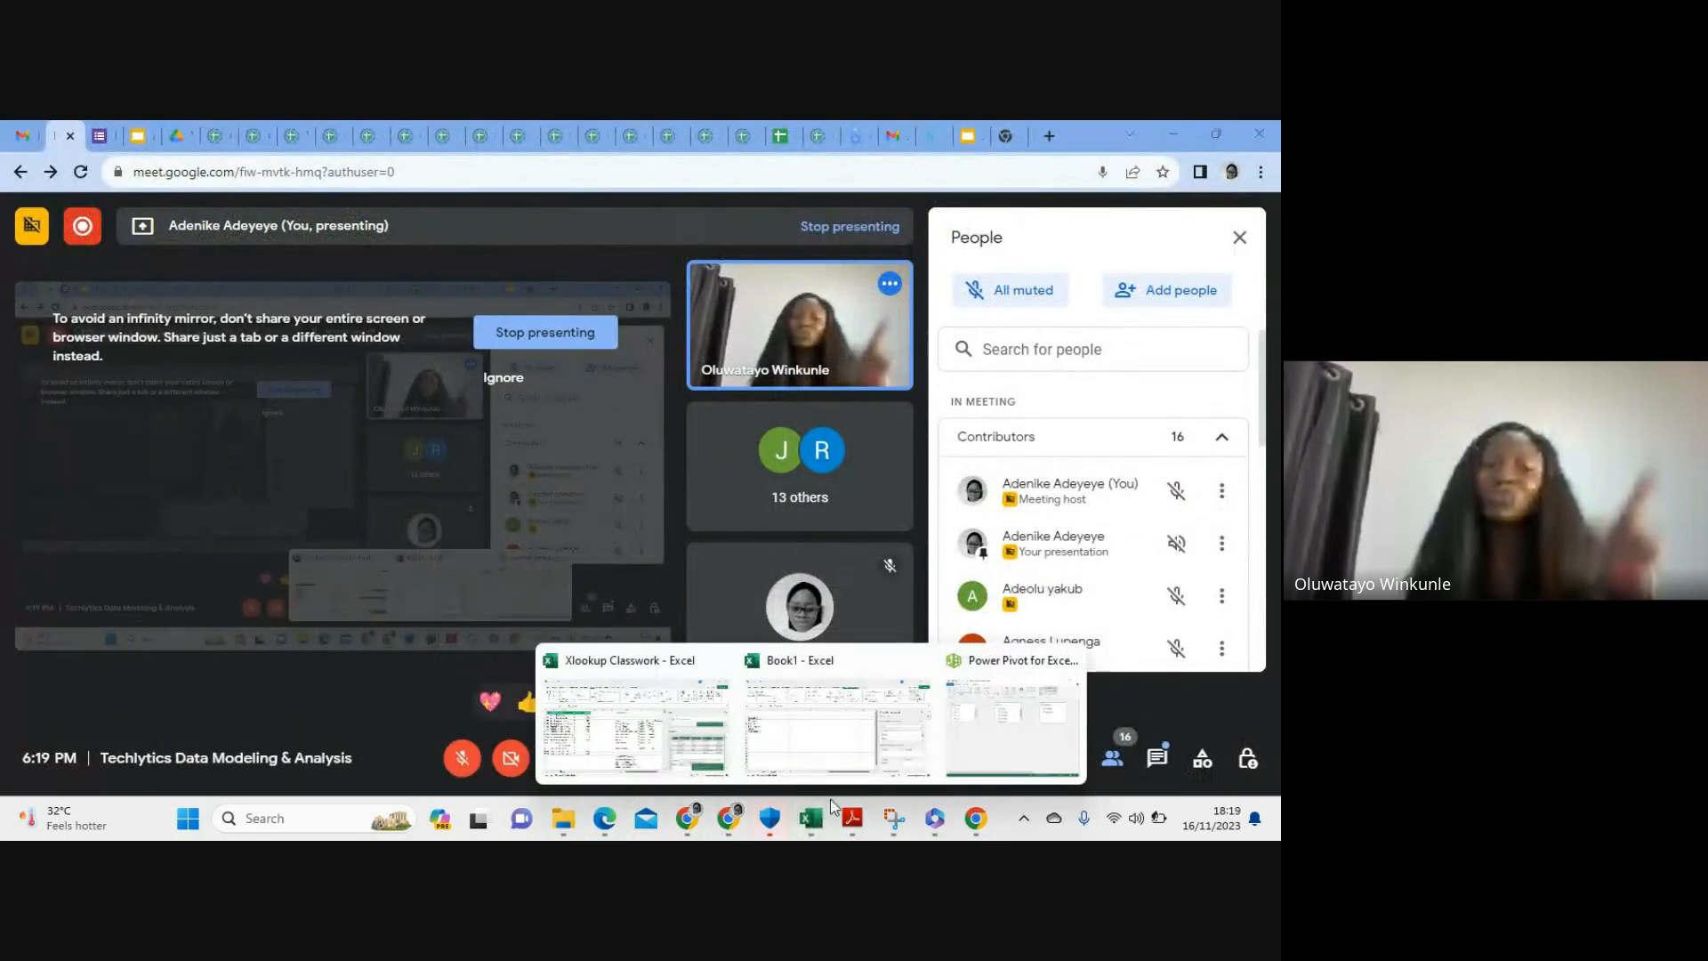
pyautogui.click(830, 745)
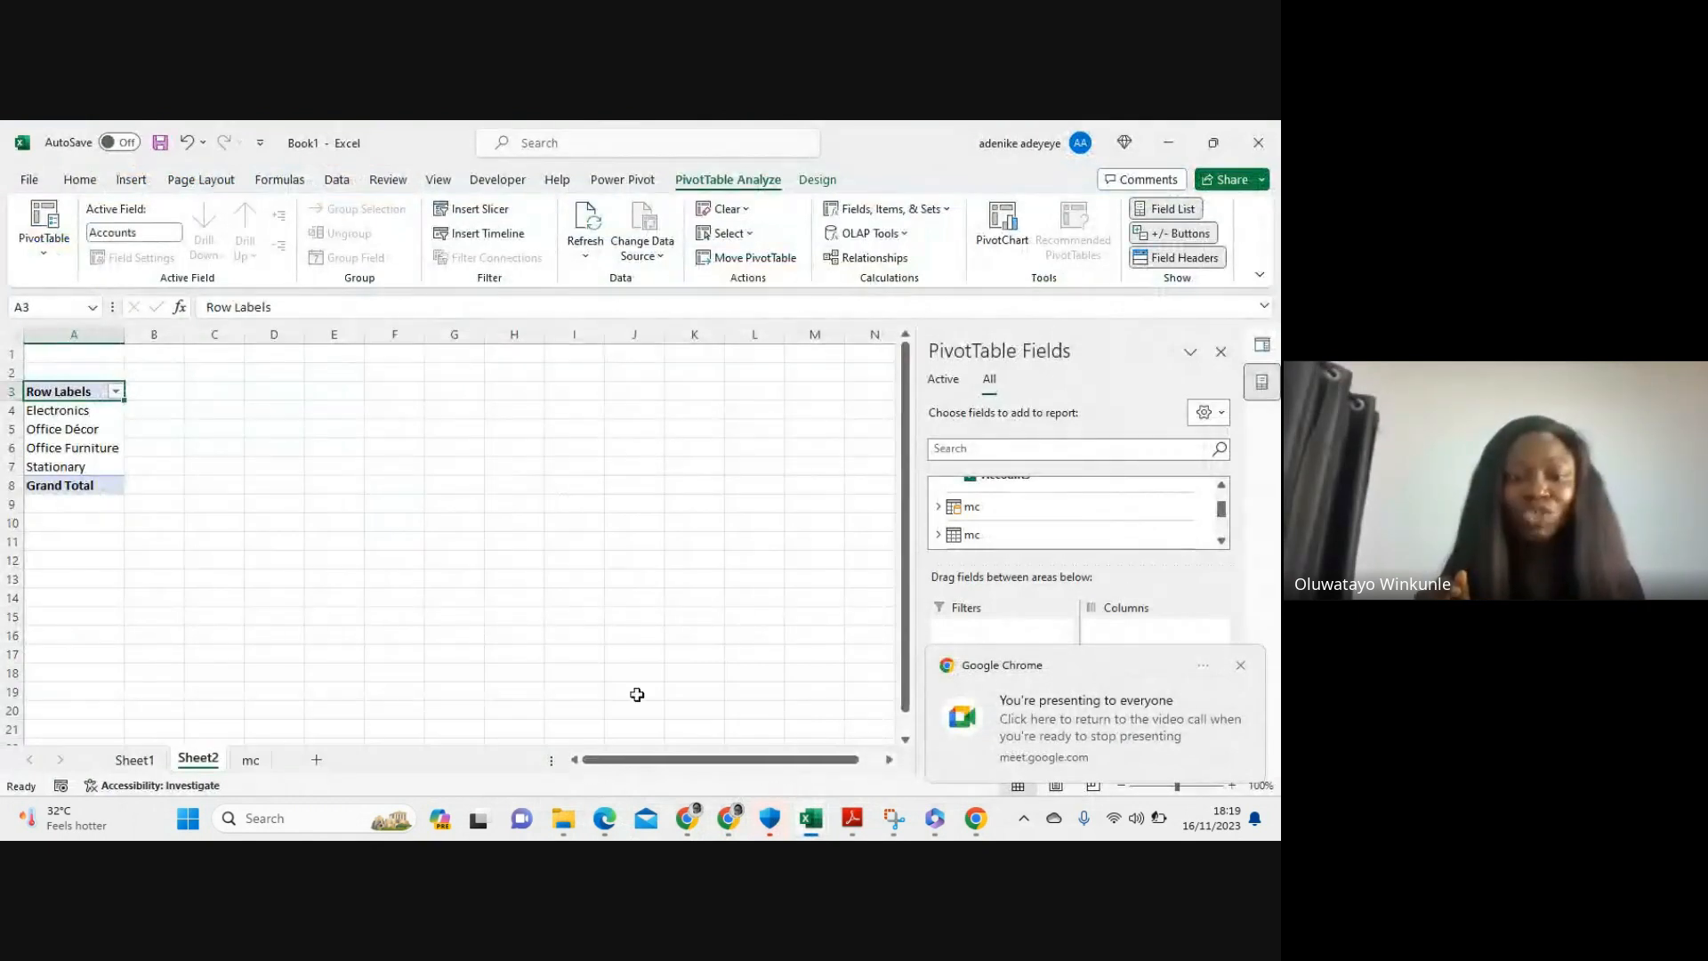
# Expand the query-based mc table and add its Amount field to the PivotTable's values as a sum
pyautogui.scroll(2, 1010, 514)
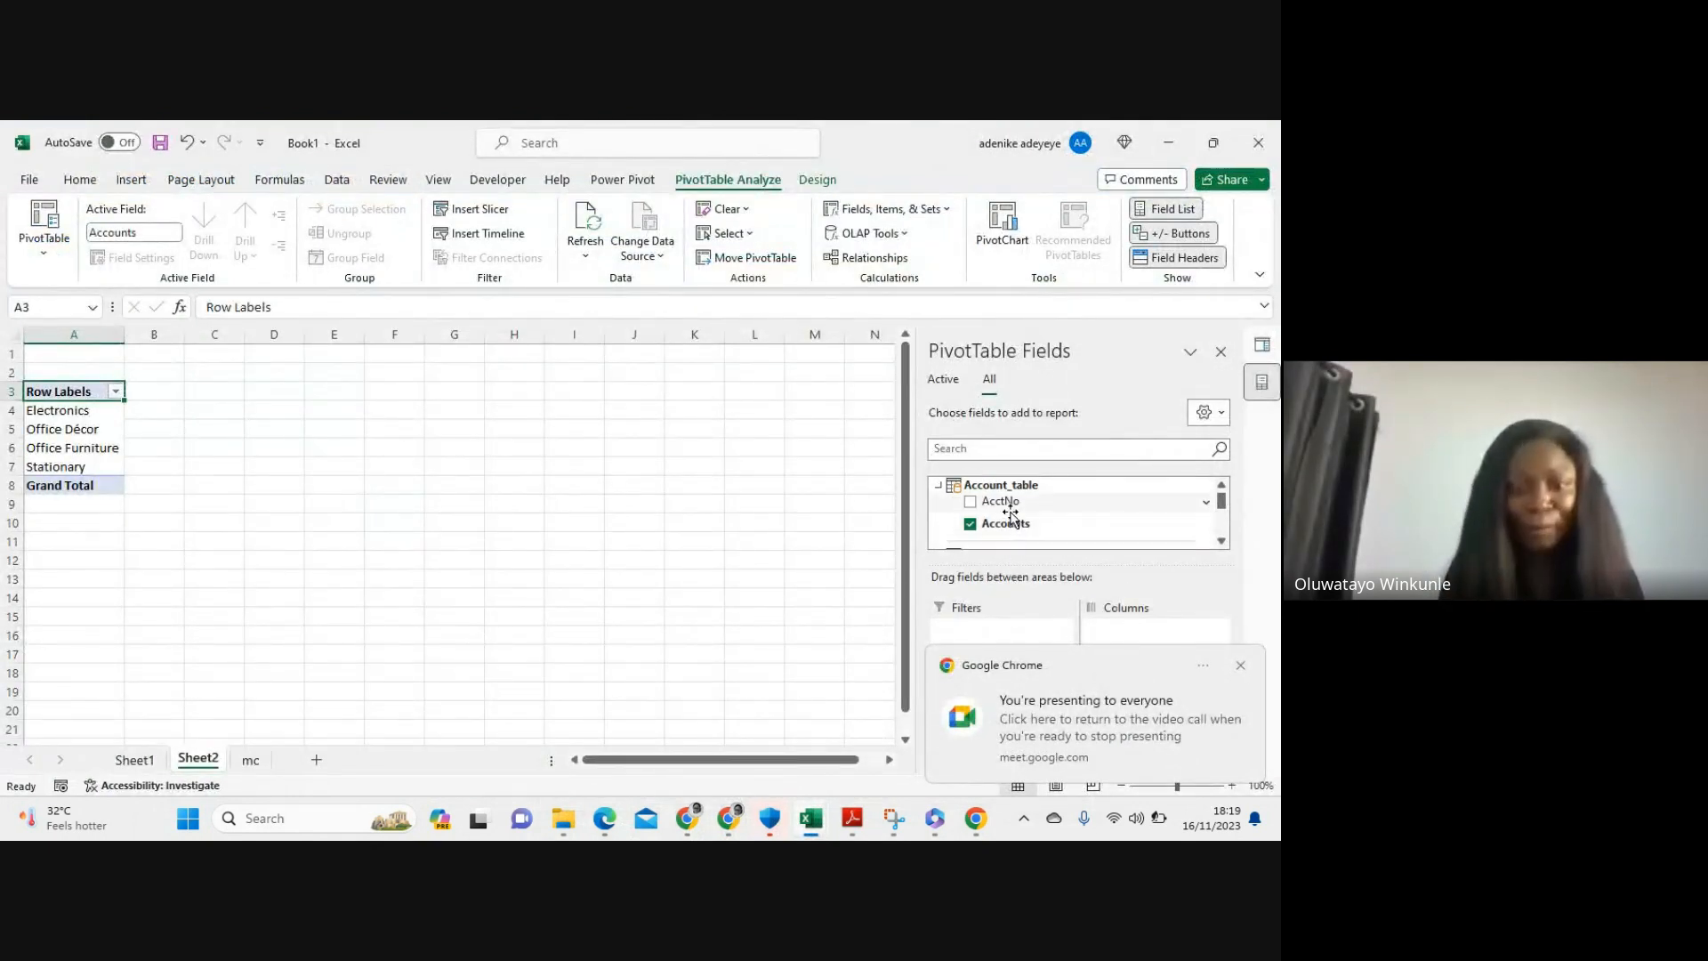
pyautogui.scroll(-5, 1011, 515)
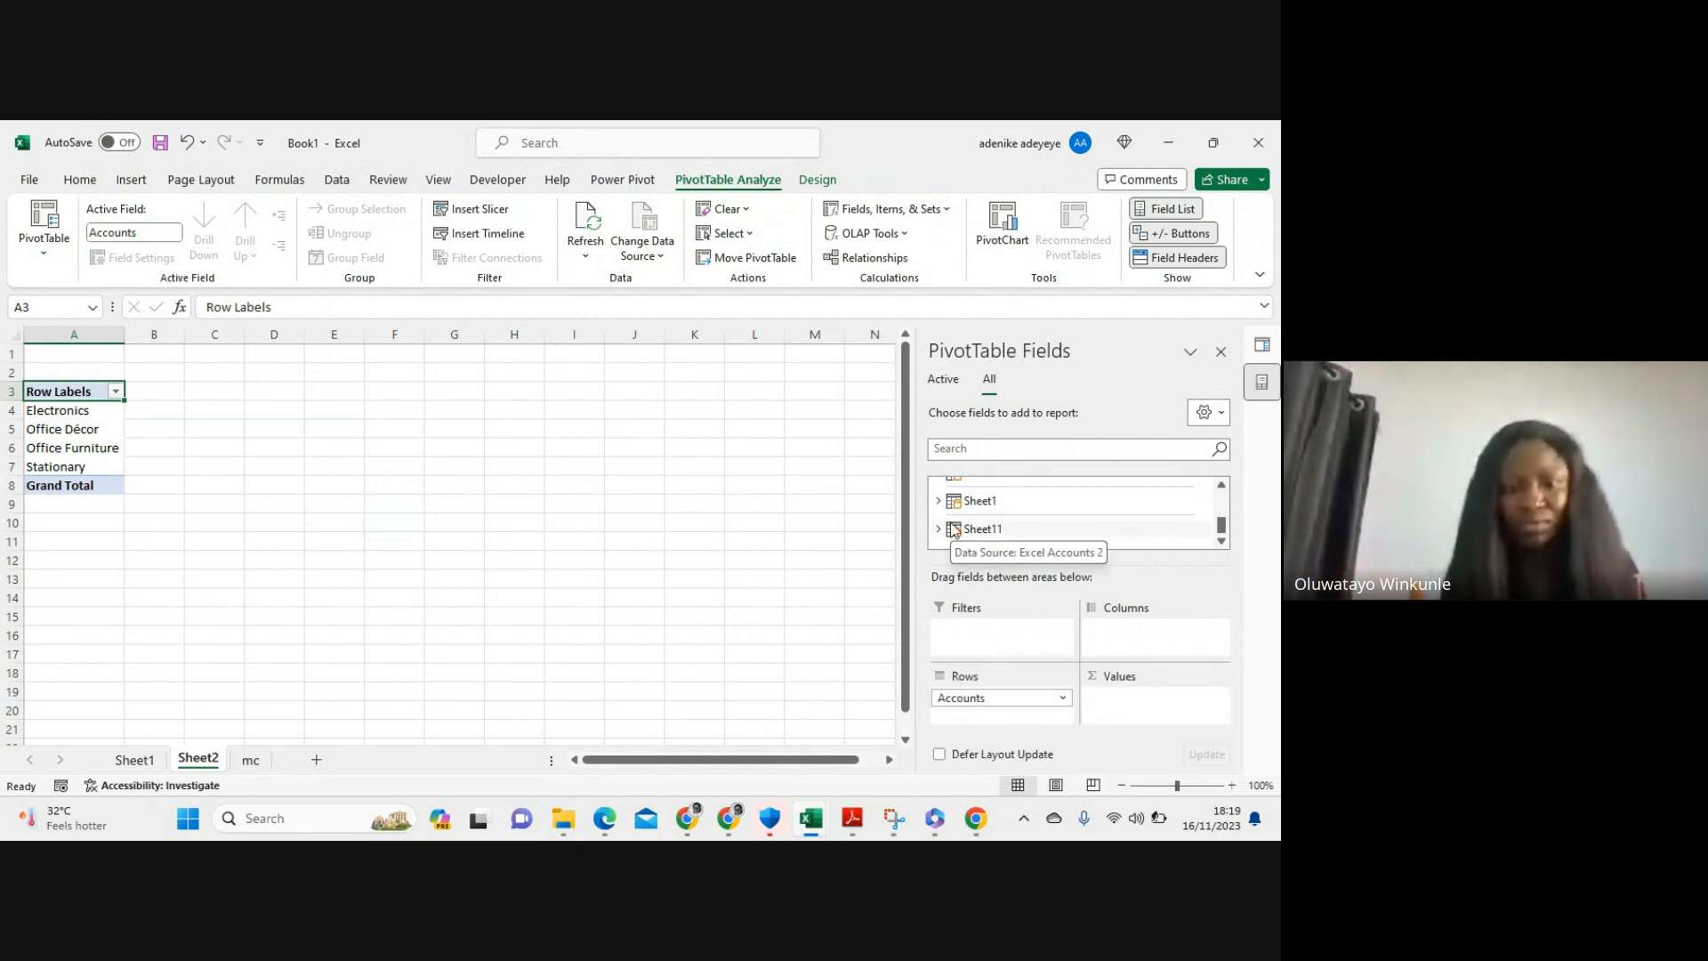
pyautogui.scroll(2, 953, 526)
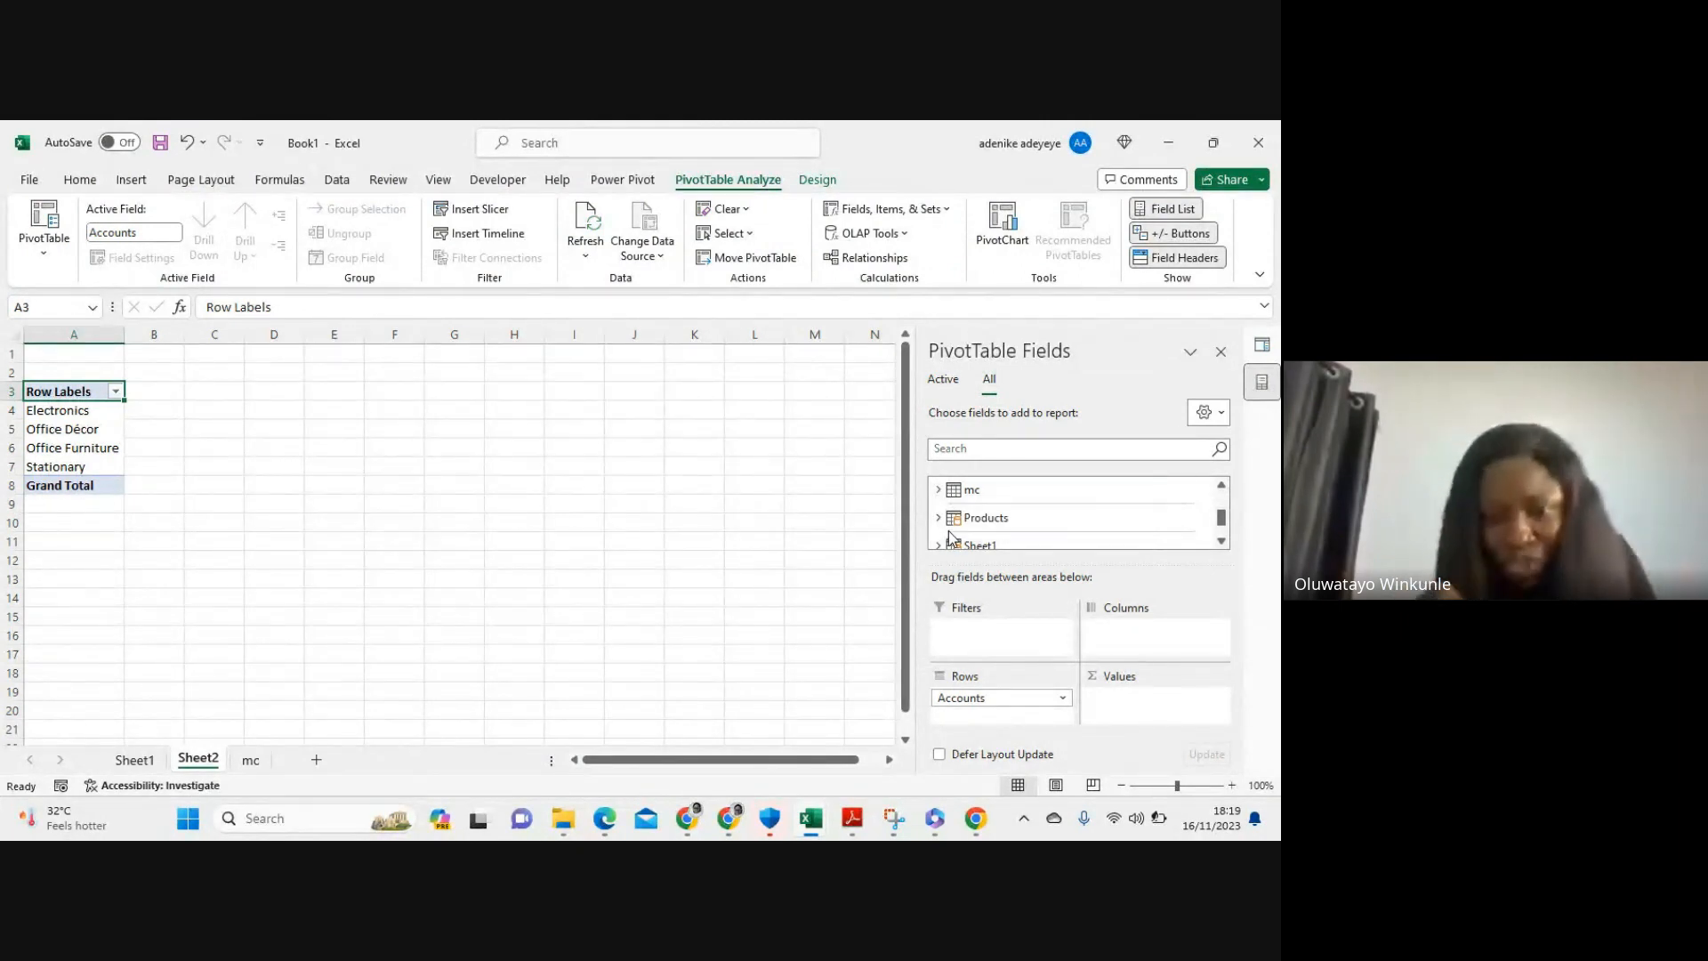
pyautogui.scroll(-1, 948, 538)
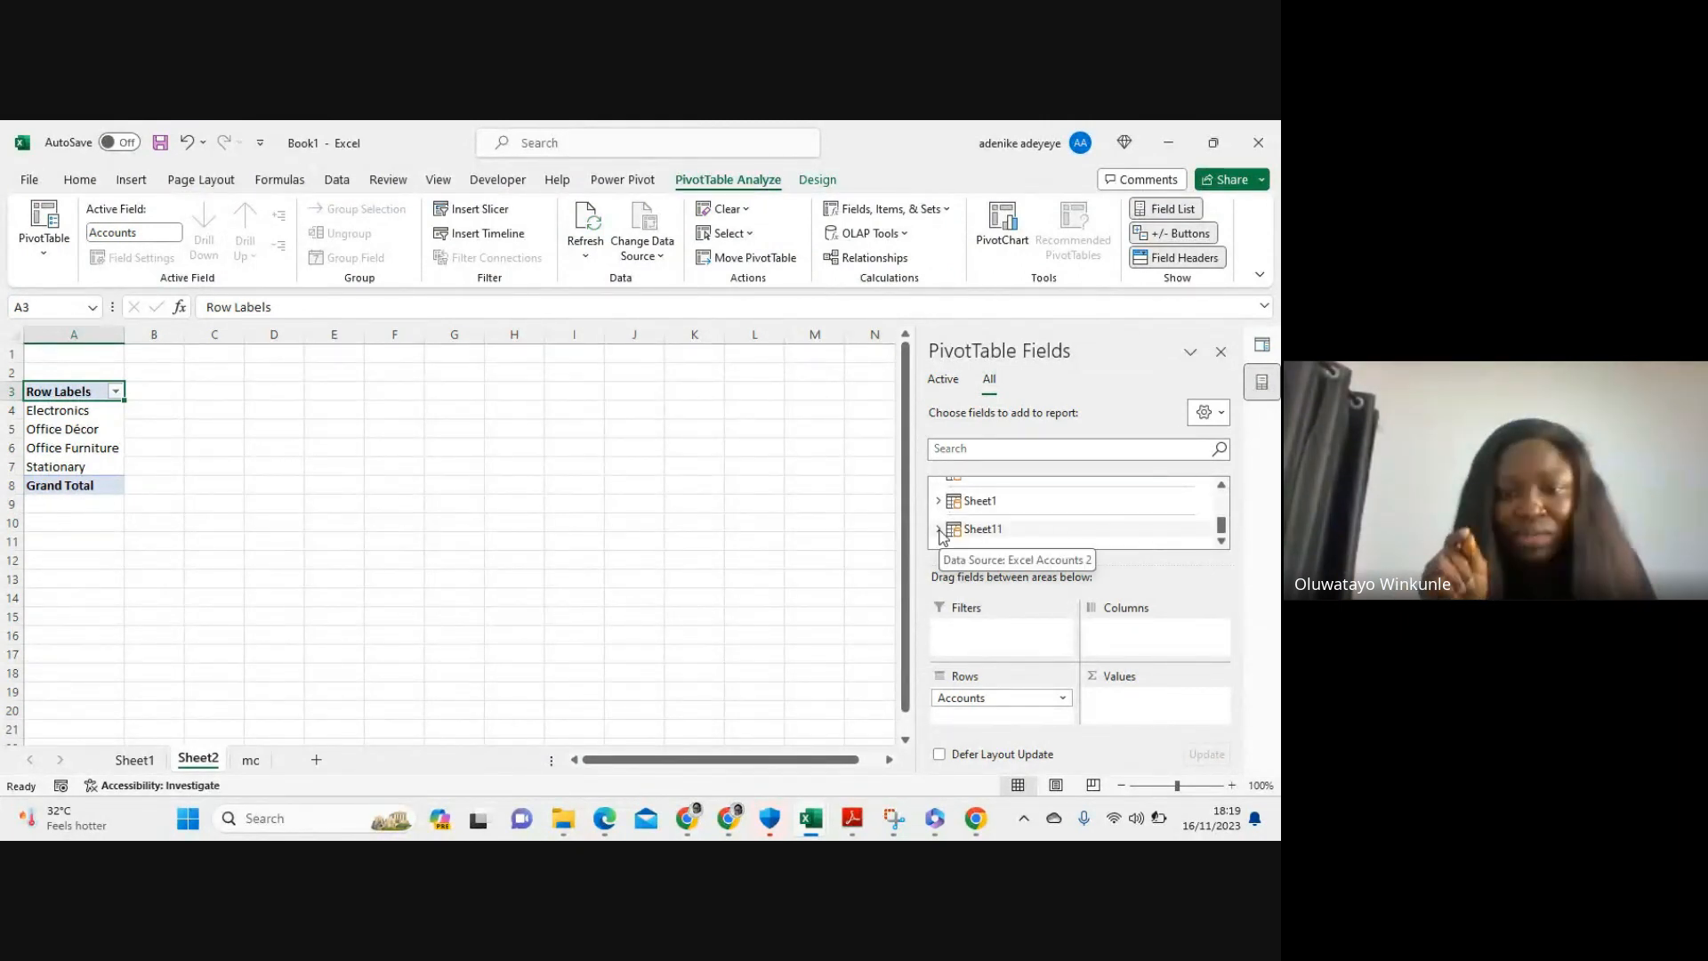
pyautogui.scroll(3, 948, 529)
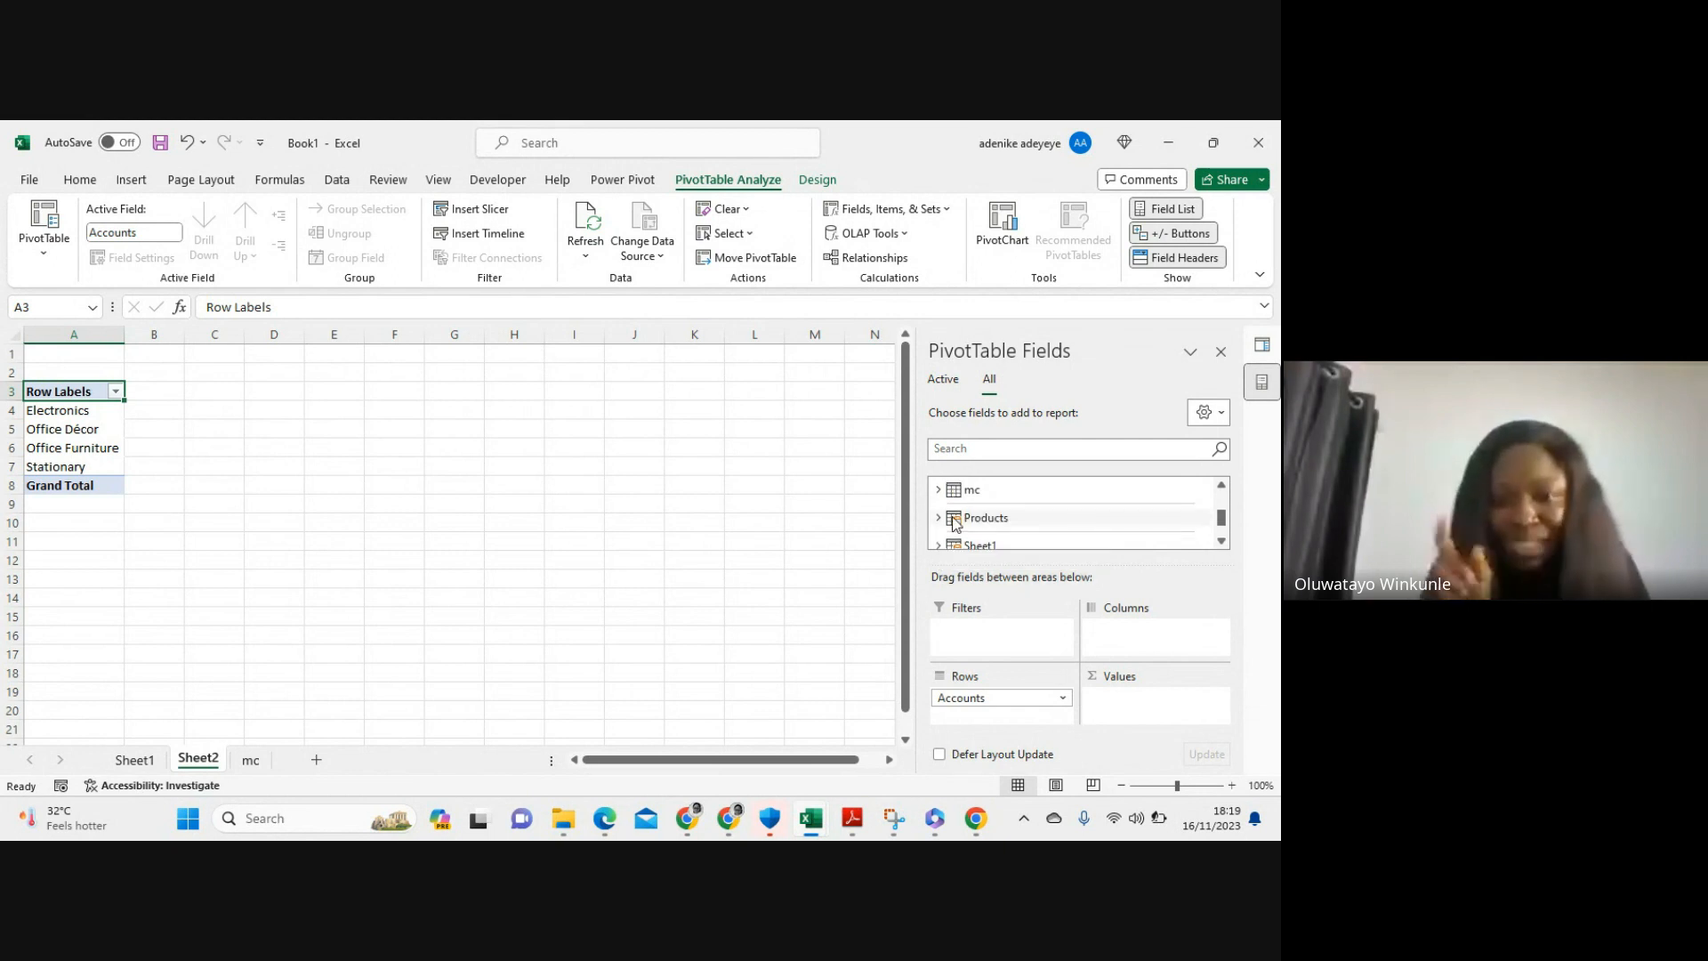
pyautogui.scroll(-1, 953, 524)
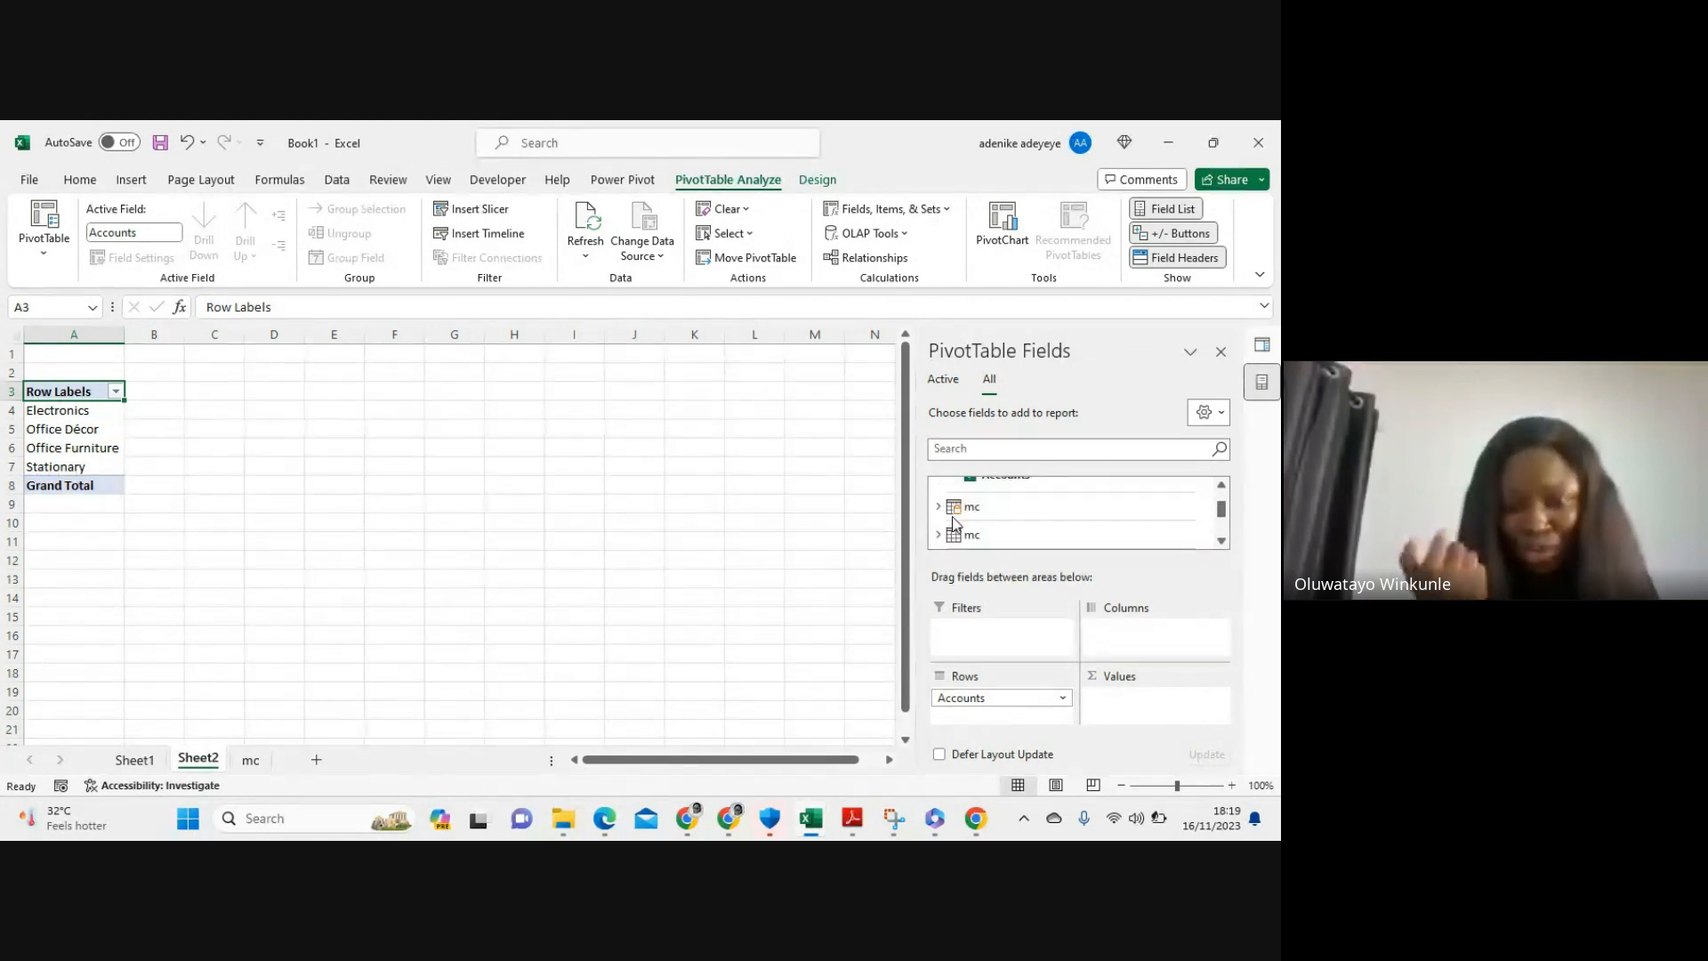
pyautogui.click(940, 508)
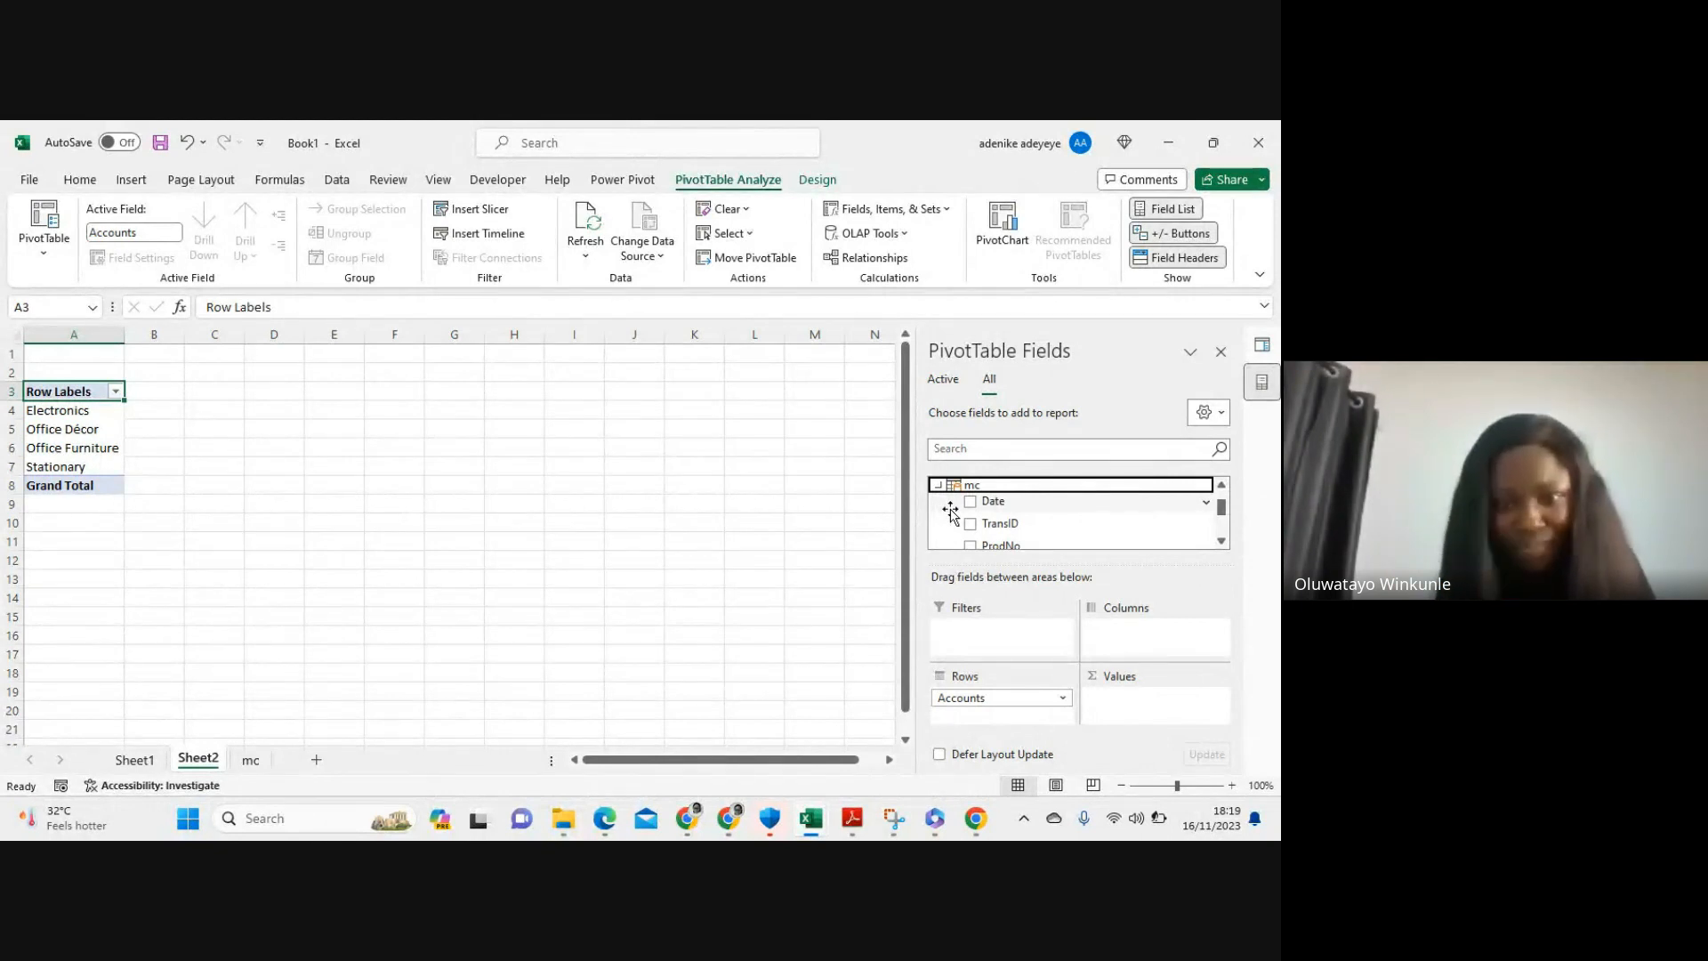
pyautogui.scroll(-4, 979, 511)
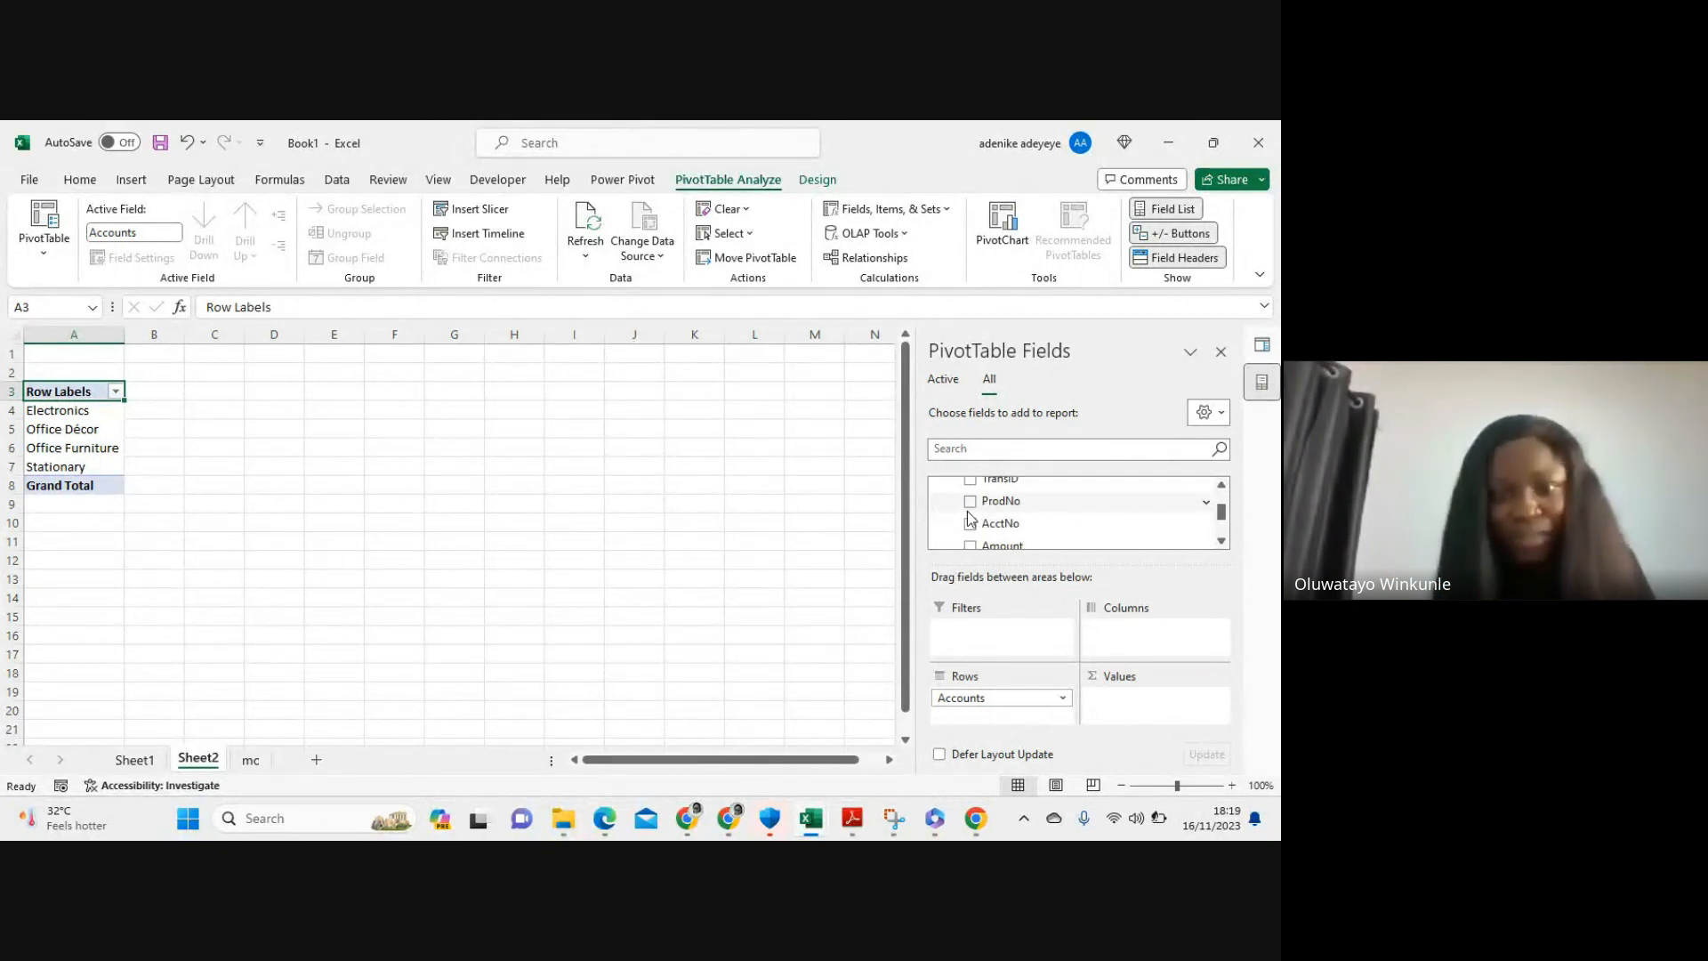
pyautogui.moveTo(1002, 507); pyautogui.dragTo(1138, 707)
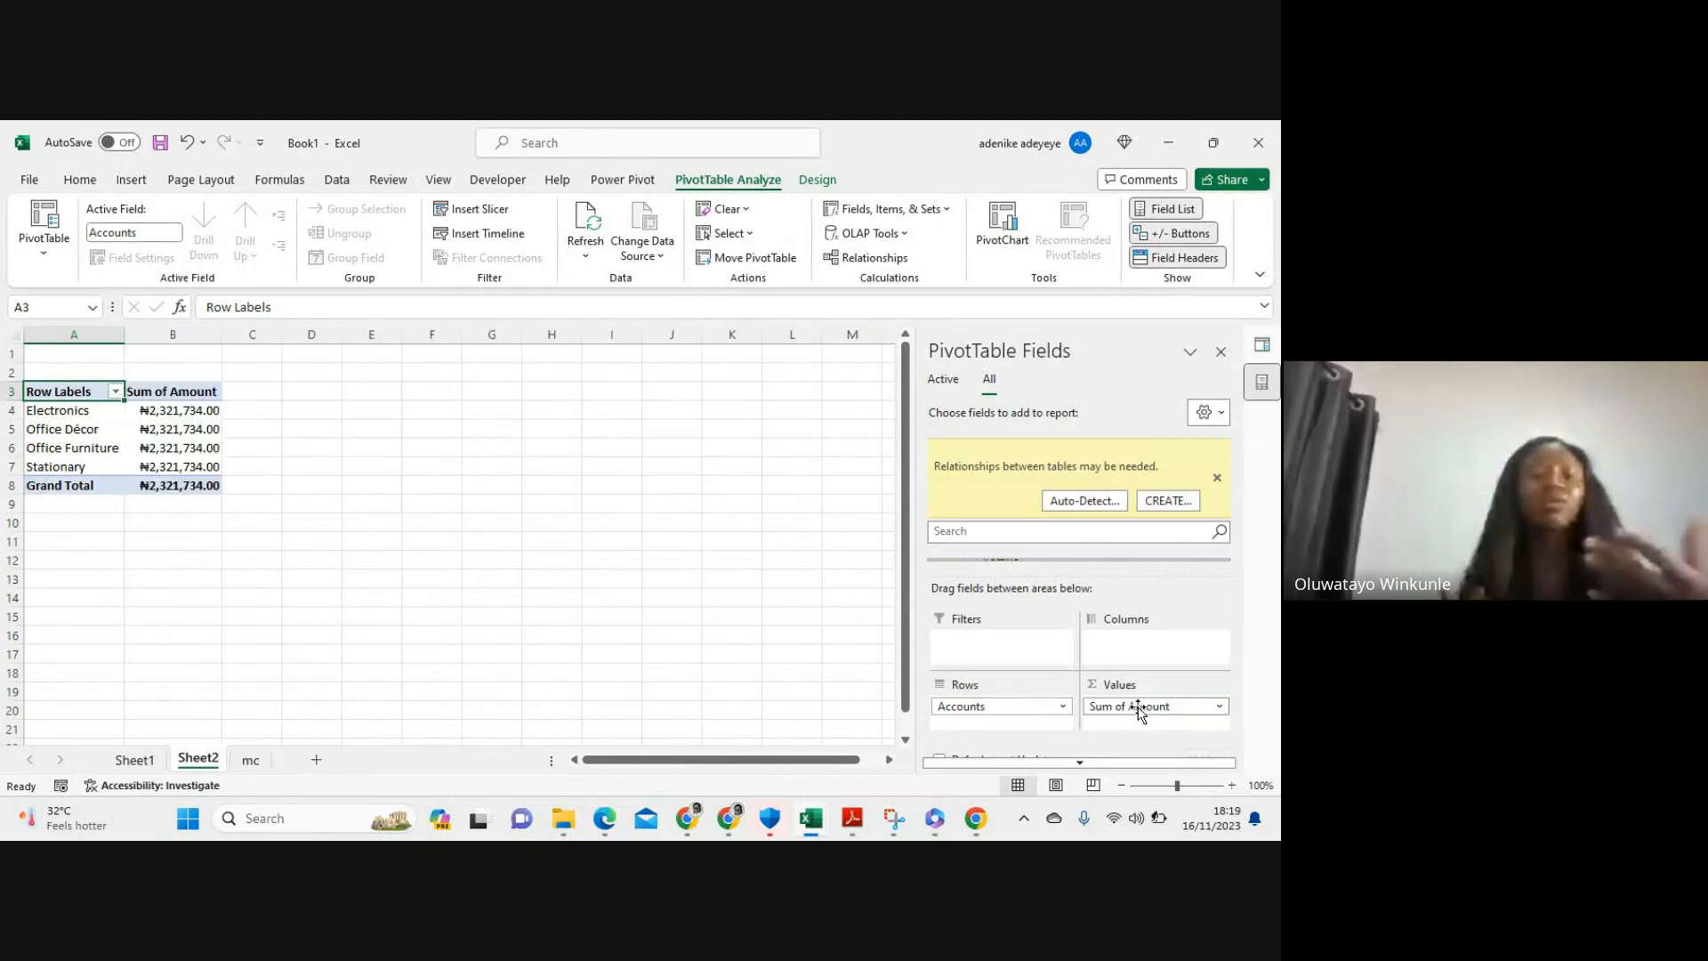
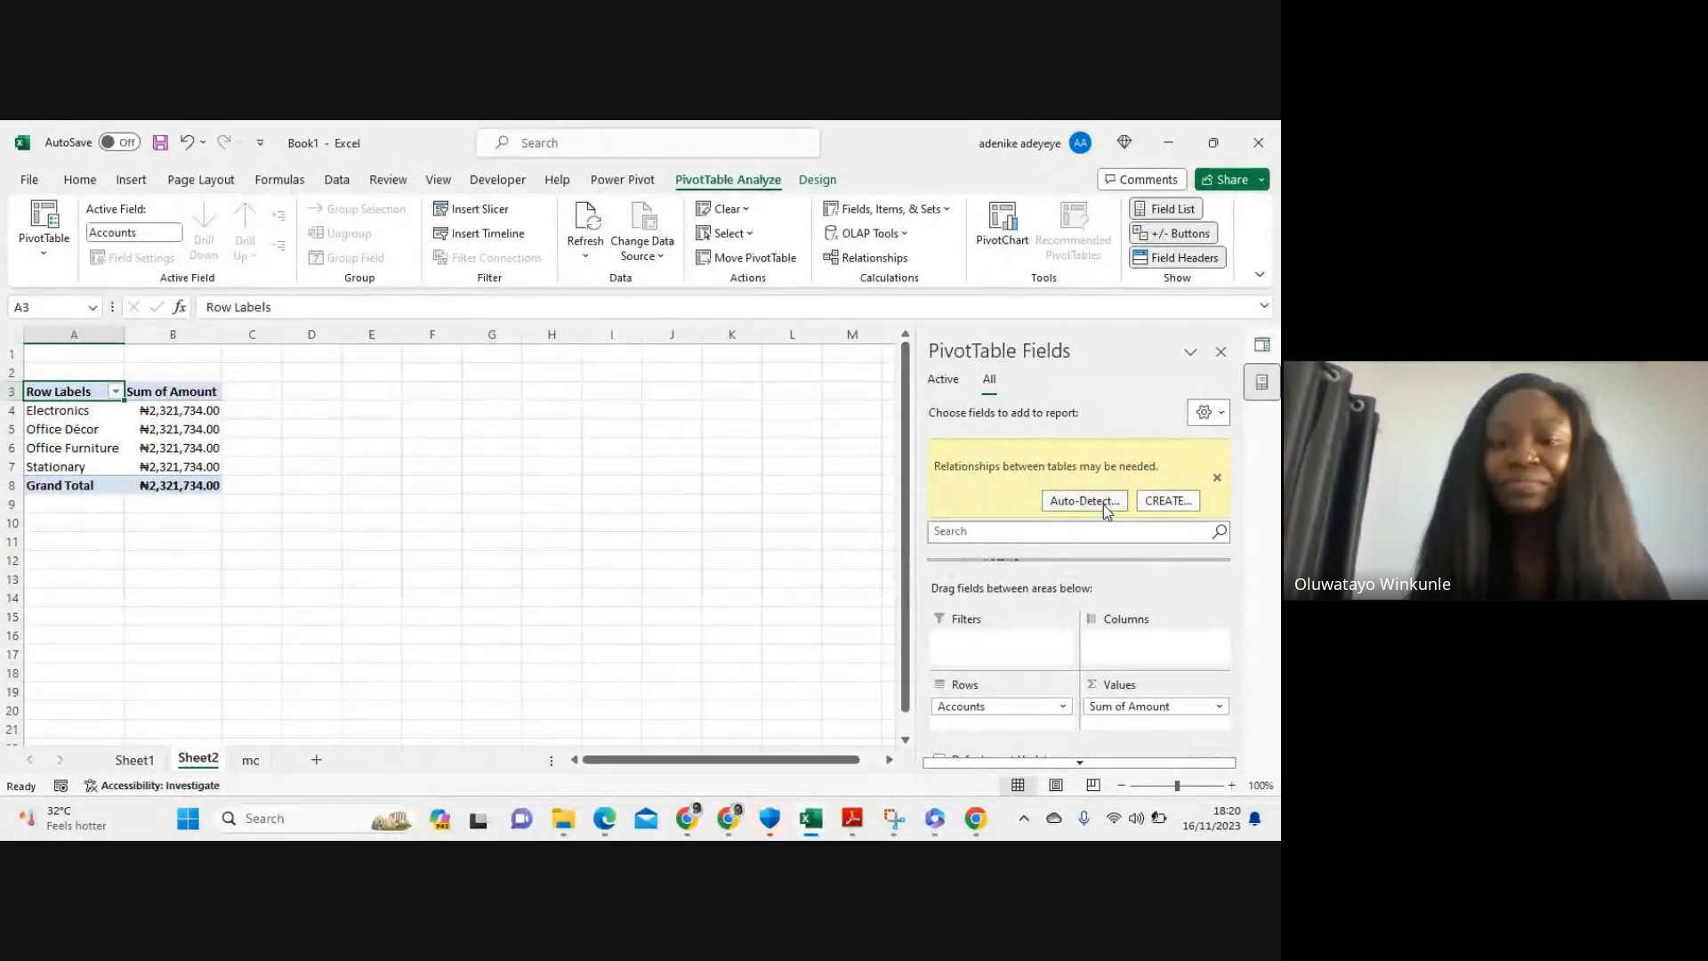
pyautogui.click(1153, 503)
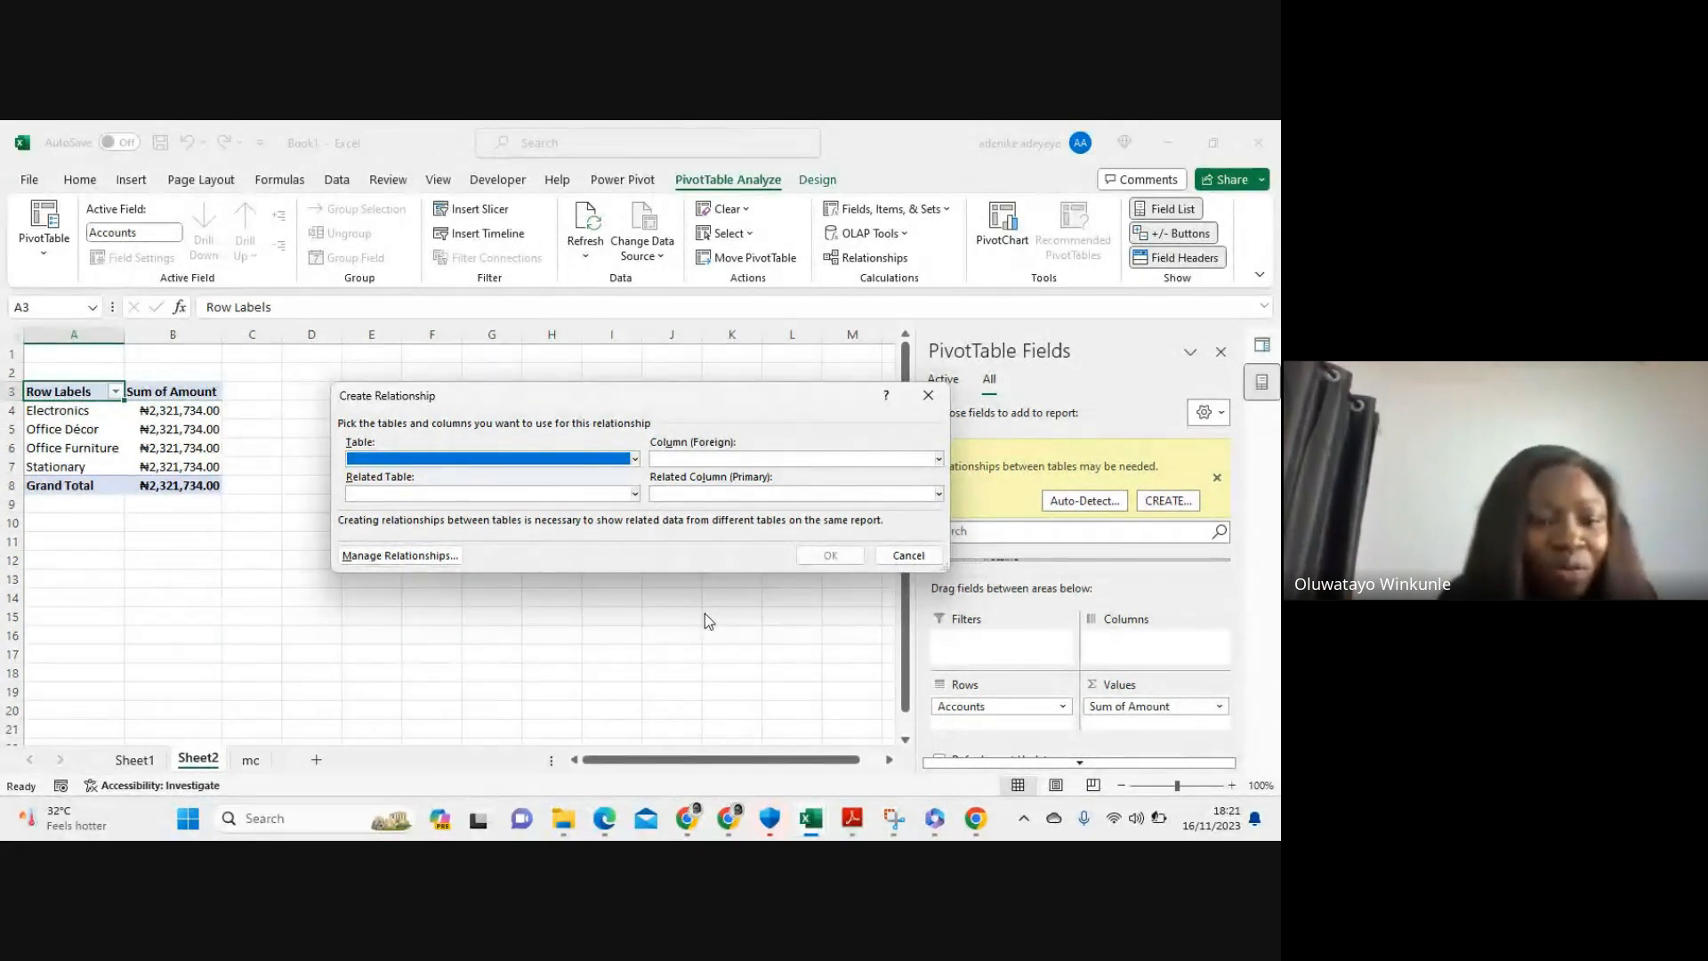
pyautogui.click(635, 459)
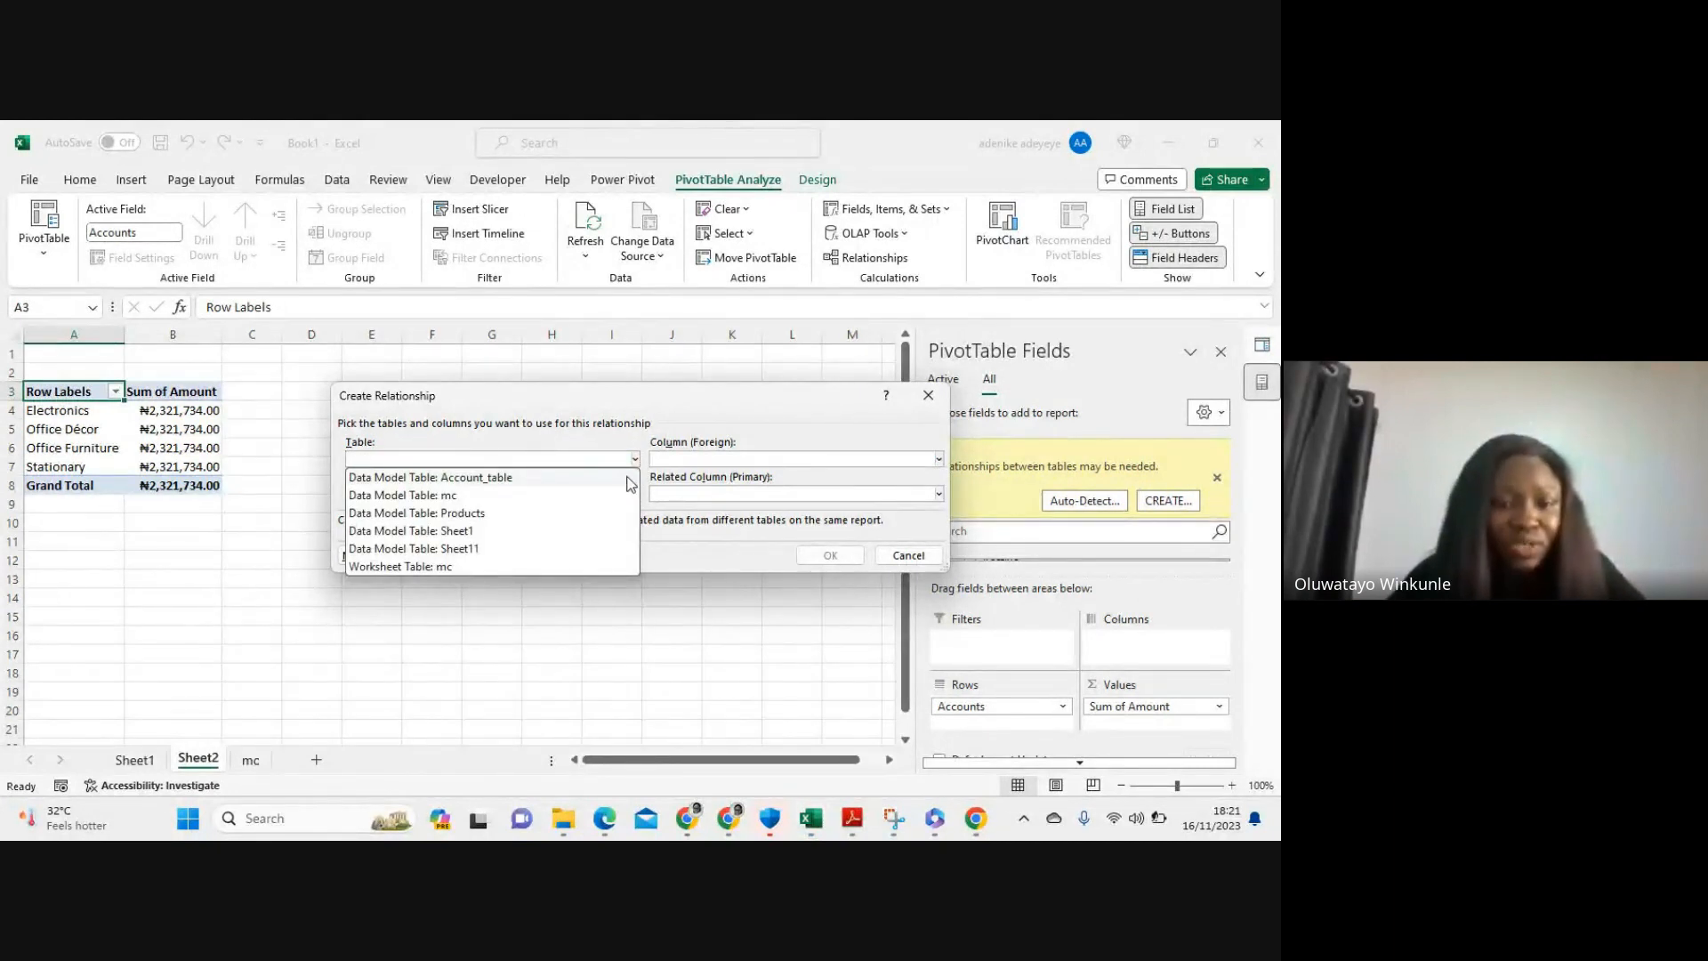
pyautogui.click(523, 497)
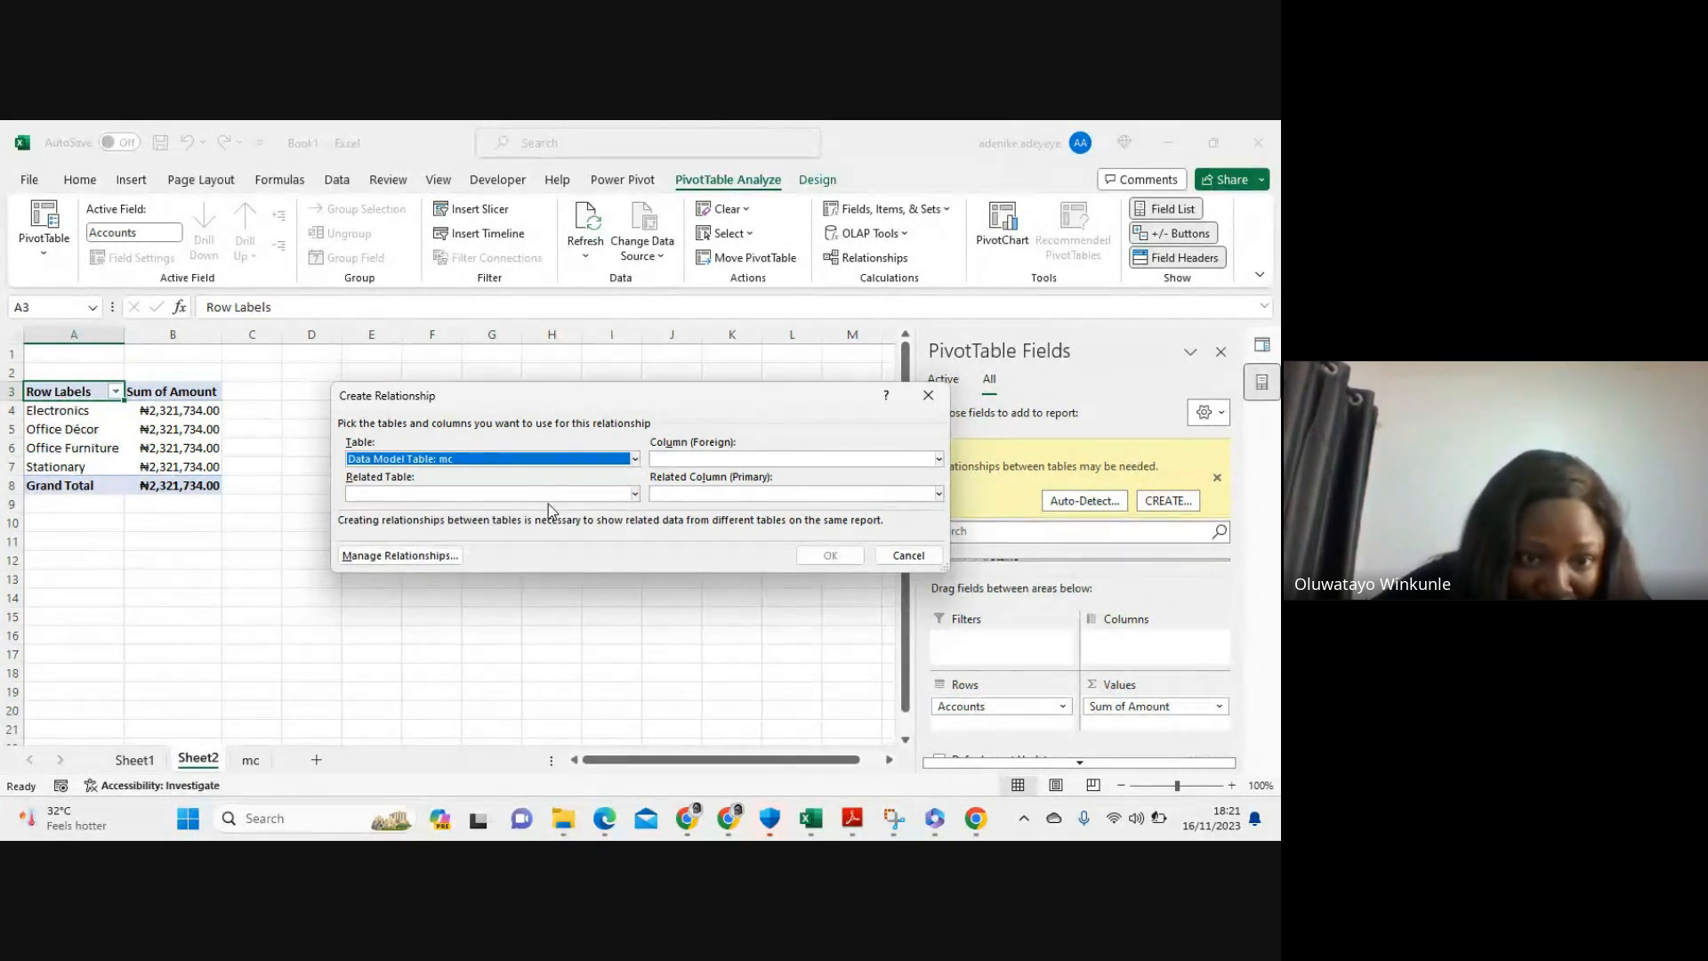
pyautogui.click(635, 459)
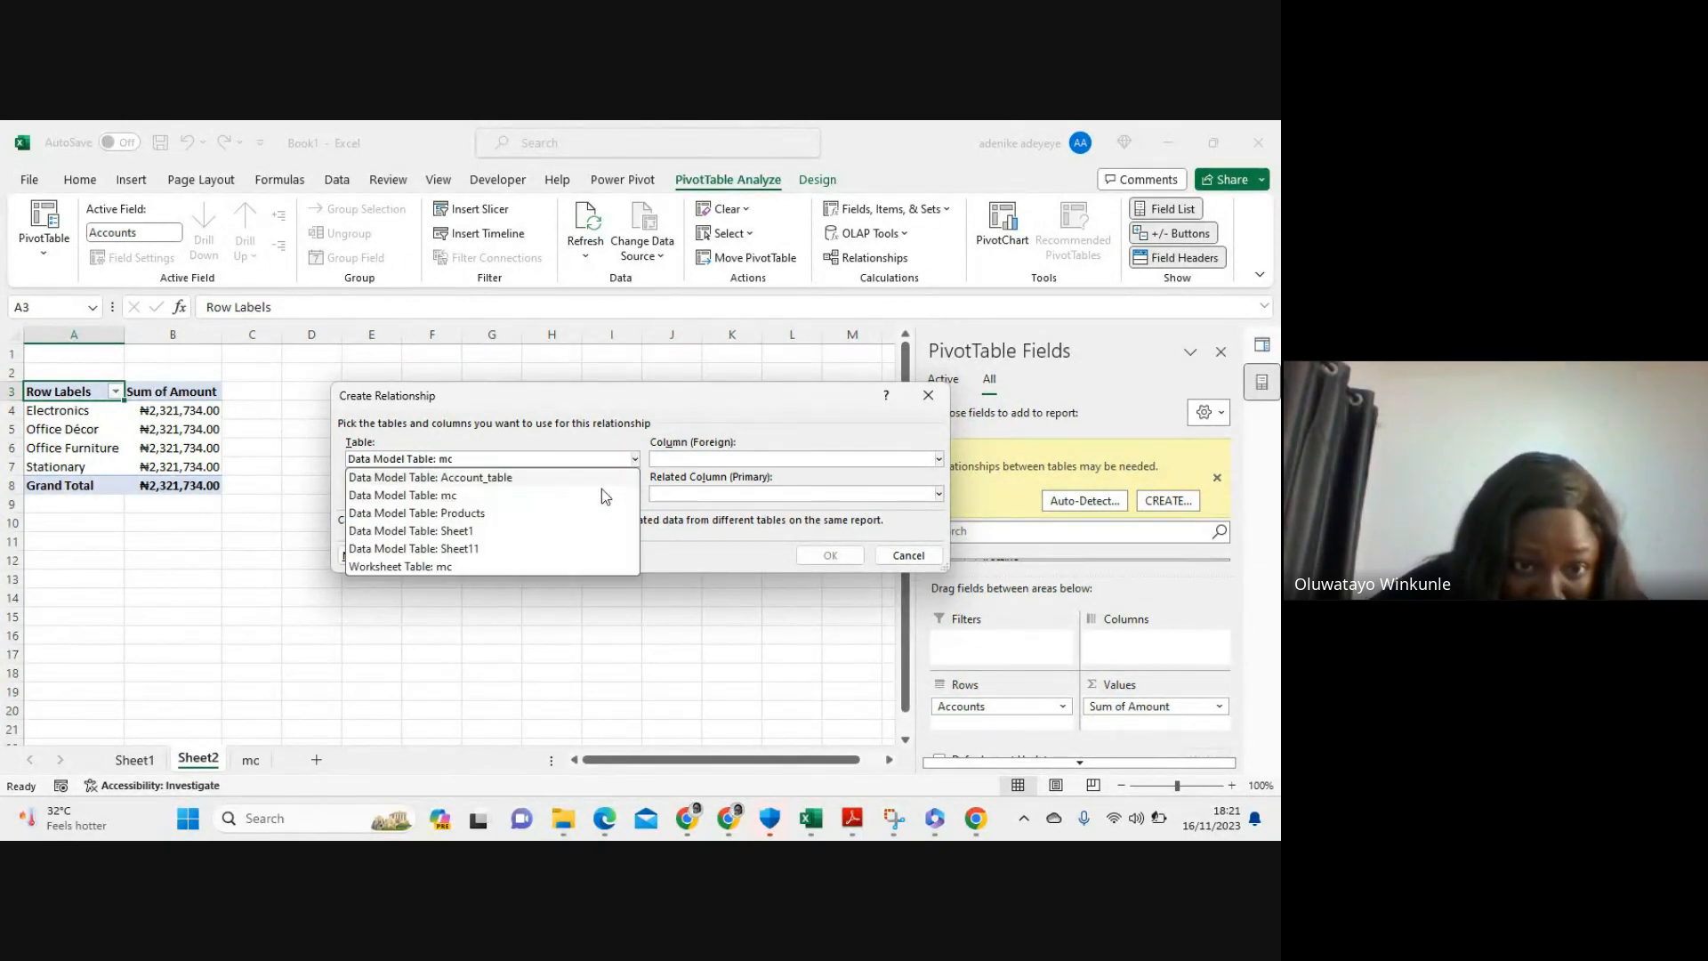
pyautogui.click(454, 497)
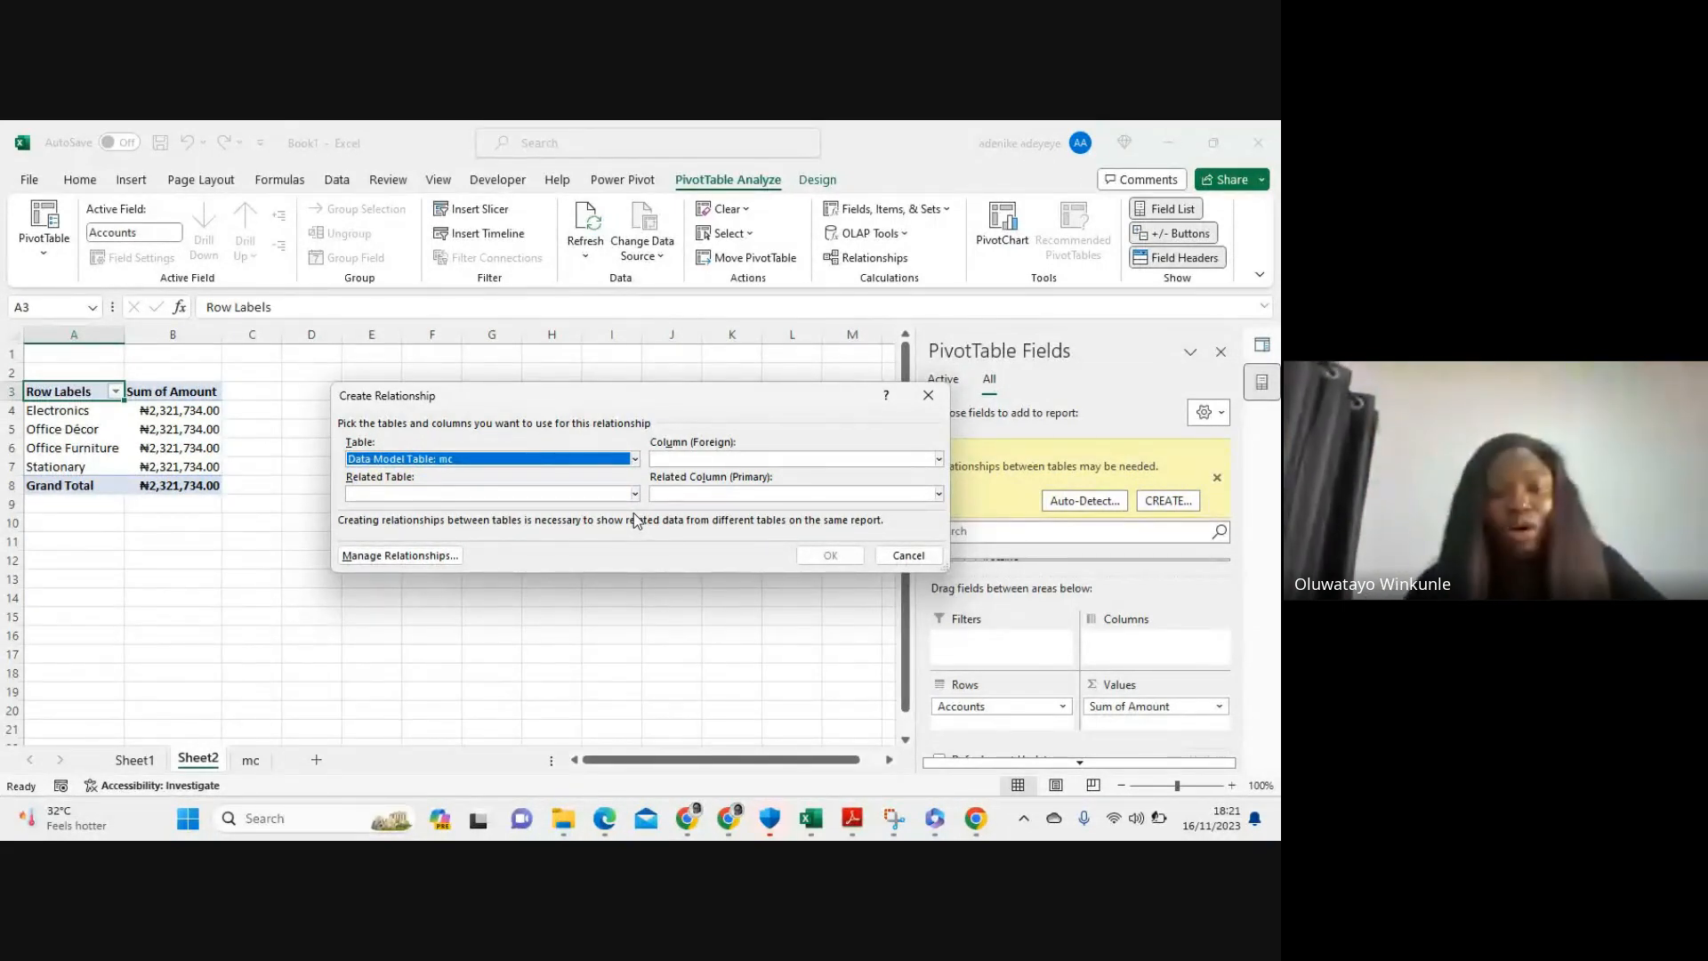
pyautogui.click(673, 457)
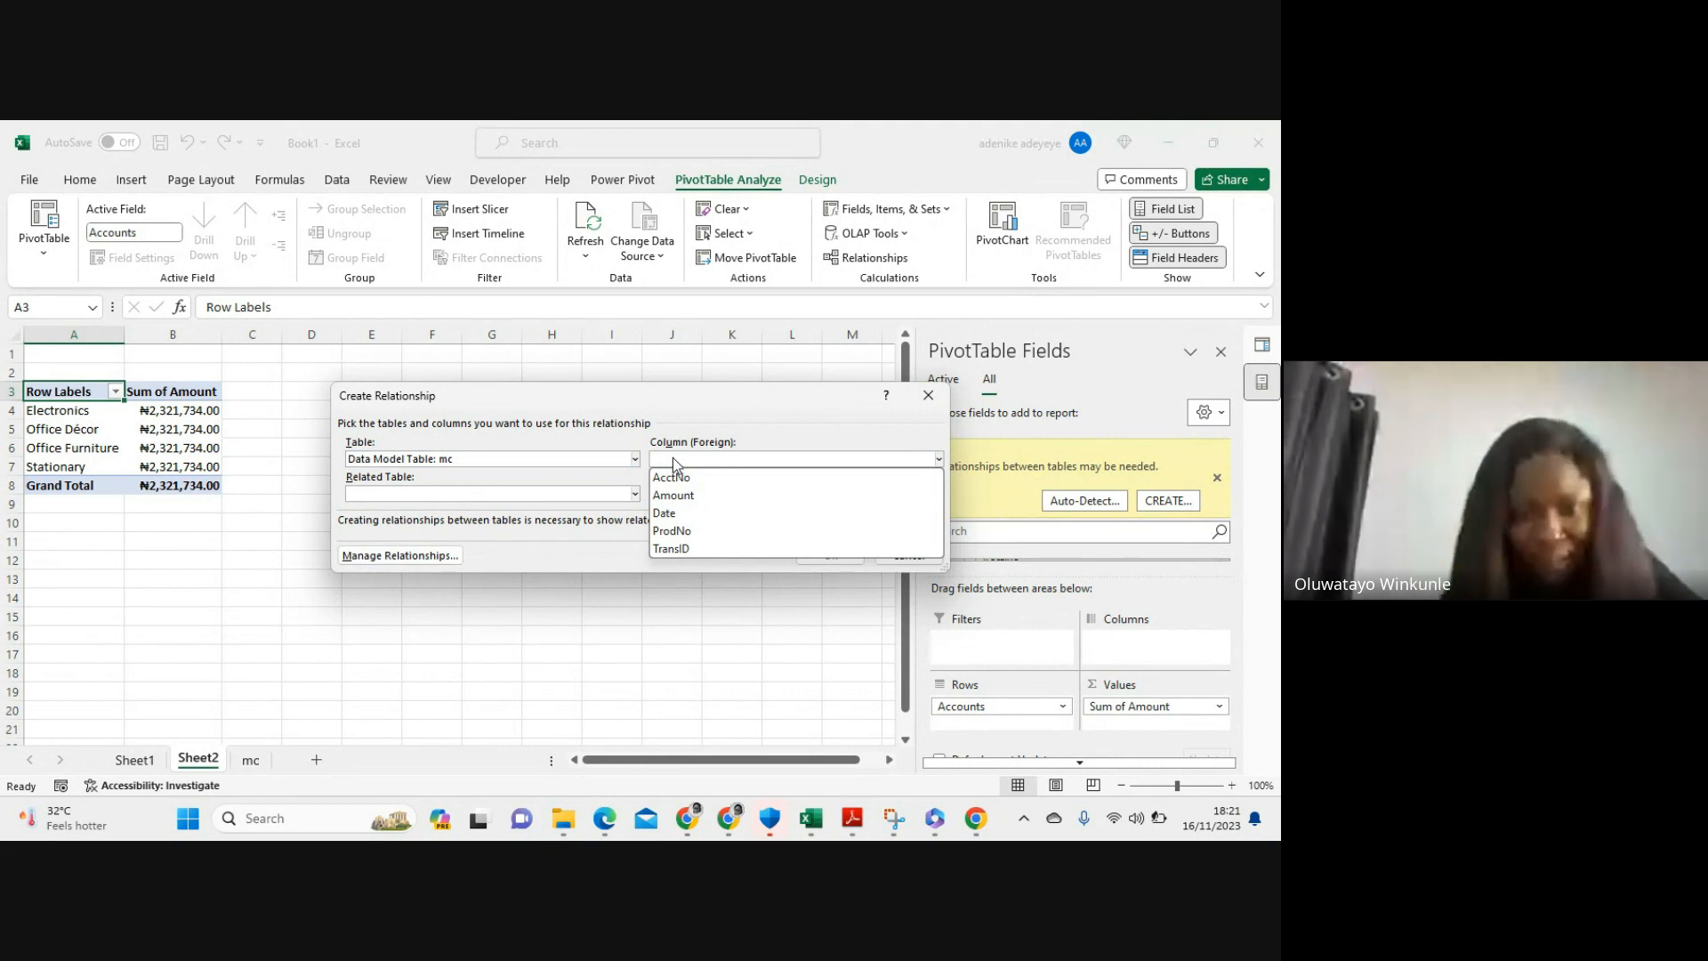
pyautogui.click(715, 481)
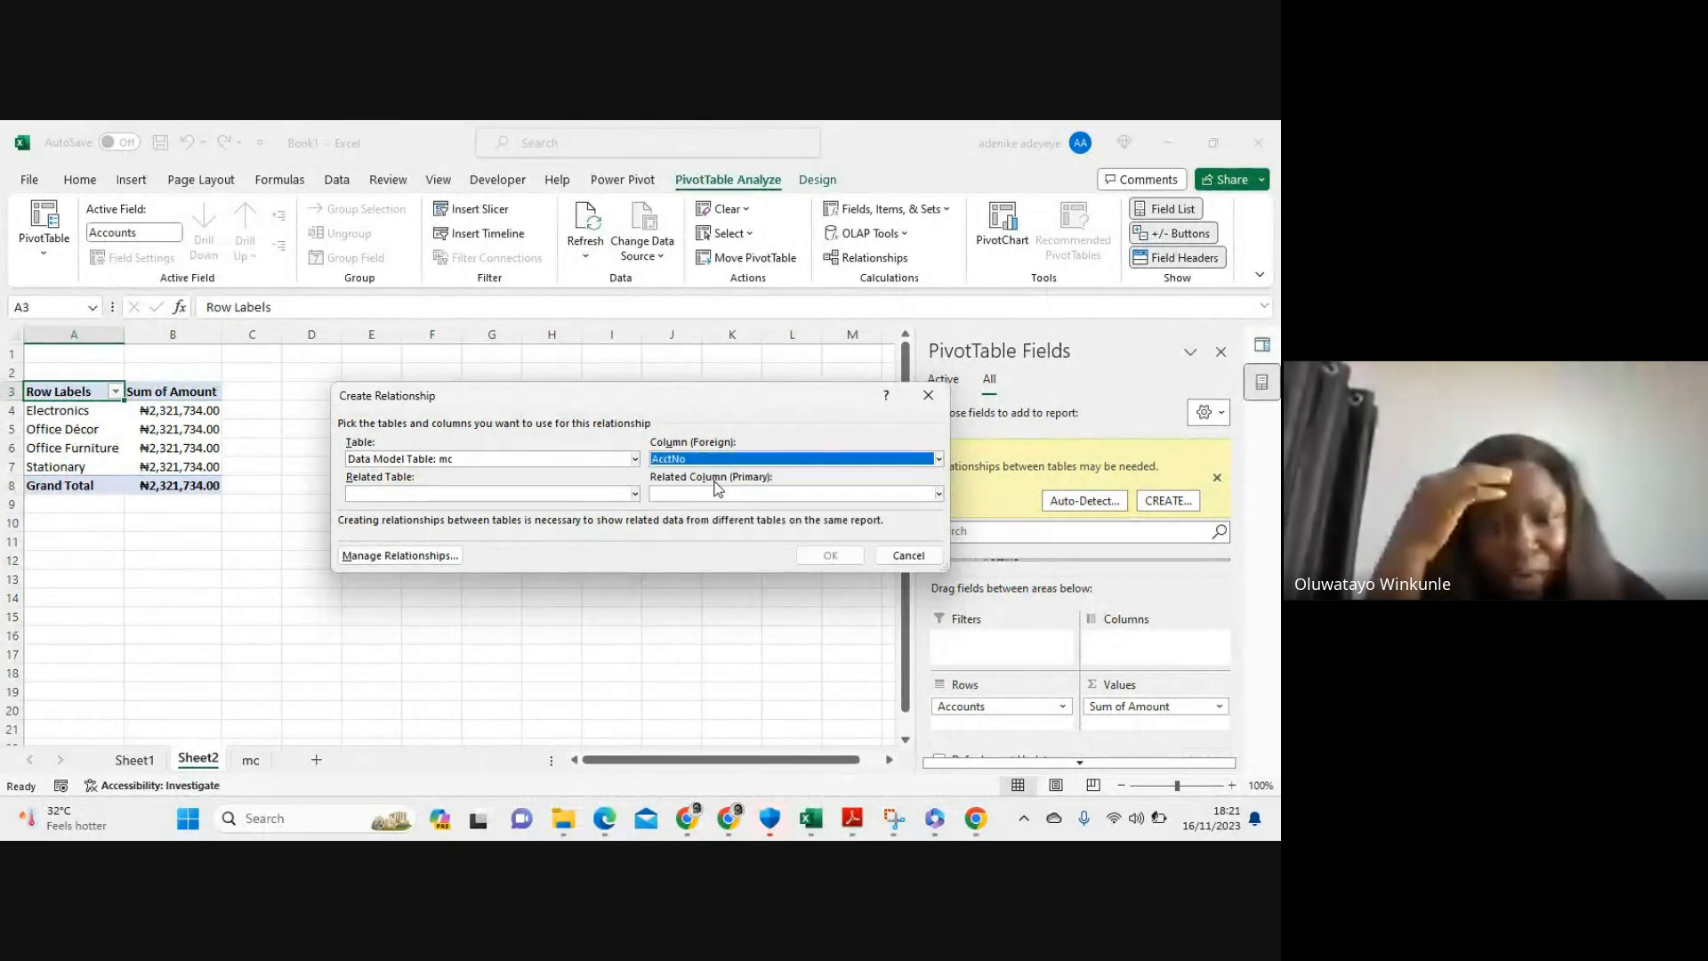
pyautogui.click(635, 494)
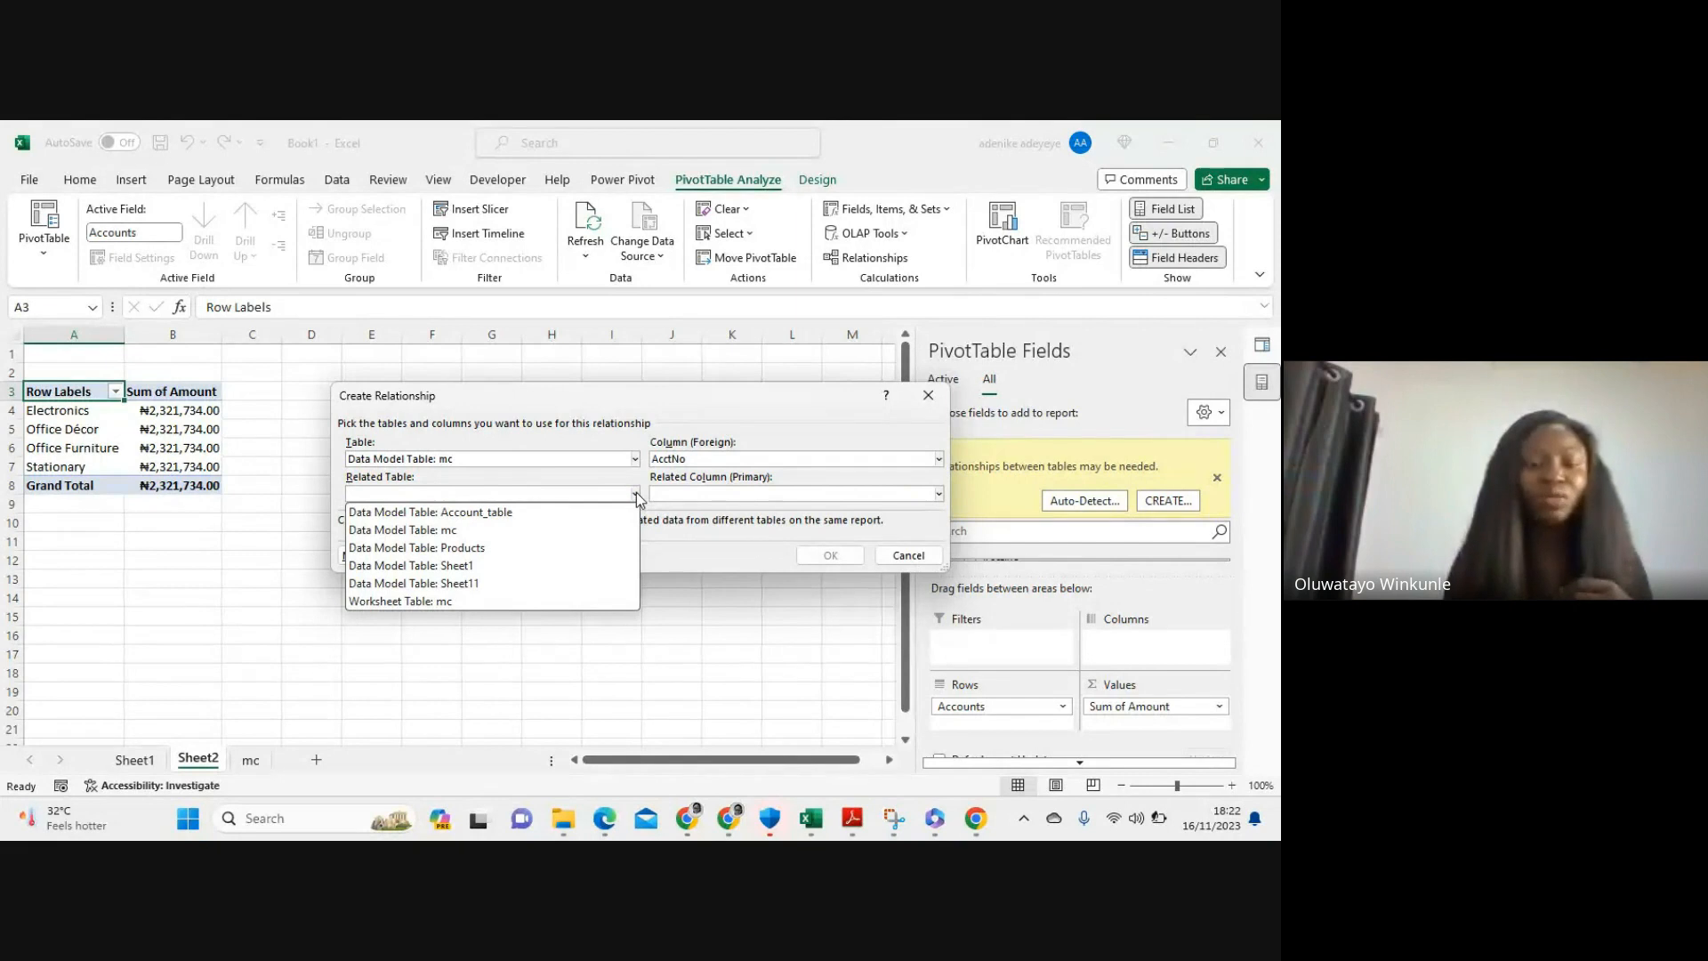
pyautogui.click(663, 544)
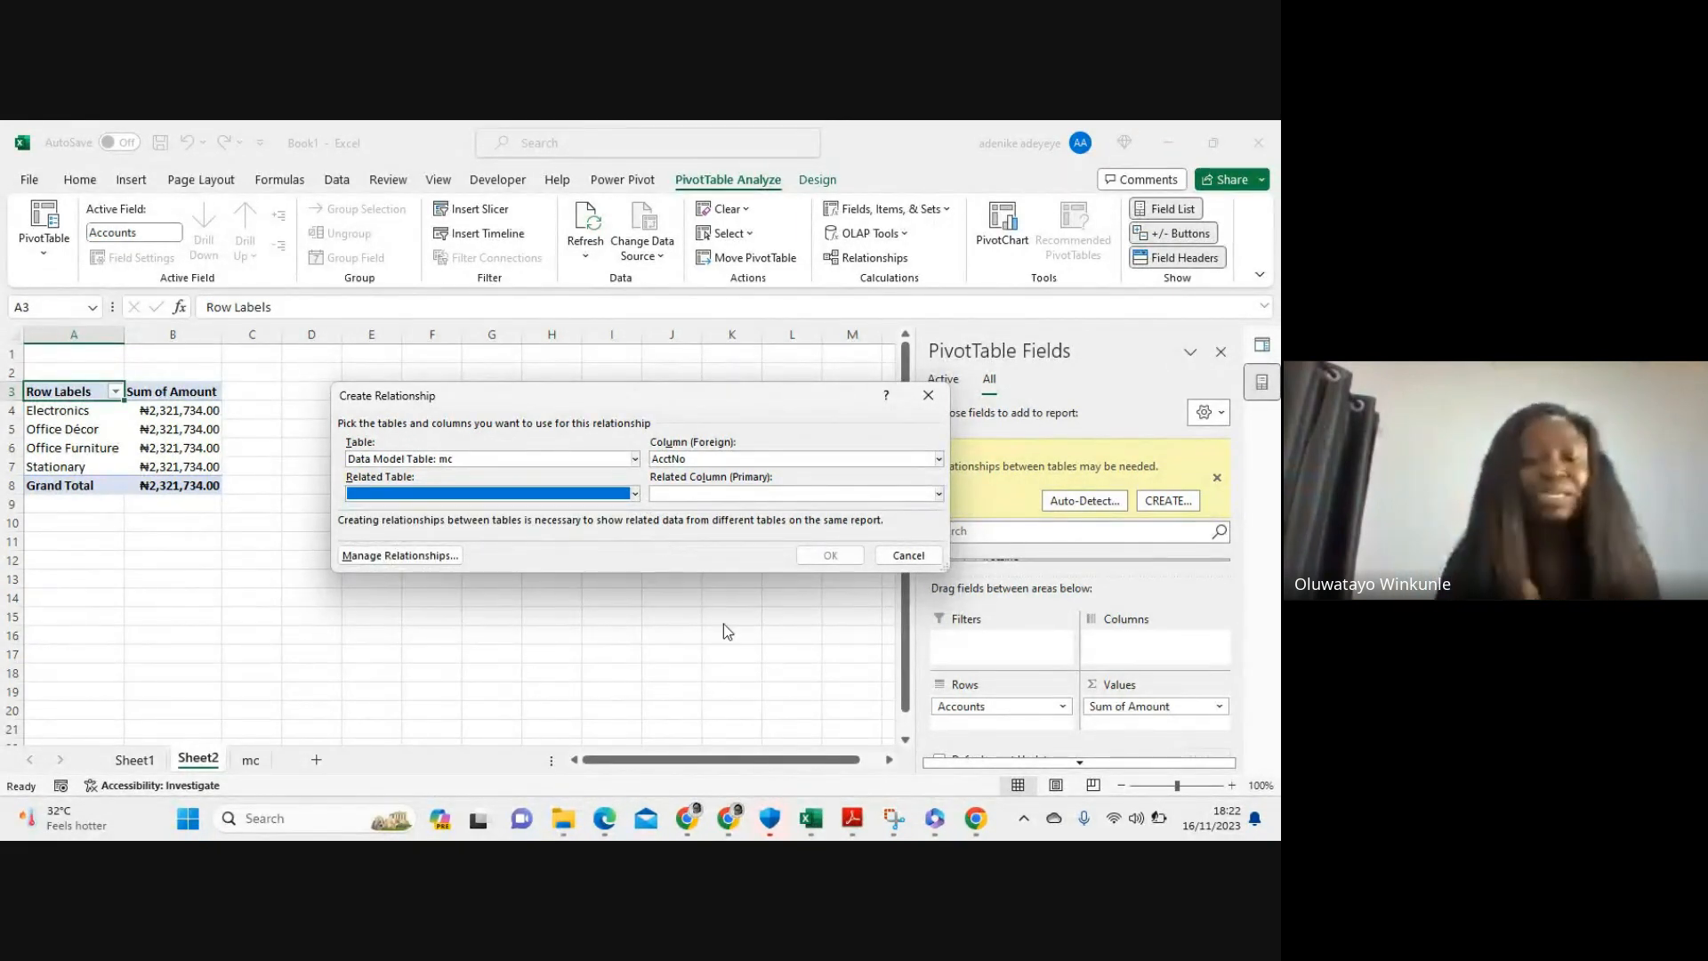
pyautogui.moveTo(813, 819)
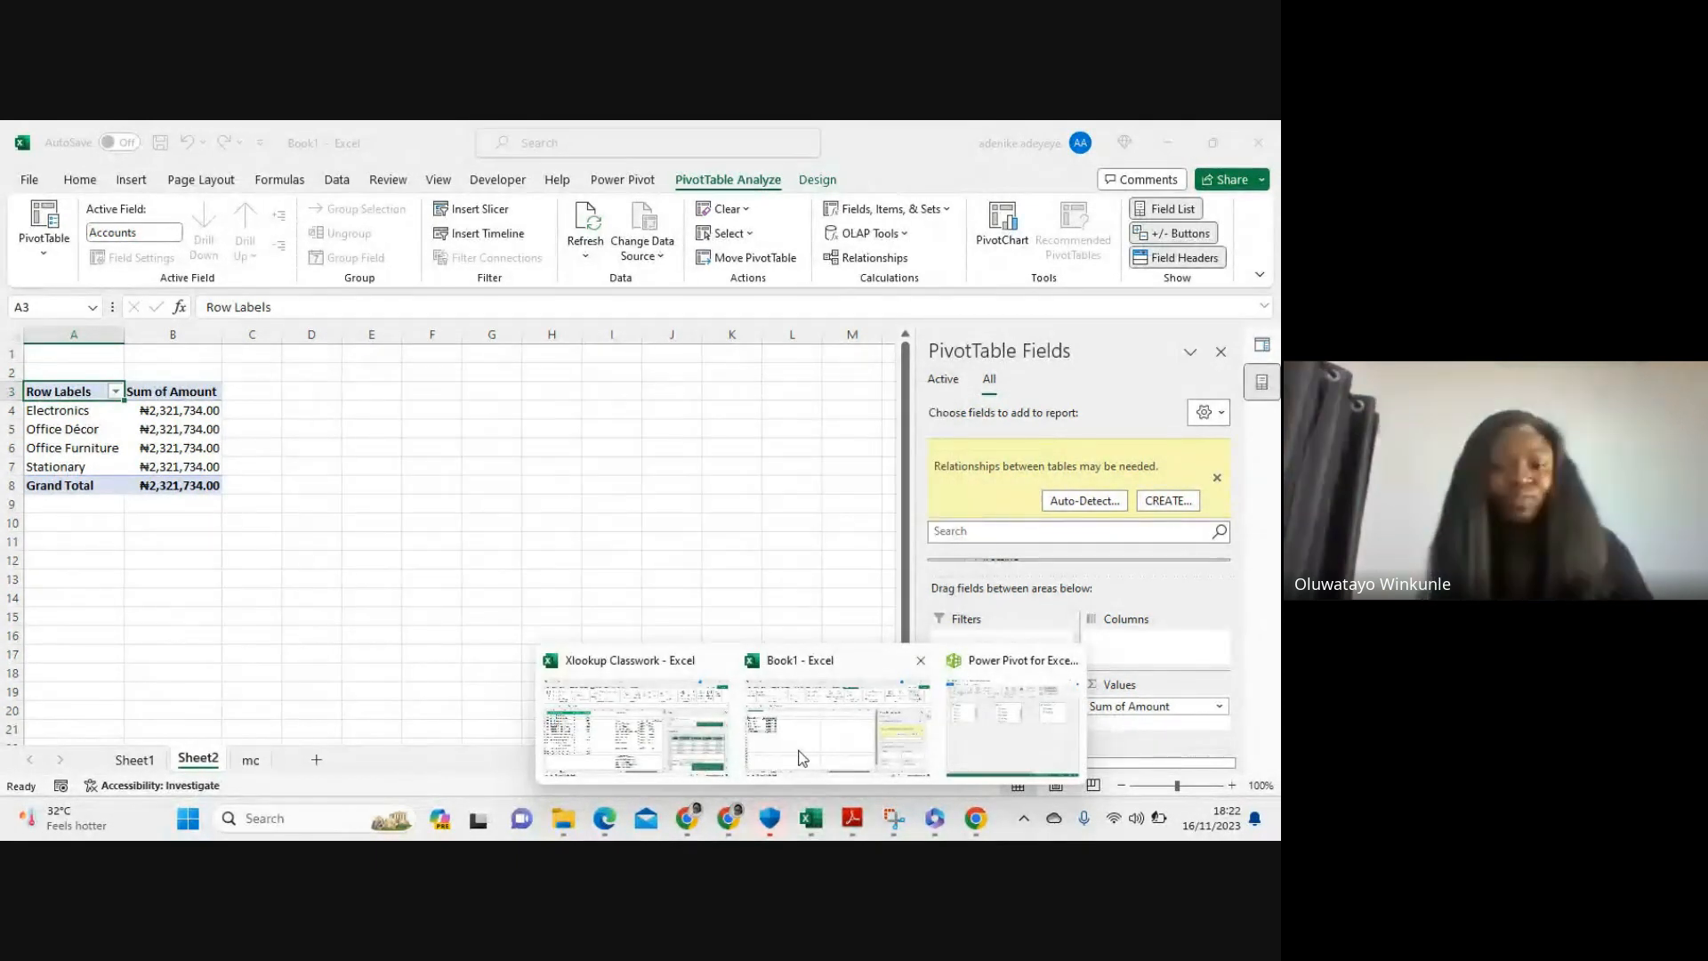
pyautogui.click(803, 758)
pyautogui.moveTo(806, 819)
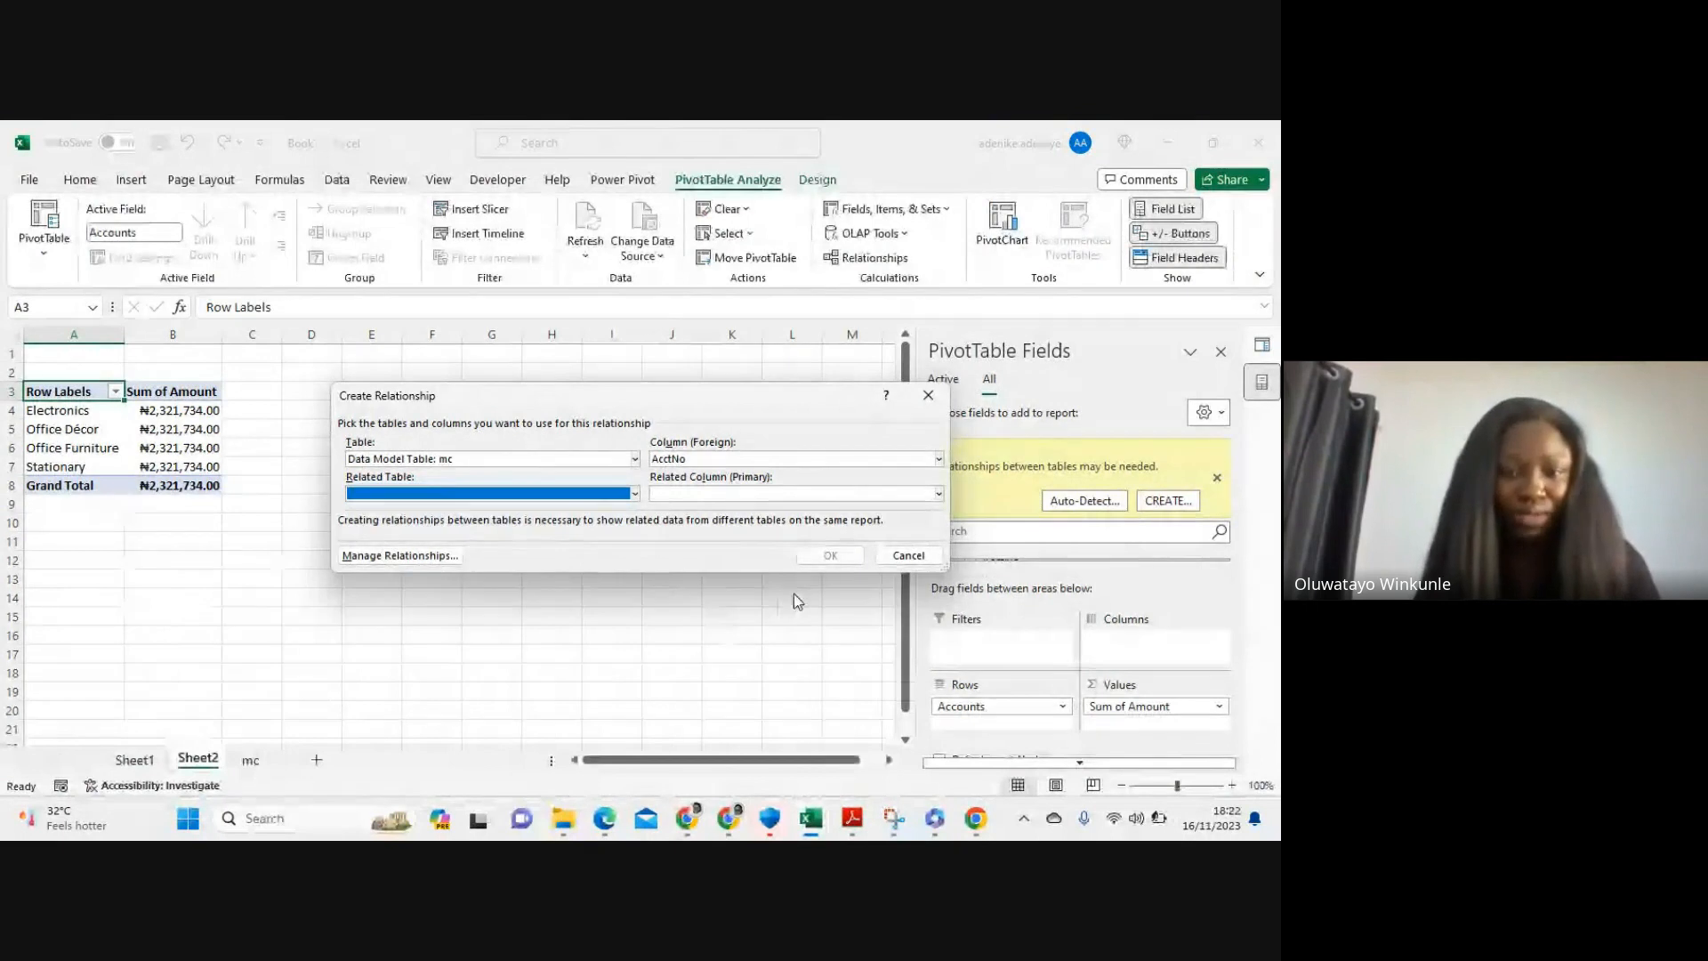
pyautogui.click(930, 394)
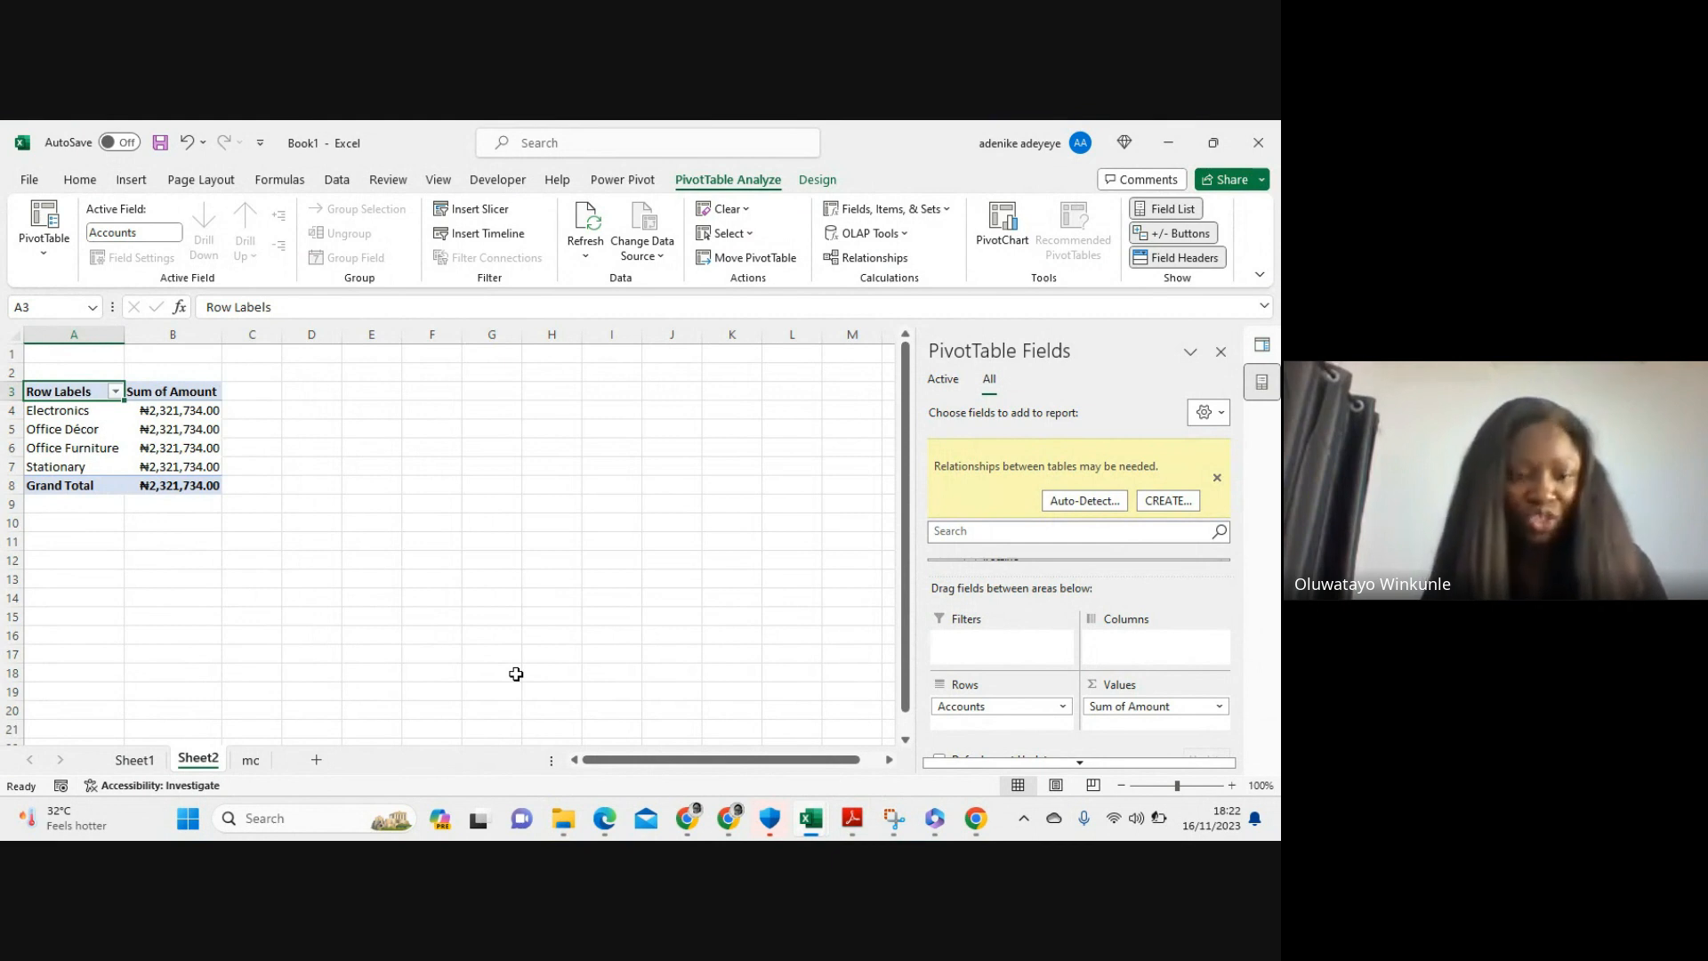
# Go to the mc worksheet and select the table's header row to examine its column names
pyautogui.click(251, 761)
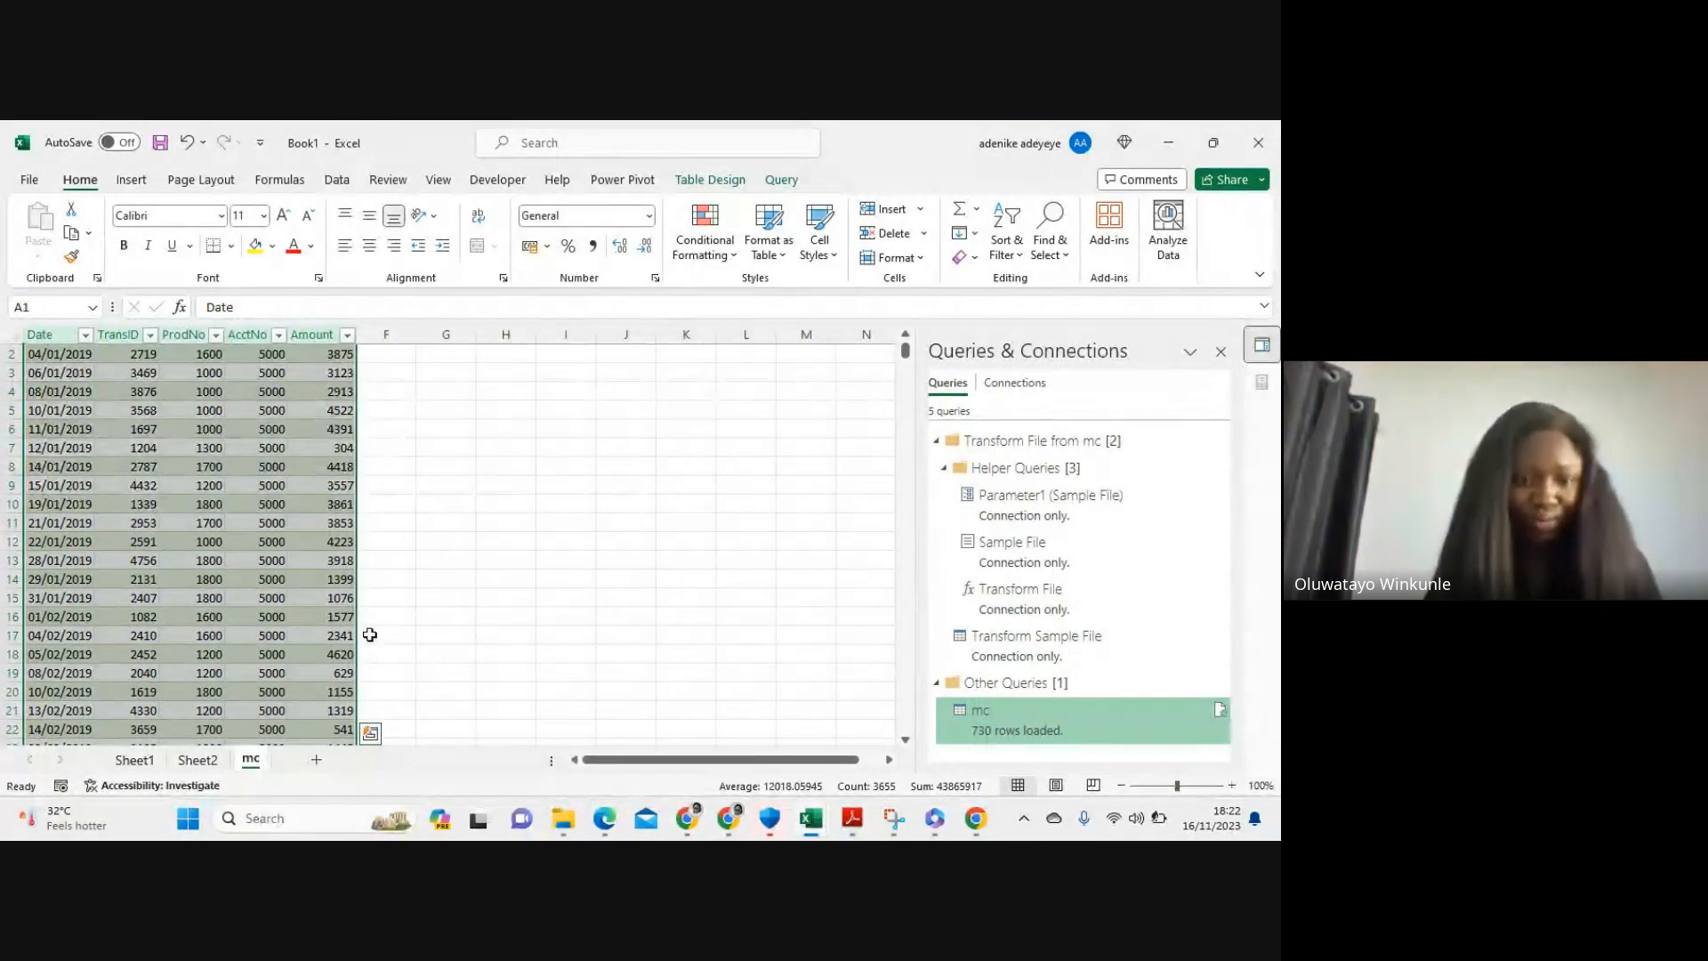
pyautogui.scroll(1, 370, 634)
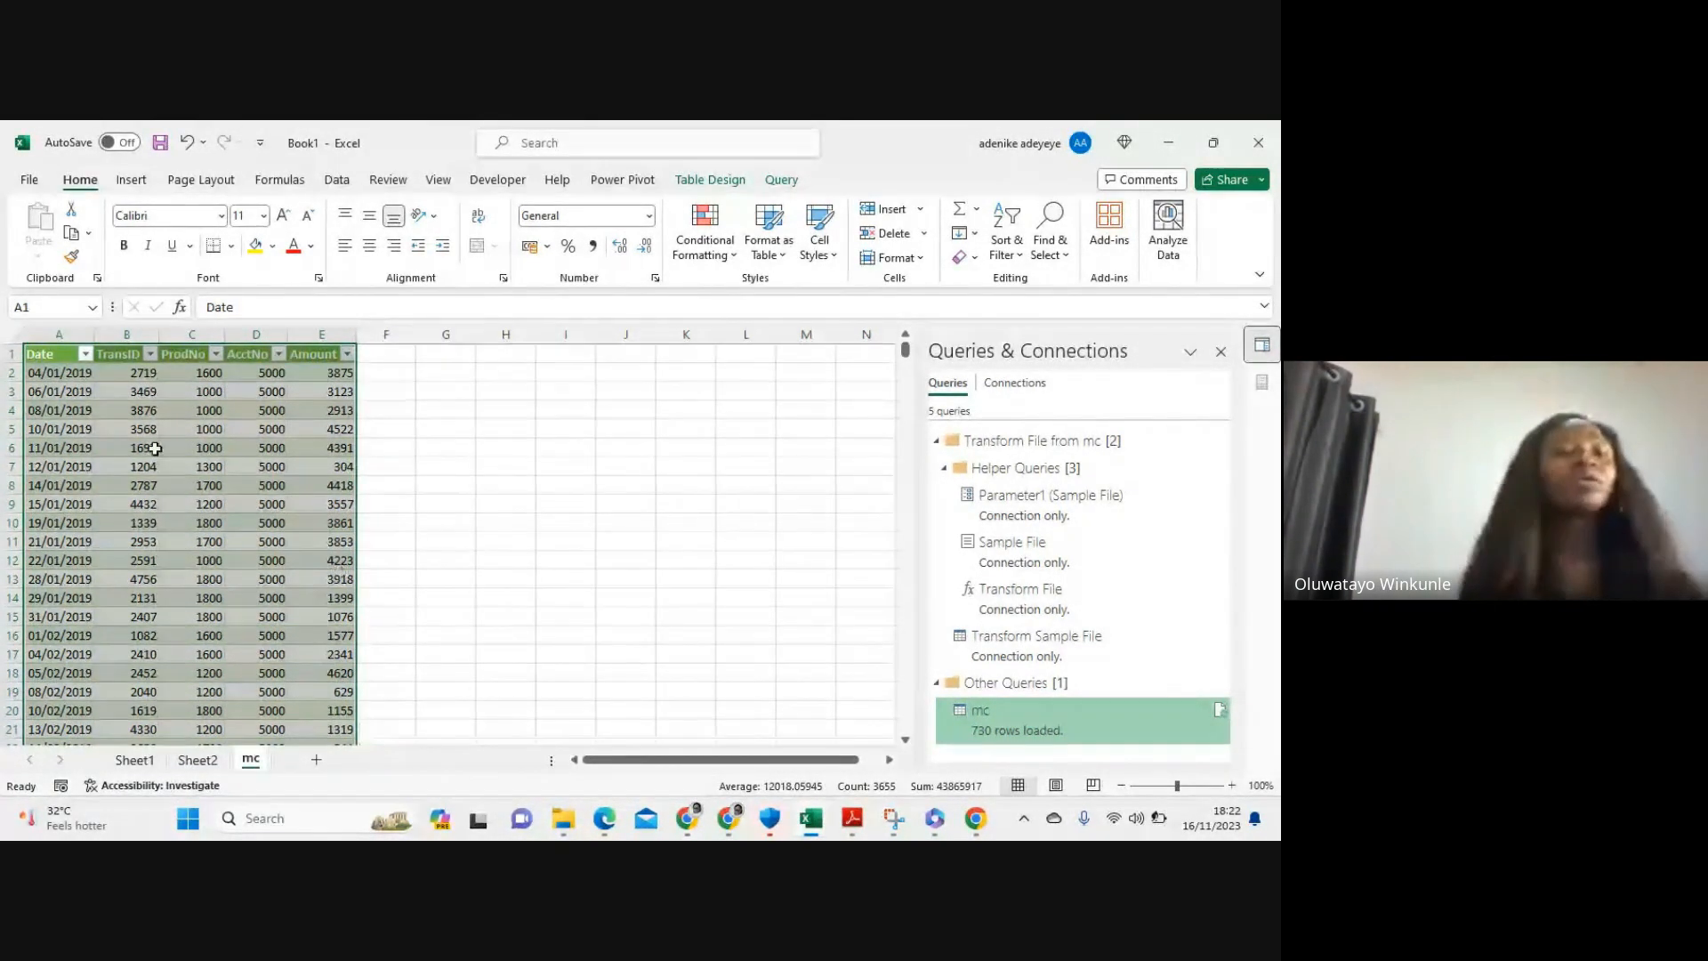
pyautogui.click(28, 354)
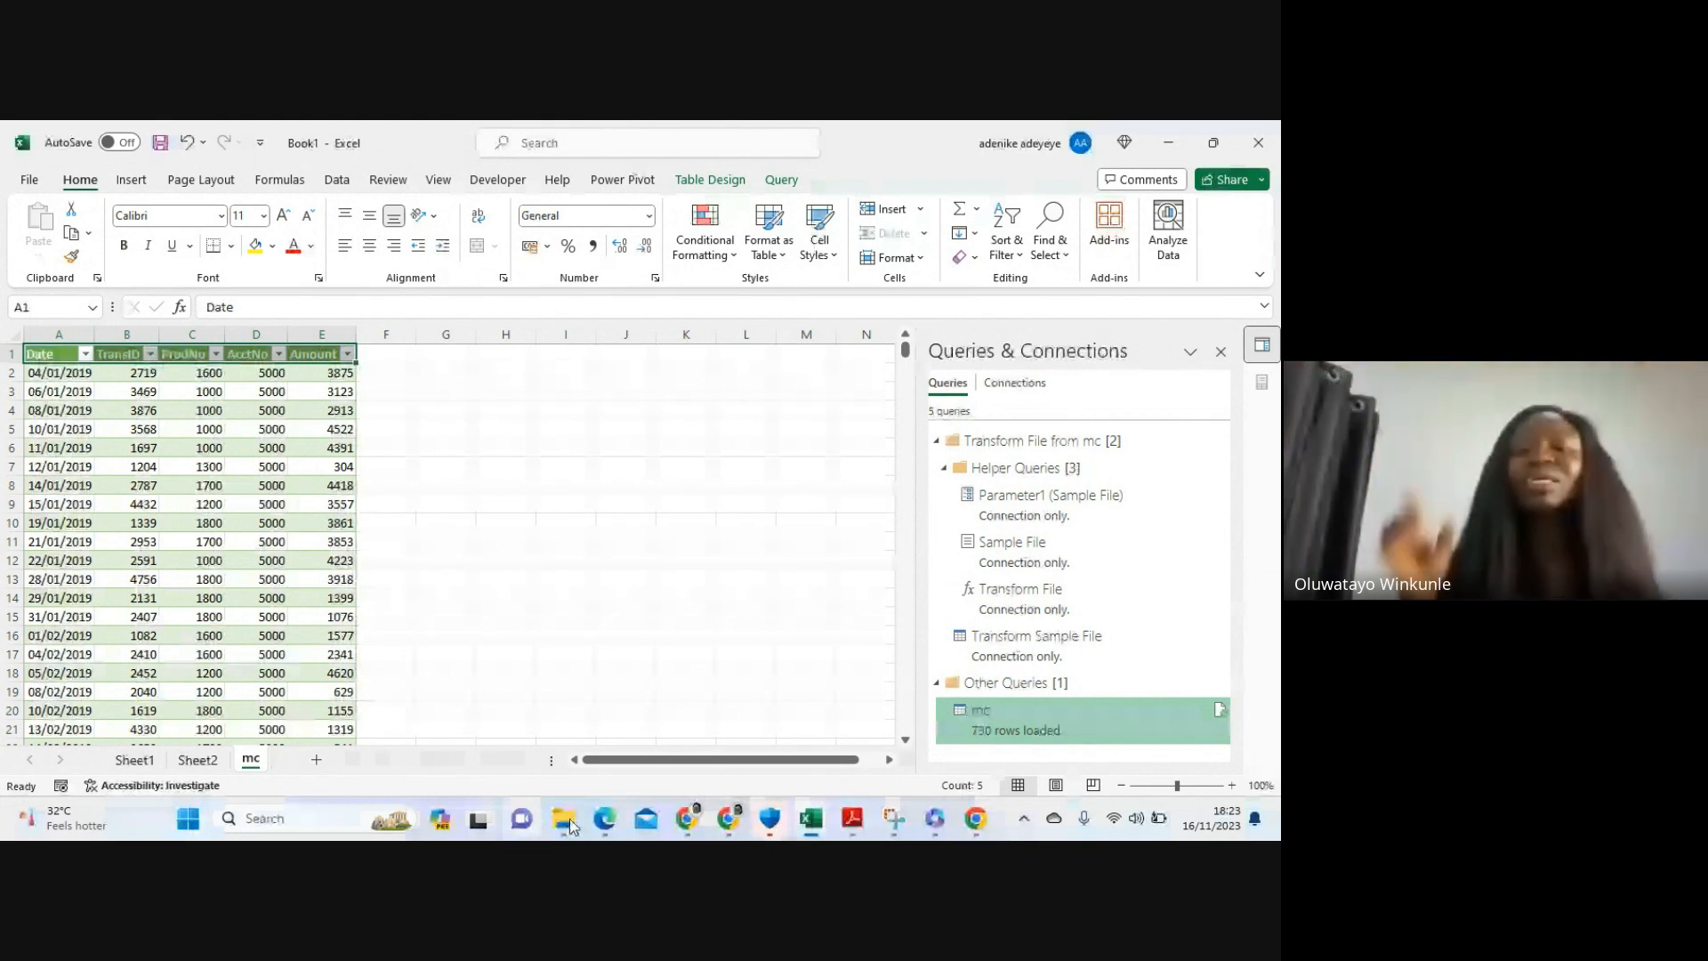
# Open the Accounts workbook from the Downloads folder and select its AcctNo column to examine the account keys
pyautogui.click(571, 828)
pyautogui.click(459, 744)
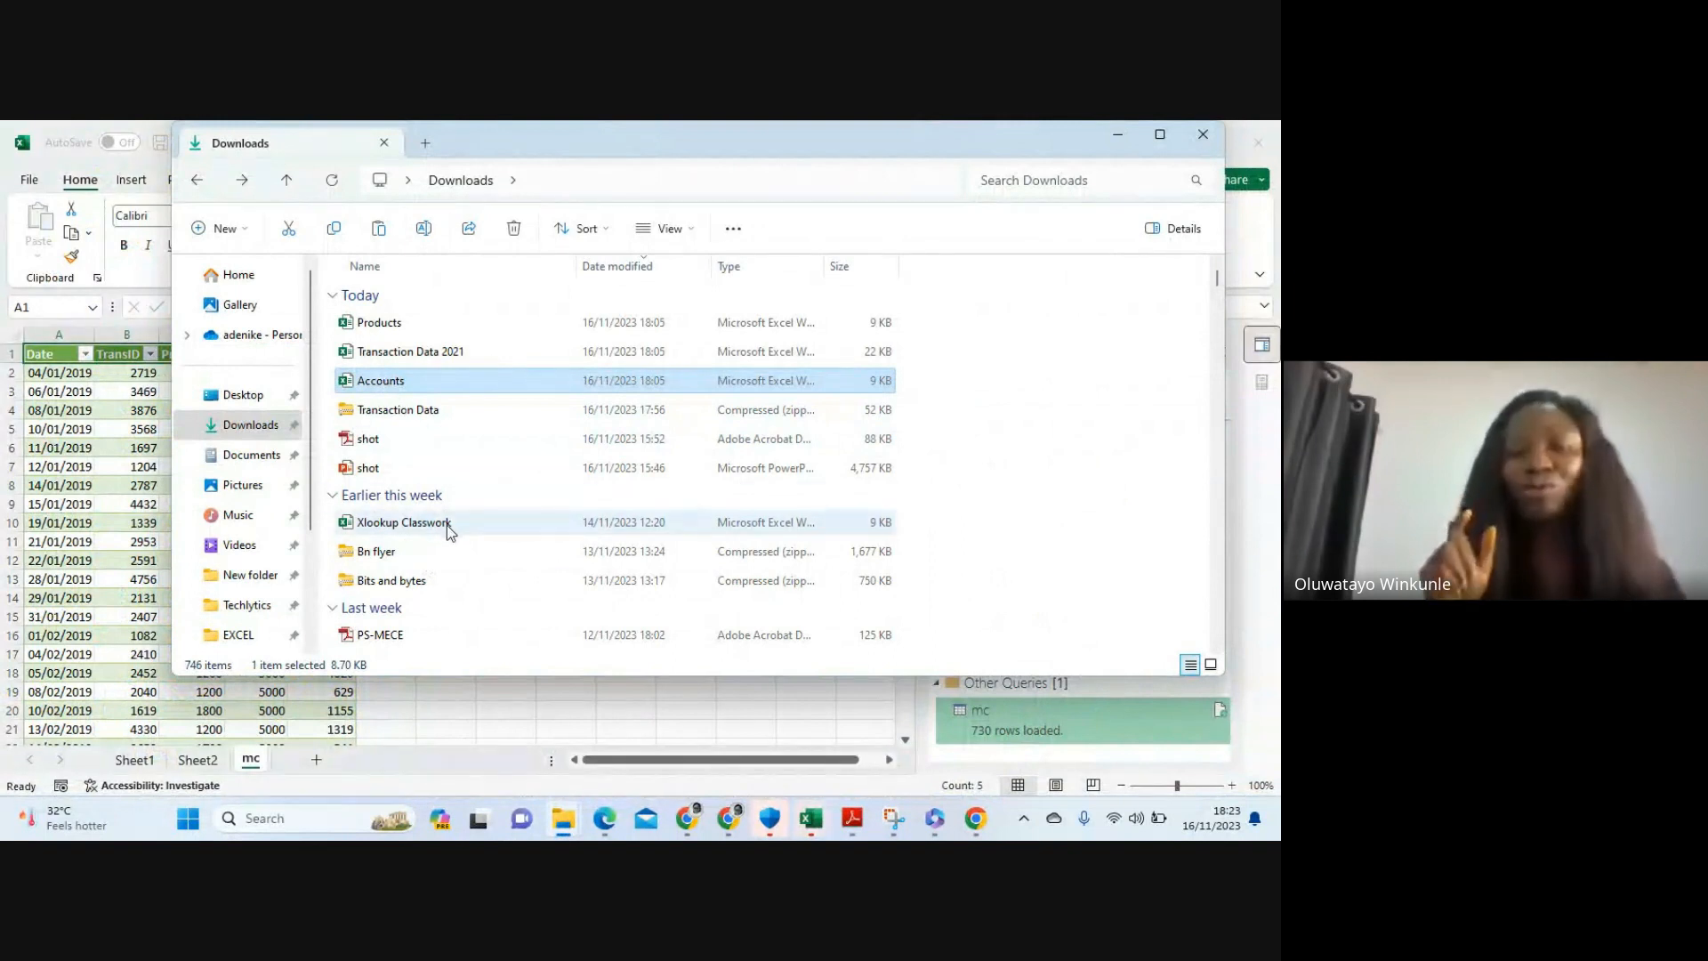
pyautogui.doubleClick(381, 388)
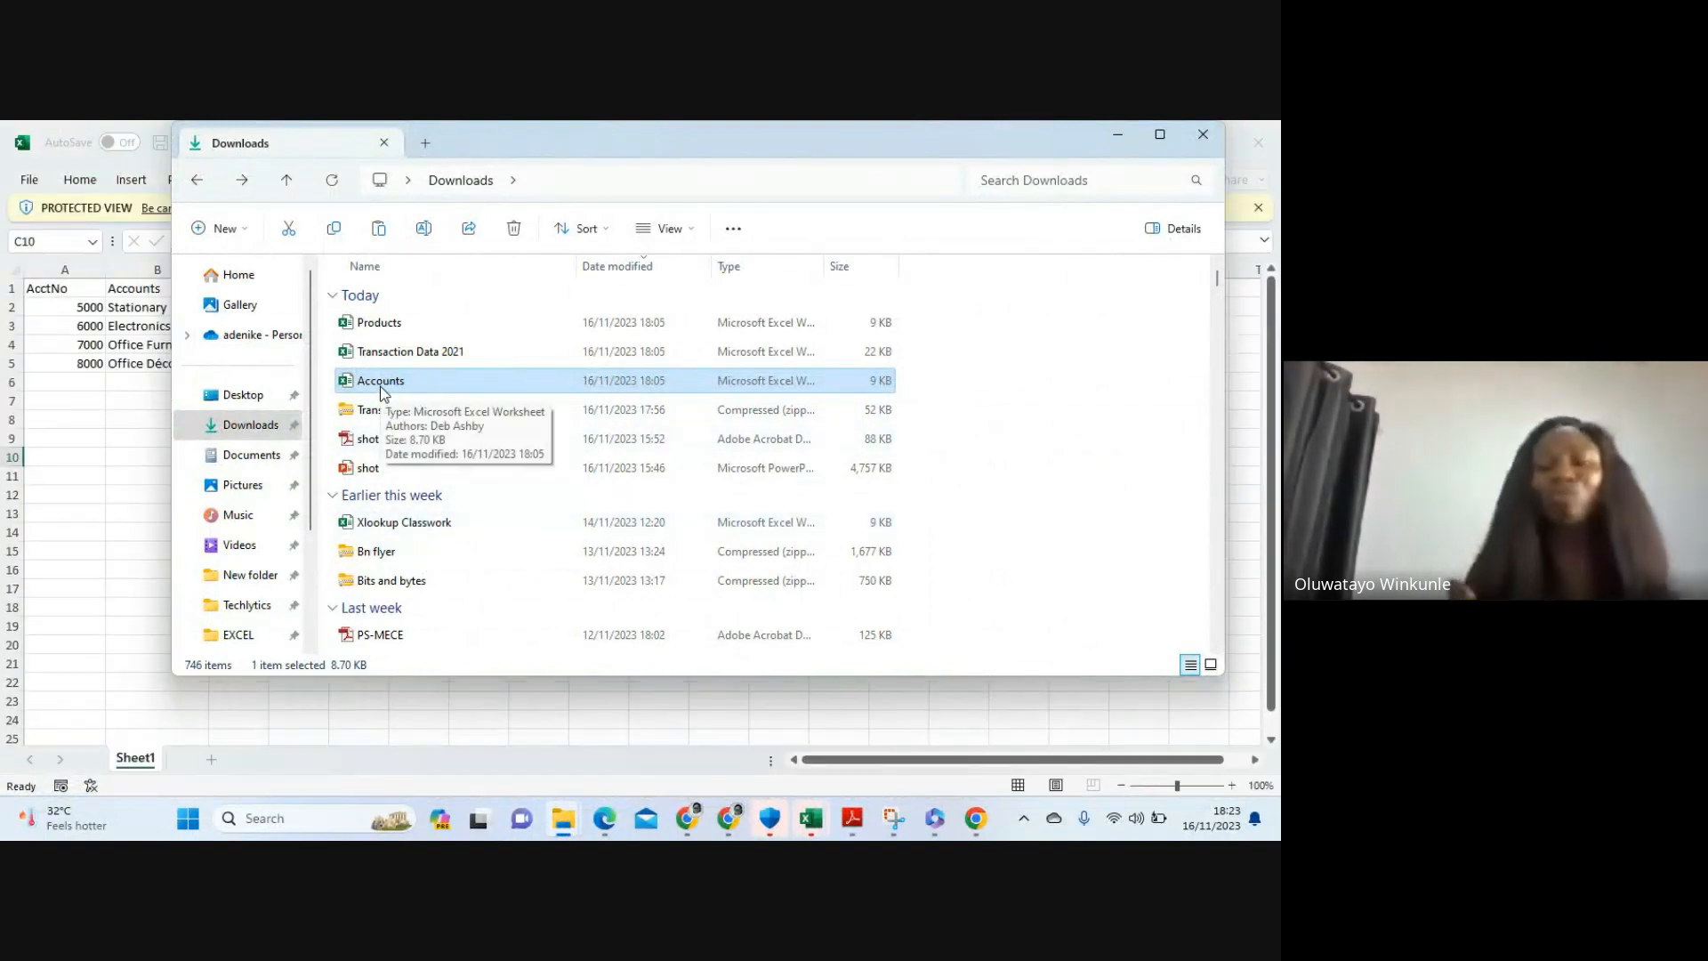
pyautogui.click(77, 457)
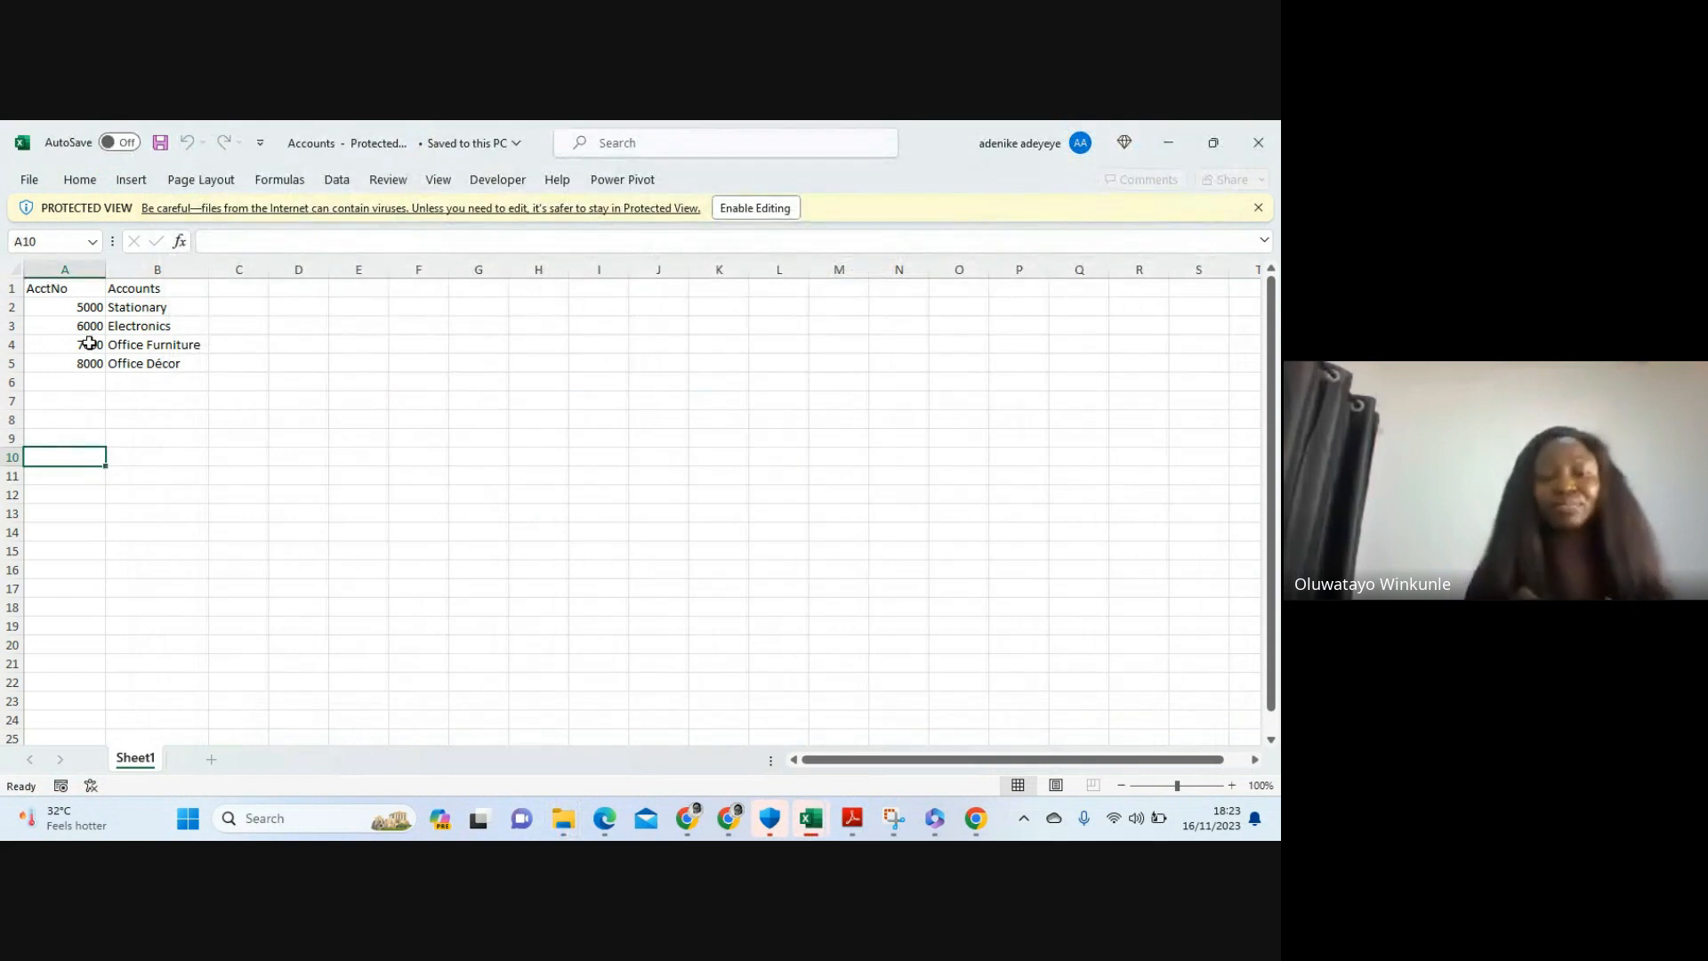
pyautogui.moveTo(79, 294); pyautogui.dragTo(88, 372)
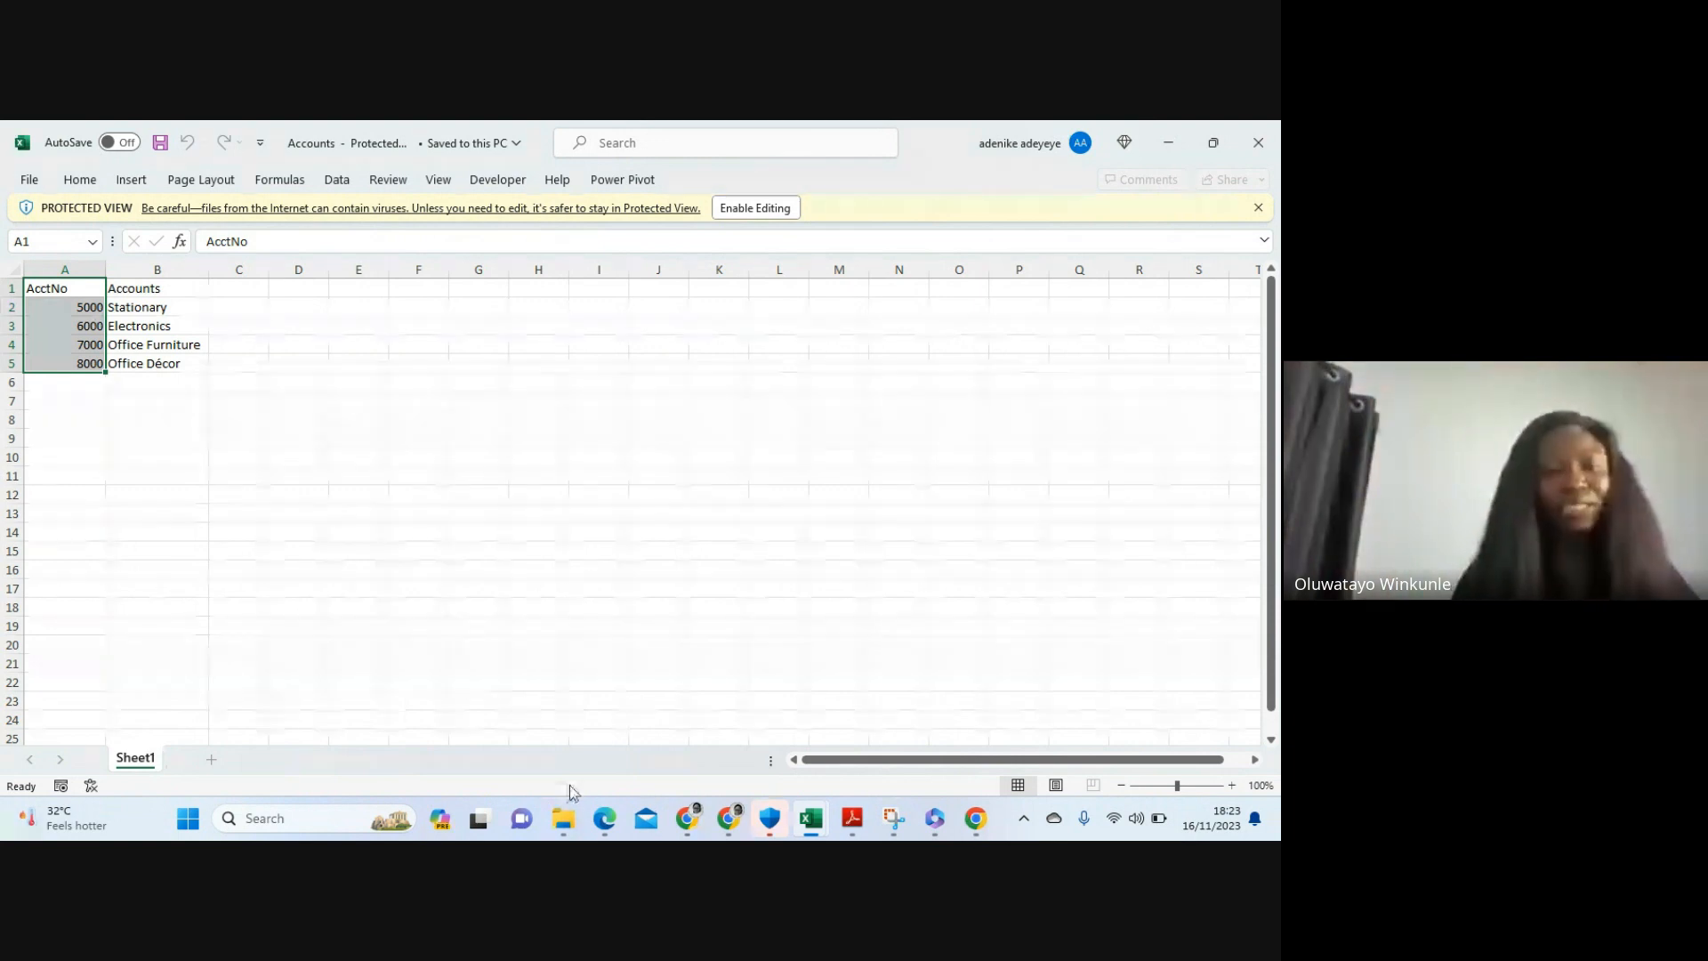
# Compare the table diagram in the Power Pivot window with the mc worksheet of the Book1 workbook
pyautogui.moveTo(805, 824)
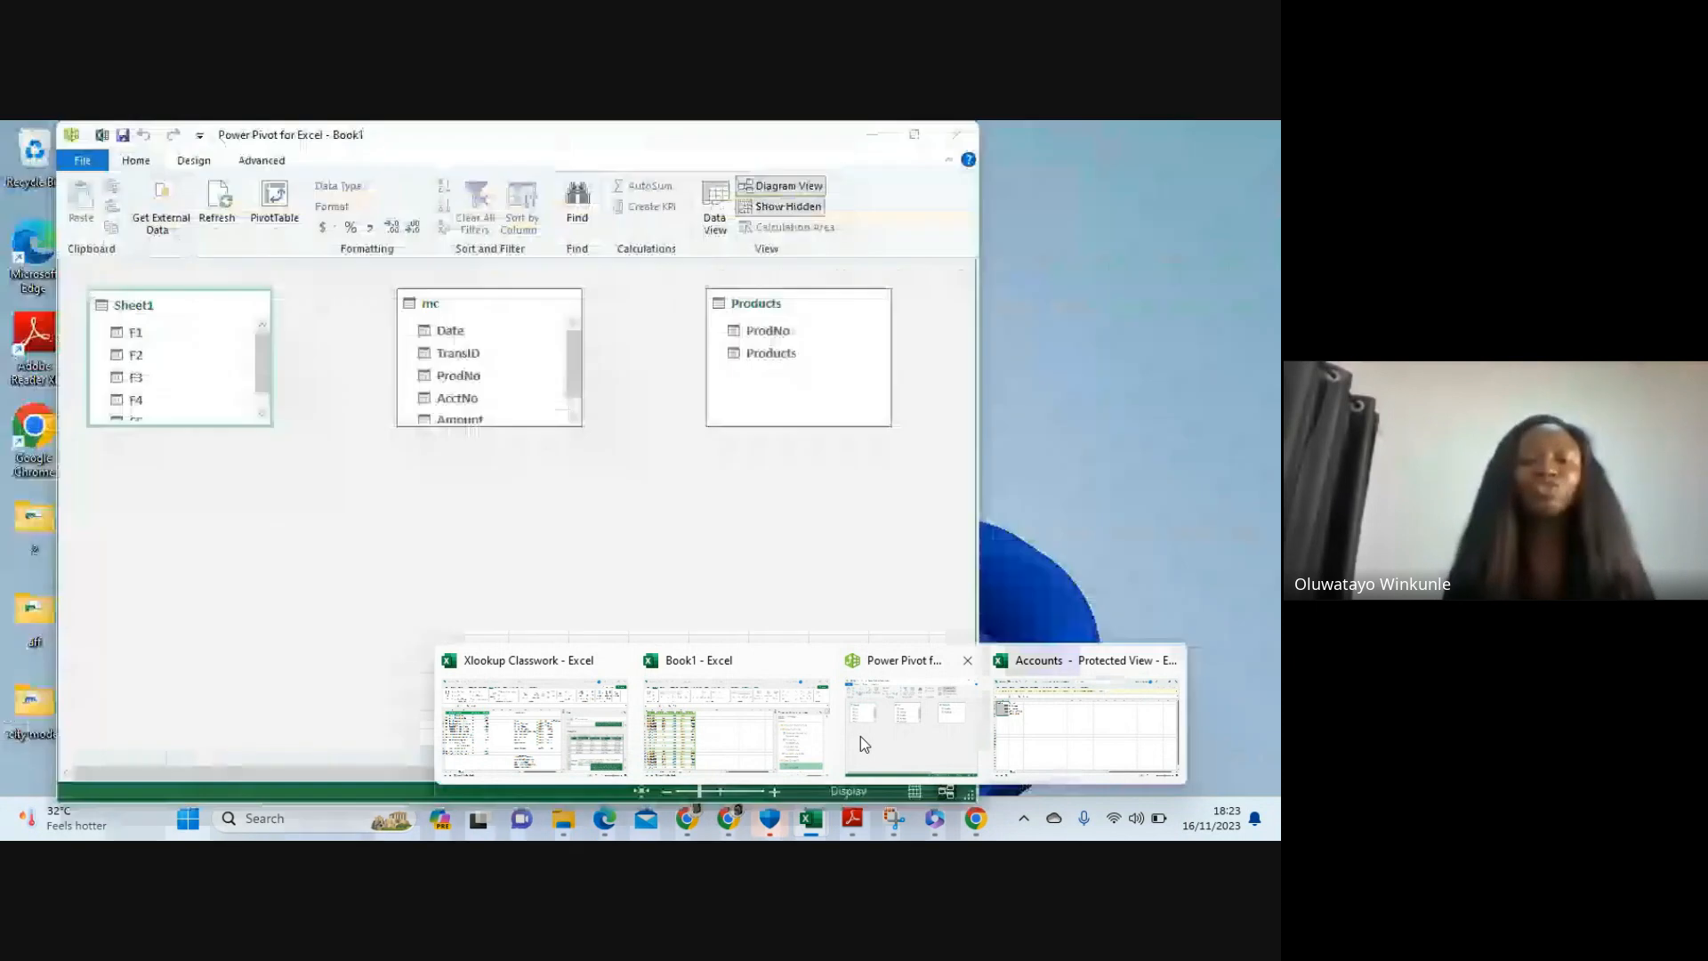
pyautogui.click(858, 758)
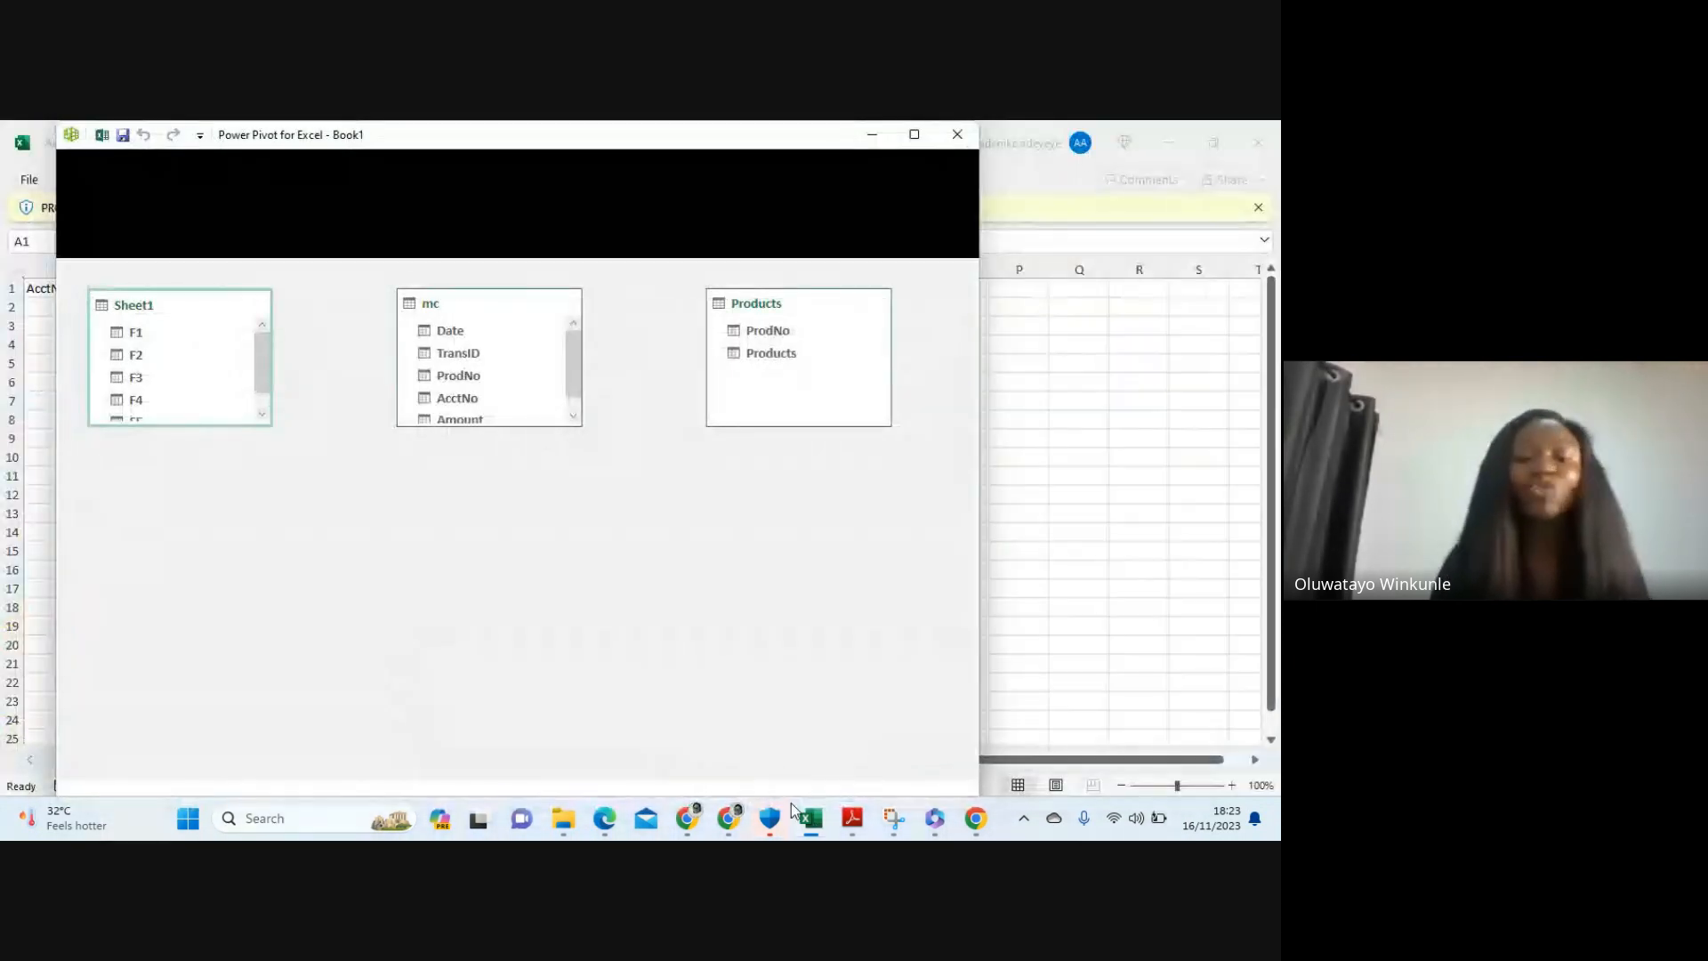
pyautogui.moveTo(805, 821)
pyautogui.click(739, 767)
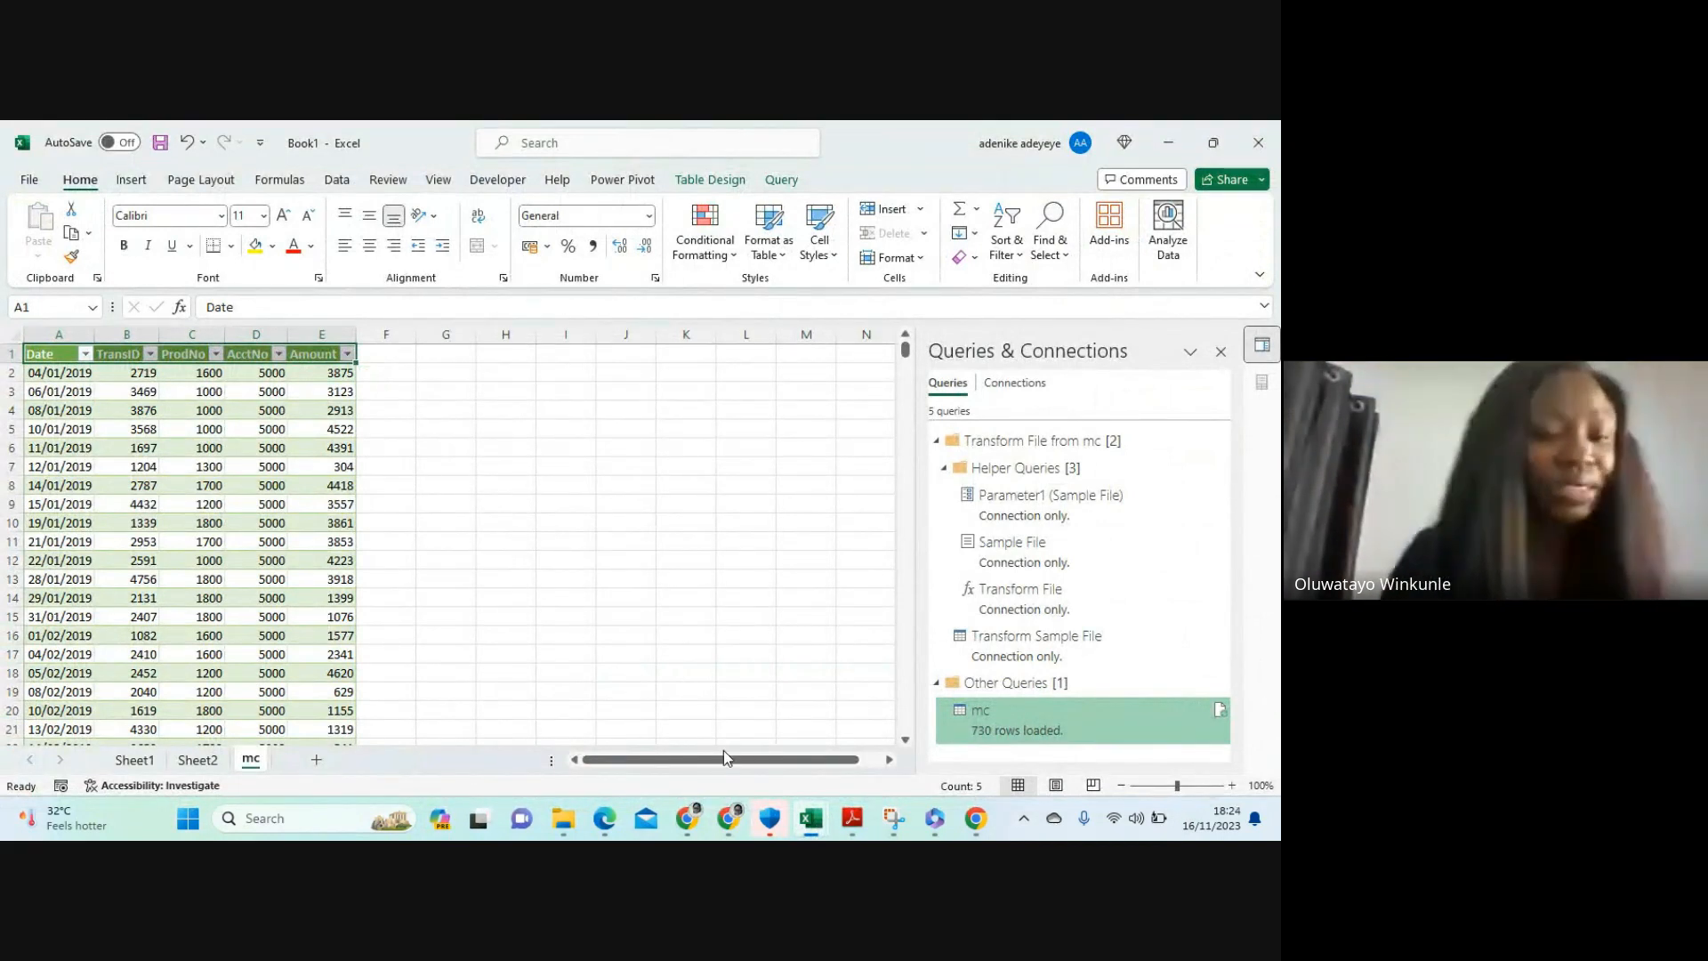
pyautogui.moveTo(810, 820)
pyautogui.click(894, 751)
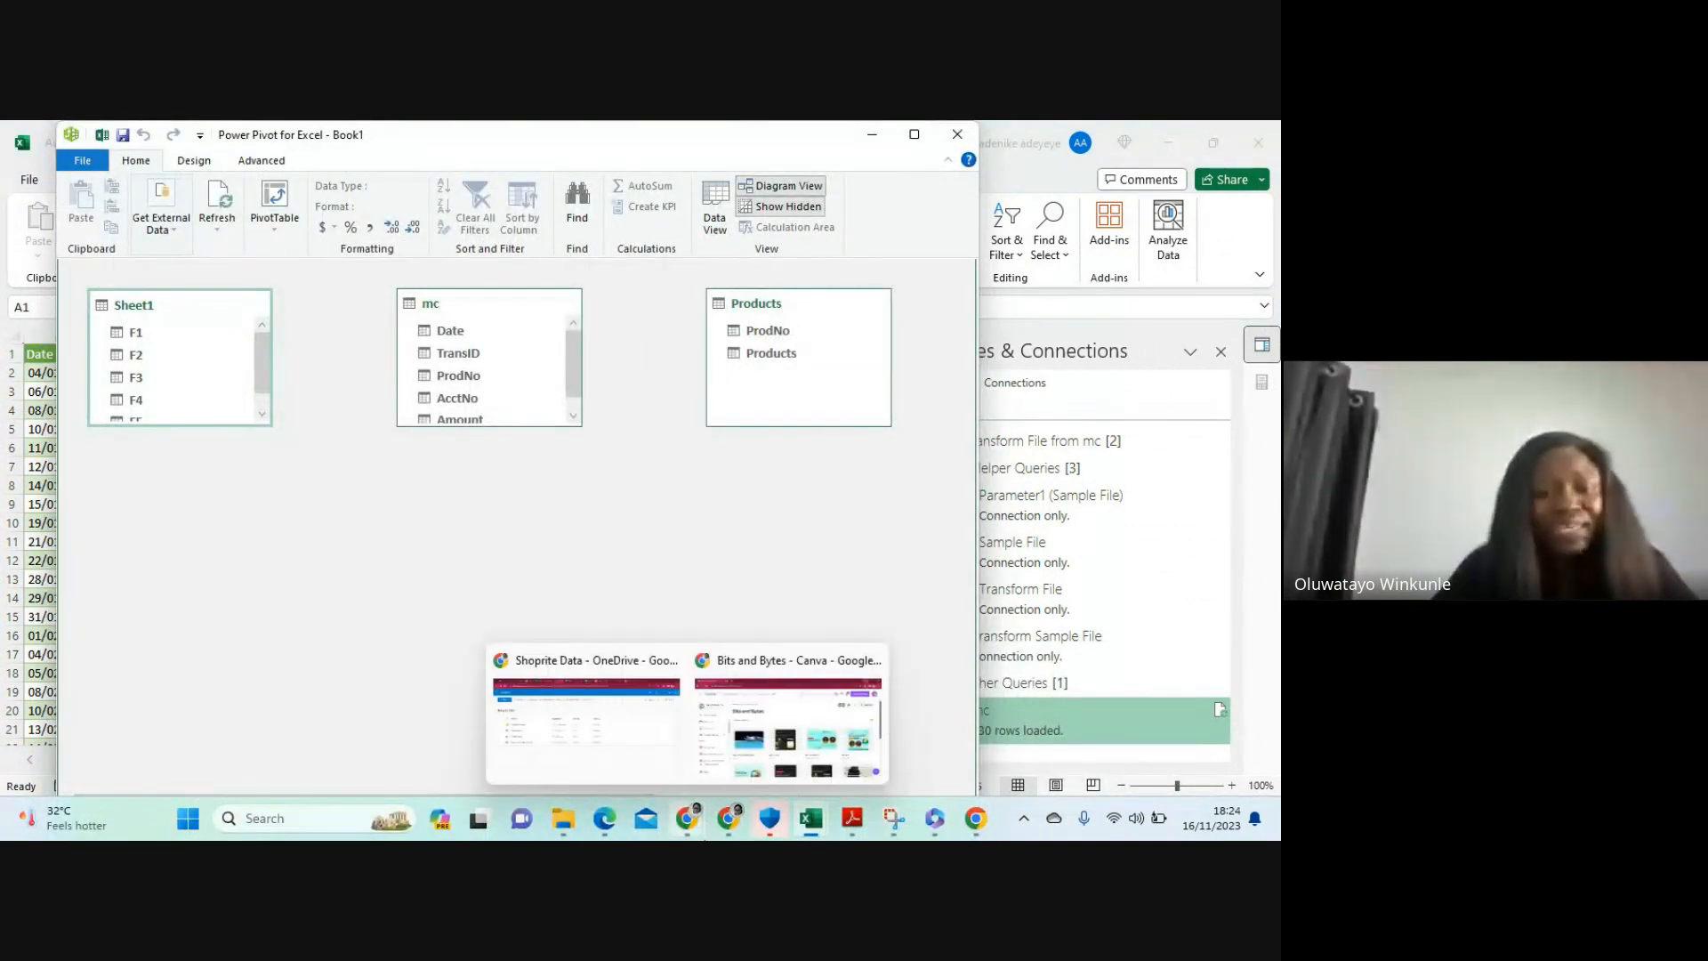
pyautogui.moveTo(807, 827)
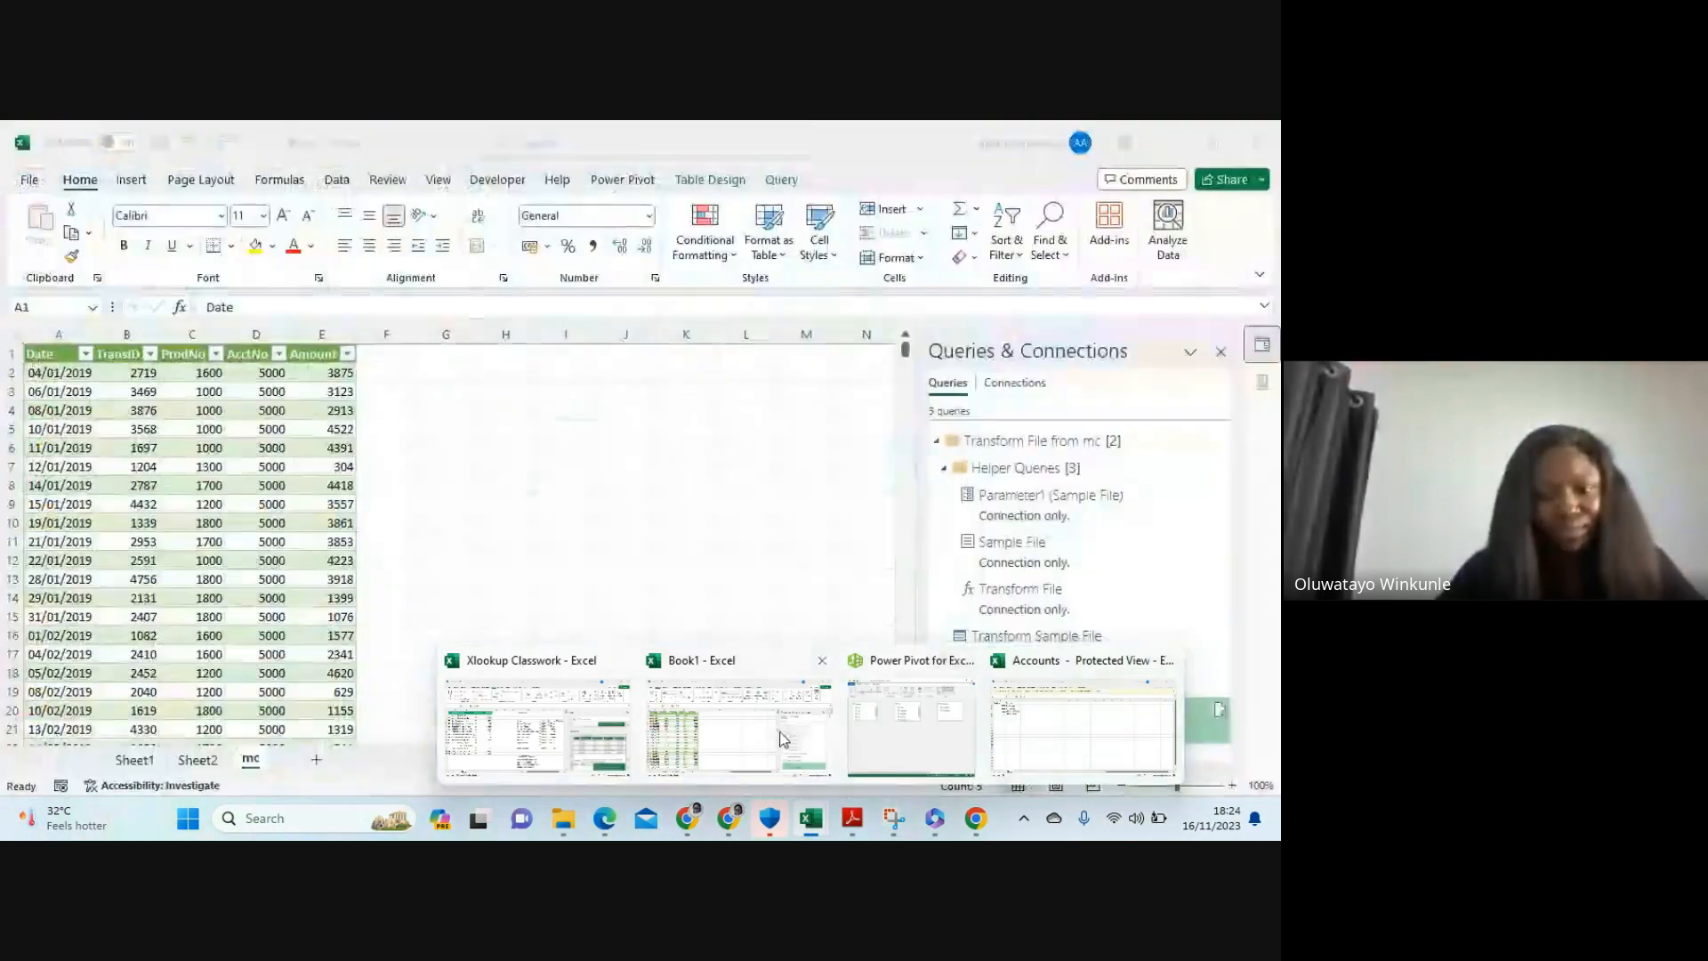
pyautogui.click(752, 742)
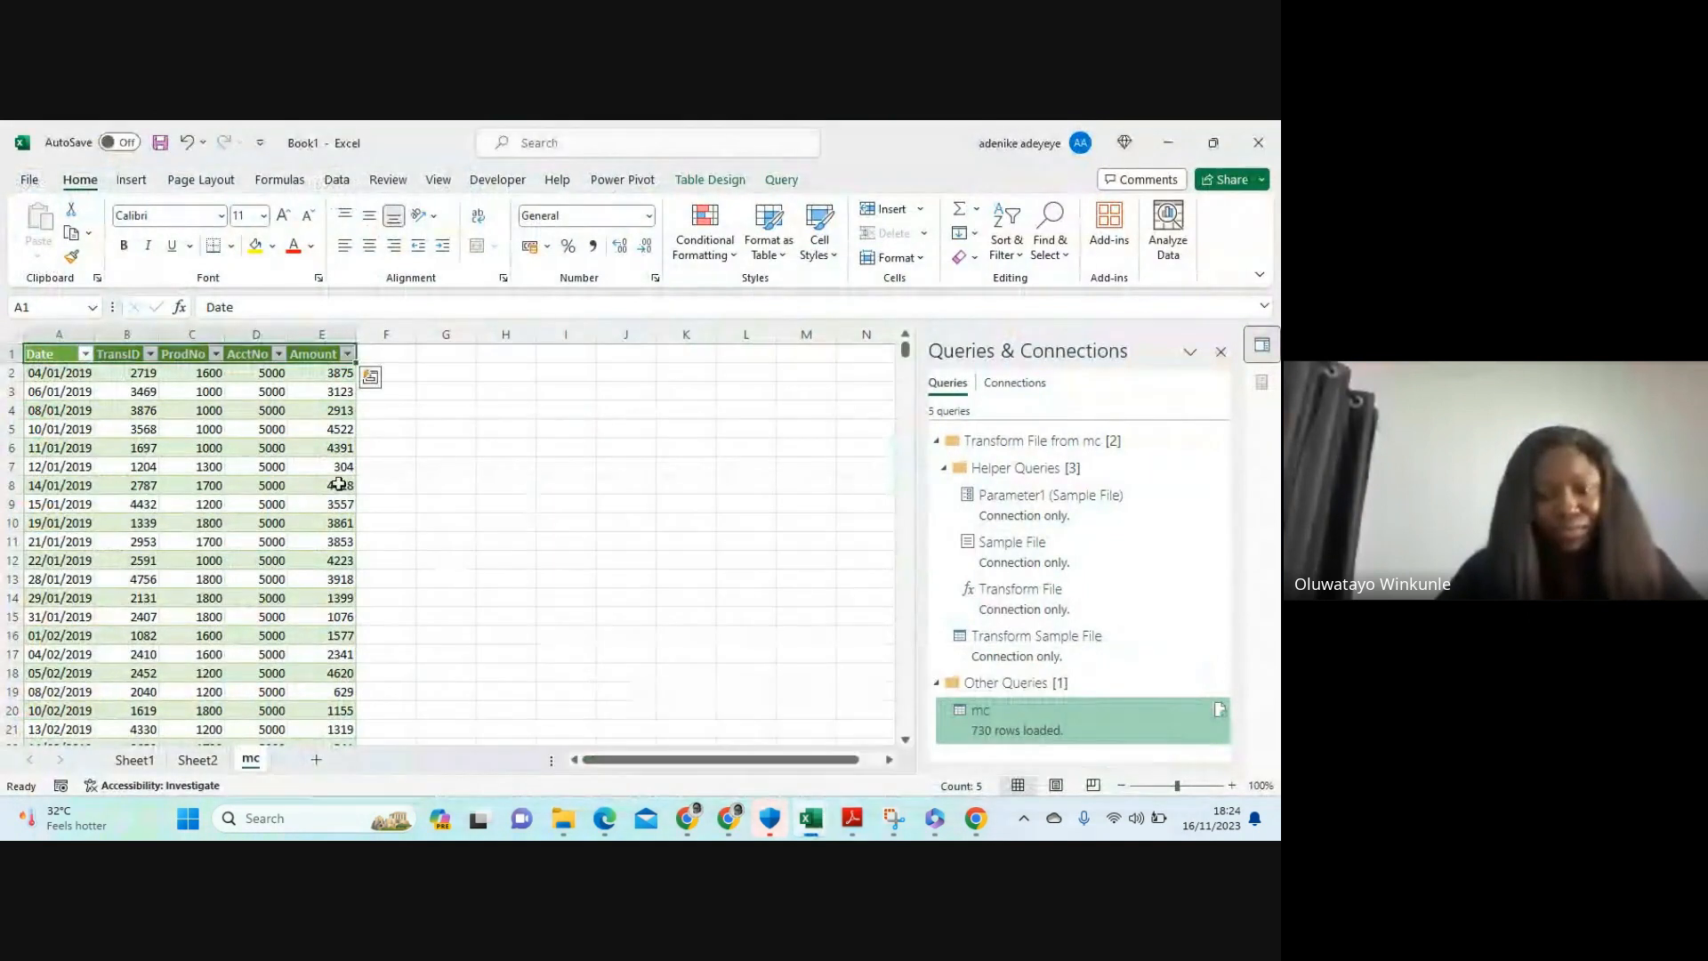
# From the PivotTable on Sheet2, create a relationship linking AcctNo of data model table mc to AcctNo of data model table Sheet11
pyautogui.click(630, 181)
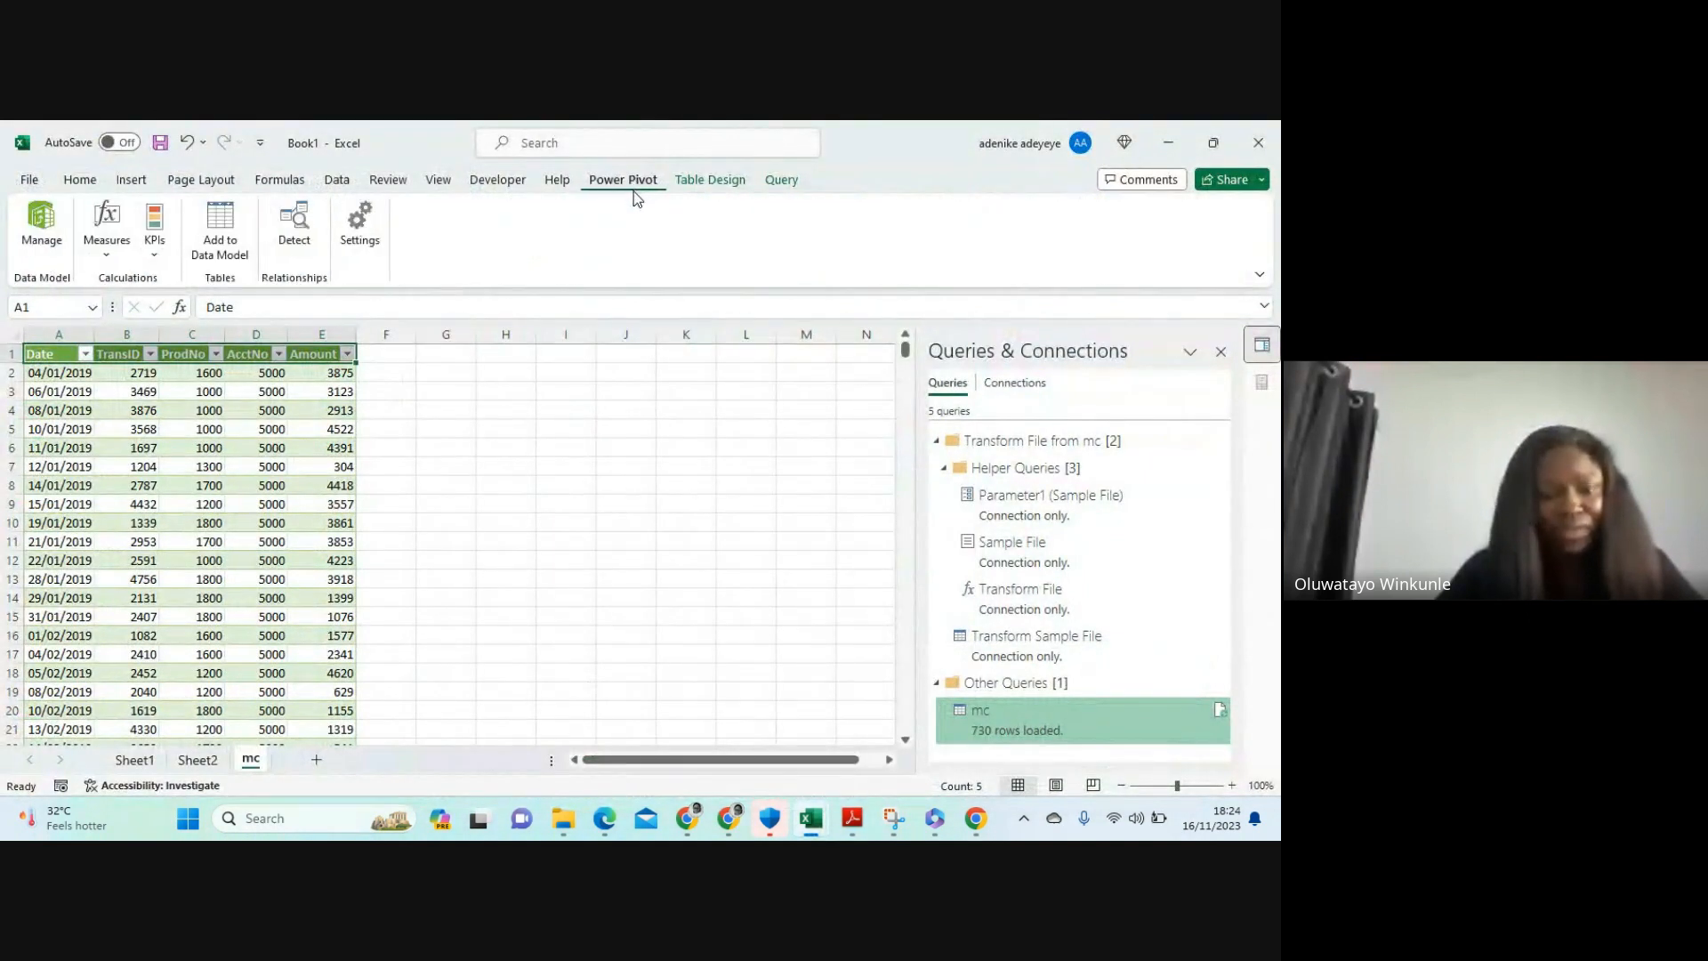
pyautogui.click(200, 761)
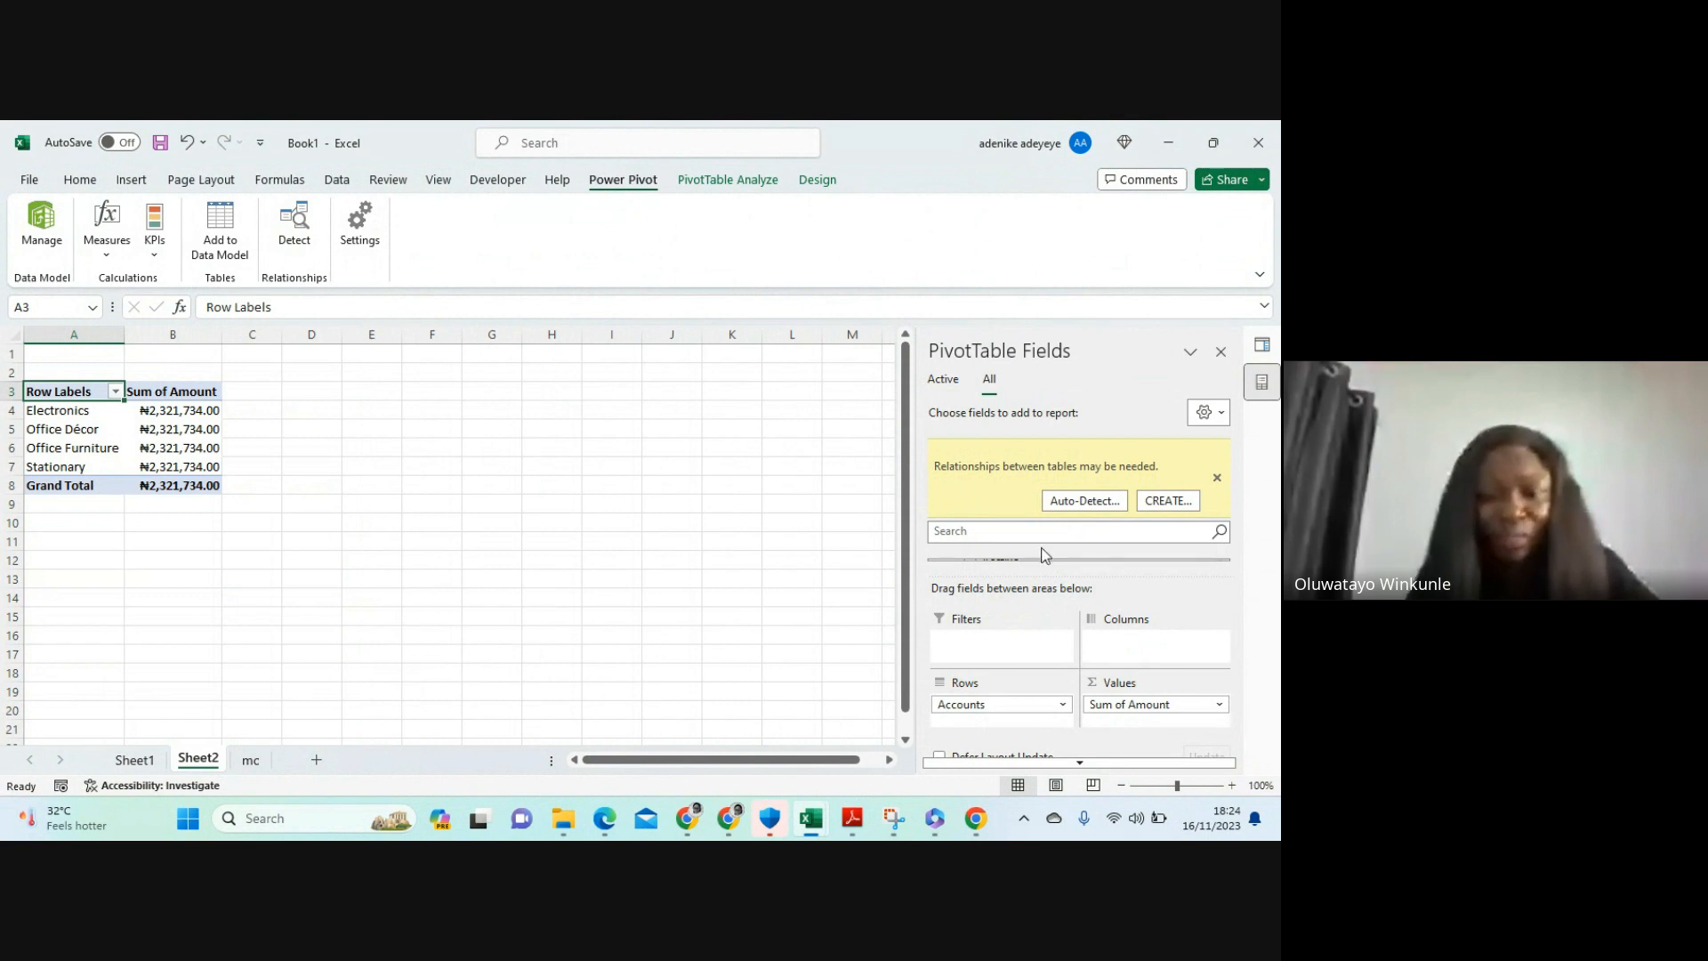
pyautogui.click(1177, 502)
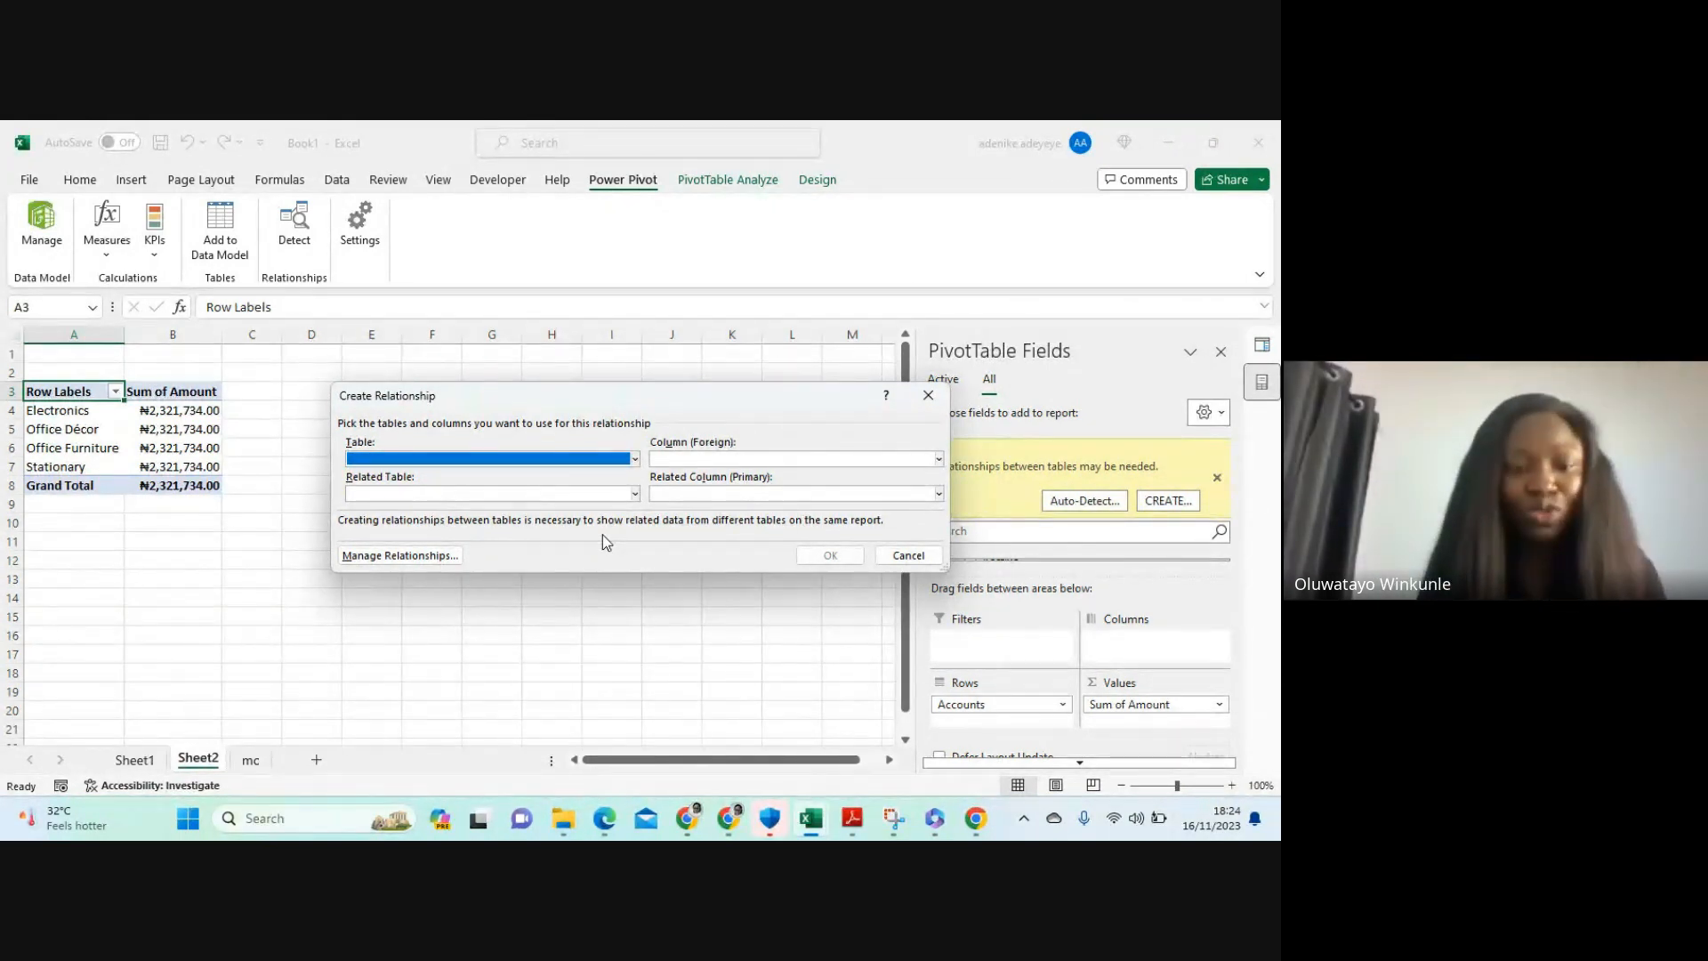
pyautogui.click(636, 458)
pyautogui.click(496, 498)
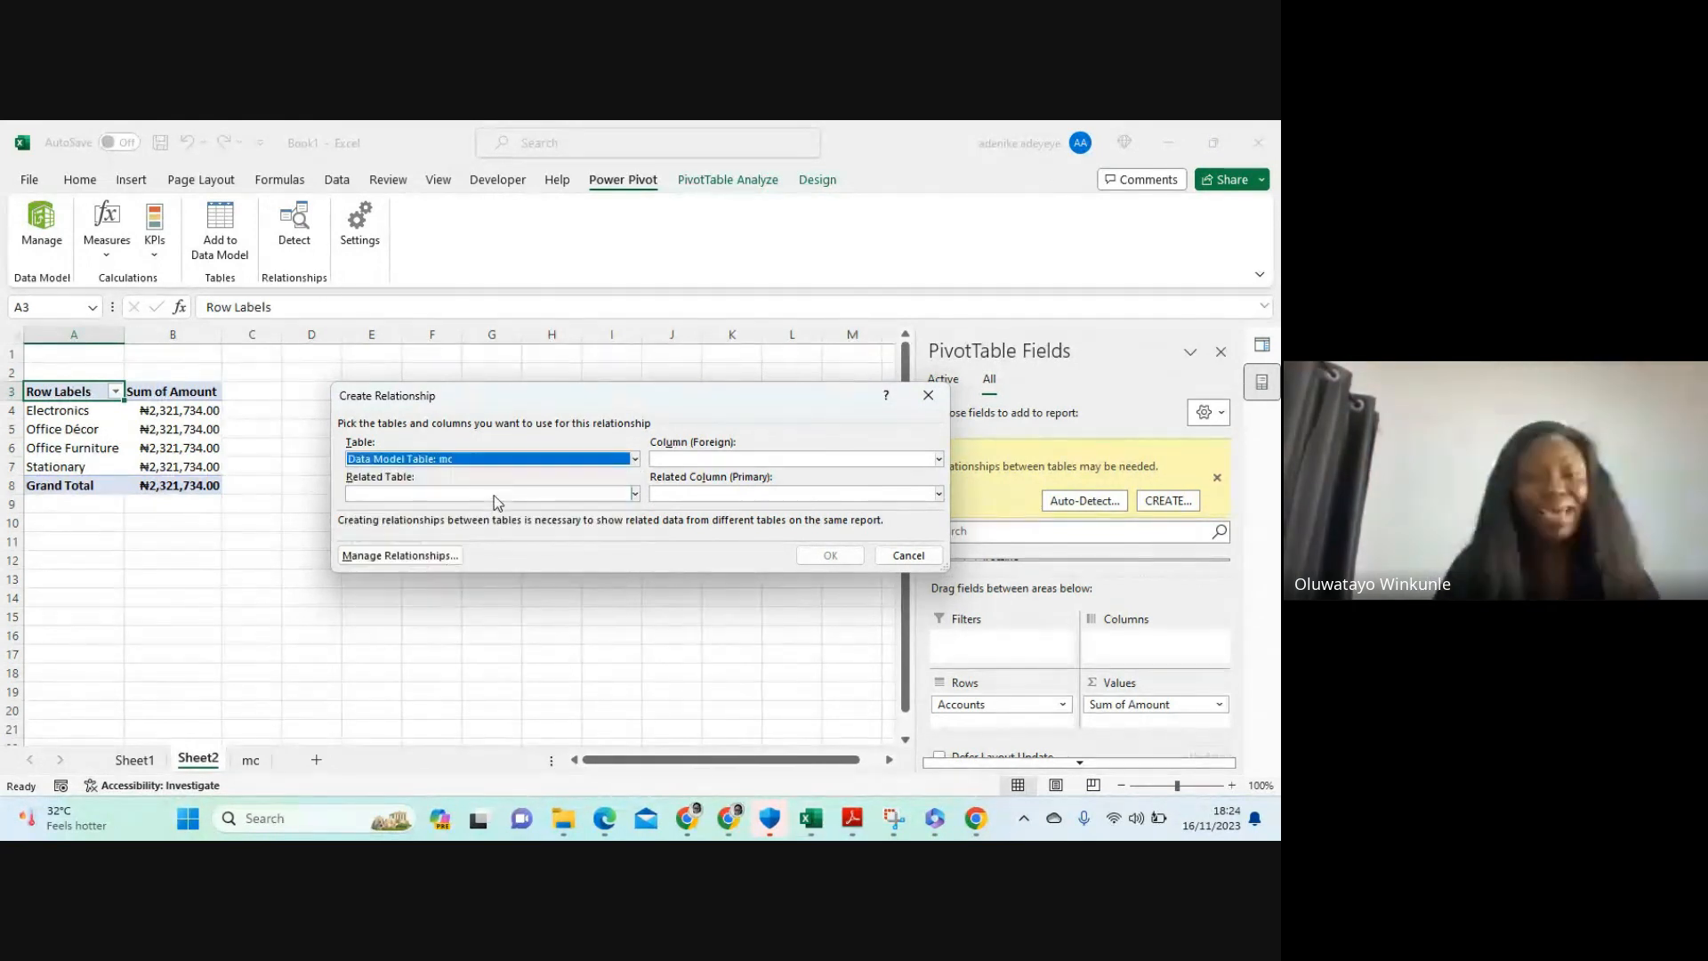
pyautogui.click(683, 461)
pyautogui.click(687, 479)
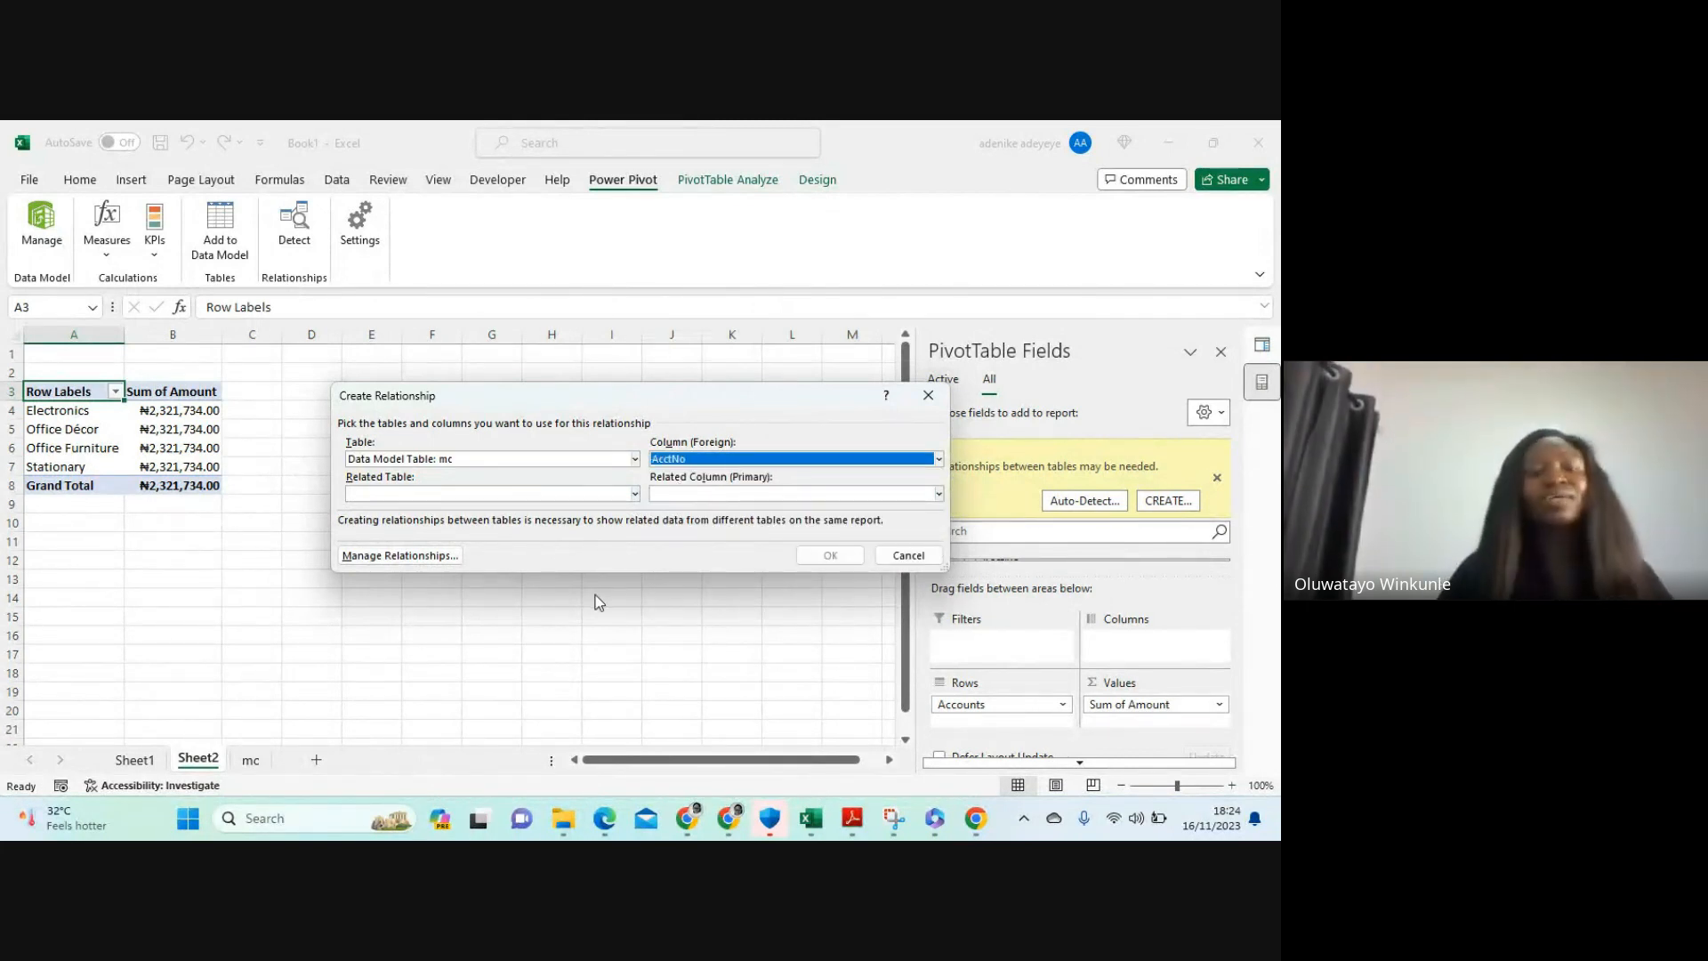
pyautogui.click(636, 493)
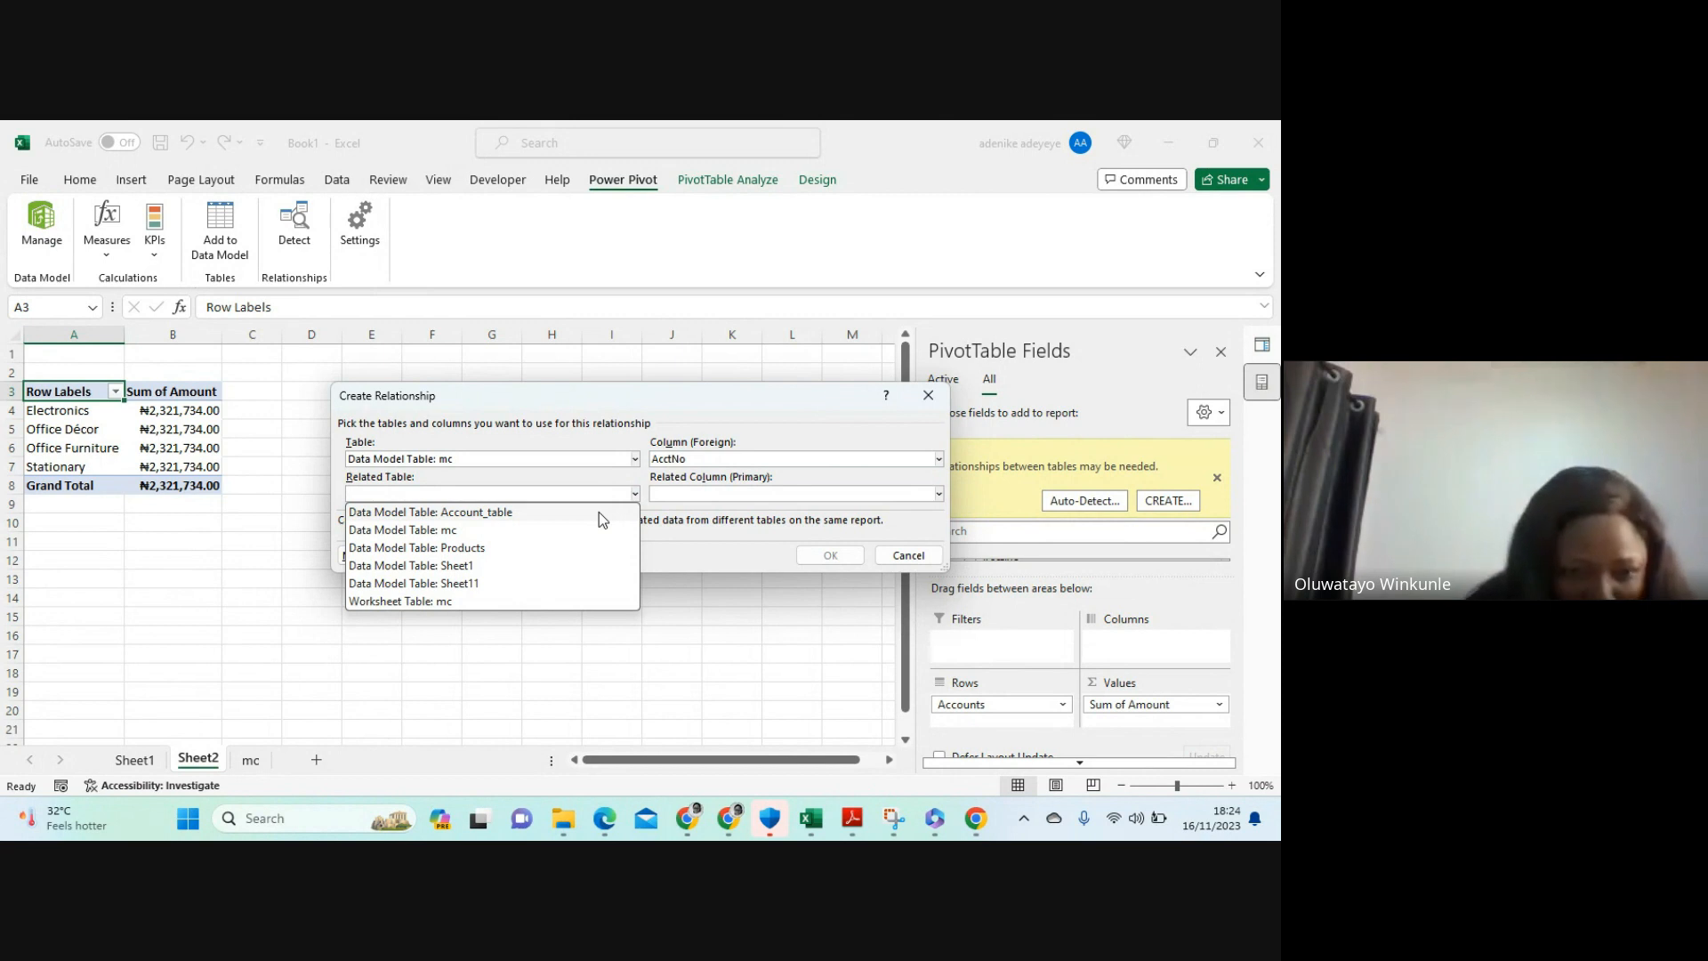
pyautogui.click(465, 592)
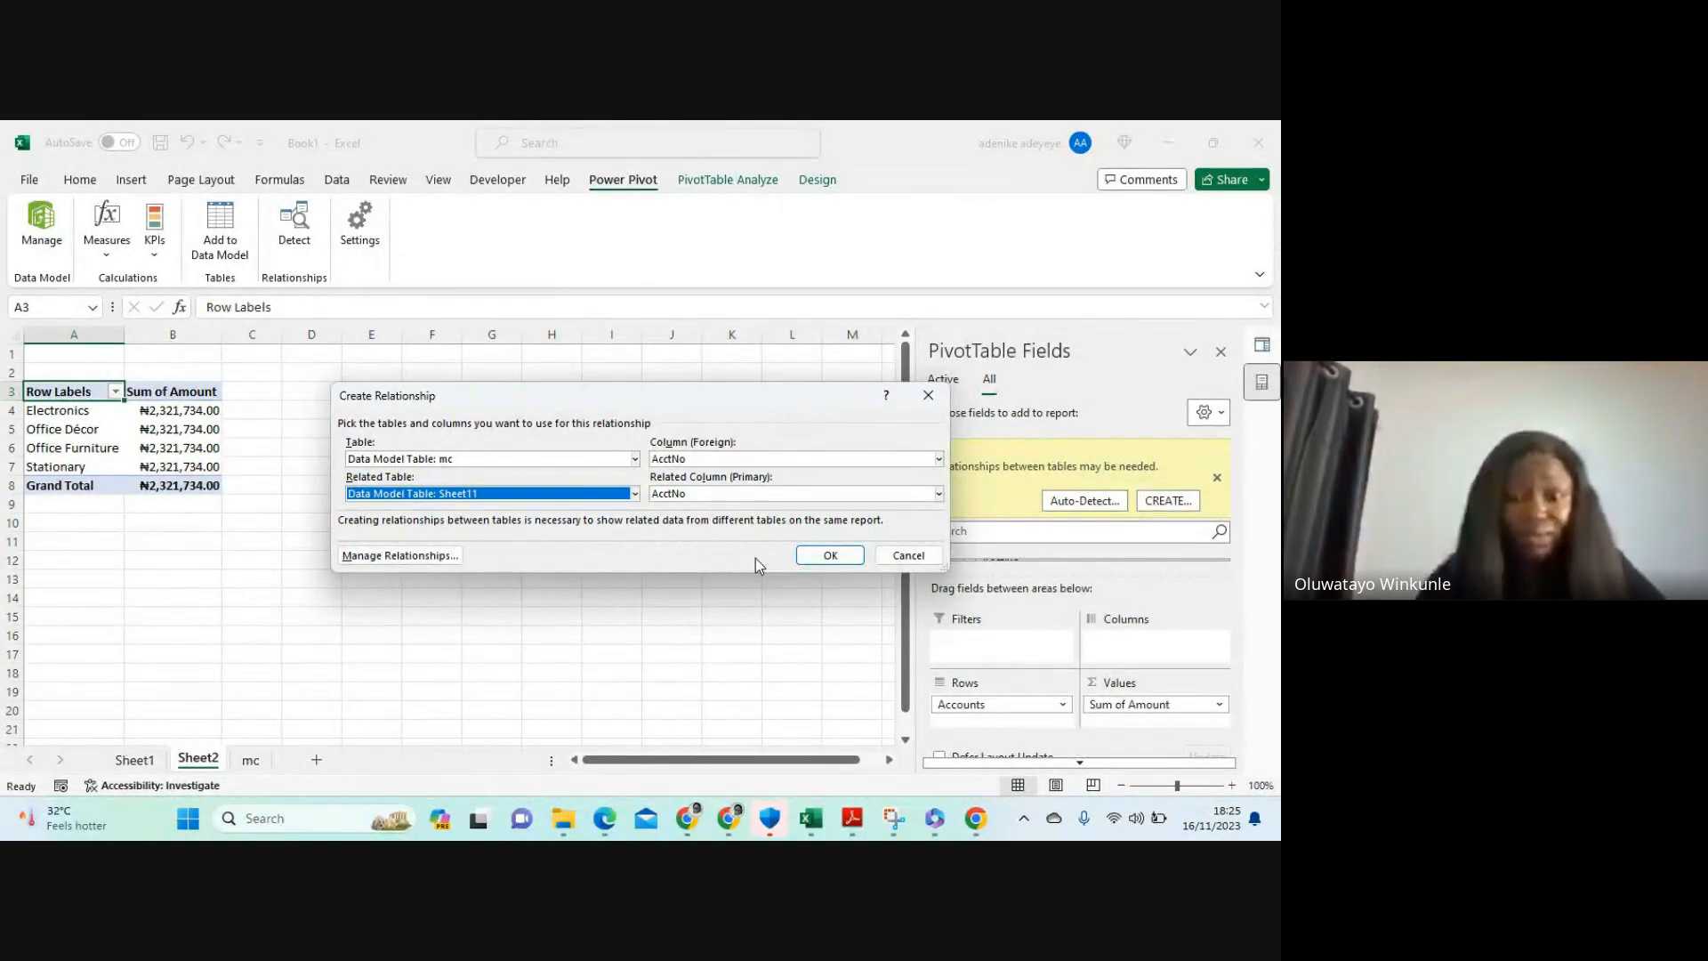
pyautogui.click(831, 555)
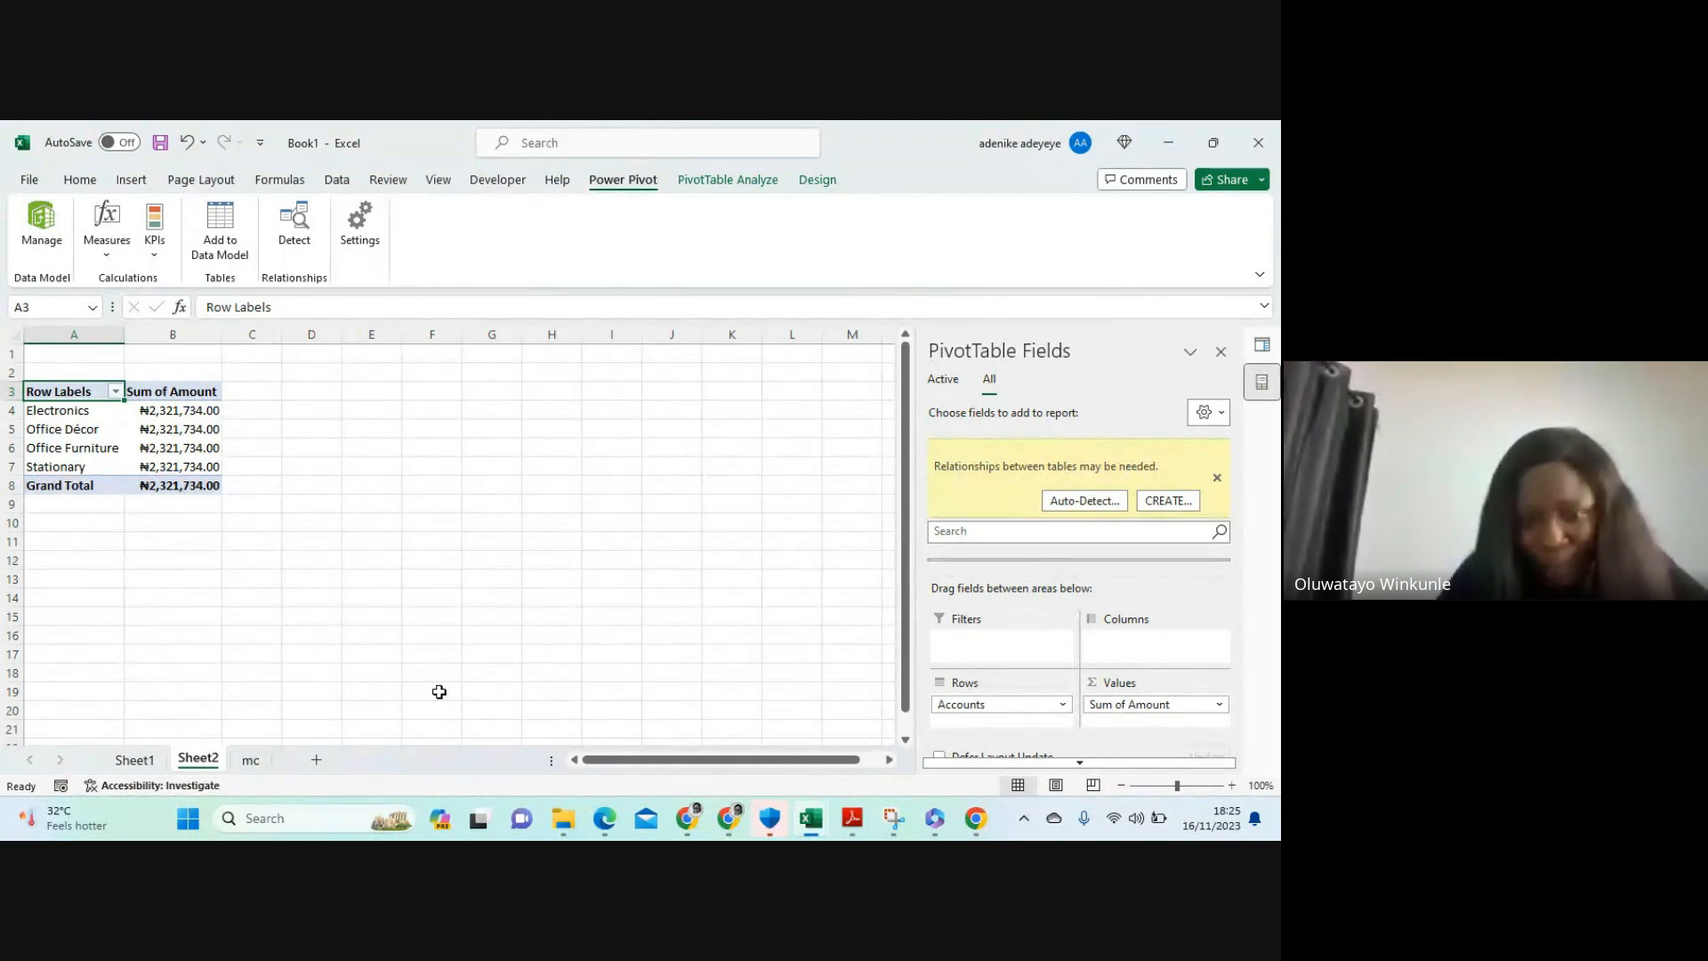
# Check the table diagram in the Power Pivot window and return to Sheet2 of the Book1 workbook
pyautogui.moveTo(660, 820)
pyautogui.click(729, 819)
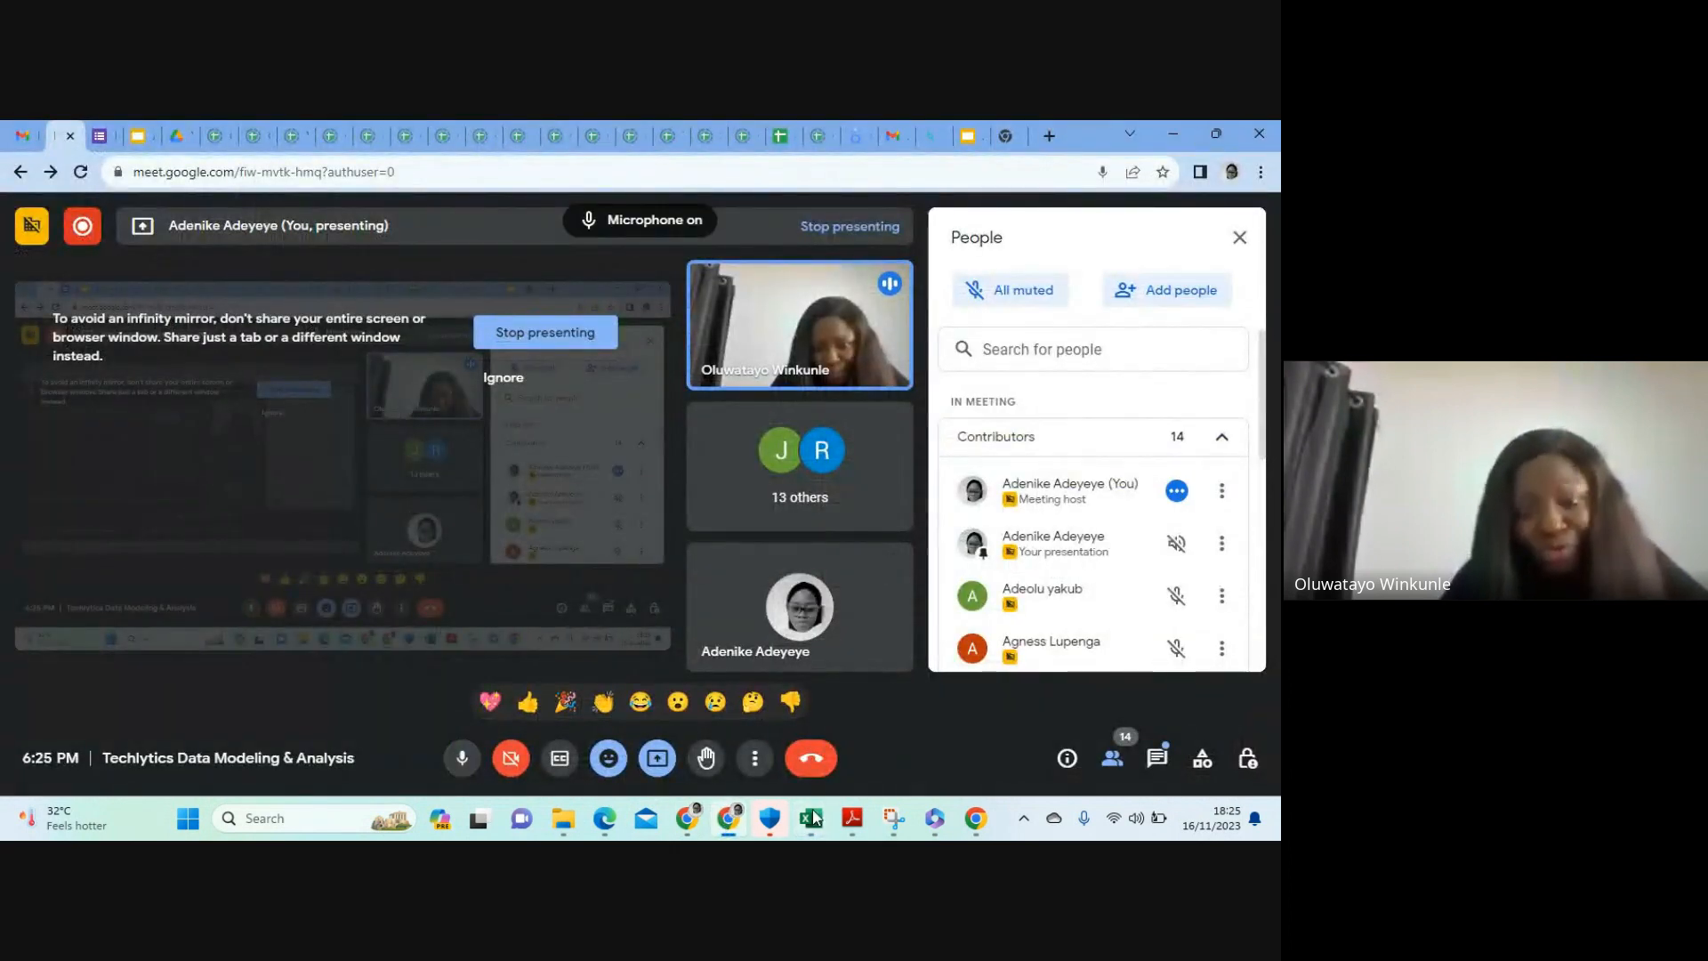
pyautogui.moveTo(811, 829)
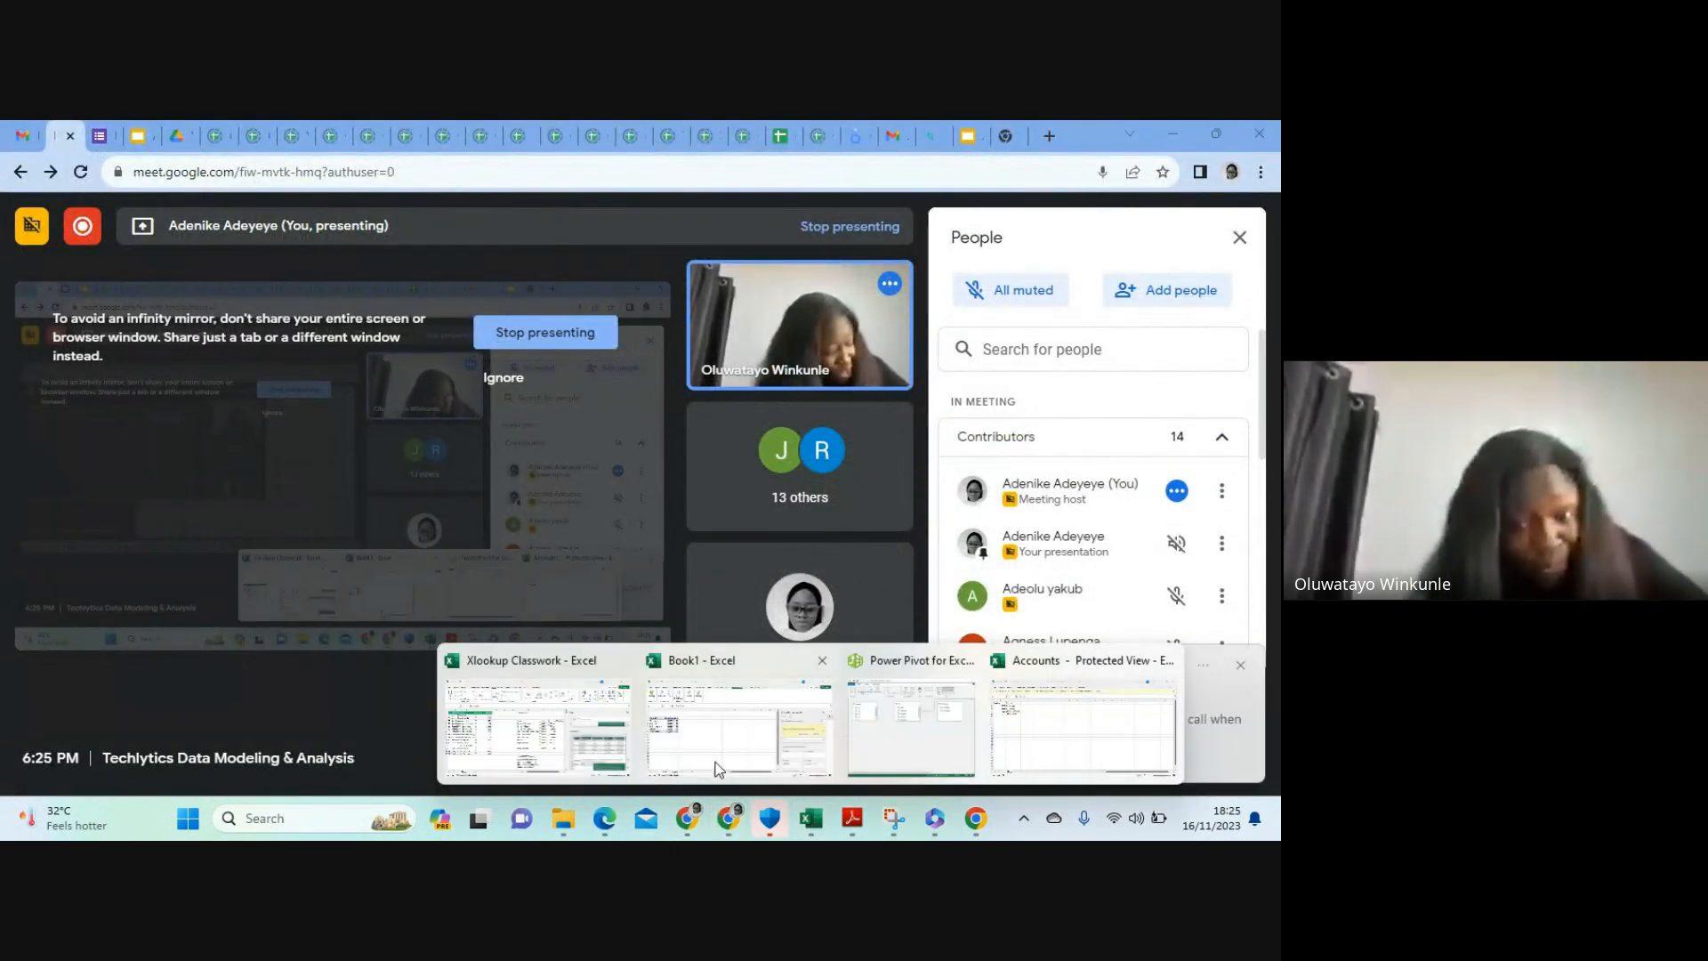
pyautogui.click(928, 730)
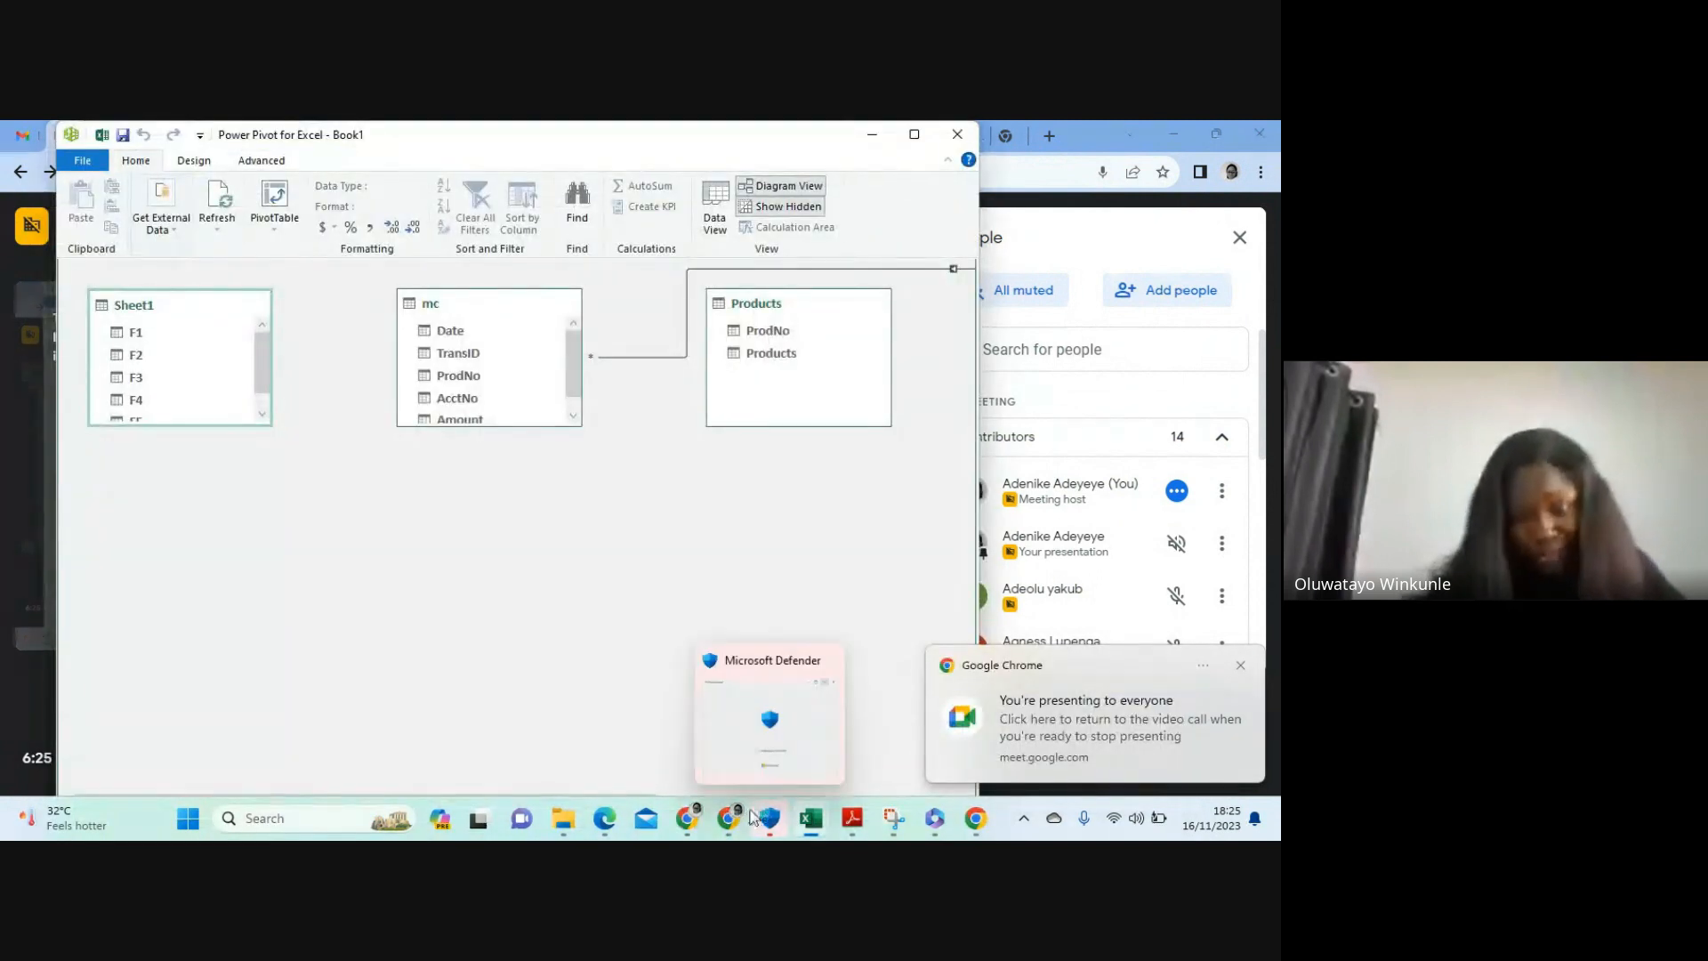
pyautogui.moveTo(809, 820)
pyautogui.click(689, 734)
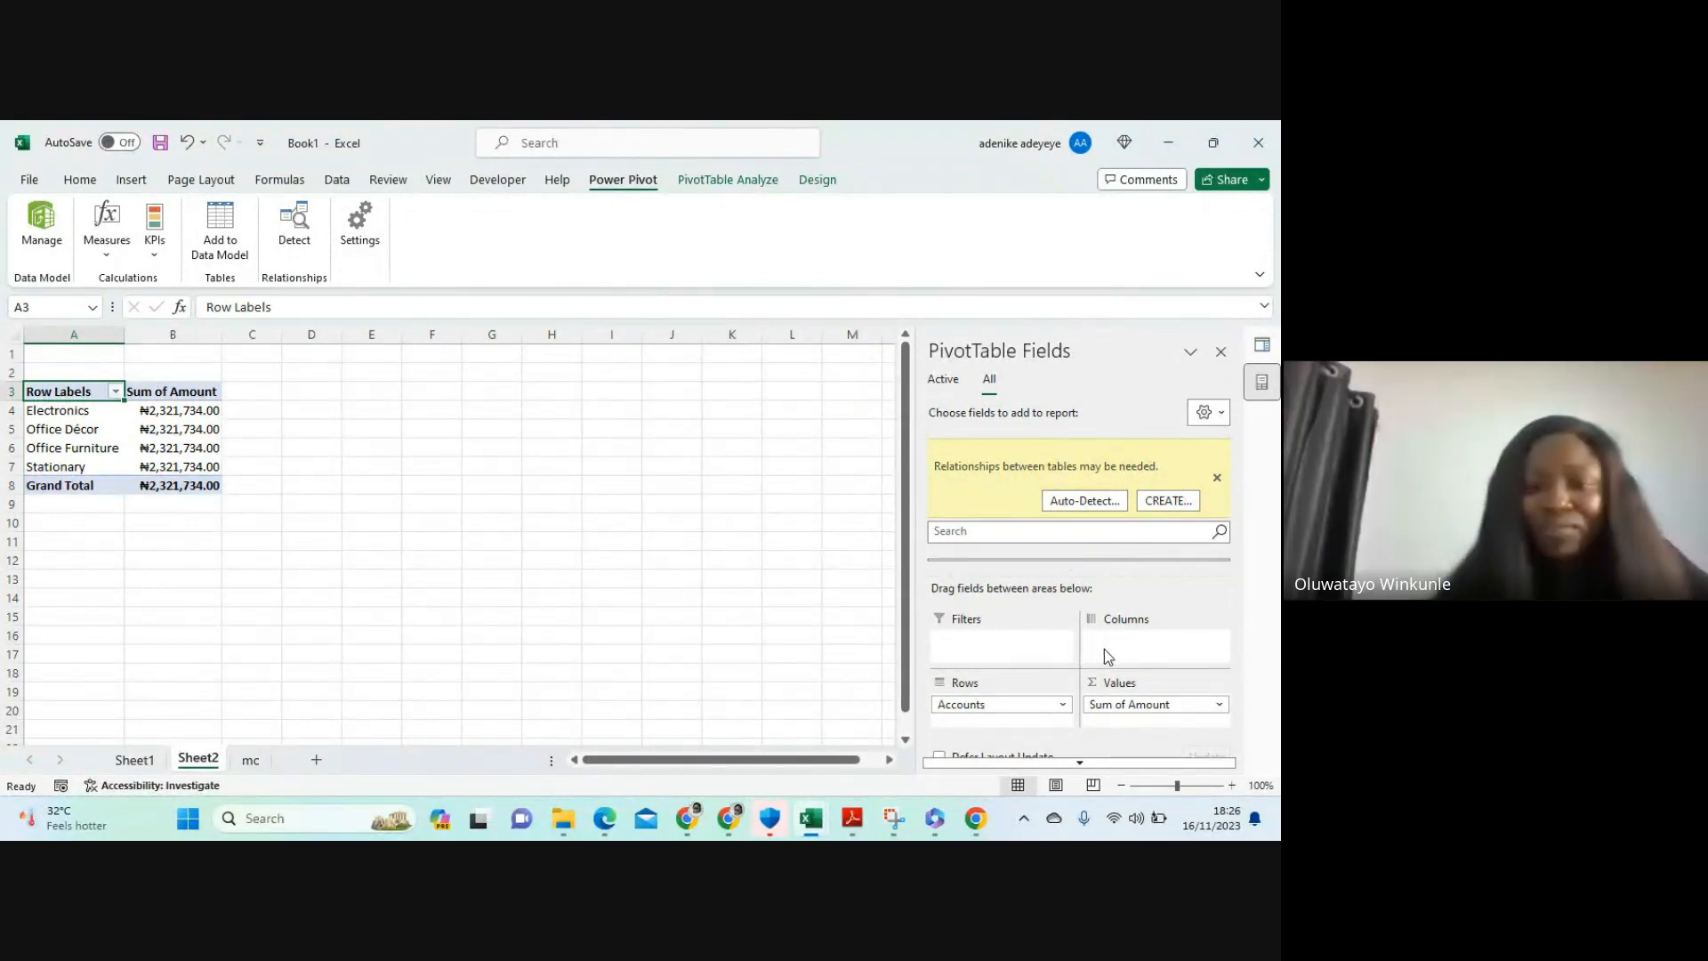
# Show only the active tables in the PivotTable field list and remove Accounts from the Rows area
pyautogui.click(1191, 353)
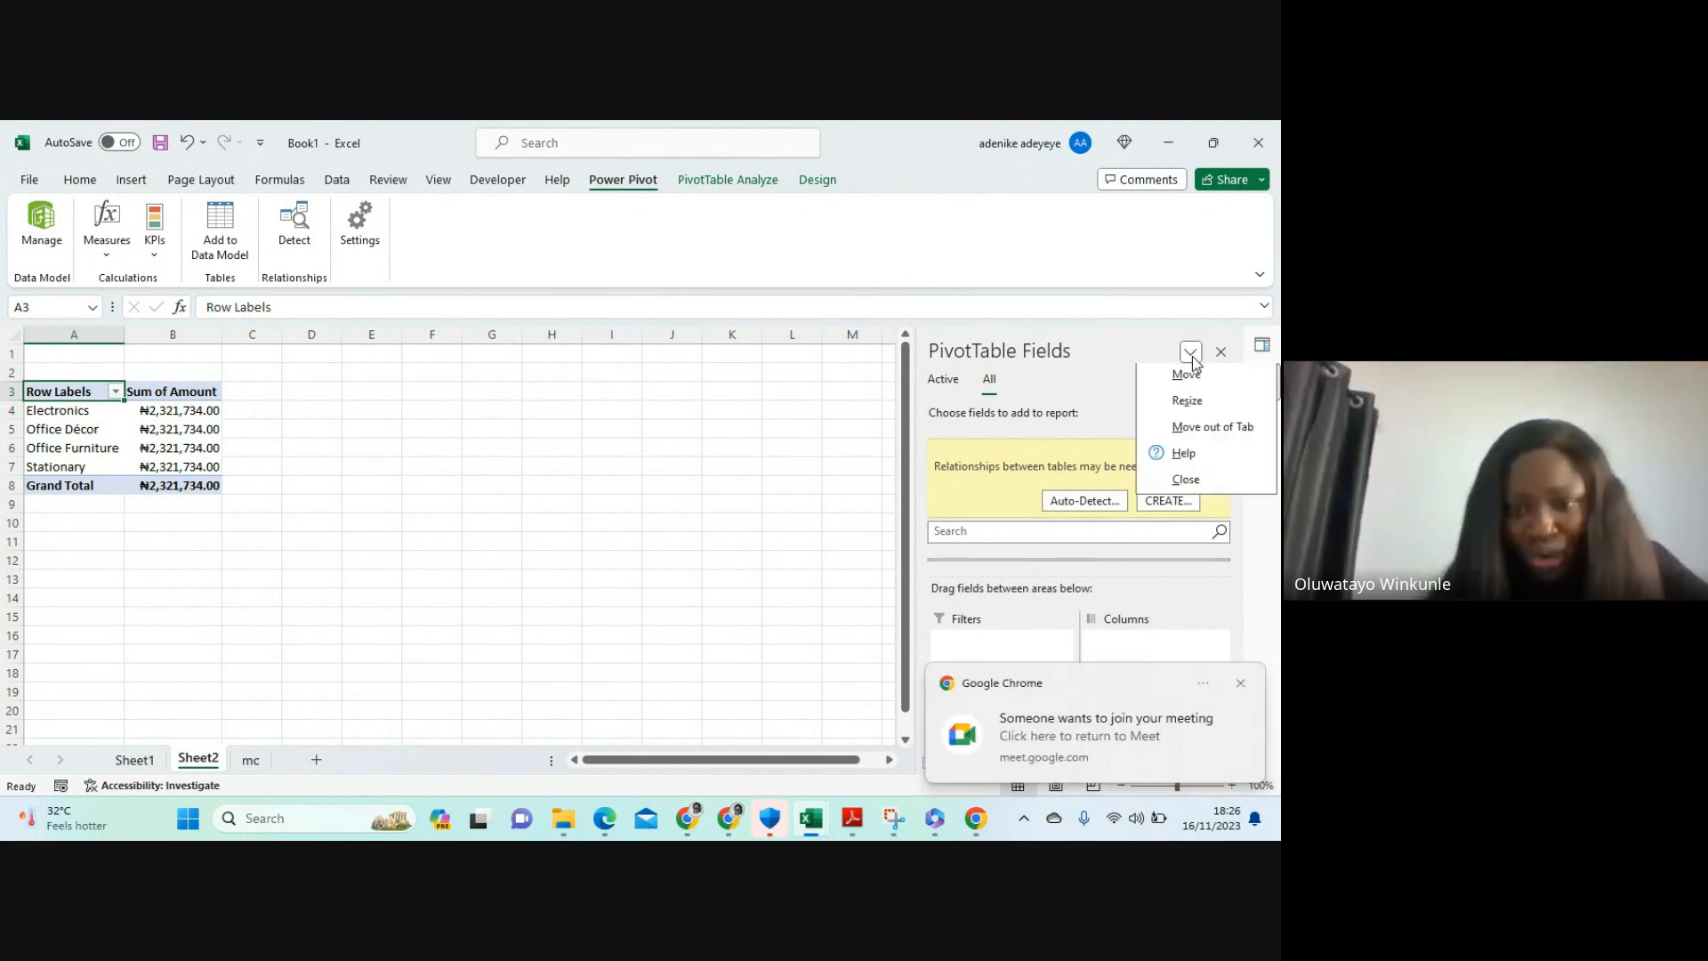
pyautogui.click(1103, 533)
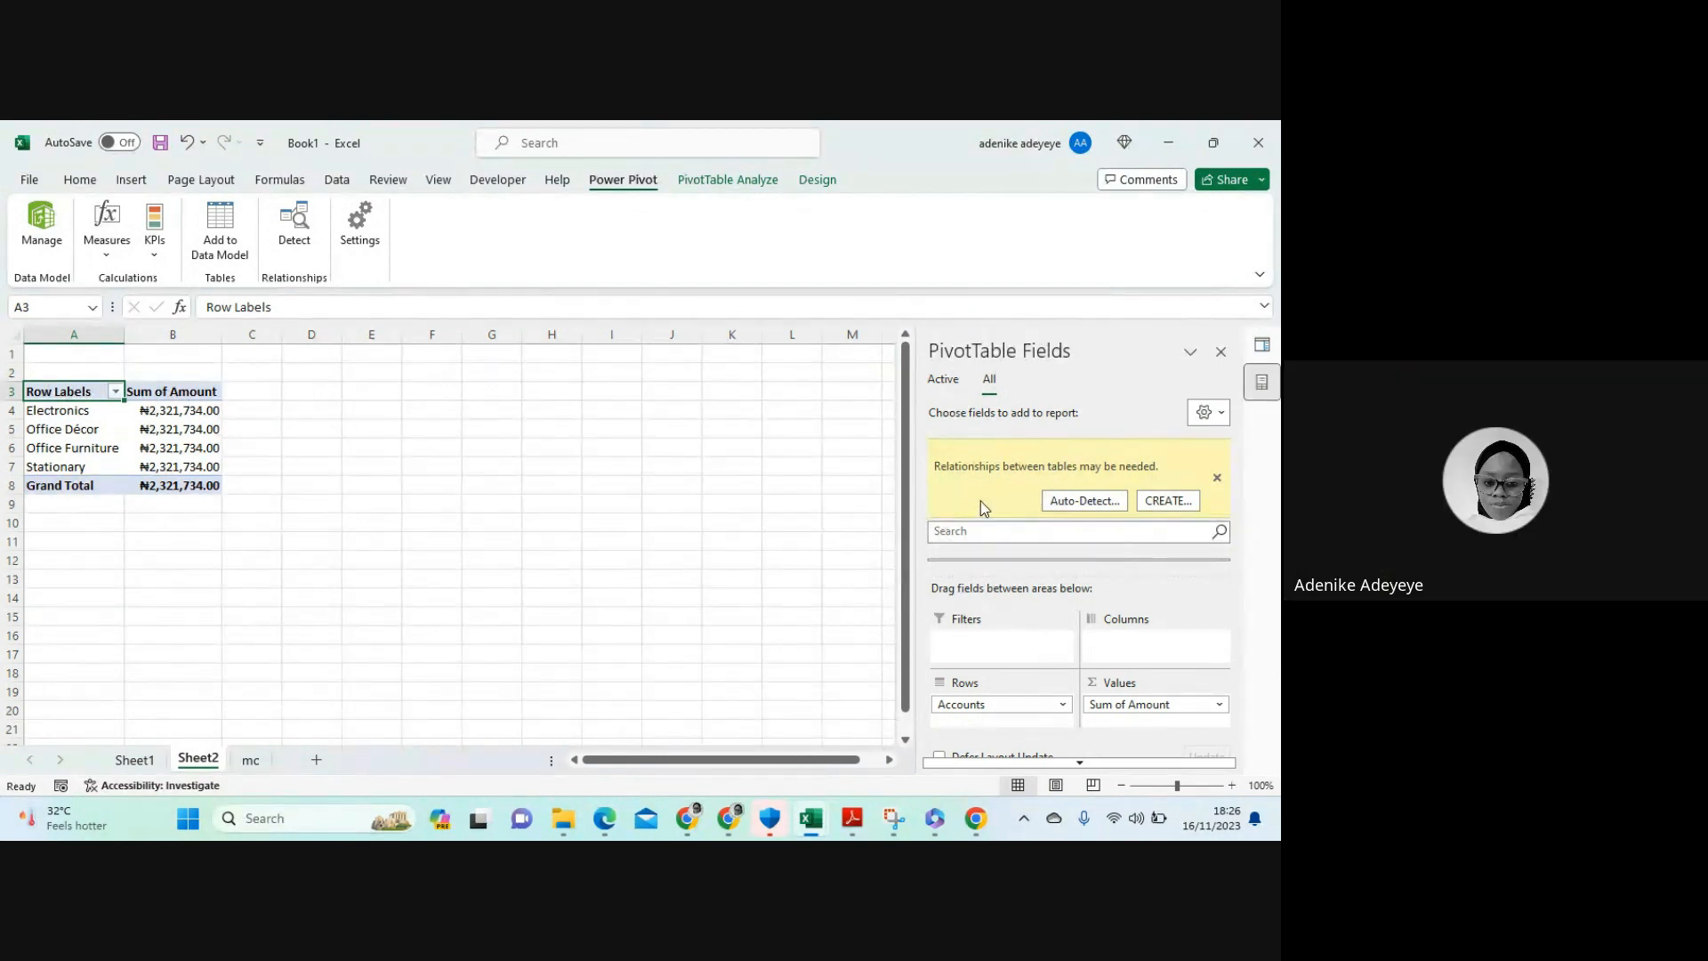
pyautogui.click(946, 384)
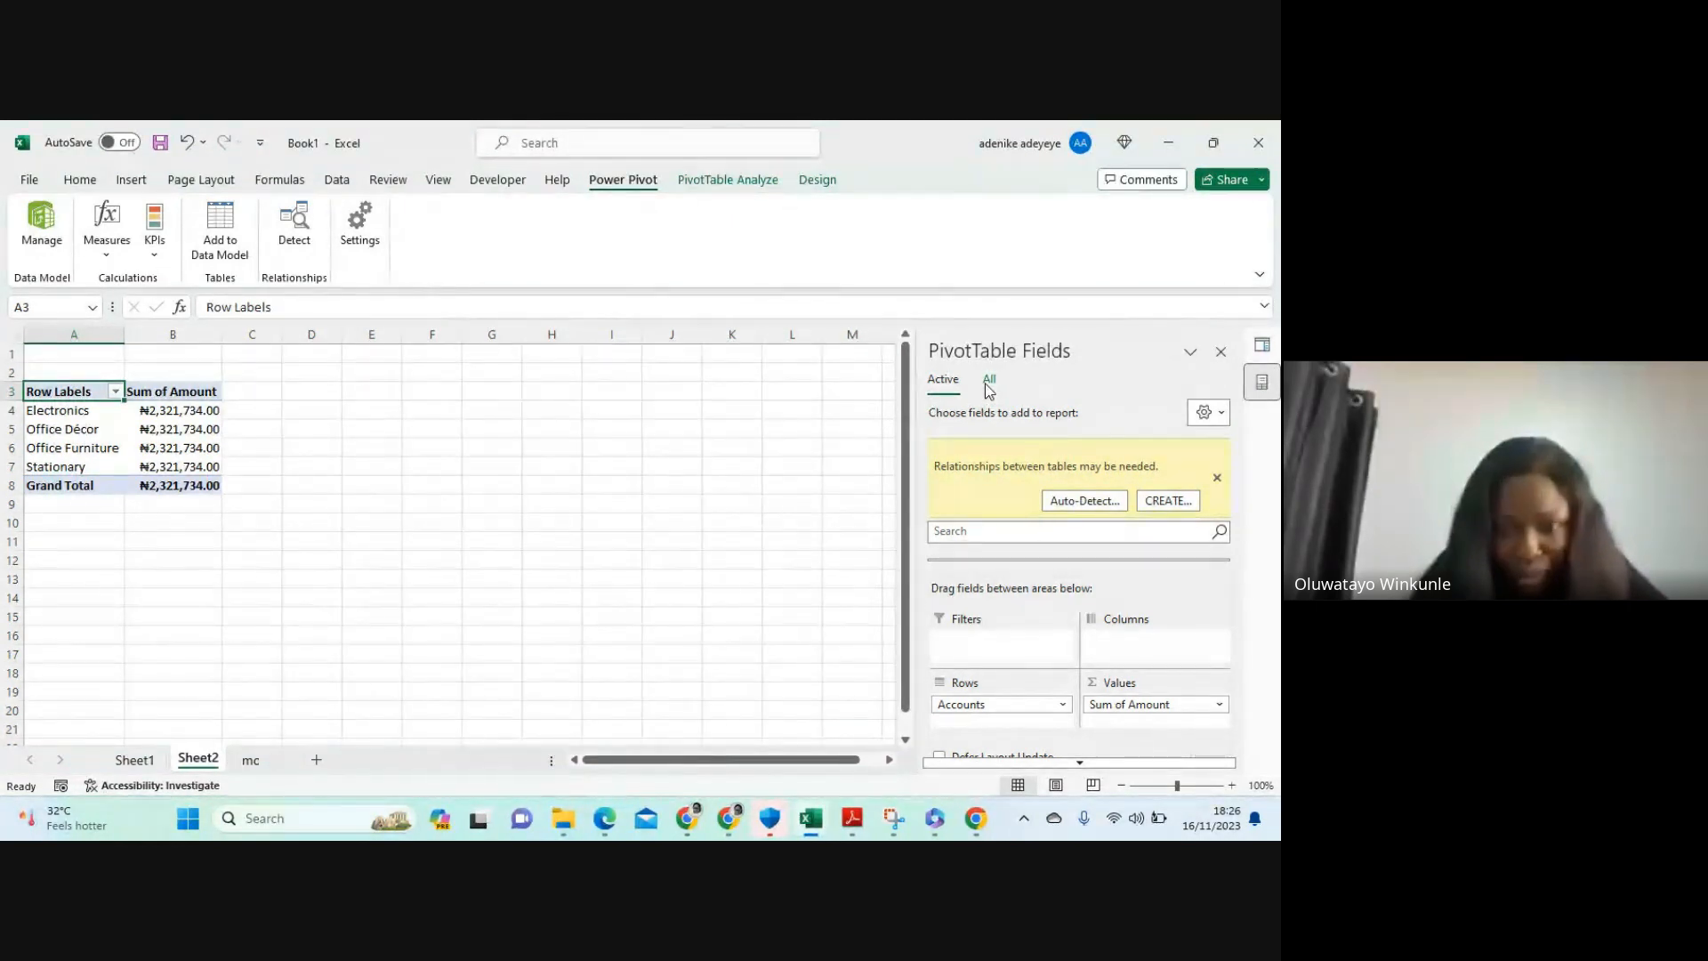
pyautogui.moveTo(979, 706); pyautogui.dragTo(897, 623)
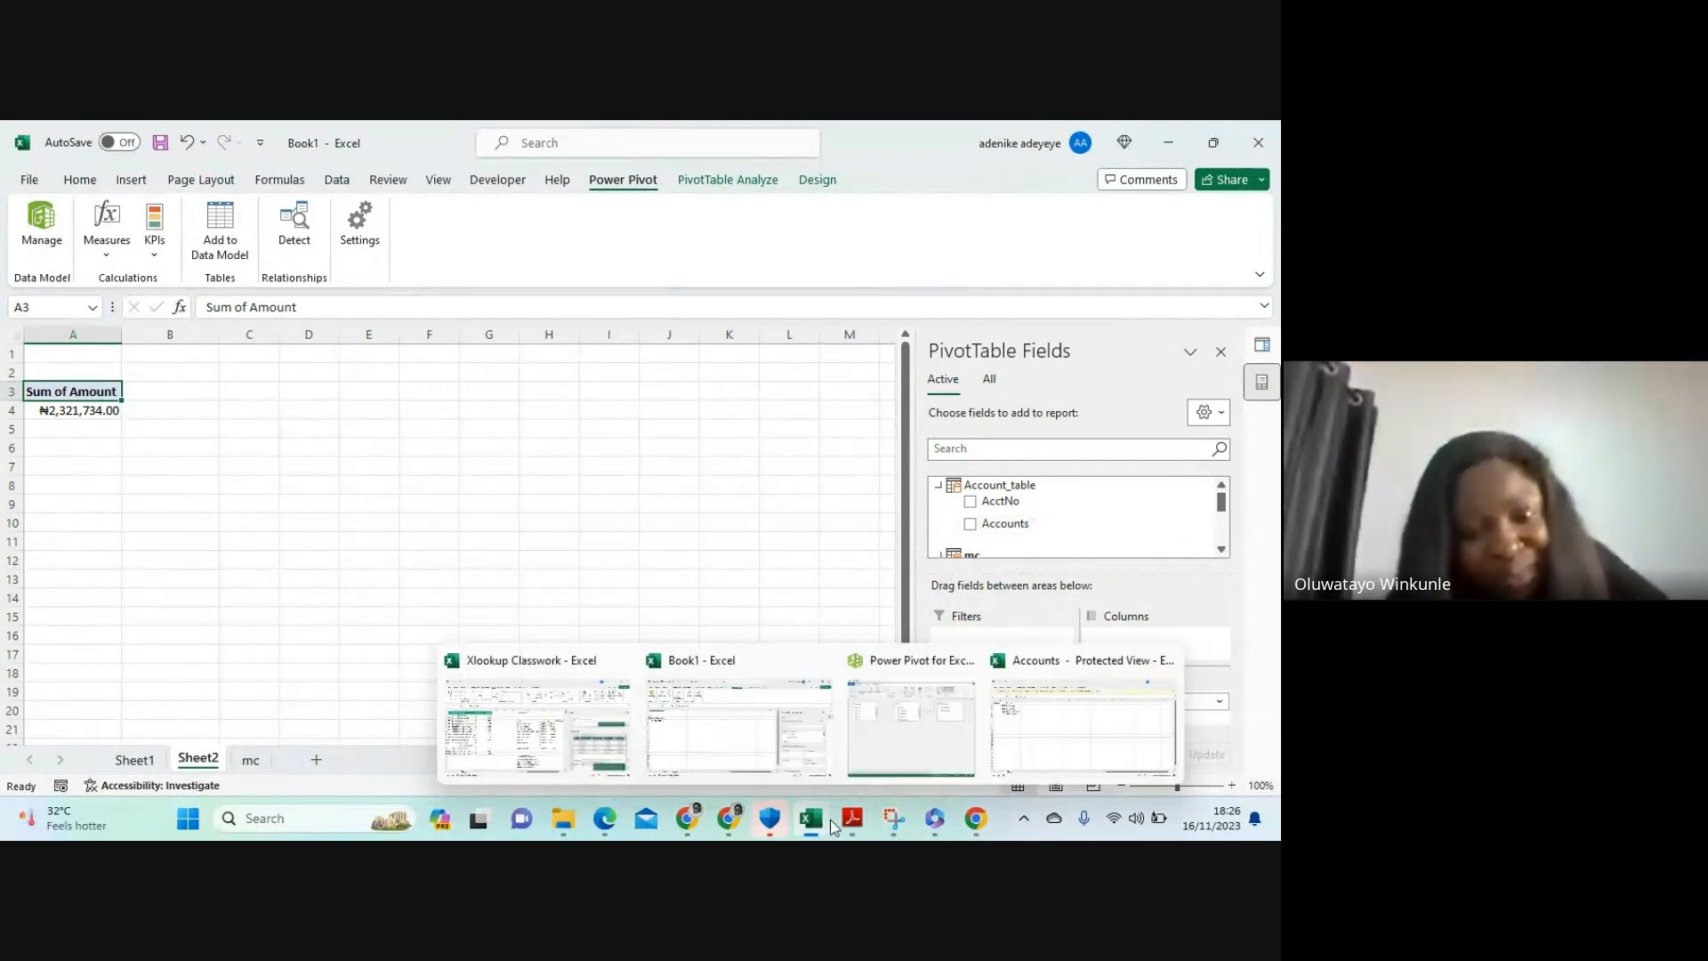
# Select an empty cell outside the PivotTable on Sheet2 and close the Queries & Connections pane
pyautogui.click(731, 818)
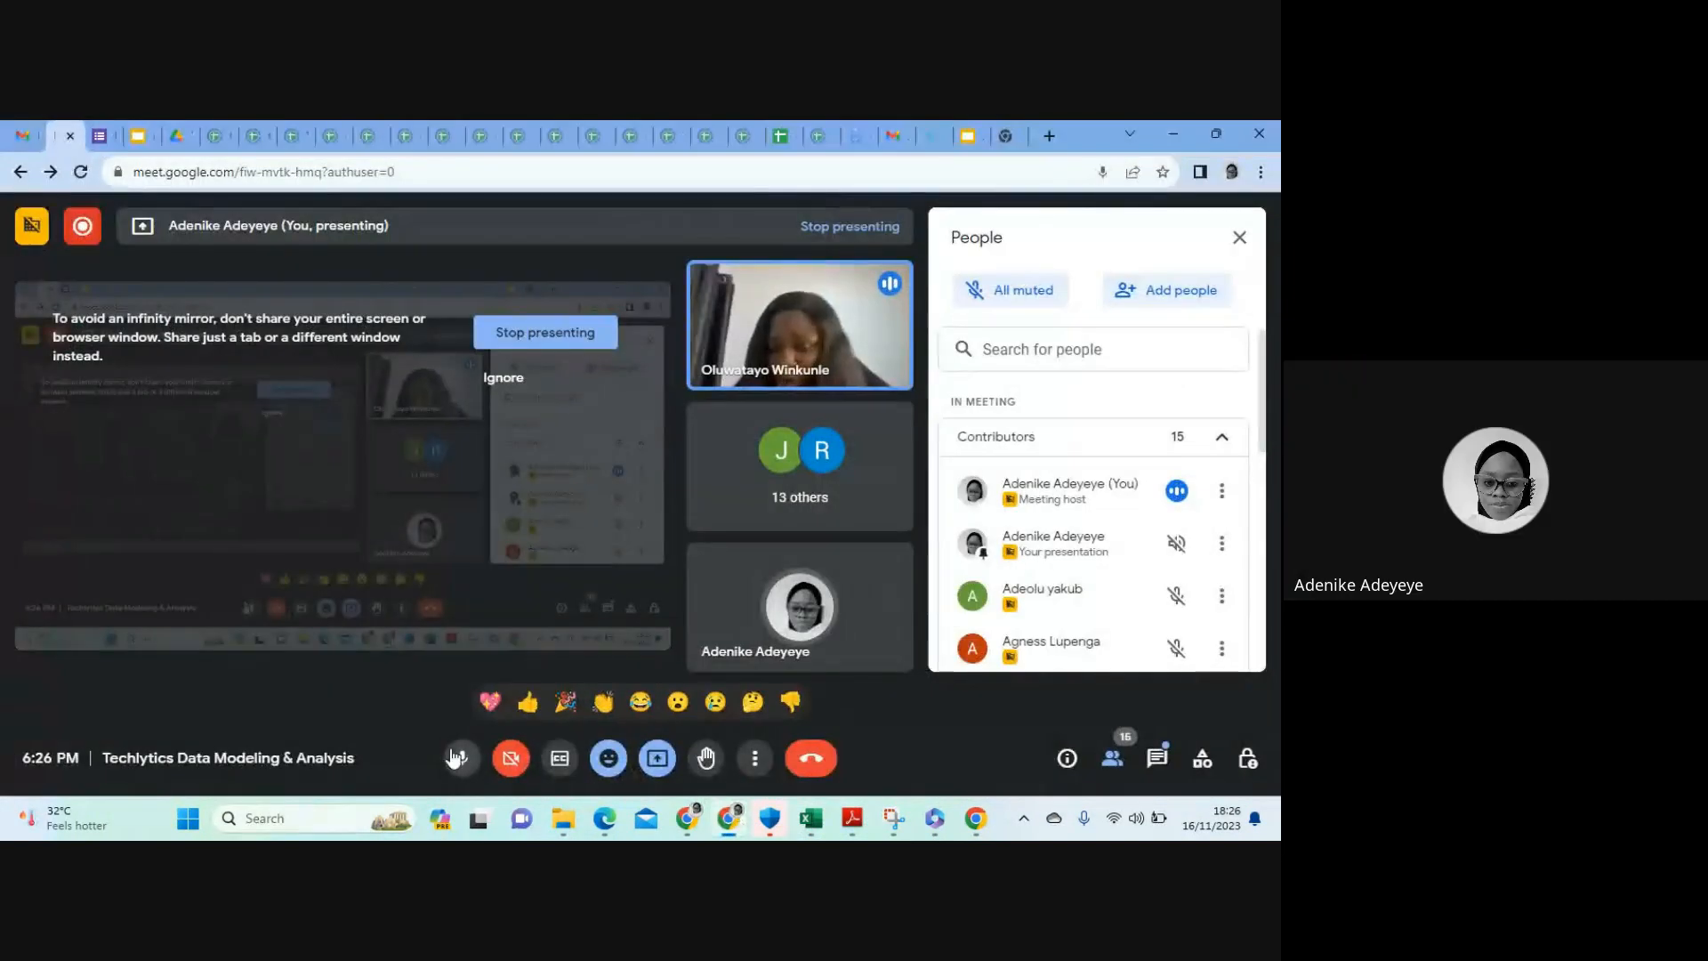
pyautogui.click(1175, 133)
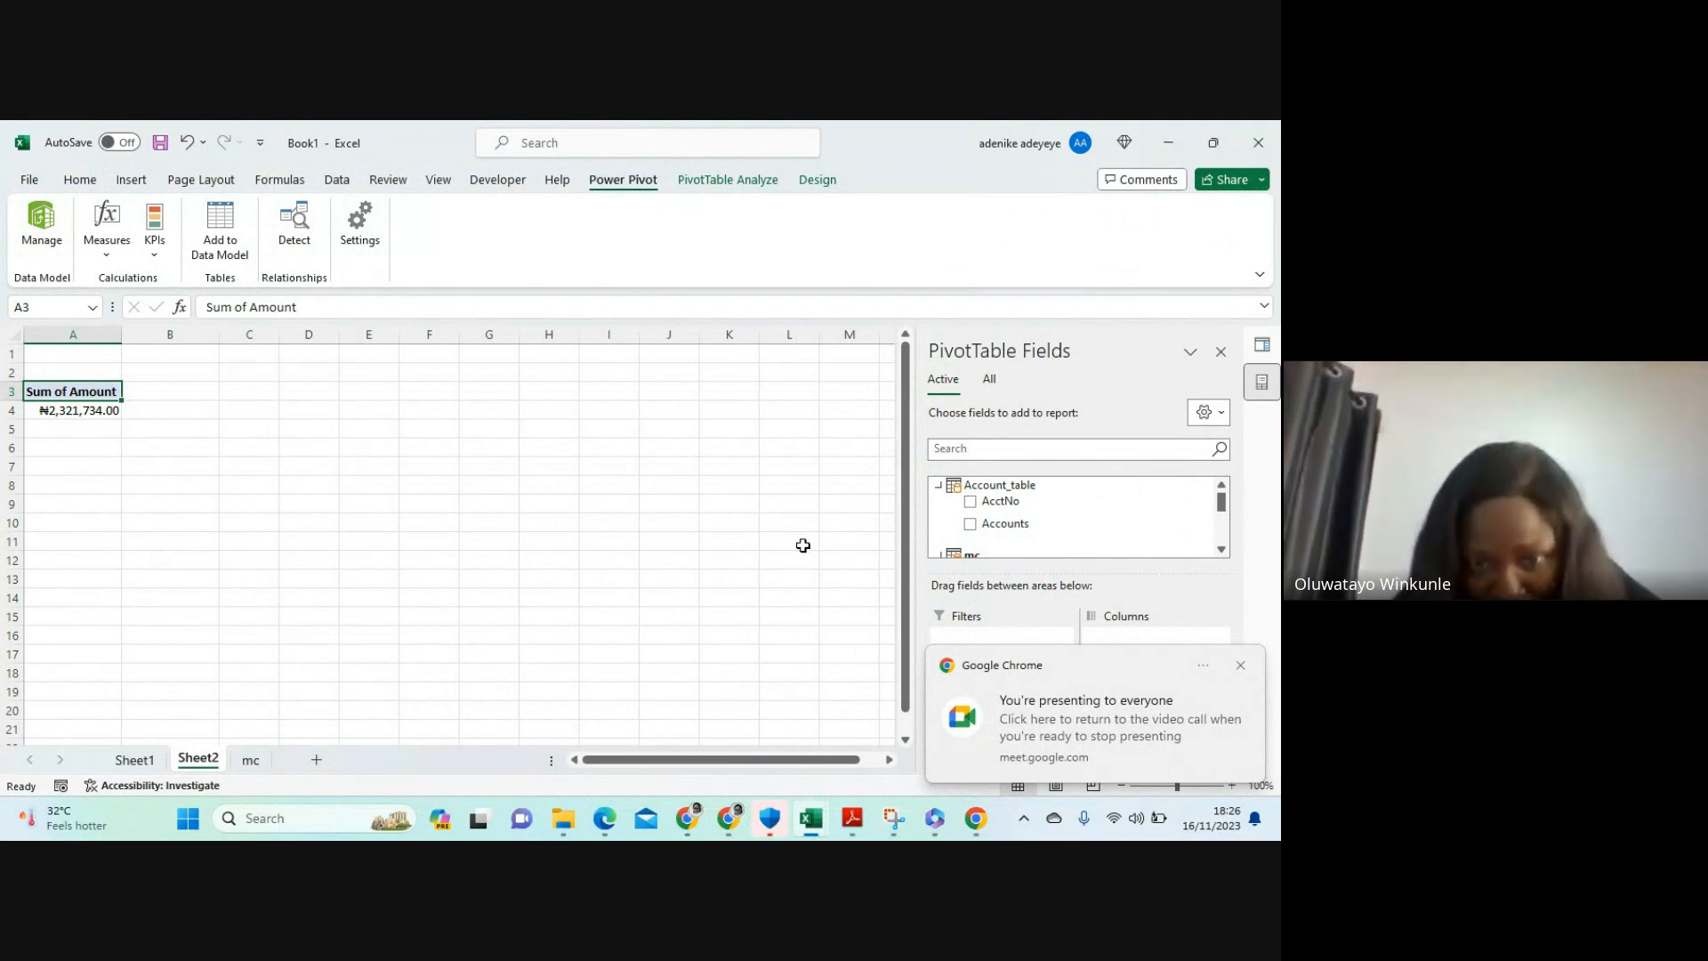
pyautogui.click(862, 589)
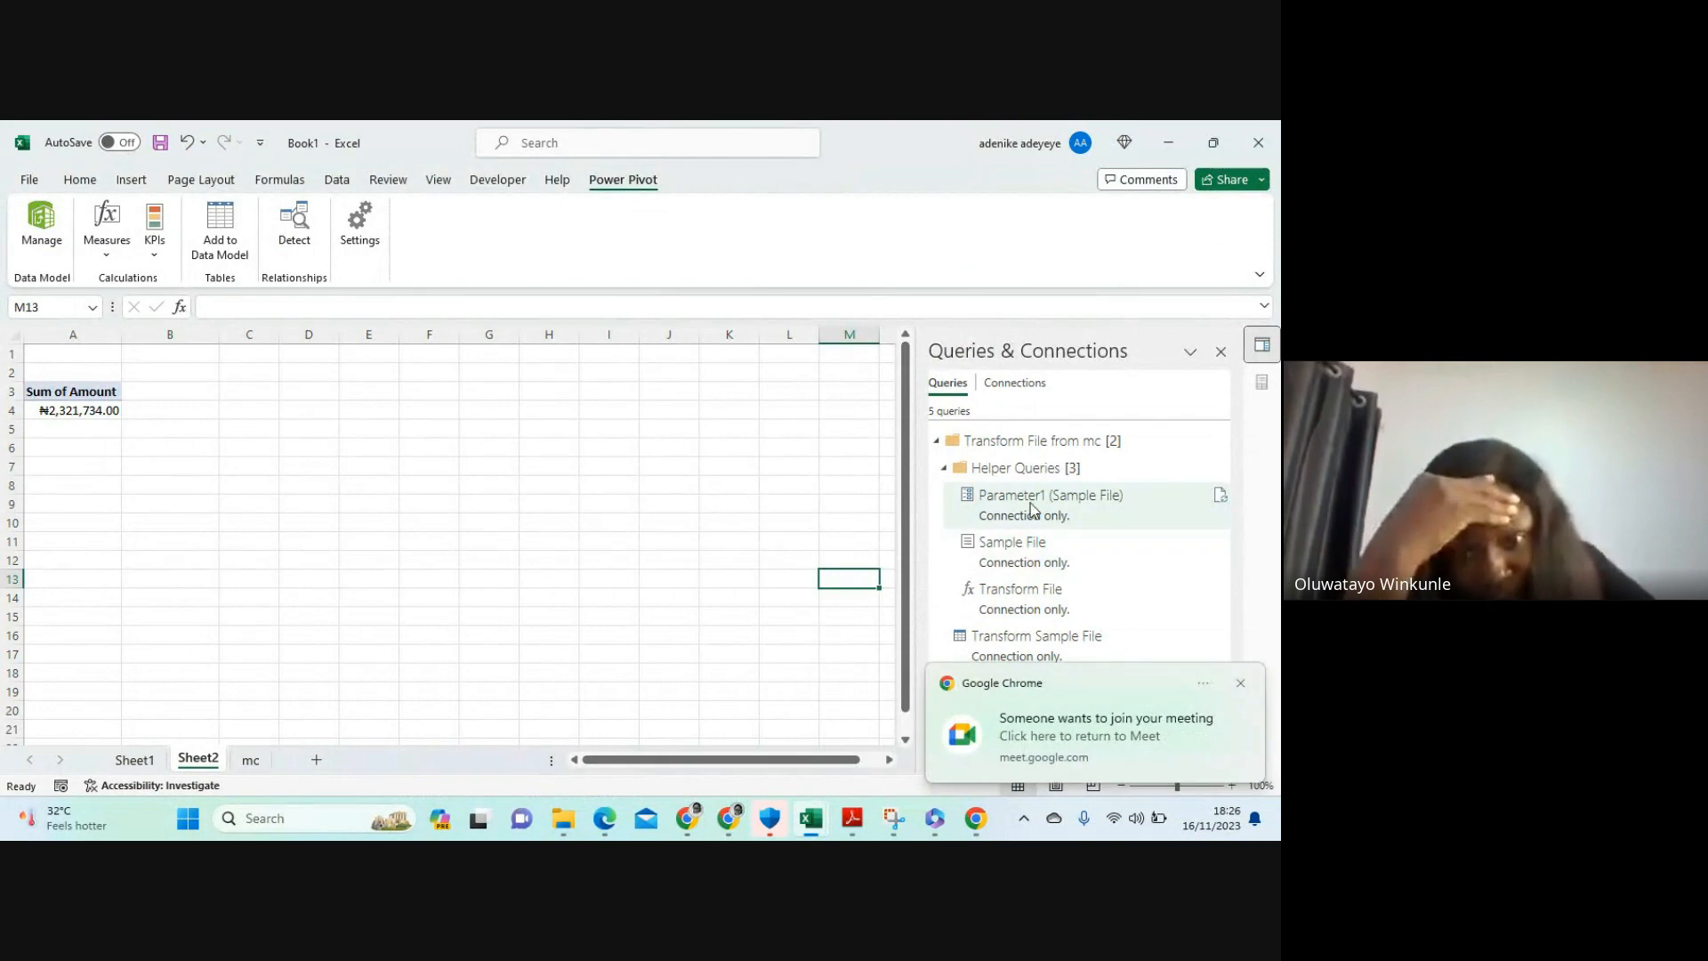
pyautogui.click(1192, 354)
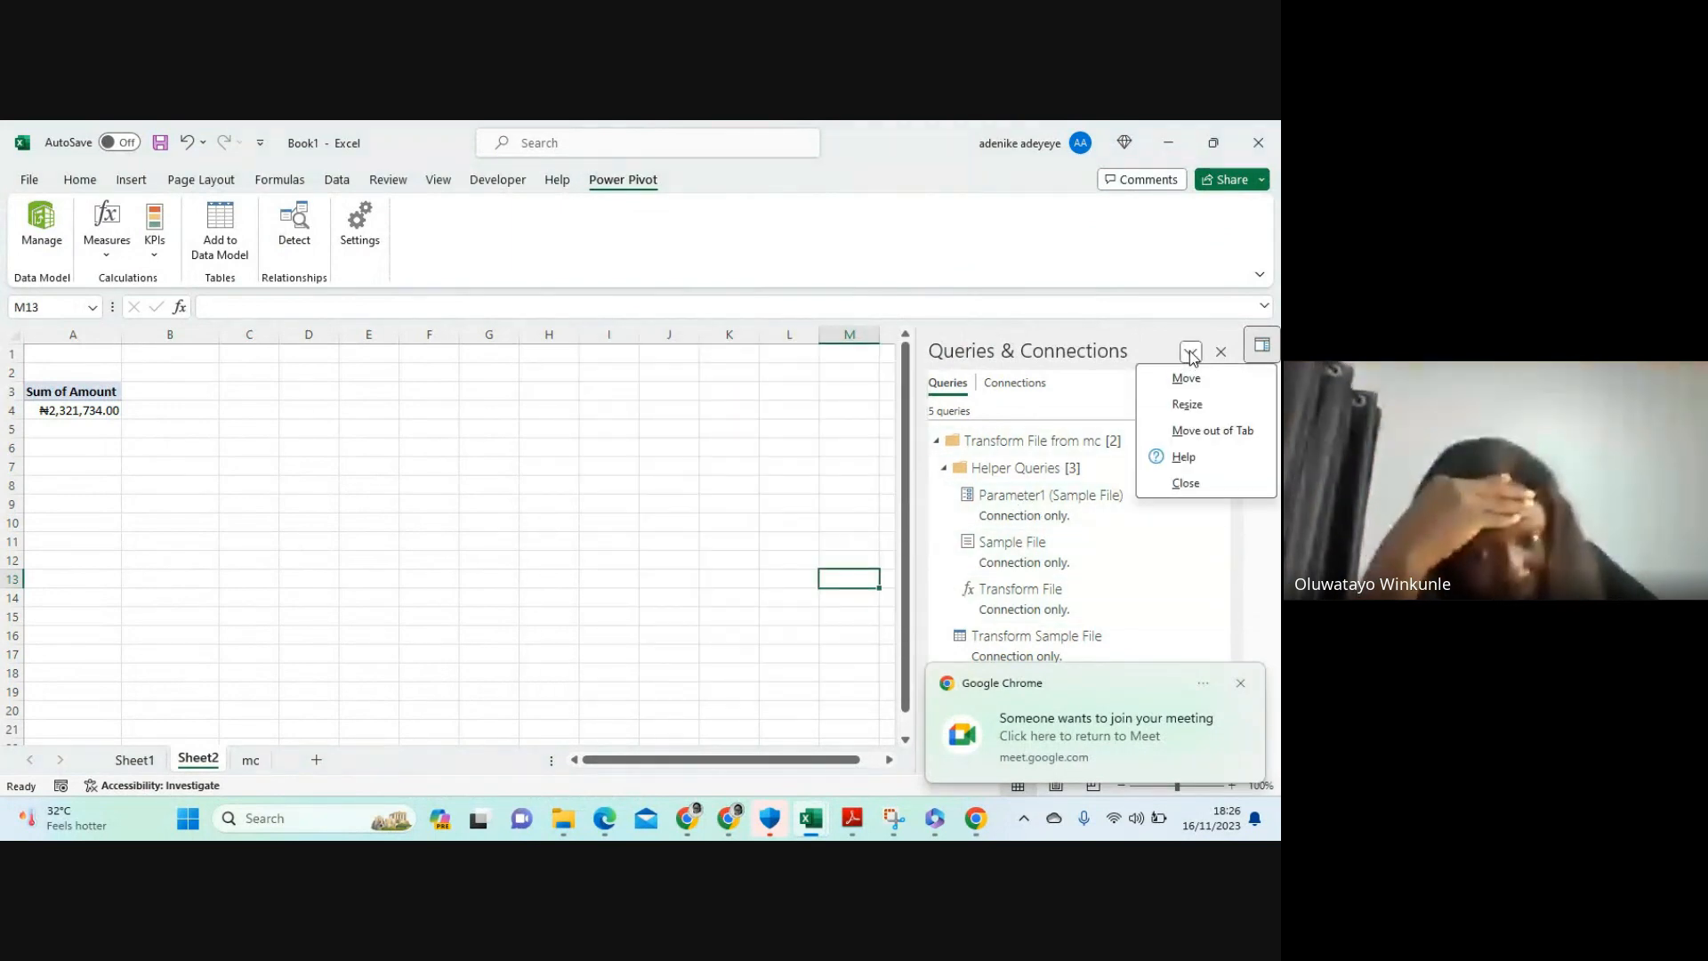
pyautogui.click(881, 670)
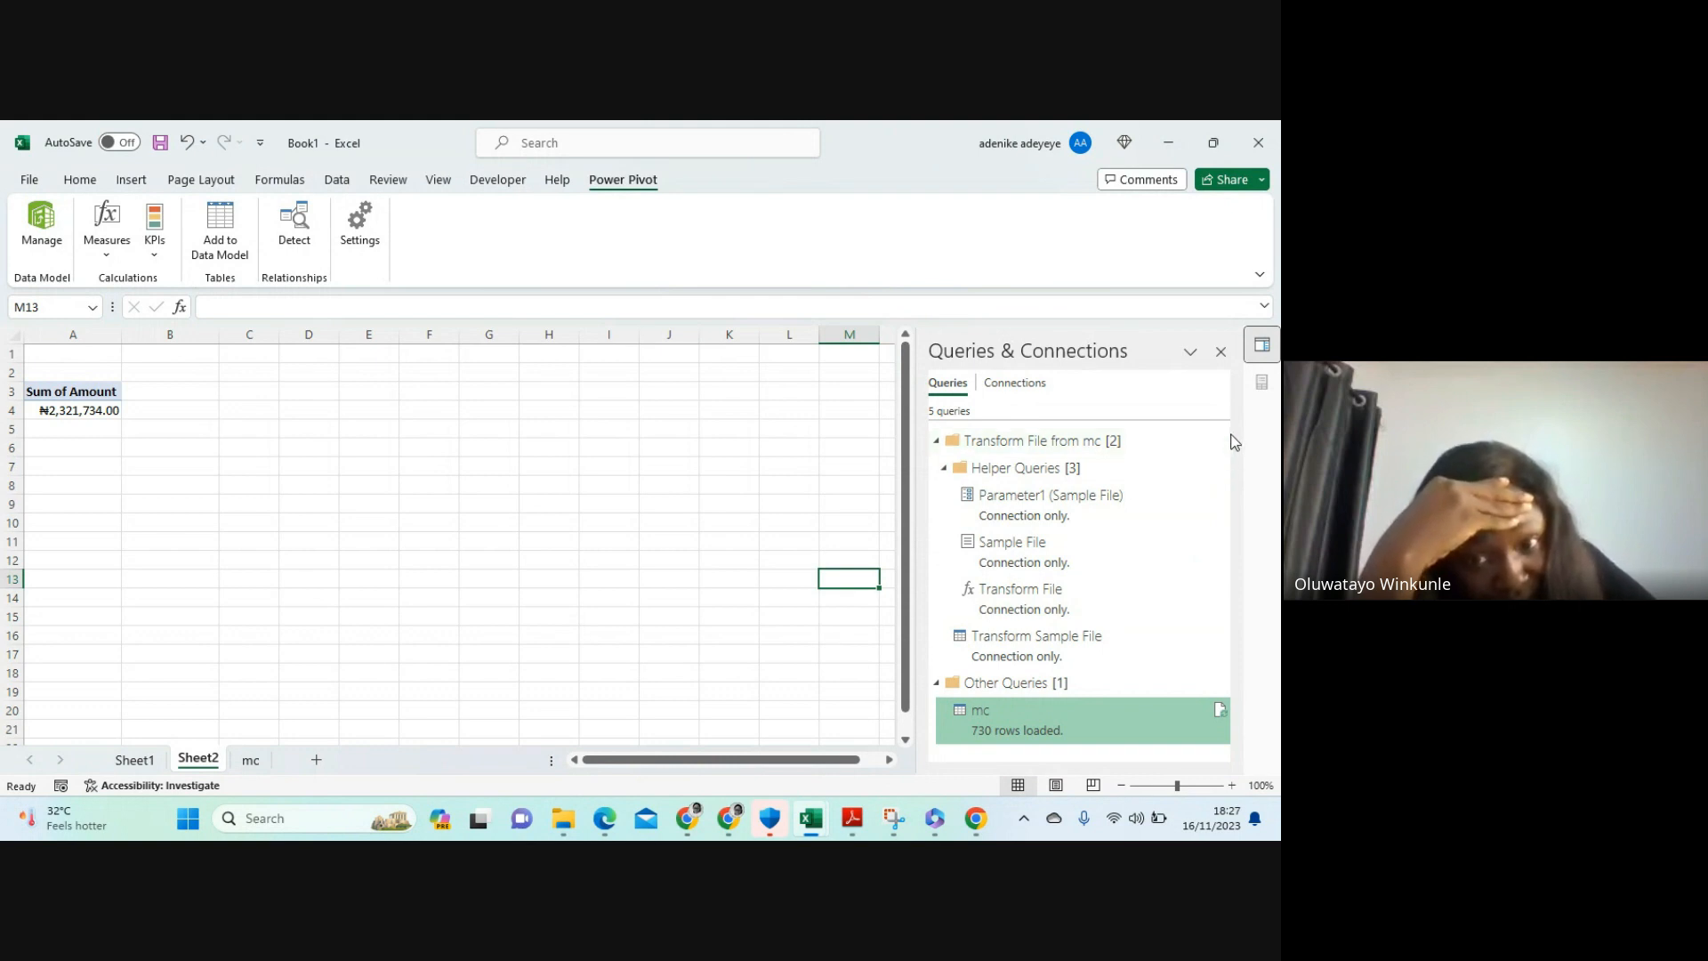
pyautogui.click(1221, 353)
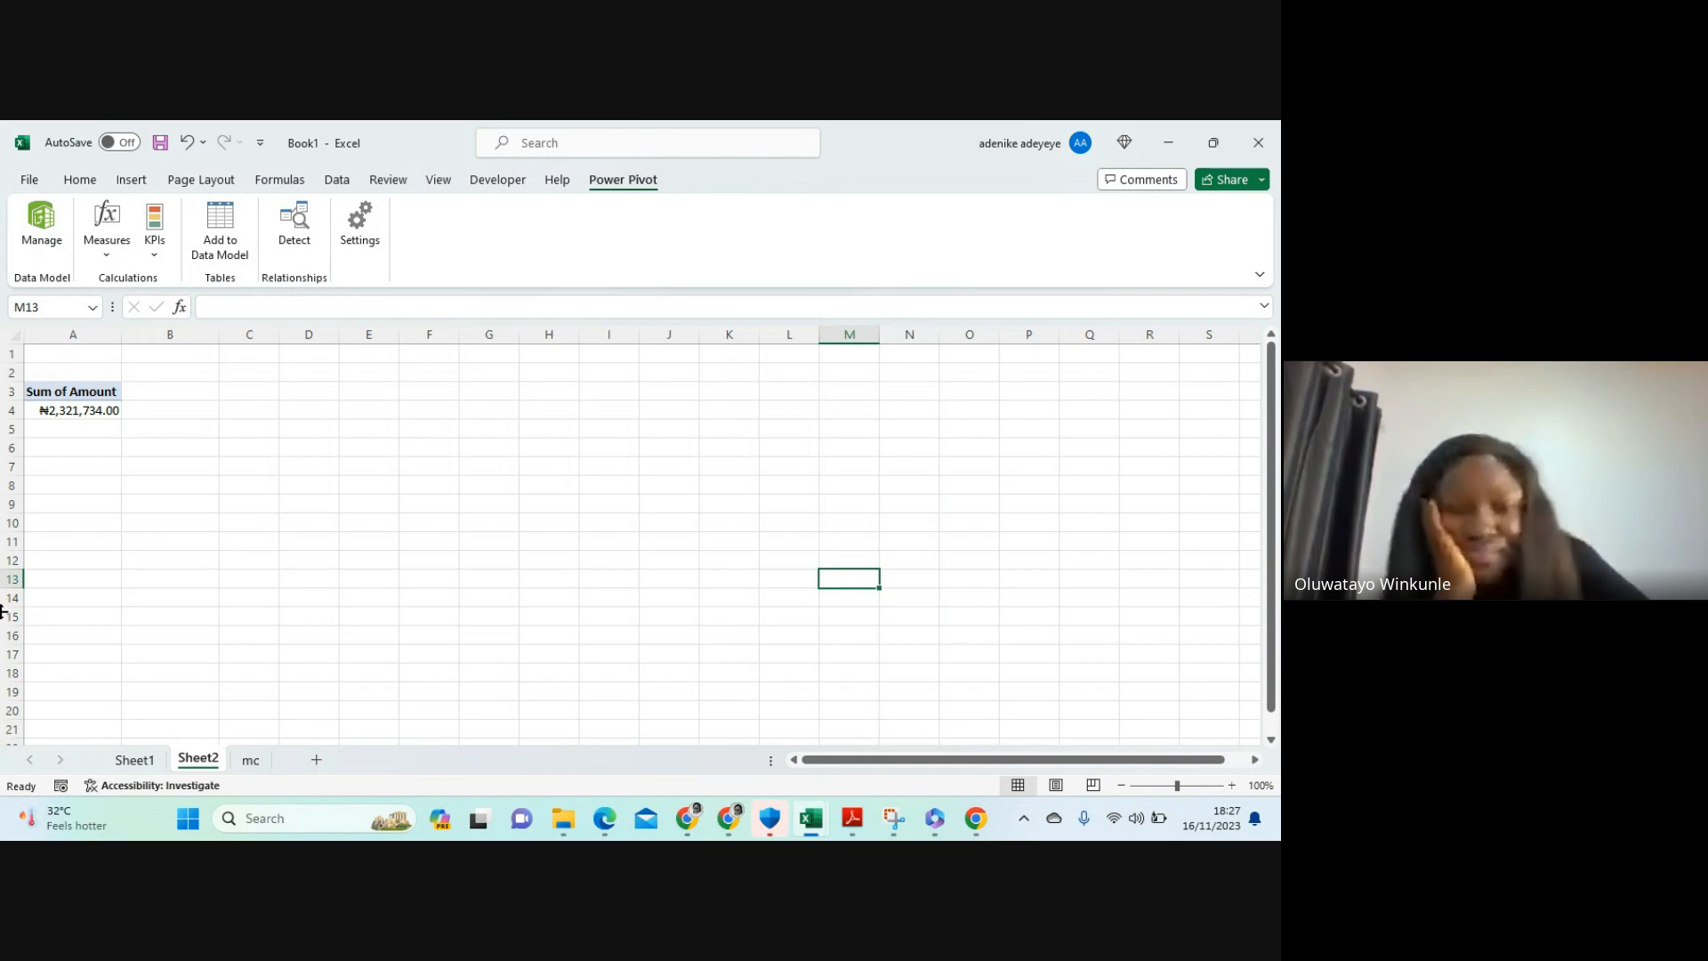
# Select the PivotTable's amount cell and examine the Account_table and mc fields available in its field list
pyautogui.click(78, 410)
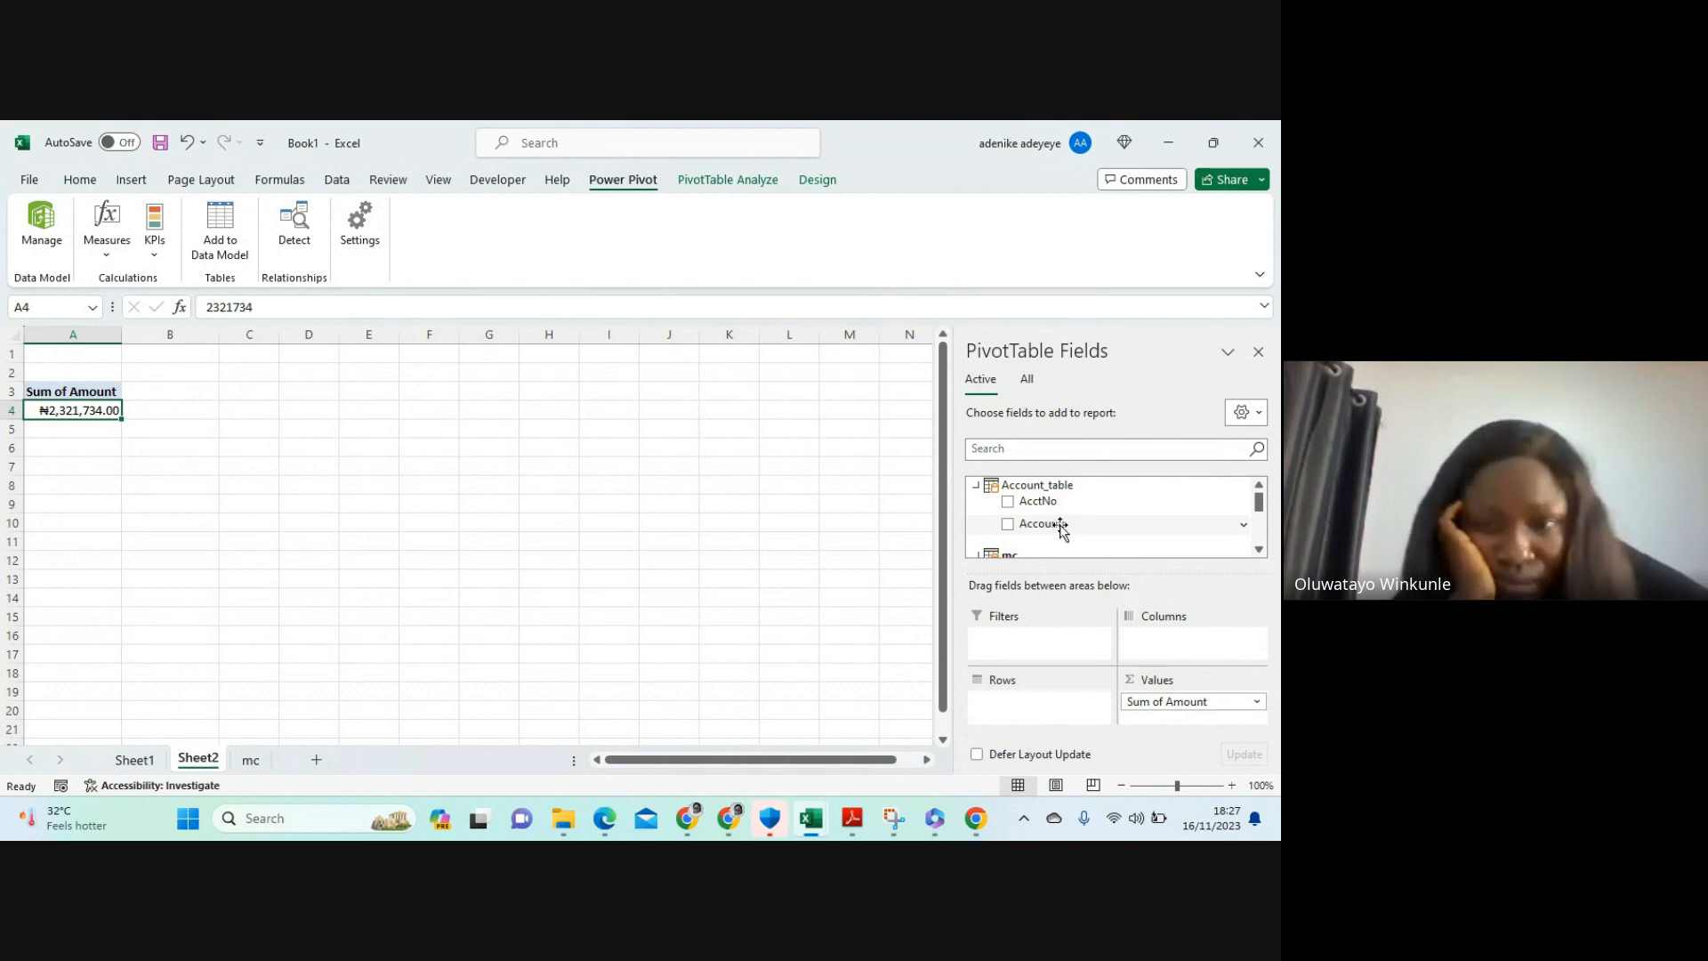
pyautogui.scroll(-5, 1059, 531)
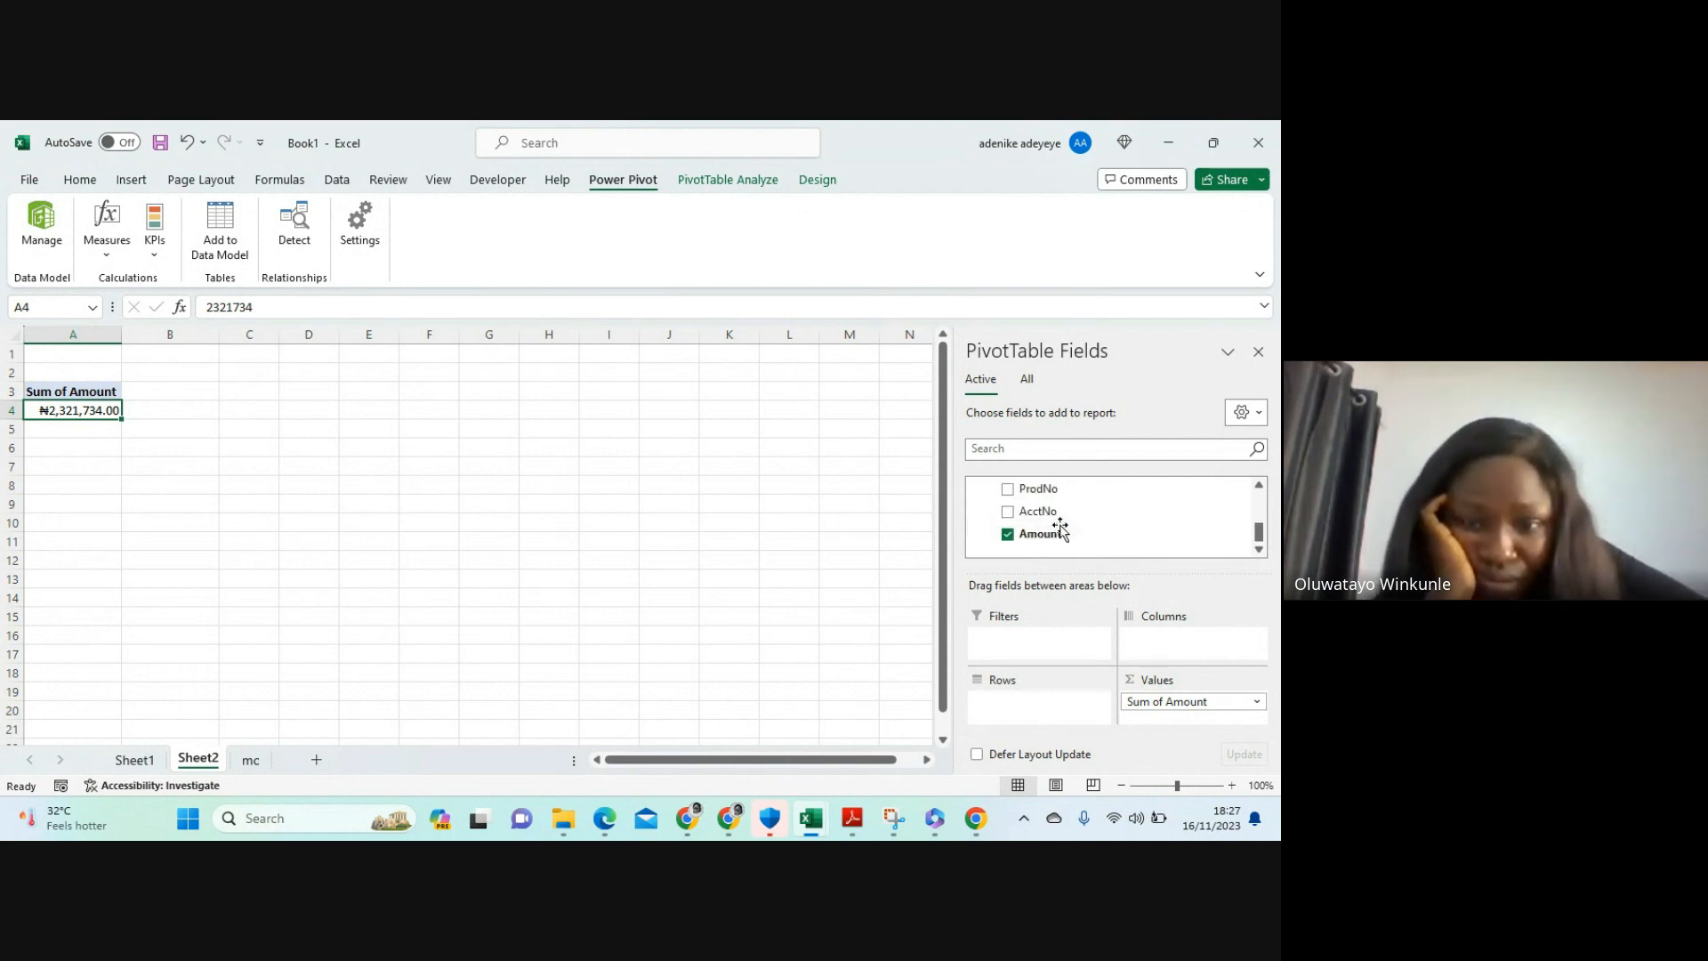
pyautogui.scroll(5, 1061, 531)
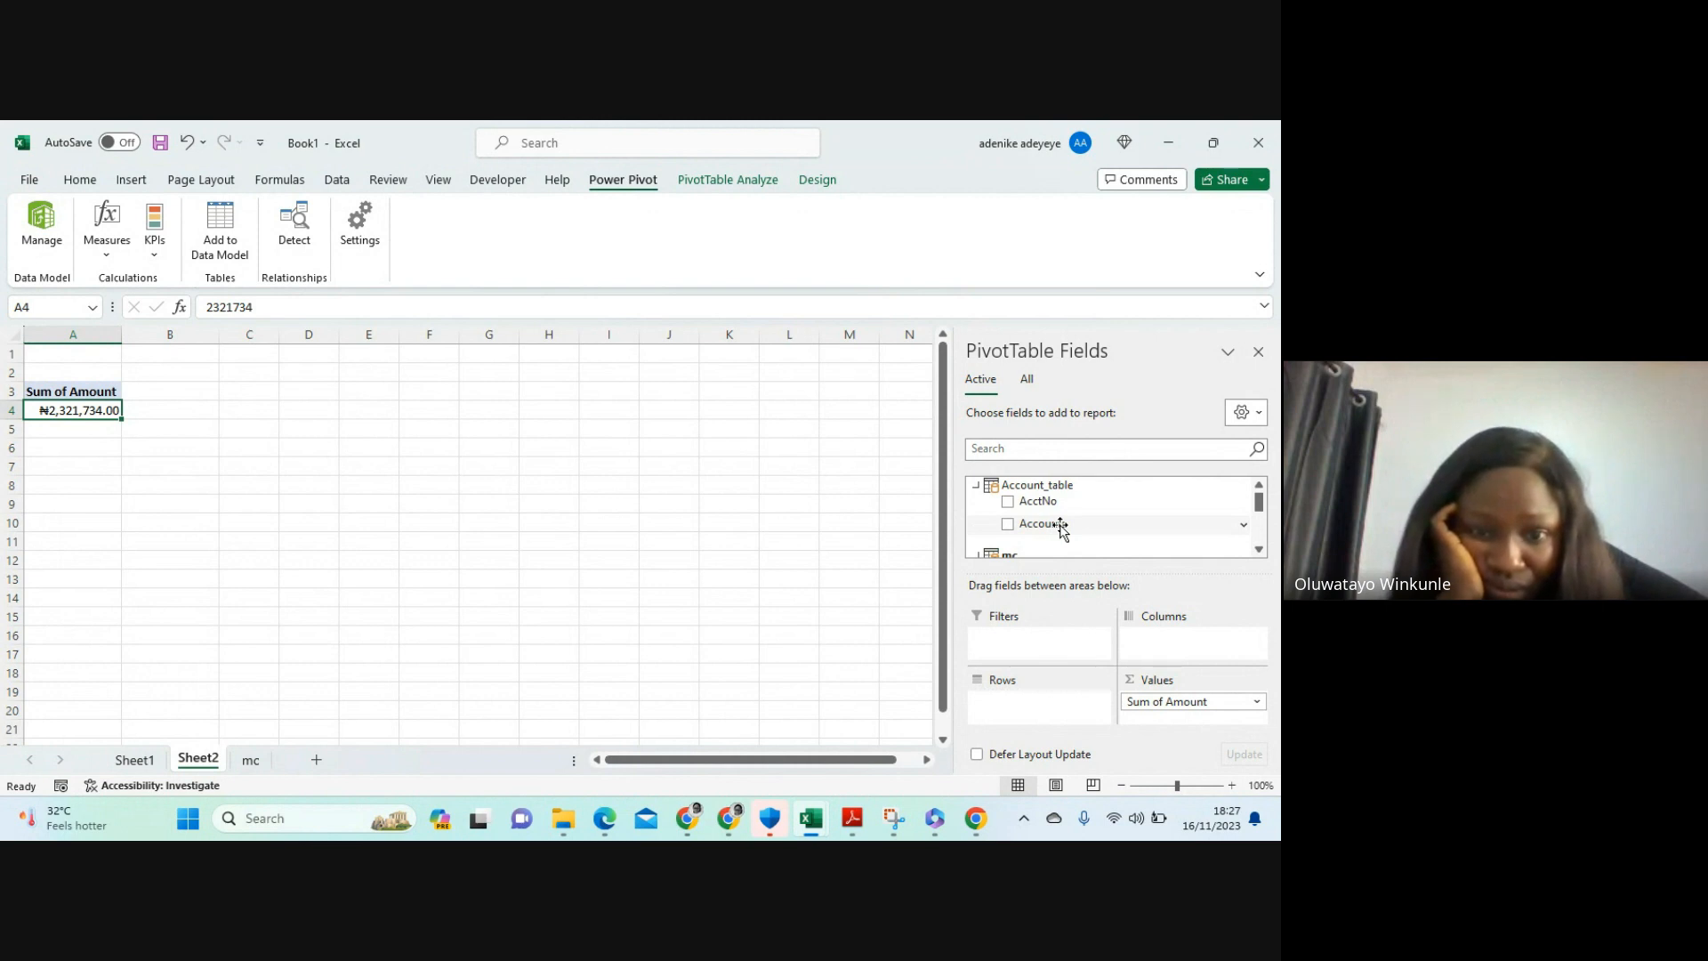
pyautogui.scroll(-5, 1061, 526)
pyautogui.scroll(5, 1061, 532)
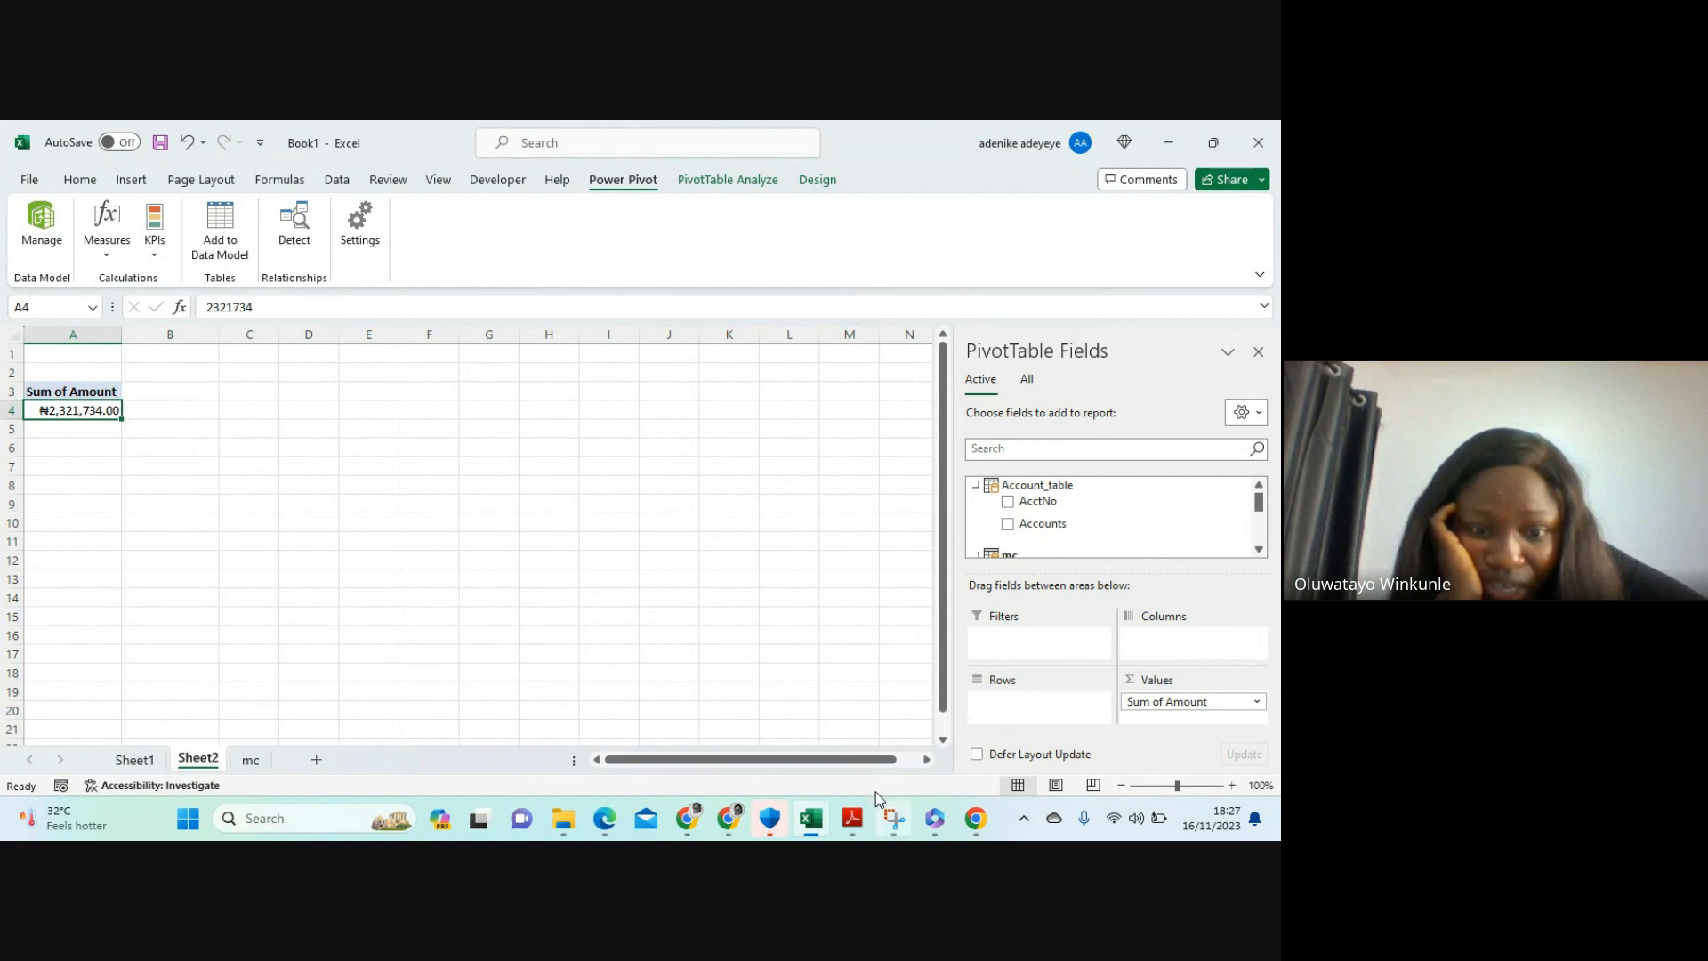
pyautogui.moveTo(732, 826)
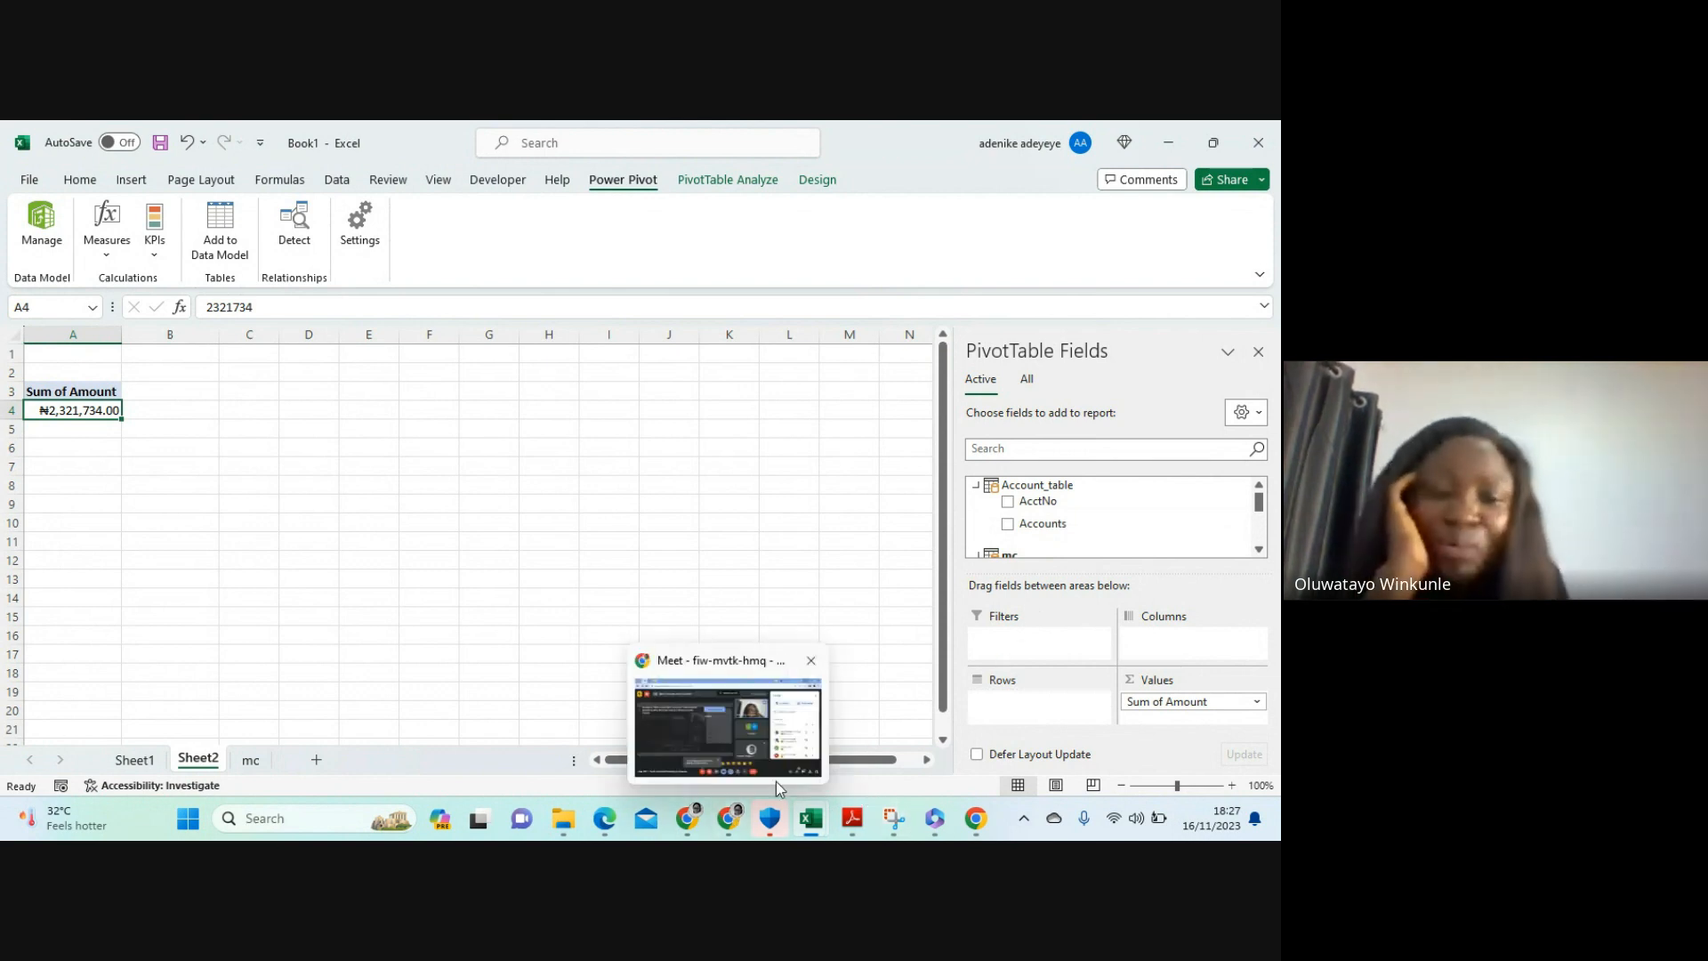
pyautogui.moveTo(783, 778)
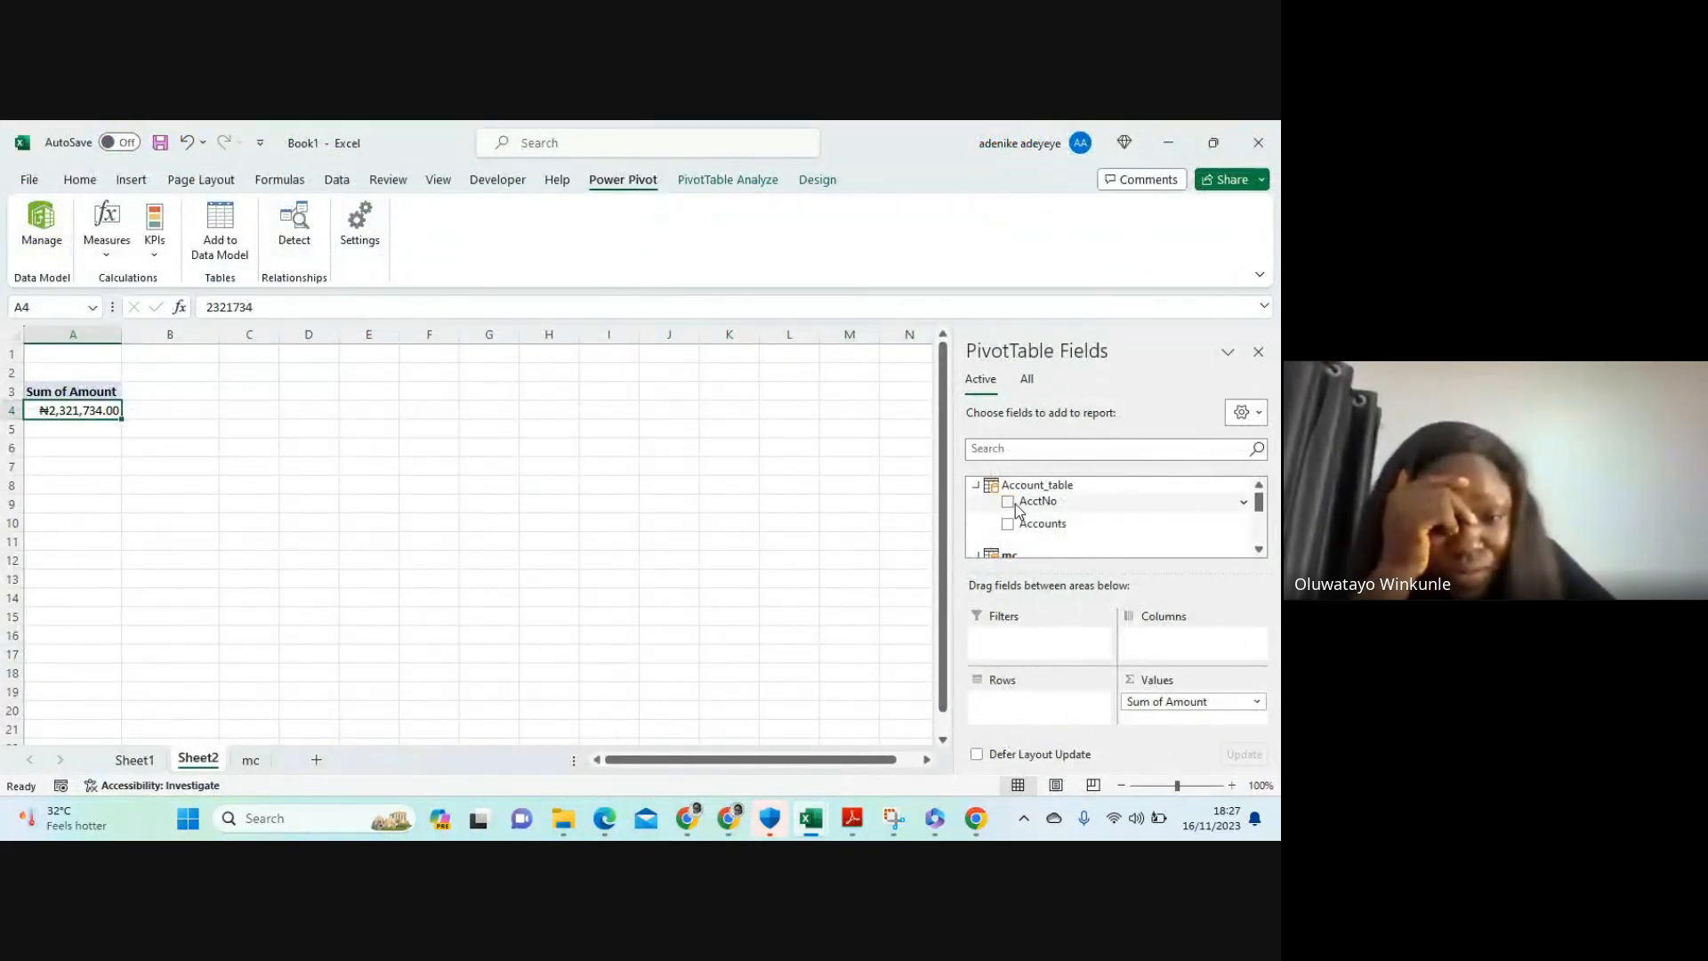
# Add Accounts from Account_table to Rows and create a relationship linking AcctNo of data model table mc to AcctNo of Account_table
pyautogui.moveTo(1015, 527); pyautogui.dragTo(1010, 713)
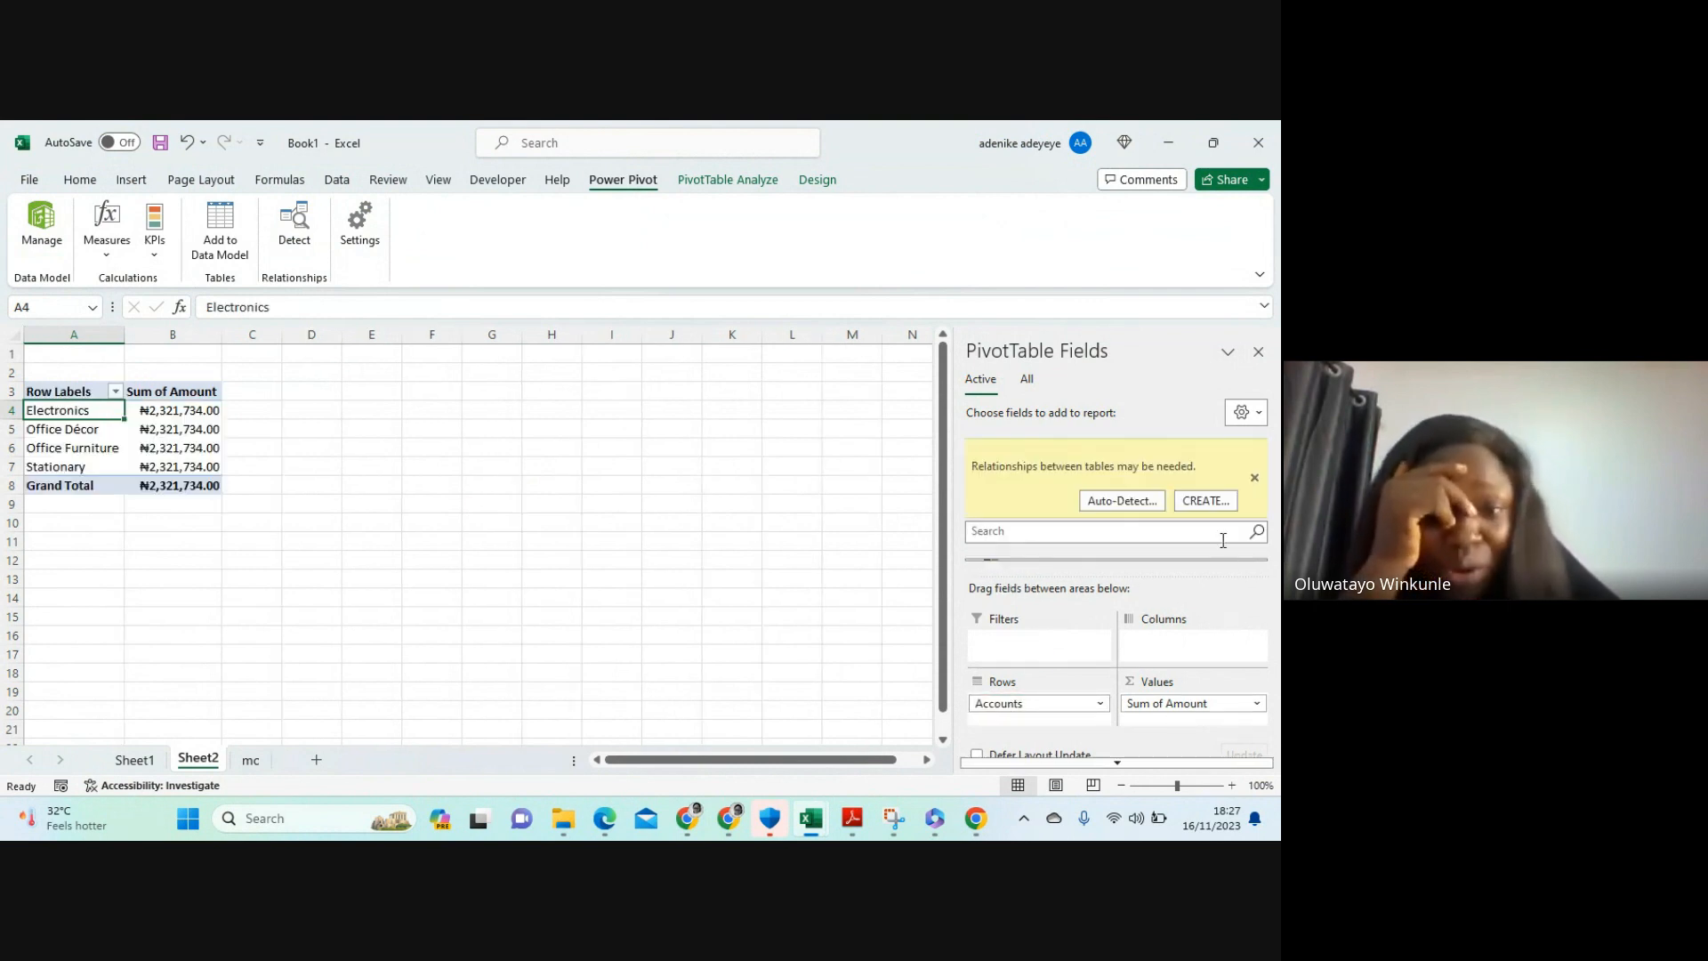
pyautogui.click(1212, 503)
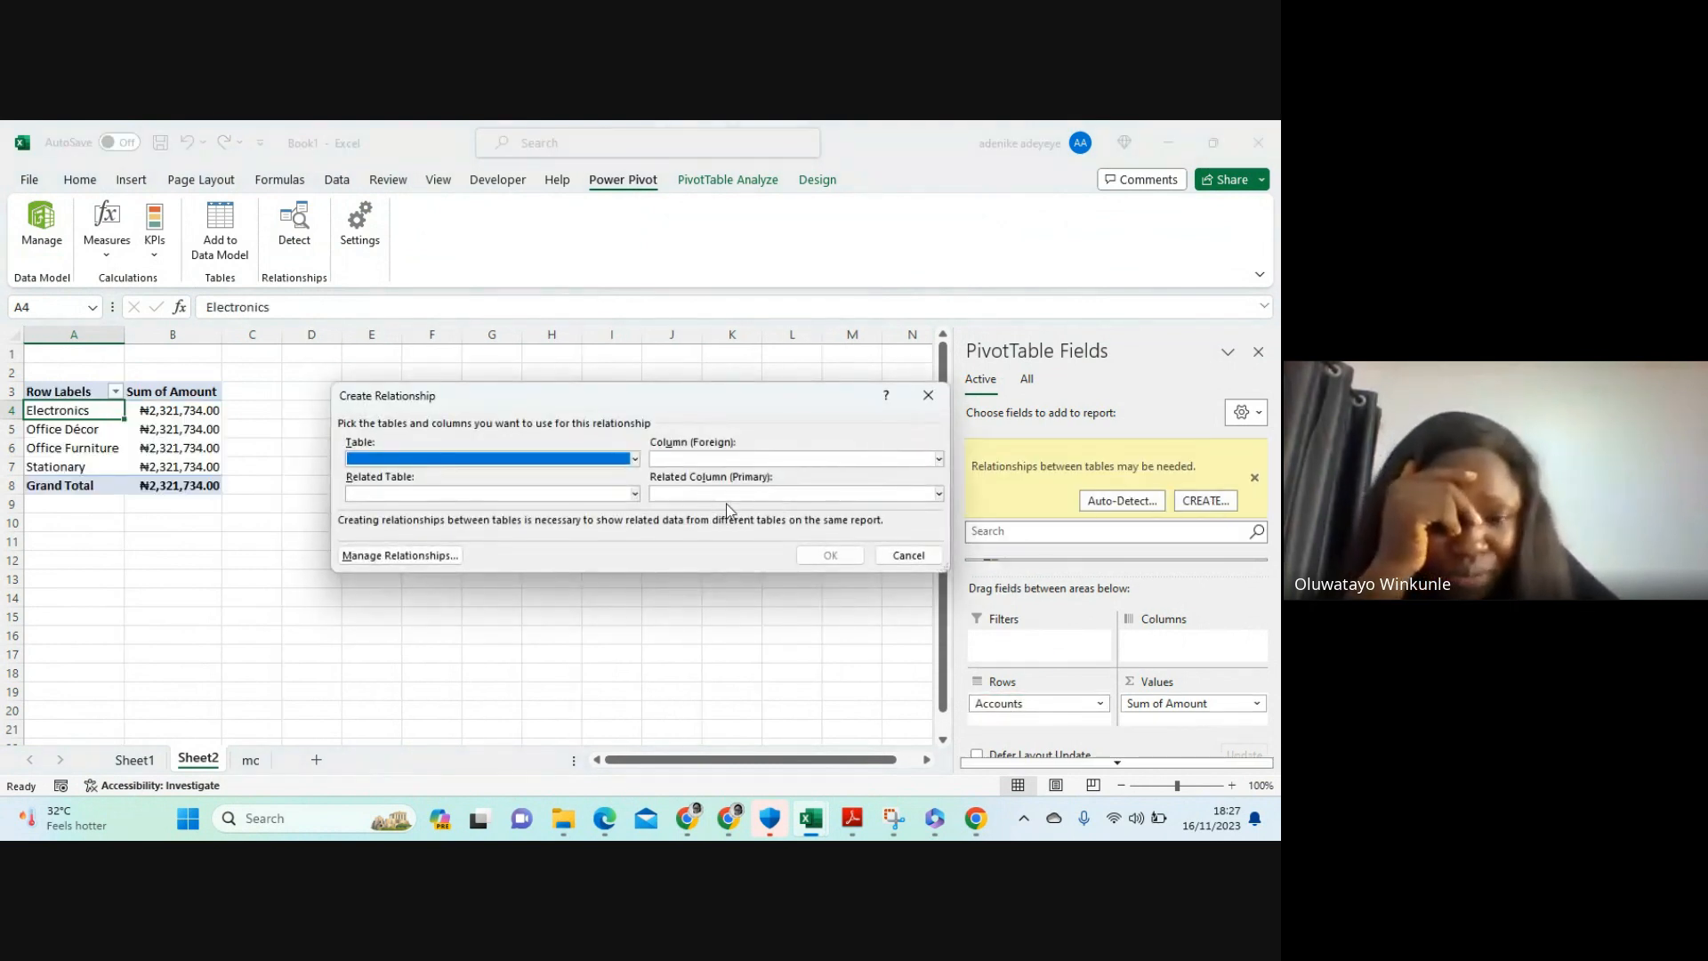
pyautogui.click(635, 460)
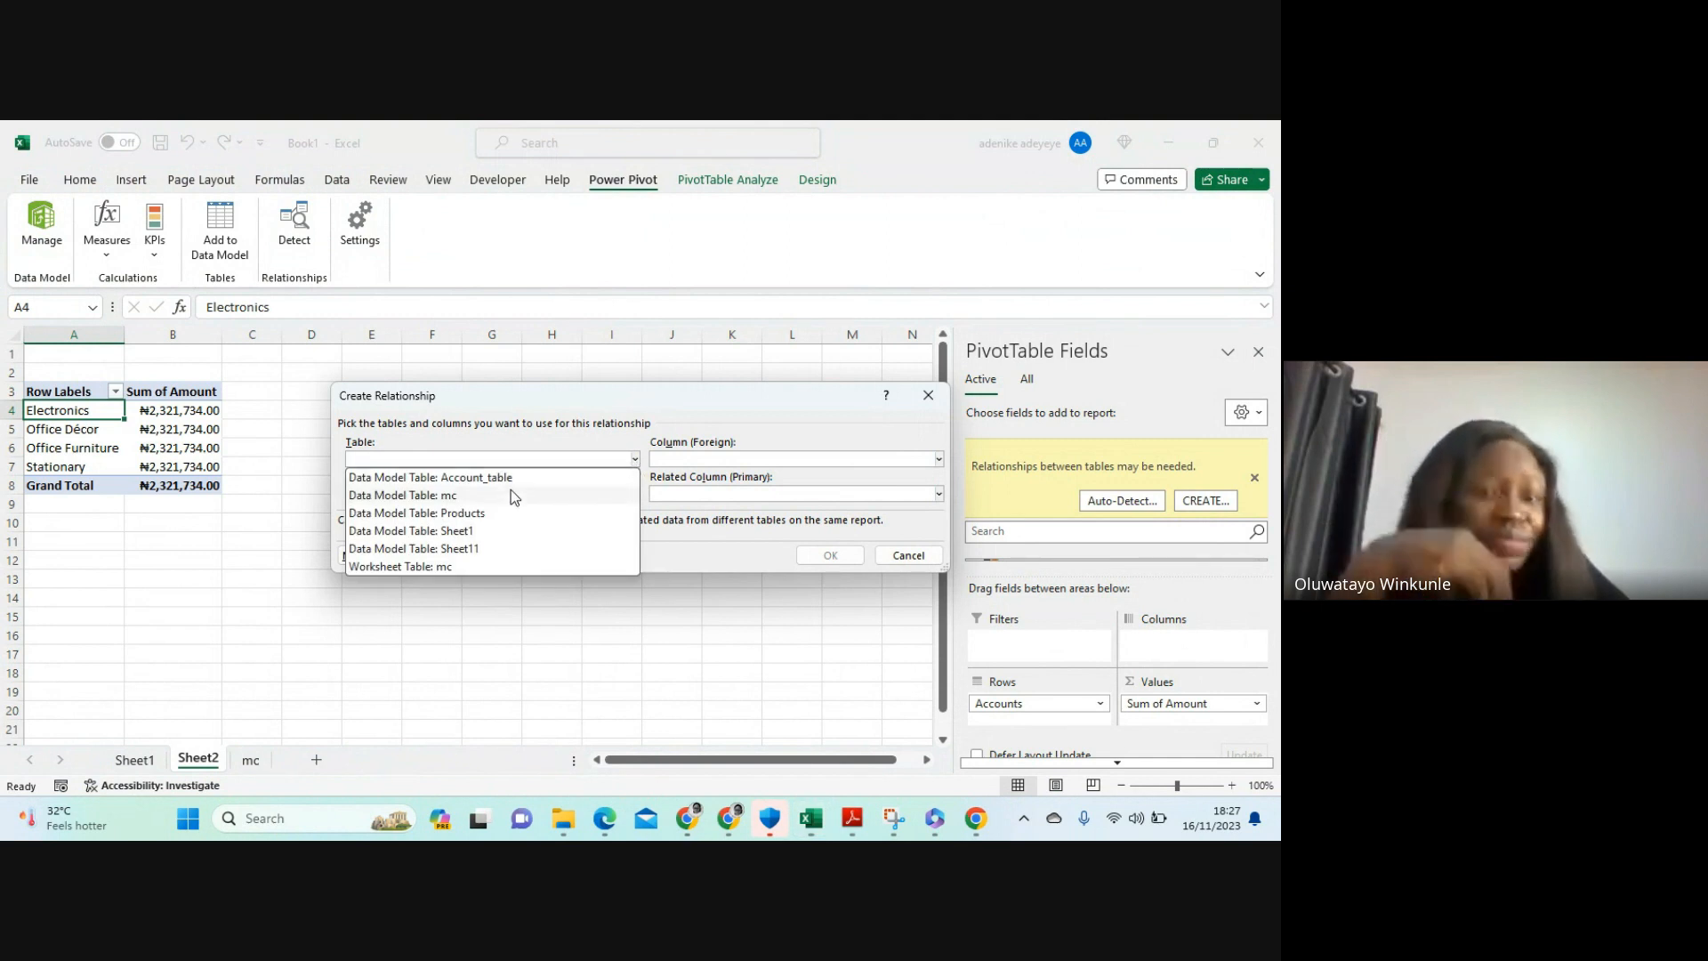
pyautogui.click(470, 496)
pyautogui.click(703, 461)
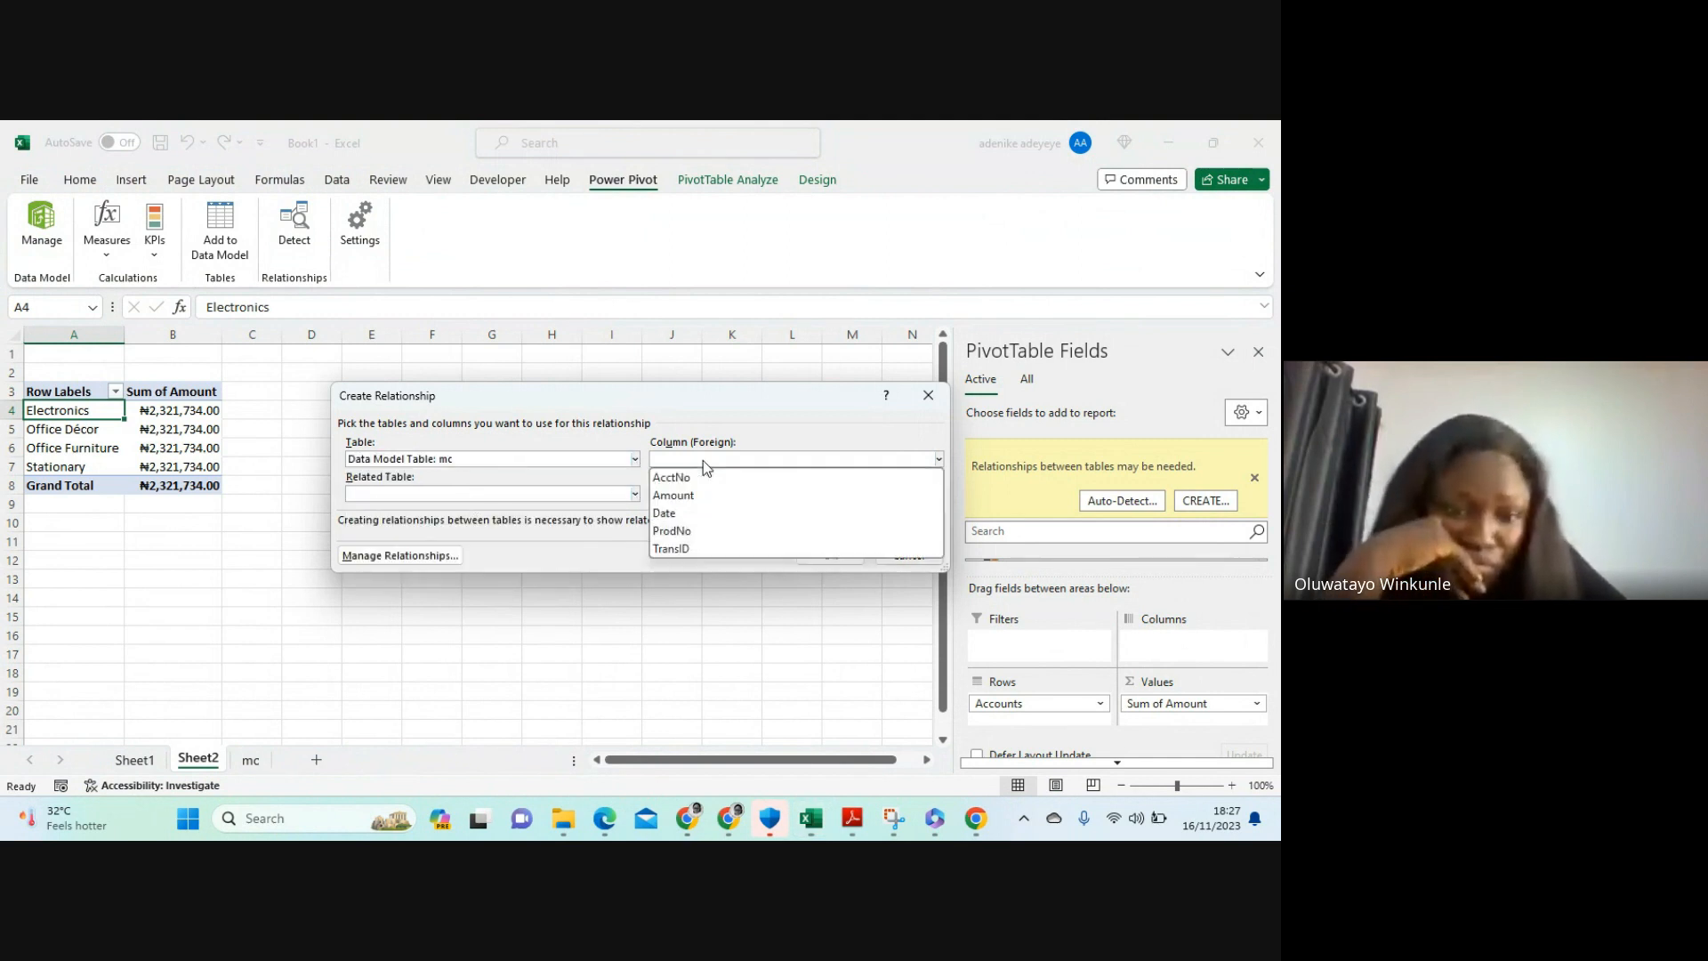
pyautogui.click(699, 478)
pyautogui.click(634, 495)
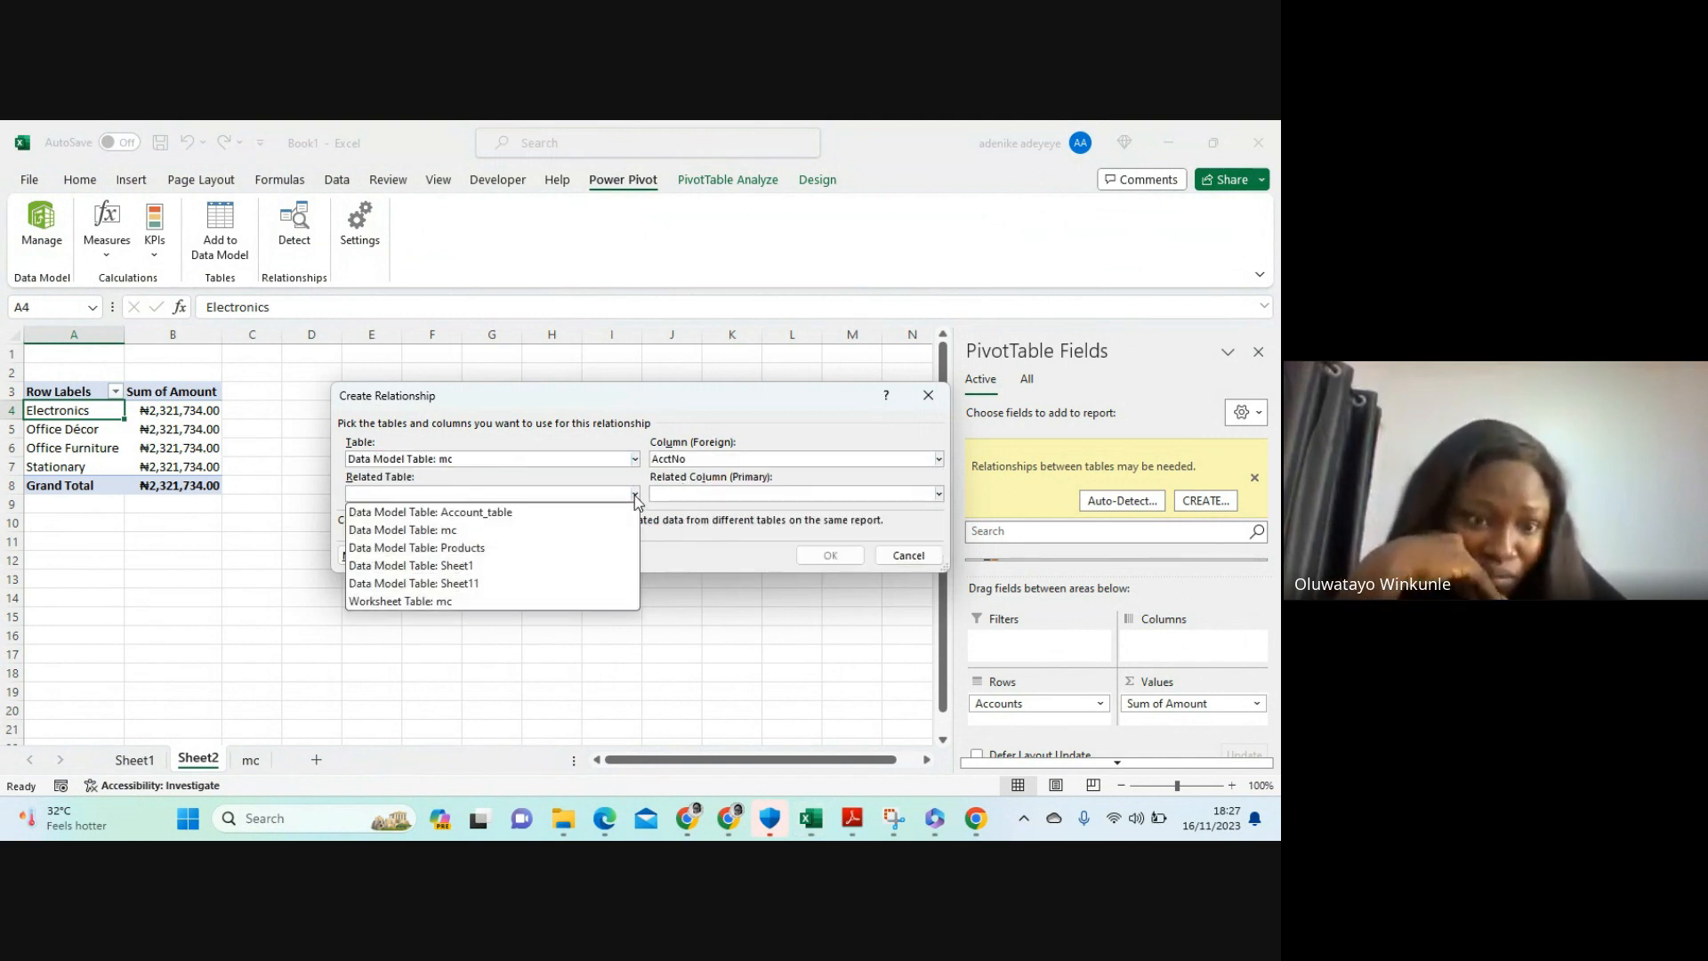
pyautogui.click(497, 514)
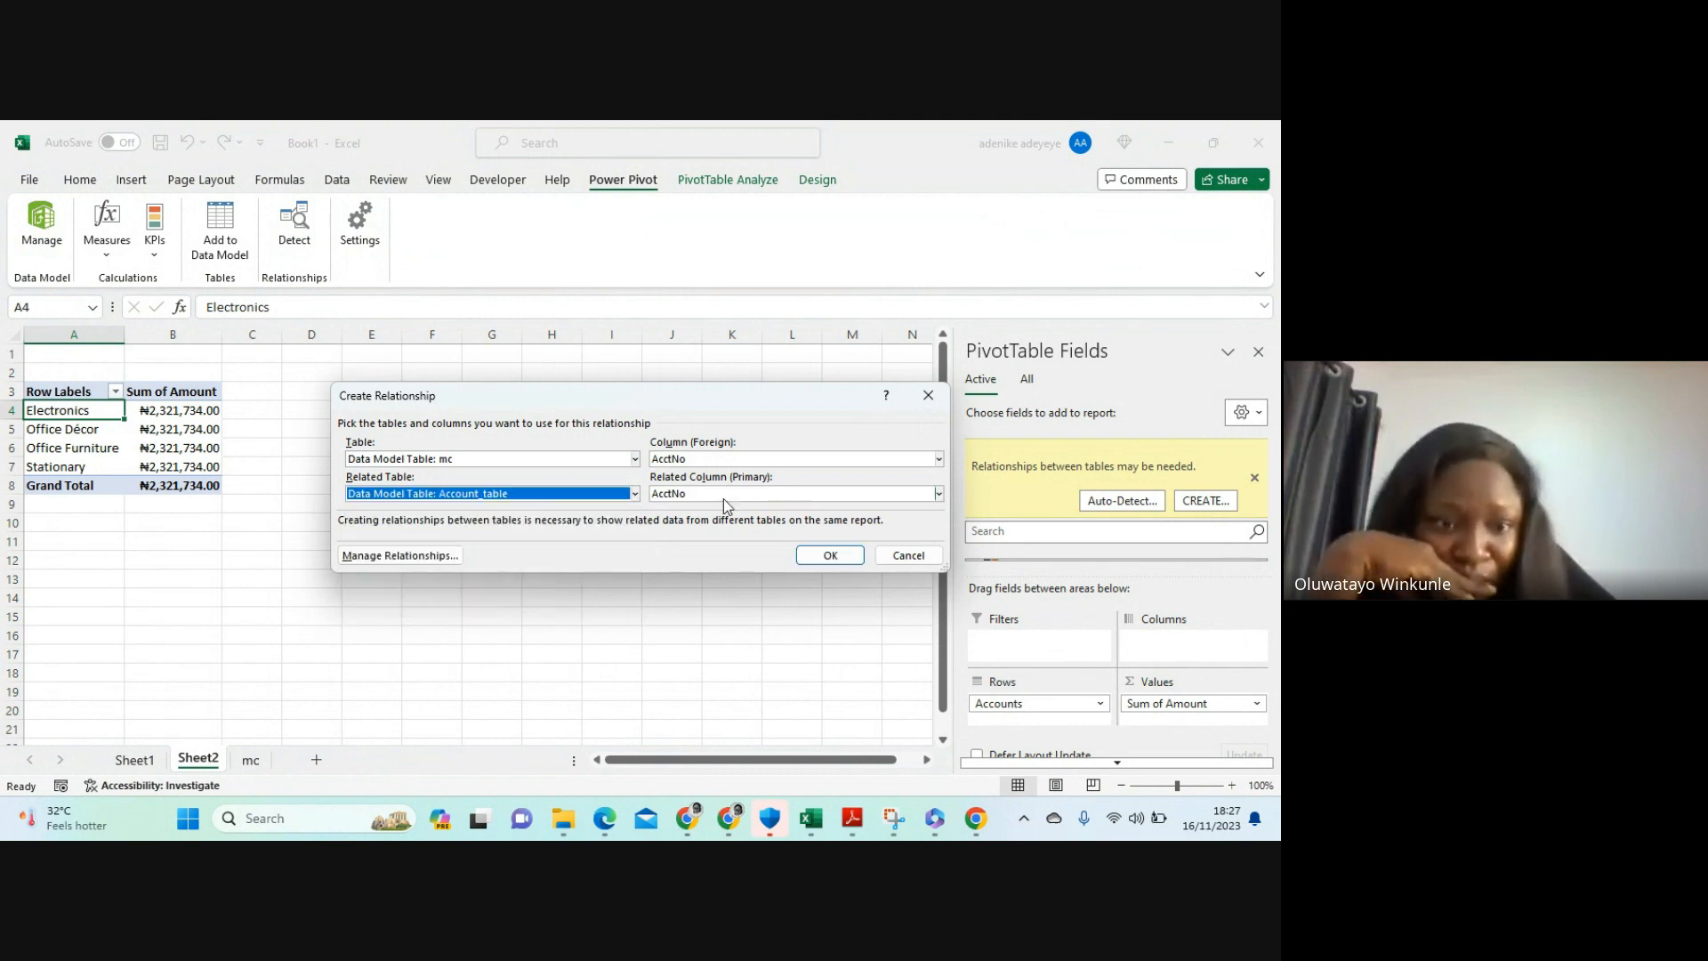
pyautogui.click(836, 561)
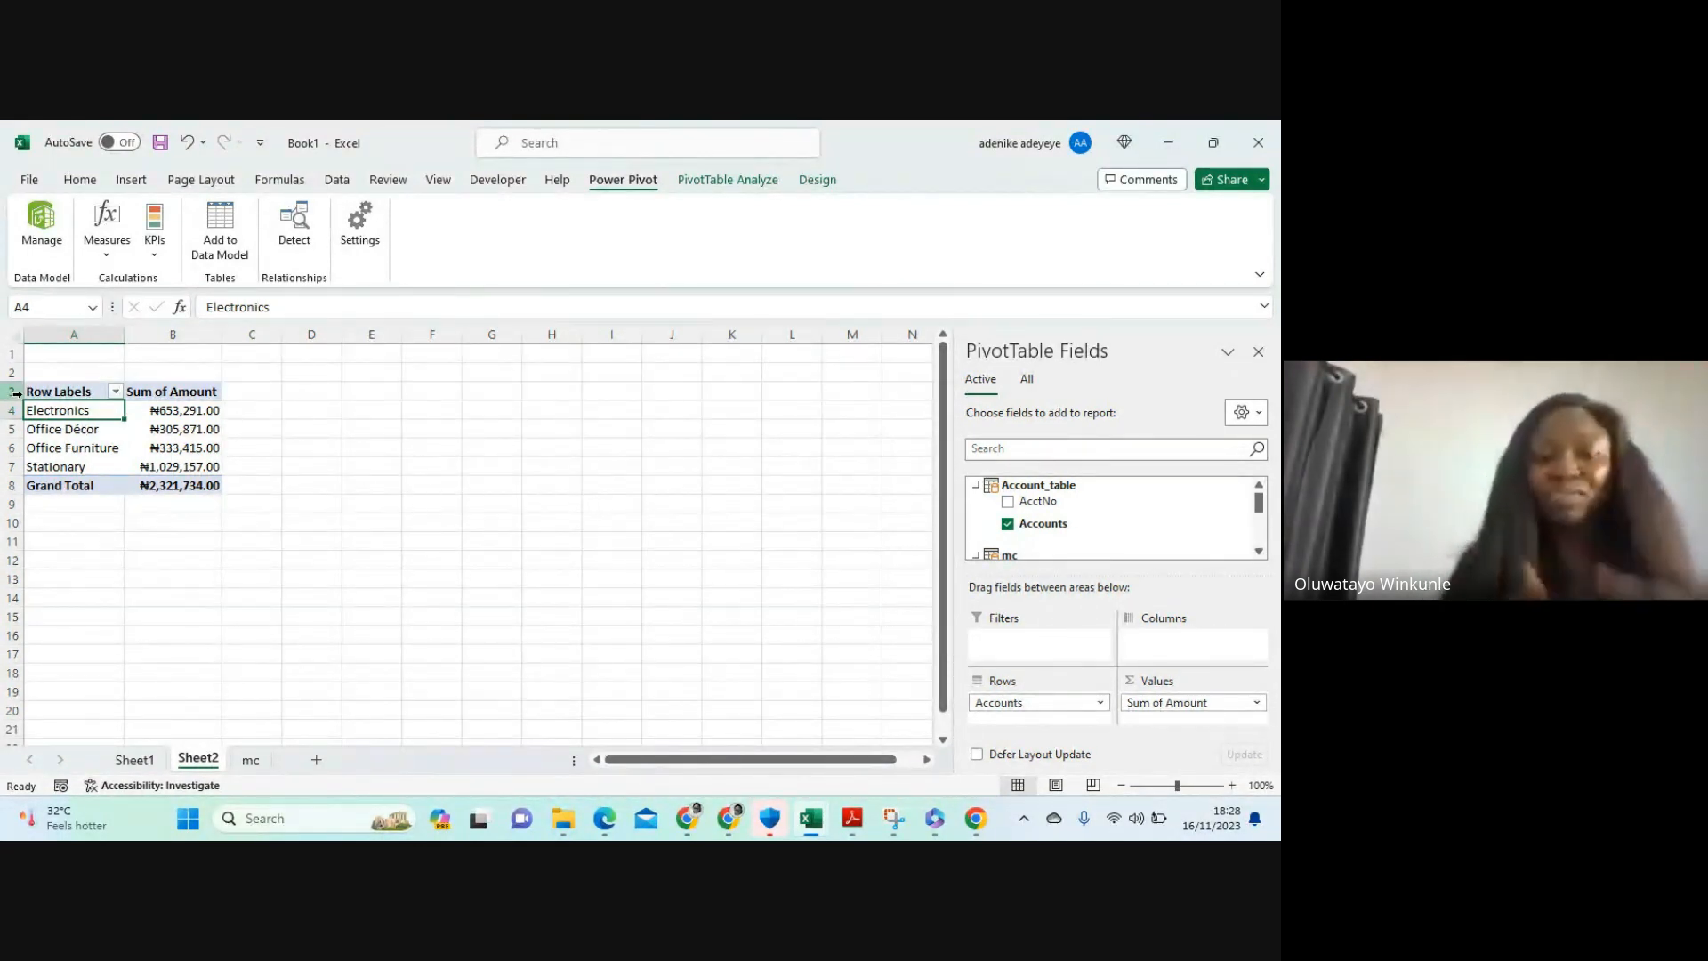
# Copy the whole PivotTable in A3:B8 and paste the copy at cell A10 on Sheet2
pyautogui.click(89, 389)
pyautogui.moveTo(89, 388); pyautogui.dragTo(196, 485)
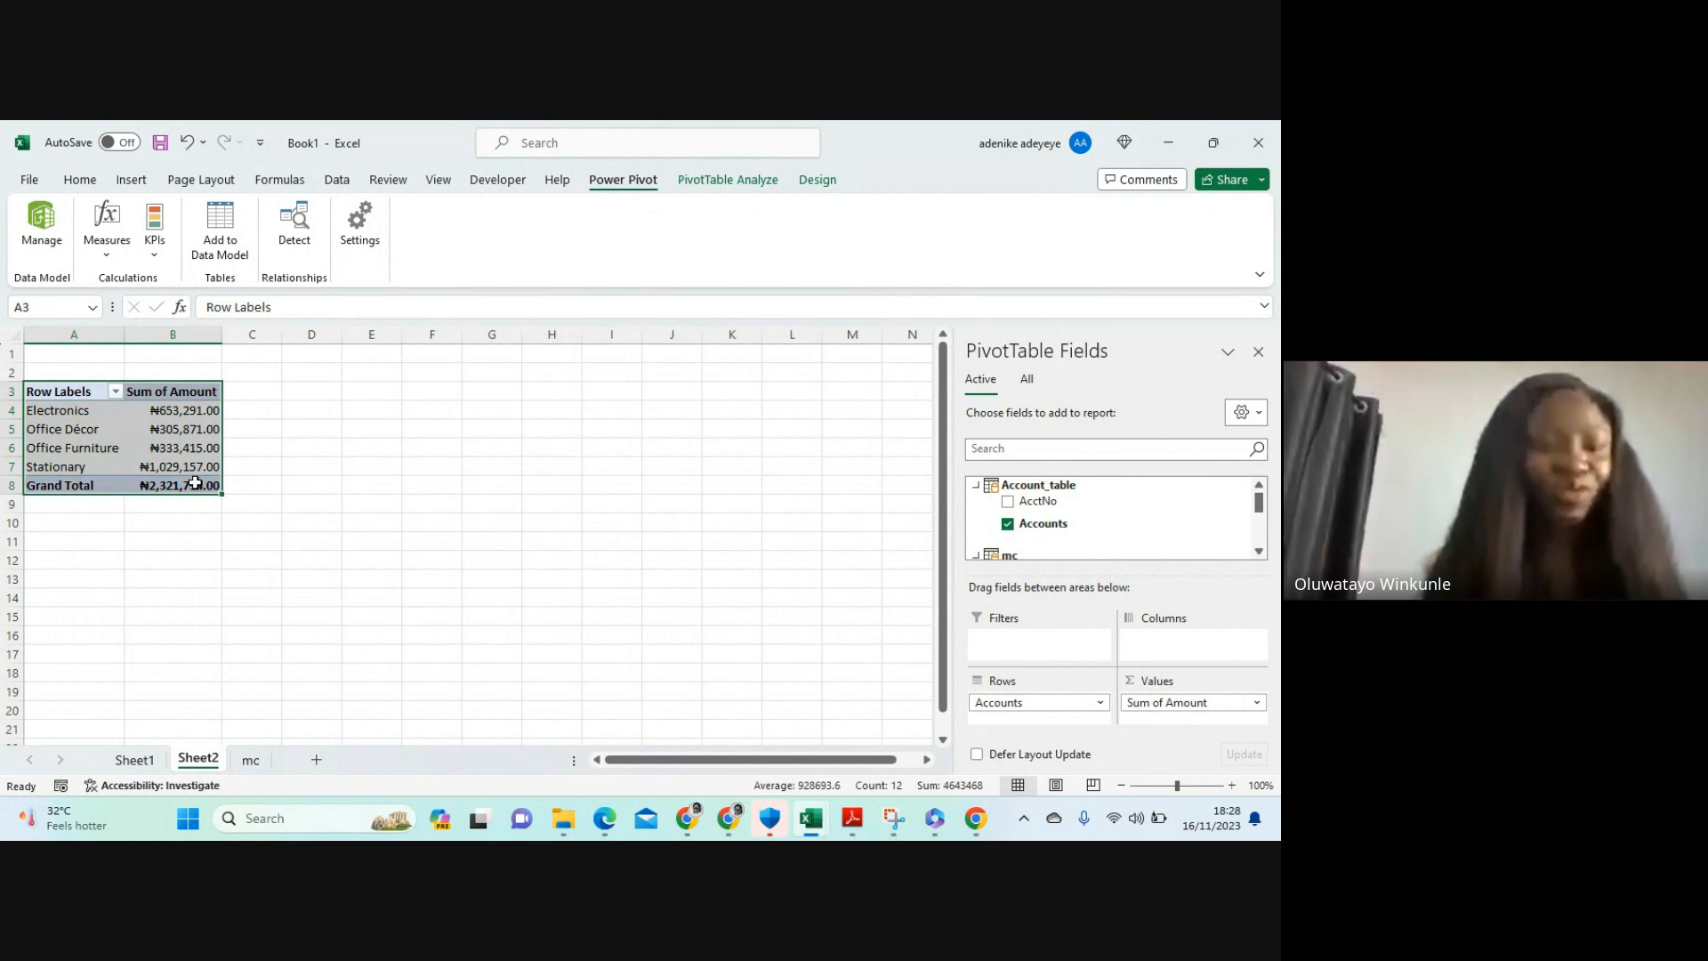
pyautogui.hotkey('ctrl', 'c')
pyautogui.click(73, 525)
pyautogui.hotkey('ctrl', 'v')
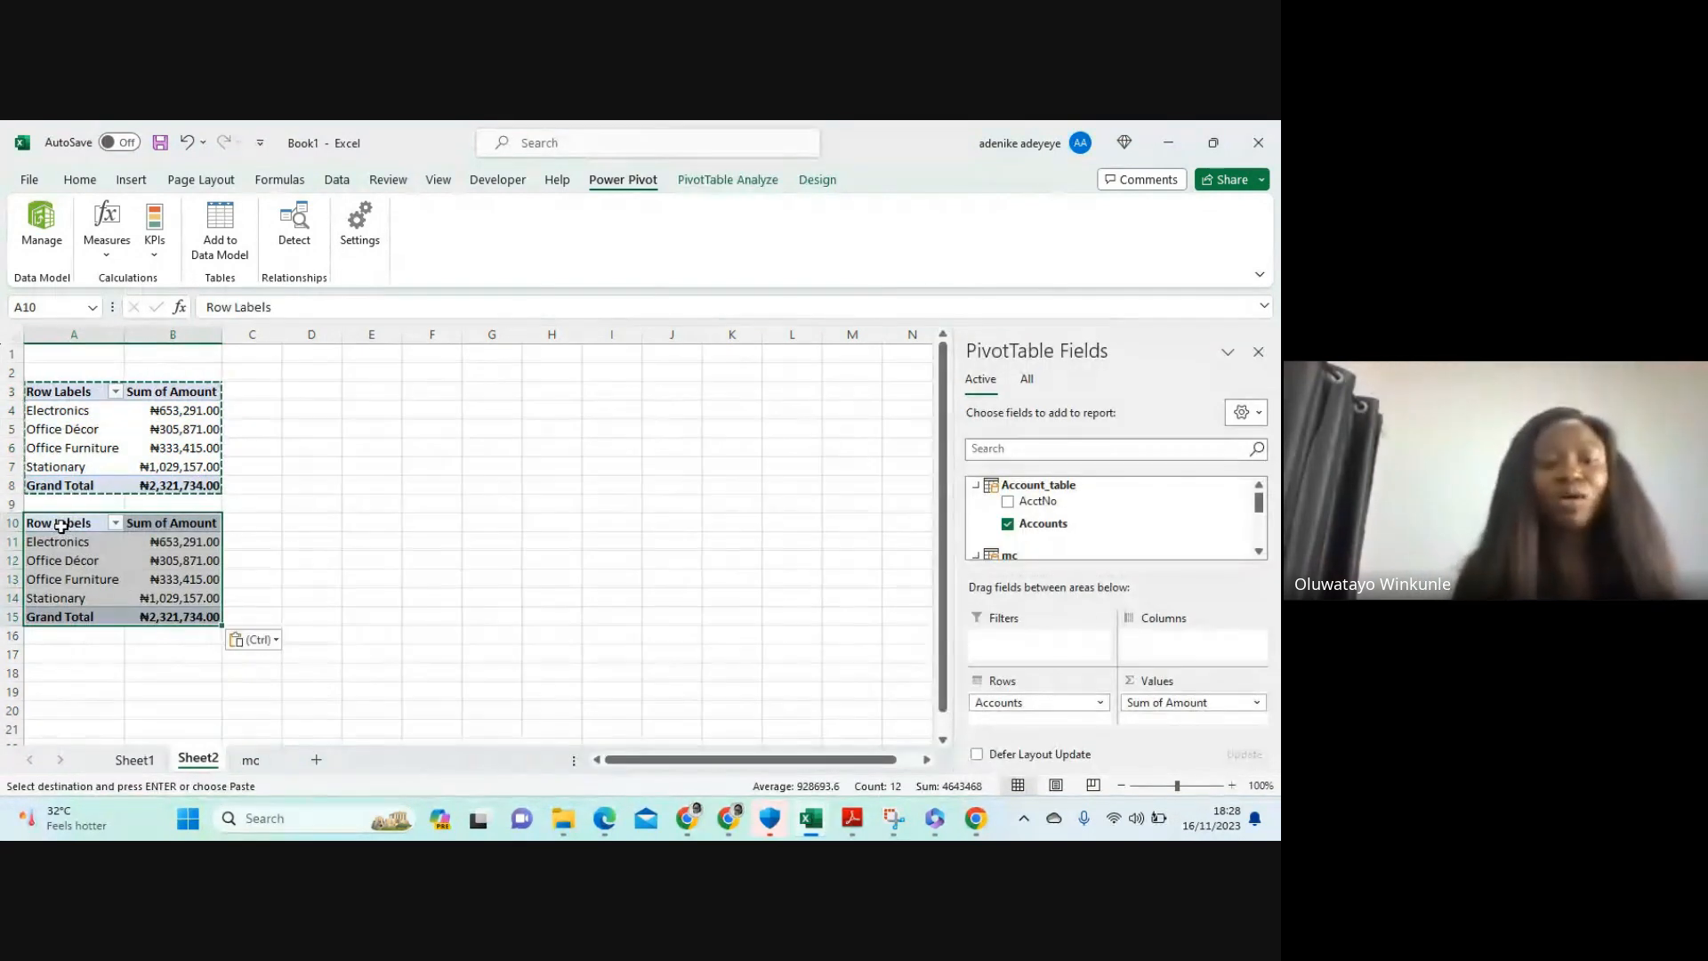
# Remove Accounts from the Rows area of the copied PivotTable at A10 on Sheet2
pyautogui.click(56, 546)
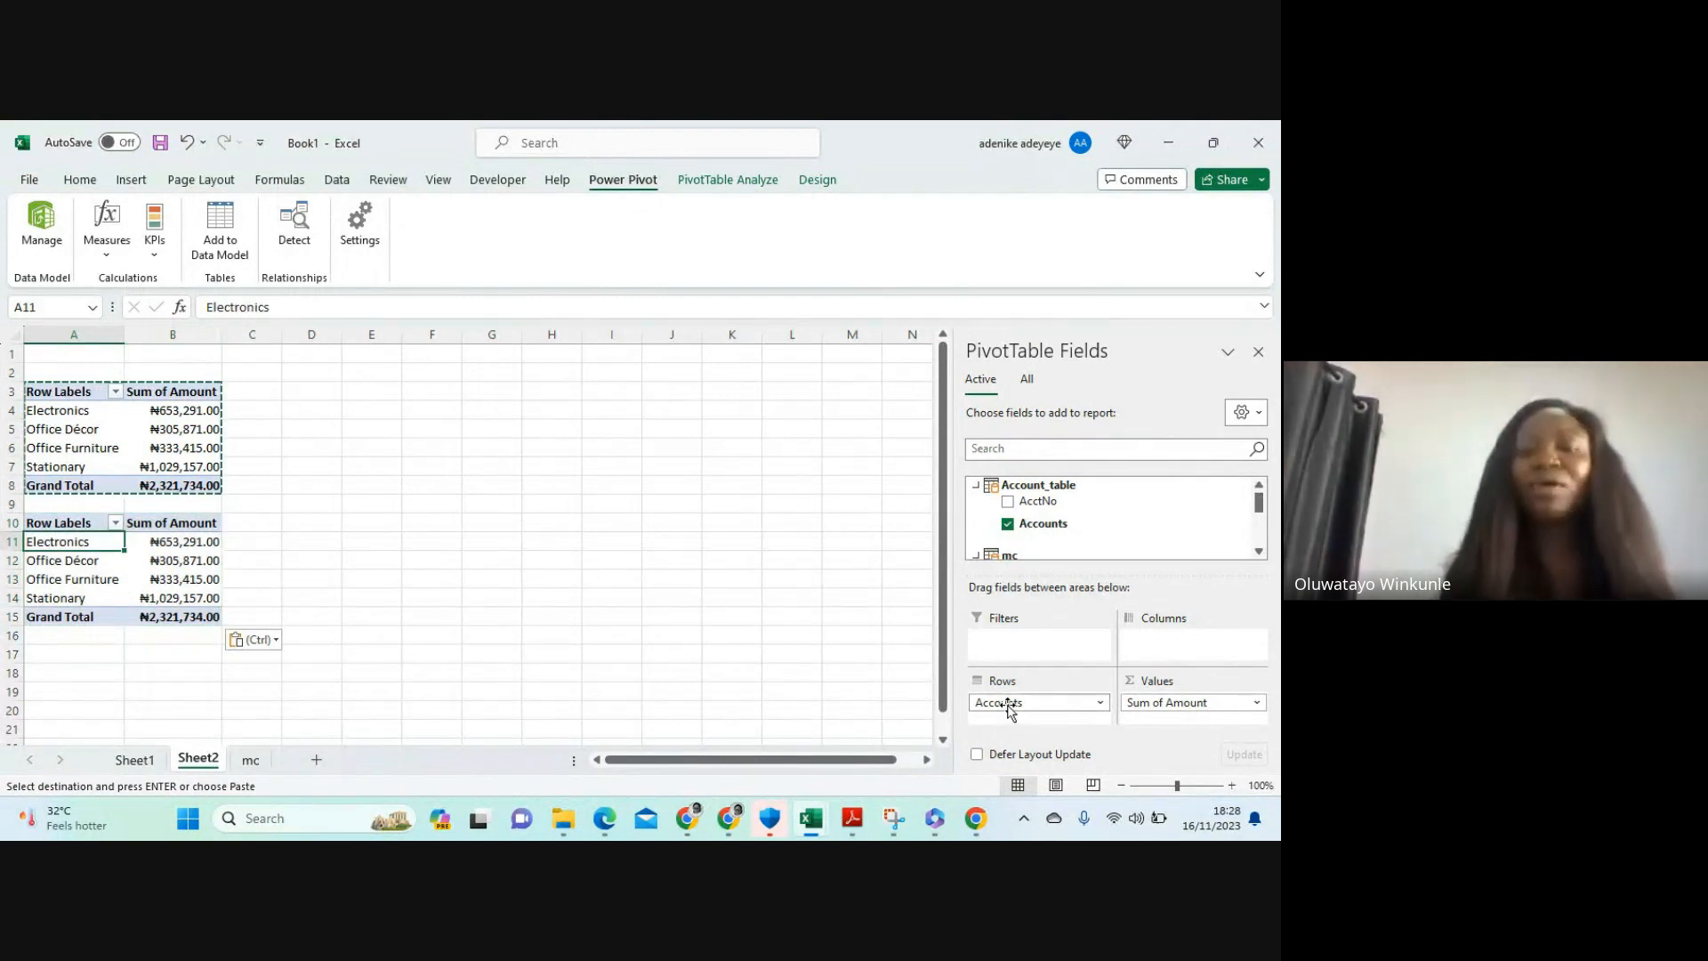
pyautogui.moveTo(1012, 707); pyautogui.dragTo(881, 681)
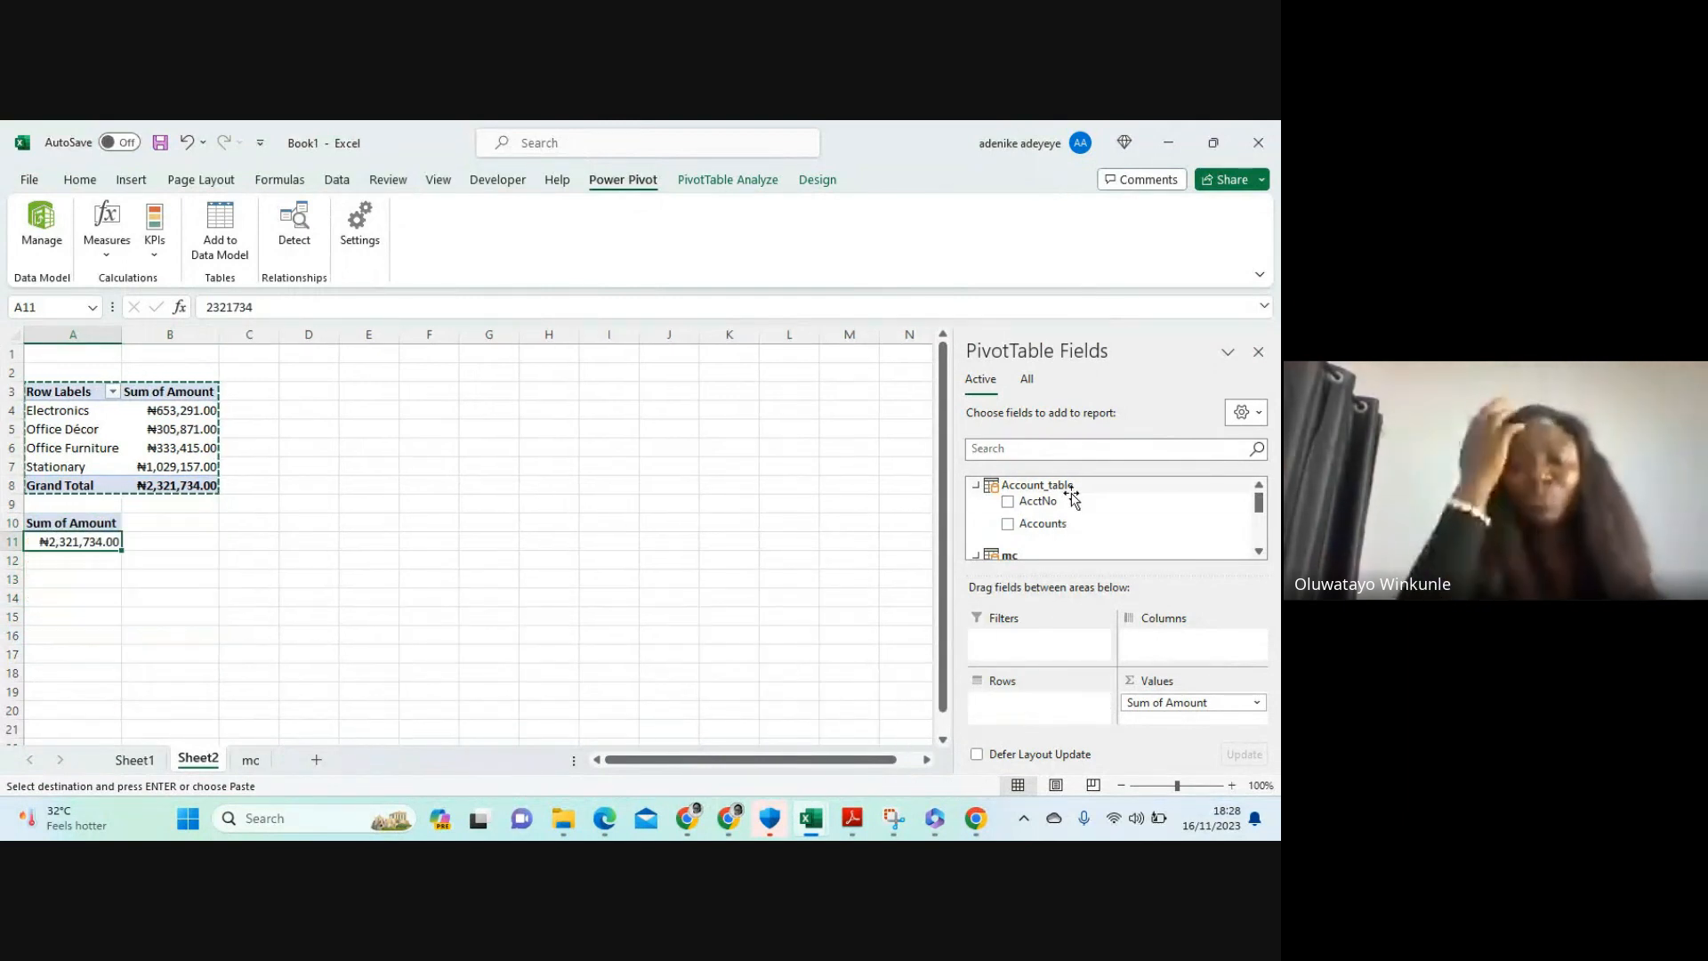
# Examine the Account_table and mc fields available to the copied PivotTable, and collapse both tables in its field list
pyautogui.scroll(-3, 1072, 499)
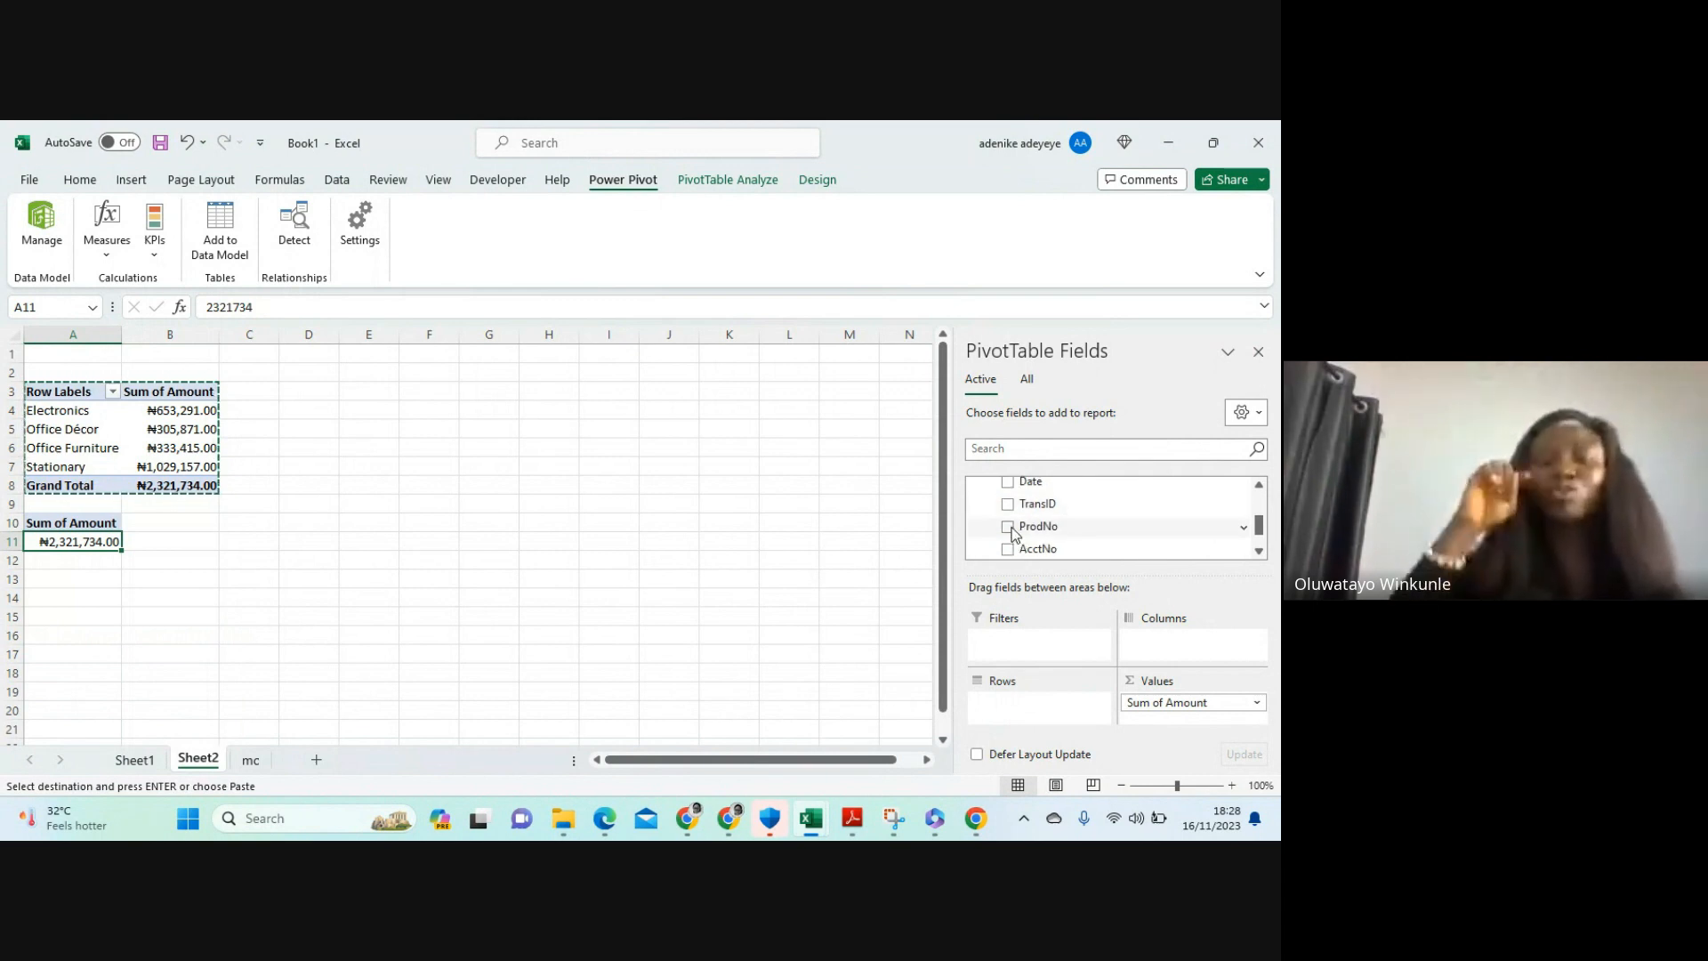
pyautogui.scroll(-2, 1023, 530)
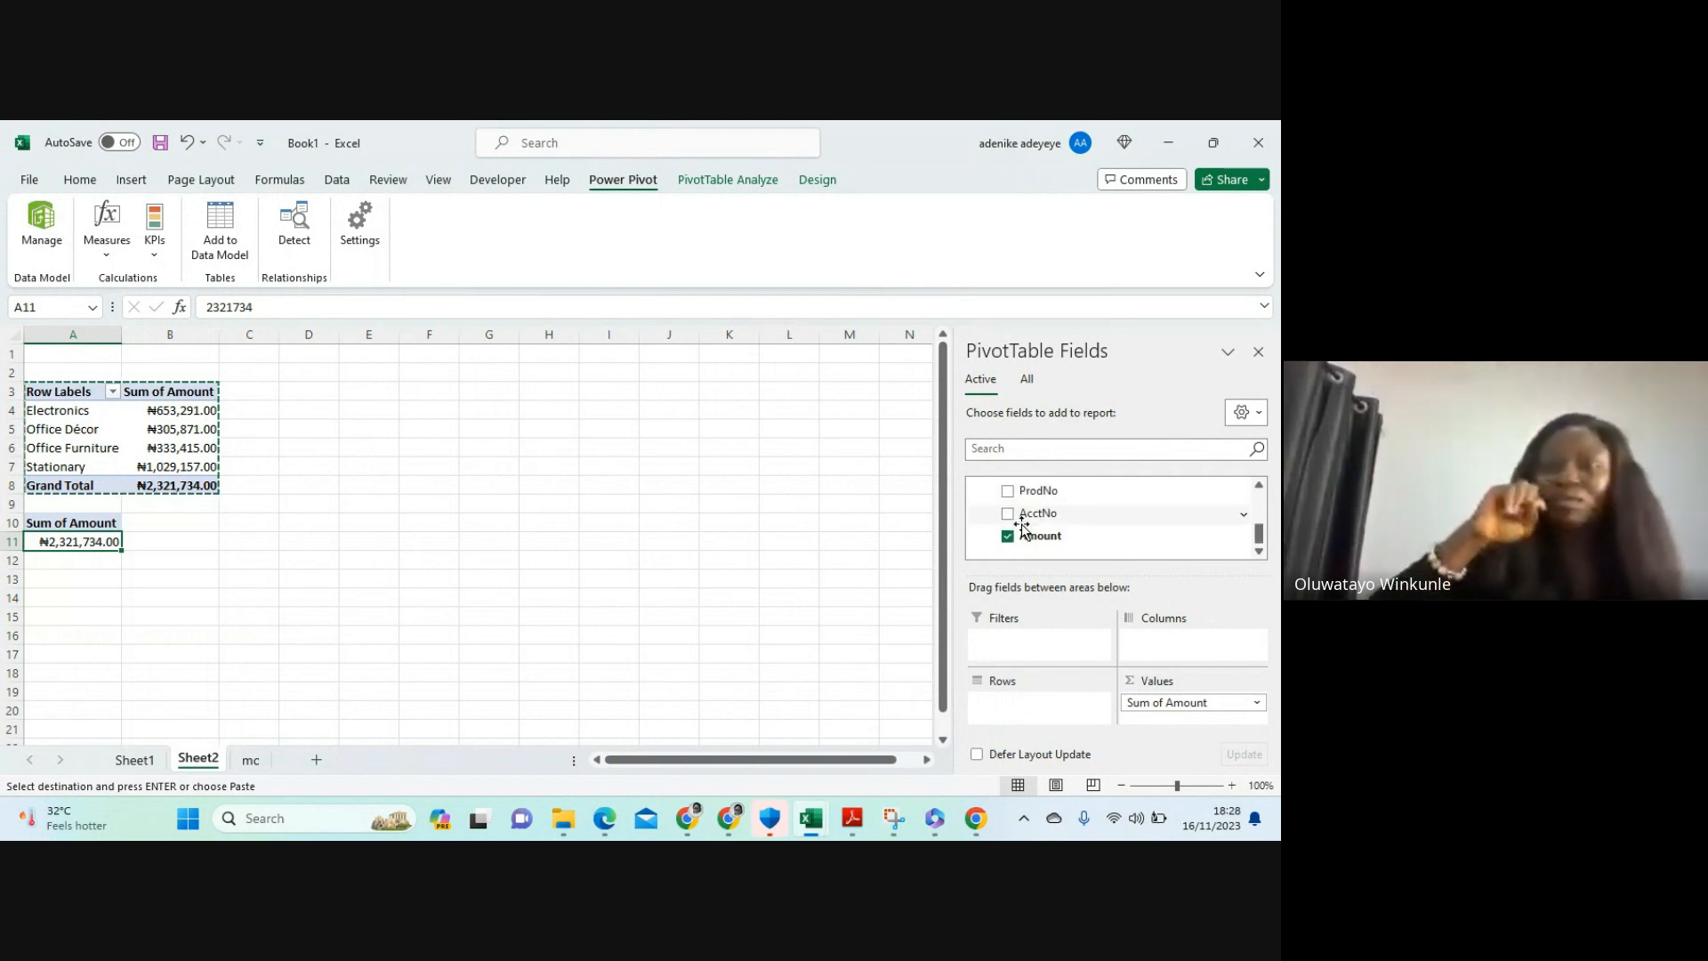
pyautogui.scroll(2, 1023, 530)
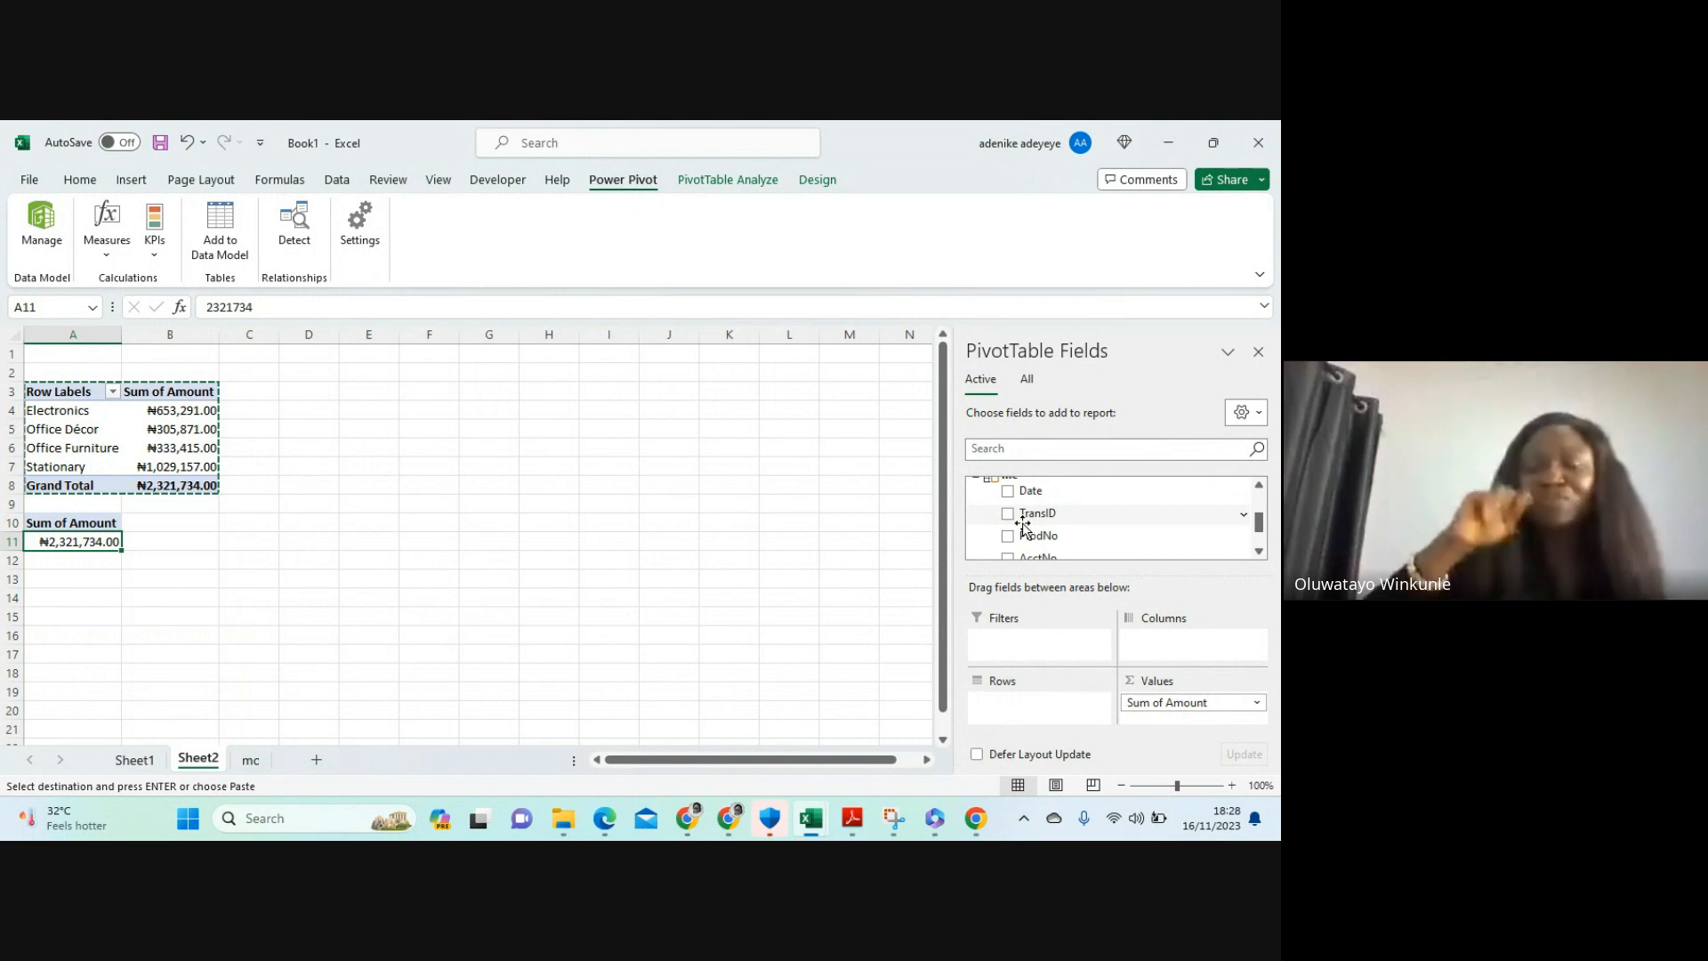
pyautogui.scroll(3, 1023, 526)
pyautogui.scroll(-5, 1023, 526)
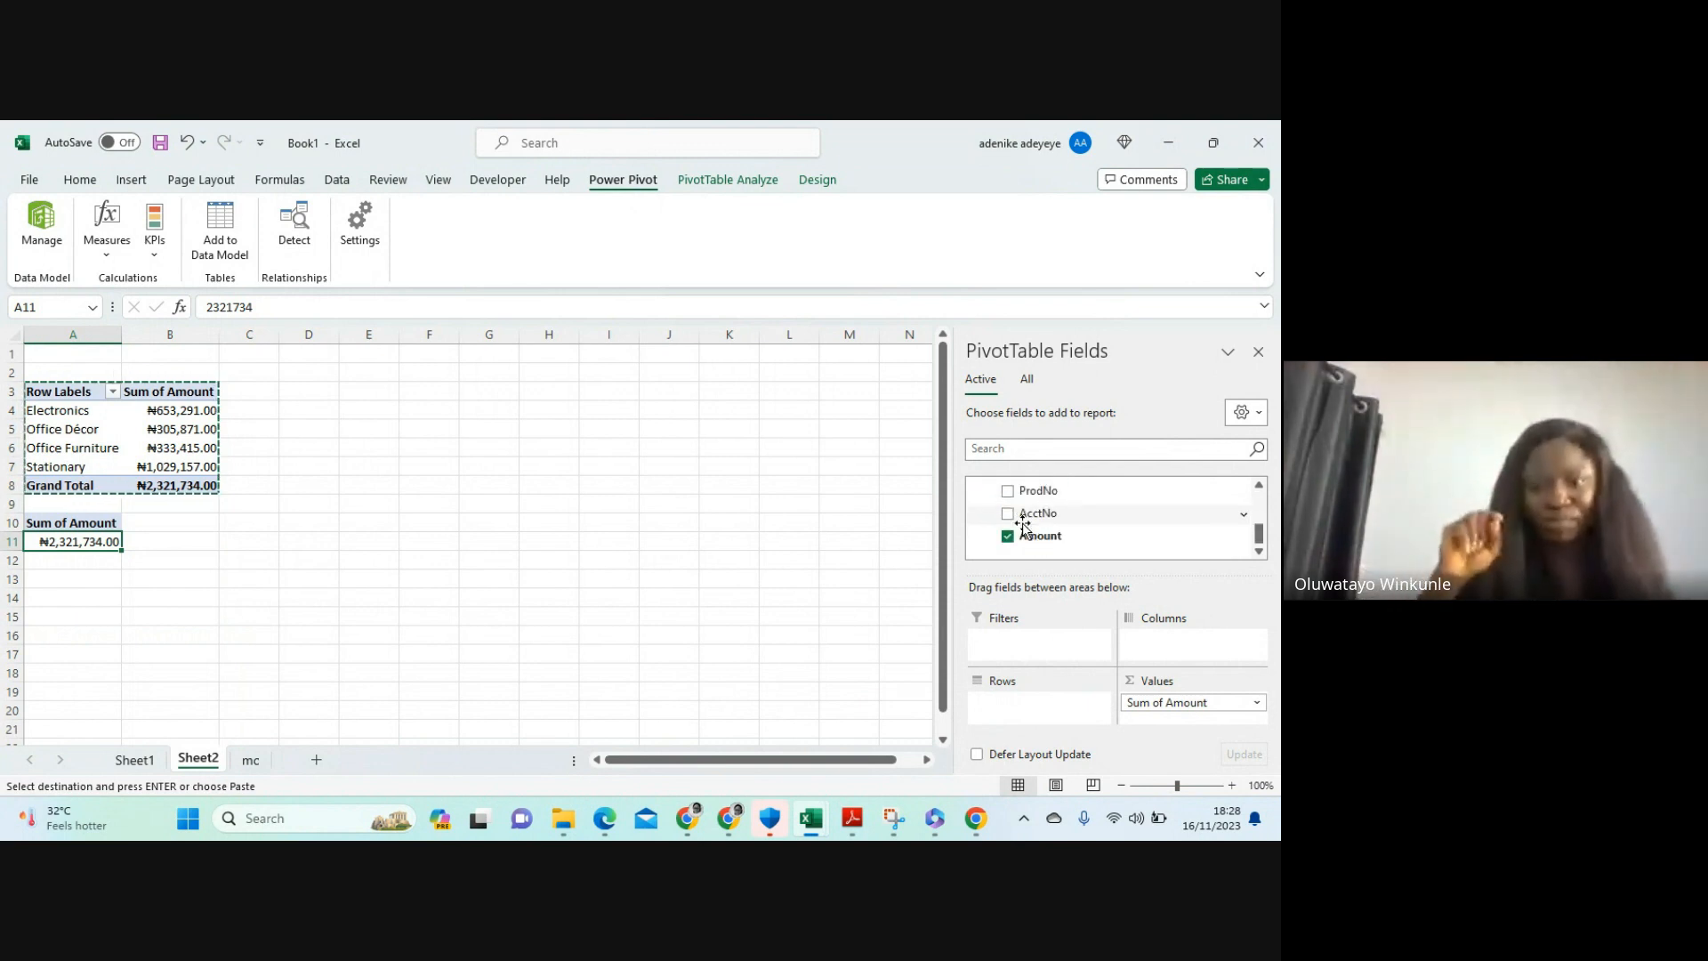
pyautogui.scroll(1, 1023, 527)
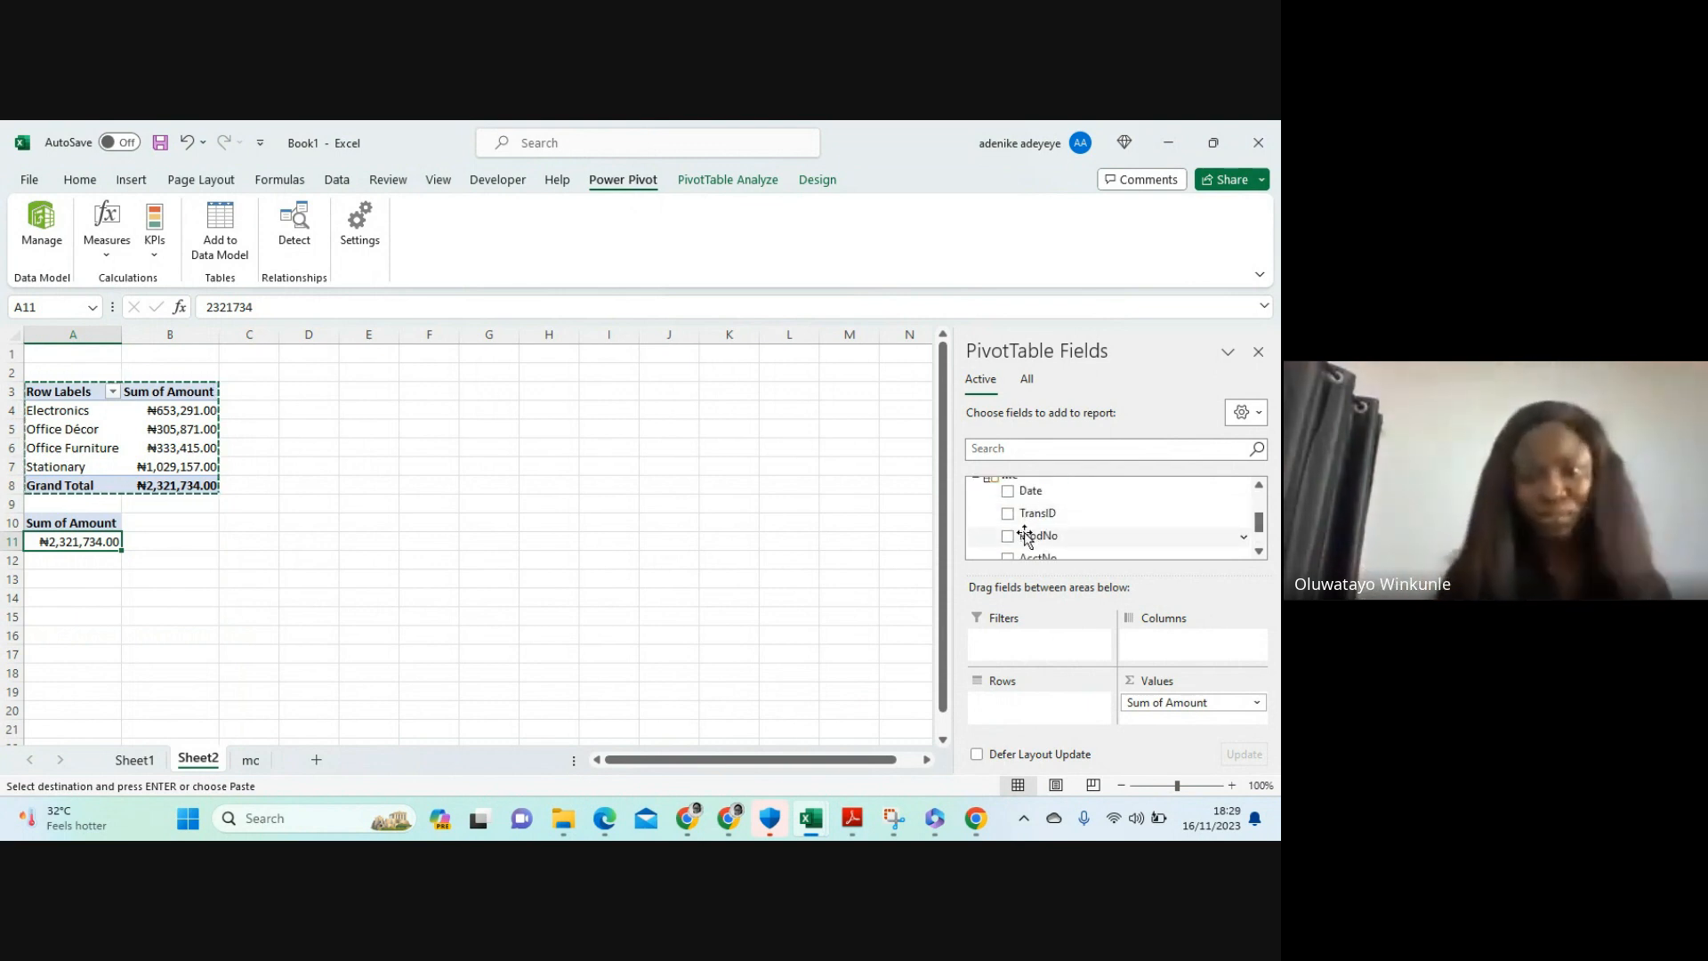
pyautogui.scroll(2, 1026, 534)
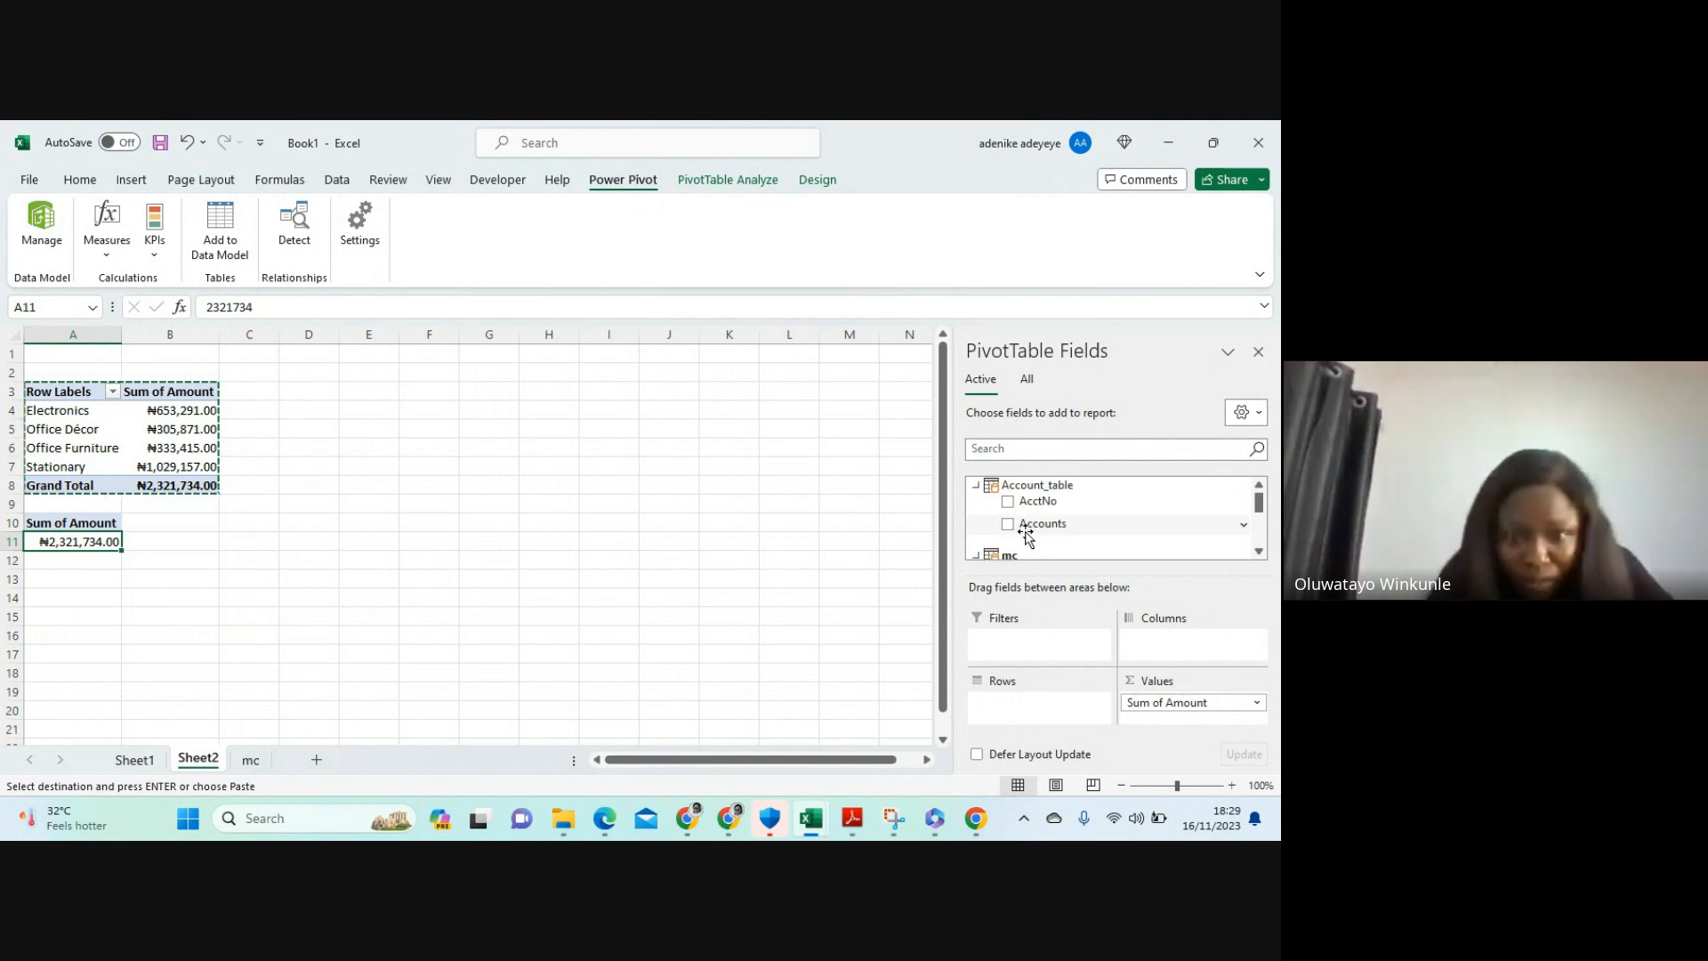
pyautogui.scroll(-1, 1028, 537)
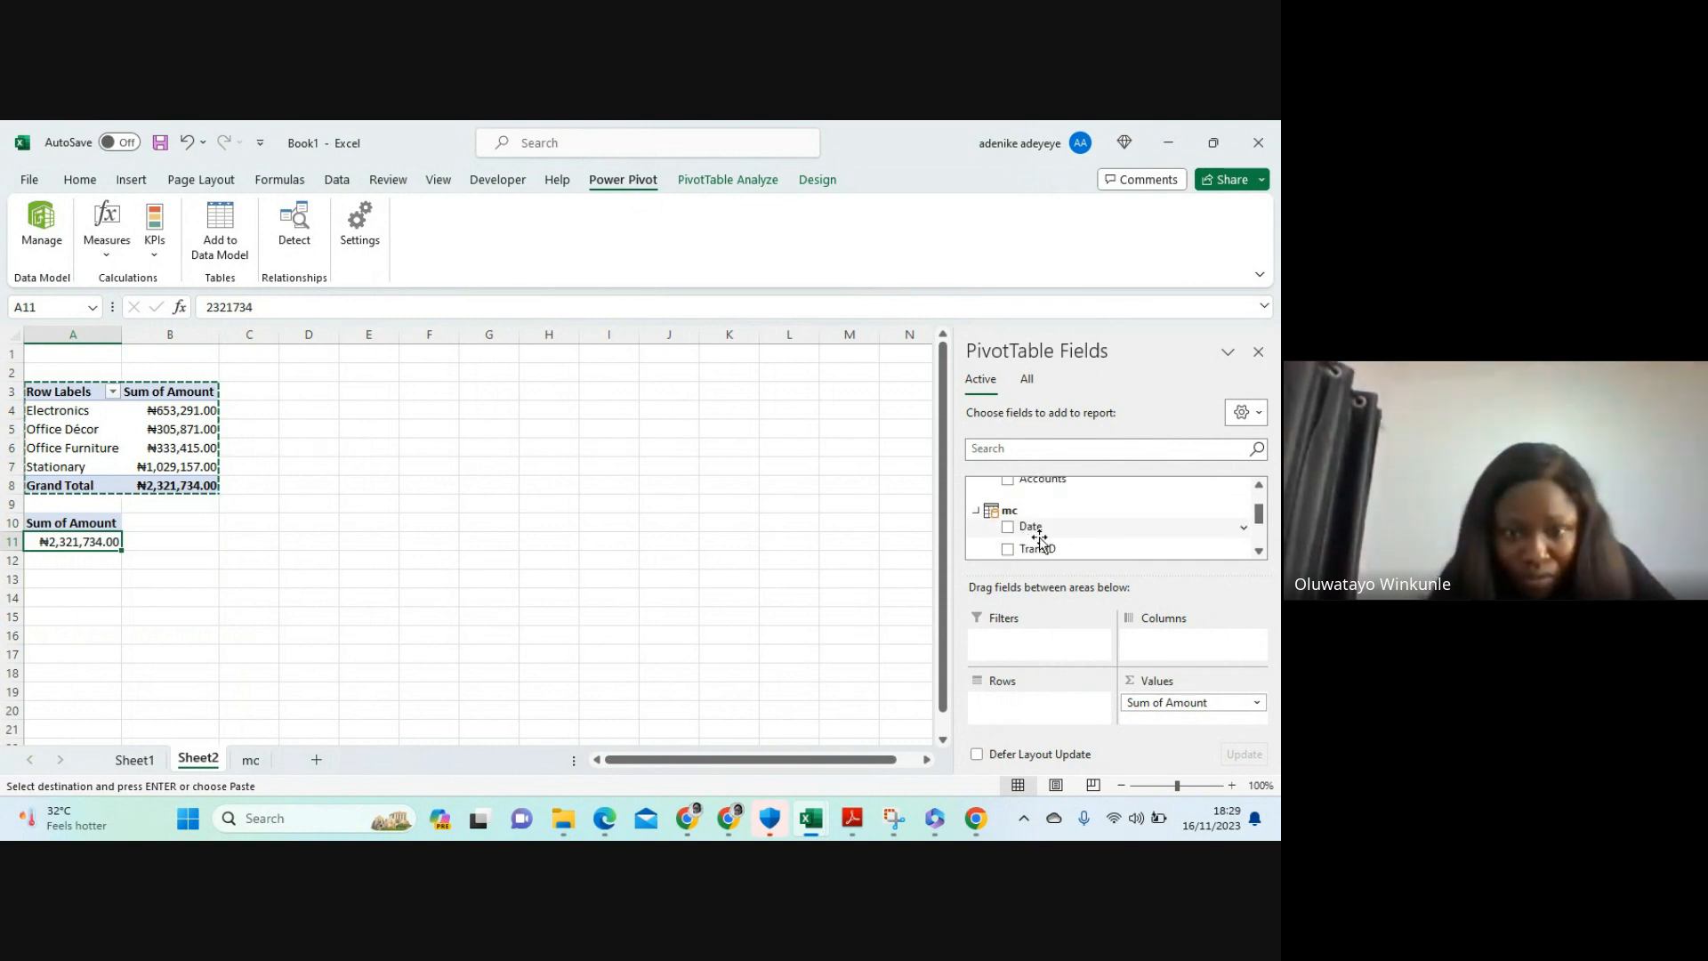
pyautogui.scroll(-2, 1032, 539)
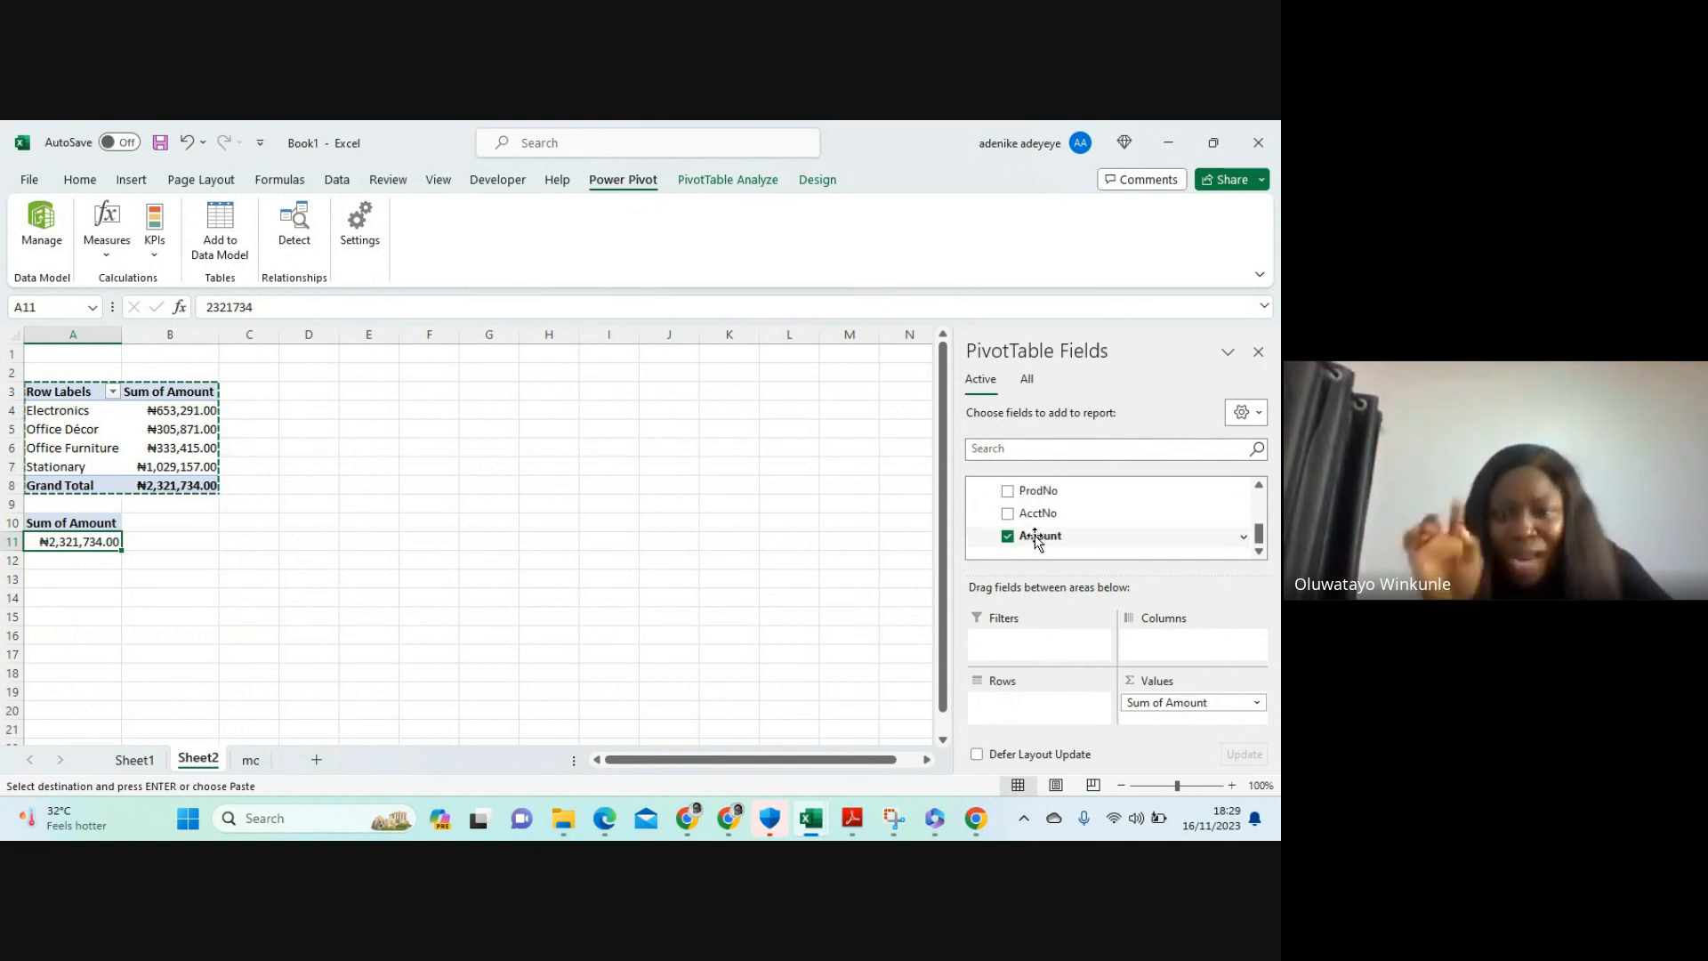
pyautogui.scroll(2, 1210, 547)
pyautogui.scroll(1, 1210, 547)
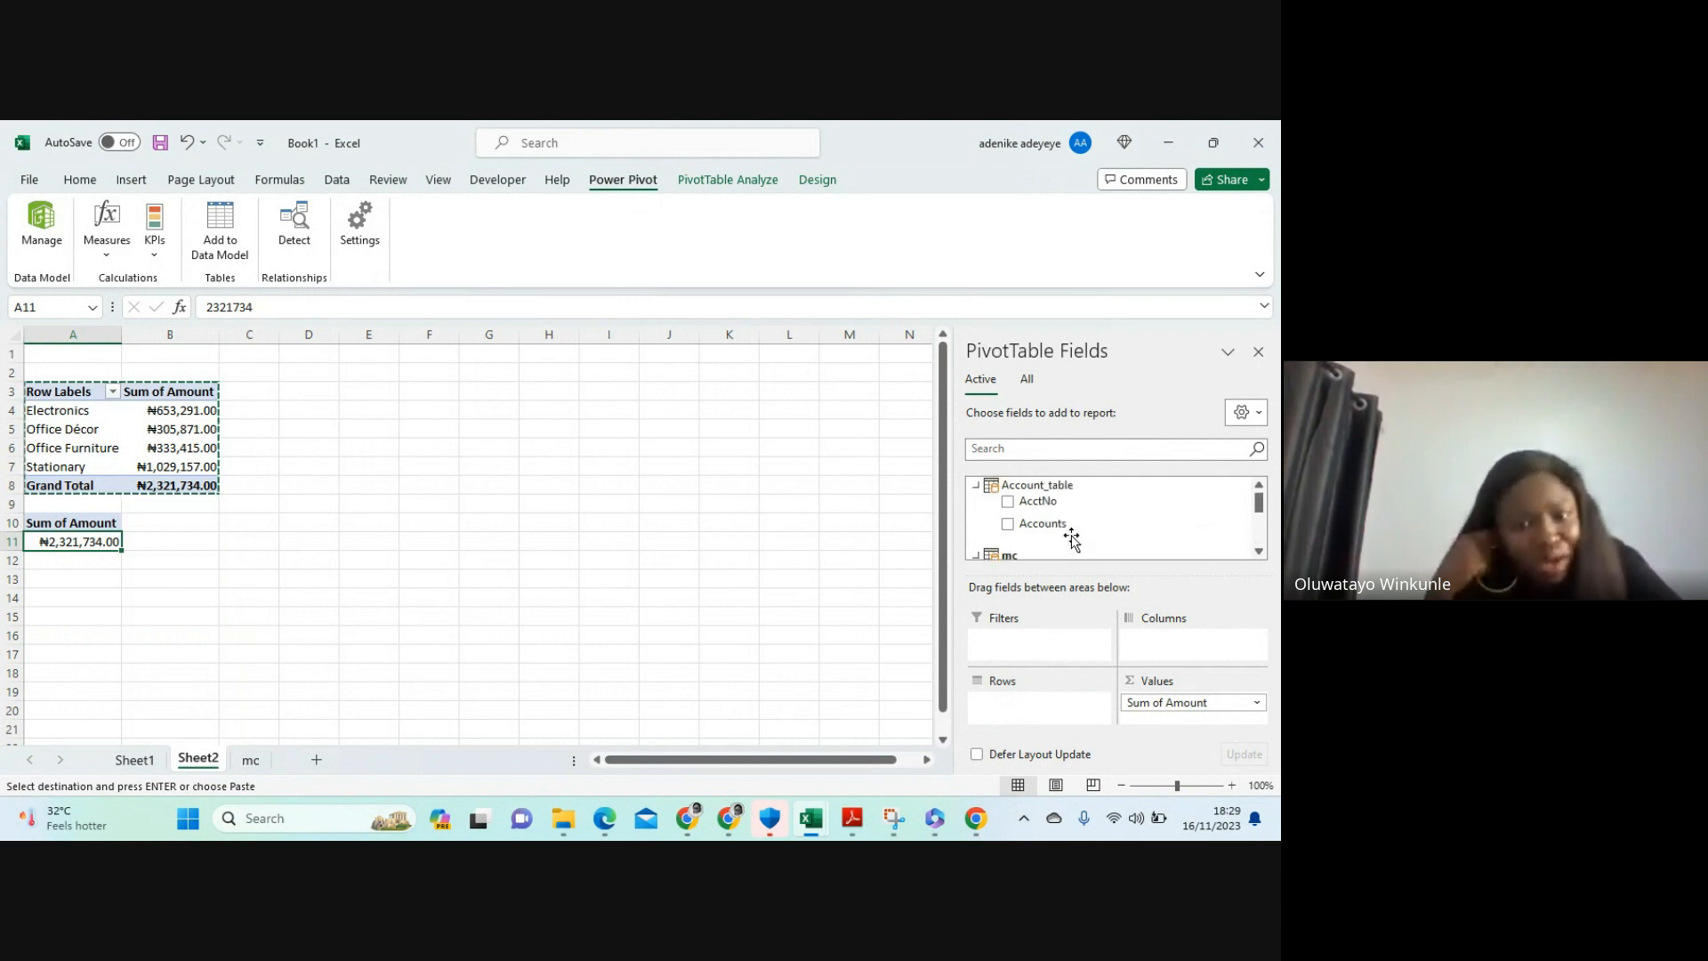
pyautogui.click(977, 486)
pyautogui.click(984, 513)
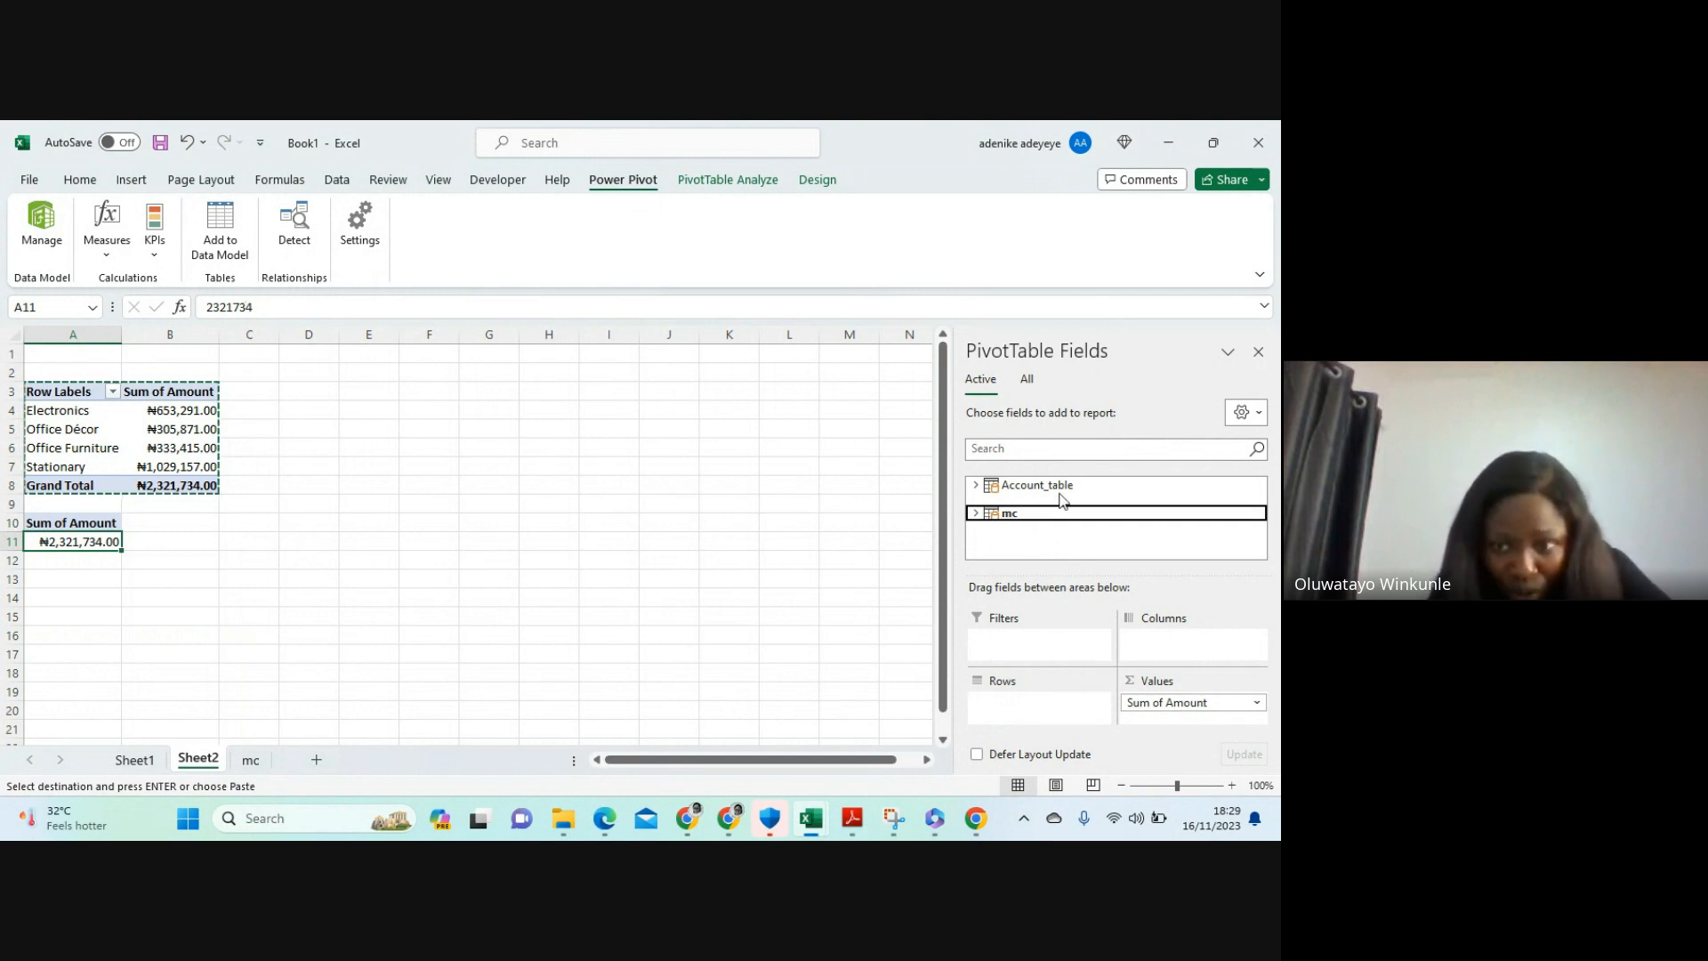
# Switch to the Google Meet call, unmute the microphone and return to the Book1 workbook in Excel
pyautogui.click(729, 818)
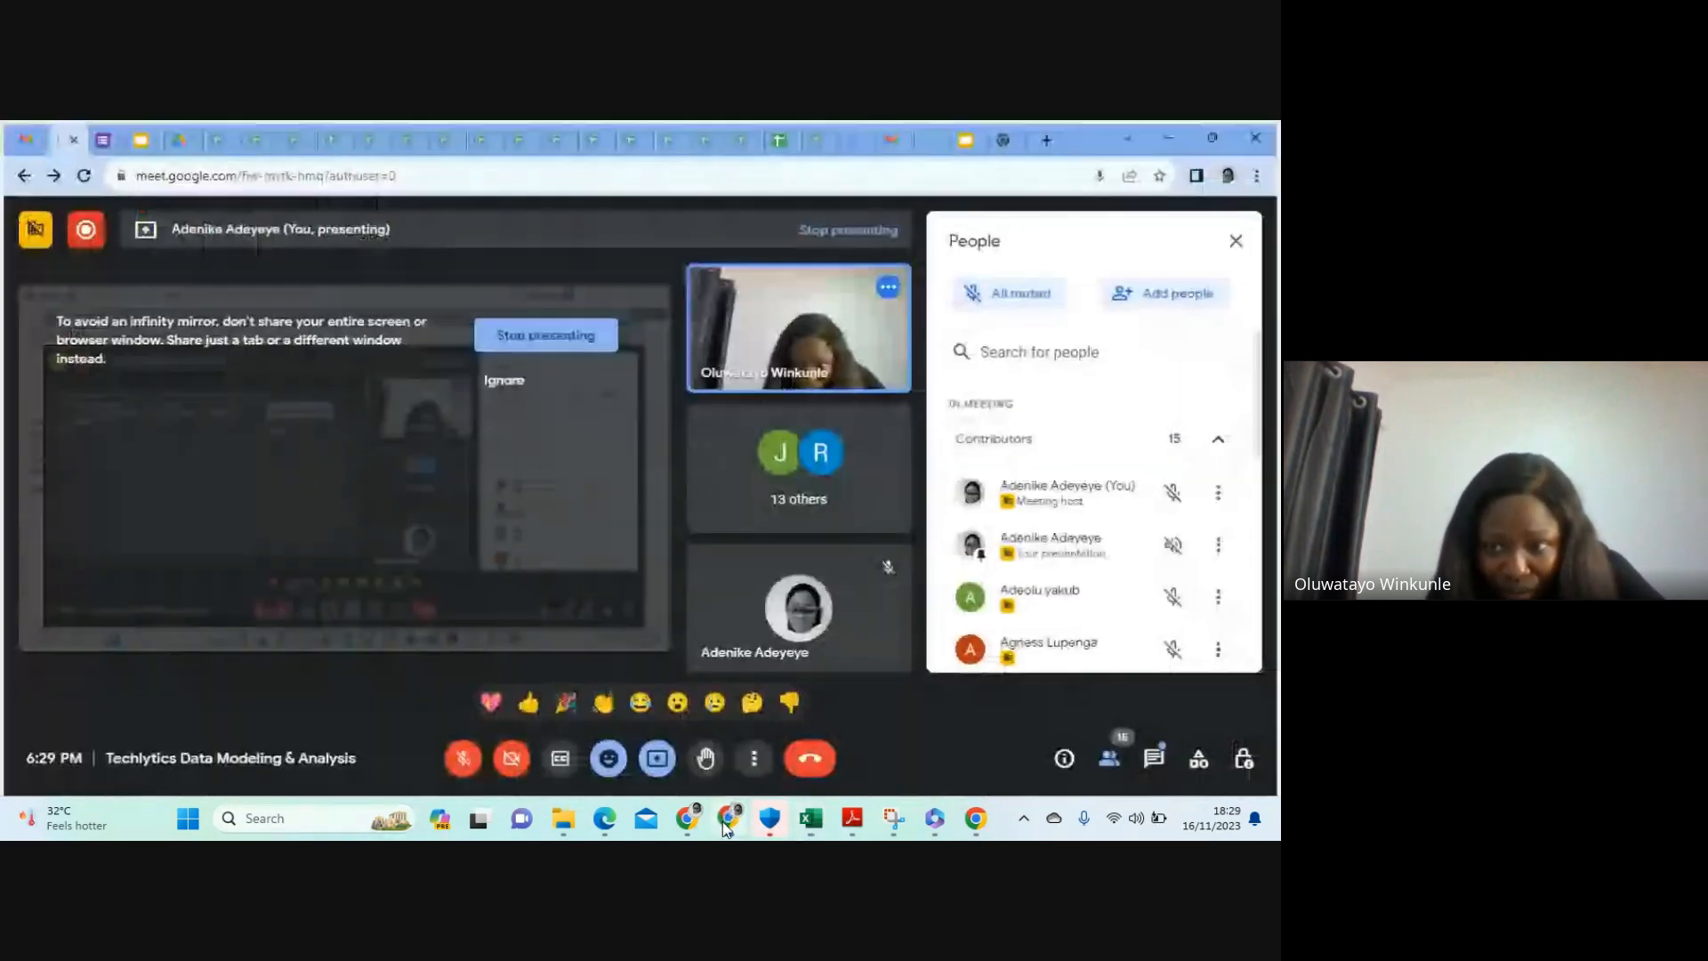
pyautogui.click(470, 761)
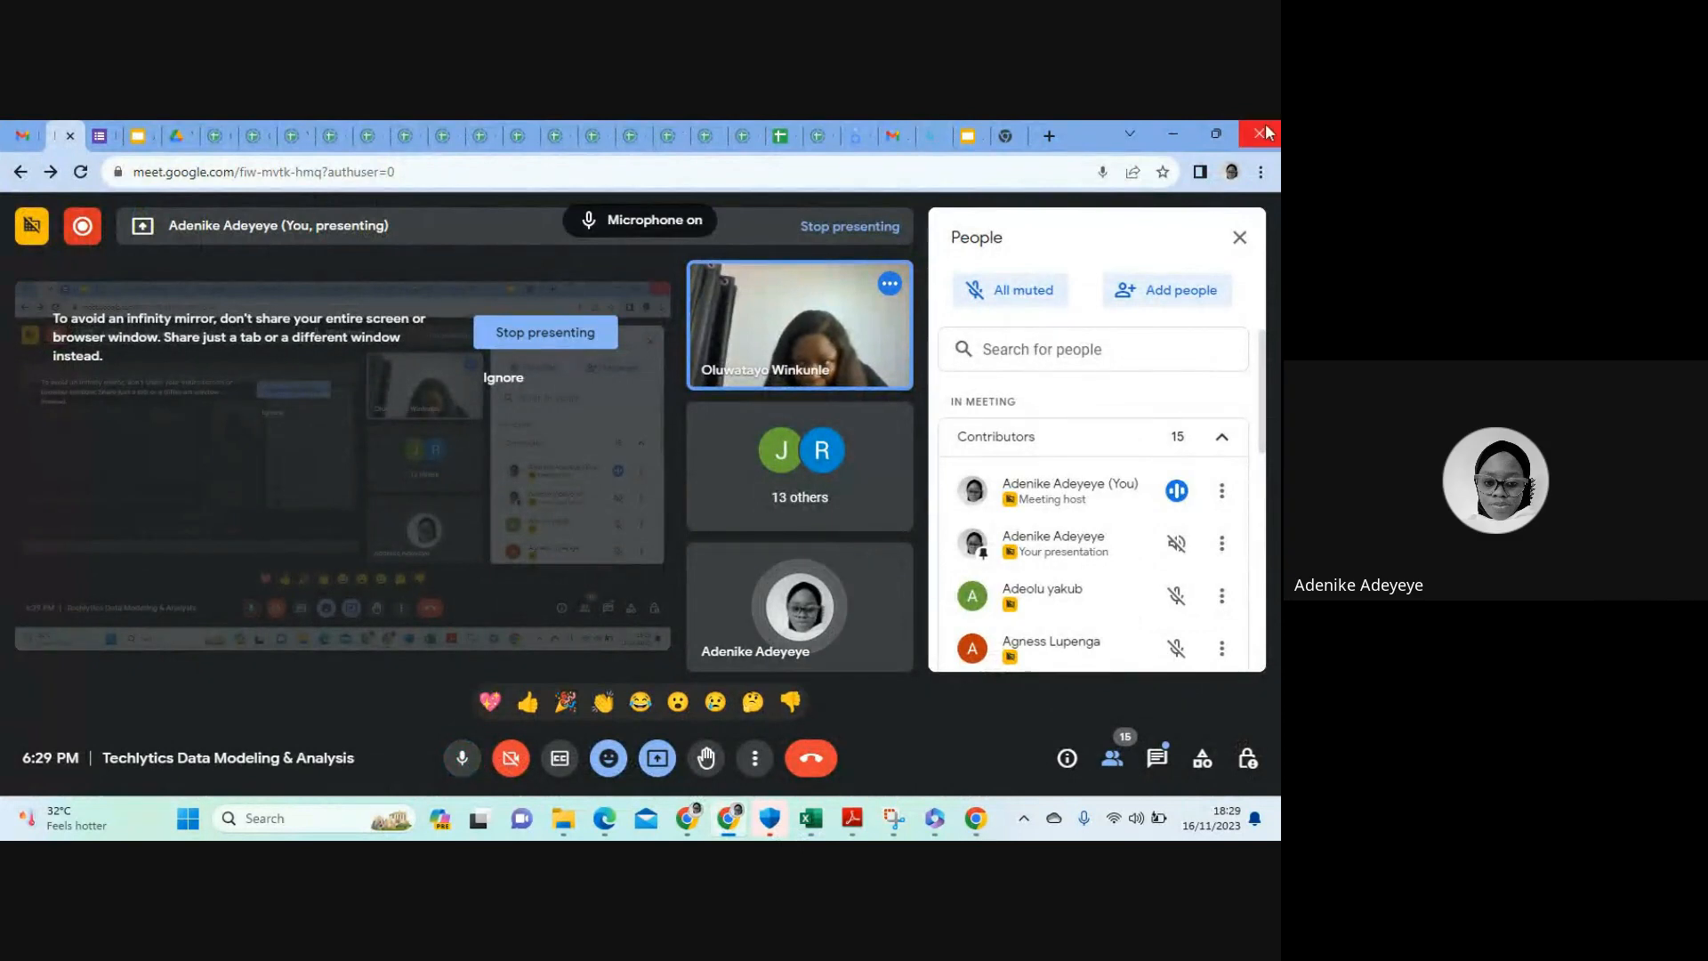
pyautogui.click(813, 832)
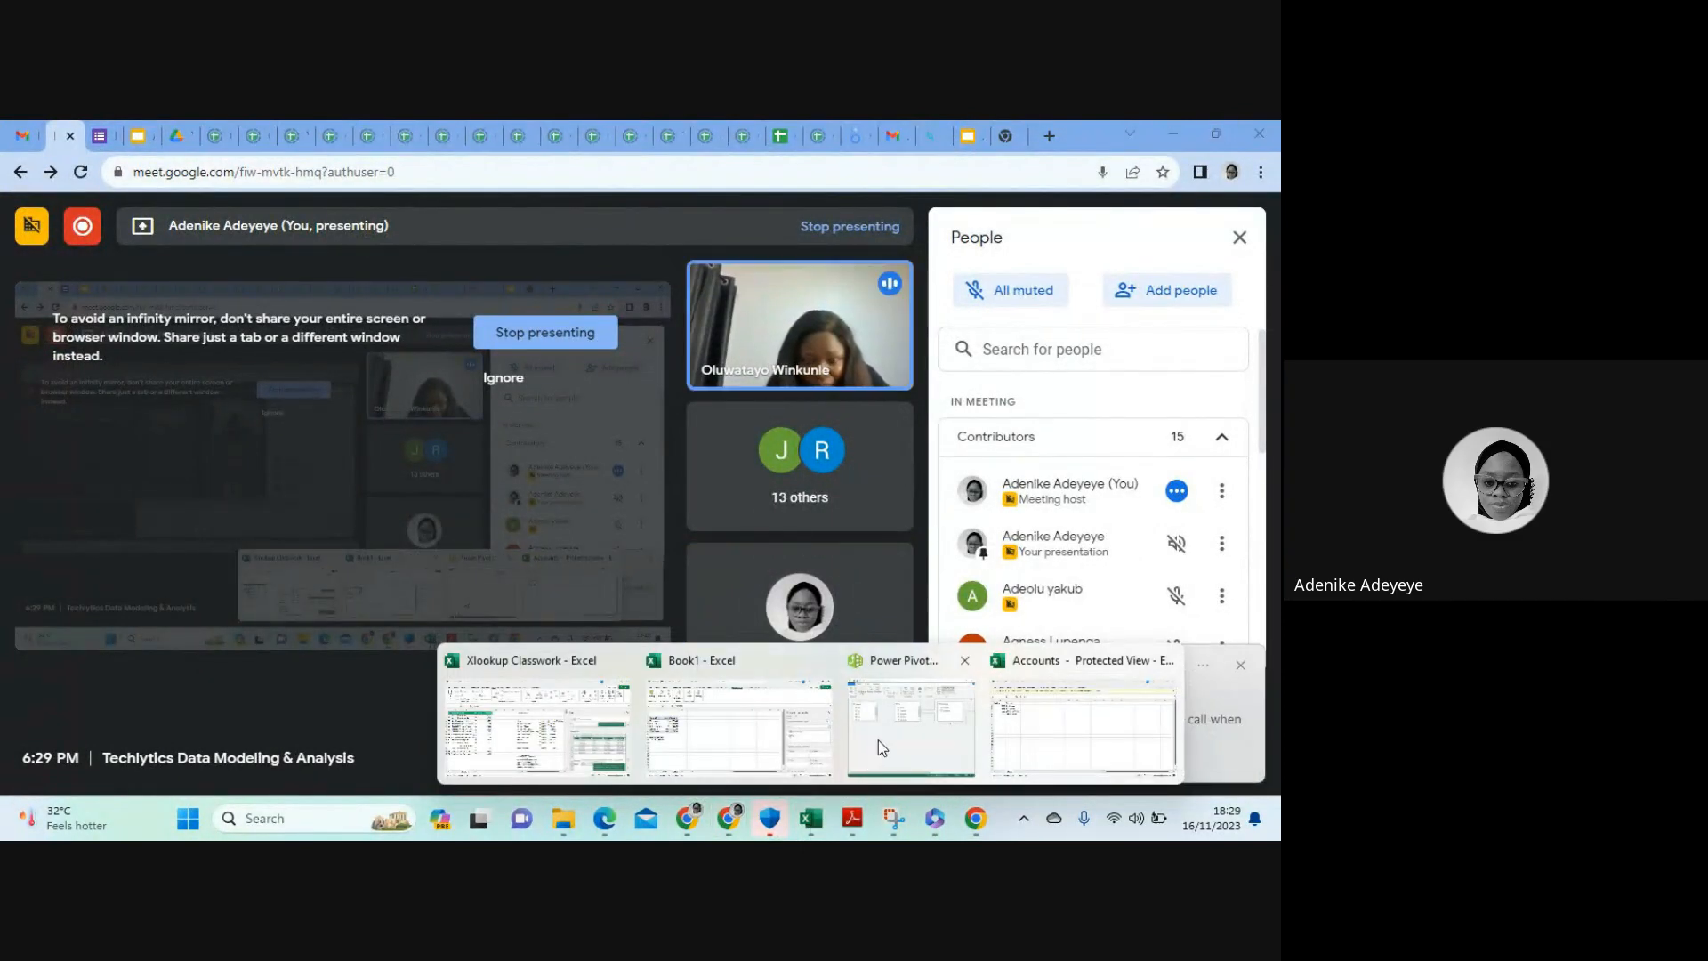
pyautogui.click(740, 751)
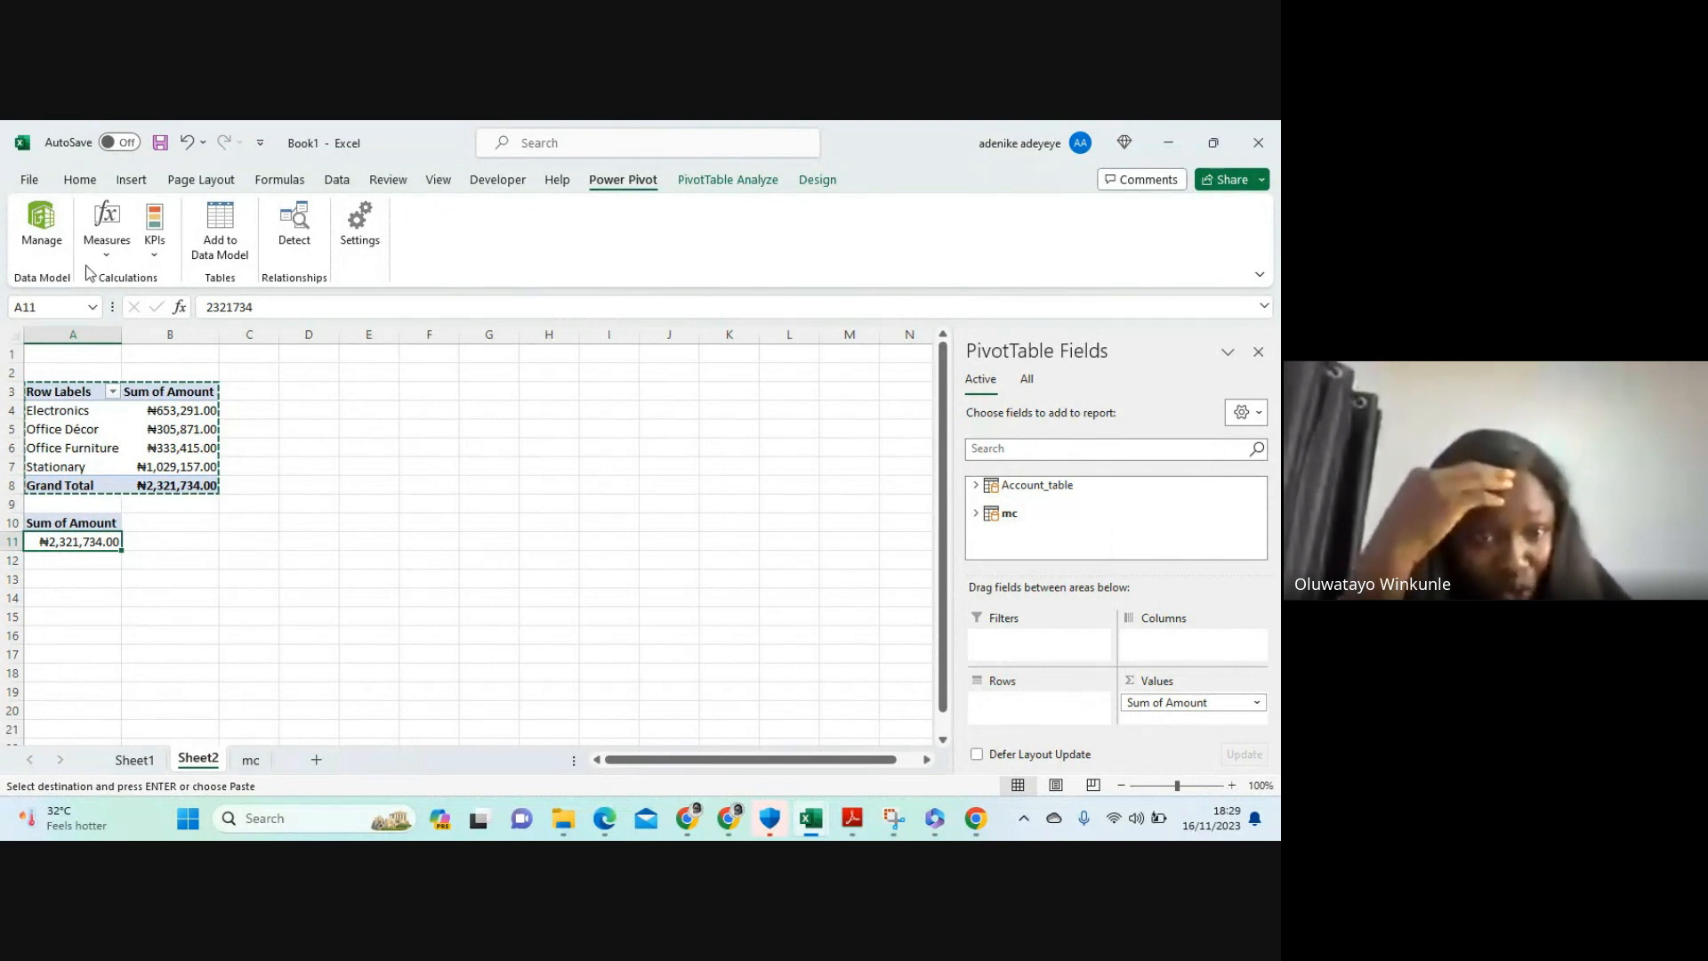
# Relate ProdNo in mc to ProdNo in Products in the Power Pivot diagram, and minimize the Power Pivot window
pyautogui.click(37, 229)
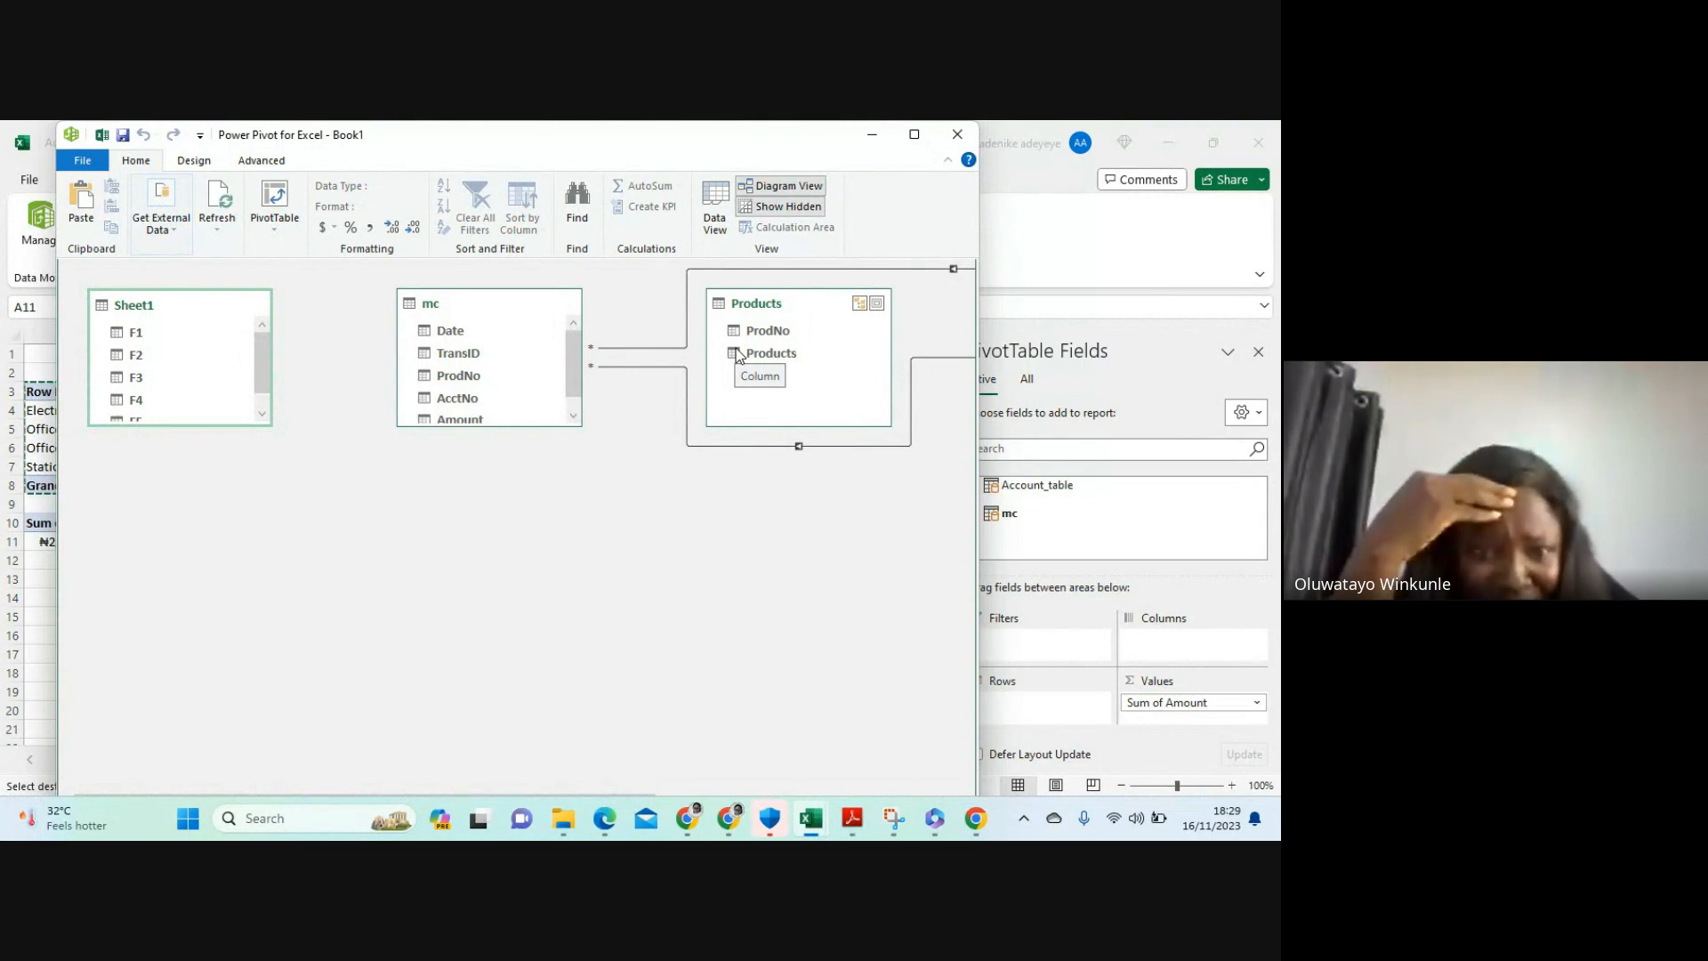
pyautogui.moveTo(725, 827)
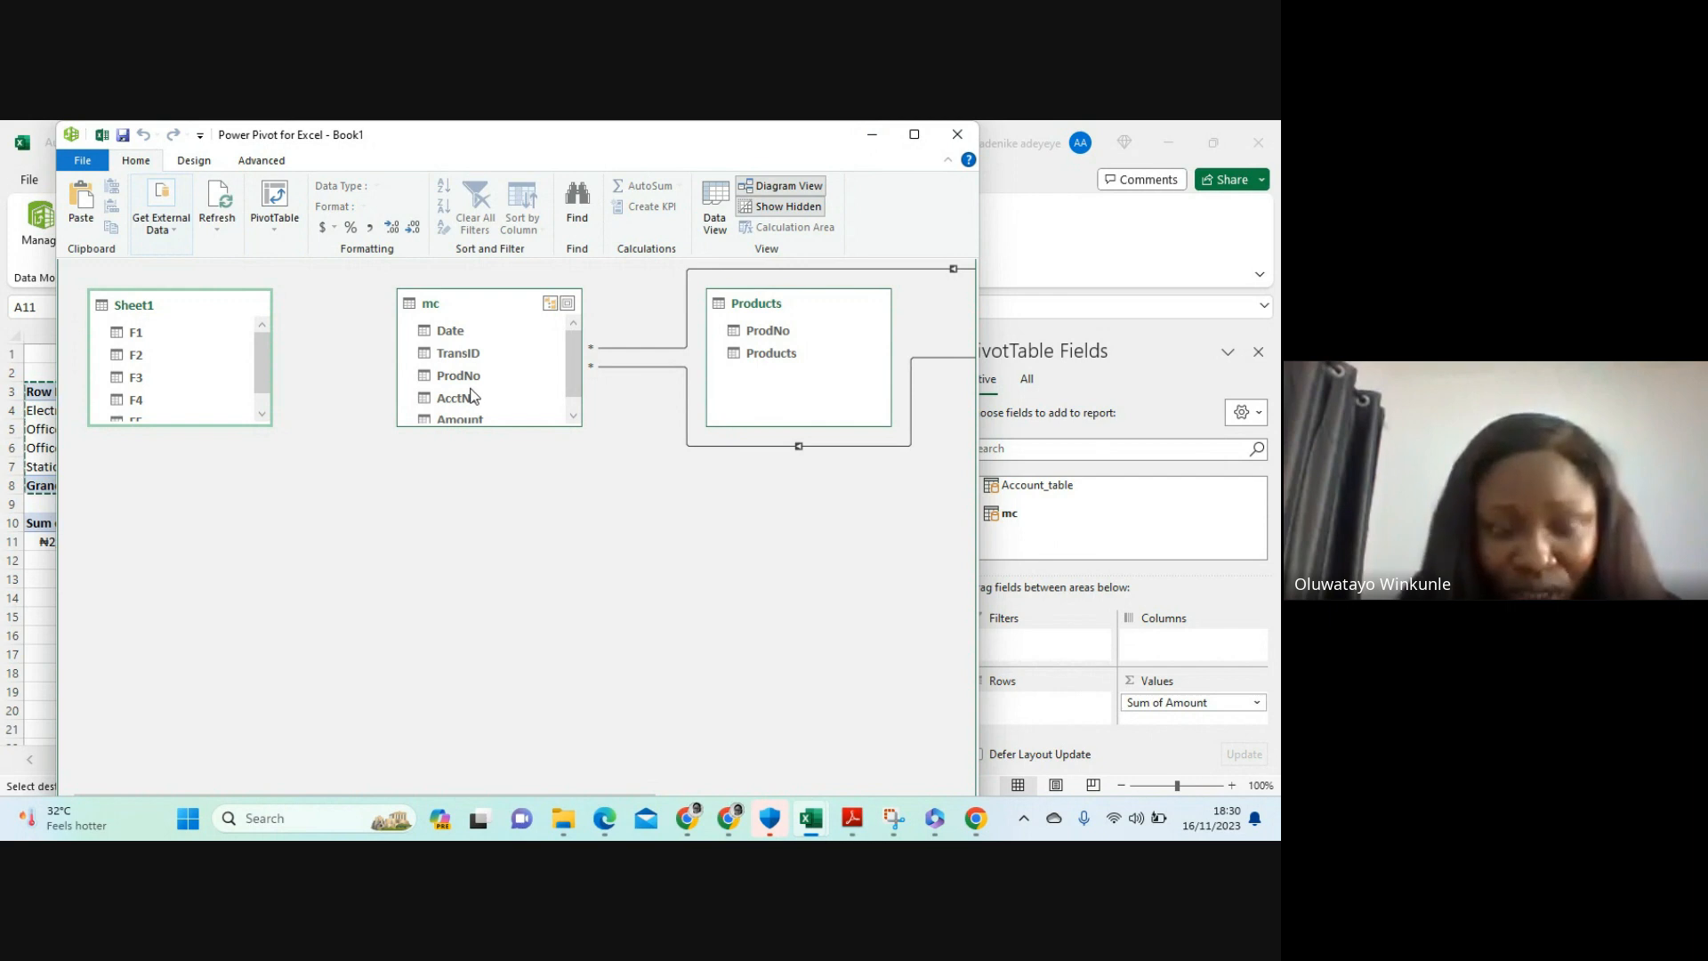
pyautogui.moveTo(470, 377); pyautogui.dragTo(756, 339)
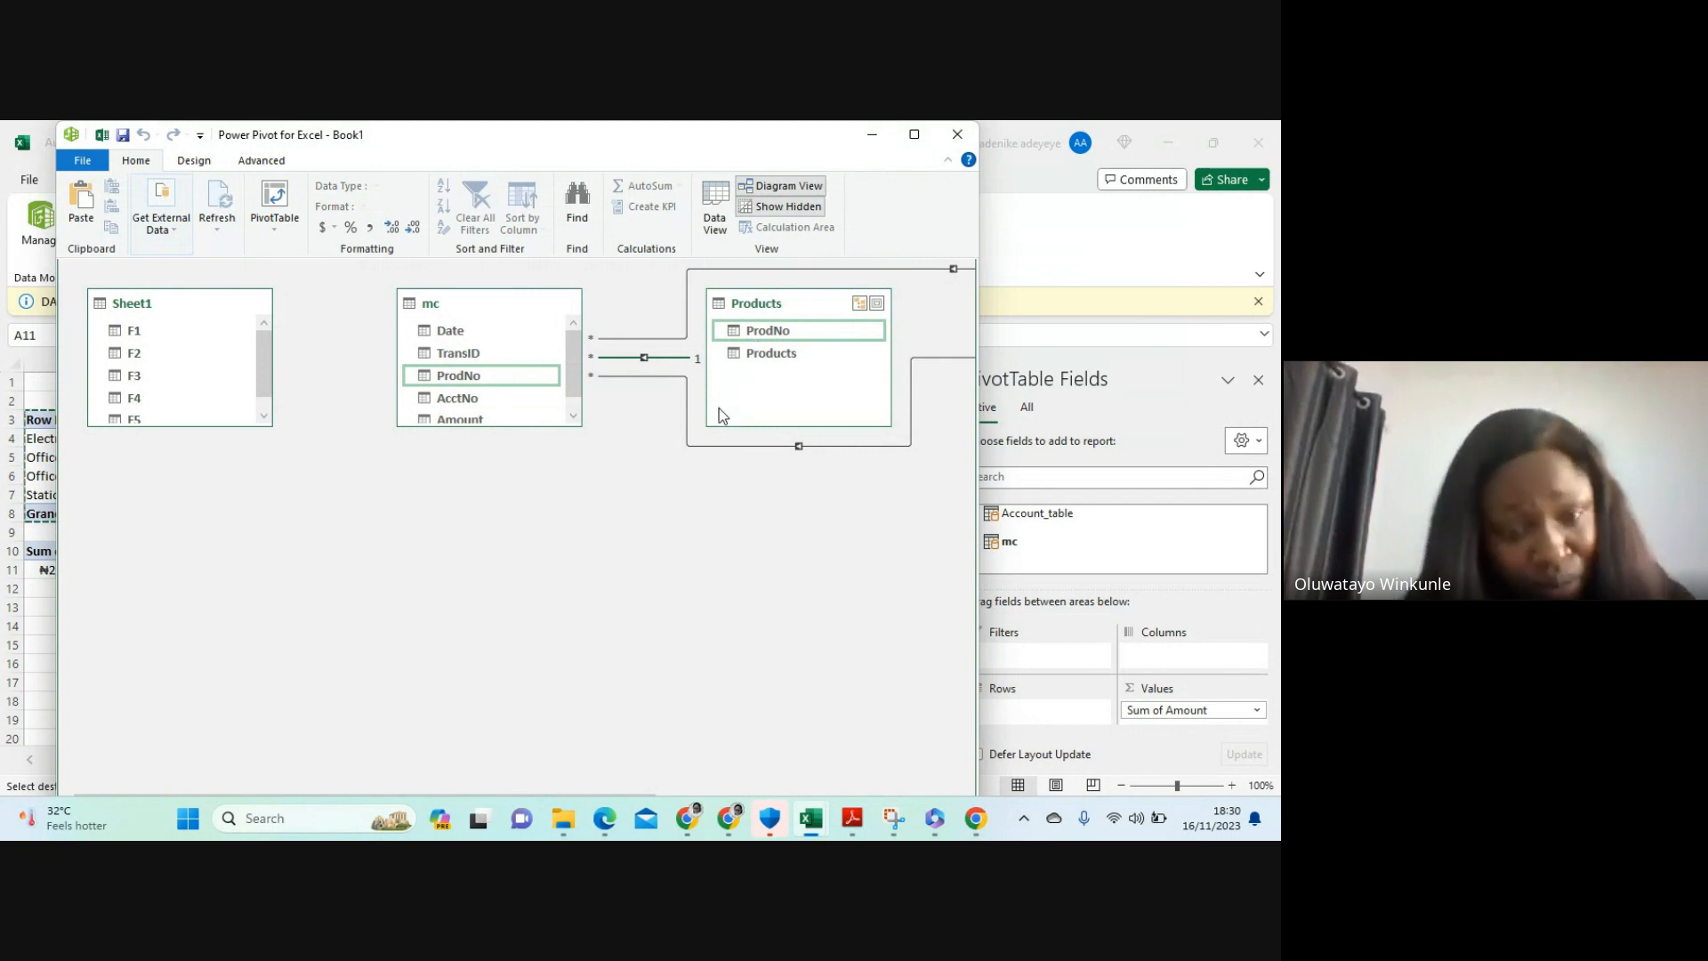
pyautogui.click(874, 136)
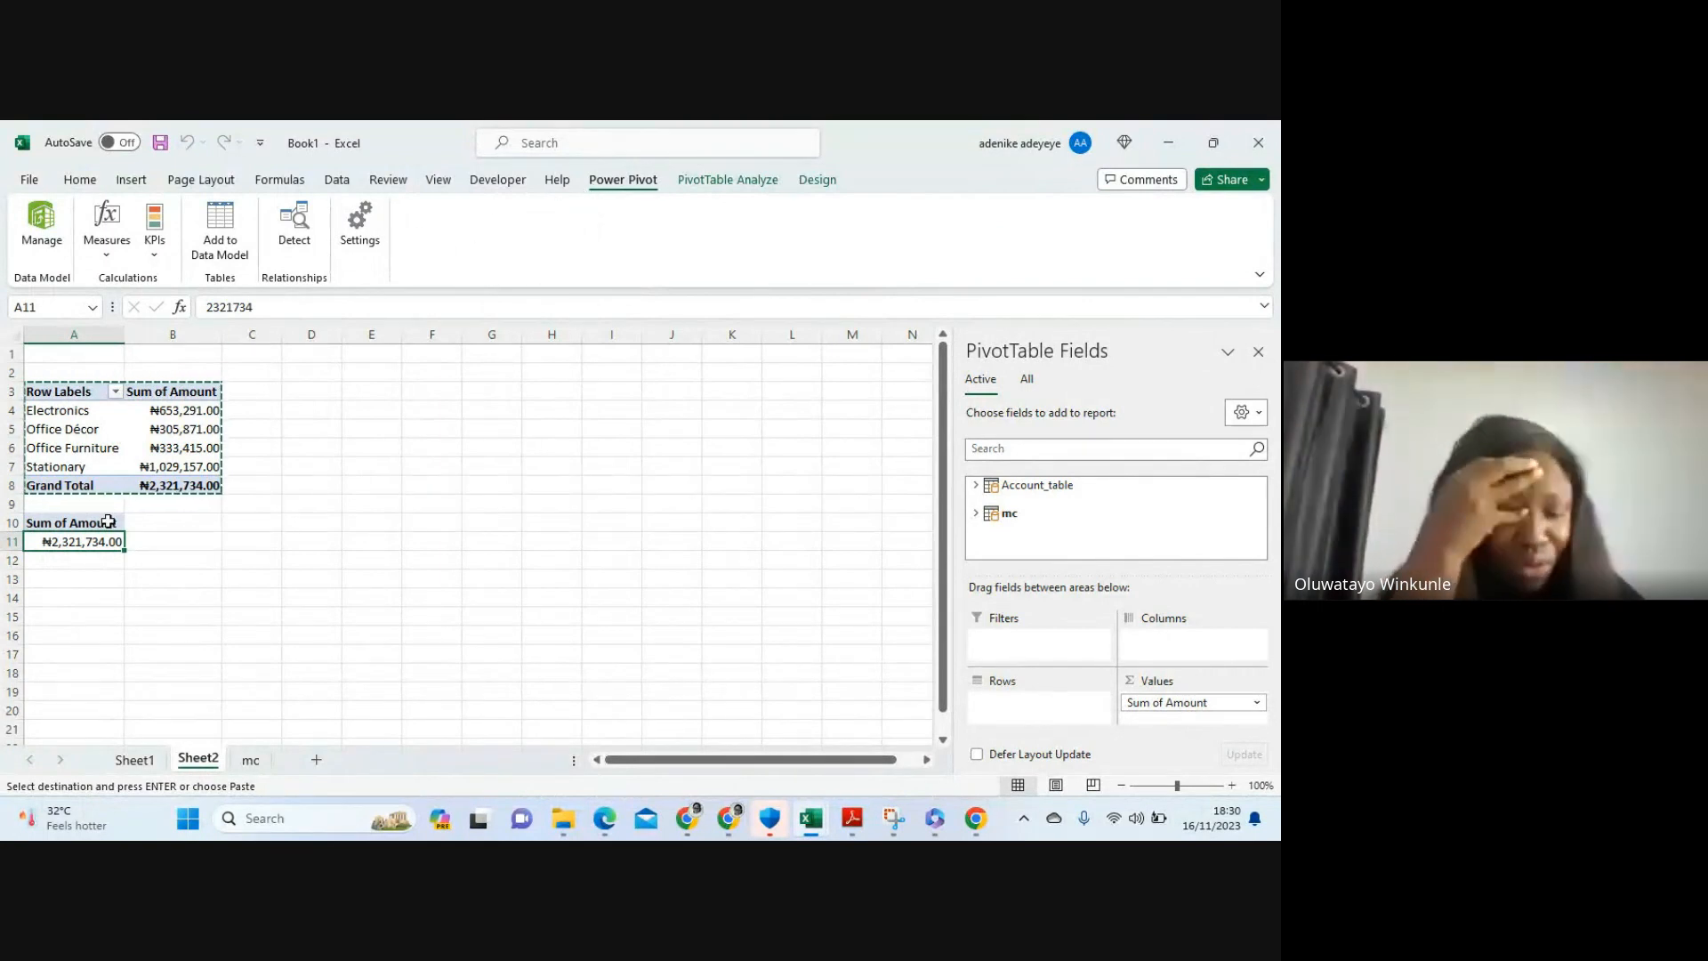
# Create a PivotTable from the Power Pivot data model on a new worksheet
pyautogui.moveTo(101, 537)
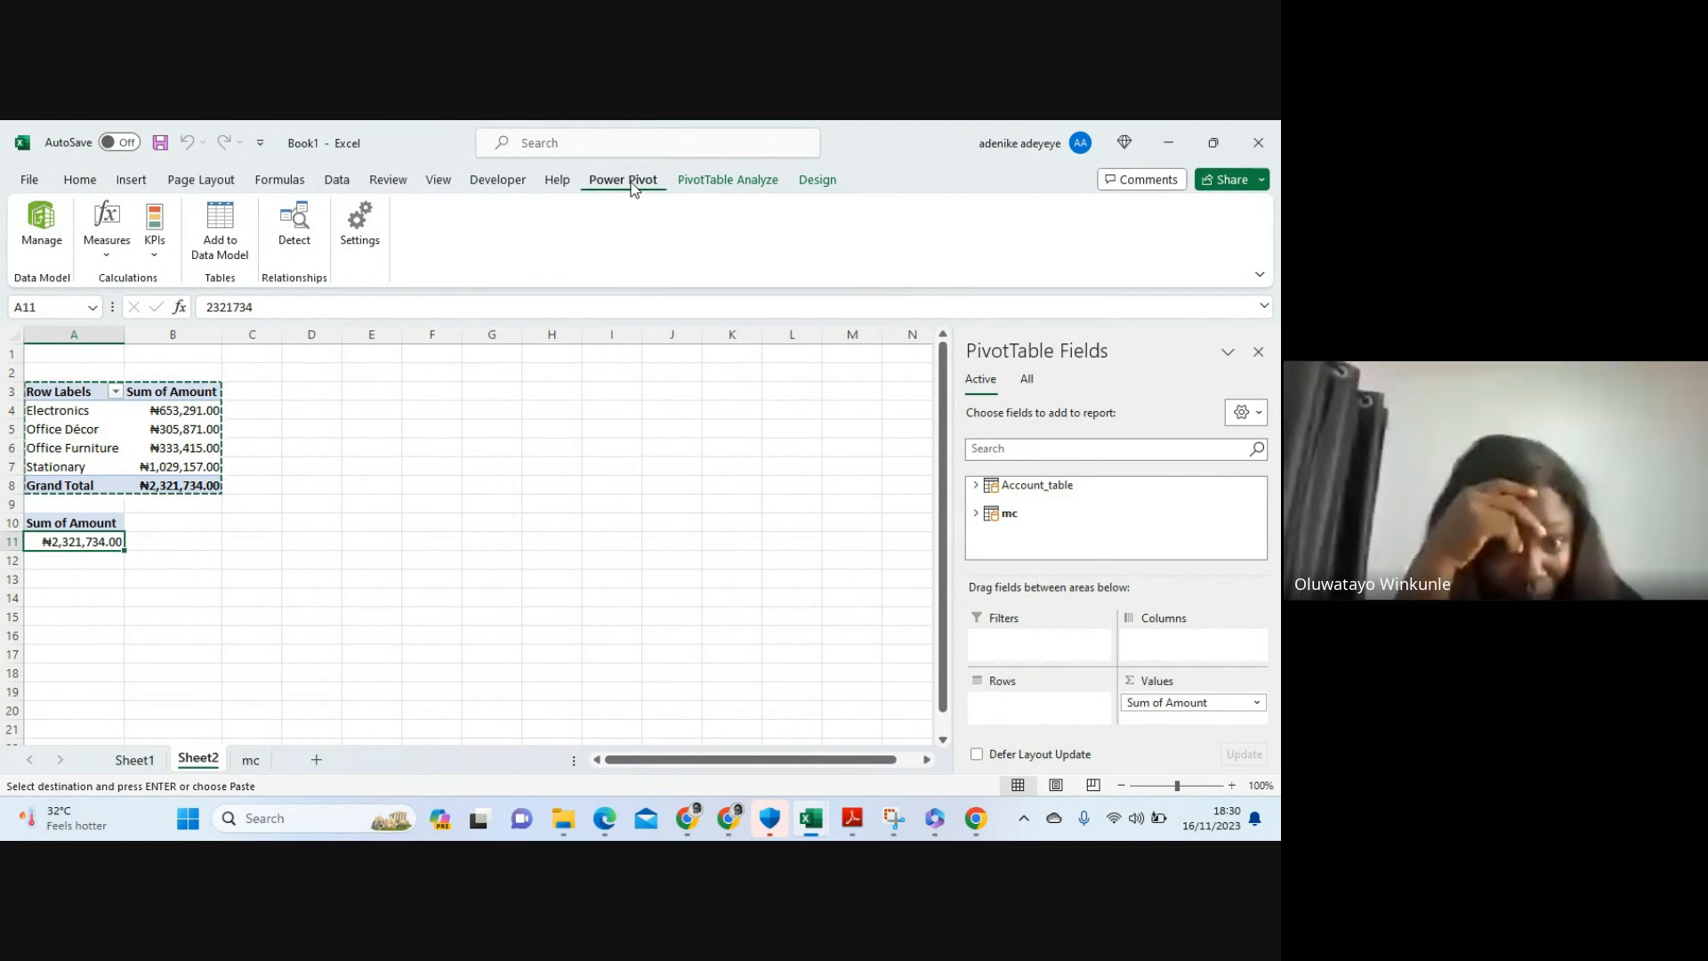
pyautogui.moveTo(818, 829)
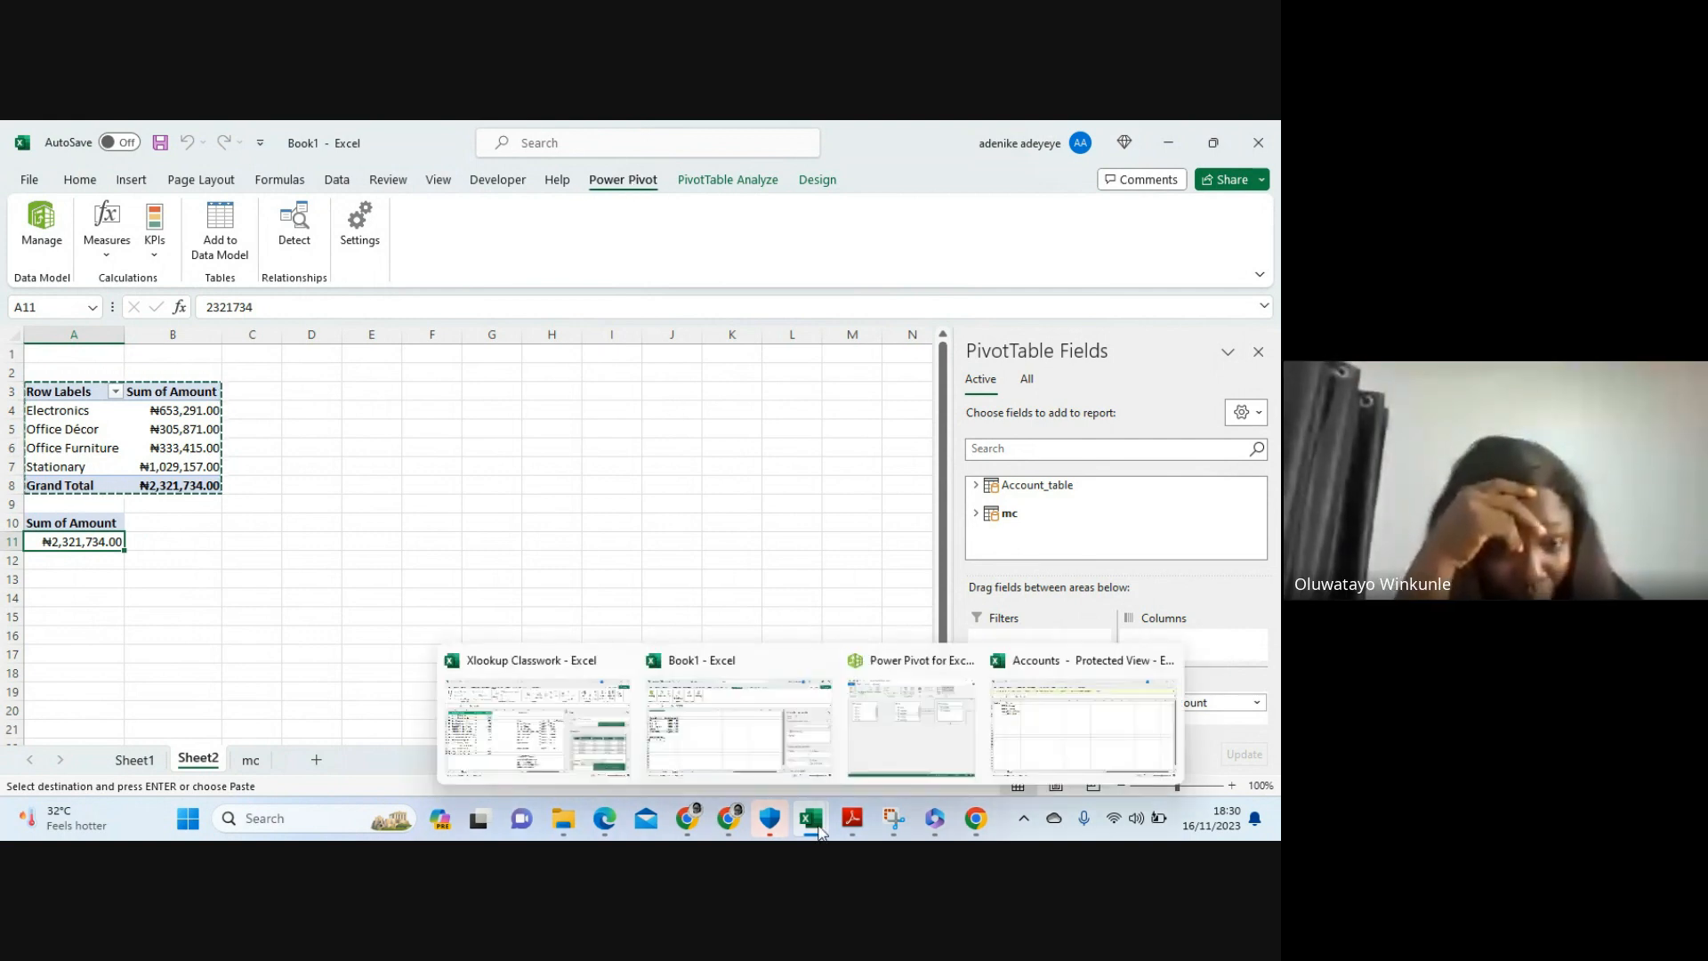
pyautogui.click(876, 751)
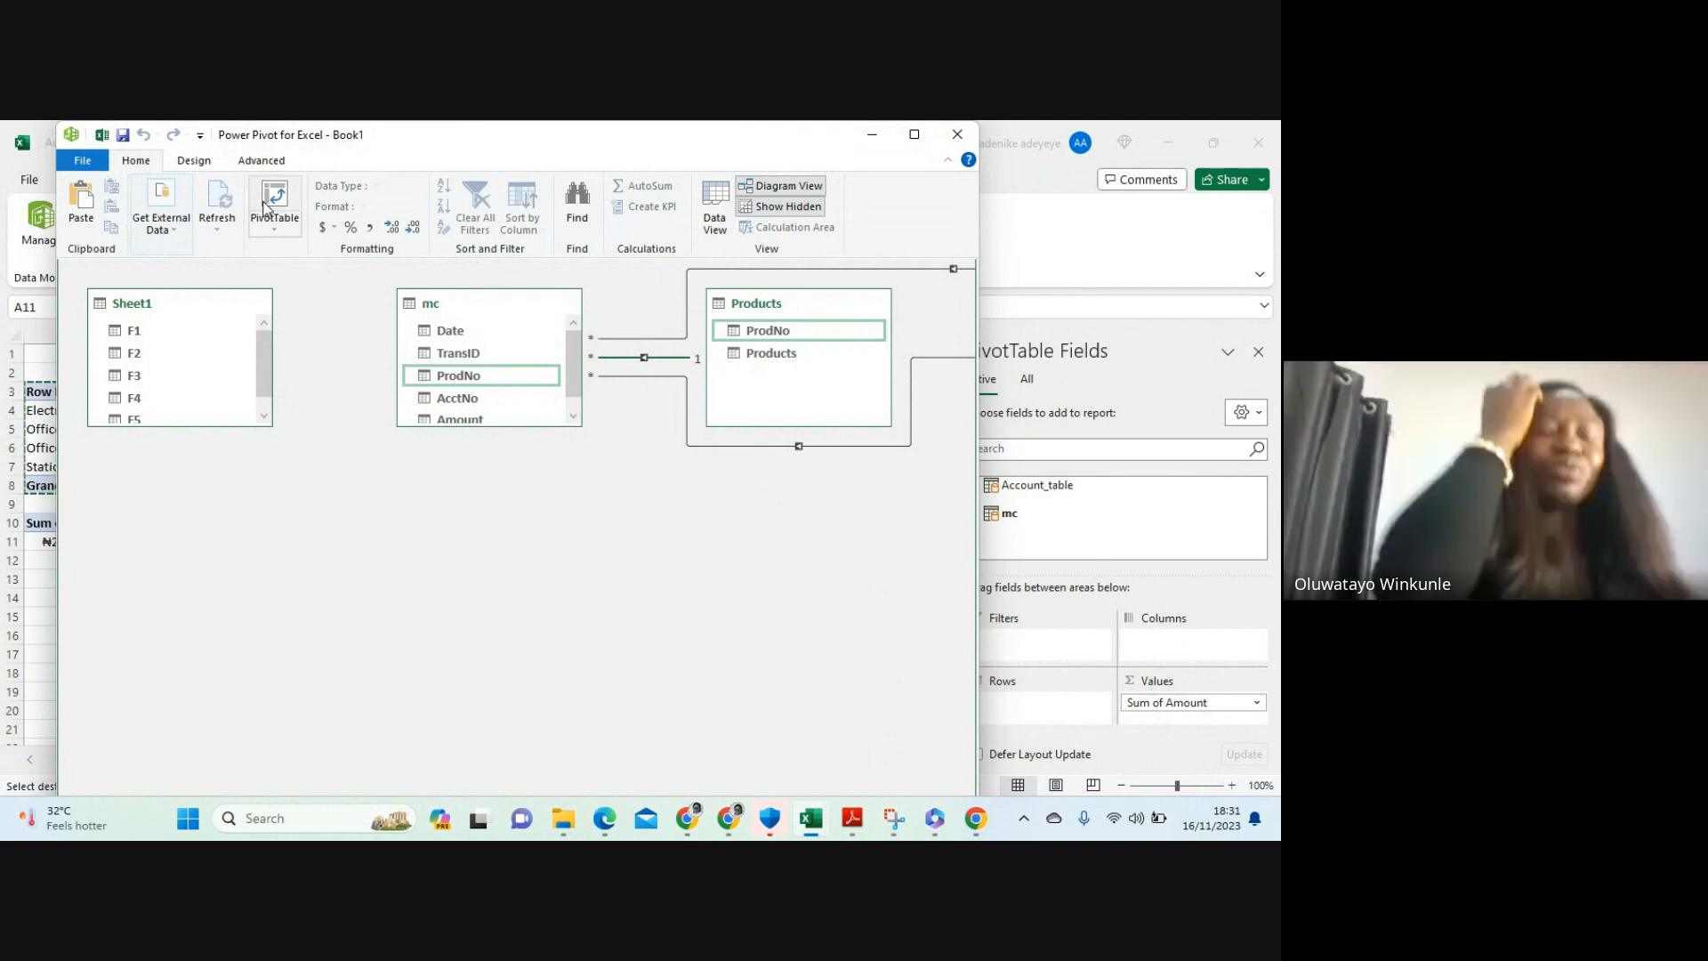
pyautogui.click(270, 227)
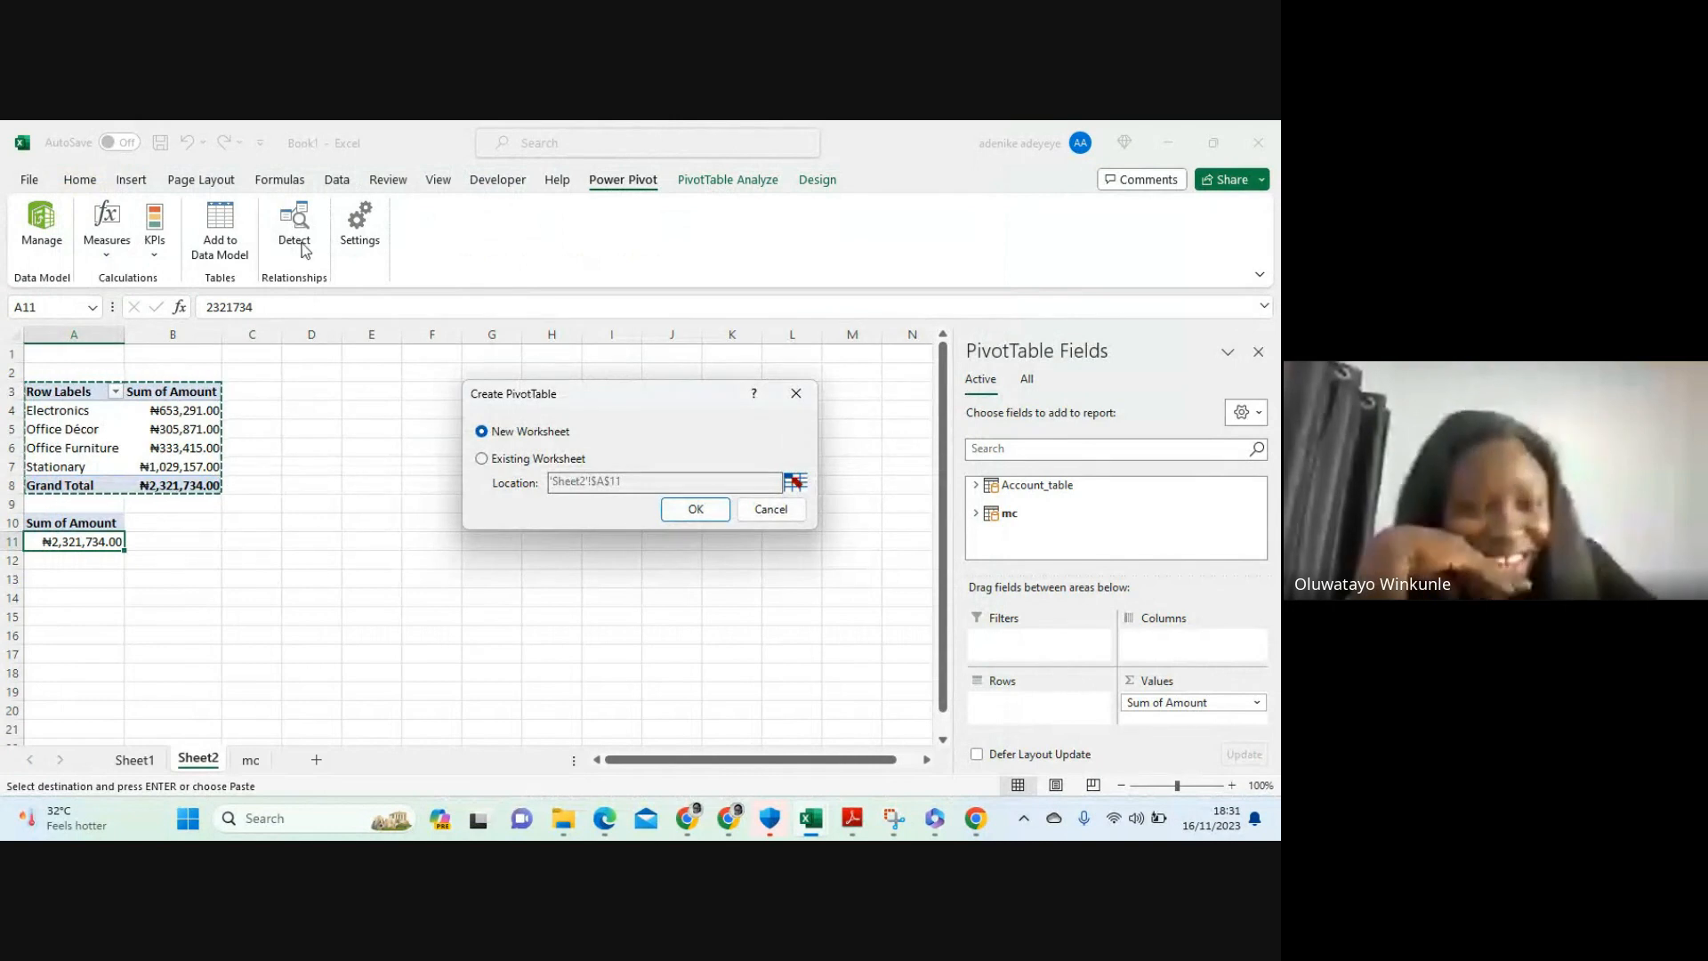
pyautogui.click(695, 510)
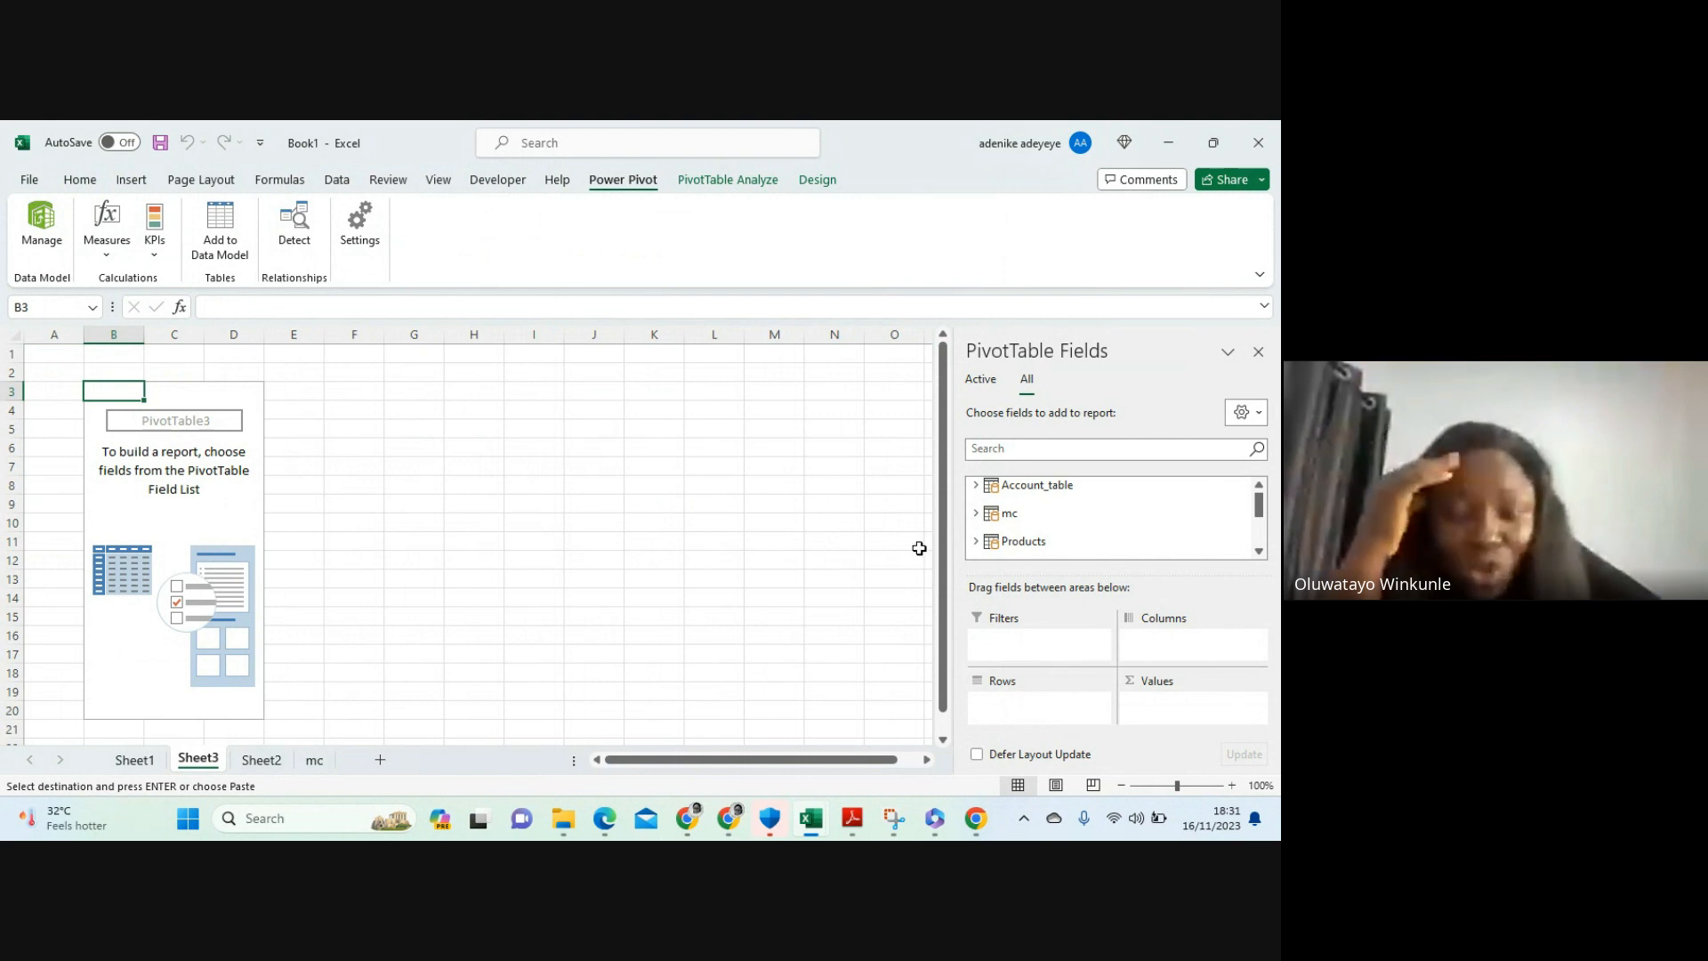
# Add Products from the Products table to Rows and Amount from mc to Values in the new PivotTable
pyautogui.click(977, 542)
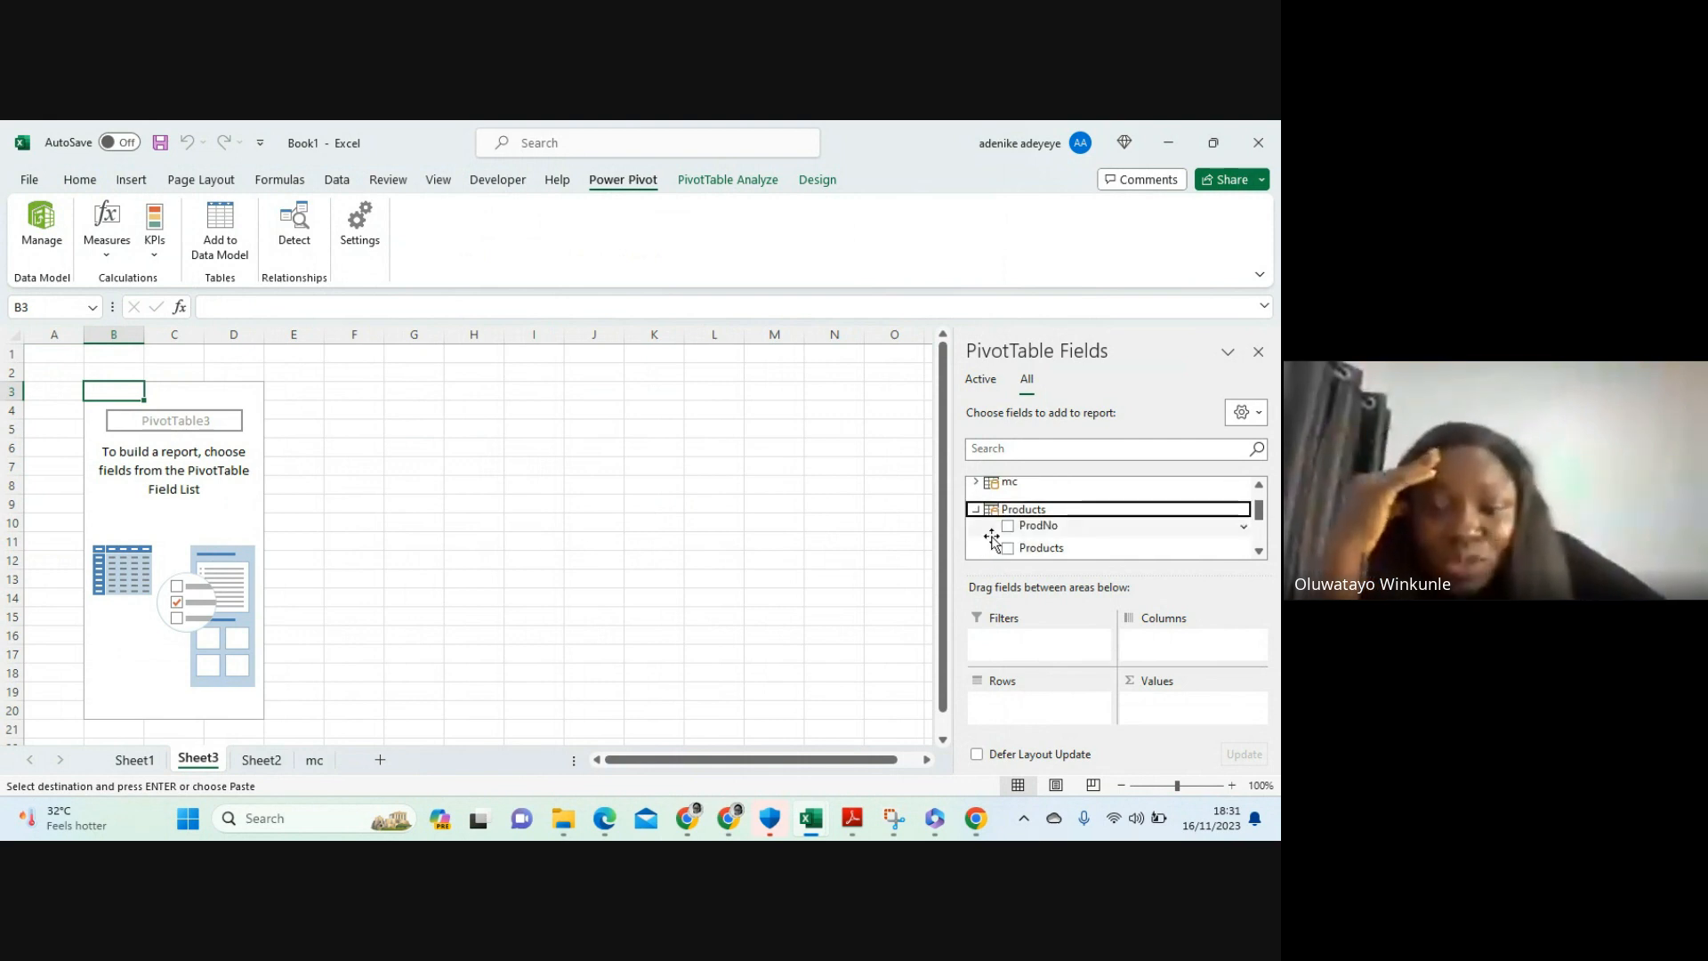
pyautogui.moveTo(1023, 549); pyautogui.dragTo(995, 703)
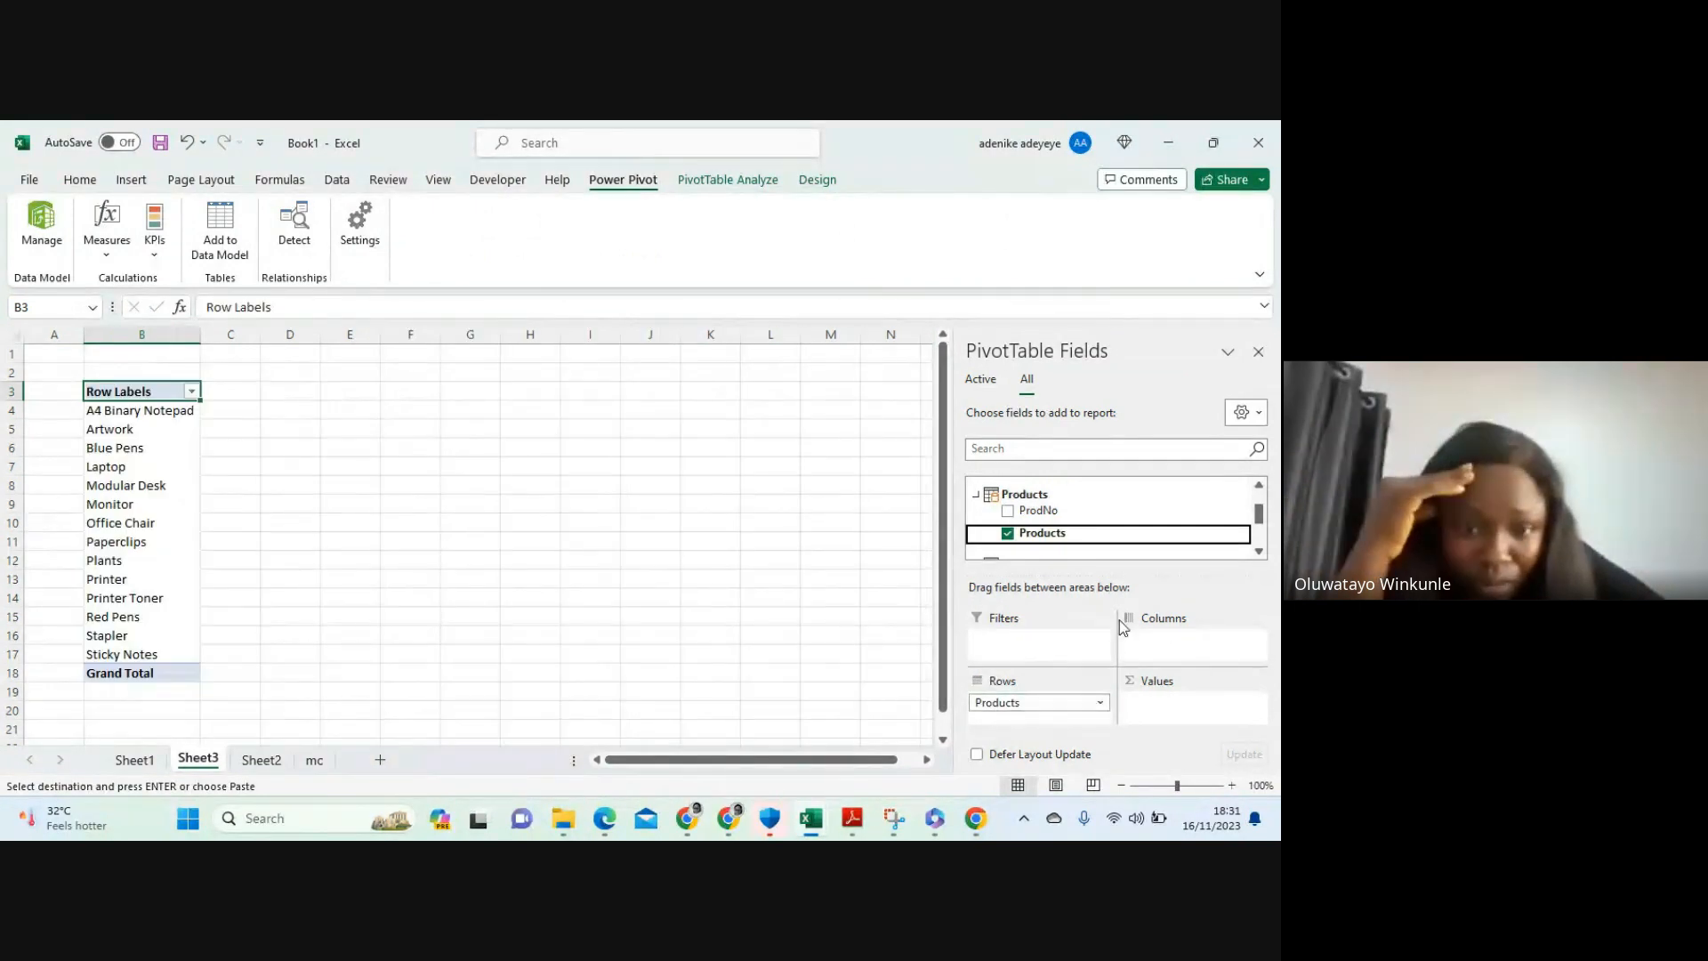
pyautogui.scroll(1, 1050, 503)
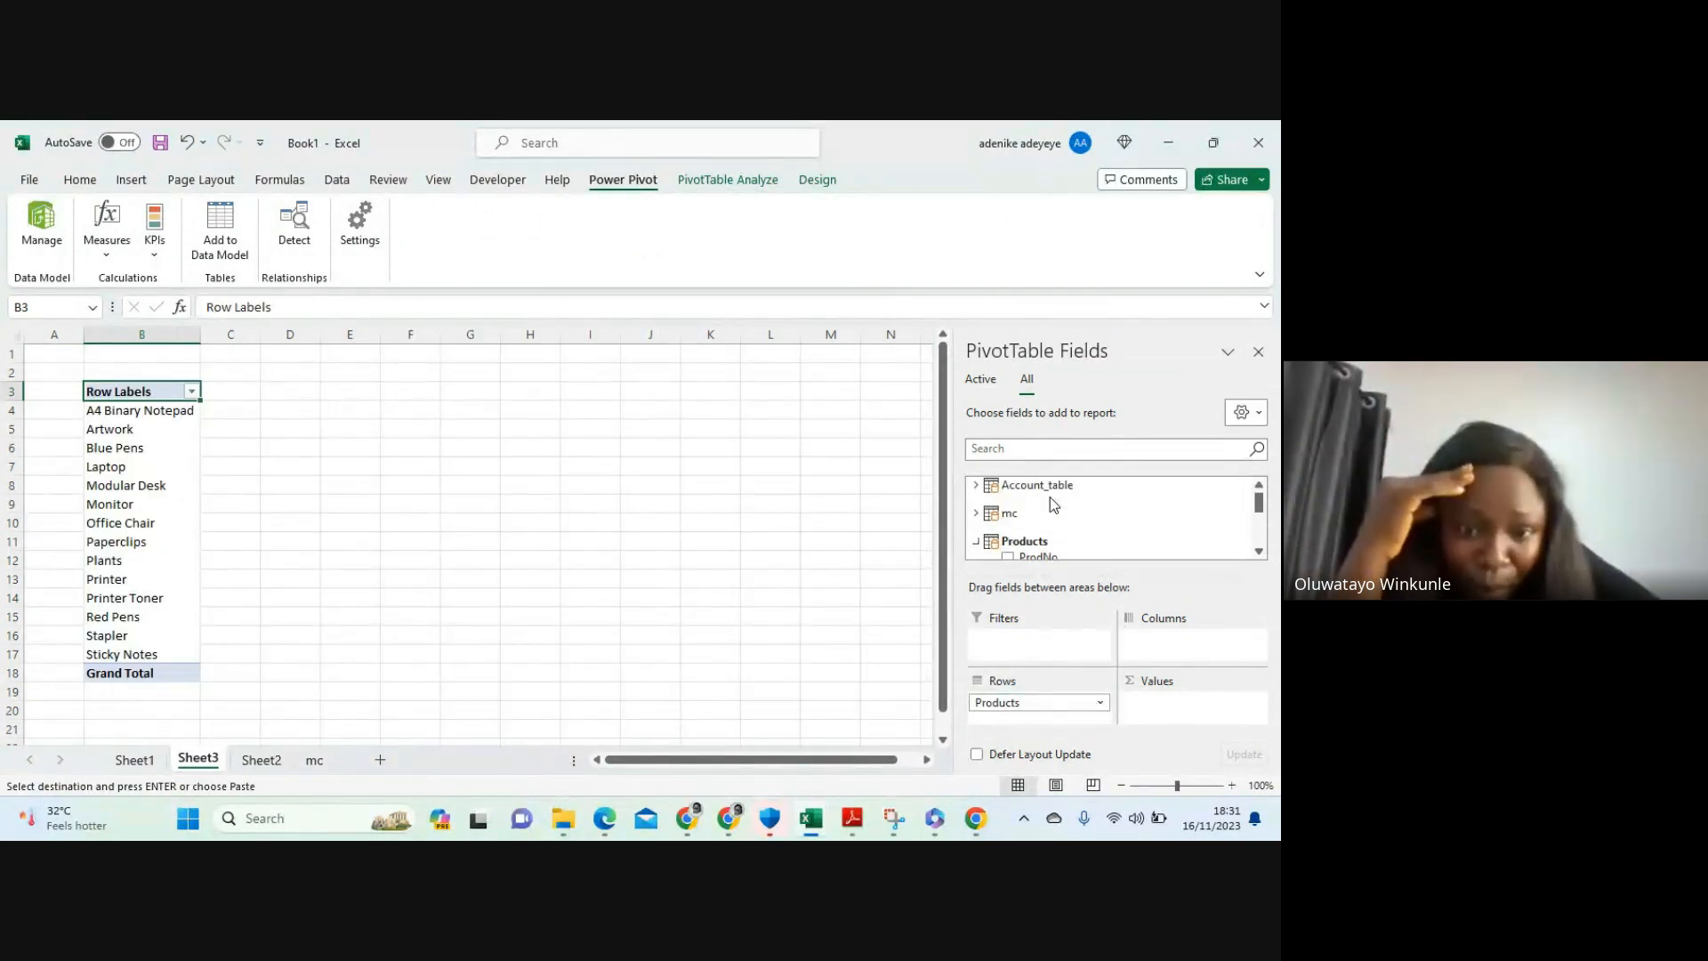
pyautogui.click(978, 515)
pyautogui.click(976, 514)
pyautogui.scroll(-3, 1054, 516)
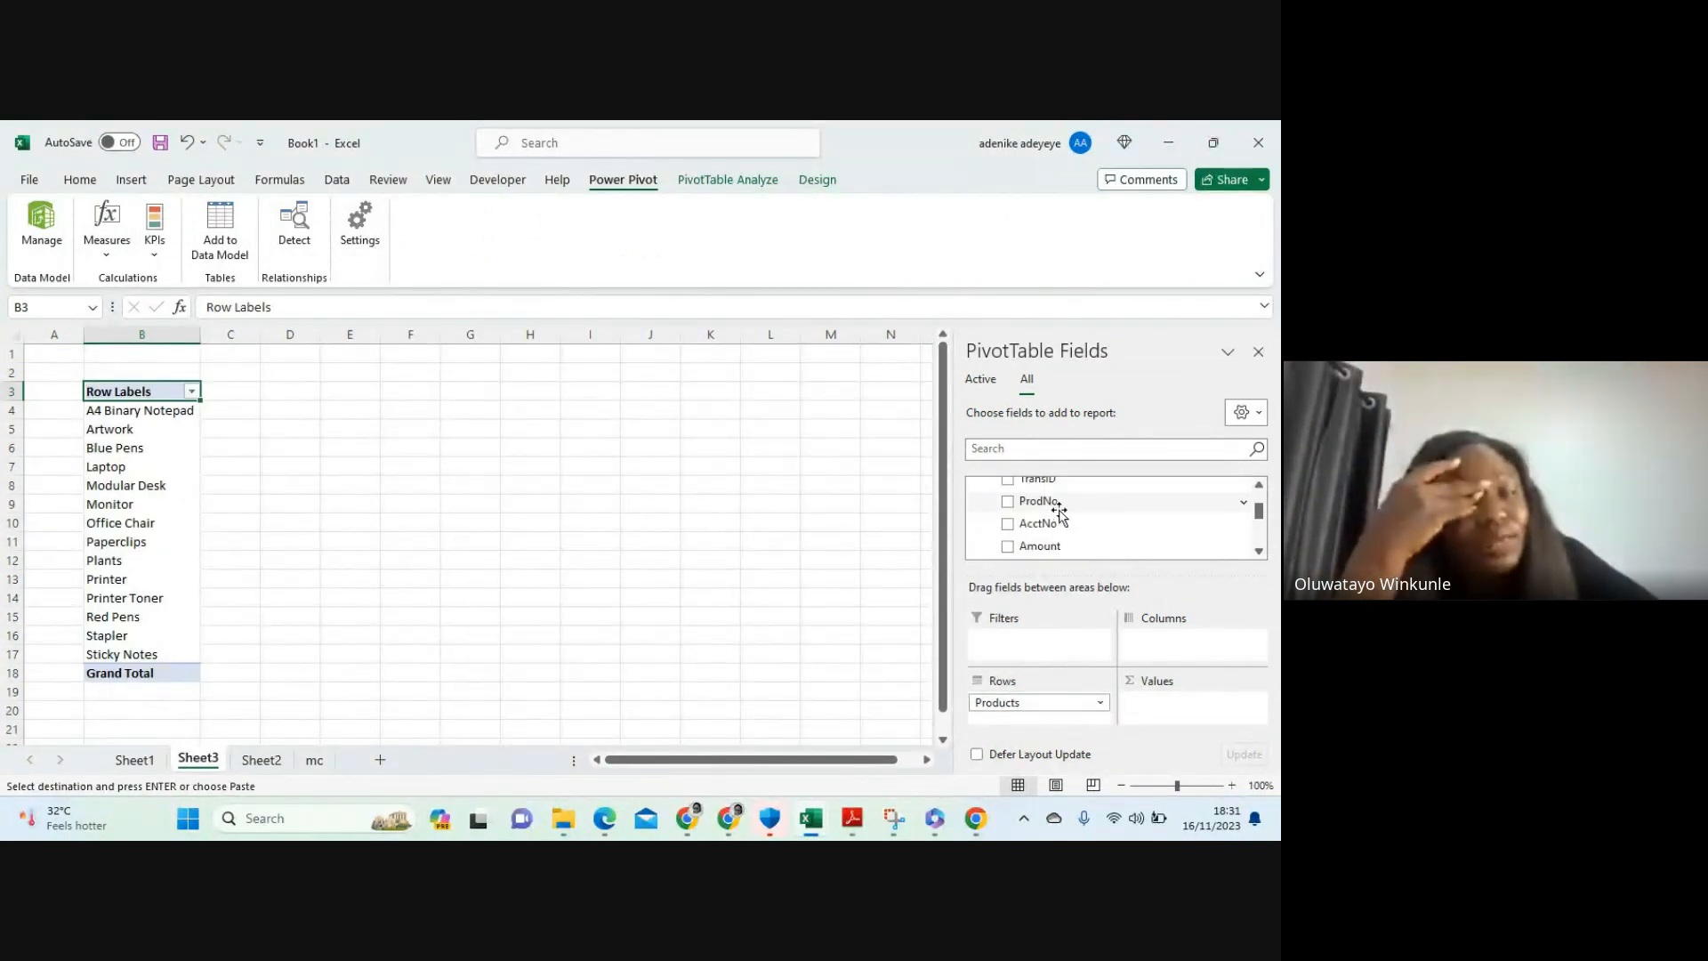
pyautogui.moveTo(1042, 500); pyautogui.dragTo(1168, 723)
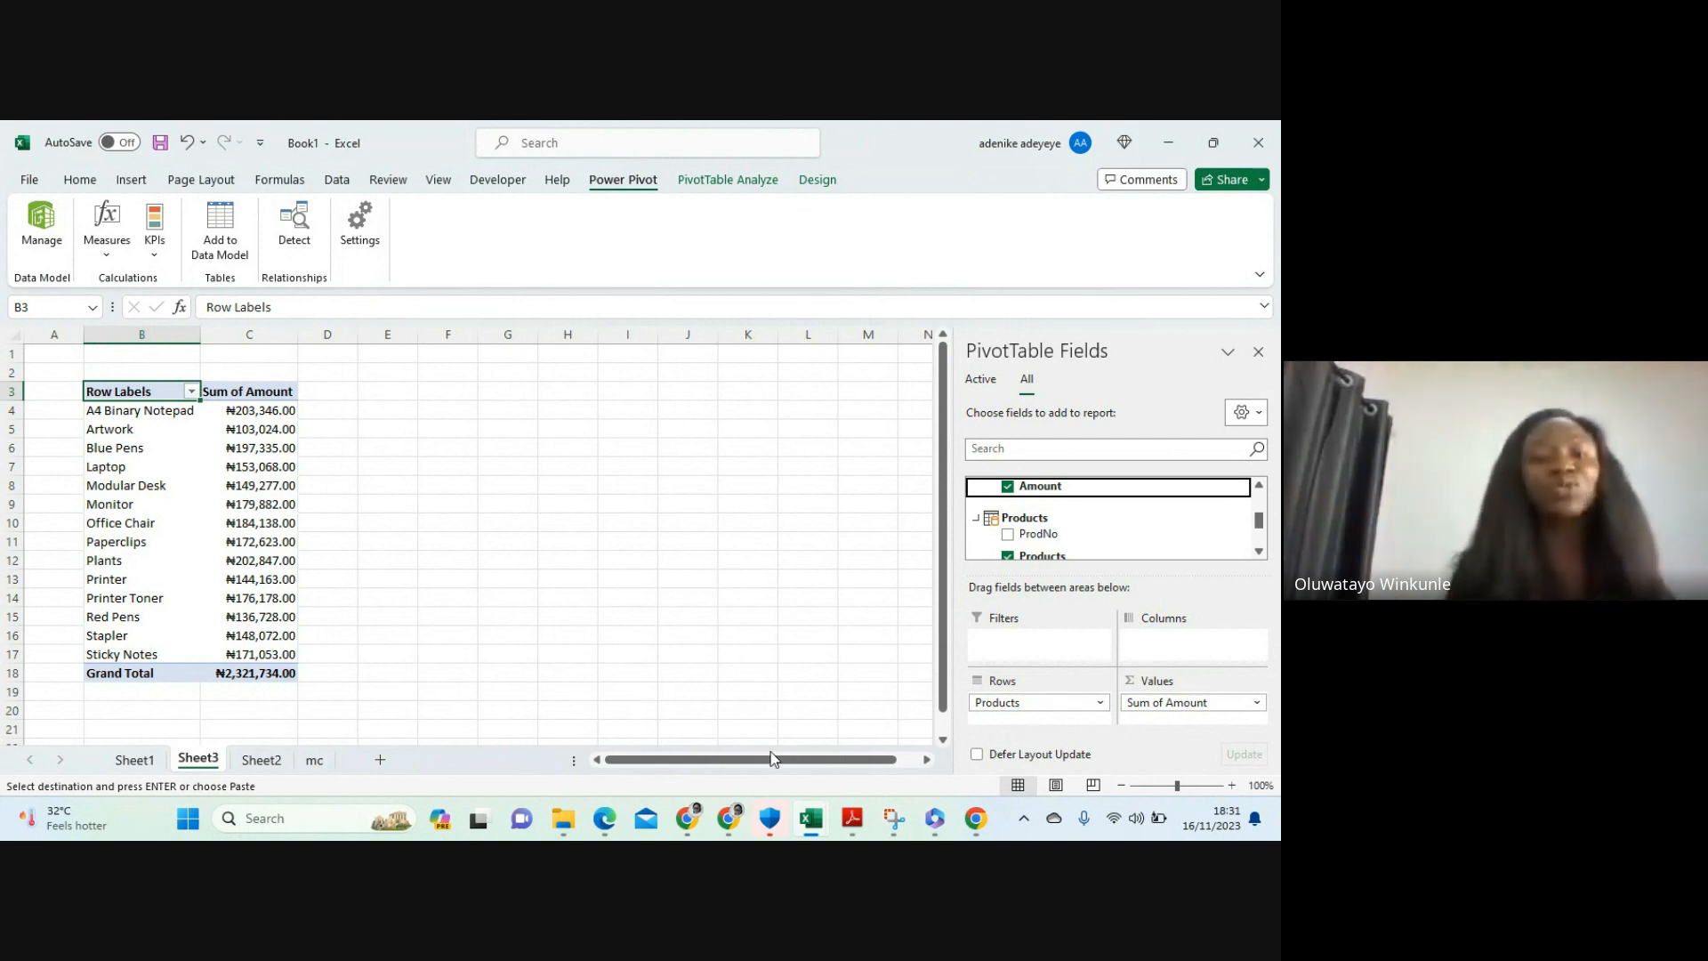
# View the relationship between mc and Products in the Power Pivot diagram and return to the Sheet3 PivotTable
pyautogui.moveTo(808, 817)
pyautogui.click(887, 752)
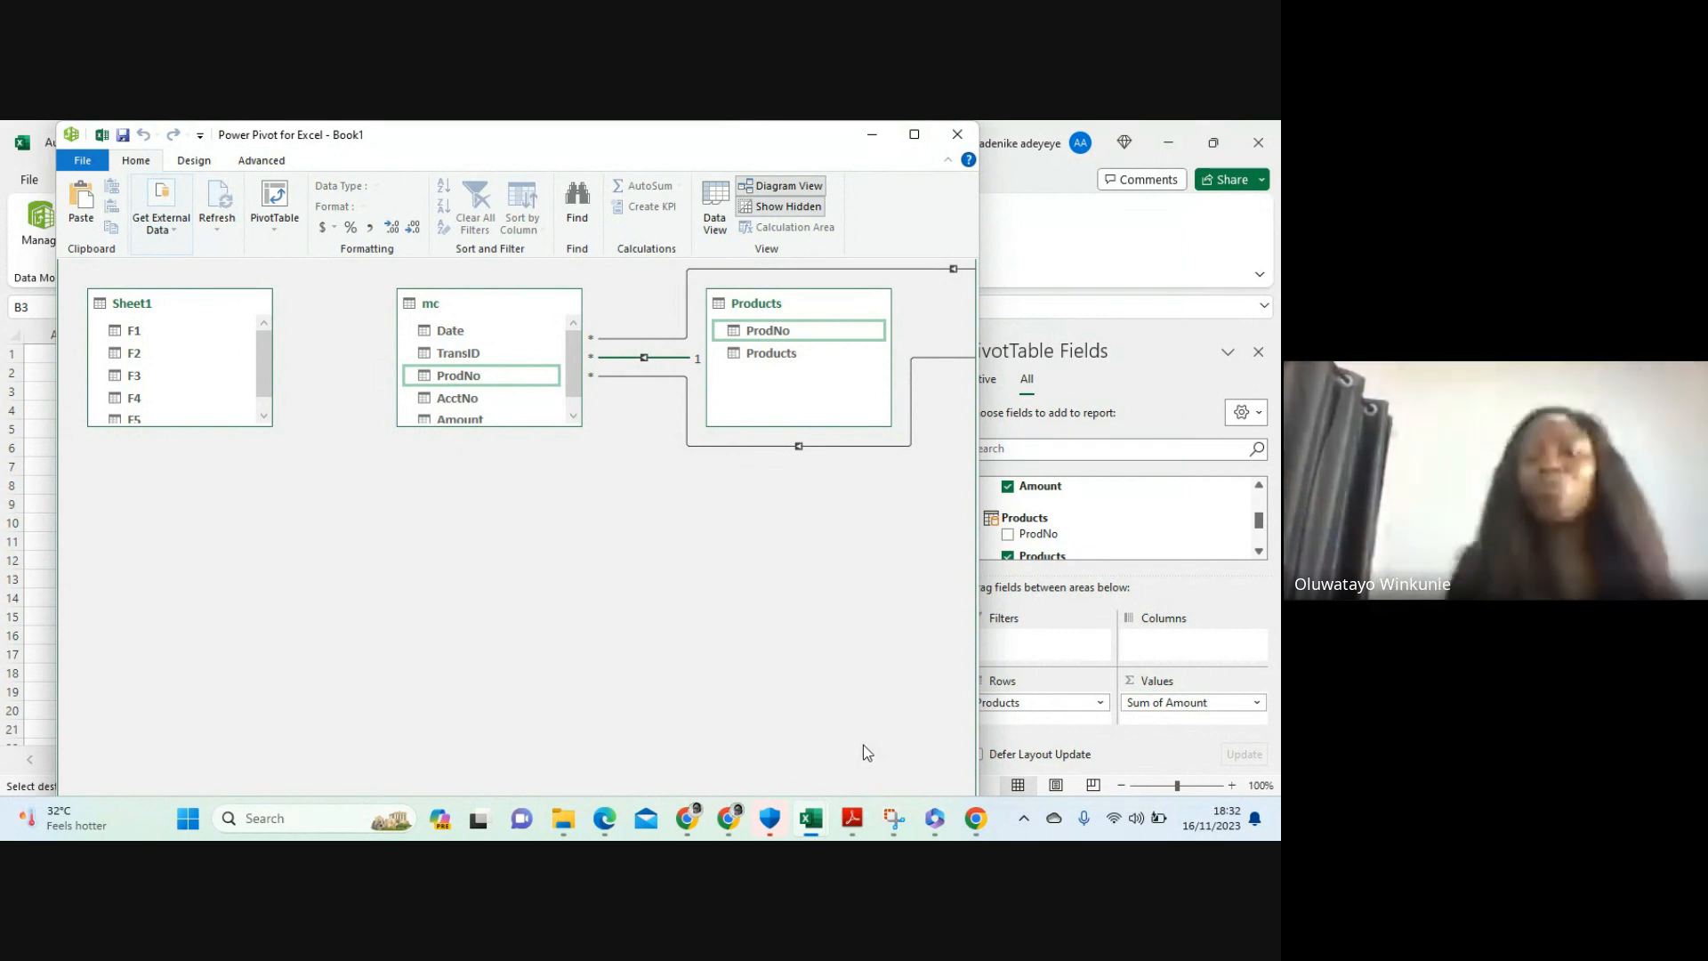
pyautogui.click(874, 136)
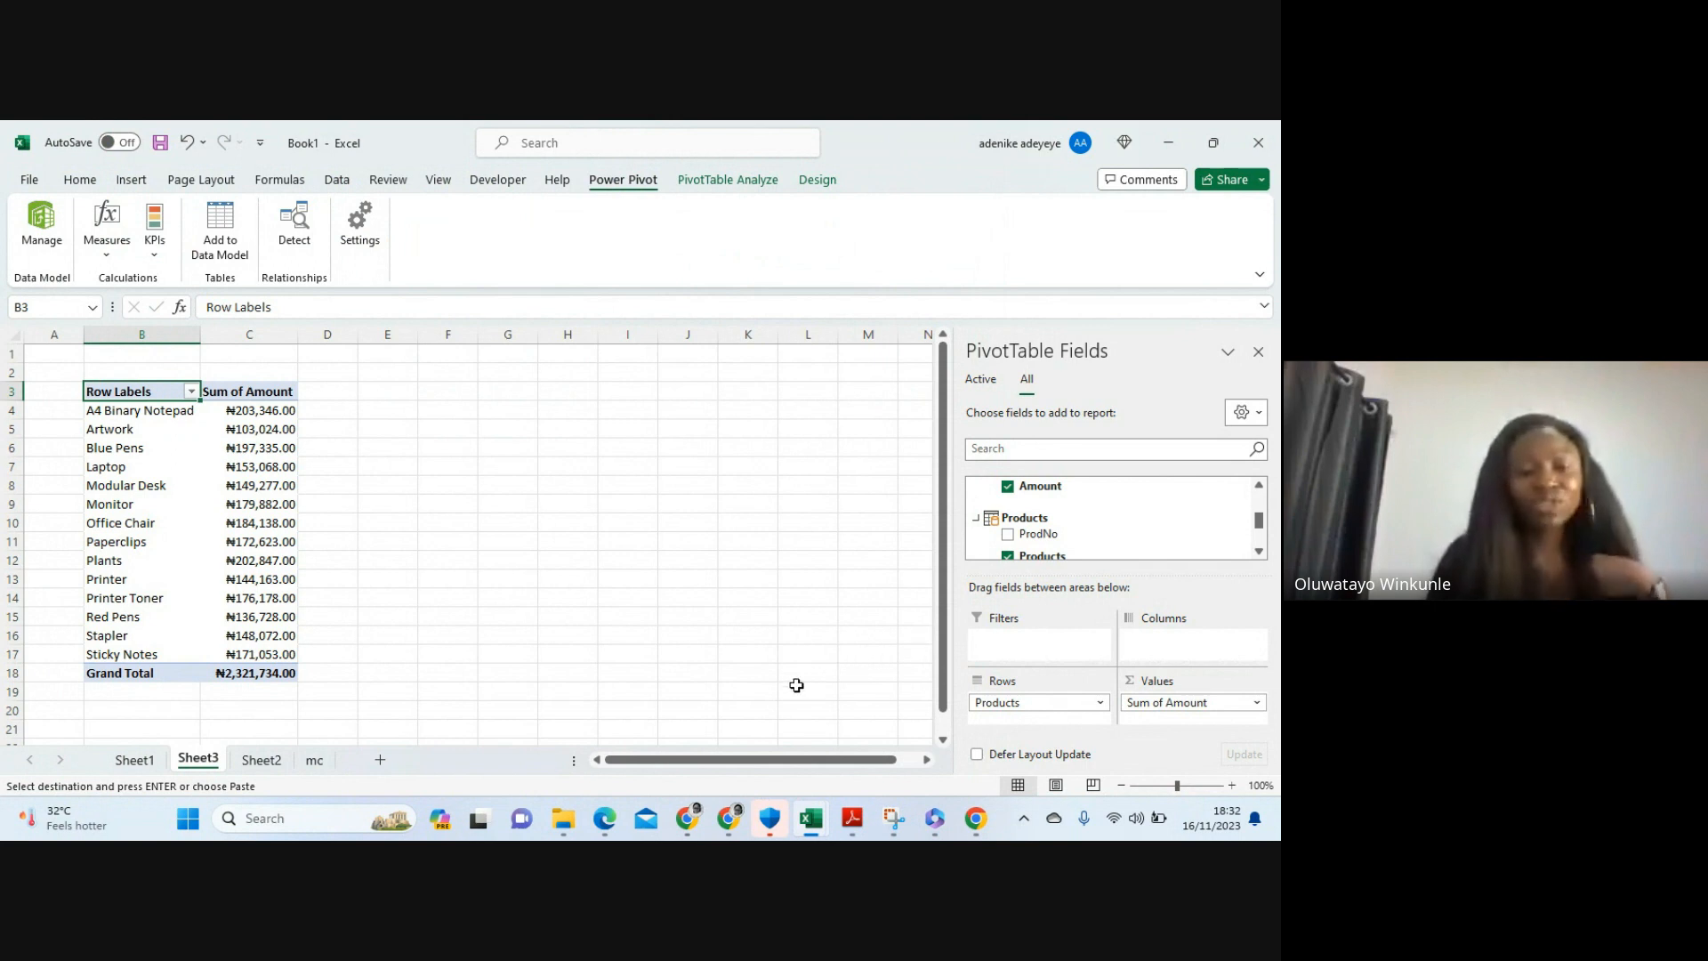
# Switch to the Accounts workbook and select the Electronics cell B3 to review its account list
pyautogui.moveTo(799, 832)
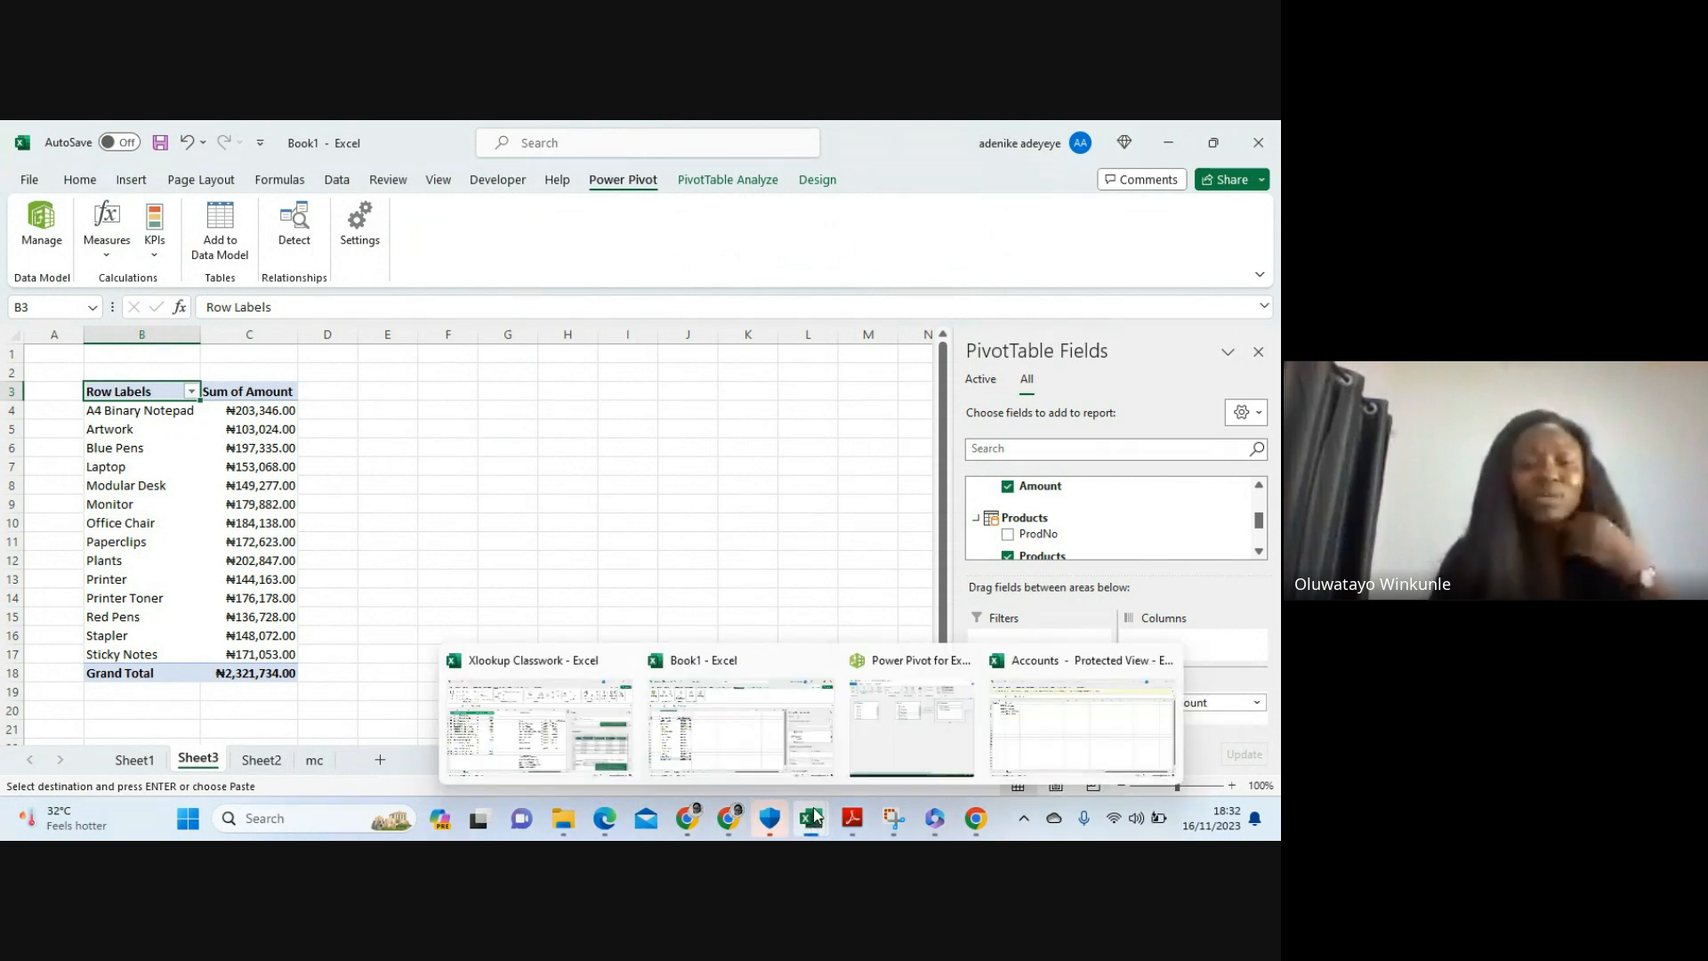
pyautogui.click(1035, 744)
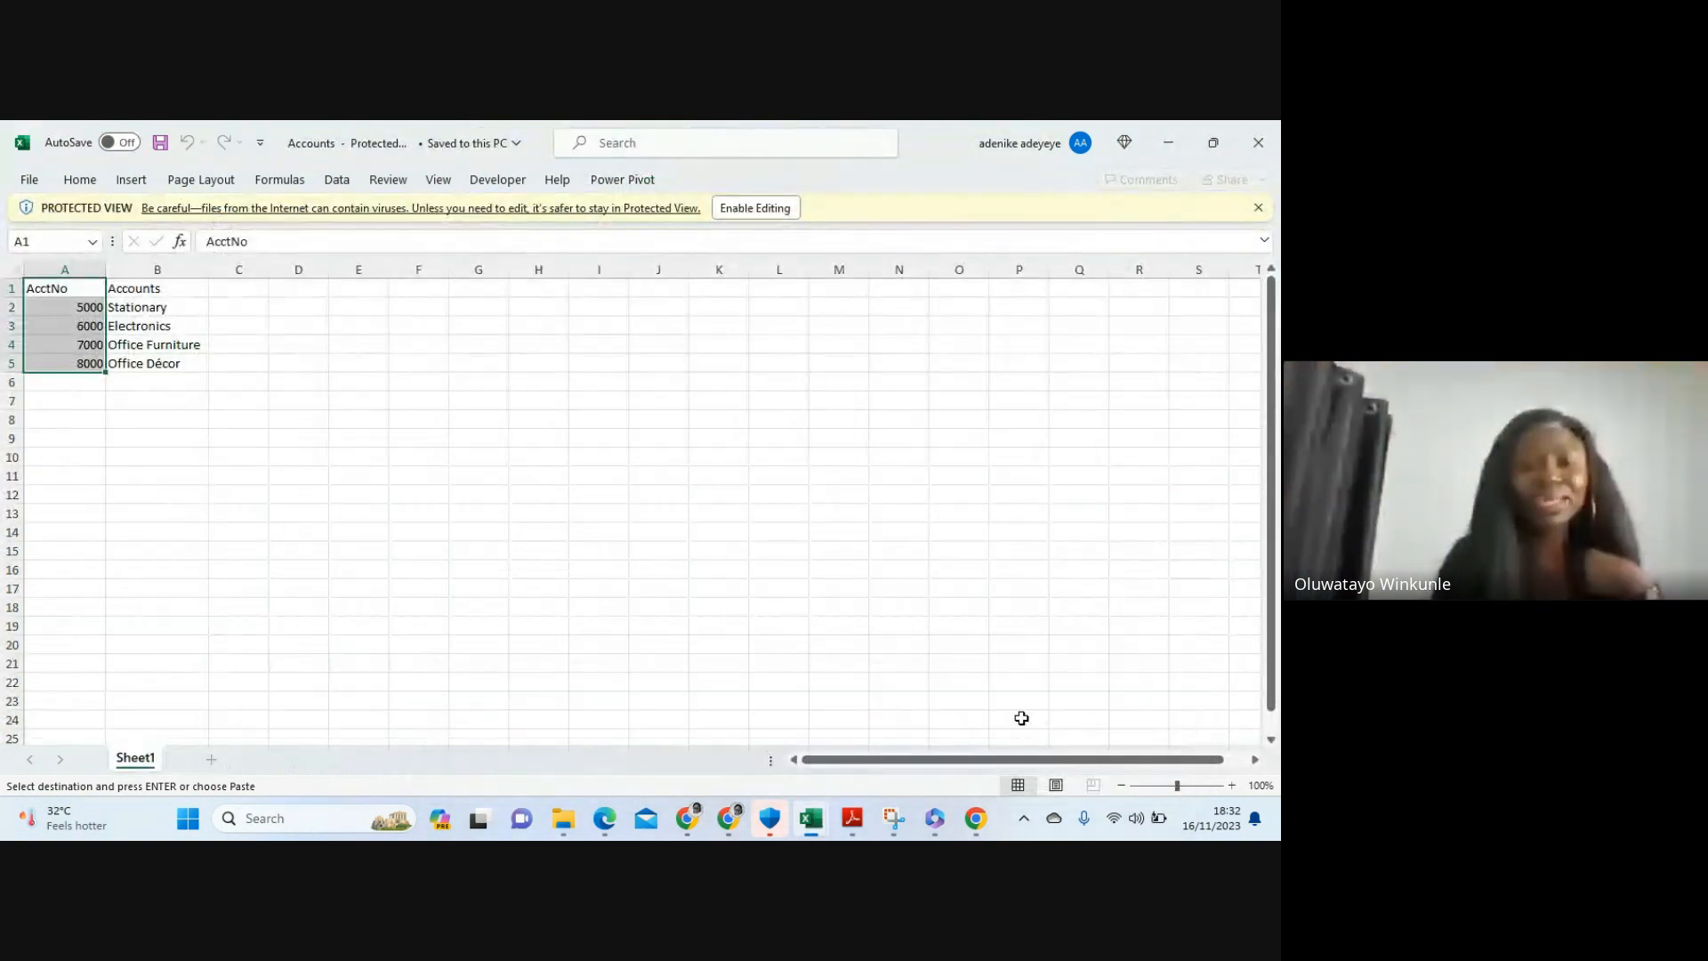
pyautogui.click(201, 326)
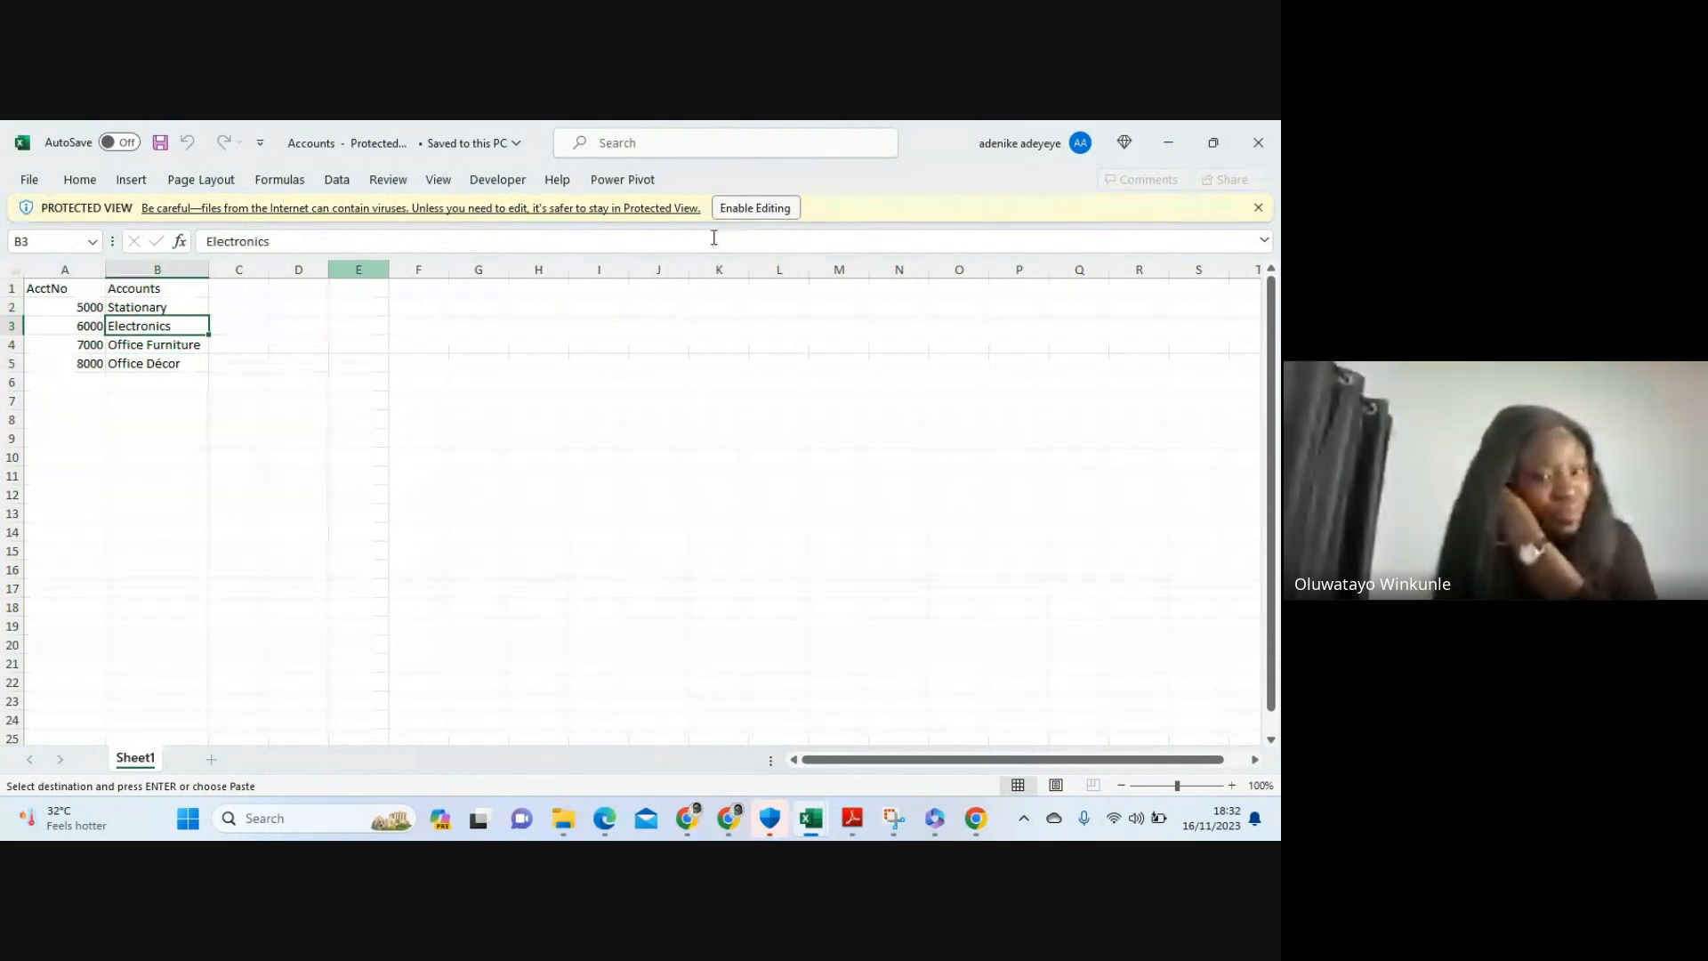
# Return to Book1's Sheet2 and try to add Date from the mc table to the rows of the upper Accounts PivotTable
pyautogui.click(1169, 137)
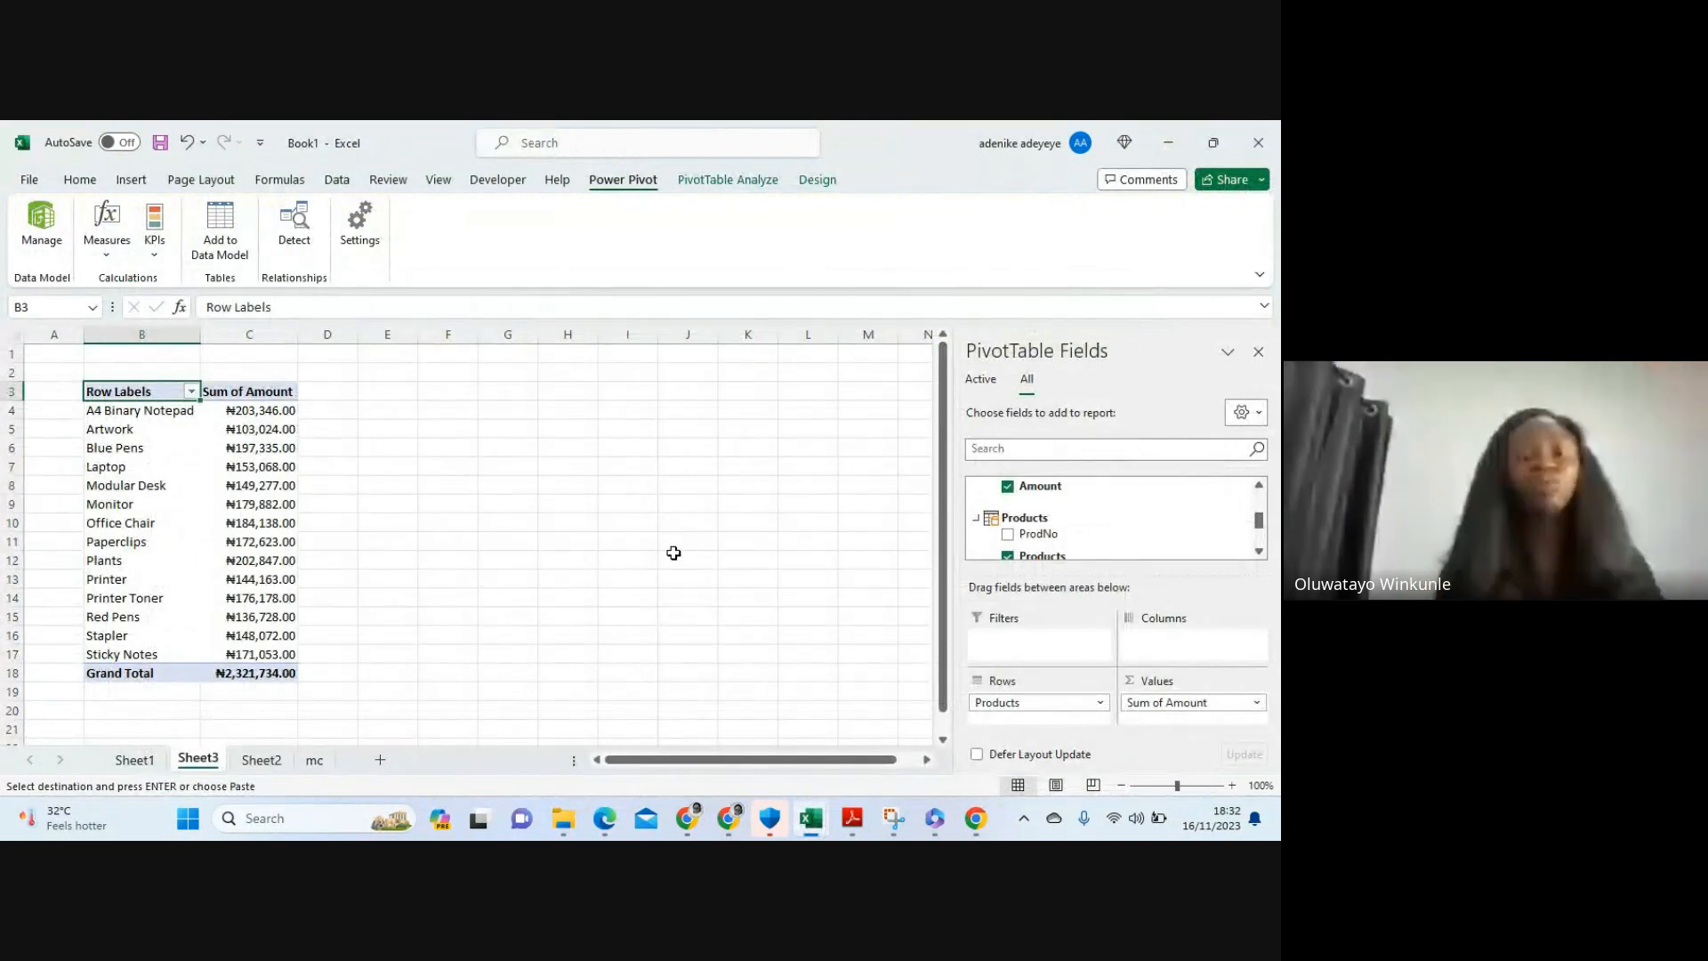
pyautogui.click(247, 764)
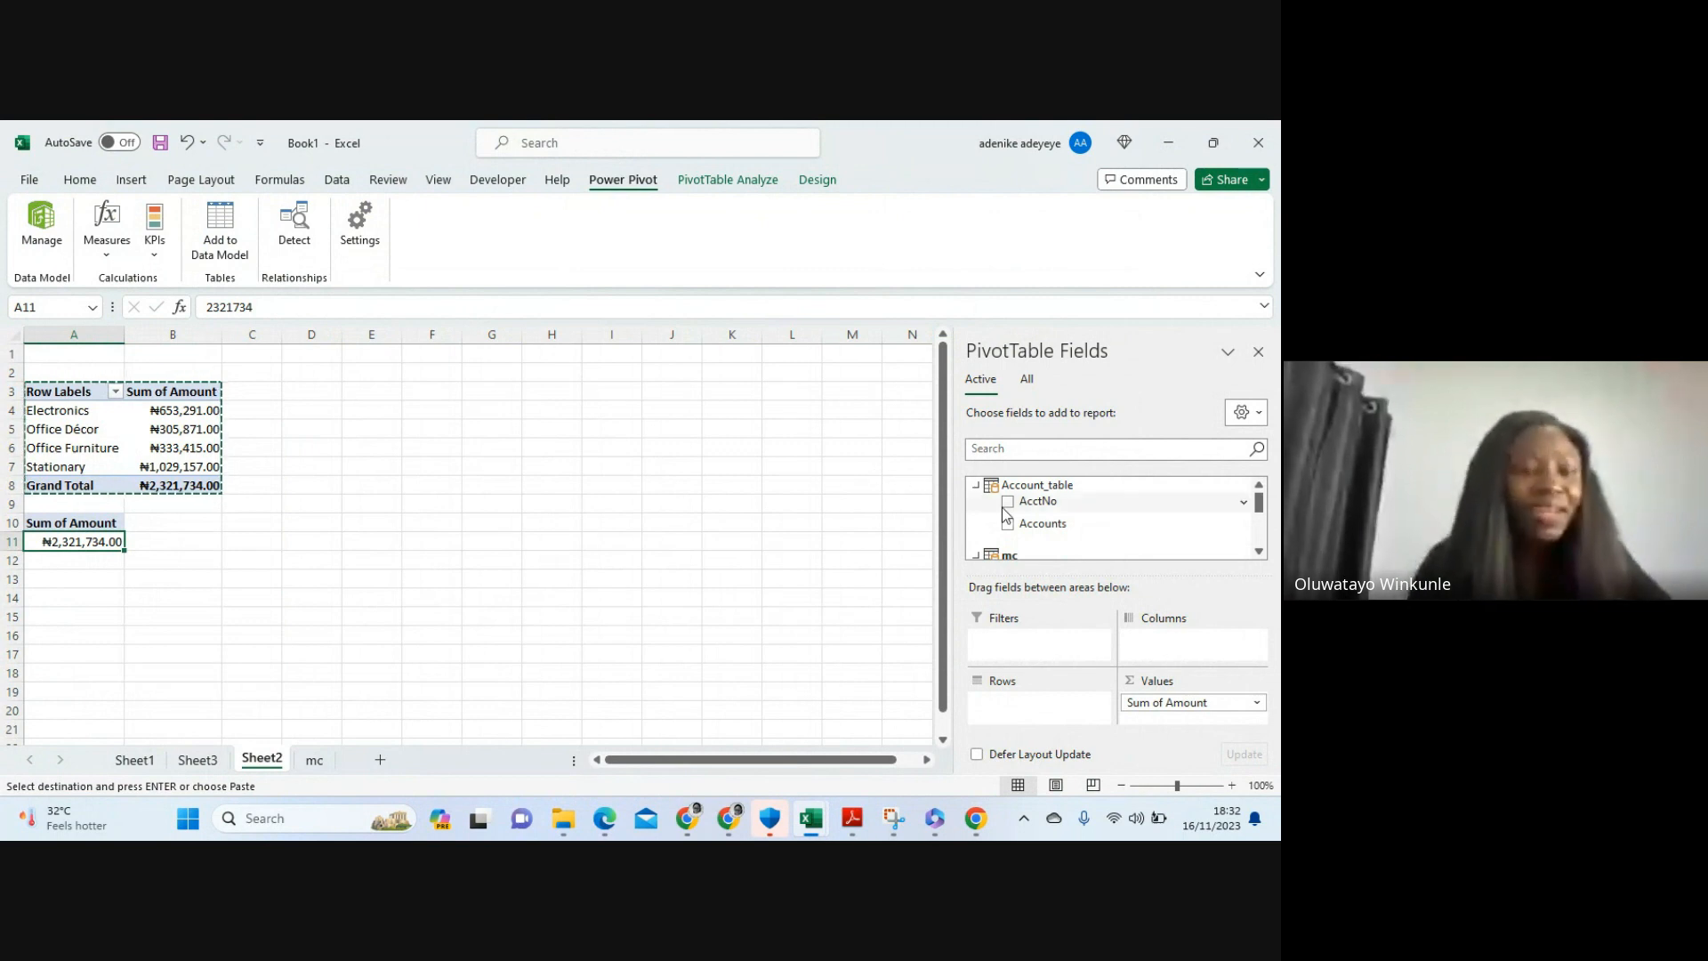
pyautogui.scroll(-2, 1003, 511)
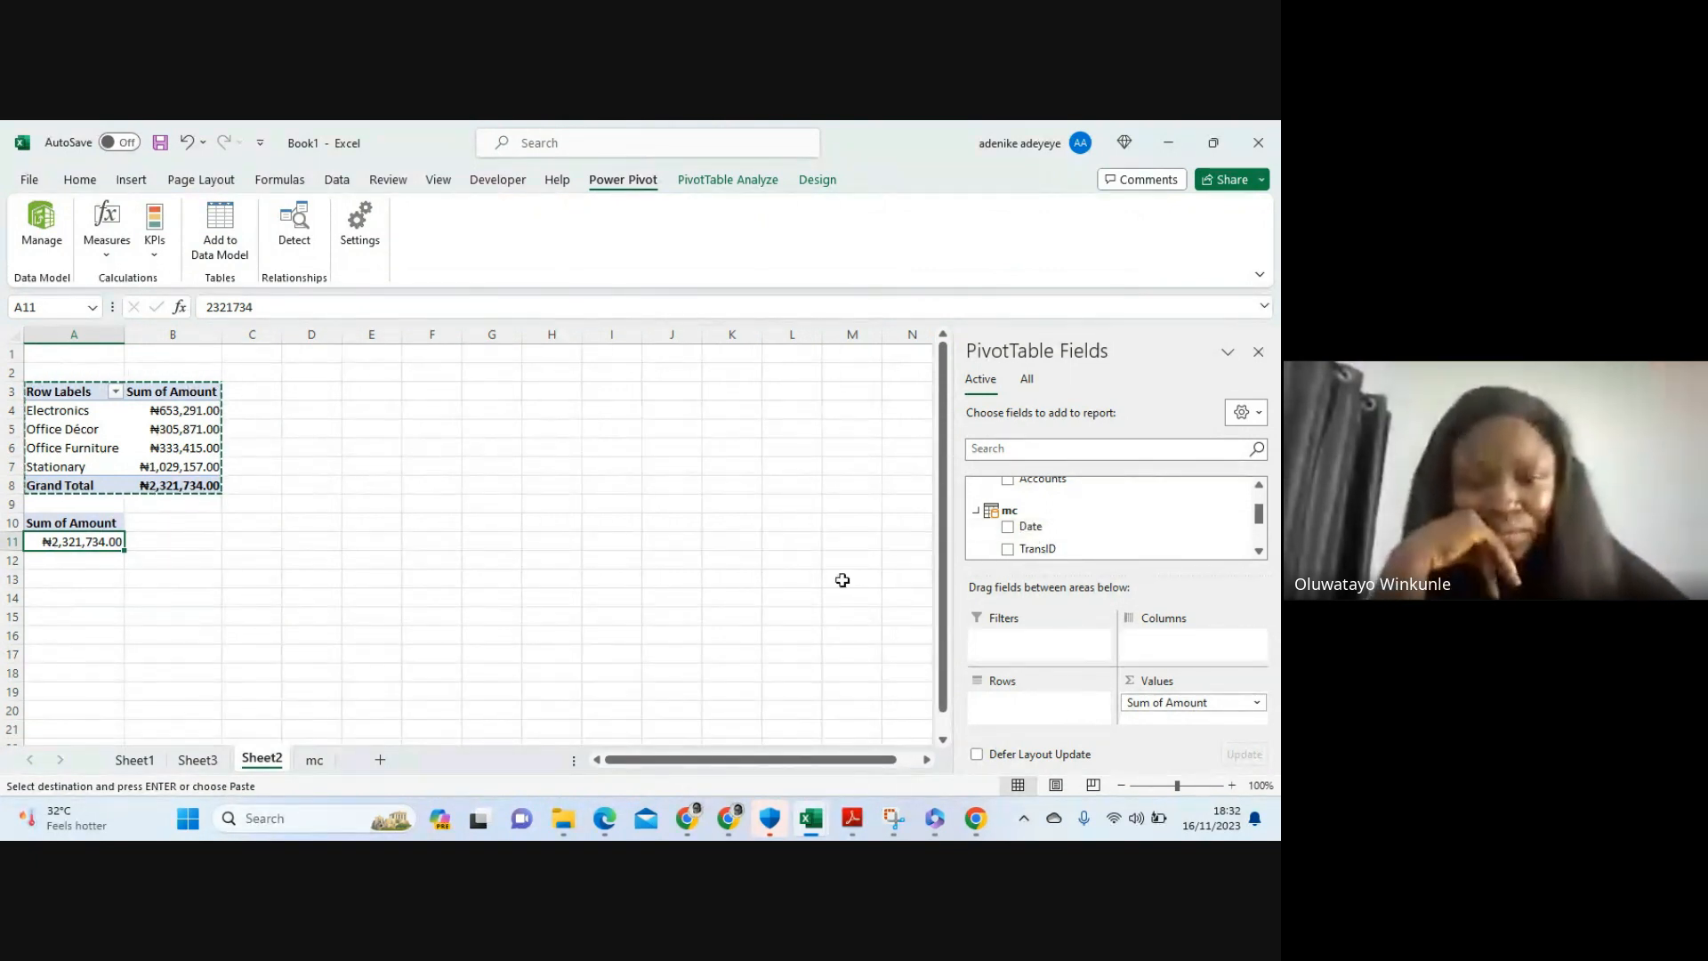
pyautogui.click(152, 443)
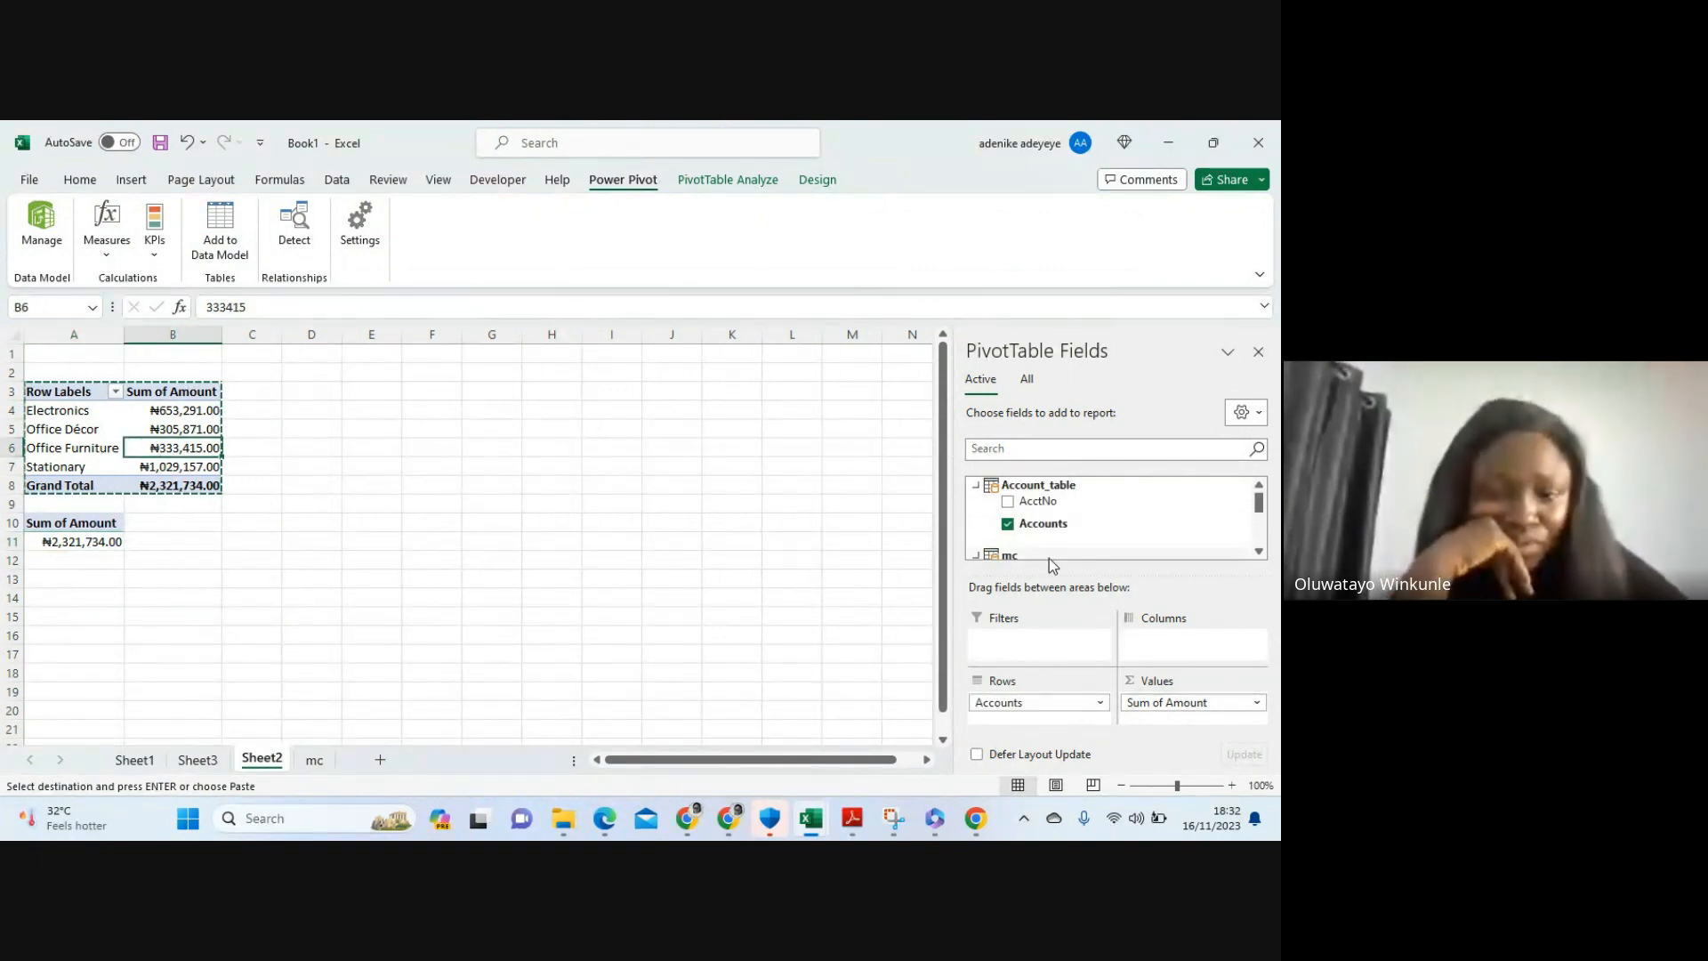
pyautogui.scroll(-2, 1029, 507)
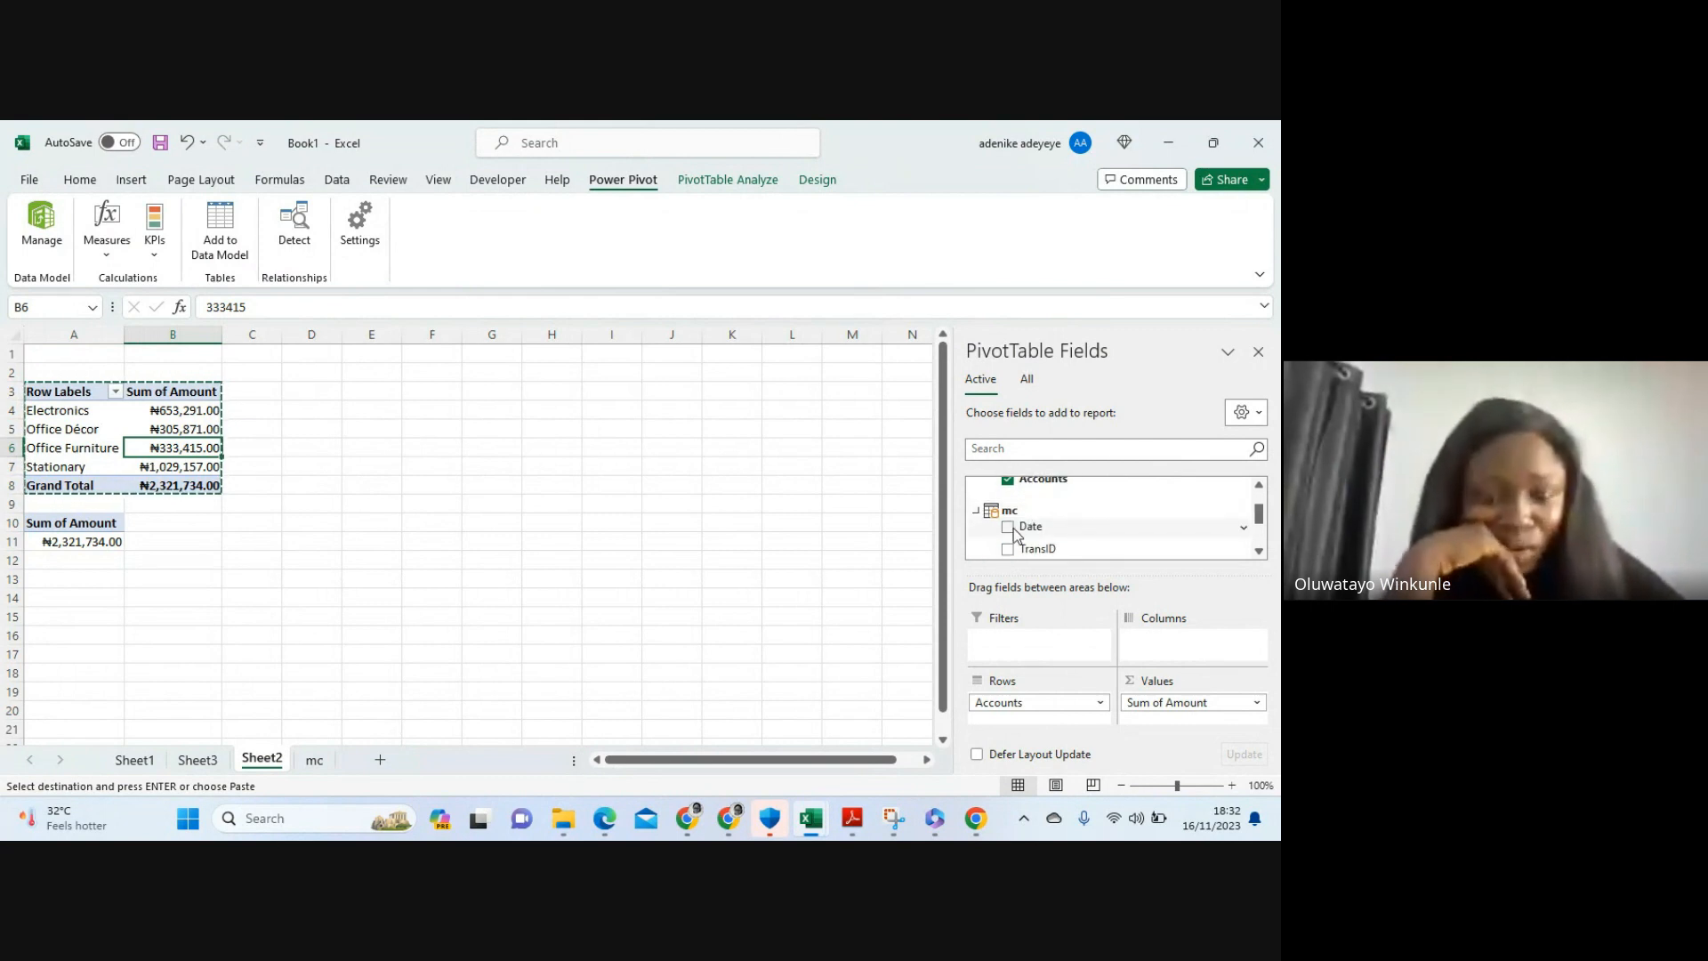
pyautogui.moveTo(1023, 530); pyautogui.dragTo(1028, 722)
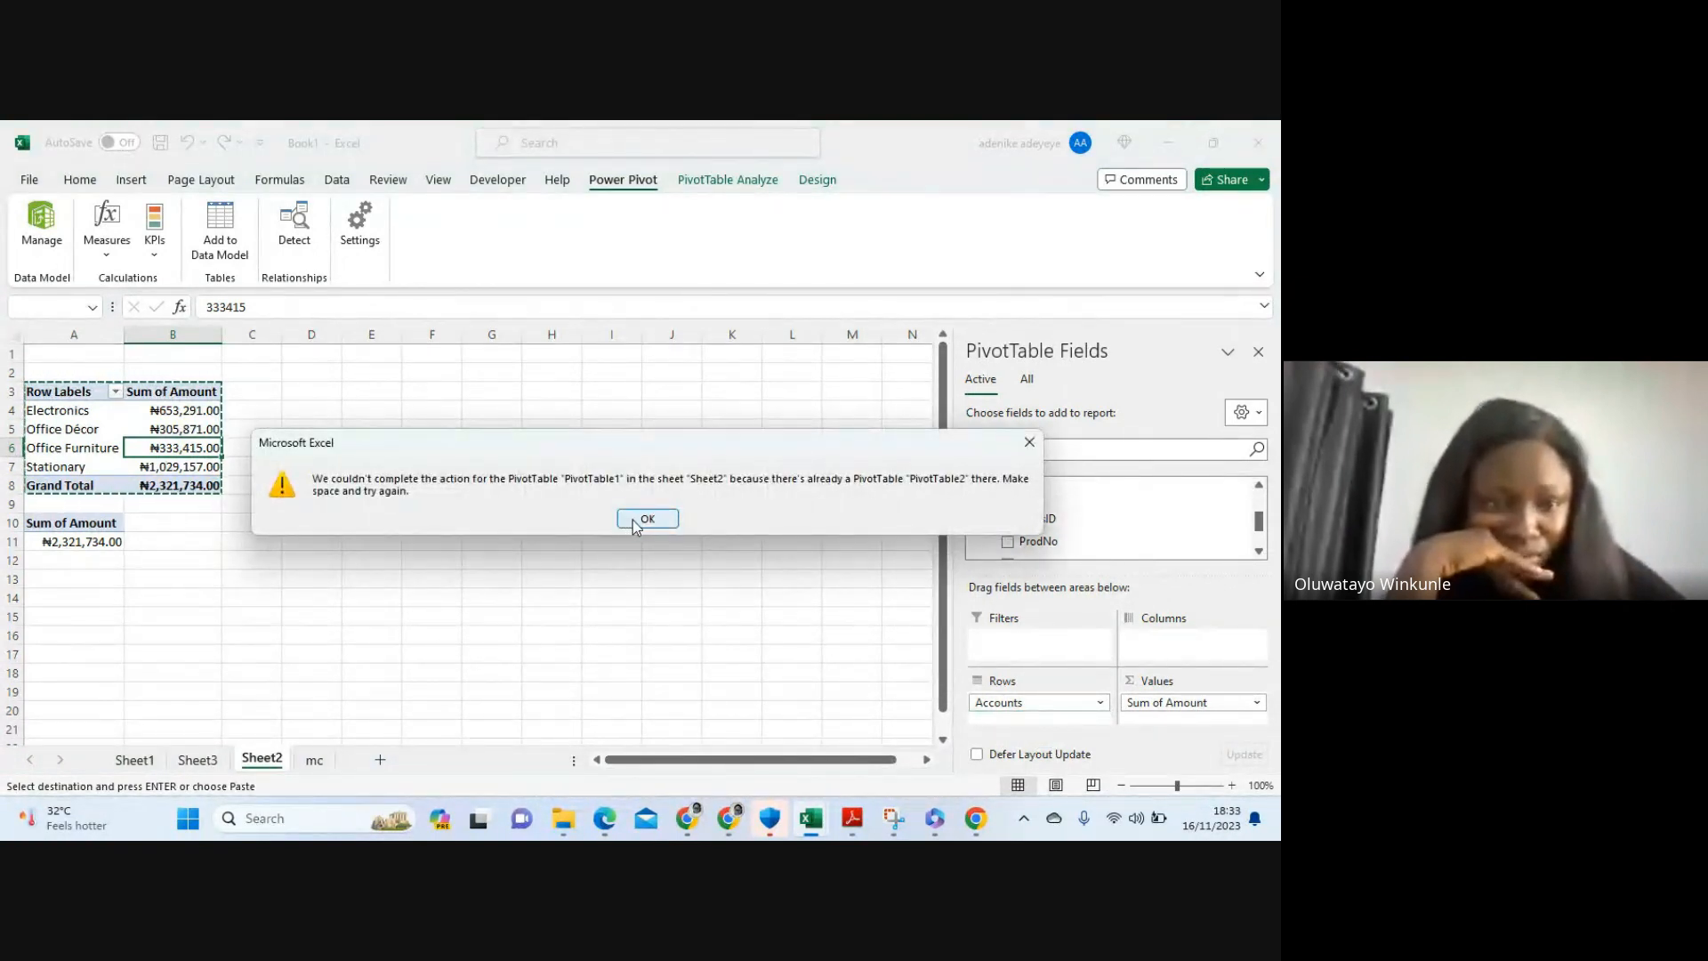
pyautogui.click(646, 519)
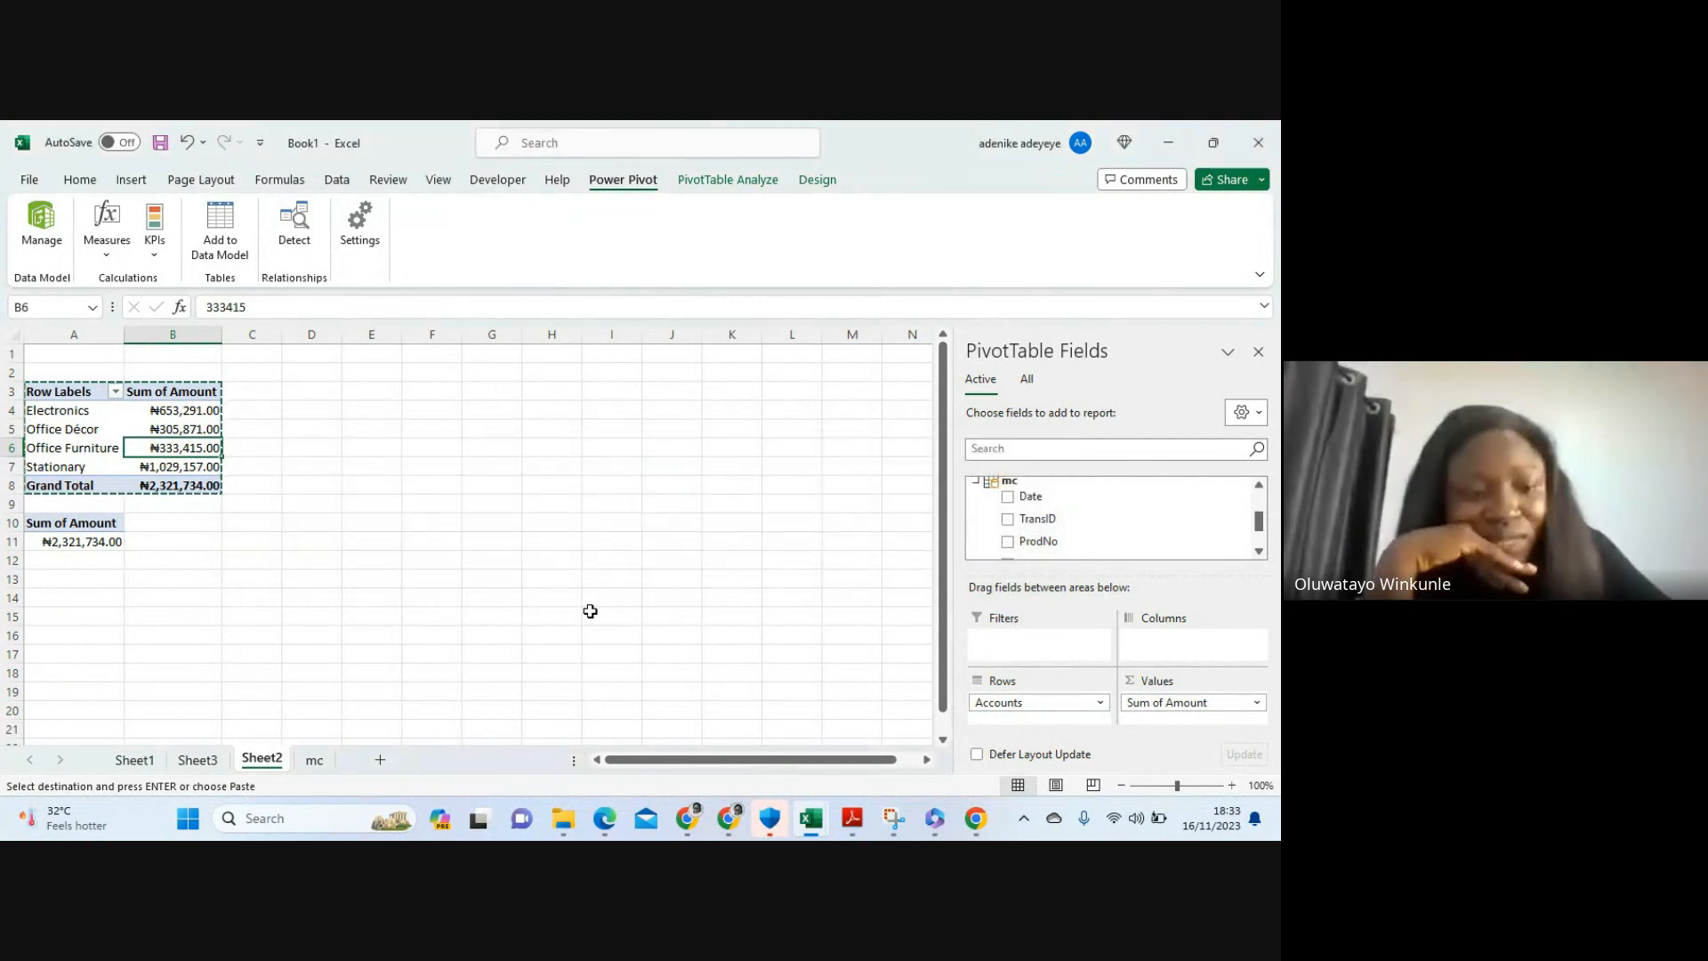
# Delete the extra Sum of Amount PivotTable in cells A10:A11 of Sheet2
pyautogui.click(68, 527)
pyautogui.moveTo(67, 526); pyautogui.dragTo(71, 539)
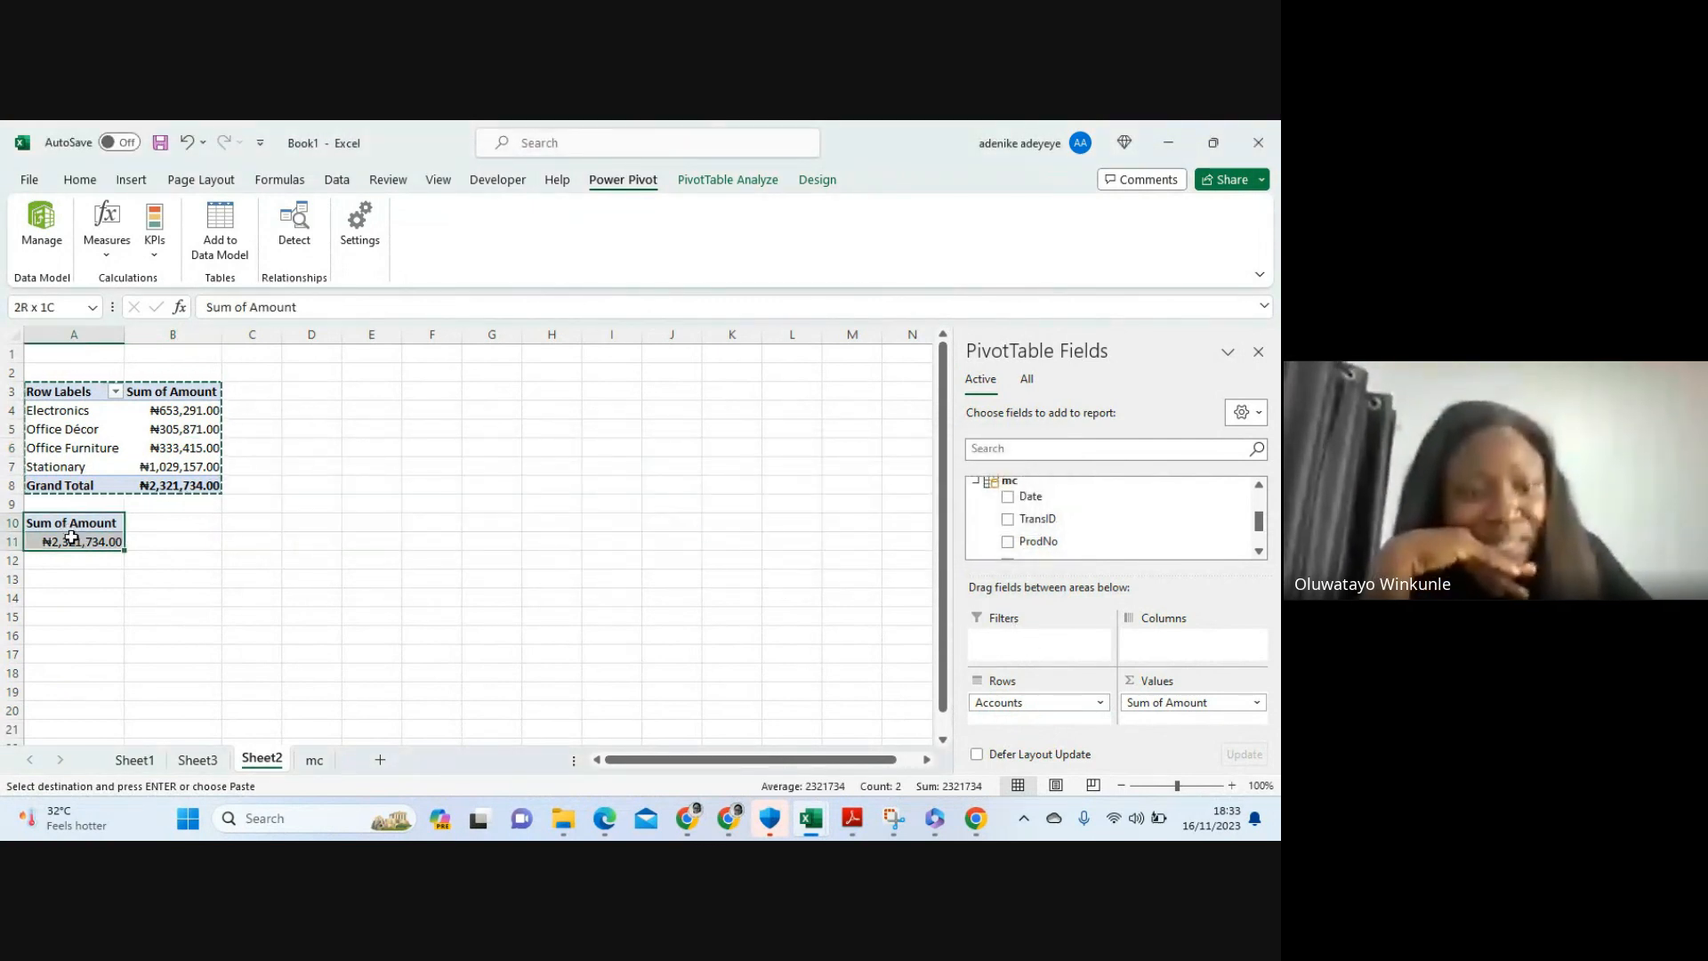
pyautogui.press('Delete')
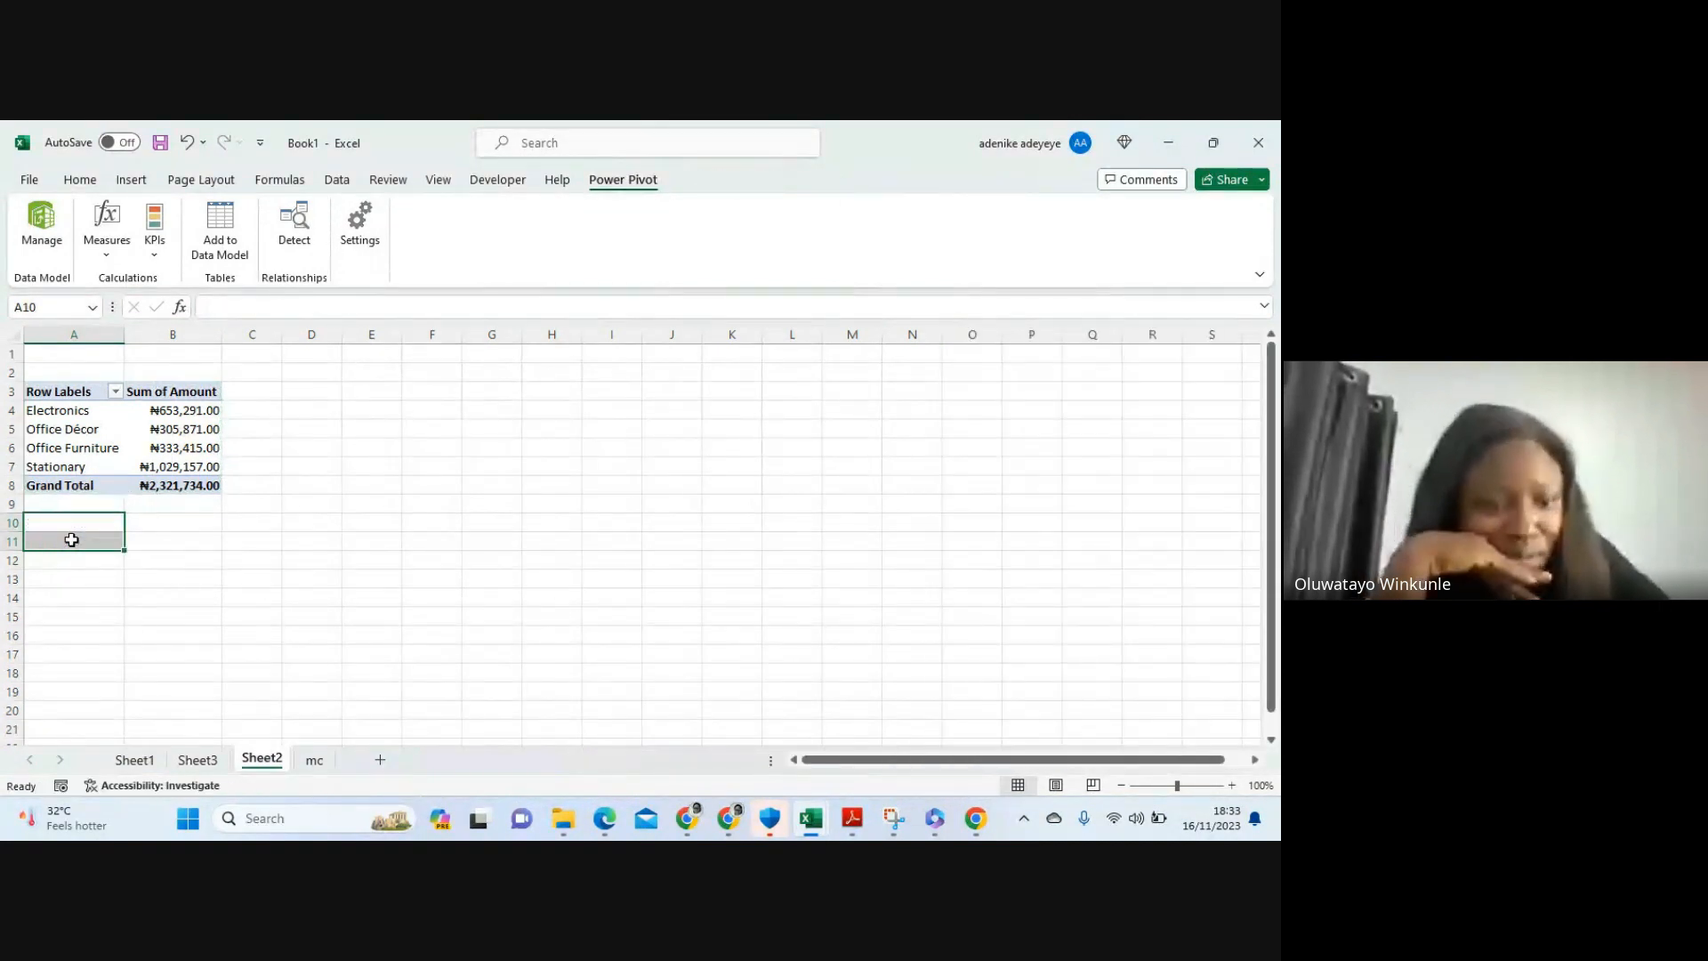
# Add Date from the mc table below Accounts in the rows of the Sheet2 PivotTable
pyautogui.click(129, 427)
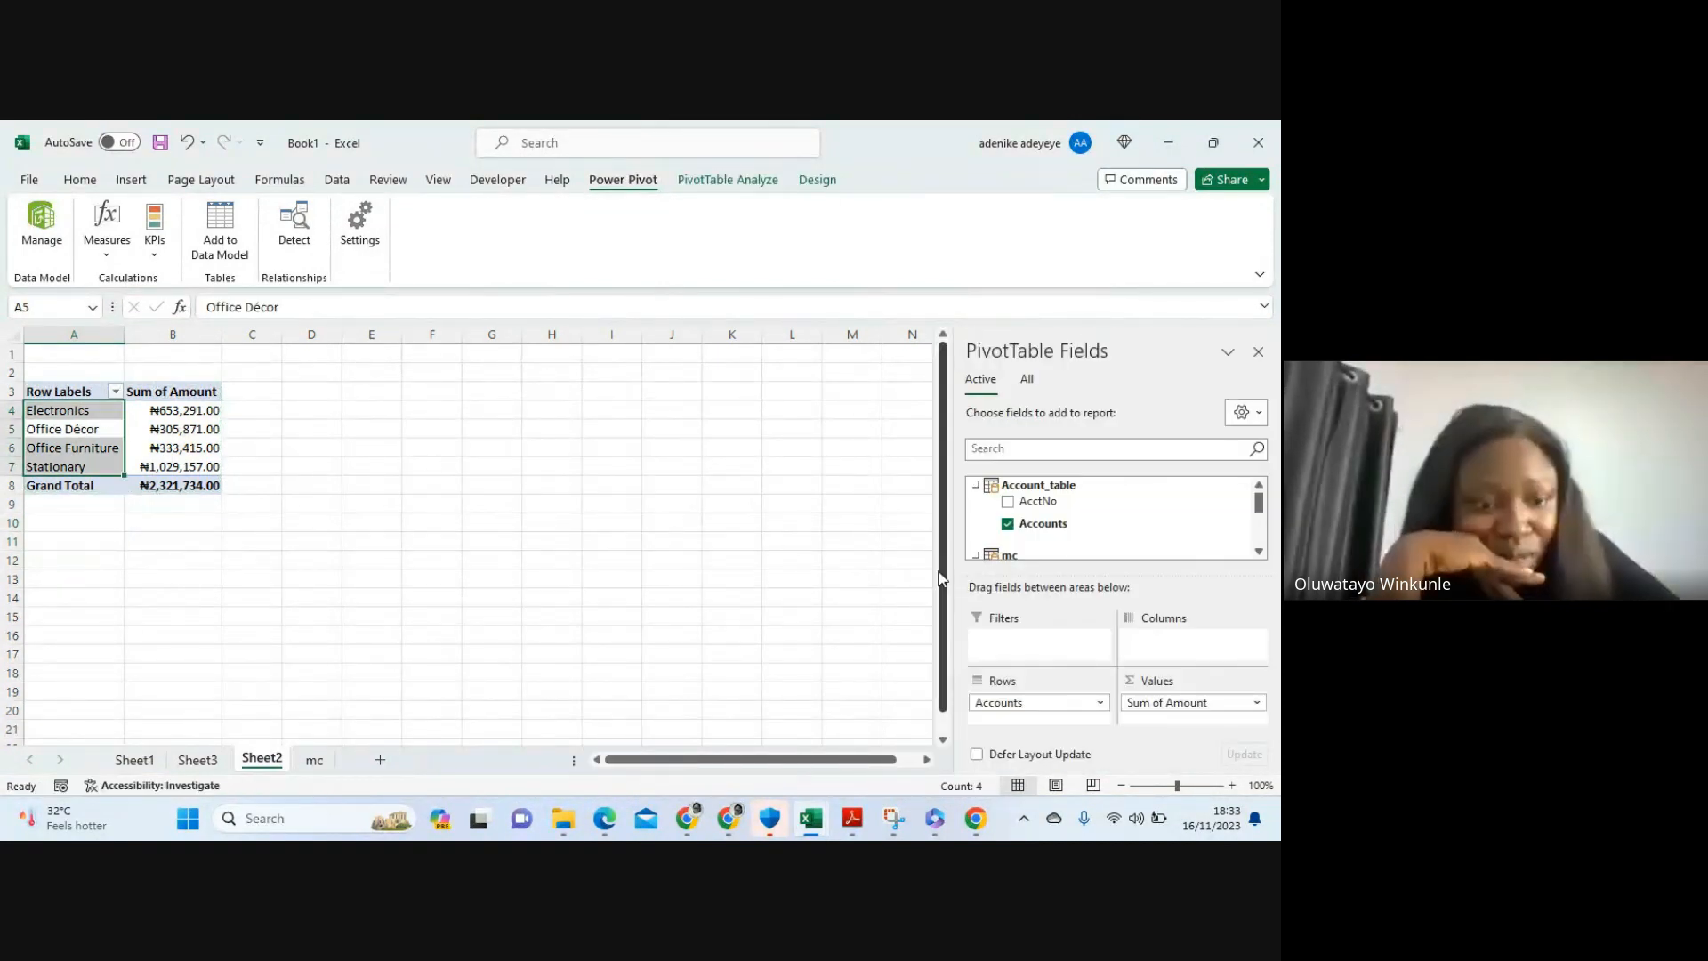
pyautogui.scroll(-2, 1028, 534)
pyautogui.moveTo(1027, 531); pyautogui.dragTo(1037, 723)
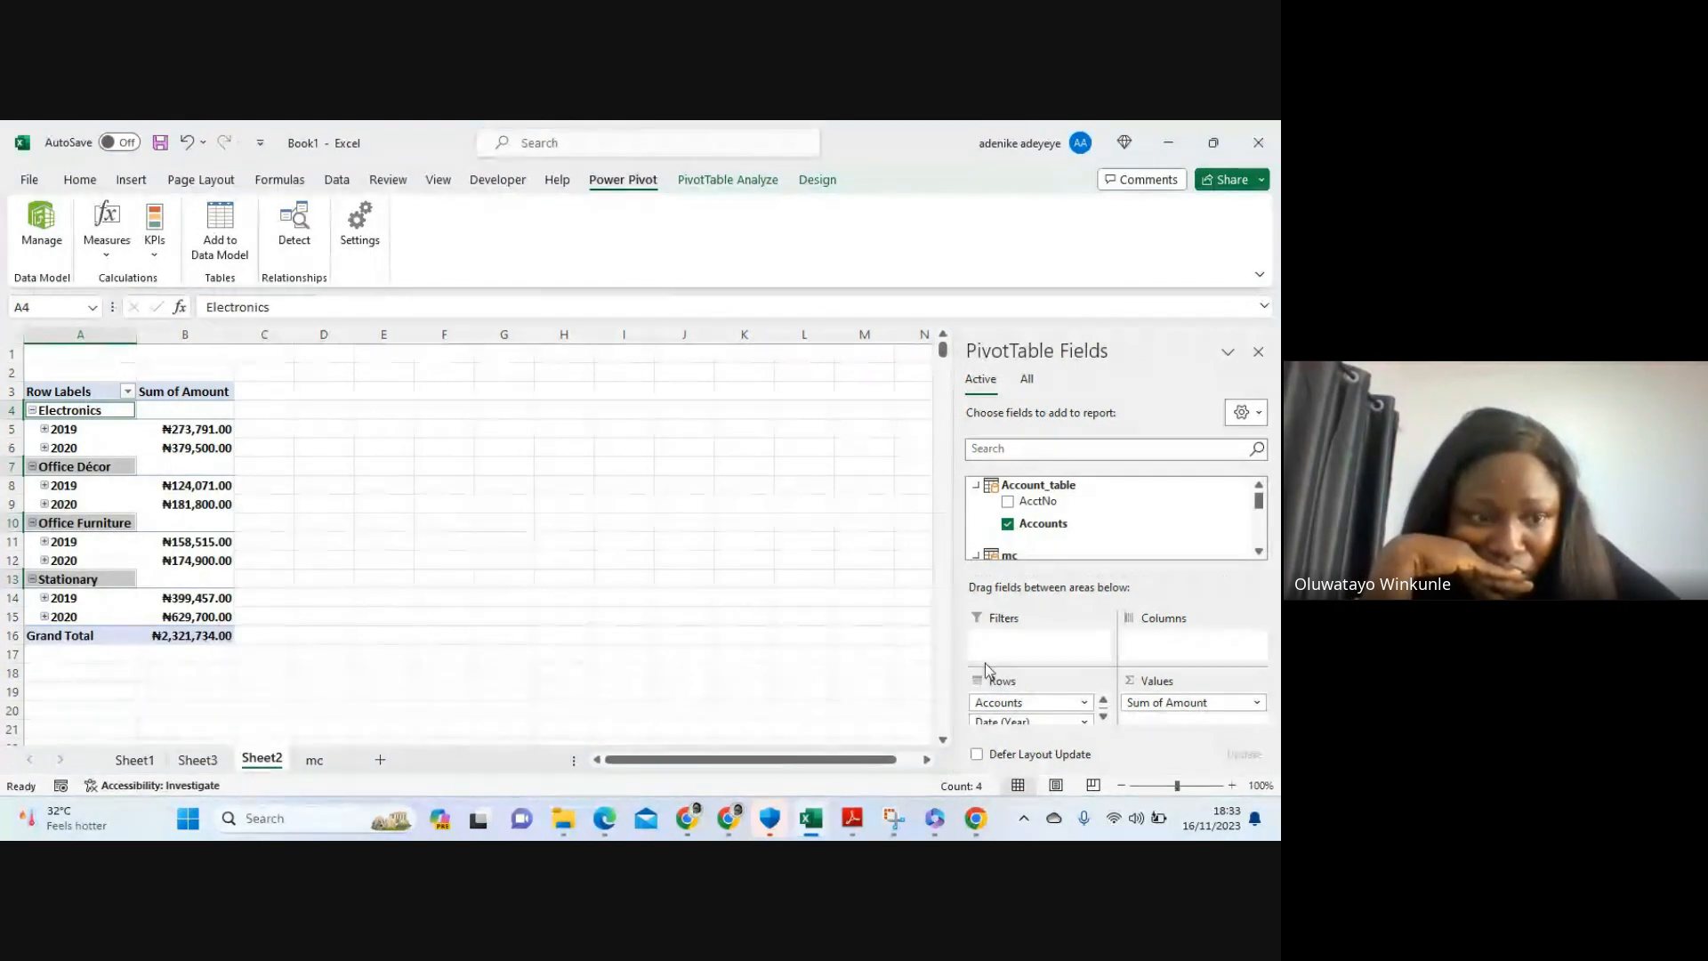
# Remove Date (Quarter) and Date (Month) from the PivotTable's rows
pyautogui.scroll(-1, 1061, 698)
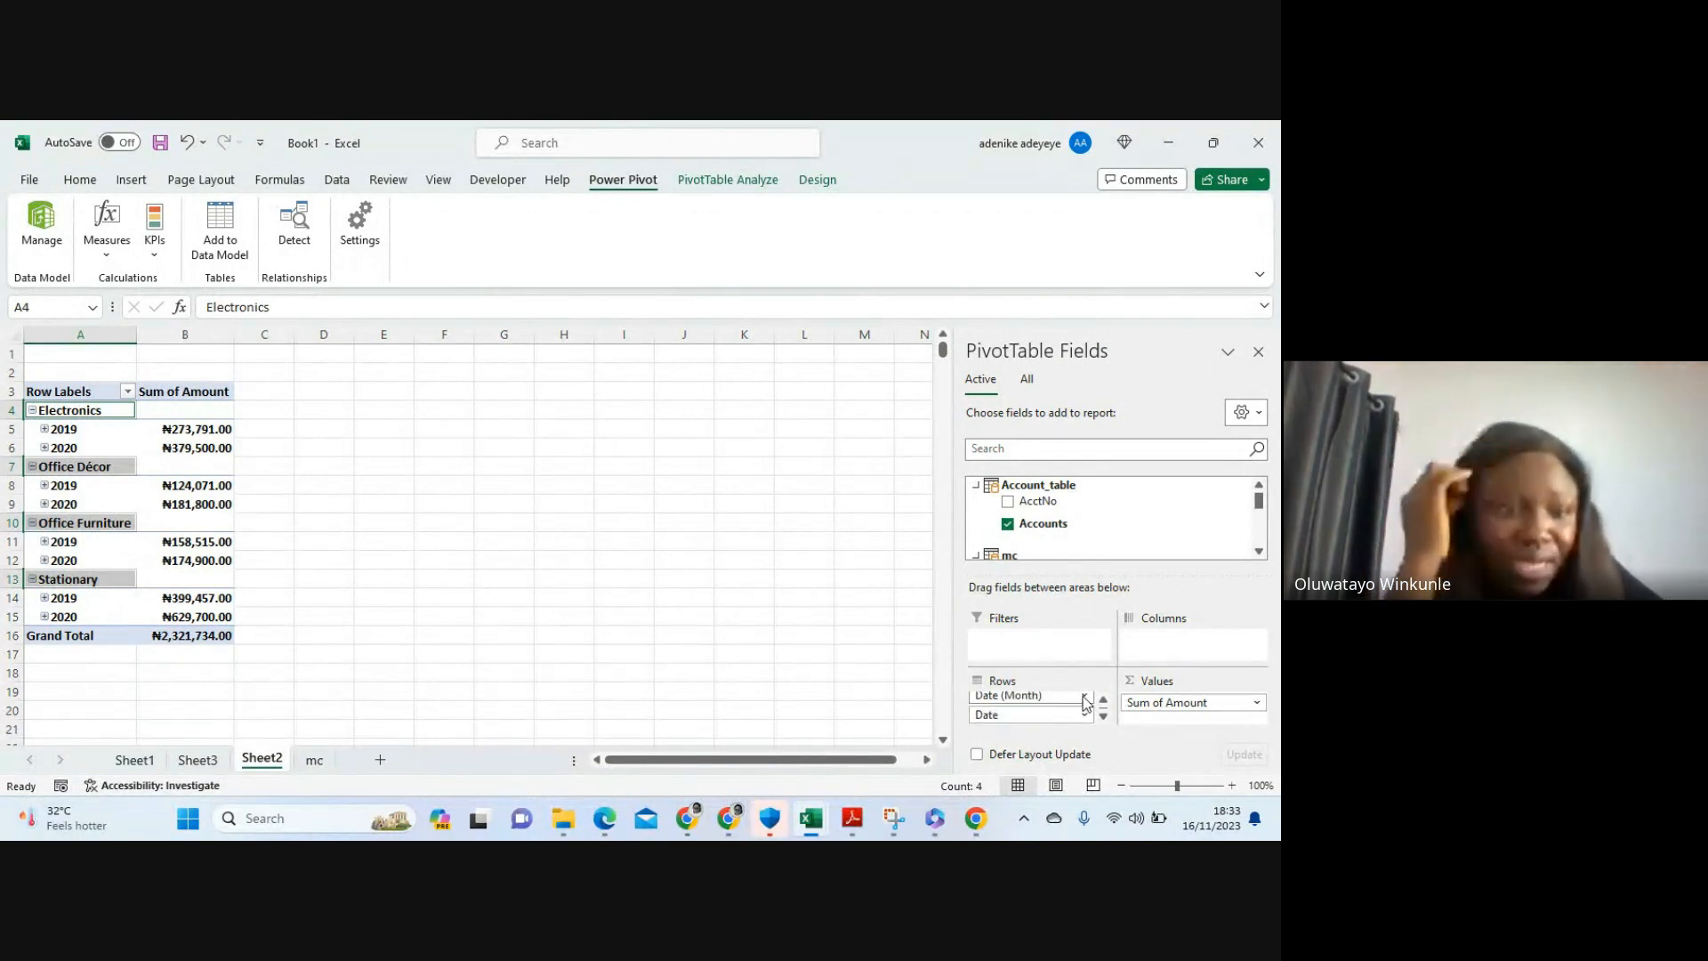
pyautogui.click(1085, 698)
pyautogui.click(869, 678)
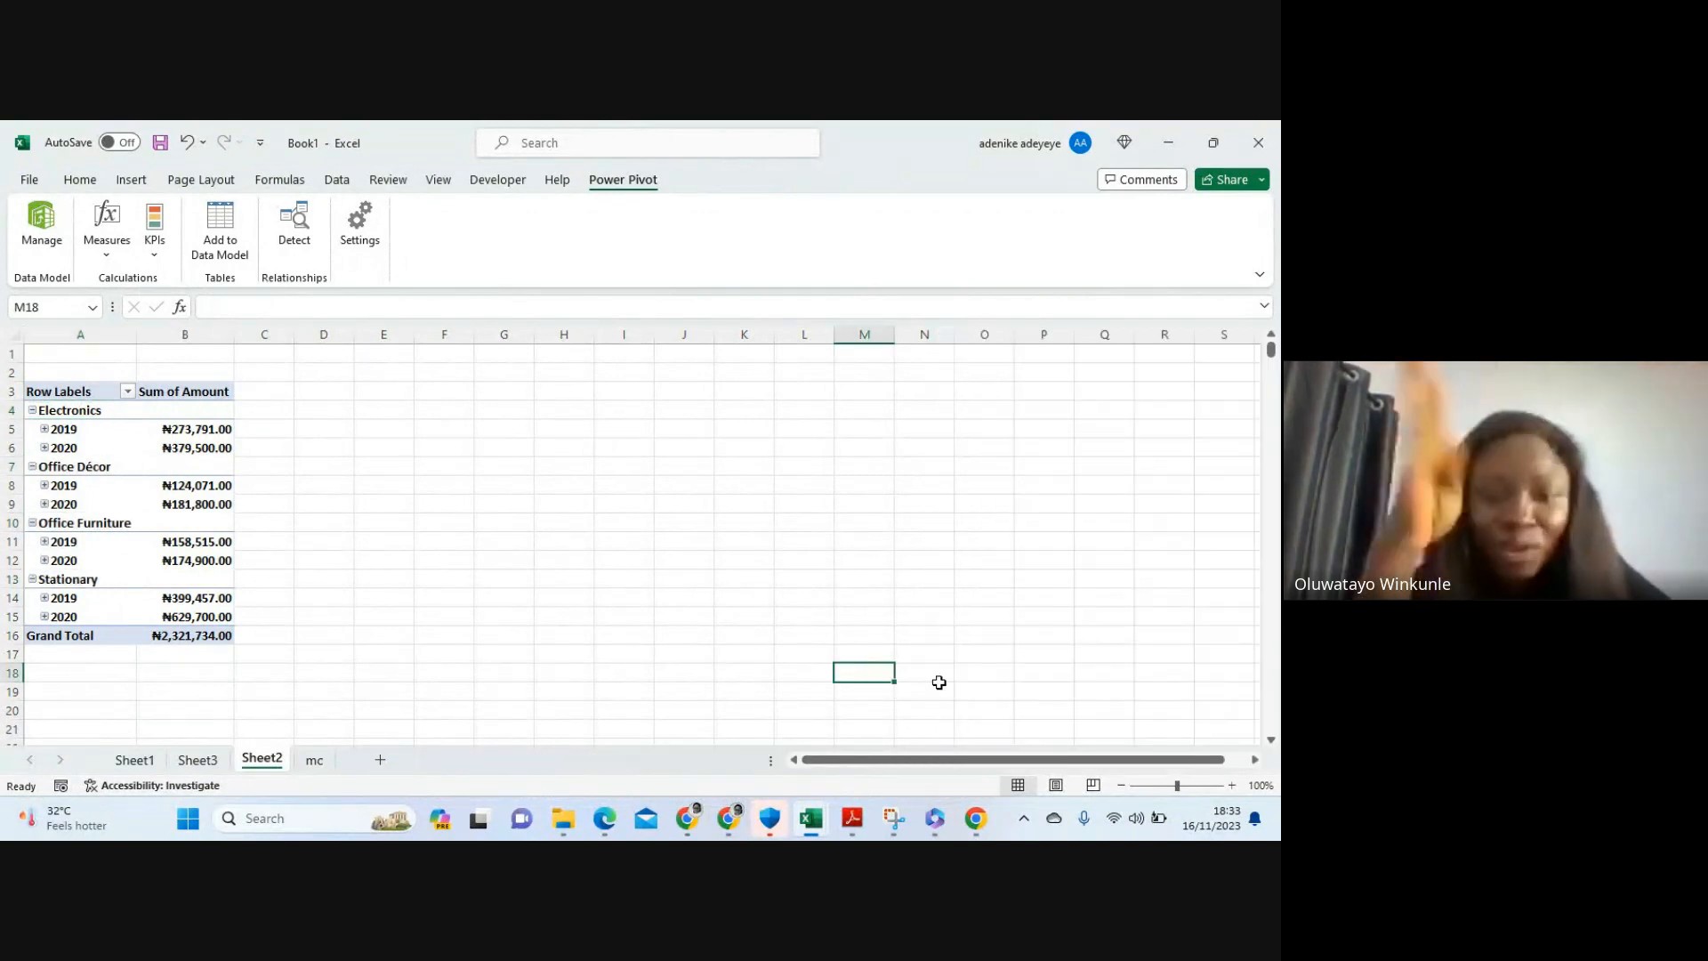
pyautogui.click(90, 429)
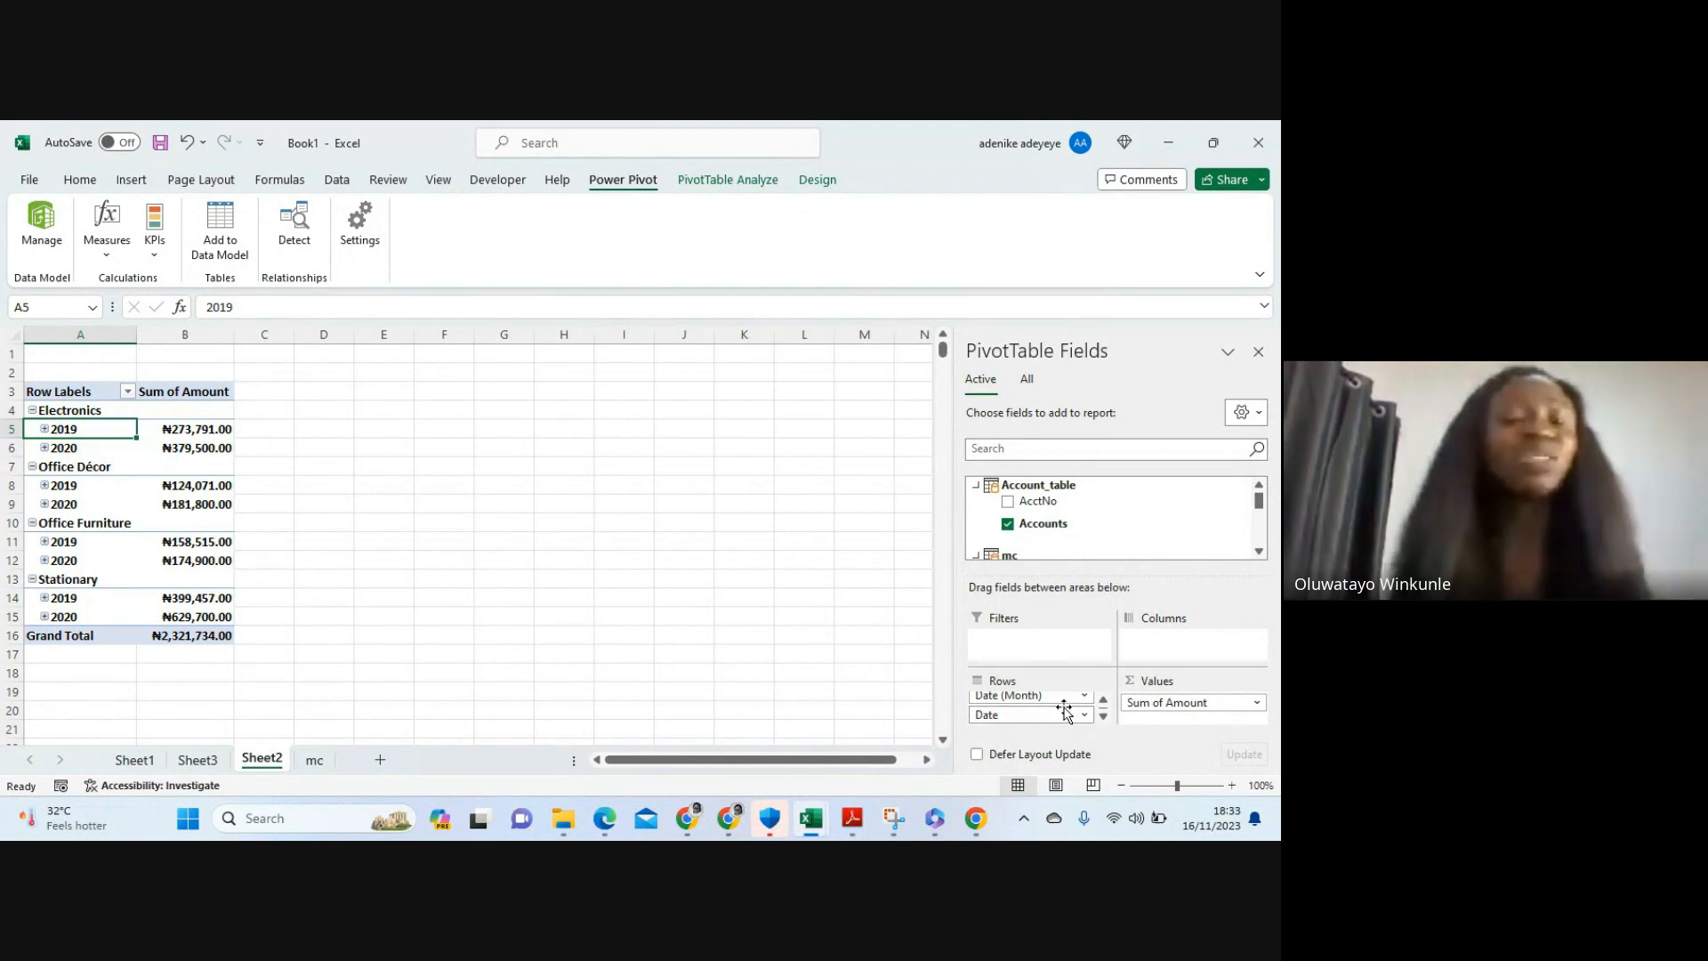
pyautogui.scroll(2, 1067, 710)
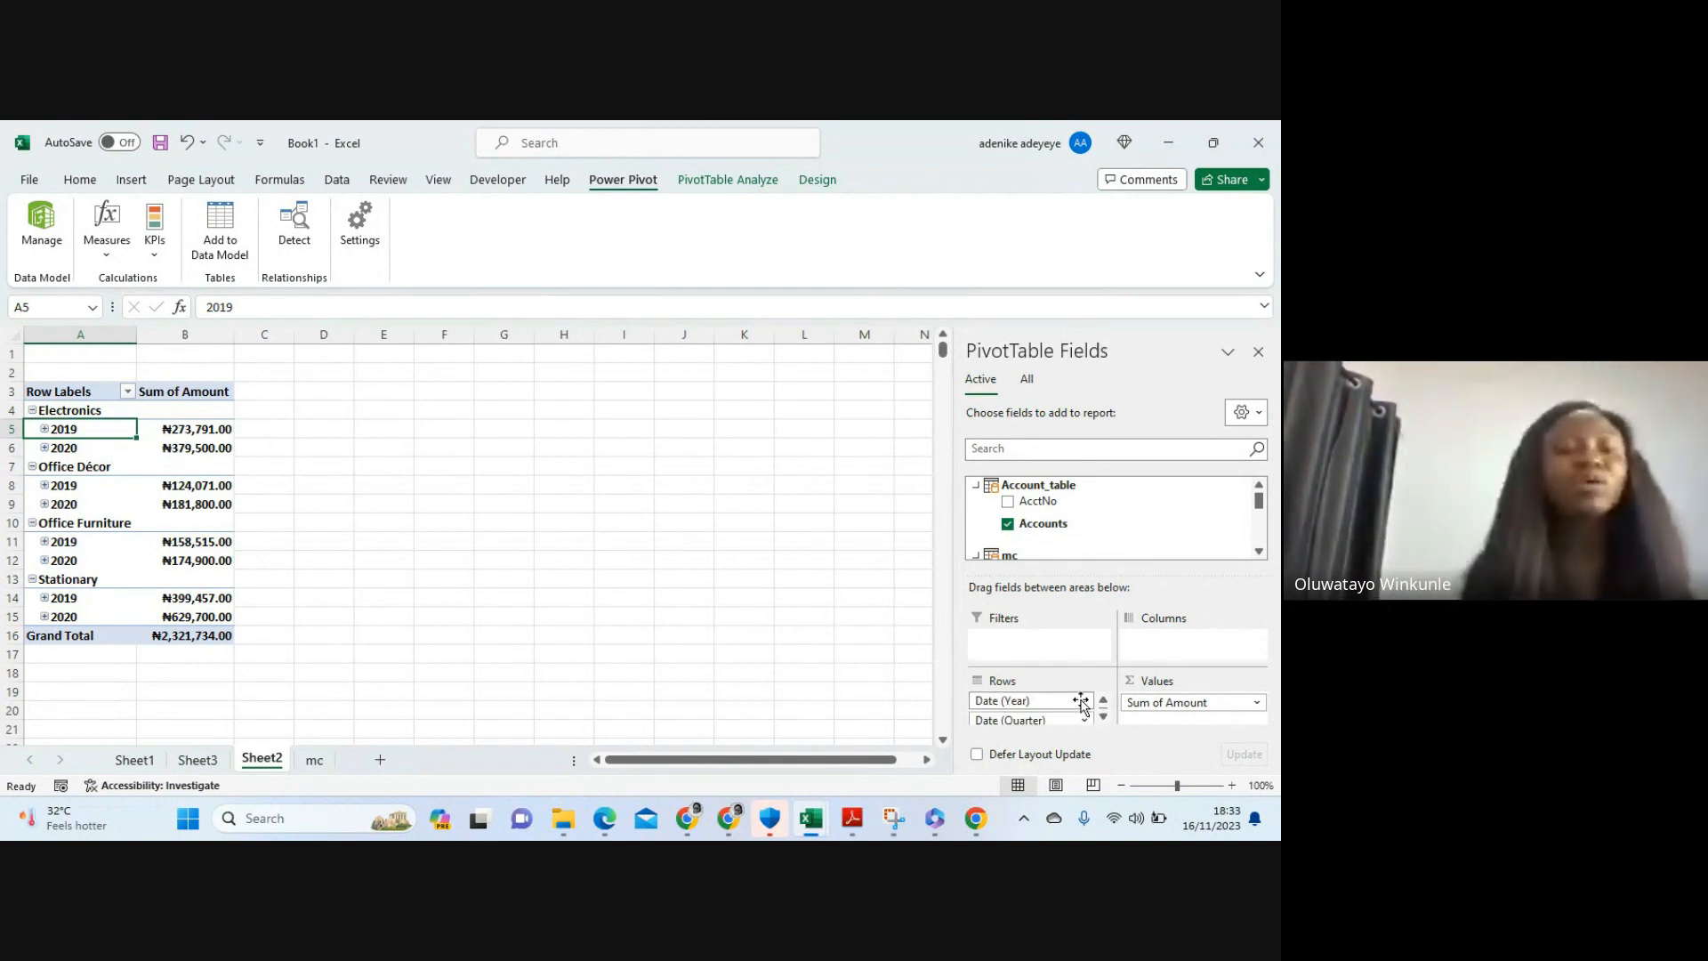
pyautogui.click(1082, 702)
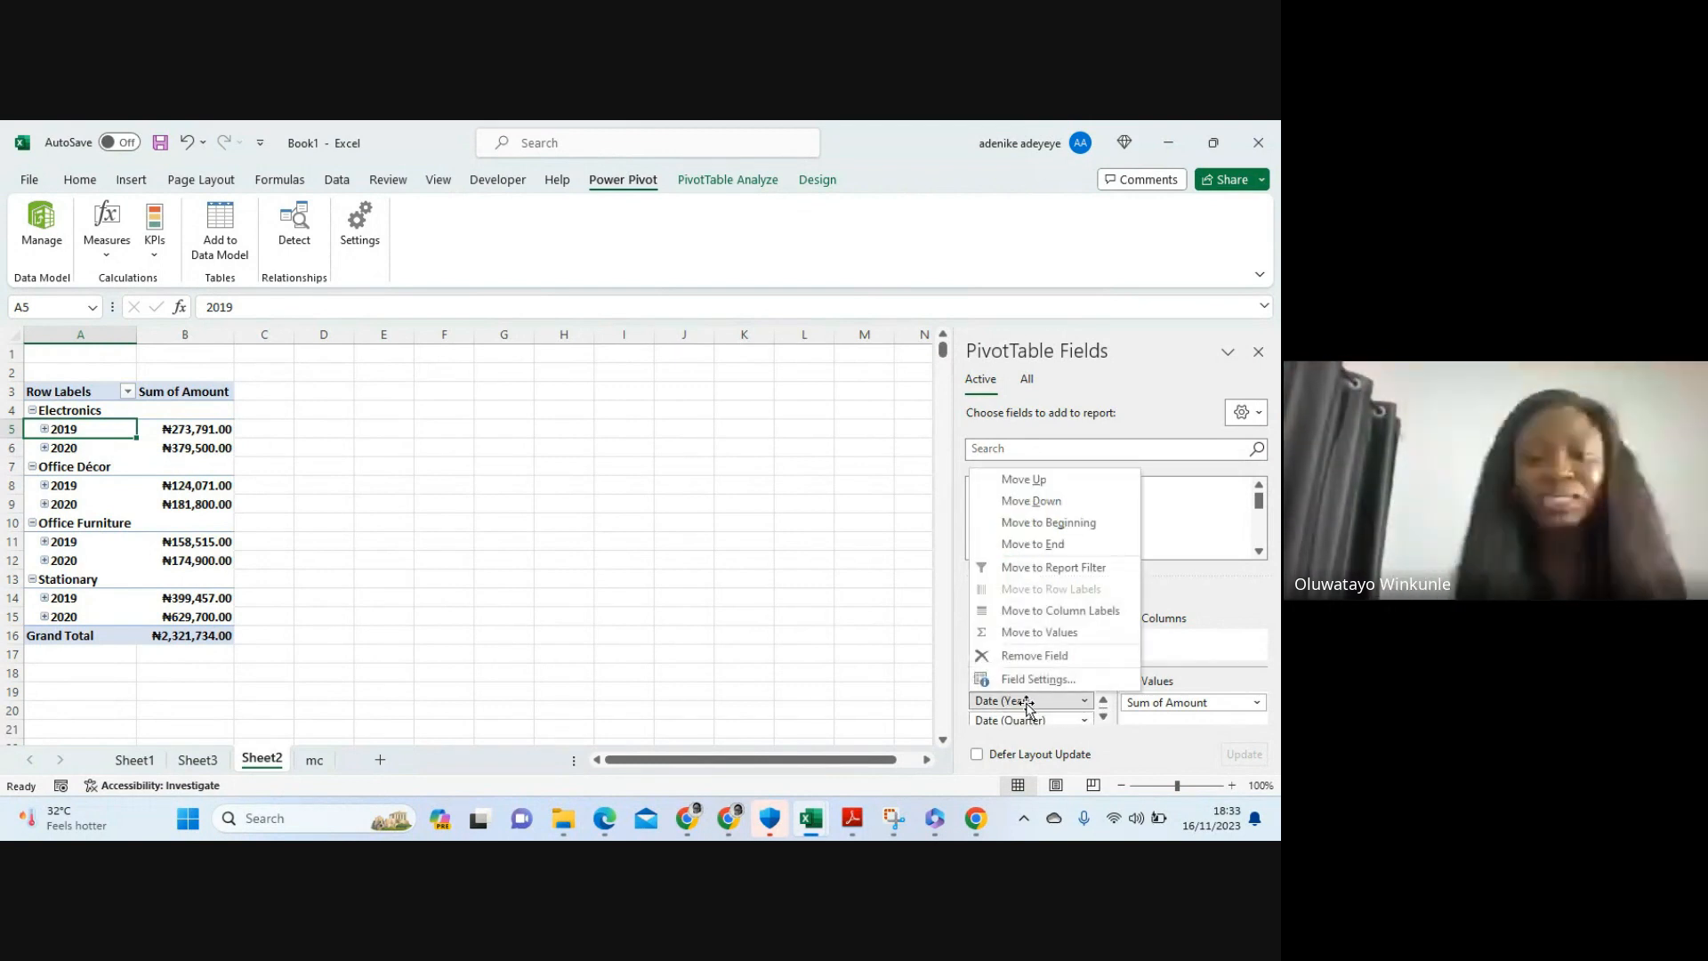
pyautogui.click(1085, 720)
pyautogui.click(1086, 721)
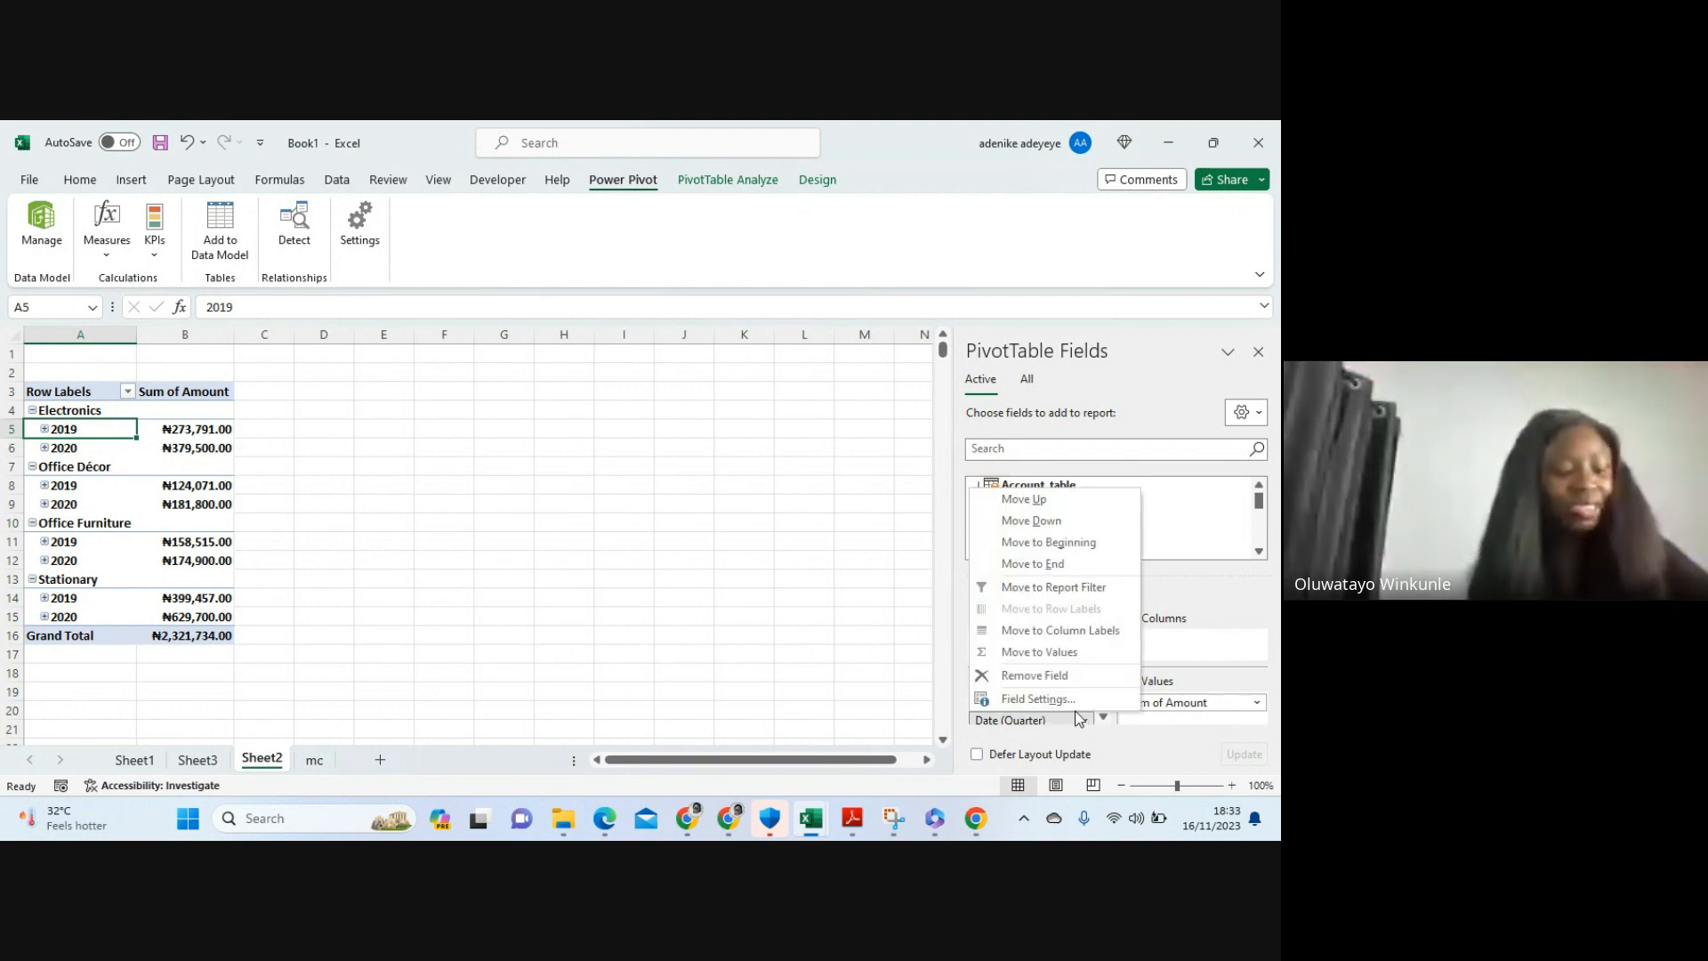
pyautogui.click(1033, 678)
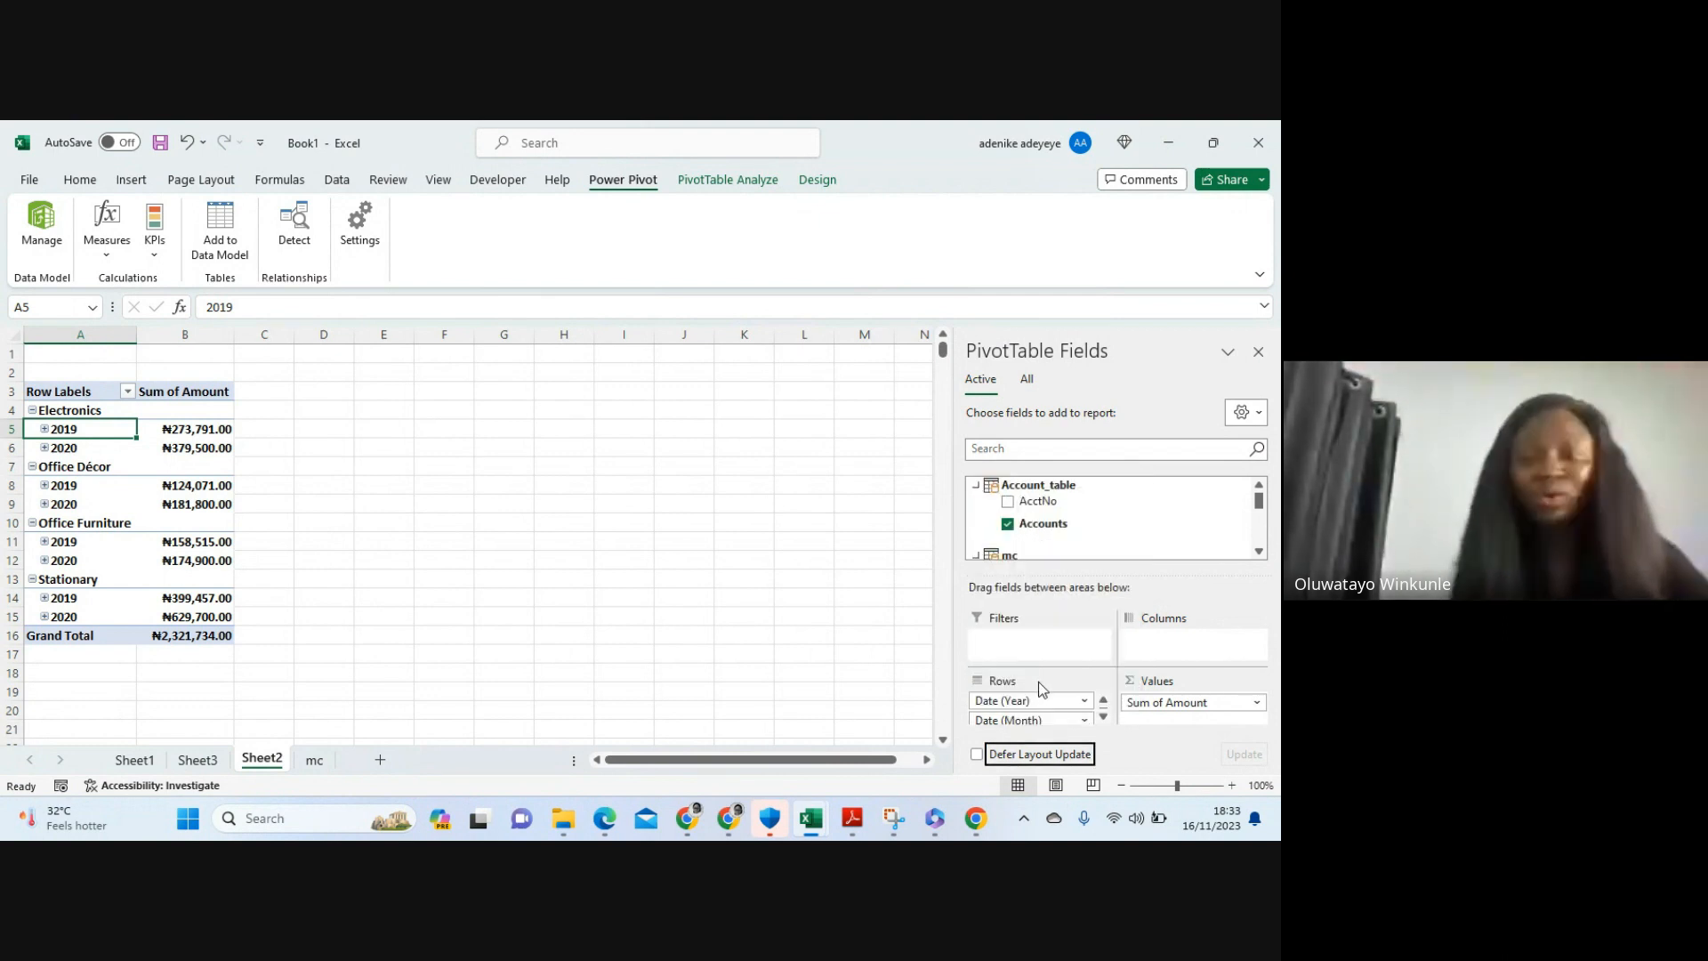
pyautogui.click(1085, 720)
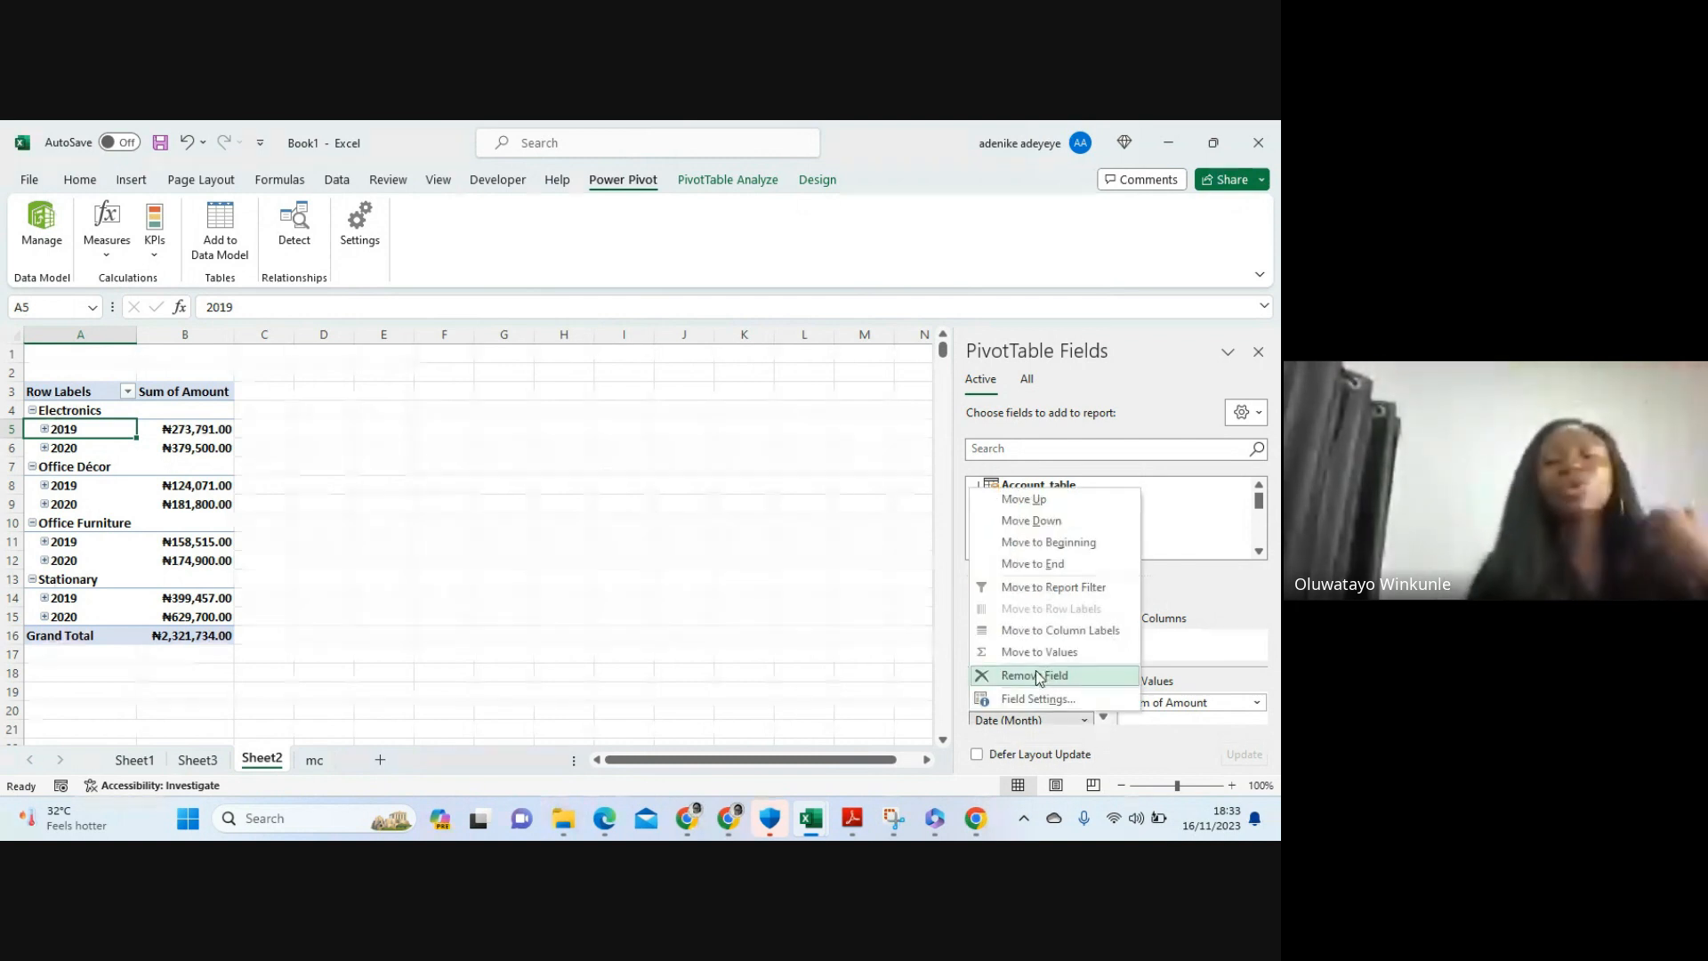
pyautogui.click(1037, 676)
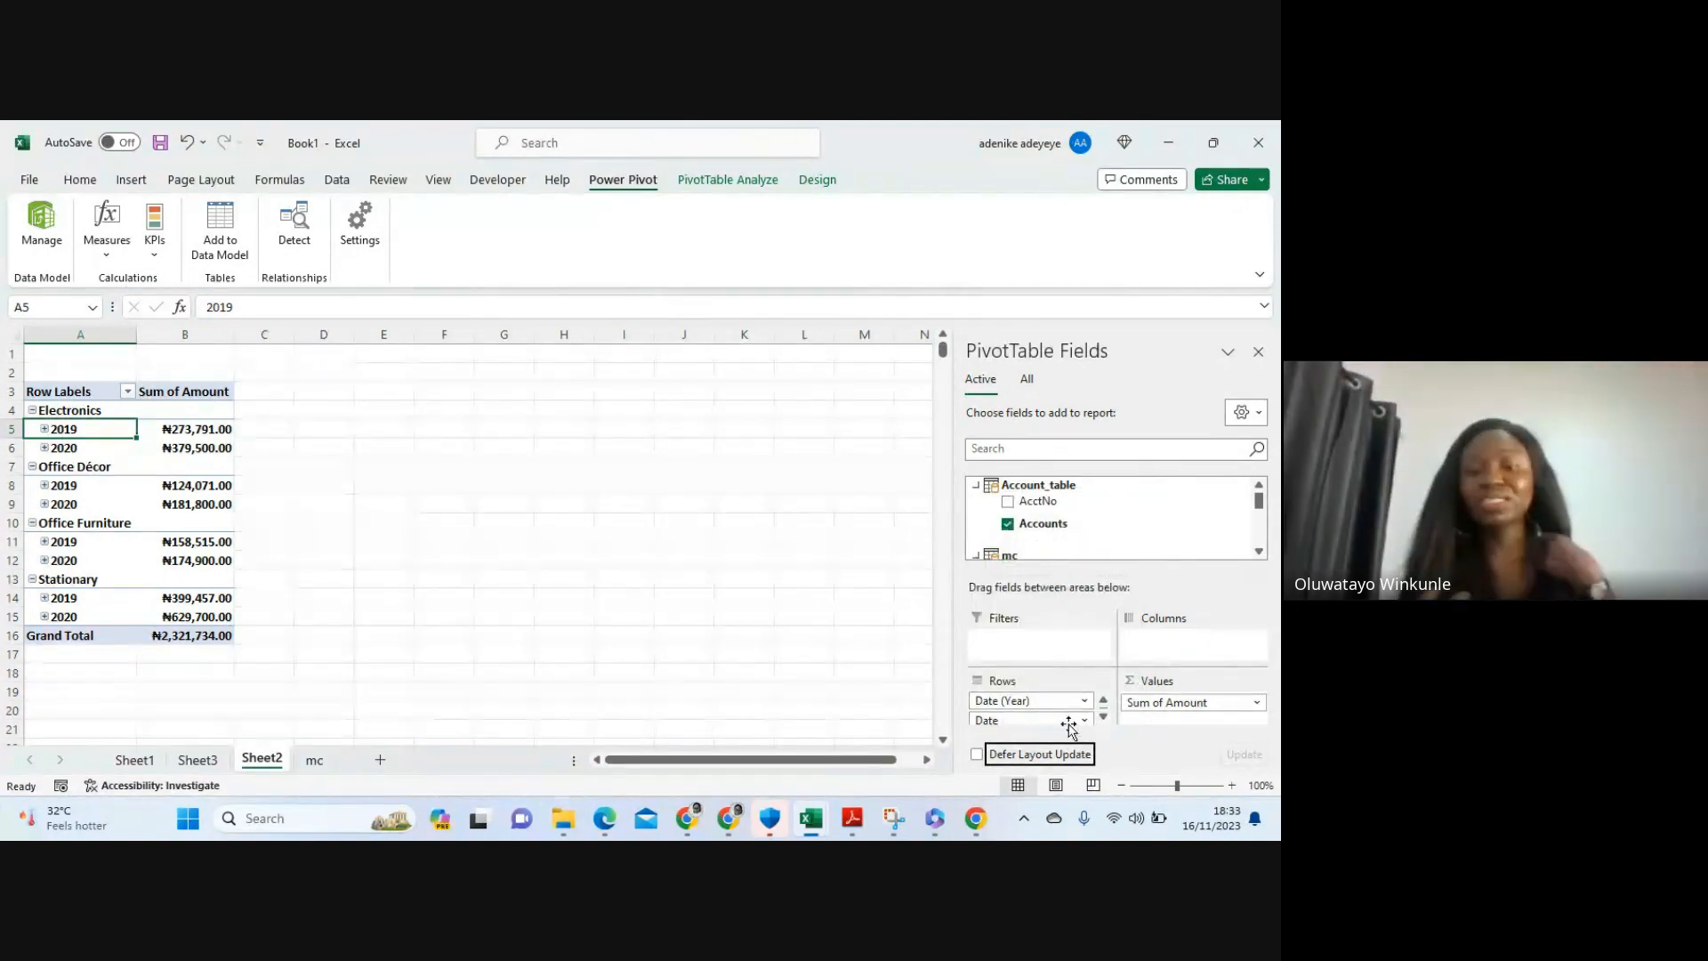
pyautogui.click(464, 598)
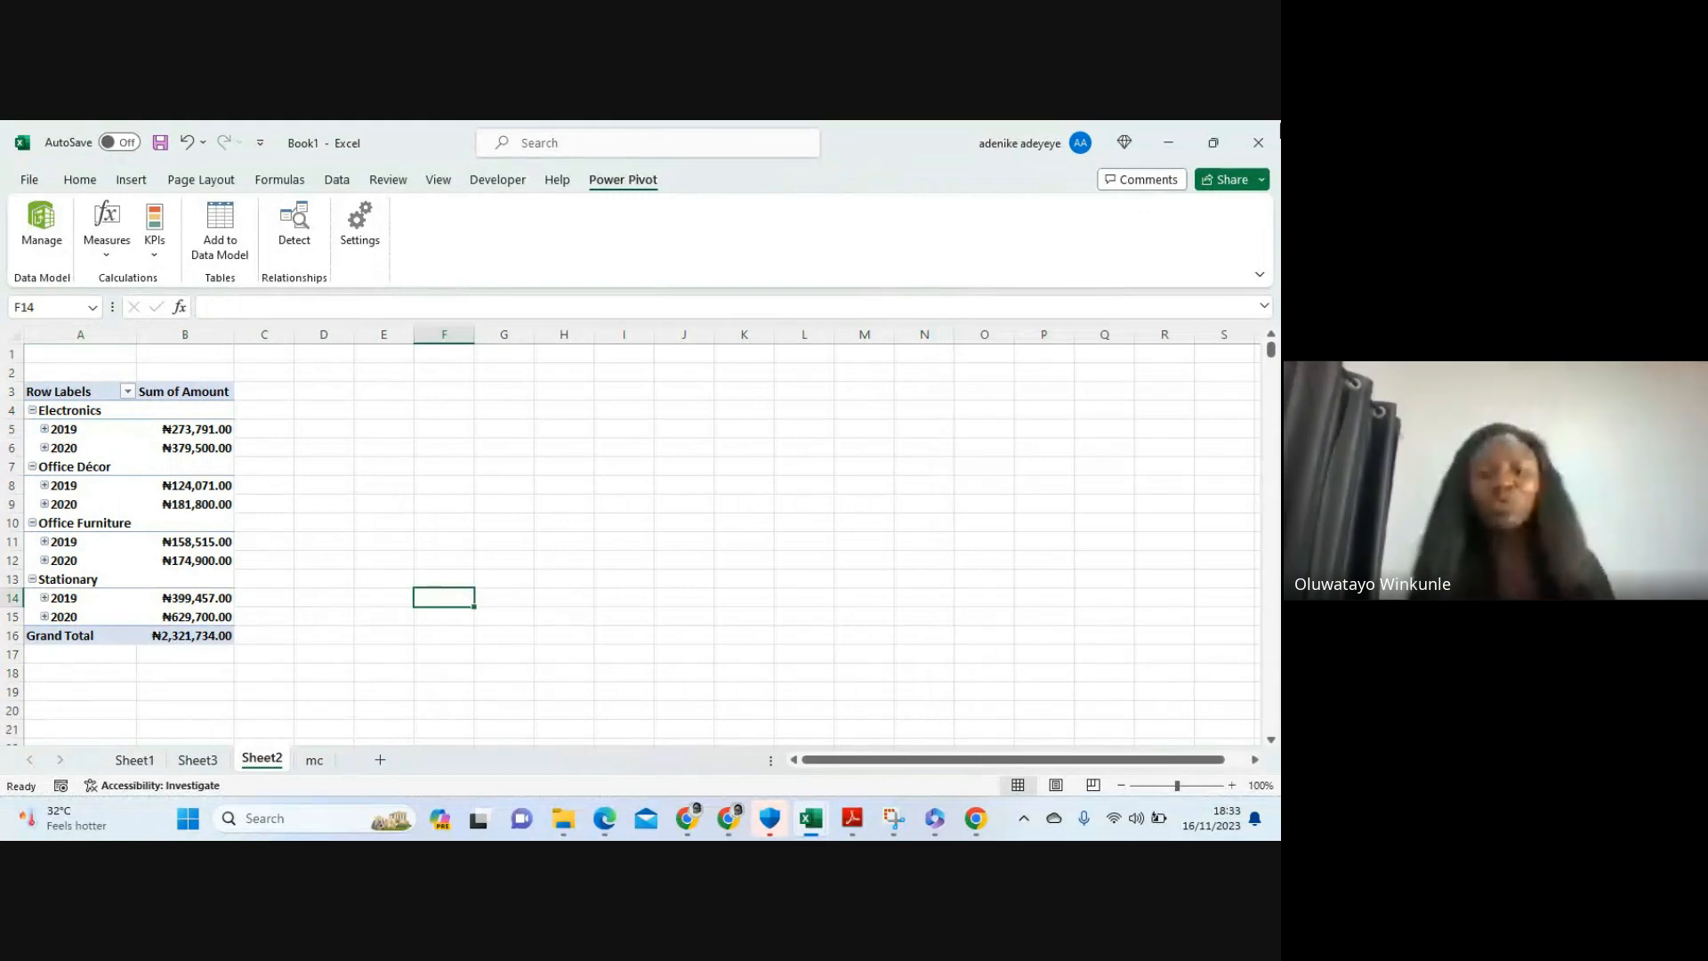
# Insert a Clustered Column PivotChart from the Accounts PivotTable and place it beside the table, over about columns E to L
pyautogui.click(56, 430)
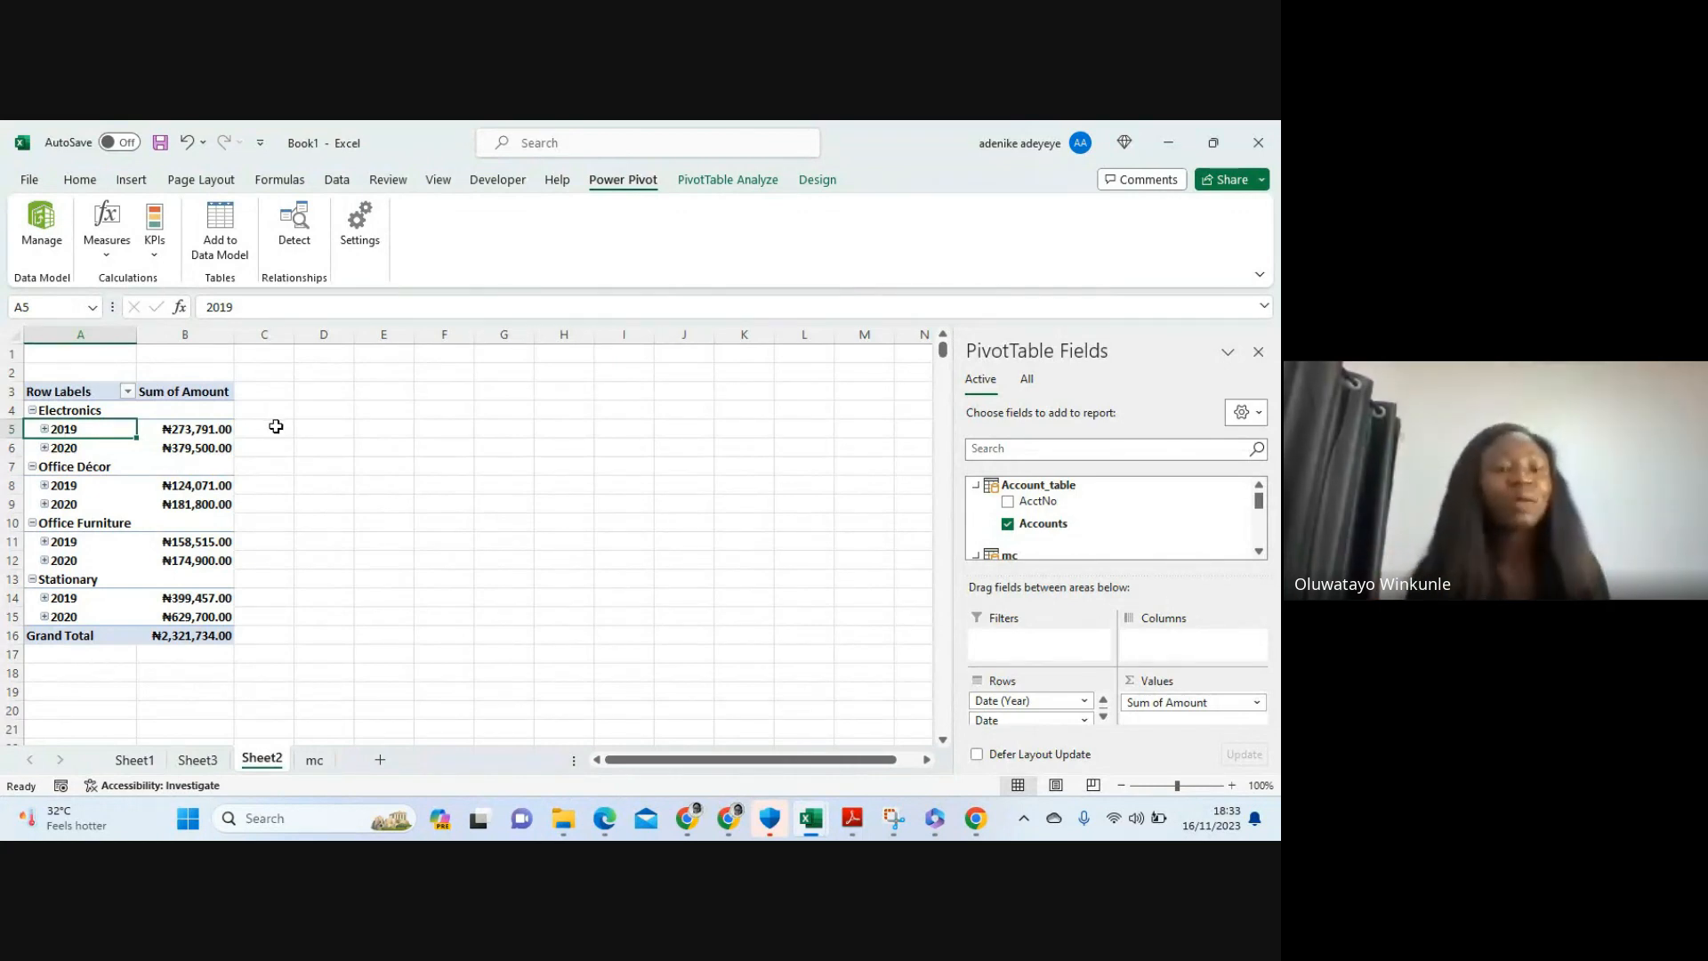
pyautogui.click(133, 183)
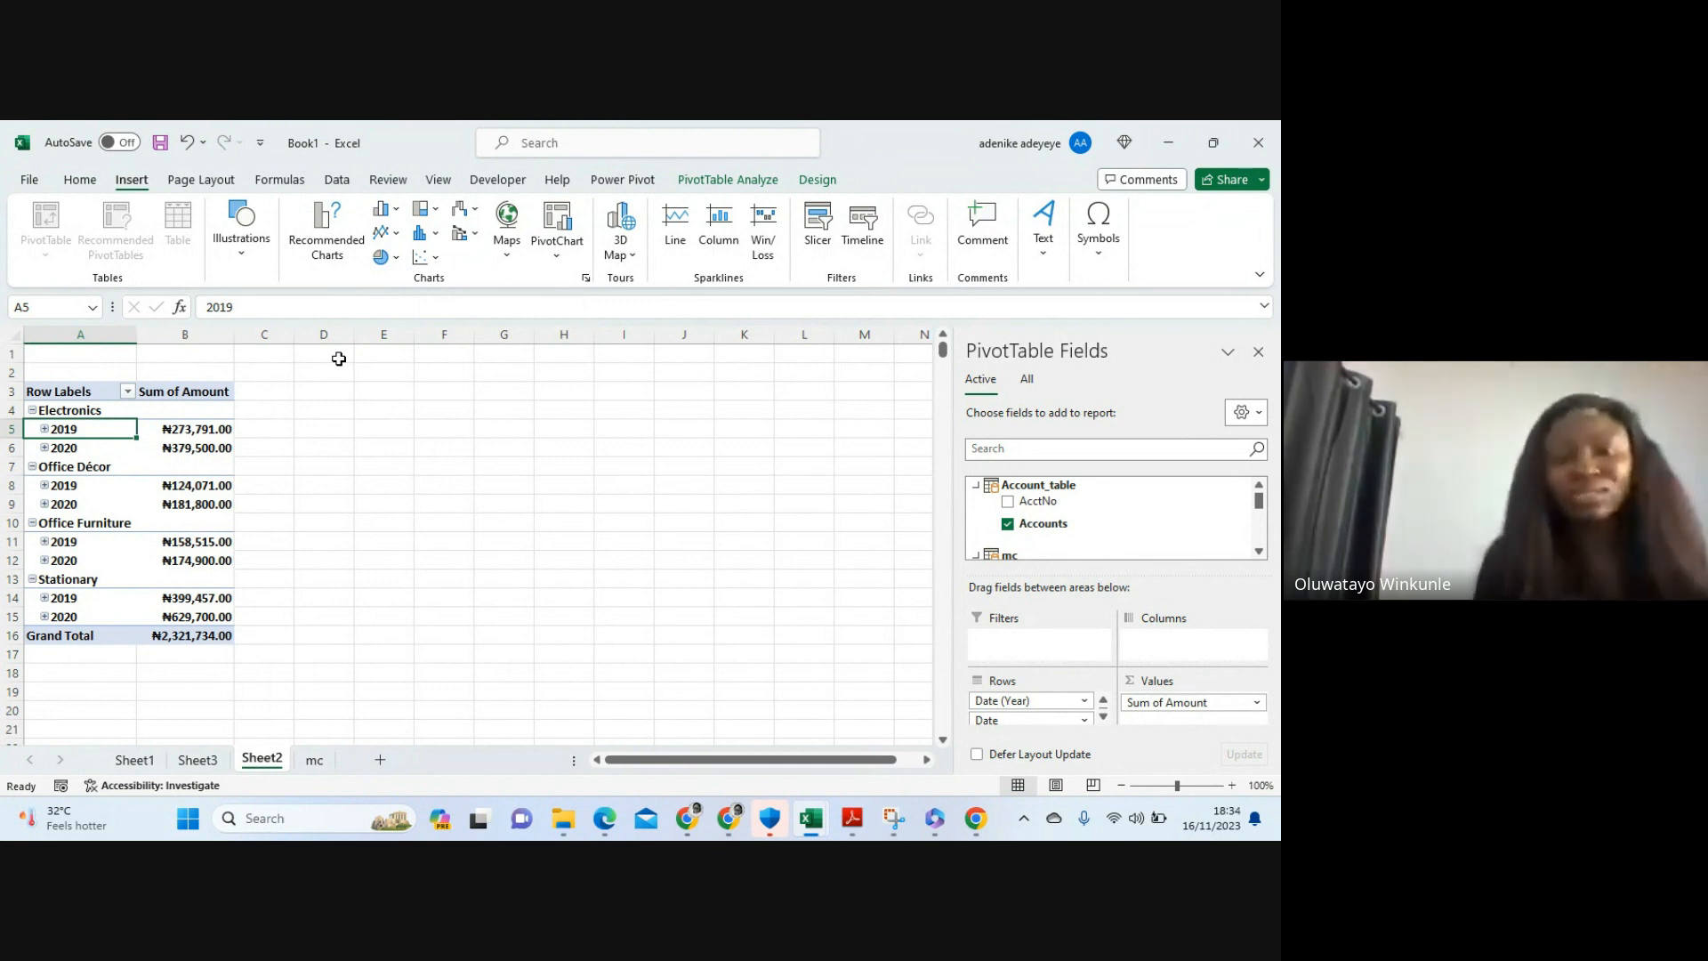
pyautogui.click(557, 233)
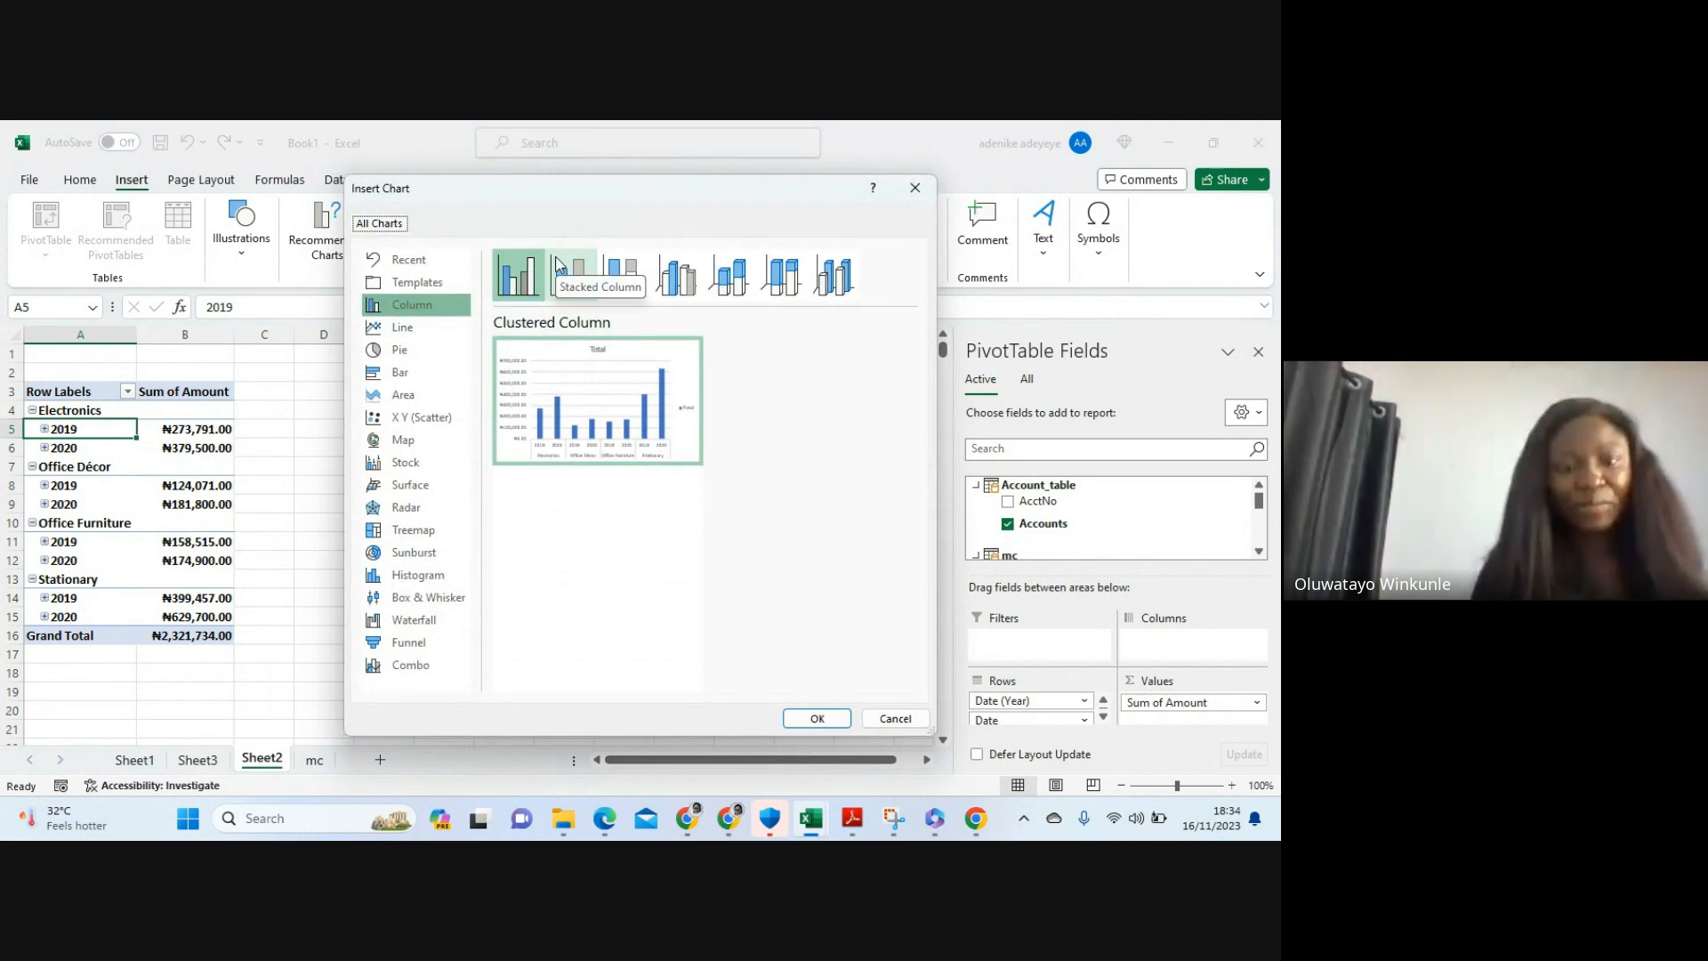
pyautogui.moveTo(548, 376)
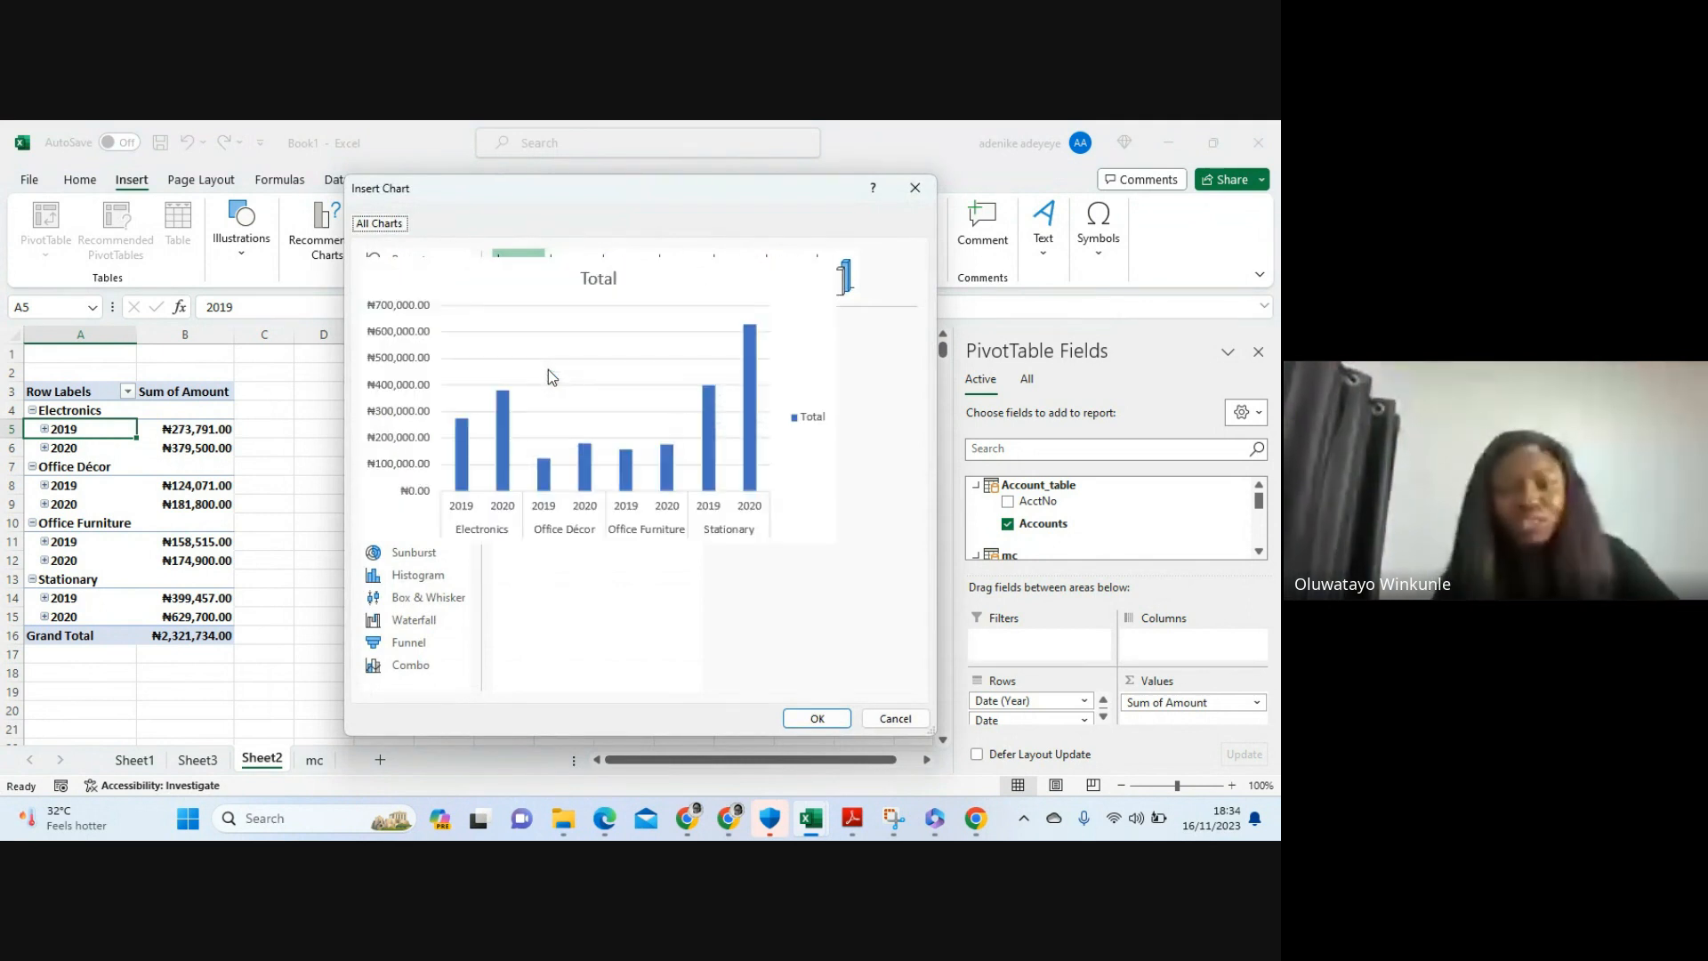
pyautogui.click(817, 718)
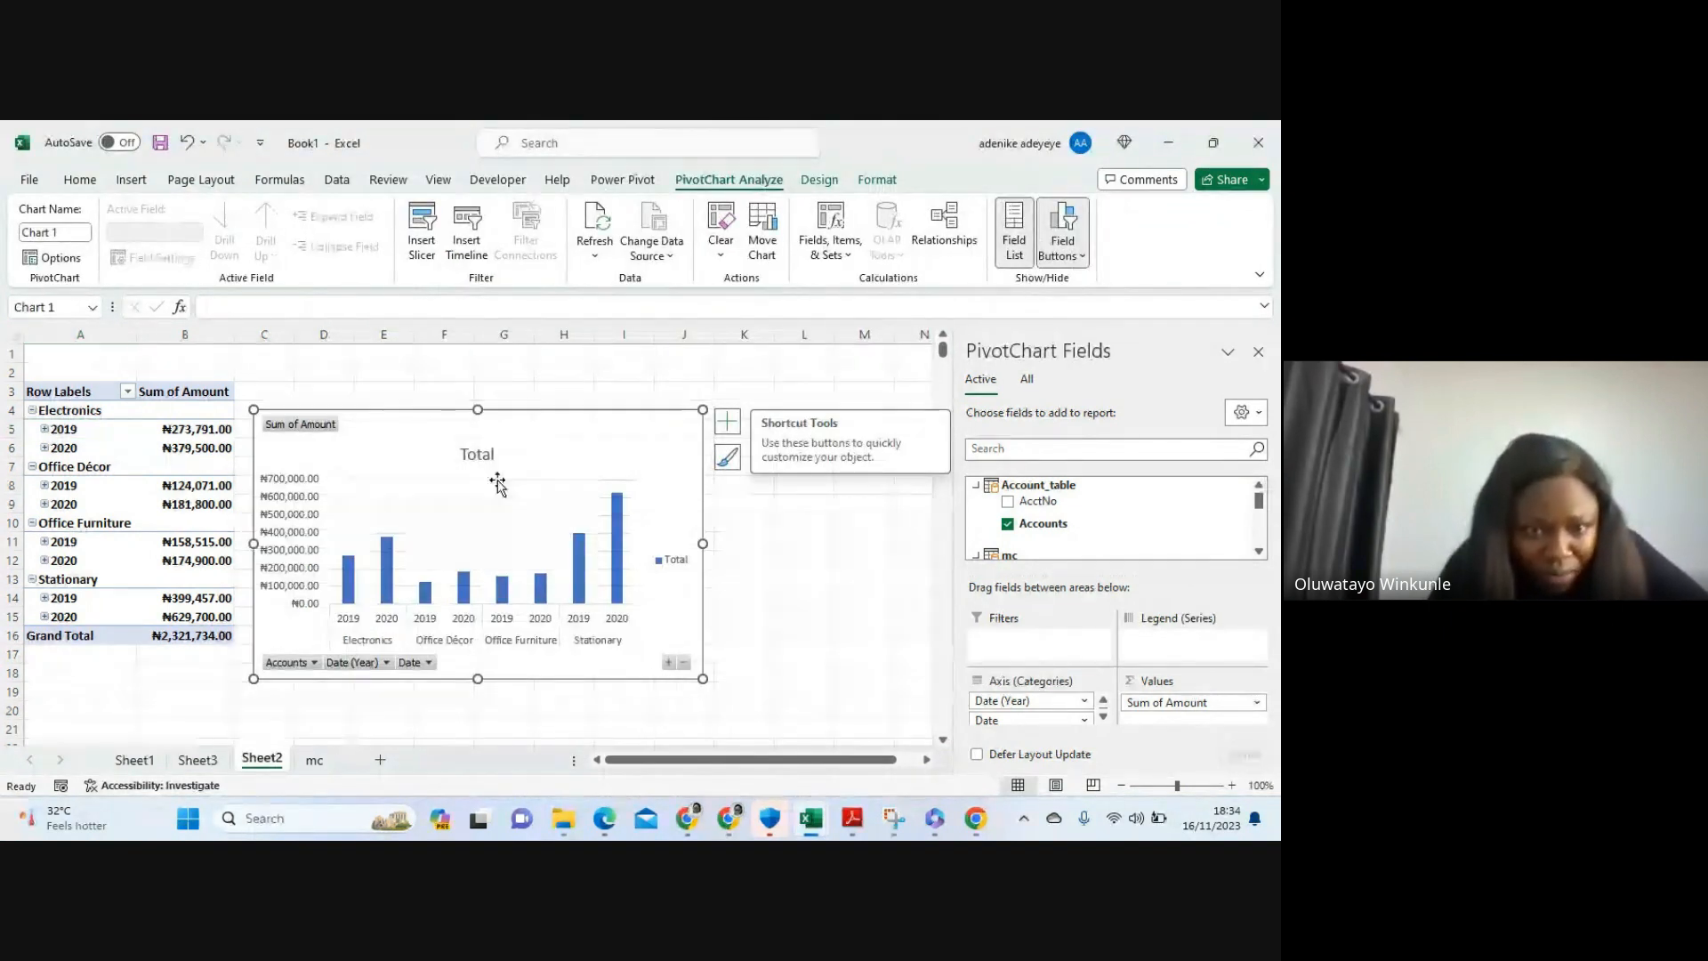
pyautogui.moveTo(527, 445); pyautogui.dragTo(659, 440)
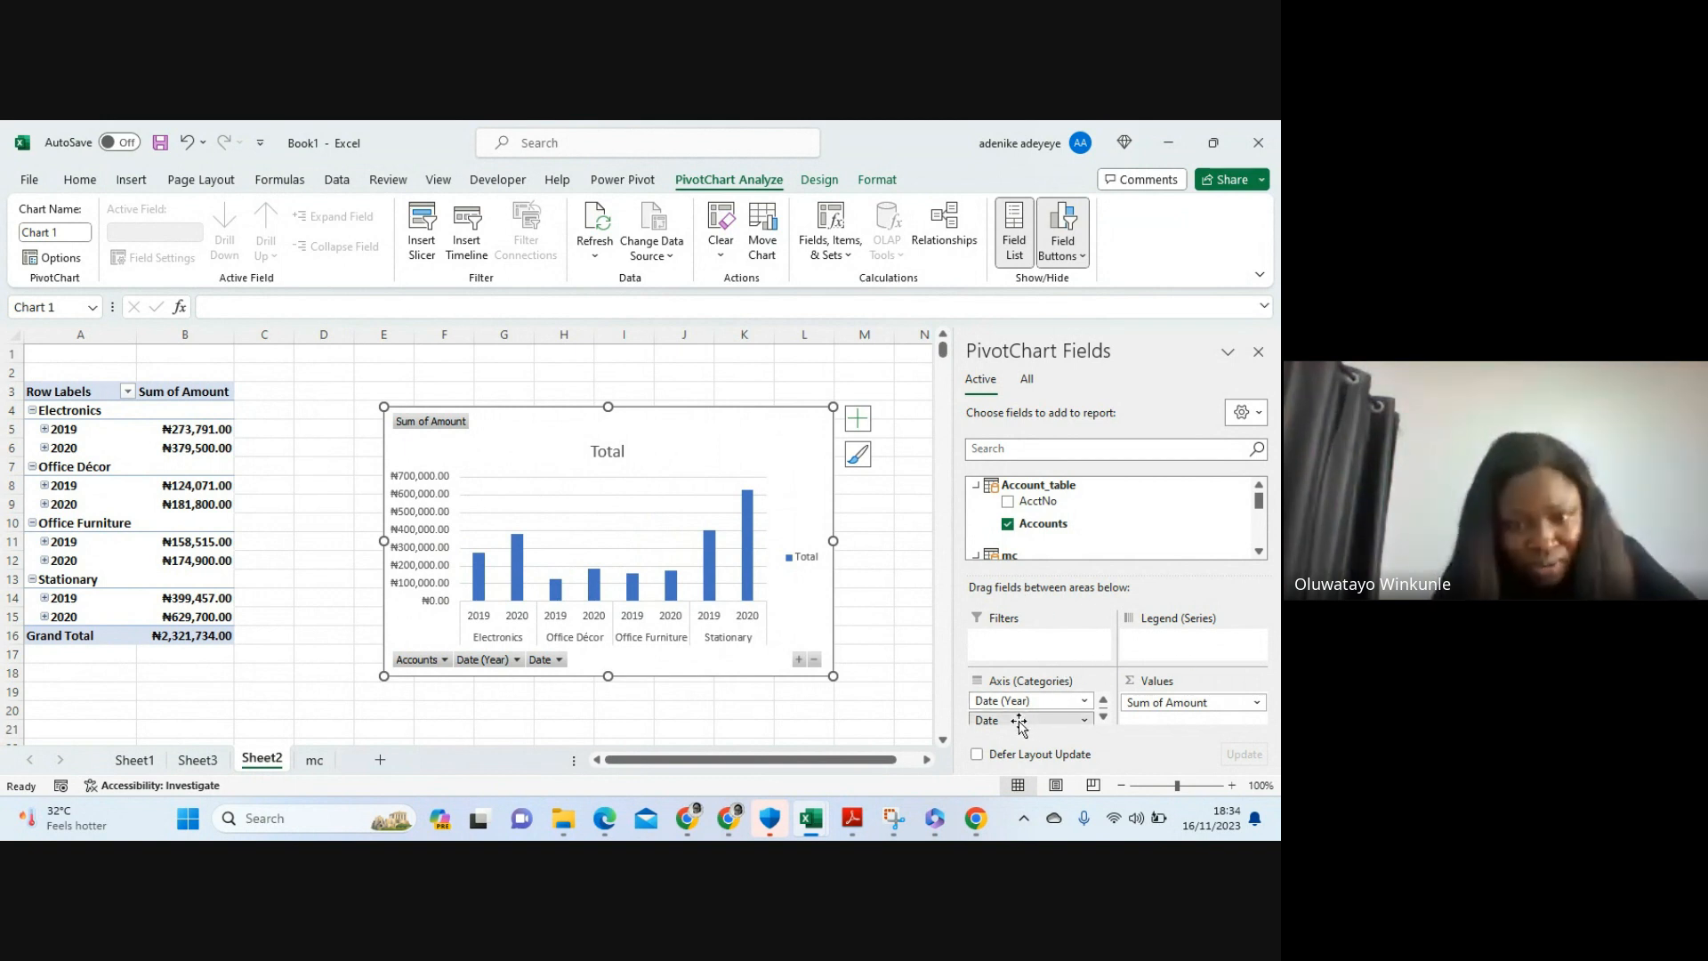
# Remove the Date field from the PivotChart's axis categories, keeping Accounts and Date (Year)
pyautogui.moveTo(1019, 726); pyautogui.dragTo(1151, 665)
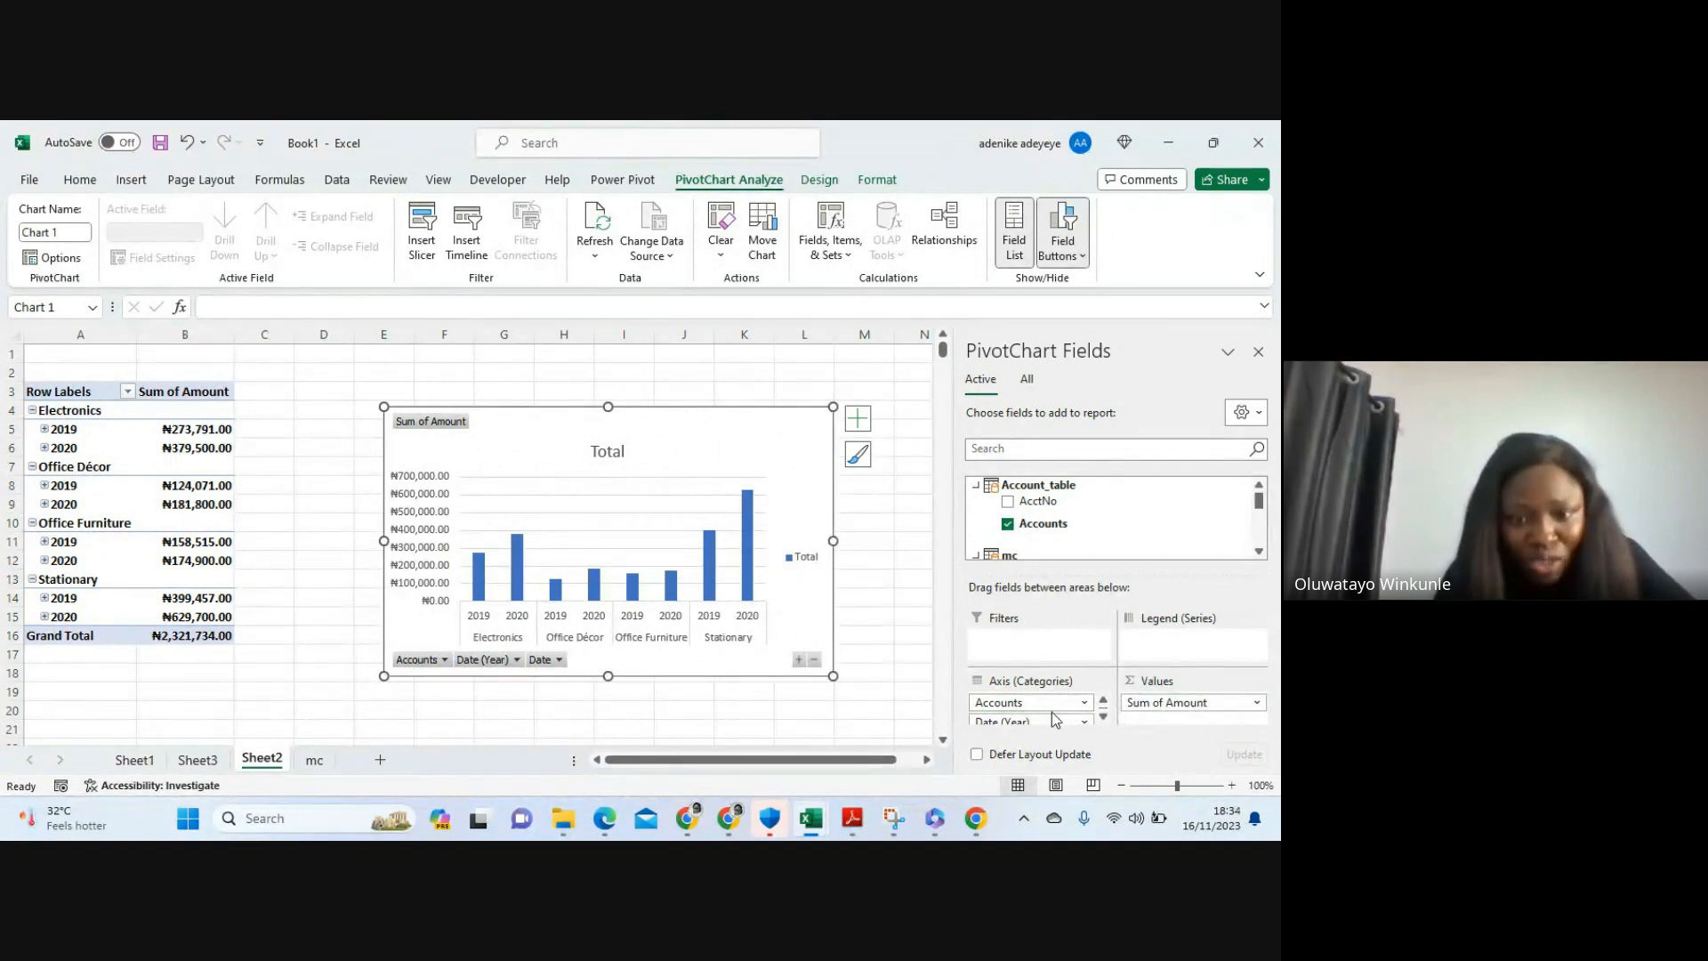
pyautogui.scroll(-2, 1053, 719)
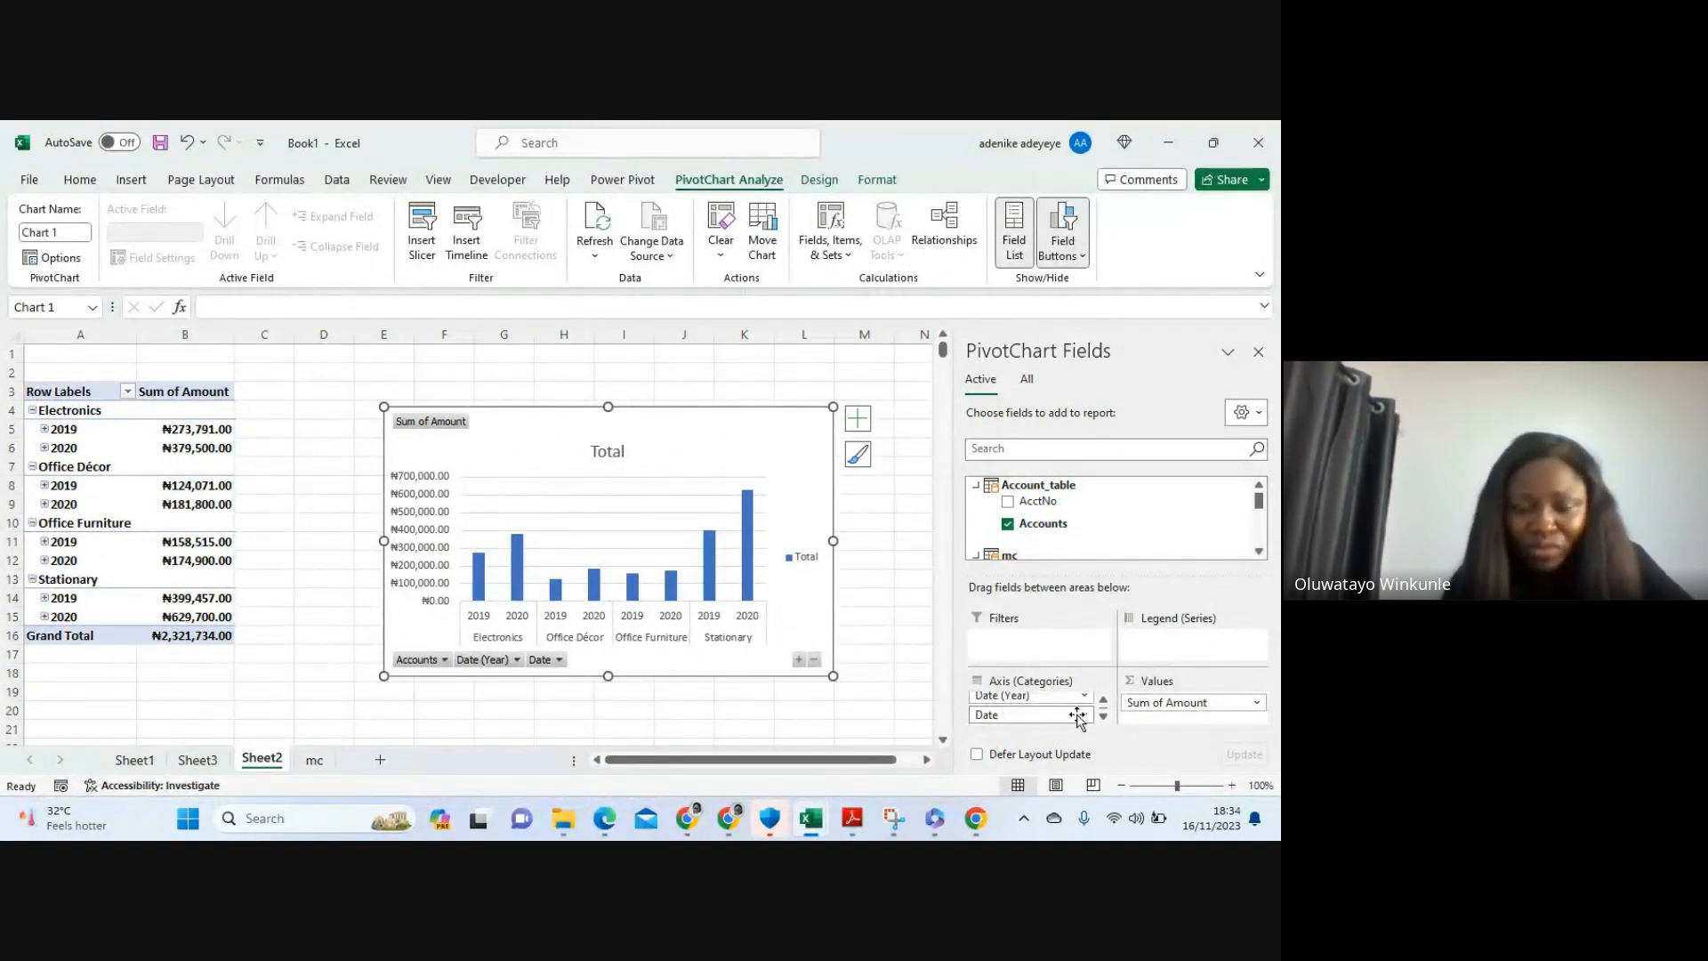
pyautogui.click(1077, 716)
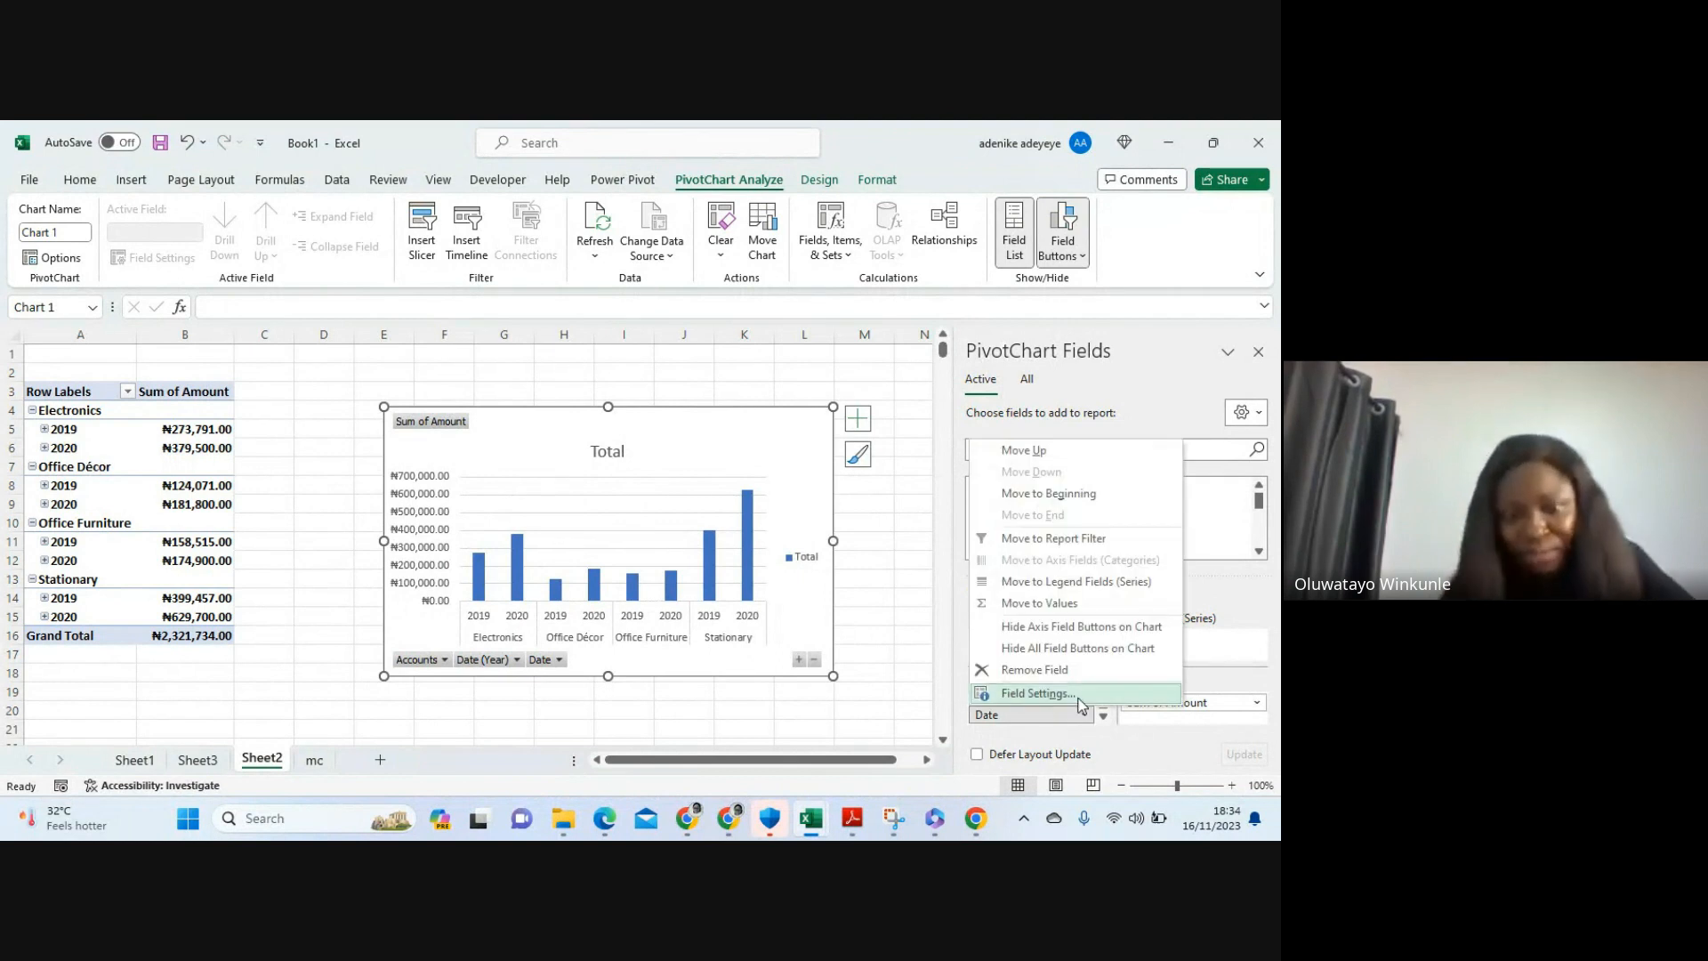
pyautogui.click(1072, 669)
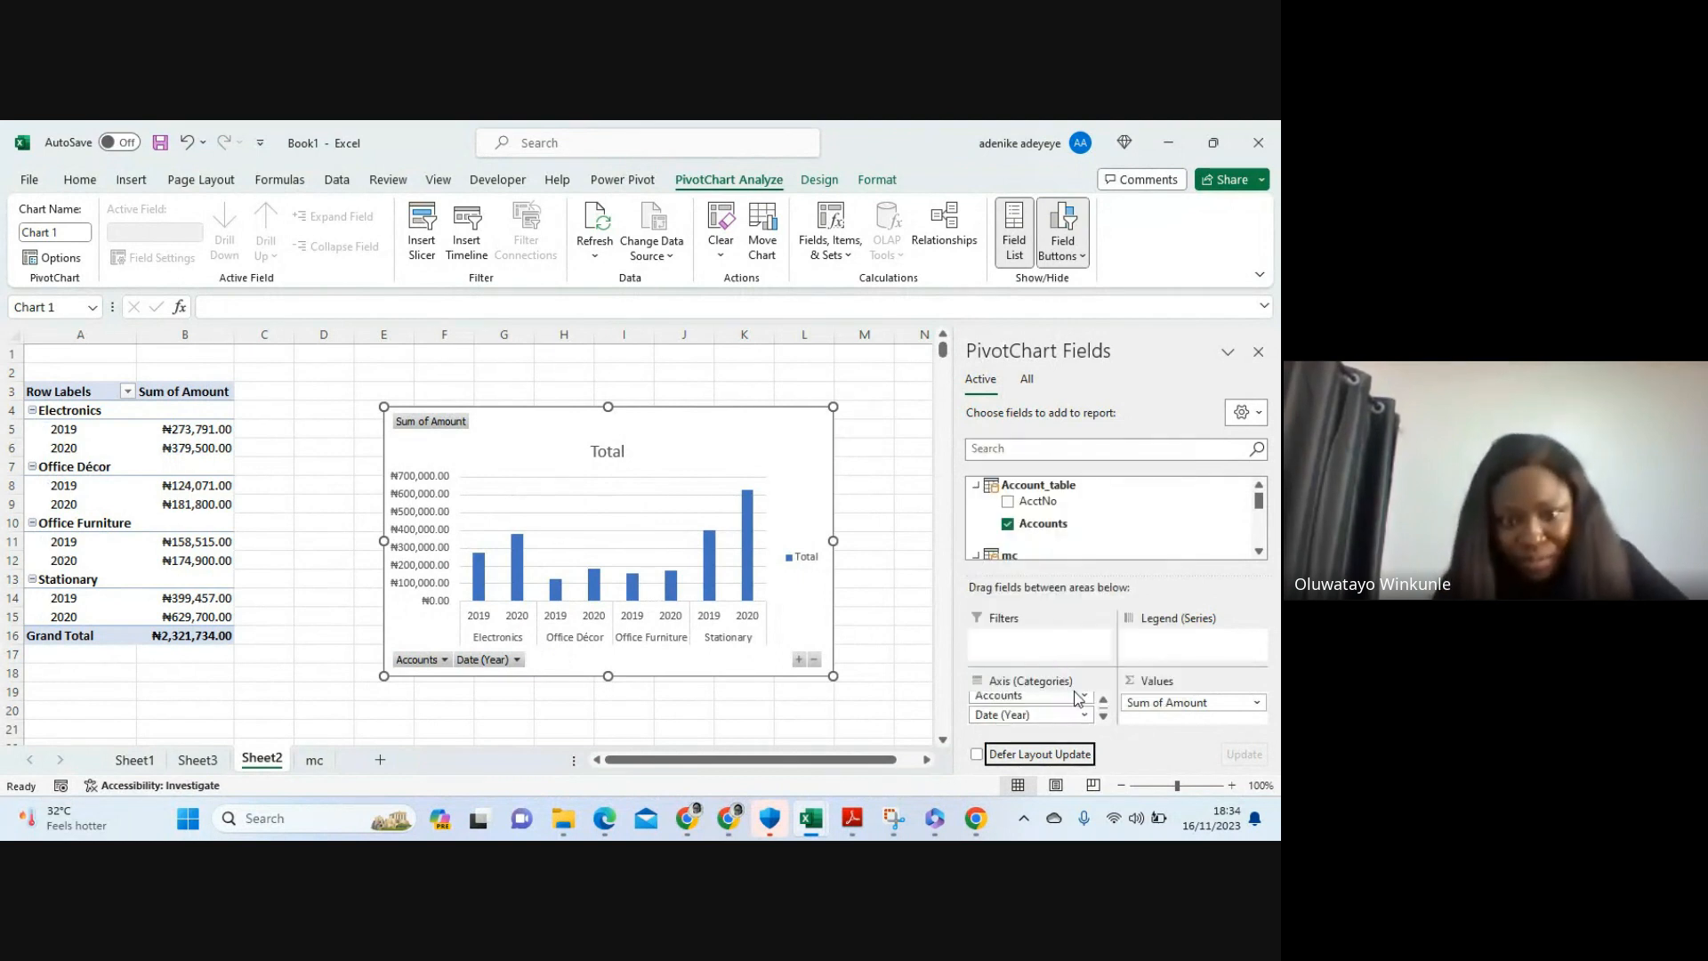
pyautogui.click(1030, 715)
pyautogui.click(926, 674)
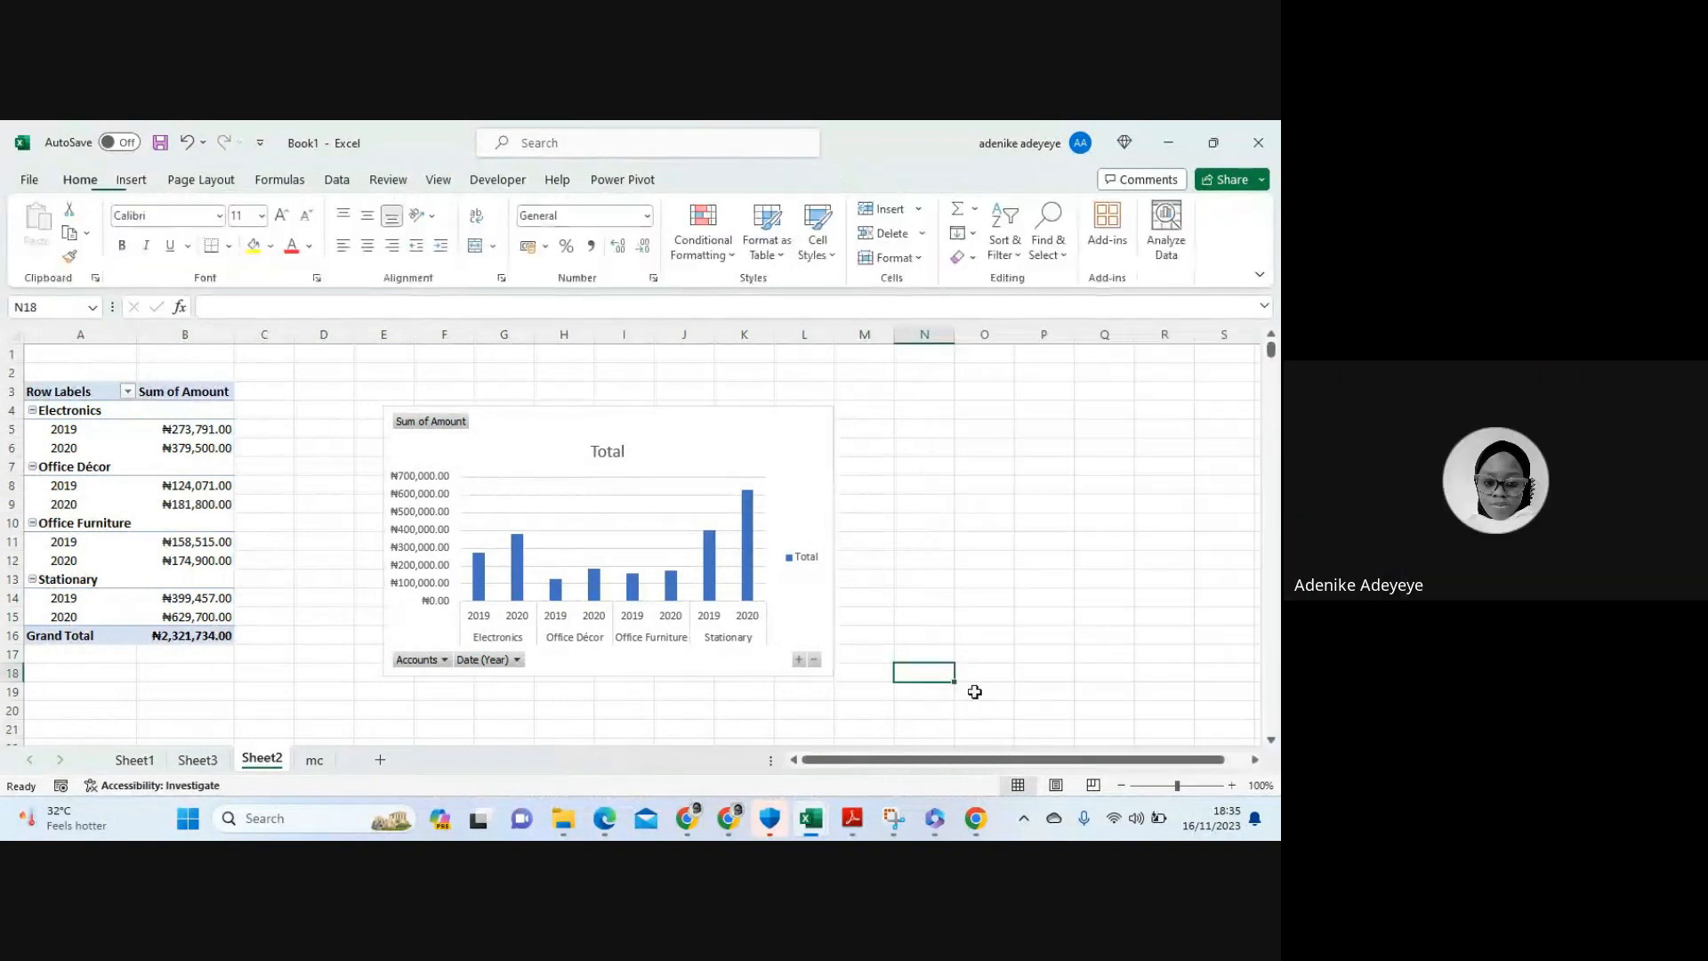
# Move Date (Year) from the PivotTable's rows to its columns
pyautogui.click(158, 572)
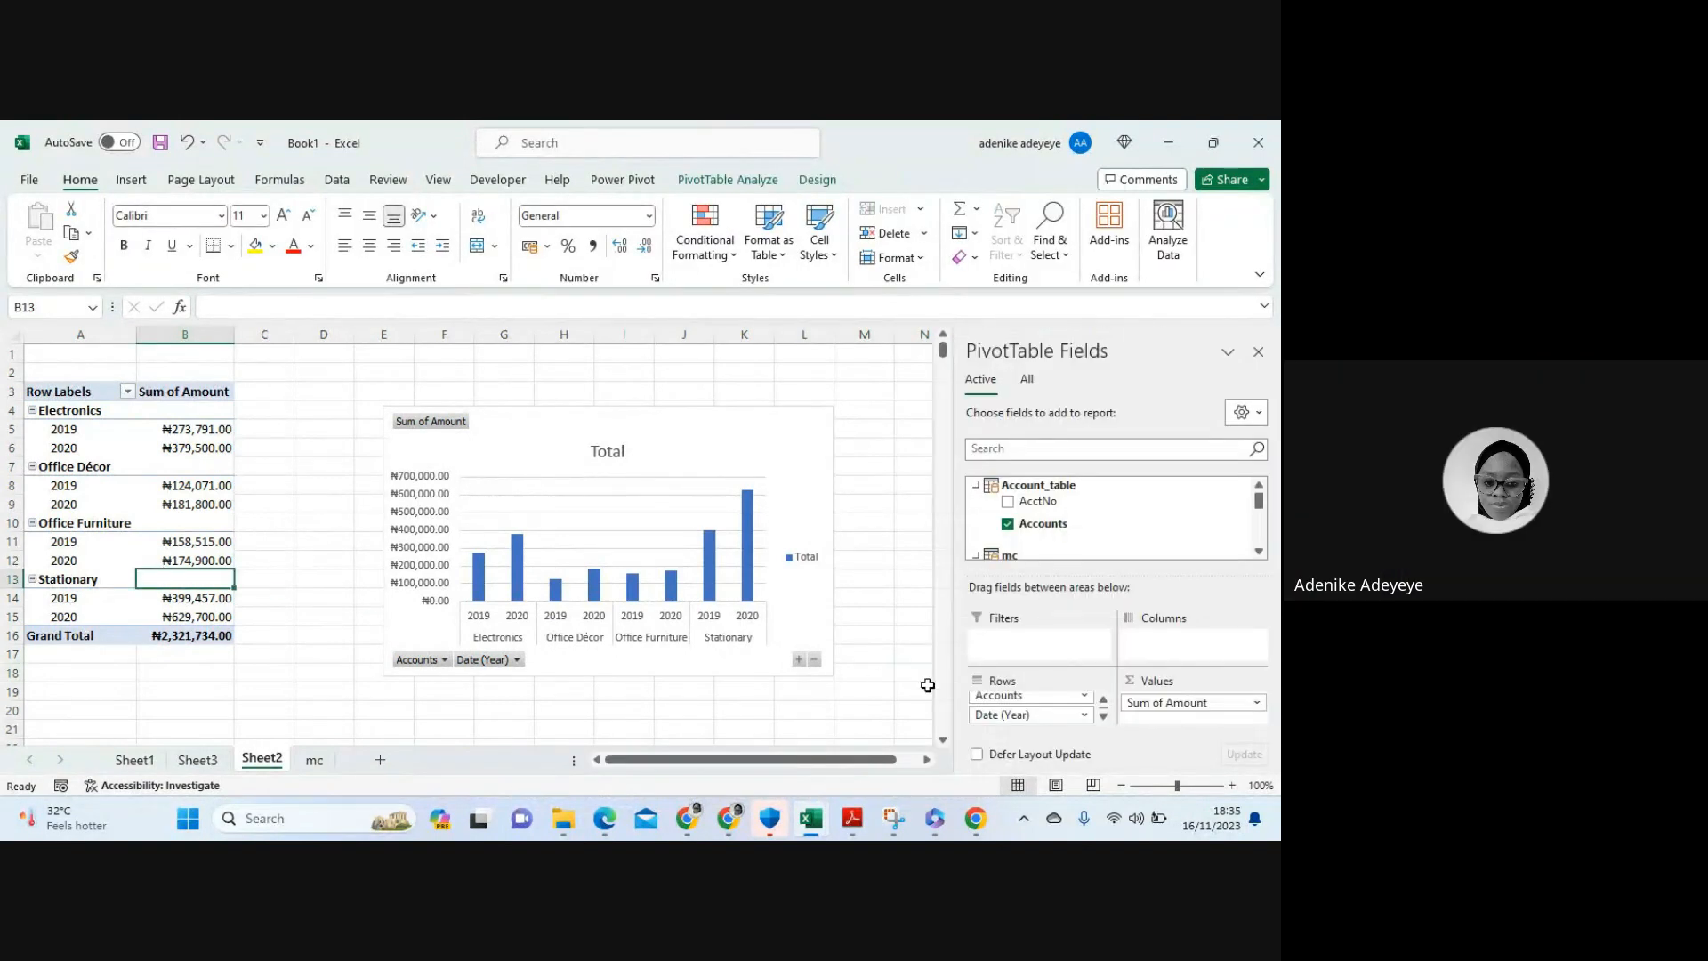
pyautogui.moveTo(993, 717); pyautogui.dragTo(1175, 645)
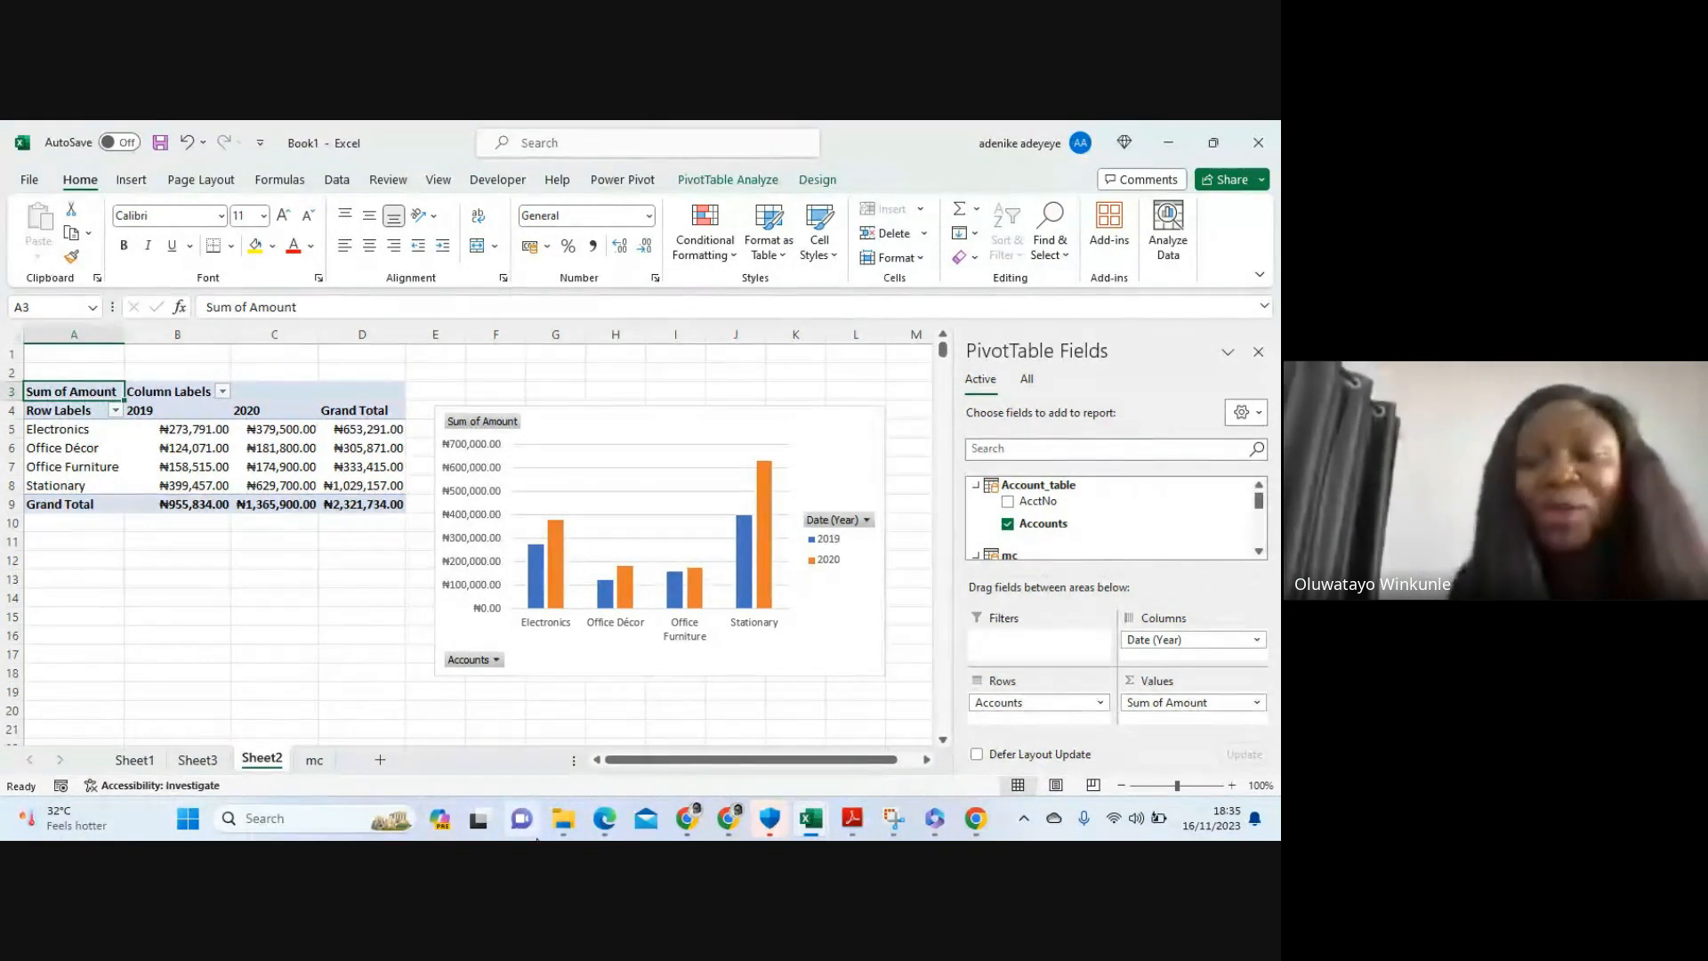
# Switch to File Explorer and copy the Transaction Data 2021 workbook from Downloads into the mc folder under Desktop > Techlytics
pyautogui.click(561, 824)
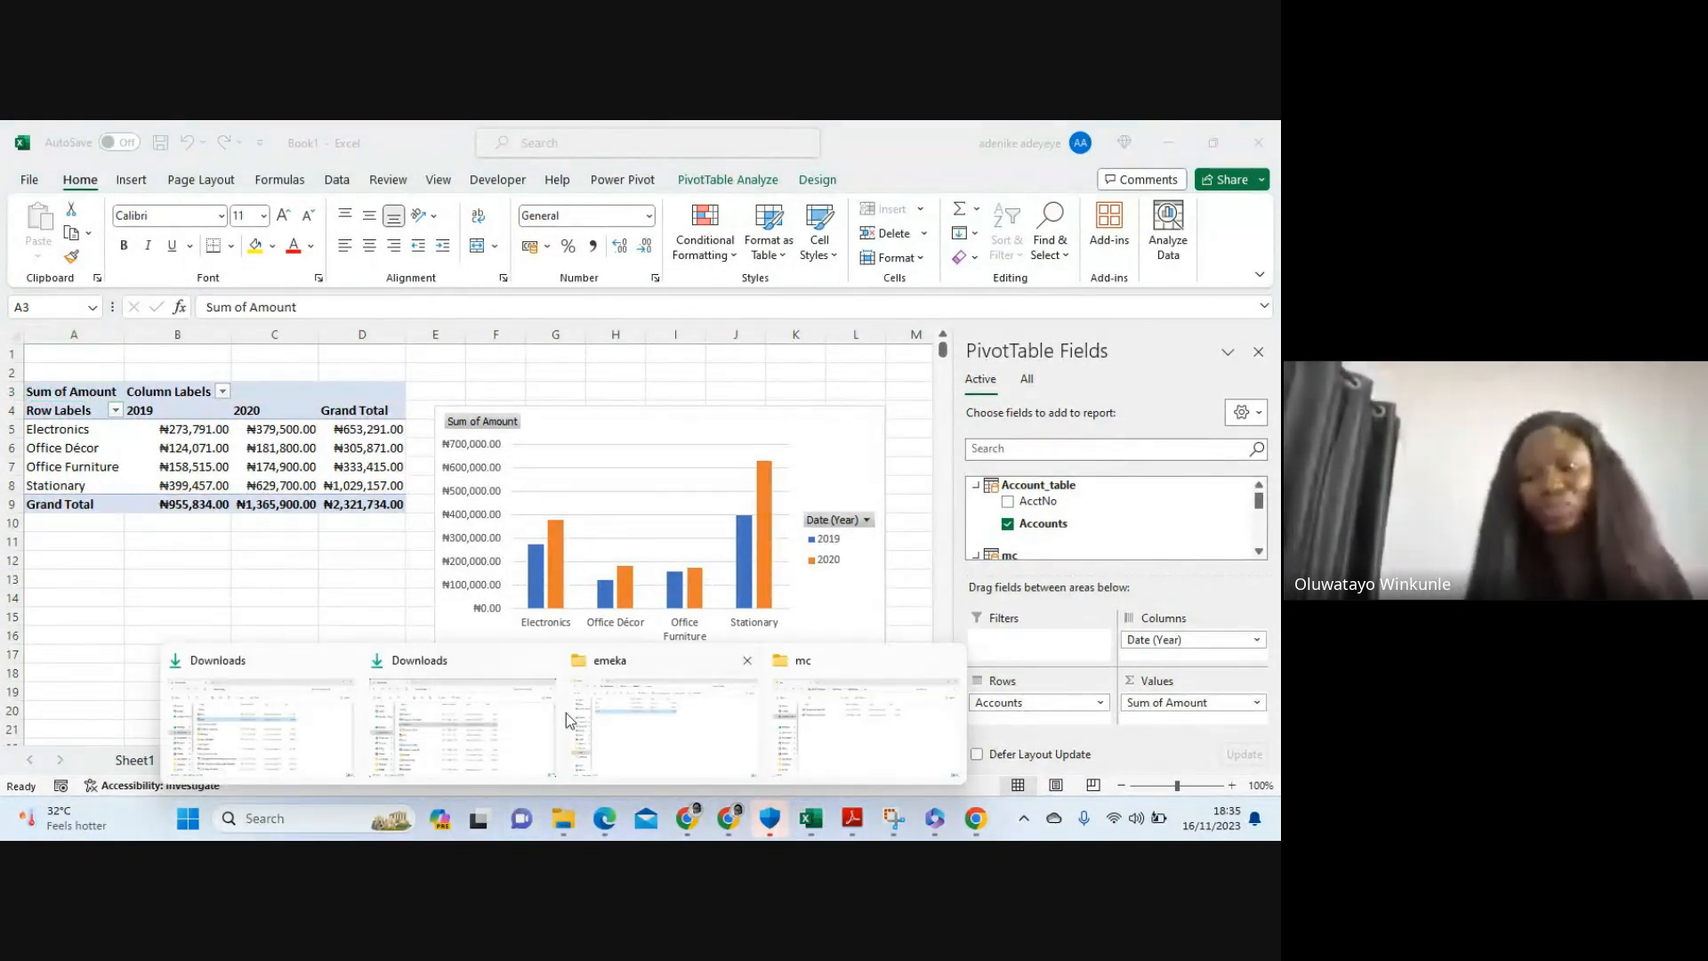
pyautogui.click(461, 735)
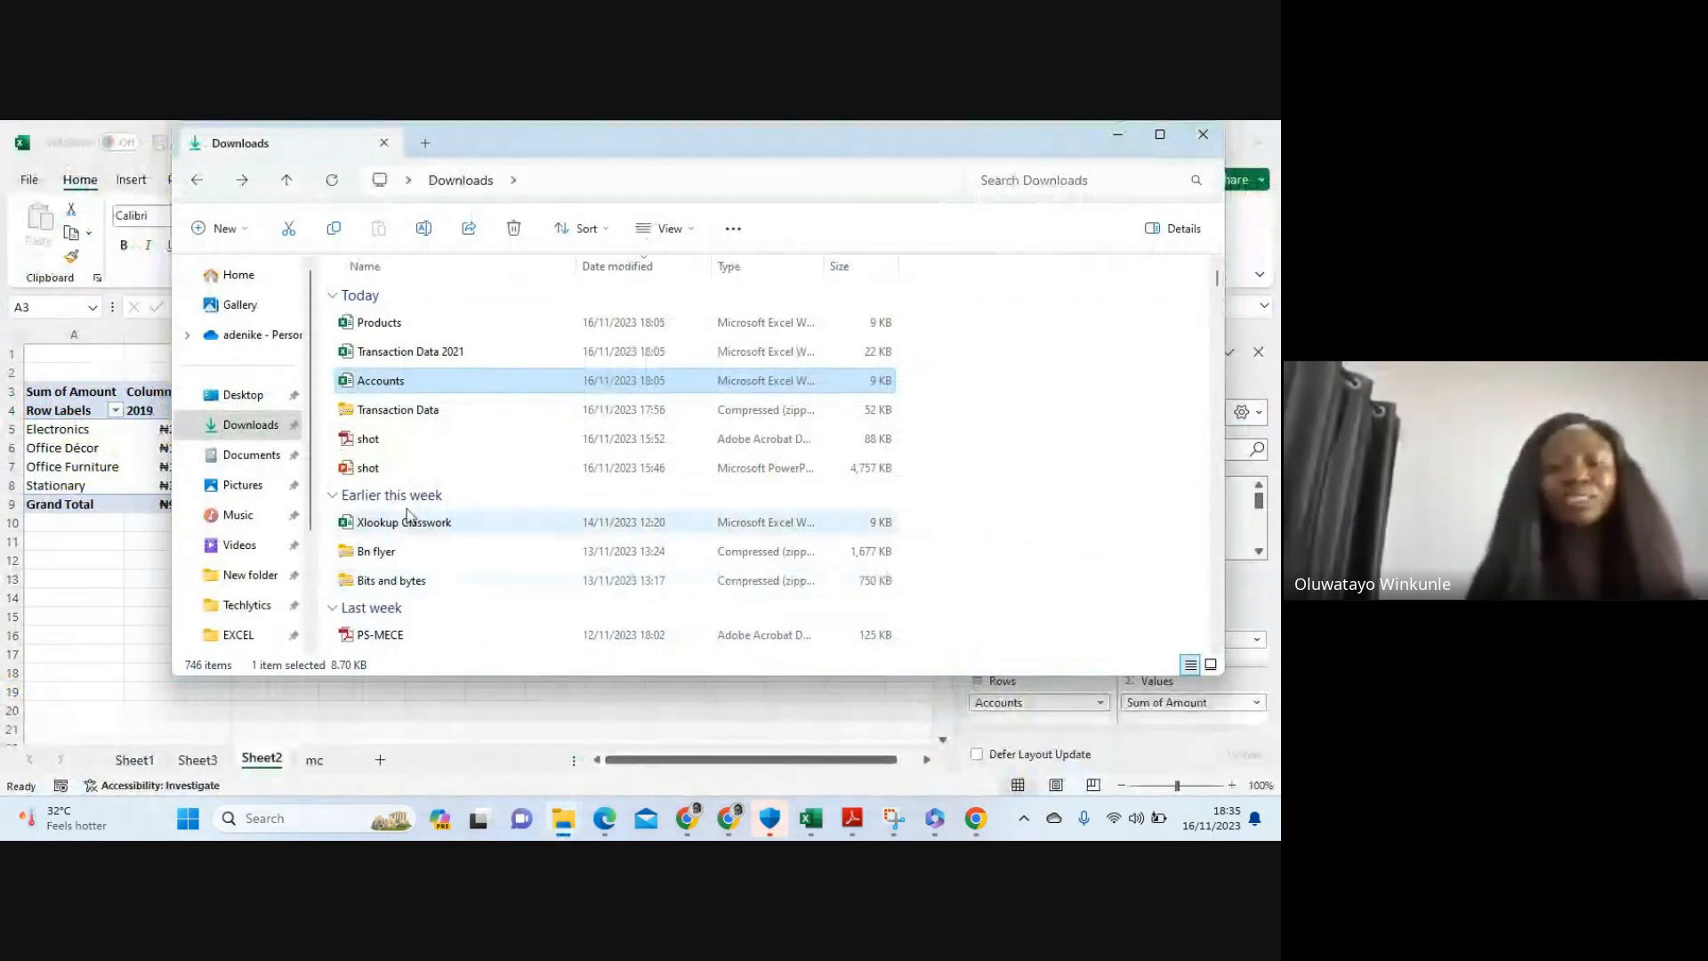
pyautogui.rightClick(397, 356)
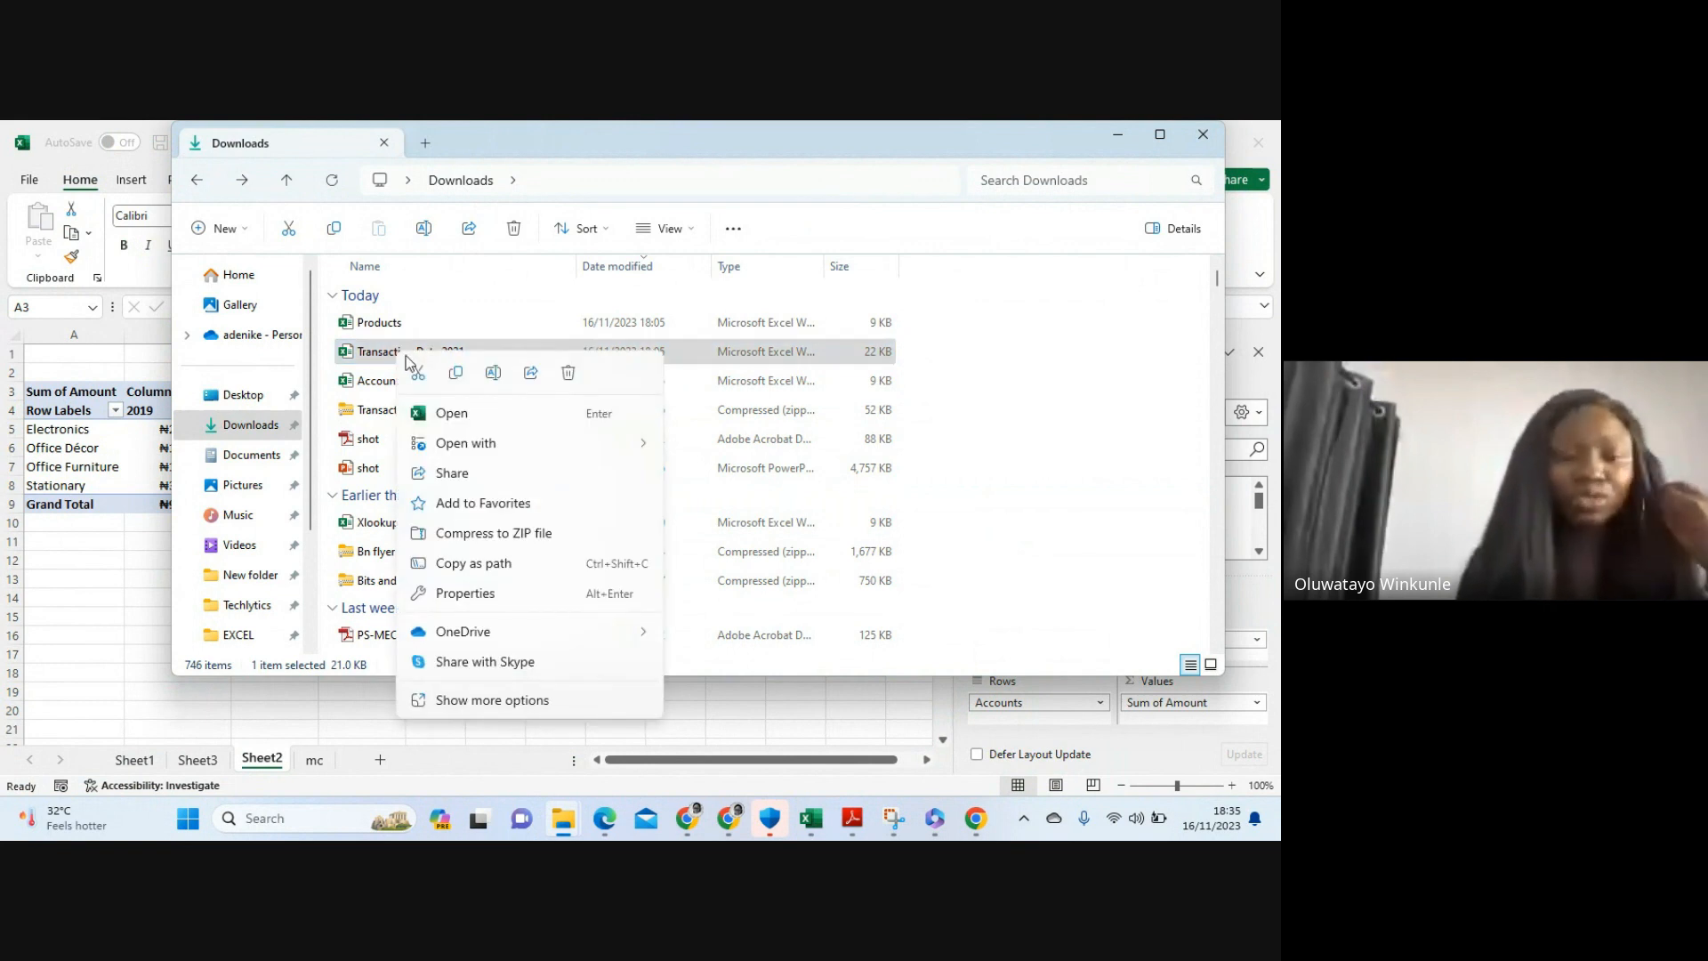
pyautogui.click(456, 372)
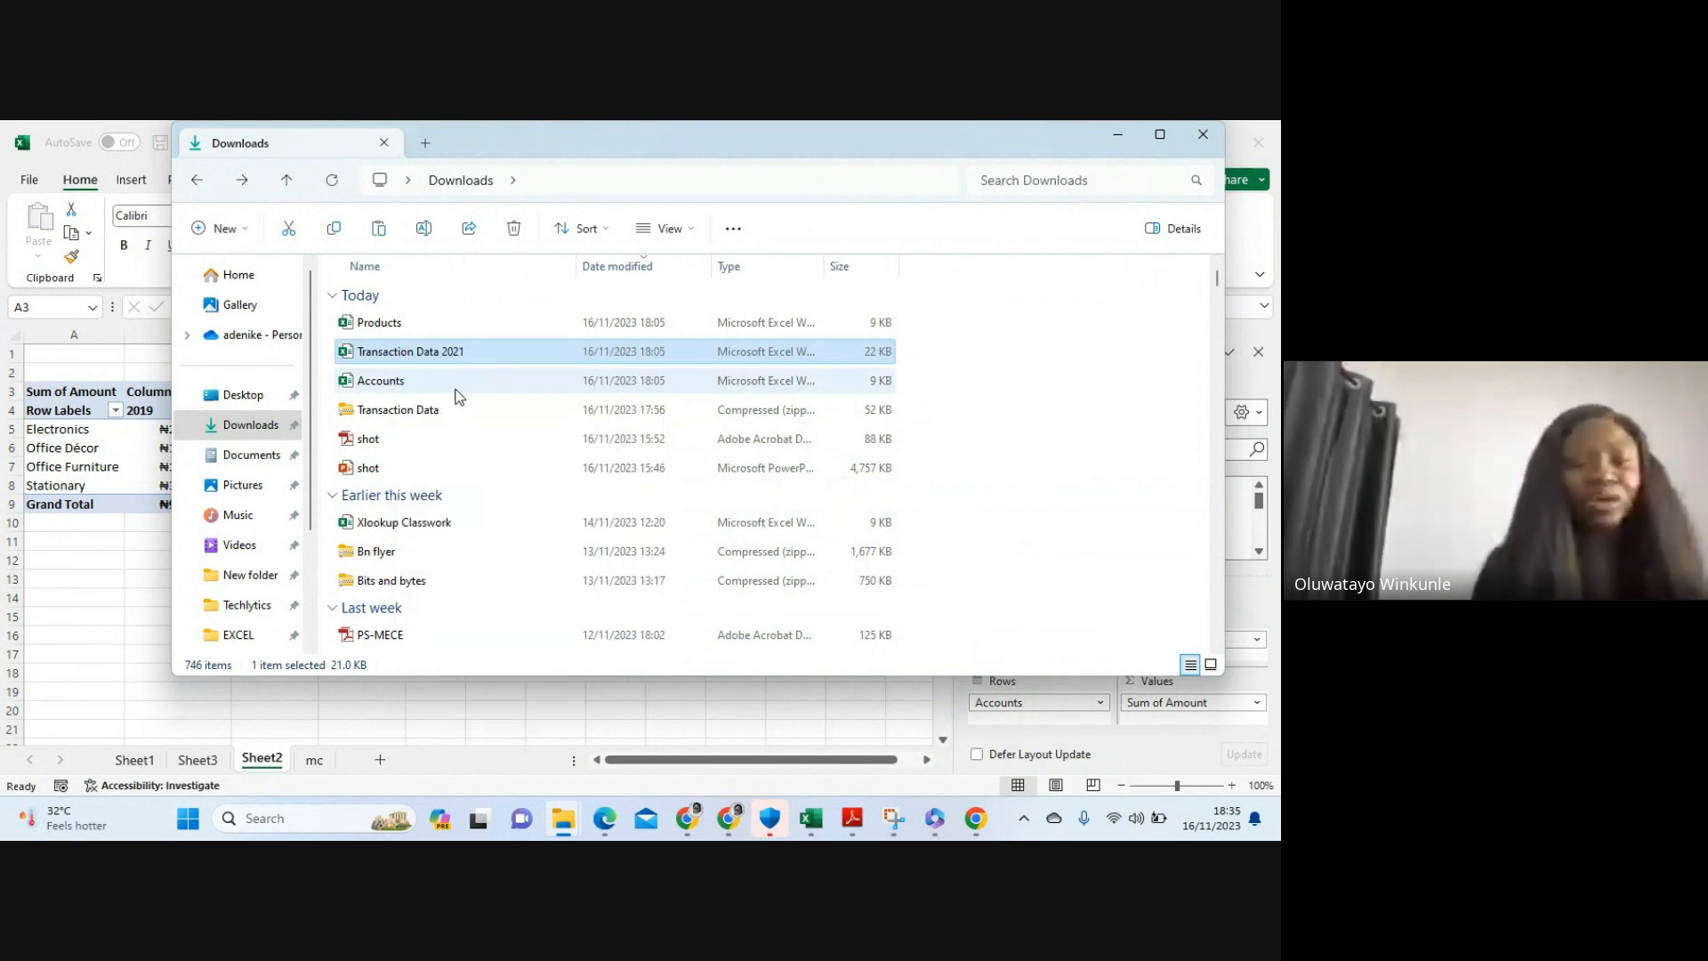
pyautogui.click(248, 607)
pyautogui.click(351, 356)
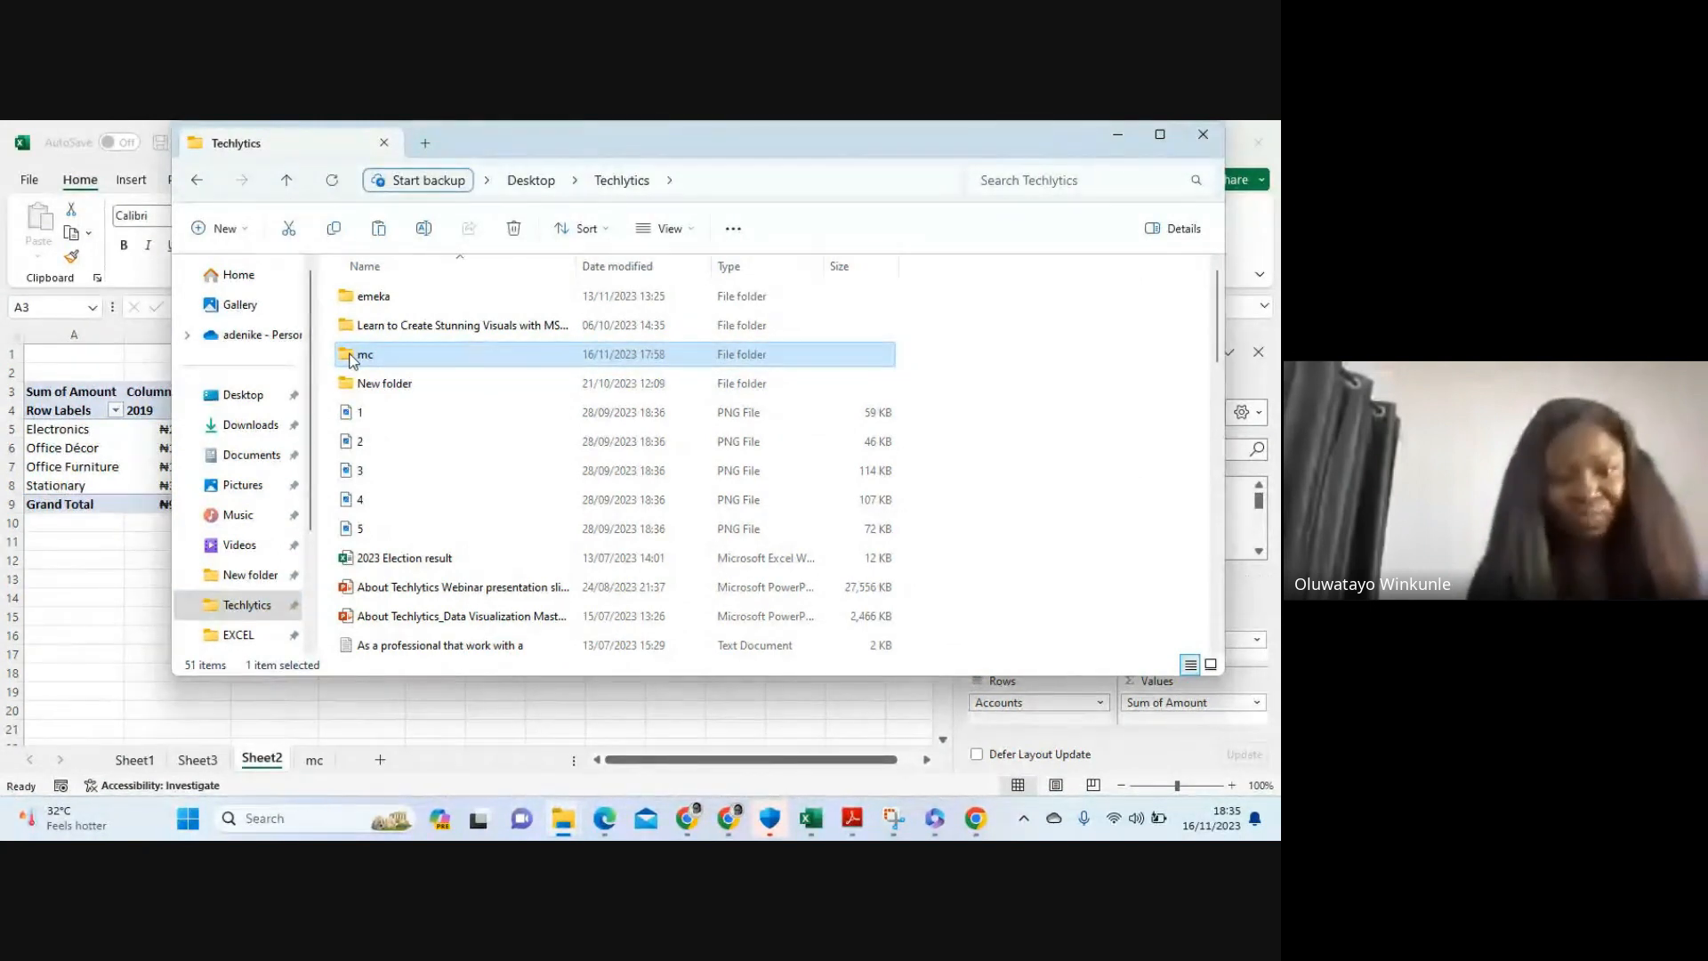
pyautogui.doubleClick(351, 356)
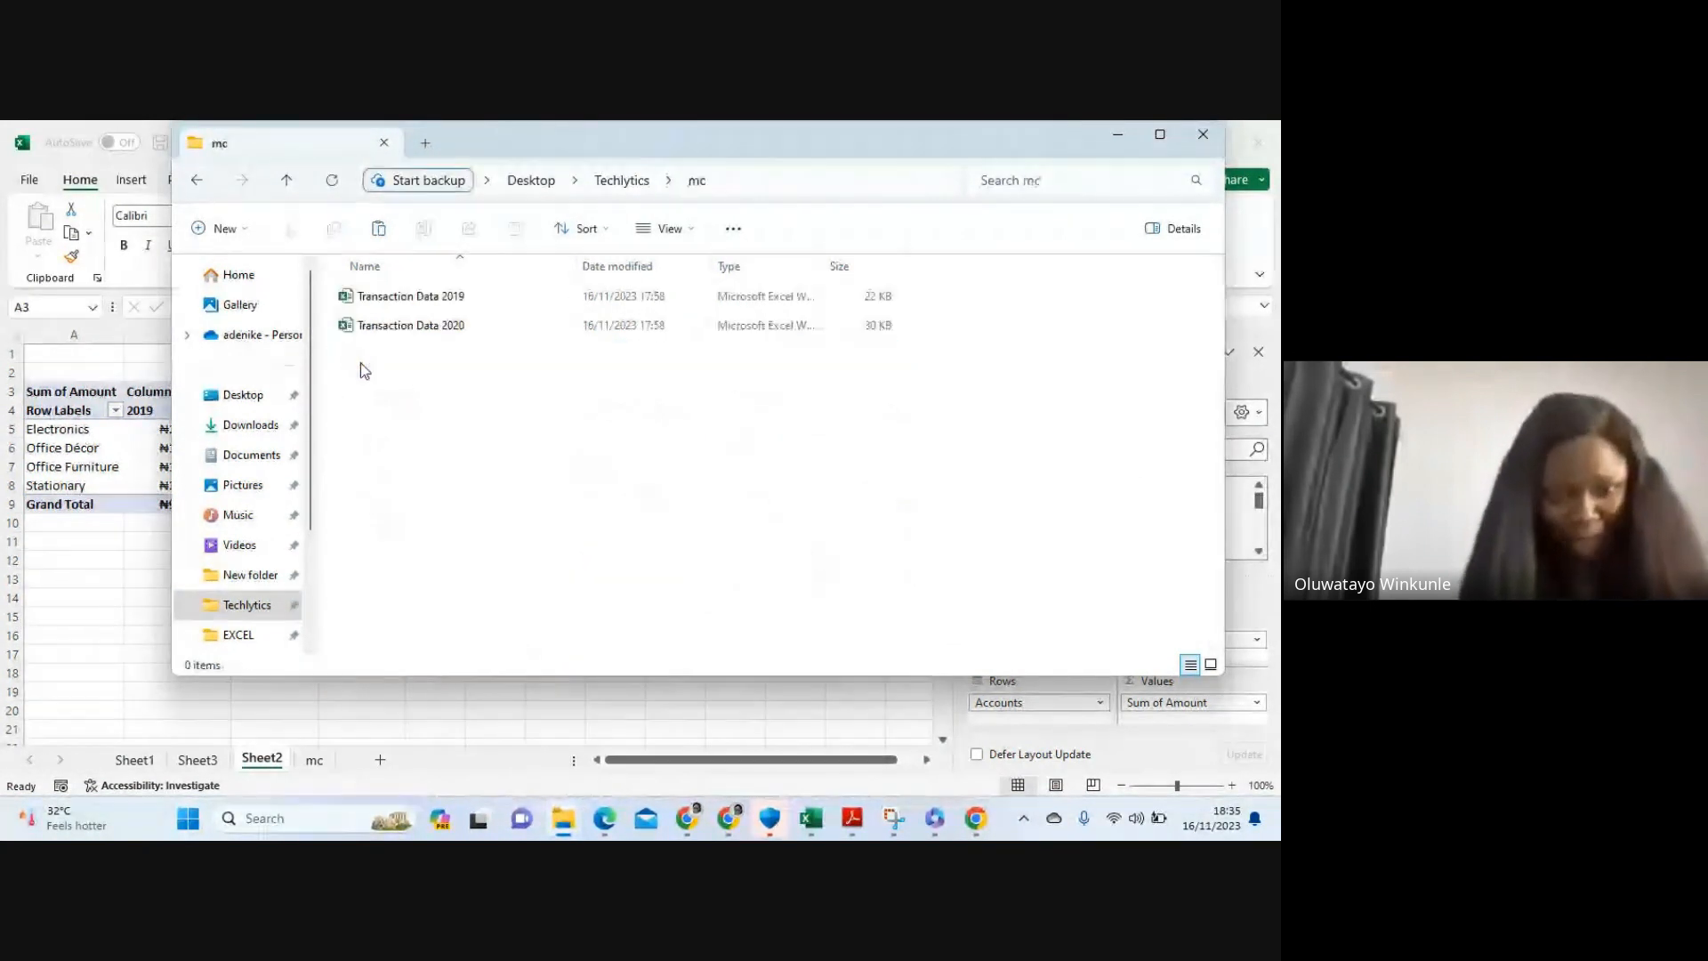
pyautogui.rightClick(371, 374)
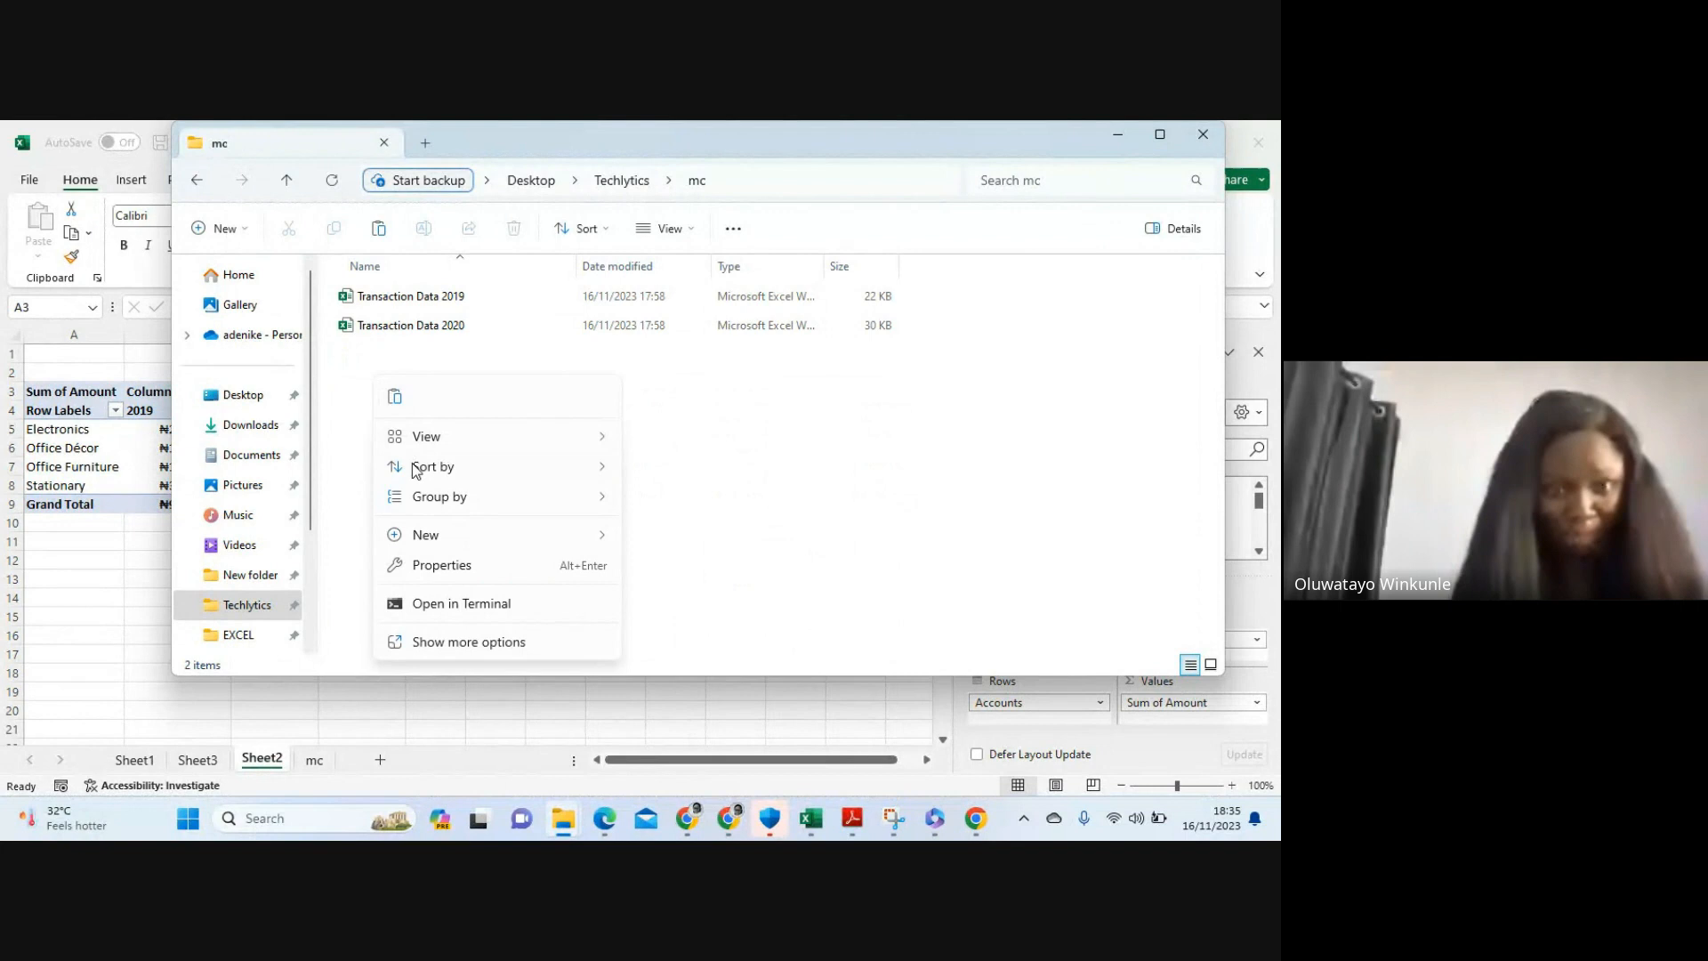
pyautogui.click(395, 396)
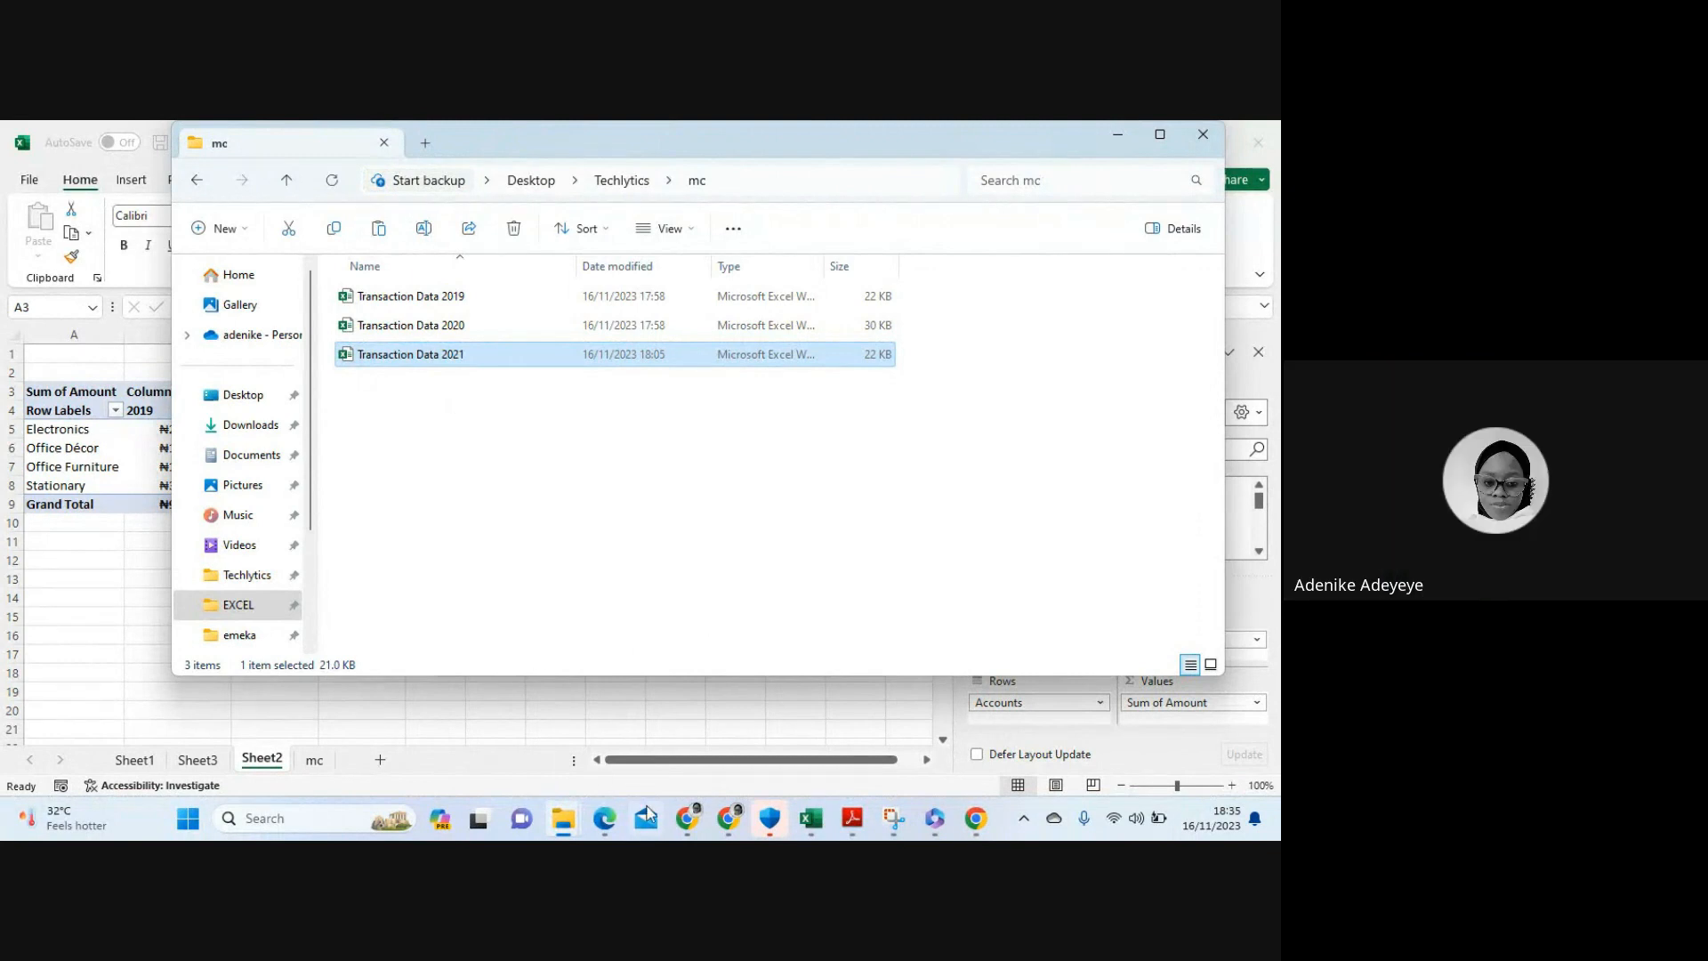
pyautogui.moveTo(731, 823)
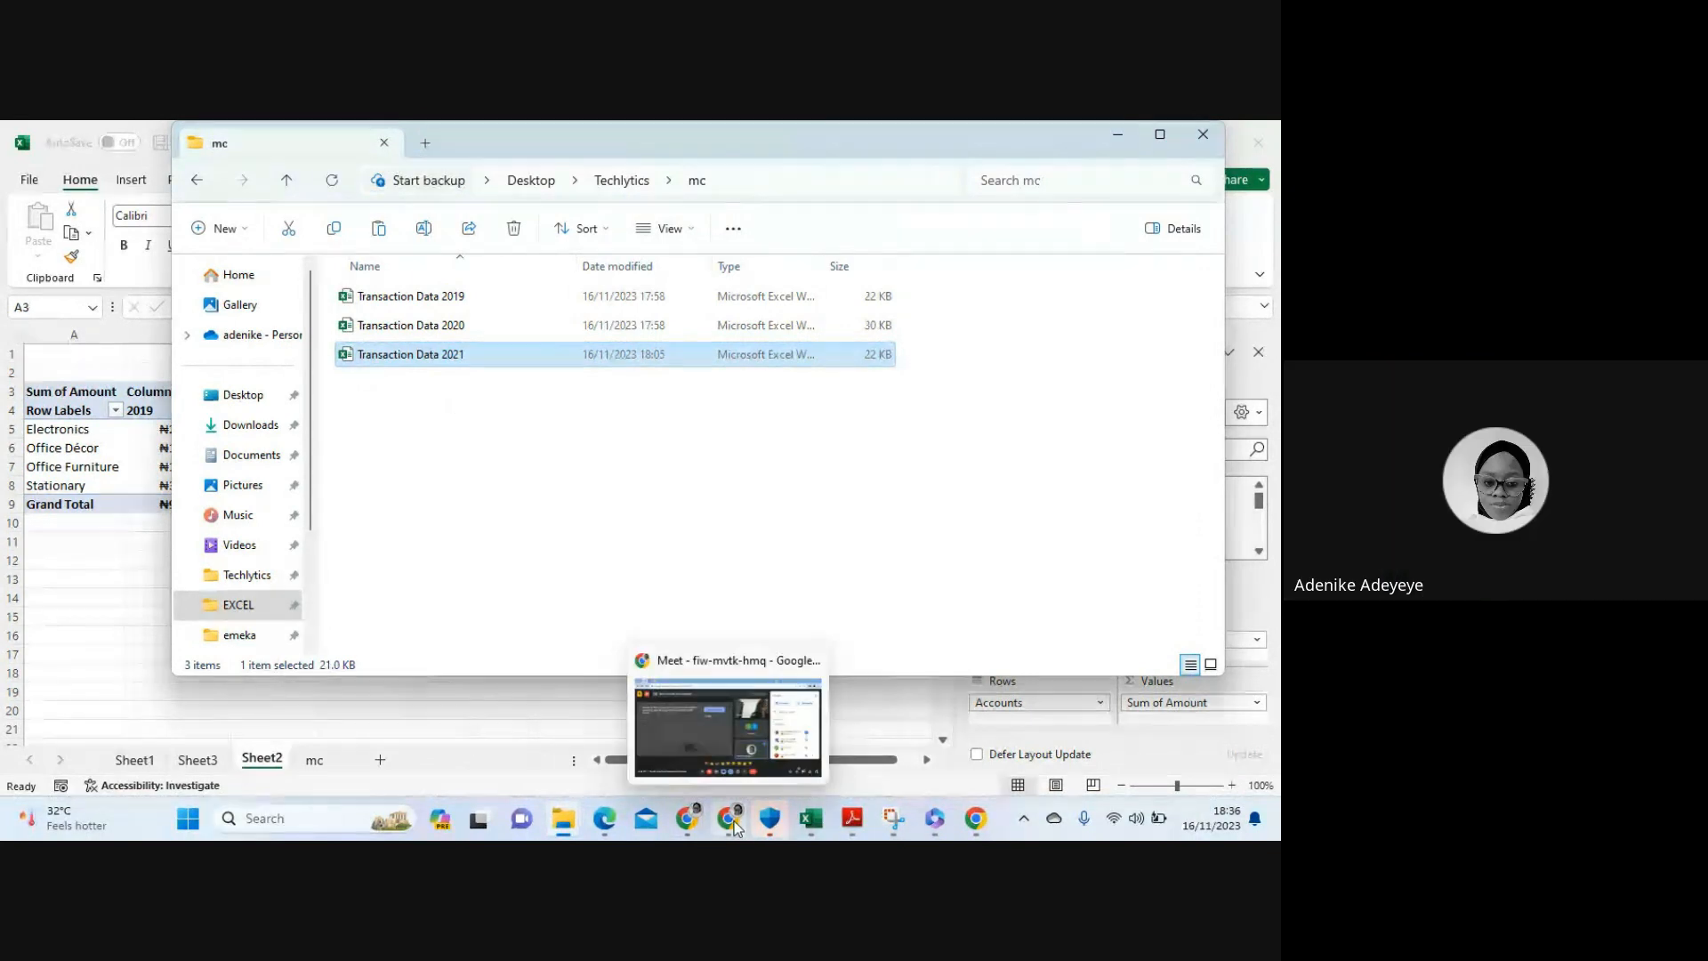
pyautogui.click(732, 823)
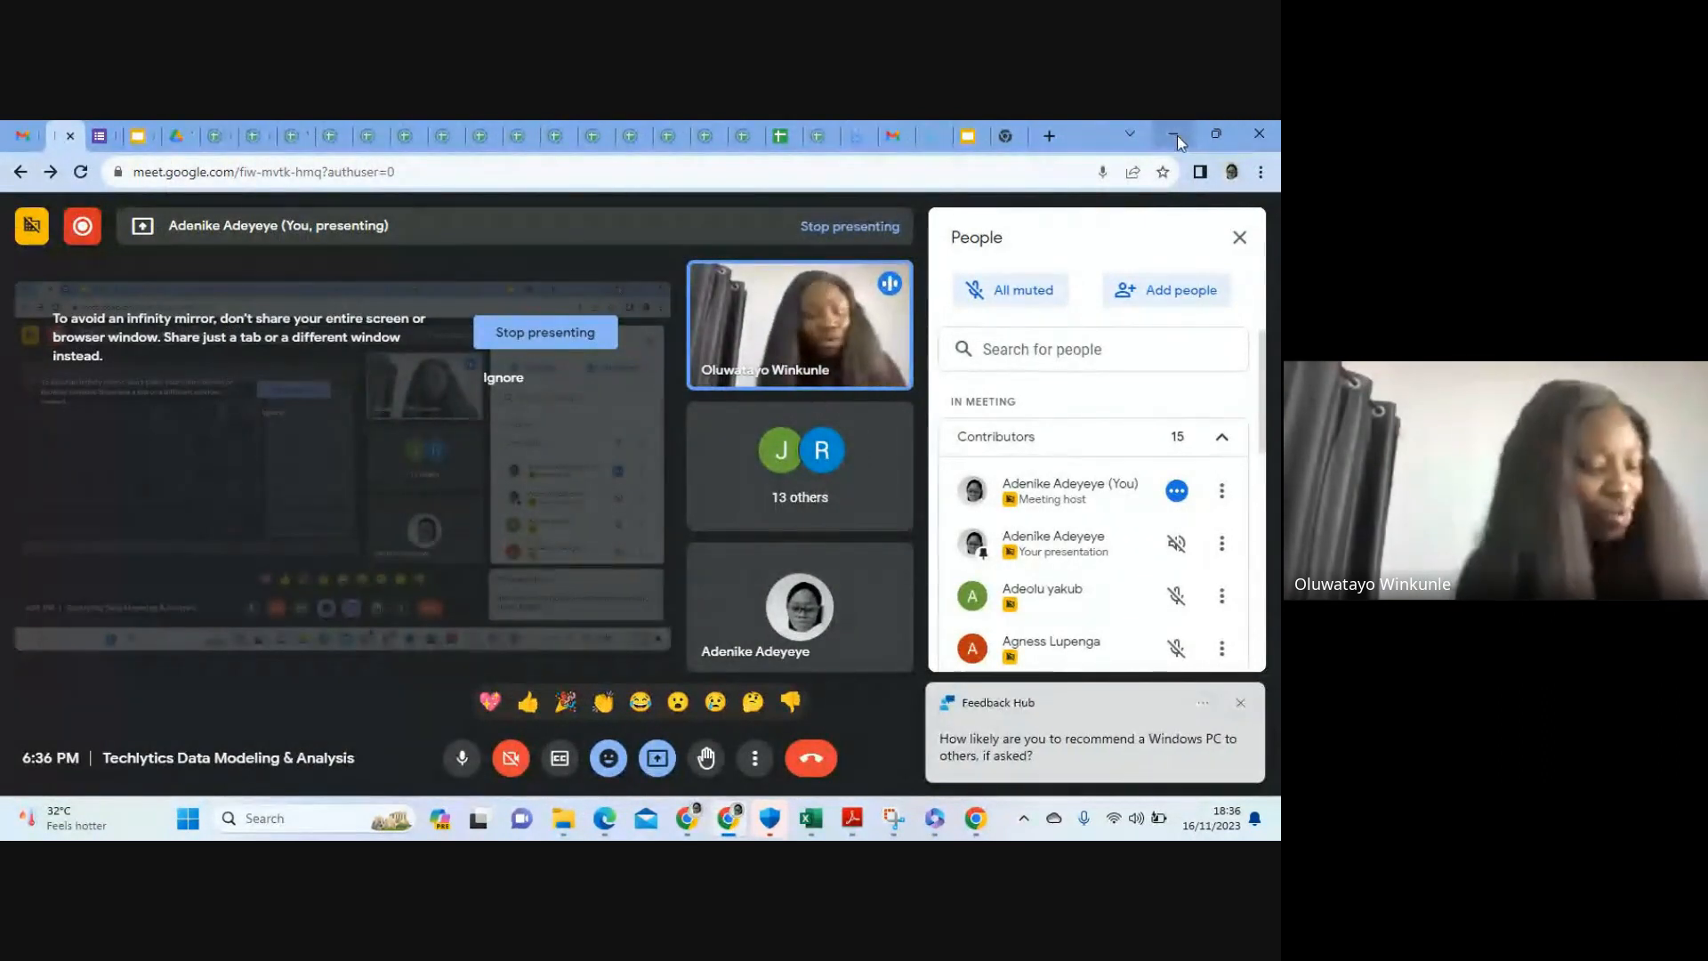
# Switch to the Book1 workbook in Excel and refresh the Sheet2 PivotTable to load the 2021 transactions
pyautogui.moveTo(788, 805)
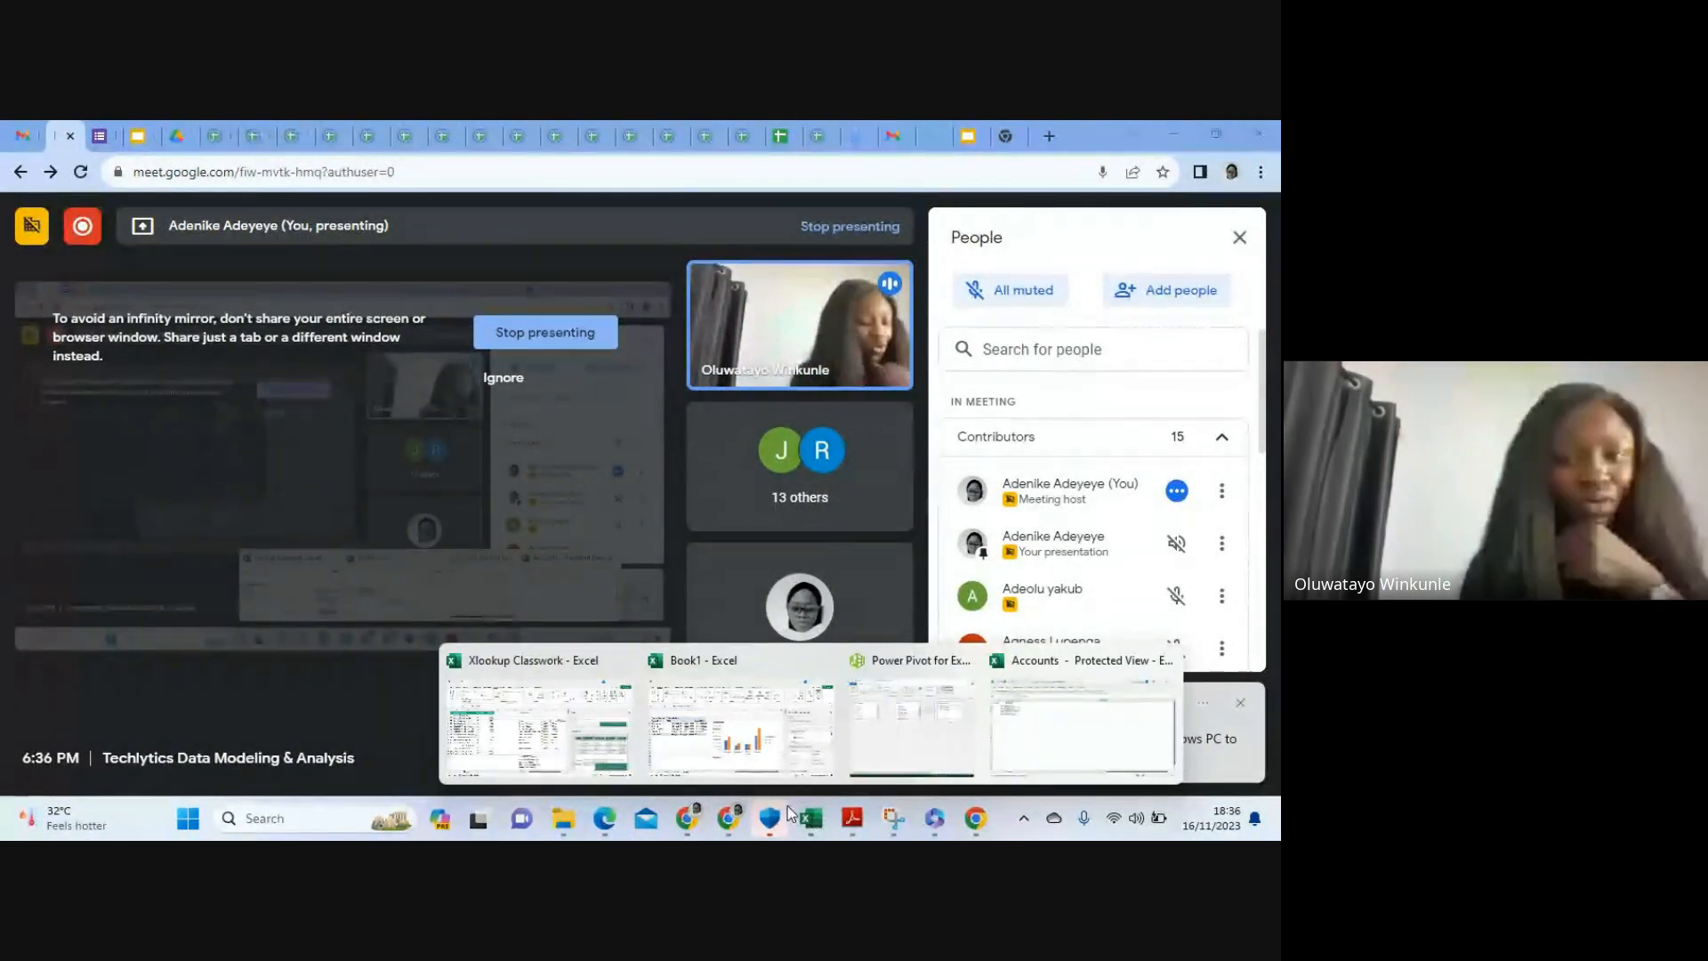
pyautogui.click(741, 722)
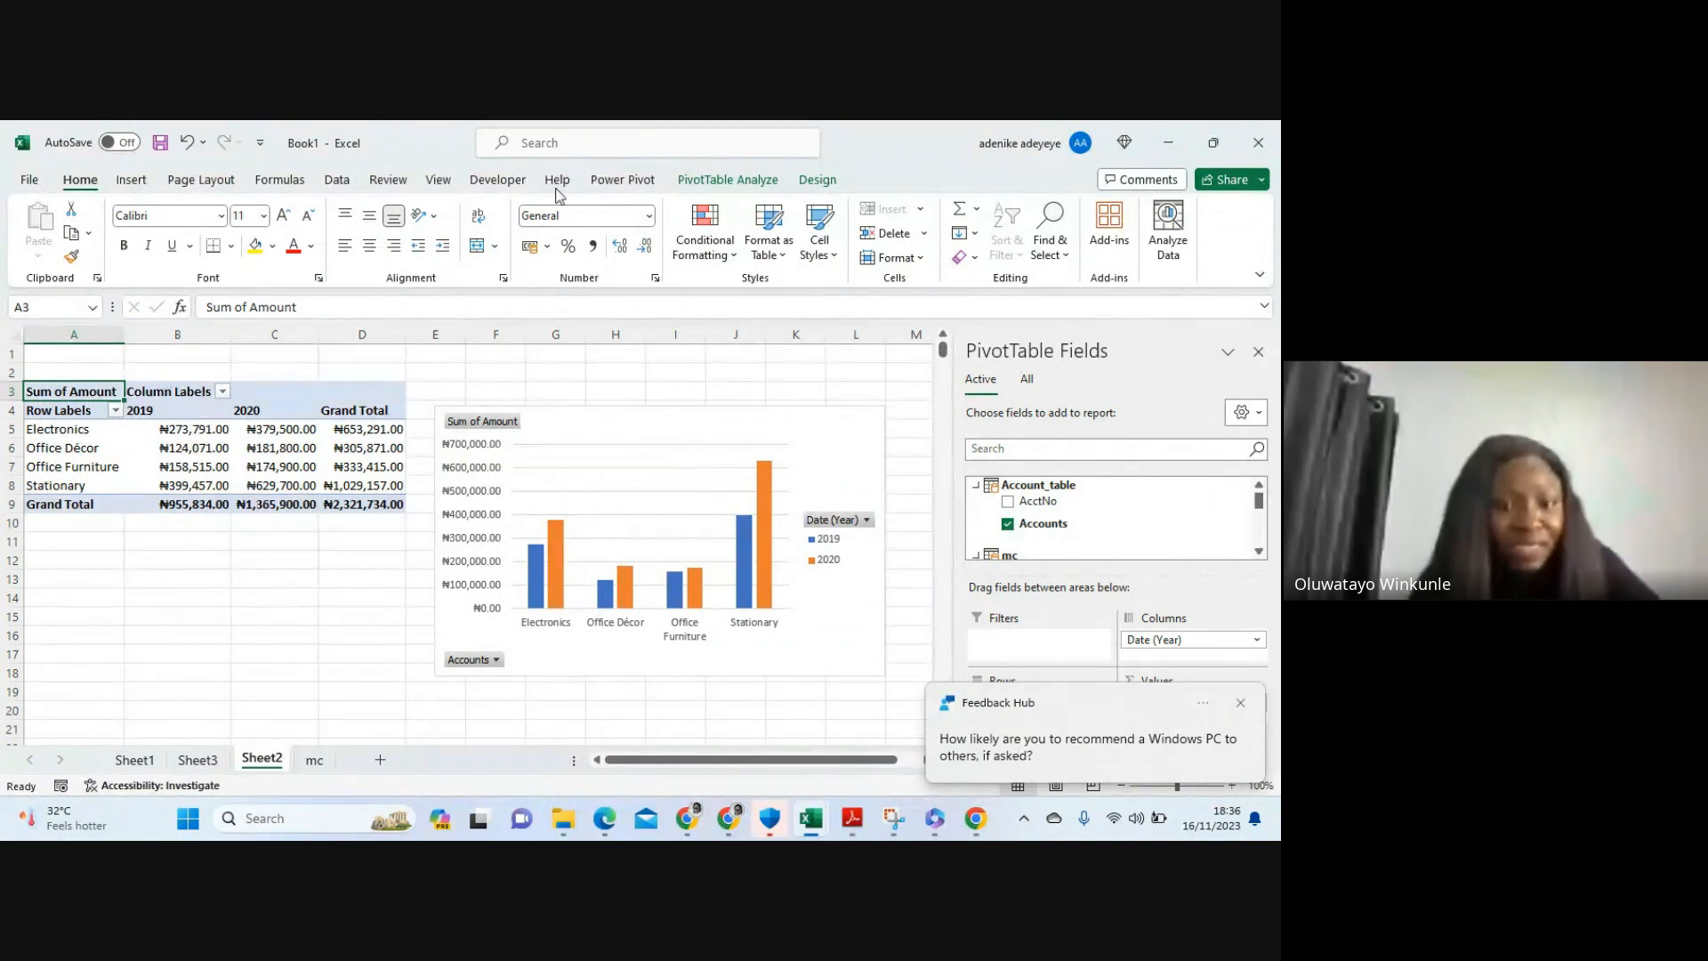
pyautogui.click(752, 180)
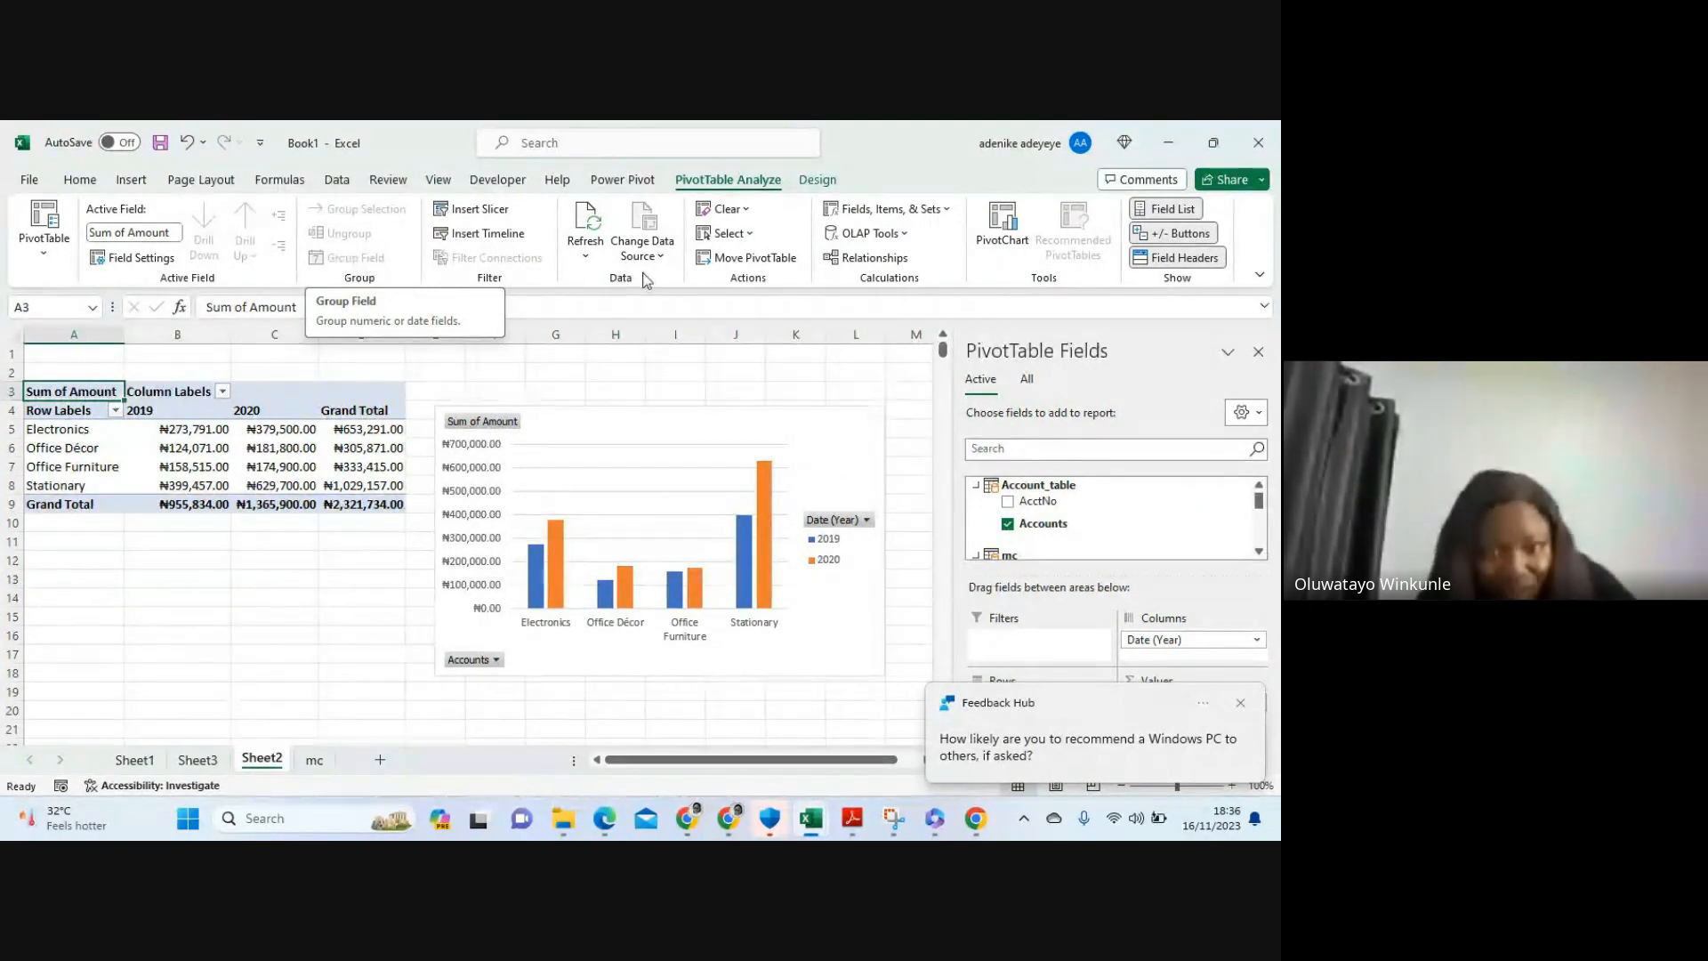
pyautogui.click(589, 235)
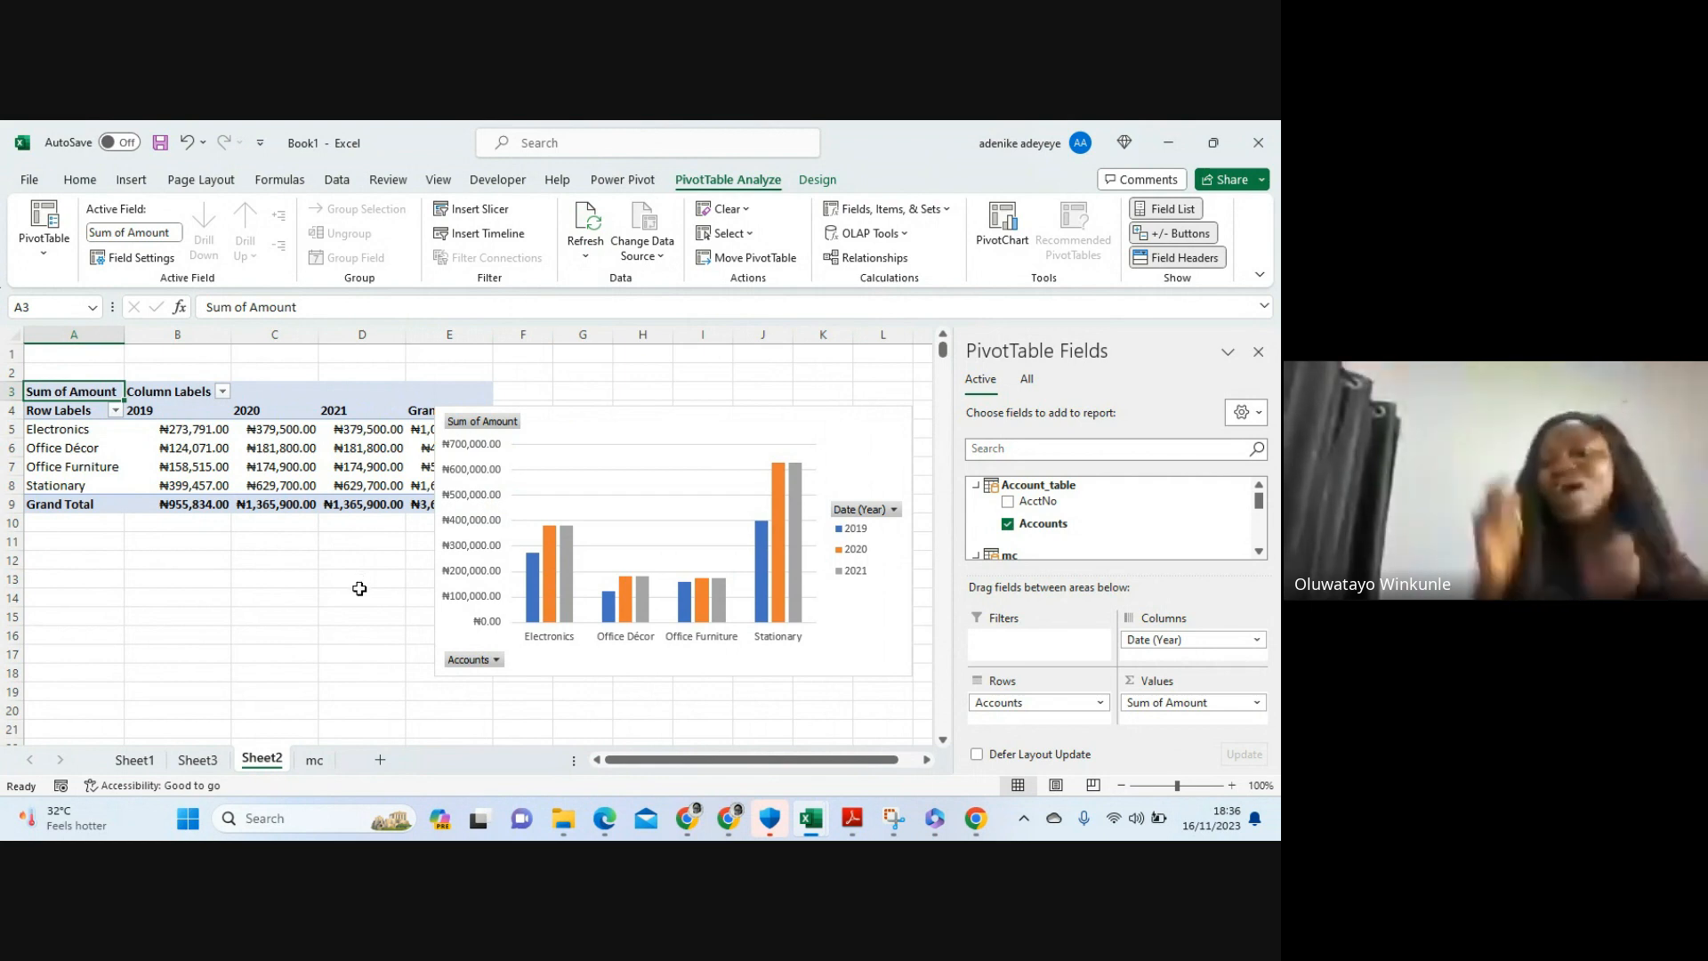
# Move the PivotChart clear of the PivotTable's Grand Total column, so it starts at about column F, row 3
pyautogui.moveTo(564, 427); pyautogui.dragTo(603, 406)
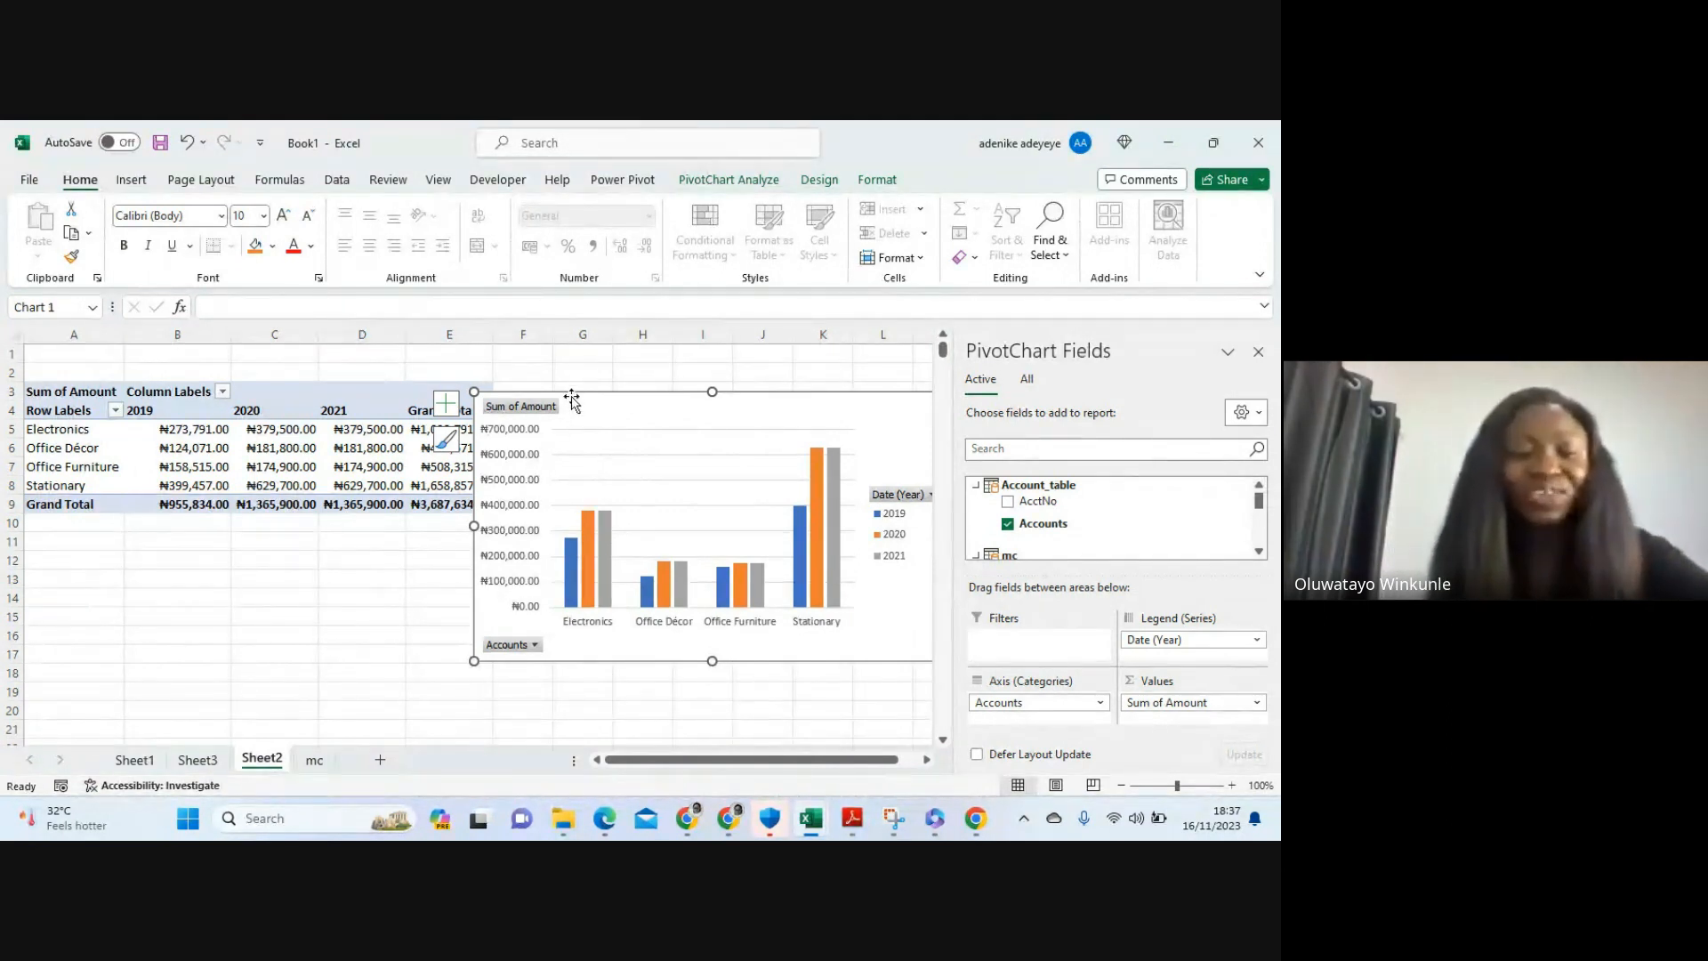
pyautogui.moveTo(574, 393); pyautogui.dragTo(606, 381)
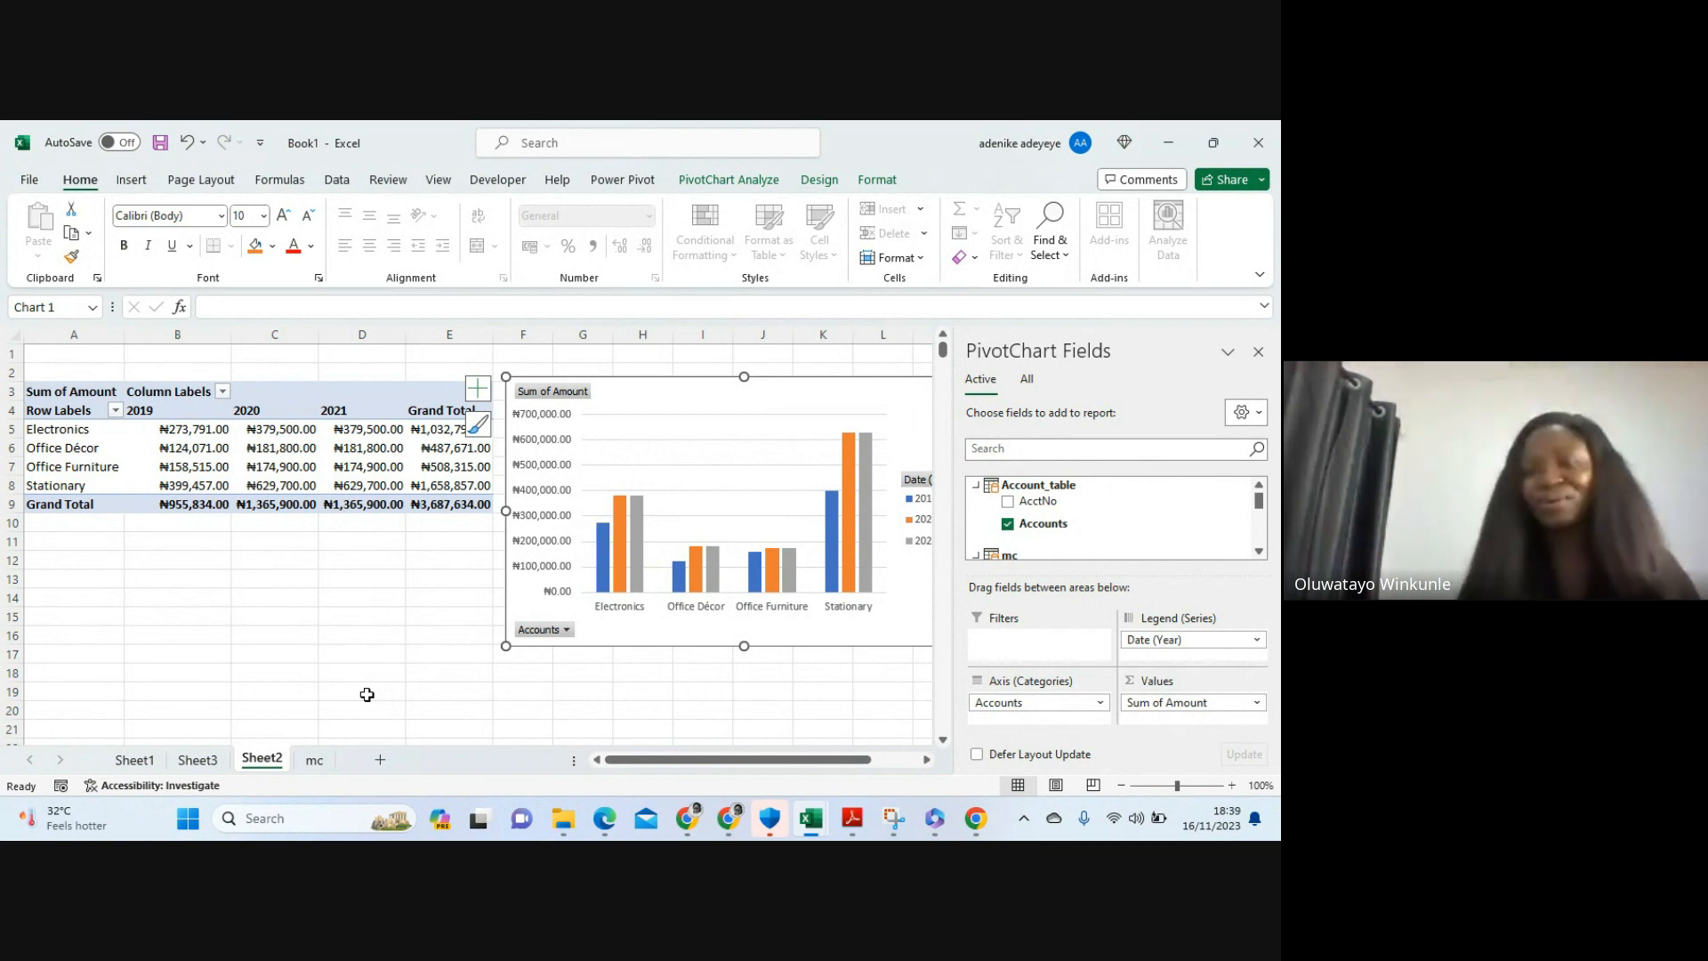
# Switch to the Google Meet call in Chrome and stop presenting the screen
pyautogui.click(730, 821)
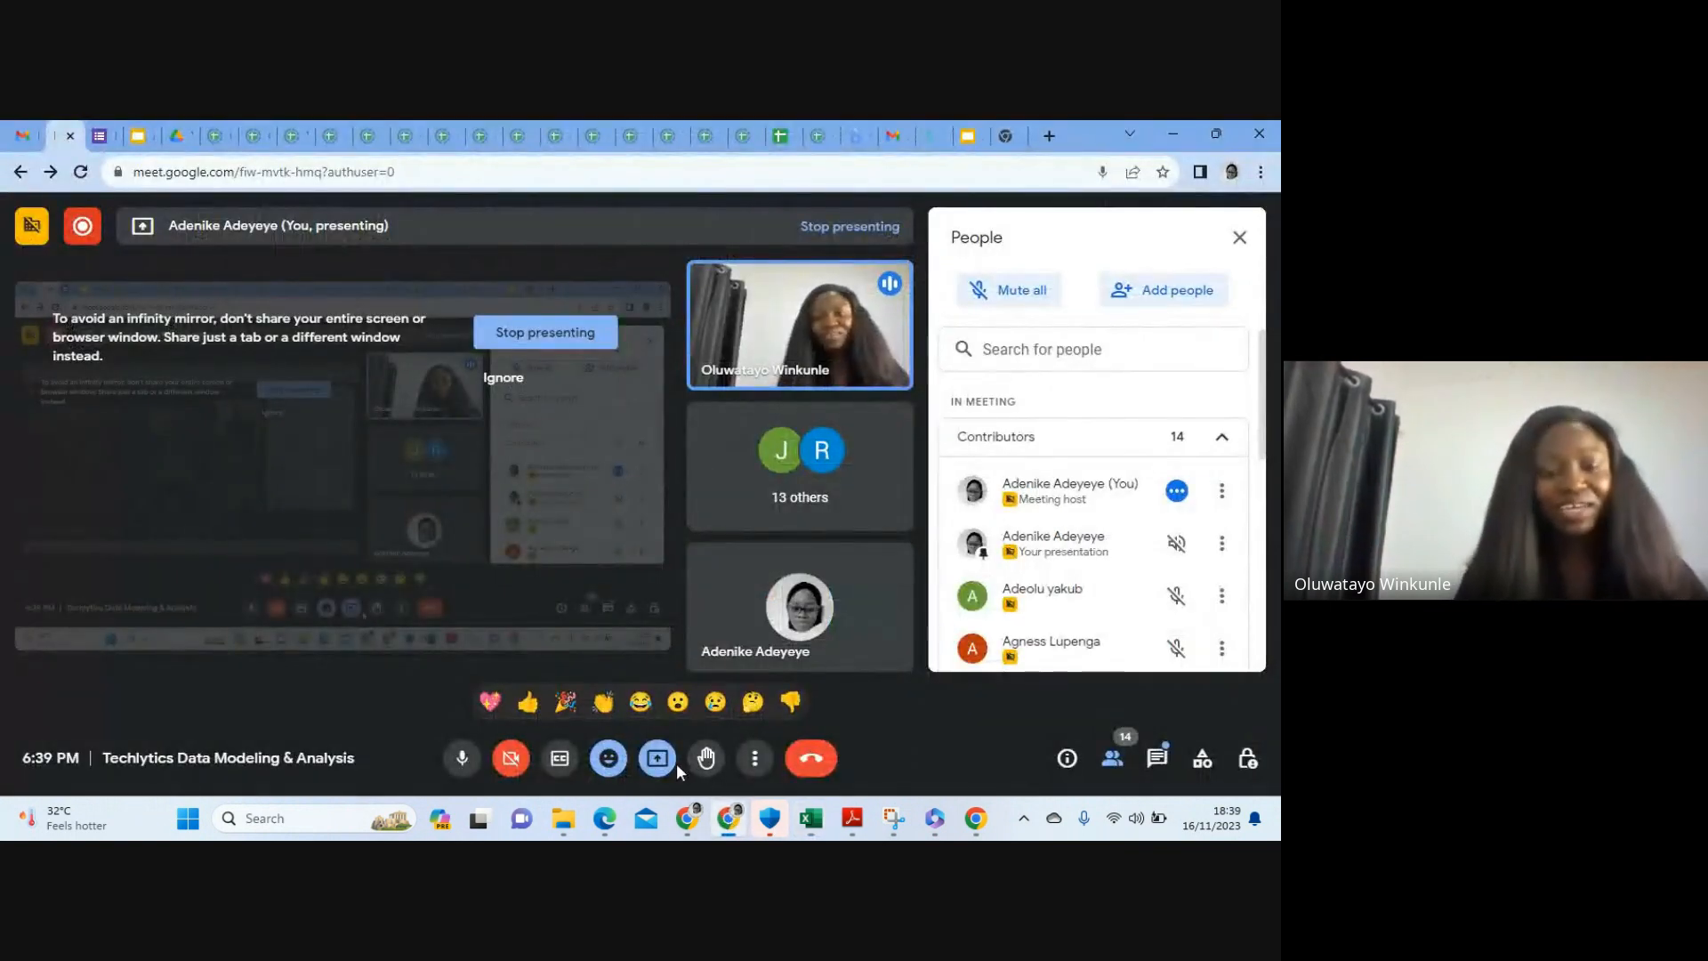
pyautogui.click(674, 767)
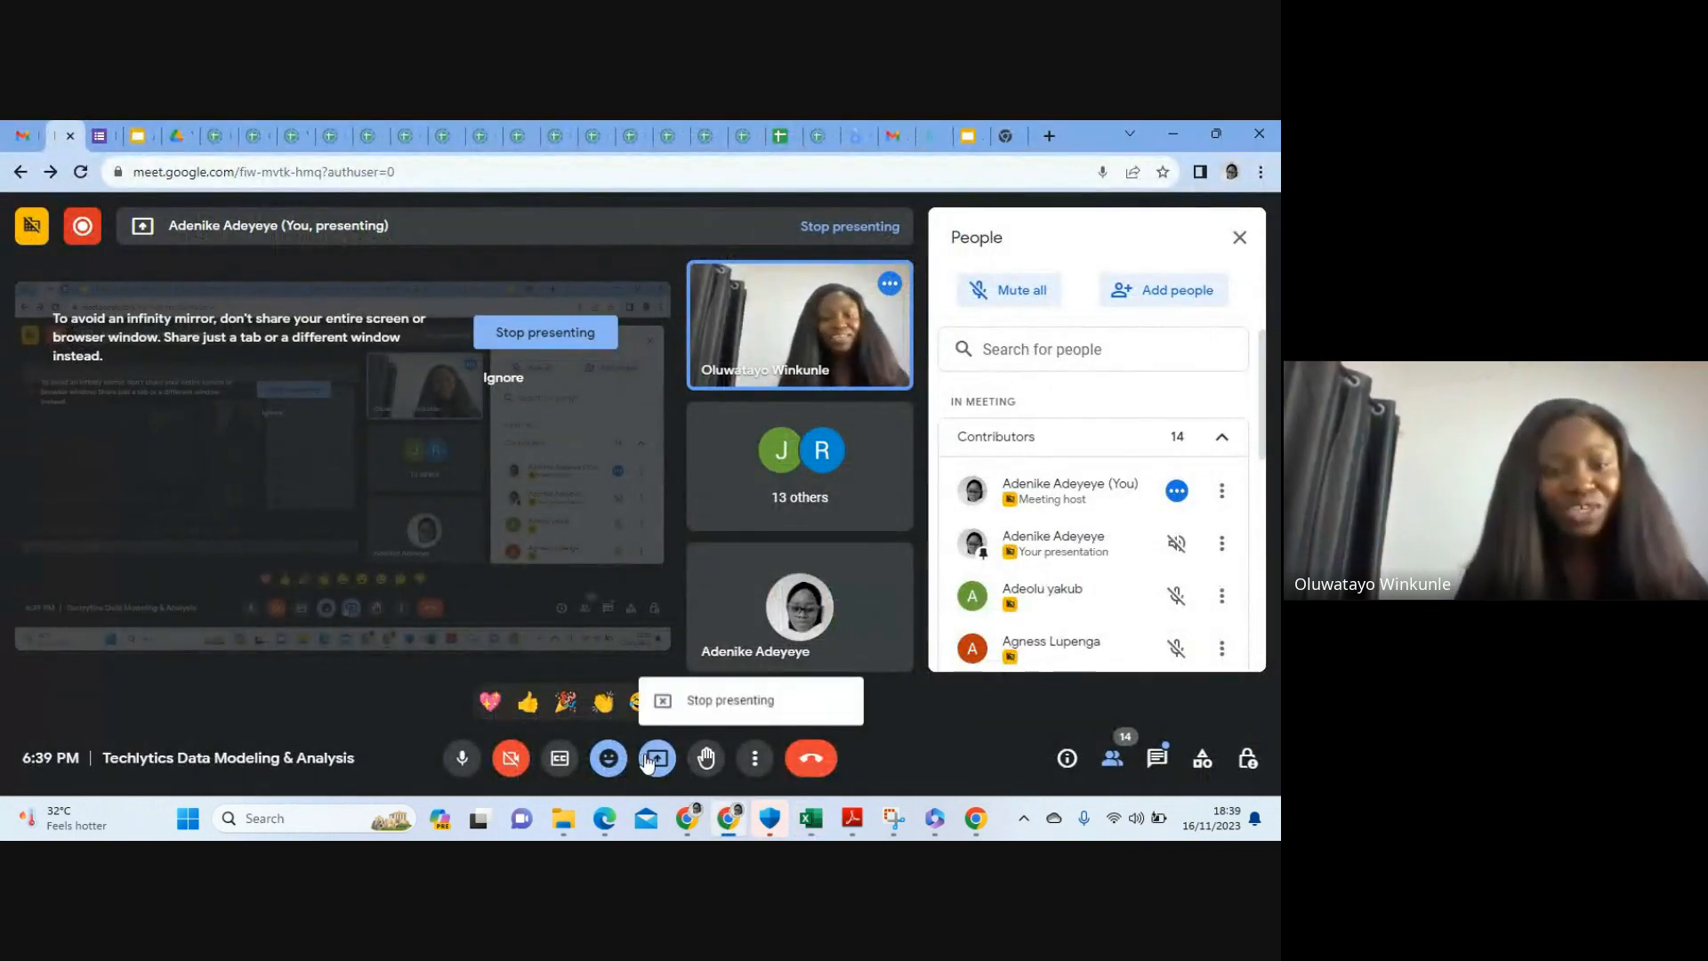
pyautogui.click(697, 701)
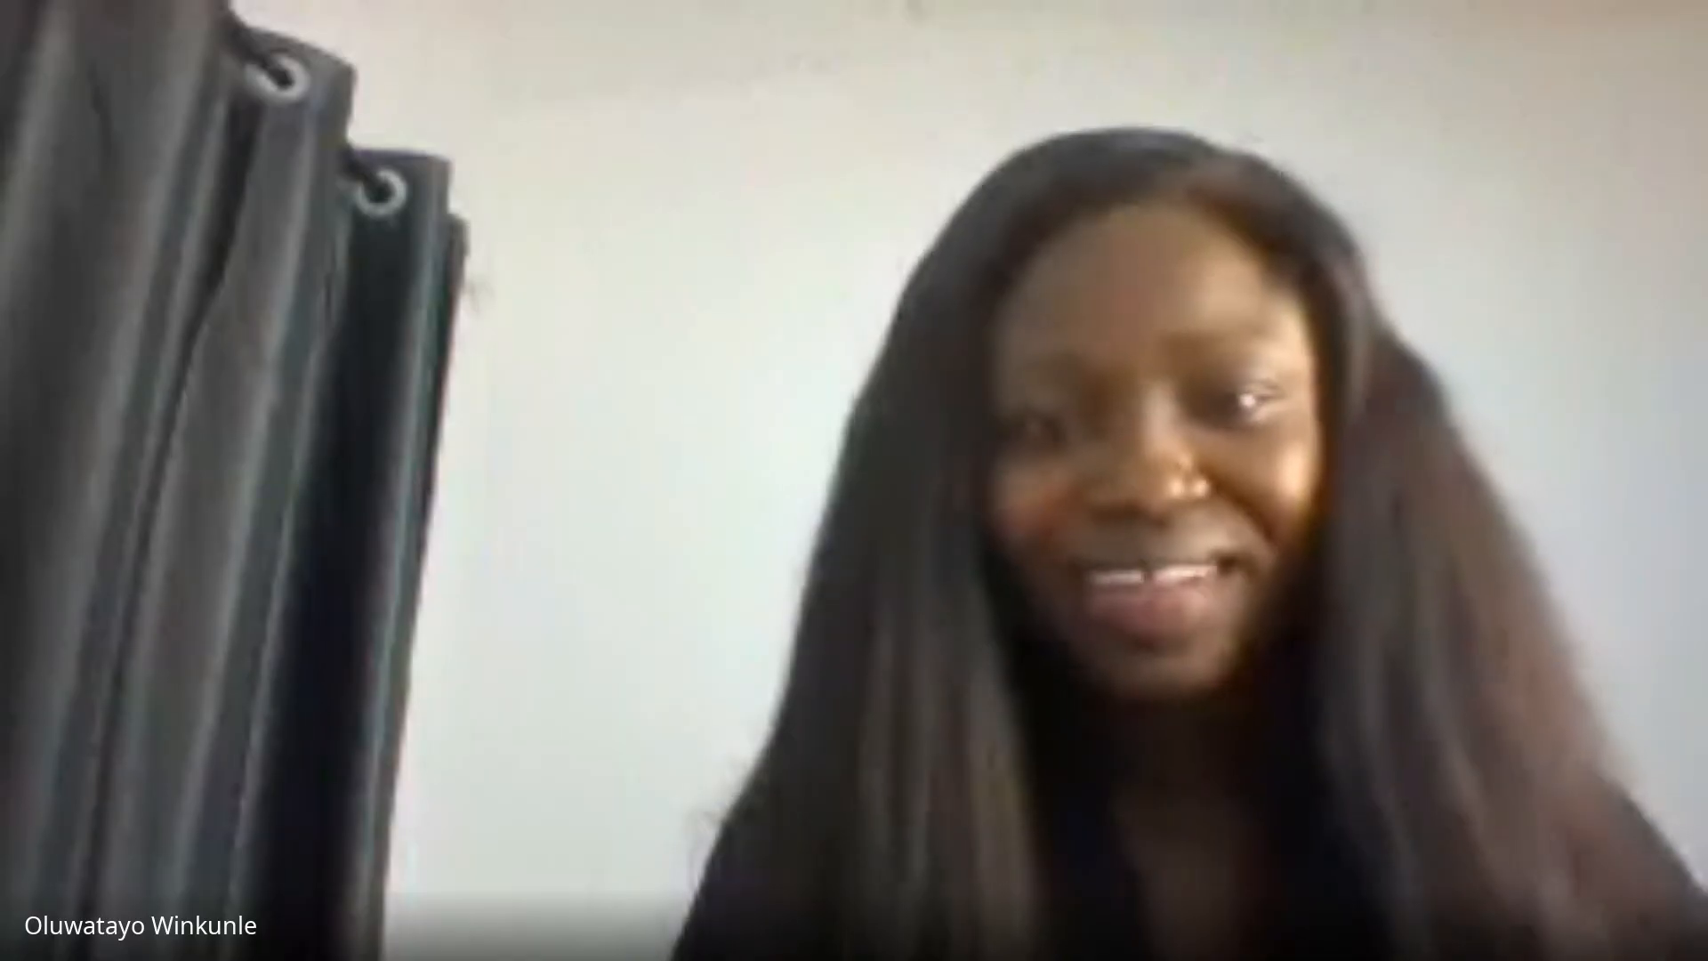